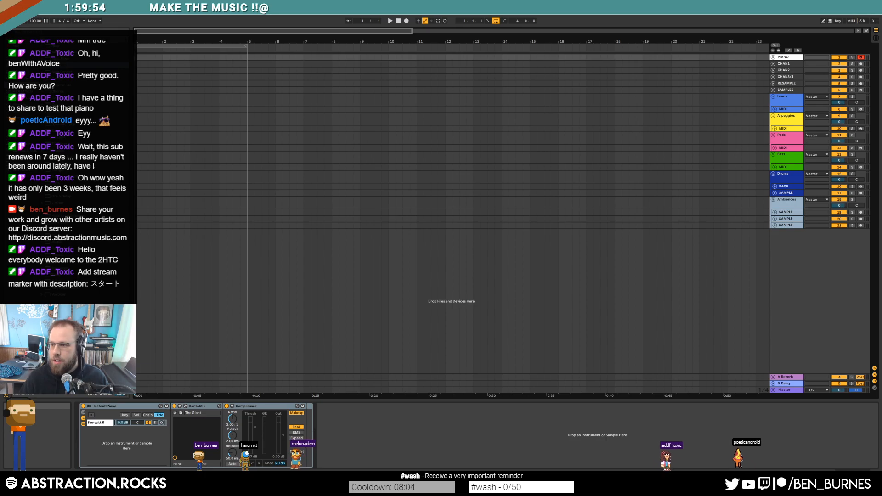
# Step: Unfold the MIDI track in the Leads group and load the Massive synthesizer onto it, clear of the track view
pyautogui.click(774, 110)
pyautogui.click(783, 119)
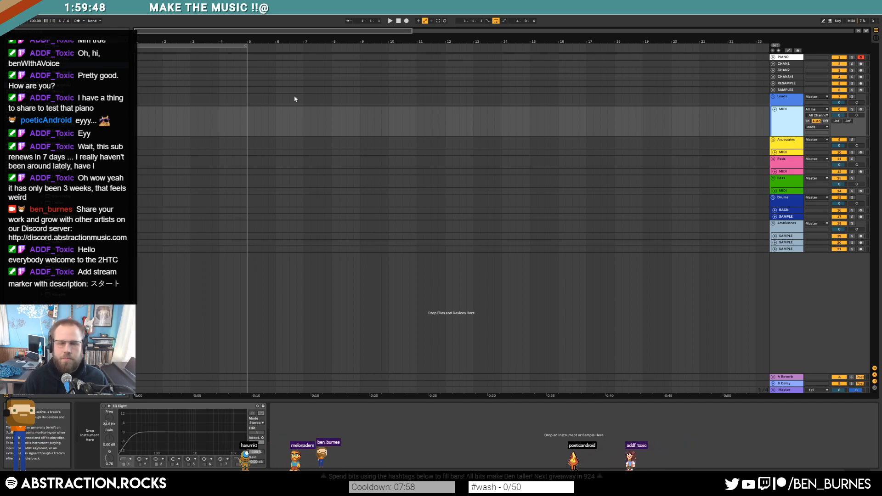
pyautogui.click(20, 105)
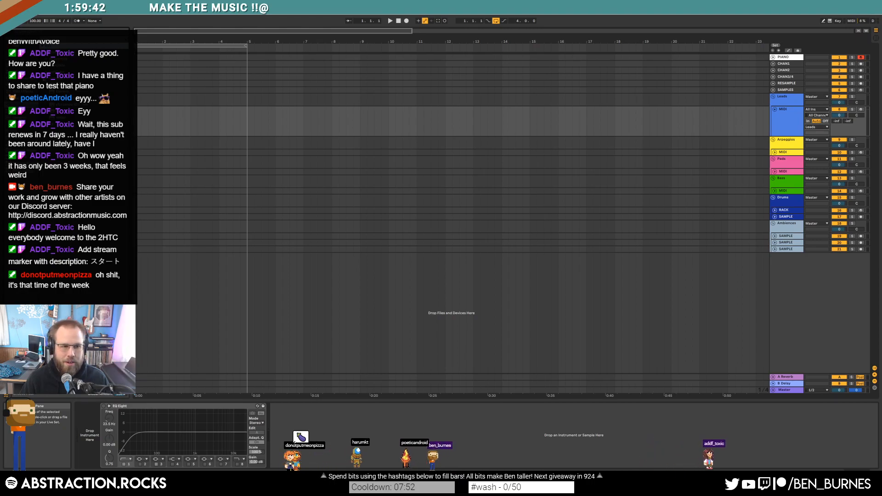
pyautogui.moveTo(54, 174); pyautogui.dragTo(86, 442)
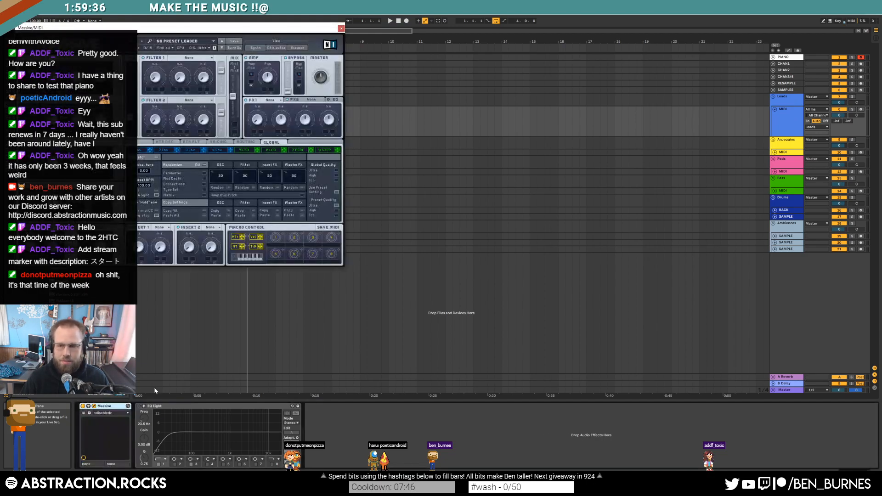
pyautogui.moveTo(208, 28); pyautogui.dragTo(490, 97)
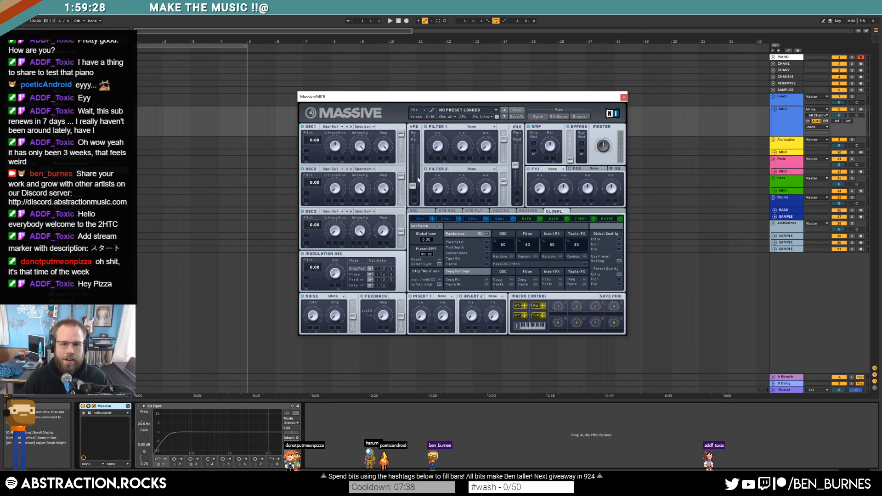
# Step: Set Massive's Filter 1 to Lowpass 2 and its FX1 effect to Reverb
pyautogui.click(474, 128)
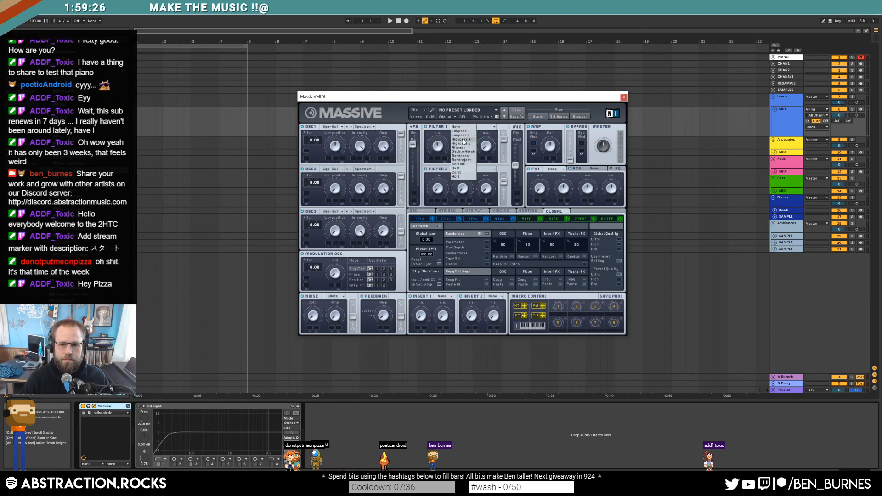
pyautogui.click(463, 135)
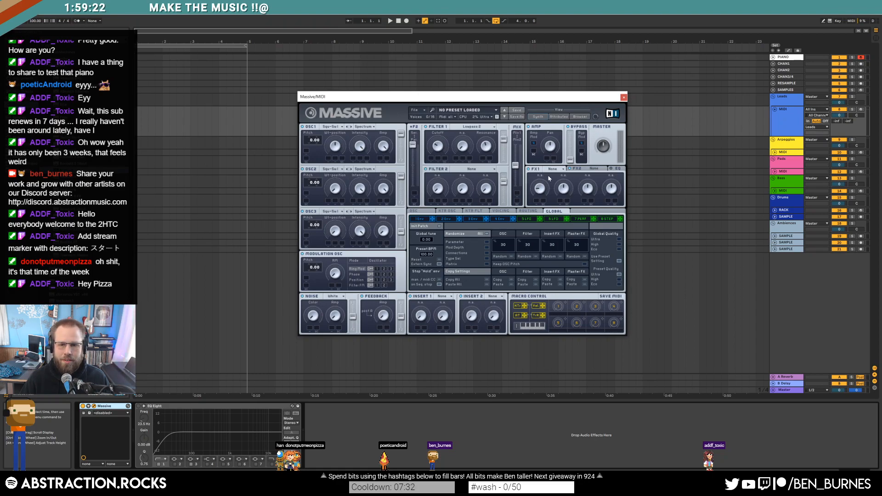
pyautogui.click(553, 170)
pyautogui.click(553, 174)
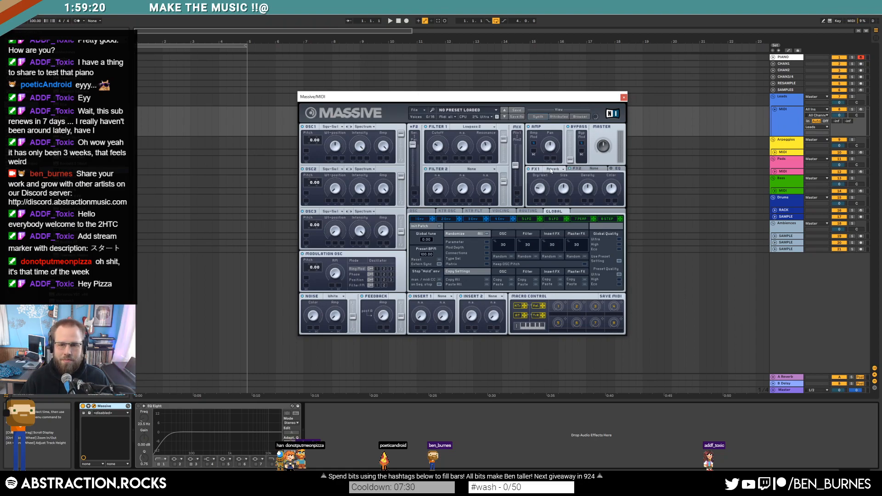
# Step: Modulate Filter 1's cutoff with an envelope that decays to zero sustain, and arm the Leads MIDI track for recording
pyautogui.click(499, 219)
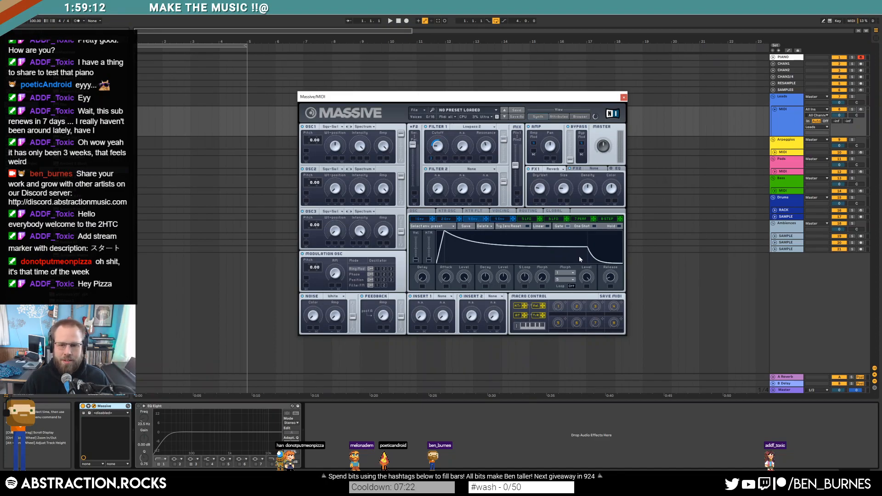
pyautogui.moveTo(580, 260); pyautogui.dragTo(575, 281)
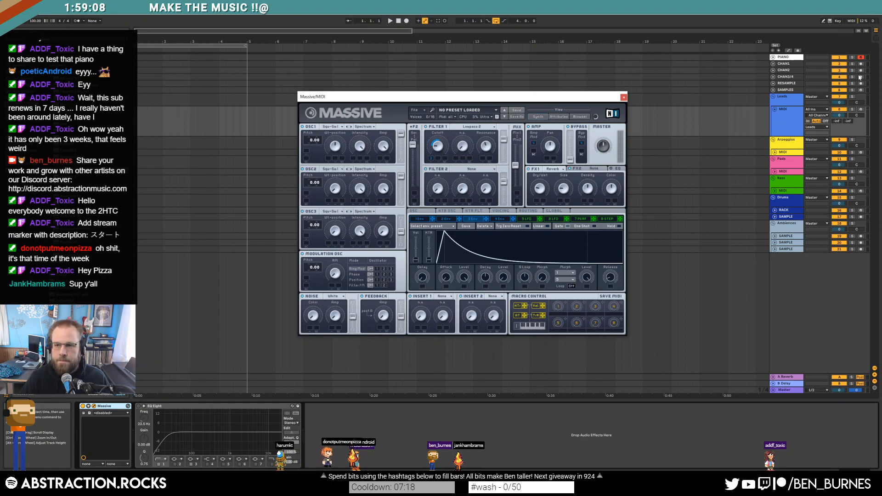
pyautogui.click(860, 109)
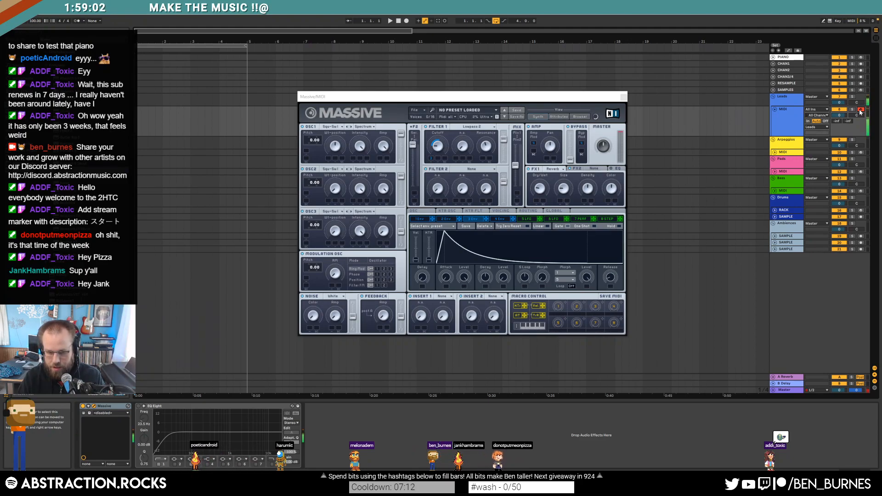
# Step: Fine-tune the patch's reverb dry/wet and filter cutoff, giving envelope 4 a short attack and no sustain
pyautogui.moveTo(544, 190); pyautogui.dragTo(543, 183)
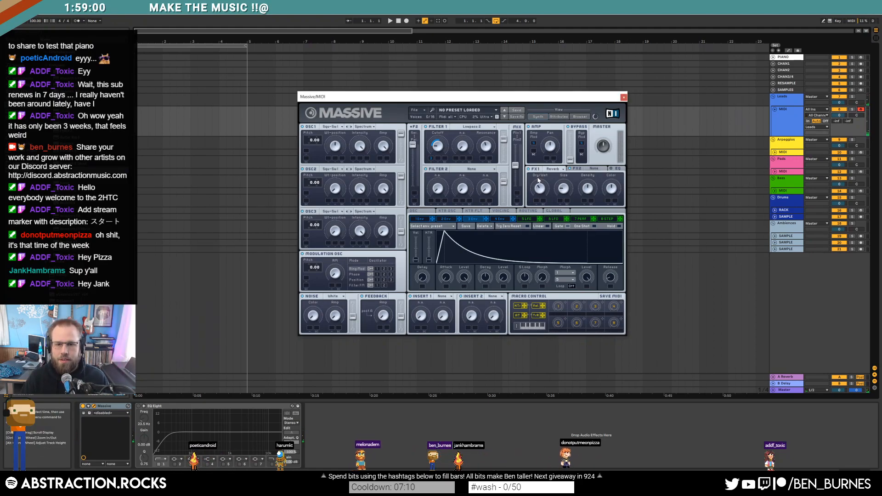
pyautogui.moveTo(433, 147); pyautogui.dragTo(431, 142)
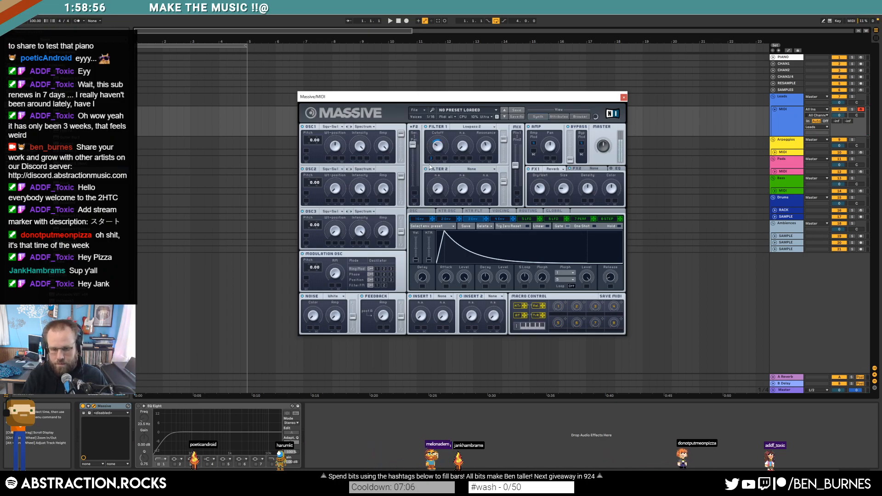
pyautogui.click(499, 219)
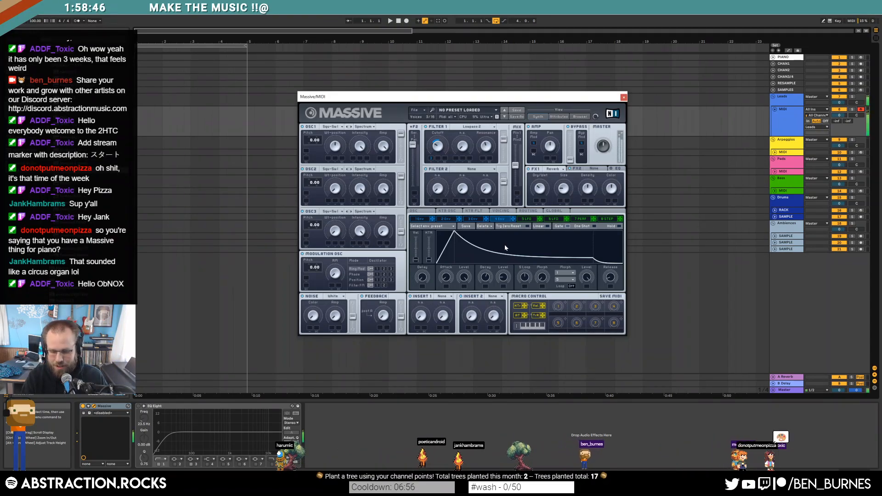
pyautogui.moveTo(534, 250); pyautogui.dragTo(440, 234)
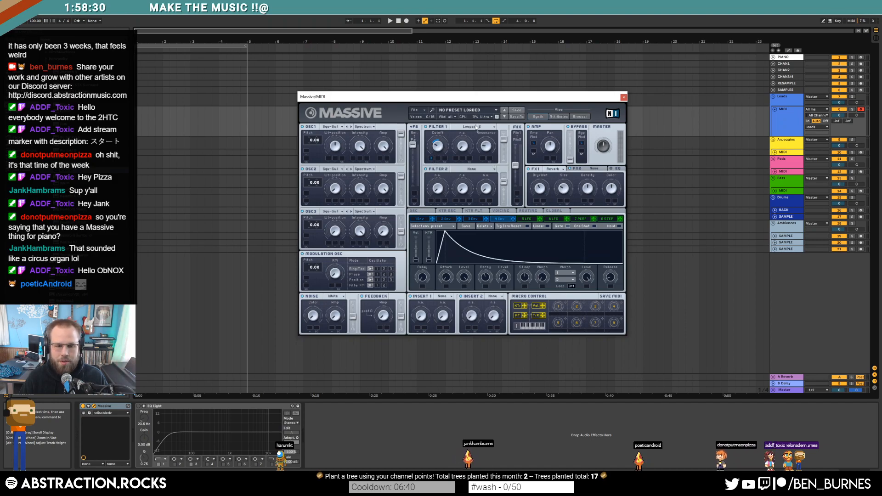
# Step: Close Massive and add the Raum reverb with its INIT preset between Massive and EQ Eight
pyautogui.click(622, 98)
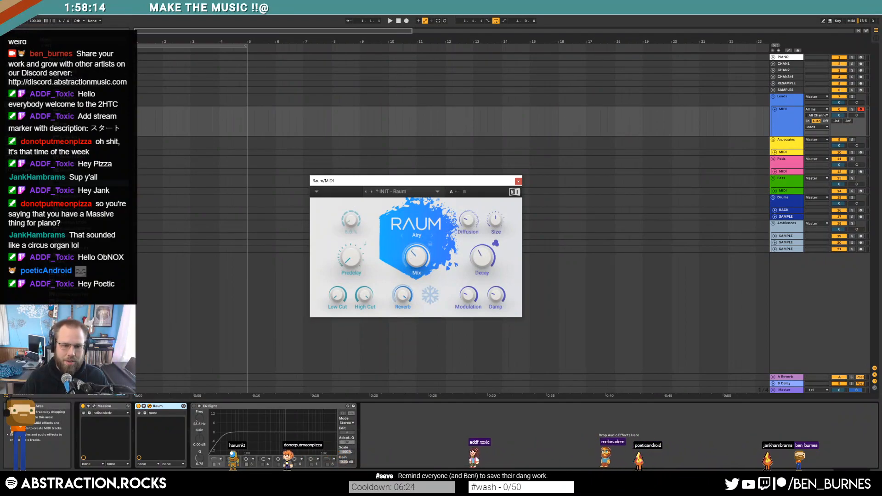
pyautogui.click(519, 181)
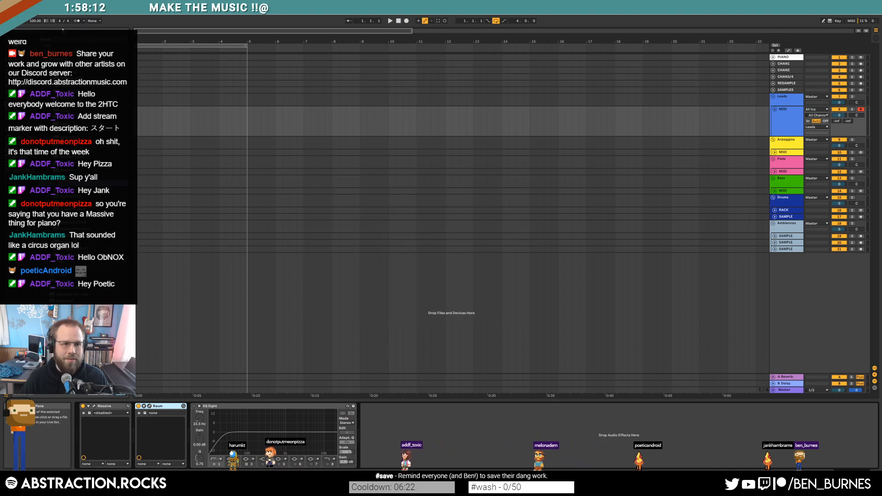
# Step: Set the project tempo to 120 BPM and turn on the metronome
pyautogui.write('120')
pyautogui.press('Return')
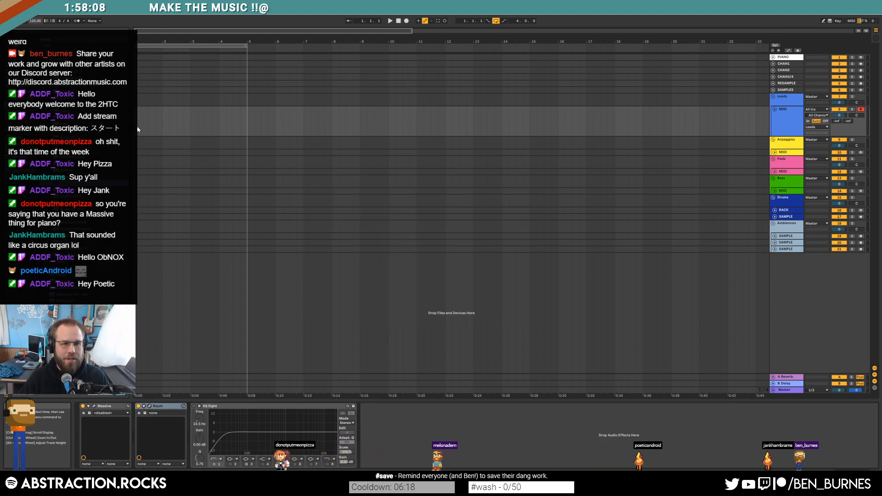
pyautogui.click(77, 21)
# Step: Record a two-chord part on the Leads MIDI track and extend the recorded clip to bar 5
pyautogui.press('F9')
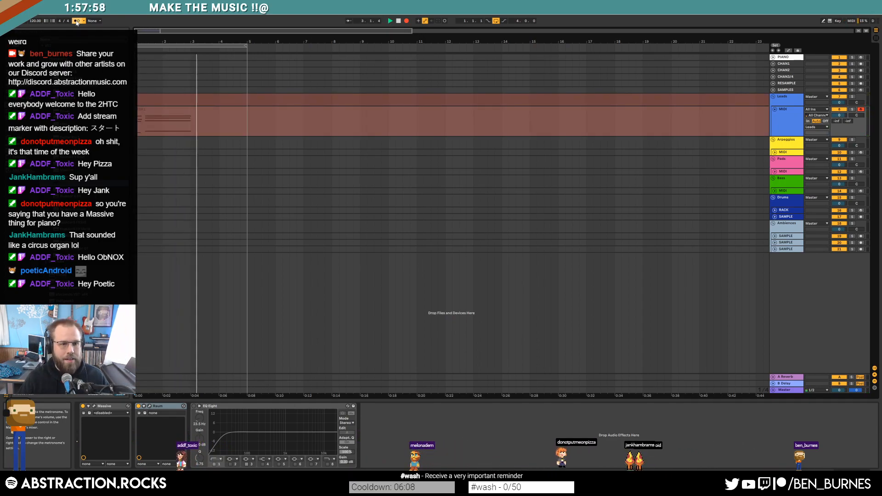
pyautogui.press('space')
pyautogui.moveTo(201, 109); pyautogui.dragTo(247, 110)
# Step: Open the recorded clip and transpose all of its notes down one octave
pyautogui.doubleClick(236, 110)
pyautogui.click(524, 426)
pyautogui.hotkey('ctrl', 'a')
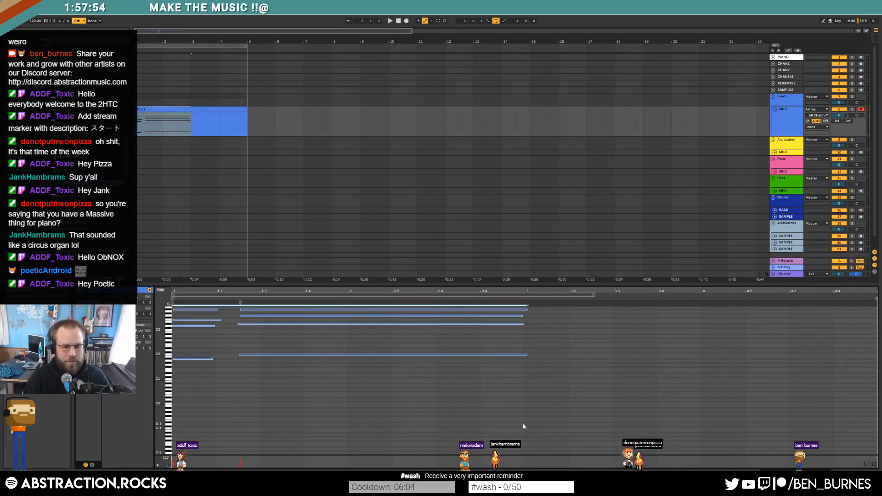
pyautogui.hotkey('shift', 'Down')
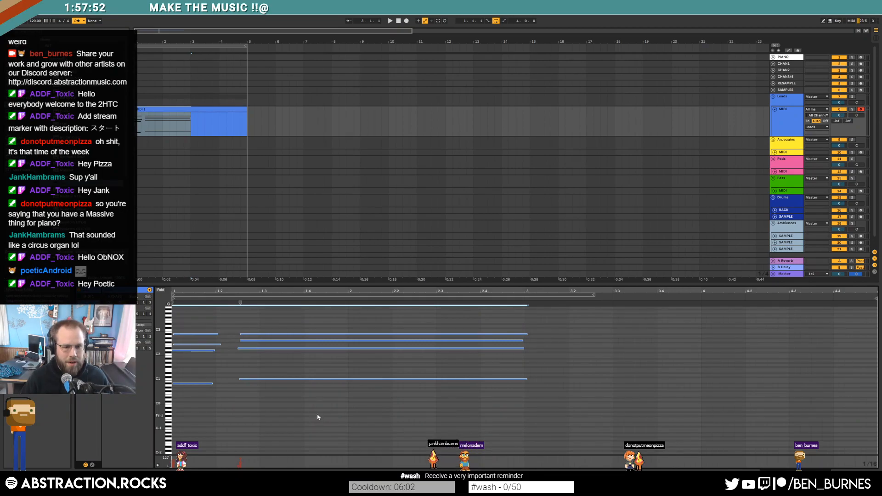
# Step: Examine the notes of both recorded chords in the note editor and the clip's timing in the enlarged arrangement
pyautogui.click(268, 337)
pyautogui.click(269, 335)
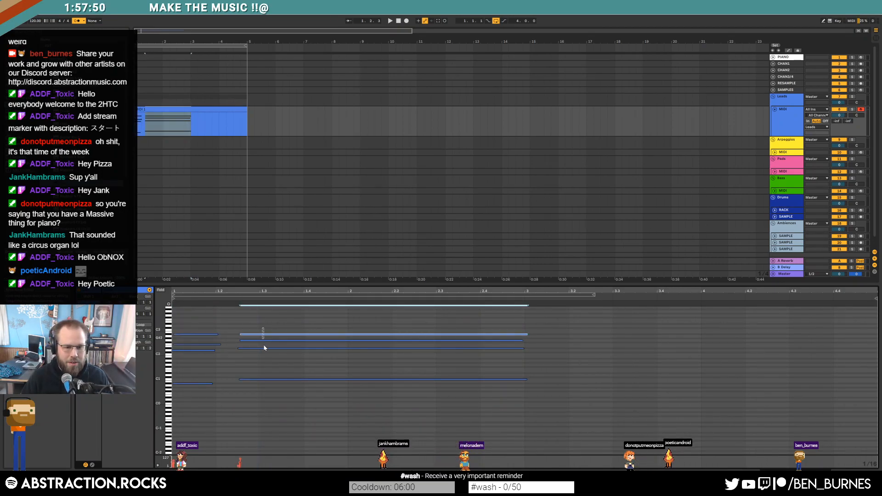
pyautogui.click(187, 335)
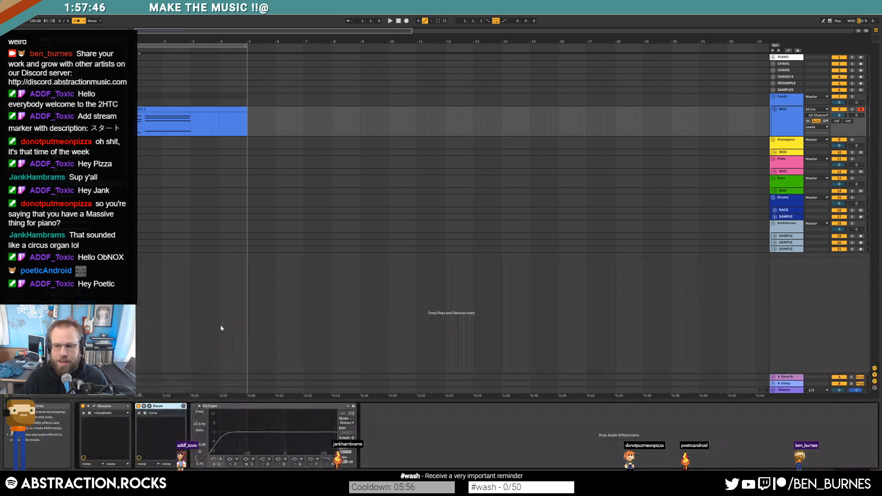
pyautogui.hotkey('shift', 'Tab')
pyautogui.click(157, 49)
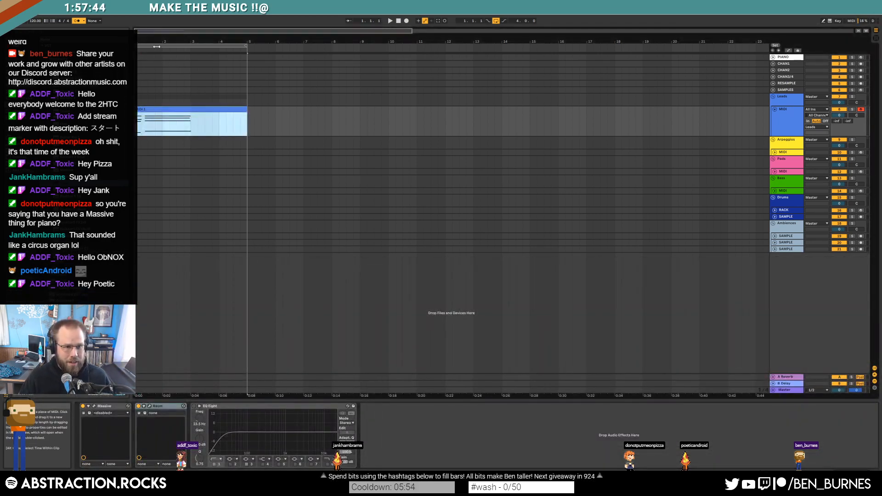
pyautogui.moveTo(148, 36); pyautogui.dragTo(148, 79)
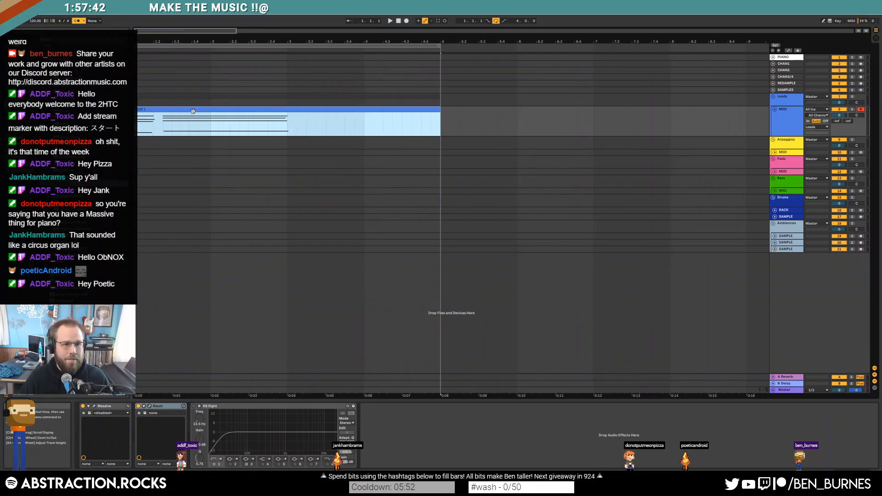
pyautogui.doubleClick(193, 111)
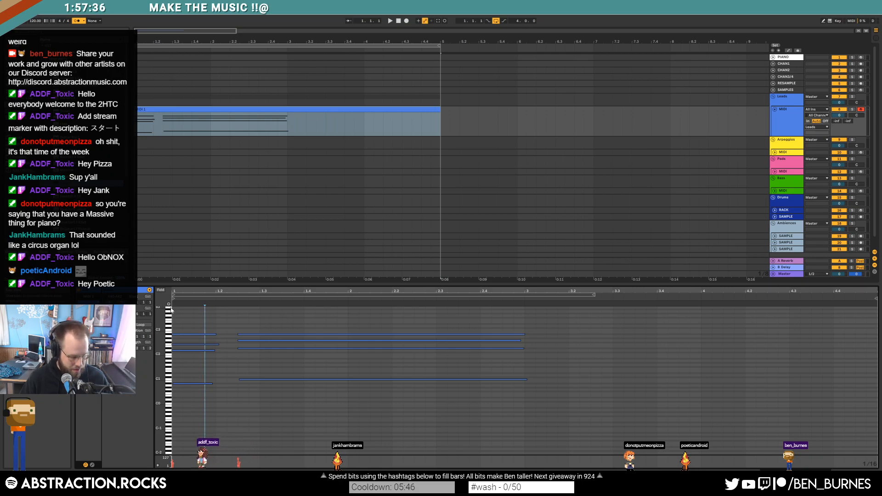
pyautogui.hotkey('shift', 'Tab')
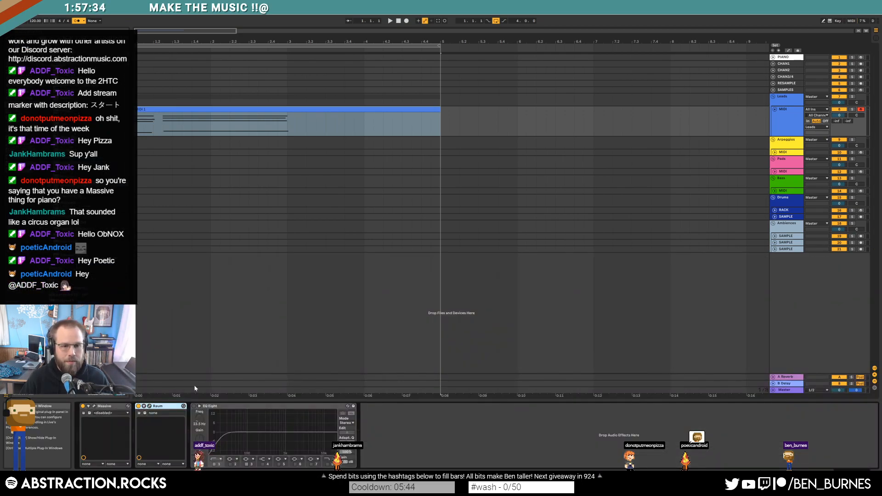
# Step: Try transposing all notes of the chord clip down another octave
pyautogui.doubleClick(327, 112)
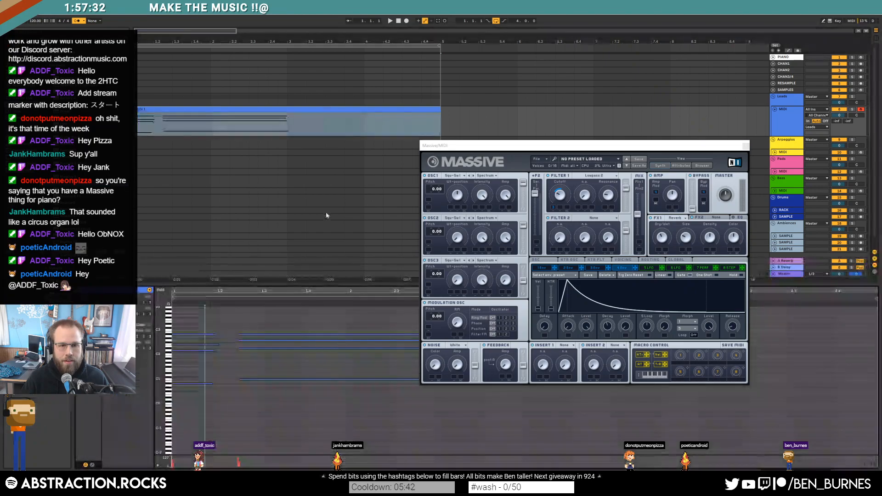
pyautogui.hotkey('ctrl', 'a')
pyautogui.scroll(2, 335, 429)
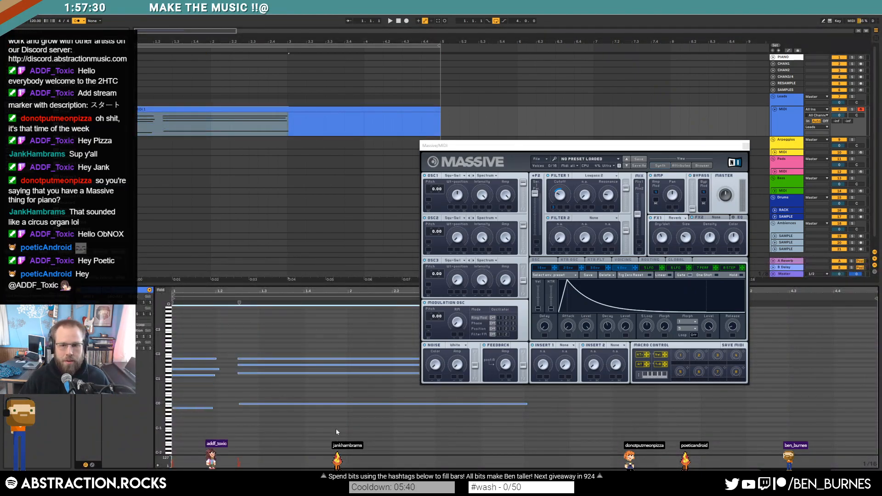
# Step: Adjust Filter 1's cutoff in Massive while auditioning the chord clip
pyautogui.click(560, 202)
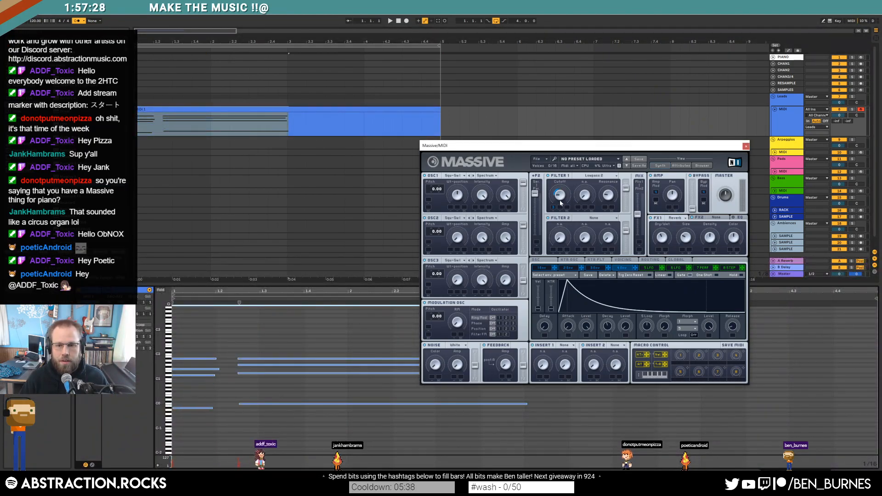
pyautogui.press('space')
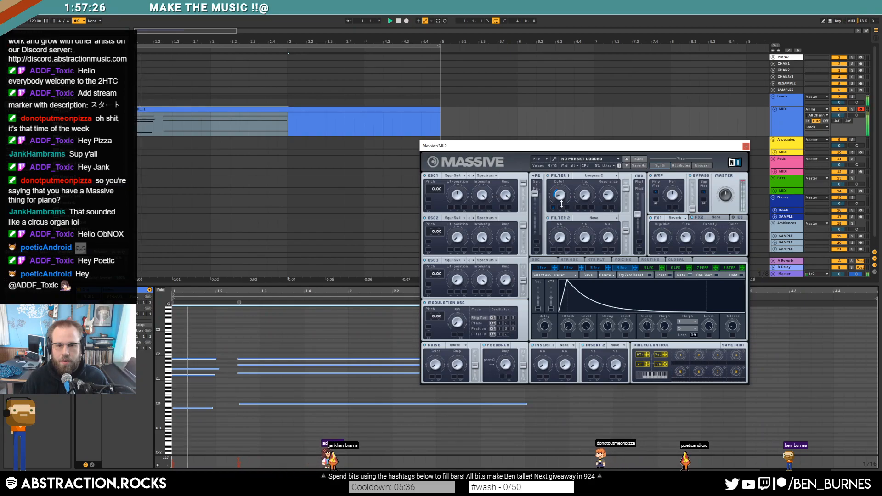
pyautogui.press('space')
pyautogui.press('space')
pyautogui.press('space')
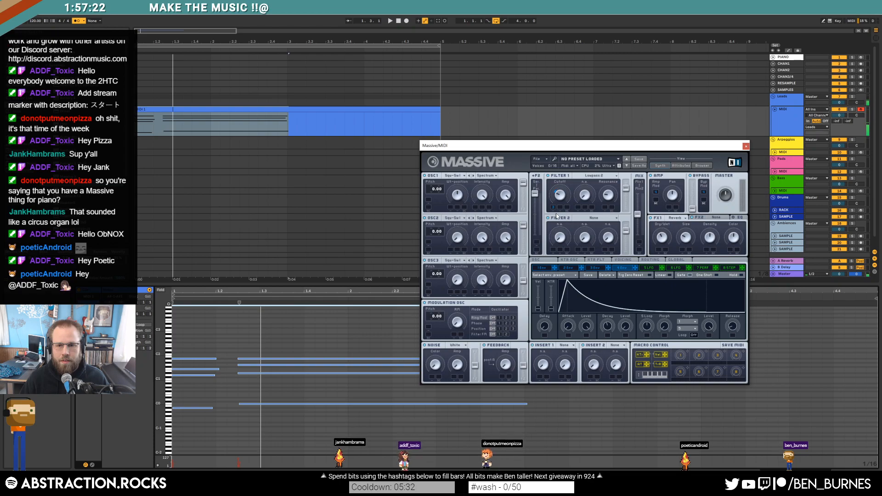
# Step: Turn off the metronome and shorten the attack of Massive's displayed envelope while auditioning the chords
pyautogui.click(76, 21)
pyautogui.press('space')
pyautogui.press('space')
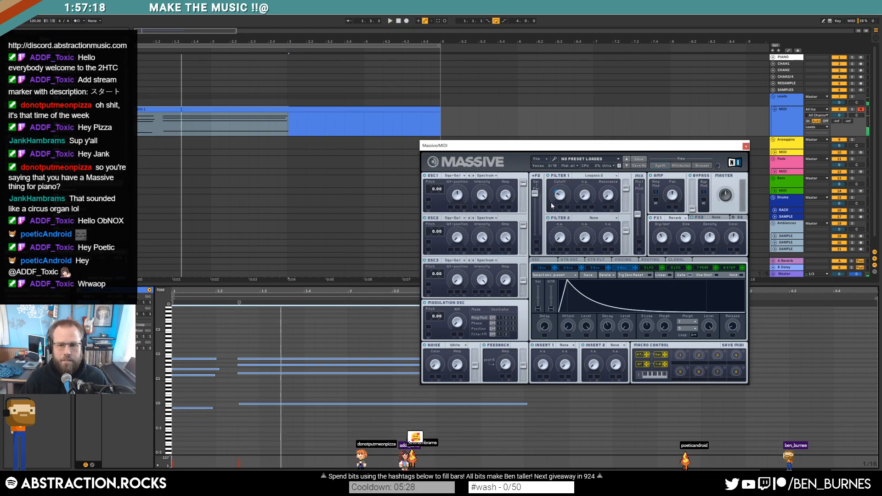
pyautogui.press('space')
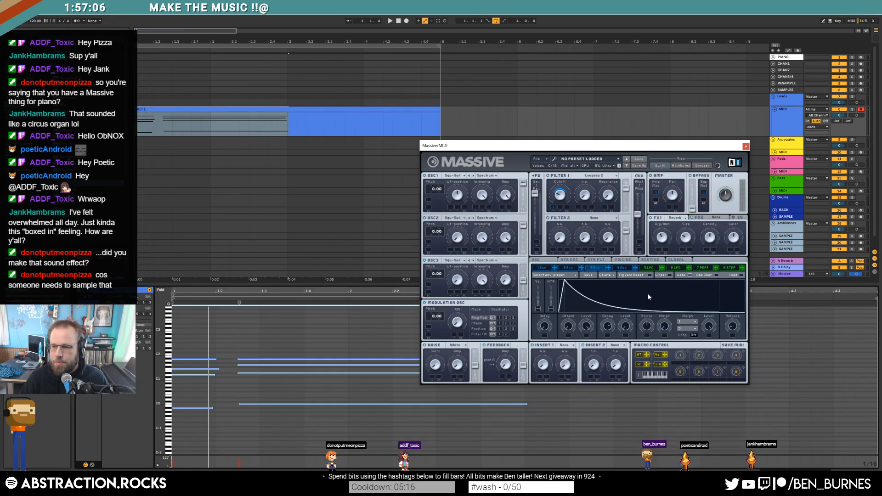
pyautogui.press('space')
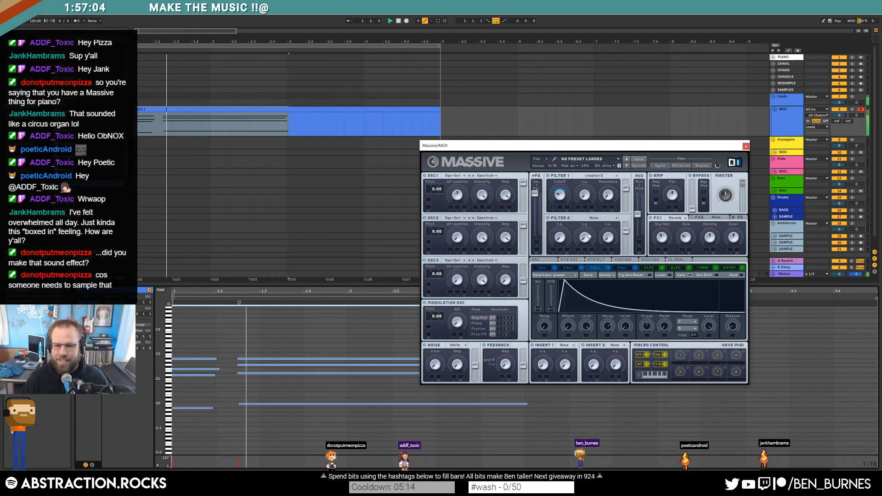
pyautogui.press('space')
# Step: Transpose all of the clip's notes up one octave
pyautogui.moveTo(203, 329); pyautogui.dragTo(289, 449)
pyautogui.hotkey('shift', 'Up')
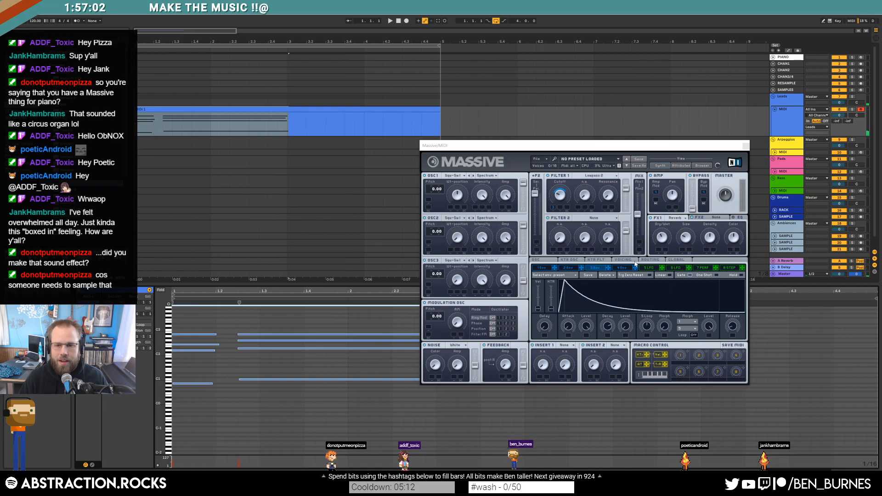
# Step: Transpose all of the chord clip's notes up another octave and audition the result
pyautogui.press('space')
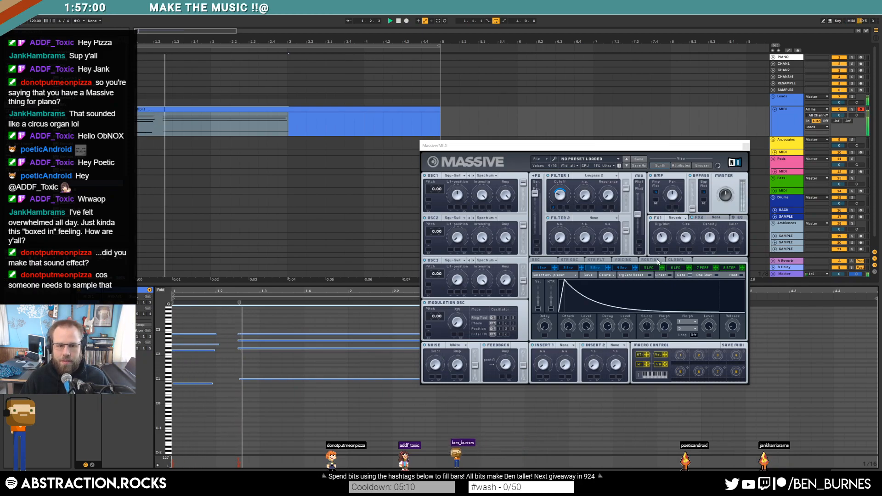
pyautogui.press('space')
pyautogui.hotkey('shift', 'Up')
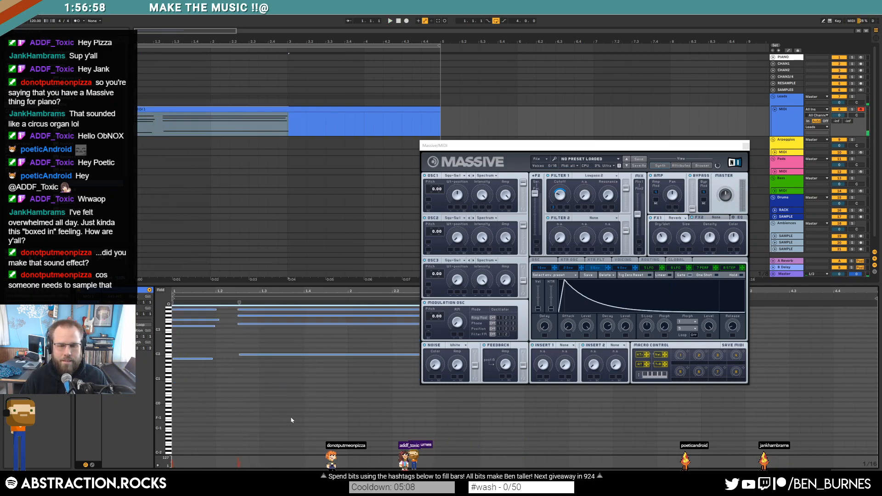
pyautogui.press('space')
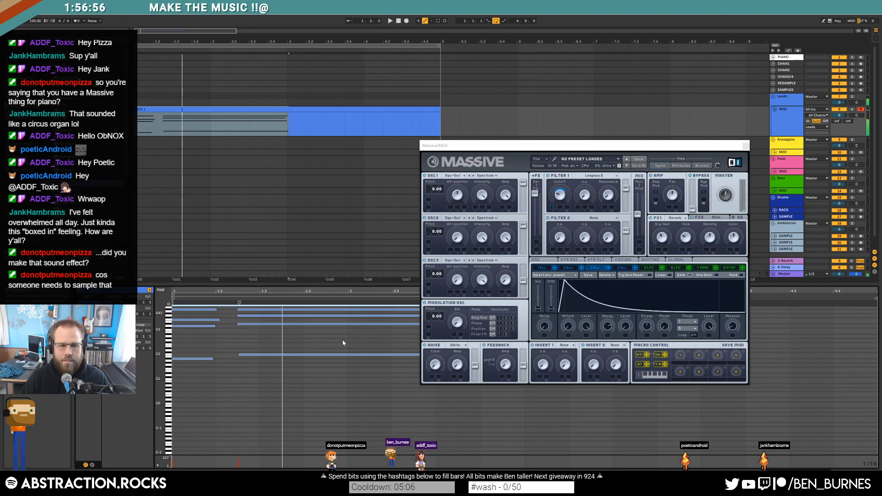
pyautogui.scroll(1, 344, 335)
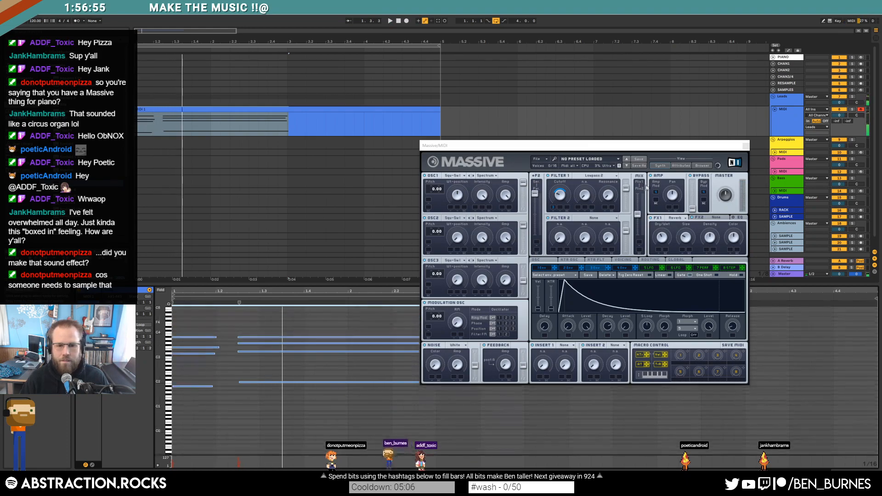
# Step: Close Massive and transpose only the upper notes of both chords up one octave in the clip
pyautogui.click(746, 146)
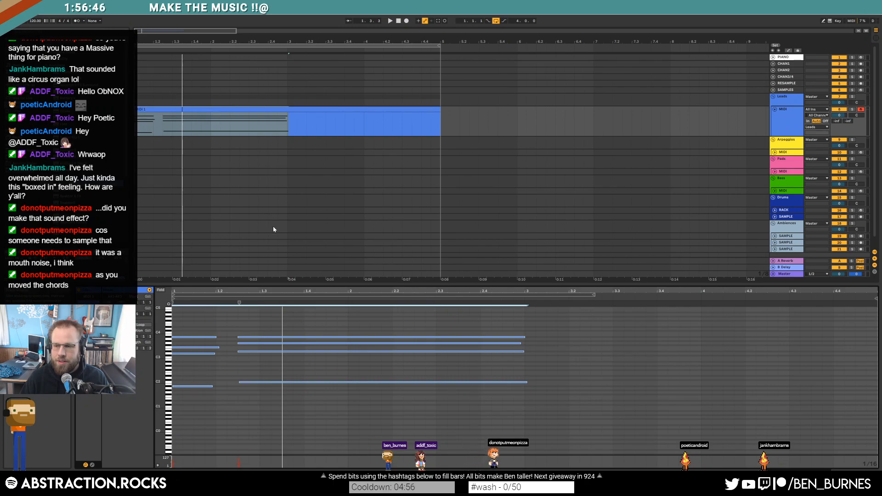
pyautogui.click(785, 127)
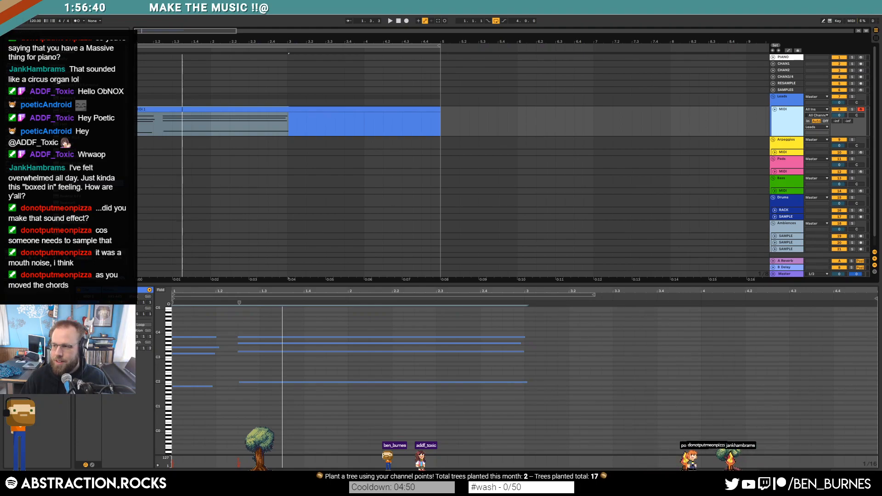
pyautogui.click(390, 119)
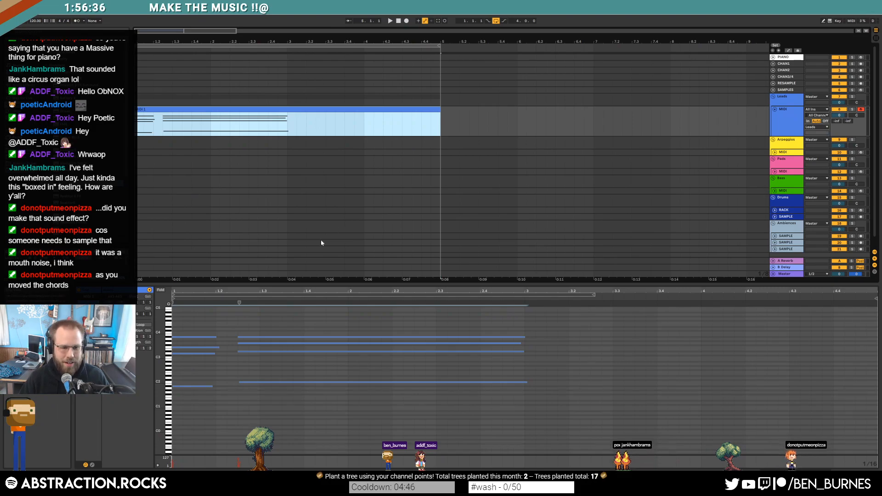
pyautogui.moveTo(192, 326); pyautogui.dragTo(266, 357)
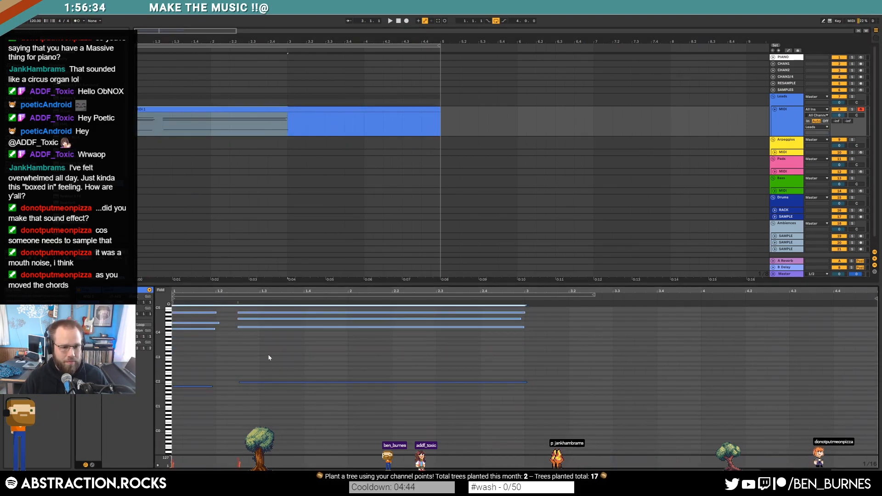
# Step: Set Massive's unison voices to 2 and enable the Pitch Cutoff unison spread in its voicing settings
pyautogui.hotkey('shift', 'Tab')
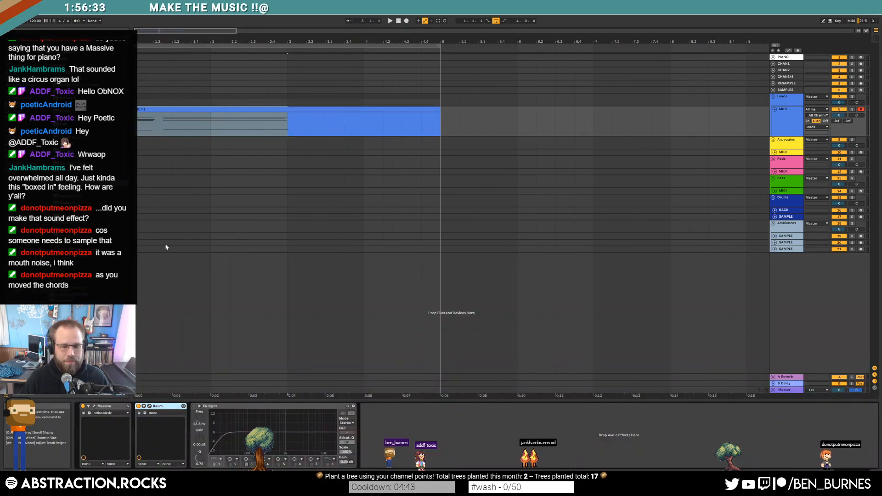
pyautogui.click(93, 406)
pyautogui.moveTo(553, 147); pyautogui.dragTo(564, 157)
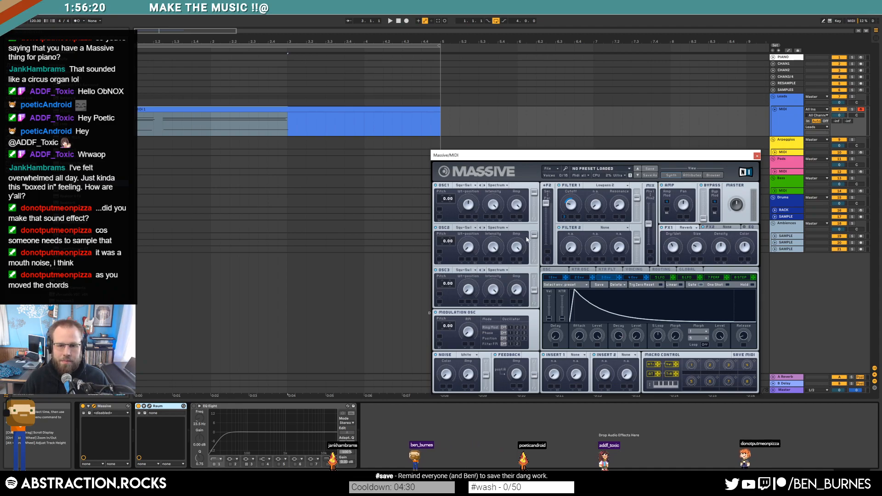
pyautogui.click(639, 270)
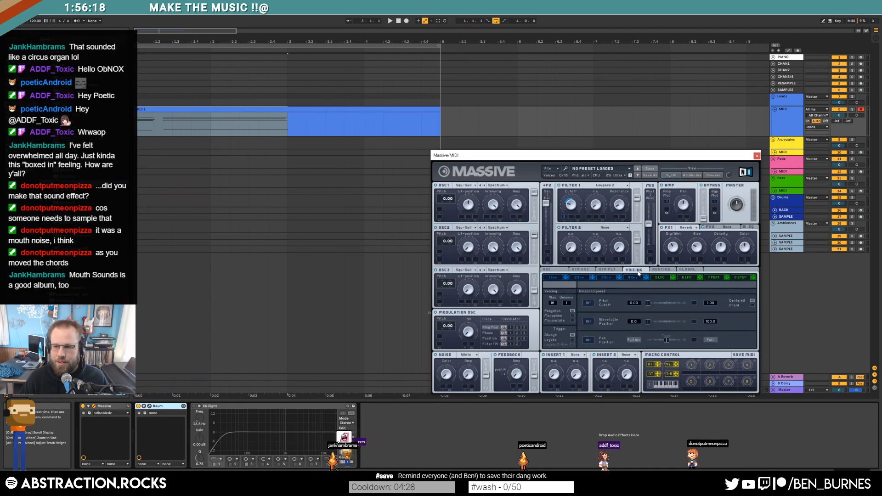
pyautogui.moveTo(567, 303); pyautogui.dragTo(565, 289)
pyautogui.click(588, 302)
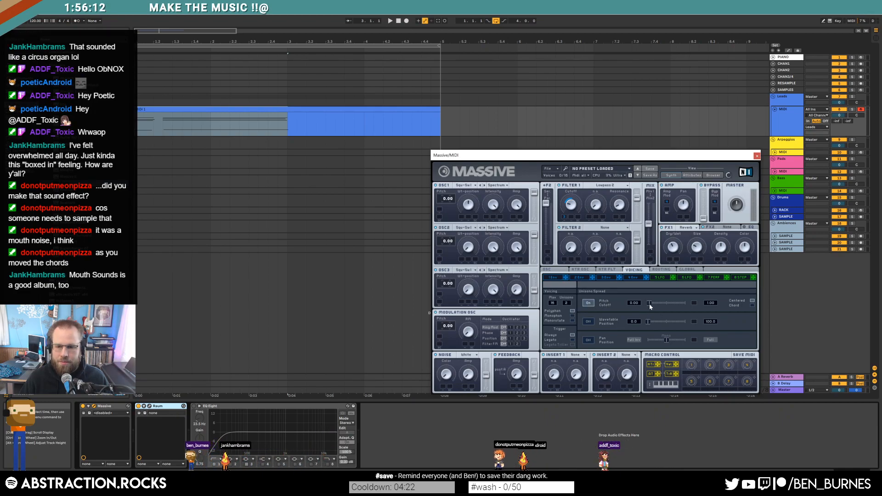
# Step: Lengthen all notes of the clip's second chord to end at about 4.3
pyautogui.click(298, 110)
pyautogui.doubleClick(299, 110)
pyautogui.moveTo(406, 422); pyautogui.dragTo(353, 248)
pyautogui.moveTo(623, 158); pyautogui.dragTo(653, 42)
pyautogui.moveTo(525, 313); pyautogui.dragTo(787, 329)
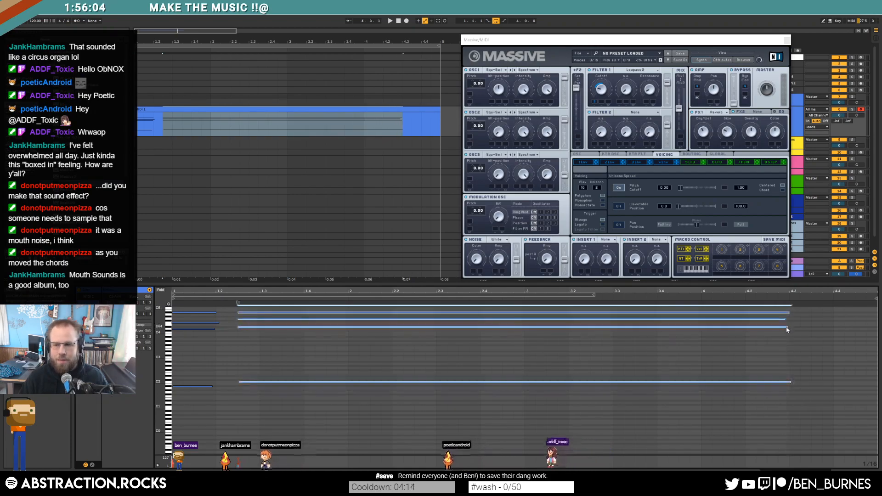
# Step: Audition the chord clip with the lengthened second chord and close the Massive window
pyautogui.hotkey('shift', 'Tab')
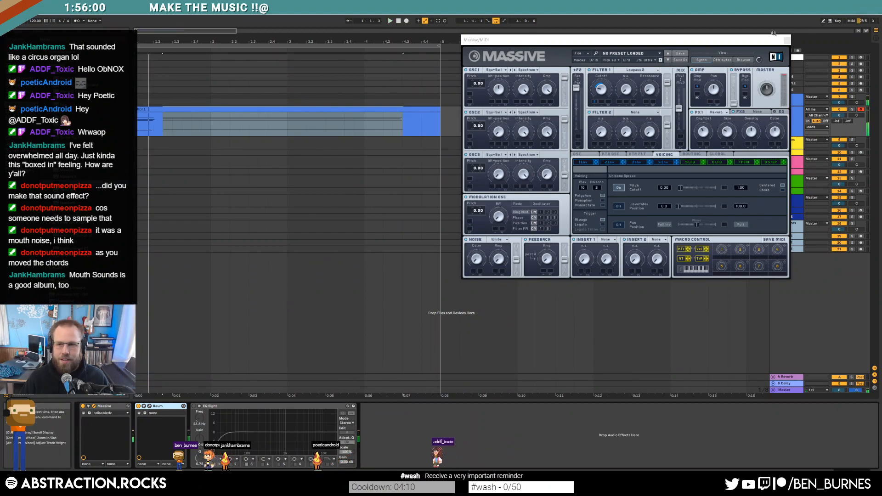
pyautogui.press('space')
pyautogui.click(786, 40)
pyautogui.press('space')
# Step: Detune Massive's oscillators by setting OSC1's pitch to 0.01 and OSC2's to -0.01, then audition the chords
pyautogui.hotkey('shift', 'Tab')
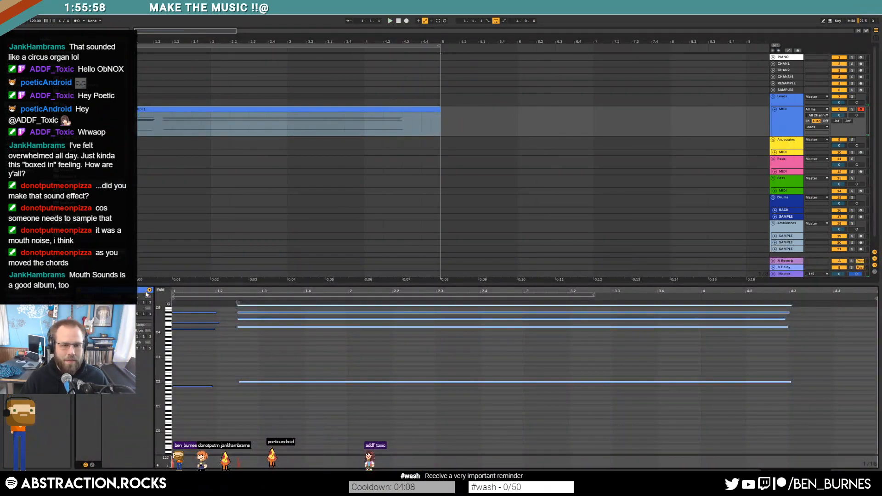
pyautogui.hotkey('shift', 'Tab')
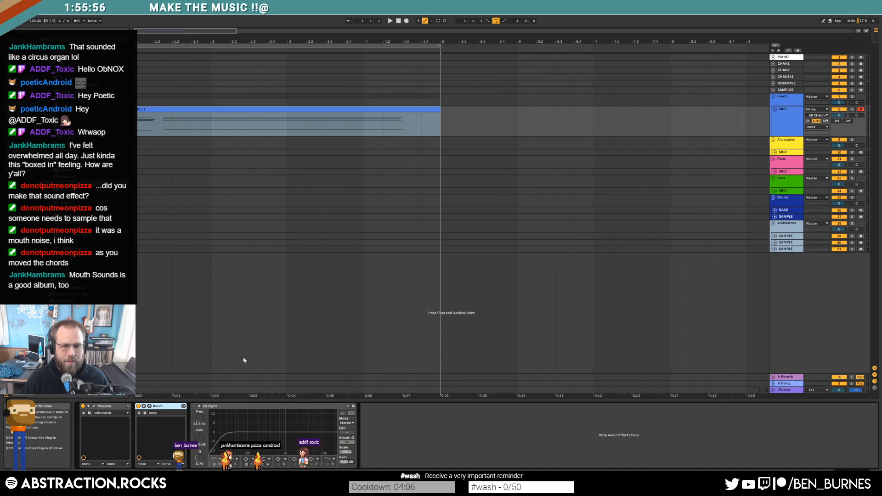
pyautogui.hotkey('ctrl', 'alt', 'p')
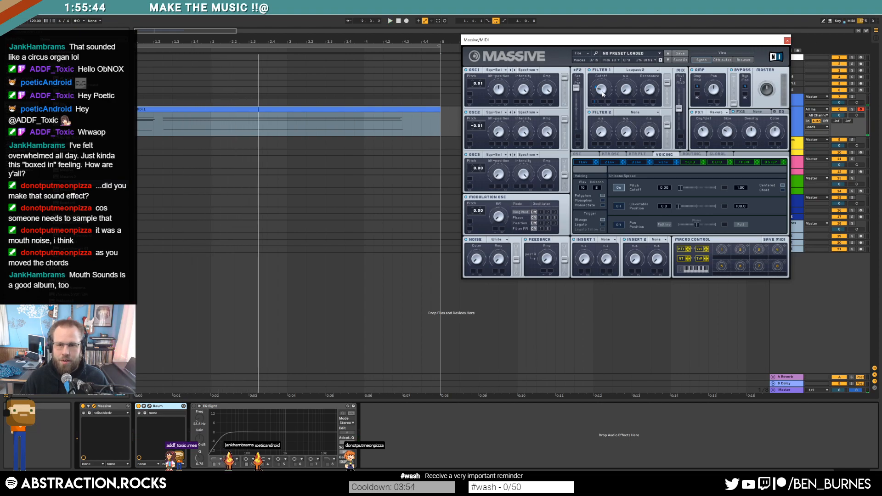
pyautogui.press('space')
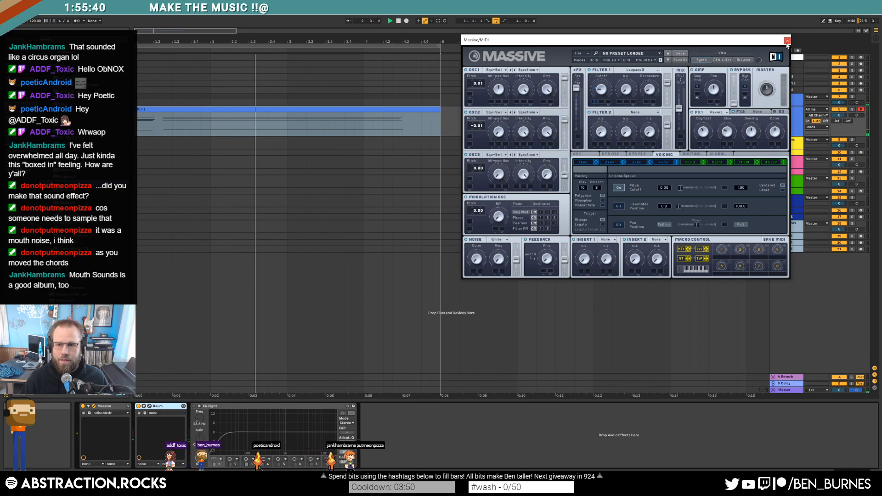
pyautogui.click(786, 40)
# Step: Arm the PIANO track for recording and bring back the device chain of the Leads group's MIDI track
pyautogui.click(861, 58)
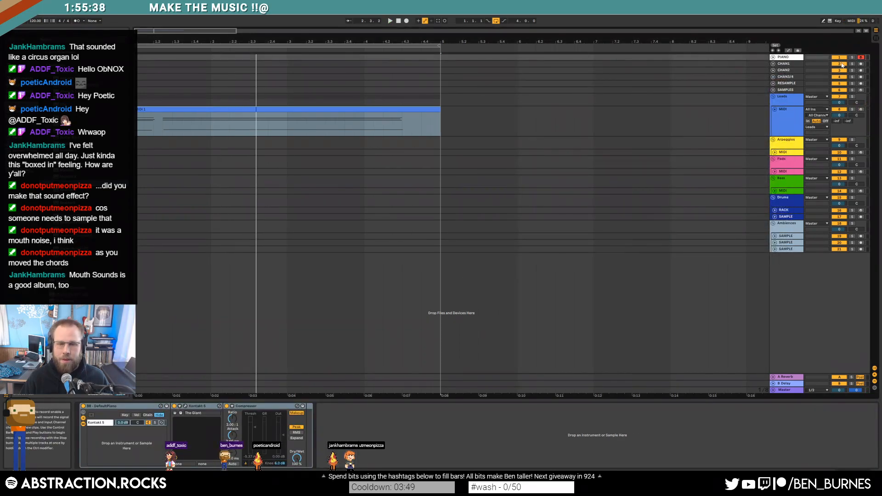
pyautogui.doubleClick(395, 112)
pyautogui.hotkey('shift', 'Tab')
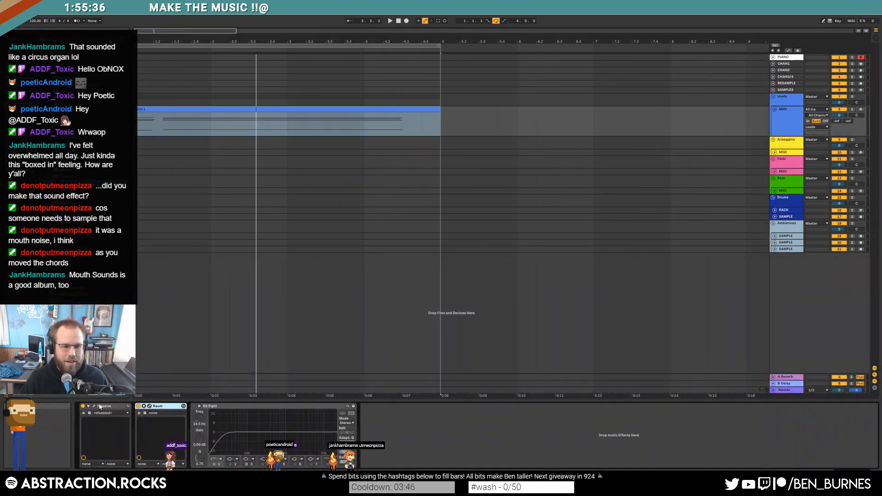
# Step: Display envelope 4 in Massive and raise the sustain portion of its curve
pyautogui.click(94, 406)
pyautogui.moveTo(642, 40); pyautogui.dragTo(629, 124)
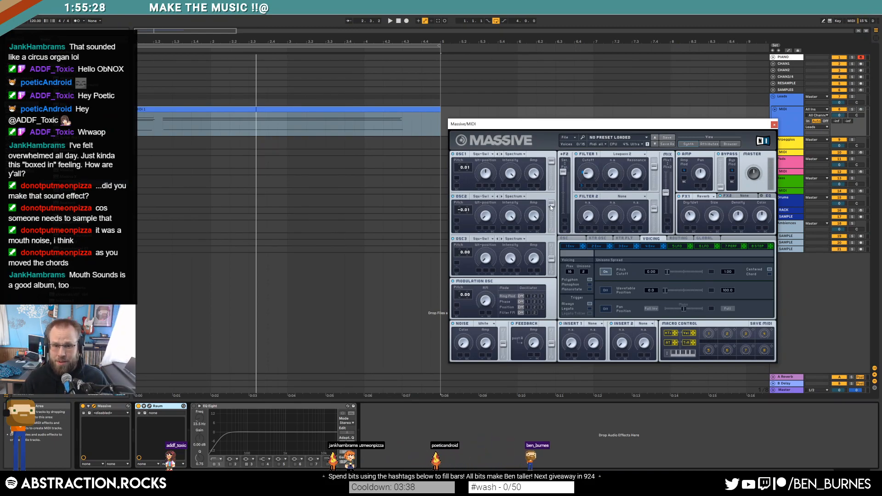
pyautogui.click(648, 246)
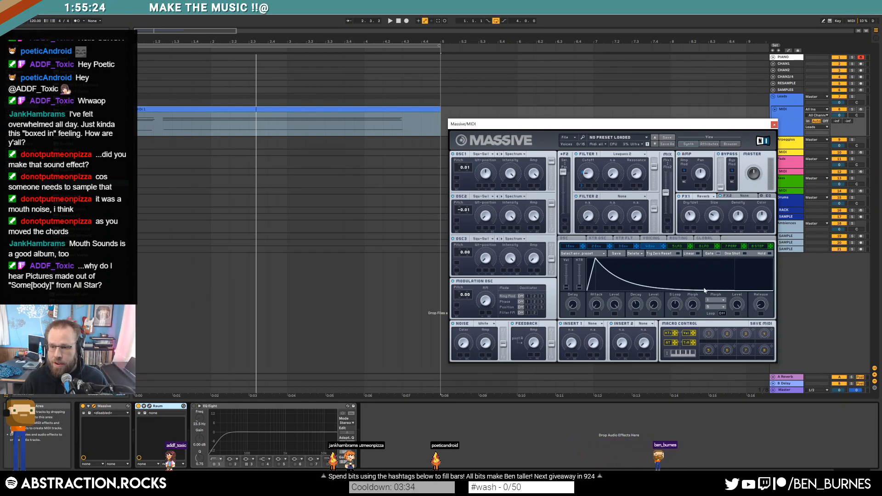
pyautogui.moveTo(709, 288); pyautogui.dragTo(716, 275)
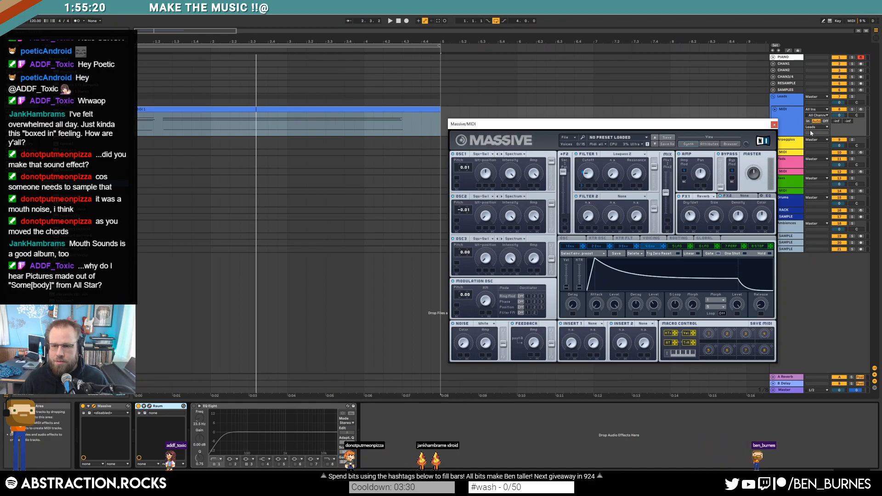
# Step: Lower the MIDI track's volume and reduce envelope 4's sustain level slightly while auditioning the chords
pyautogui.moveTo(837, 116); pyautogui.dragTo(836, 118)
pyautogui.press('space')
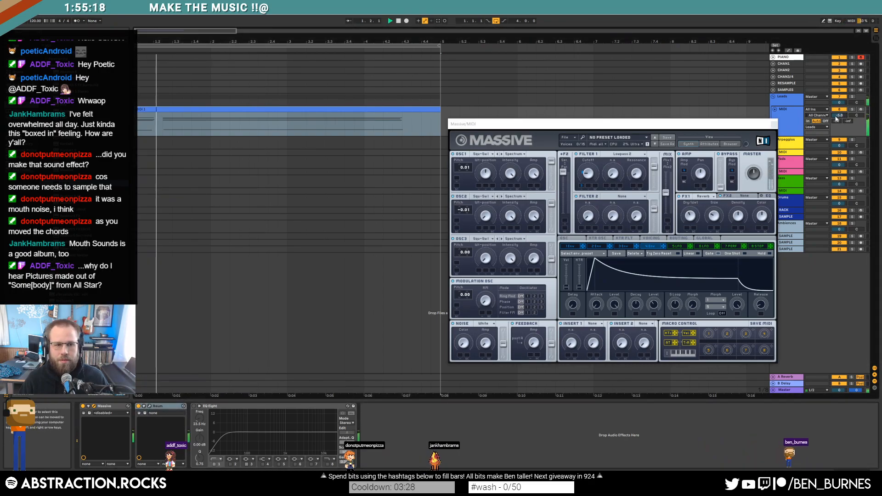
pyautogui.moveTo(722, 274); pyautogui.dragTo(723, 282)
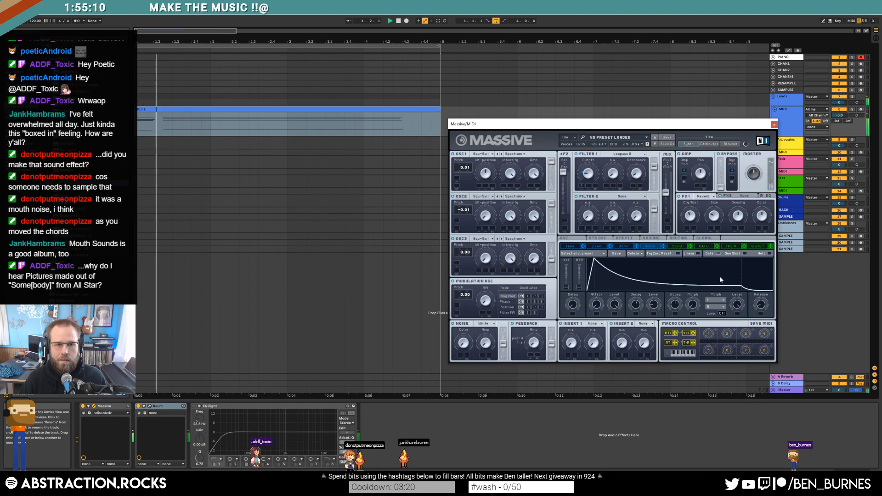
pyautogui.press('space')
# Step: Raise the first chord's bass note in the clip, audition the change and close Massive
pyautogui.click(268, 108)
pyautogui.doubleClick(269, 107)
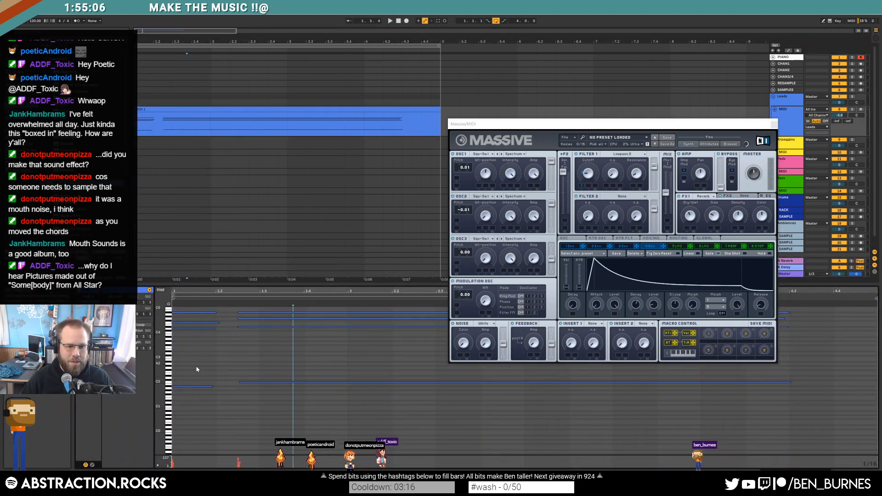
pyautogui.press('space')
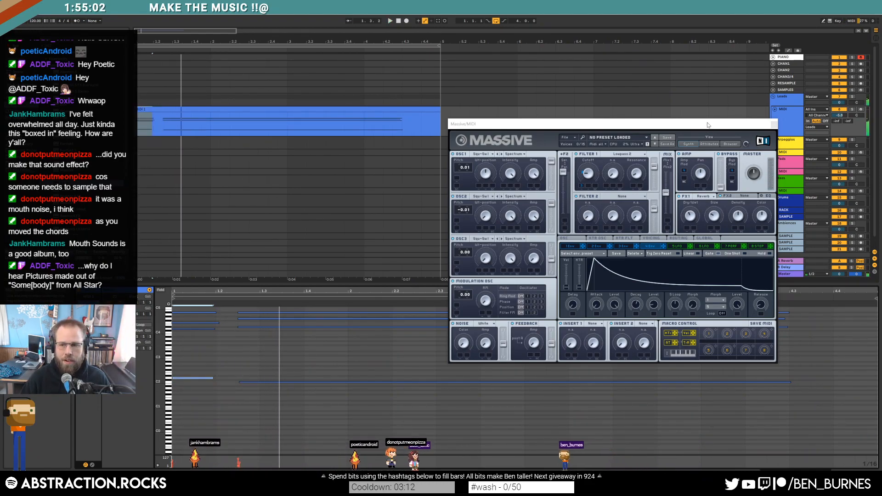
pyautogui.moveTo(749, 123); pyautogui.dragTo(754, 83)
pyautogui.click(778, 85)
# Step: Arm the Leads MIDI track, delete all of the old chord notes and record a new four-bar chord part with the metronome on
pyautogui.click(861, 109)
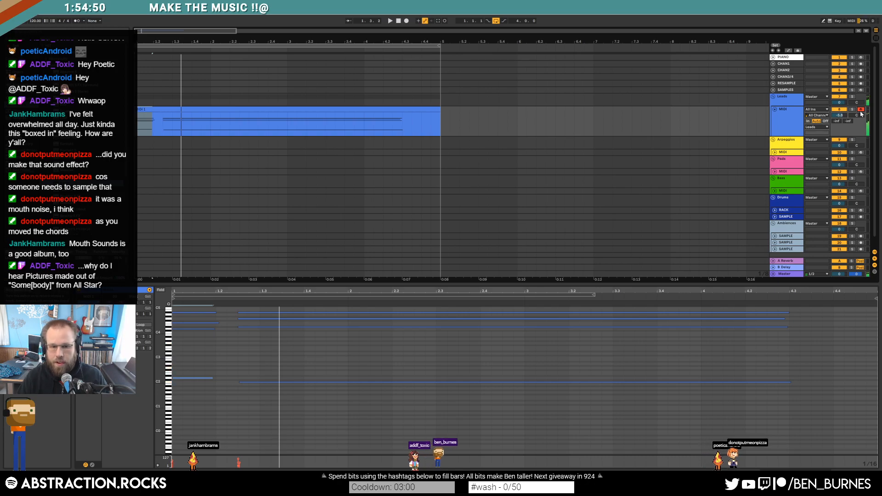
pyautogui.click(296, 391)
pyautogui.hotkey('ctrl', 'a')
pyautogui.press('Delete')
pyautogui.click(157, 111)
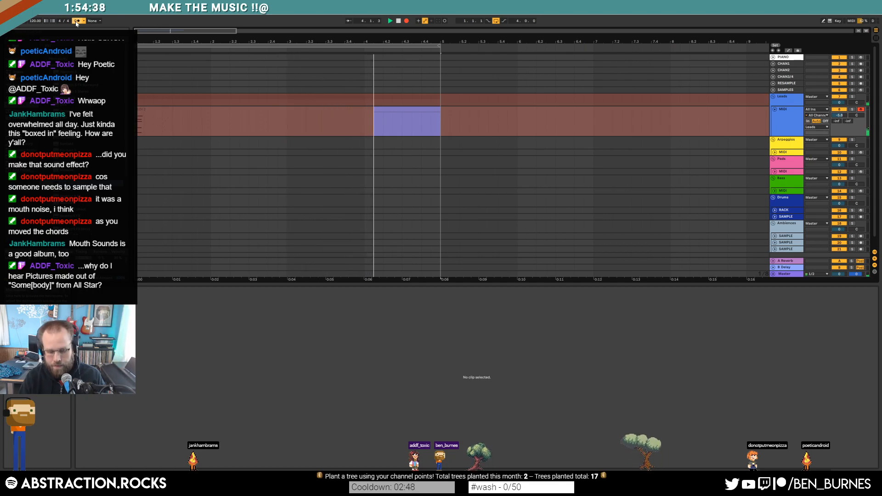
pyautogui.press('space')
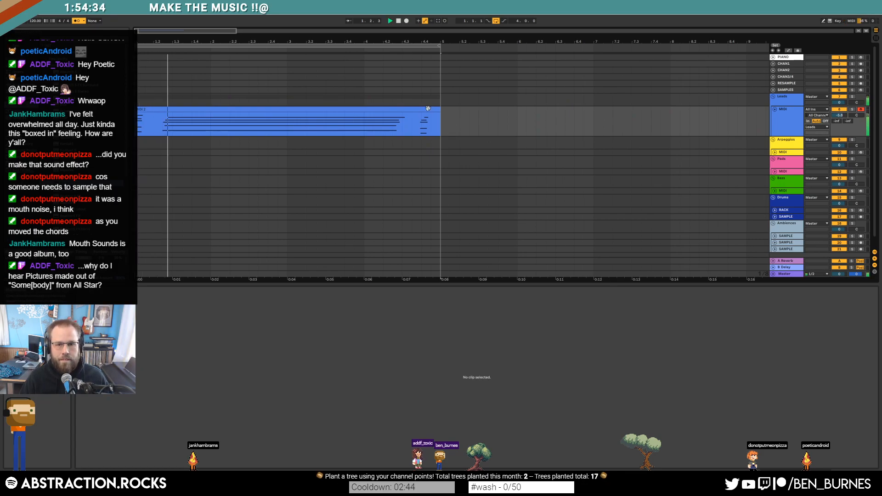
# Step: Lengthen the newly recorded chords so that each one nearly reaches the following chord and the last nearly reaches the clip's end
pyautogui.click(428, 109)
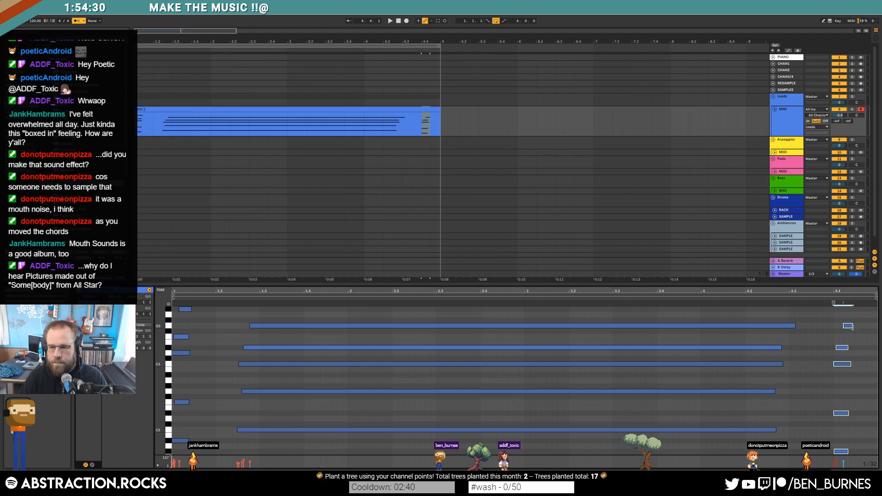
pyautogui.moveTo(832, 317); pyautogui.dragTo(743, 433)
pyautogui.hotkey('shift', 'Right')
pyautogui.moveTo(182, 449); pyautogui.dragTo(176, 277)
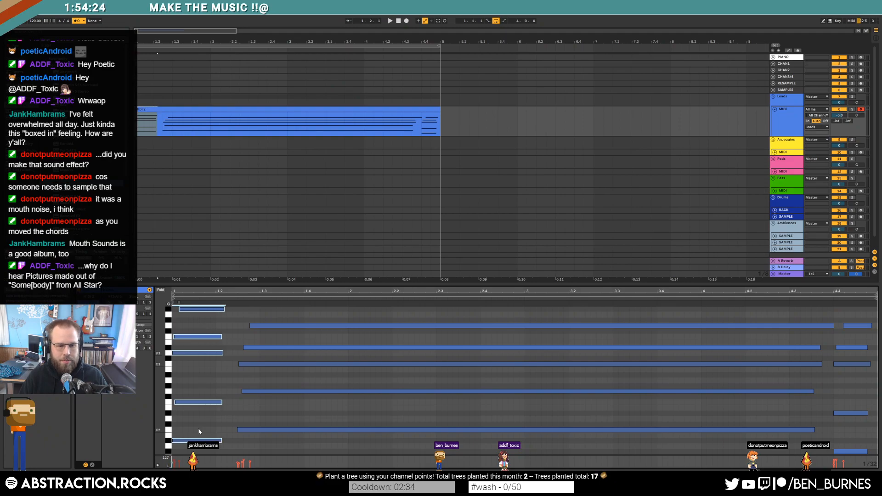
# Step: Display the clip's MIDI Ctrl envelope for controller 64 - Hold Pedal
pyautogui.click(92, 464)
pyautogui.click(167, 297)
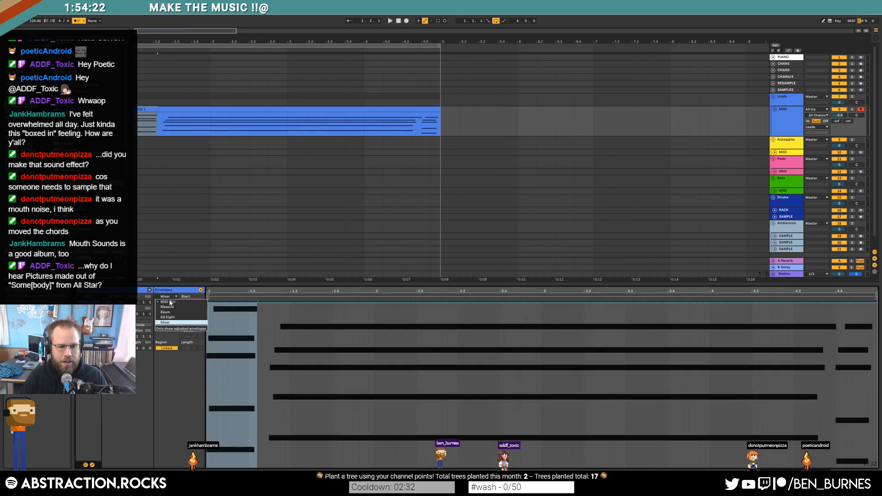
pyautogui.click(168, 301)
pyautogui.click(169, 301)
pyautogui.scroll(-3, 179, 275)
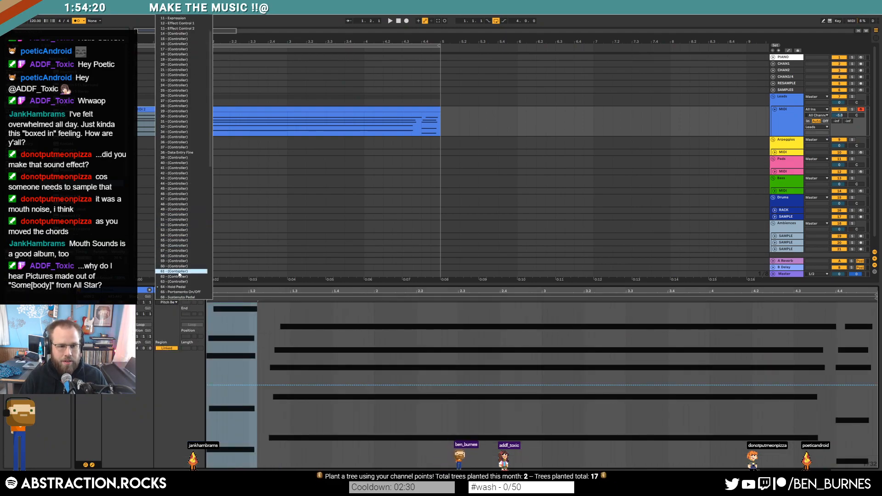
pyautogui.click(177, 286)
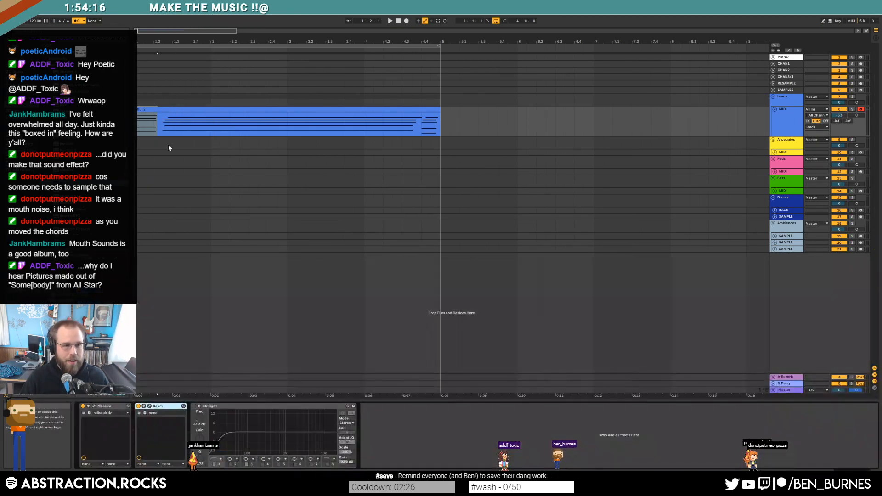
# Step: Expand the RACK track in the Drums group and insert an audio track beneath the Leads MIDI track
pyautogui.click(781, 159)
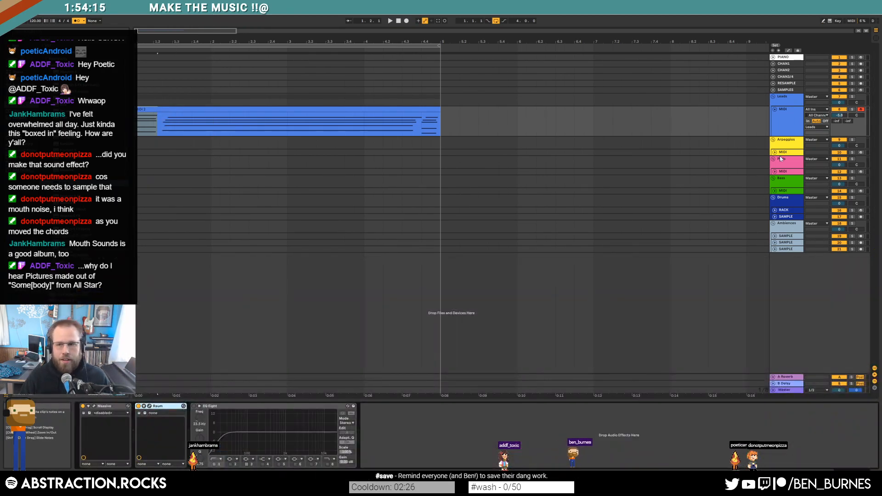
pyautogui.click(774, 211)
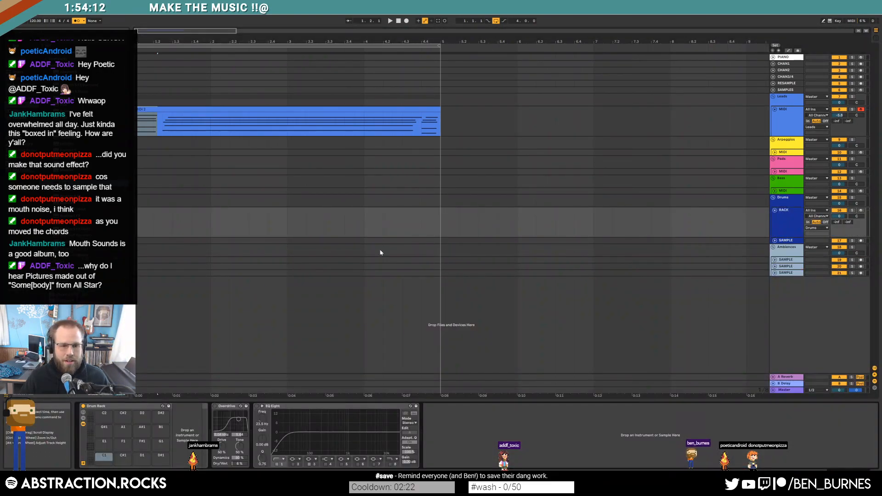
pyautogui.click(421, 219)
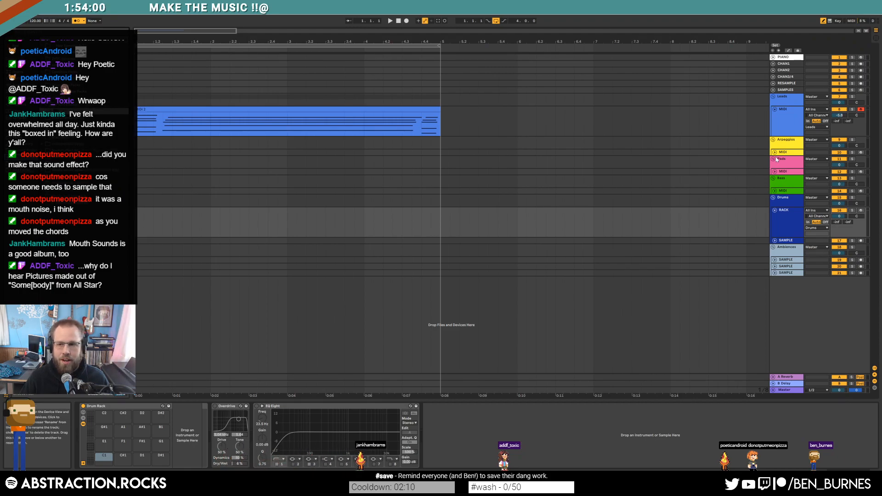
pyautogui.click(785, 127)
pyautogui.hotkey('ctrl', 't')
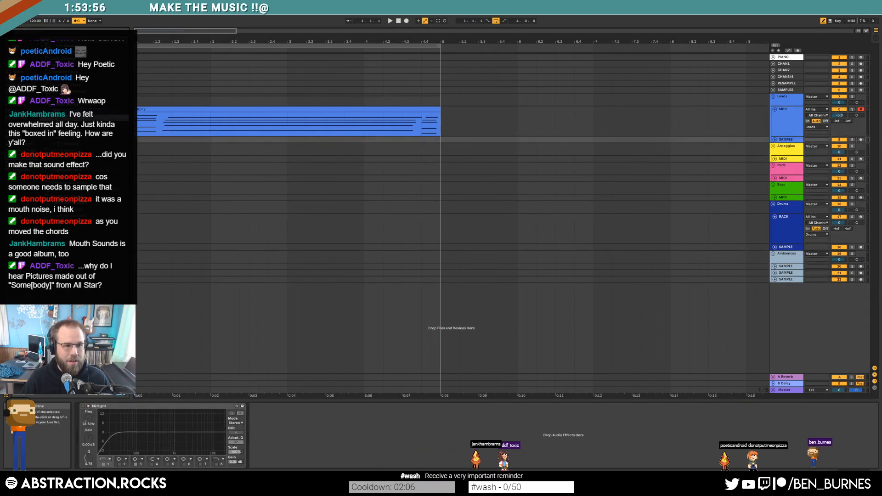
# Step: Expand the Pads and Arpeggios MIDI tracks, and load Pluto's Piano onto the Arpeggios one, armed for recording
pyautogui.click(771, 178)
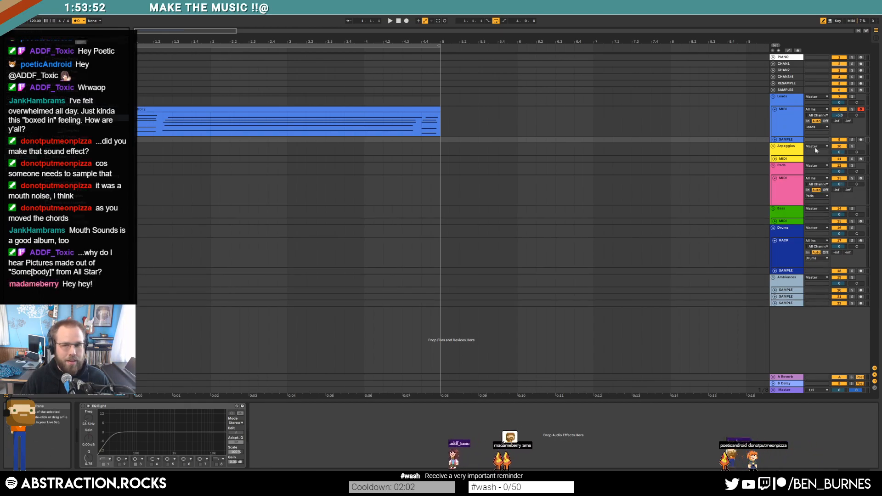
pyautogui.click(775, 159)
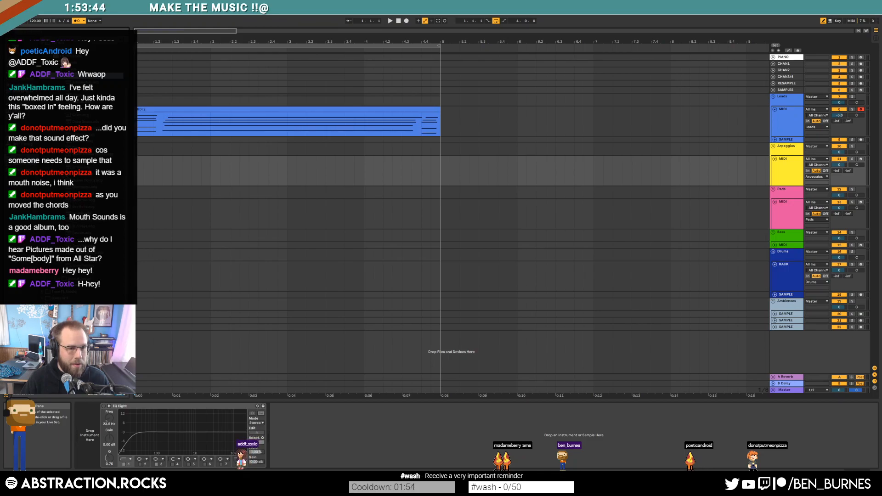
pyautogui.moveTo(137, 287); pyautogui.dragTo(83, 446)
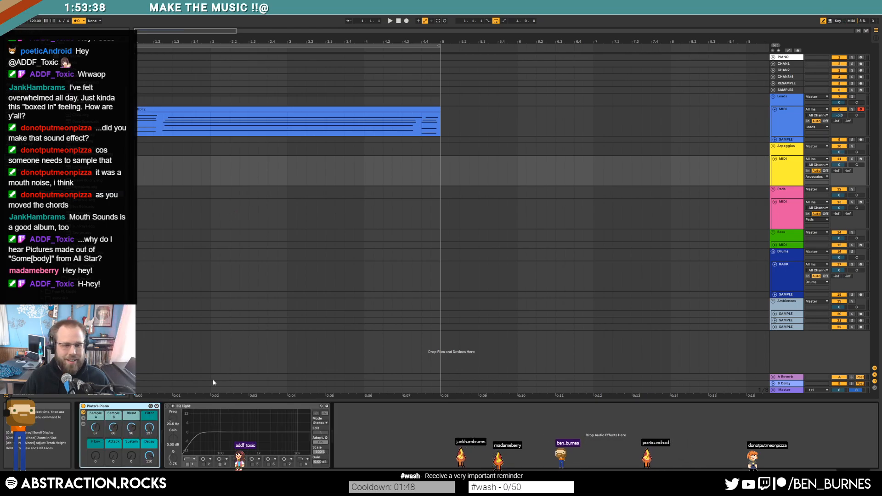
pyautogui.click(861, 159)
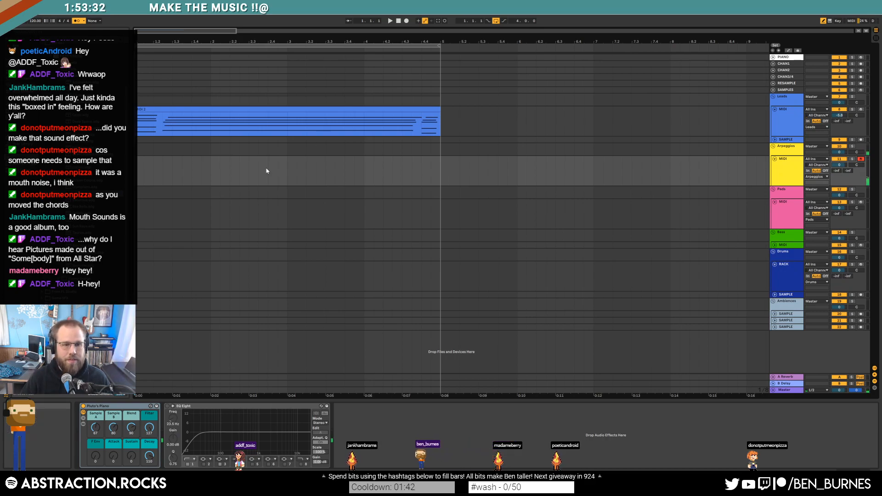
# Step: Load the VMH1 Bassdrums 023 kick sample onto the C1 pad of the RACK track's Drum Rack
pyautogui.click(777, 265)
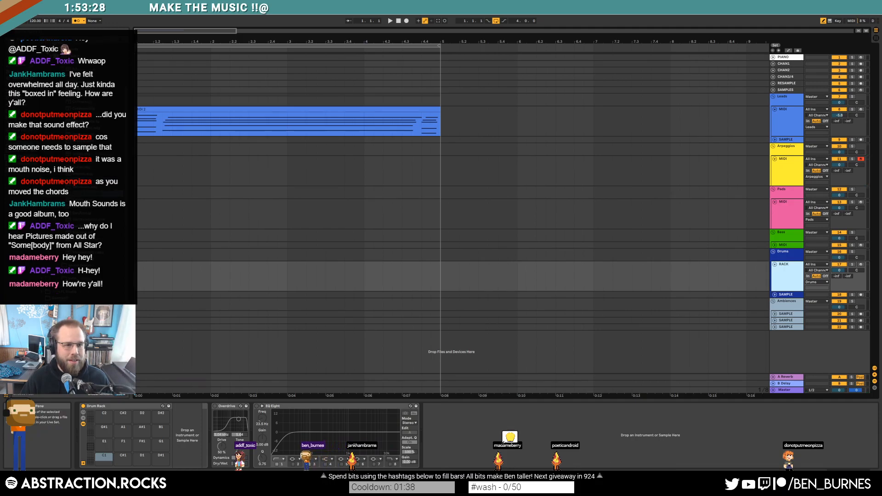
pyautogui.click(82, 98)
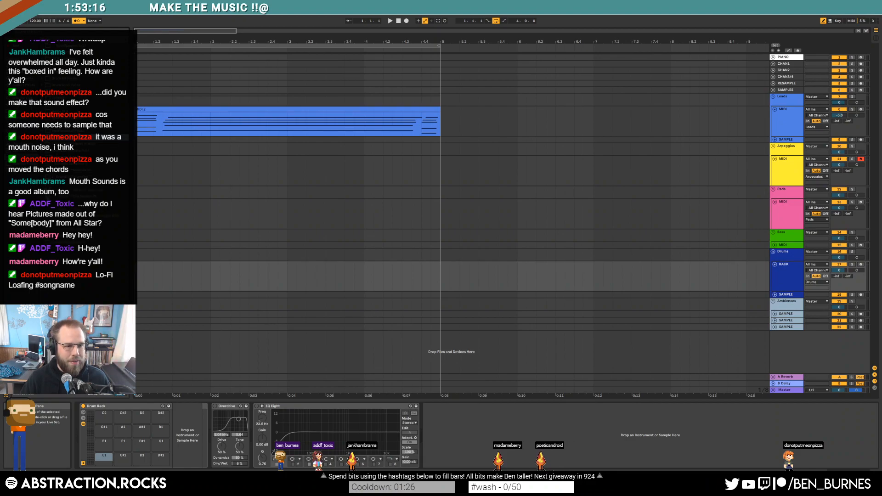
pyautogui.click(442, 281)
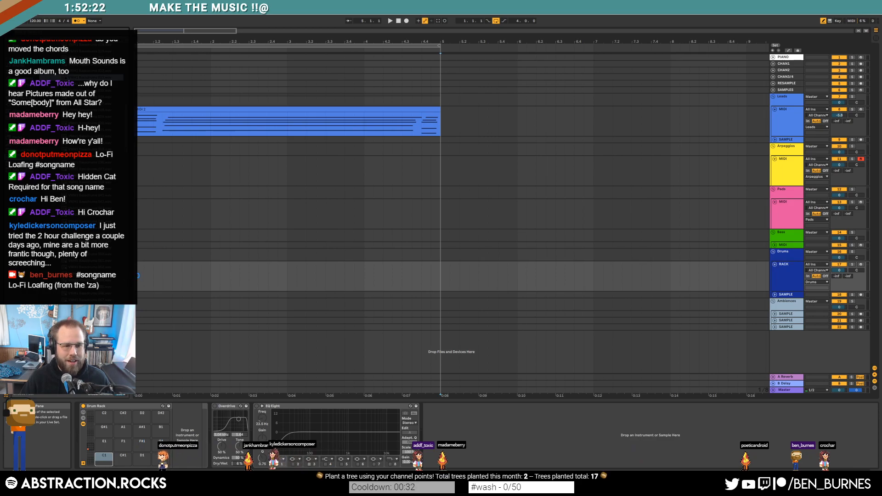
# Step: Create a one-bar MIDI clip on the RACK track with a kick on all four beats and extend it to four bars
pyautogui.moveTo(138, 278); pyautogui.dragTo(211, 279)
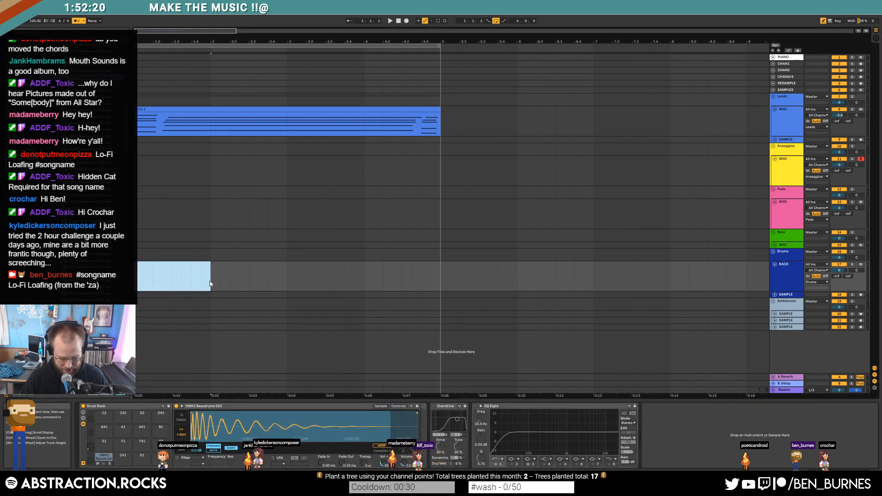
pyautogui.hotkey('ctrl', 'shift', 'm')
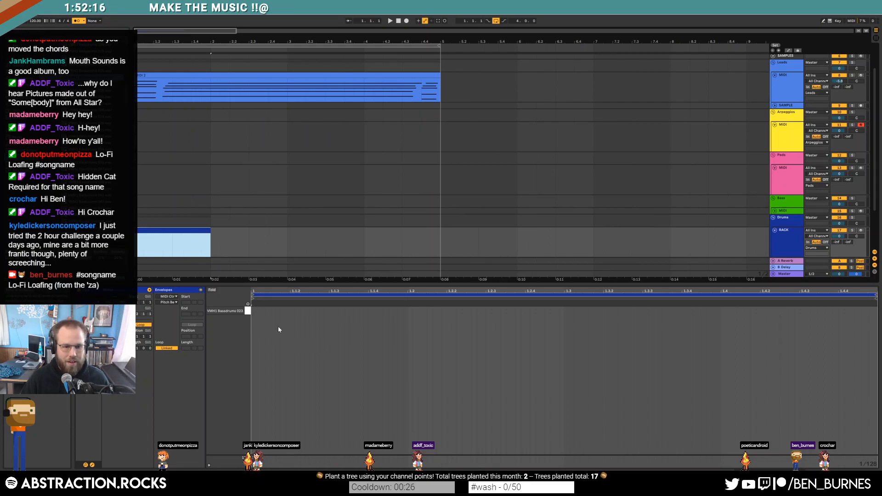
pyautogui.click(303, 346)
pyautogui.doubleClick(257, 312)
pyautogui.moveTo(290, 311); pyautogui.dragTo(327, 311)
pyautogui.moveTo(407, 314); pyautogui.dragTo(272, 308)
pyautogui.hotkey('ctrl', 'd')
pyautogui.hotkey('ctrl', 'd')
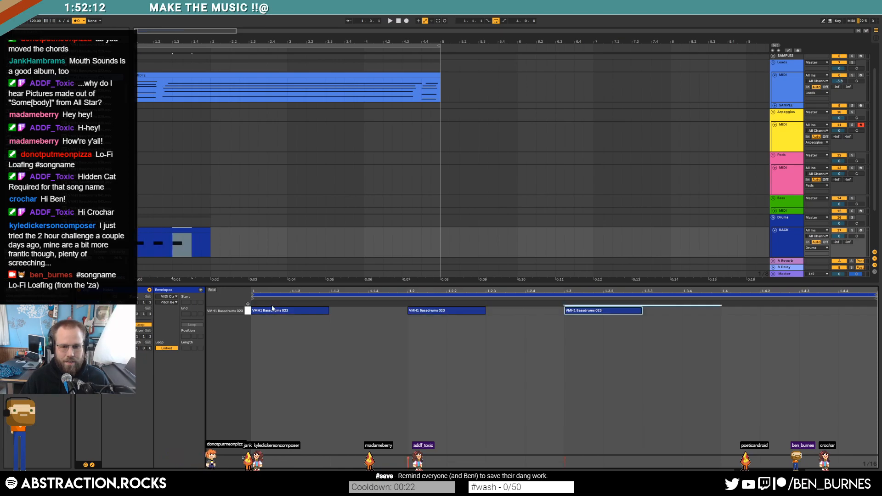
pyautogui.hotkey('ctrl', 'd')
pyautogui.moveTo(210, 242); pyautogui.dragTo(438, 242)
pyautogui.hotkey('shift', 'Tab')
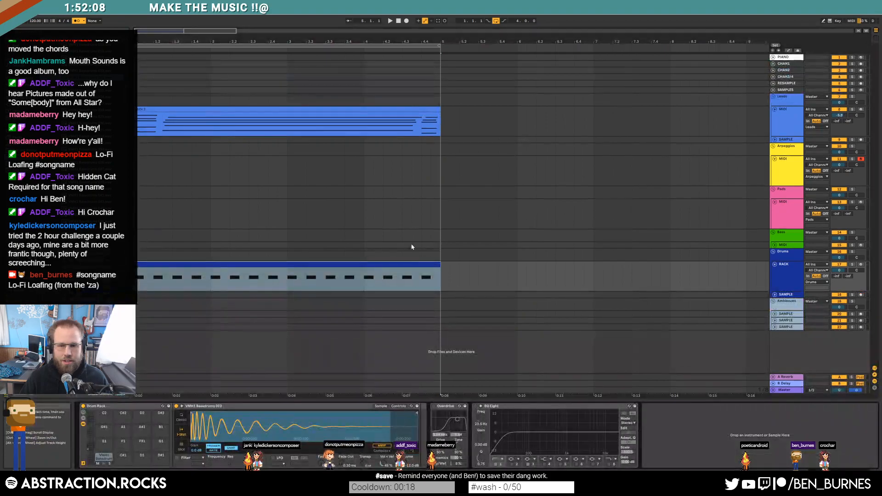
# Step: Audition the kick with the chords, enable the kick sampler's filter and lower its cutoff frequency to about 1.2 kHz
pyautogui.press('space')
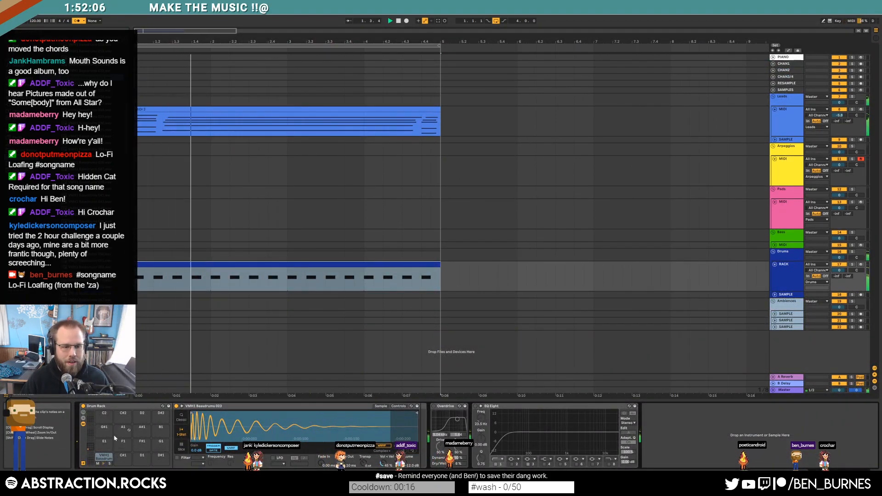
pyautogui.click(177, 458)
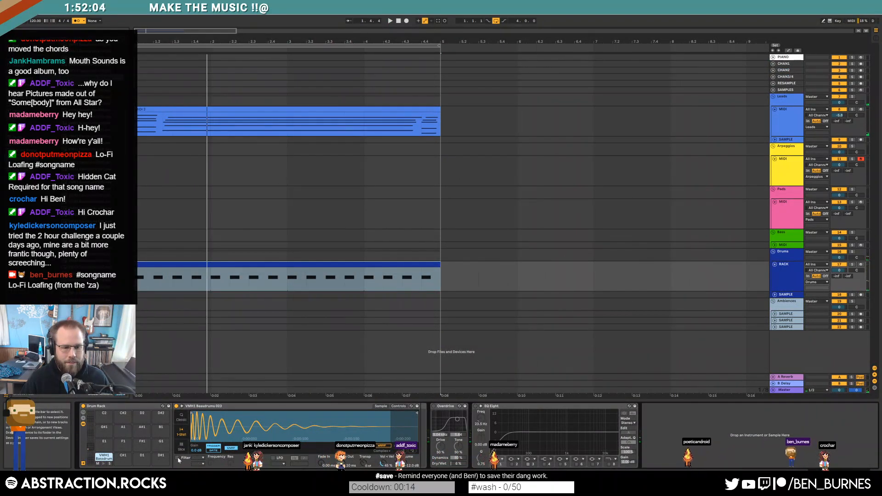
pyautogui.moveTo(211, 463)
pyautogui.mouseDown()
pyautogui.moveTo(211, 487)
pyautogui.moveTo(211, 473)
pyautogui.mouseUp()
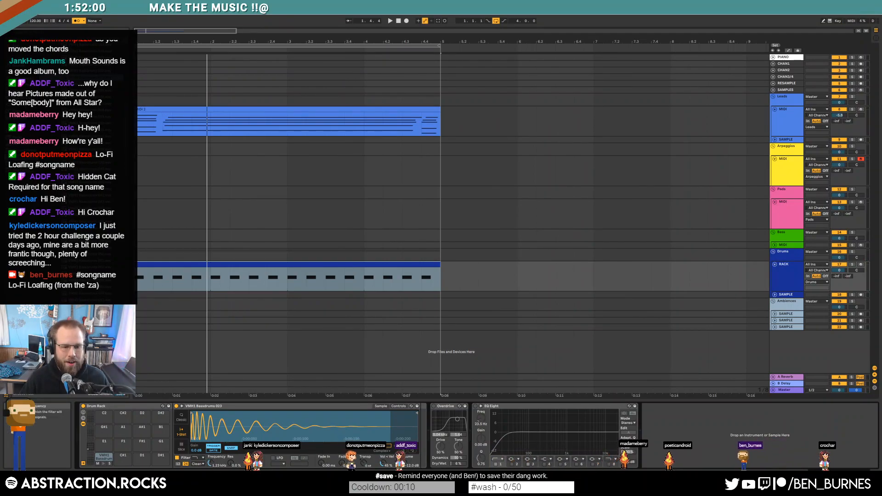
# Step: Hide the envelope display in the Leads chord clip to show its notes and play back the loop
pyautogui.doubleClick(202, 107)
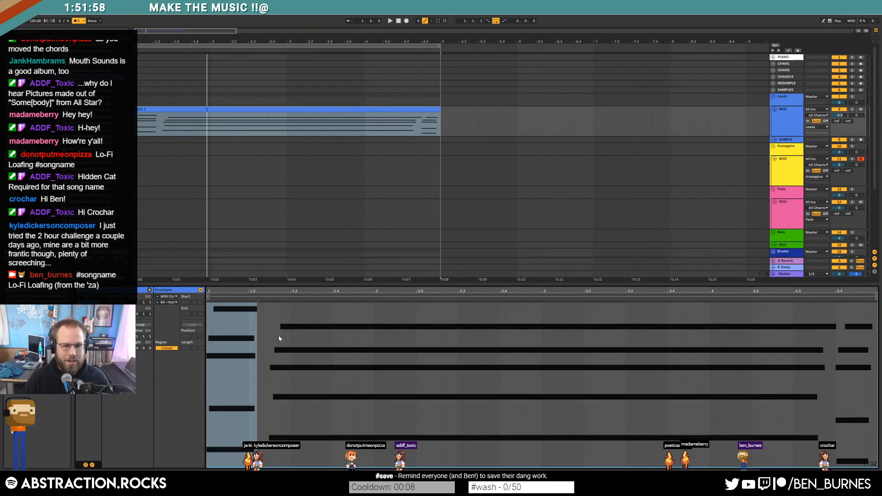
pyautogui.click(91, 465)
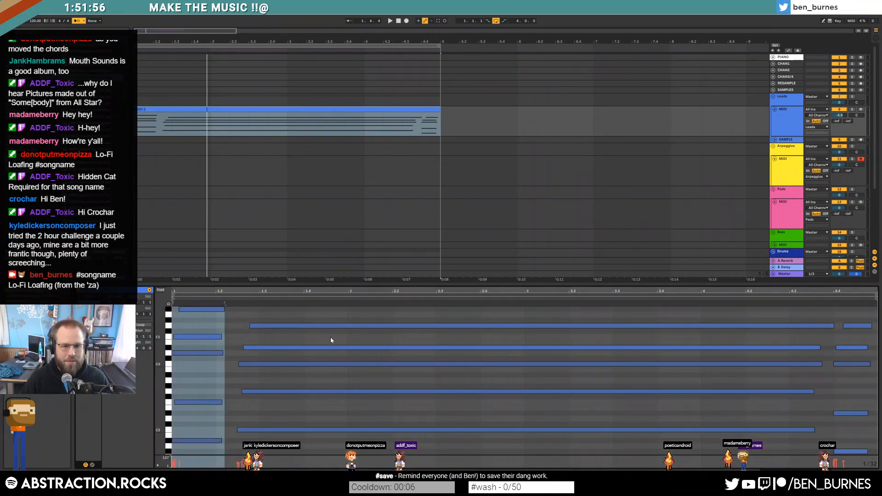
pyautogui.hotkey('shift', 'Tab')
pyautogui.press('space')
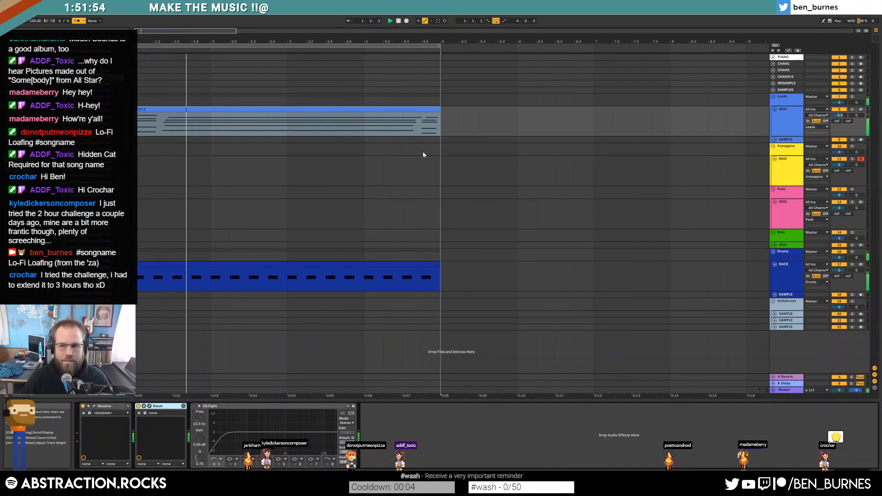
# Step: Nudge the late notes of the second chord slightly earlier so that the chord's notes start closer together
pyautogui.doubleClick(341, 109)
pyautogui.click(286, 434)
pyautogui.moveTo(287, 435)
pyautogui.mouseDown()
pyautogui.moveTo(300, 320)
pyautogui.moveTo(278, 355)
pyautogui.moveTo(261, 327)
pyautogui.mouseUp()
pyautogui.click(271, 334)
pyautogui.click(264, 327)
pyautogui.click(242, 384)
pyautogui.moveTo(248, 392); pyautogui.dragTo(246, 394)
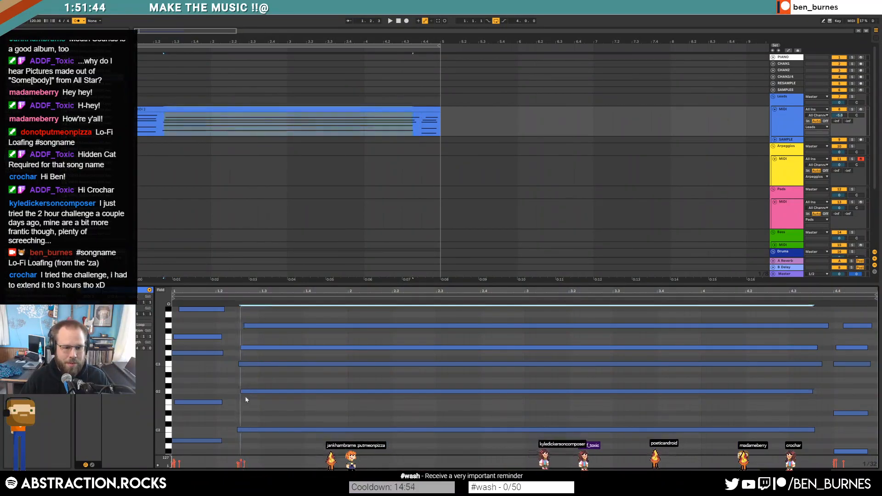
pyautogui.click(244, 411)
pyautogui.moveTo(244, 431); pyautogui.dragTo(244, 431)
pyautogui.click(254, 419)
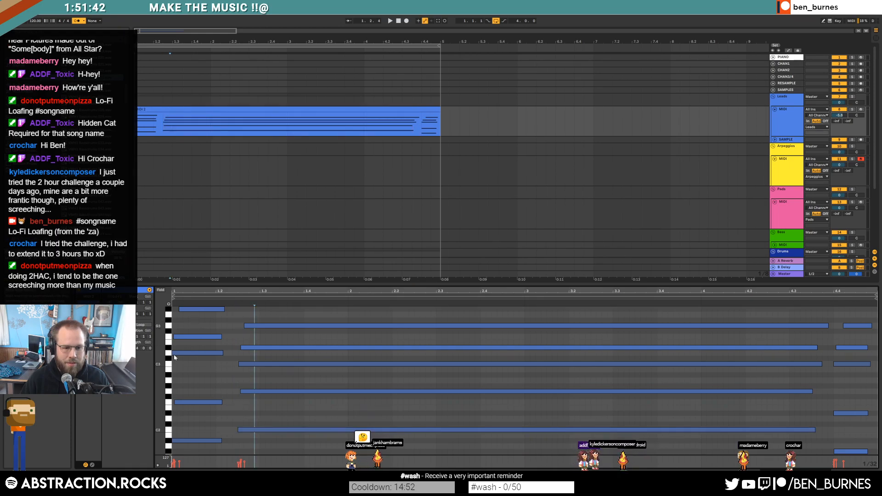
pyautogui.scroll(-2, 786, 387)
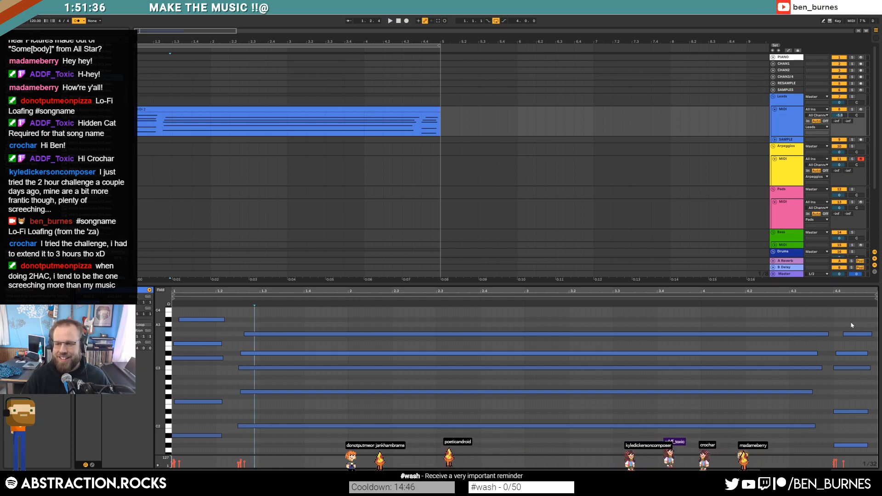
pyautogui.hotkey('shift', 'Tab')
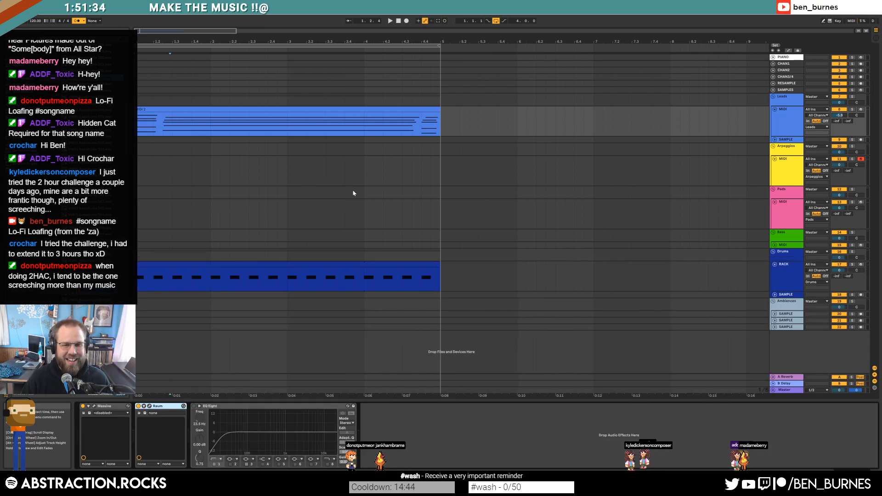
# Step: Lower the kick sampler's filter frequency to about 771 Hz during playback and turn the metronome off
pyautogui.click(783, 278)
pyautogui.press('space')
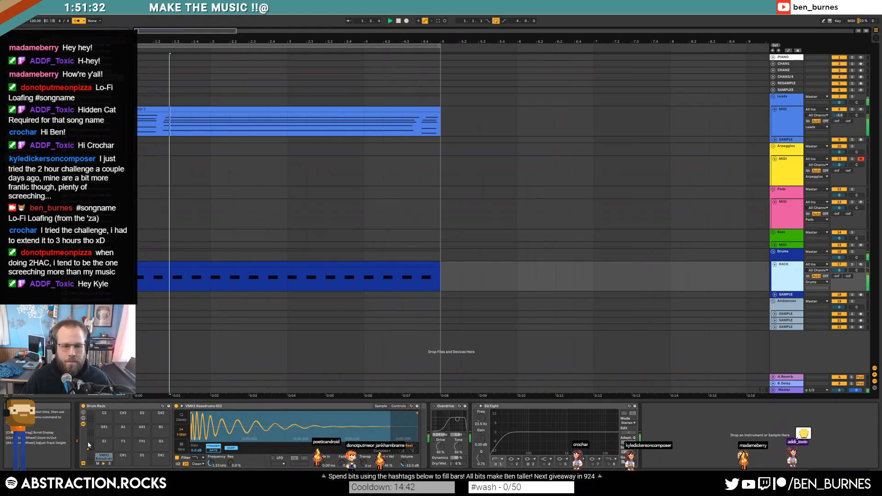
pyautogui.moveTo(210, 463); pyautogui.dragTo(210, 490)
pyautogui.press('space')
pyautogui.press('o')
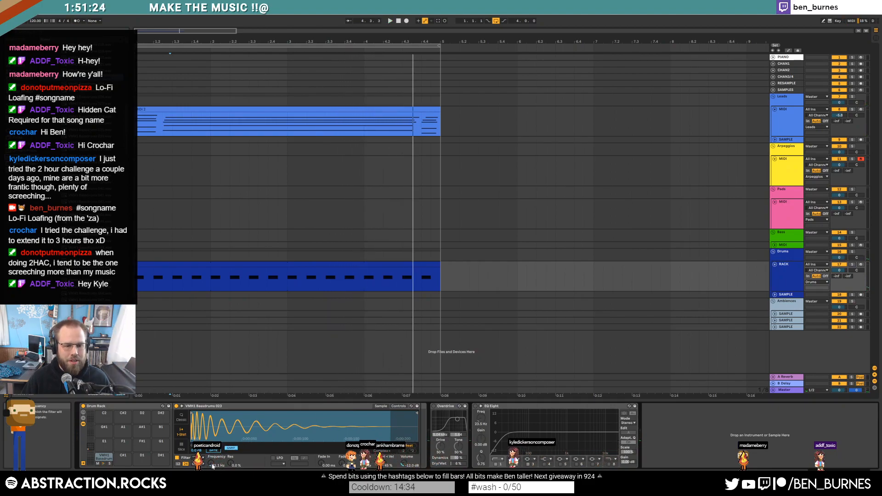
pyautogui.press('space')
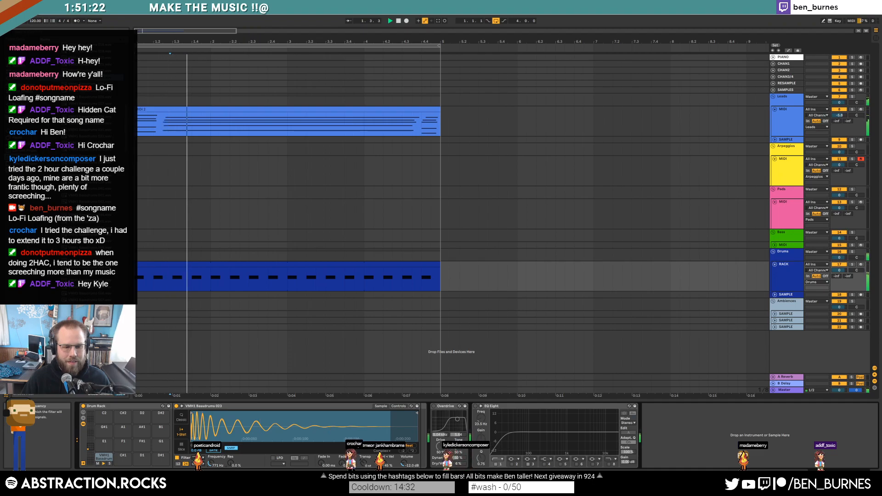
# Step: Add a Compressor between Raum and EQ Eight on the Leads MIDI track
pyautogui.click(776, 125)
pyautogui.click(19, 85)
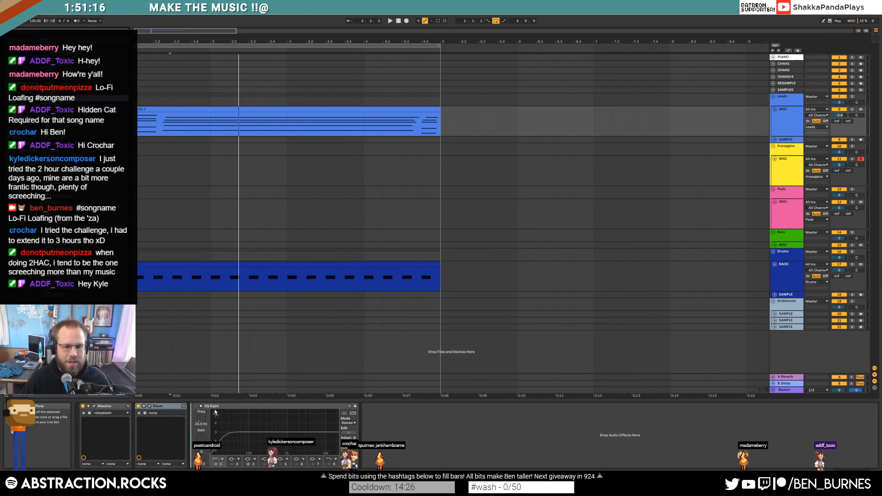
pyautogui.click(200, 406)
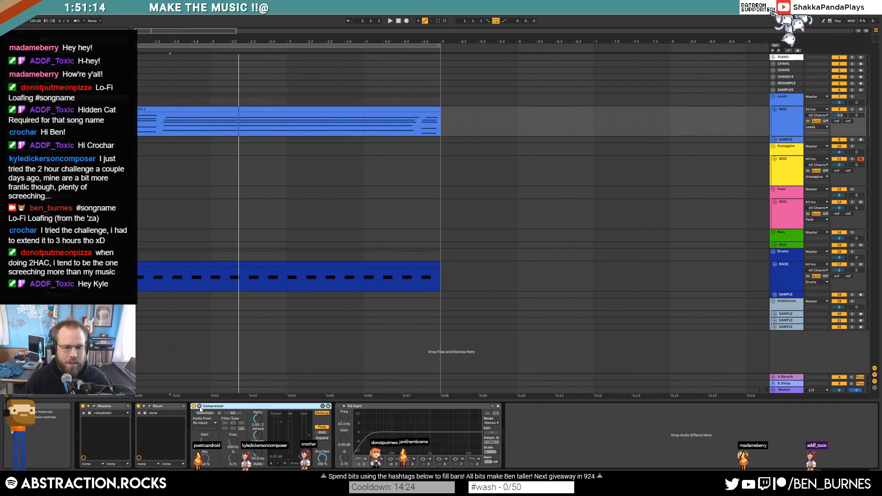
# Step: Enable the Compressor's sidechain with RACK, Pre FX as its source and lower the threshold so that the kick ducks the chords
pyautogui.click(205, 413)
pyautogui.click(205, 423)
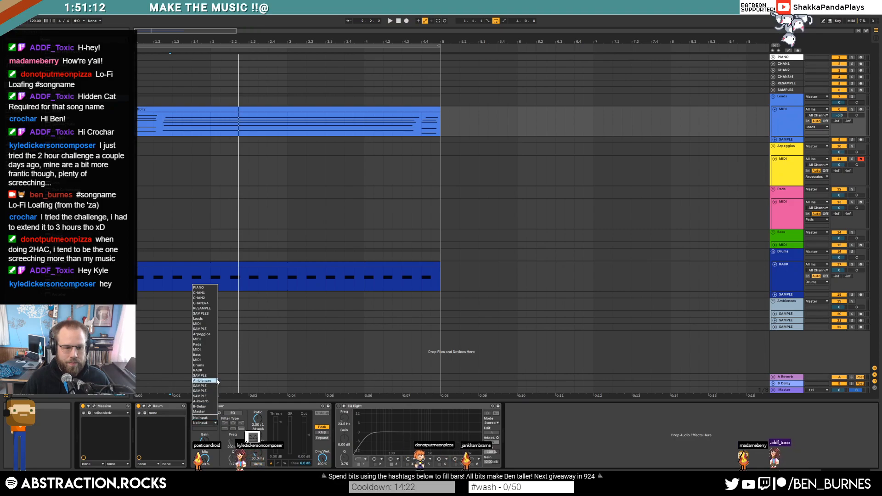
pyautogui.click(199, 370)
pyautogui.click(206, 428)
pyautogui.click(224, 433)
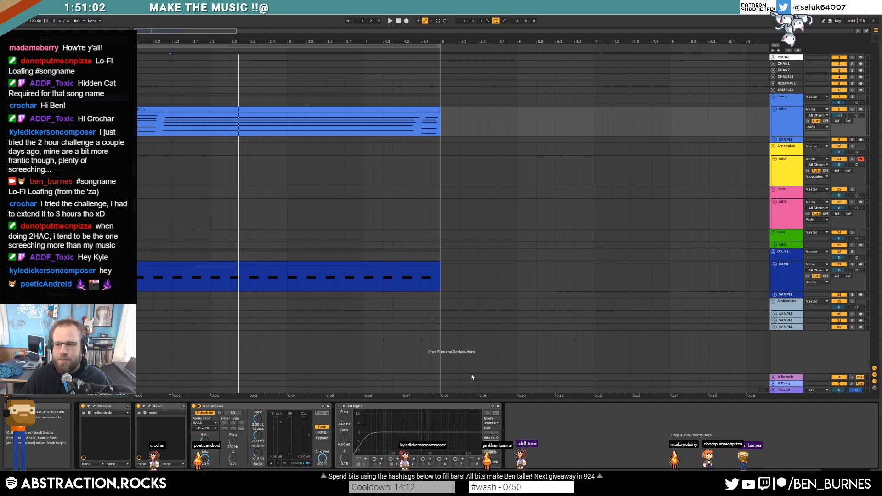
pyautogui.click(198, 109)
pyautogui.moveTo(280, 422); pyautogui.dragTo(280, 444)
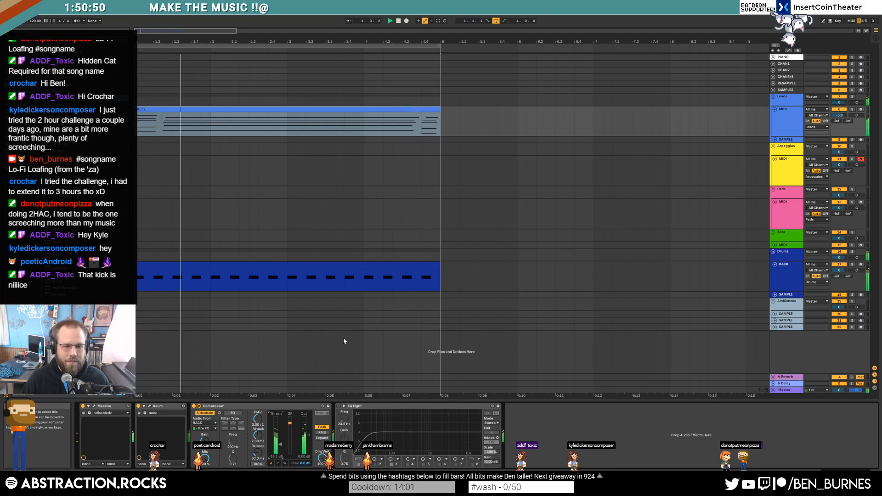
pyautogui.click(469, 280)
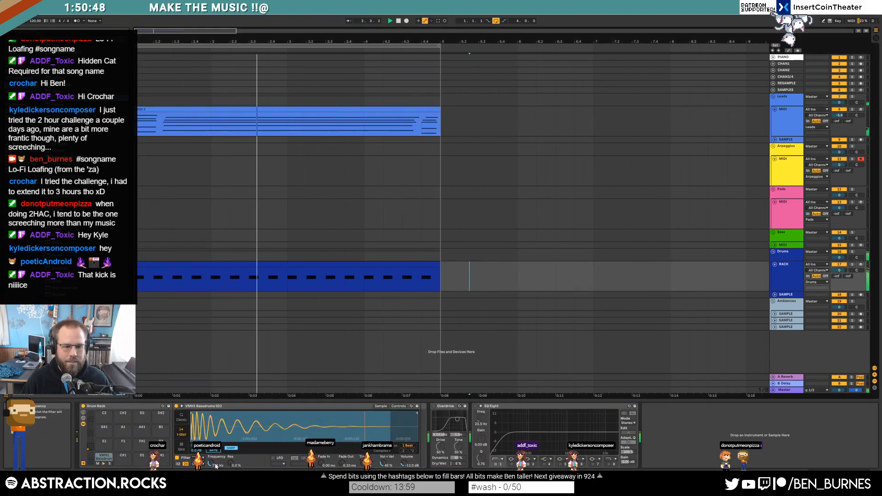
pyautogui.doubleClick(422, 266)
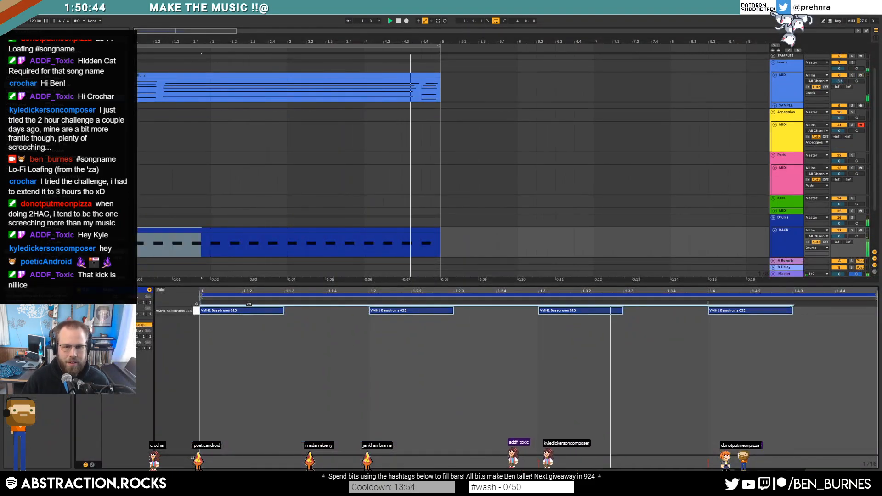
pyautogui.hotkey('shift', 'Tab')
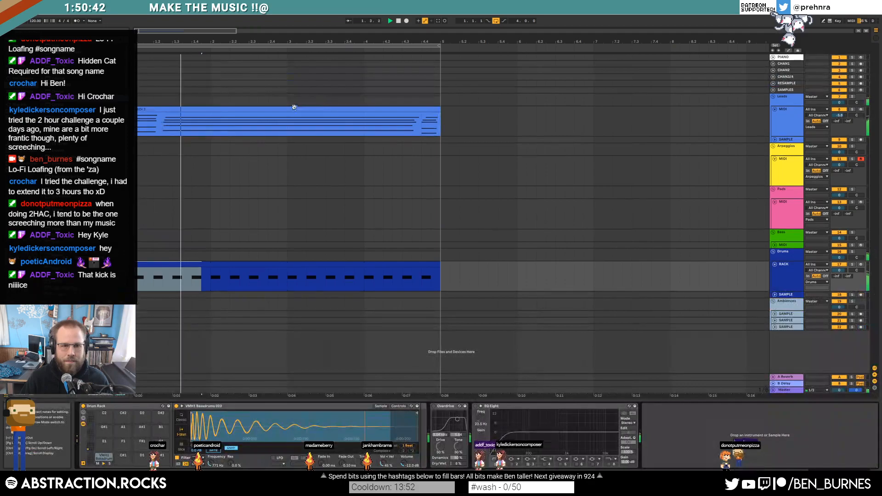
# Step: Adjust the release of the Compressor on the Leads MIDI track, using the length of one kick note as the timing reference
pyautogui.click(293, 108)
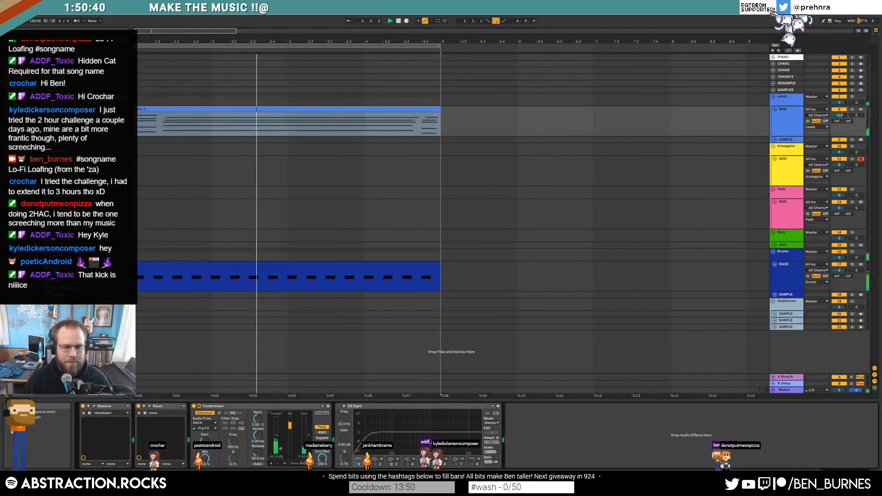
pyautogui.moveTo(261, 454); pyautogui.dragTo(260, 448)
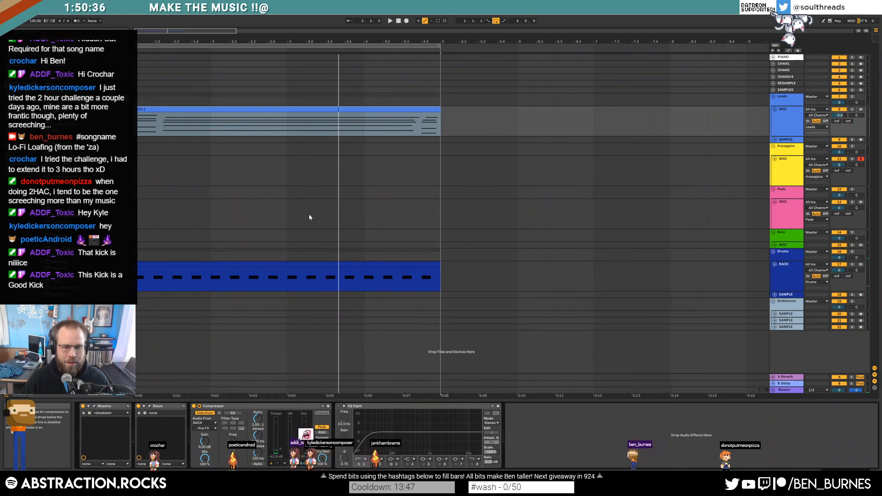
pyautogui.scroll(5, 329, 179)
pyautogui.scroll(-1, 330, 146)
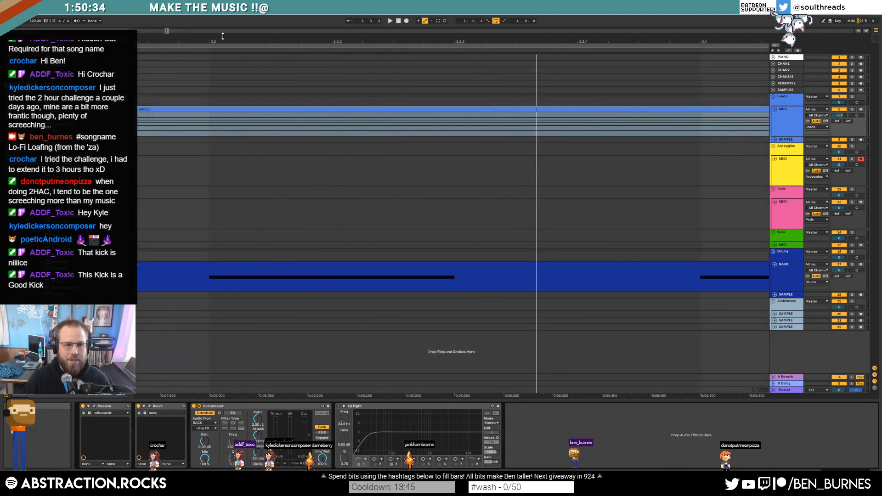
pyautogui.moveTo(209, 120); pyautogui.dragTo(453, 121)
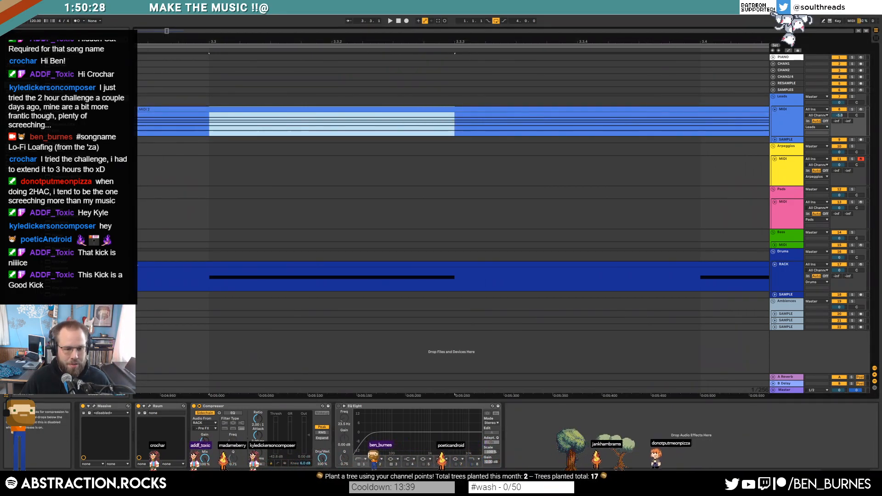
pyautogui.click(262, 452)
pyautogui.press('space')
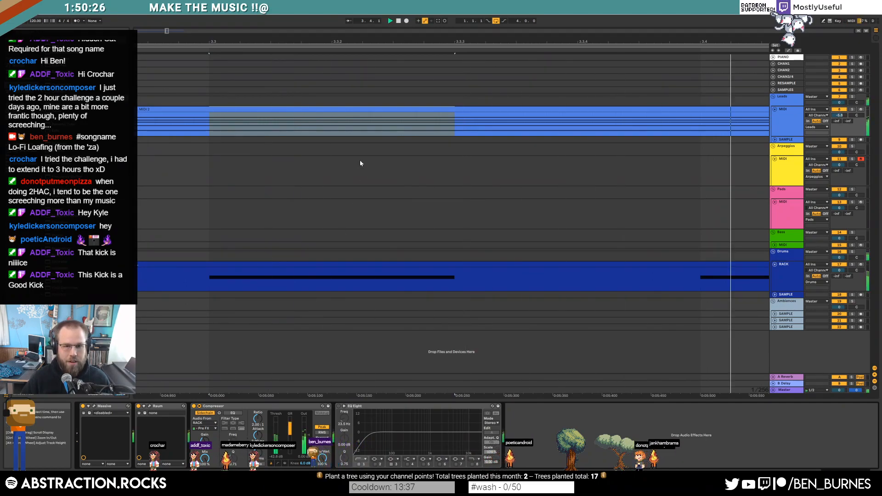
# Step: Fine-tune the attack and ratio of the Compressor on the Leads MIDI track during playback
pyautogui.moveTo(167, 31); pyautogui.dragTo(167, 3)
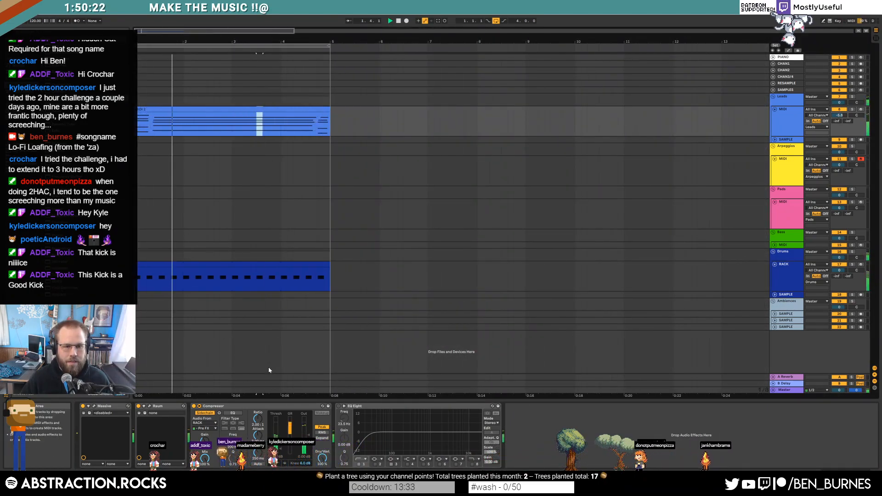
pyautogui.click(262, 109)
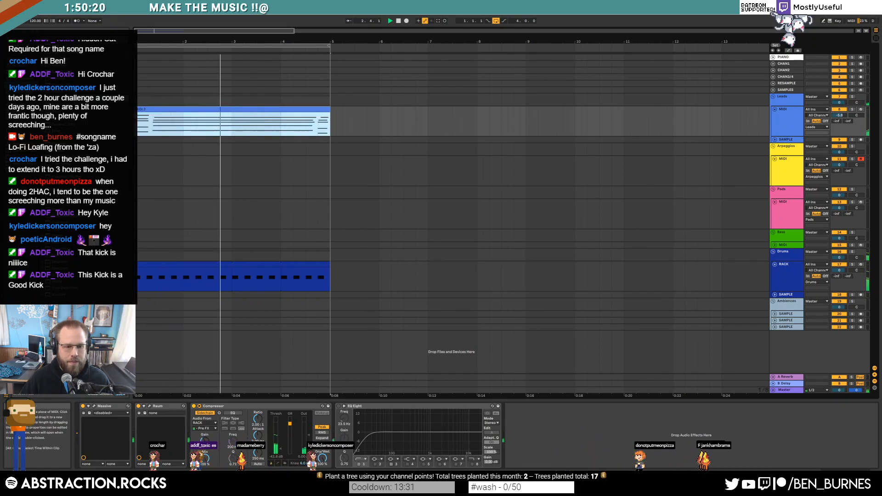
pyautogui.click(111, 409)
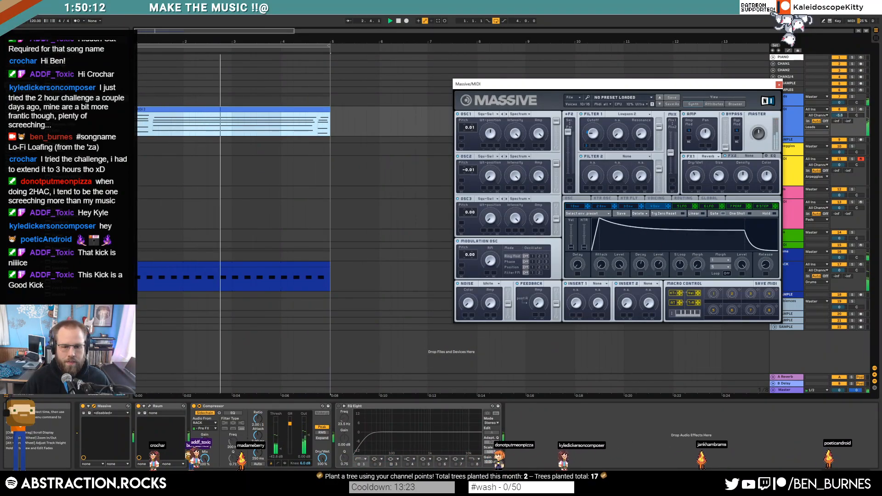
pyautogui.moveTo(257, 435); pyautogui.dragTo(257, 452)
pyautogui.moveTo(258, 419)
pyautogui.mouseDown()
pyautogui.moveTo(258, 402)
pyautogui.moveTo(258, 434)
pyautogui.mouseUp()
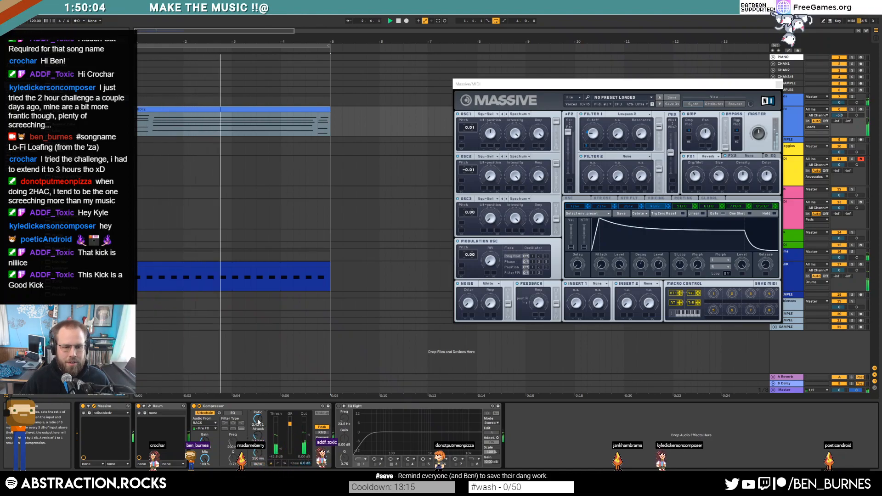
pyautogui.moveTo(257, 436); pyautogui.dragTo(257, 408)
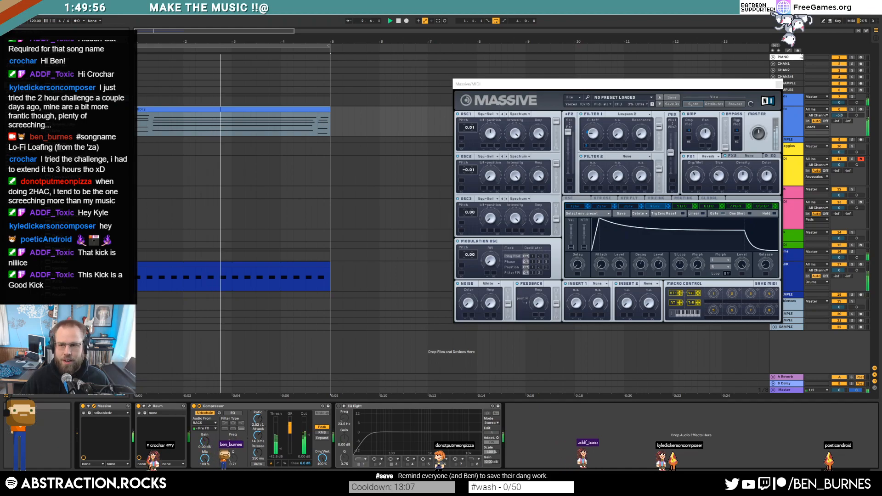
# Step: Raise the vibrato depth in Massive's oscillator settings and audition the Leads MIDI track briefly in solo
pyautogui.click(779, 85)
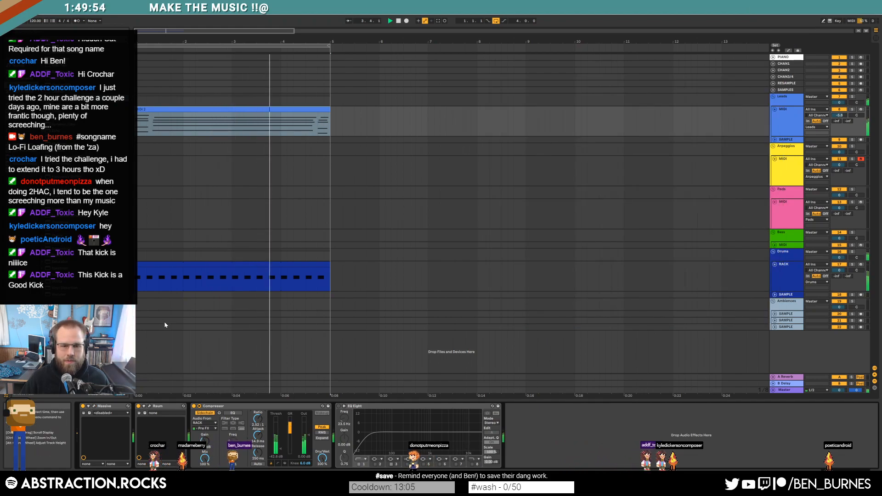
pyautogui.click(94, 406)
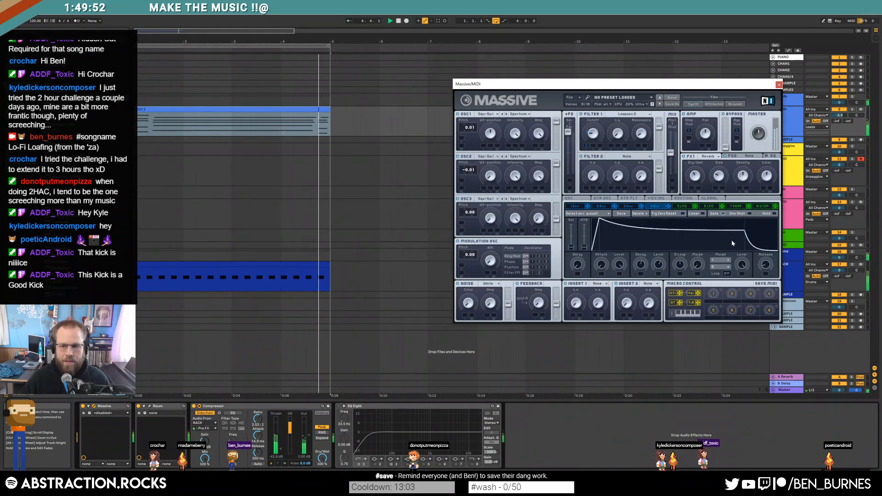
pyautogui.click(569, 199)
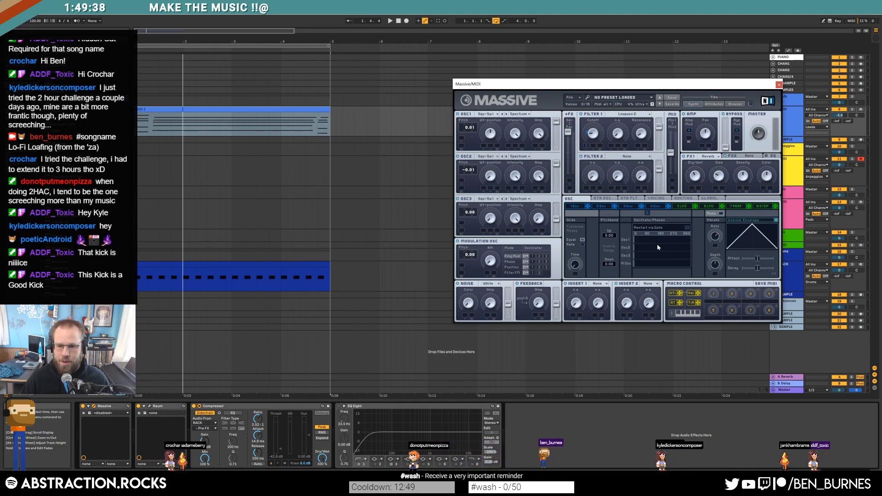
pyautogui.click(628, 206)
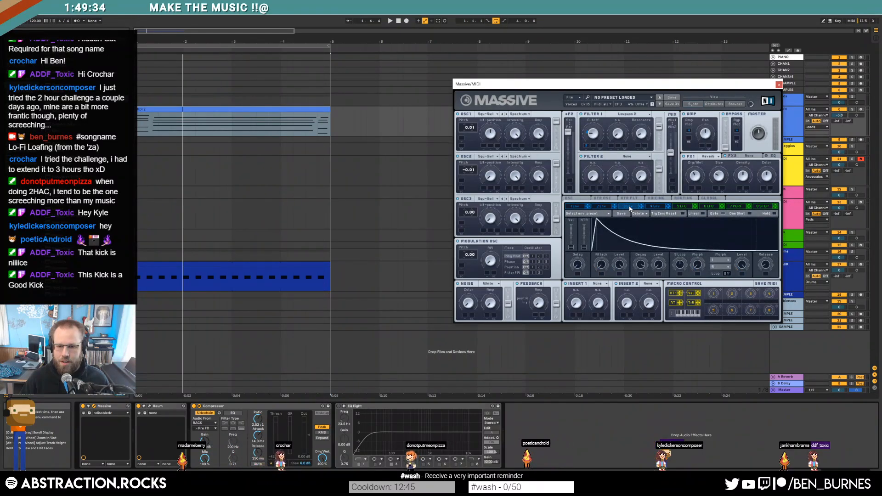
pyautogui.press('space')
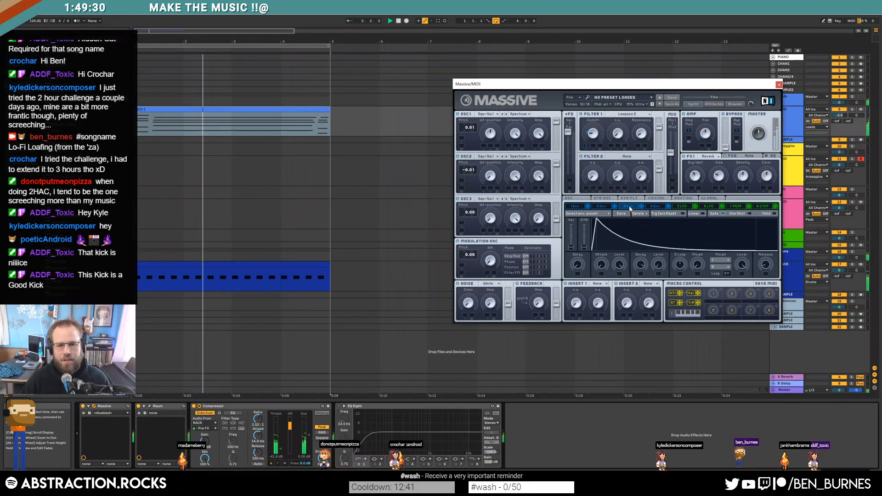
pyautogui.click(582, 199)
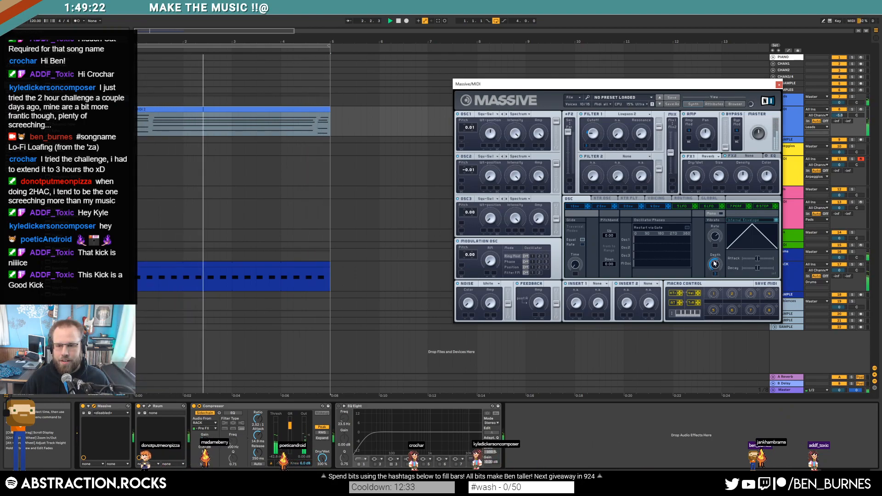
pyautogui.click(852, 110)
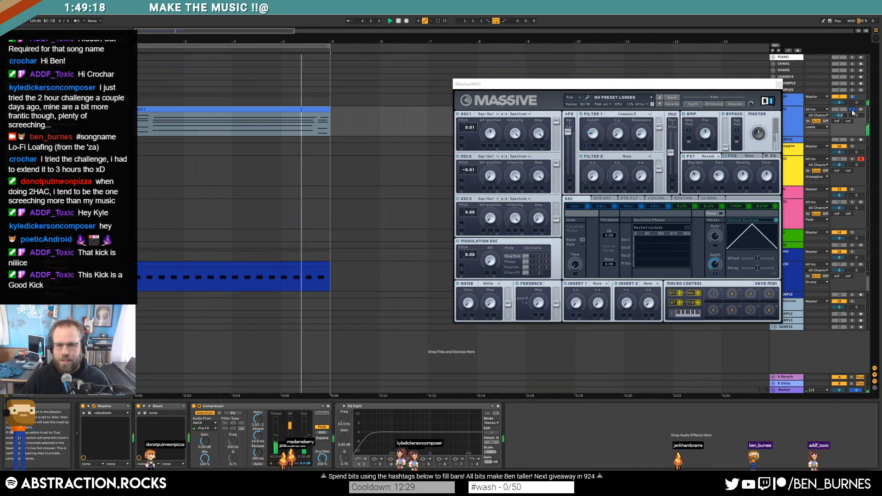
pyautogui.click(852, 110)
# Step: Unfold the first SAMPLE track in the Ambiences group and reopen Massive from the Leads MIDI track
pyautogui.click(779, 85)
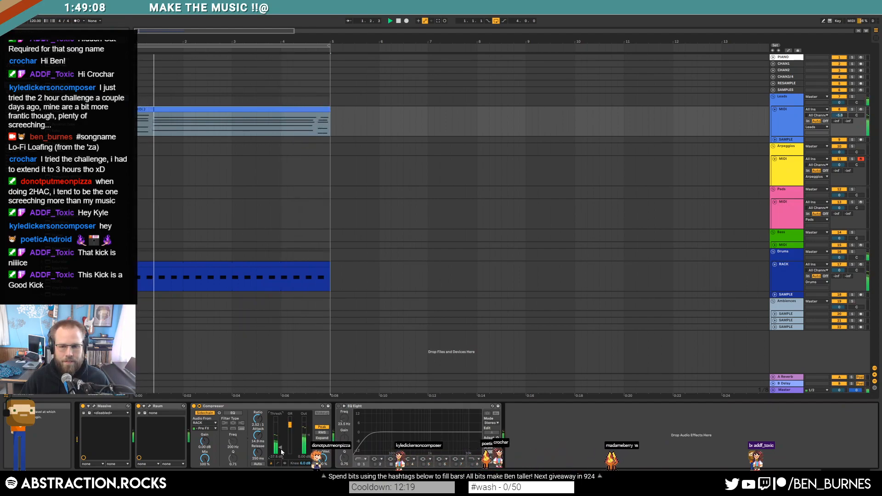
pyautogui.click(775, 314)
pyautogui.click(775, 314)
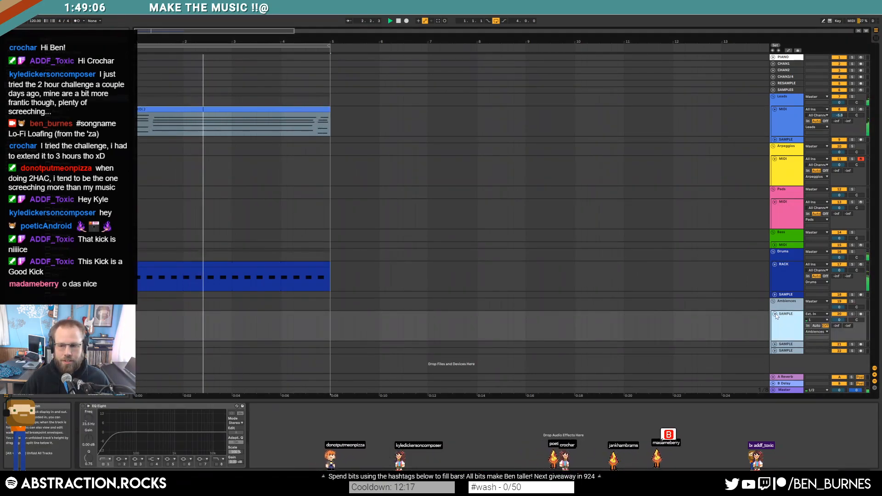
pyautogui.click(304, 108)
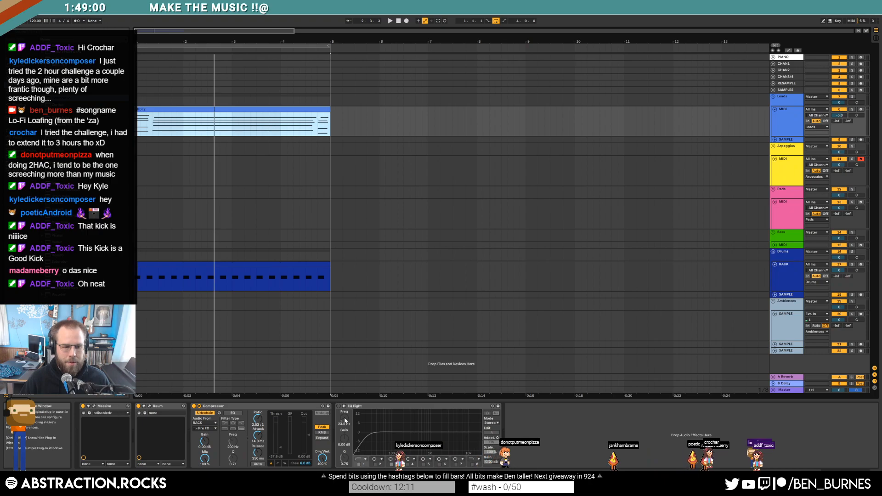
pyautogui.click(94, 407)
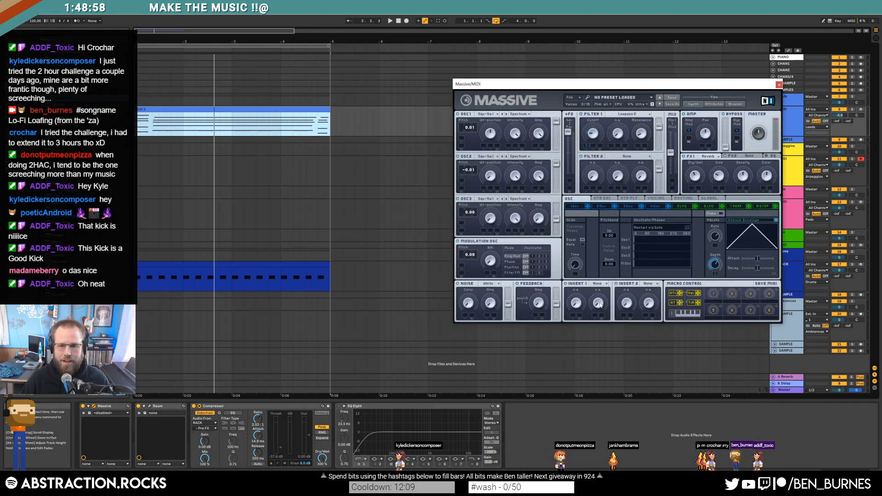
# Step: Try the Bitcrusher as Massive's Insert 1 effect and adjust its dry/wet amount during playback
pyautogui.click(597, 284)
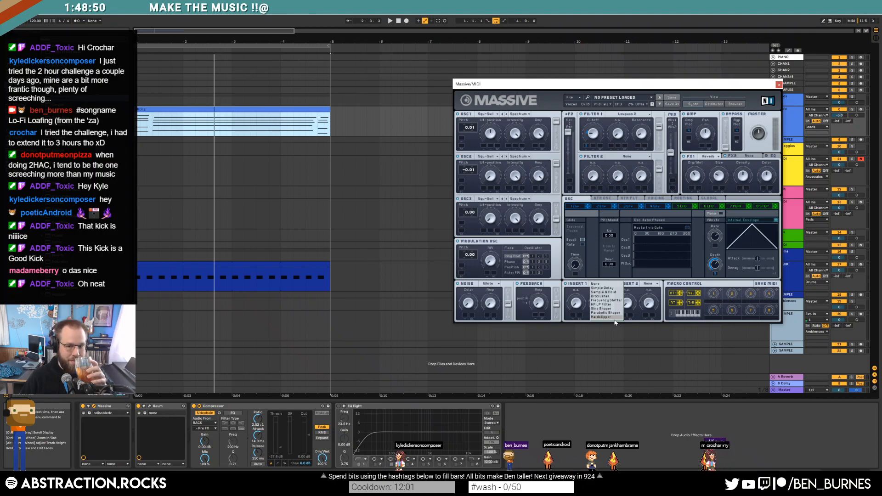
pyautogui.click(602, 296)
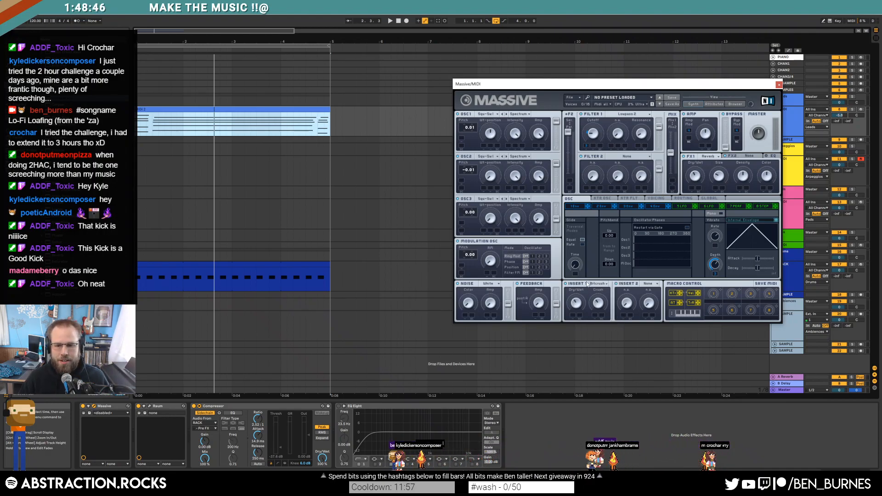
pyautogui.click(148, 122)
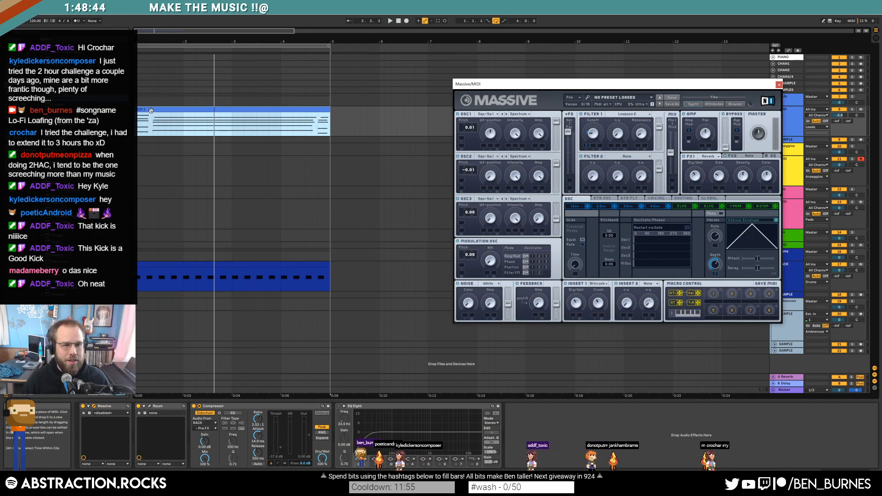
pyautogui.press('space')
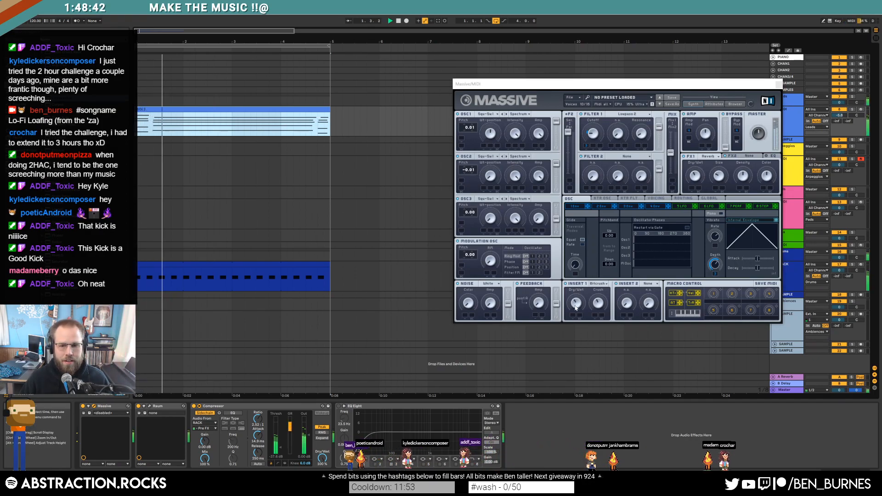
pyautogui.moveTo(576, 304); pyautogui.dragTo(577, 317)
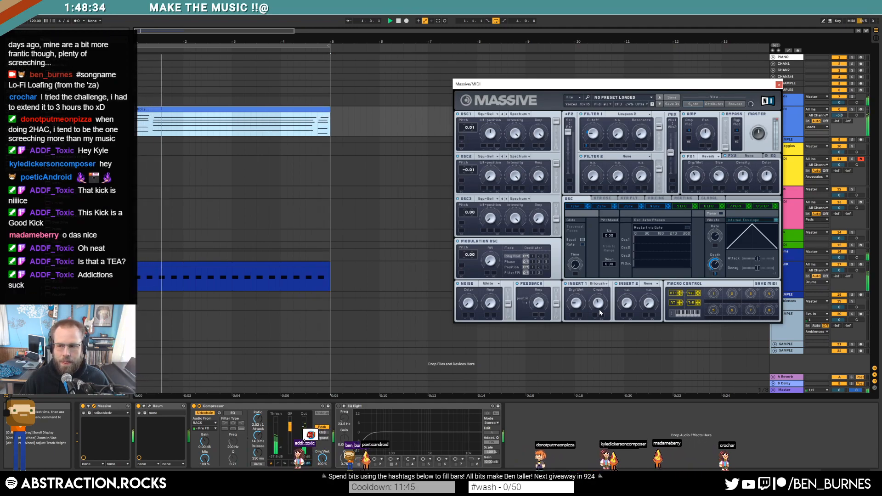
pyautogui.press('space')
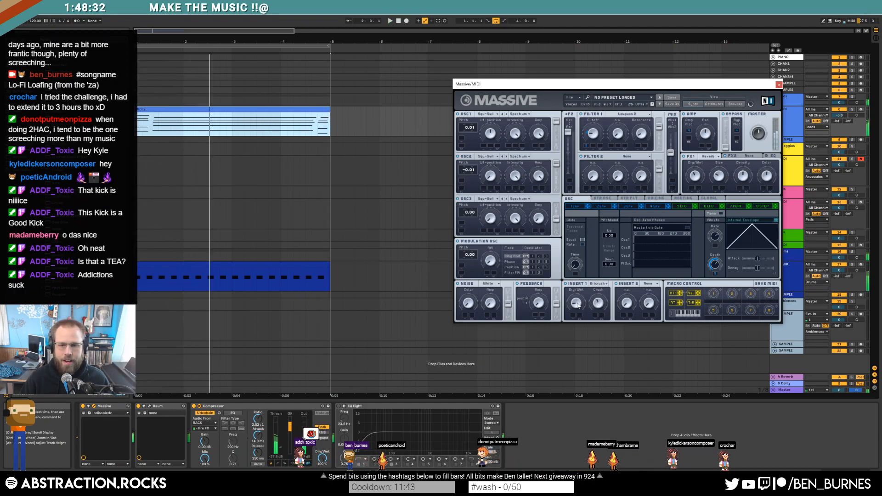
# Step: Change Massive's Insert 1 effect to Hardclipper, close the synth and lower the Leads MIDI track volume to about -7.2 dB
pyautogui.click(598, 283)
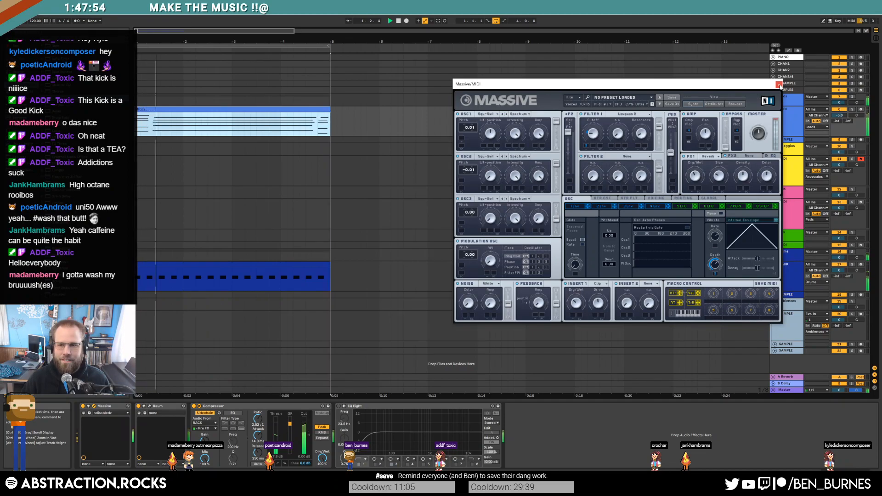
pyautogui.click(779, 84)
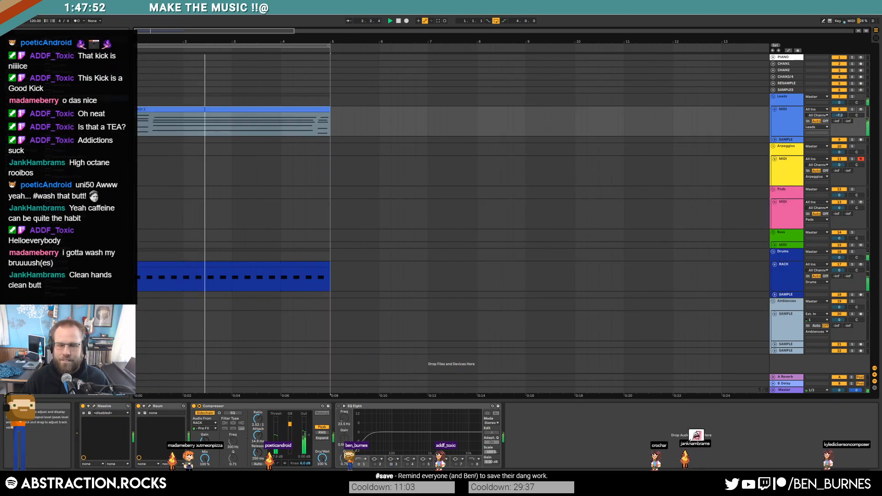
# Step: Open Raum on the Leads MIDI track, set its Size to 48.0% during playback and close the plugin
pyautogui.click(149, 407)
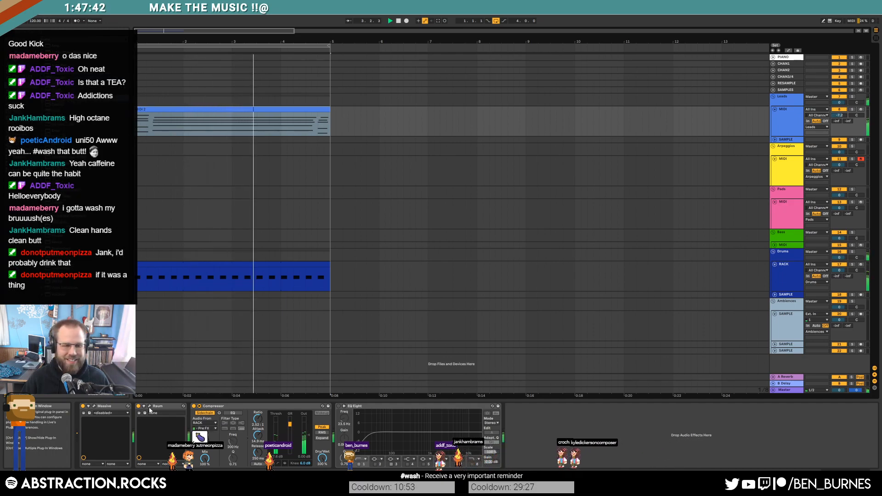
pyautogui.moveTo(413, 181); pyautogui.dragTo(446, 177)
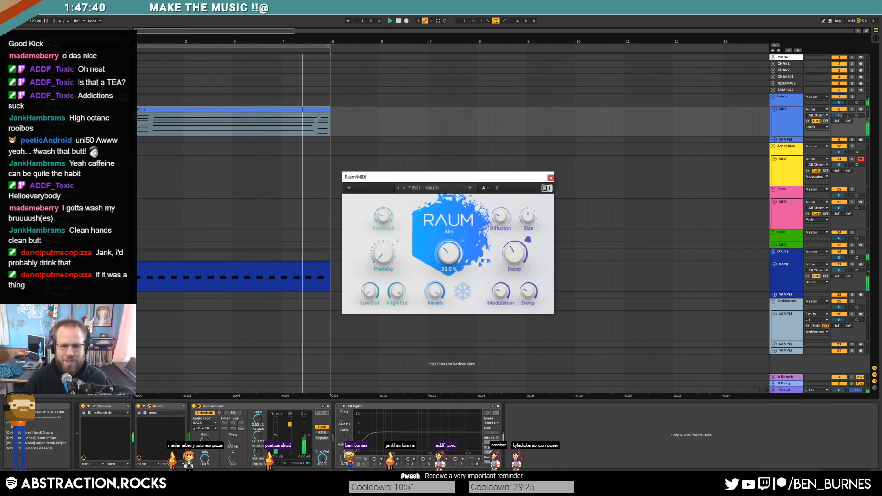
pyautogui.moveTo(501, 216); pyautogui.dragTo(527, 218)
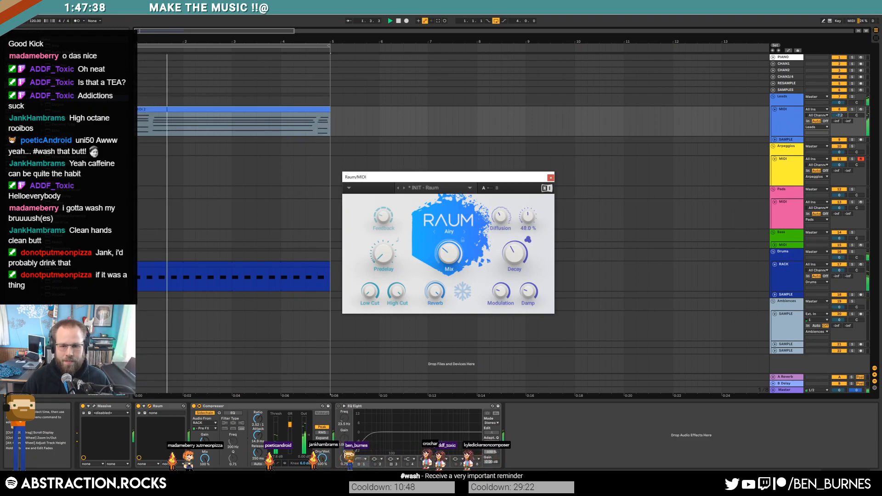
pyautogui.click(551, 178)
# Step: Stop playback and place the Cassette Tape 001 sample at bar 1 on the first Ambiences SAMPLE track
pyautogui.click(797, 167)
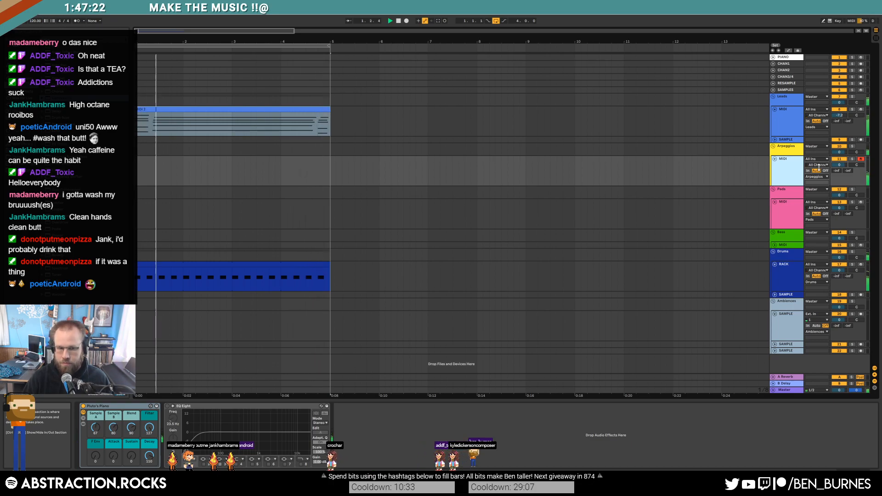
pyautogui.press('space')
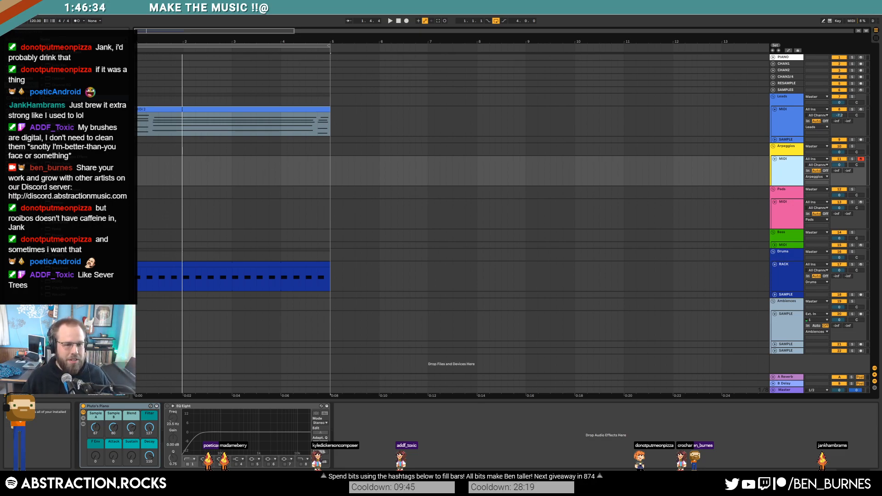
pyautogui.click(782, 329)
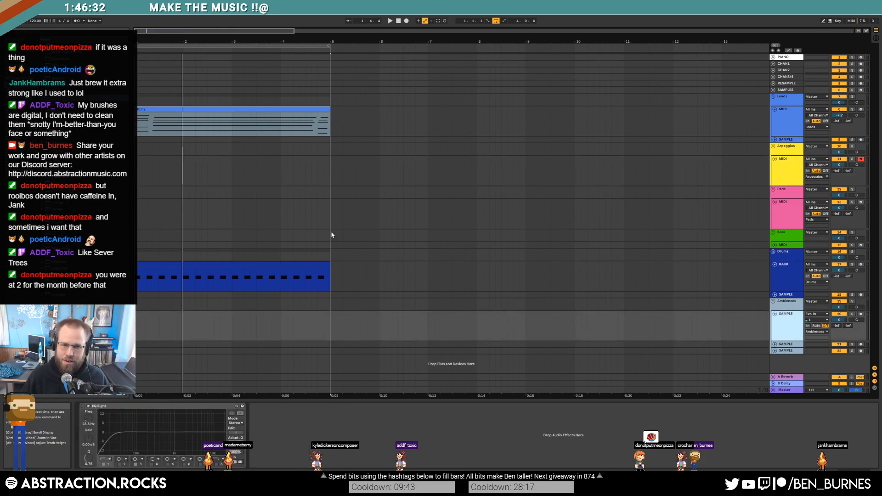
pyautogui.click(23, 192)
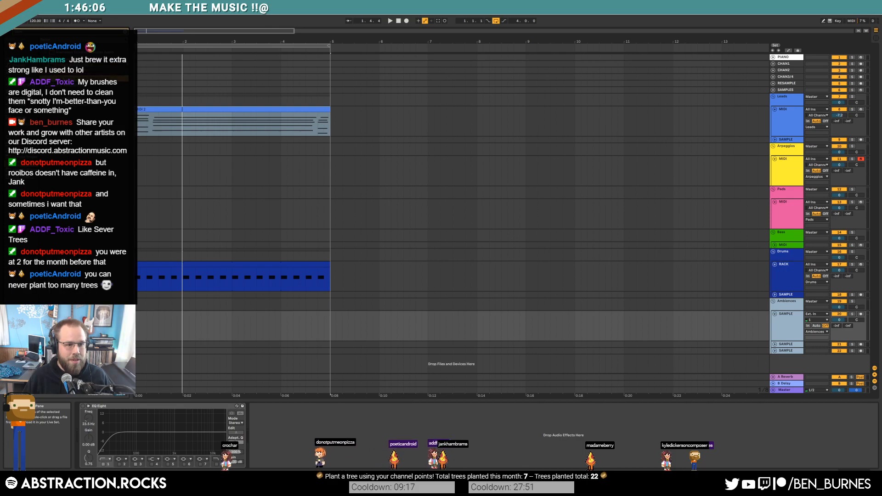
pyautogui.moveTo(83, 78); pyautogui.dragTo(136, 331)
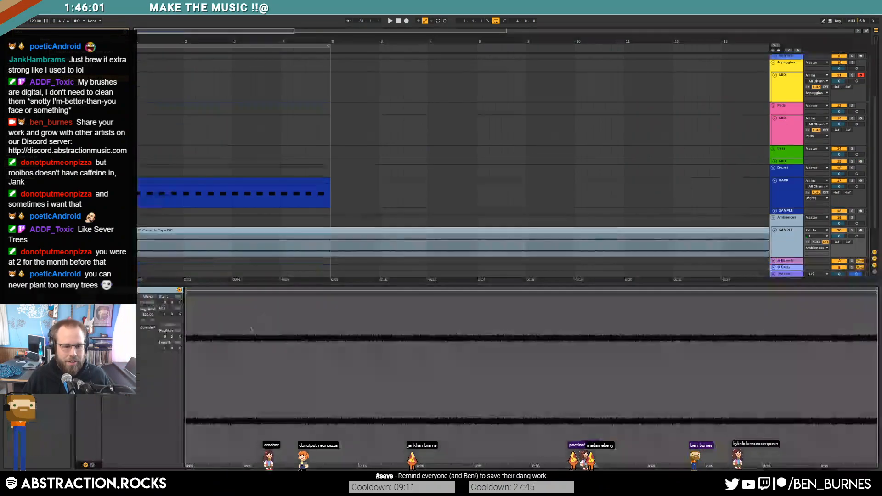
pyautogui.doubleClick(276, 313)
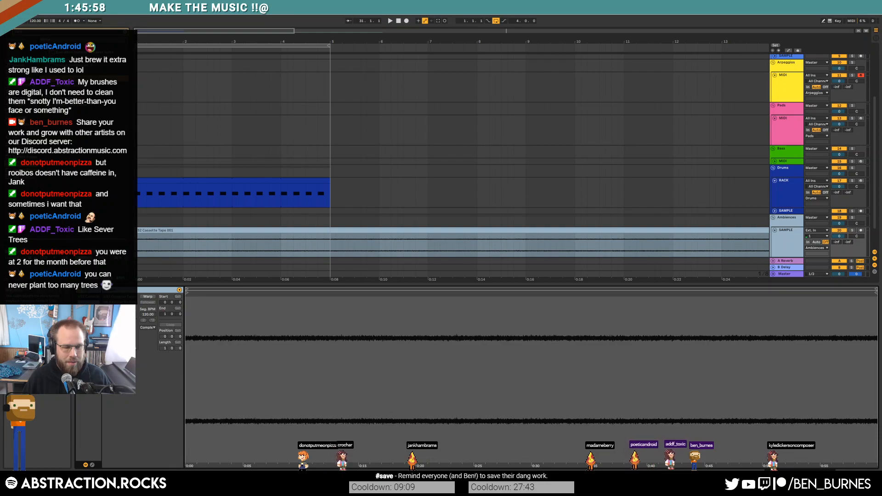
pyautogui.hotkey('shift', 'Tab')
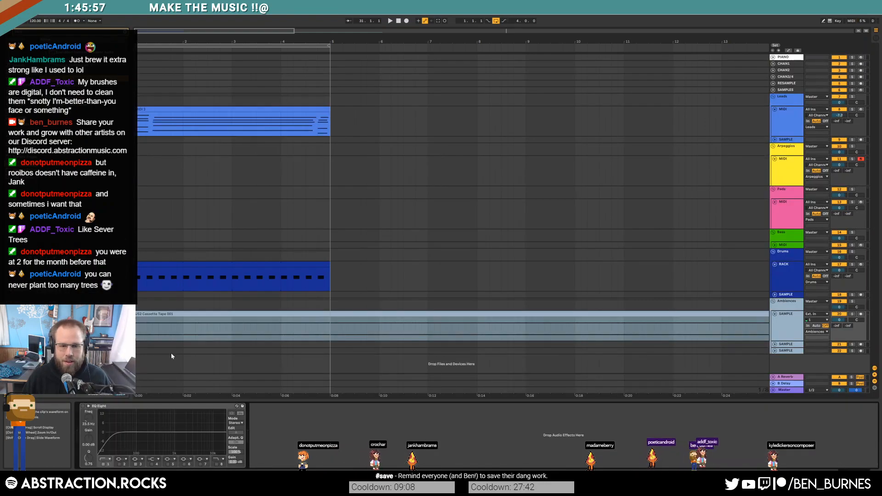
# Step: Enable EQ Eight on the Ambiences SAMPLE track with its low cut at about 1.19 kHz and add a Compressor after it
pyautogui.click(83, 406)
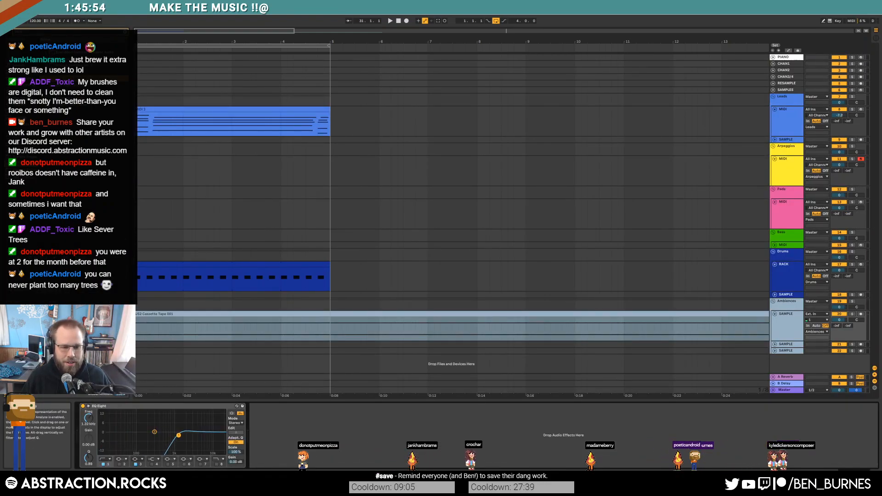
pyautogui.click(788, 322)
pyautogui.click(22, 84)
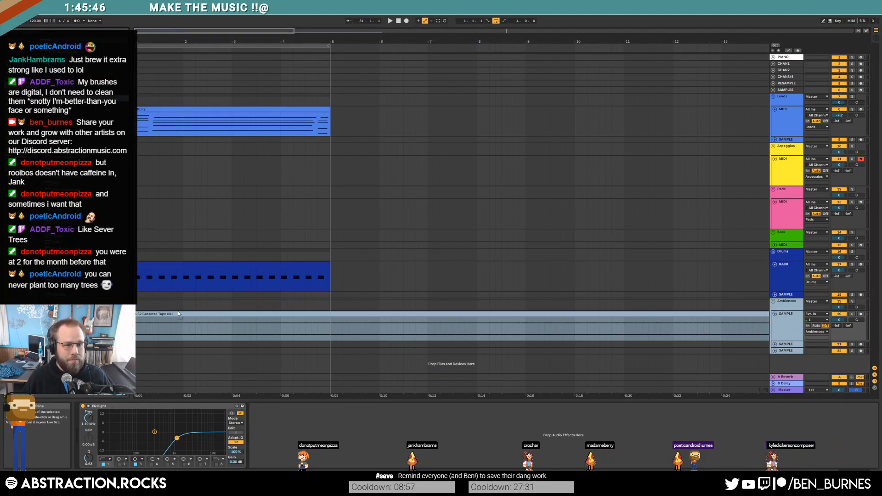
pyautogui.moveTo(268, 440); pyautogui.dragTo(270, 432)
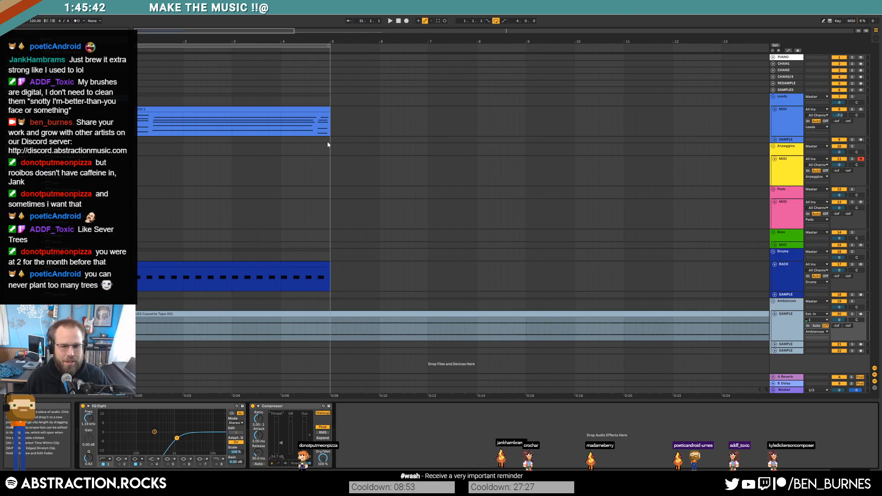
# Step: Copy the sidechained Compressor from the Leads MIDI track to the end of the Ambiences SAMPLE track's device chain
pyautogui.click(329, 128)
pyautogui.click(271, 407)
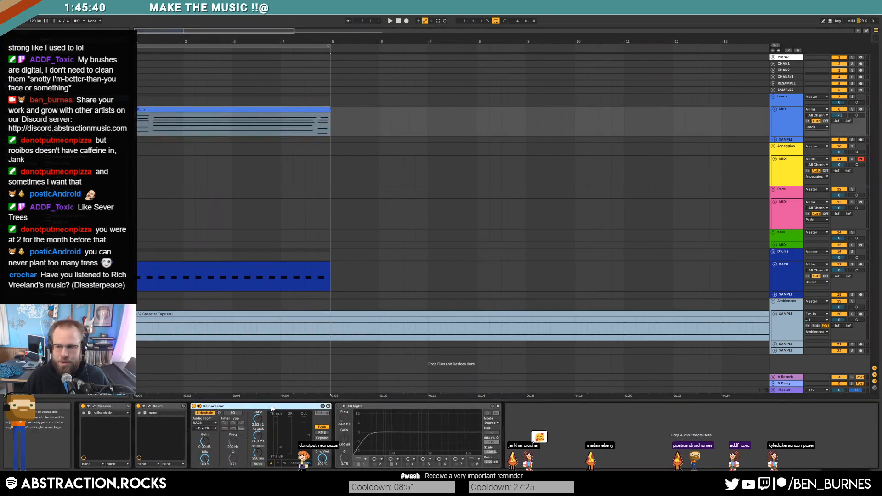
pyautogui.click(336, 333)
pyautogui.click(355, 441)
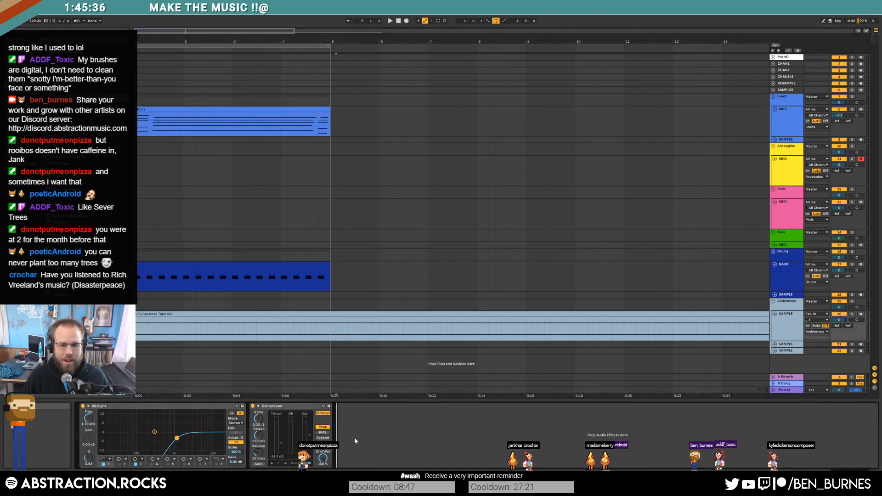
pyautogui.hotkey('ctrl', 'v')
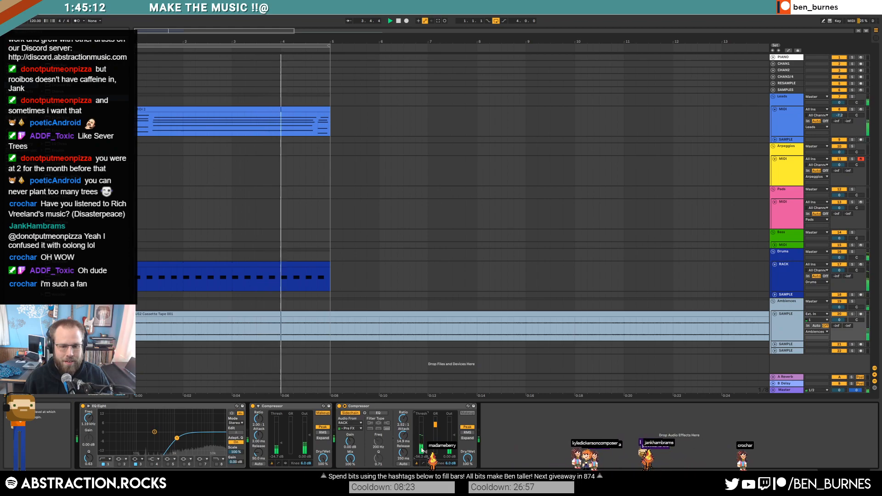
# Step: Lower the low-cut frequency in the Ambiences SAMPLE track's EQ Eight, open the cassette tape clip and audition it
pyautogui.moveTo(175, 439); pyautogui.dragTo(147, 444)
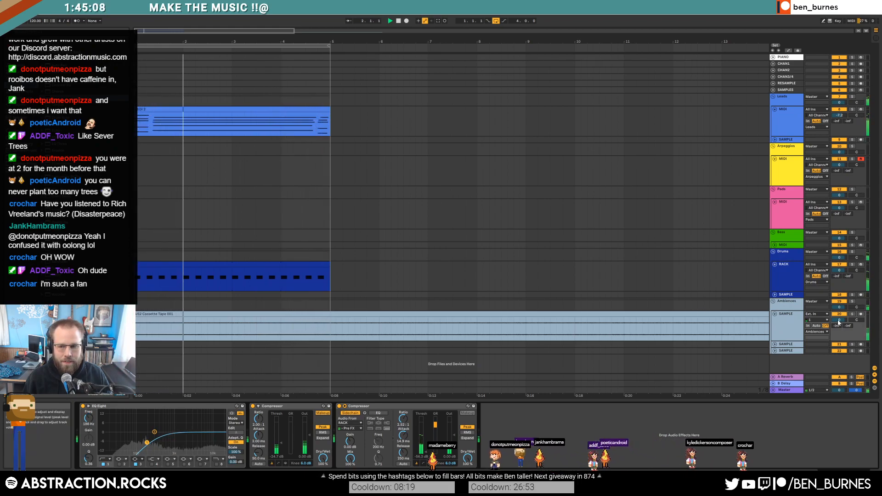
pyautogui.doubleClick(213, 316)
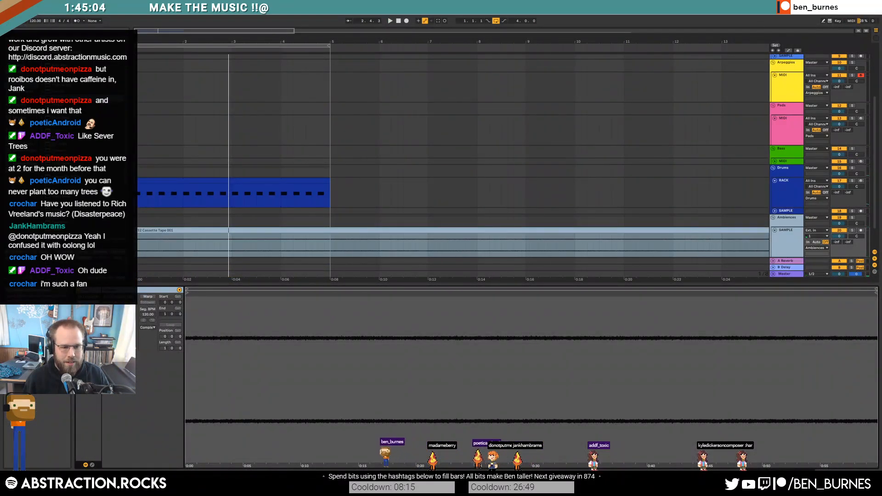
pyautogui.press('space')
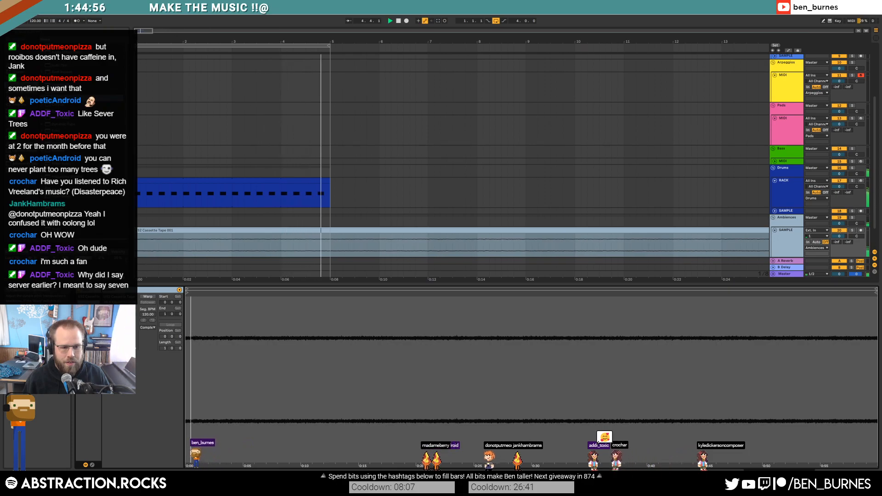
pyautogui.press('space')
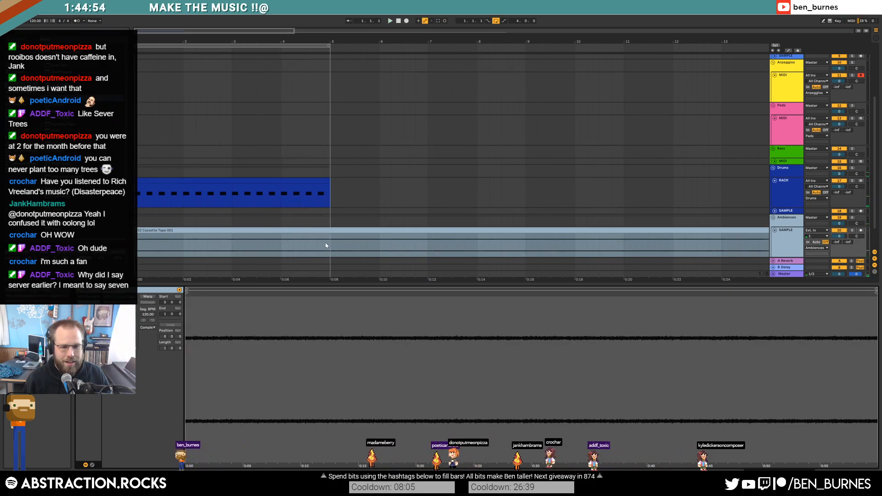
# Step: Delete the part of the cassette tape clip after bar 5, keeping its first four bars
pyautogui.moveTo(332, 241); pyautogui.dragTo(417, 241)
pyautogui.press('Delete')
pyautogui.click(434, 230)
pyautogui.press('Delete')
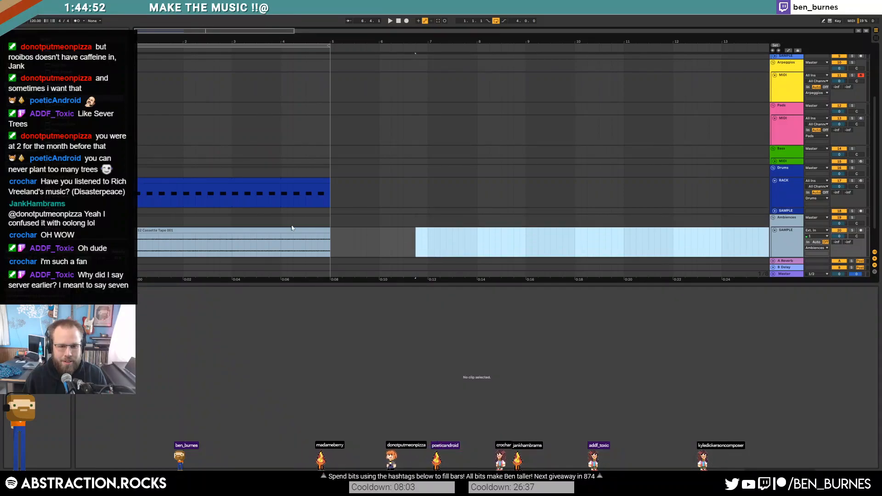
# Step: Turn on Warp and Loop for the cassette tape clip and set a four-bar loop starting at 1.1.1
pyautogui.click(272, 255)
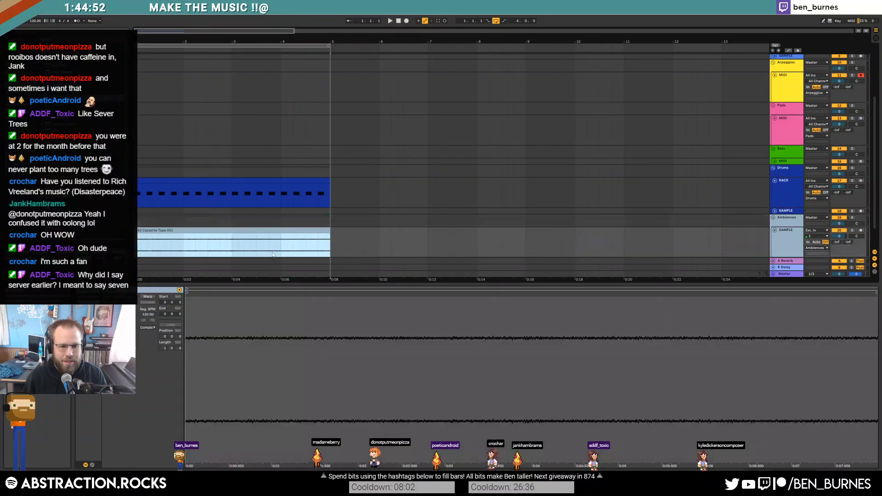
pyautogui.click(148, 296)
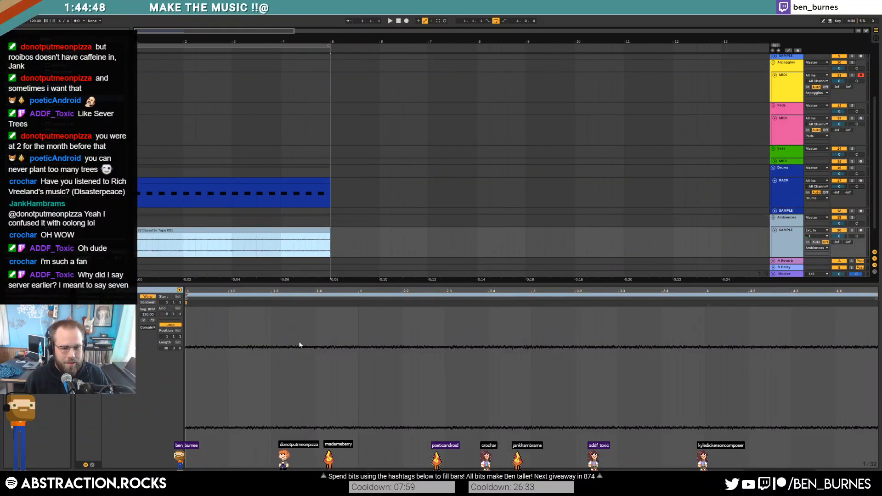
pyautogui.moveTo(186, 328); pyautogui.dragTo(878, 363)
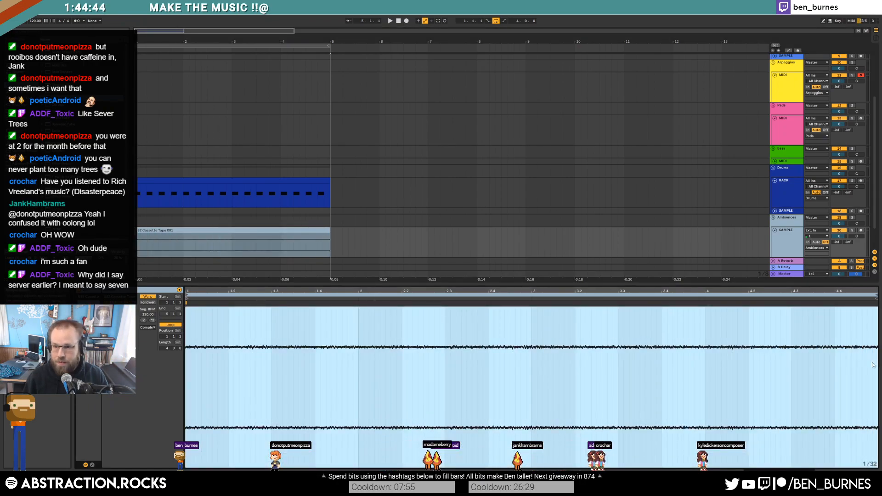
pyautogui.scroll(-4, 529, 355)
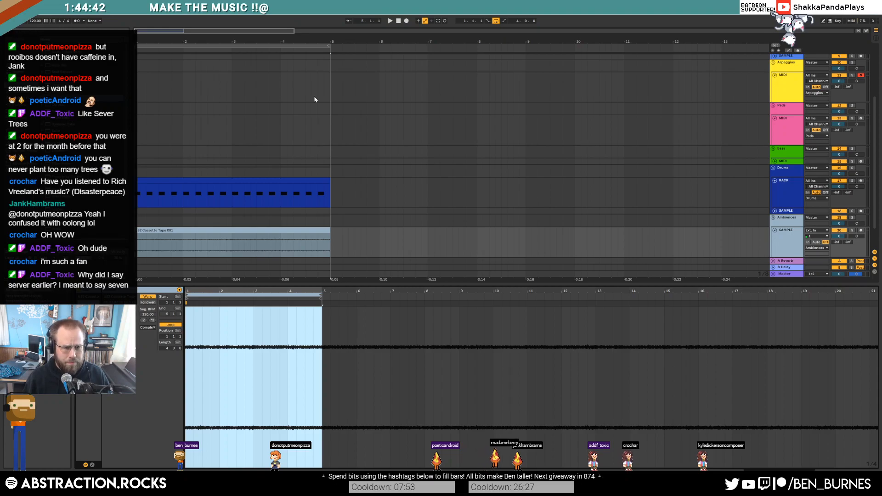
pyautogui.moveTo(178, 30); pyautogui.dragTo(178, 42)
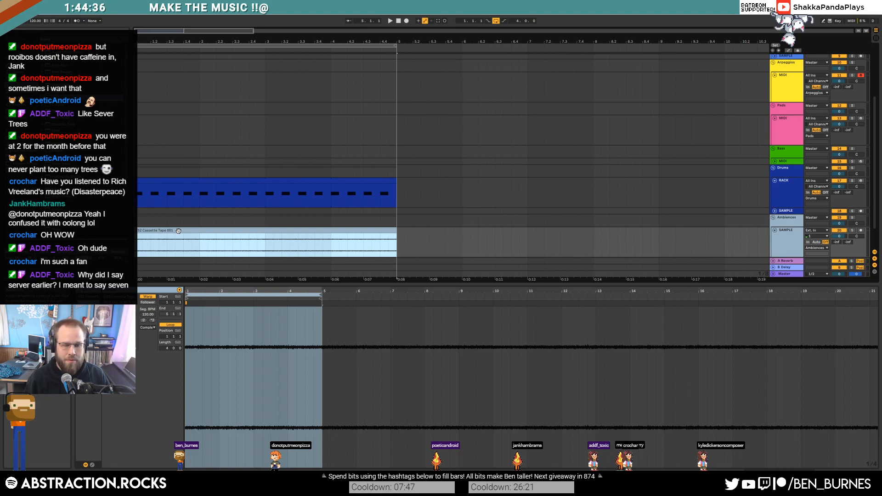
# Step: Shape the clip's Transposition envelope as a curve falling from 0 st at bar 1 to about -35 st at bar 5
pyautogui.click(92, 465)
pyautogui.click(193, 297)
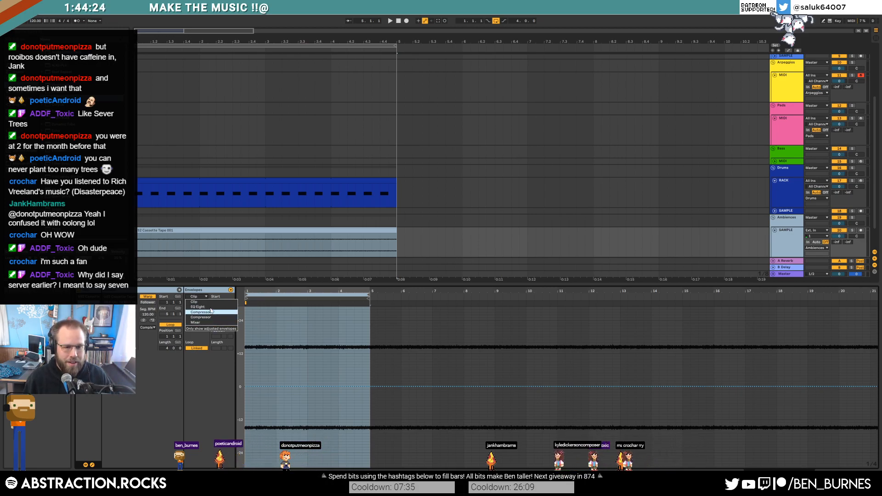
pyautogui.click(205, 303)
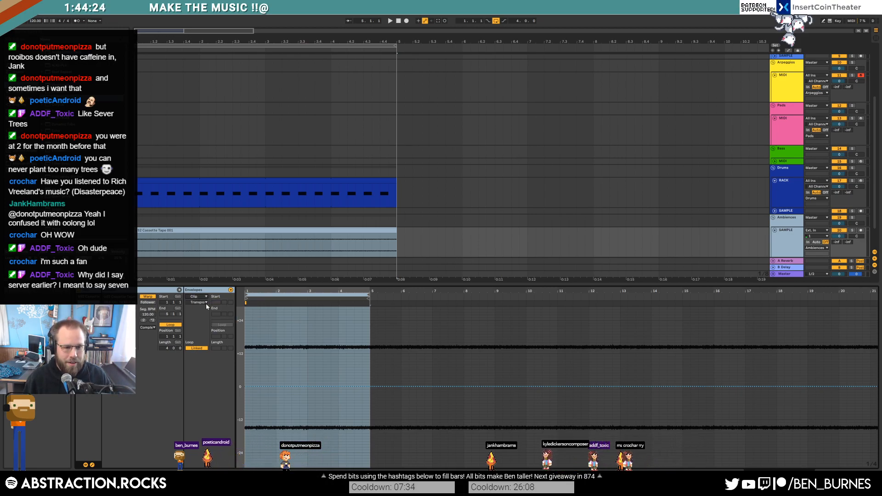
pyautogui.click(245, 386)
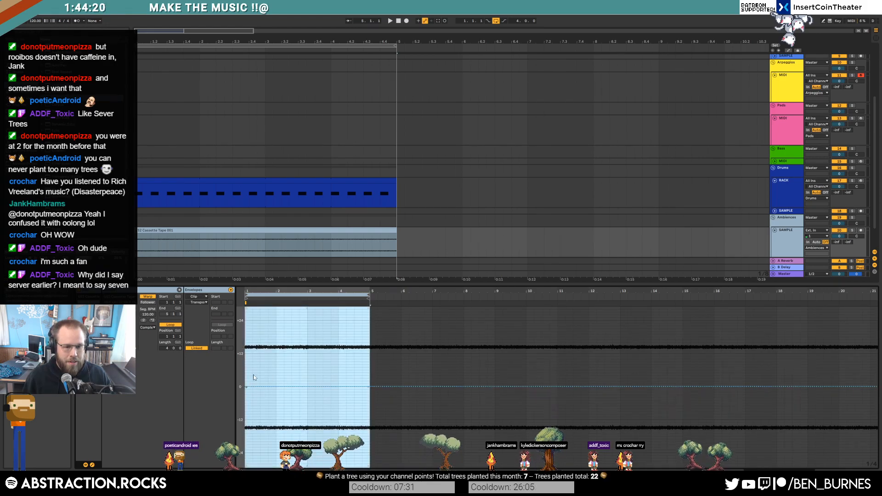
pyautogui.click(268, 390)
pyautogui.moveTo(300, 288); pyautogui.dragTo(304, 349)
pyautogui.click(244, 387)
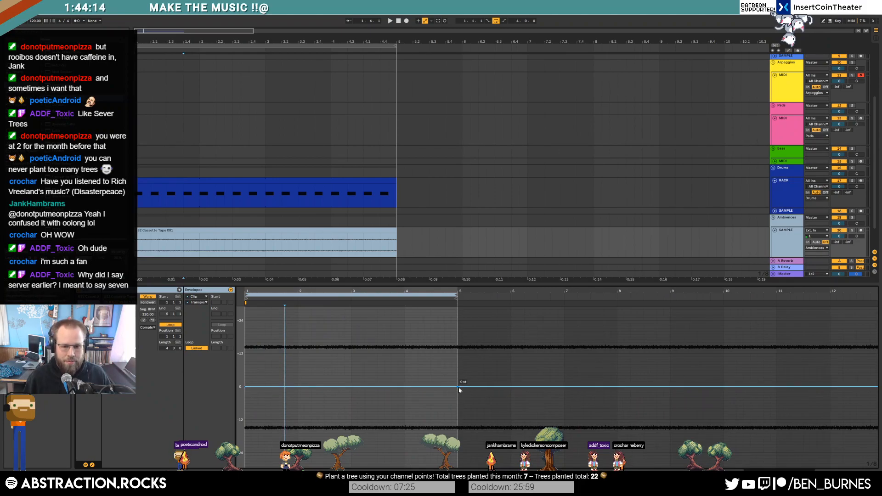
pyautogui.moveTo(458, 387)
pyautogui.mouseDown()
pyautogui.moveTo(459, 466)
pyautogui.moveTo(458, 431)
pyautogui.mouseUp()
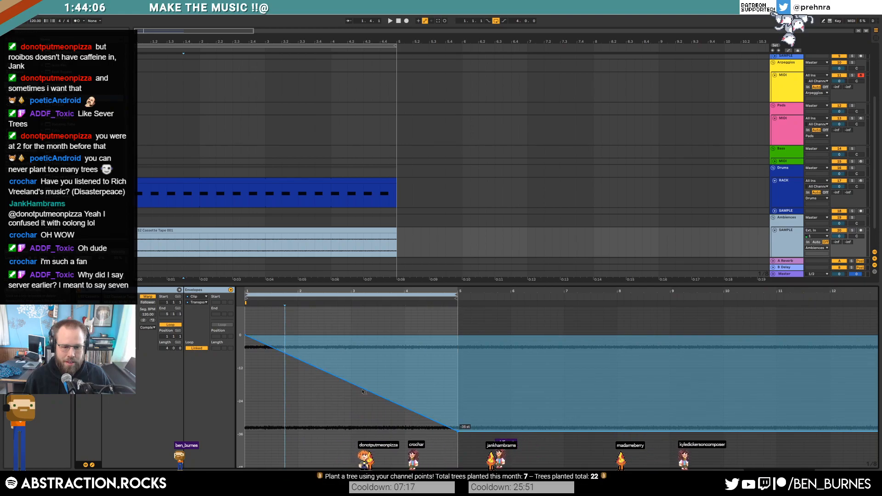
pyautogui.moveTo(387, 398); pyautogui.dragTo(387, 372)
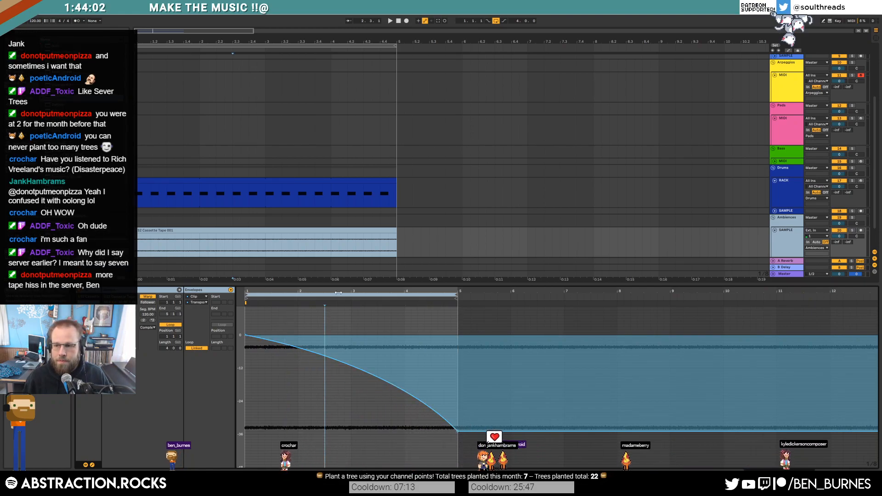
# Step: Play the loop, lower the Ambiences SAMPLE track volume and return to the track's device chain
pyautogui.click(139, 230)
pyautogui.press('space')
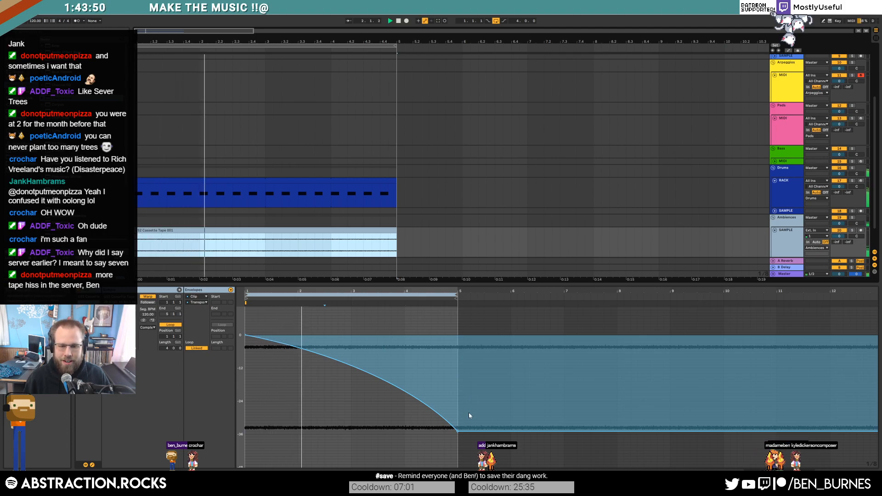
pyautogui.moveTo(841, 237); pyautogui.dragTo(841, 239)
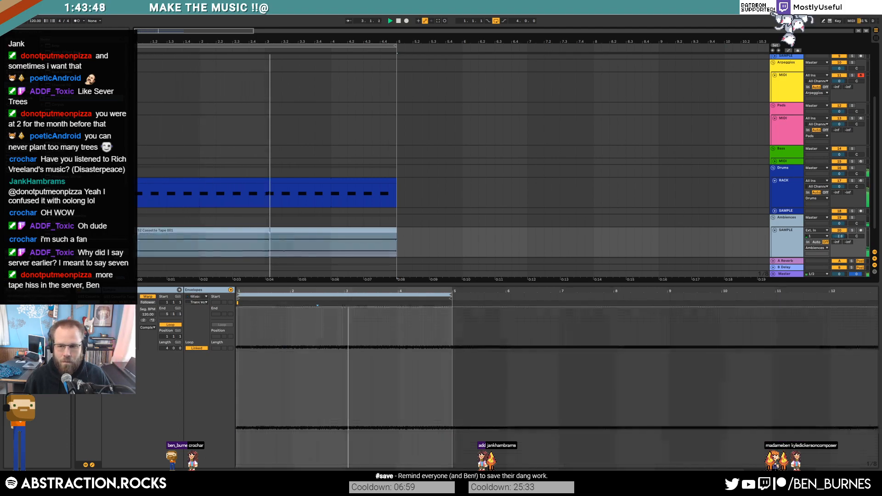
pyautogui.hotkey('shift', 'Tab')
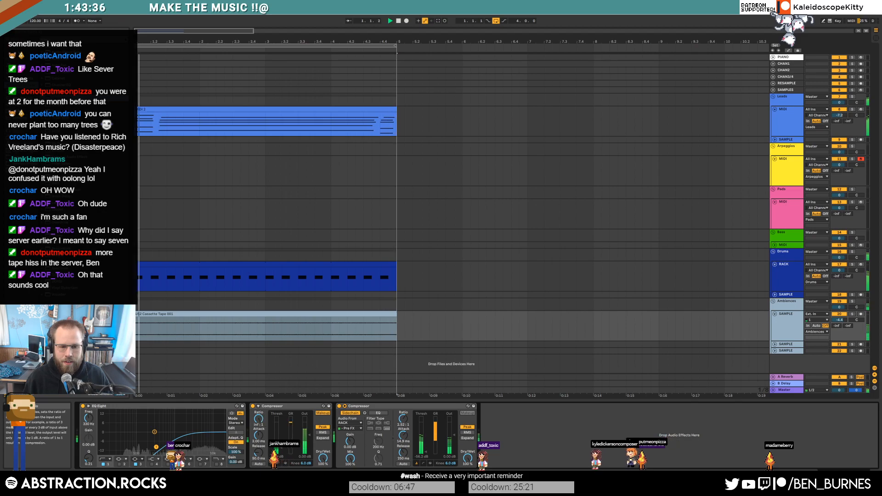
# Step: Undo the last change to the first Compressor on the Ambiences SAMPLE track and adjust its threshold during playback
pyautogui.hotkey('ctrl', 'z')
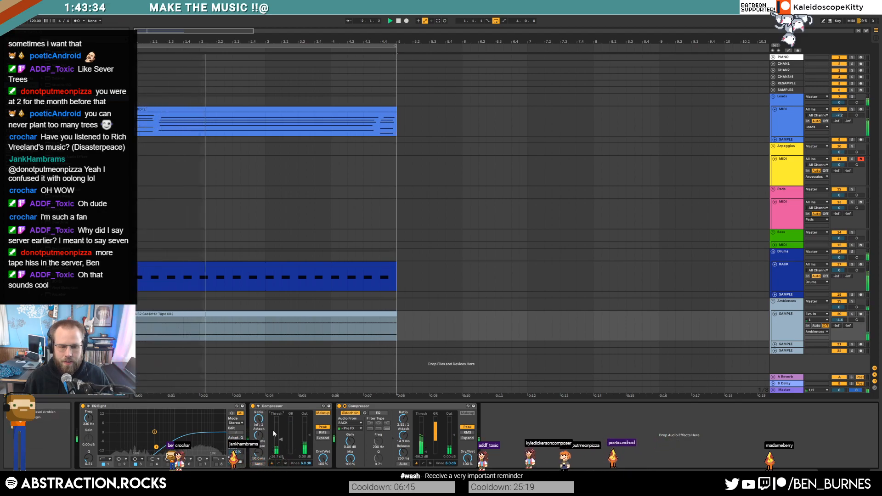
pyautogui.moveTo(282, 440); pyautogui.dragTo(283, 444)
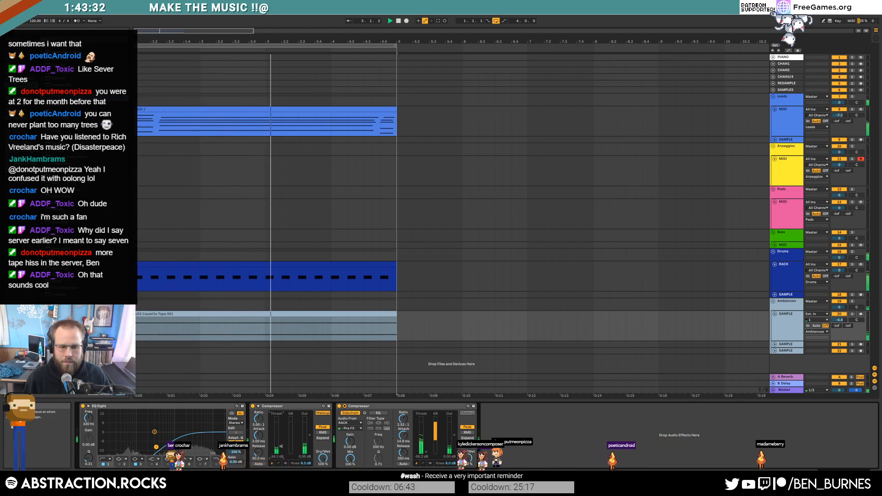
pyautogui.press('space')
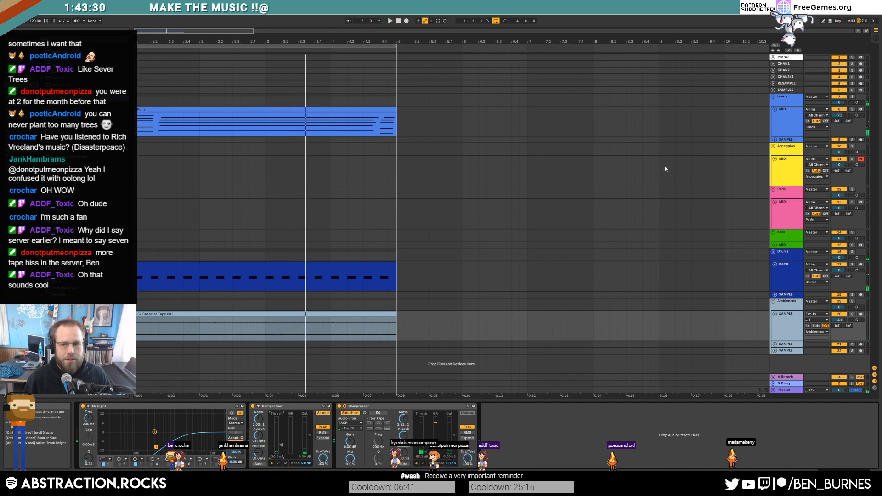
# Step: Try raising the Ambiences SAMPLE track's B Delay send during playback, returning it to -inf
pyautogui.moveTo(847, 324); pyautogui.dragTo(847, 307)
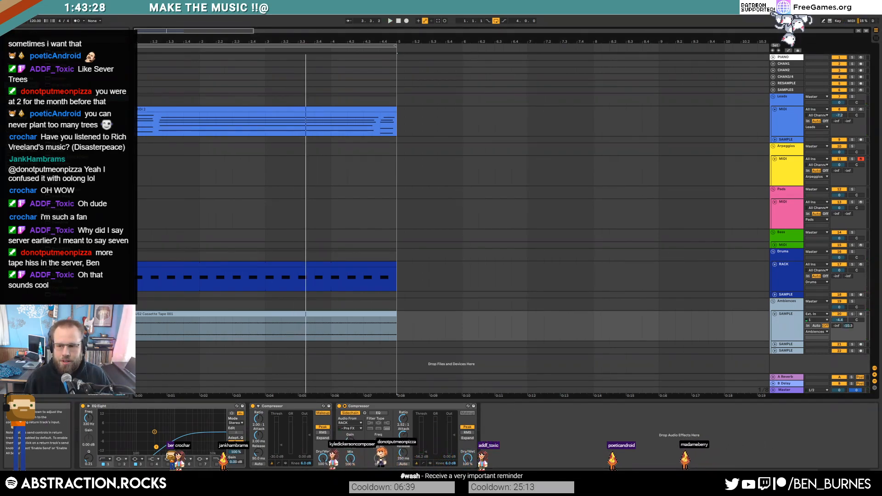
pyautogui.press('space')
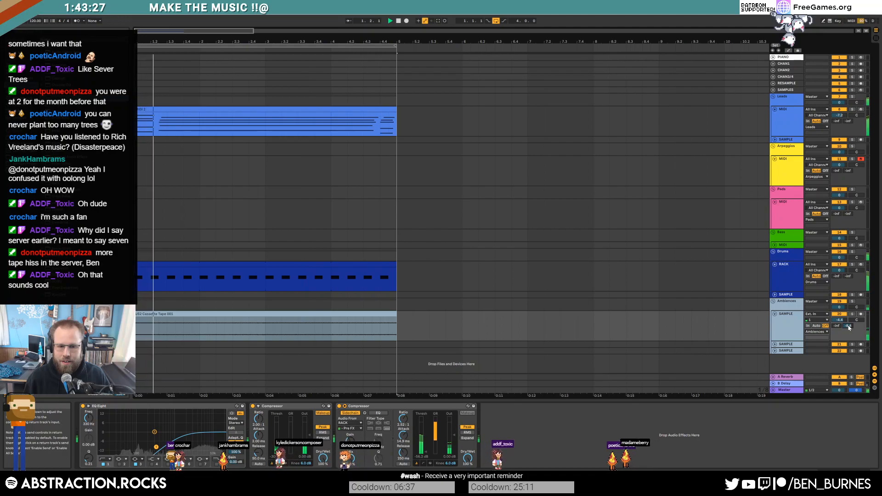
pyautogui.moveTo(848, 326); pyautogui.dragTo(847, 342)
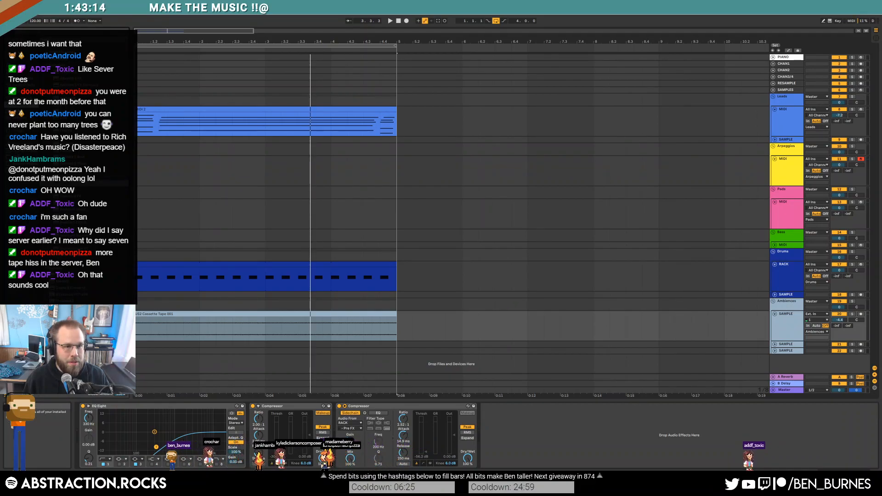
# Step: Insert ValhallaDelay between the two Compressors on the Ambiences SAMPLE track, with Dual style and a 250 ms left delay
pyautogui.click(51, 79)
pyautogui.moveTo(74, 85); pyautogui.dragTo(382, 438)
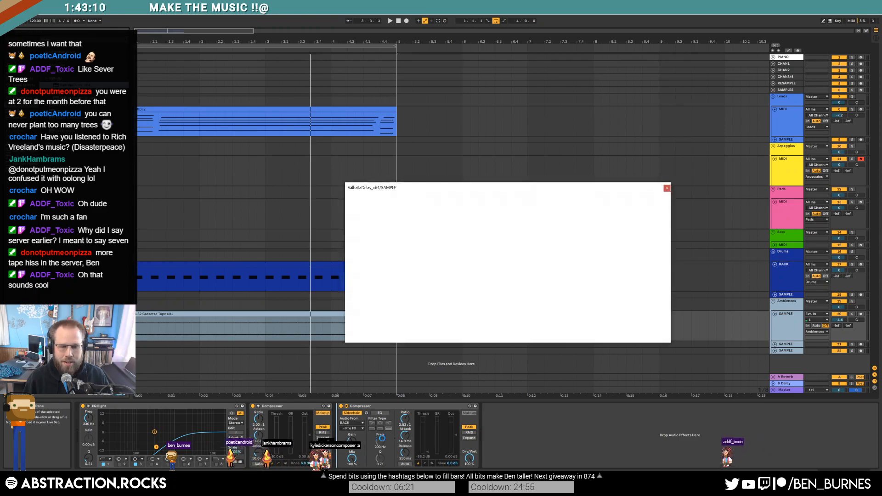
pyautogui.moveTo(491, 189); pyautogui.dragTo(589, 158)
pyautogui.click(518, 248)
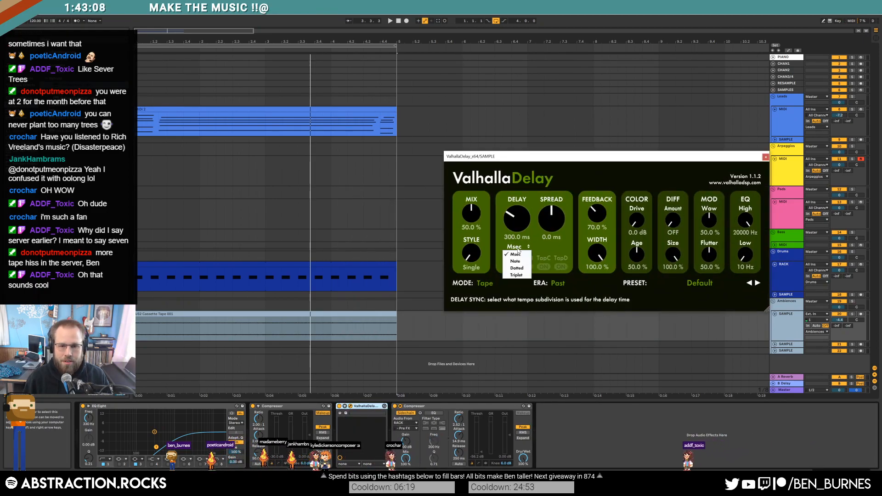
pyautogui.moveTo(472, 254); pyautogui.dragTo(474, 229)
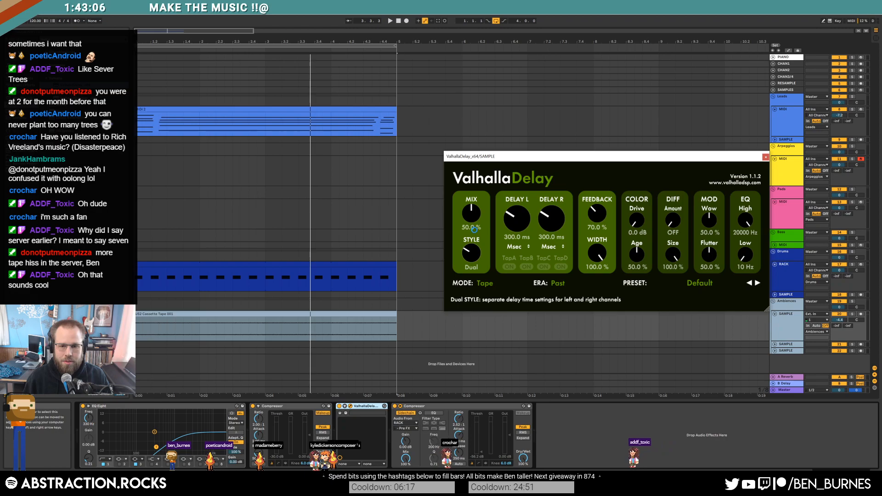
pyautogui.scroll(-5, 521, 243)
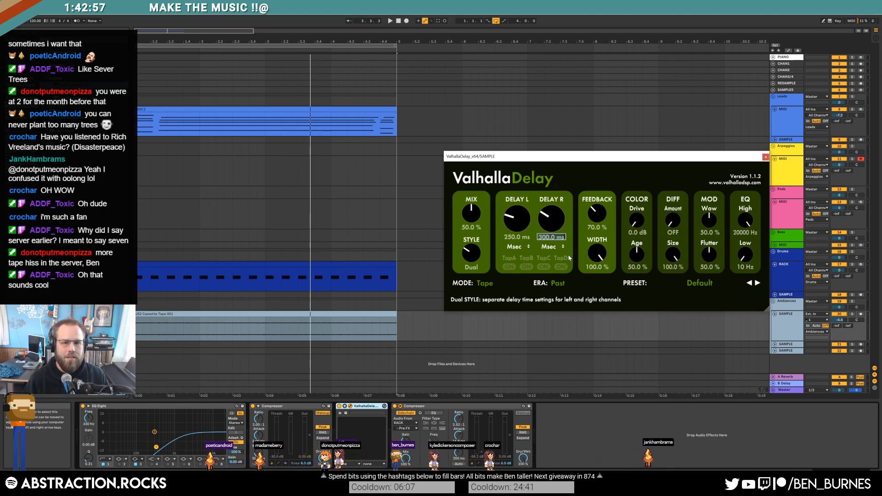
# Step: Examine how long one beat of the Leads MIDI clip in bar 3 lasts against the time ruler
pyautogui.moveTo(265, 125); pyautogui.dragTo(281, 125)
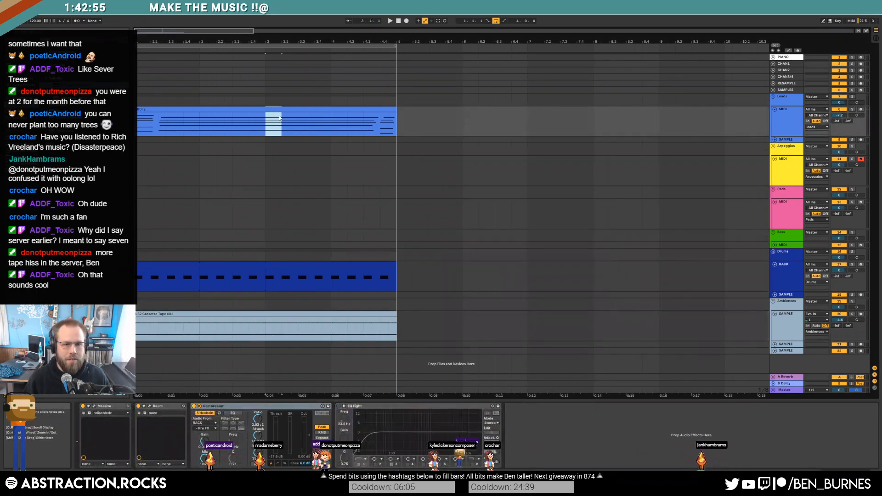
pyautogui.scroll(10, 281, 125)
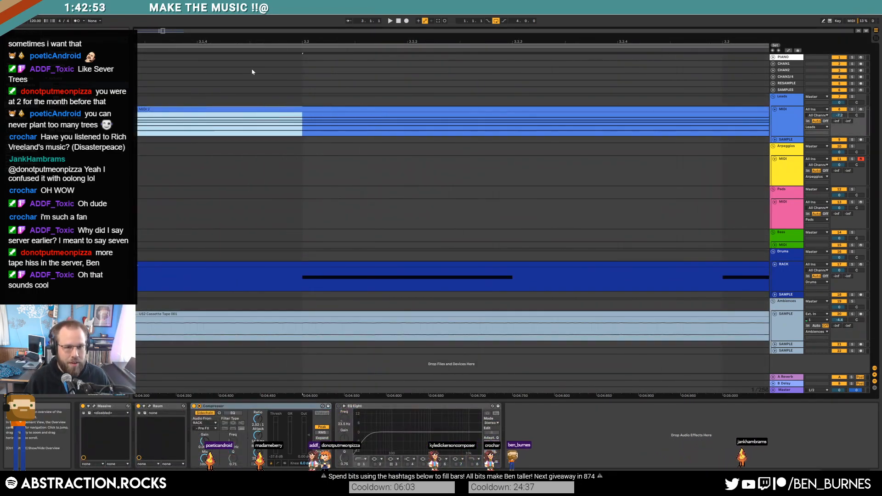
pyautogui.moveTo(302, 106); pyautogui.dragTo(714, 132)
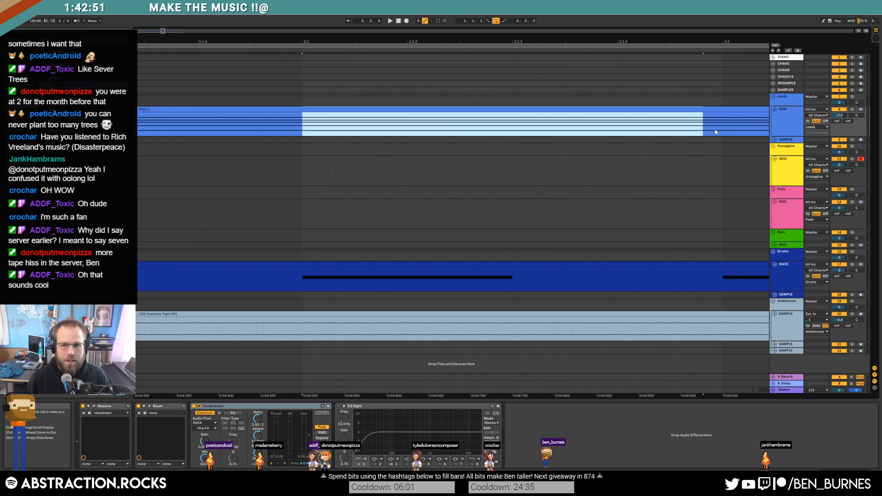
pyautogui.scroll(-15, 721, 132)
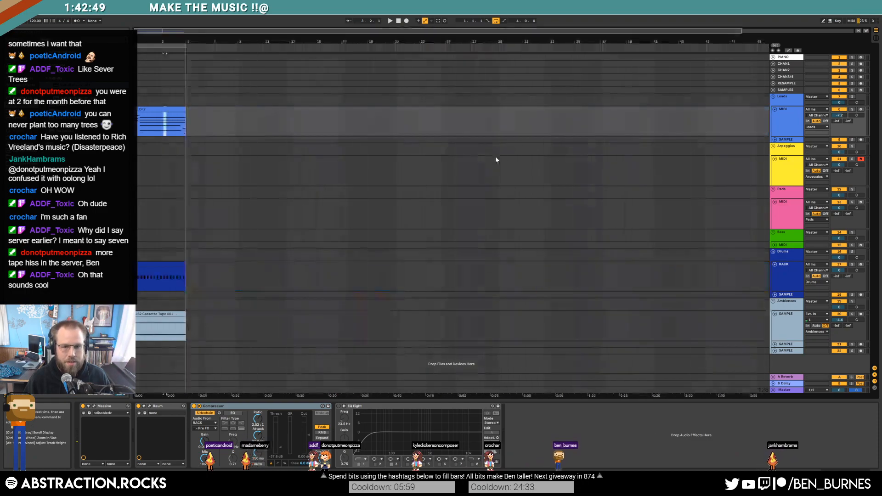
pyautogui.moveTo(157, 32); pyautogui.dragTo(144, 57)
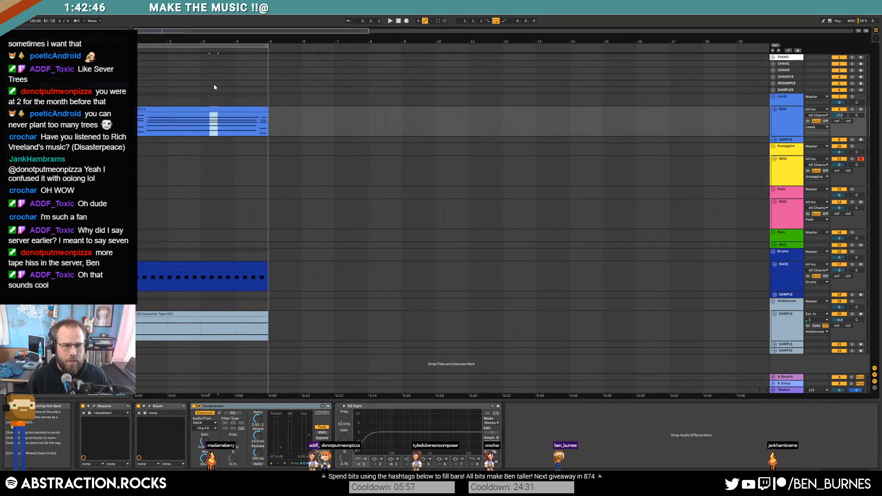
pyautogui.hotkey('shift', 'Tab')
pyautogui.hotkey('shift', 'Tab')
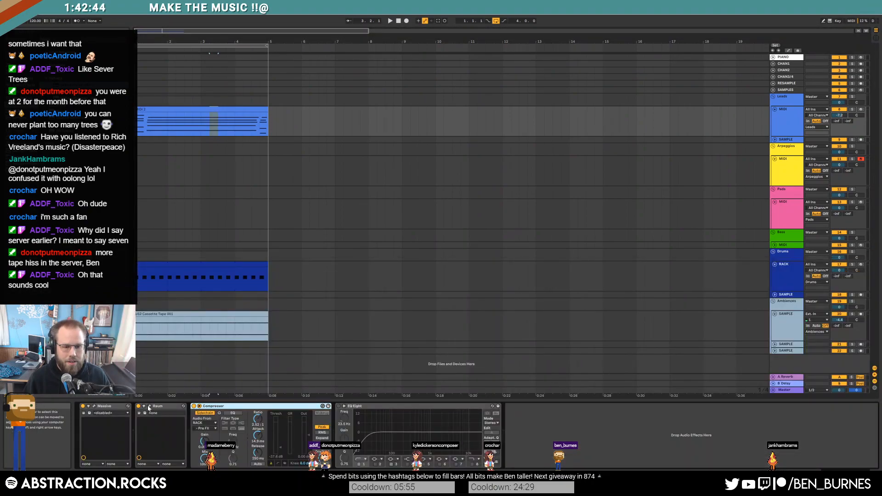
# Step: Solo the Ambiences SAMPLE track and set ValhallaDelay's feedback to 69.2% and its right delay to 375 ms
pyautogui.click(193, 321)
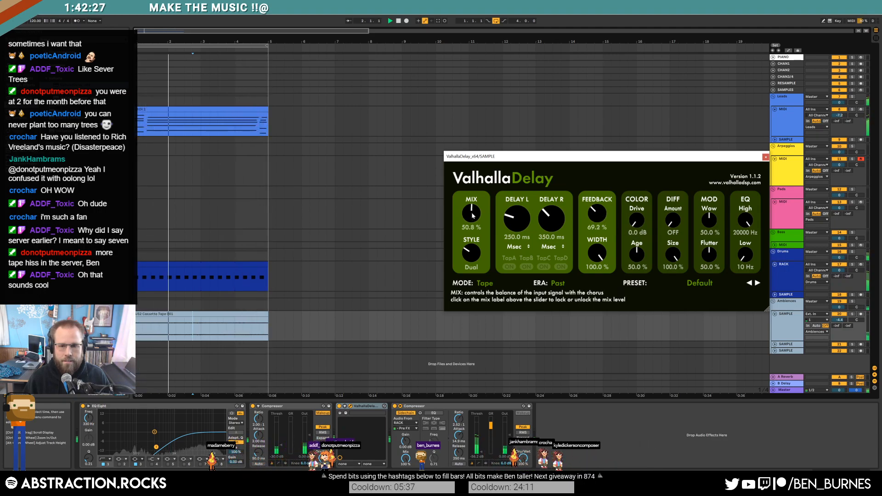
pyautogui.moveTo(644, 157); pyautogui.dragTo(579, 151)
pyautogui.click(853, 316)
pyautogui.click(852, 315)
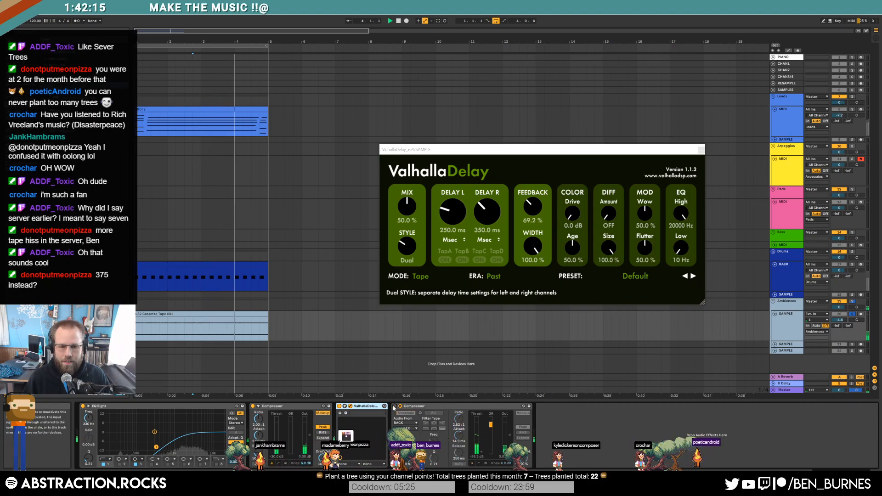
pyautogui.click(496, 230)
pyautogui.write('375')
pyautogui.press('Return')
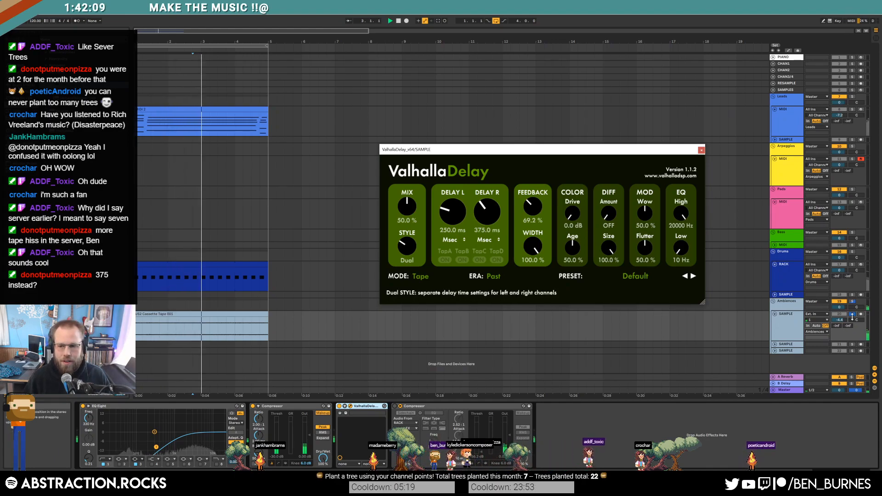
# Step: Clear the Ambiences SAMPLE track's solo, close the ValhallaDelay window and stop playback
pyautogui.click(734, 191)
pyautogui.click(701, 151)
pyautogui.press('space')
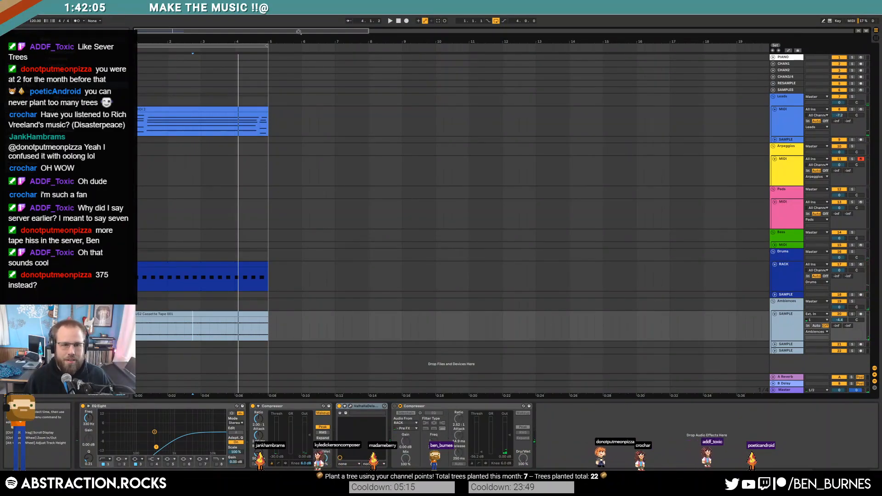
pyautogui.moveTo(158, 31); pyautogui.dragTo(158, 42)
pyautogui.click(398, 21)
# Step: Expand the Pluto's Piano rack's chains on the Arpeggios MIDI track and inspect chain B's Sampler filter and envelope settings
pyautogui.click(793, 175)
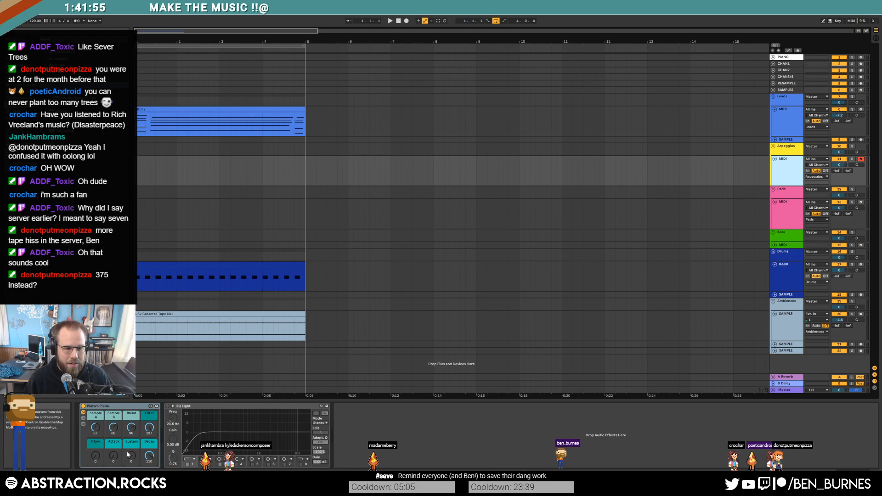
pyautogui.doubleClick(122, 405)
pyautogui.doubleClick(84, 442)
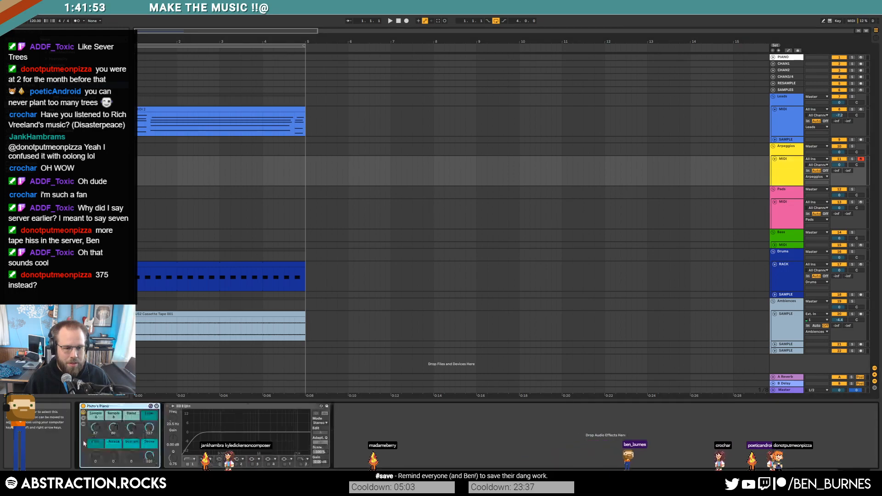
pyautogui.click(83, 418)
pyautogui.click(181, 424)
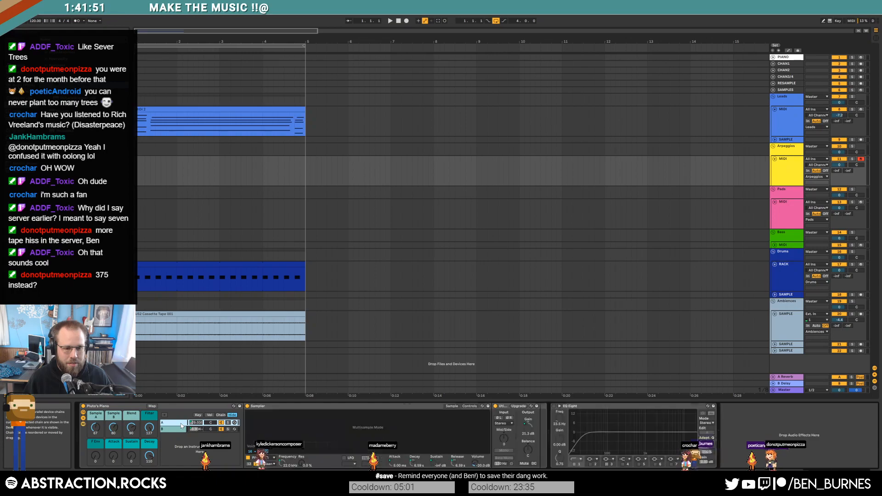
pyautogui.click(179, 431)
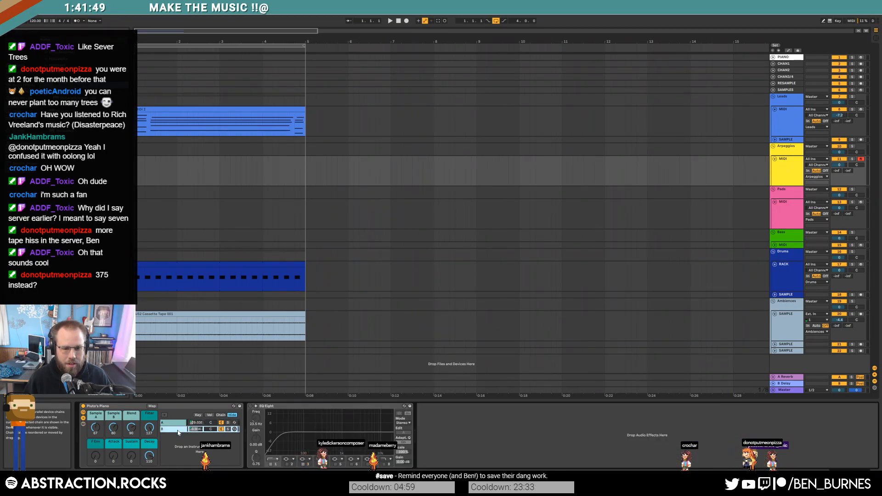
pyautogui.doubleClick(177, 430)
pyautogui.click(179, 430)
pyautogui.click(473, 406)
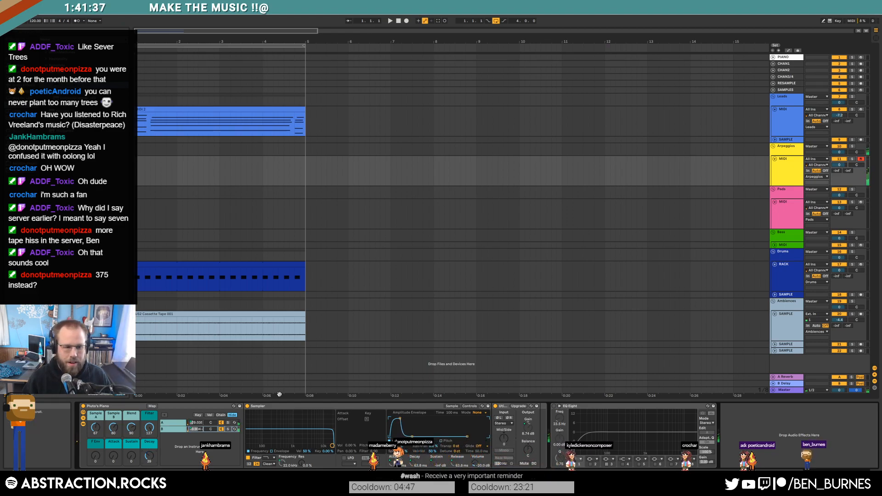
# Step: Lower the Decay macro of the Pluto's Piano rack to shorten the piano notes
pyautogui.moveTo(151, 461); pyautogui.dragTo(151, 440)
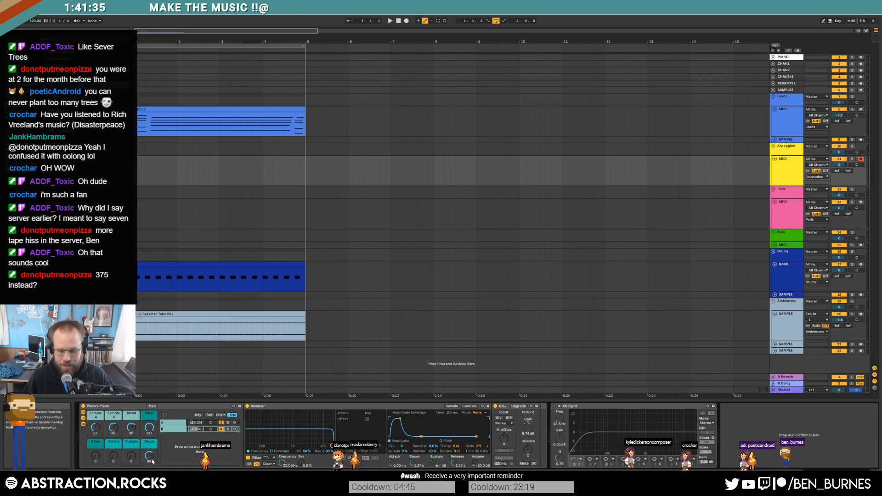
pyautogui.moveTo(151, 461); pyautogui.dragTo(152, 470)
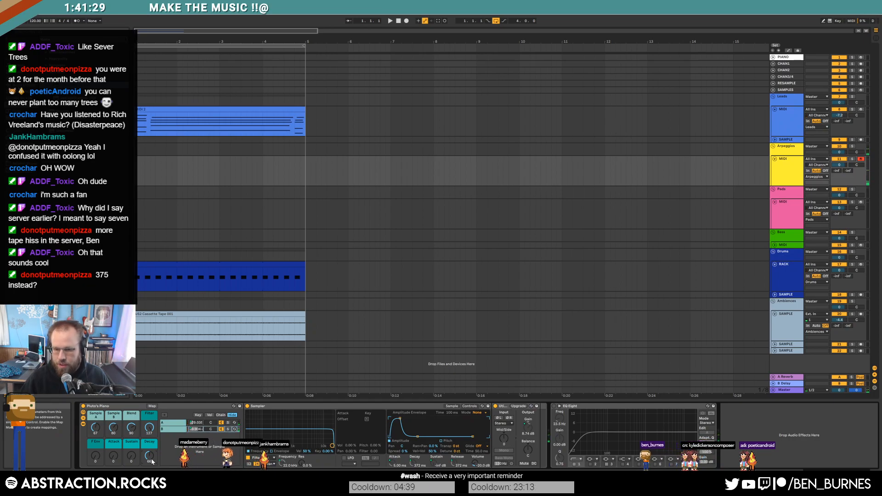
pyautogui.click(789, 182)
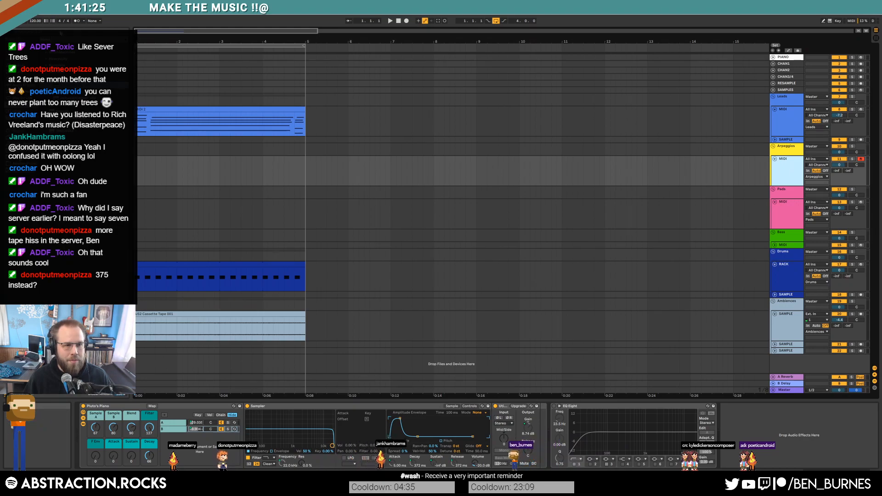
# Step: Open the Drums RACK kick clip's notes and switch to the track's Drum Rack devices
pyautogui.click(61, 33)
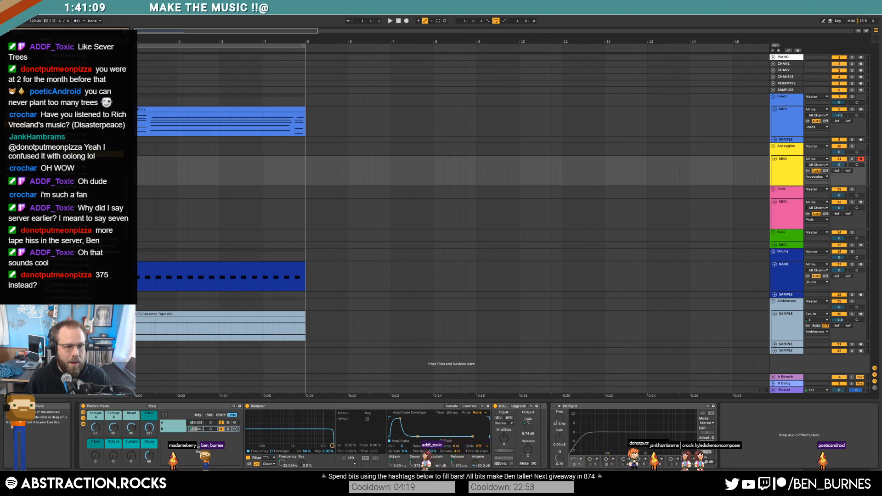
pyautogui.click(146, 166)
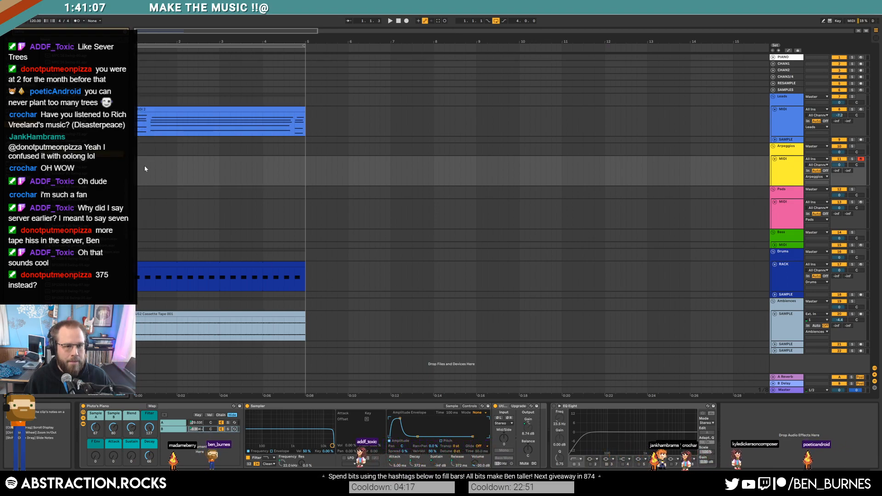
pyautogui.click(146, 166)
pyautogui.moveTo(169, 41); pyautogui.dragTo(171, 67)
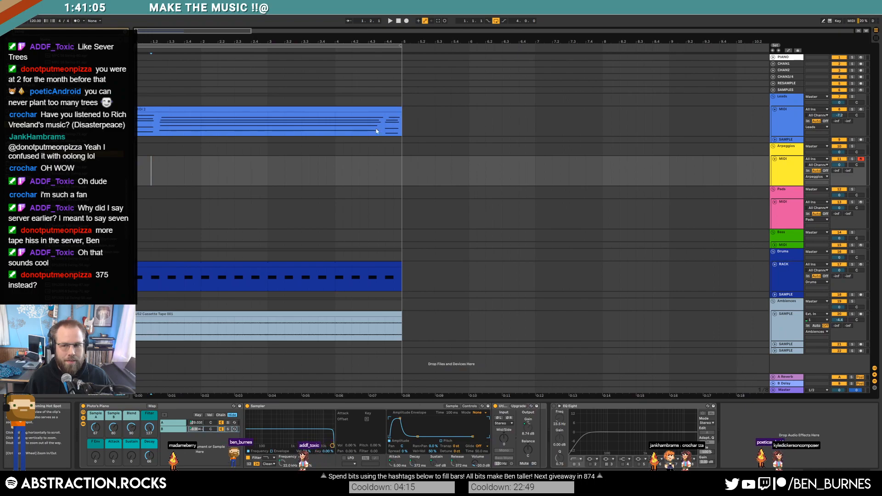
pyautogui.doubleClick(196, 275)
pyautogui.click(310, 337)
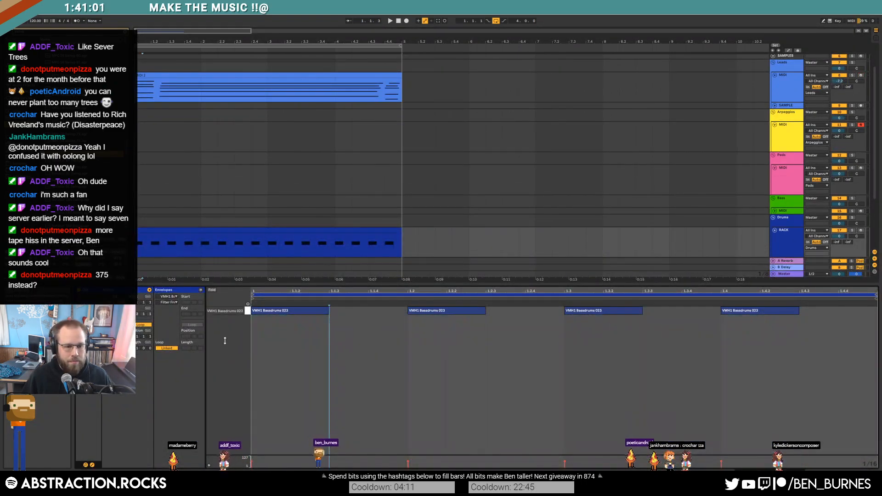
pyautogui.hotkey('shift', 'Tab')
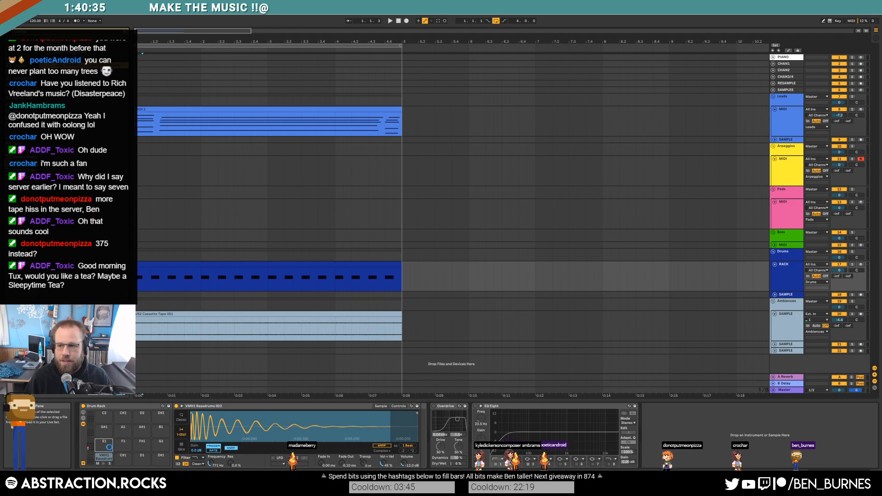
# Step: Place eighth-note hits of the "2018-09-12 - Airplane Mode - THANOS" drum sample on beats 2 and 4 of the drum clip
pyautogui.doubleClick(223, 285)
pyautogui.click(414, 310)
pyautogui.moveTo(415, 310); pyautogui.dragTo(490, 307)
pyautogui.moveTo(568, 313); pyautogui.dragTo(270, 285)
pyautogui.hotkey('ctrl', 'd')
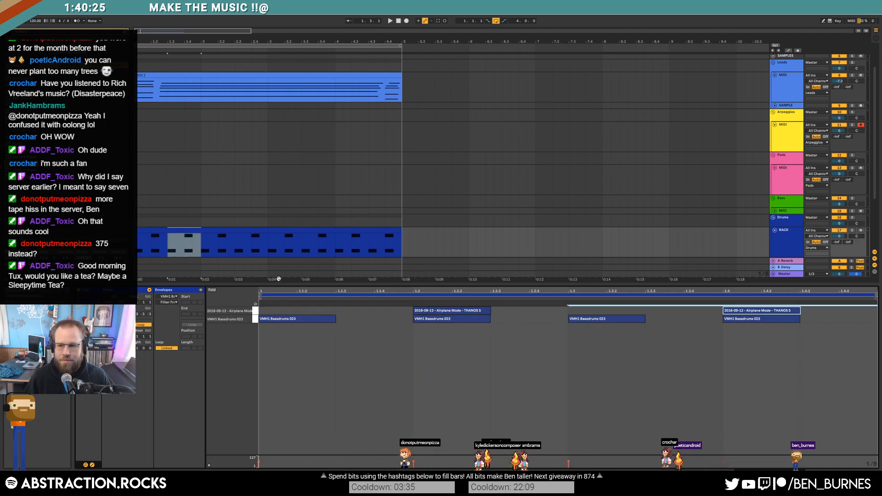
pyautogui.click(459, 311)
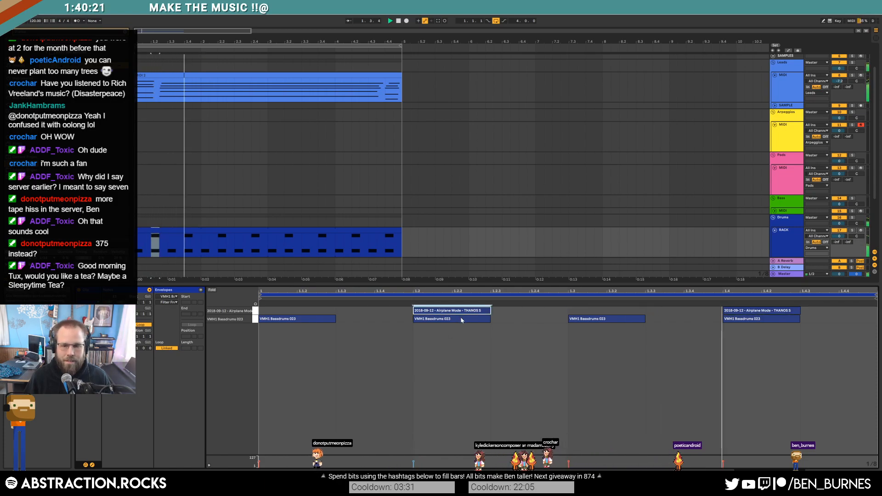
# Step: Lower the volume of the Ambiences group's cassette tape sample track
pyautogui.hotkey('shift', 'Tab')
pyautogui.click(461, 321)
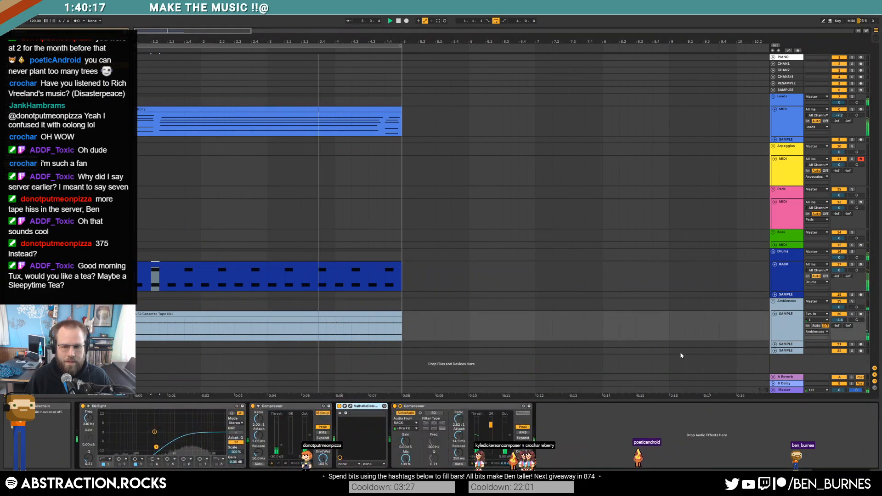
pyautogui.moveTo(839, 320); pyautogui.dragTo(839, 326)
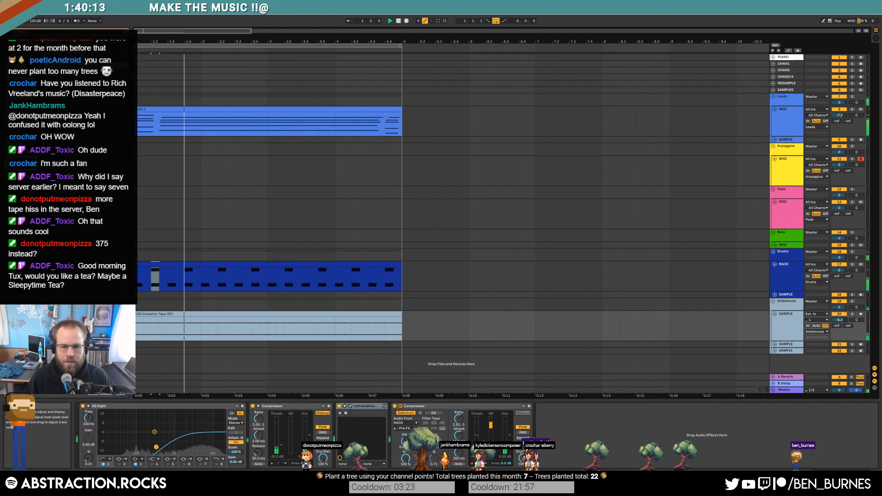
# Step: Shorten the THANOS SNAP sample in the Drums RACK by moving its end earlier, and adjust its fade-out
pyautogui.click(785, 278)
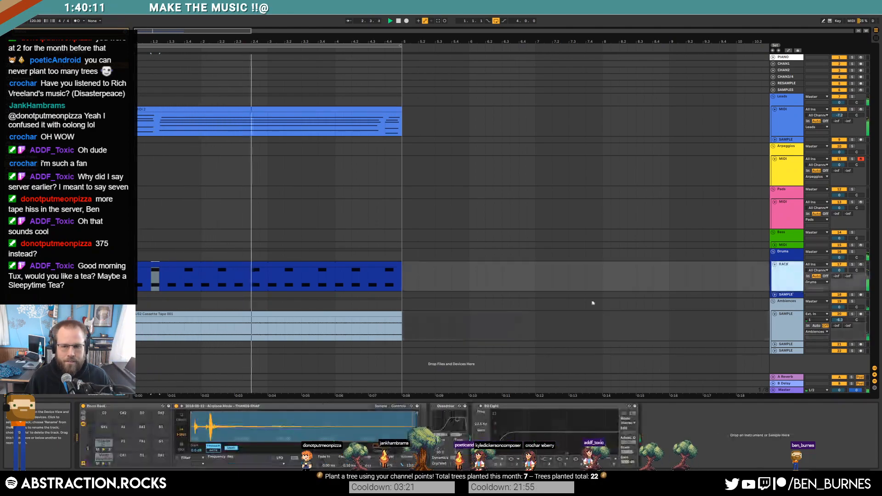
pyautogui.click(104, 443)
pyautogui.moveTo(417, 414); pyautogui.dragTo(278, 416)
pyautogui.moveTo(349, 460); pyautogui.dragTo(348, 446)
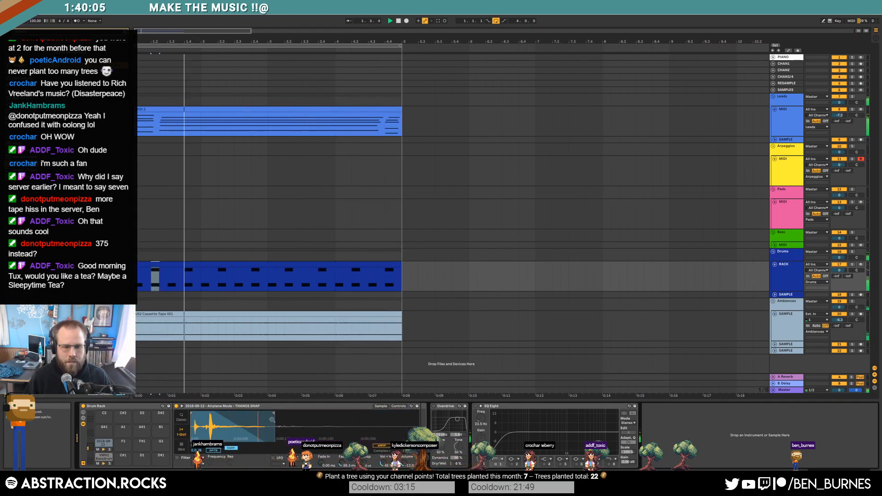
pyautogui.moveTo(274, 413); pyautogui.dragTo(292, 413)
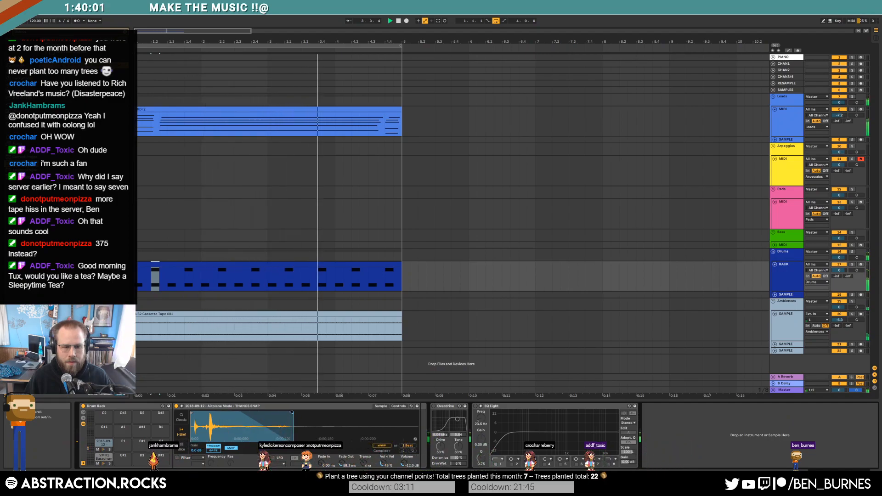
pyautogui.press('space')
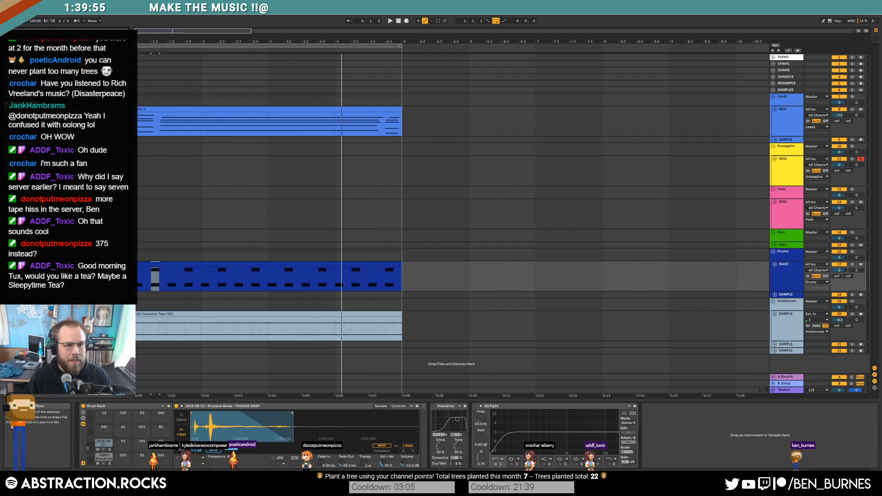
# Step: Add ValhallaRoom after the snap's sampler in the Drum Rack and set its mix to 7.4%
pyautogui.moveTo(169, 177); pyautogui.dragTo(422, 438)
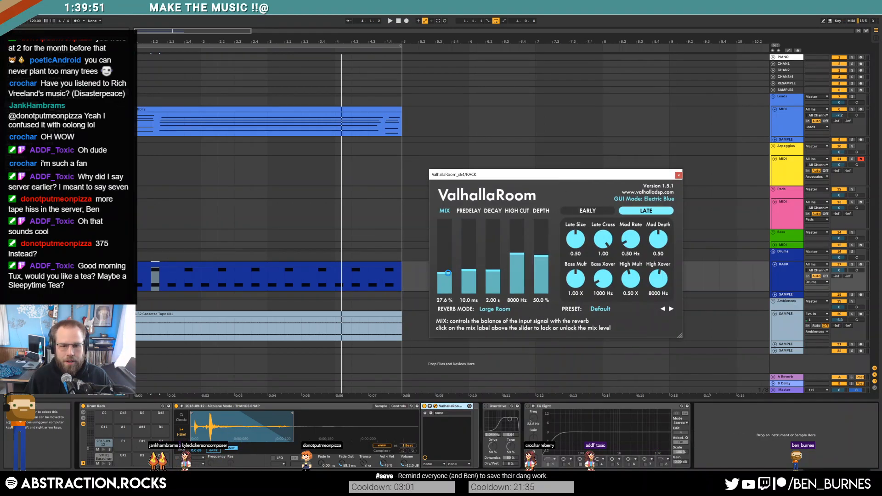
pyautogui.moveTo(447, 263); pyautogui.dragTo(445, 278)
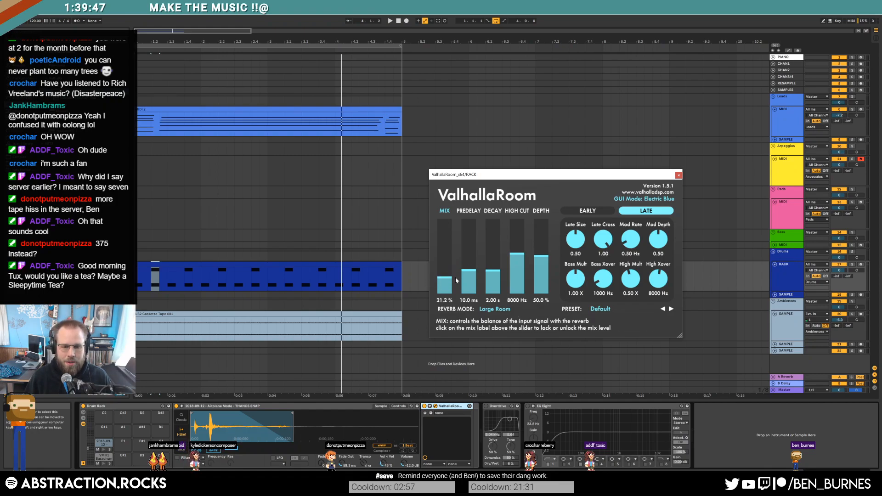
pyautogui.moveTo(455, 277); pyautogui.dragTo(451, 288)
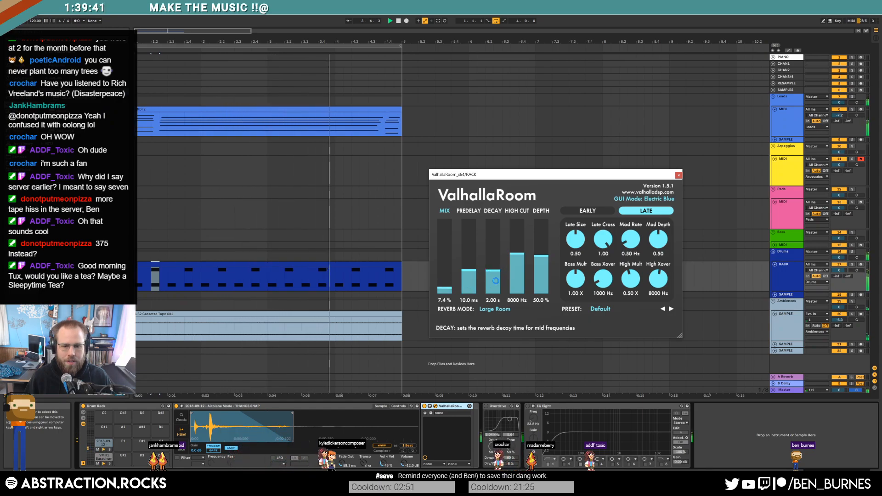
# Step: Set ValhallaRoom's late reverb to Bass Mult 0.50 X, Bass Xover 100 Hz, High Mult 0.44 X and Mod Rate 1.55 Hz, and adjust Mod Depth
pyautogui.moveTo(602, 279); pyautogui.dragTo(596, 336)
pyautogui.moveTo(630, 280); pyautogui.dragTo(631, 289)
pyautogui.moveTo(657, 240); pyautogui.dragTo(628, 201)
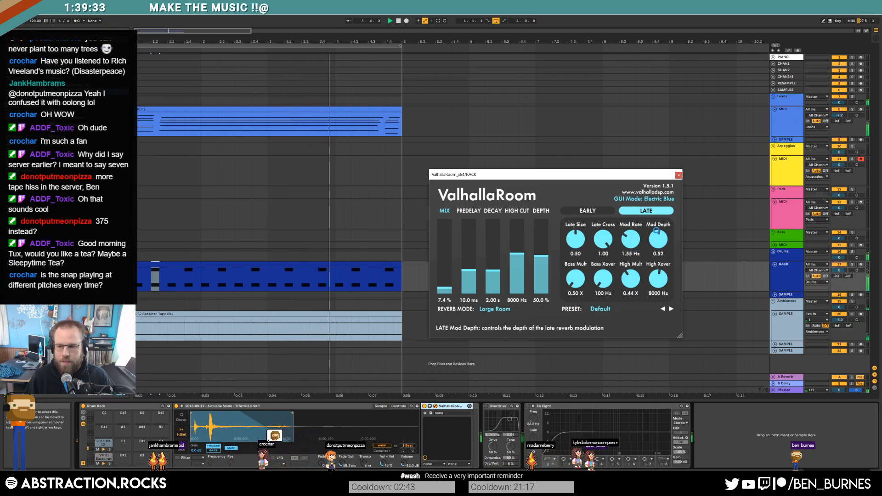
pyautogui.press('space')
pyautogui.click(678, 175)
# Step: Enable the snap sampler's LFO with the random waveform and set its pitch modulation to about 36%
pyautogui.click(398, 406)
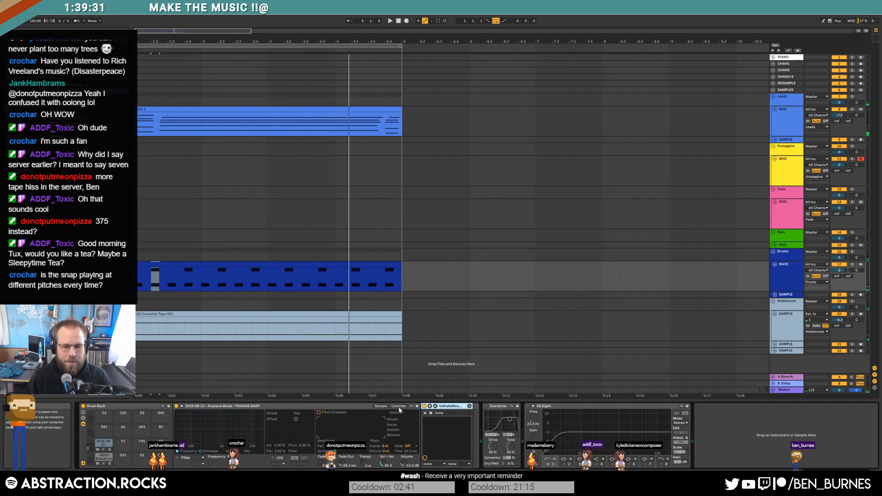
pyautogui.click(273, 458)
pyautogui.click(279, 464)
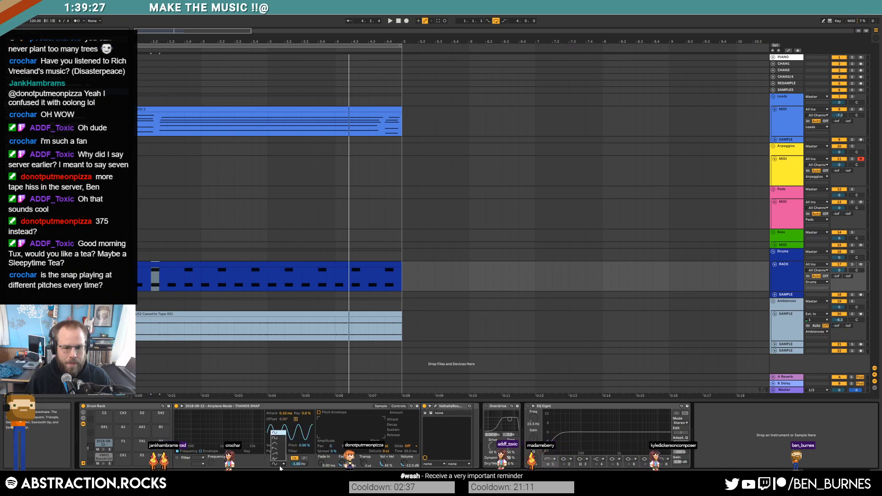
pyautogui.click(278, 459)
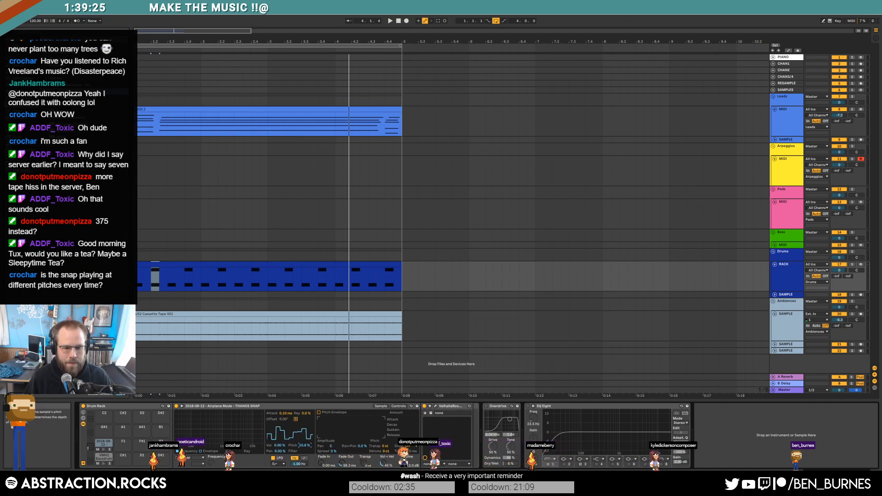
pyautogui.press('space')
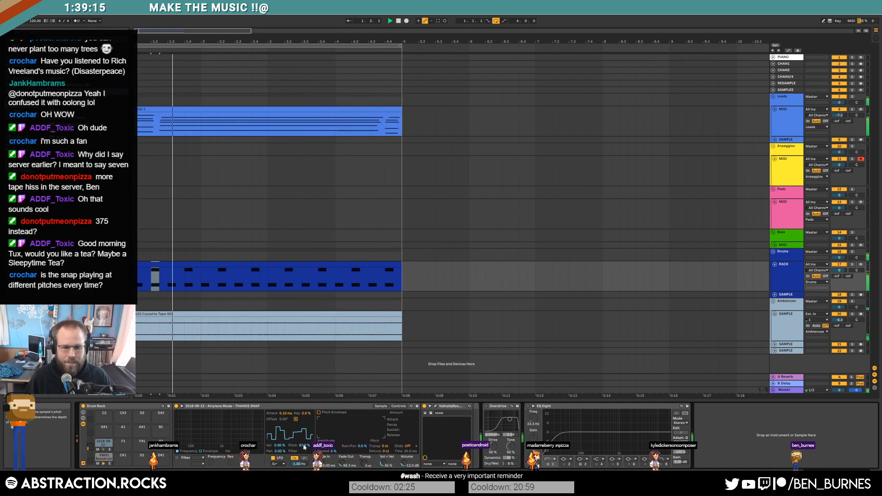
pyautogui.moveTo(303, 446)
pyautogui.mouseDown()
pyautogui.moveTo(303, 466)
pyautogui.moveTo(304, 449)
pyautogui.mouseUp()
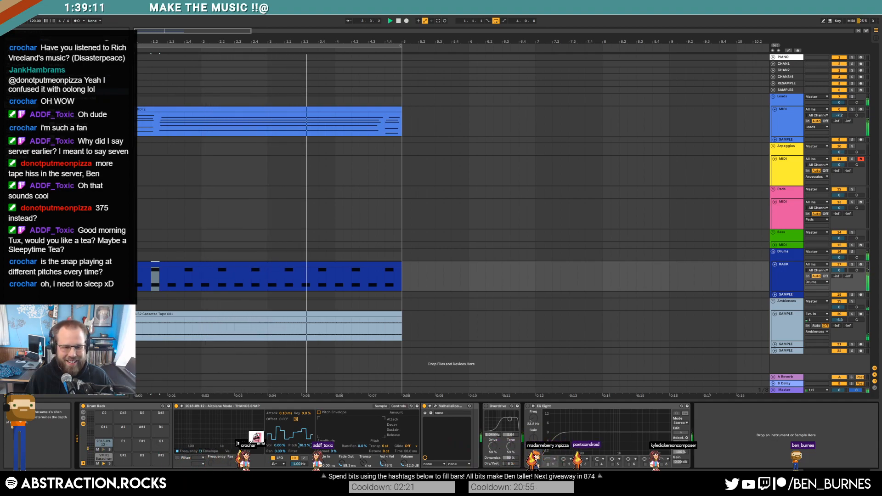
# Step: Browse the closed hat samples and load VMH1 Closed Hats 037 onto an empty Drum Rack pad
pyautogui.doubleClick(230, 264)
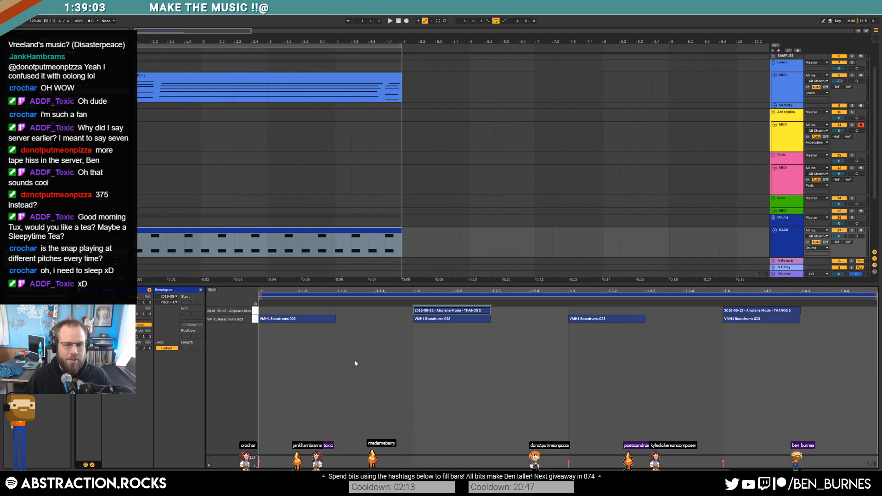
pyautogui.hotkey('shift', 'Tab')
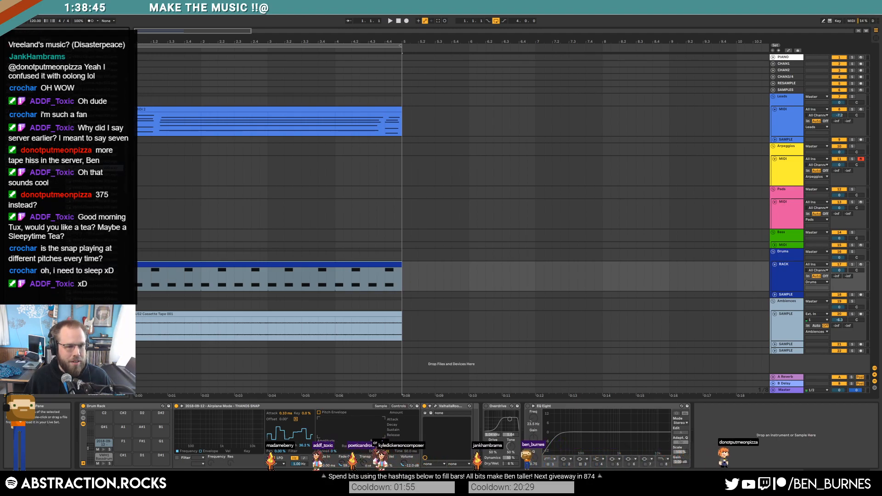
pyautogui.press('Down')
pyautogui.press('Down')
pyautogui.press('Down')
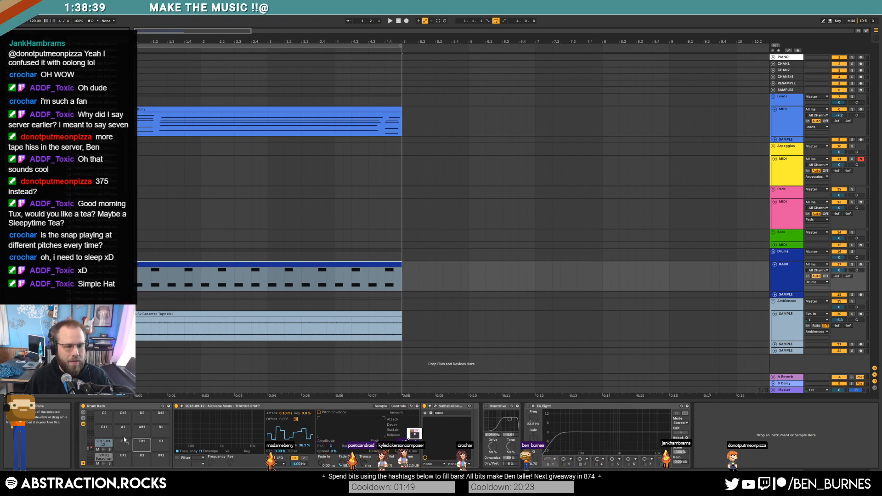
# Step: Fill the one-bar drum clip with eight eighth-note hits of VMH1 Closed Hats 037
pyautogui.doubleClick(219, 264)
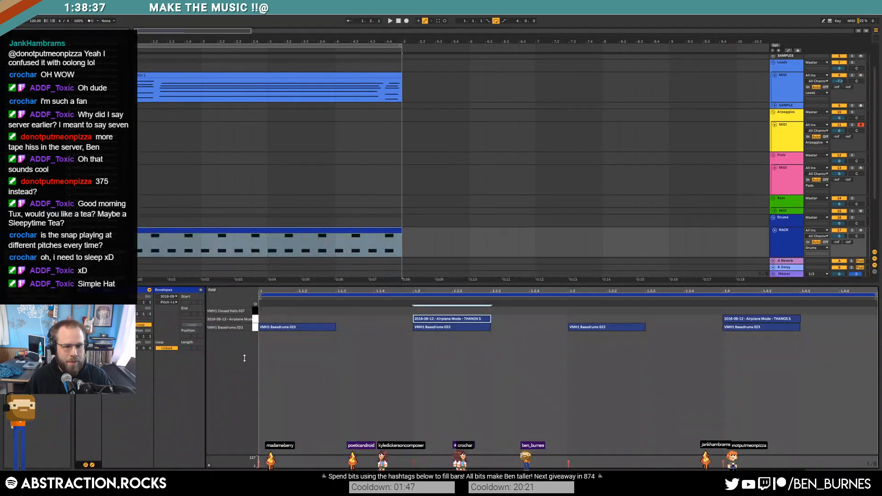
pyautogui.doubleClick(262, 311)
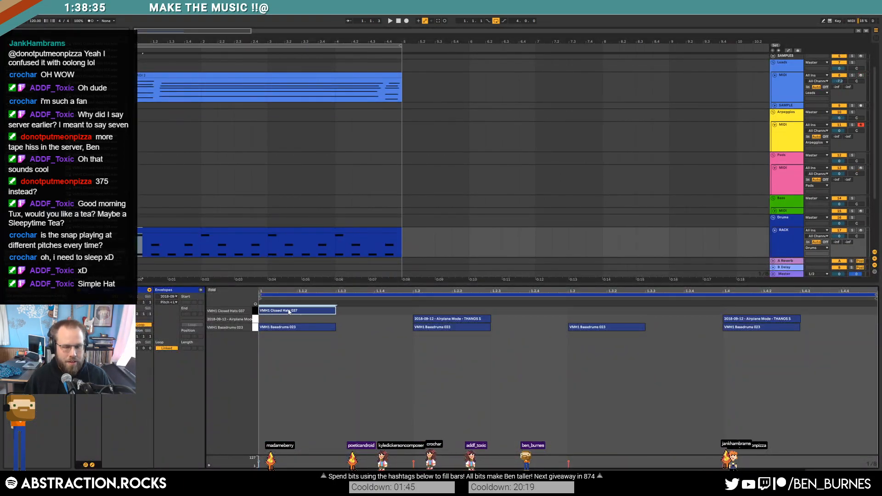
pyautogui.hotkey('ctrl', 'd')
pyautogui.hotkey('ctrl', 'd')
pyautogui.hotkey('ctrl', 'd')
pyautogui.hotkey('ctrl', 'd')
pyautogui.hotkey('ctrl', 'd')
pyautogui.hotkey('ctrl', 'd')
pyautogui.hotkey('ctrl', 'd')
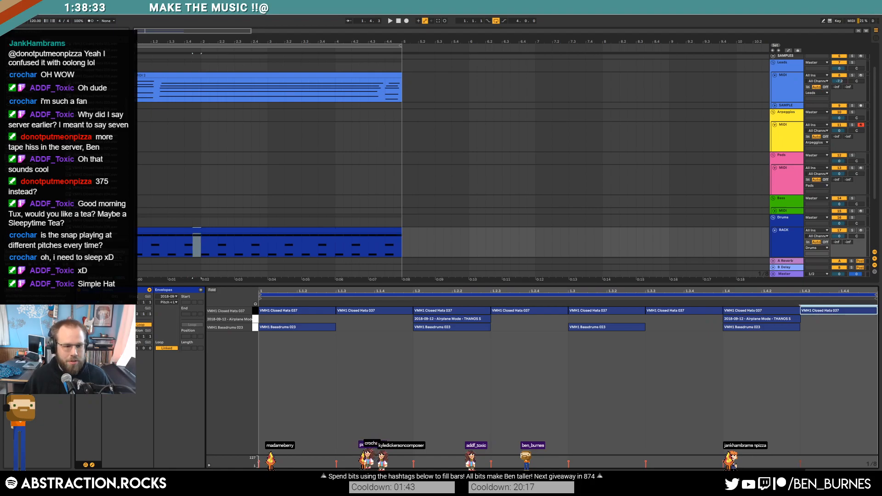
# Step: Shorten the closed hat sample by moving its end earlier, adjust its fade-out, and audition the drum clip
pyautogui.hotkey('shift', 'Tab')
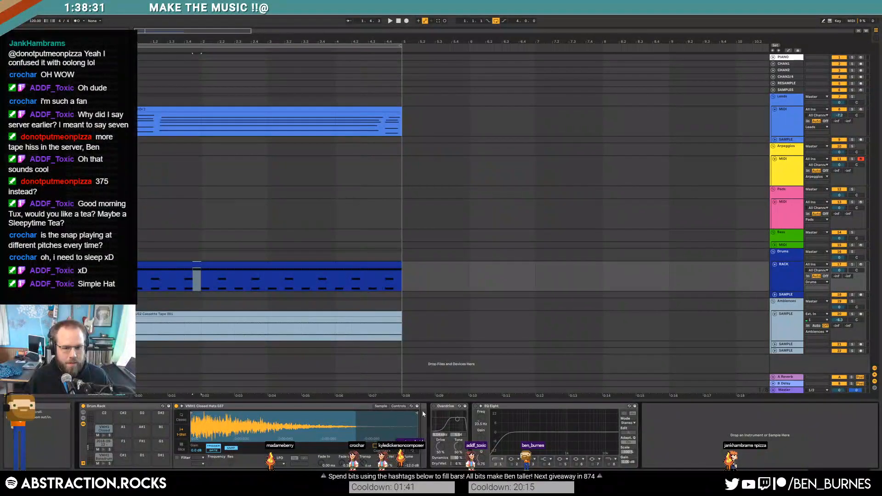
pyautogui.moveTo(418, 414); pyautogui.dragTo(303, 416)
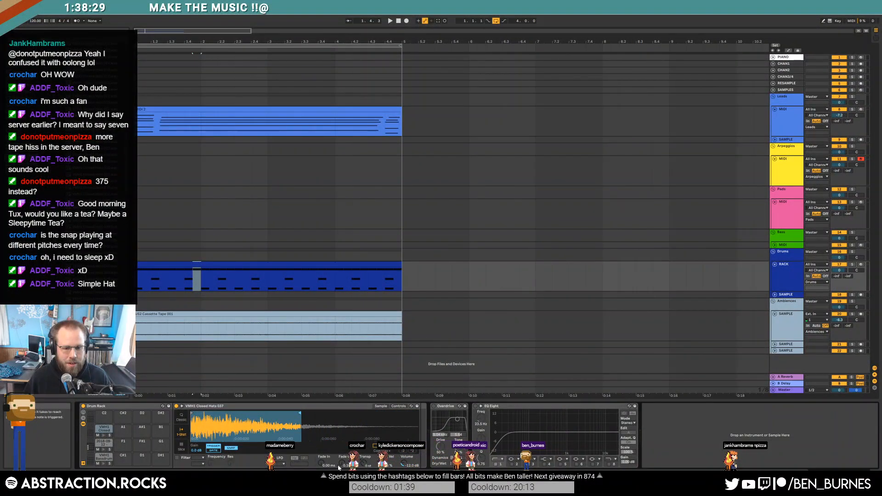
pyautogui.moveTo(339, 467); pyautogui.dragTo(338, 457)
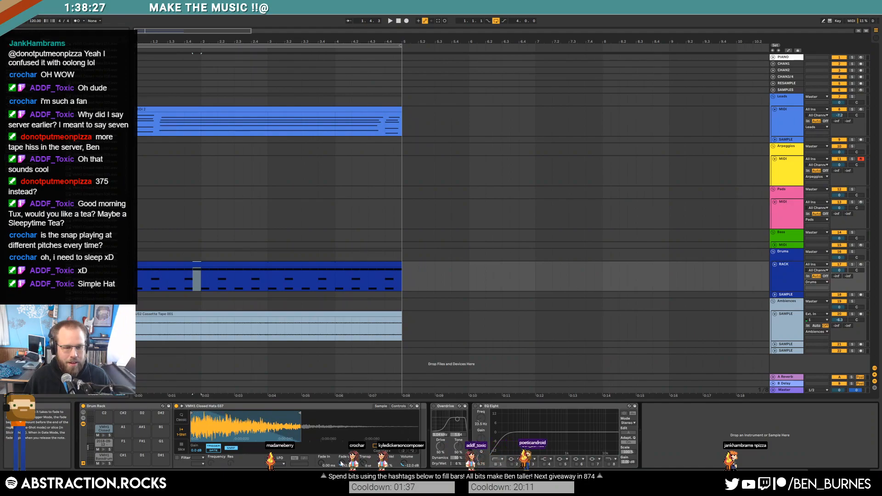
pyautogui.doubleClick(258, 263)
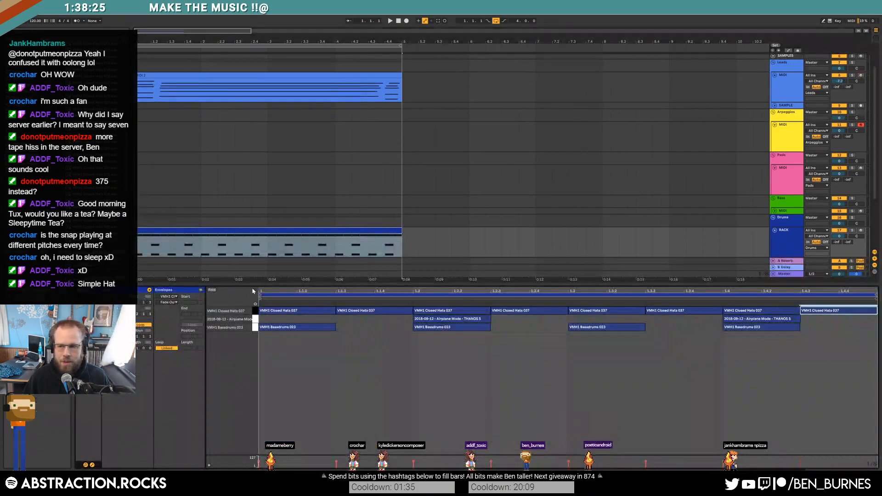
pyautogui.press('space')
pyautogui.press('space')
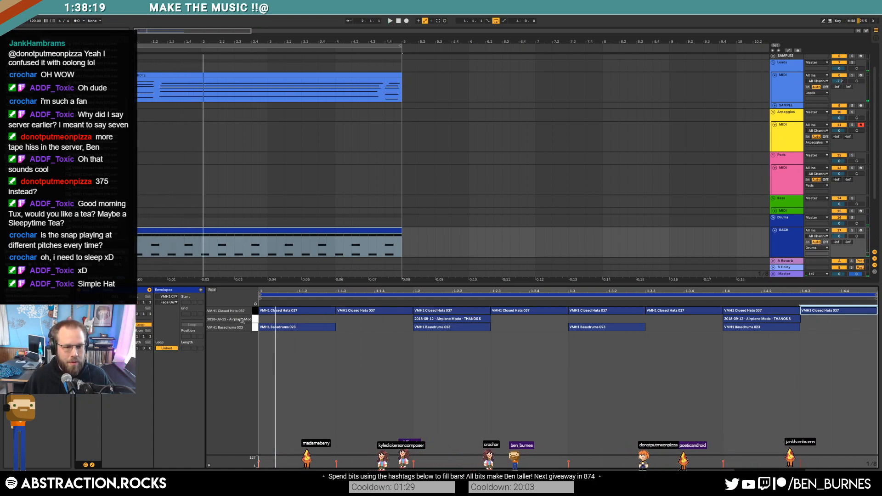
# Step: Try to squeeze seven closed hats into the first two beats and duplicate them across the bar
pyautogui.click(454, 319)
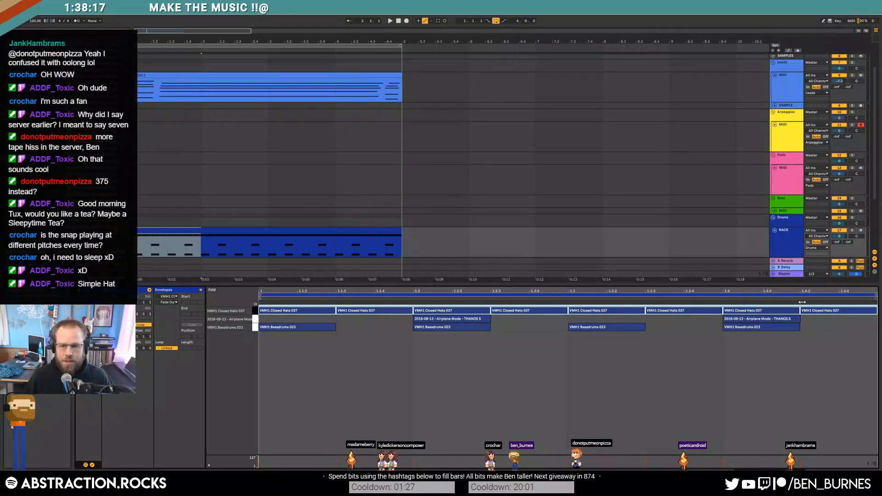
pyautogui.moveTo(801, 302); pyautogui.dragTo(266, 307)
pyautogui.click(589, 312)
pyautogui.press('Delete')
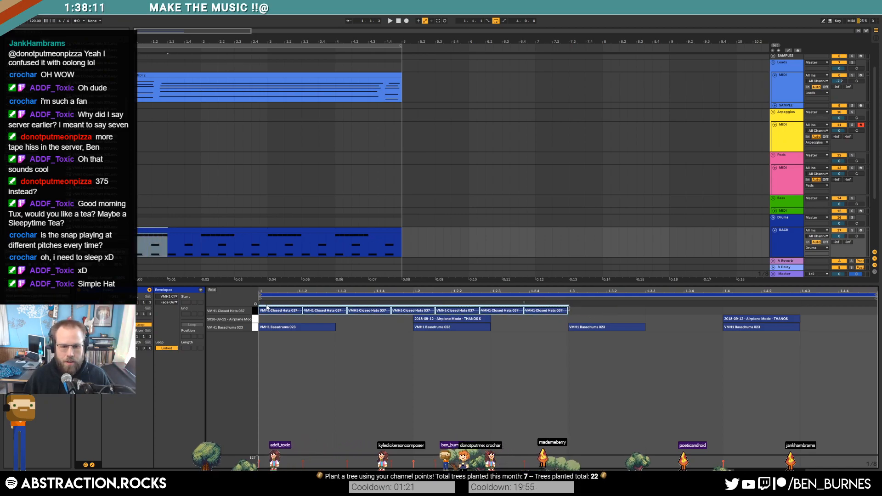
pyautogui.hotkey('ctrl', 'd')
pyautogui.press('space')
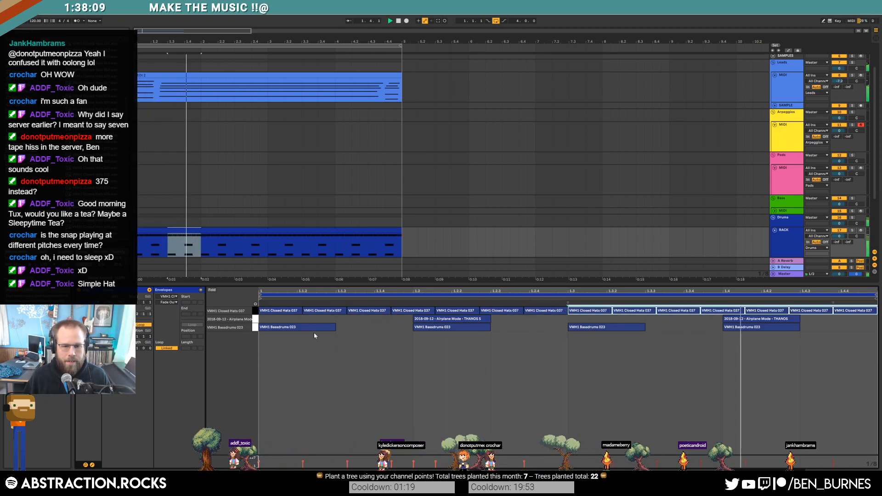
# Step: Remove the duplicated hats, try other spacings for the rest, and clear all closed hat notes from the clip
pyautogui.press('Delete')
pyautogui.press('space')
pyautogui.moveTo(523, 304); pyautogui.dragTo(569, 304)
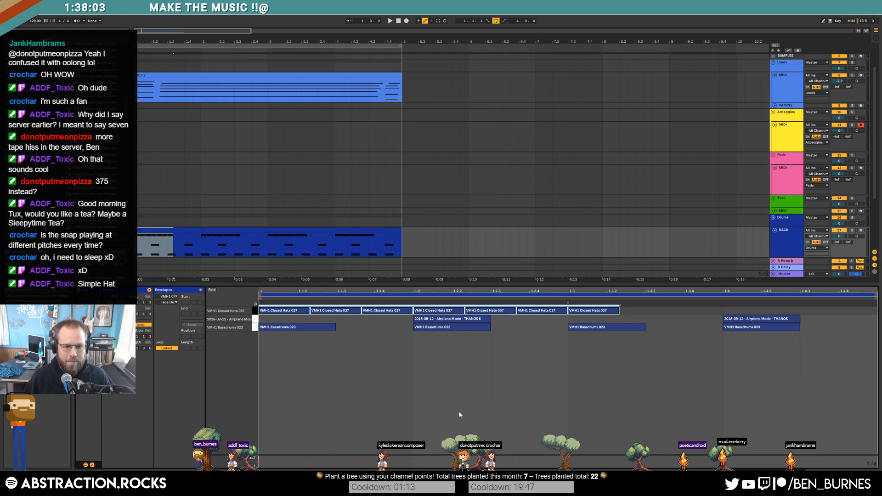
pyautogui.moveTo(568, 303); pyautogui.dragTo(528, 305)
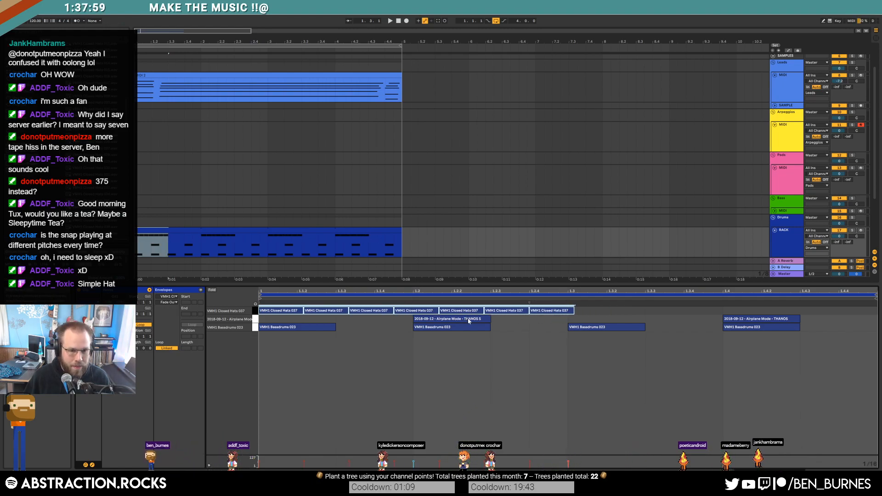
pyautogui.press('Delete')
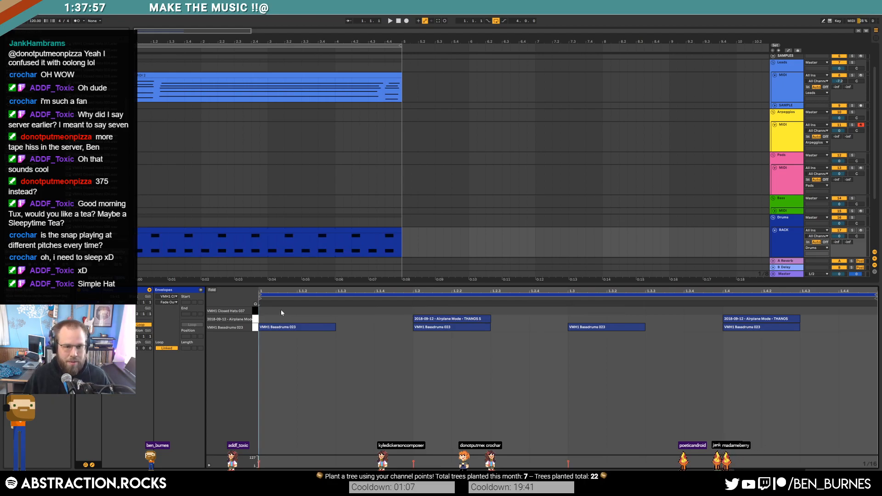
# Step: Fill the bar with sixteenth-note closed hats, audition the pattern and return to the closed hat's sampler
pyautogui.hotkey('ctrl', 'v')
pyautogui.hotkey('ctrl', 'v')
pyautogui.hotkey('ctrl', 'v')
pyautogui.hotkey('ctrl', 'v')
pyautogui.hotkey('ctrl', 'v')
pyautogui.hotkey('ctrl', 'v')
pyautogui.hotkey('ctrl', 'v')
pyautogui.hotkey('ctrl', 'v')
pyautogui.press('space')
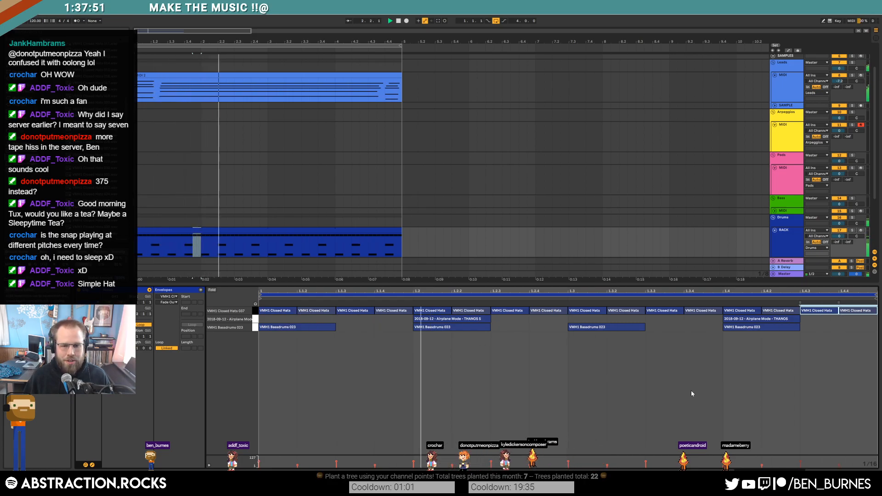
pyautogui.press('space')
pyautogui.press('space')
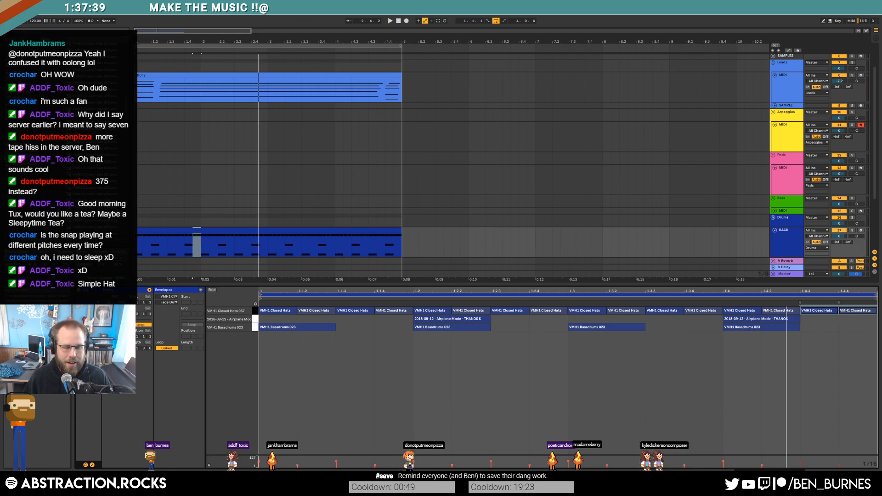
pyautogui.hotkey('shift', 'Tab')
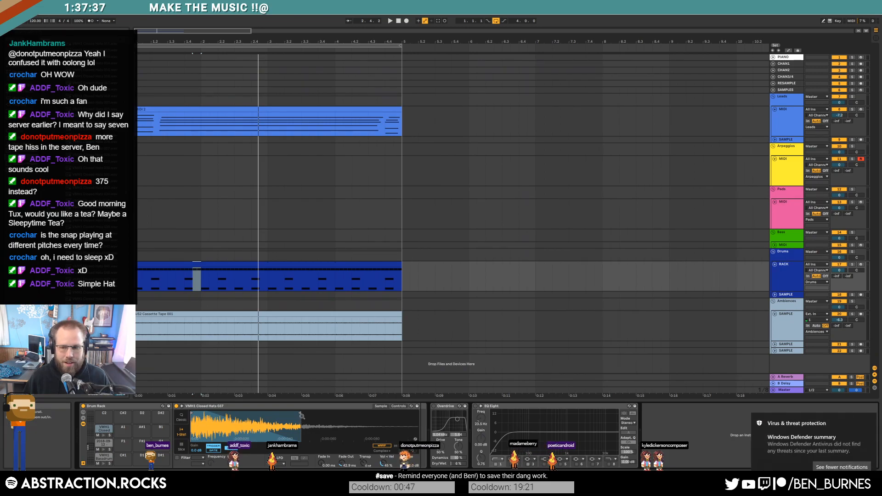
# Step: Move the closed hat sample's end further forward, shorten its fade-out, try another filter type, and audition the drum pattern
pyautogui.moveTo(302, 416); pyautogui.dragTo(259, 416)
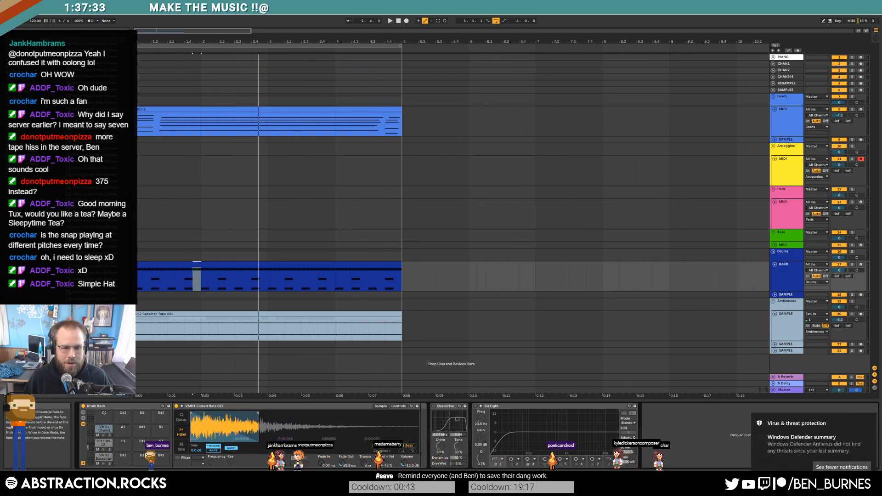
pyautogui.moveTo(342, 463); pyautogui.dragTo(342, 466)
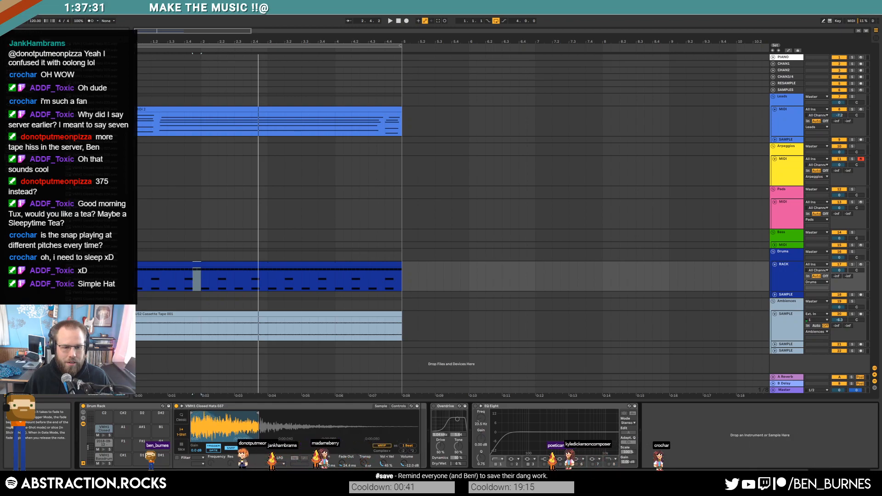
pyautogui.click(199, 457)
pyautogui.press('space')
pyautogui.press('space')
pyautogui.click(198, 437)
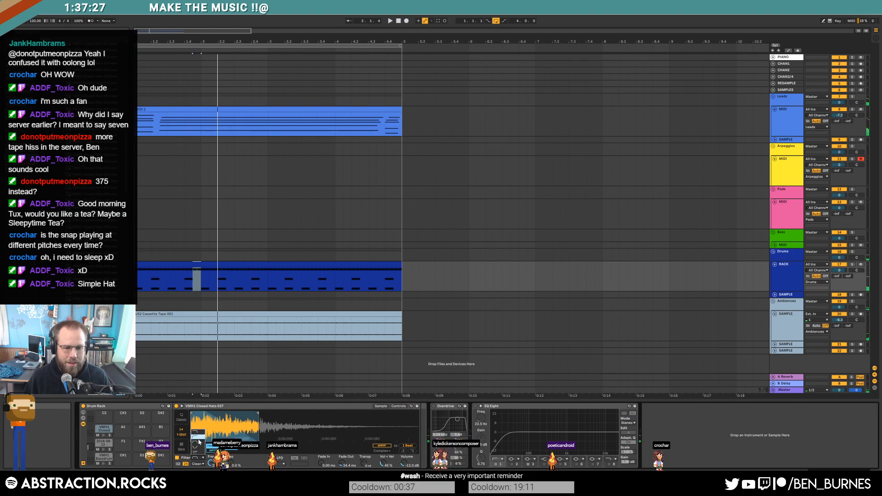
pyautogui.press('space')
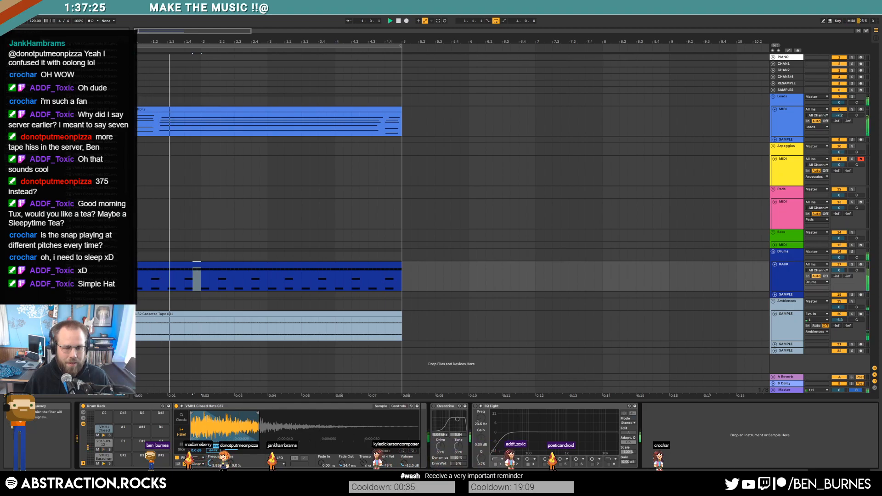
pyautogui.press('space')
# Step: Thin the closed hats in the drum clip to eighth notes, keeping the extra sixteenths that end beats 2 and 4
pyautogui.doubleClick(221, 264)
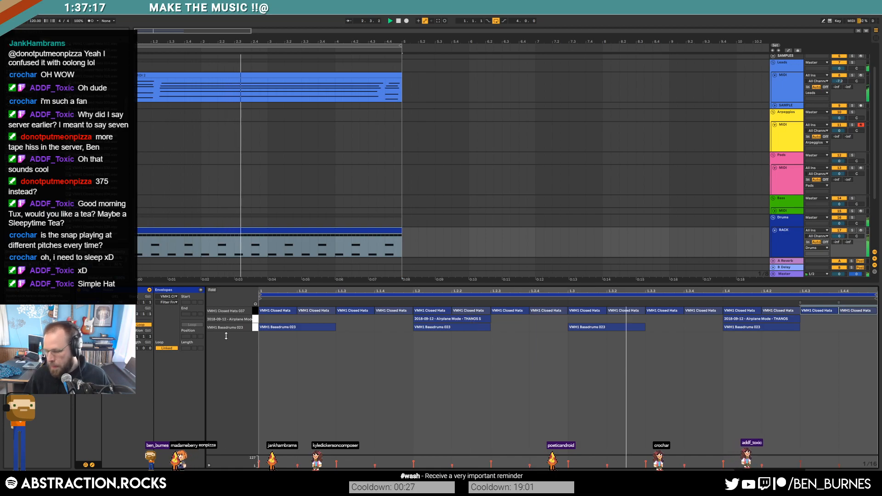
pyautogui.press('space')
pyautogui.click(319, 312)
pyautogui.press('Delete')
pyautogui.click(381, 313)
pyautogui.press('Delete')
pyautogui.click(473, 313)
pyautogui.press('Delete')
pyautogui.click(624, 313)
pyautogui.press('Delete')
pyautogui.click(714, 313)
pyautogui.press('Delete')
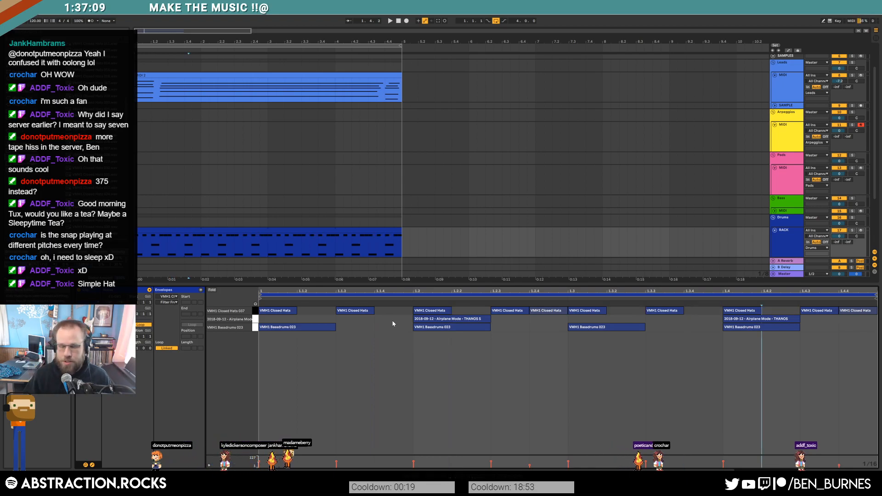
# Step: Swap the closed hat sample for VMH1 Closed Hats 100, audition it, and delete the extra sixteenth hat ending beat 2
pyautogui.hotkey('shift', 'Tab')
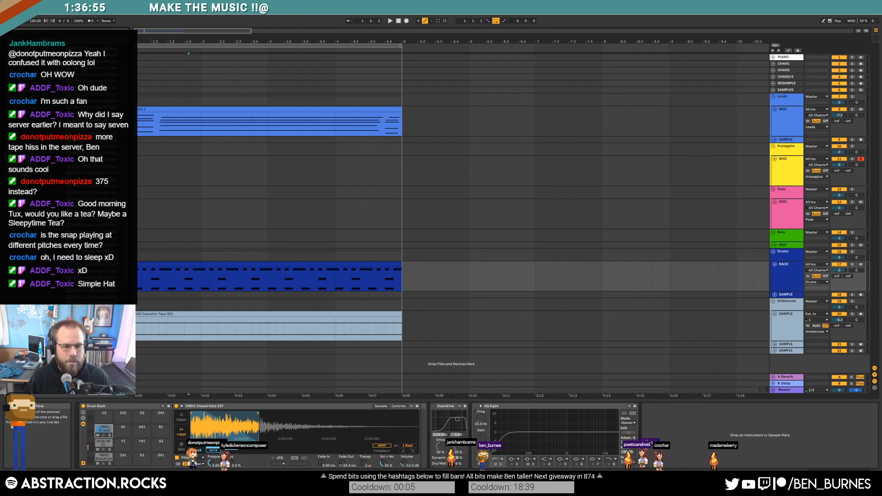
pyautogui.press('space')
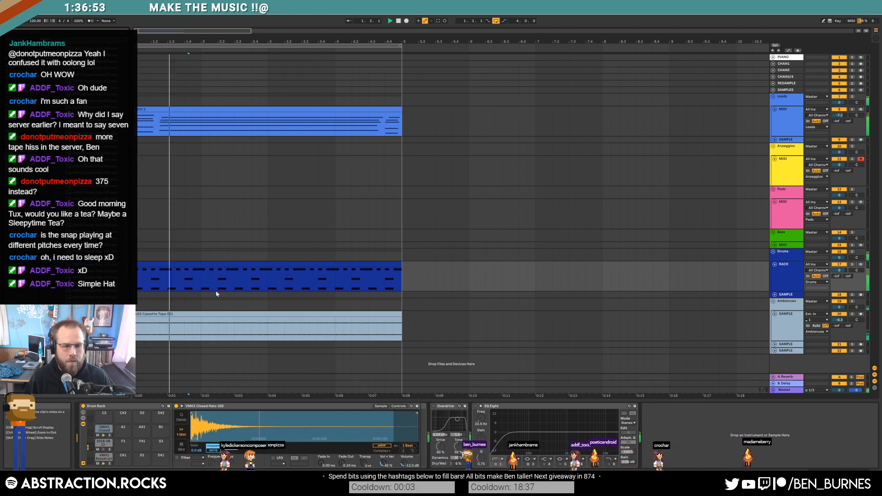
pyautogui.doubleClick(201, 264)
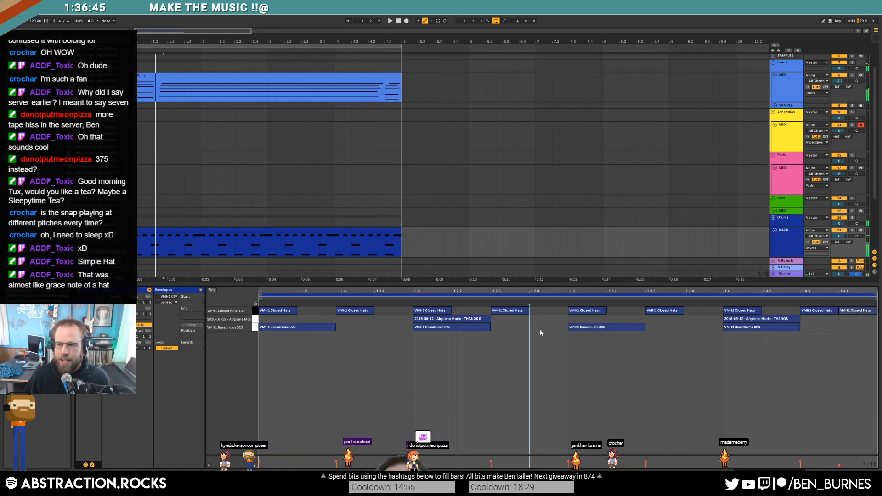
pyautogui.press('space')
pyautogui.hotkey('shift', 'Tab')
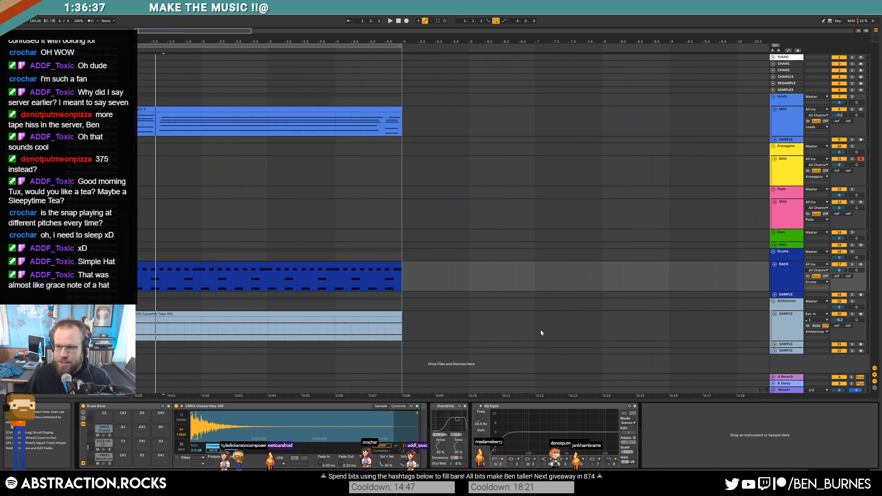
# Step: Create an empty MIDI clip on the Arpeggios MIDI track and extend it to bar 5
pyautogui.click(789, 173)
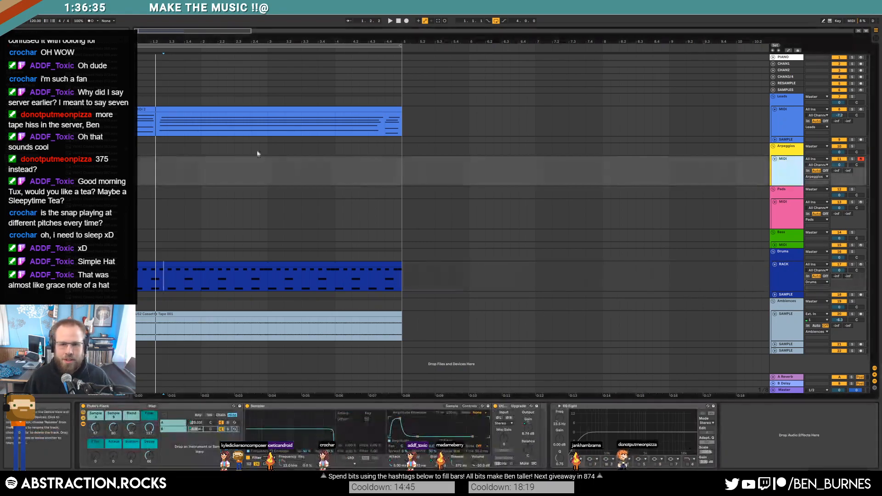
pyautogui.keyDown('ctrl'); pyautogui.scroll(3, 137, 174); pyautogui.keyUp('ctrl')
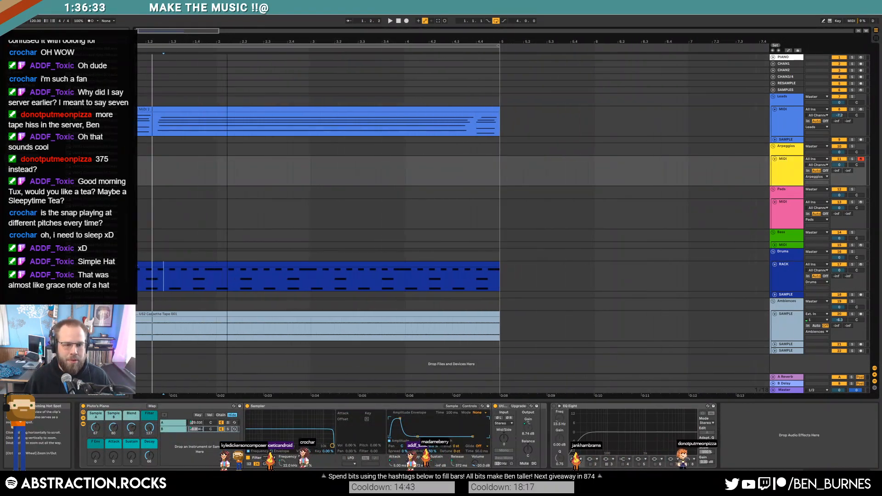
pyautogui.moveTo(138, 171); pyautogui.dragTo(318, 173)
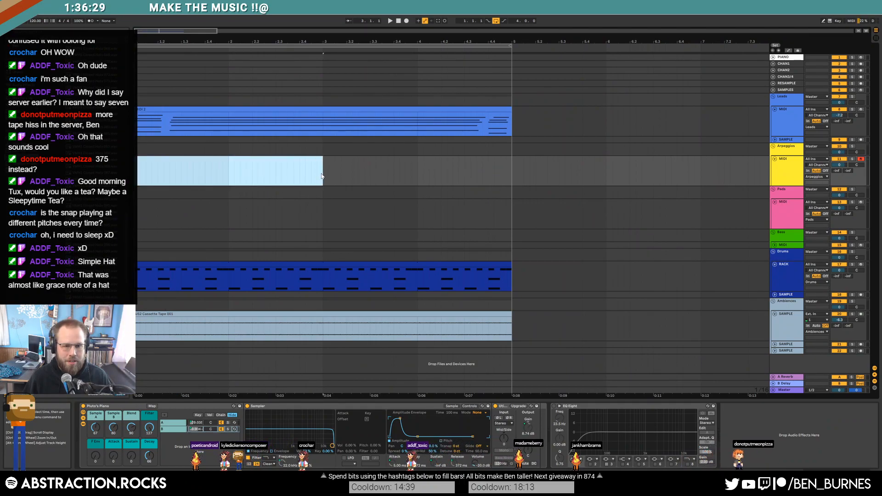
pyautogui.hotkey('ctrl', 'shift', 'm')
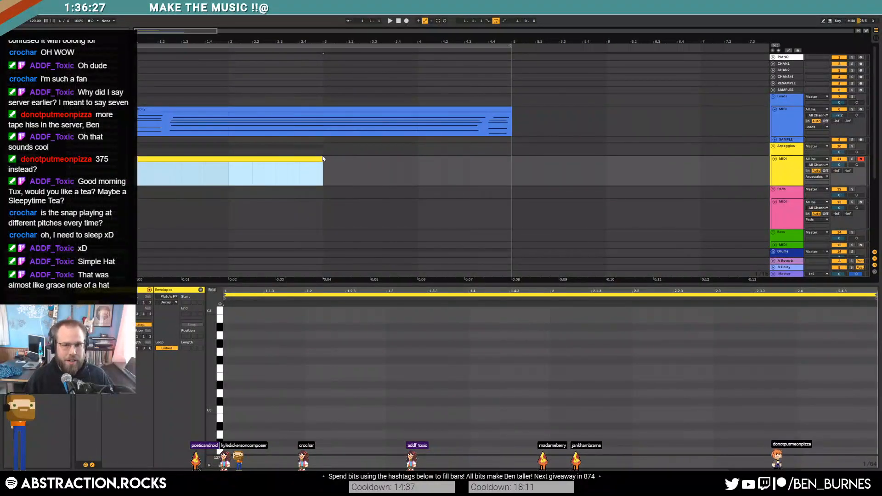
pyautogui.moveTo(321, 159); pyautogui.dragTo(518, 166)
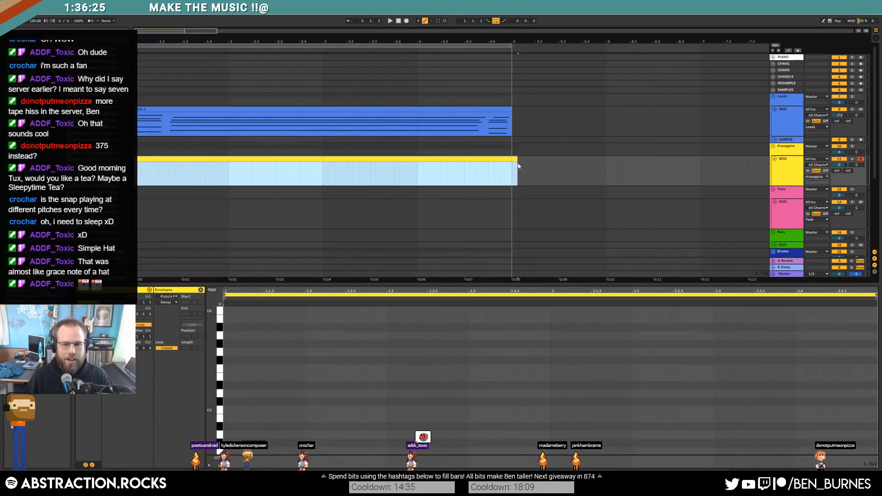
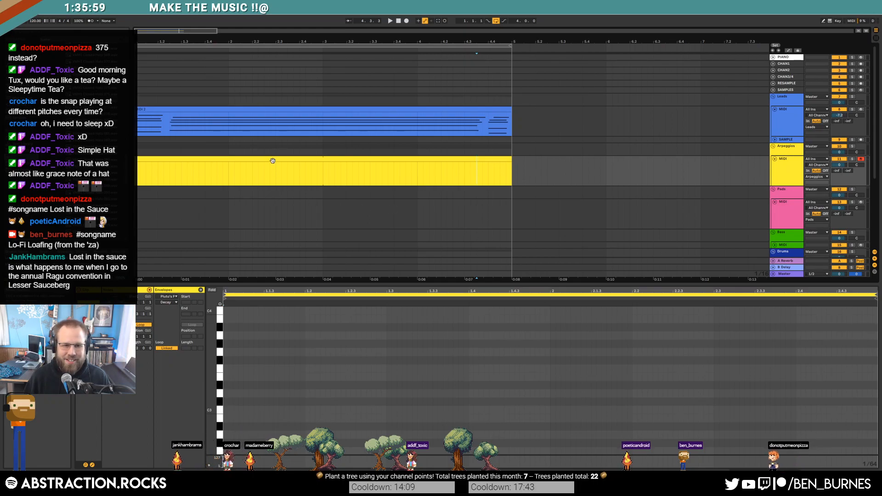
# Step: Insert ValhallaDelay before the EQ Eight in the Arpeggios piano's device chain
pyautogui.click(690, 166)
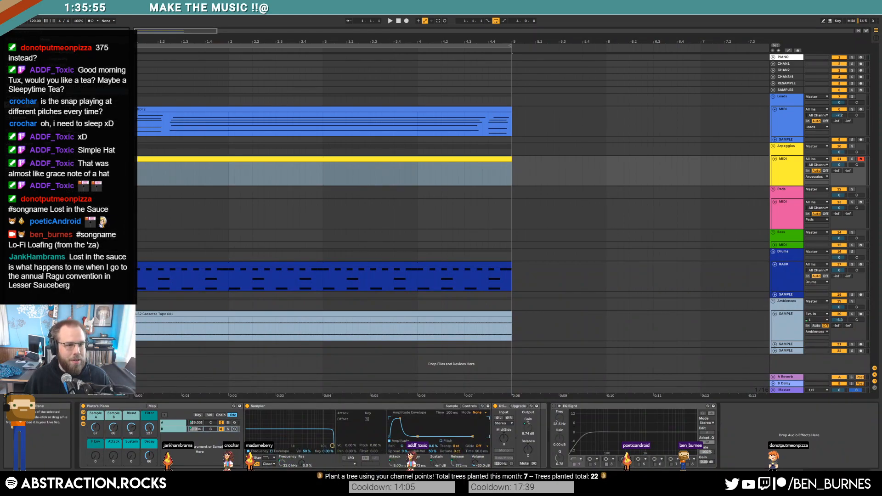
pyautogui.moveTo(471, 332); pyautogui.dragTo(548, 434)
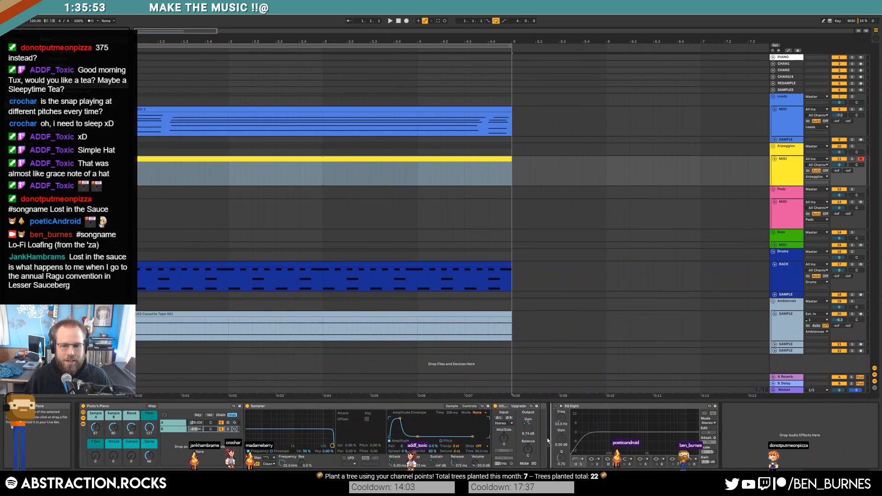
pyautogui.moveTo(506, 186); pyautogui.dragTo(504, 235)
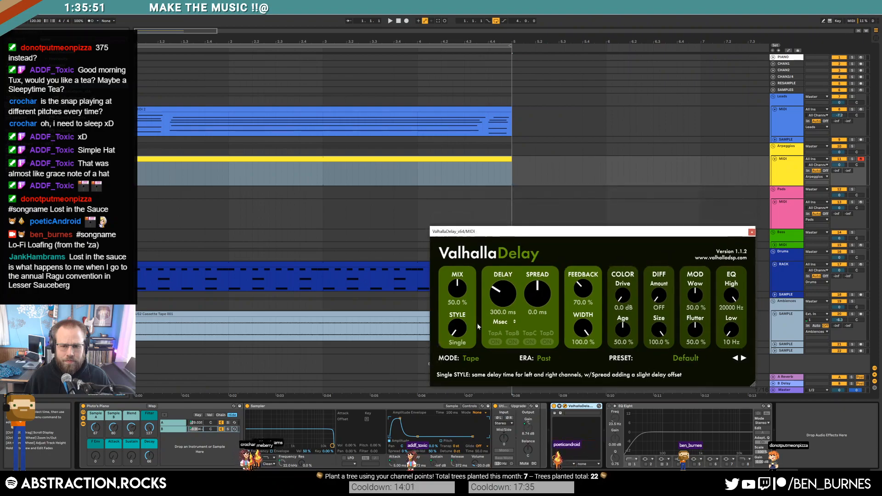
# Step: Load the otherworldly preset REV PITCH-Diaphanous Clouds in ValhallaDelay and set its mix to 48%
pyautogui.click(673, 360)
pyautogui.moveTo(666, 441)
pyautogui.moveTo(675, 420)
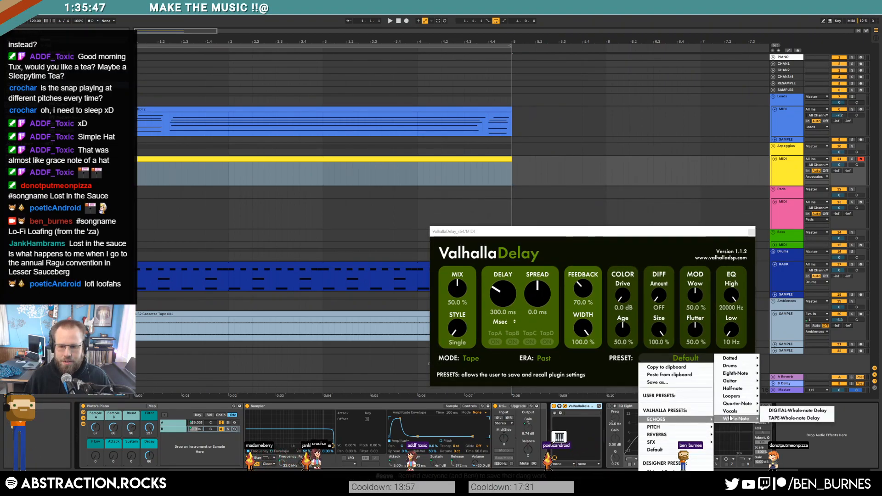
pyautogui.moveTo(743, 384)
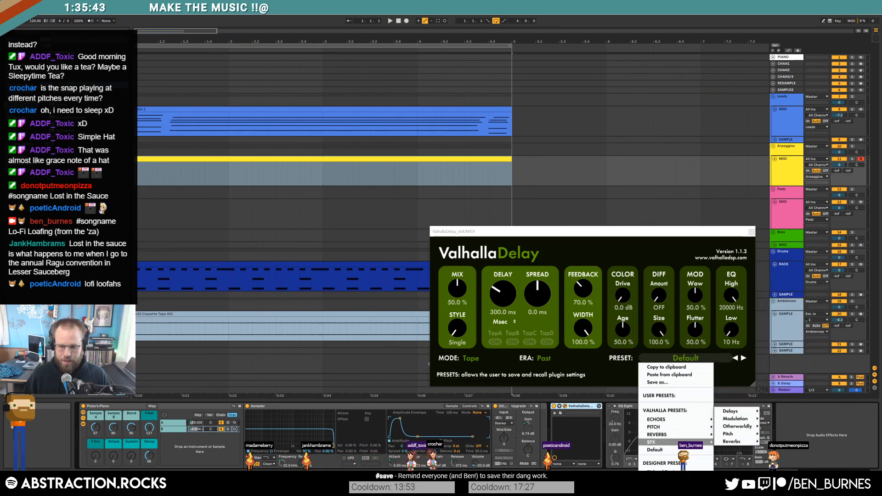
pyautogui.moveTo(737, 427)
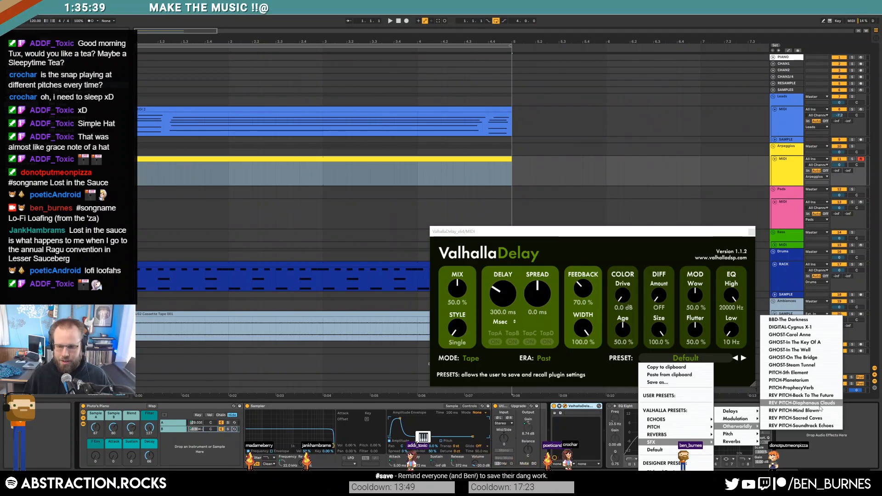
pyautogui.click(820, 407)
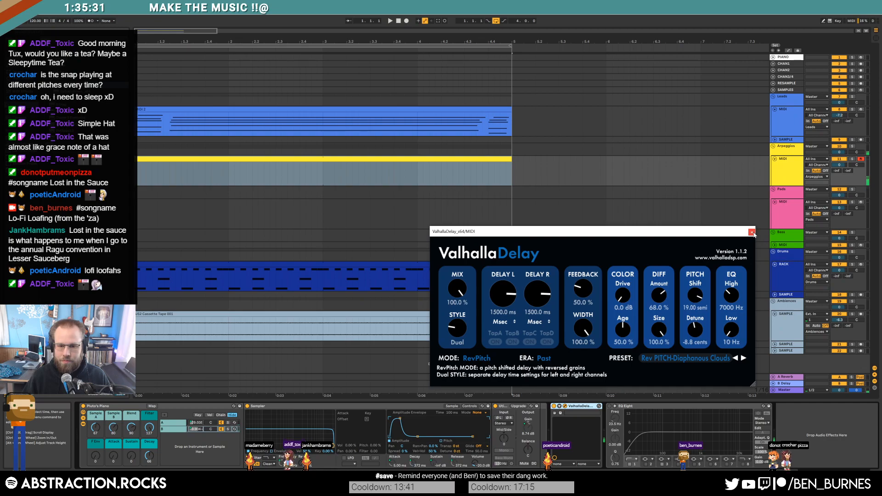
pyautogui.moveTo(457, 289); pyautogui.dragTo(475, 319)
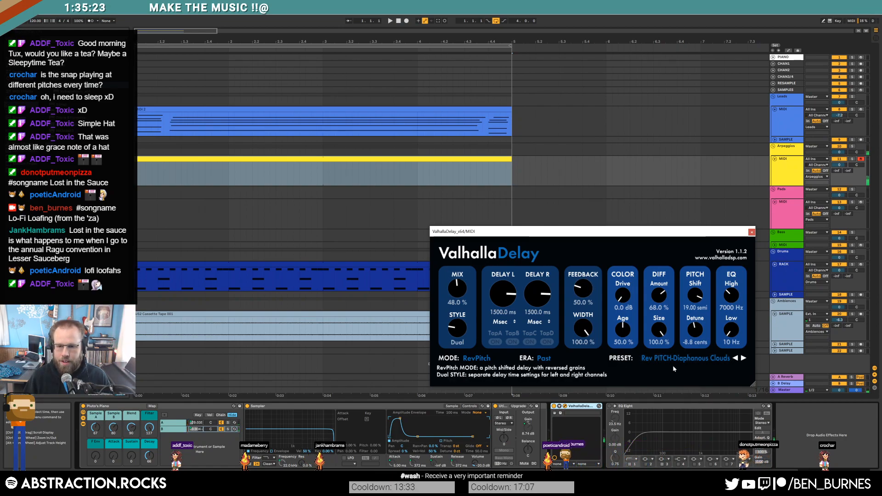
# Step: Load the otherworldly preset BBD-The Darkness in ValhallaDelay and set its mix to about 50%
pyautogui.click(689, 357)
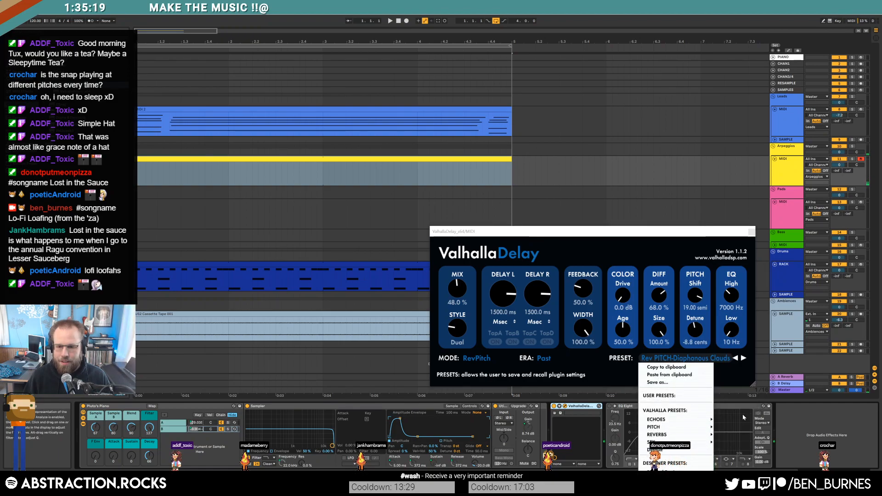
pyautogui.moveTo(696, 448)
pyautogui.moveTo(735, 442)
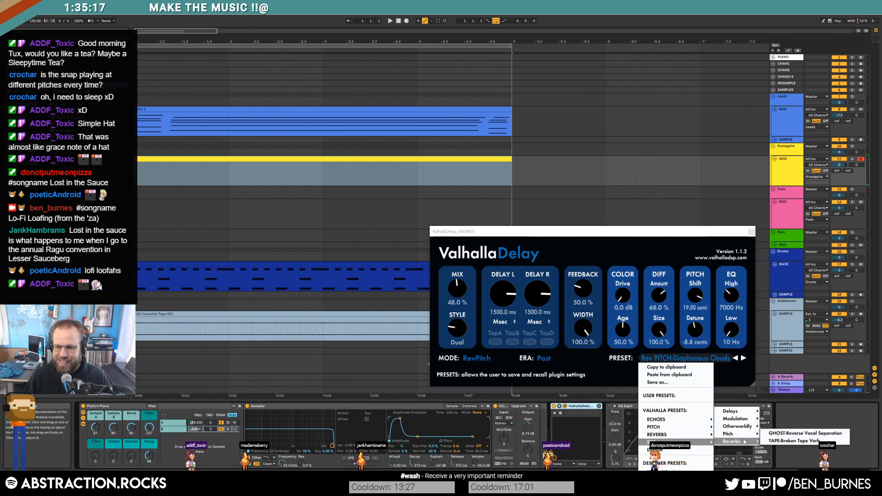
pyautogui.moveTo(747, 426)
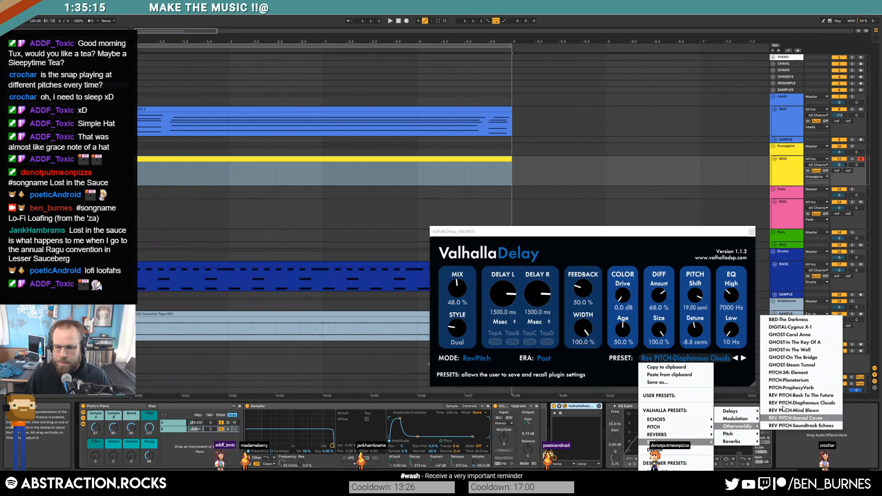
pyautogui.click(798, 320)
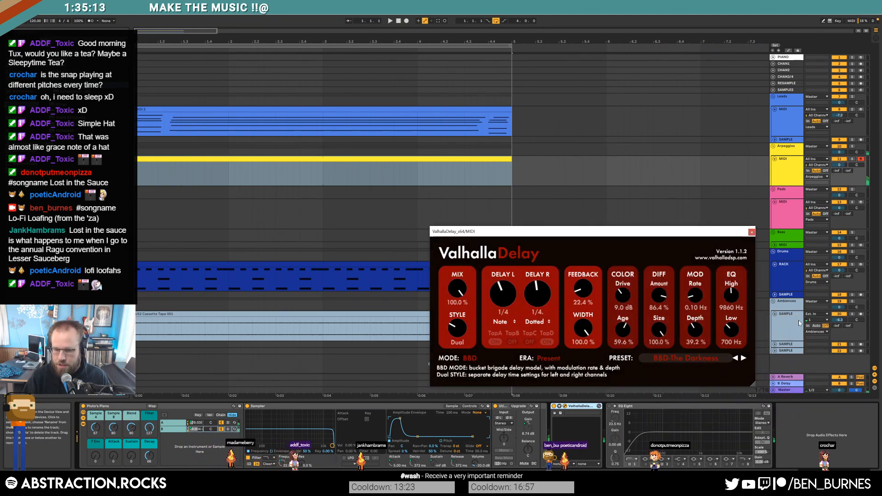
pyautogui.moveTo(457, 289); pyautogui.dragTo(472, 334)
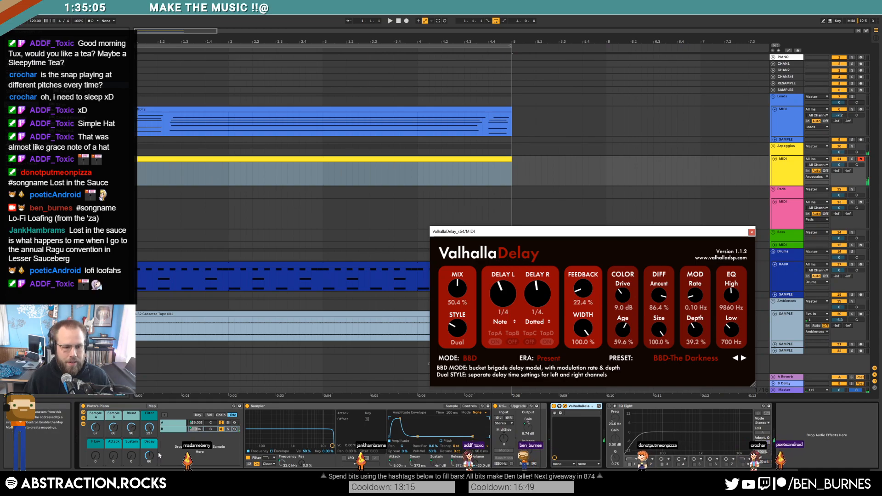
# Step: Raise the piano rack's Decay macro to about 72, set ValhallaDelay's mix to 28%, and close the plug-in window
pyautogui.moveTo(153, 457); pyautogui.dragTo(152, 456)
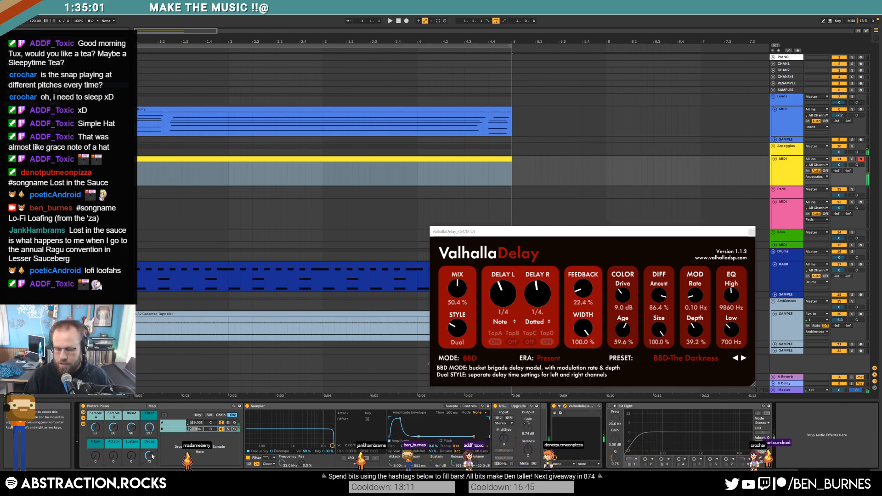
pyautogui.moveTo(458, 288); pyautogui.dragTo(457, 306)
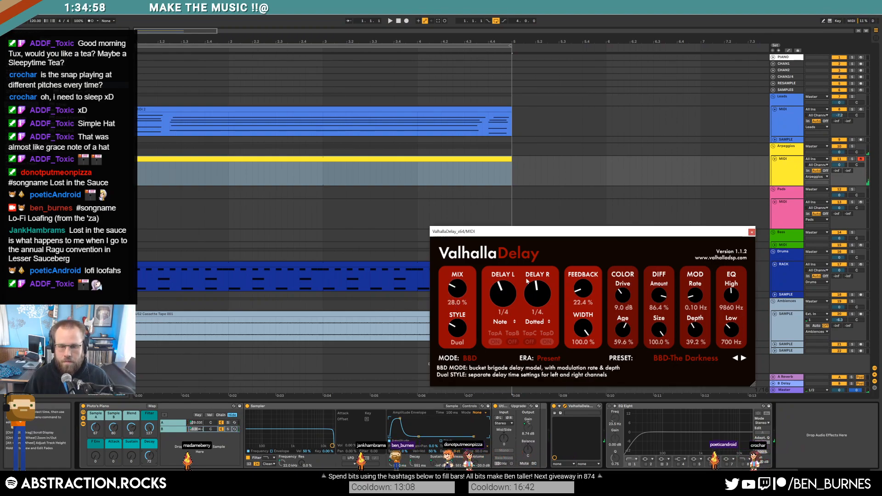
pyautogui.click(751, 233)
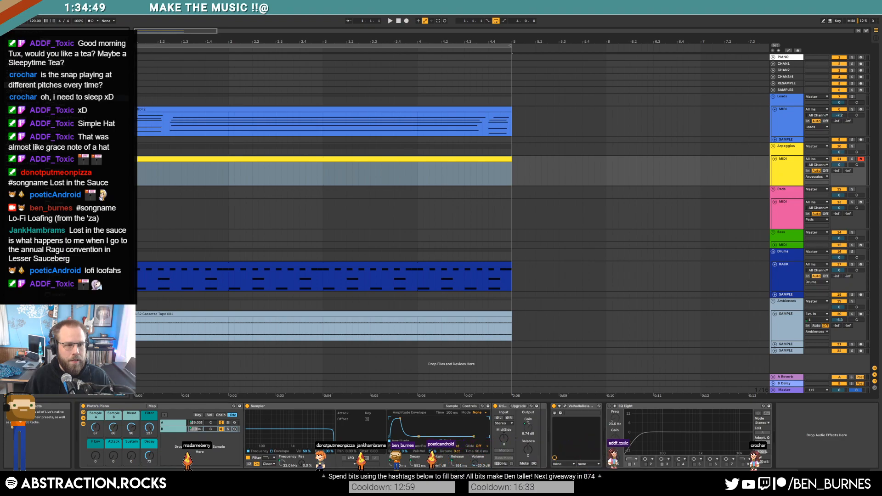
# Step: Insert a Delay device ahead of ValhallaDelay in the piano's chain and adjust its feedback and filter
pyautogui.moveTo(101, 111); pyautogui.dragTo(557, 439)
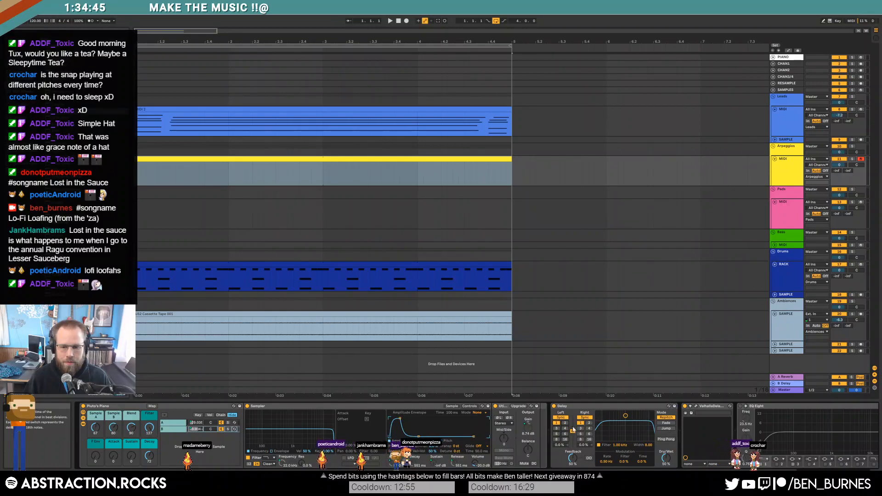
# Step: Record a sustained four-note piano chord in bar 2 of the Arpeggios MIDI track, then stop playback
pyautogui.click(197, 159)
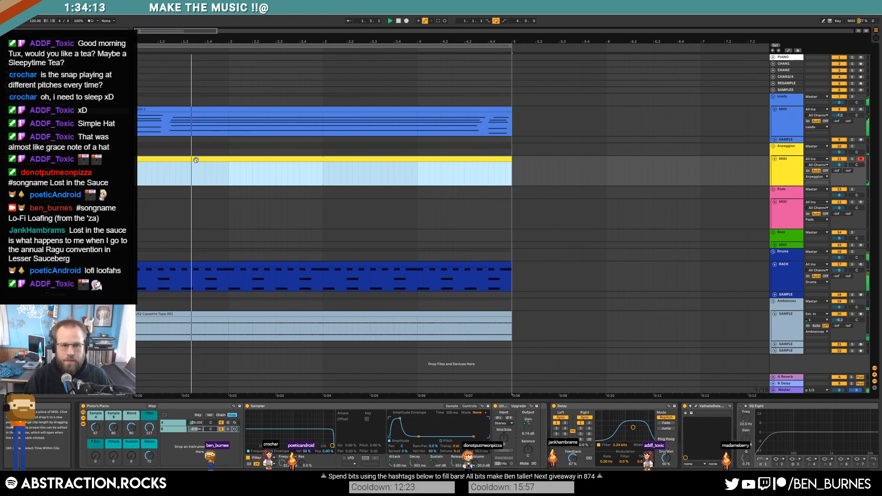
pyautogui.press('space')
pyautogui.click(181, 176)
pyautogui.press('F9')
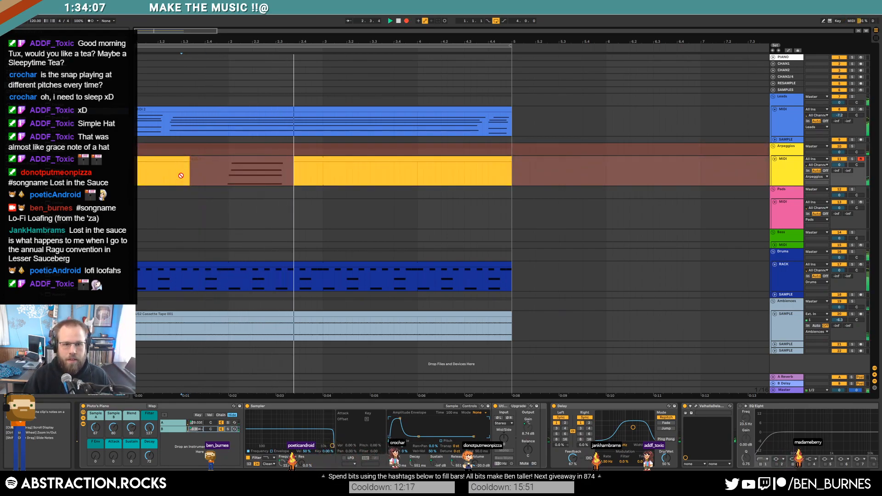
pyautogui.press('space')
# Step: Consolidate bars 1 and 2 of the Arpeggios track, turn on clip looping, and extend the clip to bar 5
pyautogui.moveTo(323, 175); pyautogui.dragTo(134, 173)
pyautogui.hotkey('ctrl', 'j')
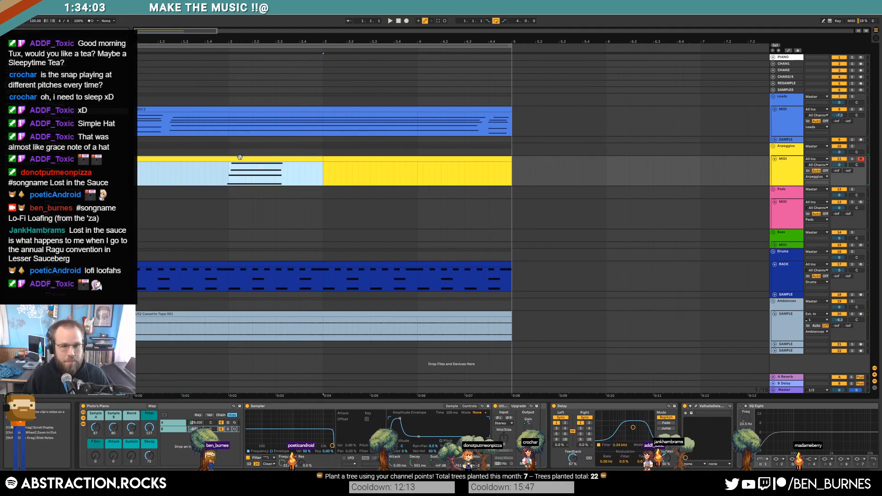
pyautogui.doubleClick(239, 157)
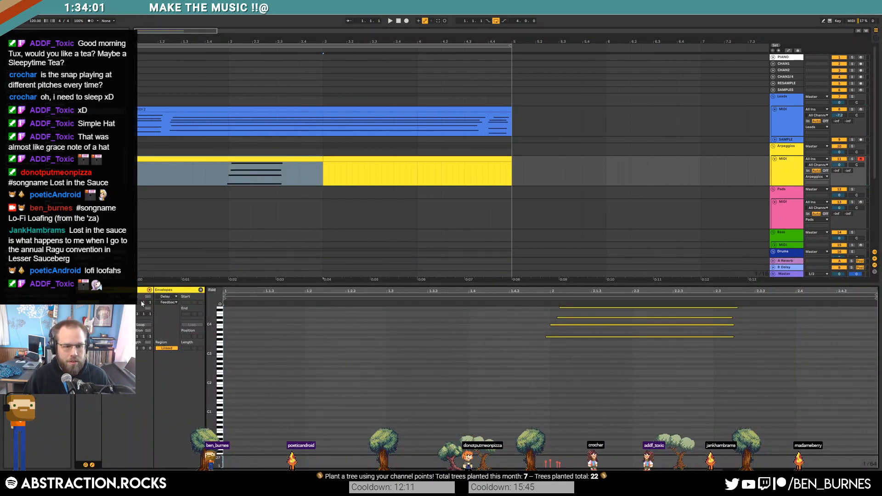
pyautogui.click(141, 325)
pyautogui.moveTo(320, 159); pyautogui.dragTo(509, 172)
# Step: Play the loop while adjusting the Arpeggios track's volume, and select all closed hat notes in the drum clip
pyautogui.press('space')
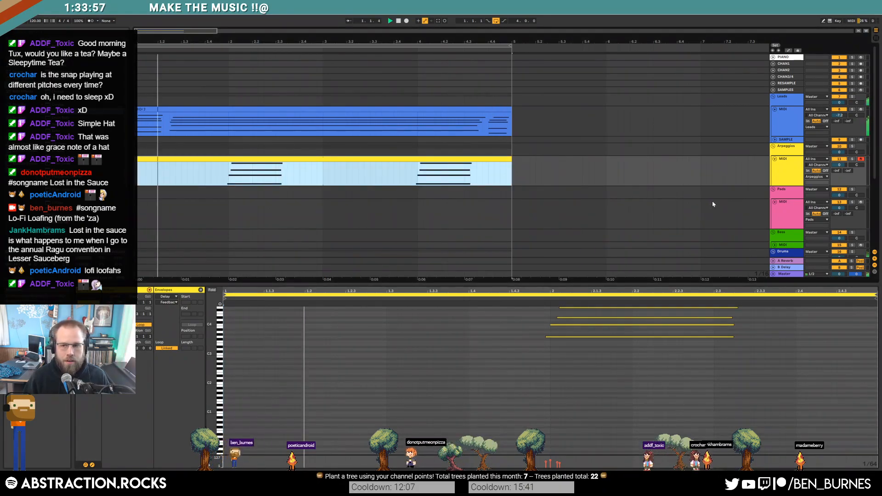
pyautogui.click(683, 201)
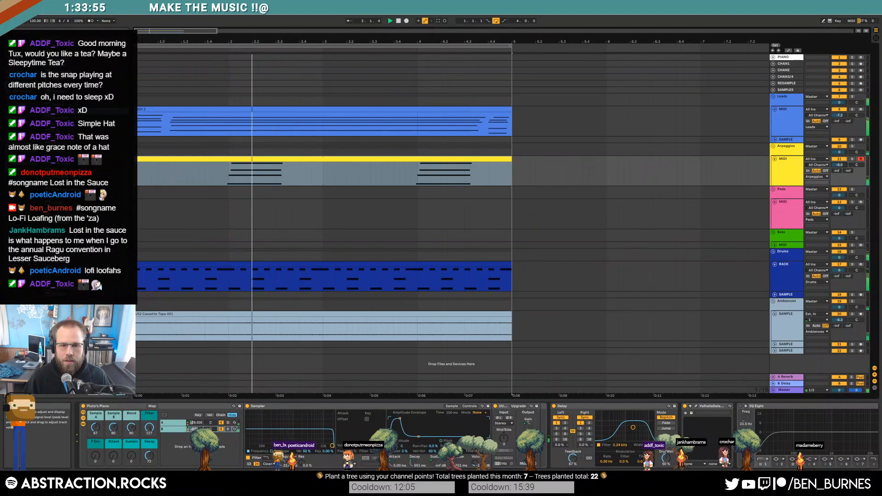
pyautogui.doubleClick(449, 263)
pyautogui.click(254, 310)
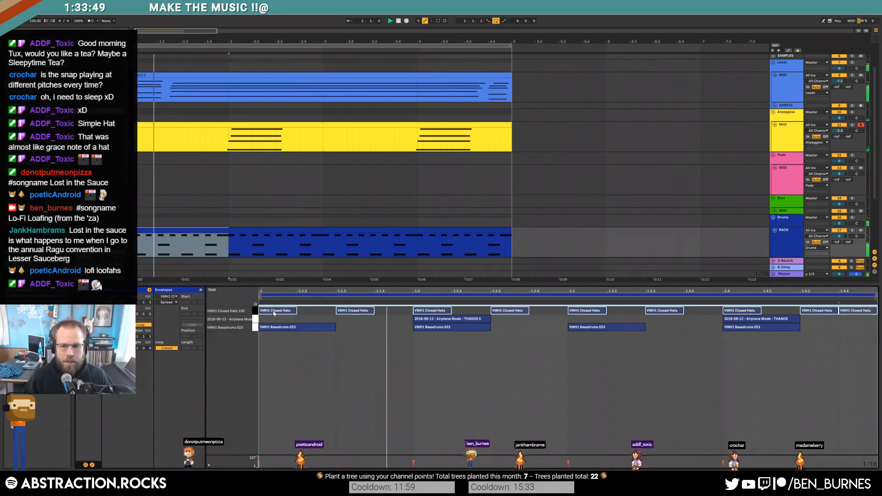
pyautogui.hotkey('shift', 'Tab')
pyautogui.click(376, 264)
pyautogui.press('space')
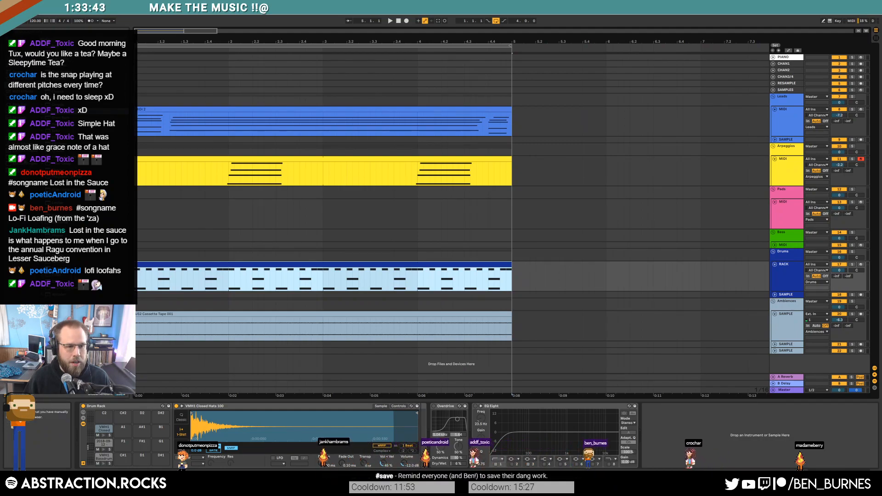
# Step: Add tom samples to the empty Drum Rack pads and arrange them as Tom 1 High, Tom 3 and Tom 1 Low
pyautogui.click(21, 156)
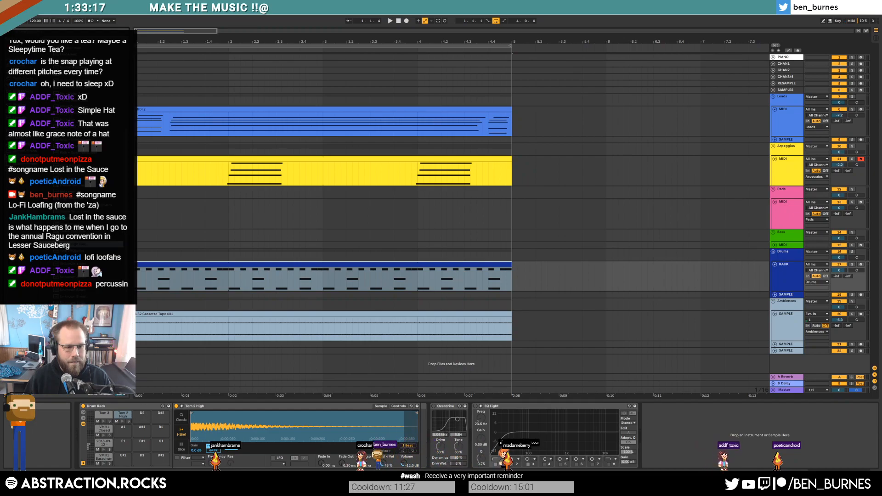
pyautogui.moveTo(83, 238); pyautogui.dragTo(141, 417)
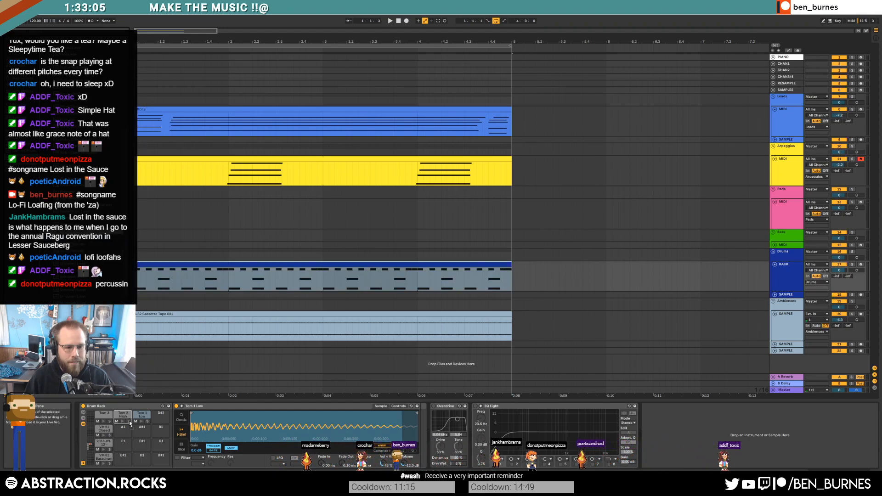
pyautogui.click(104, 421)
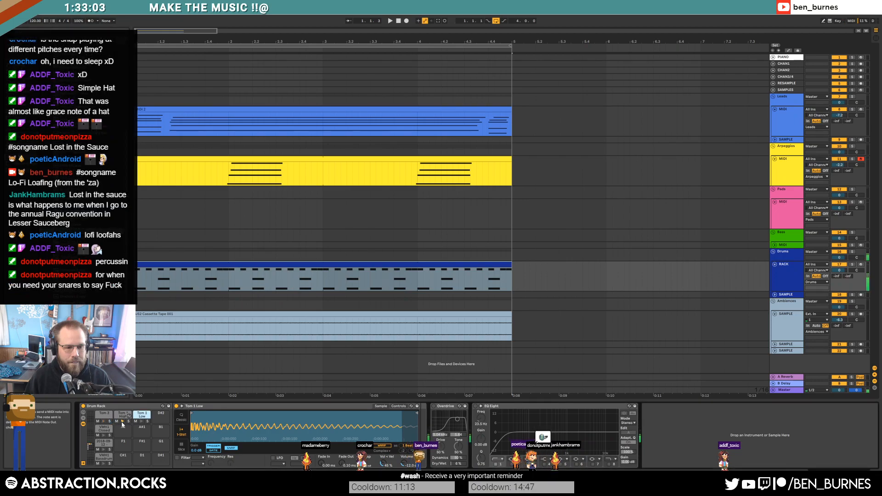
pyautogui.moveTo(104, 415)
pyautogui.mouseDown()
pyautogui.moveTo(161, 415)
pyautogui.moveTo(105, 415)
pyautogui.mouseUp()
pyautogui.moveTo(159, 416); pyautogui.dragTo(123, 418)
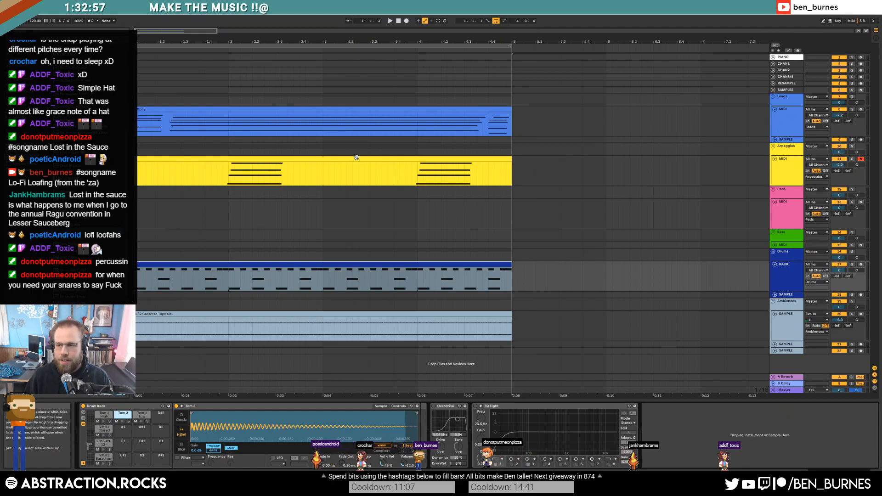
# Step: Consolidate the first two bars of the drum pattern, turn on clip looping, and extend the clip to bar 5
pyautogui.click(341, 266)
pyautogui.doubleClick(341, 266)
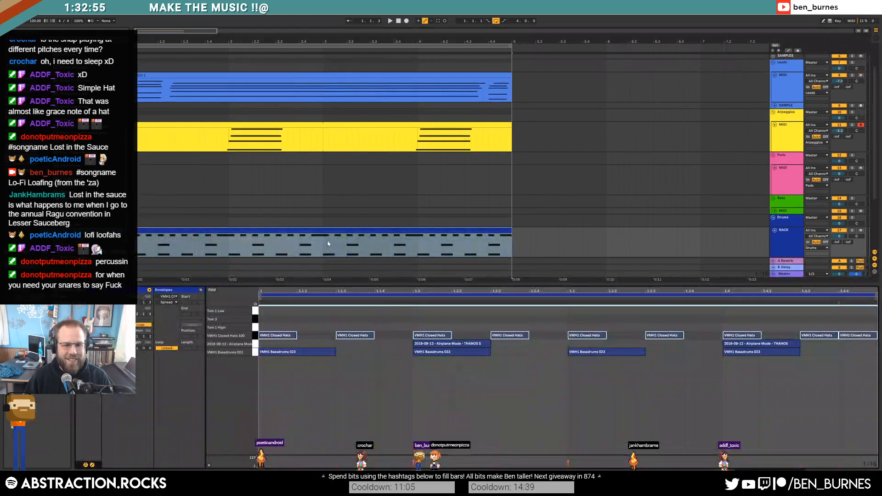
pyautogui.moveTo(323, 241); pyautogui.dragTo(138, 248)
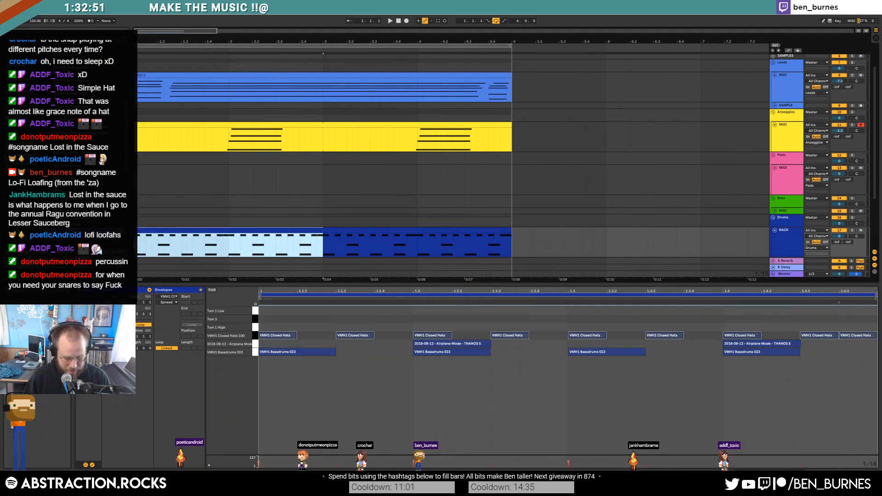
pyautogui.hotkey('ctrl', 'j')
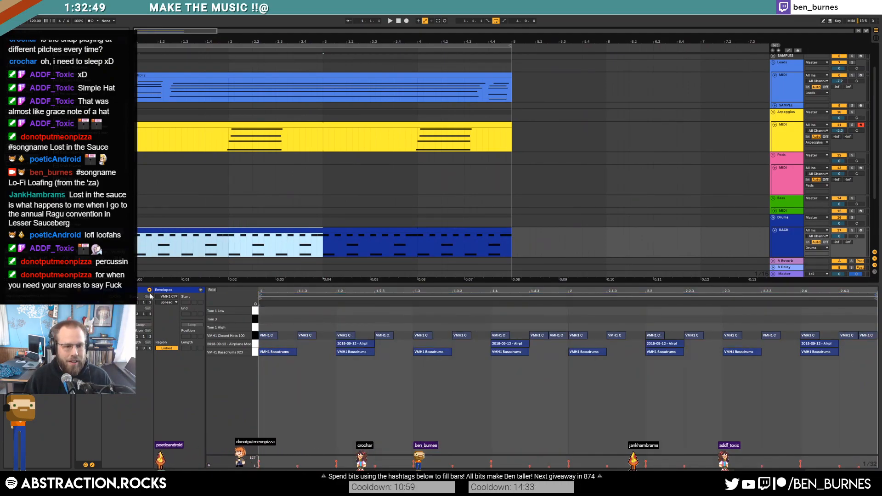
pyautogui.click(143, 326)
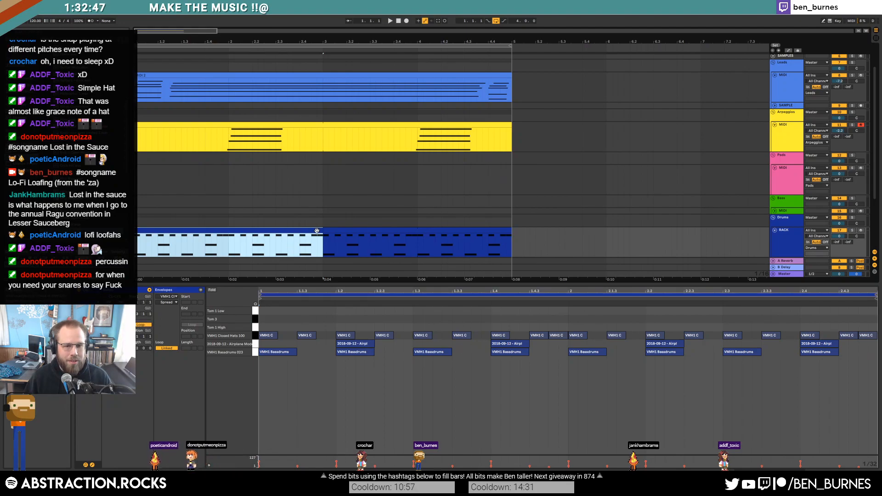
pyautogui.moveTo(319, 232); pyautogui.dragTo(513, 238)
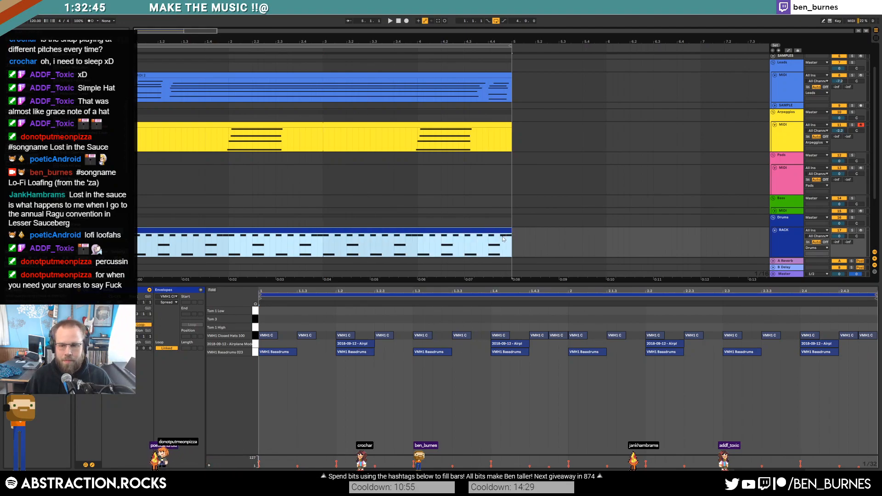
# Step: Add a tom fill over beats 3 and 4 of the drum clip's second bar: Tom 1 High, two Tom 3 hits, and Tom 1 Low
pyautogui.doubleClick(729, 327)
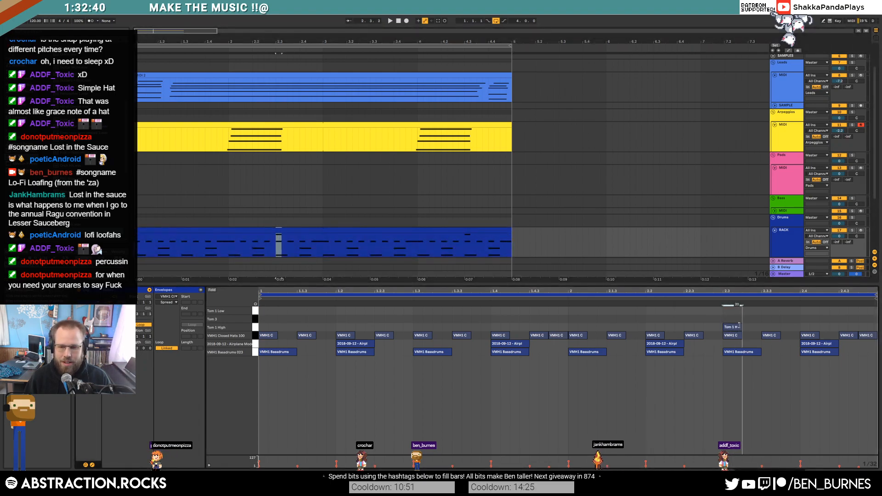
pyautogui.doubleClick(763, 318)
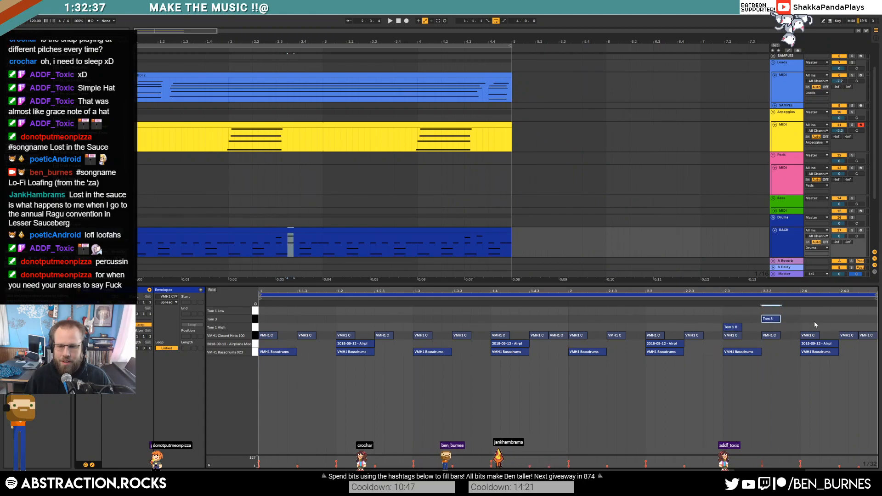
pyautogui.moveTo(848, 310); pyautogui.dragTo(857, 310)
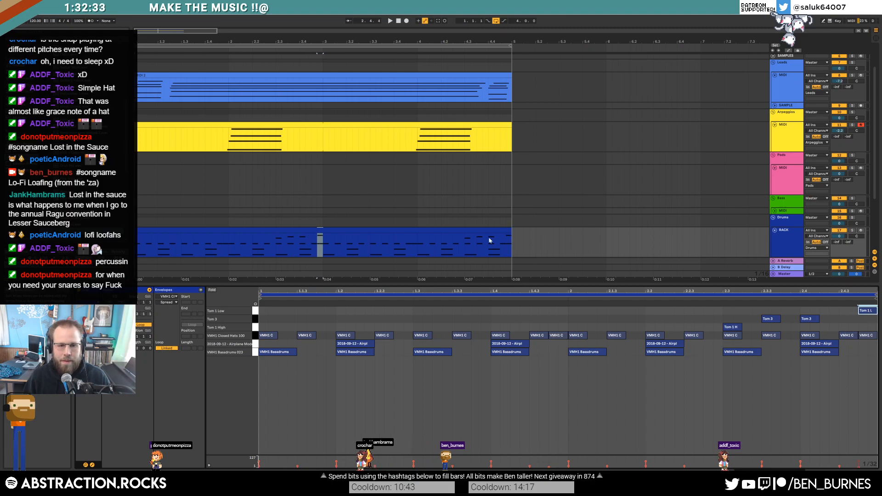
# Step: Play the fill from bar 2, moving Tom 1 High to the sixteenth before beat 3 and the second Tom 3 one sixteenth later
pyautogui.click(228, 249)
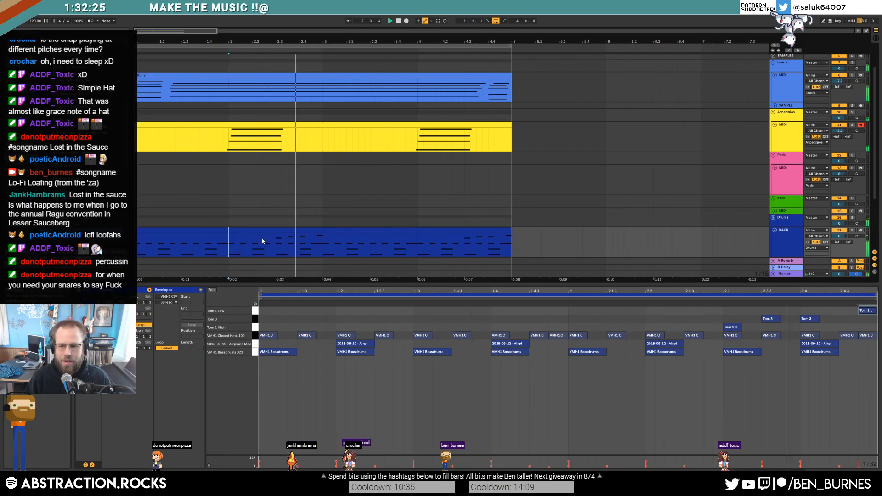
pyautogui.moveTo(813, 319); pyautogui.dragTo(832, 320)
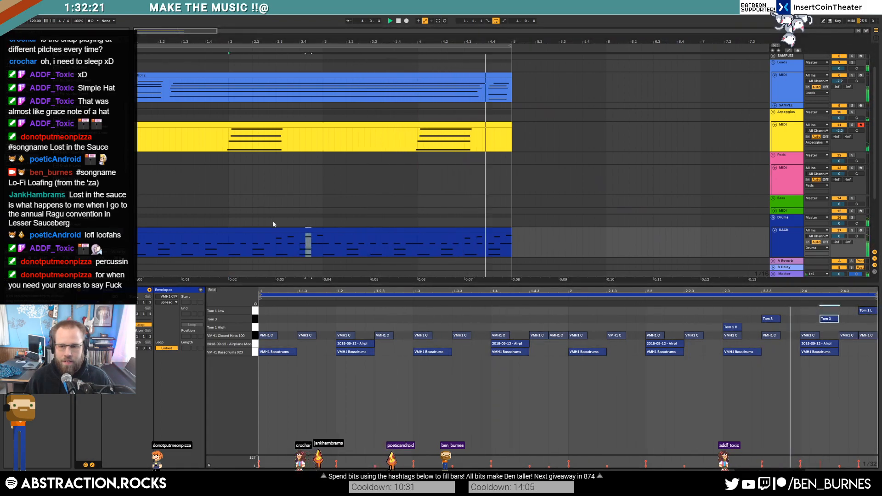
pyautogui.moveTo(738, 327); pyautogui.dragTo(787, 321)
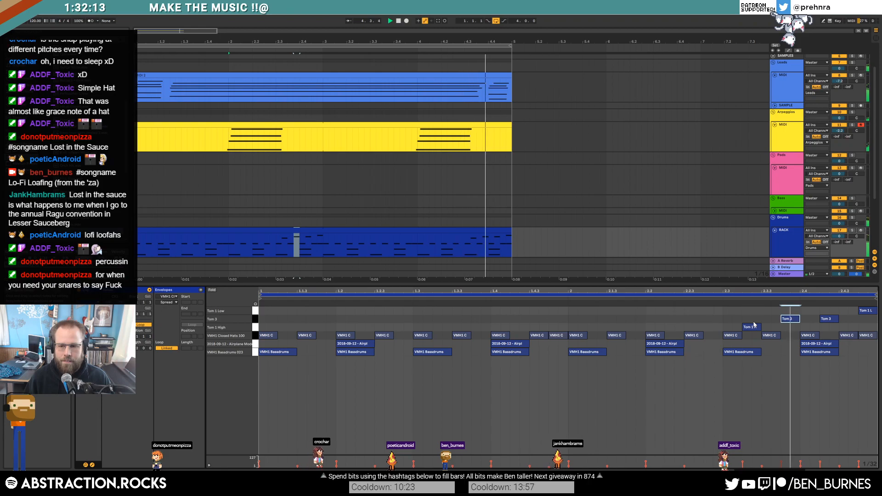
pyautogui.moveTo(791, 320); pyautogui.dragTo(772, 320)
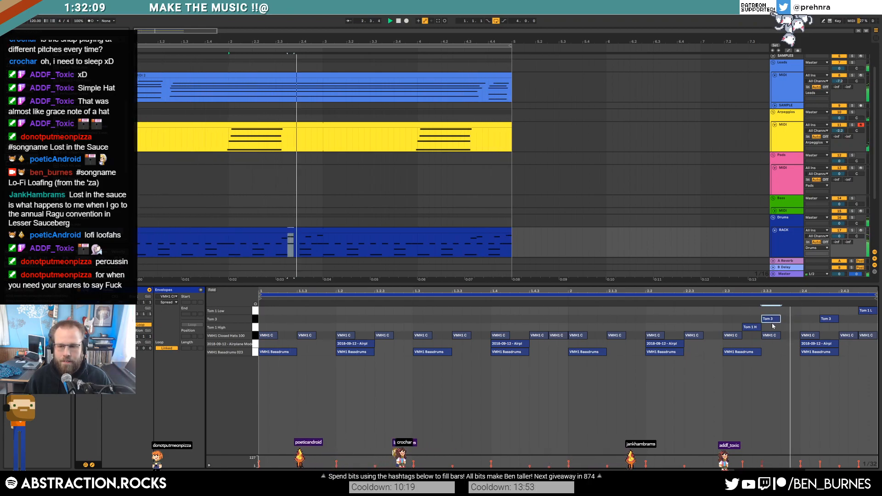
pyautogui.moveTo(752, 328); pyautogui.dragTo(714, 329)
pyautogui.press('space')
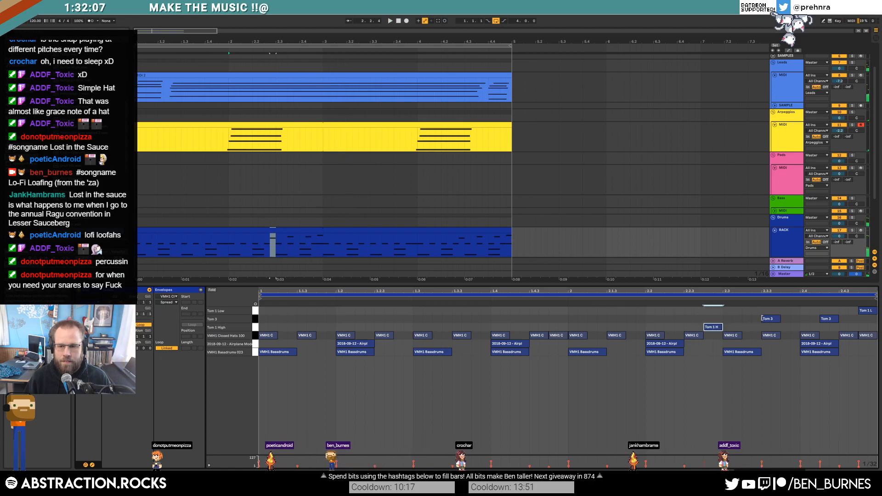
pyautogui.press('space')
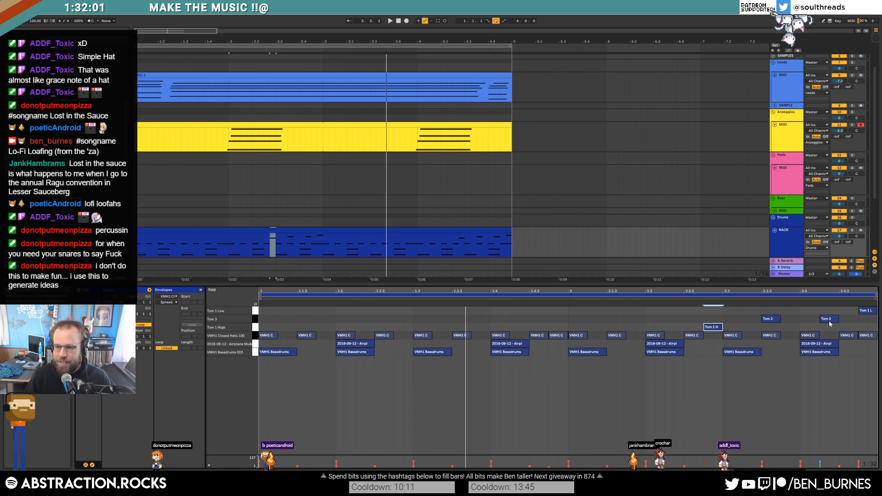
# Step: Consolidate the drum pattern into one four-bar clip and delete the tom notes of its first fill
pyautogui.hotkey('shift', 'Tab')
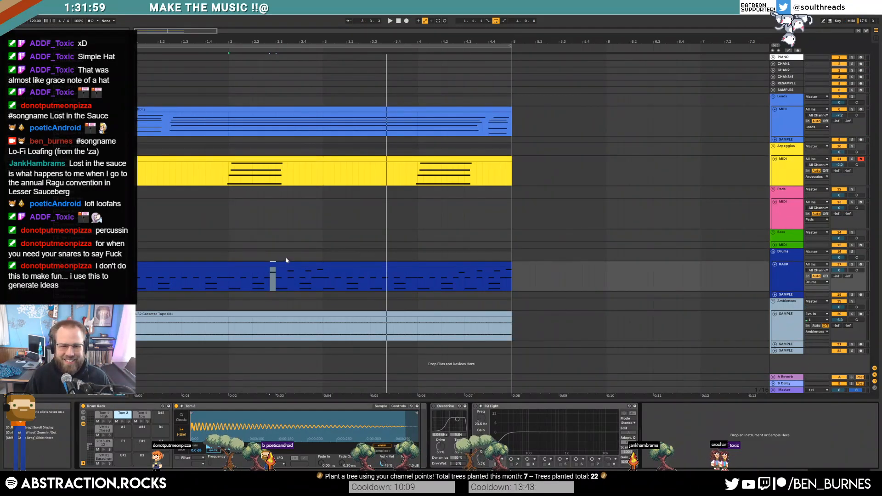
pyautogui.doubleClick(302, 264)
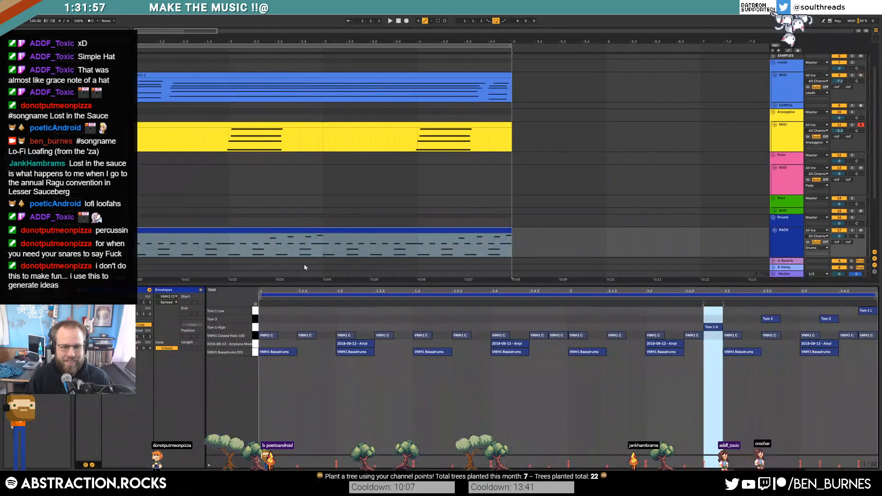
pyautogui.click(296, 232)
pyautogui.moveTo(467, 308); pyautogui.dragTo(611, 335)
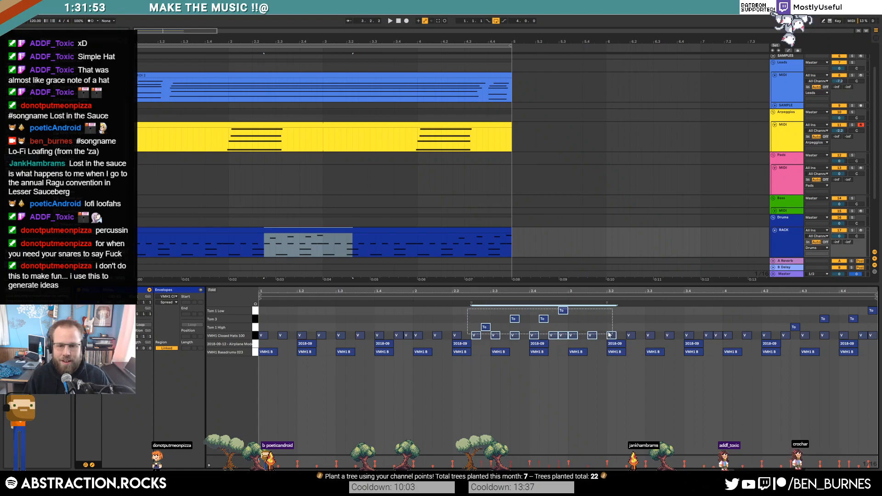
pyautogui.press('Delete')
pyautogui.click(607, 323)
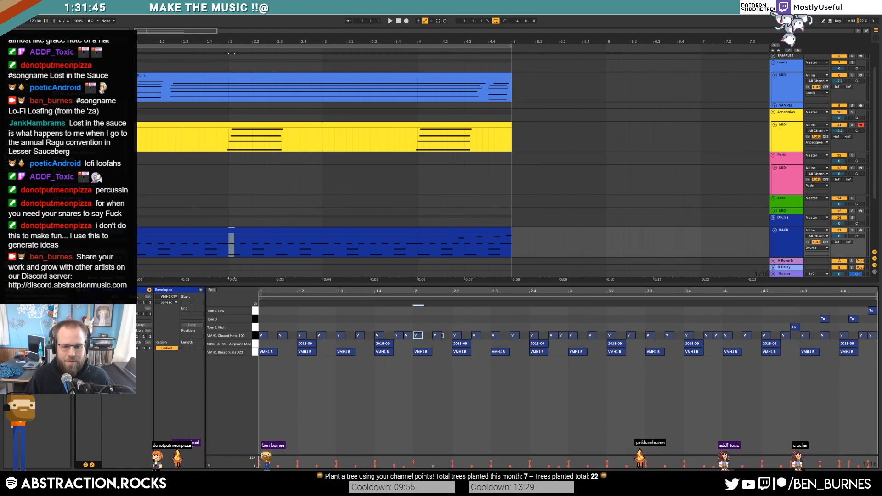
pyautogui.click(494, 335)
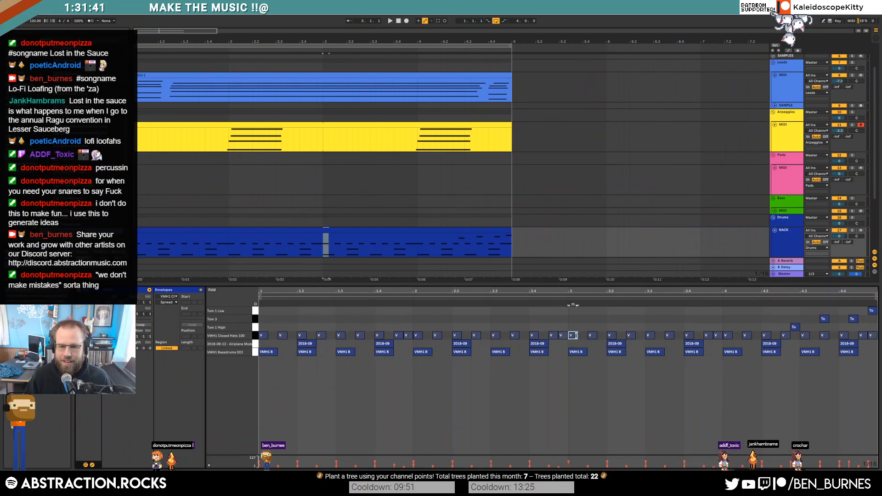
pyautogui.click(650, 335)
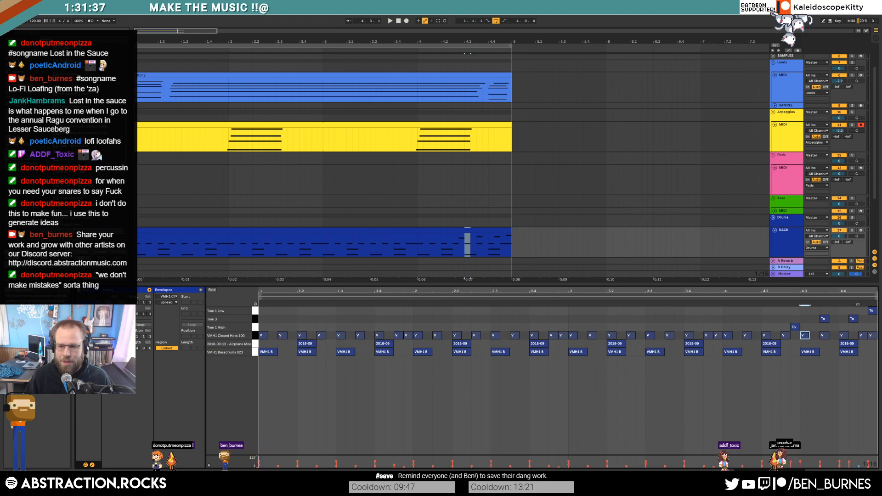
# Step: Play the four-bar drum clip and add an extra snap hit on the last sixteenth of bar 2
pyautogui.click(392, 231)
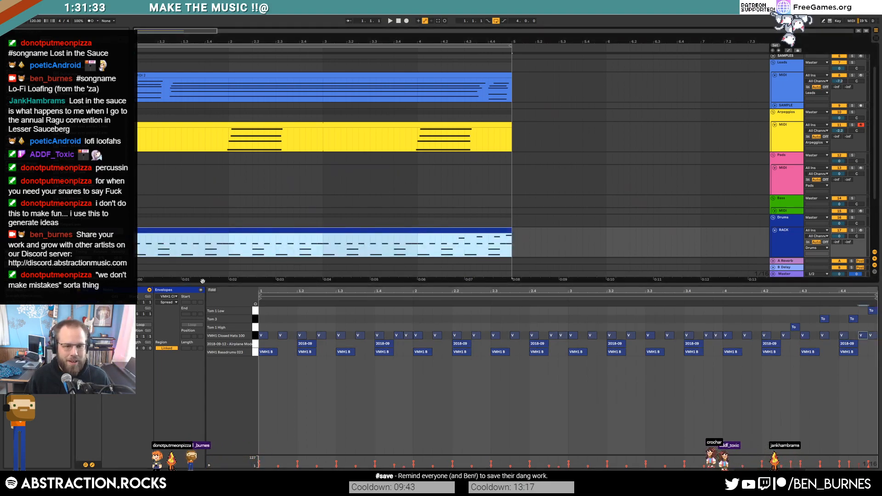
pyautogui.press('space')
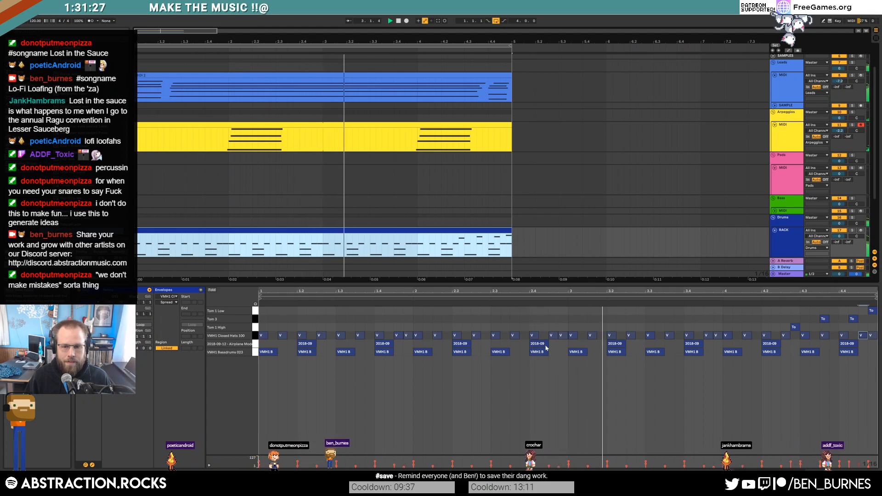
pyautogui.click(561, 343)
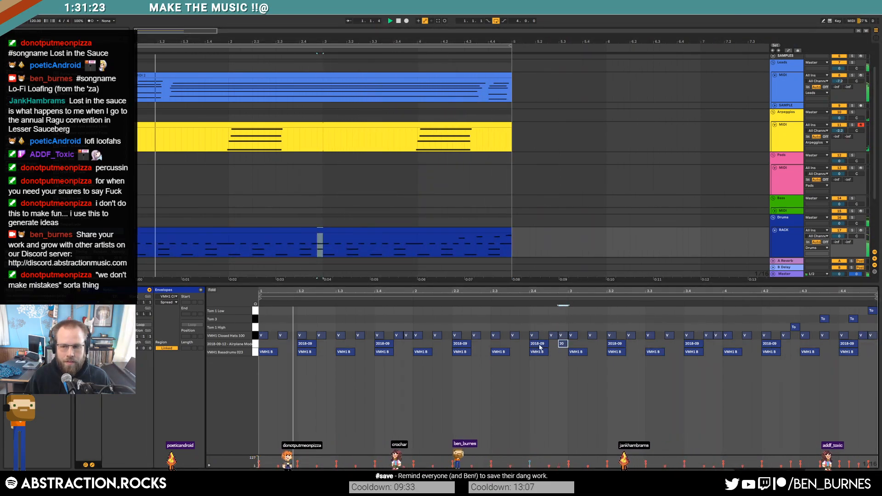
# Step: Delete the Tom 1 Low hit ending the drum clip and the extra closed hats on the last sixteenths of bars 1 and 3
pyautogui.doubleClick(873, 312)
pyautogui.click(853, 319)
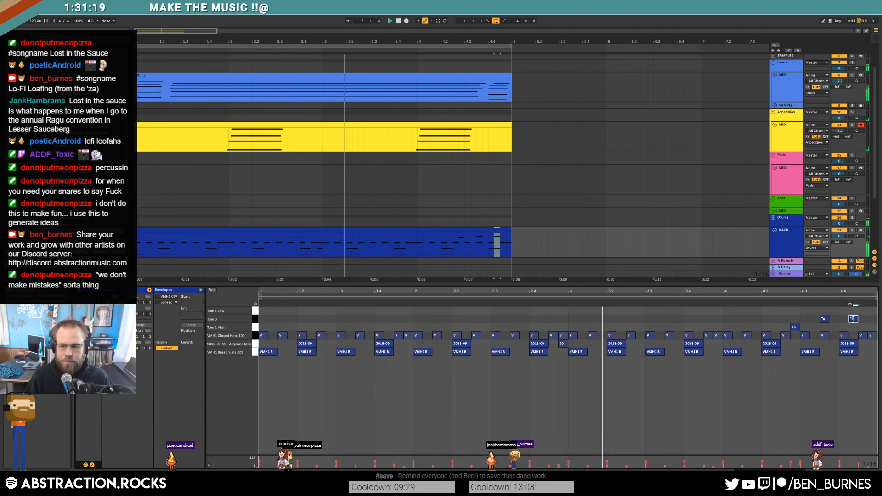
pyautogui.click(823, 318)
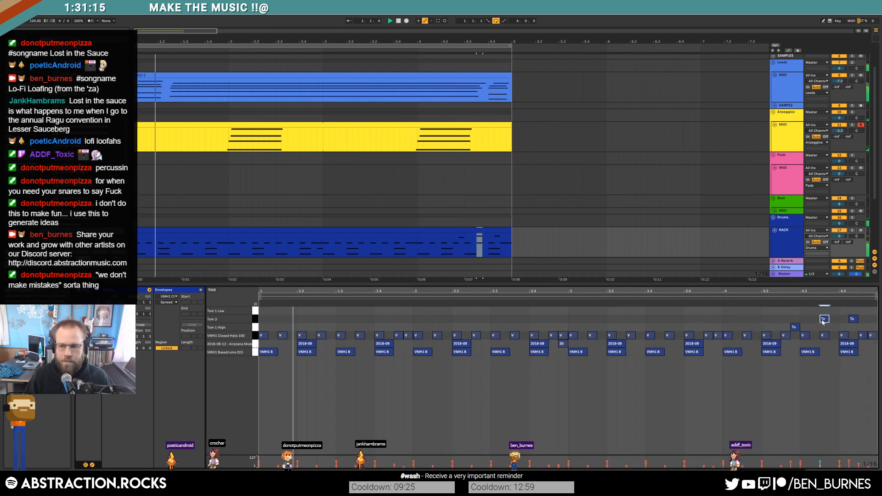
pyautogui.click(408, 335)
pyautogui.click(717, 336)
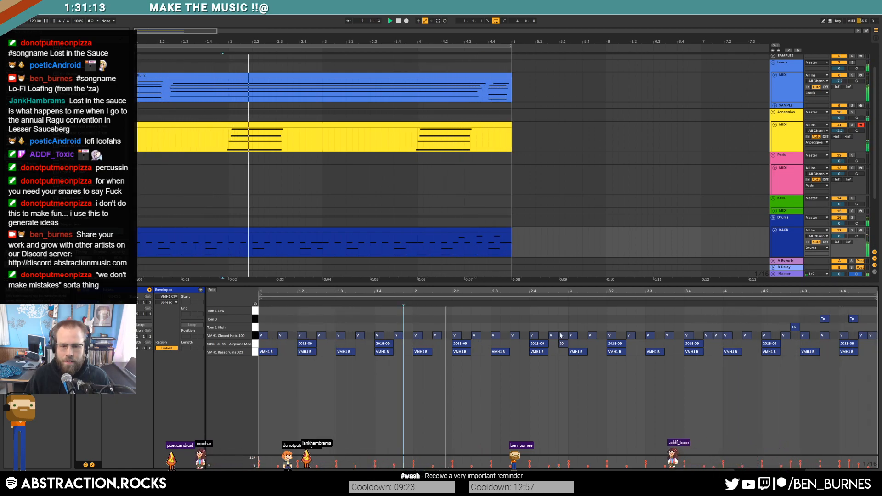
pyautogui.press('Delete')
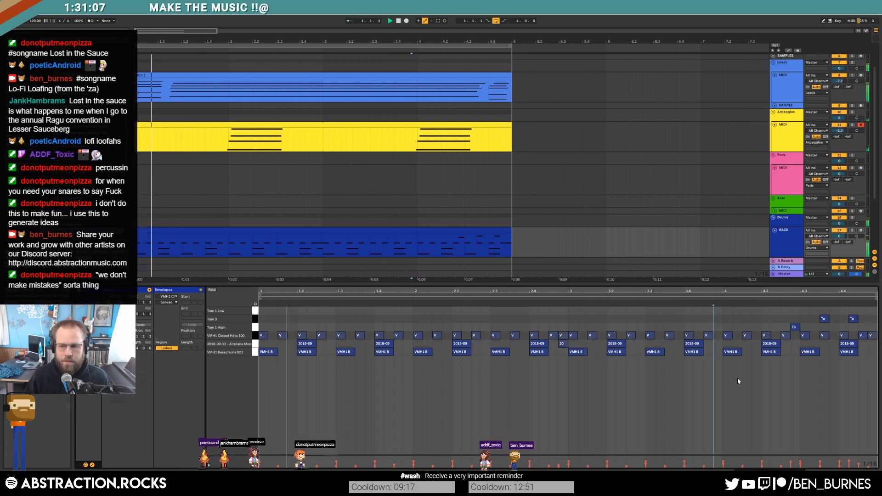
# Step: Inspect the Massive synth on the Leads MIDI track and close its plug-in window
pyautogui.hotkey('shift', 'Tab')
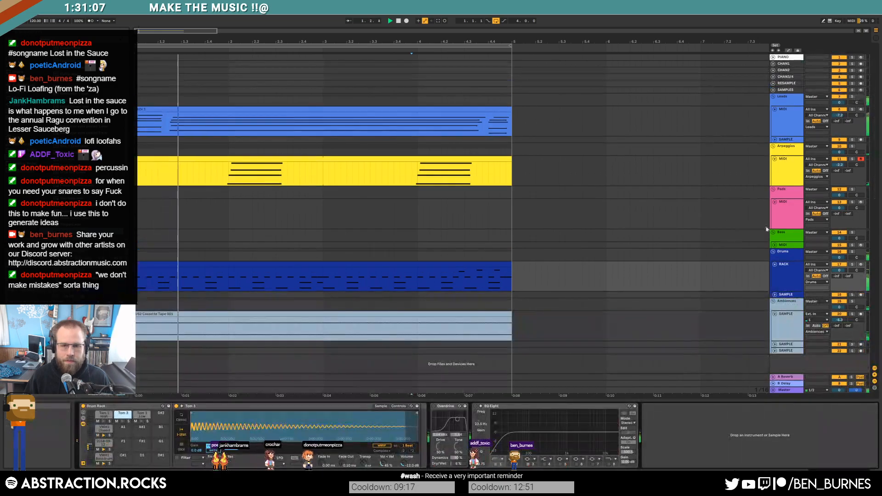
pyautogui.click(786, 119)
pyautogui.click(93, 406)
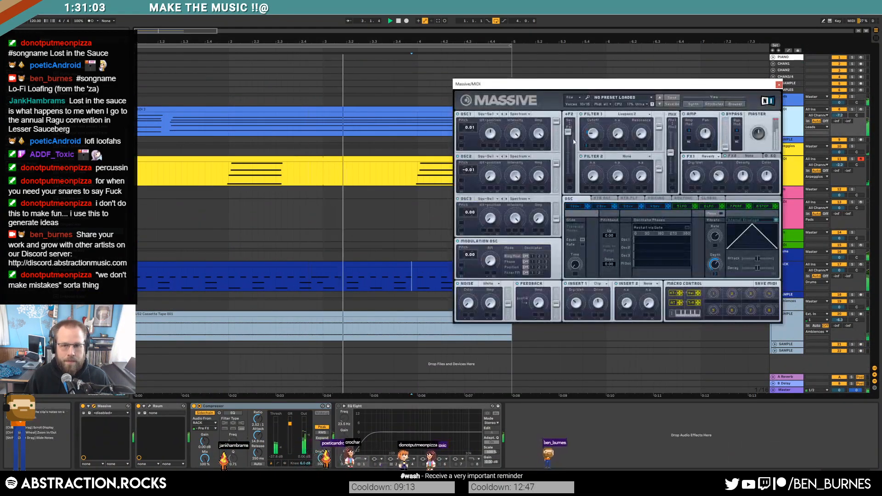
pyautogui.click(778, 85)
# Step: Unfold the Leads SAMPLE track, insert a new MIDI track below the Arpeggios MIDI track, and unfold the new track
pyautogui.click(787, 140)
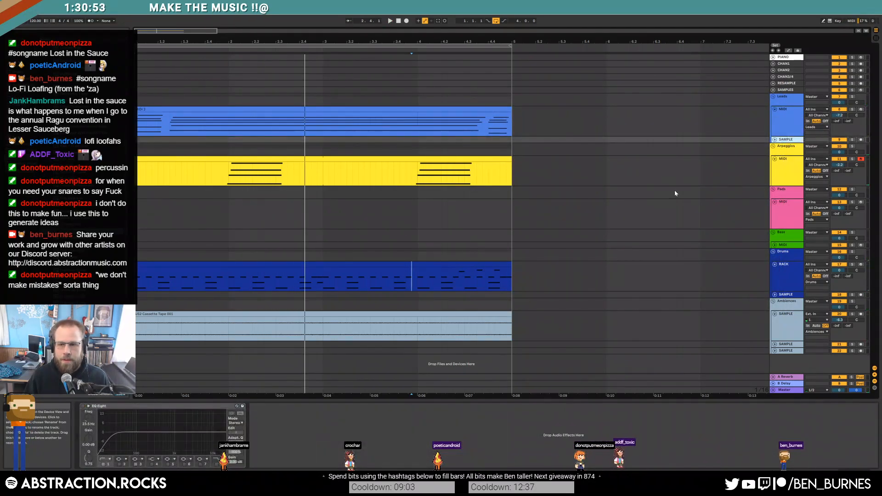
pyautogui.click(779, 214)
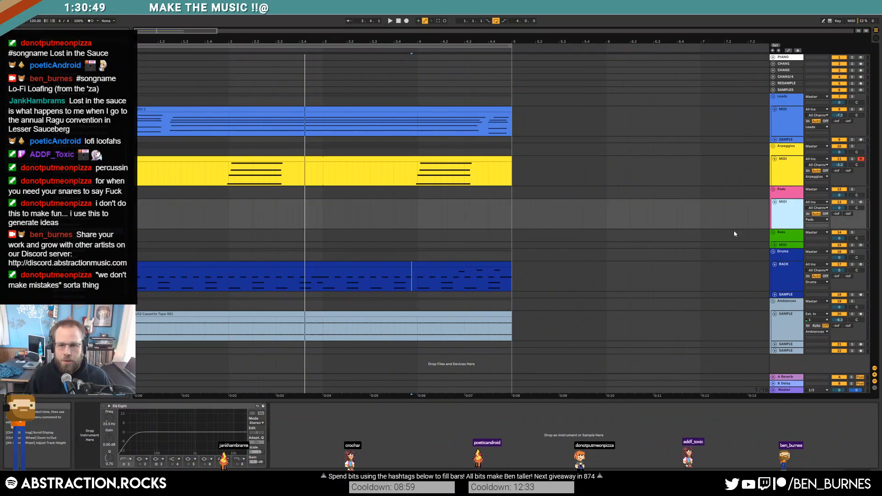
pyautogui.click(775, 140)
pyautogui.click(789, 194)
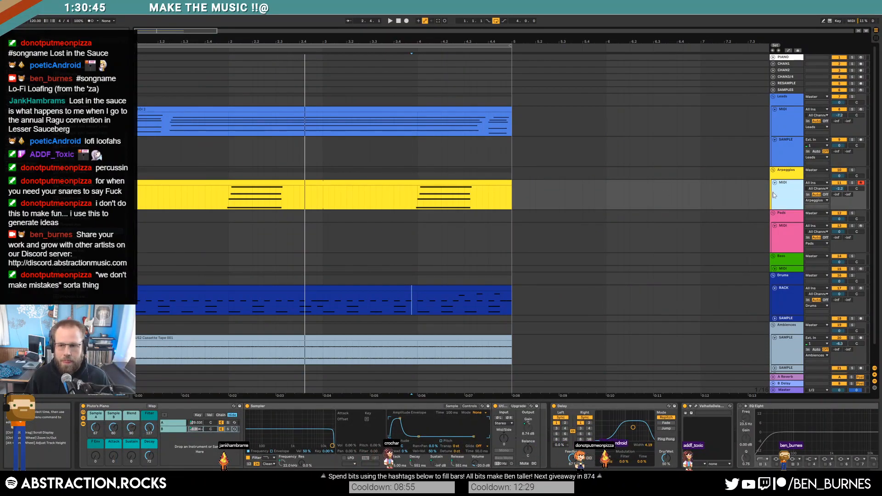
pyautogui.hotkey('ctrl', 'shift', 't')
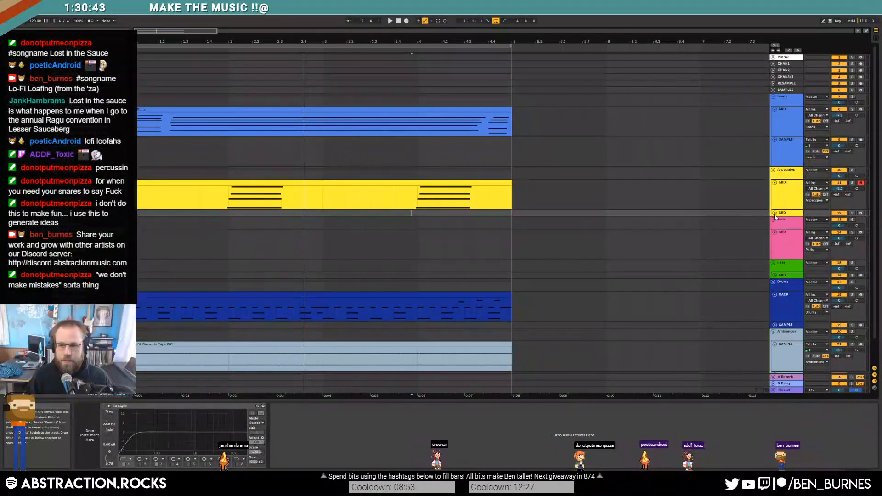
pyautogui.click(775, 214)
# Step: Leave full screen, open the Sample Crate folder on the desktop, sort it by newest creation date, and play Strong Bad Sibbie- Clever Dan.wav
pyautogui.press('F11')
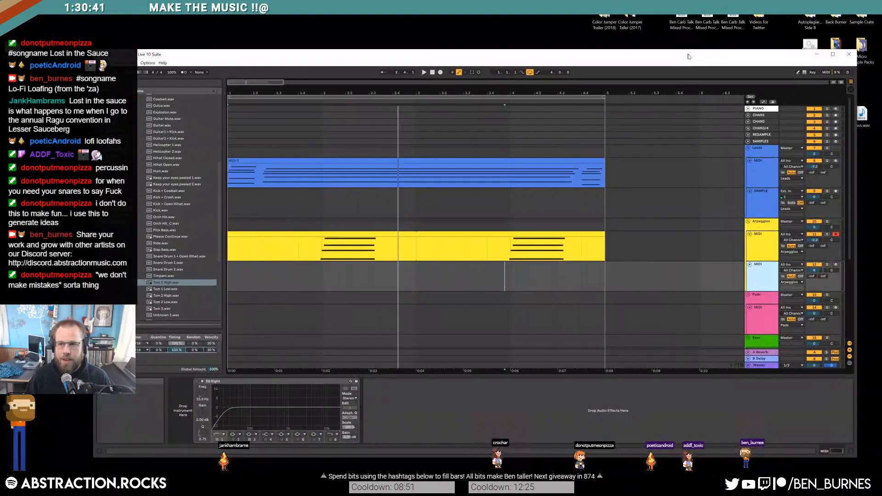
pyautogui.doubleClick(854, 17)
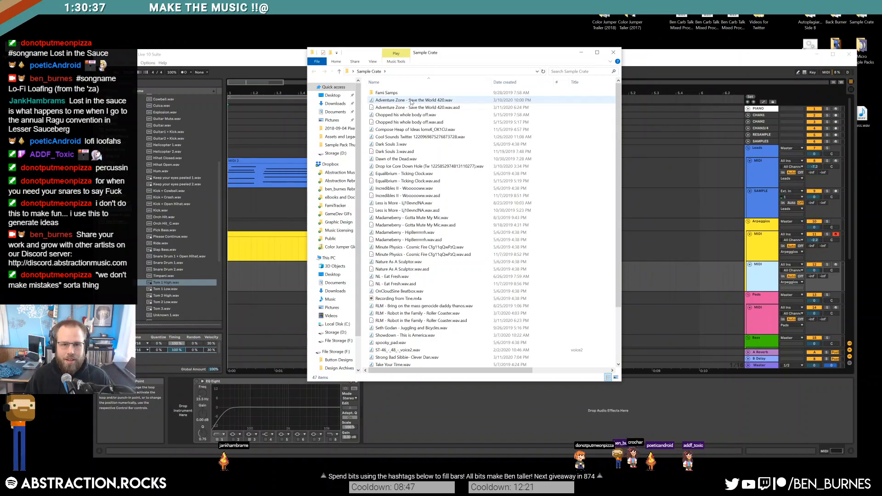
pyautogui.click(504, 83)
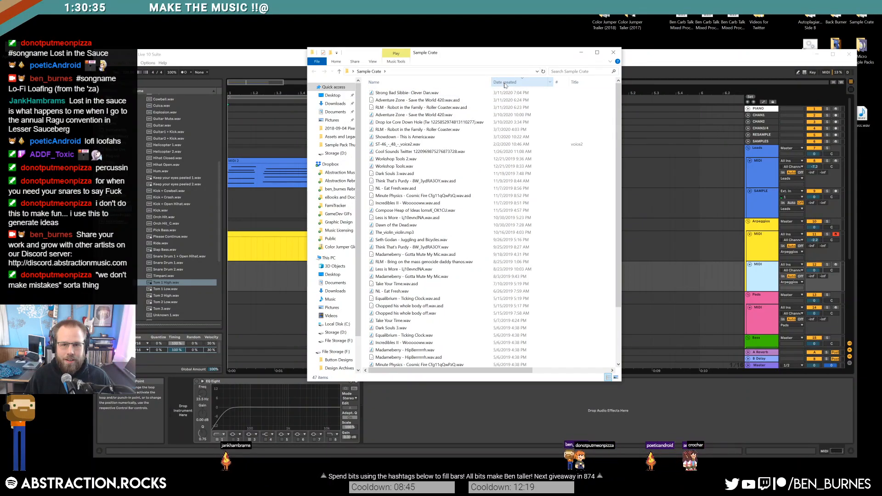
pyautogui.doubleClick(436, 94)
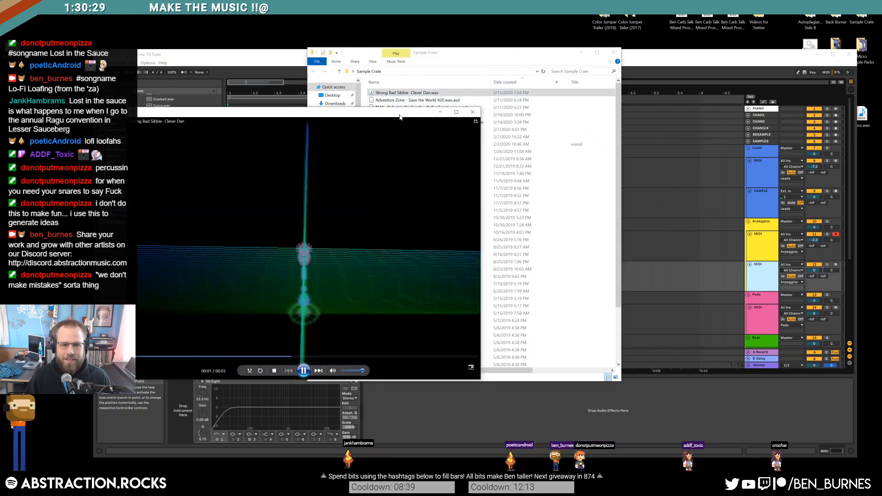
pyautogui.moveTo(352, 133); pyautogui.dragTo(402, 151)
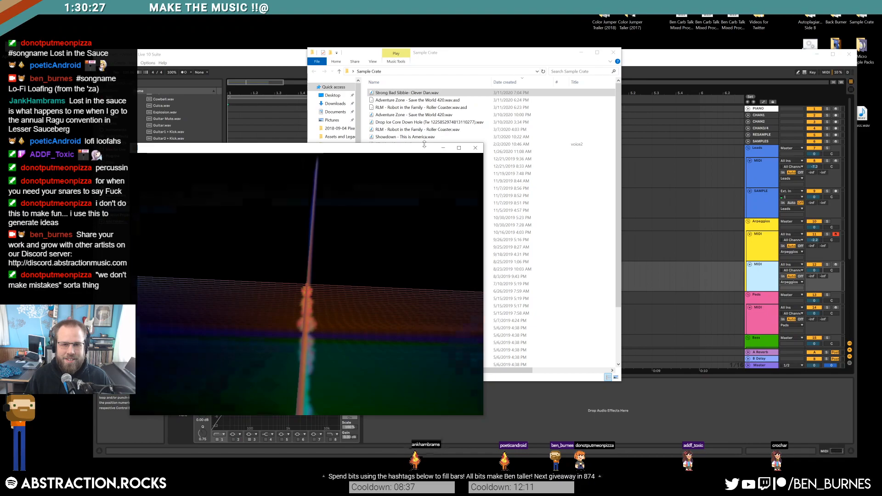
# Step: Audition samples from the Sample Crate folder, including Adventure Zone - Save the World 420.wav and the Cool Sounds Twitter file
pyautogui.doubleClick(427, 114)
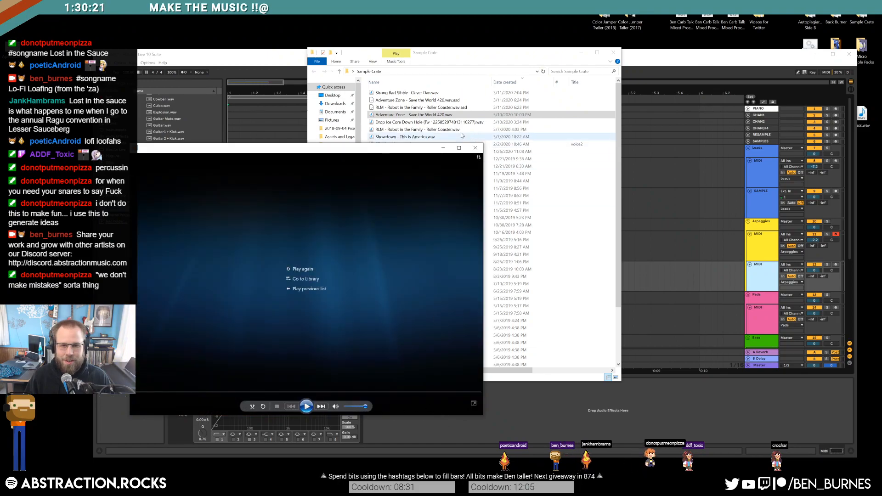
pyautogui.click(442, 130)
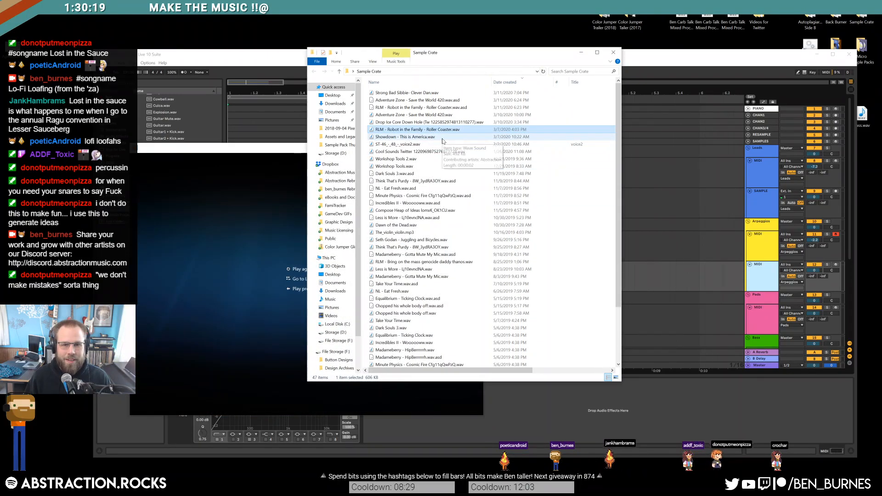
pyautogui.click(446, 145)
pyautogui.doubleClick(452, 152)
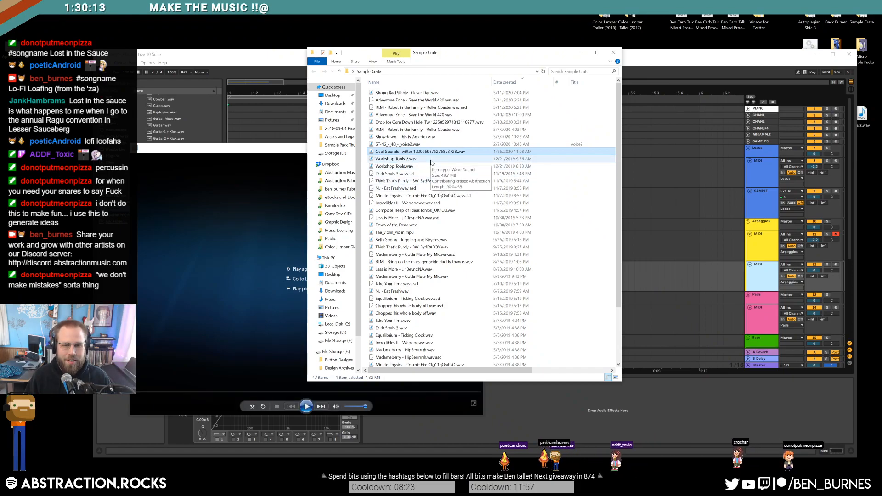
pyautogui.click(225, 245)
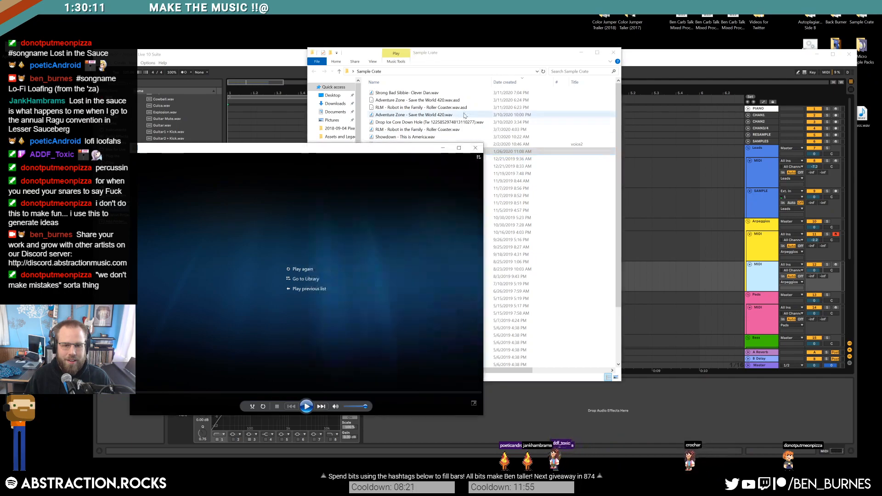
# Step: Close the media player and the Sample Crate folder, then switch to Ableton Live with its window maximized
pyautogui.click(476, 148)
pyautogui.click(613, 52)
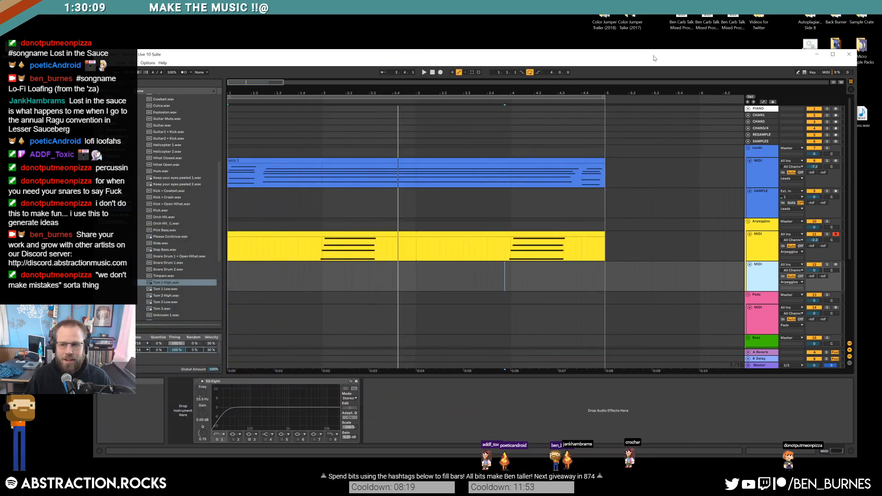
pyautogui.doubleClick(654, 58)
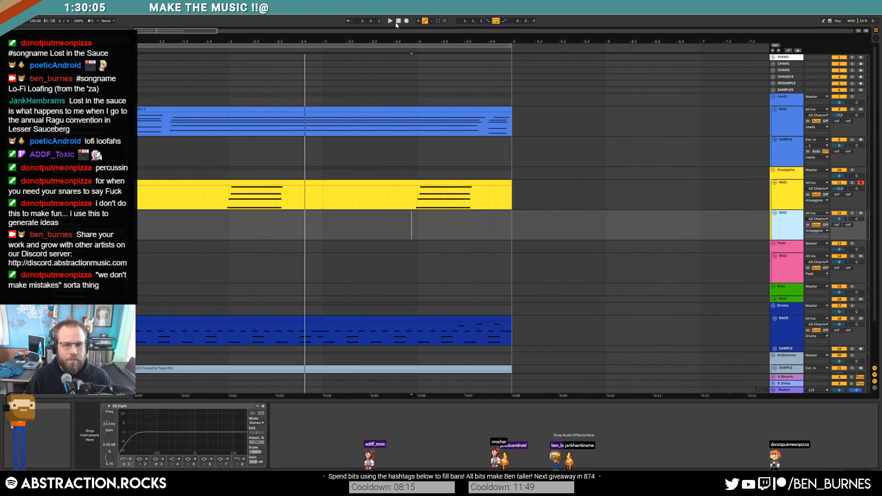
# Step: Play the loop while opening the drum RACK clip, and bring up the track's Drum Rack devices
pyautogui.press('space')
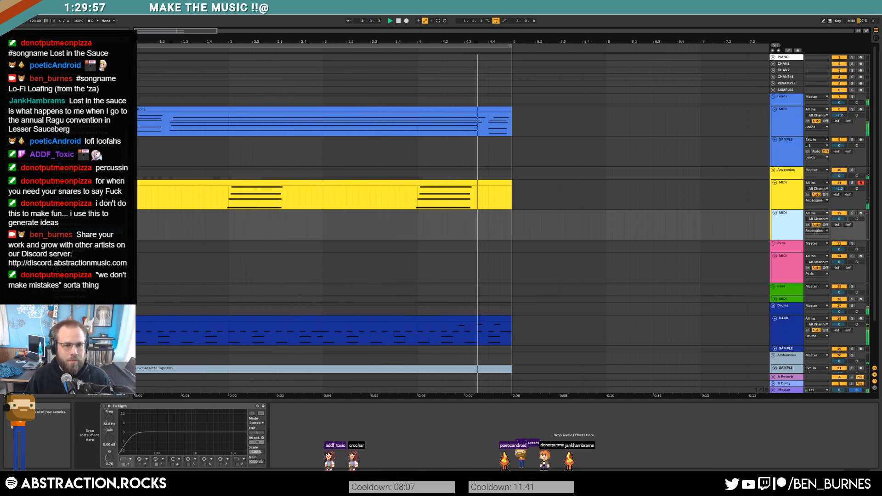
pyautogui.click(436, 317)
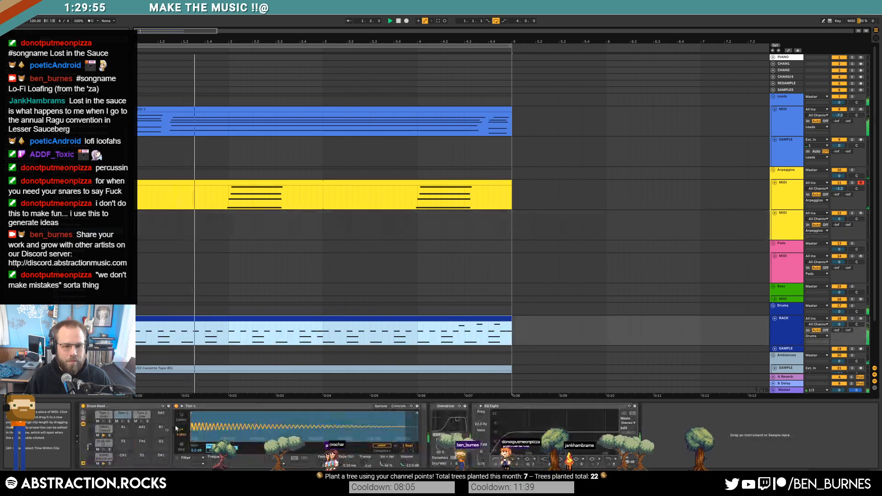
pyautogui.doubleClick(476, 318)
pyautogui.moveTo(851, 320); pyautogui.dragTo(852, 310)
pyautogui.hotkey('shift', 'Tab')
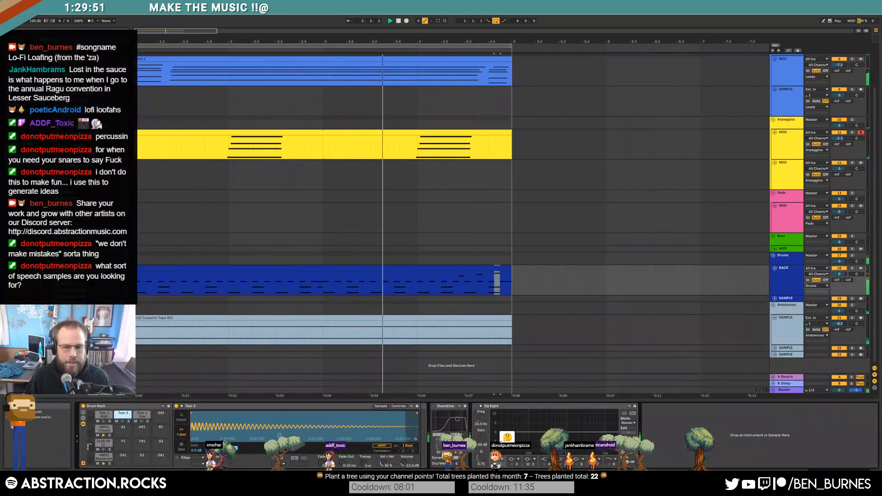
pyautogui.press('space')
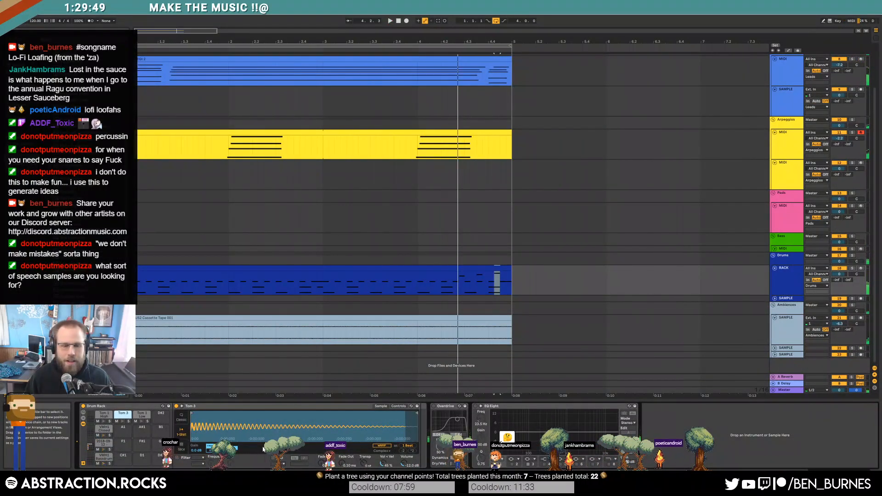
# Step: Enable the sample filters on Tom 1 High, Tom 3 and Tom 1 Low in the Drum Rack and lower their cutoff frequencies
pyautogui.click(102, 414)
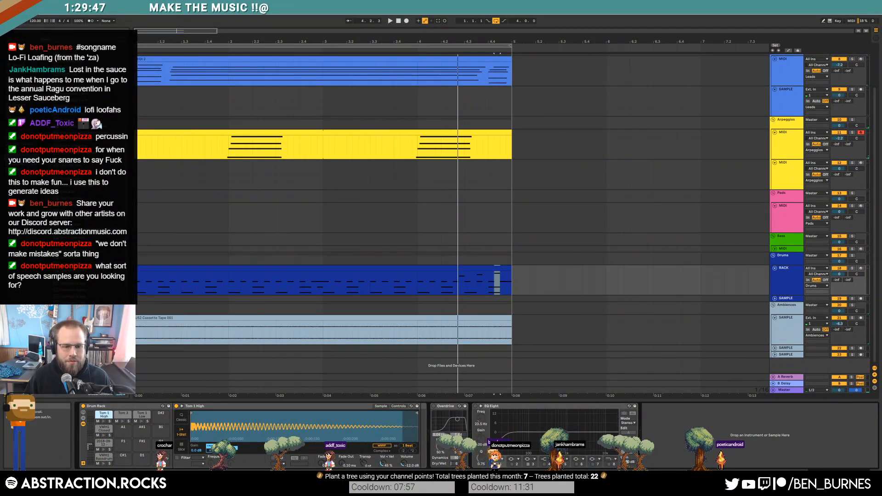
pyautogui.click(176, 458)
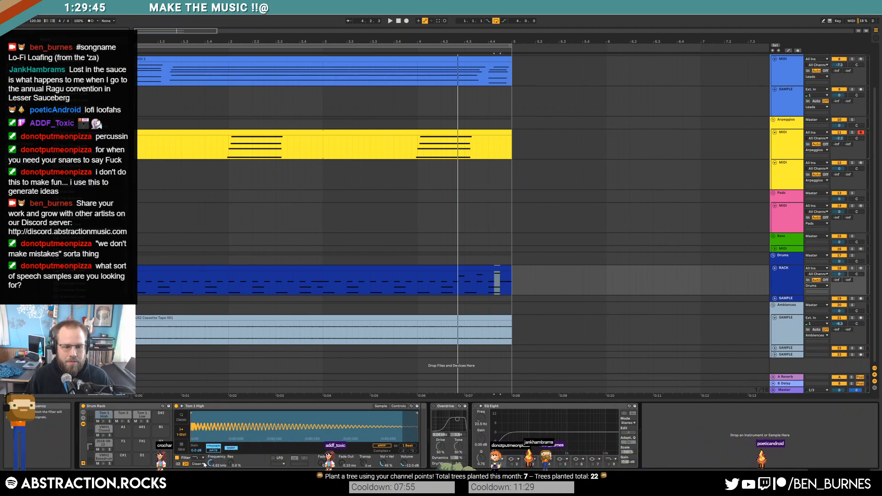
pyautogui.click(120, 416)
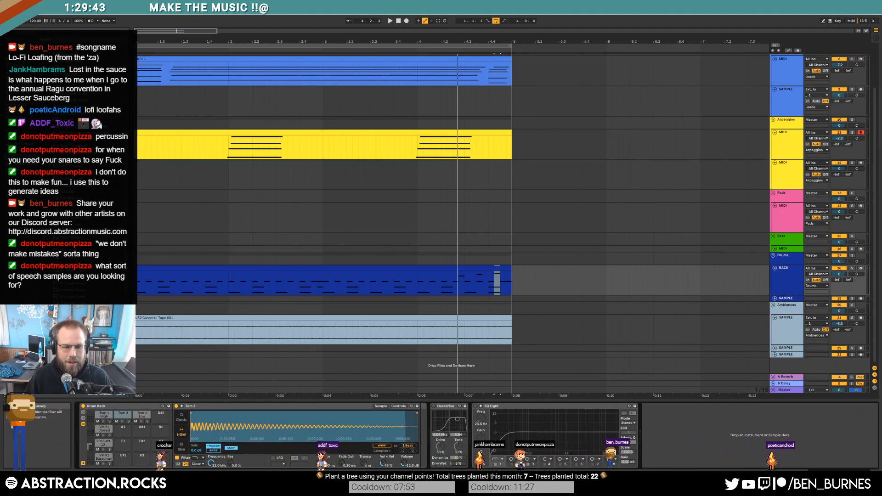
pyautogui.click(142, 416)
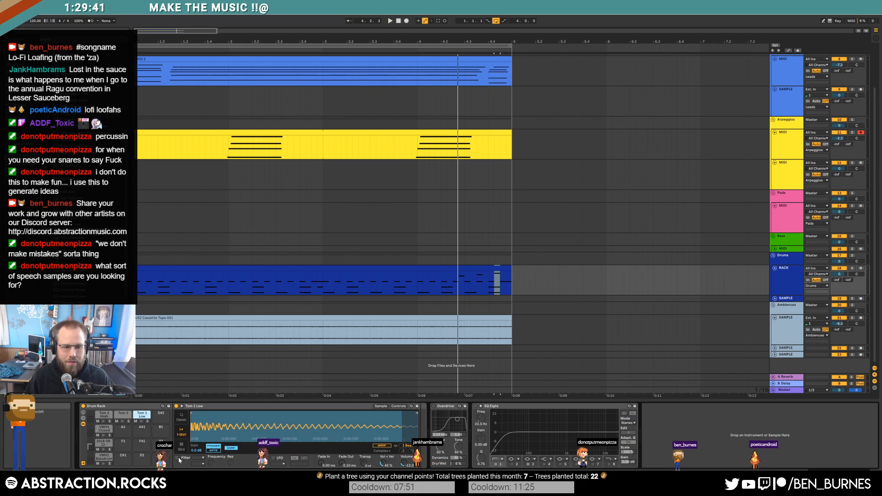
pyautogui.moveTo(212, 465); pyautogui.dragTo(211, 481)
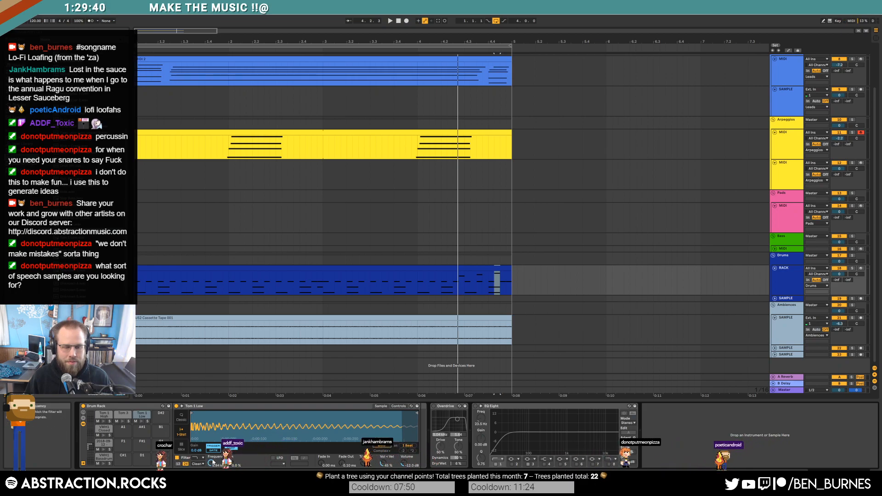
# Step: Play the loop from the drum clip and check the tom pads' settings in the Drum Rack
pyautogui.click(433, 268)
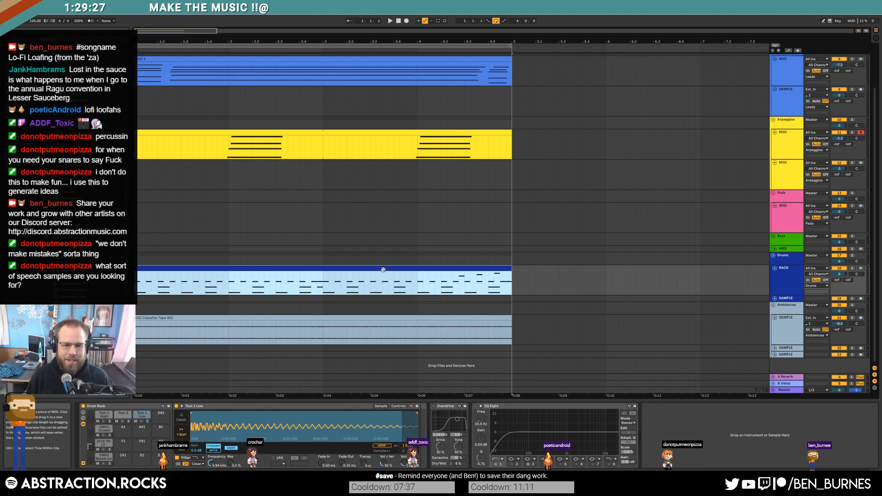
pyautogui.press('space')
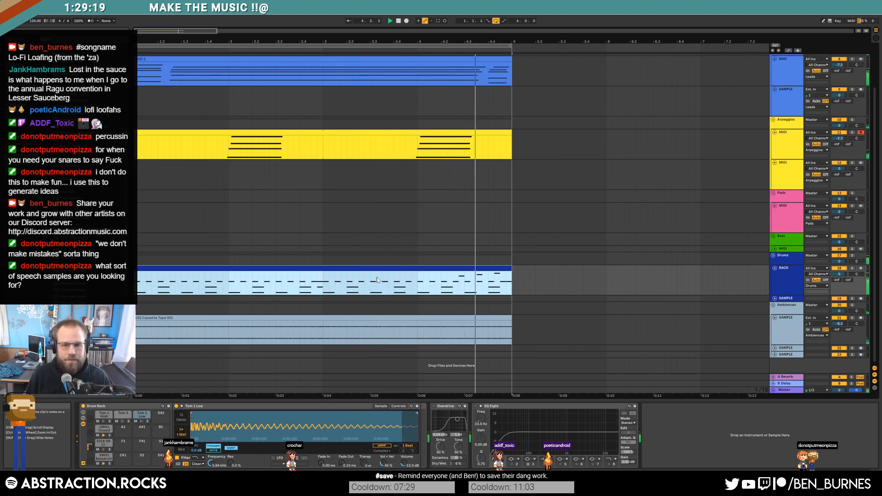
pyautogui.click(124, 414)
pyautogui.click(112, 415)
pyautogui.click(122, 416)
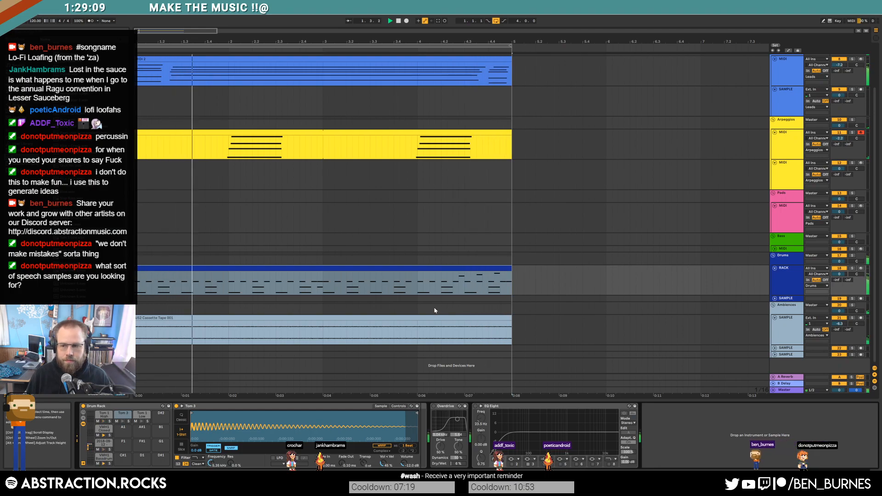
# Step: Review the drum clip's closed hat notes, and inspect the Airplane Mode snap pad's devices in the Drum Rack
pyautogui.doubleClick(432, 279)
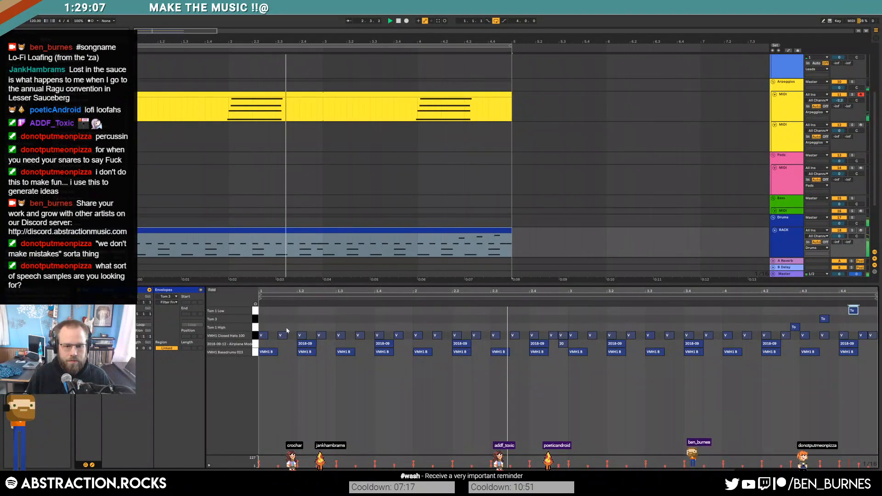
pyautogui.click(255, 335)
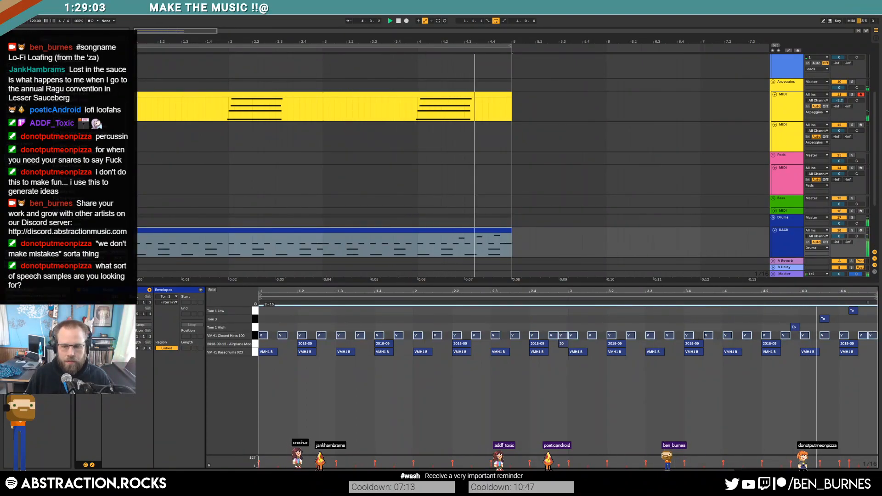
pyautogui.hotkey('shift', 'Tab')
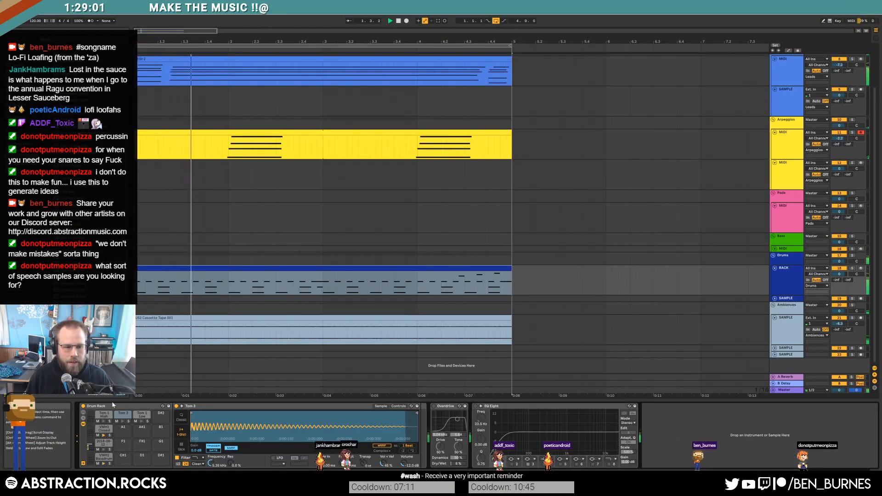
pyautogui.click(104, 444)
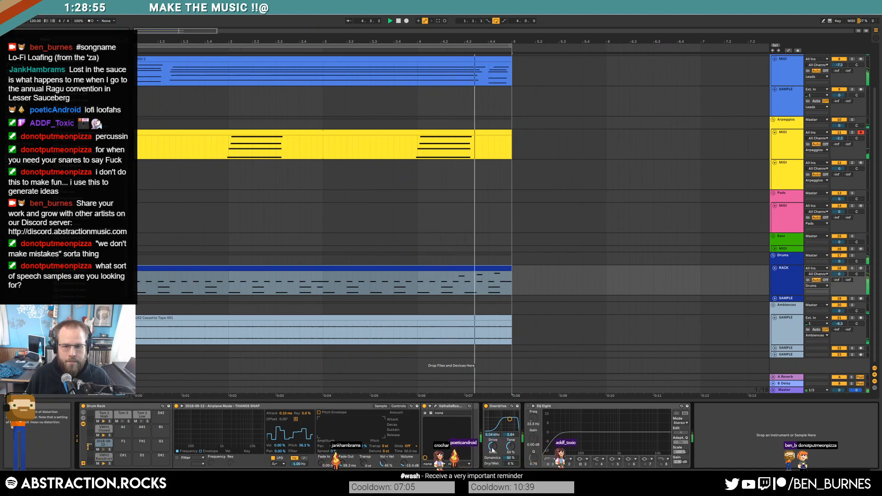
# Step: Stop playback, create an empty MIDI clip over bar 1 on the second Arpeggios MIDI track, and loop it out to bar 5
pyautogui.click(786, 181)
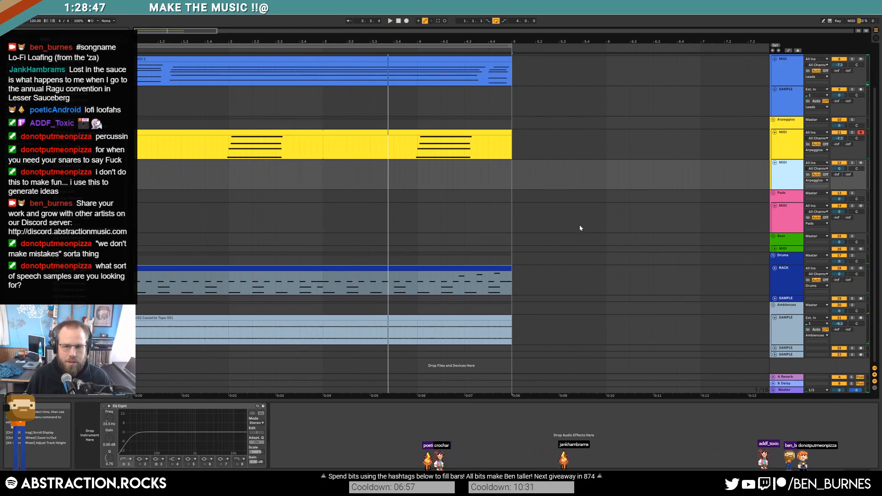
pyautogui.press('space')
pyautogui.moveTo(138, 175); pyautogui.dragTo(232, 173)
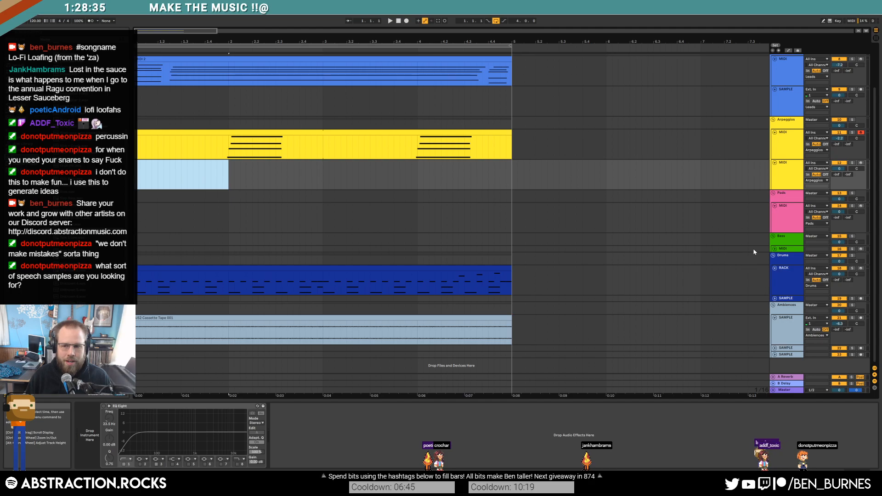
pyautogui.click(776, 249)
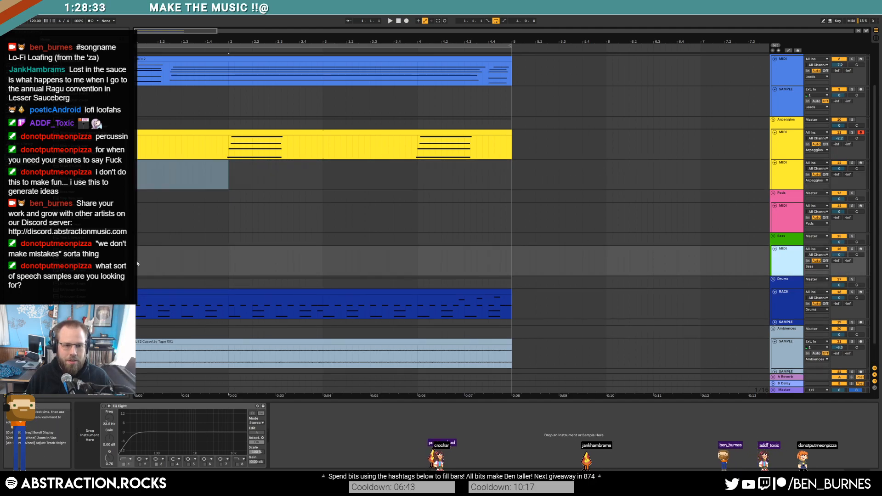
pyautogui.moveTo(137, 264); pyautogui.dragTo(241, 267)
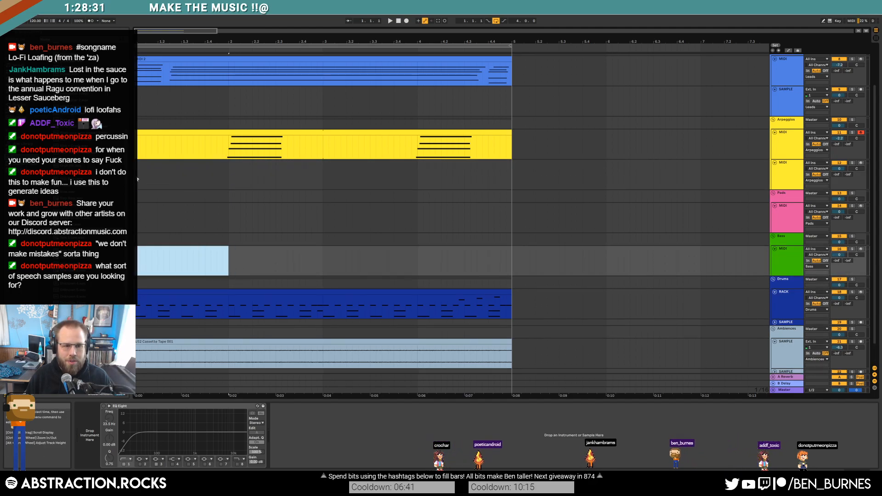
pyautogui.click(138, 182)
pyautogui.moveTo(138, 182); pyautogui.dragTo(229, 189)
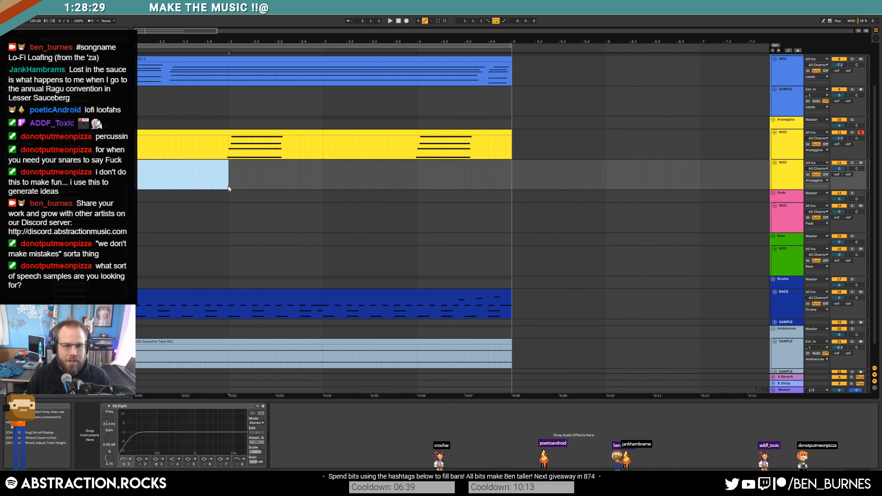
pyautogui.hotkey('ctrl', 'shift', 'm')
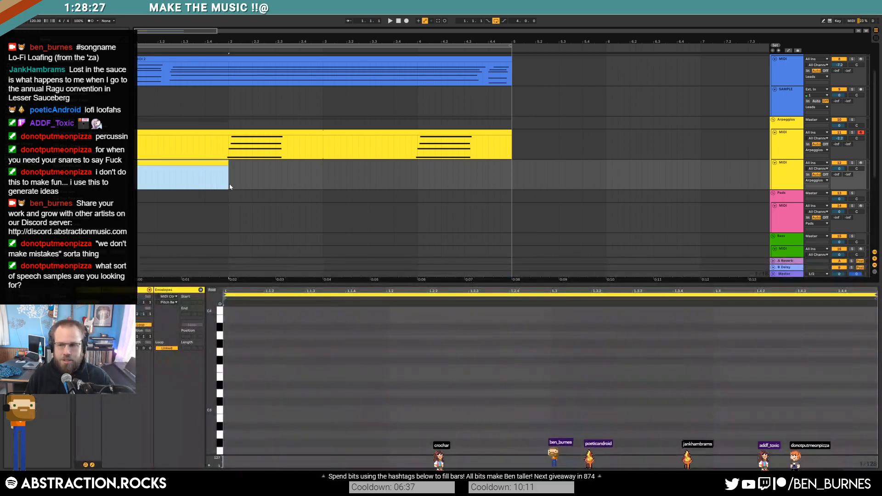
pyautogui.moveTo(226, 164); pyautogui.dragTo(509, 179)
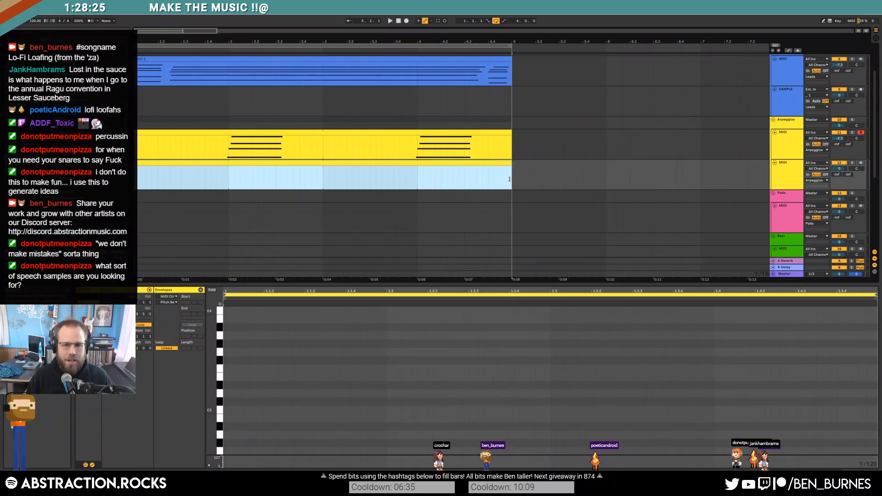
# Step: Draw a C4 note at beat 1, a G4 at 1.1.3 and a D4 at 1.2.2 in the new arpeggio clip
pyautogui.moveTo(211, 355); pyautogui.dragTo(204, 357)
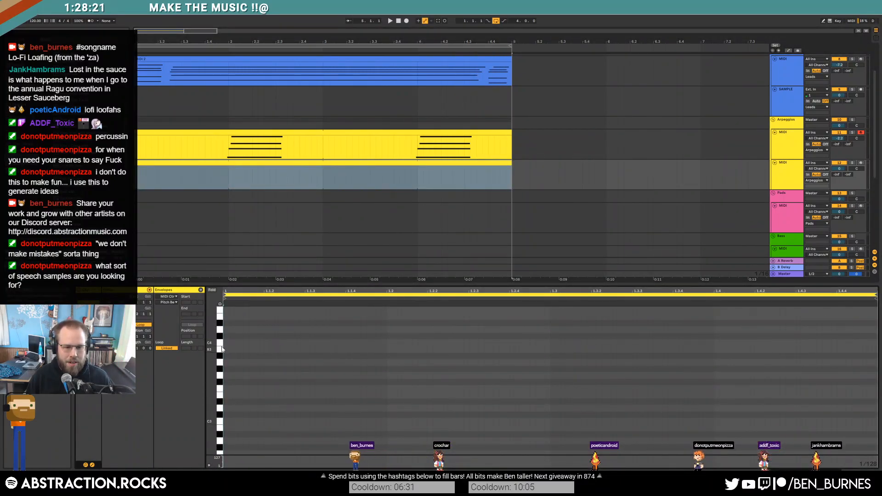
pyautogui.moveTo(212, 343); pyautogui.dragTo(205, 372)
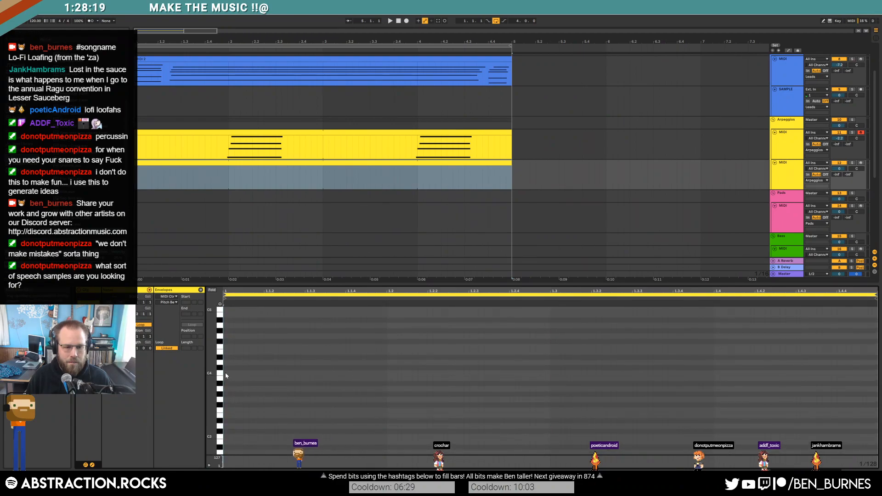
pyautogui.click(225, 373)
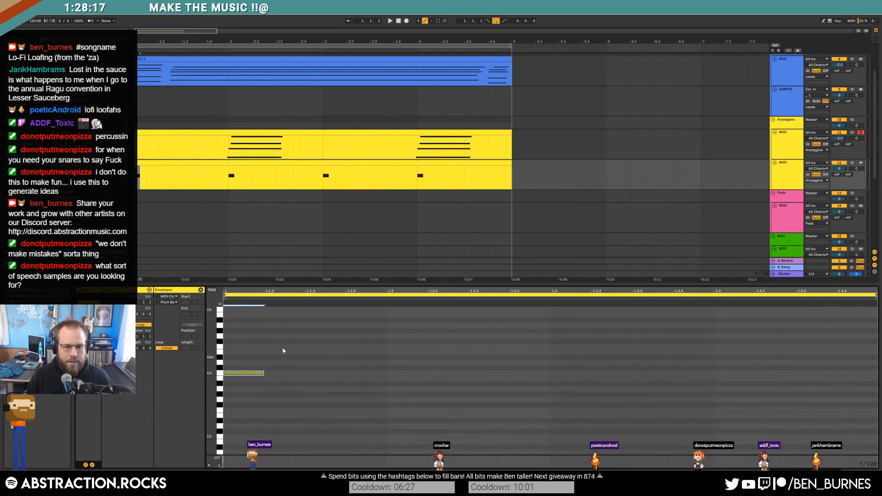
pyautogui.click(307, 336)
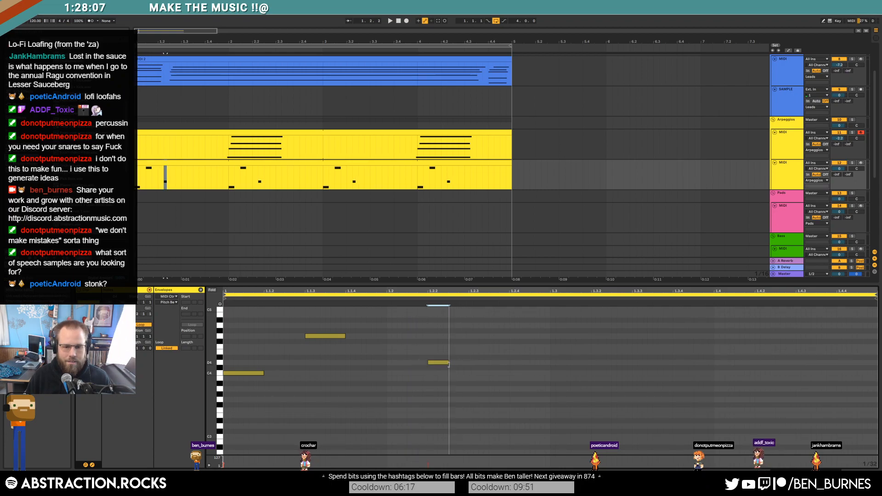
pyautogui.moveTo(449, 364); pyautogui.dragTo(448, 364)
pyautogui.press('space')
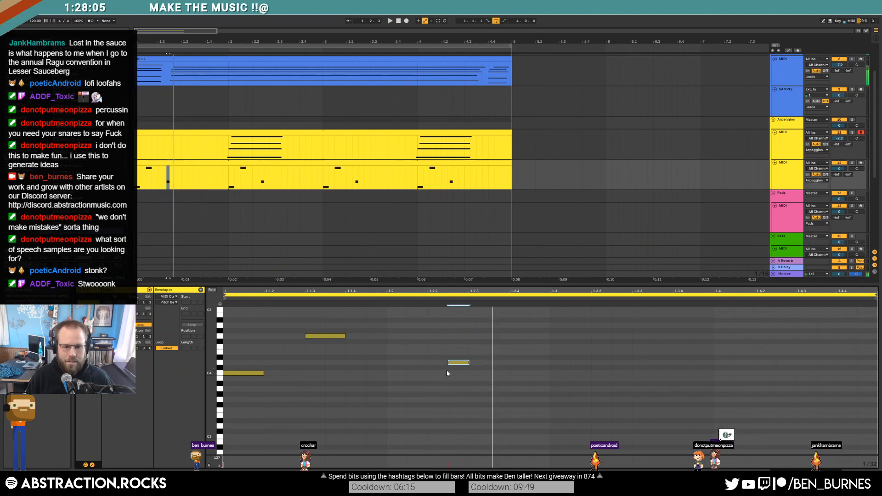
pyautogui.moveTo(459, 364); pyautogui.dragTo(441, 365)
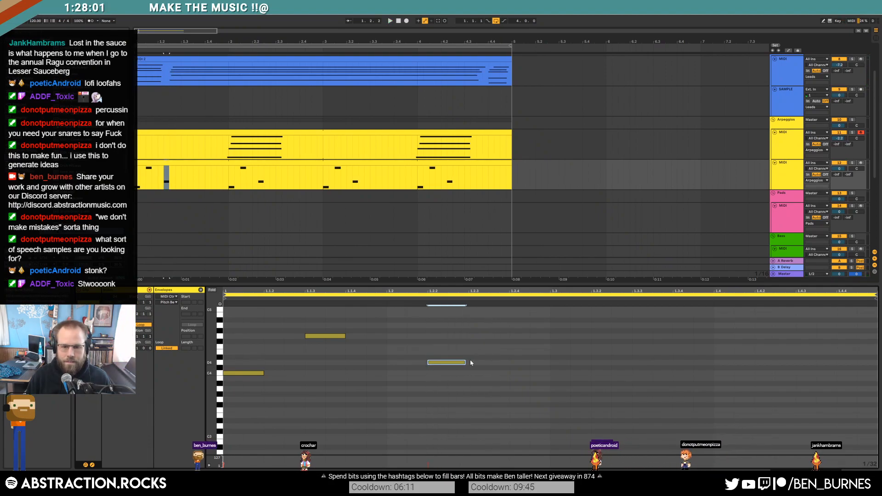
# Step: Add a D#4 note at 1.2.3, a G4 at 1.3.2 and an A#3 at 1.4.2 to the arpeggio clip
pyautogui.doubleClick(489, 359)
pyautogui.moveTo(465, 363); pyautogui.dragTo(469, 363)
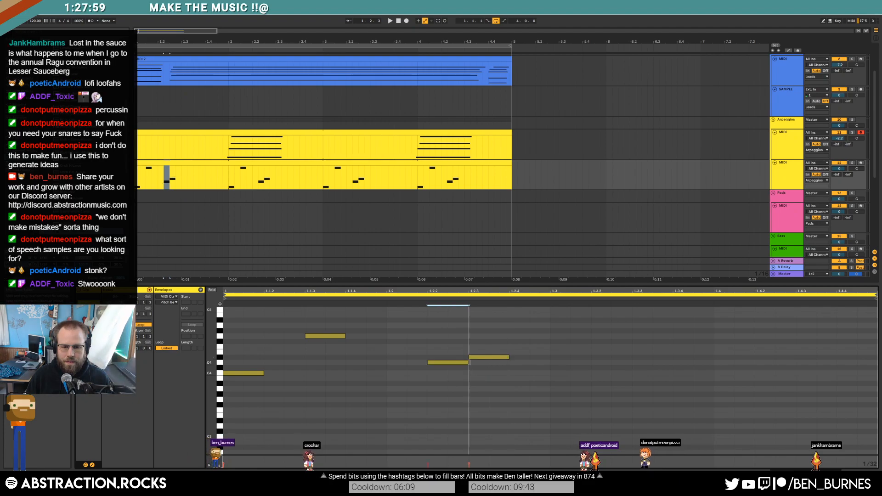
pyautogui.doubleClick(600, 336)
pyautogui.moveTo(610, 336); pyautogui.dragTo(632, 336)
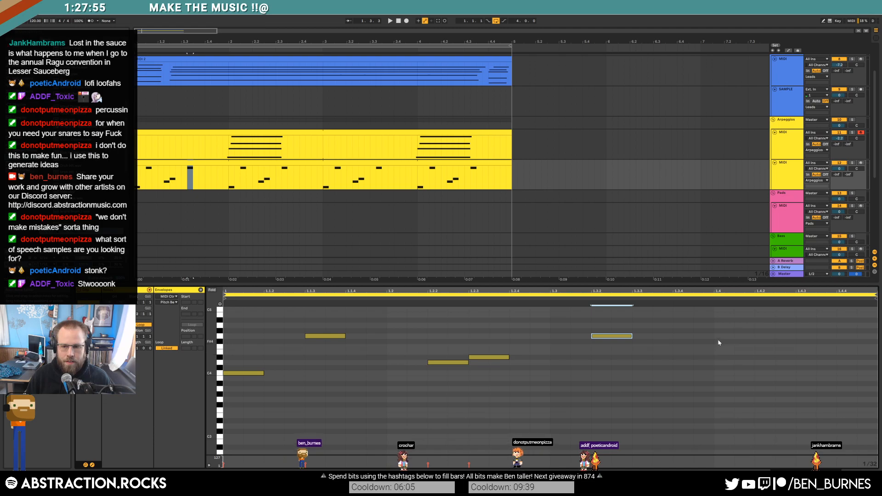
pyautogui.click(755, 370)
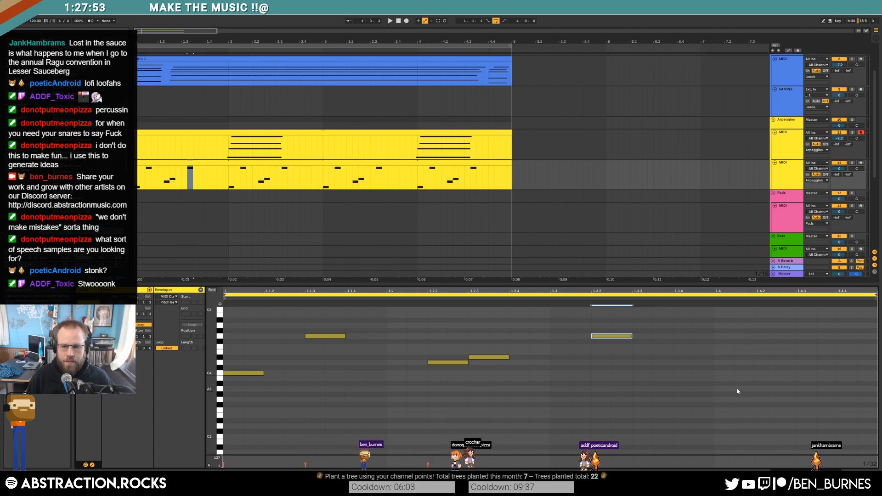
pyautogui.doubleClick(759, 384)
pyautogui.moveTo(775, 383); pyautogui.dragTo(795, 382)
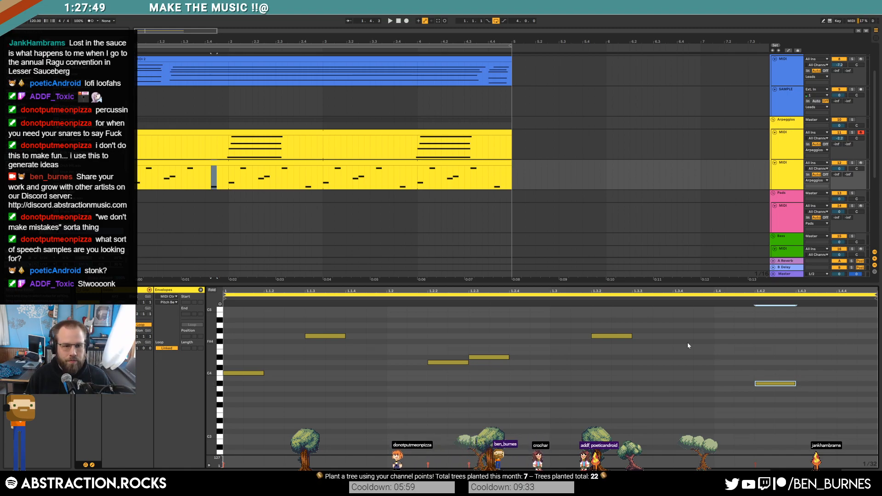
# Step: Load Operator on the second Arpeggios MIDI track, set oscillator A's waveform to Sine 4 Bit and shorten its envelope decay
pyautogui.hotkey('shift', 'Tab')
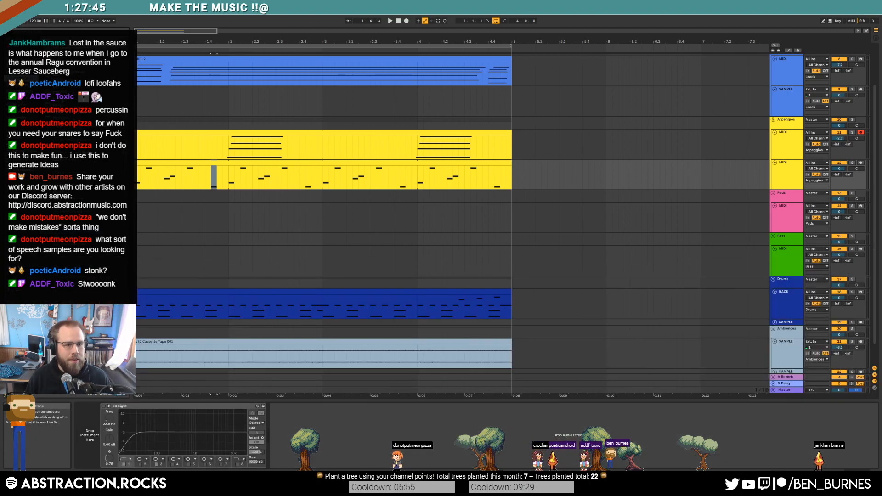
pyautogui.moveTo(69, 92); pyautogui.dragTo(85, 436)
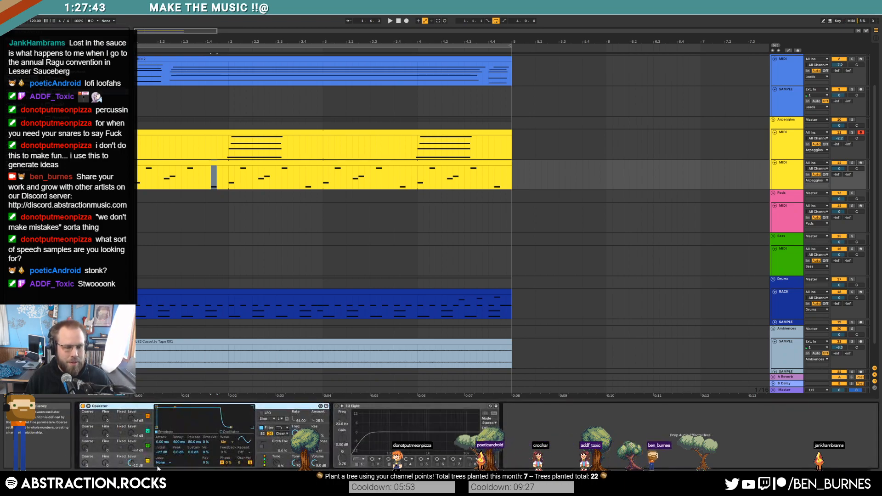
pyautogui.click(231, 442)
pyautogui.click(237, 328)
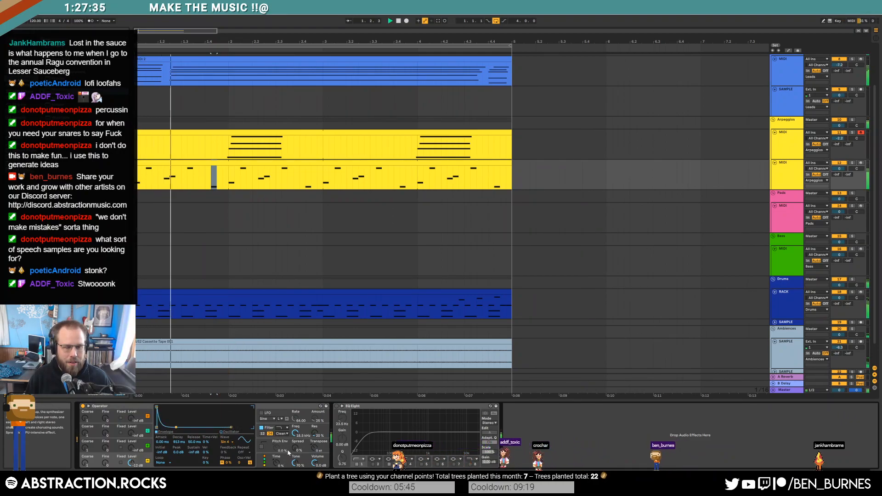
pyautogui.moveTo(176, 427); pyautogui.dragTo(173, 427)
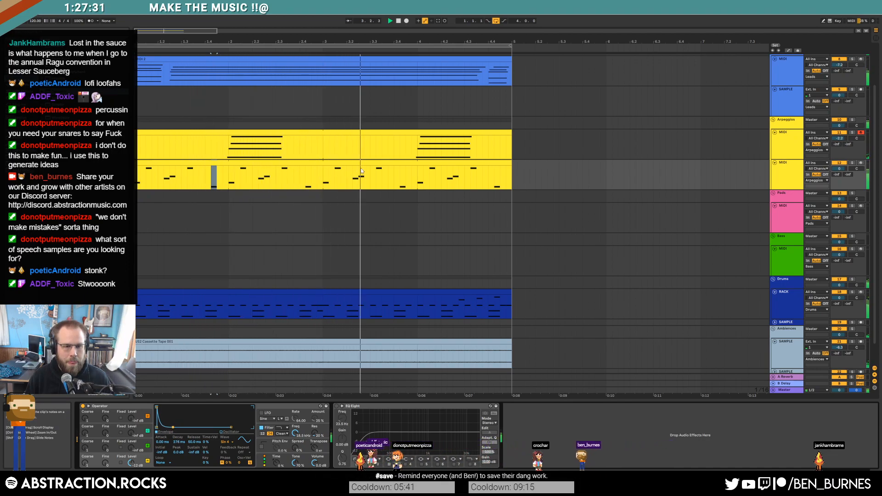
# Step: Raise oscillator B's level in the arpeggio's Operator and set its waveform to Saw D
pyautogui.moveTo(132, 448); pyautogui.dragTo(132, 443)
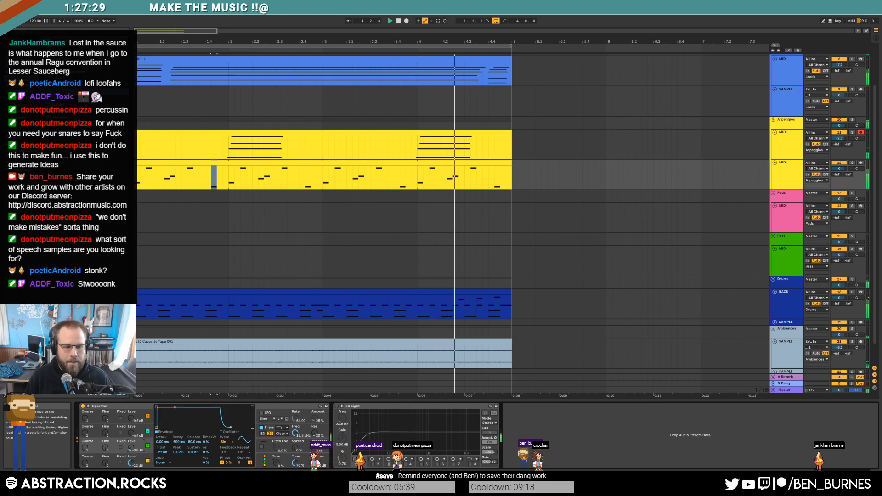
pyautogui.click(226, 442)
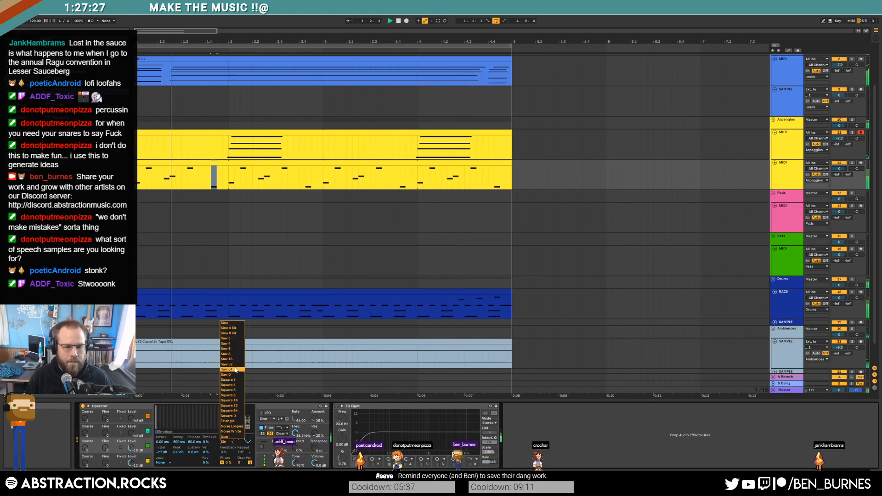
pyautogui.click(229, 372)
pyautogui.click(225, 442)
pyautogui.click(229, 405)
pyautogui.click(225, 443)
pyautogui.click(238, 375)
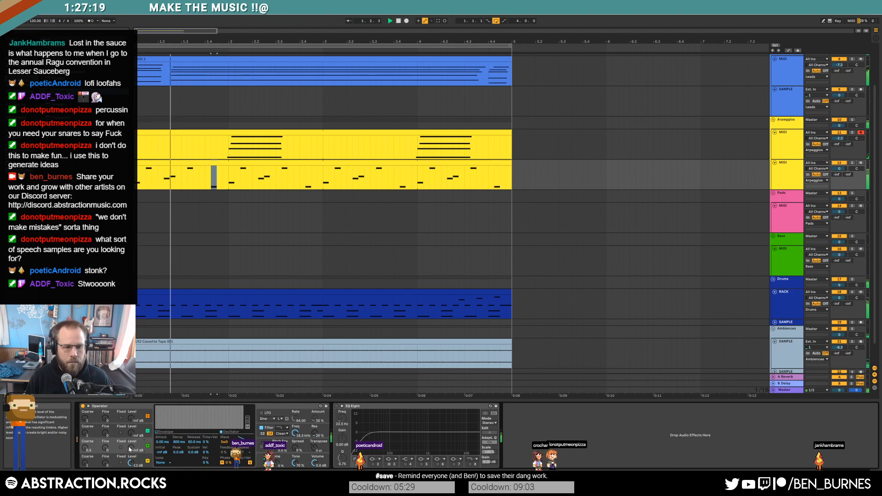
# Step: Move the arpeggio clip's D4 note to beat 1.2 and the G4 note at 1.3.2 to 1.2.4
pyautogui.doubleClick(260, 164)
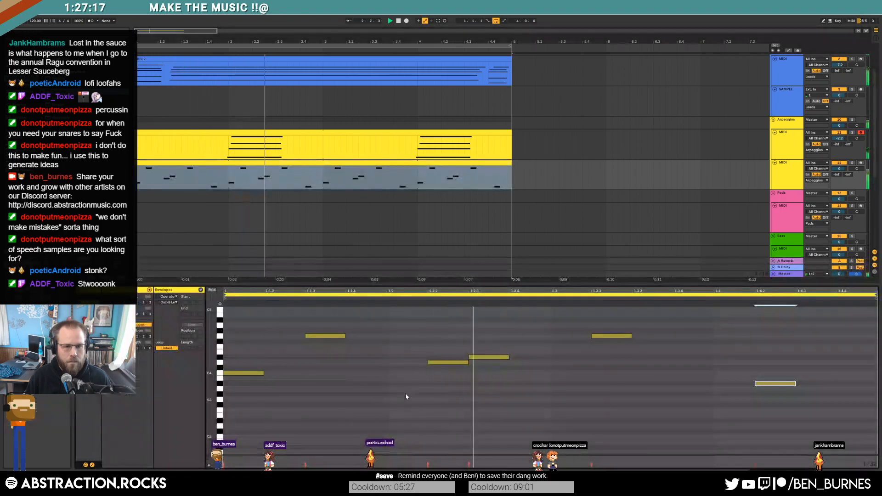
pyautogui.moveTo(450, 364); pyautogui.dragTo(414, 366)
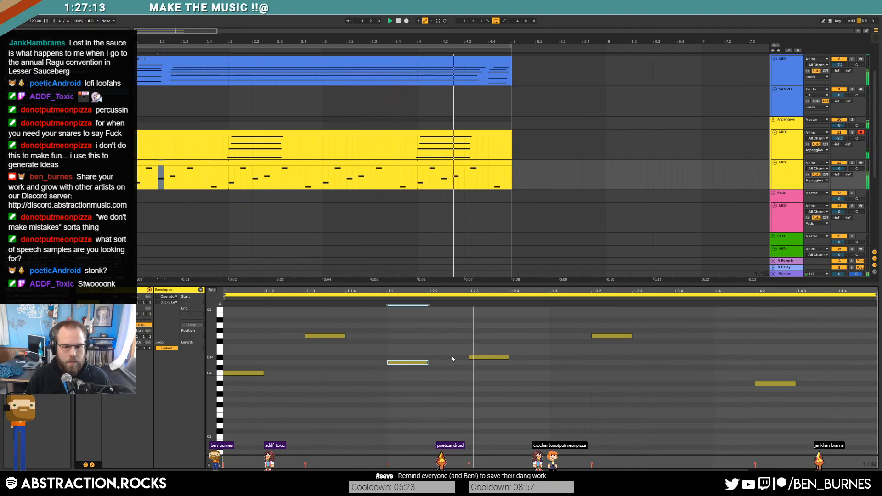
pyautogui.moveTo(610, 339); pyautogui.dragTo(533, 341)
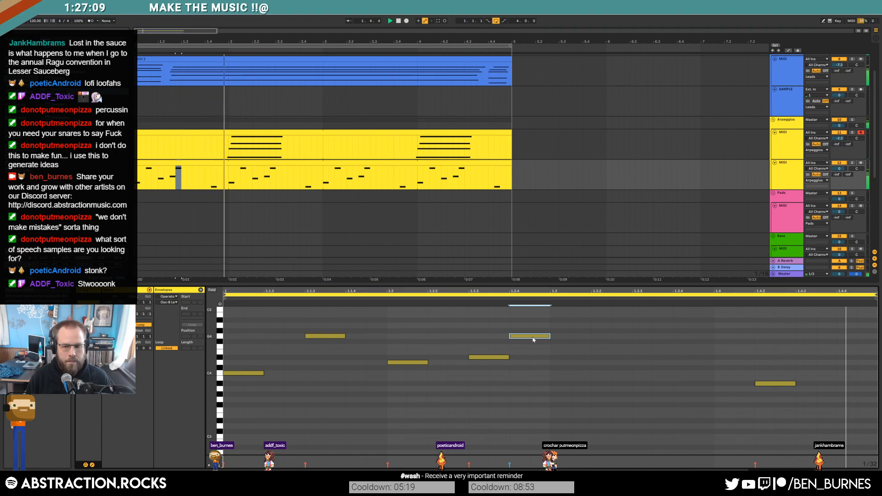
# Step: Add a D#4 note at 1.3.2, a C4 at 1.3.4 and an A#3 at 1.4.4 to the arpeggio clip
pyautogui.click(619, 357)
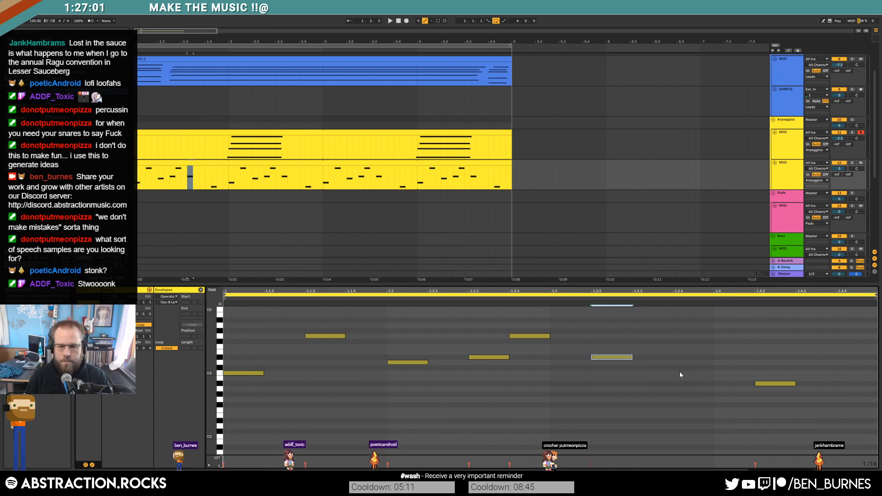
pyautogui.doubleClick(839, 394)
pyautogui.press('Up')
pyautogui.press('Up')
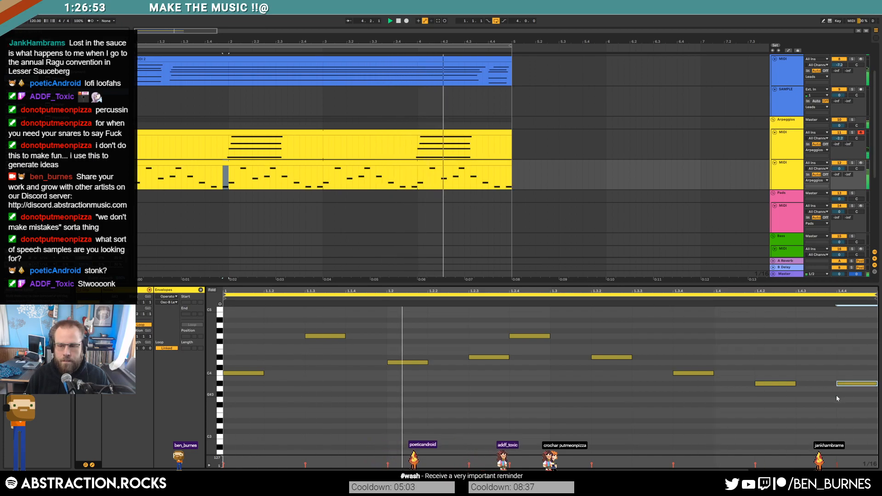
# Step: Try the arpeggio's last note two semitones lower at G#3, and move it back up to A#3
pyautogui.press('Down')
pyautogui.press('Down')
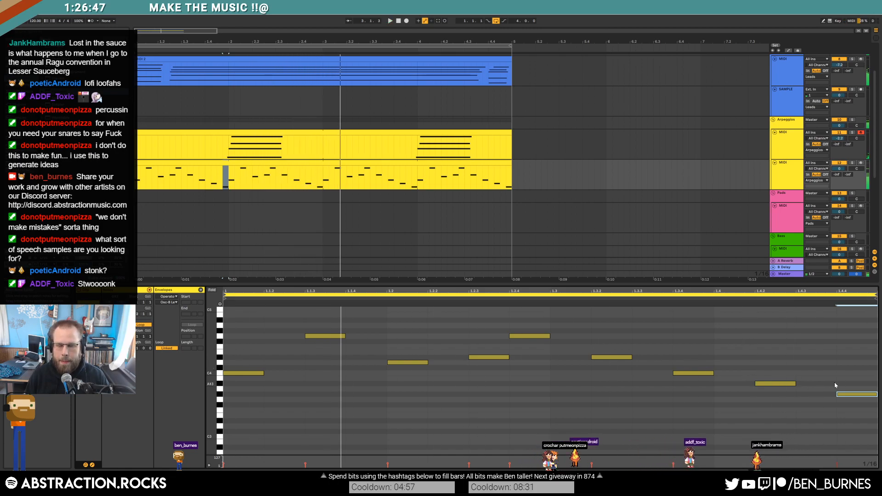
pyautogui.press('space')
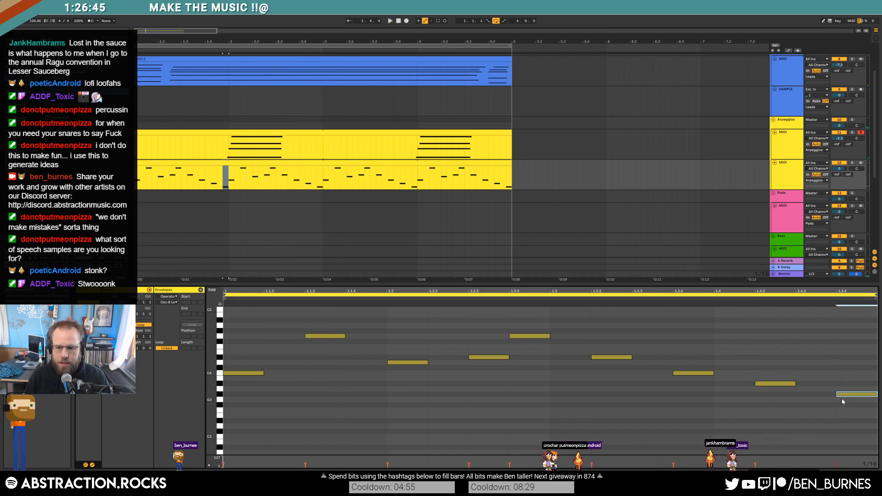
pyautogui.press('Up')
pyautogui.press('Up')
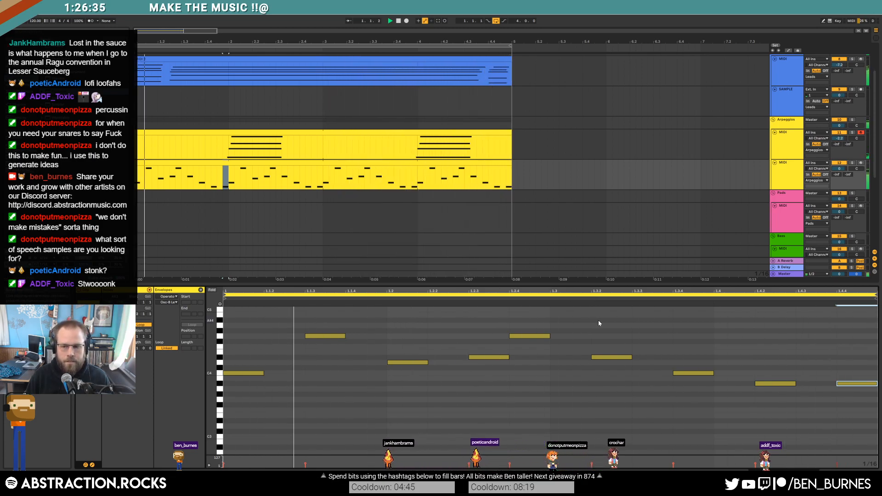
# Step: Transpose all notes in the arpeggio clip down one octave and play the loop
pyautogui.hotkey('shift', 'Tab')
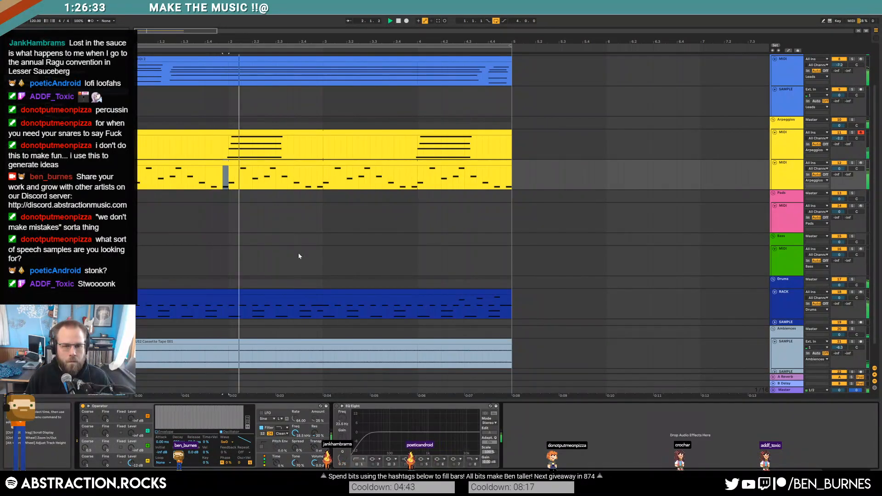
pyautogui.hotkey('shift', 'Tab')
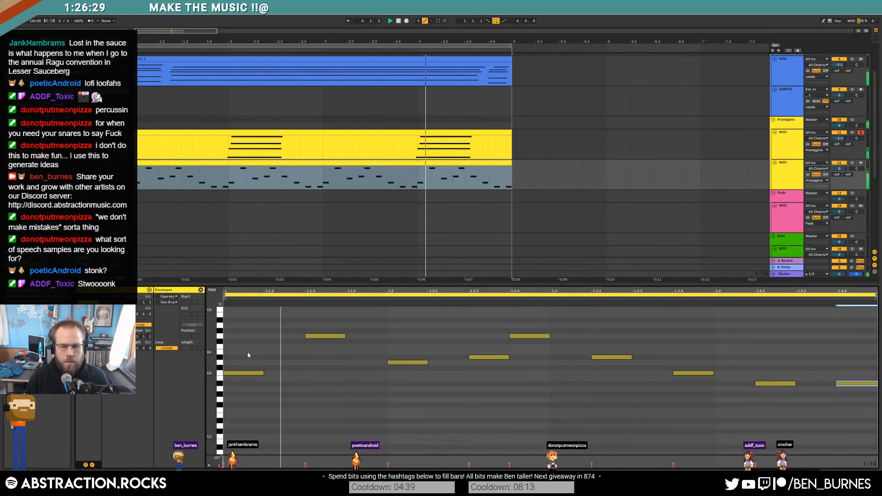
pyautogui.press('space')
pyautogui.hotkey('shift', 'Tab')
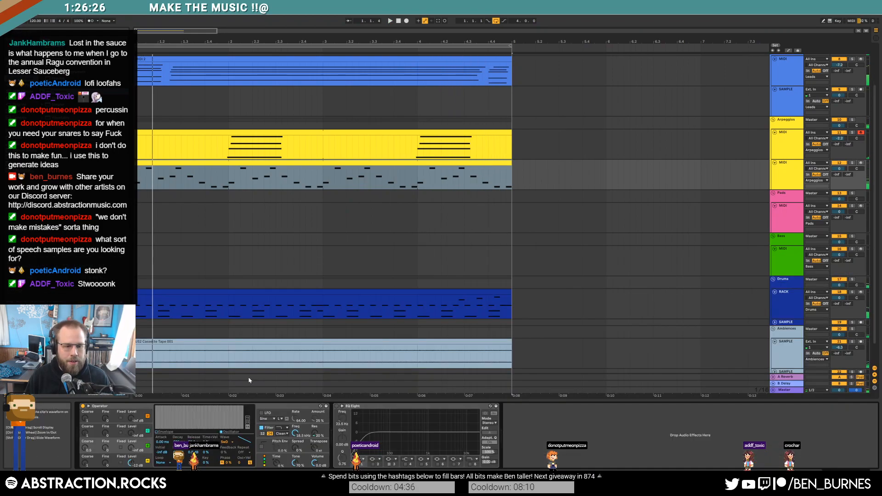
pyautogui.doubleClick(256, 162)
pyautogui.press('space')
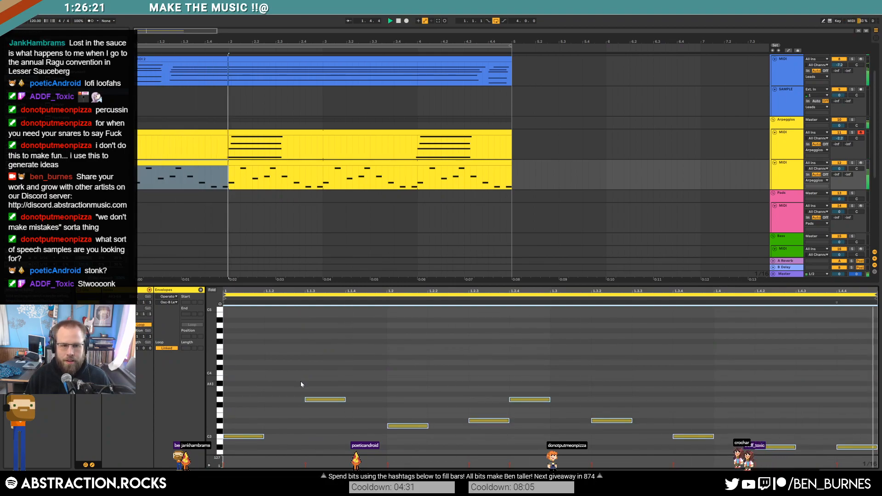
# Step: Copy the arpeggio clip onto the Bass MIDI track and transpose all notes in the copy down an octave
pyautogui.scroll(-5, 321, 168)
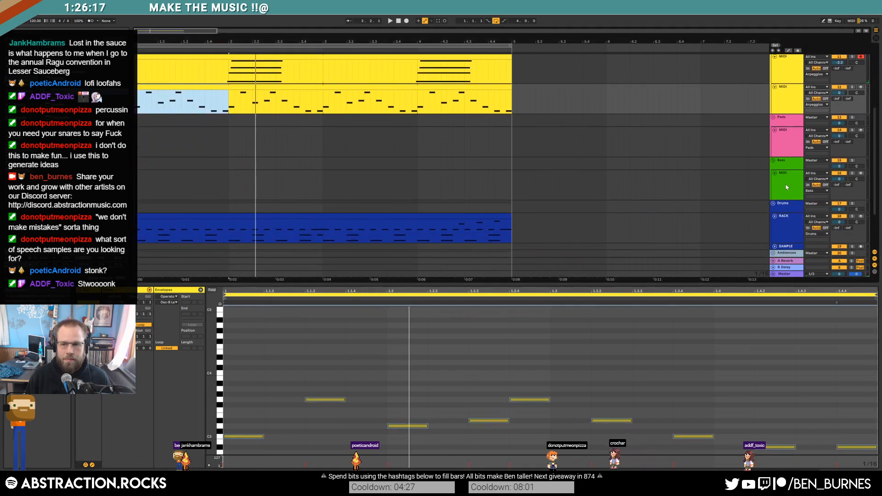
pyautogui.click(781, 188)
pyautogui.moveTo(429, 86); pyautogui.dragTo(429, 180)
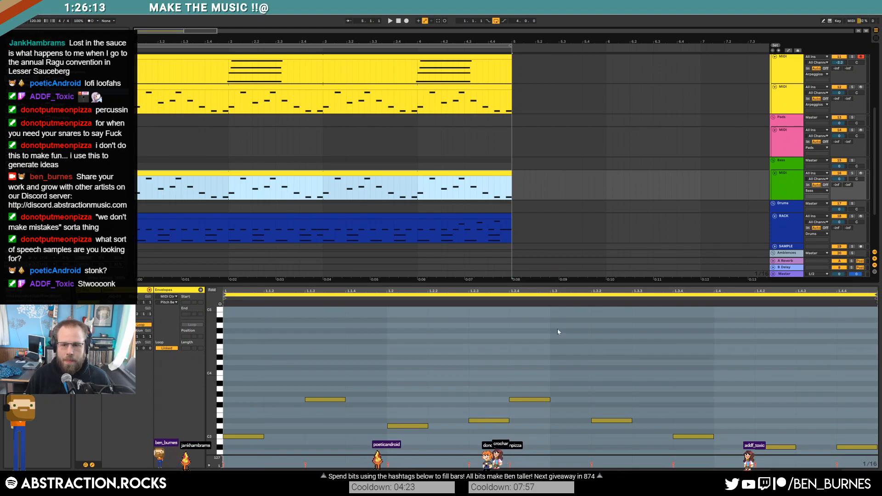
pyautogui.click(544, 340)
pyautogui.hotkey('ctrl', 'a')
pyautogui.hotkey('shift', 'Down')
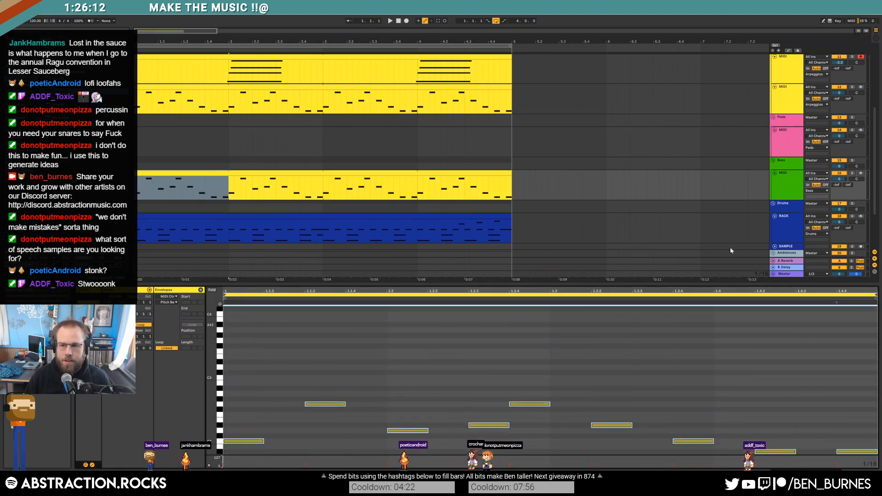
# Step: Copy Operator from the second Arpeggios MIDI track to the Bass MIDI track
pyautogui.click(780, 192)
pyautogui.click(782, 105)
pyautogui.hotkey('shift', 'Tab')
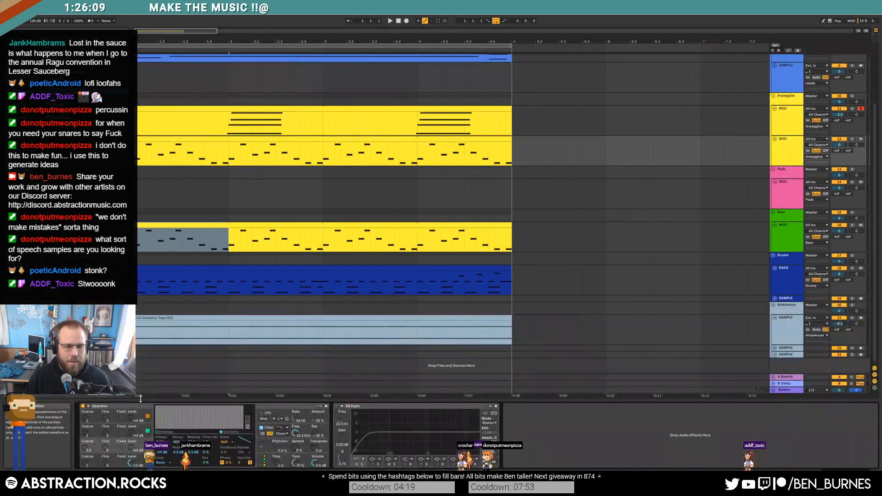
pyautogui.click(529, 248)
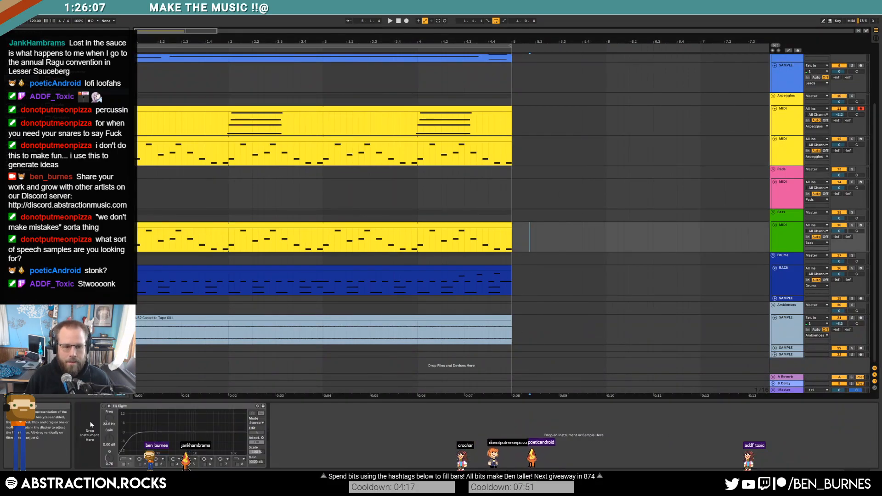
pyautogui.hotkey('ctrl', 'v')
# Step: Restart the loop from bar 1 and mute the second Arpeggios MIDI track
pyautogui.press('space')
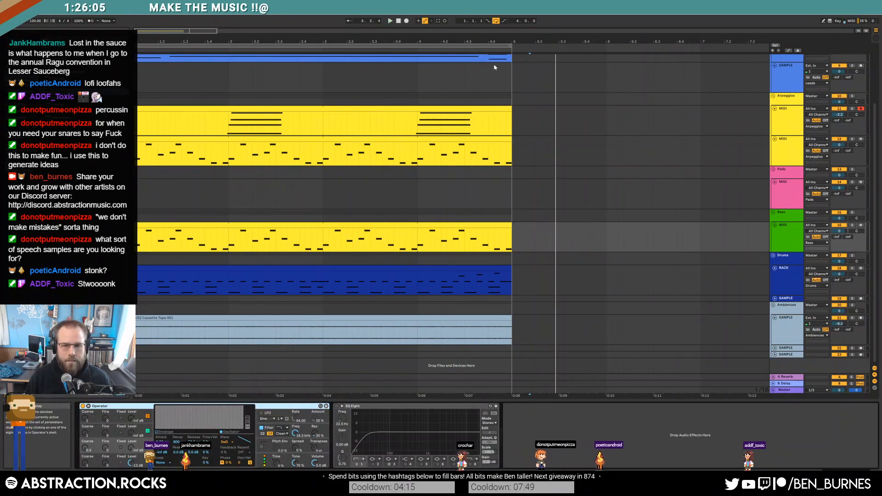
pyautogui.click(398, 22)
pyautogui.press('space')
pyautogui.click(839, 139)
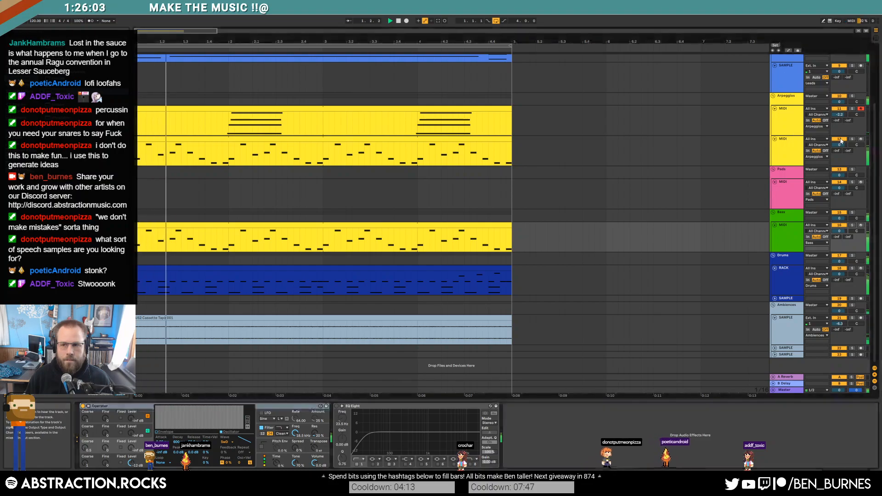
# Step: Check the bass clip's notes, and set oscillator A's waveform in the bass Operator to Sine
pyautogui.moveTo(184, 31); pyautogui.dragTo(163, 32)
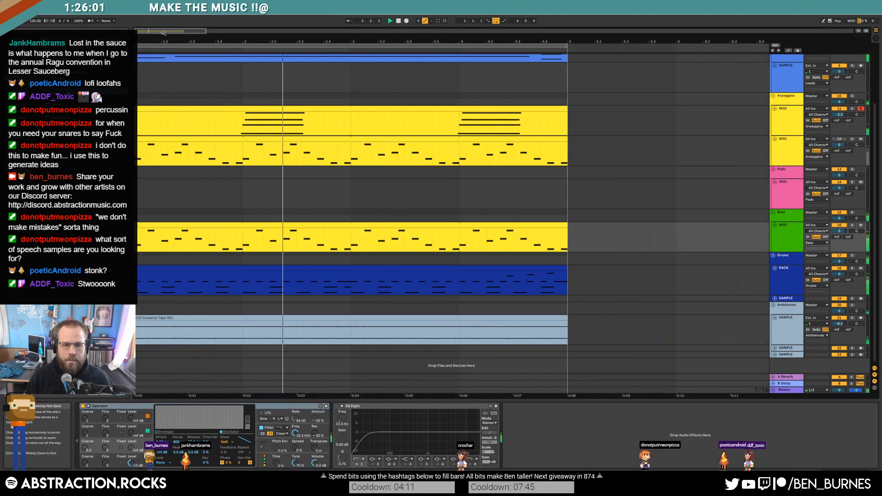
pyautogui.doubleClick(294, 224)
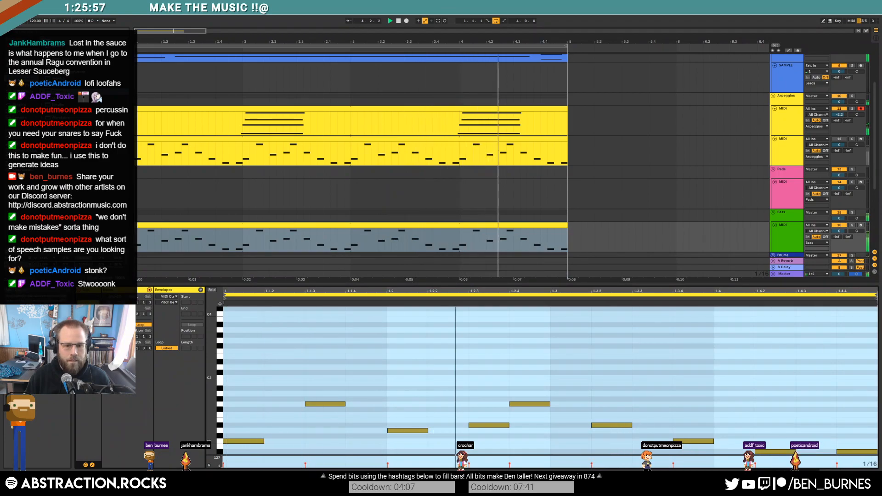
pyautogui.hotkey('shift', 'Tab')
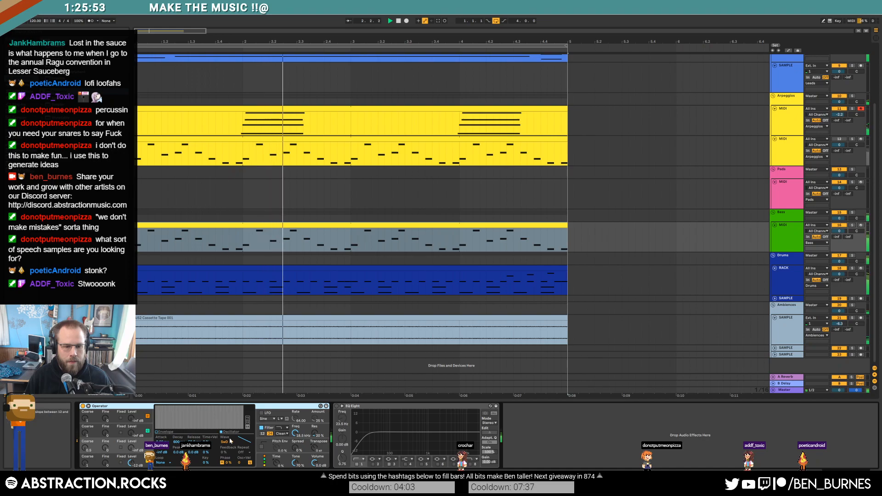
pyautogui.click(84, 463)
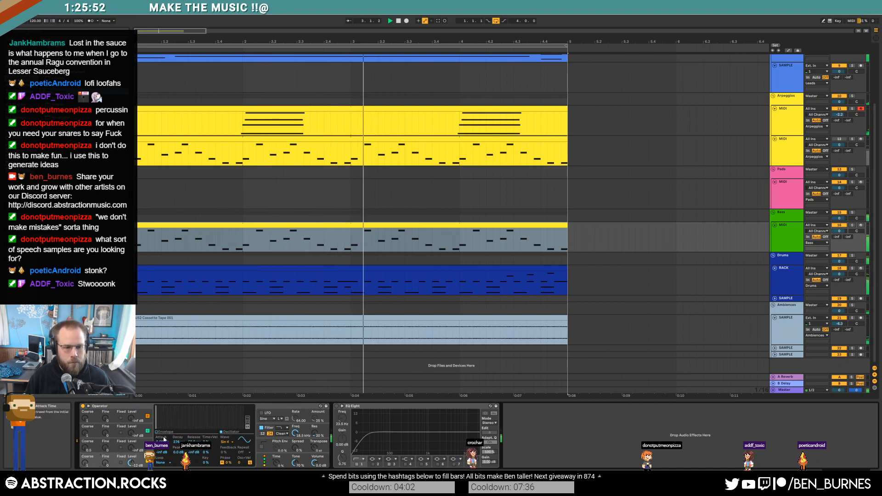
pyautogui.click(224, 442)
pyautogui.click(226, 323)
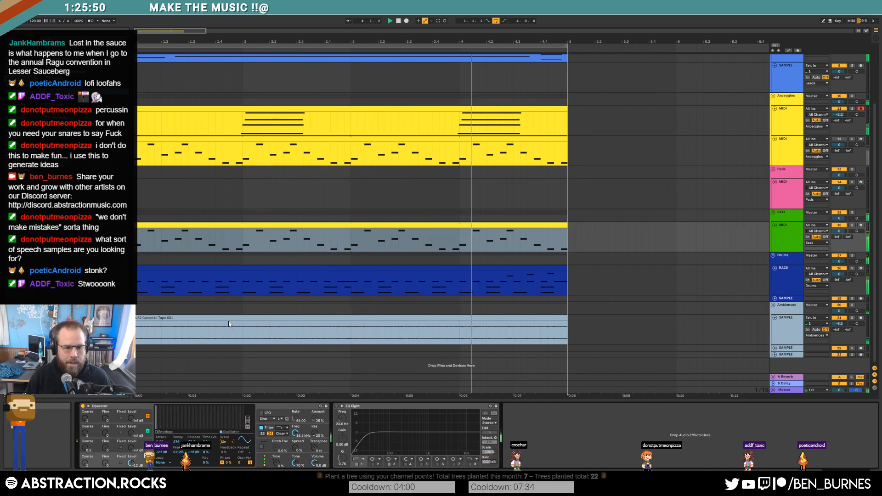
# Step: Set the bass Operator's oscillator A to a saw waveform and lower its filter to 818 Hz with 36% resonance
pyautogui.click(225, 442)
pyautogui.click(226, 374)
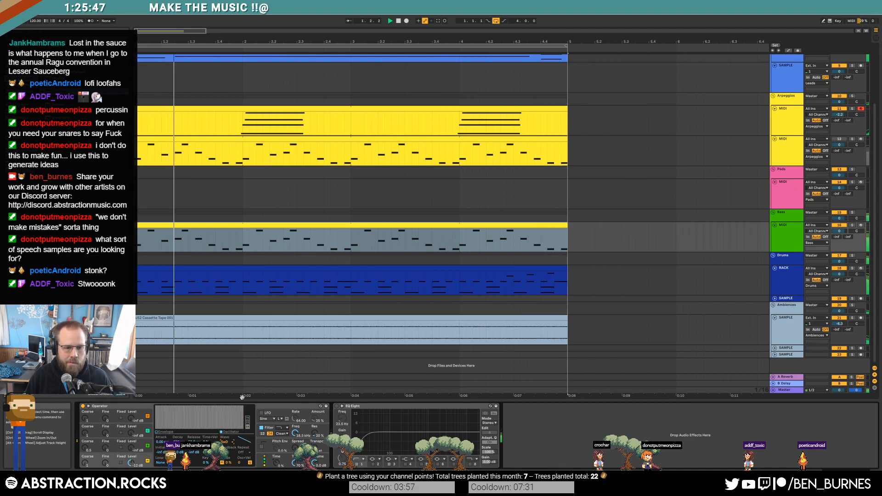
pyautogui.moveTo(295, 433); pyautogui.dragTo(294, 471)
pyautogui.moveTo(175, 427); pyautogui.dragTo(176, 427)
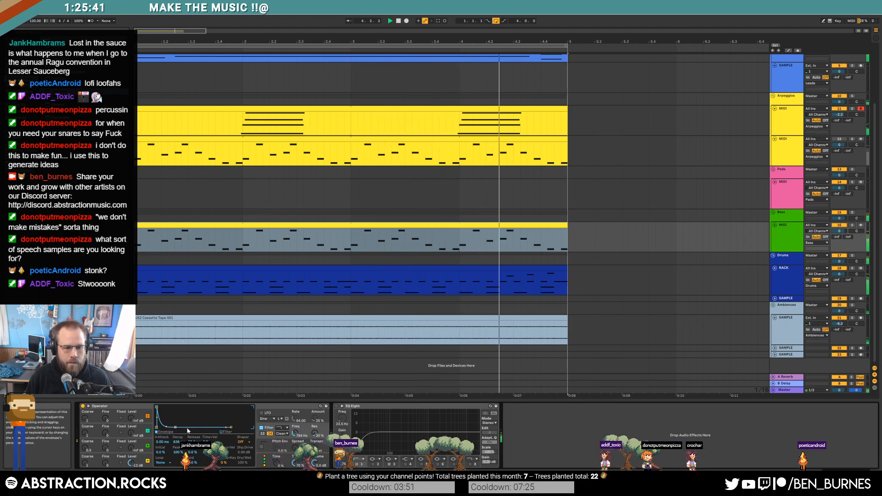
pyautogui.click(225, 432)
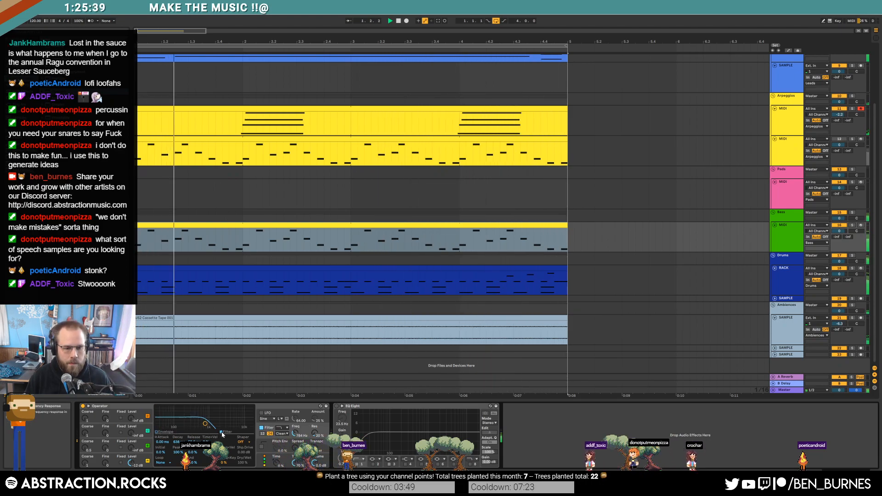
pyautogui.moveTo(199, 429); pyautogui.dragTo(204, 421)
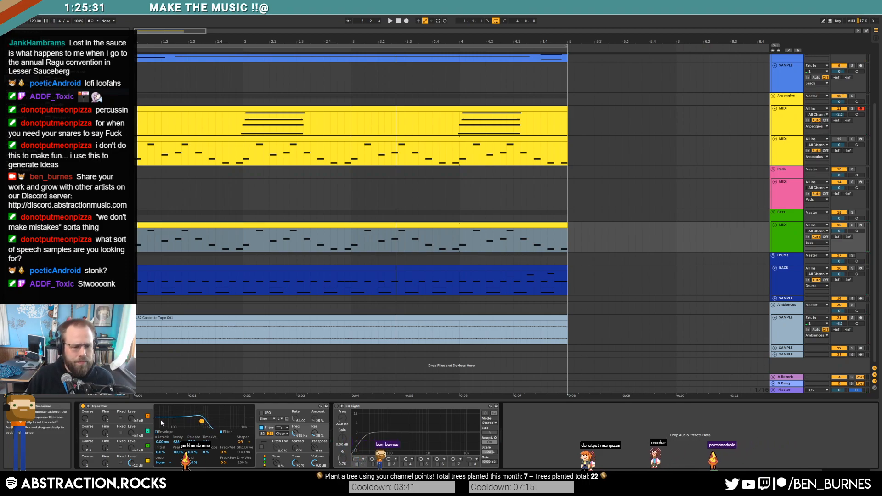
# Step: Adjust the filter envelope amount in the bass Operator and shorten the filter envelope's decay to 183 ms
pyautogui.click(157, 432)
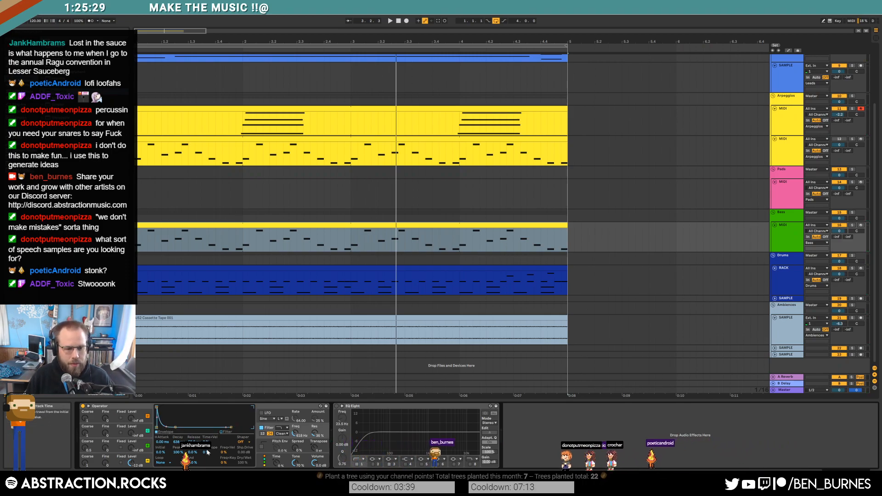
pyautogui.moveTo(209, 456); pyautogui.dragTo(209, 451)
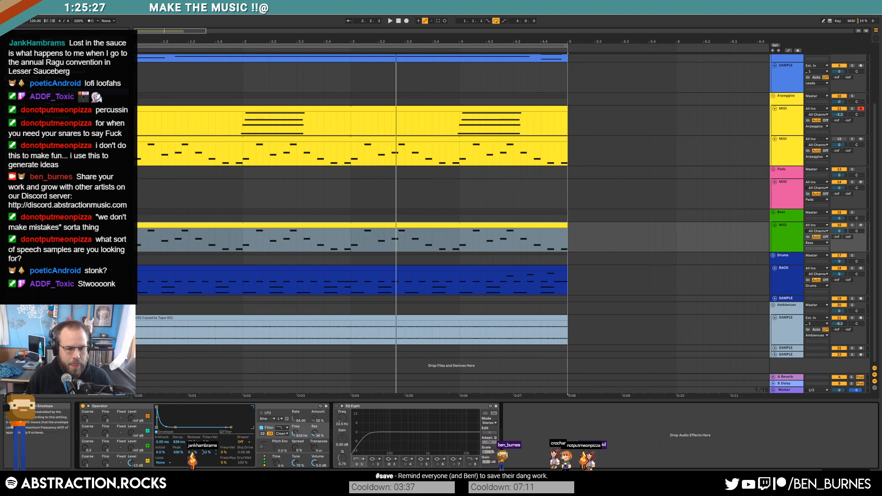
pyautogui.press('space')
pyautogui.moveTo(176, 427); pyautogui.dragTo(172, 427)
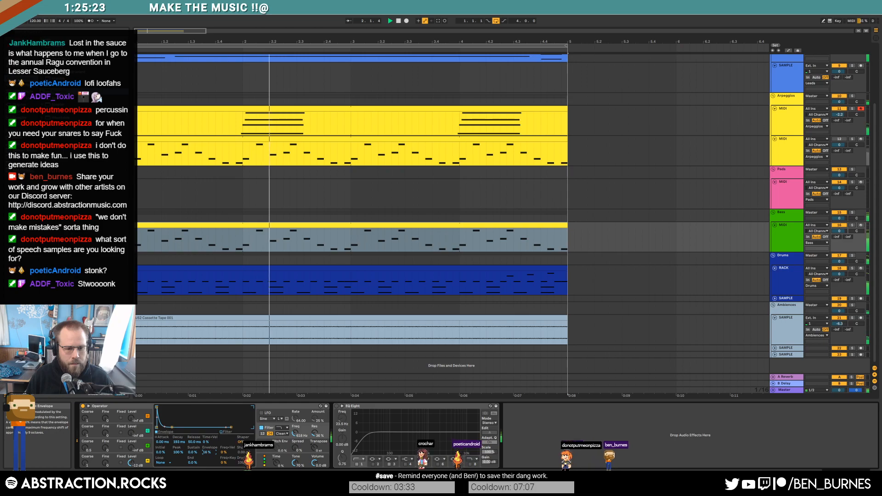
# Step: Raise the bass Operator's stereo spread to about 11% and check its global voice settings
pyautogui.moveTo(295, 449); pyautogui.dragTo(295, 445)
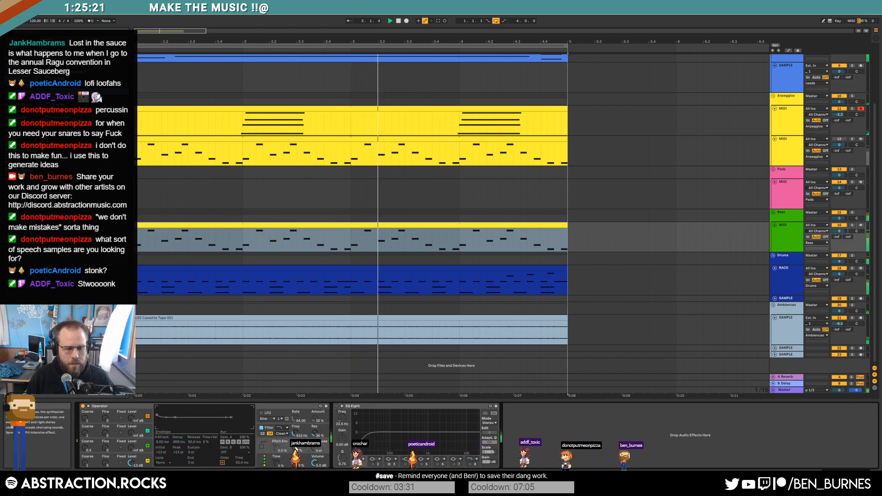
pyautogui.click(291, 429)
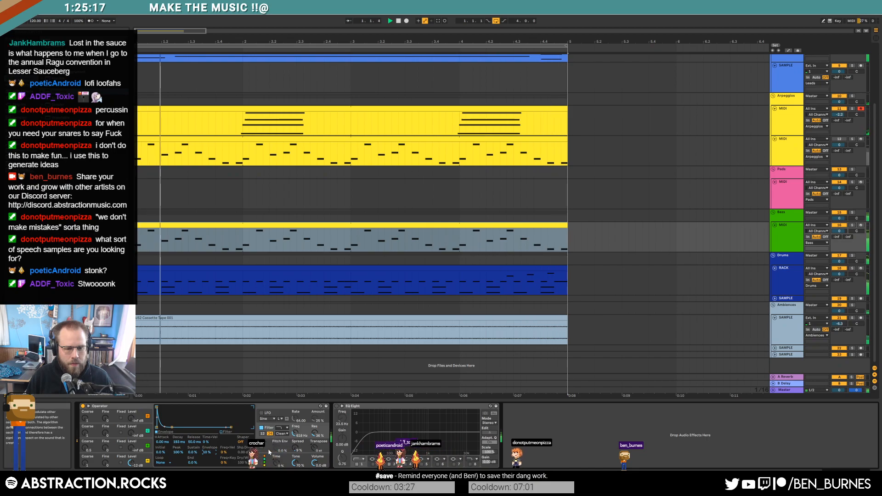
pyautogui.click(259, 459)
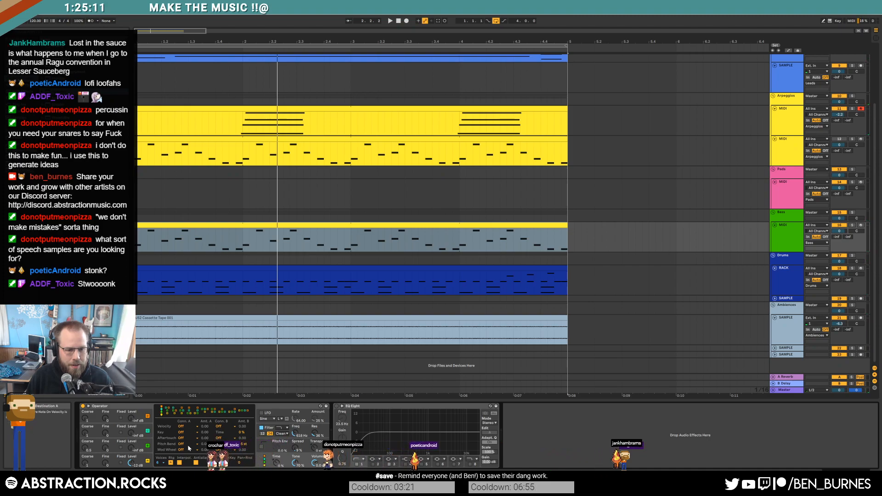
pyautogui.click(159, 463)
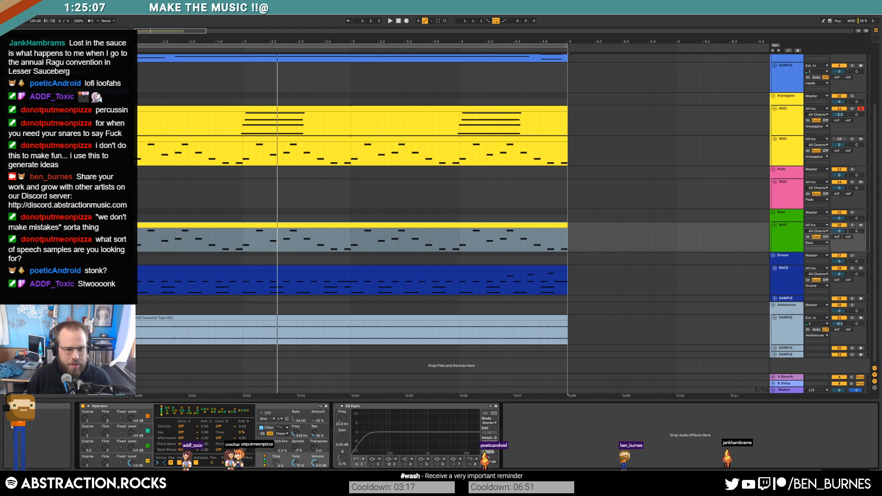
pyautogui.press('space')
pyautogui.moveTo(297, 448); pyautogui.dragTo(296, 442)
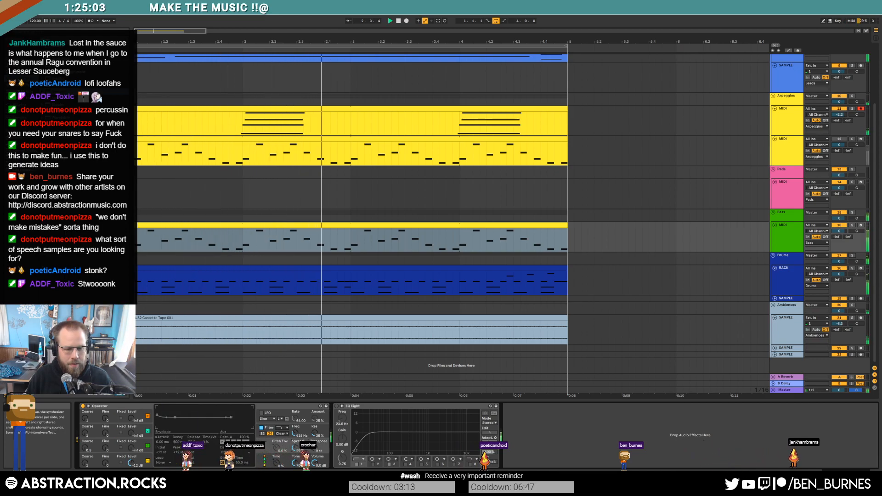
# Step: Transpose all notes in the bass clip down another octave and return to the track's devices with the loop playing
pyautogui.press('space')
pyautogui.doubleClick(348, 239)
pyautogui.hotkey('ctrl', 'a')
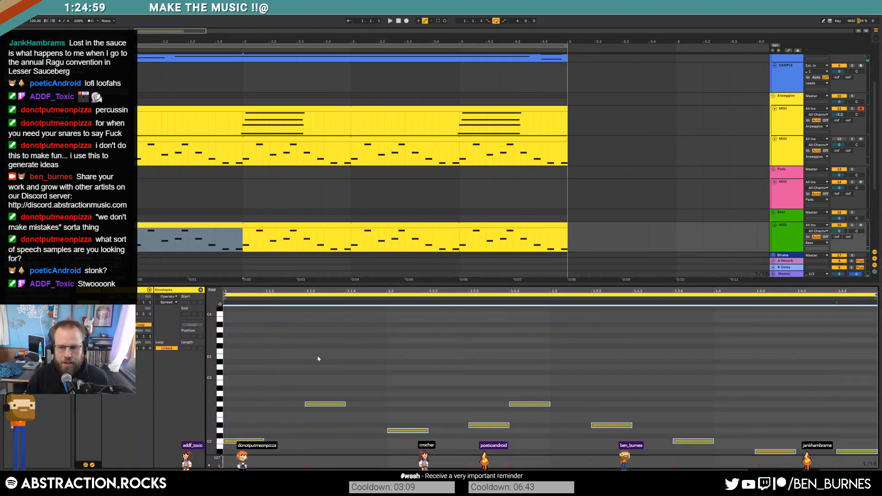
pyautogui.press('space')
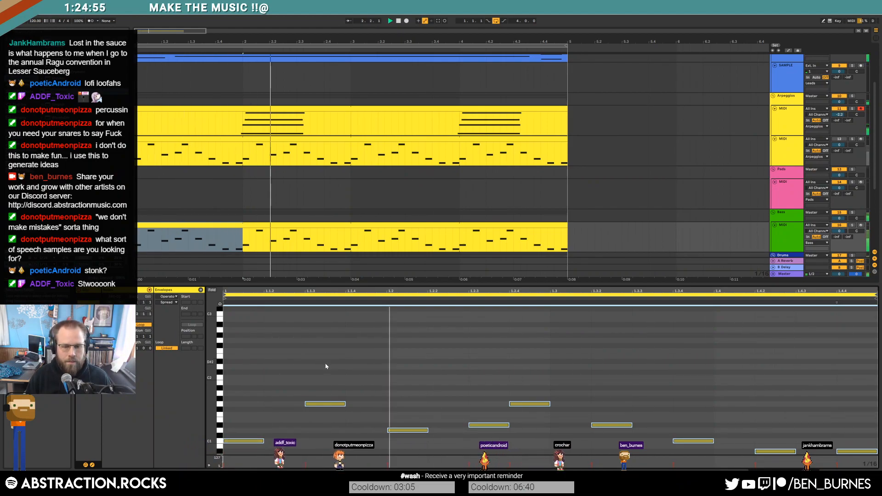
pyautogui.hotkey('shift', 'Tab')
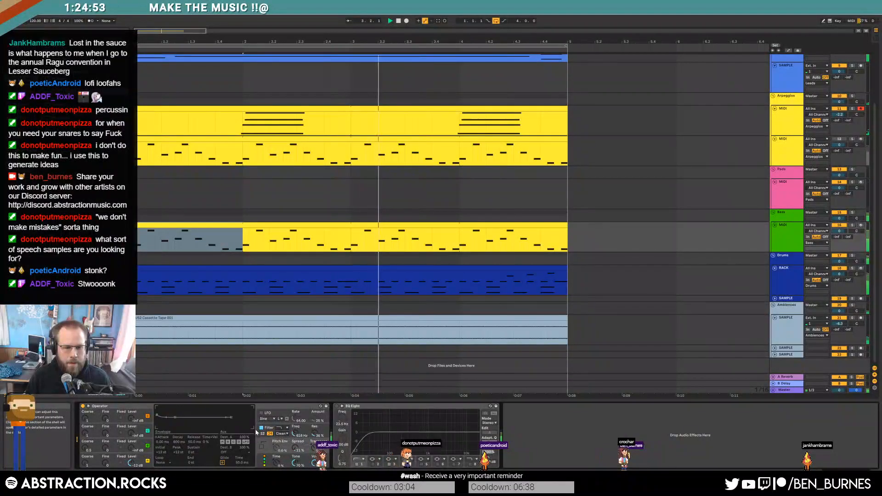
# Step: Set the decay of oscillator A's envelope in the bass Operator to about 246 ms and shorten its release
pyautogui.click(95, 459)
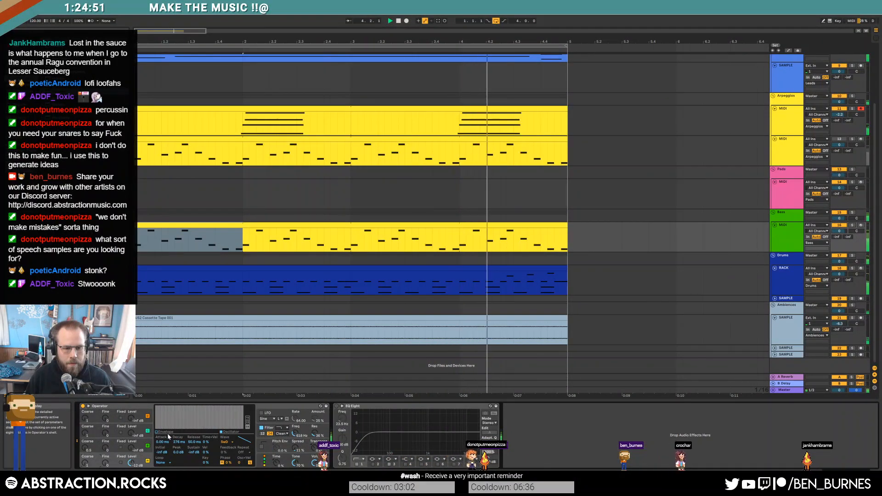
pyautogui.moveTo(171, 427); pyautogui.dragTo(173, 427)
pyautogui.moveTo(231, 427); pyautogui.dragTo(221, 427)
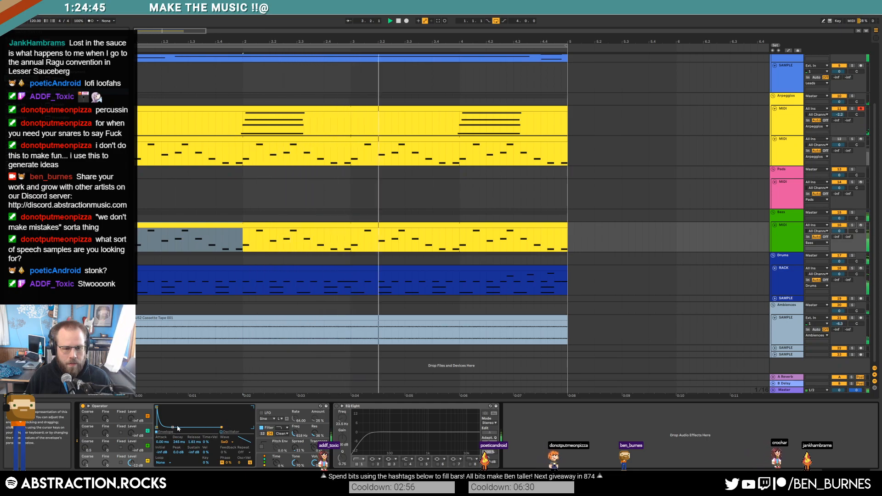
pyautogui.click(416, 225)
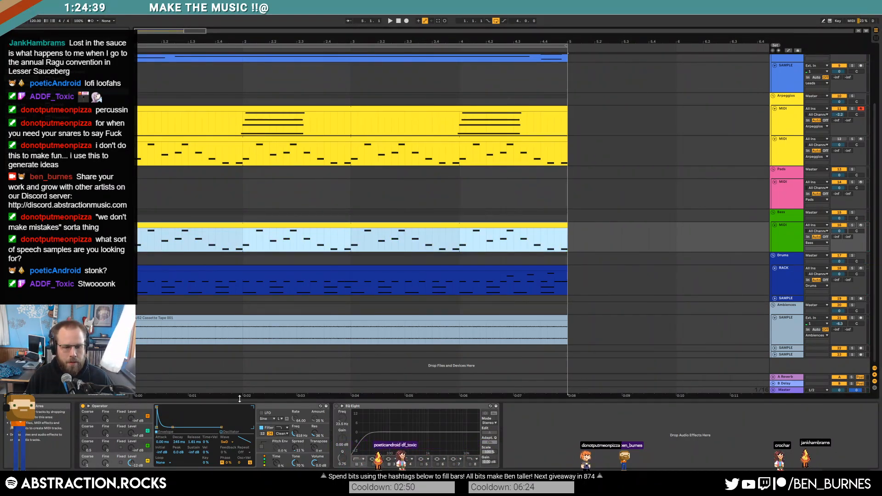
# Step: Group the bass Operator into an Instrument Rack and add Massive as a second chain
pyautogui.click(174, 421)
pyautogui.hotkey('ctrl', 'g')
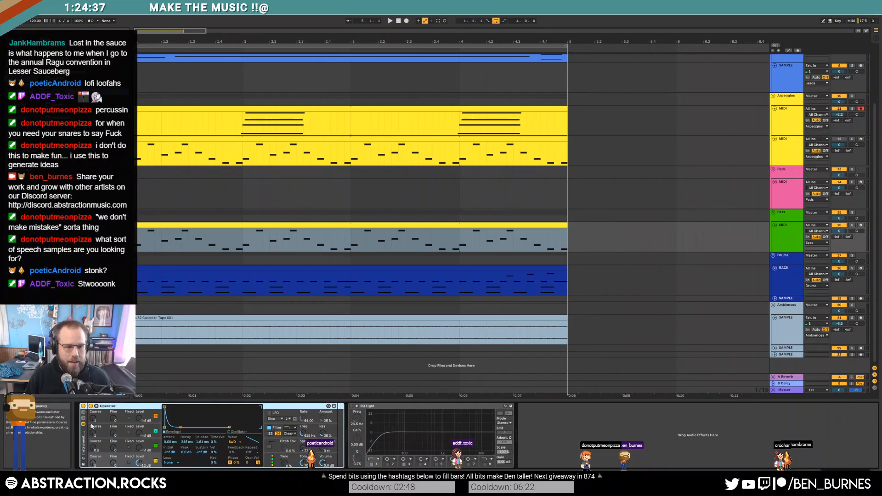
pyautogui.click(83, 421)
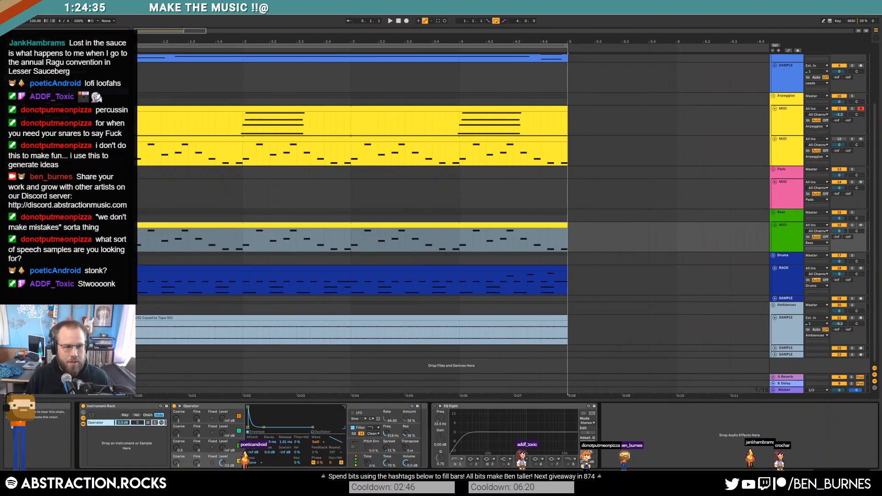
pyautogui.click(20, 105)
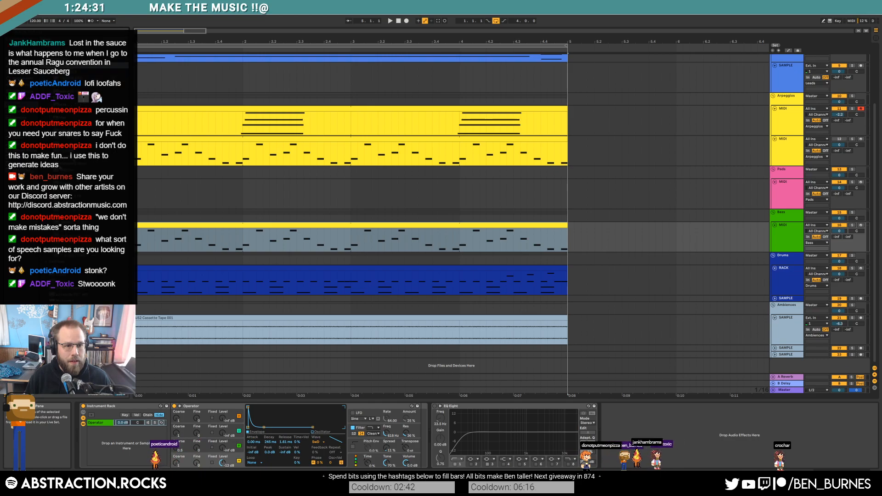
pyautogui.moveTo(73, 171); pyautogui.dragTo(123, 447)
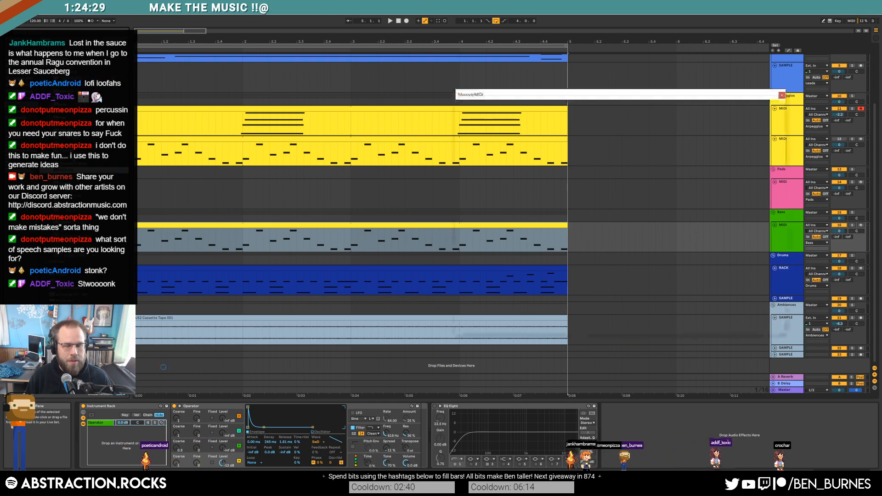
pyautogui.moveTo(494, 97); pyautogui.dragTo(457, 146)
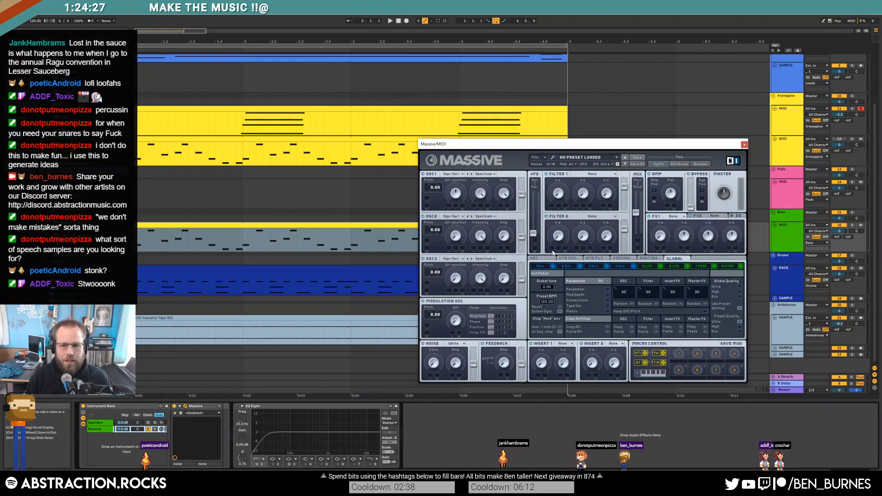
# Step: Shape Massive's envelope 4 with a short attack and a decay that falls to zero
pyautogui.click(620, 266)
pyautogui.moveTo(573, 285); pyautogui.dragTo(562, 286)
pyautogui.moveTo(657, 295); pyautogui.dragTo(651, 319)
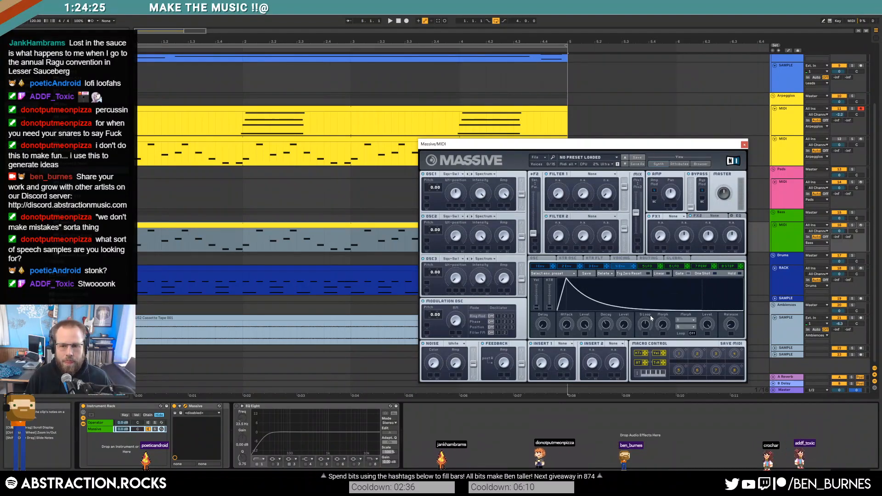
# Step: Play the loop with the bass clip's notes open and briefly solo the Bass MIDI track to hear Massive
pyautogui.press('space')
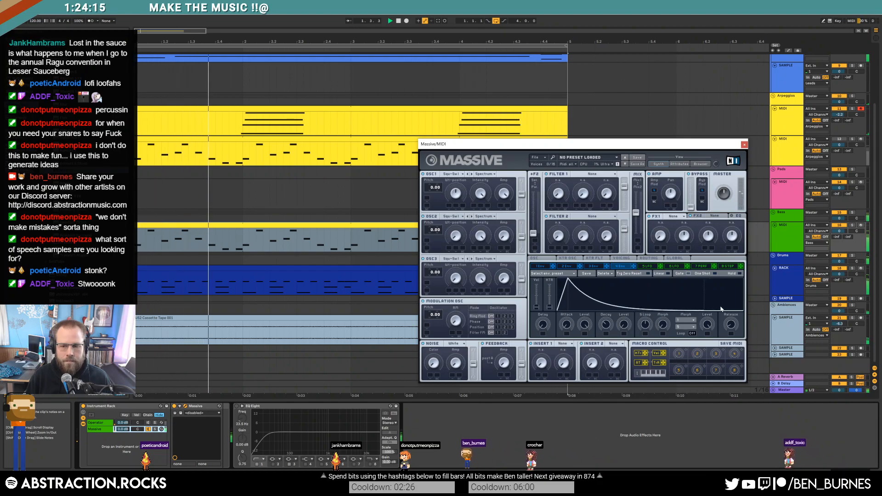
pyautogui.doubleClick(338, 226)
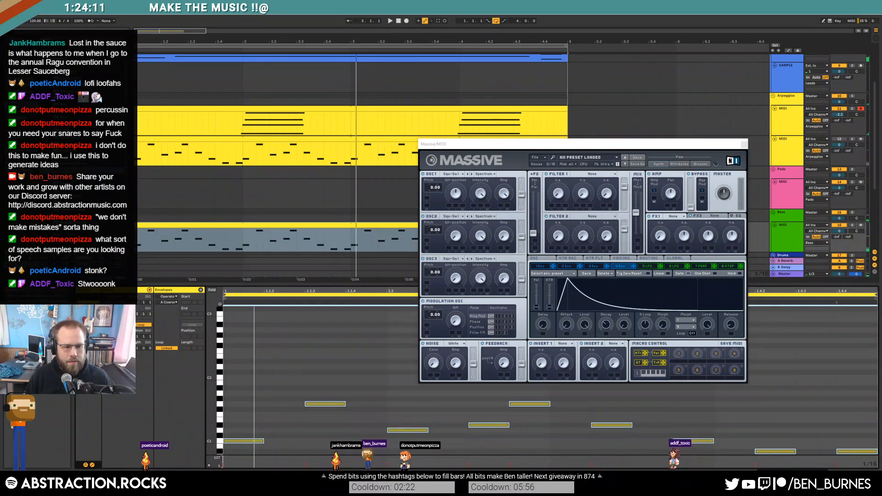
pyautogui.press('space')
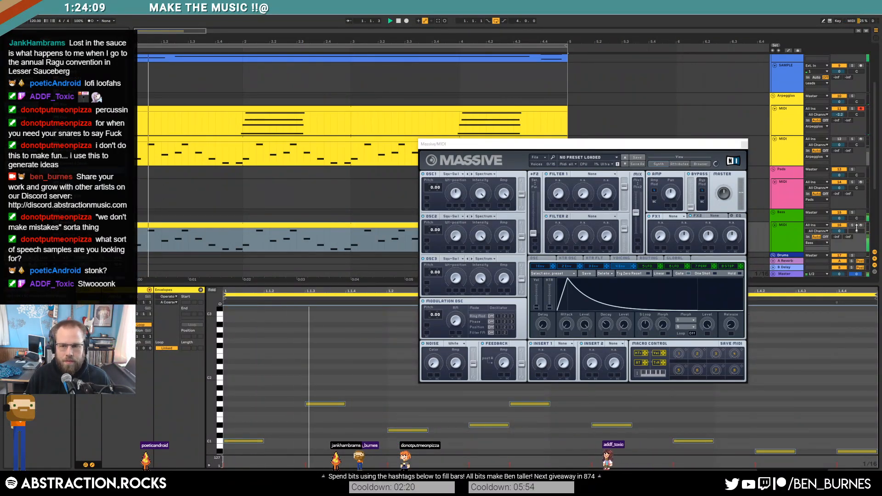
pyautogui.click(853, 227)
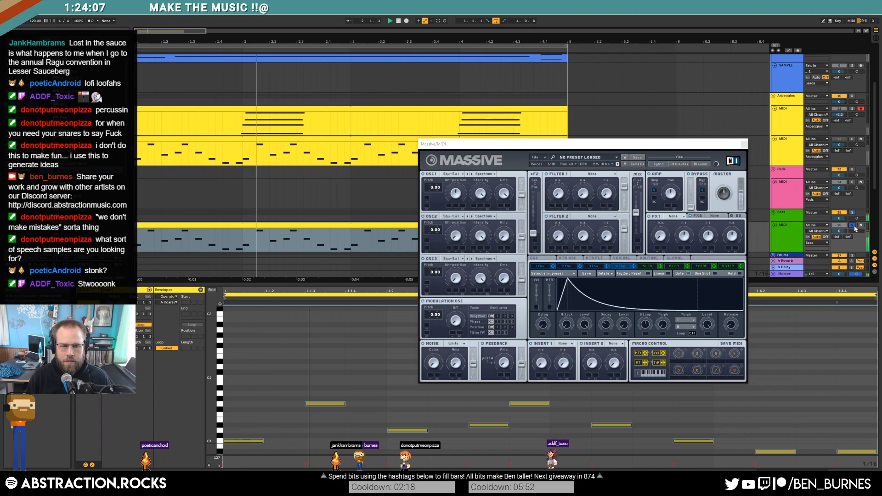
pyautogui.click(853, 227)
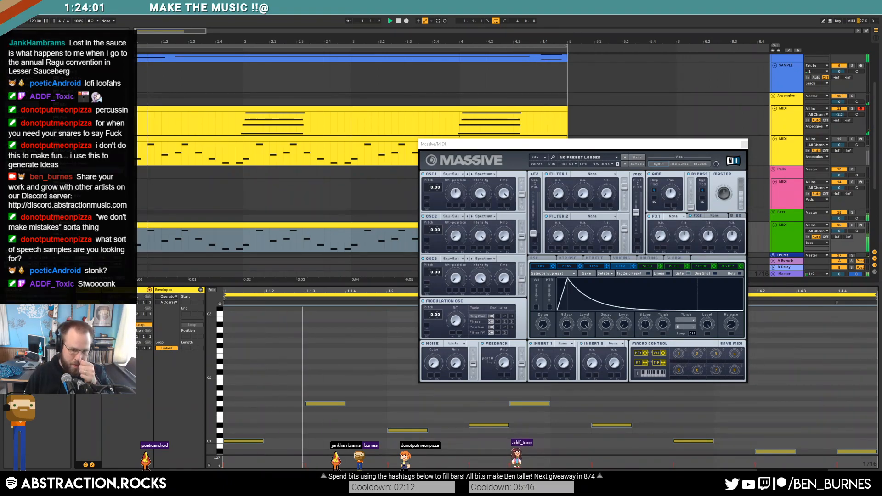
pyautogui.press('space')
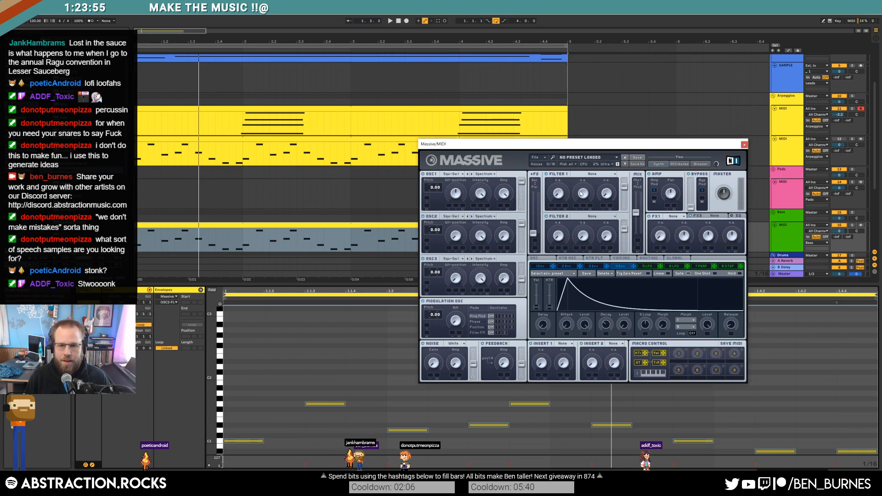
# Step: Set Filter 1 in the bass Massive to a lowpass type with its cutoff modulated, and audition it in the loop
pyautogui.click(585, 178)
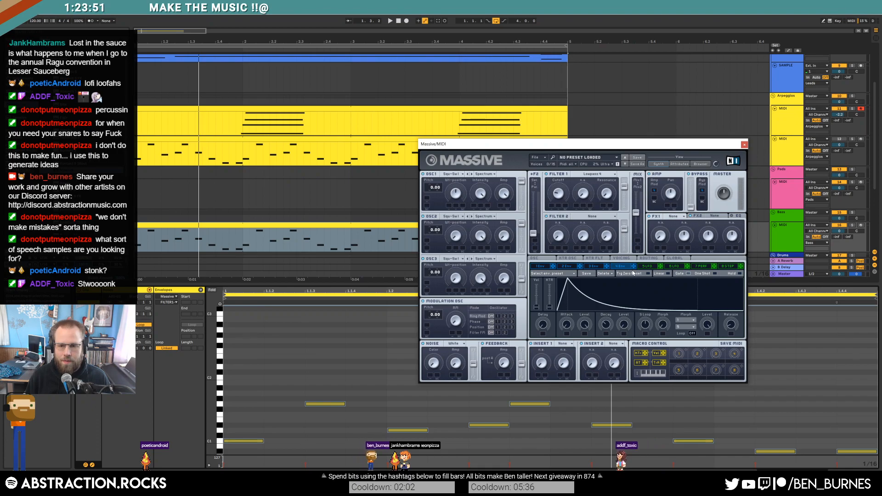
pyautogui.press('space')
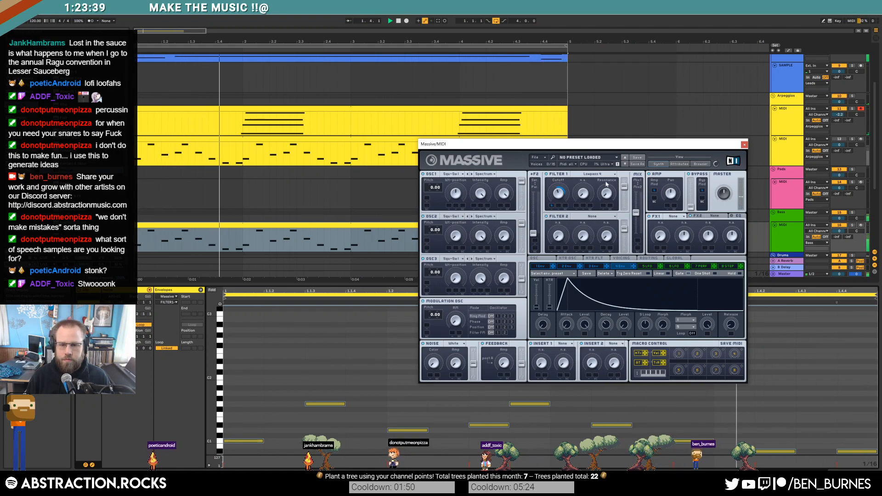
pyautogui.click(743, 144)
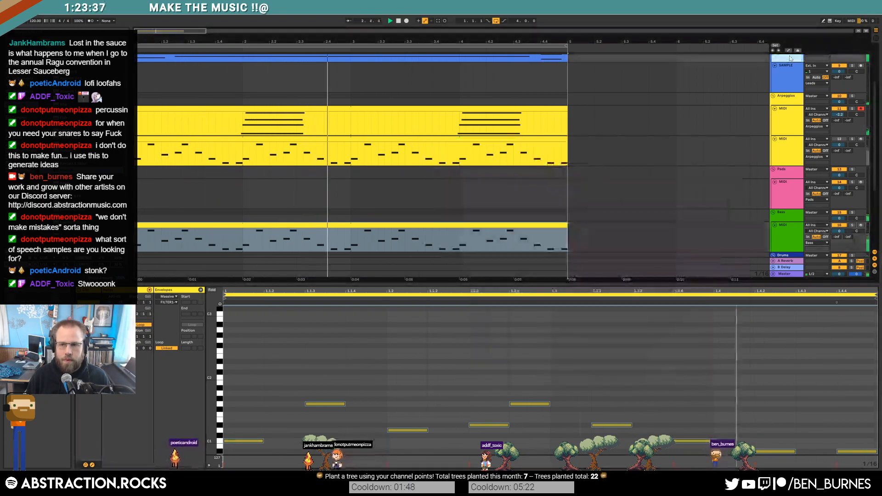
# Step: Open Massive on the Leads MIDI track and inspect its envelope 4 settings
pyautogui.hotkey('shift', 'Tab')
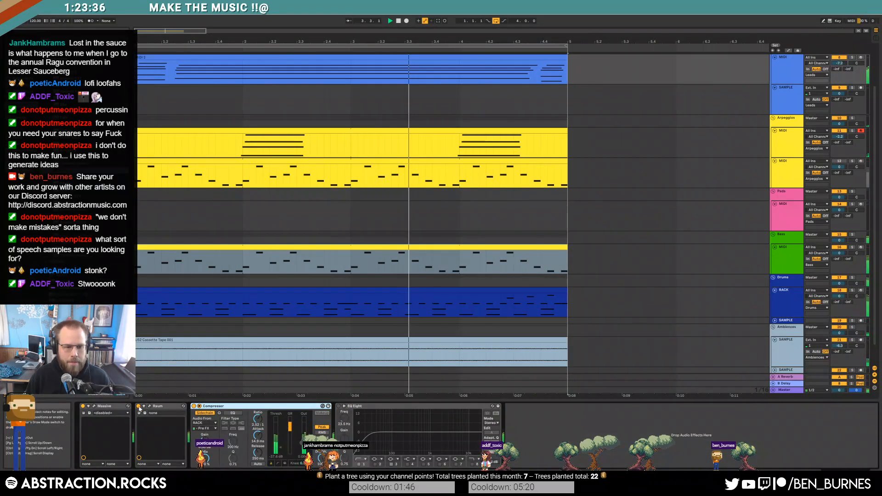
pyautogui.click(94, 406)
pyautogui.click(654, 207)
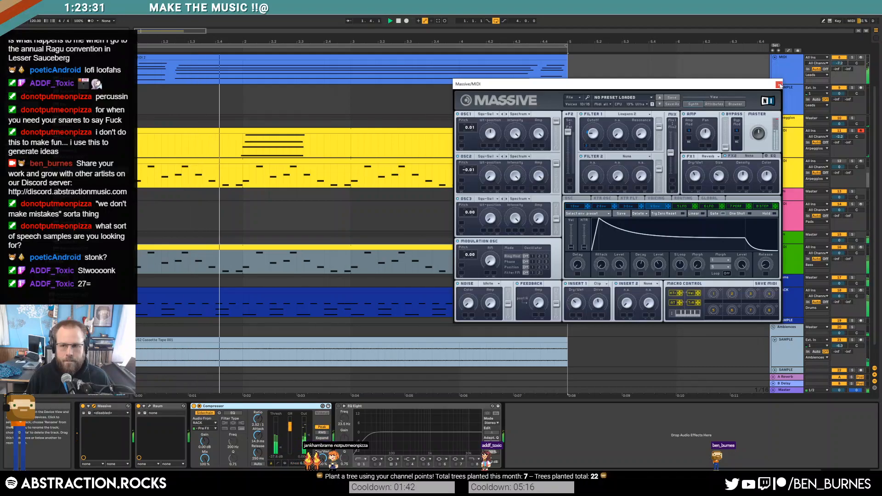
# Step: Close the Leads Massive and check the filter and envelope settings of Massive on the Bass MIDI track
pyautogui.click(778, 85)
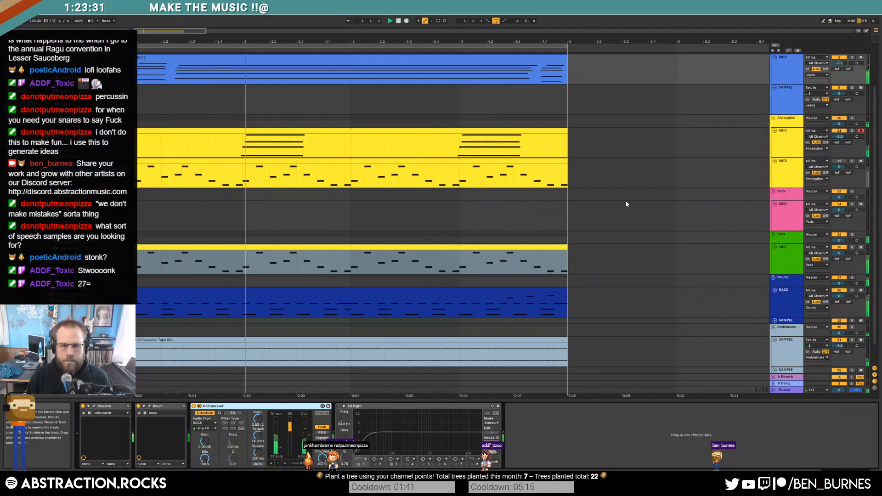
pyautogui.click(781, 264)
pyautogui.moveTo(594, 147); pyautogui.dragTo(644, 155)
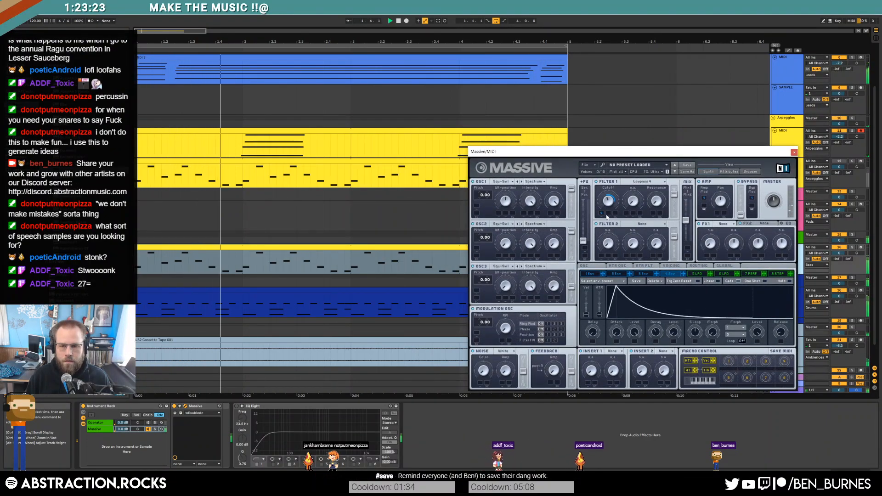
pyautogui.click(794, 152)
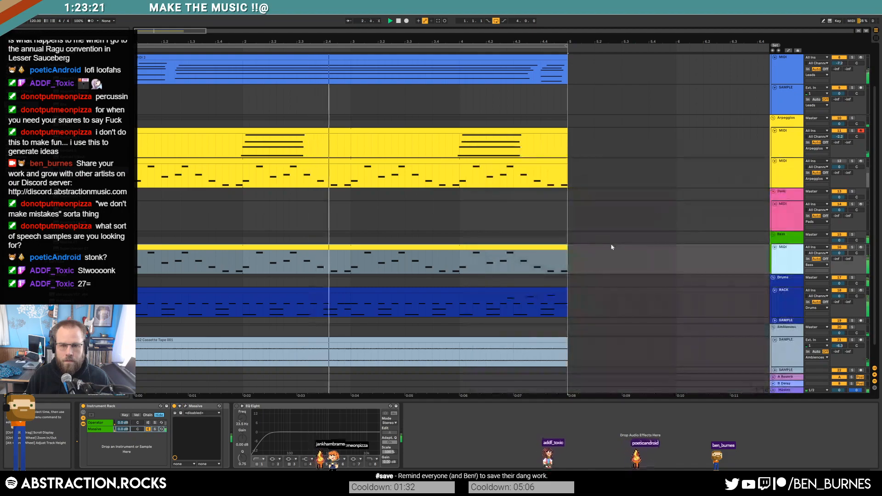
# Step: Briefly unmute the lower Arpeggios MIDI track and open its clip to compare its notes with the bass clip
pyautogui.scroll(2, 603, 237)
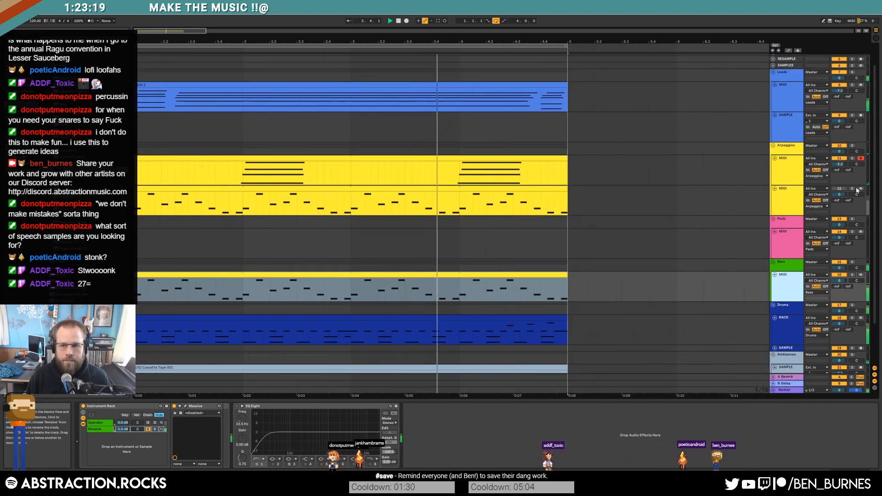
pyautogui.click(840, 188)
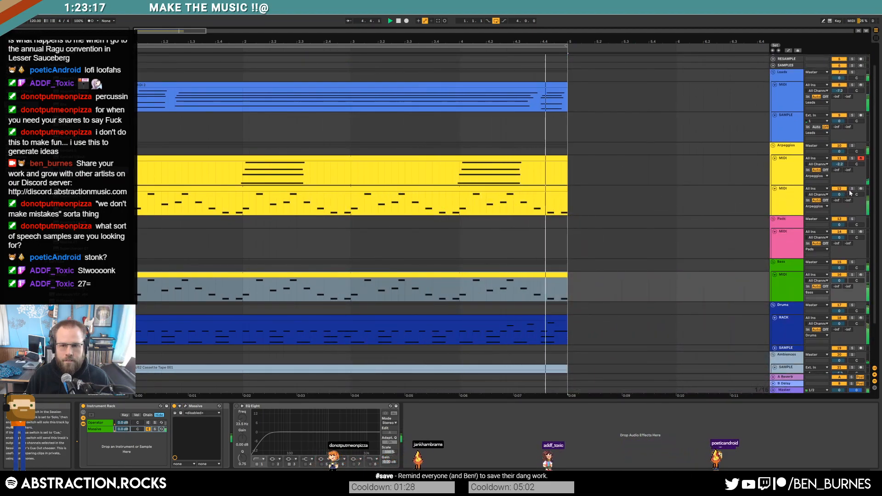
pyautogui.press('space')
pyautogui.doubleClick(458, 188)
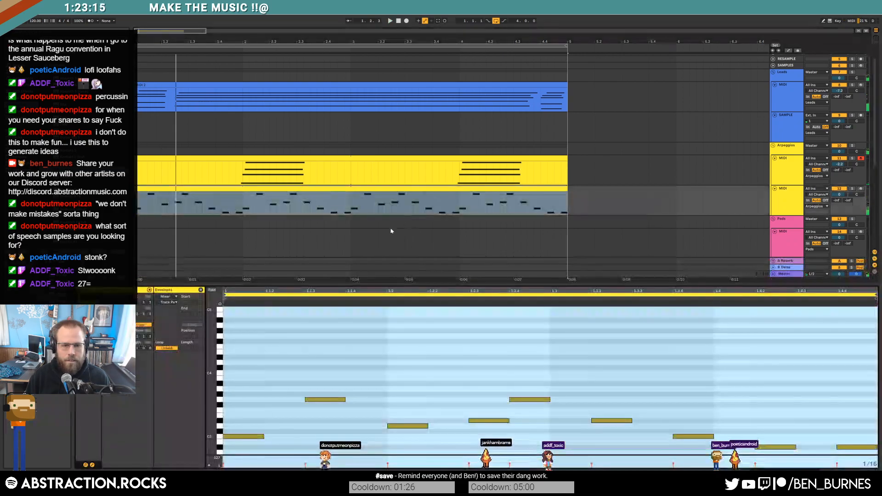
pyautogui.moveTo(341, 260); pyautogui.dragTo(340, 198)
pyautogui.click(349, 213)
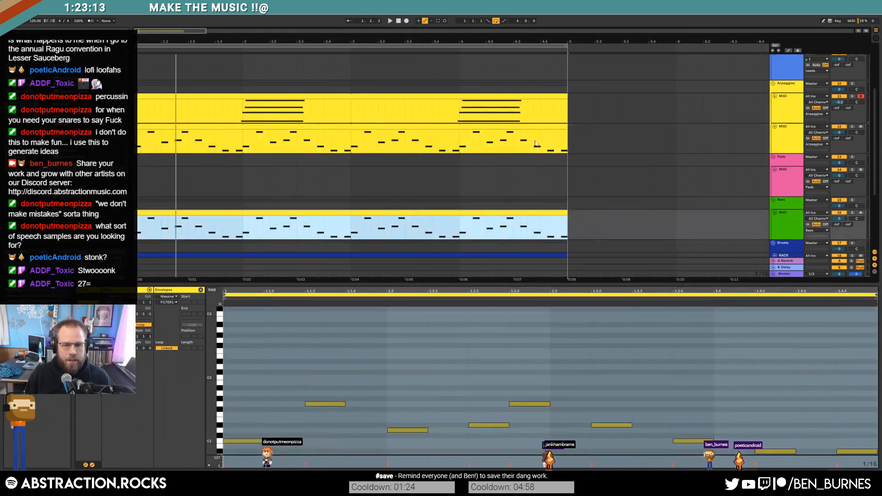
pyautogui.click(839, 127)
# Step: Audition the repeating bass clip and consolidate it into a single editable four-bar clip
pyautogui.click(416, 213)
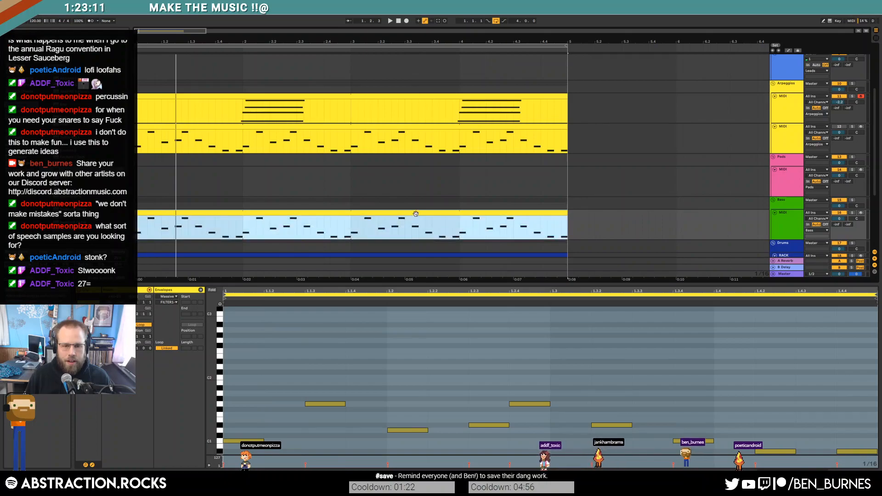
pyautogui.press('space')
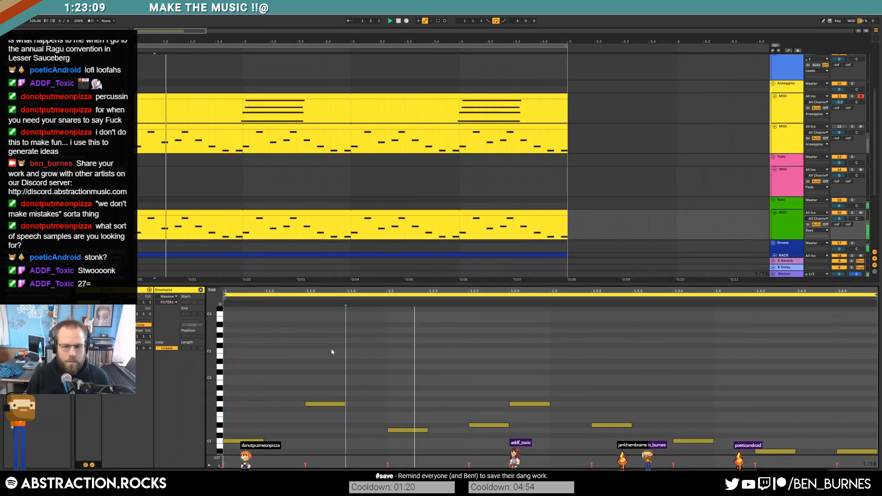
pyautogui.click(256, 214)
pyautogui.press('space')
pyautogui.hotkey('ctrl', 'j')
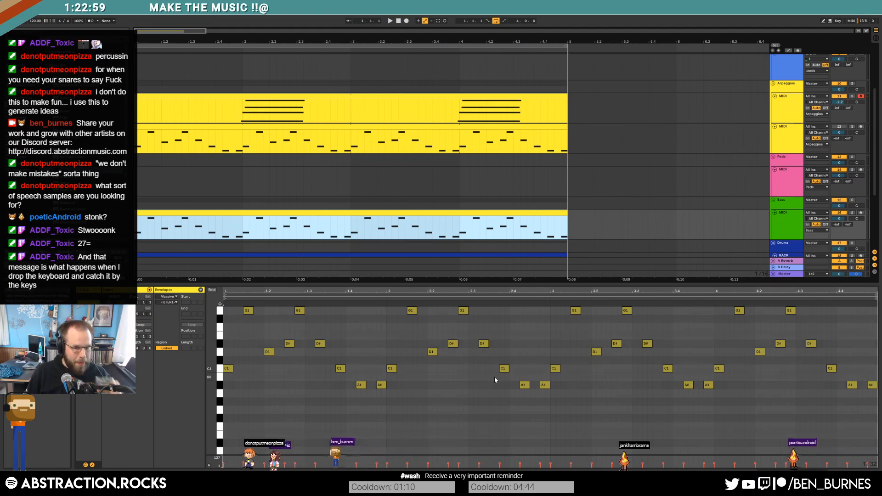
# Step: Audition the bass clip and raise the last D#1 note in bar 2 by five semitones to G#1
pyautogui.scroll(1, 496, 381)
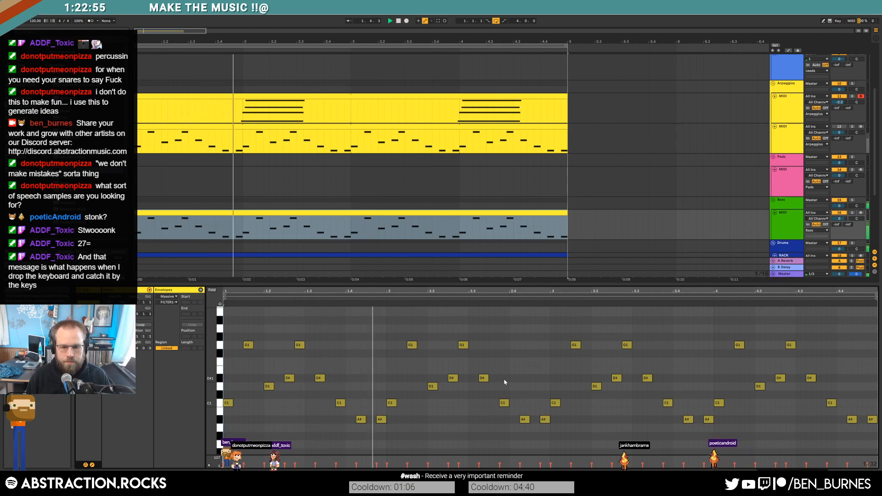
pyautogui.press('space')
pyautogui.click(483, 379)
pyautogui.press('Up')
pyautogui.press('Up')
pyautogui.press('Up')
pyautogui.press('Up')
pyautogui.press('Up')
# Step: Raise the C1 and A#0 notes following G#1 in bar 2 by one octave to C2 and A#1, and replay
pyautogui.click(502, 403)
pyautogui.hotkey('shift', 'Up')
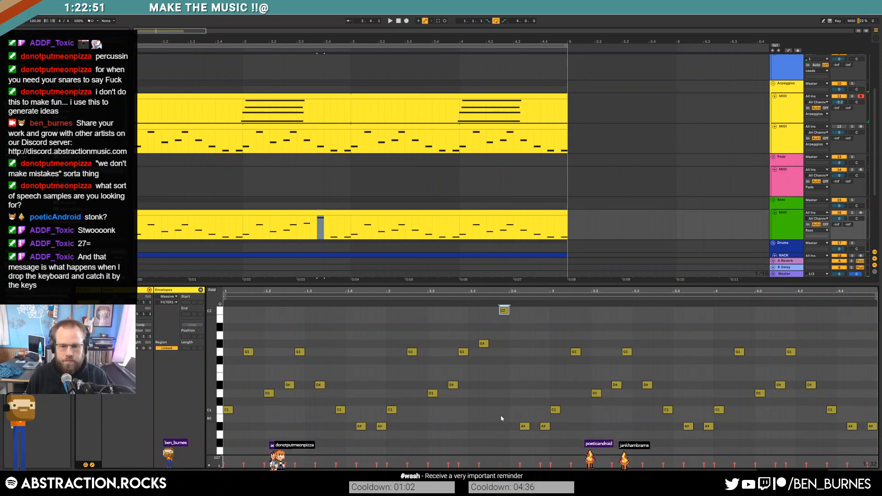
pyautogui.click(520, 440)
pyautogui.hotkey('shift', 'Up')
pyautogui.click(543, 437)
pyautogui.press('space')
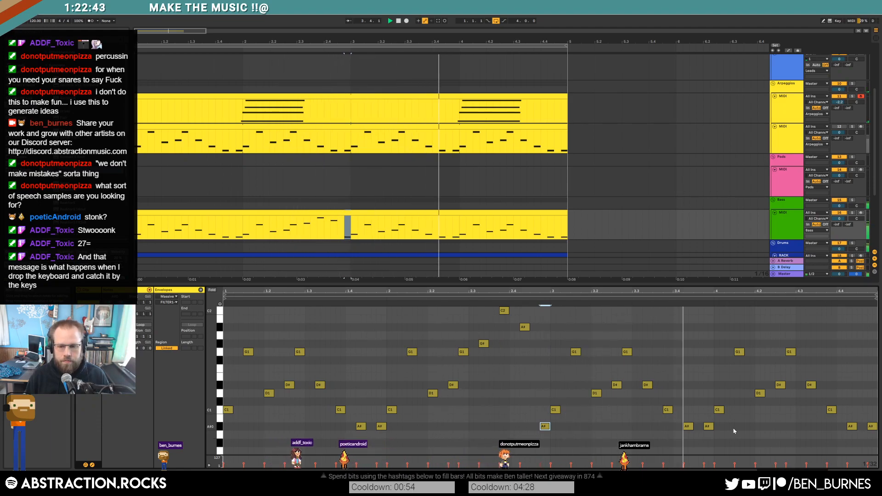
# Step: Deactivate the last D#1 and C1 notes near the end of bar 4 in the bass clip and replay the loop
pyautogui.press('space')
pyautogui.moveTo(807, 365); pyautogui.dragTo(838, 416)
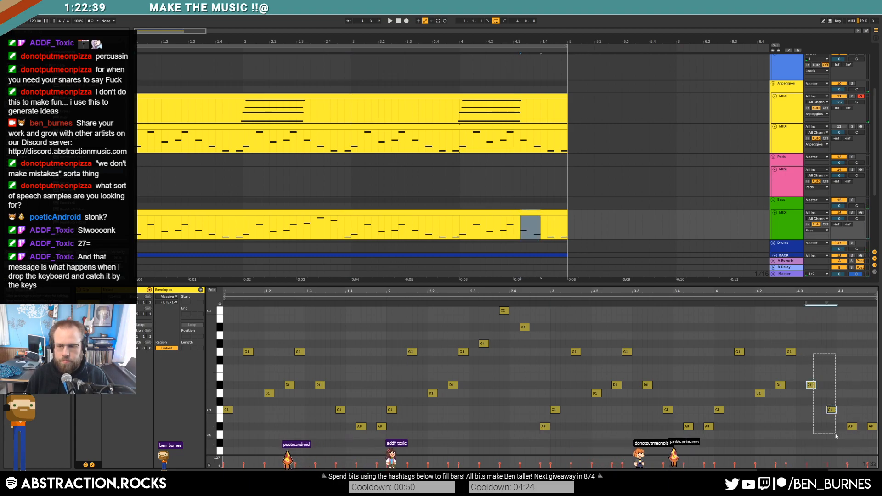
pyautogui.press('space')
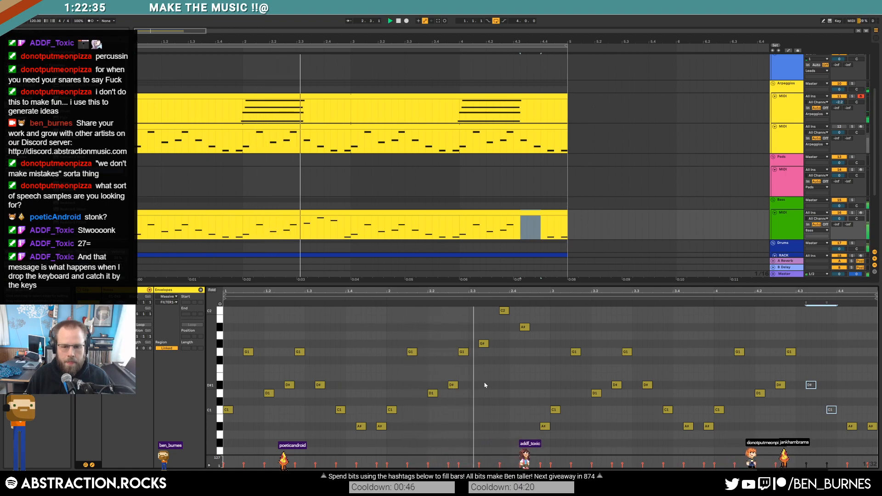
pyautogui.click(483, 344)
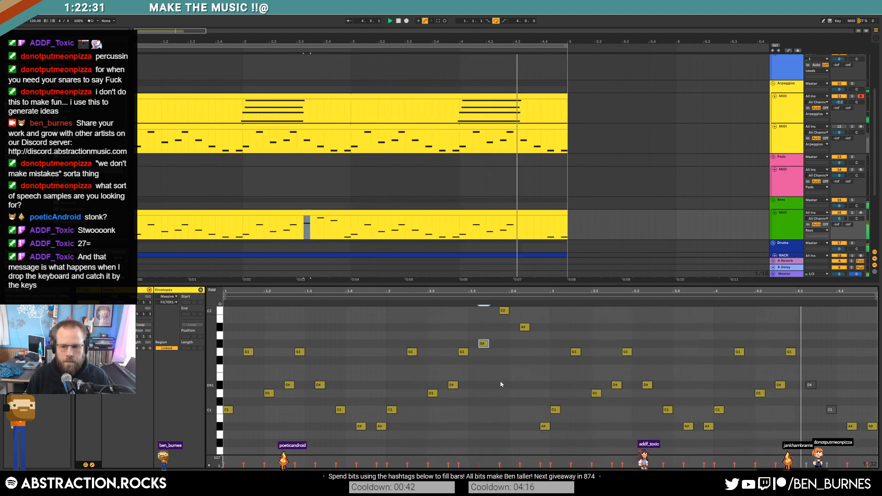
# Step: Lower the last G1 bass note in bar 4 to C1 and deactivate the first of the closing A#0 notes
pyautogui.click(790, 352)
pyautogui.press('space')
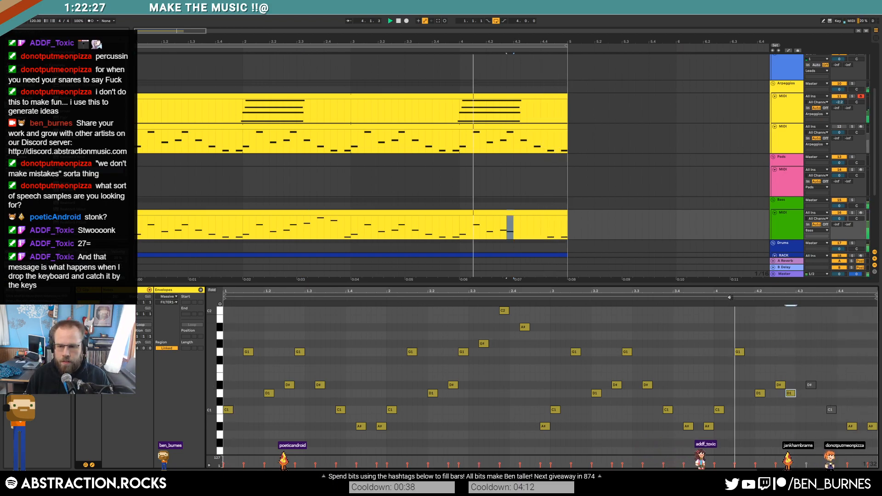
pyautogui.press('Down')
pyautogui.click(851, 426)
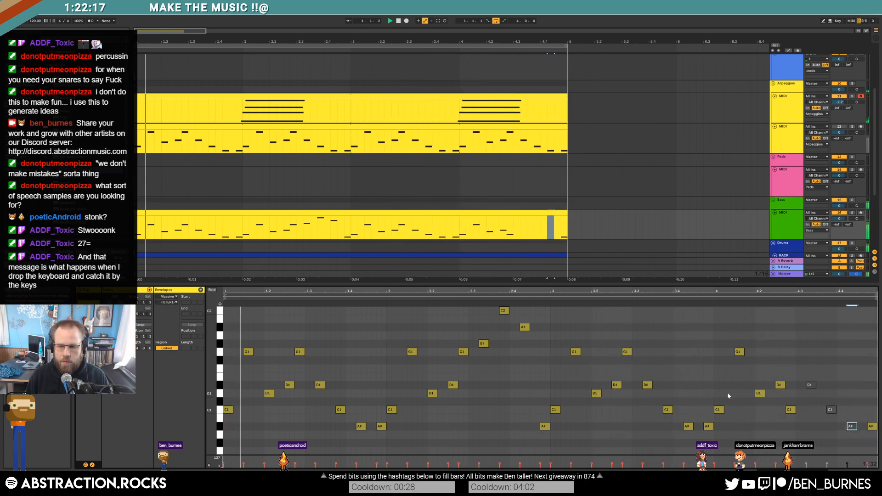
# Step: Open the drum track's Drum Rack and look through its tom, snap, kick and closed-hat pads
pyautogui.hotkey('shift', 'Tab')
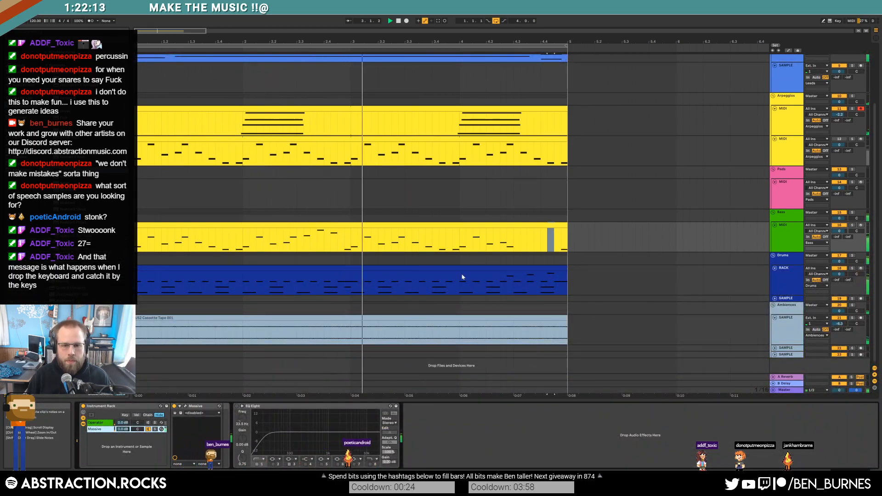
pyautogui.click(431, 269)
pyautogui.press('space')
pyautogui.click(104, 429)
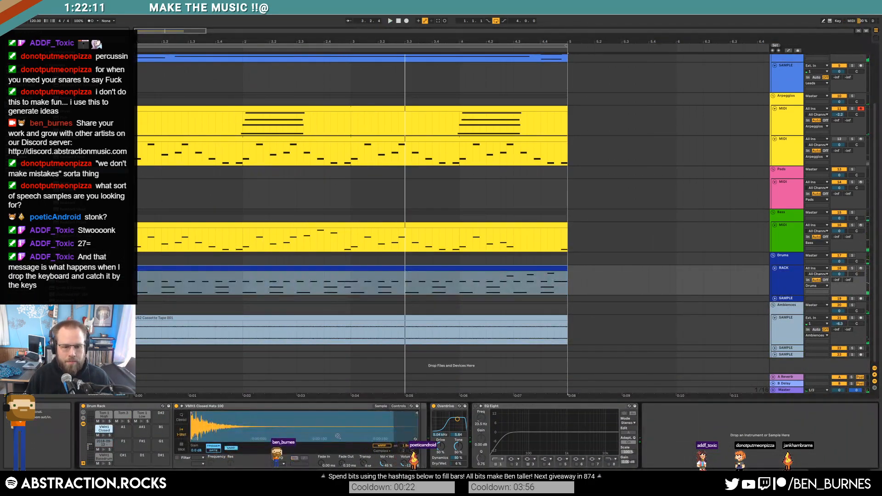
pyautogui.click(120, 417)
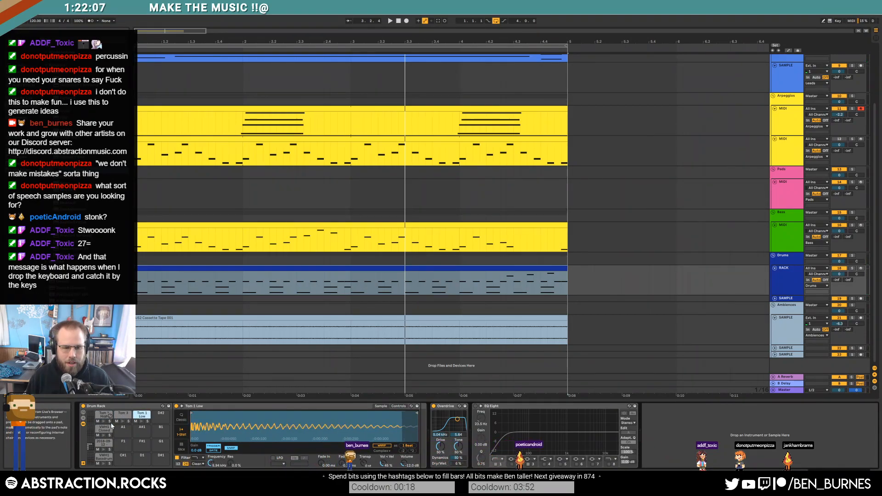
pyautogui.click(106, 443)
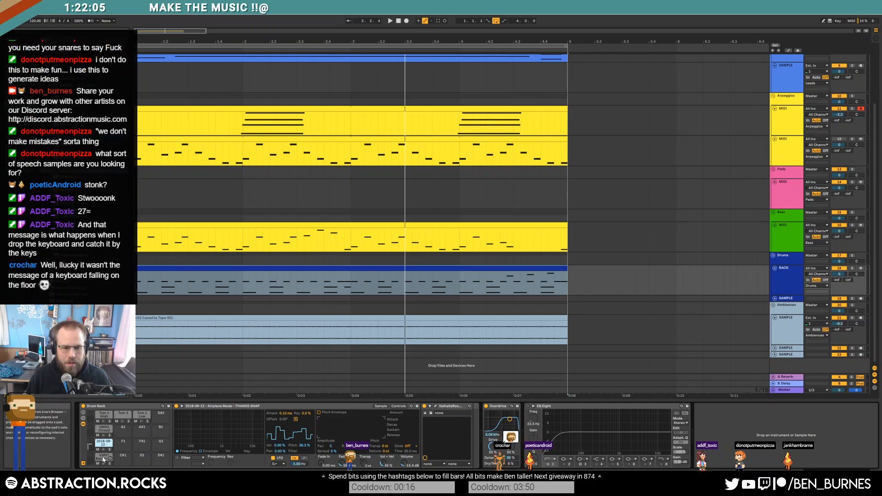
pyautogui.click(104, 459)
pyautogui.click(104, 444)
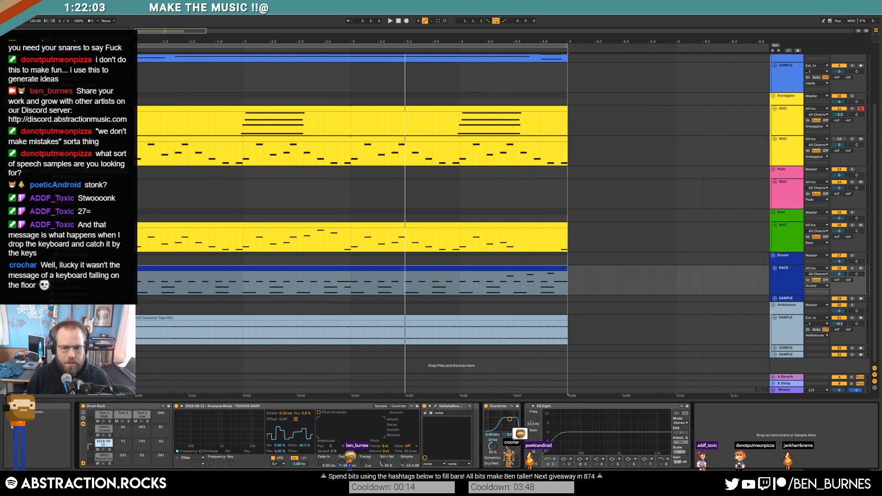
pyautogui.click(109, 428)
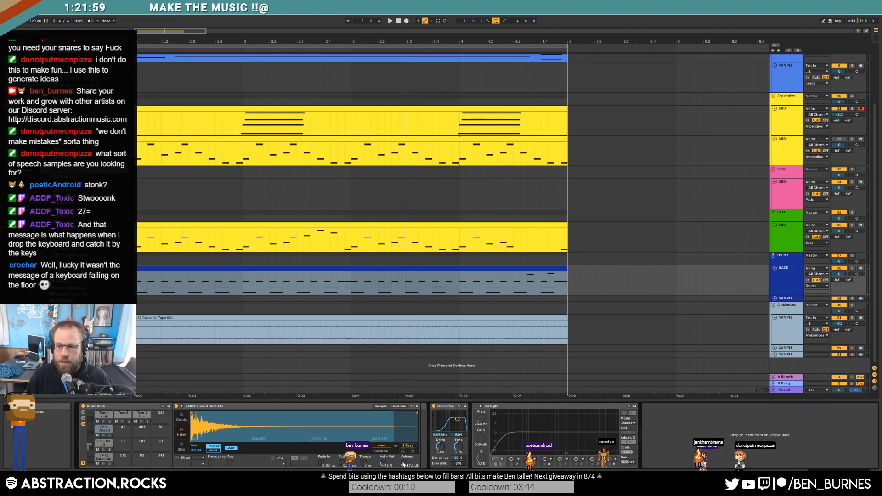
# Step: Play the loop and fine-tune the volume of the THANOS SNAP sample in the Drum Rack
pyautogui.press('space')
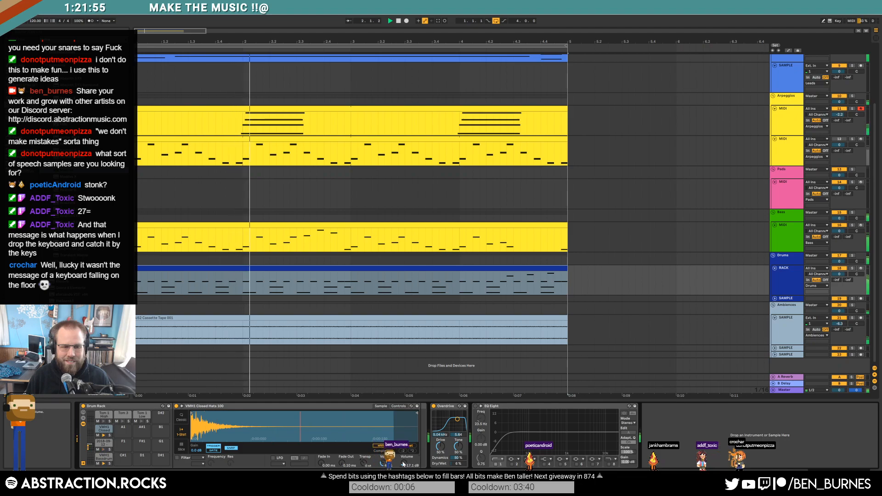
pyautogui.click(104, 443)
pyautogui.moveTo(403, 464); pyautogui.dragTo(403, 465)
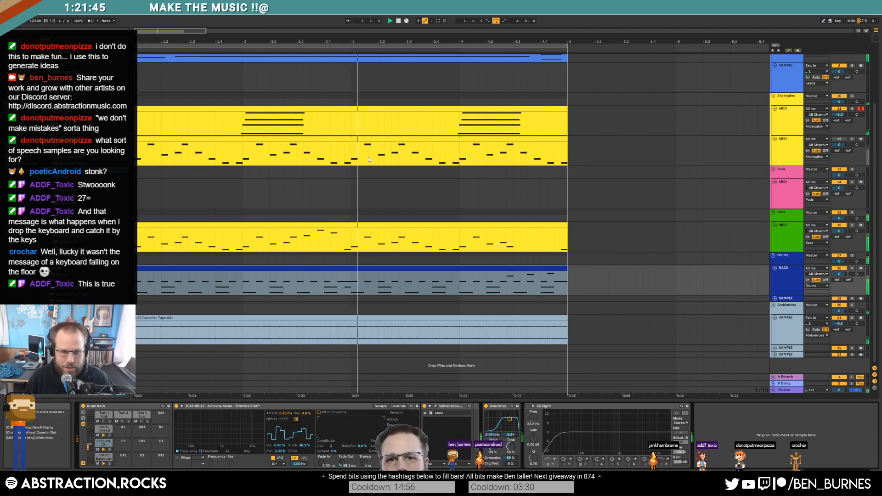
# Step: Replay the loop with the bass rack and move the bar 2 G#1 bass note earlier, directly after the G1 note
pyautogui.click(386, 226)
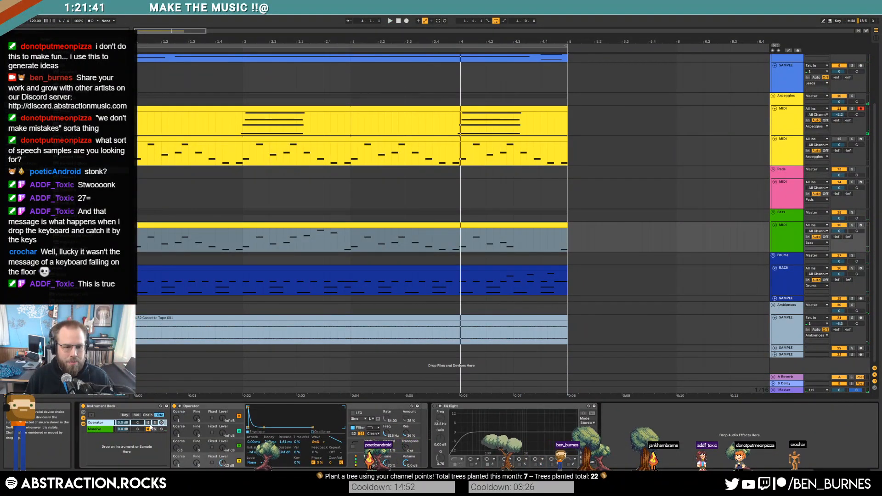
pyautogui.press('space')
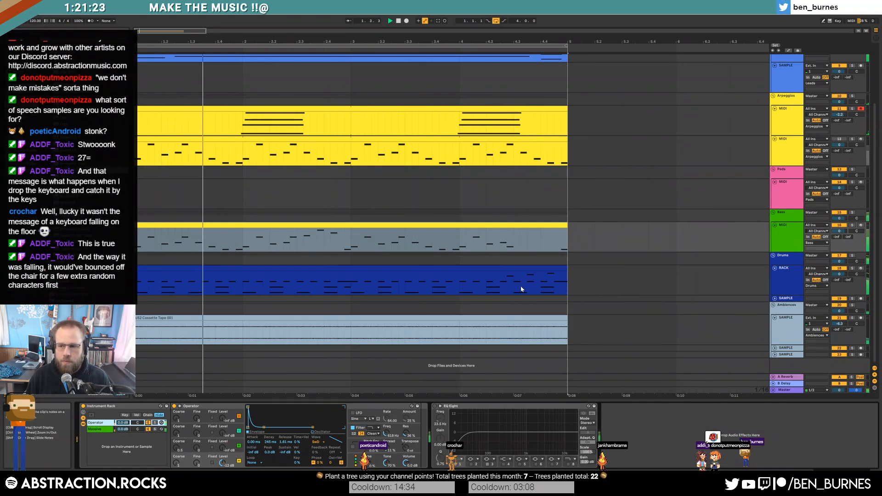
pyautogui.doubleClick(317, 226)
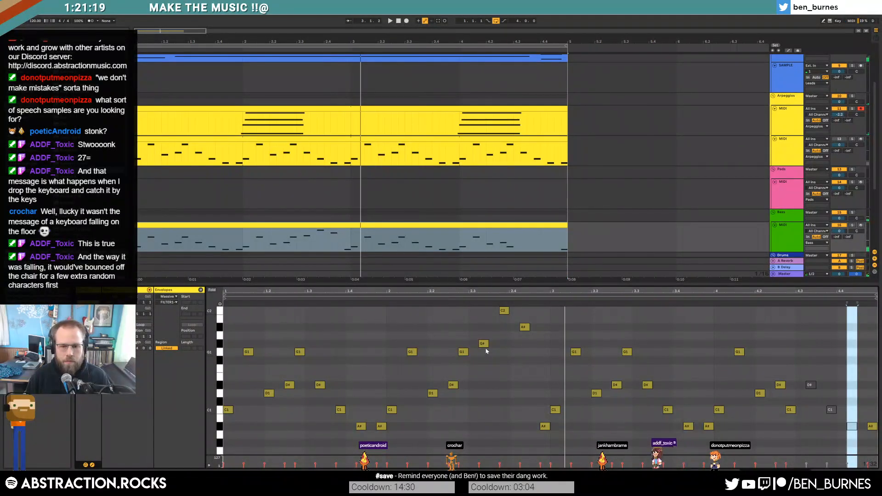
pyautogui.click(487, 353)
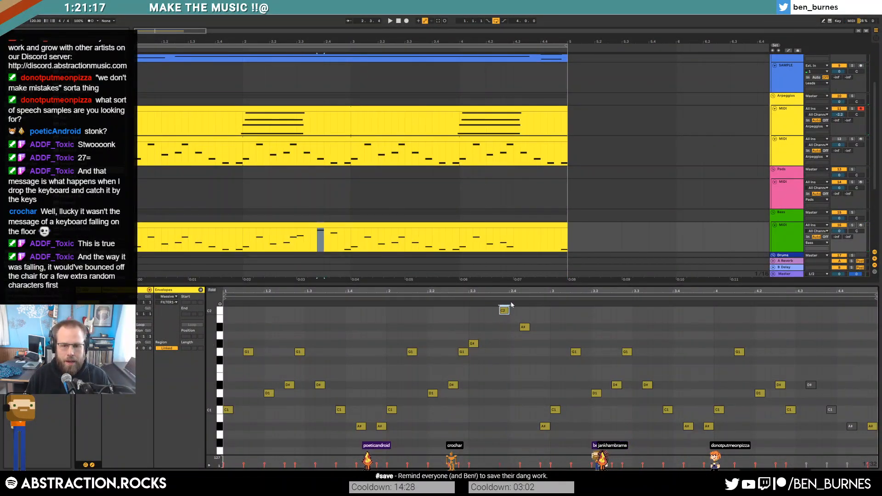
pyautogui.press('Right')
pyautogui.press('space')
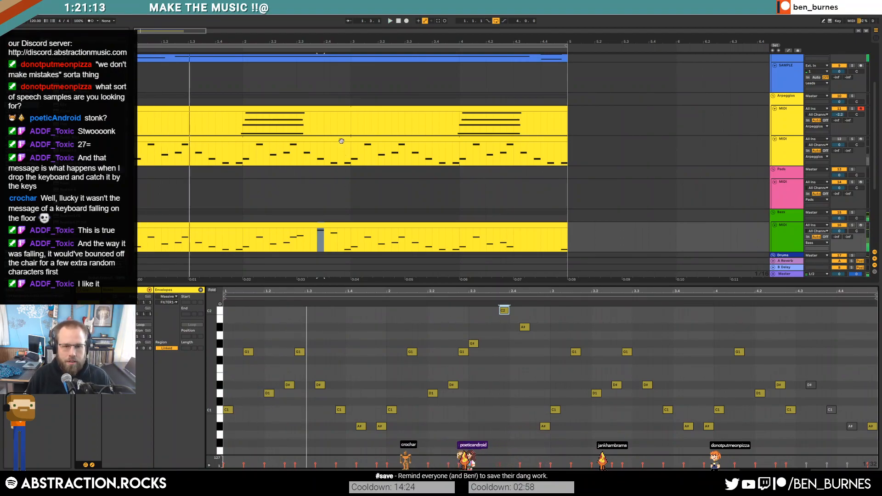
# Step: Deactivate the clip on the lower Arpeggios MIDI track and return to the bass clip's notes
pyautogui.click(341, 141)
pyautogui.press('0')
pyautogui.click(357, 226)
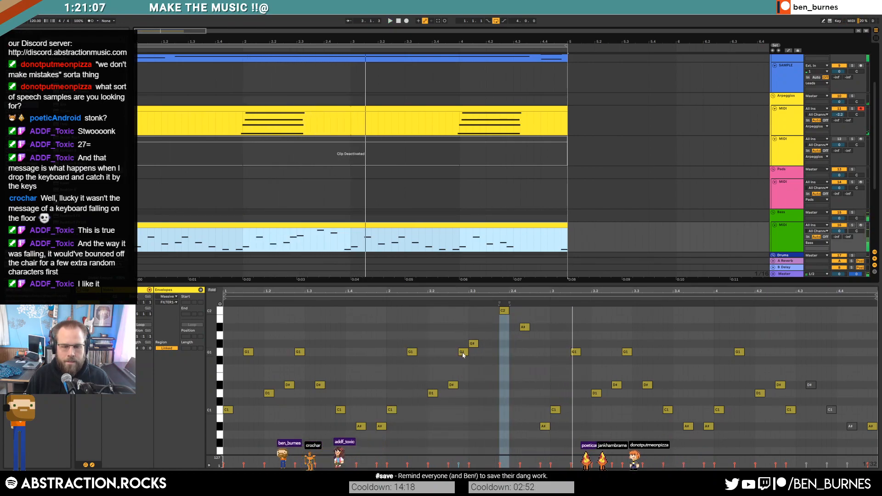
# Step: Rework the bar 2 bass run by raising D#1 to G1 and replacing the following G1 with the G#1 note
pyautogui.doubleClick(452, 351)
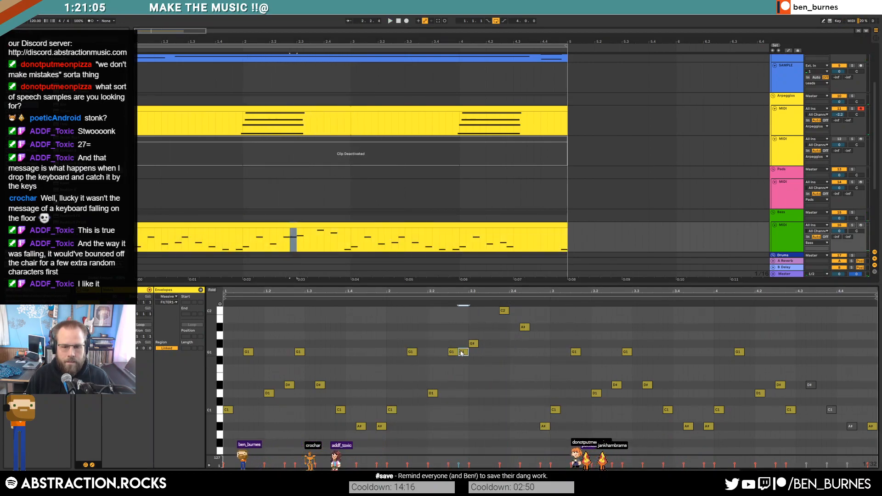
pyautogui.press('space')
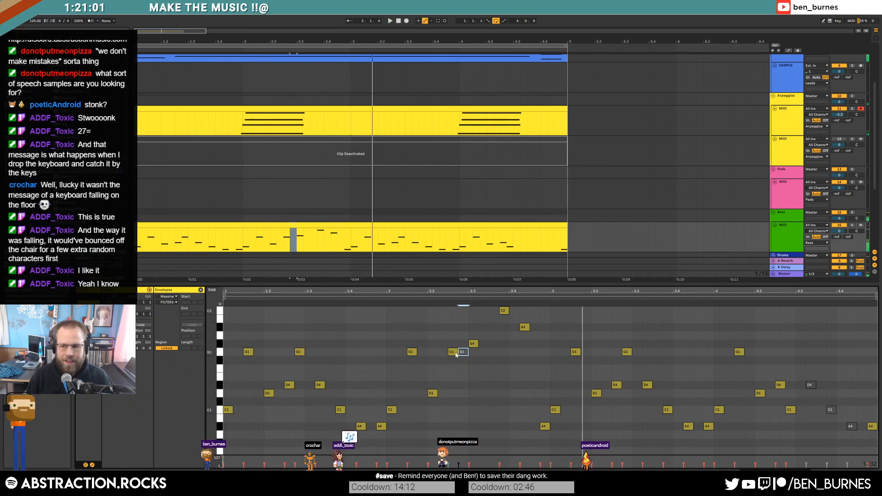
pyautogui.moveTo(472, 346); pyautogui.dragTo(462, 346)
pyautogui.click(380, 301)
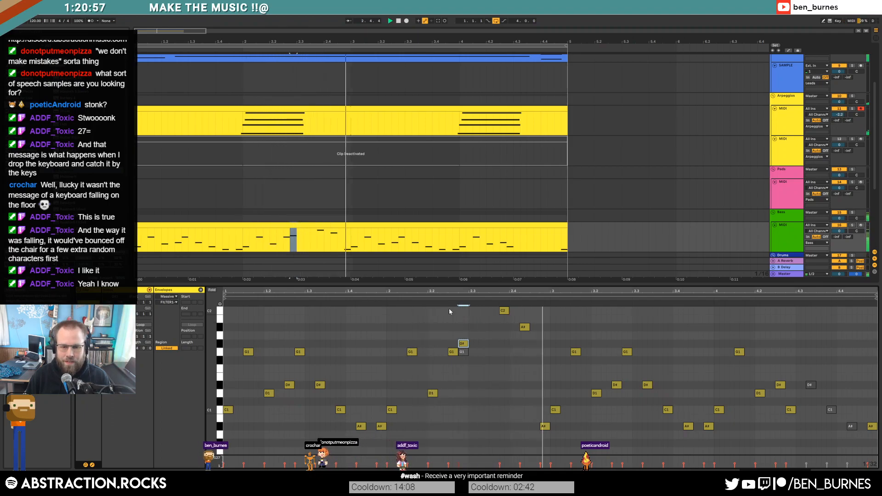
# Step: Move the bar 2 G#1 bass note two sixteenths later and lower it to G1, then play the loop
pyautogui.press('space')
pyautogui.moveTo(464, 344); pyautogui.dragTo(483, 352)
pyautogui.click(370, 299)
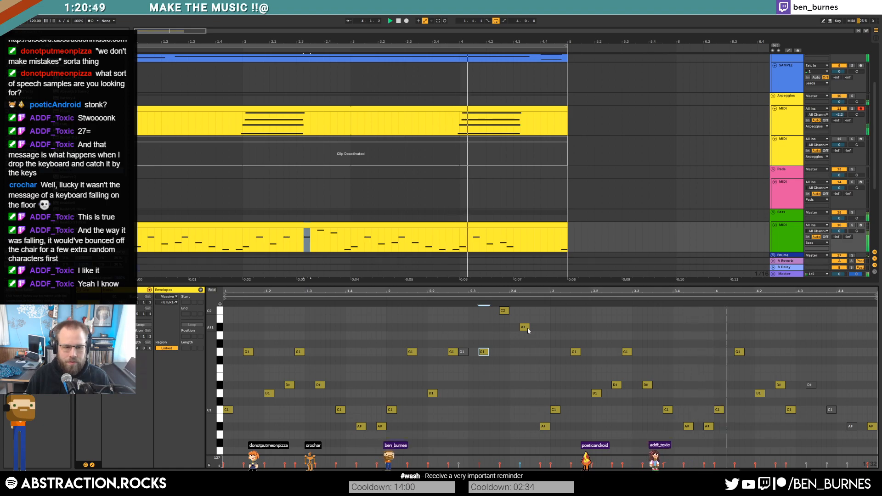
# Step: Look over the Massive and Operator chains in the bass Instrument Rack
pyautogui.hotkey('shift', 'Tab')
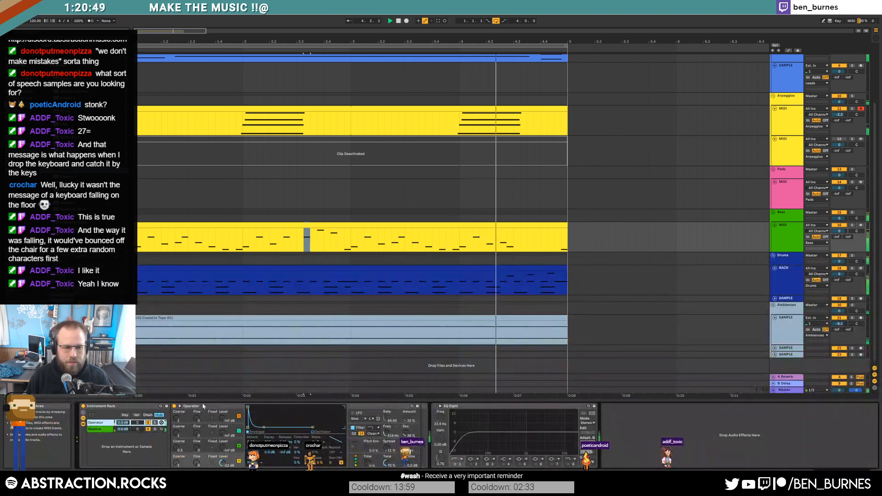
pyautogui.click(111, 431)
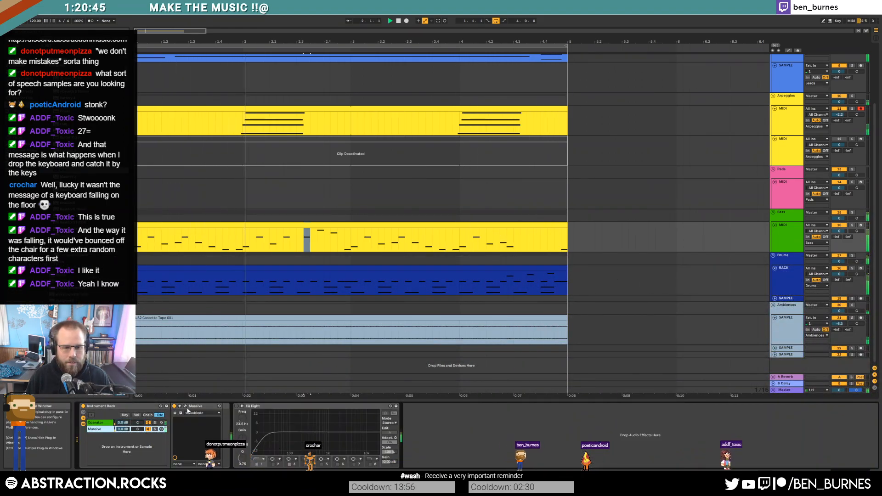
pyautogui.click(185, 406)
pyautogui.click(186, 406)
pyautogui.click(103, 423)
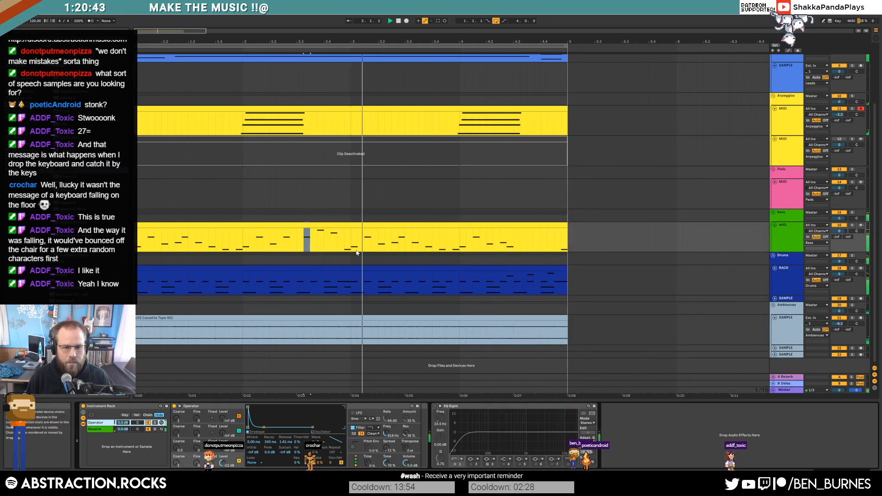
# Step: Add a D1 sixteenth note right after the last G1 in bar 2 of the bass clip and set playback to bar 3
pyautogui.doubleClick(318, 227)
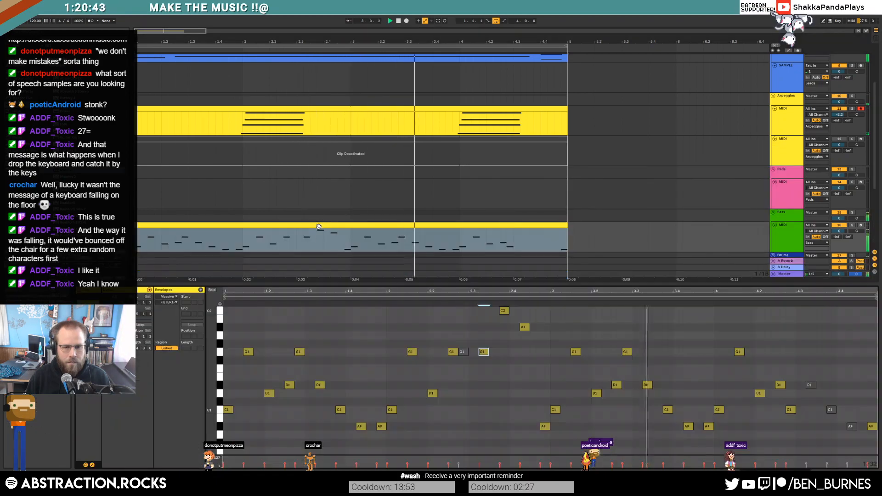
pyautogui.doubleClick(491, 393)
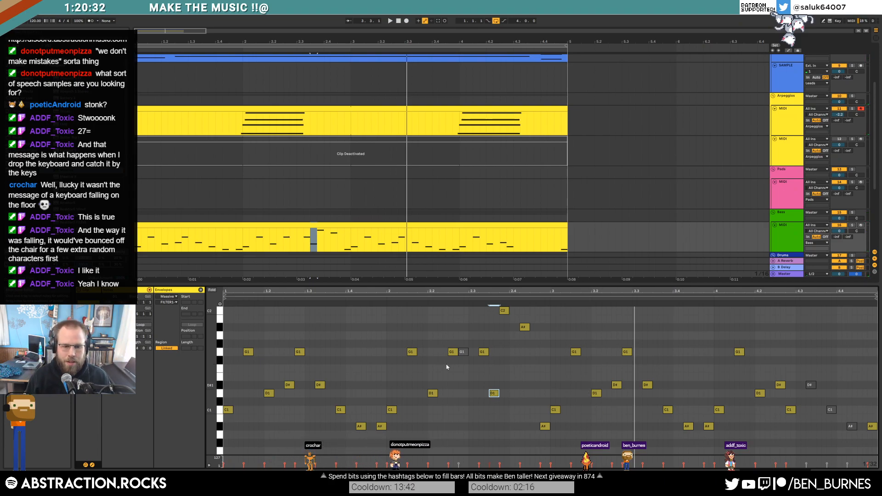
pyautogui.click(551, 380)
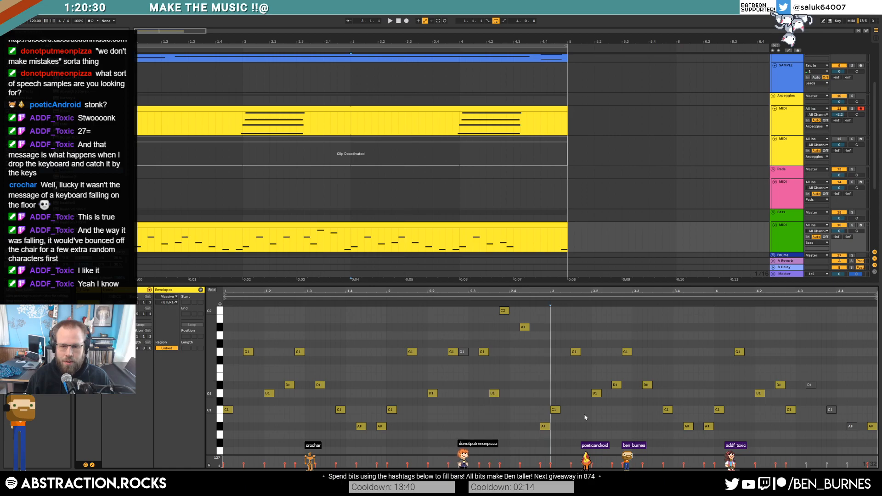
# Step: Play the bass line and lengthen the A#1 note ending bar 2 and the active C1 note in bar 4
pyautogui.press('space')
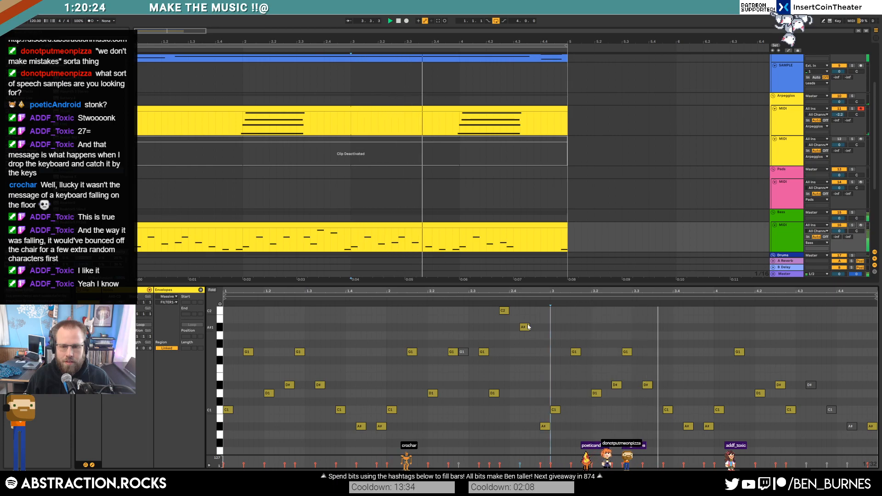
pyautogui.moveTo(529, 326); pyautogui.dragTo(534, 327)
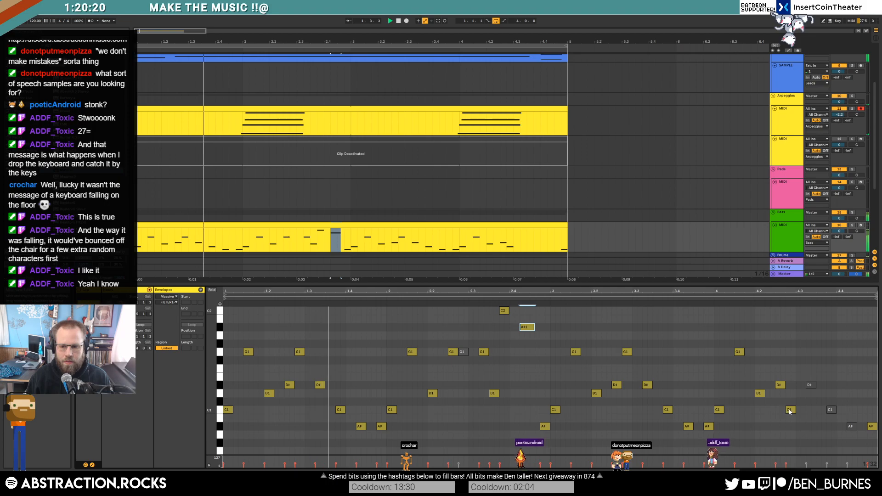
pyautogui.moveTo(795, 409); pyautogui.dragTo(800, 408)
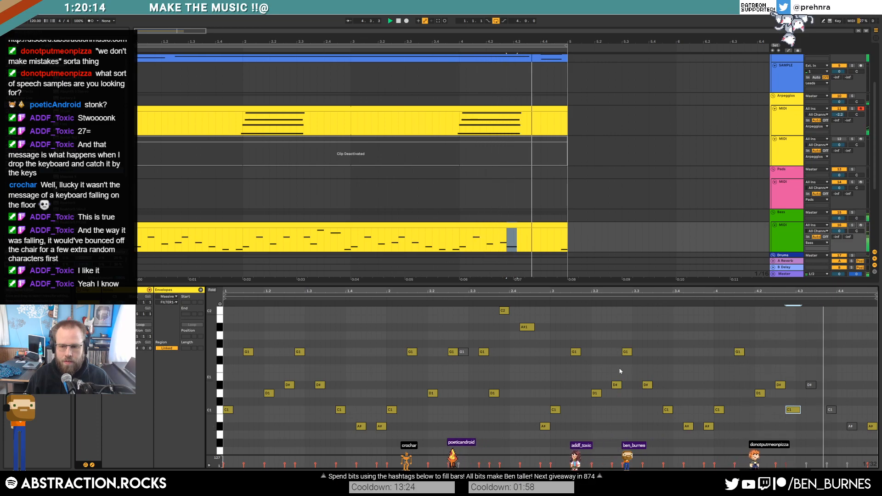
# Step: In bar 3, move the second G1 bass note one sixteenth earlier and turn the D#1 beneath it into an F1 two sixteenths later
pyautogui.click(615, 387)
pyautogui.moveTo(627, 354); pyautogui.dragTo(617, 354)
pyautogui.click(616, 387)
pyautogui.press('0')
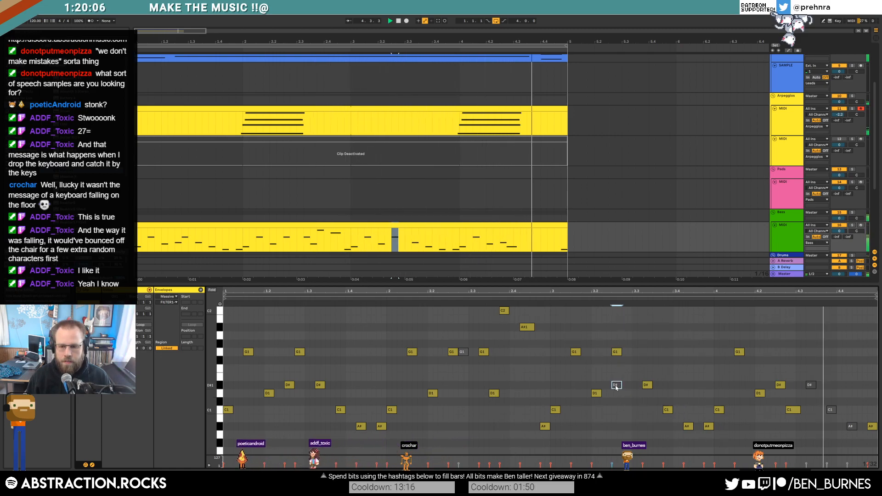
pyautogui.moveTo(616, 387); pyautogui.dragTo(635, 368)
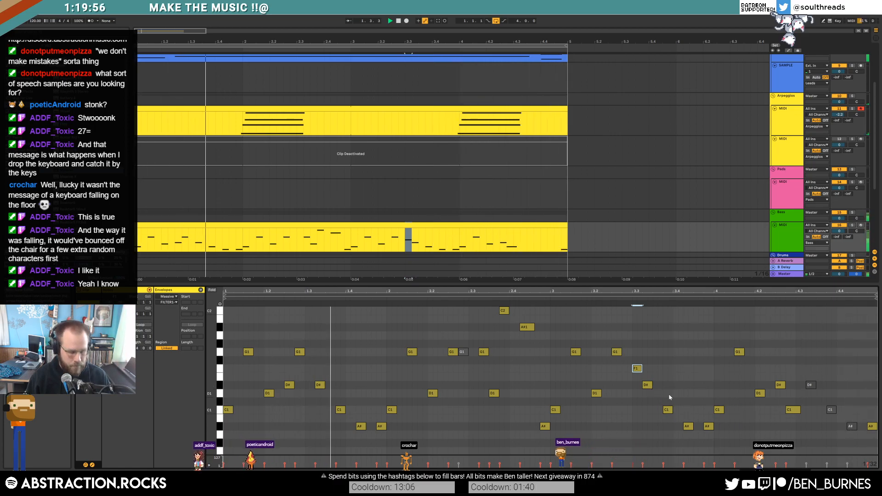
# Step: Adjust the decay and release of the volume envelope in the bass rack's Operator
pyautogui.hotkey('shift', 'Tab')
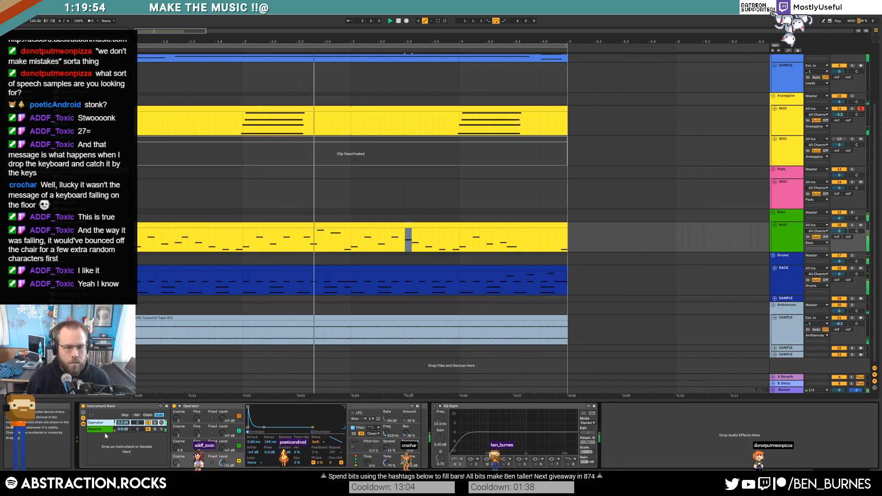
pyautogui.moveTo(264, 428); pyautogui.dragTo(316, 428)
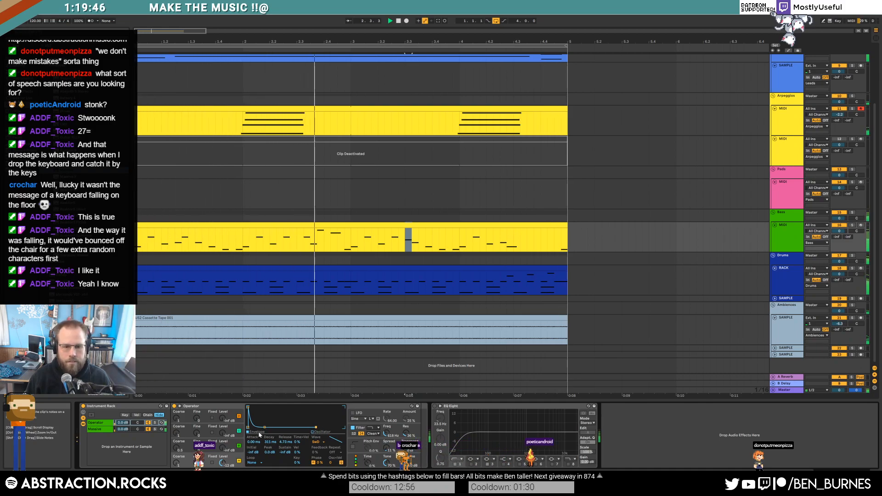
pyautogui.moveTo(265, 428); pyautogui.dragTo(264, 427)
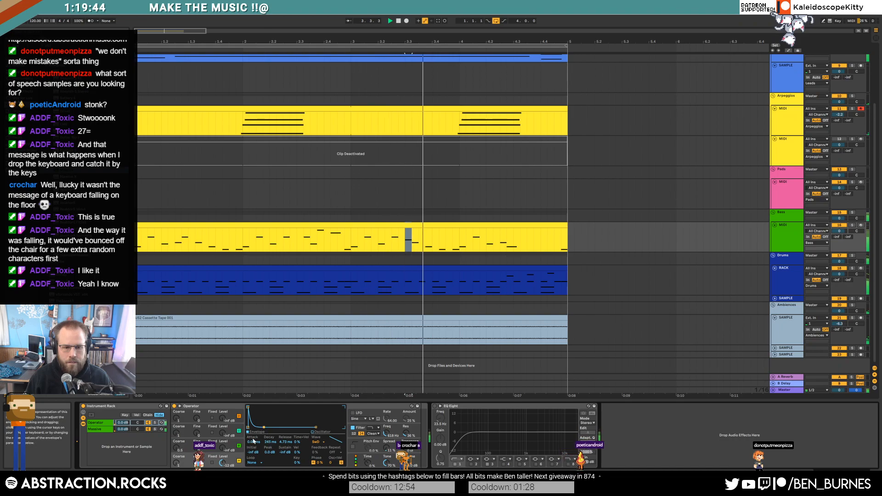
# Step: Replay the loop and toggle the Massive and Operator chain activators in the bass rack to compare the layers
pyautogui.click(162, 430)
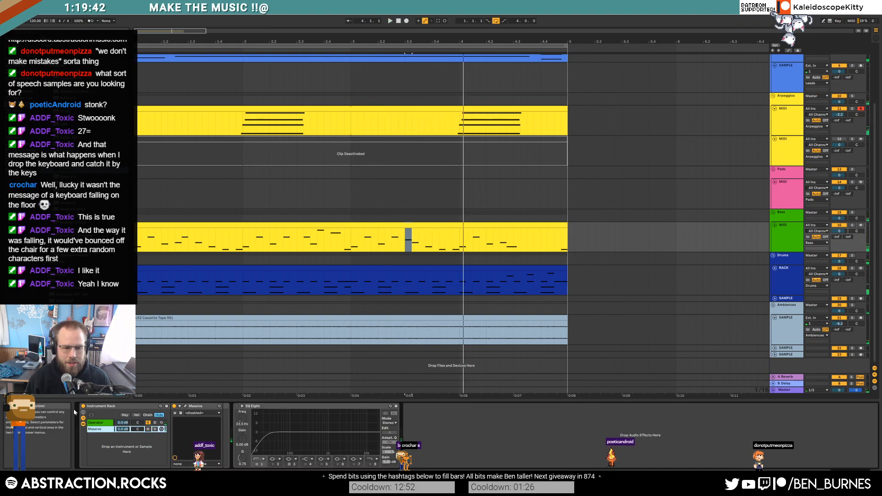
pyautogui.click(102, 423)
pyautogui.press('space')
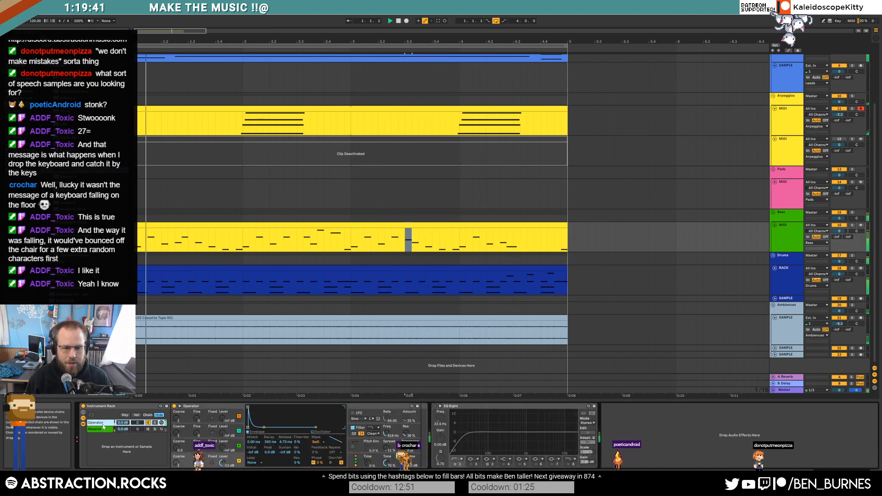
pyautogui.click(148, 431)
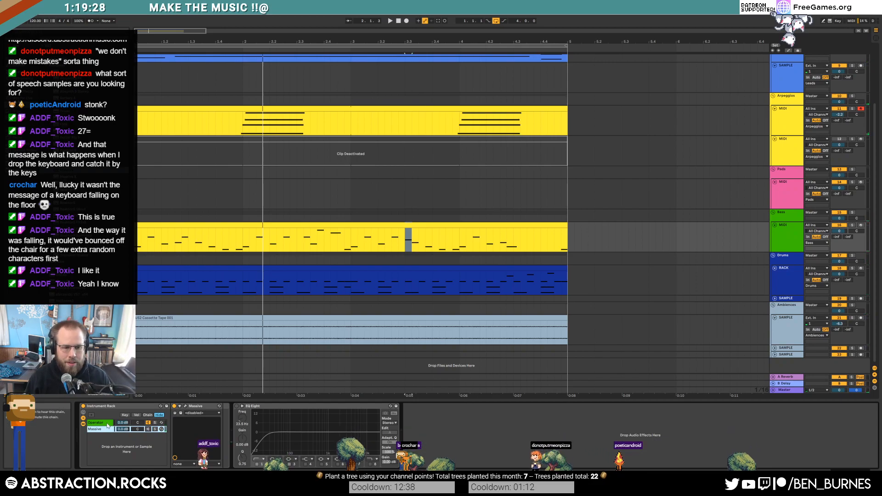
pyautogui.click(146, 422)
# Step: Reactivate the clip on the lower Arpeggios MIDI track and play the loop with it
pyautogui.hotkey('shift', 'Tab')
pyautogui.hotkey('shift', 'Tab')
pyautogui.click(516, 137)
pyautogui.press('0')
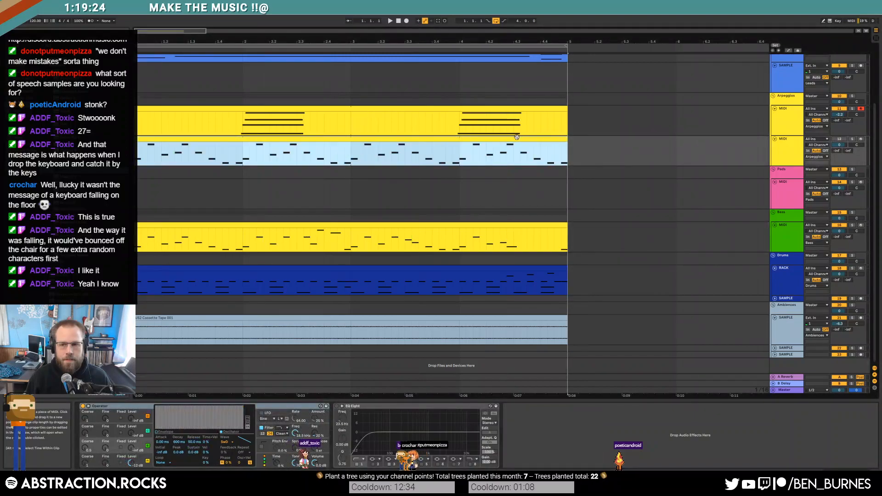
pyautogui.press('space')
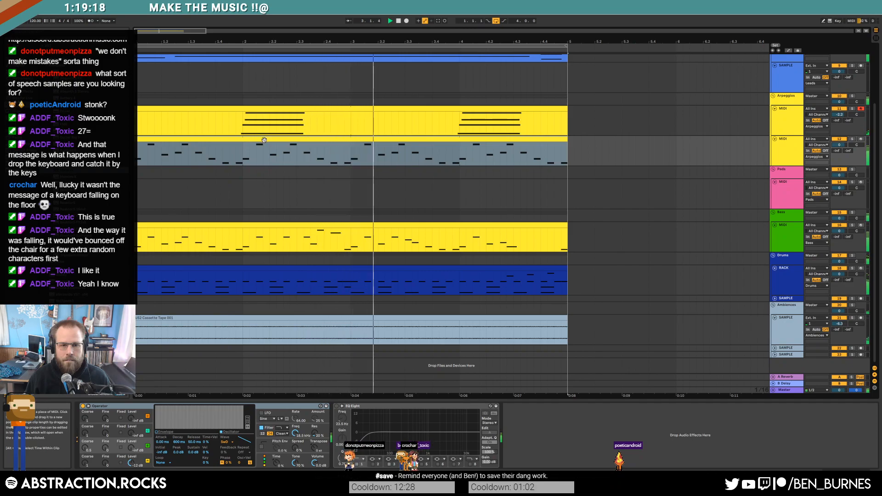
pyautogui.moveTo(567, 140)
pyautogui.mouseDown()
pyautogui.moveTo(251, 146)
pyautogui.moveTo(563, 147)
pyautogui.mouseUp()
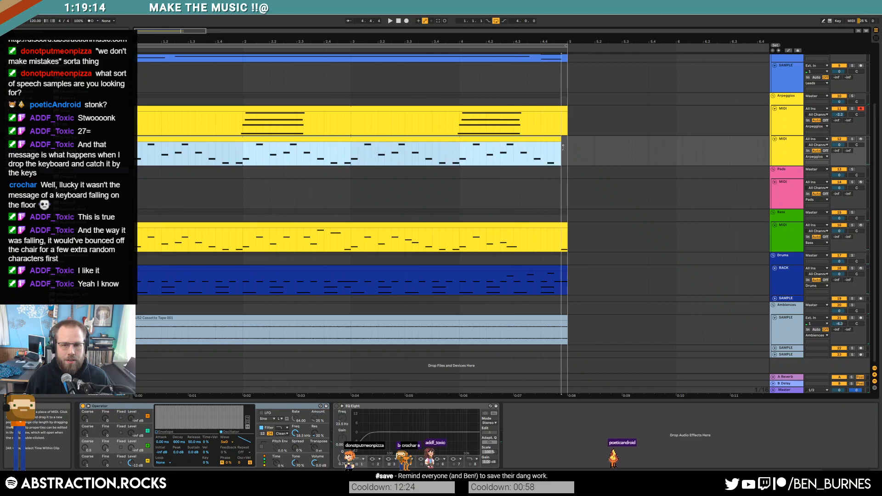
# Step: Open the lower arpeggio clip's notes and move the second G3 one sixteenth later, onto beat 3
pyautogui.doubleClick(558, 139)
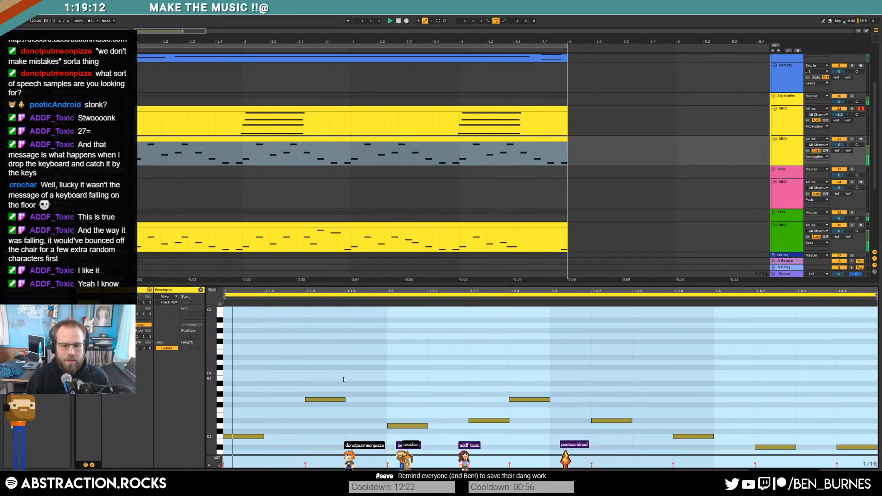
pyautogui.press('space')
pyautogui.moveTo(216, 364); pyautogui.dragTo(213, 363)
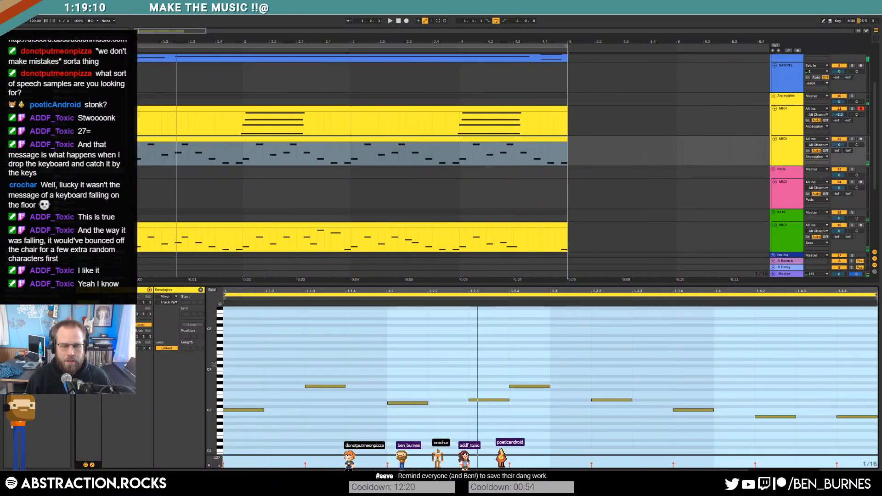
pyautogui.click(387, 372)
pyautogui.press('Right')
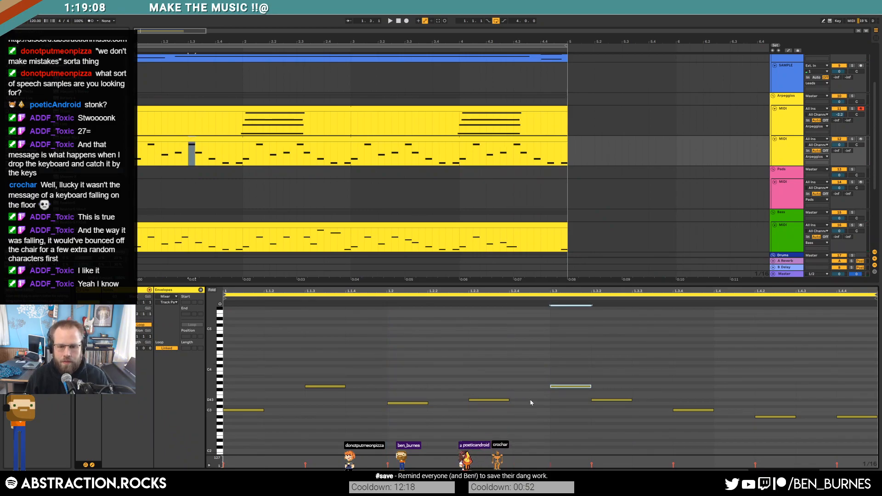
# Step: Shift the second D#3 two sixteenths later and raise it to A#3, replacing the C3 and A#2 after it with a G#3
pyautogui.press('Right')
pyautogui.press('Right')
pyautogui.press('Up')
pyautogui.press('Up')
pyautogui.press('Up')
pyautogui.press('Up')
pyautogui.press('Up')
pyautogui.press('Up')
pyautogui.press('Up')
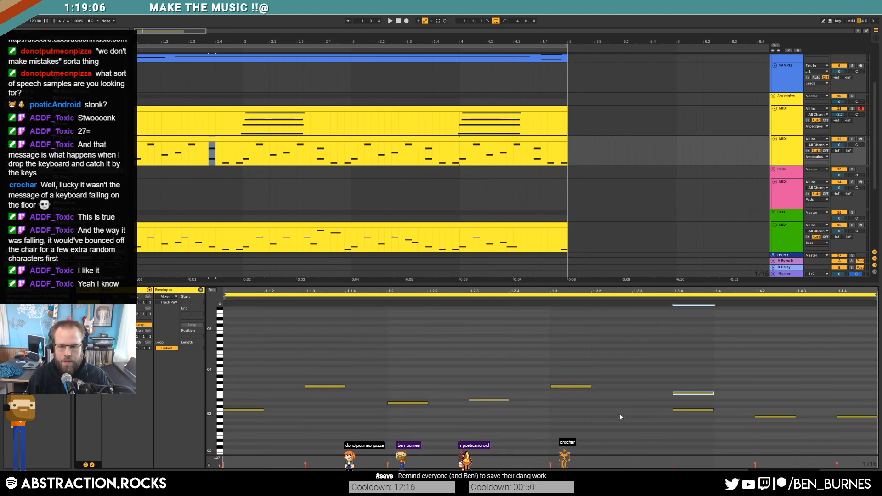
pyautogui.click(698, 422)
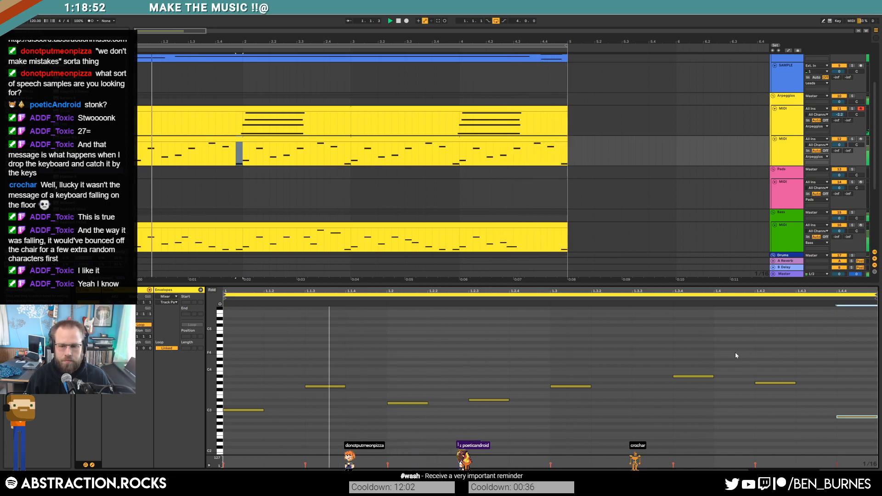
# Step: Trim the lower arpeggio clip's end back to beat 3 of bar 4, and move its D#3 and second G3 one sixteenth earlier
pyautogui.moveTo(565, 141); pyautogui.dragTo(527, 140)
pyautogui.click(541, 378)
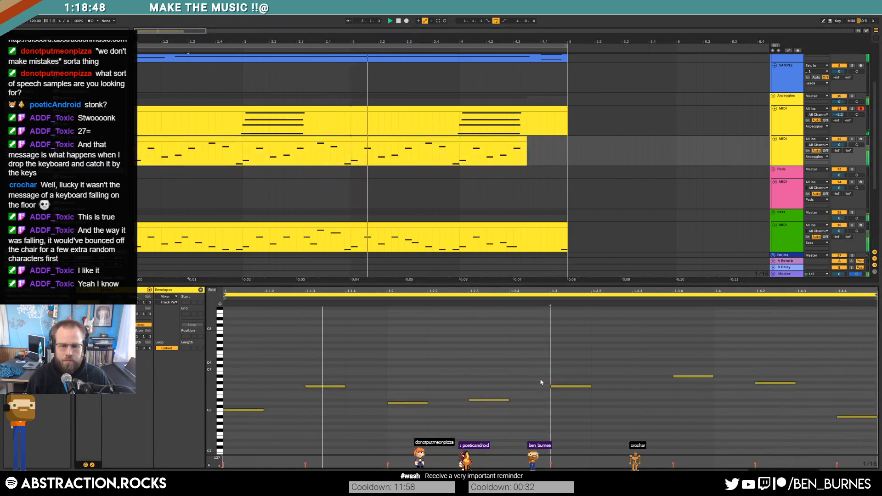
pyautogui.moveTo(489, 400); pyautogui.dragTo(448, 400)
pyautogui.moveTo(571, 386); pyautogui.dragTo(530, 386)
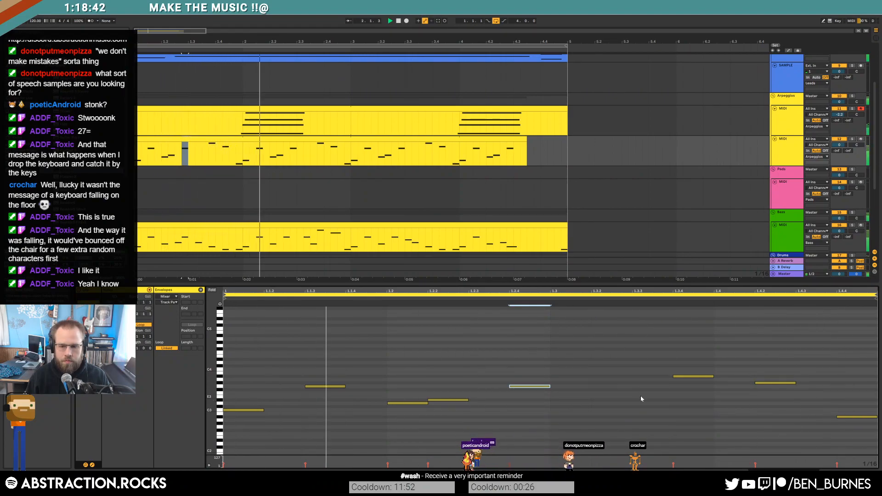
# Step: Add a D3 sixteenth note directly before the A#3 in the lower arpeggio pattern
pyautogui.doubleClick(643, 407)
pyautogui.press('Up')
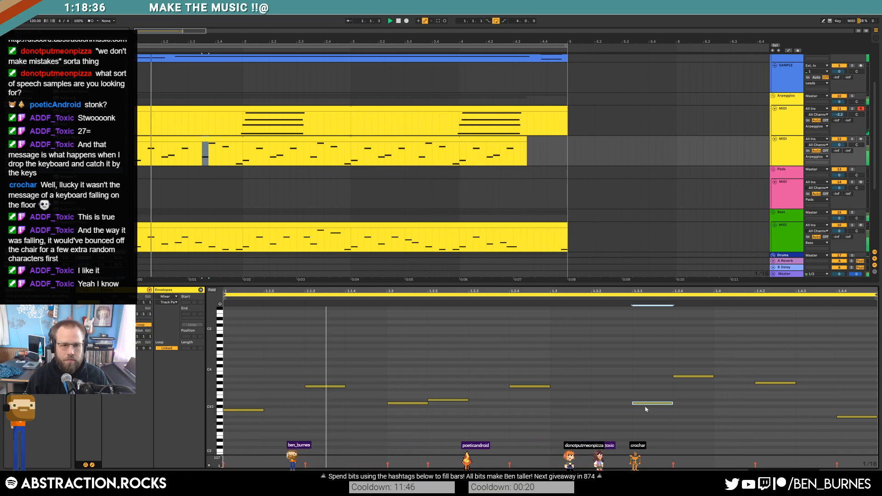
# Step: Inspect the oscillator and filter settings of the Operator on the lower Arpeggios track
pyautogui.doubleClick(793, 153)
pyautogui.click(97, 457)
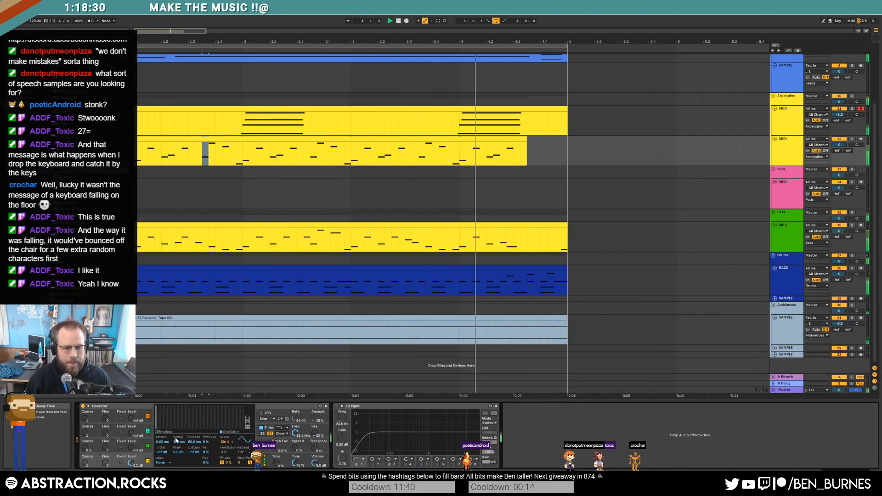
pyautogui.click(296, 435)
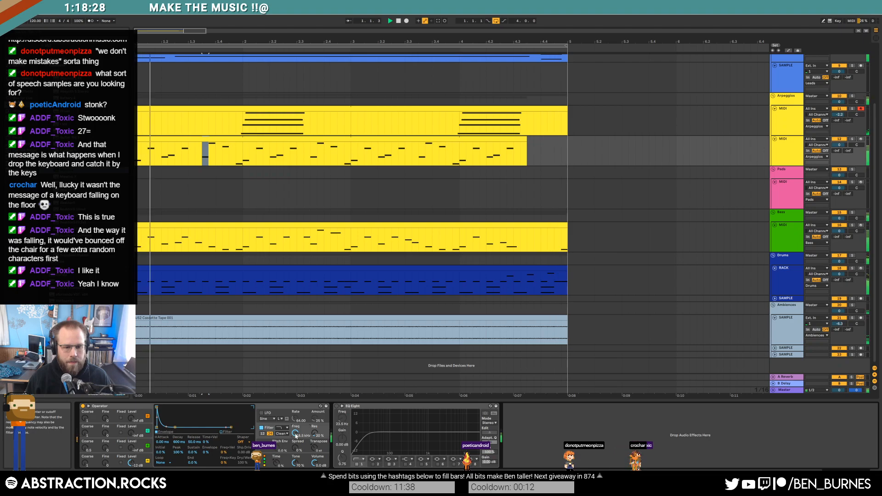
pyautogui.doubleClick(255, 138)
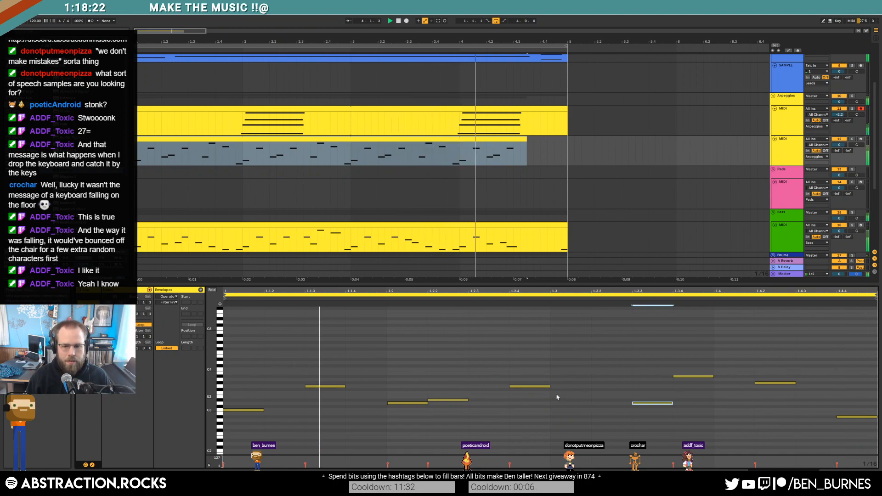
pyautogui.doubleClick(570, 393)
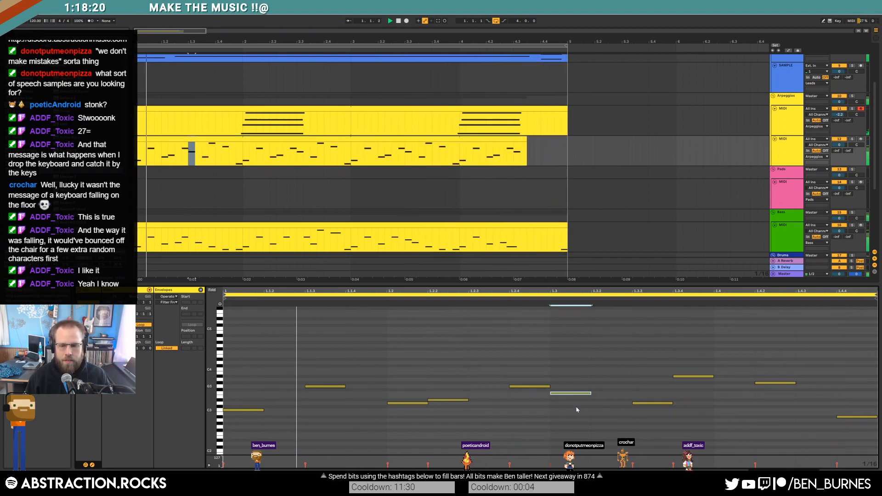
pyautogui.press('Right')
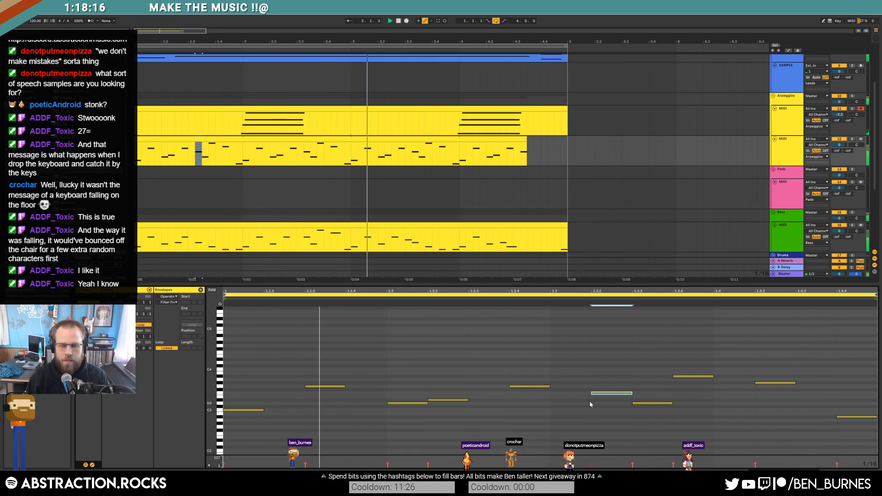
pyautogui.press('Delete')
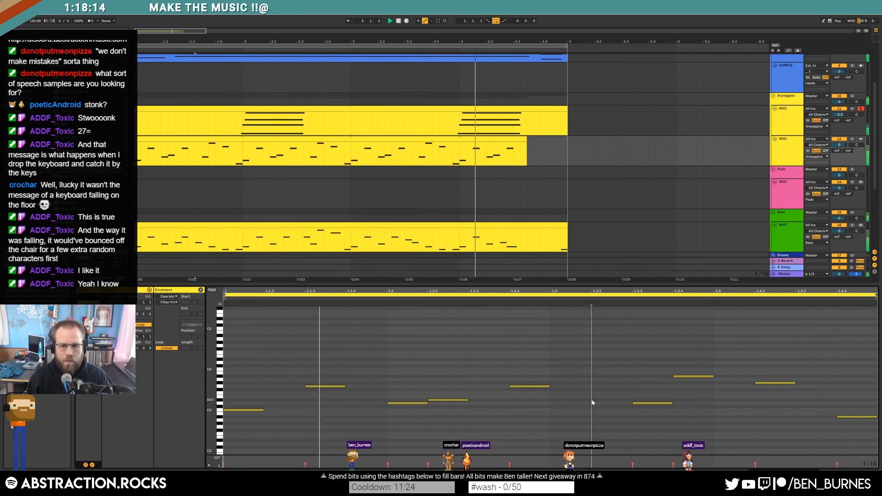
# Step: Stop playback, select the MIDI clip on the Leads track, and open that track's Massive synth
pyautogui.press('space')
pyautogui.hotkey('shift', 'Tab')
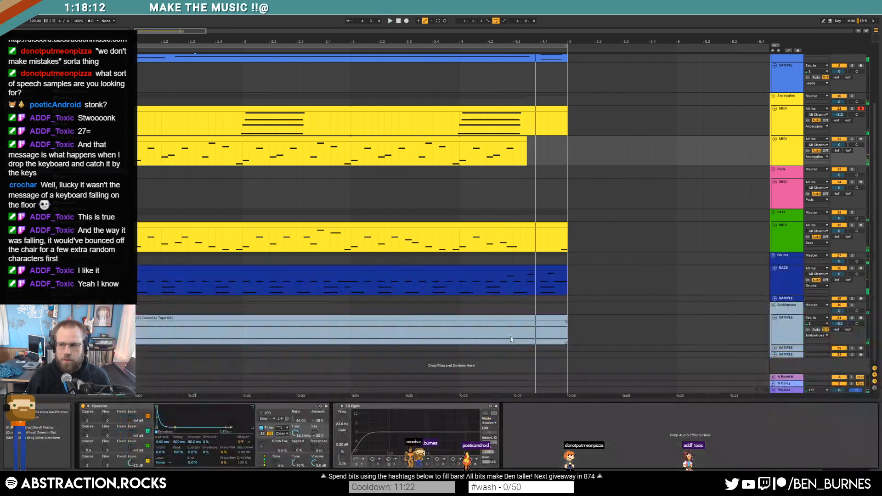
pyautogui.scroll(-5, 470, 224)
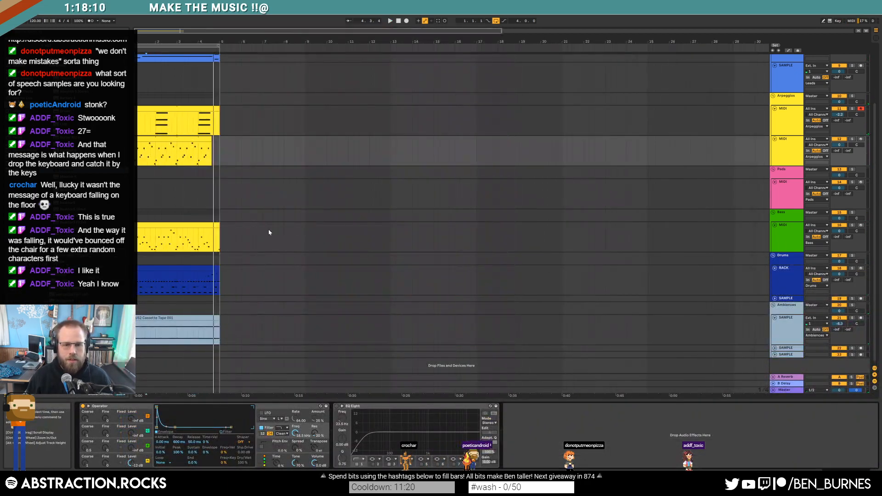
pyautogui.scroll(3, 161, 91)
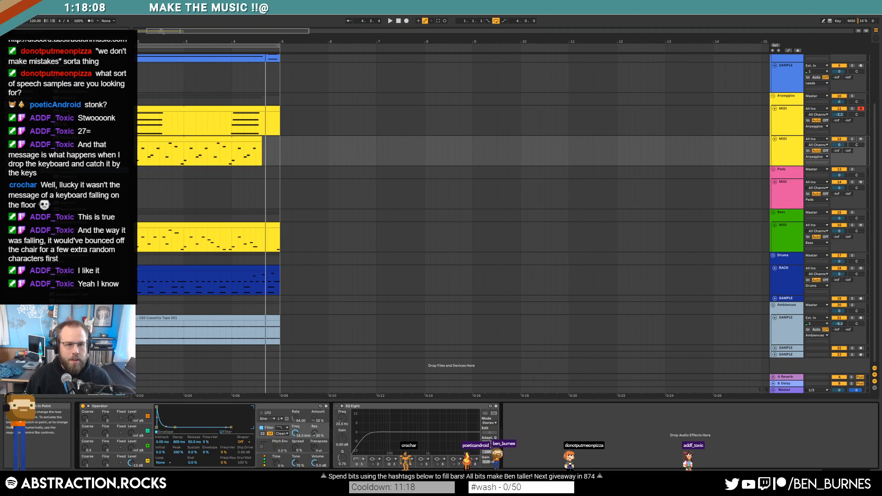
pyautogui.moveTo(161, 31); pyautogui.dragTo(151, 31)
pyautogui.scroll(3, 193, 74)
pyautogui.click(211, 71)
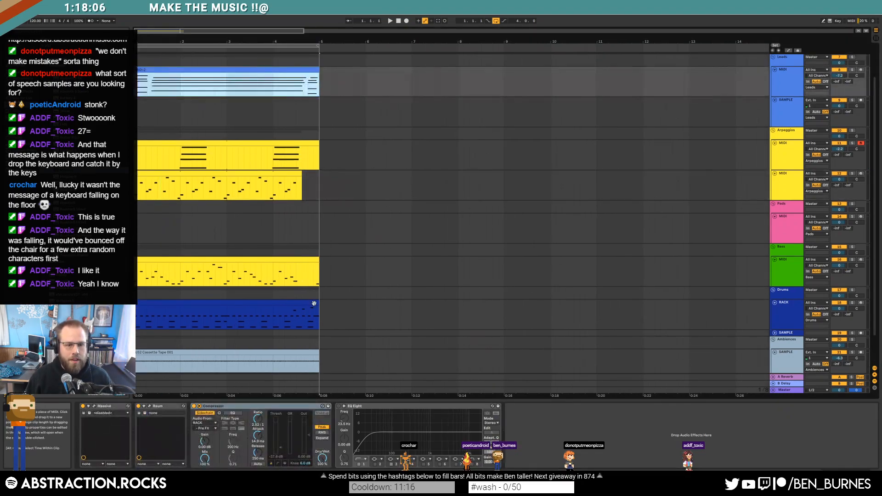
pyautogui.click(94, 407)
pyautogui.moveTo(463, 152); pyautogui.dragTo(457, 153)
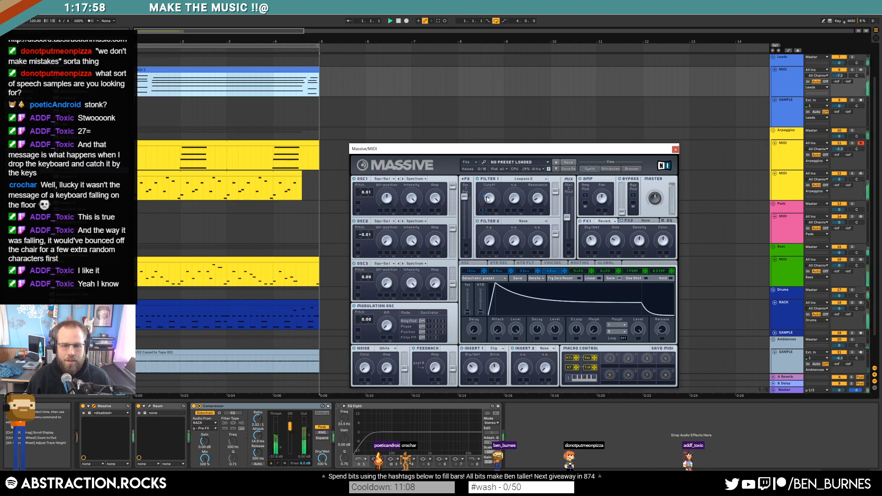
# Step: Lower the displayed Massive envelope's sustain level to zero and audition the lead within the loop
pyautogui.moveTo(619, 299); pyautogui.dragTo(603, 360)
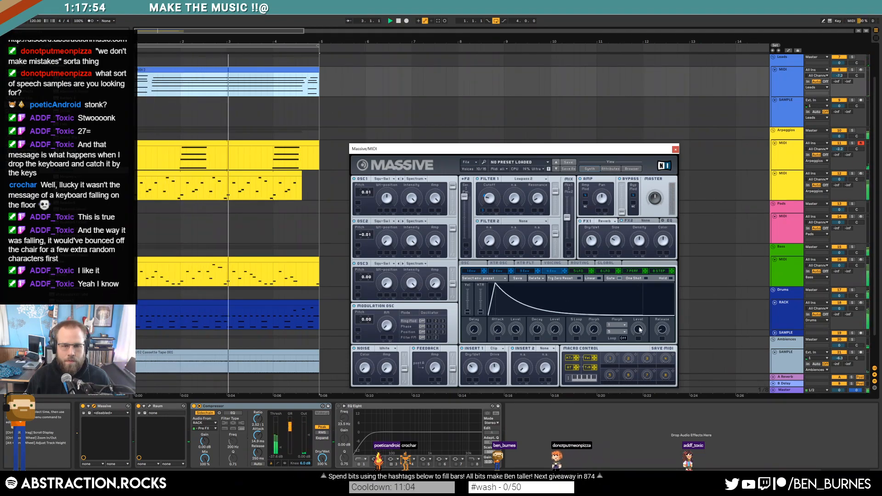
pyautogui.press('space')
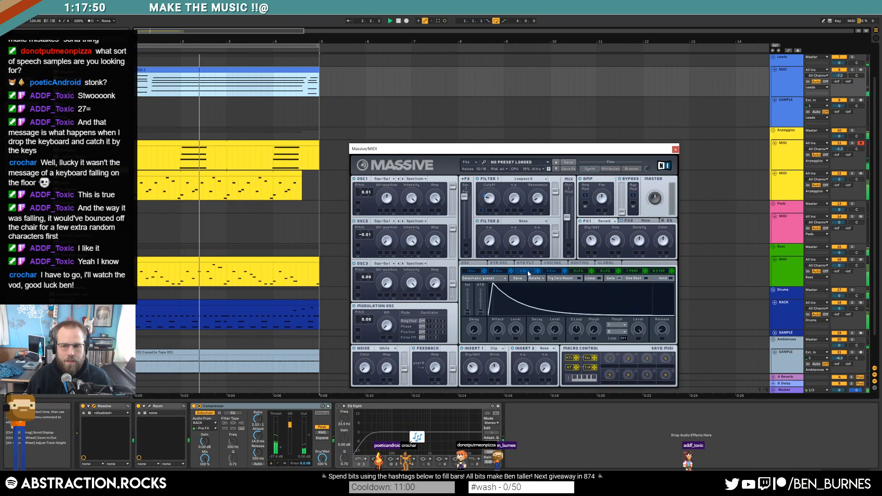
pyautogui.press('space')
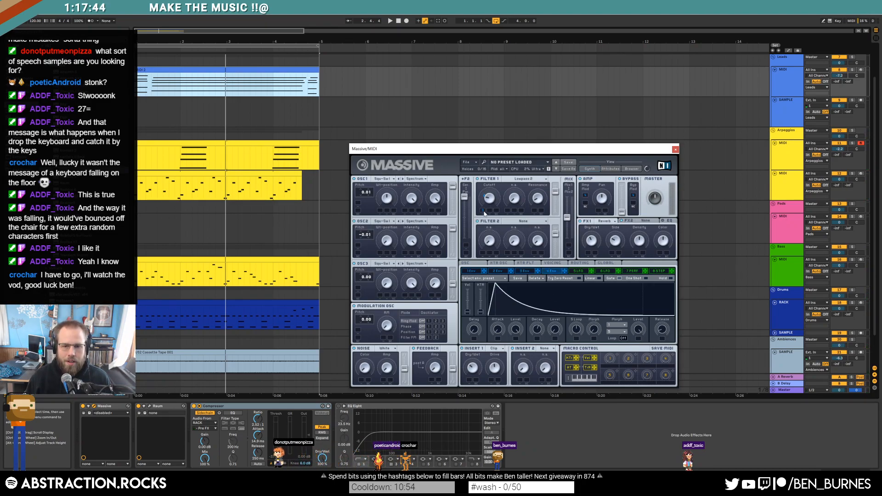
pyautogui.press('space')
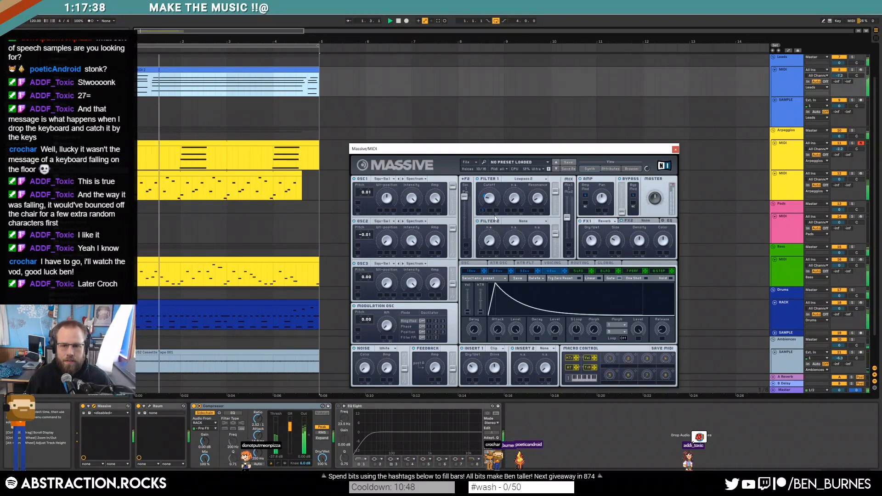
pyautogui.press('space')
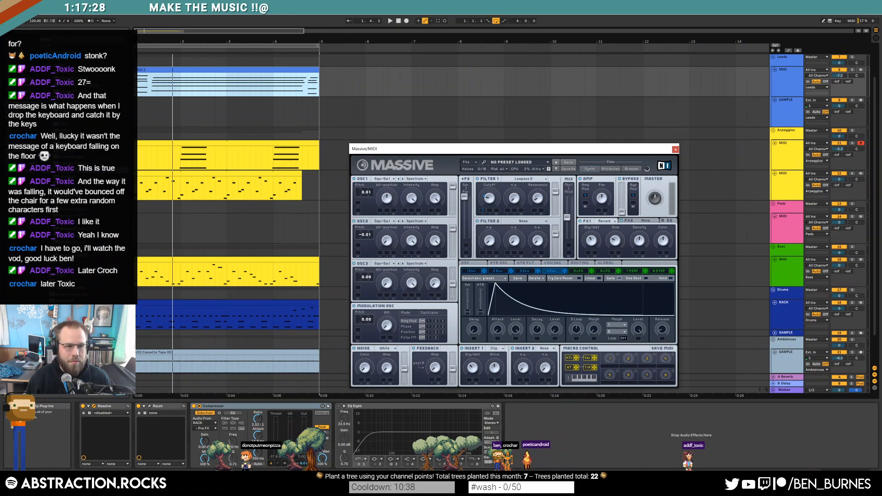
# Step: Insert ValhallaDelay before the Compressor on the Leads MIDI track and sync its delay time to Note
pyautogui.click(101, 79)
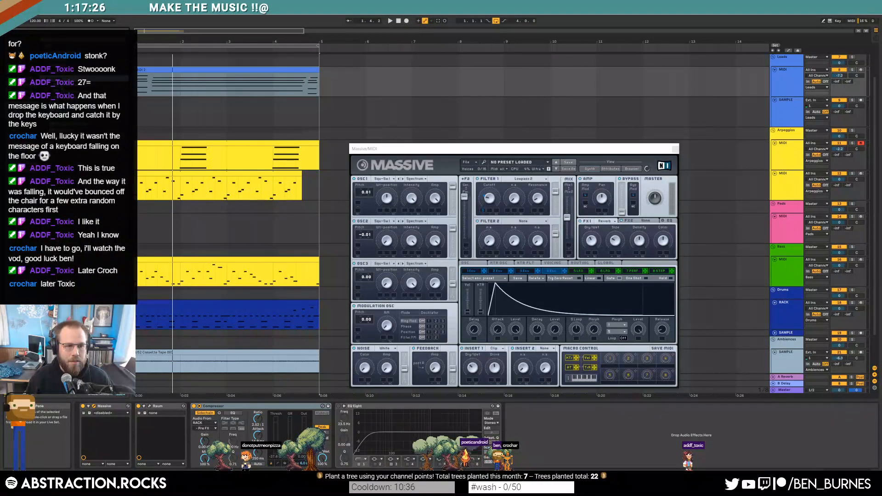
pyautogui.moveTo(296, 432); pyautogui.dragTo(197, 432)
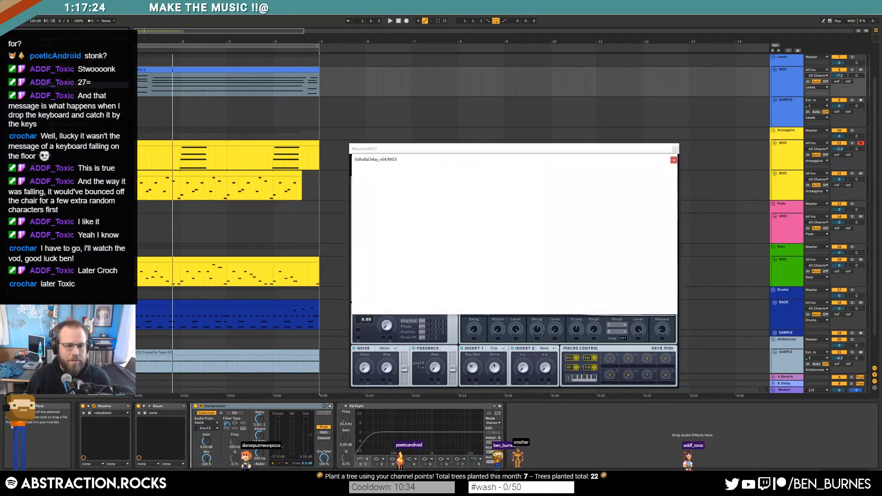
pyautogui.moveTo(482, 162); pyautogui.dragTo(522, 140)
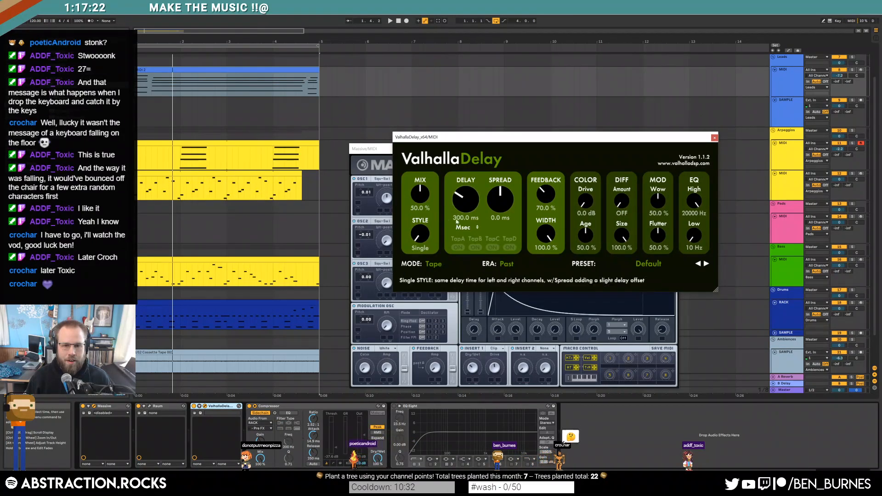
pyautogui.click(464, 228)
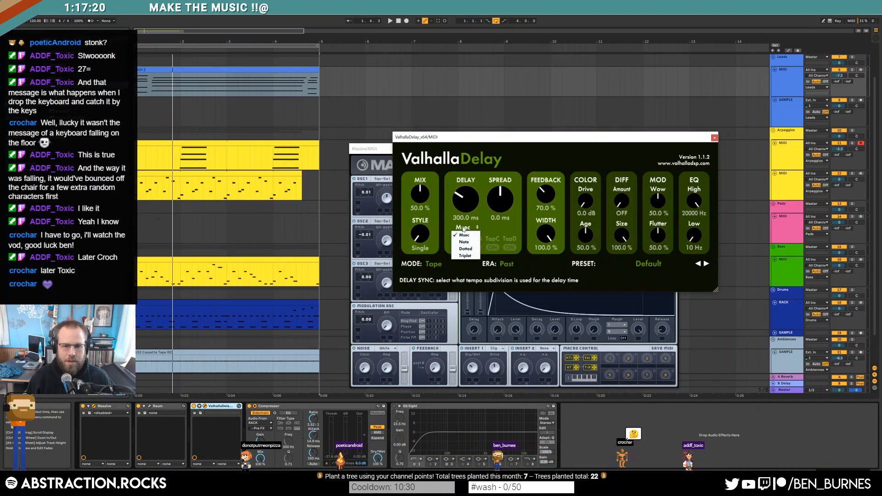
pyautogui.click(463, 229)
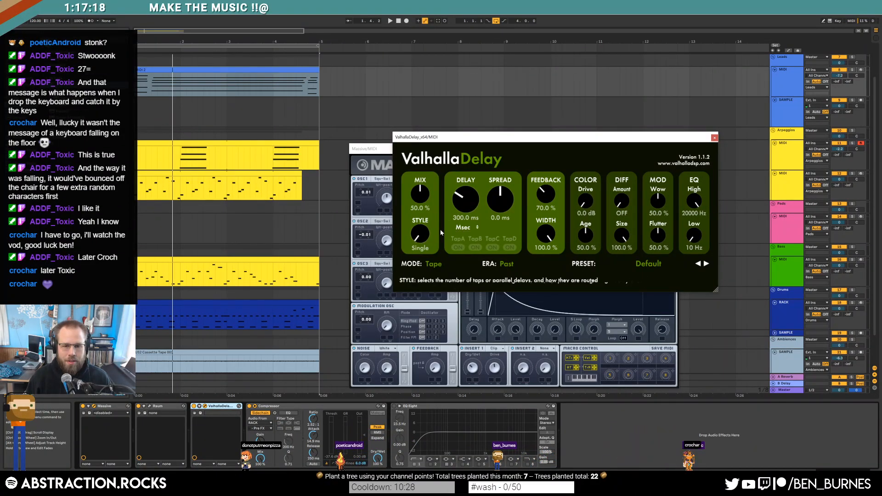
pyautogui.click(464, 228)
pyautogui.click(472, 242)
pyautogui.press('space')
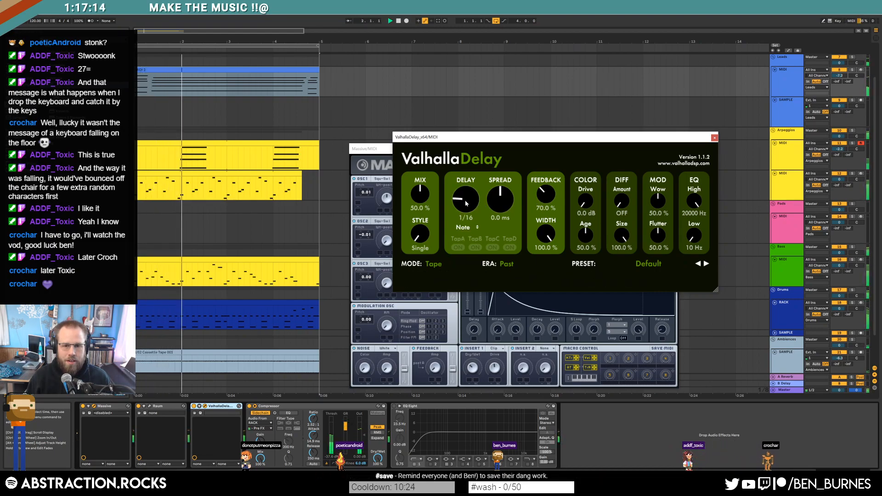
# Step: Set ValhallaDelay to a 1/8 delay, 101.2% feedback and 2.5 dB drive while auditioning the lead
pyautogui.moveTo(544, 194); pyautogui.dragTo(539, 180)
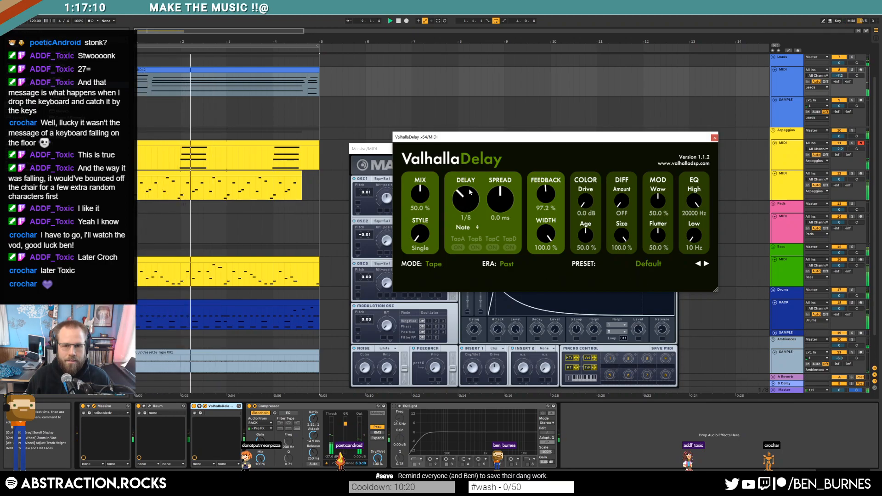
pyautogui.press('space')
pyautogui.press('space')
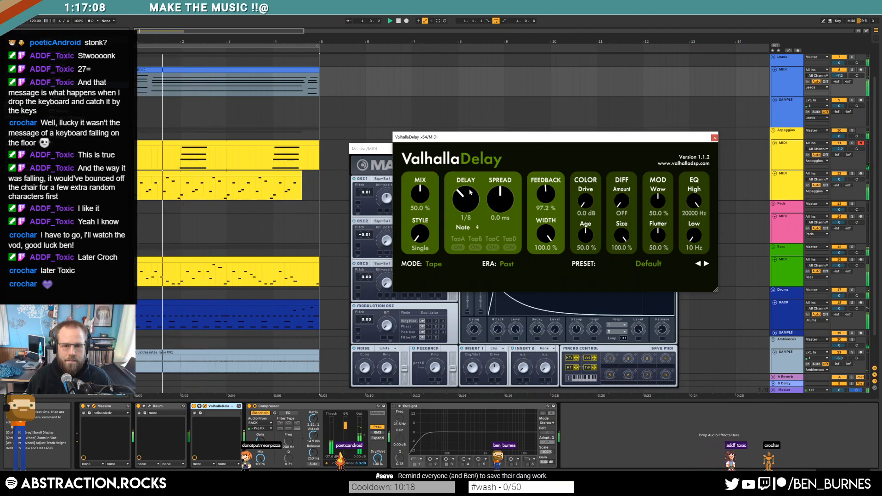
pyautogui.moveTo(547, 193); pyautogui.dragTo(530, 194)
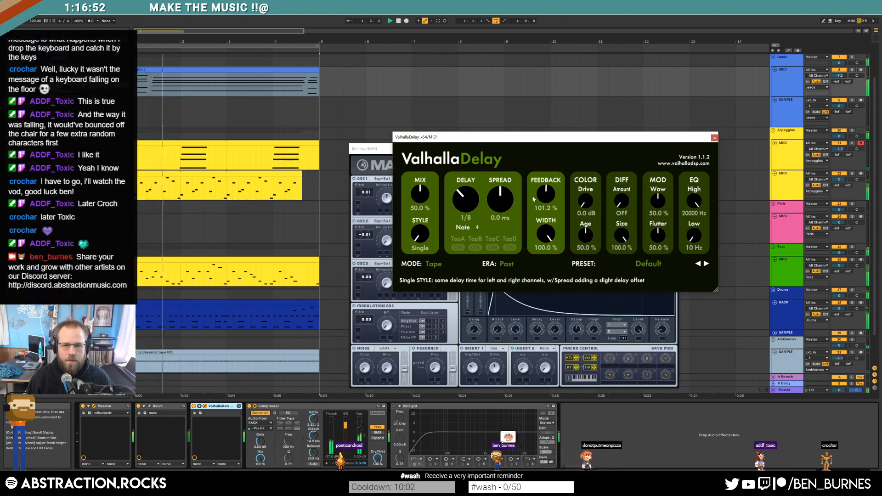
pyautogui.press('space')
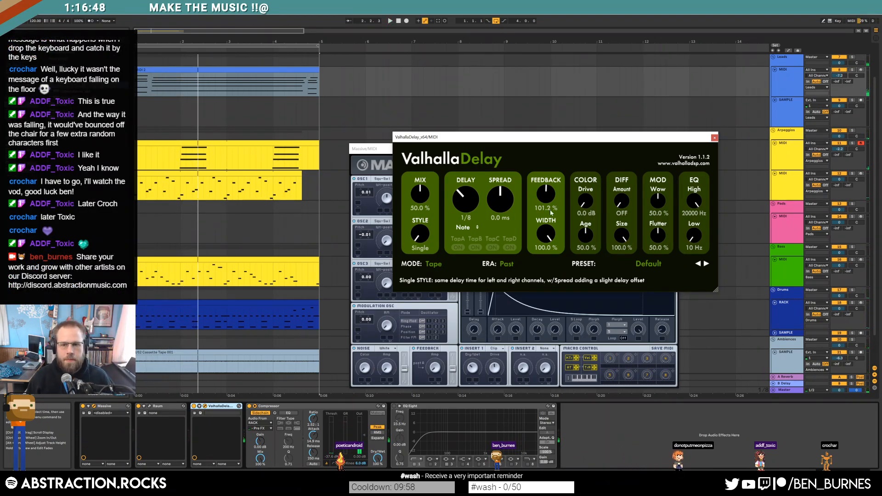
pyautogui.moveTo(587, 207); pyautogui.dragTo(587, 206)
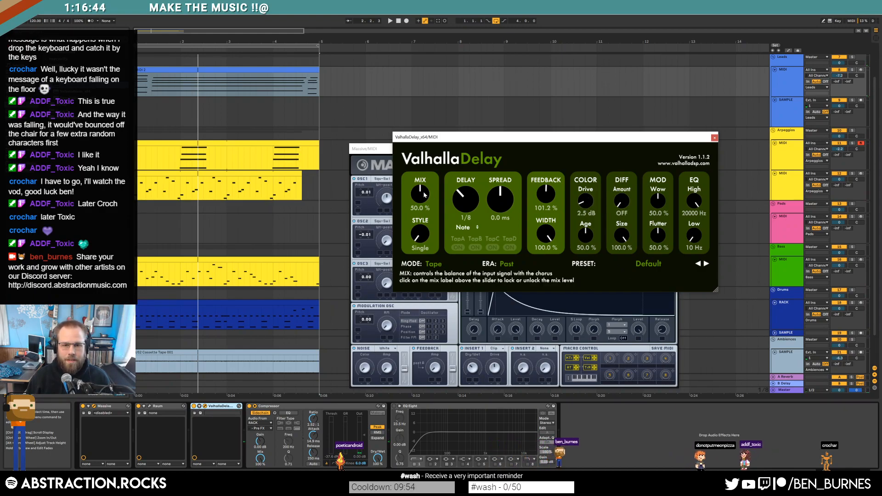
# Step: Automate ValhallaDelay's Feedback on the Leads MIDI track, ramping it down through bar 4, and close the plugin after auditioning
pyautogui.press('a')
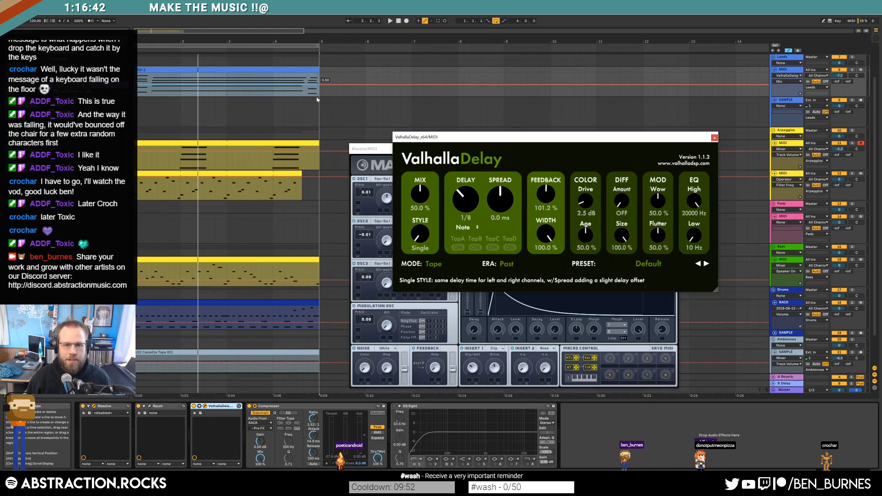
pyautogui.click(545, 195)
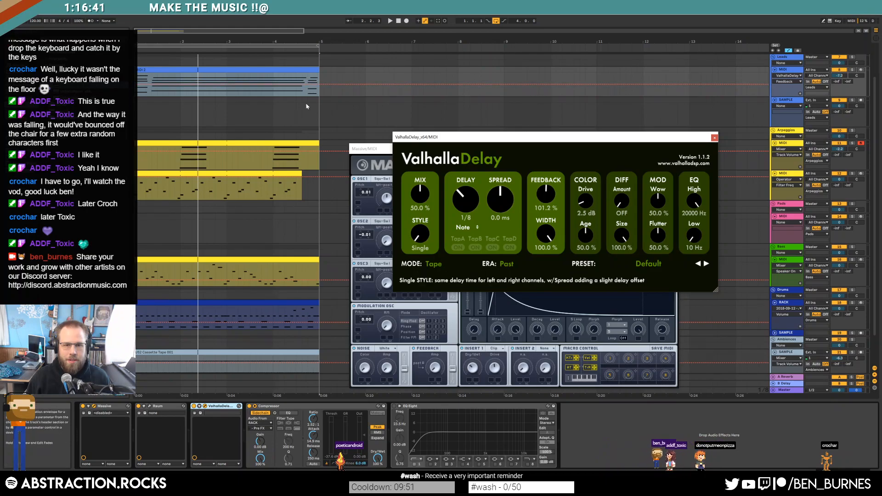
pyautogui.click(274, 89)
pyautogui.moveTo(319, 85); pyautogui.dragTo(92, 90)
pyautogui.press('space')
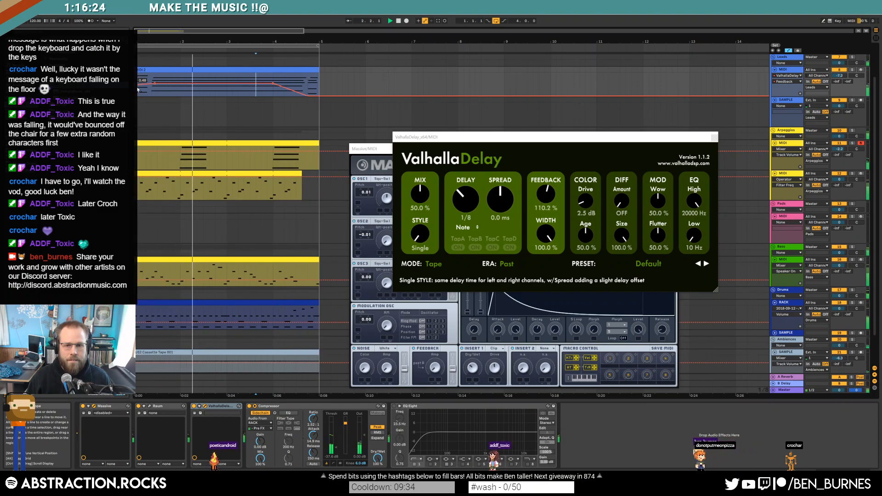
pyautogui.press('a')
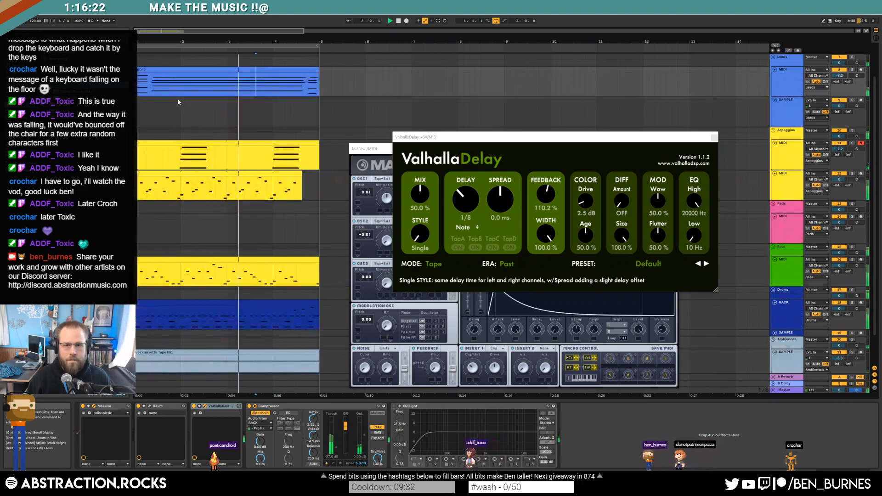
pyautogui.click(714, 138)
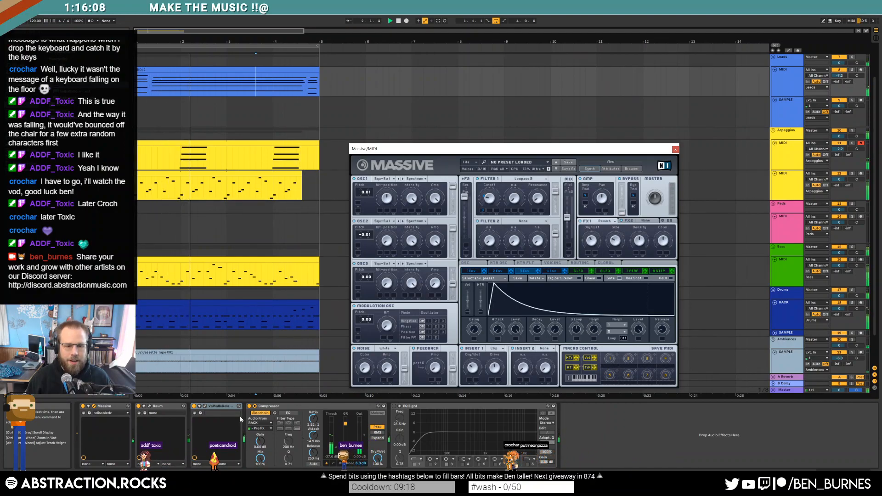
# Step: Bypass the Compressor and ValhallaDelay on the Leads MIDI track while checking the envelopes in Massive
pyautogui.click(250, 406)
pyautogui.click(551, 271)
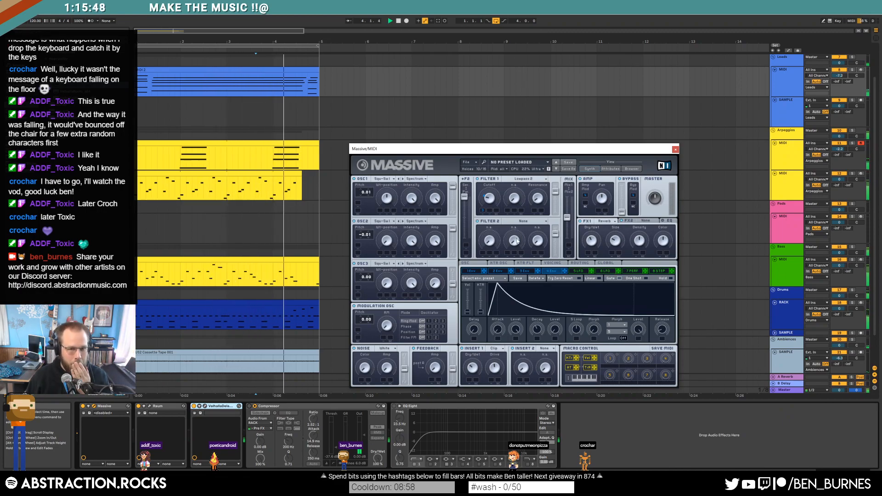
pyautogui.click(194, 406)
pyautogui.press('space')
pyautogui.moveTo(575, 301); pyautogui.dragTo(557, 295)
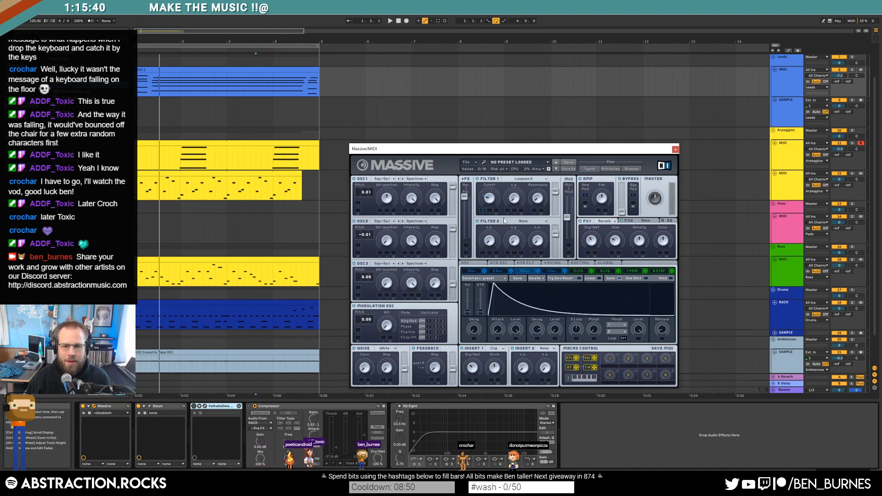
# Step: Raise the sustain level of Massive's fourth envelope during playback and switch the Leads Compressor back on
pyautogui.press('space')
pyautogui.click(551, 271)
pyautogui.moveTo(597, 304); pyautogui.dragTo(601, 308)
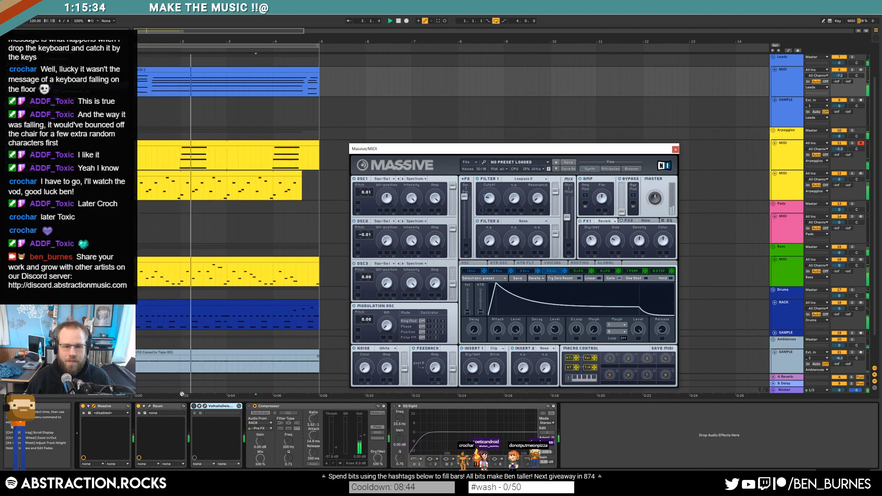
pyautogui.click(250, 407)
pyautogui.click(250, 407)
pyautogui.moveTo(611, 305); pyautogui.dragTo(615, 304)
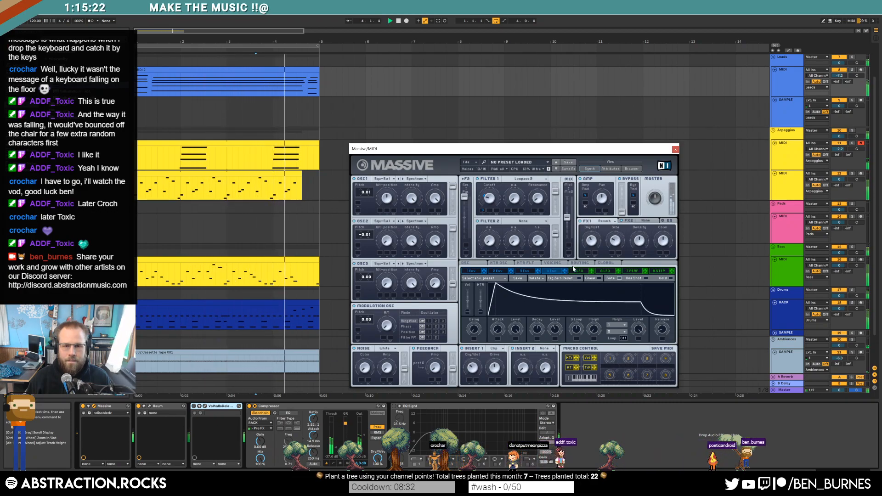
# Step: Close the Massive window after checking its third envelope, and select the drum clip on the RACK track
pyautogui.click(520, 271)
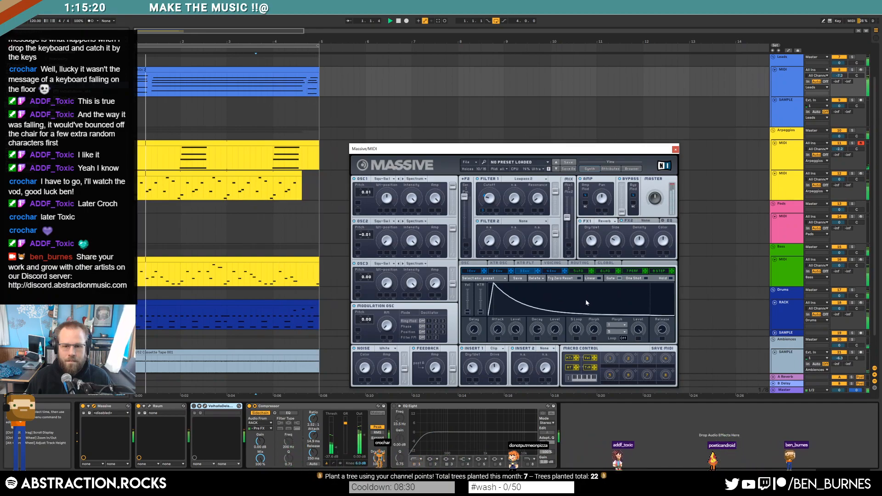
pyautogui.click(675, 150)
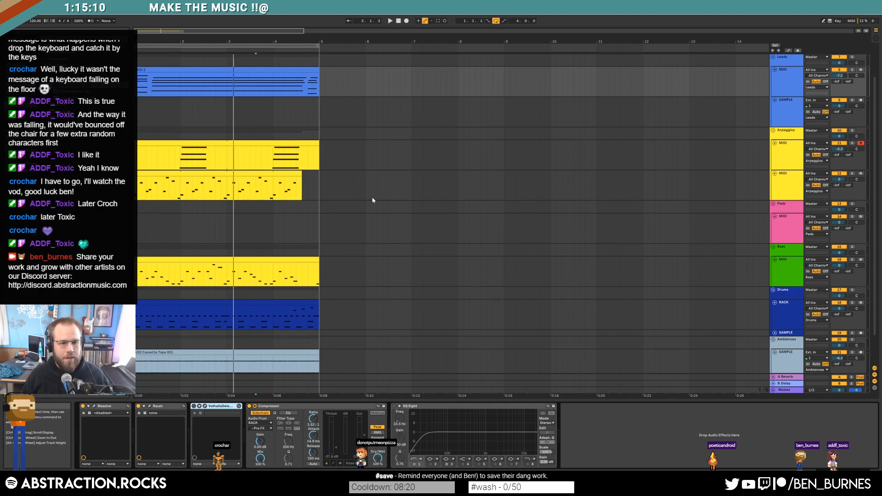
pyautogui.click(241, 304)
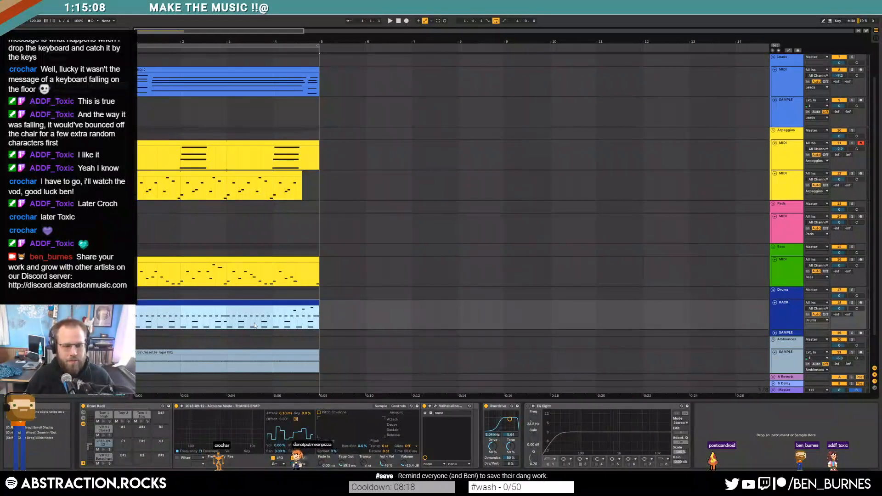
pyautogui.click(23, 157)
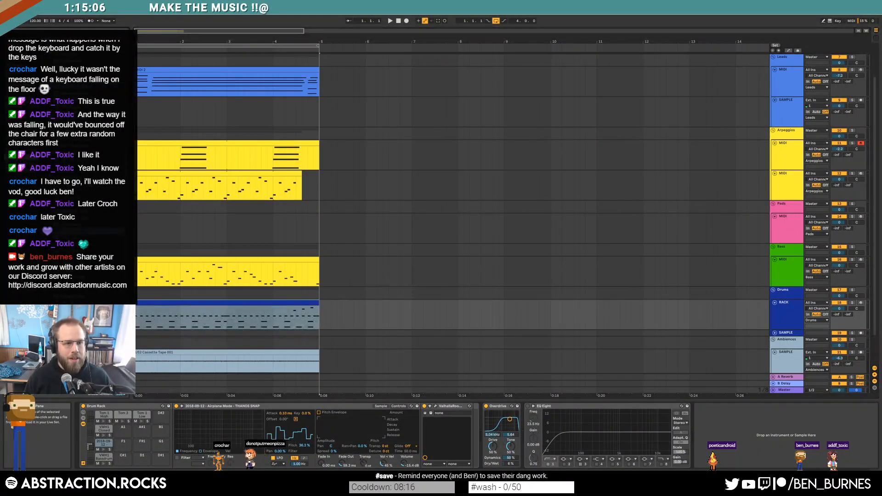
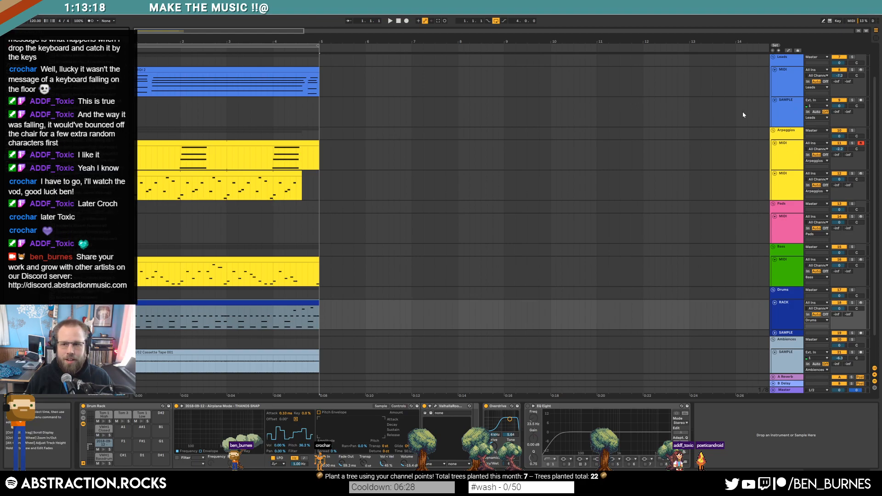
# Step: Add a new MIDI track below SAMPLE in the Leads group and unfold it
pyautogui.click(450, 122)
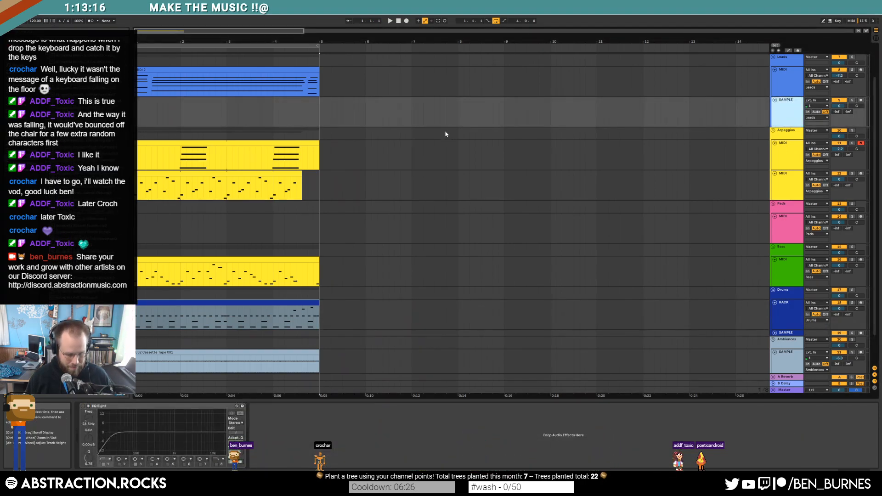
pyautogui.hotkey('ctrl', 'shift', 't')
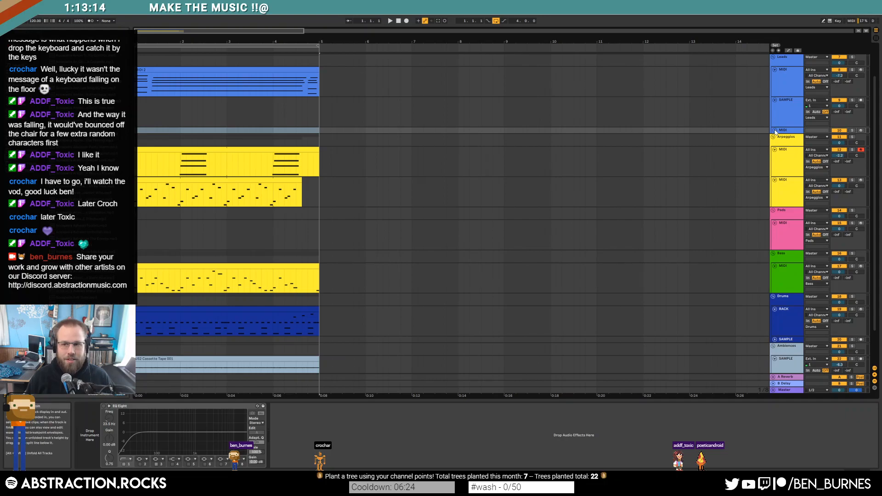
pyautogui.click(775, 131)
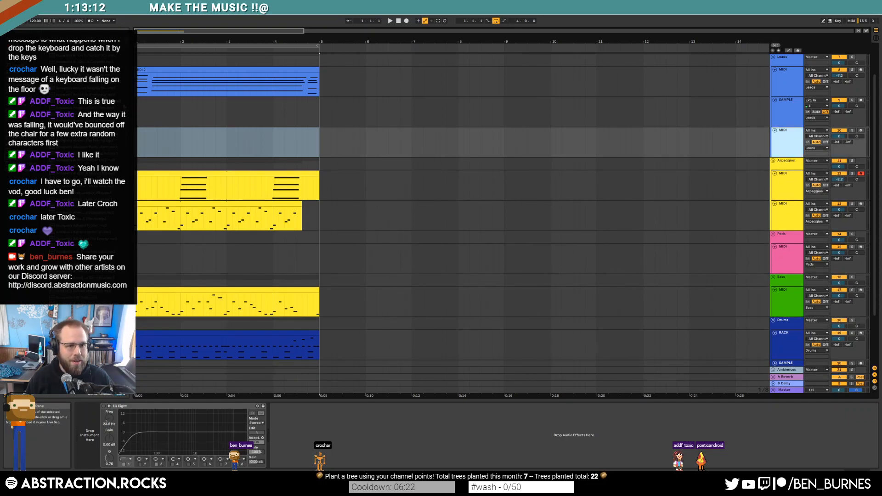
# Step: Look up a vocal sample in the browser and place Anyway Vox on the Leads SAMPLE track, beyond the four-bar loop
pyautogui.hotkey('ctrl', 'f')
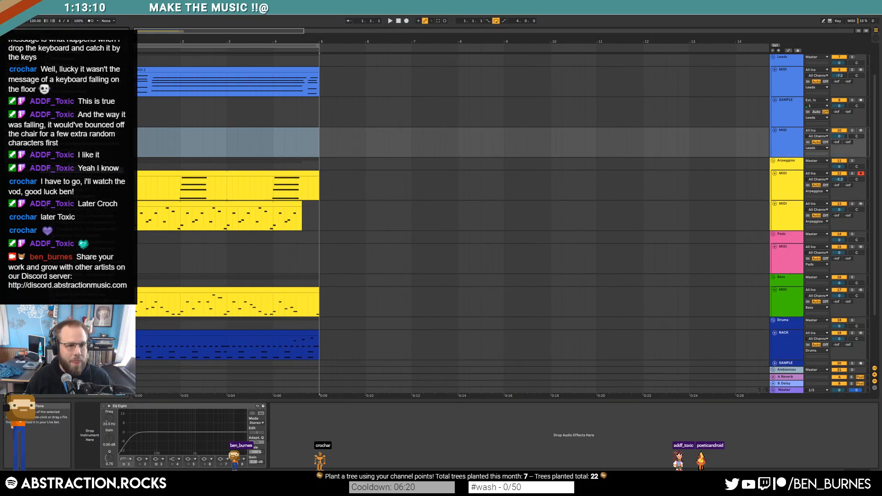
pyautogui.write('s')
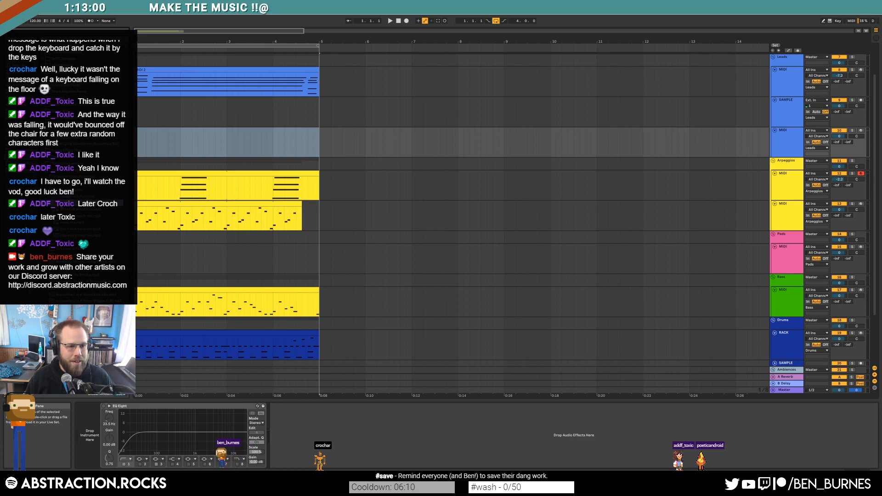
pyautogui.moveTo(449, 152); pyautogui.dragTo(487, 130)
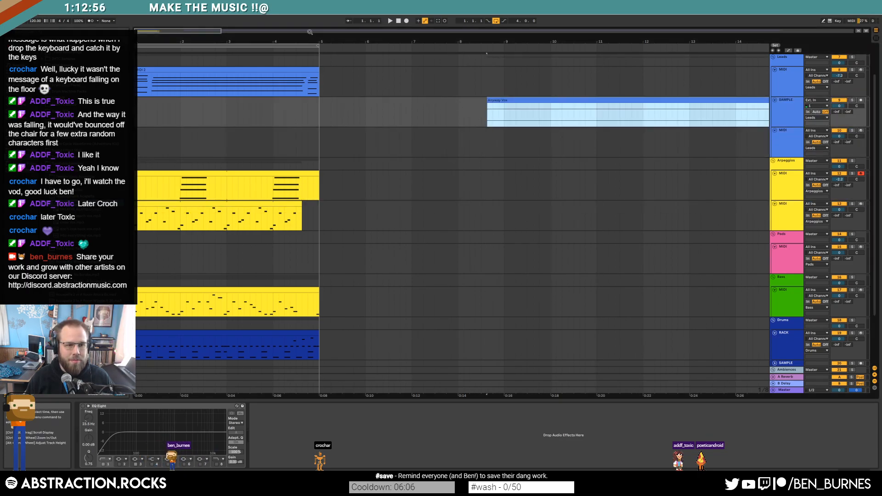
# Step: Consolidate a phrase of about three bars starting in bar 40 of the vocal clip, and delete the rest of the clip
pyautogui.moveTo(180, 30); pyautogui.dragTo(362, 28)
pyautogui.moveTo(531, 114); pyautogui.dragTo(565, 115)
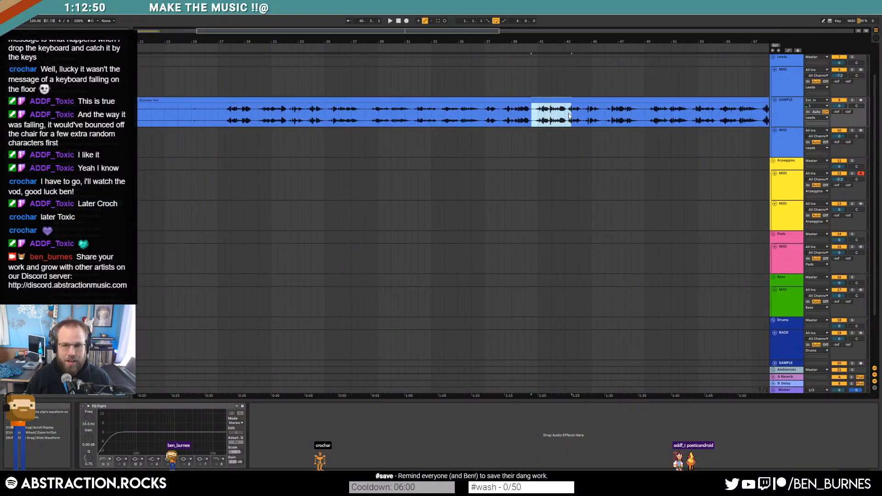
pyautogui.hotkey('ctrl', 'j')
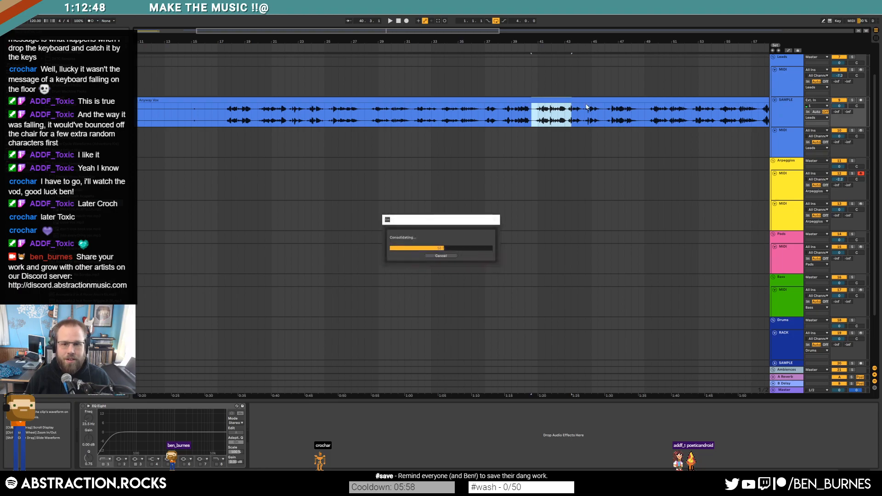
pyautogui.click(583, 101)
pyautogui.press('Delete')
pyautogui.click(506, 101)
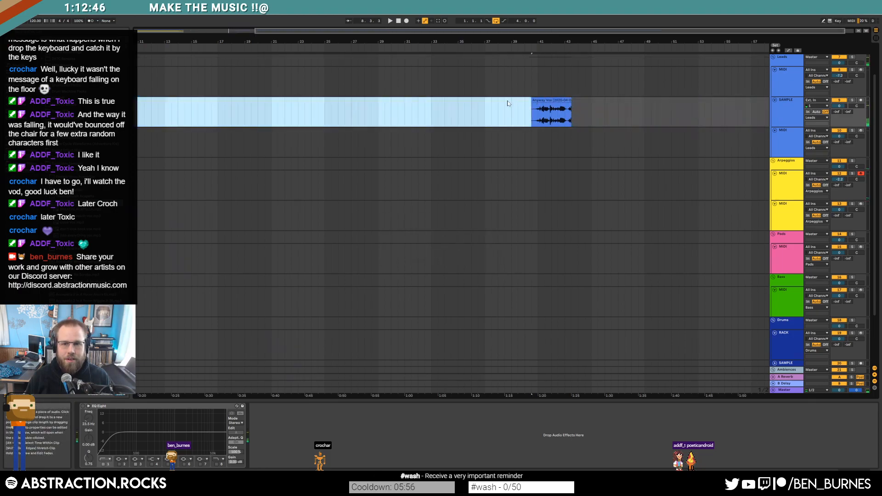
pyautogui.press('Delete')
pyautogui.click(540, 101)
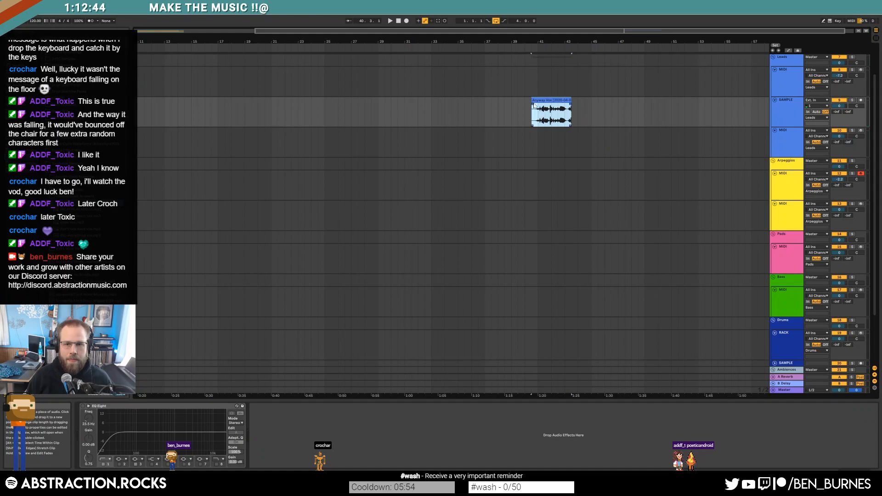
# Step: Trim the silence off the start of the consolidated vocal clip and audition it with its waveform open
pyautogui.moveTo(532, 100); pyautogui.dragTo(535, 100)
pyautogui.doubleClick(536, 100)
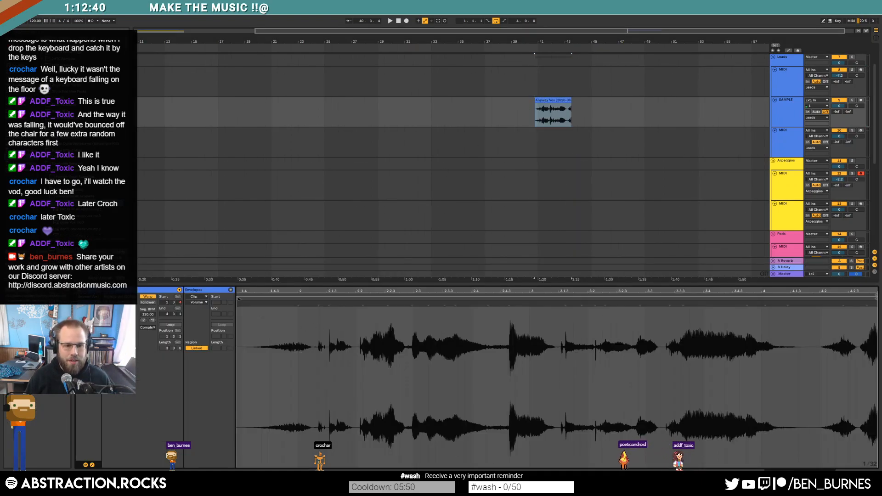
pyautogui.moveTo(239, 299); pyautogui.dragTo(247, 299)
pyautogui.moveTo(333, 292); pyautogui.dragTo(551, 309)
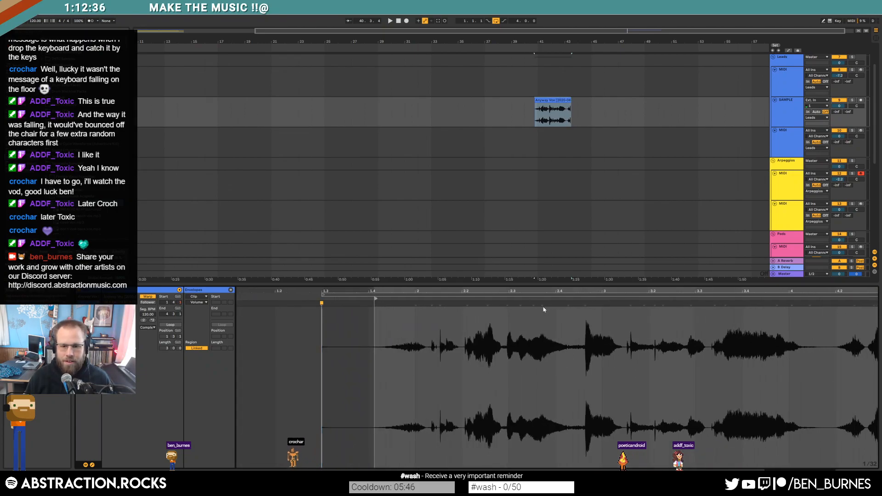
pyautogui.press('space')
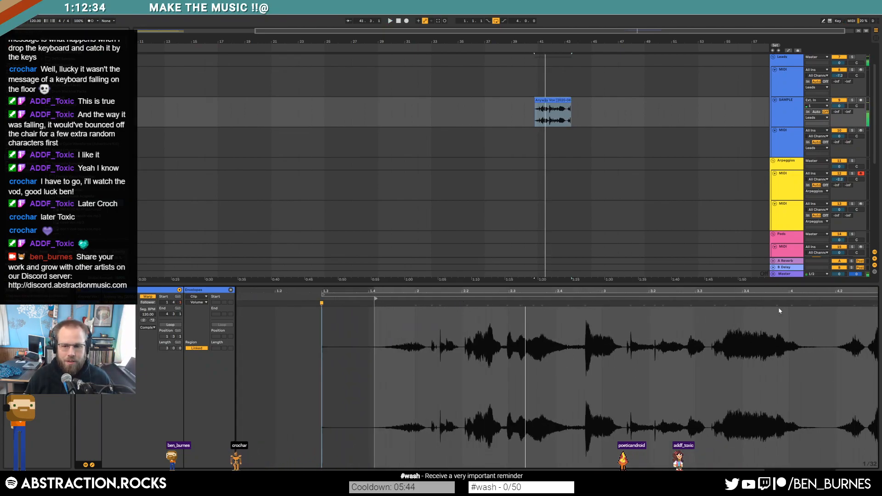
pyautogui.click(114, 332)
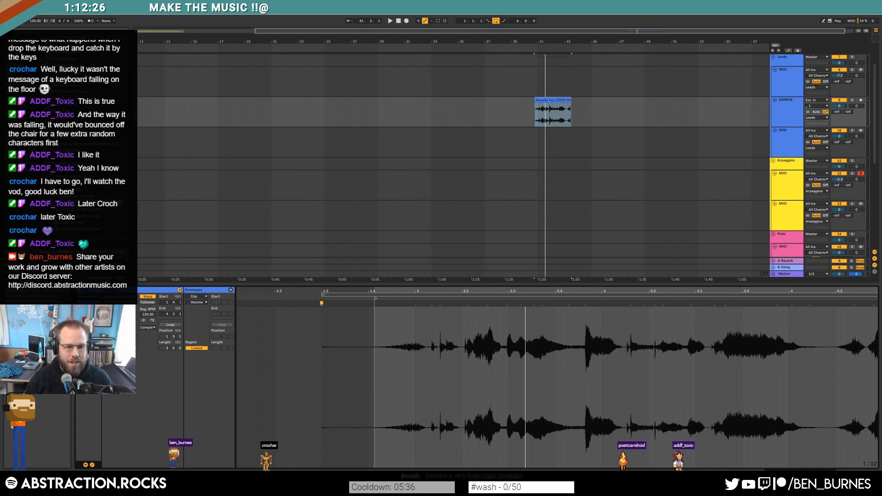
# Step: Trim the end of the vocal clip slightly and reverse it
pyautogui.click(548, 100)
pyautogui.moveTo(570, 100); pyautogui.dragTo(570, 101)
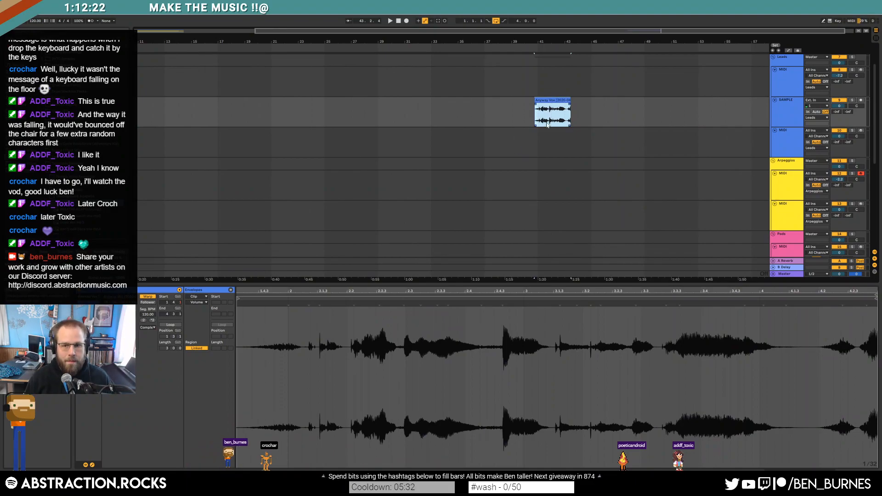
pyautogui.press('r')
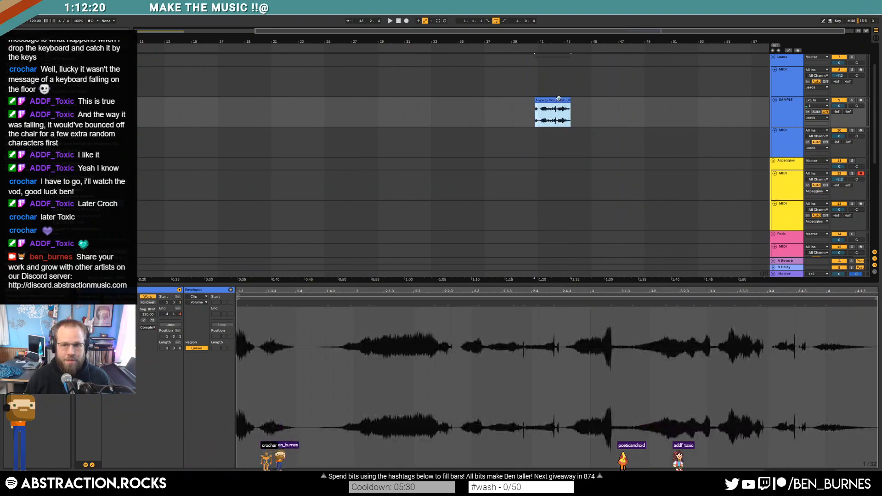
# Step: Shorten the reversed vocal clip by moving its start point in past the opening fragment, and consolidate it
pyautogui.moveTo(242, 294); pyautogui.dragTo(326, 295)
pyautogui.click(551, 111)
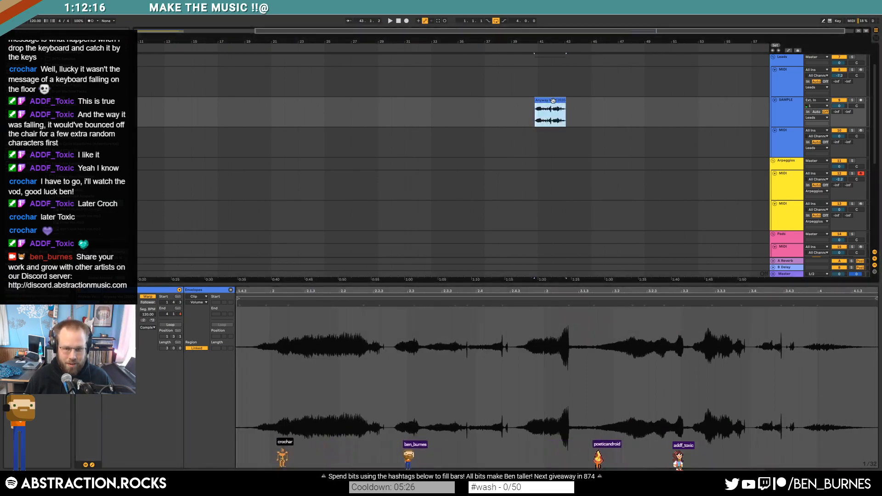
pyautogui.hotkey('ctrl', 'j')
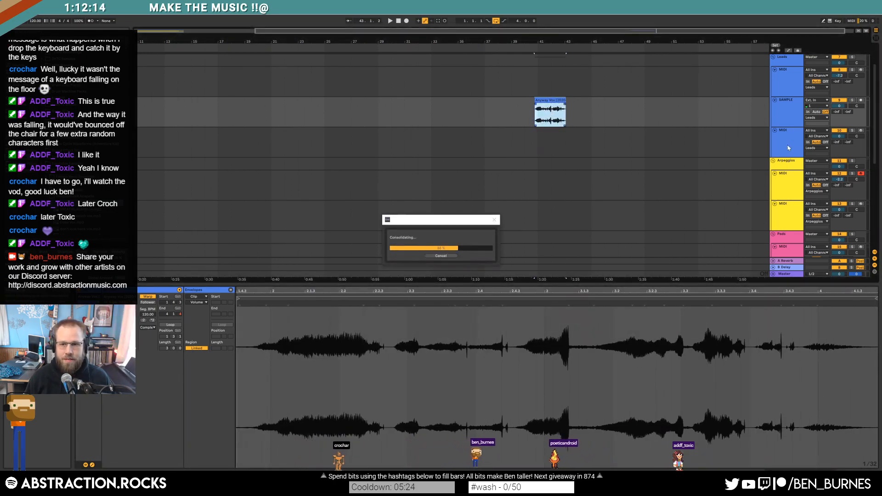
# Step: Load the consolidated vocal clip into Simpler on the new Leads MIDI track and delete the original clip from the SAMPLE track
pyautogui.click(787, 144)
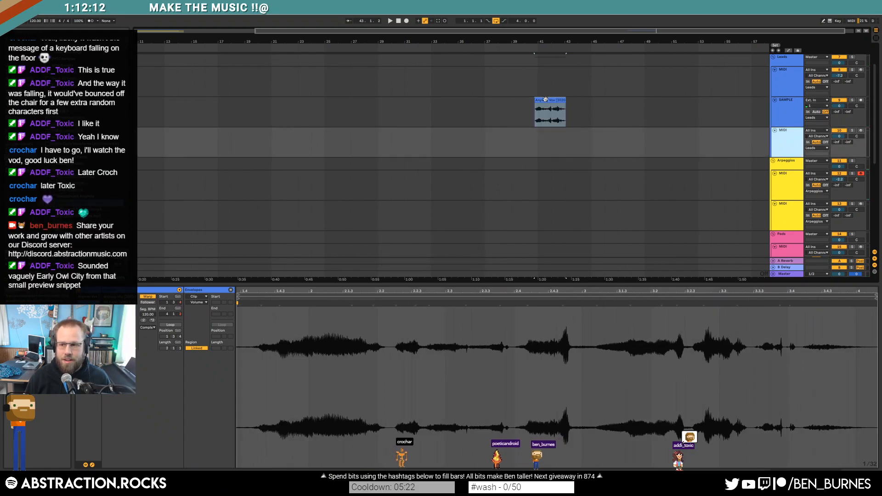
pyautogui.hotkey('shift', 'Tab')
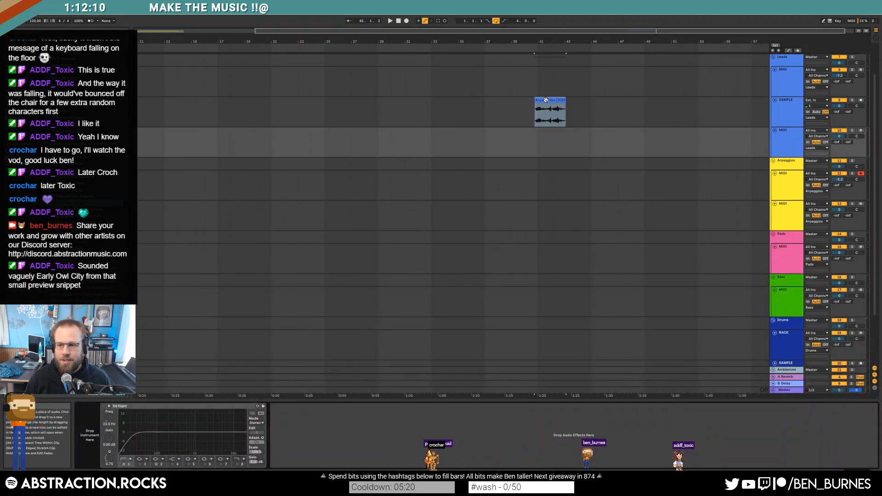
pyautogui.moveTo(546, 100); pyautogui.dragTo(95, 418)
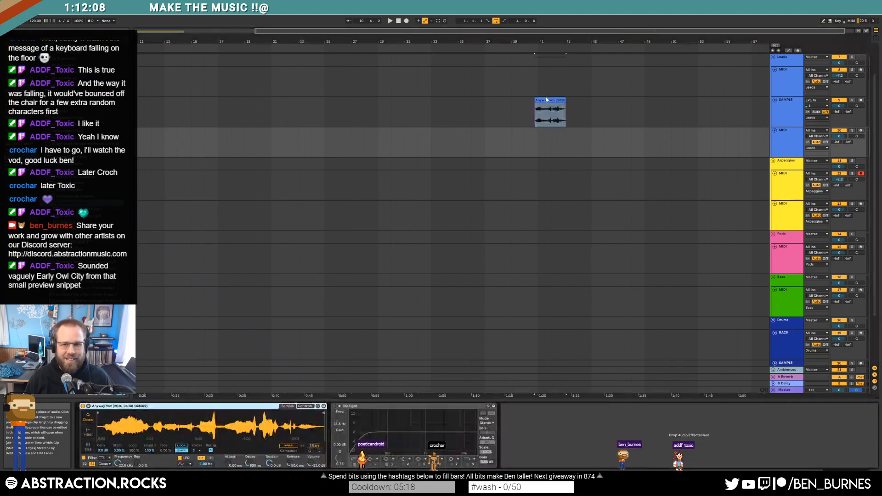
pyautogui.click(547, 100)
pyautogui.press('Delete')
# Step: Return to the four-bar loop and switch the new Leads MIDI track's Simpler to Slice mode
pyautogui.moveTo(142, 31); pyautogui.dragTo(142, 59)
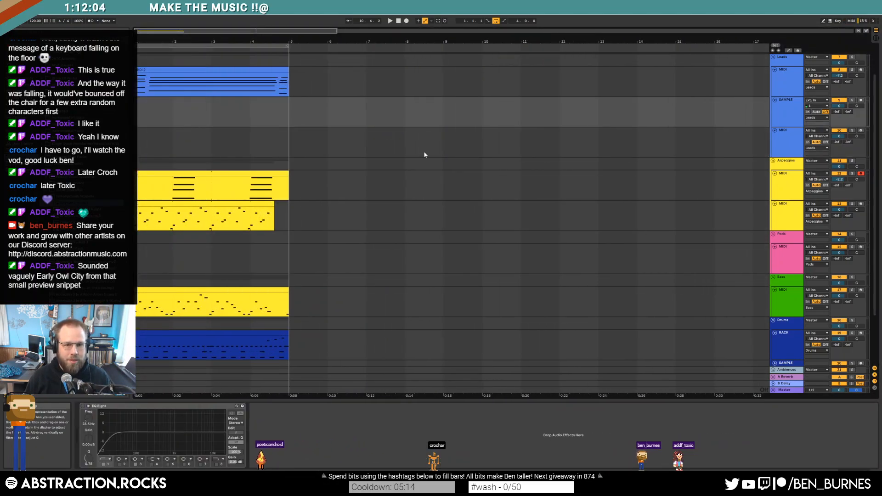
pyautogui.click(433, 140)
pyautogui.click(88, 446)
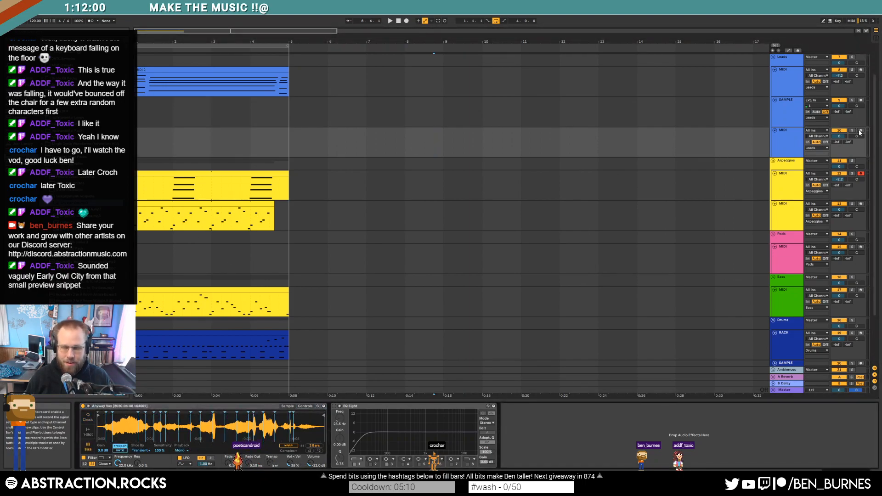
# Step: Arm the new Leads MIDI track, raise Simpler's transposition and audition the vocal slices over the playing loop
pyautogui.click(860, 131)
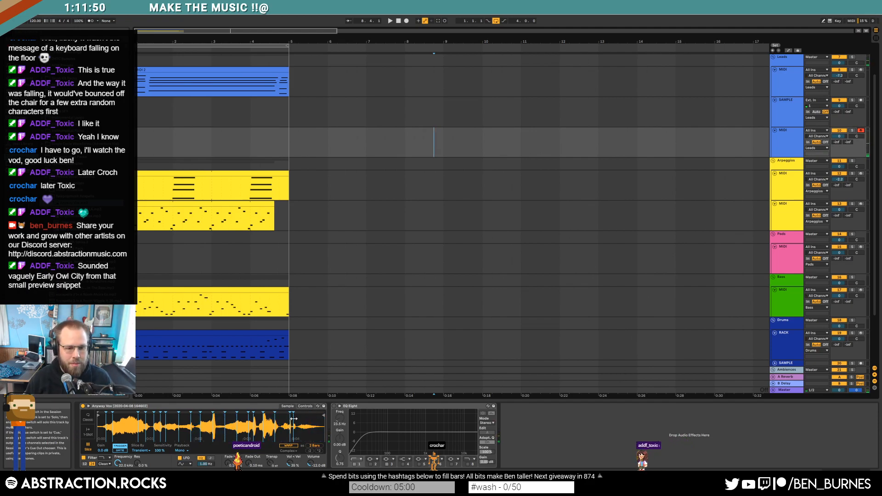
pyautogui.moveTo(270, 464); pyautogui.dragTo(271, 457)
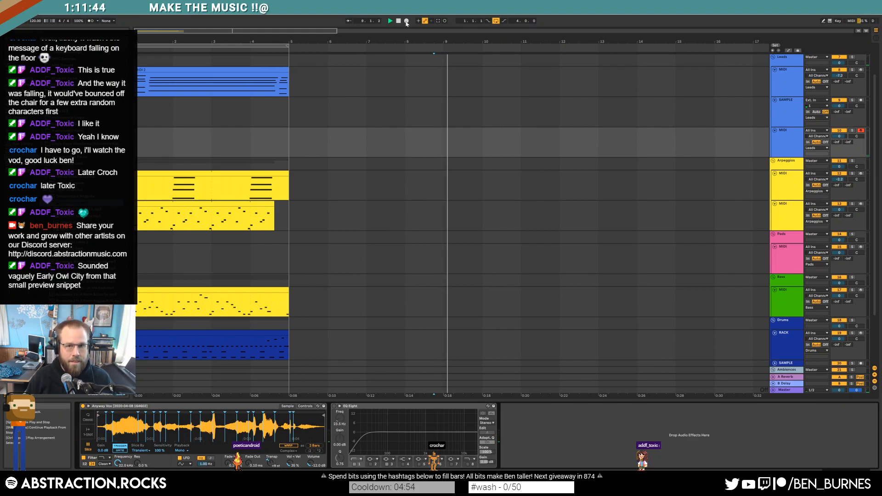
pyautogui.click(390, 21)
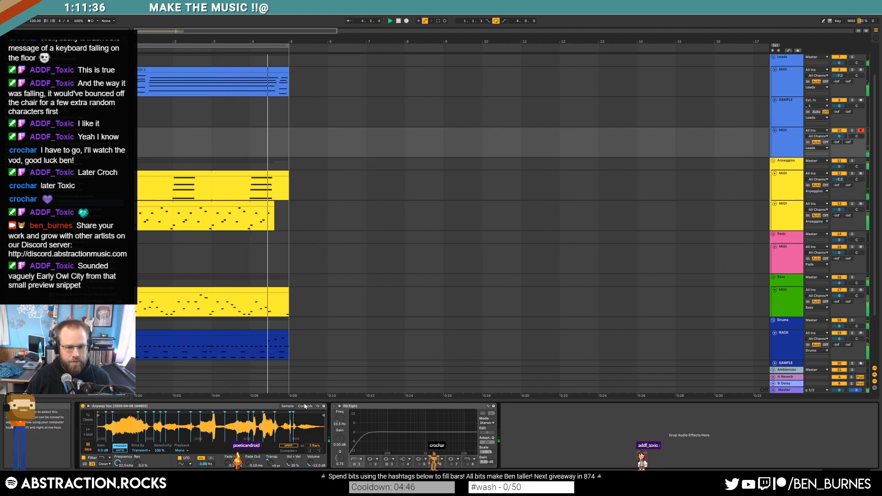
# Step: Inspect Simpler's filter envelope and frequency displays during playback, and return to the sliced waveform
pyautogui.click(267, 406)
pyautogui.click(305, 406)
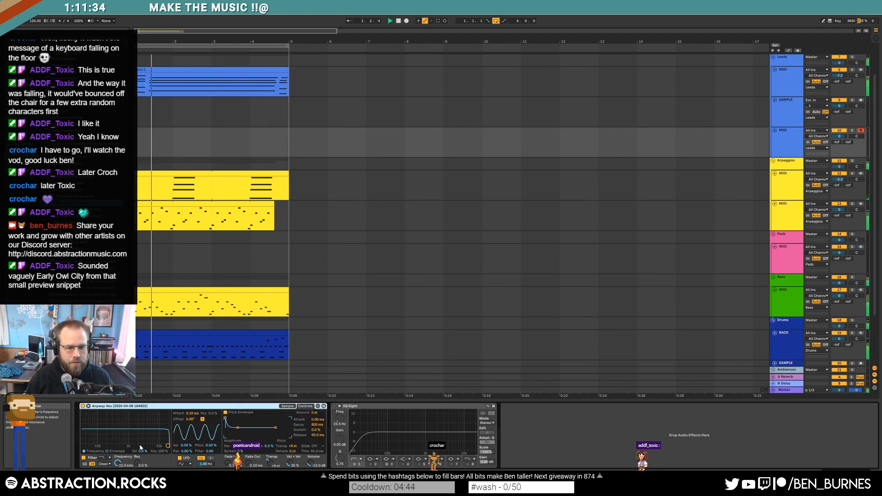
pyautogui.click(102, 451)
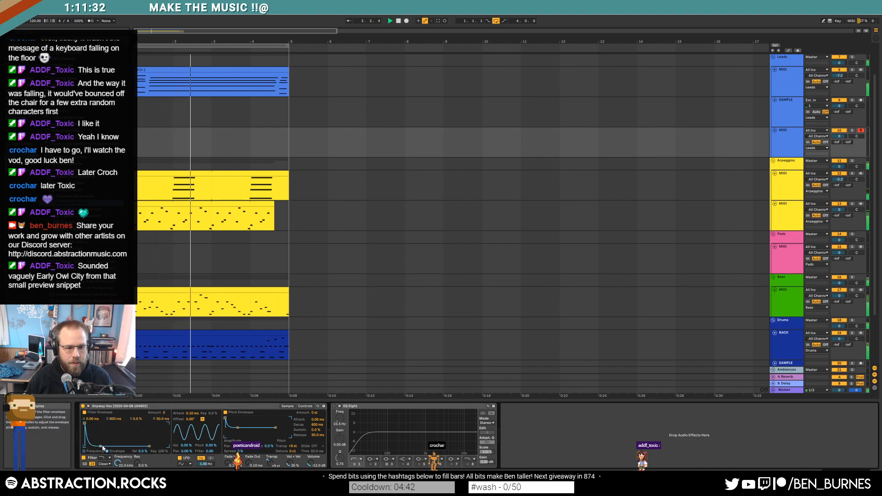
pyautogui.click(95, 451)
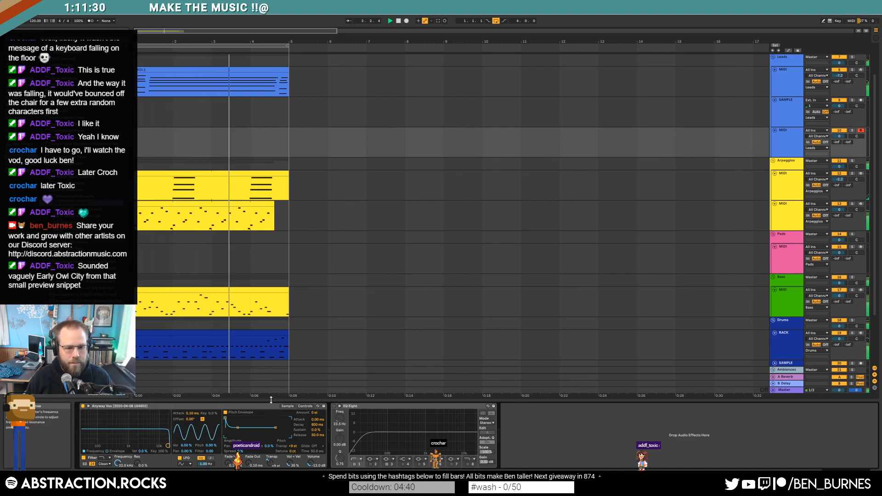
pyautogui.click(288, 406)
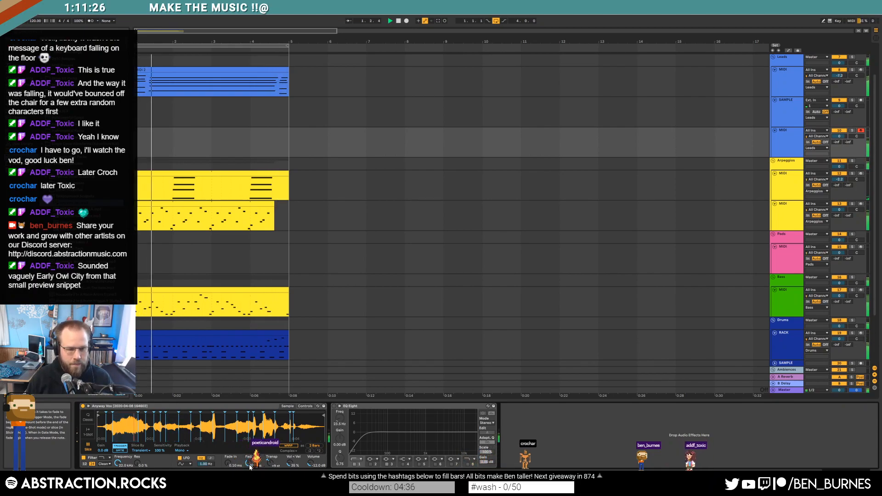
# Step: Set Simpler's slice Fade Out to about 356 ms during playback, and stop the loop
pyautogui.moveTo(248, 463); pyautogui.dragTo(248, 476)
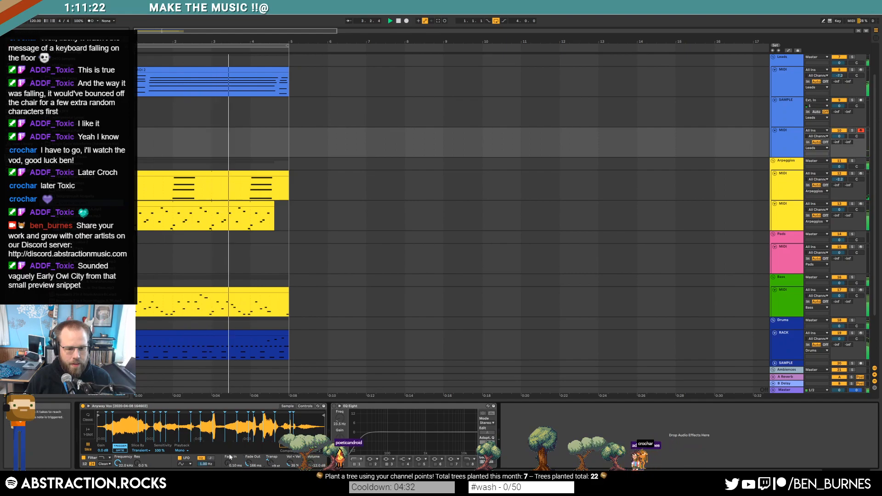
pyautogui.moveTo(248, 463); pyautogui.dragTo(250, 469)
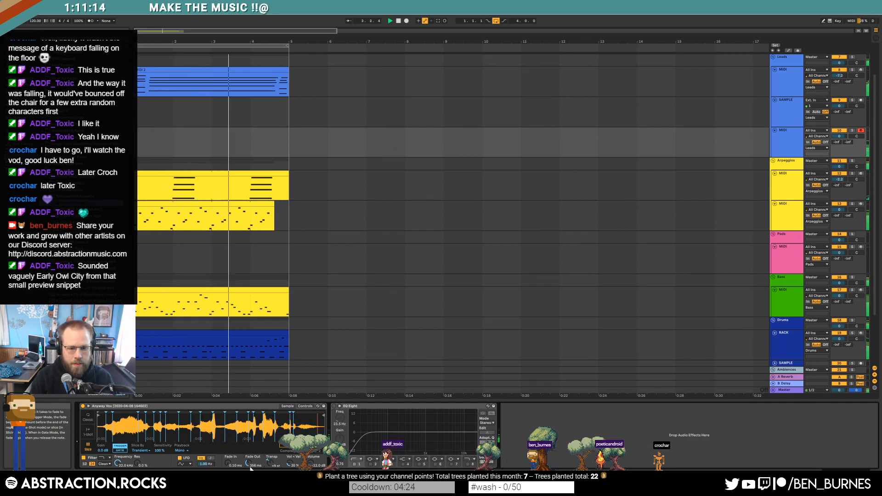
pyautogui.press('space')
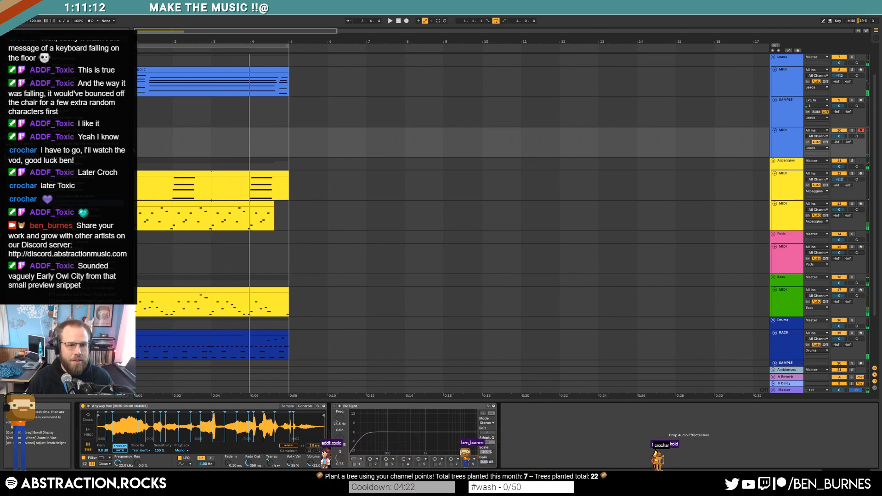
# Step: Create an empty one-bar MIDI clip in bar 1 of the new Leads MIDI track
pyautogui.moveTo(142, 41); pyautogui.dragTo(142, 65)
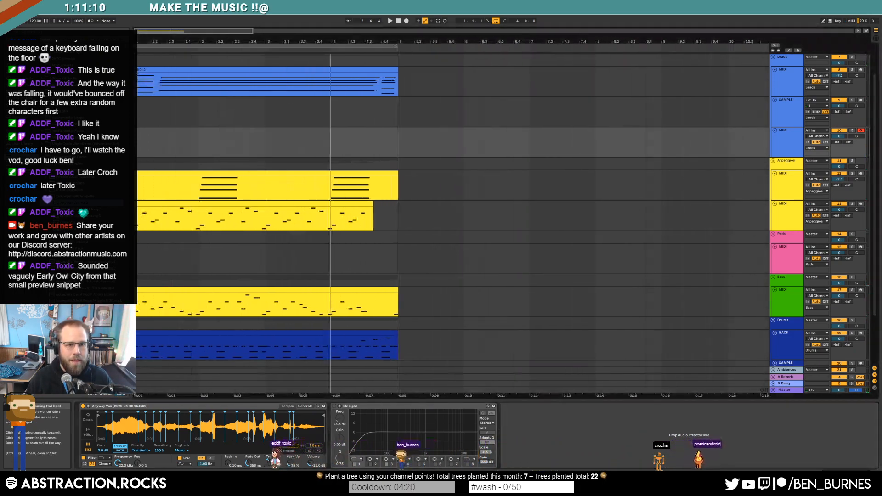
pyautogui.moveTo(138, 151); pyautogui.dragTo(203, 151)
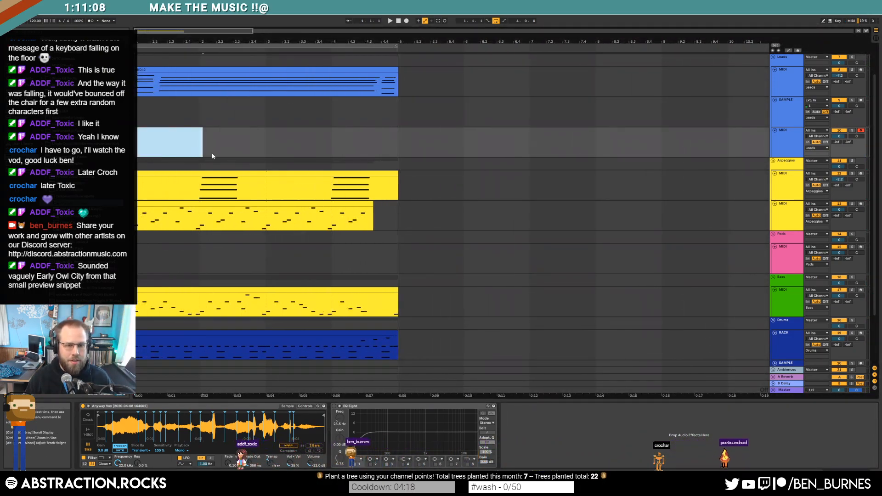
pyautogui.click(209, 148)
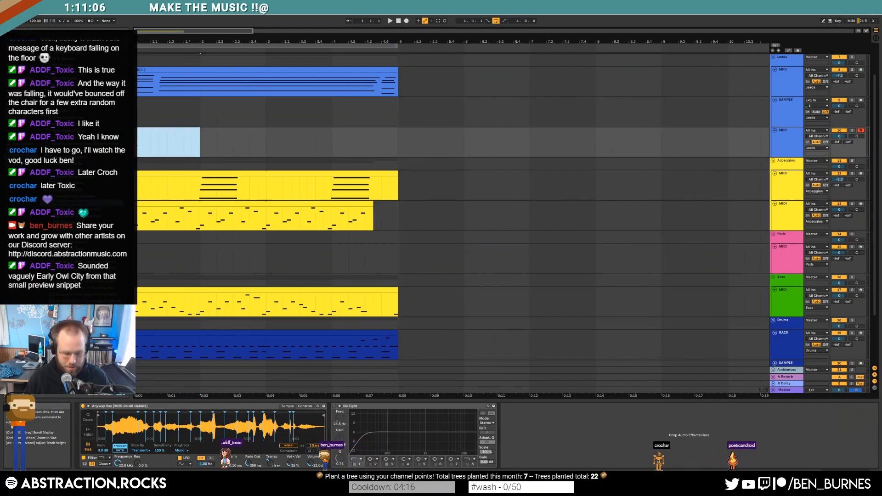
pyautogui.hotkey('ctrl', 'shift', 'm')
# Step: Draw a half-beat G2 note on beat 2 of the new clip and duplicate it onto beat 4
pyautogui.moveTo(211, 374); pyautogui.dragTo(210, 365)
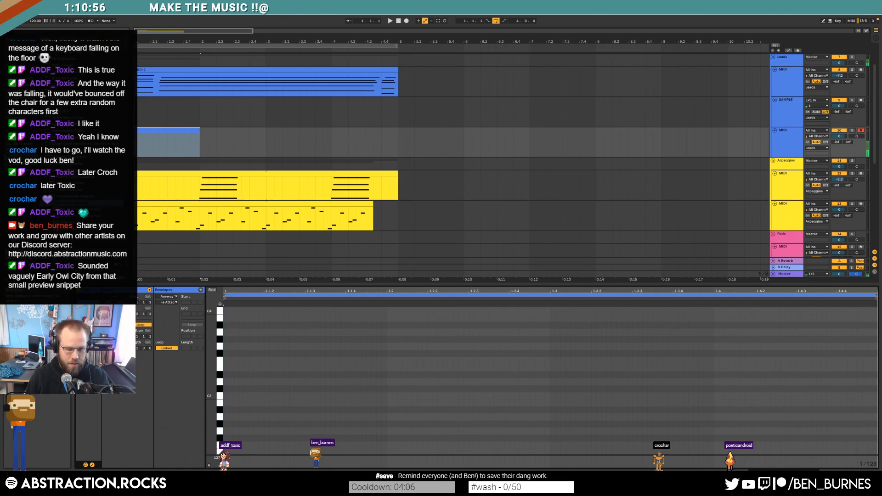
pyautogui.moveTo(211, 365); pyautogui.dragTo(211, 332)
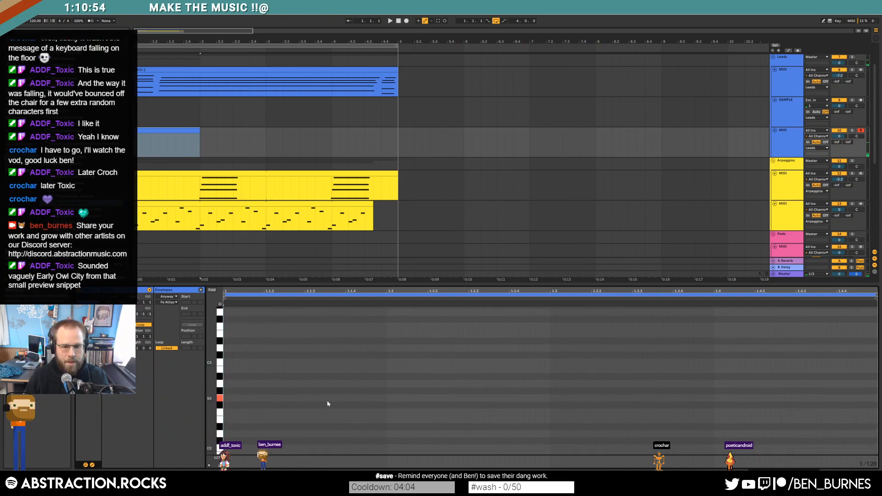
pyautogui.doubleClick(389, 398)
pyautogui.moveTo(399, 397); pyautogui.dragTo(462, 398)
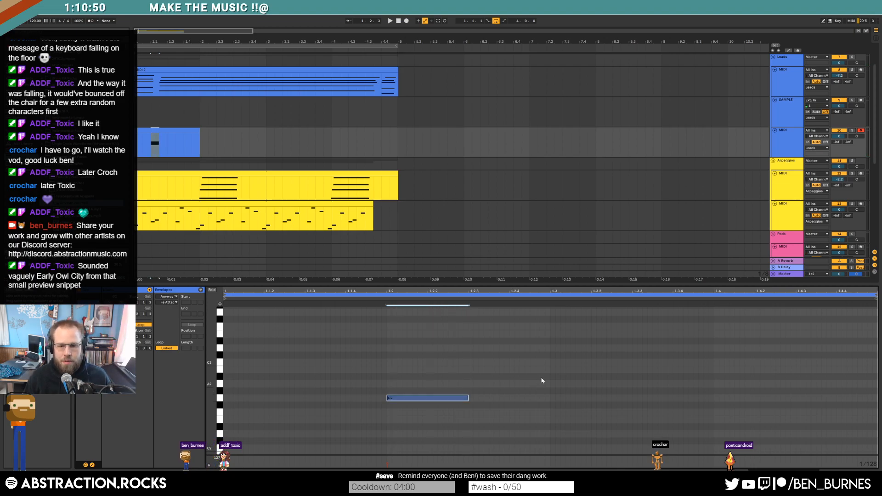
pyautogui.moveTo(549, 375); pyautogui.dragTo(54, 435)
pyautogui.hotkey('ctrl', 'd')
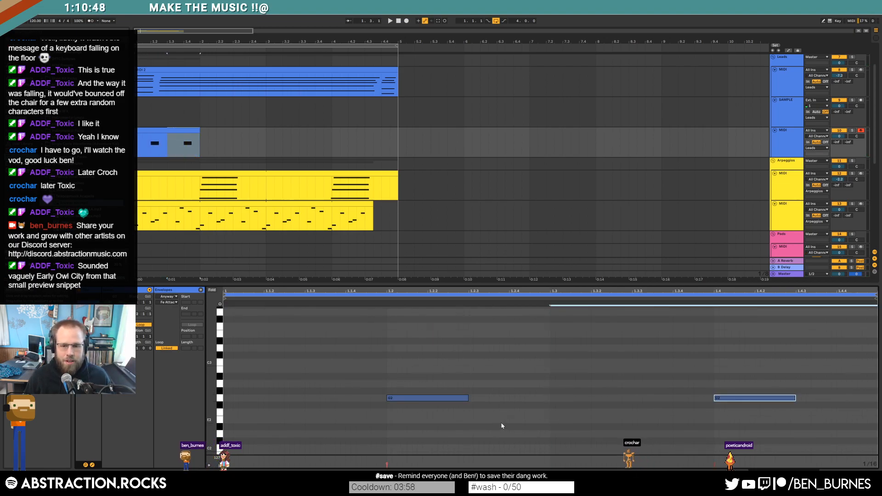
# Step: Extend the looped vocal clip to four bars, nudge all its notes slightly earlier, and audition it with Simpler shown
pyautogui.moveTo(198, 132); pyautogui.dragTo(399, 135)
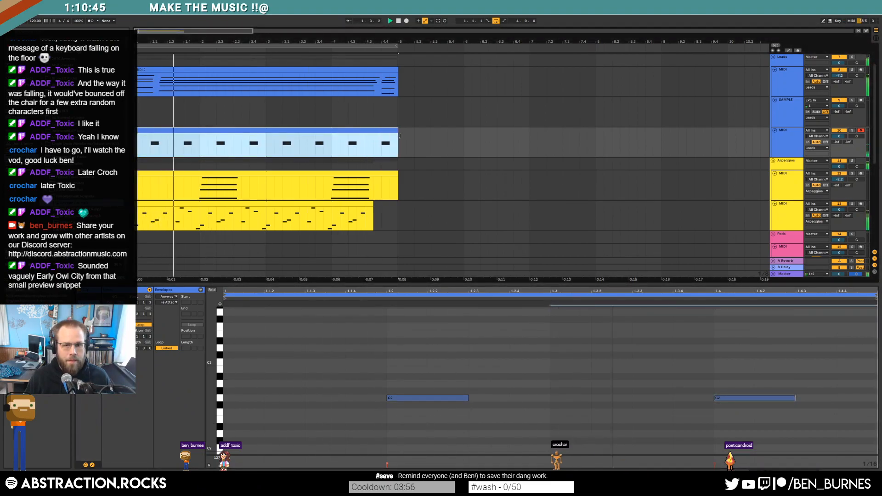
pyautogui.click(420, 384)
pyautogui.hotkey('ctrl', 'a')
pyautogui.moveTo(426, 397); pyautogui.dragTo(417, 400)
pyautogui.click(410, 373)
pyautogui.hotkey('shift', 'Tab')
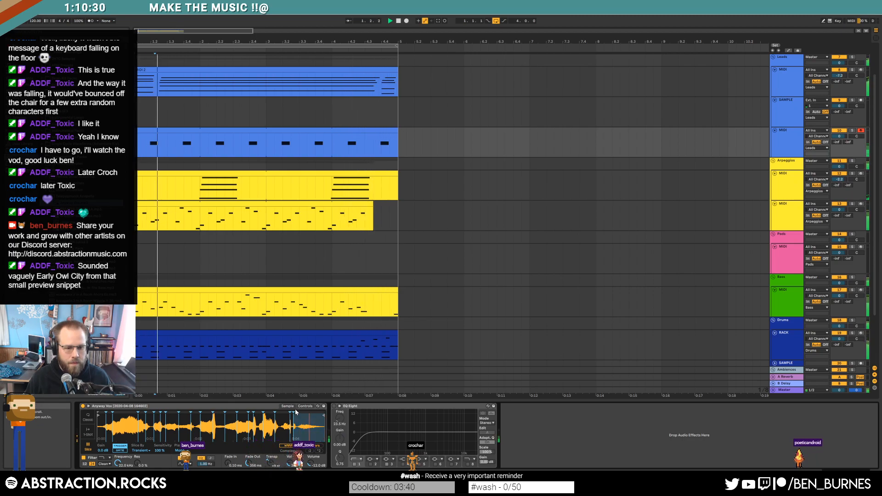
pyautogui.press('space')
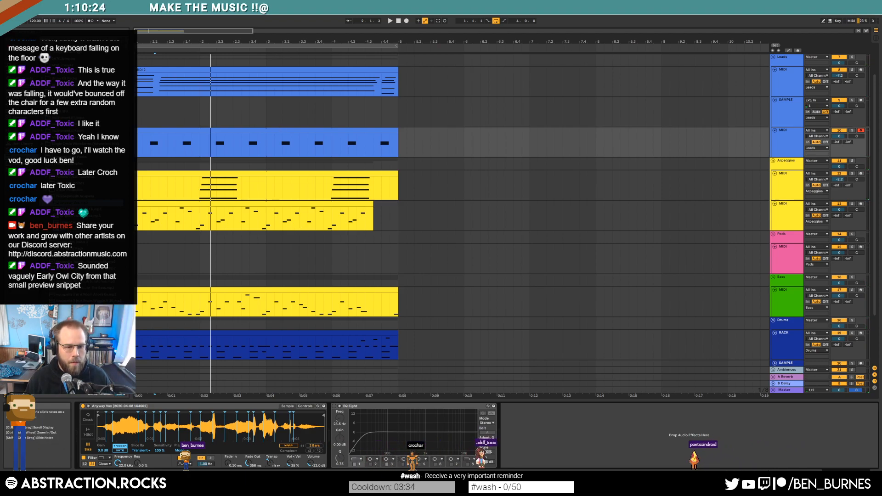
# Step: Reopen the vocal clip during loop playback and add a short A1 note at 1.1.3
pyautogui.doubleClick(255, 141)
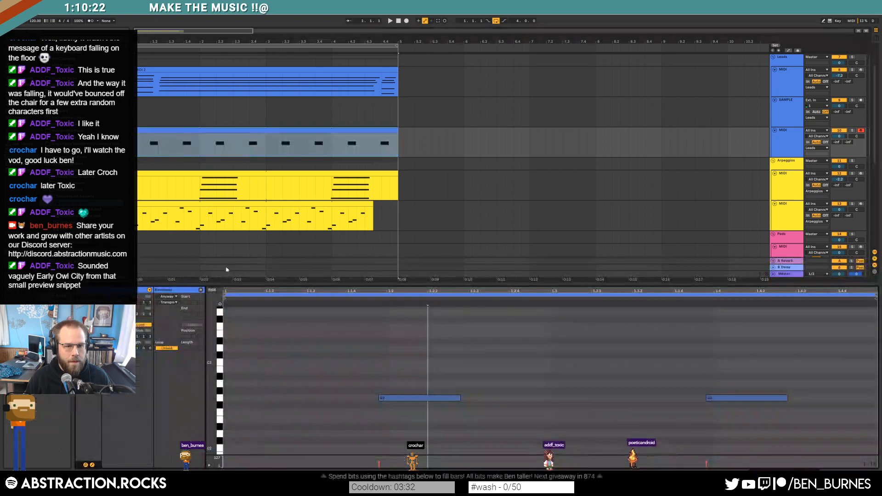
pyautogui.press('space')
pyautogui.scroll(-3, 289, 415)
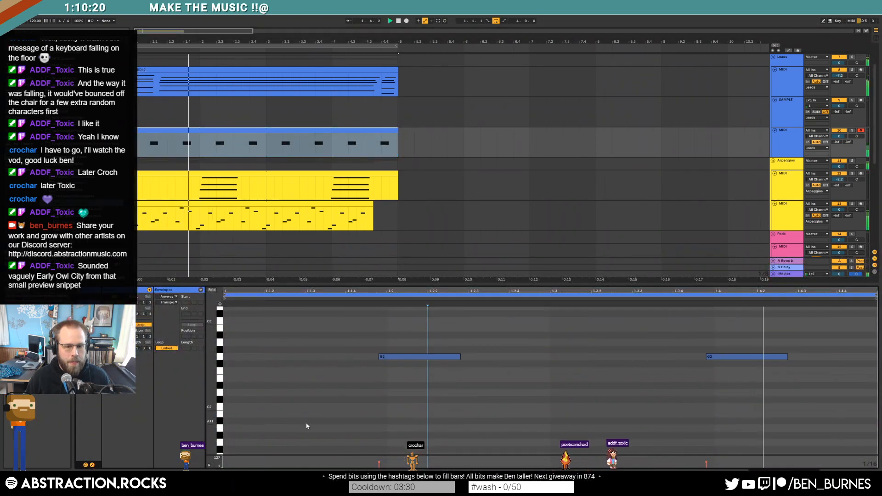
pyautogui.doubleClick(307, 427)
pyautogui.moveTo(346, 428)
pyautogui.mouseDown()
pyautogui.moveTo(378, 427)
pyautogui.moveTo(345, 428)
pyautogui.mouseUp()
pyautogui.click(448, 393)
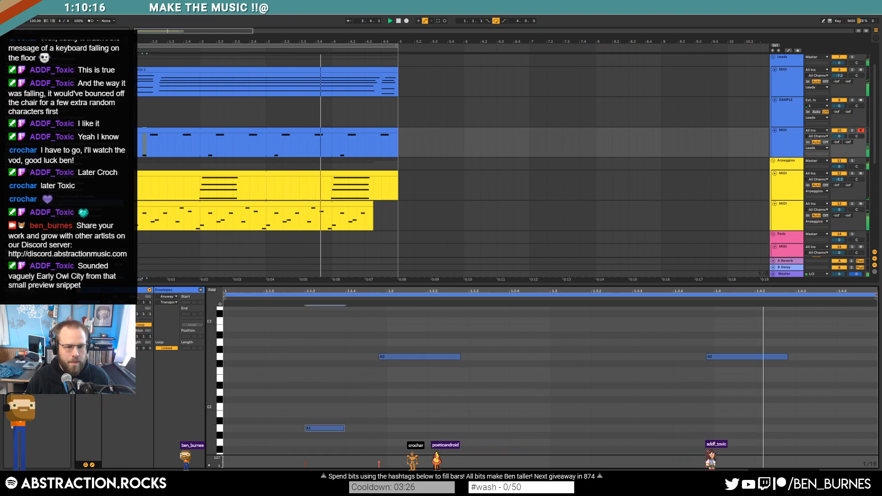
# Step: Deactivate the four-bar clip on the Bass MIDI track
pyautogui.click(381, 217)
pyautogui.scroll(-7, 395, 198)
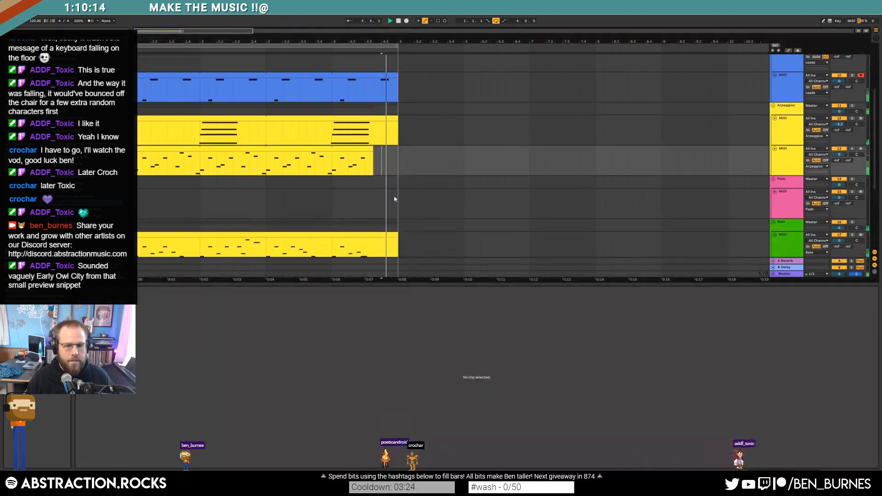
pyautogui.click(339, 193)
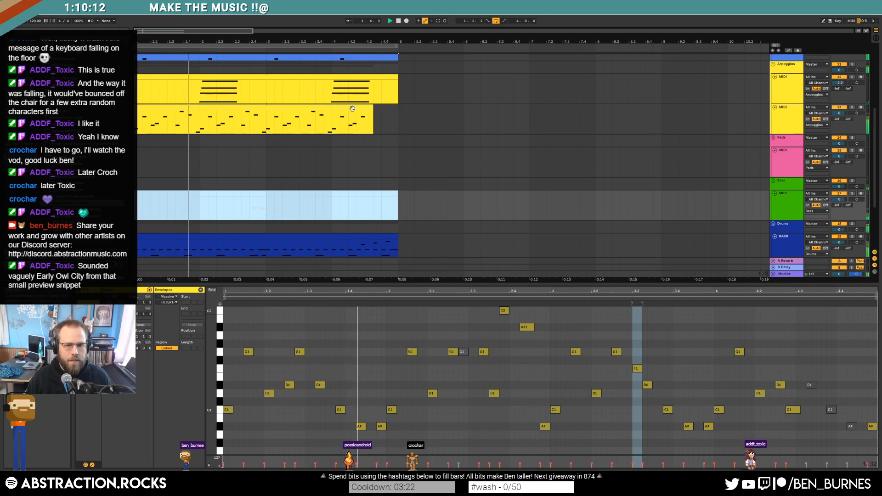
pyautogui.click(341, 124)
pyautogui.scroll(6, 322, 128)
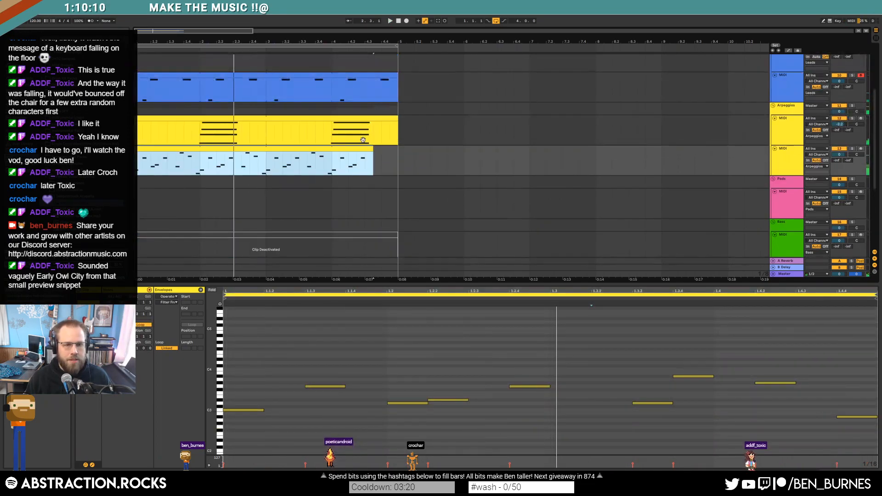
# Step: Return to the vocal clip and duplicate the short A1 note to 1.3 and 1.4.3
pyautogui.click(294, 115)
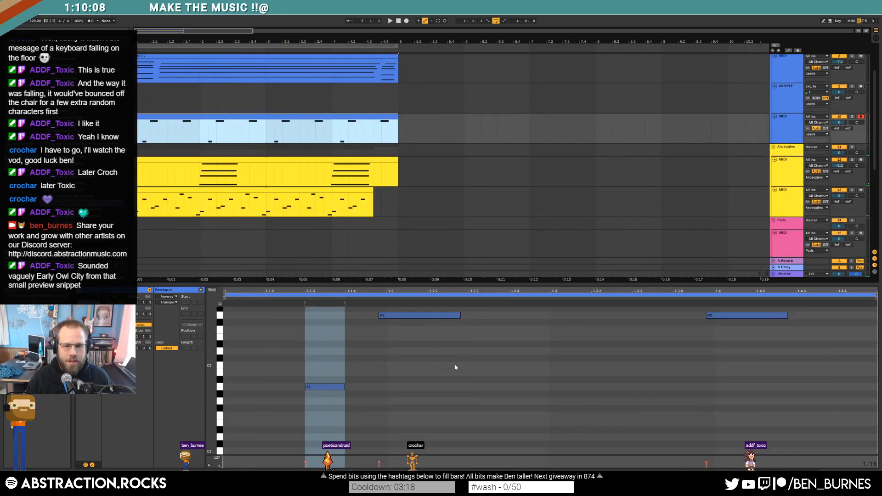
pyautogui.moveTo(467, 358); pyautogui.dragTo(152, 431)
pyautogui.hotkey('ctrl', 'd')
pyautogui.hotkey('ctrl', 'd')
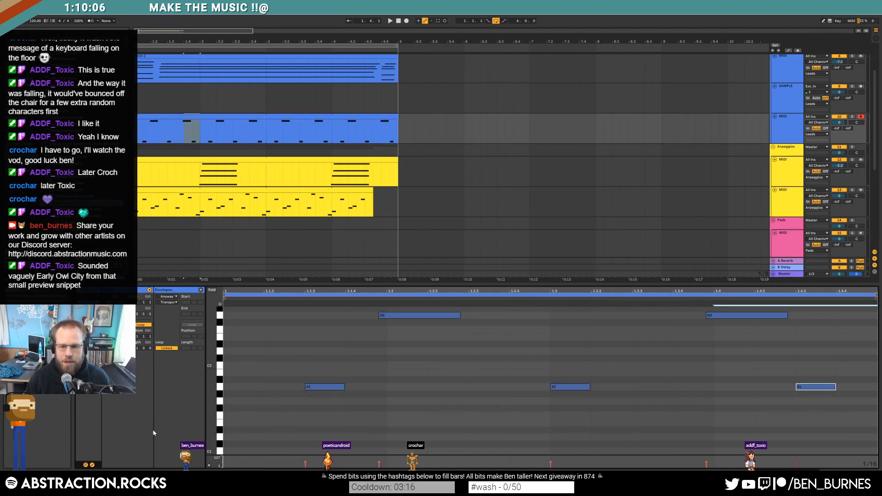
# Step: Move the two copied A1 notes to 1.2.3 and 1.4.4 in the vocal clip
pyautogui.click(558, 389)
pyautogui.press('Left')
pyautogui.press('Left')
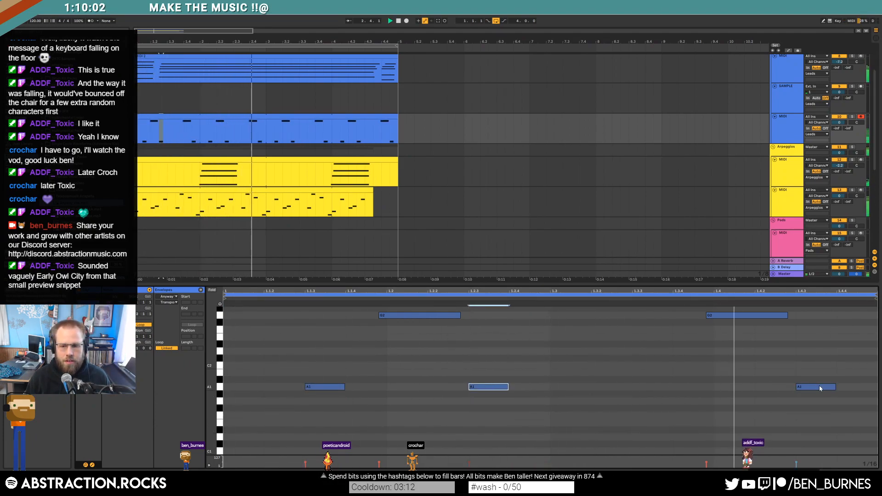
pyautogui.click(817, 386)
pyautogui.press('Right')
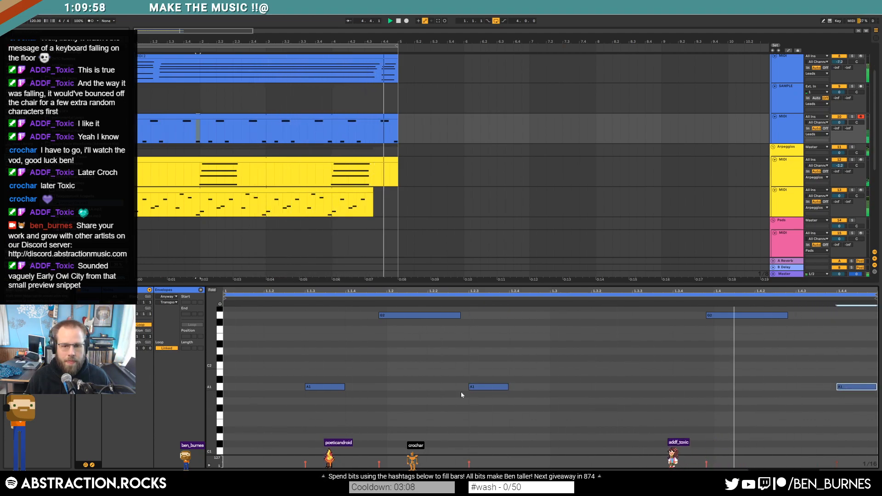
# Step: Consolidate the looped vocal clip into one four-bar clip and remove the last G2 note in bar 4
pyautogui.scroll(-3, 365, 403)
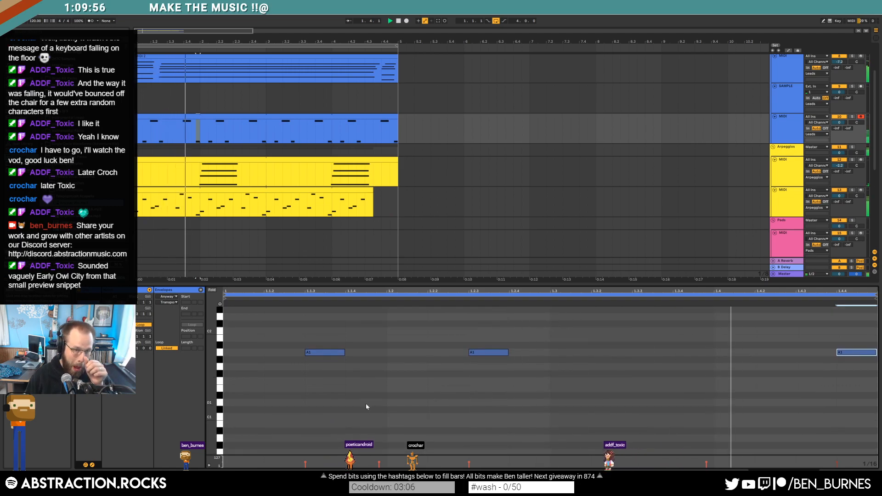
pyautogui.click(362, 118)
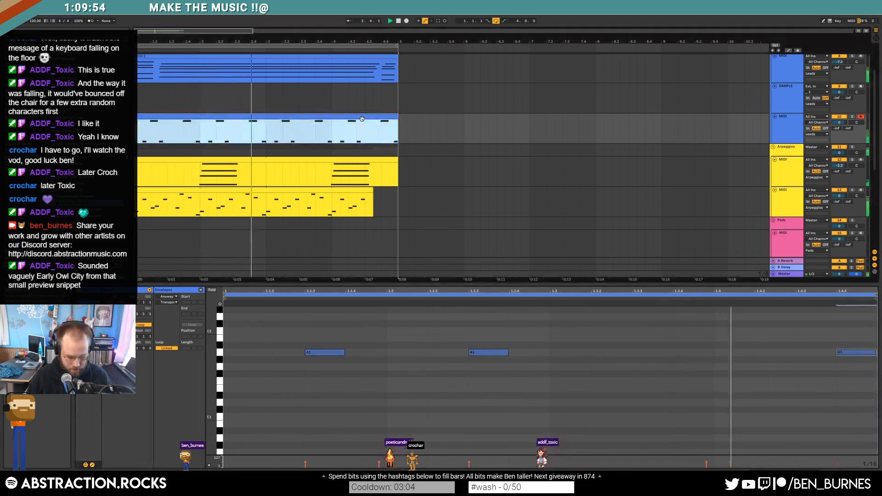
pyautogui.click(837, 350)
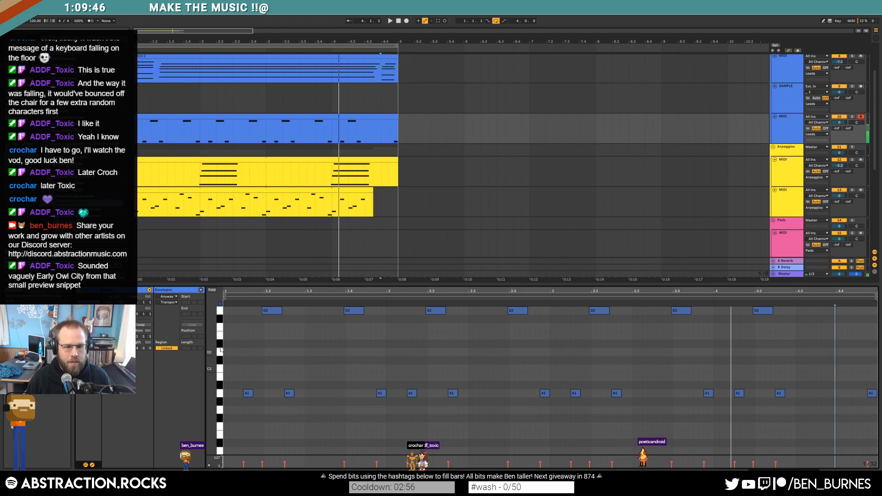
# Step: Add a short D#2 note at the end of bar 1 and two D2 notes in the second half of bar 2
pyautogui.press('space')
pyautogui.click(382, 344)
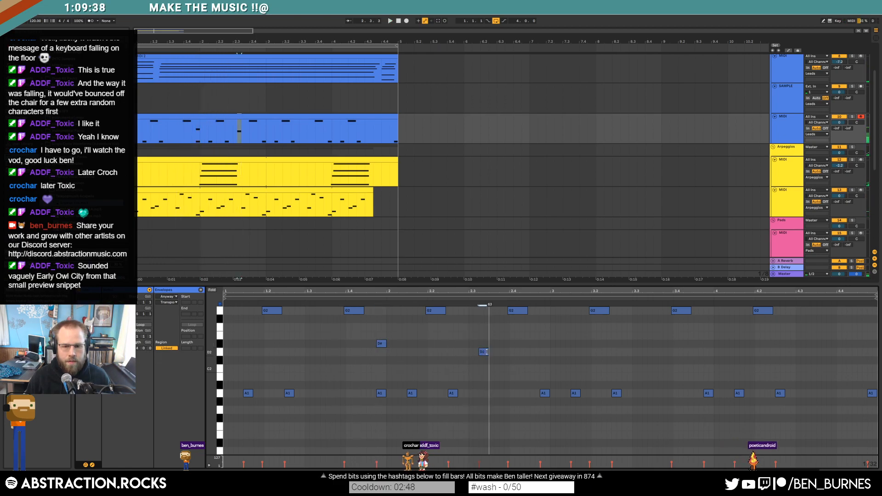
pyautogui.moveTo(500, 352); pyautogui.dragTo(517, 358)
pyautogui.press('space')
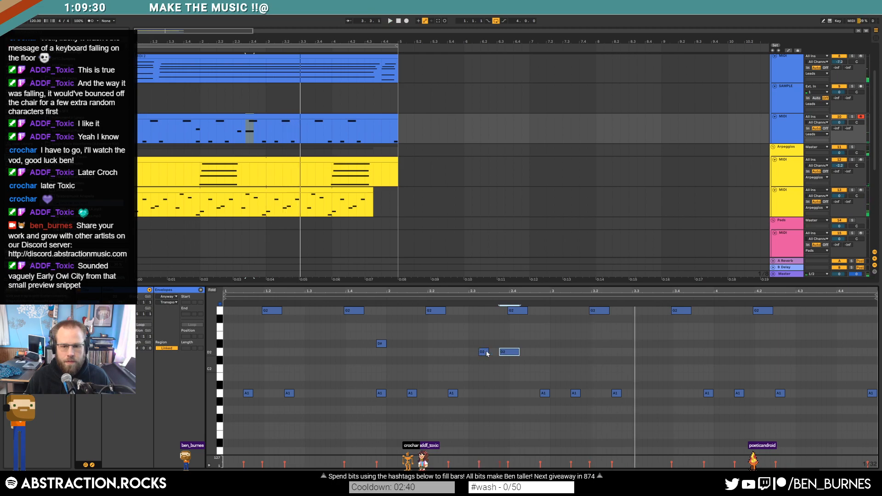
# Step: Play the loop with Simpler shown, and add a short D2 note at the end of bar 2 in the vocal clip
pyautogui.hotkey('shift', 'Tab')
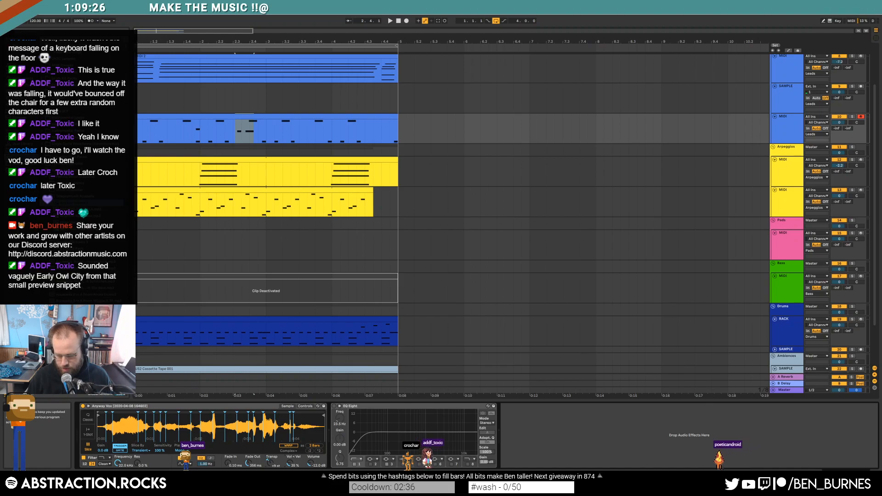
pyautogui.press('space')
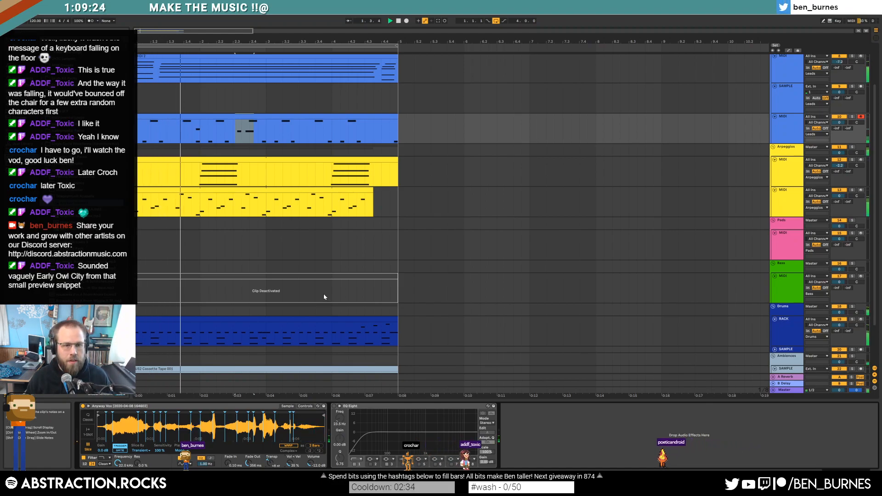
pyautogui.hotkey('shift', 'Tab')
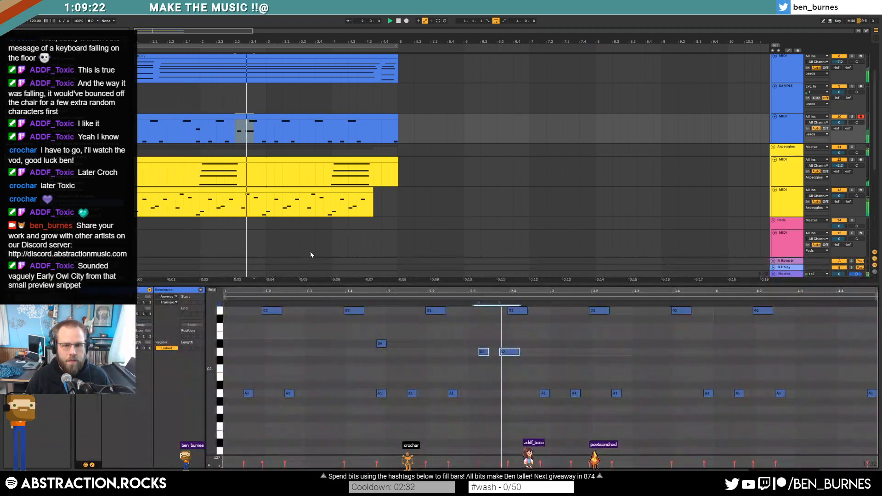
pyautogui.click(540, 353)
pyautogui.doubleClick(549, 353)
# Step: Add three short G1 notes around beat 3 of bar 4 and audition a nearby pitch
pyautogui.click(799, 381)
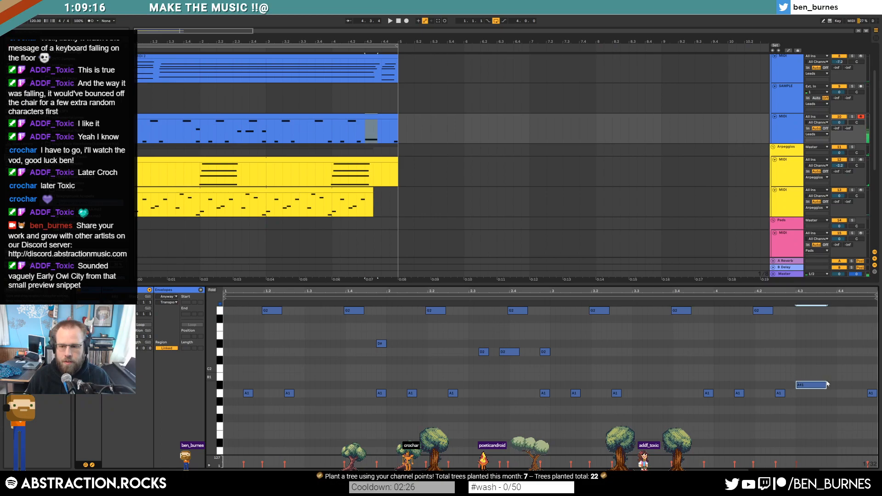
pyautogui.press('Down')
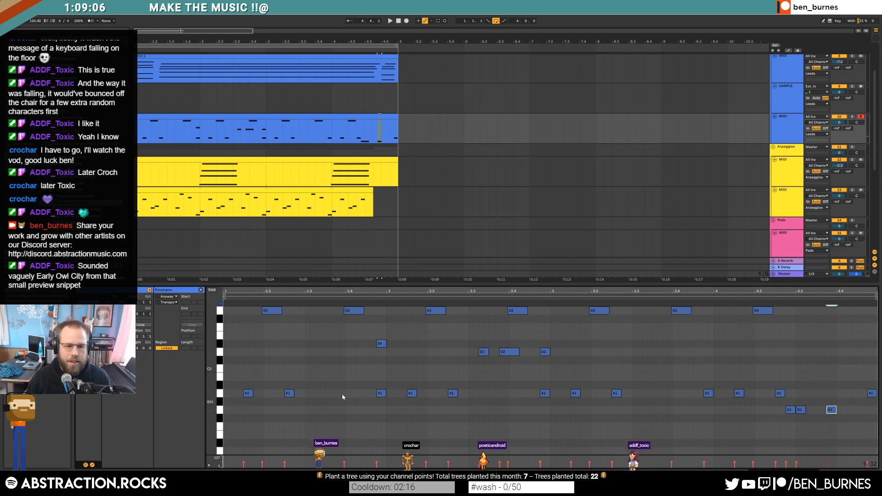
pyautogui.click(224, 383)
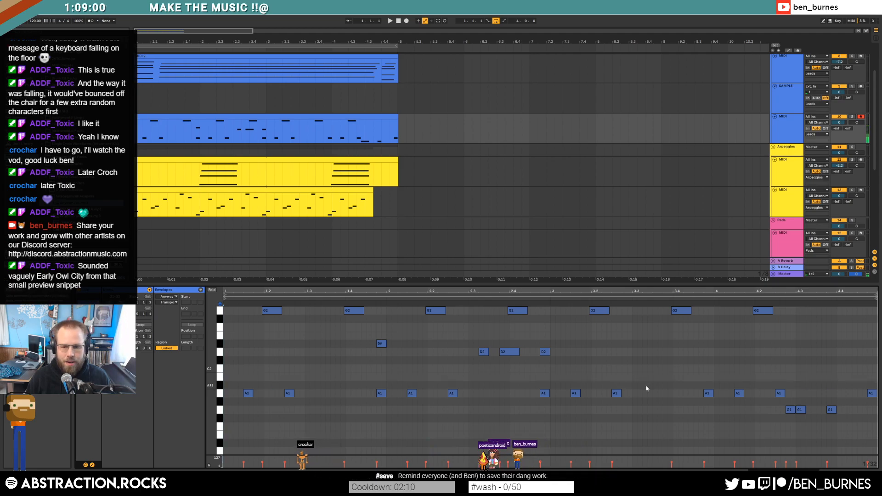
# Step: Add a note on beat 3 of bar 3, lower it to D1, and play the loop with Simpler shown
pyautogui.click(633, 387)
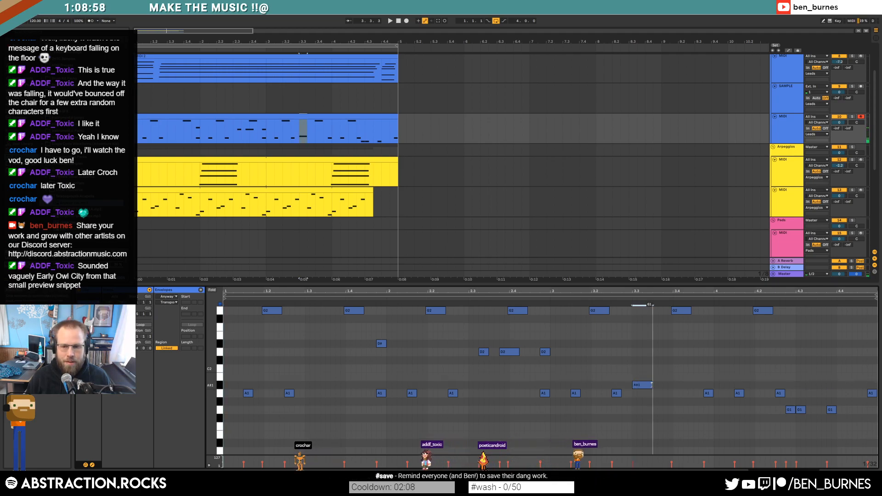
pyautogui.press('Down')
pyautogui.press('Down')
pyautogui.press('Down')
pyautogui.press('Down')
pyautogui.press('Down')
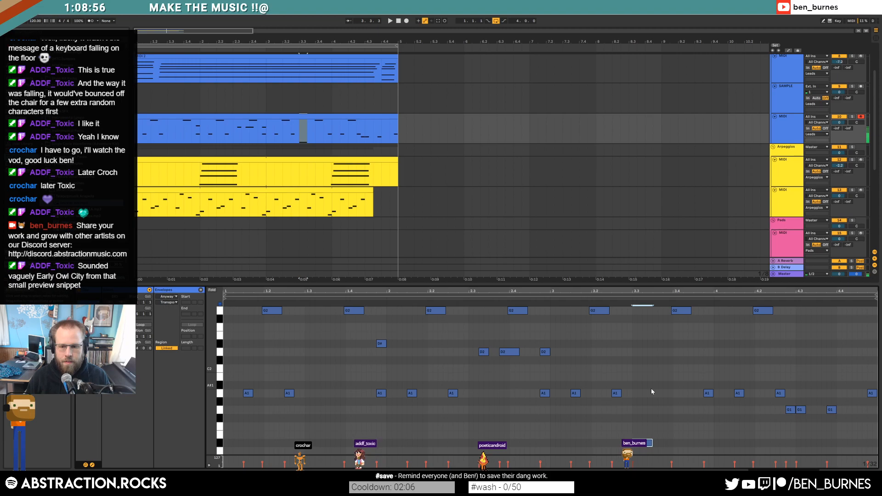
pyautogui.press('space')
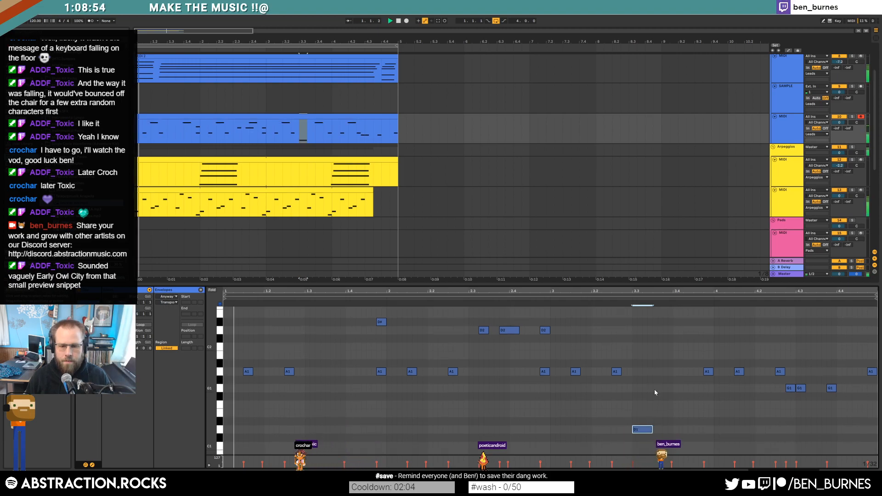
pyautogui.hotkey('shift', 'Tab')
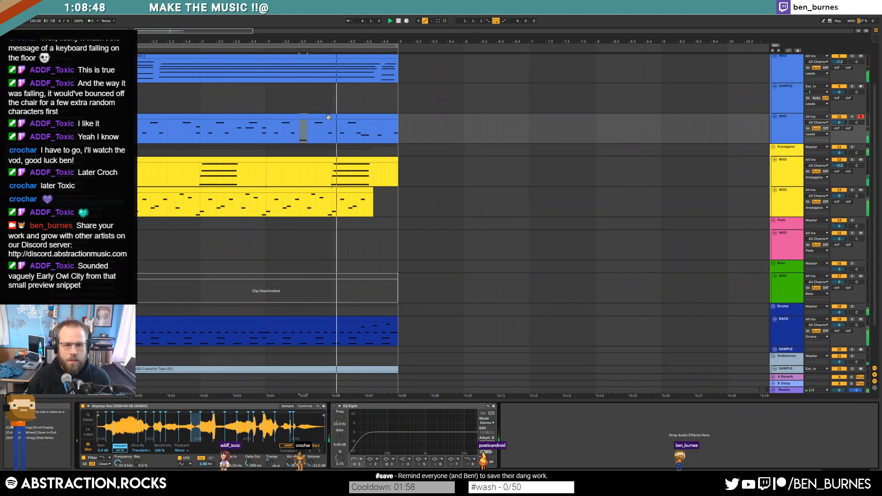
# Step: Show the vocal clip's notes and raise the note on beat 3 of bar 3 to G1 while the loop plays
pyautogui.hotkey('shift', 'Tab')
pyautogui.click(637, 416)
pyautogui.moveTo(641, 429); pyautogui.dragTo(641, 440)
pyautogui.press('Up')
pyautogui.press('Up')
pyautogui.press('Up')
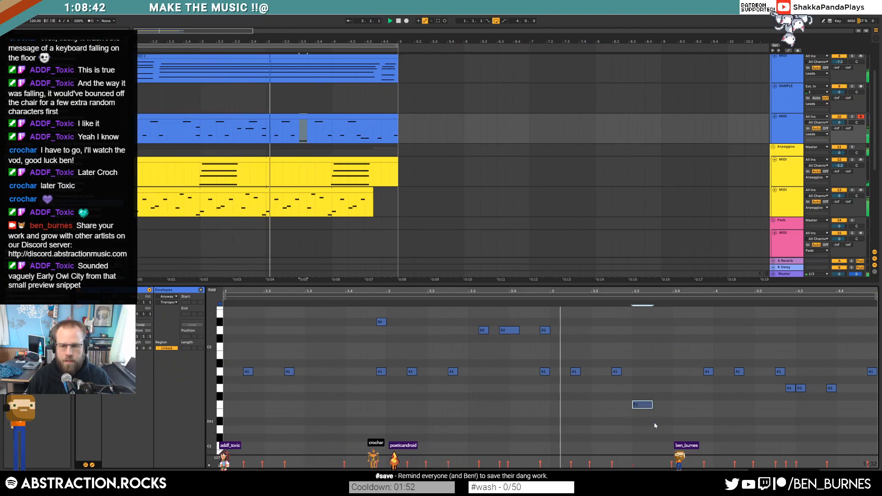
pyautogui.press('Up')
pyautogui.press('Up')
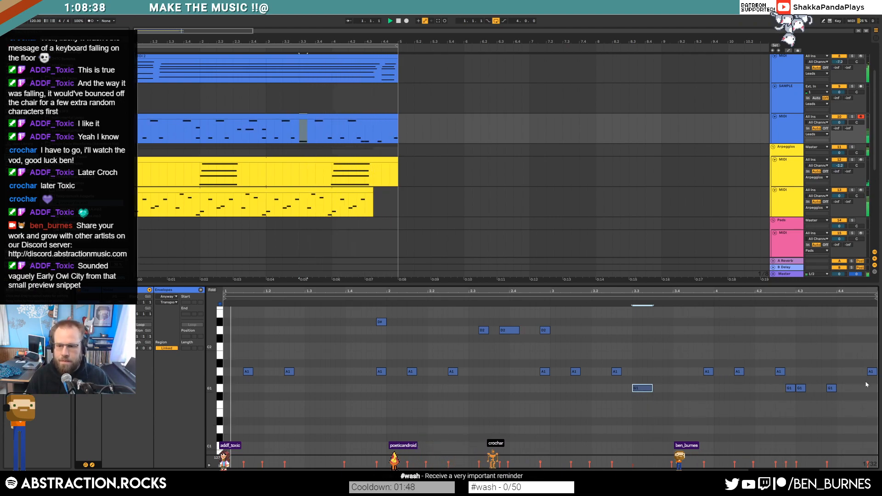
# Step: Delete the middle of the three G1 notes in bar 4 and raise the note on beat 3 of bar 3 to C2
pyautogui.click(799, 388)
pyautogui.press('Delete')
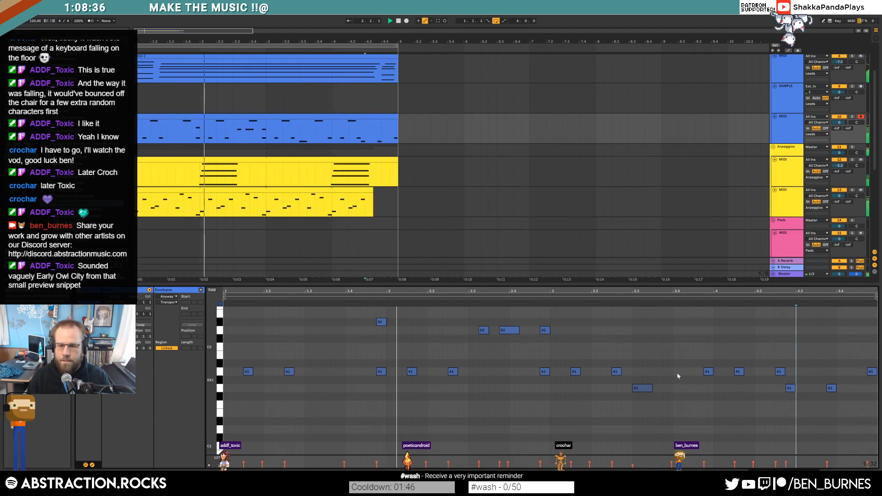
pyautogui.click(644, 389)
pyautogui.press('Up')
pyautogui.scroll(2, 642, 400)
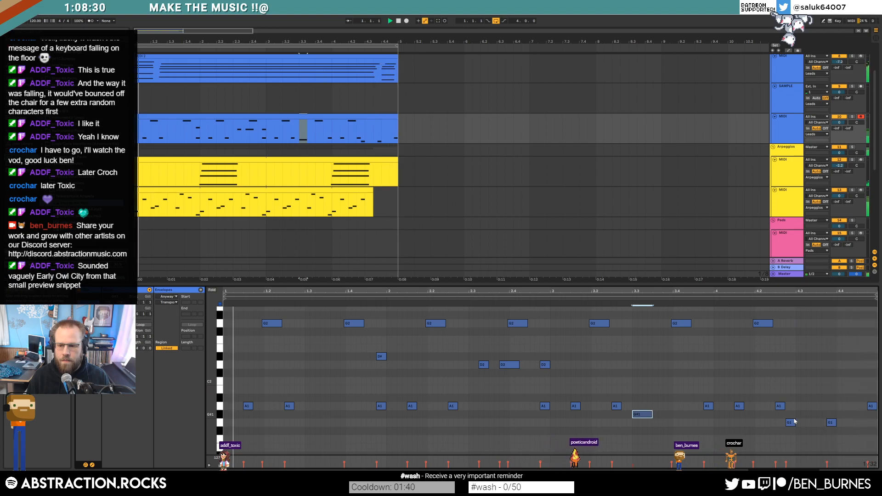
pyautogui.press('Up')
pyautogui.press('Up')
pyautogui.press('Up')
pyautogui.press('Up')
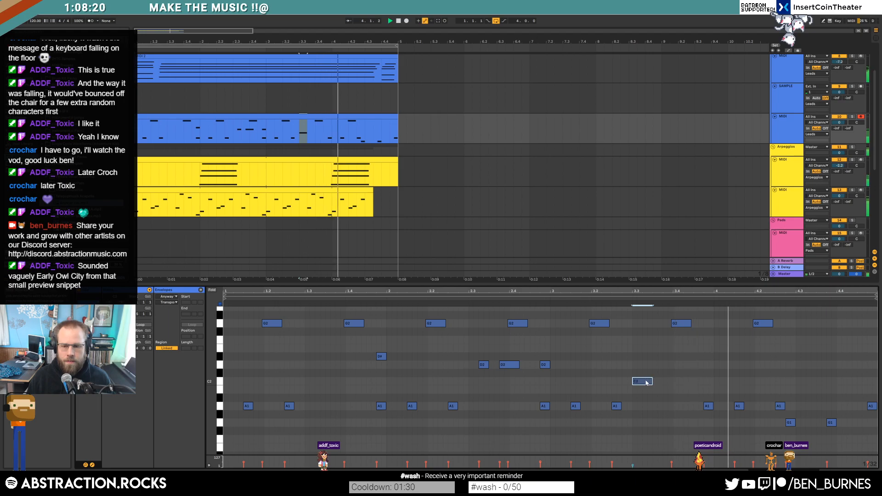
# Step: Move the C2 note to early in beat 4 of bar 3, shorten it, and add a short C2 note just before beat 2 of bar 4
pyautogui.moveTo(647, 382); pyautogui.dragTo(707, 384)
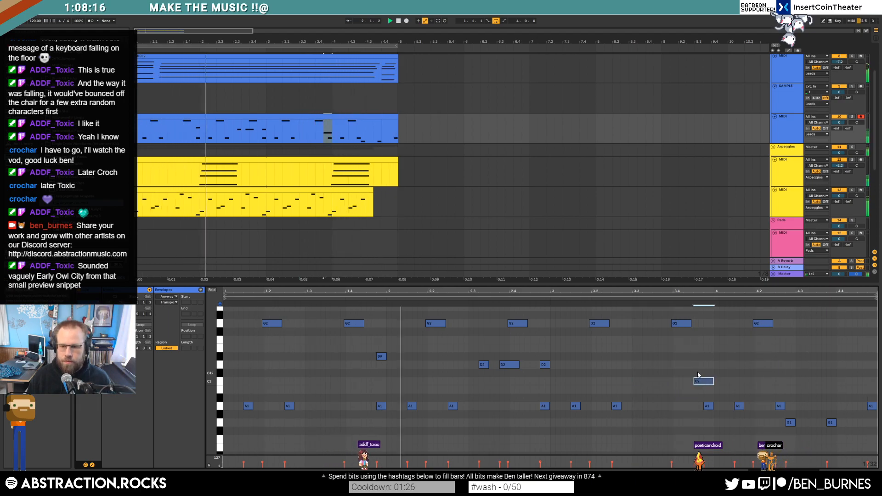
pyautogui.doubleClick(748, 381)
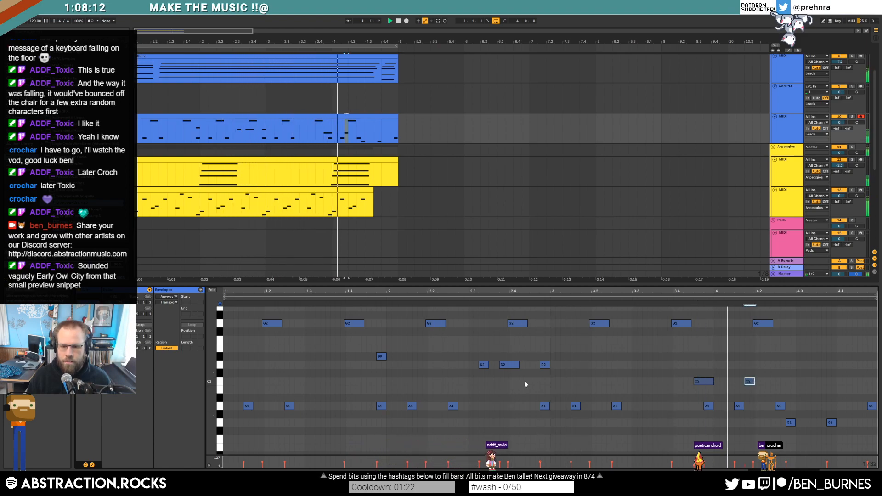
pyautogui.moveTo(695, 383); pyautogui.dragTo(694, 382)
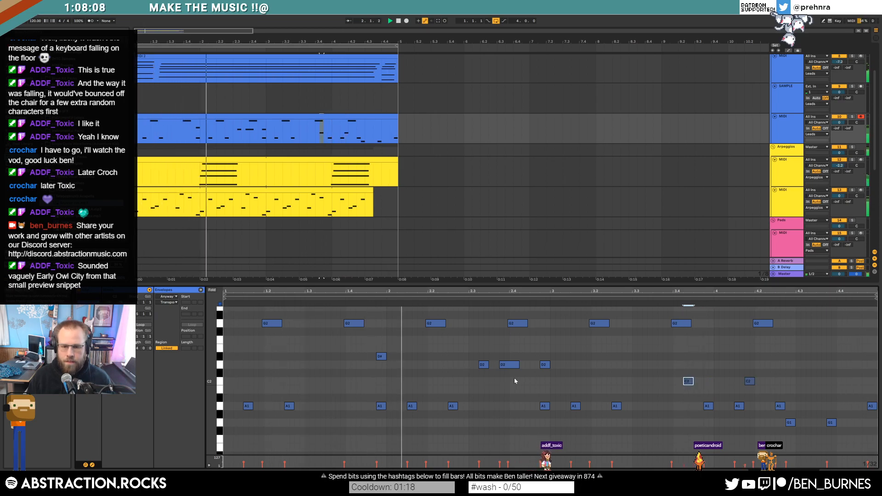
# Step: Add a short C2 note on beat 4 of bar 2 and play the loop
pyautogui.click(529, 381)
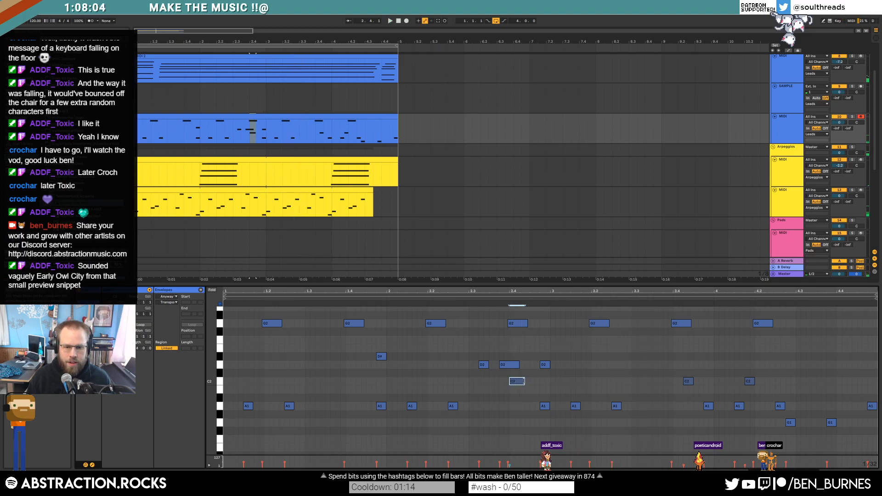
pyautogui.keyDown('shift'); pyautogui.click(772, 387); pyautogui.keyUp('shift')
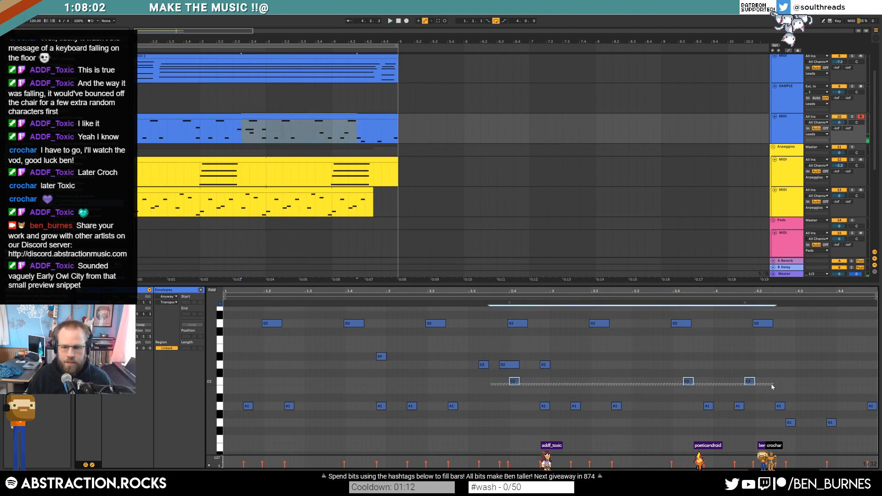
pyautogui.click(772, 384)
pyautogui.press('space')
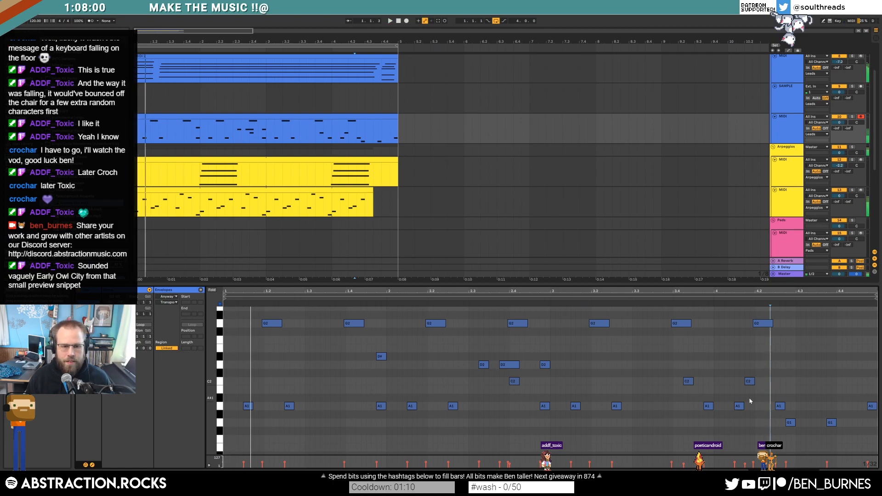
# Step: Audition the slices around F#2 and add a run of evenly spaced short F#2 notes from the start of bar 1
pyautogui.click(220, 317)
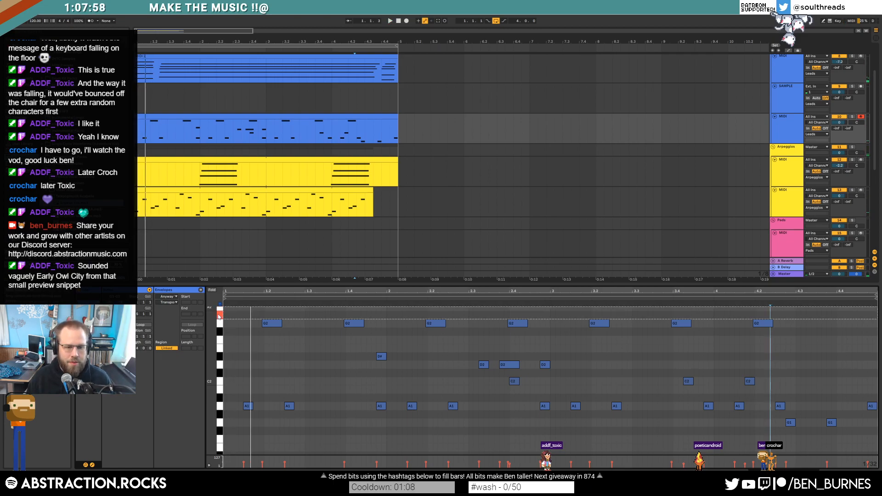
pyautogui.click(220, 324)
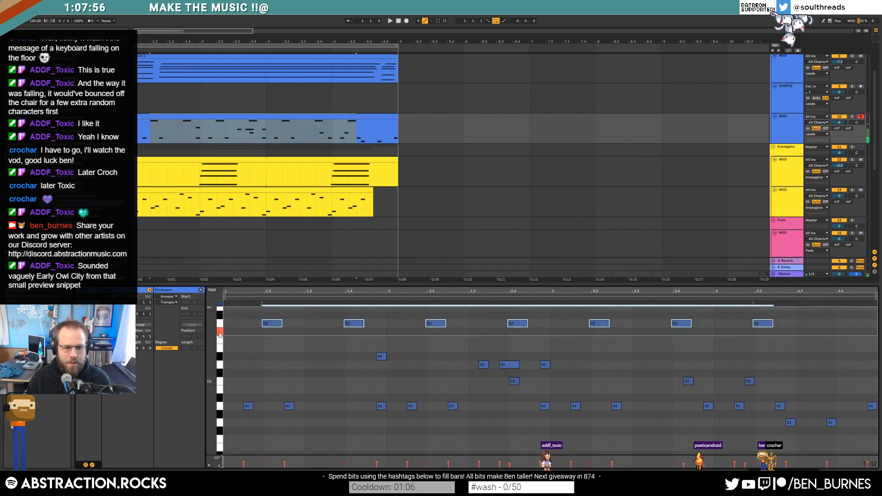
pyautogui.click(226, 335)
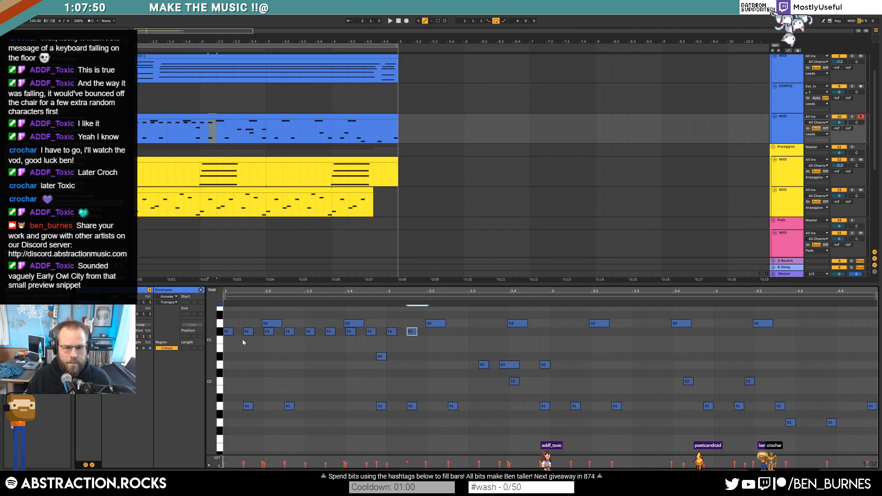
pyautogui.hotkey('ctrl', 'd')
pyautogui.press('space')
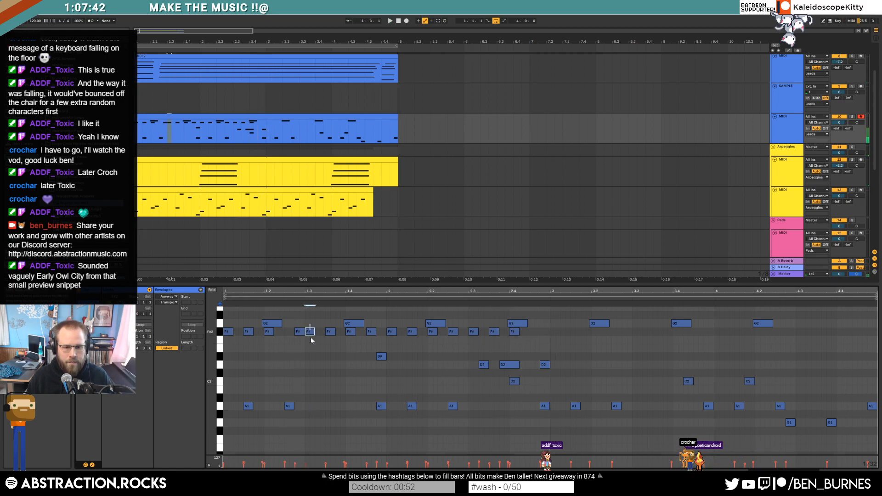
# Step: Delete the surplus F#2 notes, keeping four in bar 1, and duplicate that pattern across bars 2 to 4
pyautogui.moveTo(340, 332); pyautogui.dragTo(378, 334)
pyautogui.press('Delete')
pyautogui.moveTo(533, 335); pyautogui.dragTo(225, 331)
pyautogui.press('Delete')
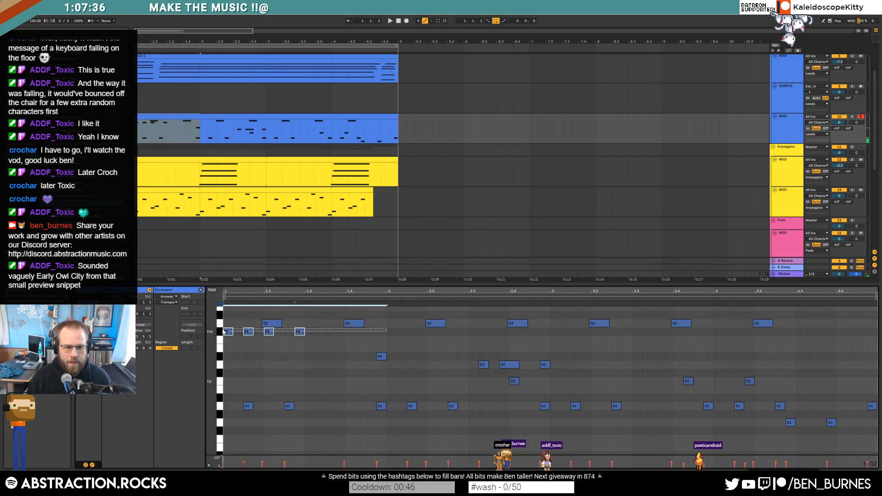
pyautogui.hotkey('ctrl', 'd')
pyautogui.hotkey('ctrl', 'd')
pyautogui.hotkey('ctrl', 'd')
# Step: Play the loop and add short F#2 notes just after beat 2 and at the very end of bar 4
pyautogui.press('space')
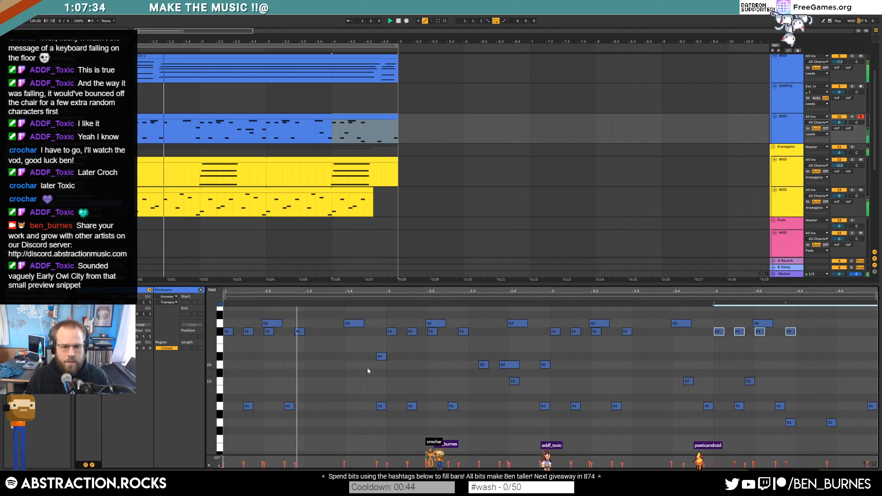
pyautogui.click(319, 359)
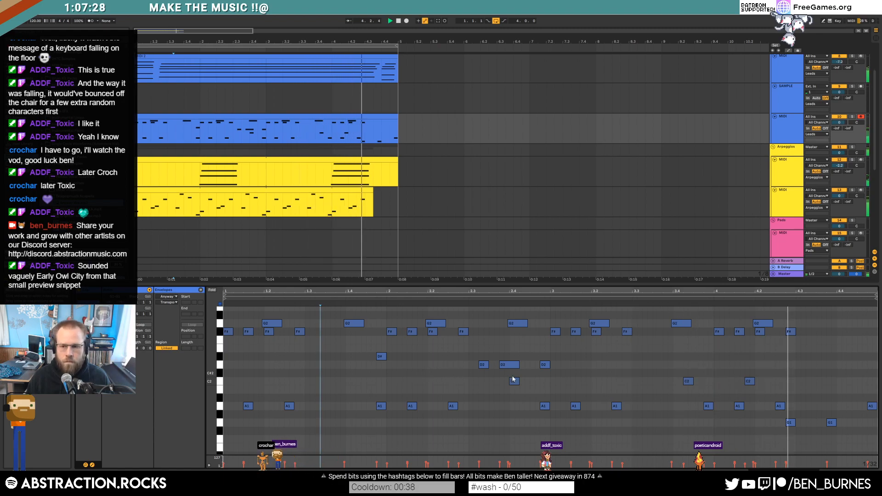
pyautogui.doubleClick(767, 331)
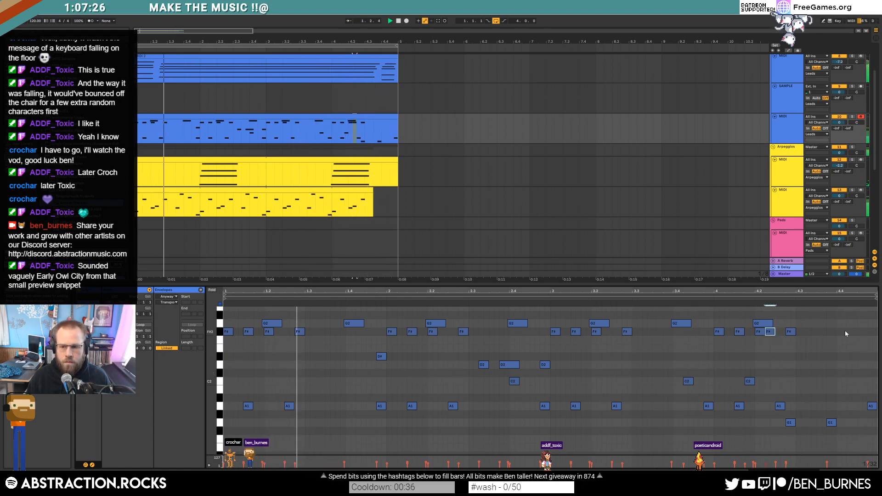
pyautogui.doubleClick(872, 332)
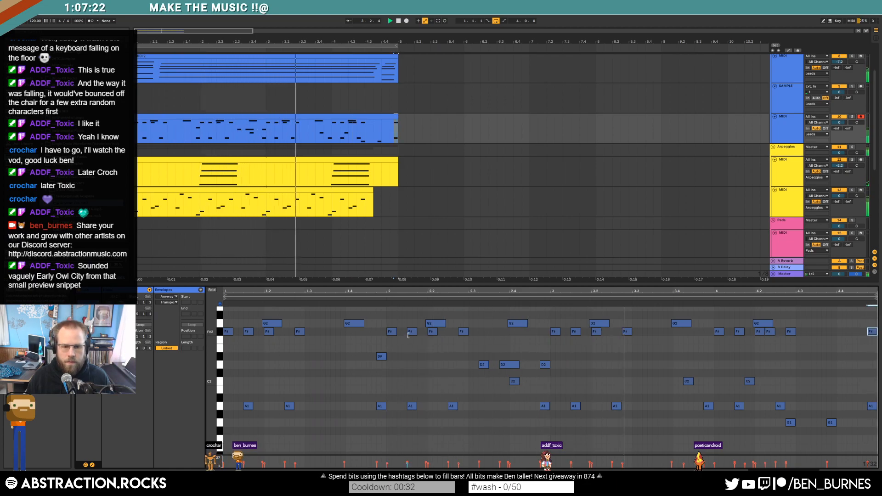
# Step: Split the F#2 note on beat 2 of bar 2 into two shorter, separated notes and play the loop
pyautogui.keyDown('ctrl'); pyautogui.scroll(2, 420, 334); pyautogui.keyUp('ctrl')
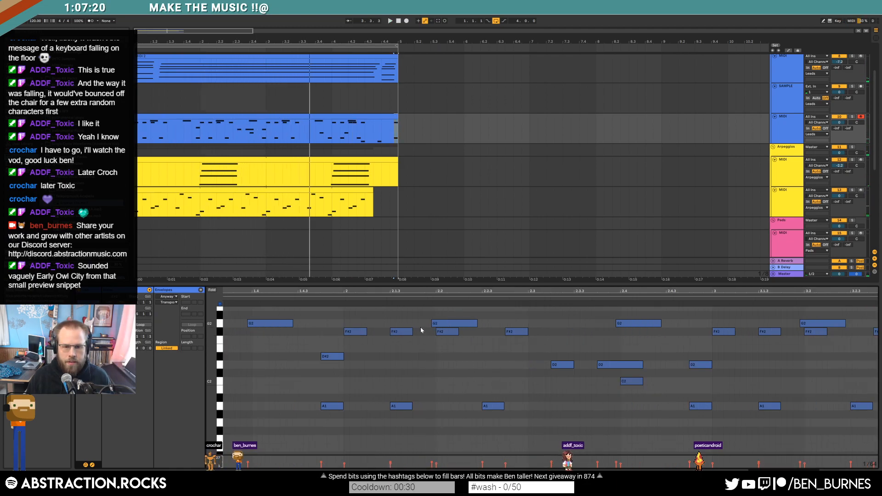
pyautogui.press('space')
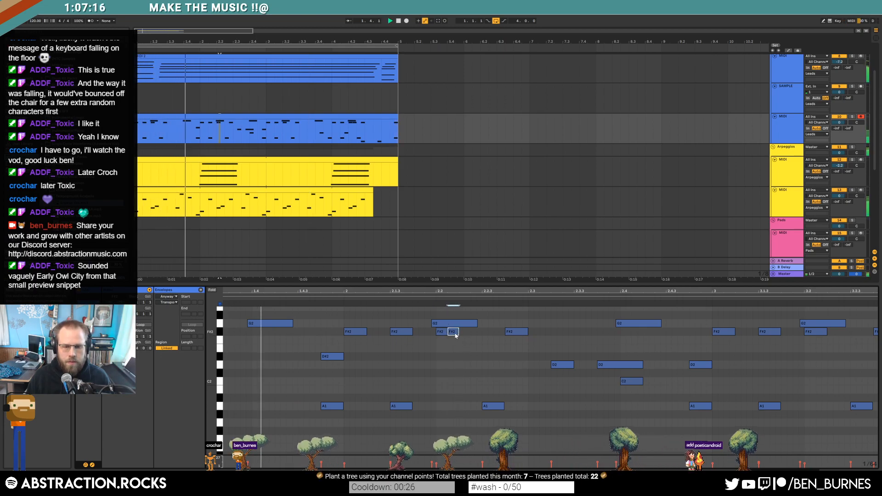
pyautogui.moveTo(456, 335); pyautogui.dragTo(468, 335)
pyautogui.click(427, 296)
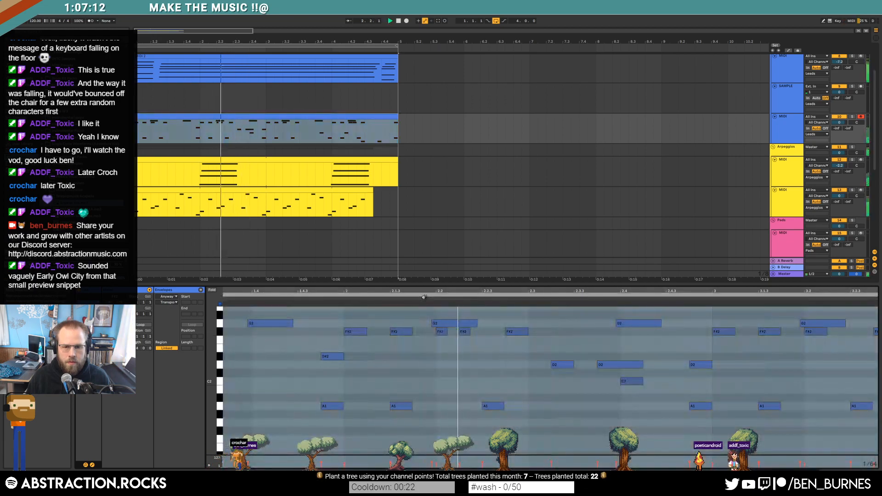
pyautogui.press('space')
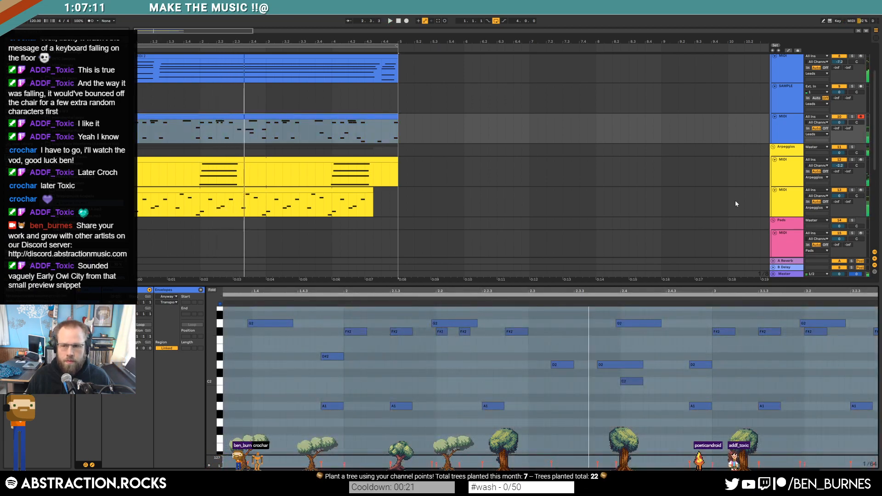
# Step: Solo the sliced vocal track to hear it alone, stop playback, and turn the solo off again
pyautogui.click(852, 117)
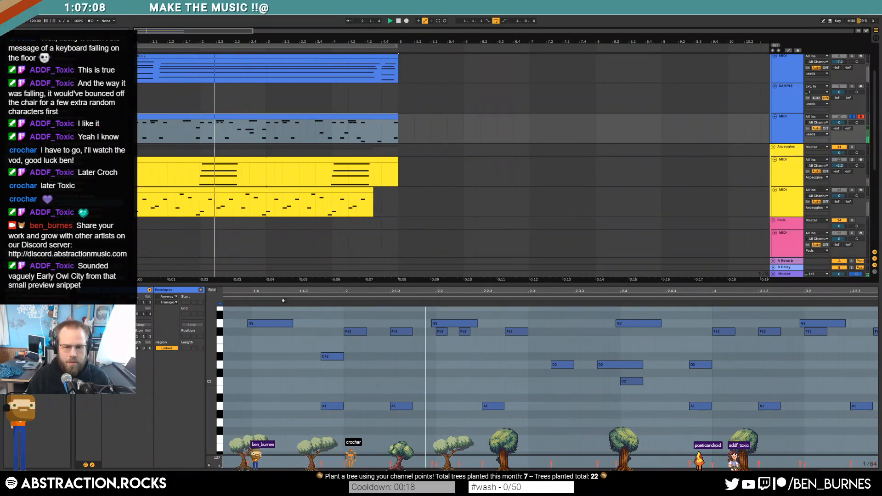
pyautogui.press('space')
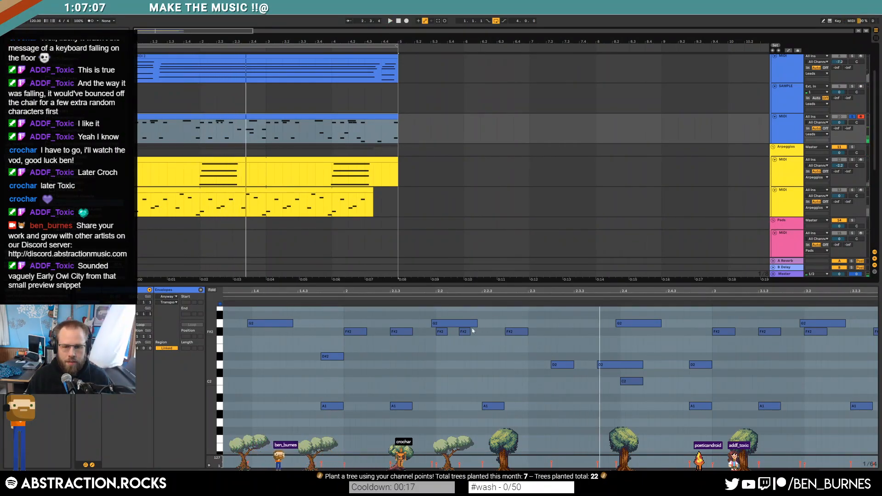
pyautogui.click(855, 112)
pyautogui.click(852, 117)
pyautogui.scroll(-4, 404, 366)
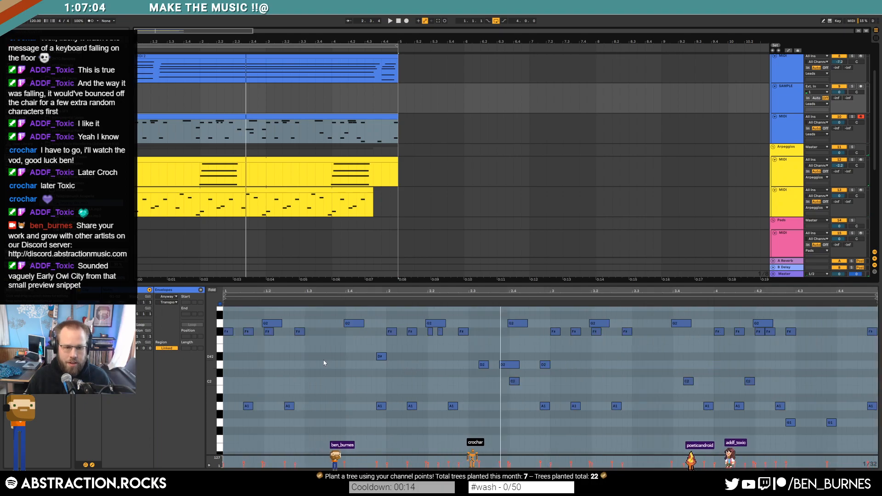
# Step: Audition a nearby slice and add longer F2 notes on beat 4 of bar 2 and beat 4 of bar 4
pyautogui.click(220, 345)
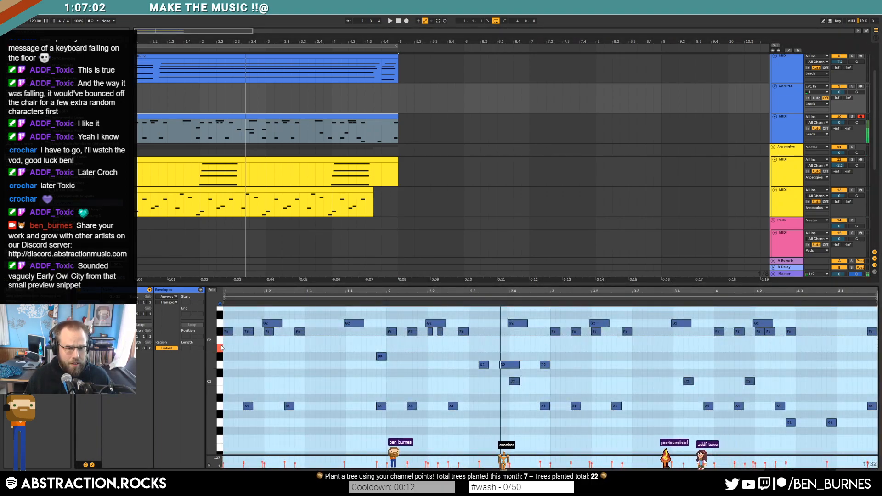
pyautogui.doubleClick(515, 340)
pyautogui.press('space')
pyautogui.click(524, 342)
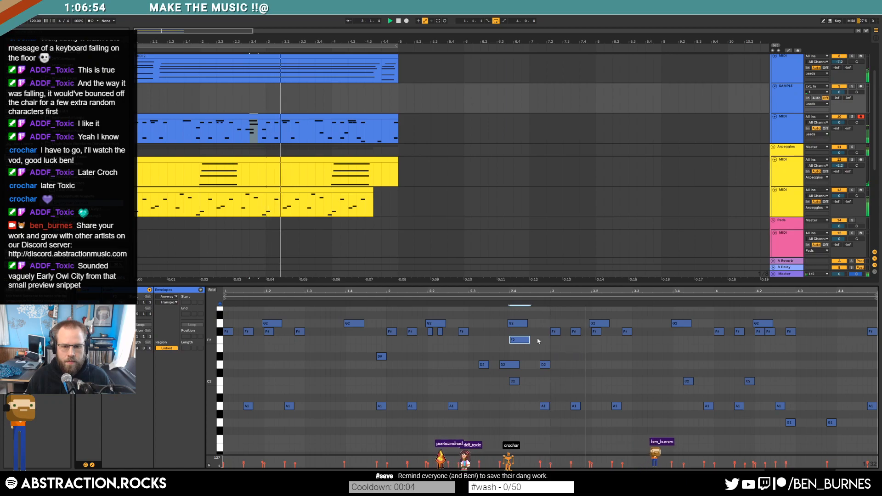
pyautogui.doubleClick(839, 340)
pyautogui.moveTo(851, 339); pyautogui.dragTo(861, 339)
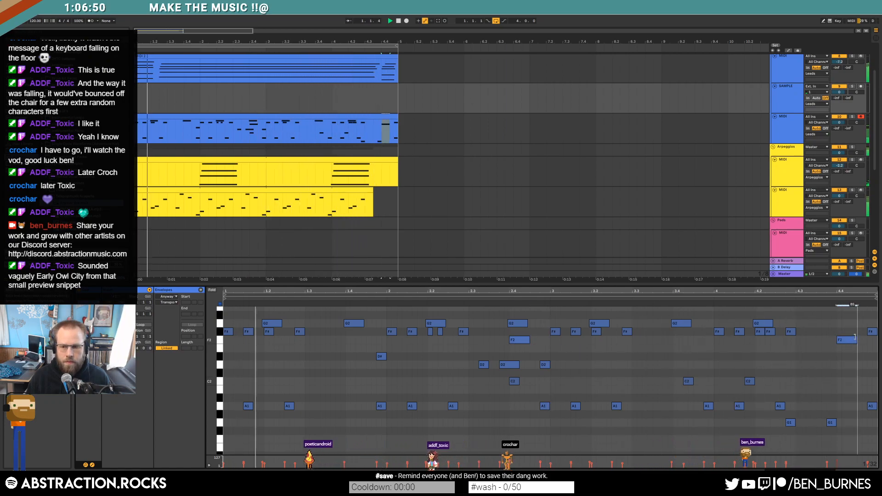
# Step: Nudge the C2 note in bar 3 slightly later, and move the bar 4 C2 note to just before beat 3 and double its length
pyautogui.click(689, 381)
pyautogui.press('Right')
pyautogui.click(749, 381)
pyautogui.press('Right')
pyautogui.press('Right')
pyautogui.press('Right')
pyautogui.press('Right')
pyautogui.press('Right')
pyautogui.press('Right')
pyautogui.press('Right')
pyautogui.press('Right')
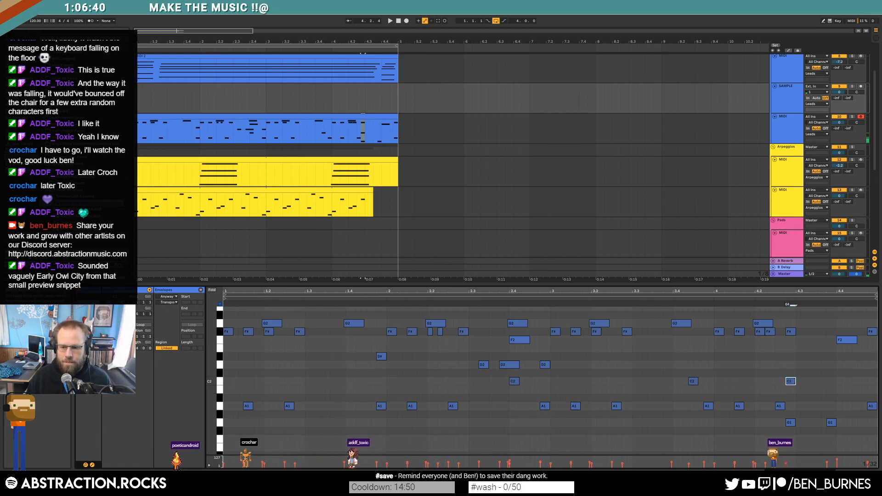
pyautogui.moveTo(795, 381); pyautogui.dragTo(806, 381)
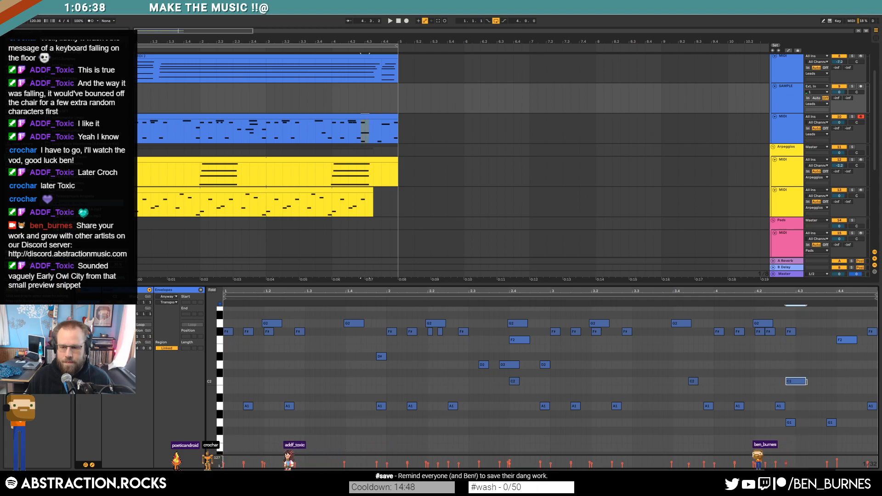
# Step: Play the loop, reopen the vocal clip's notes, and delete the lengthened C2 note in bar 4
pyautogui.press('space')
pyautogui.hotkey('shift', 'Tab')
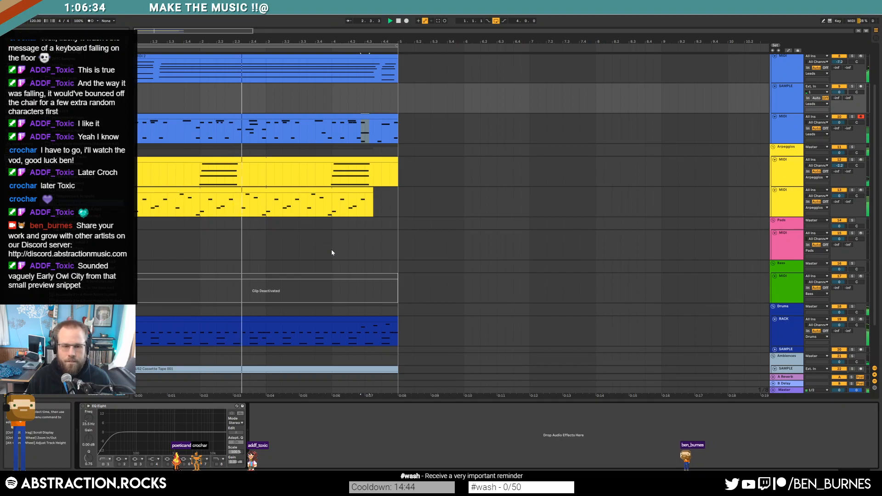
pyautogui.doubleClick(291, 117)
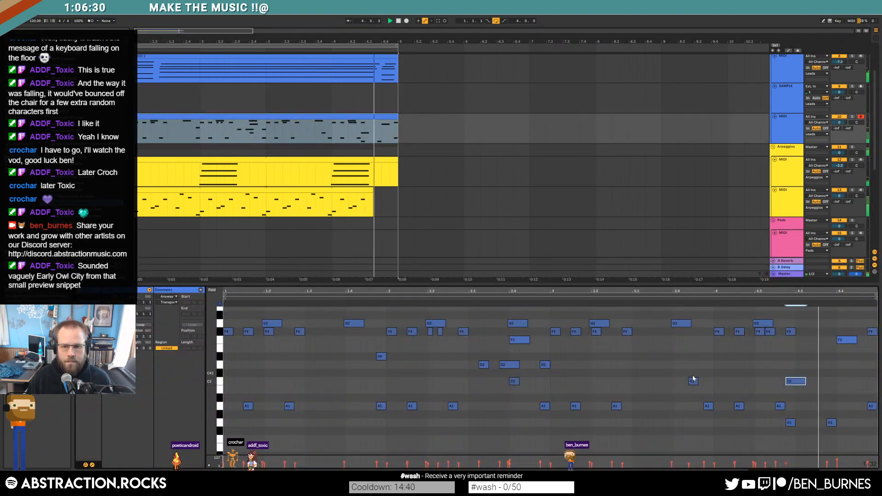
pyautogui.click(694, 382)
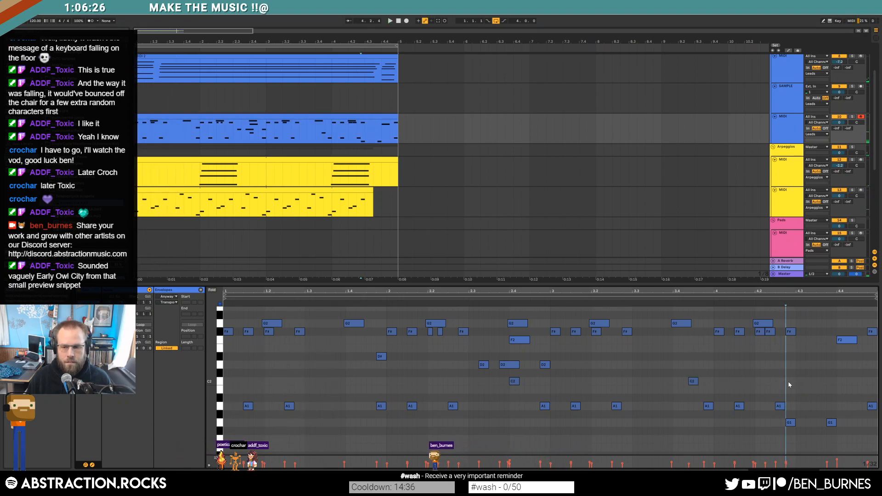
# Step: Draw a long C2 note just before beat 3 of bar 4, move the bar 3 C2 note to beat 4, and play the loop
pyautogui.moveTo(806, 382); pyautogui.dragTo(816, 383)
pyautogui.click(693, 381)
pyautogui.moveTo(678, 386); pyautogui.dragTo(682, 387)
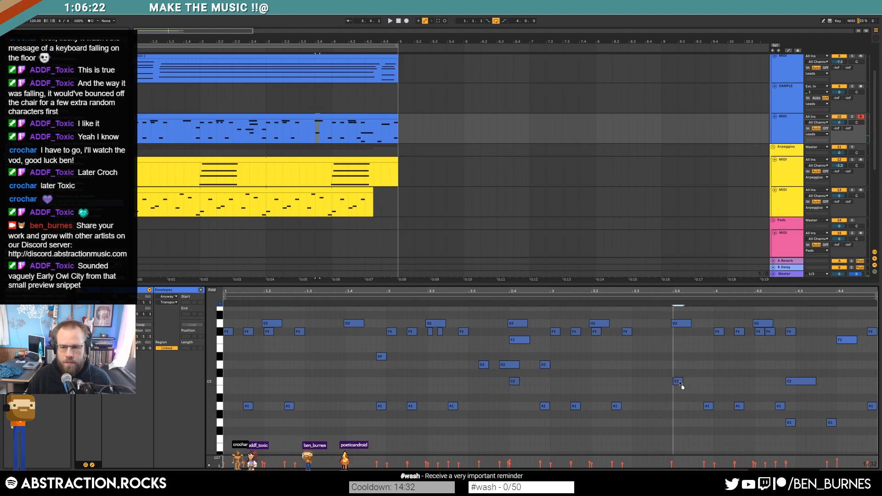
pyautogui.press('space')
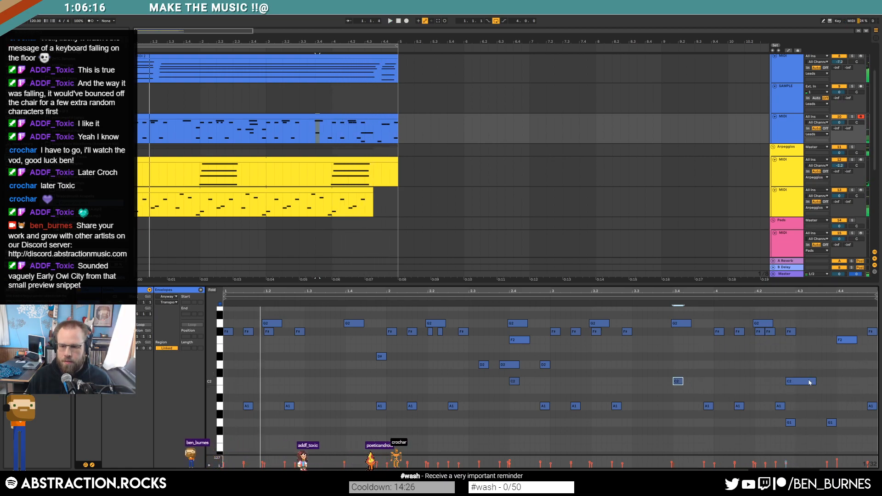
# Step: Delete the long C2 note in bar 4, double the length of the bar 3 C2 note, and play the loop
pyautogui.click(799, 381)
pyautogui.press('Delete')
pyautogui.moveTo(682, 382); pyautogui.dragTo(691, 381)
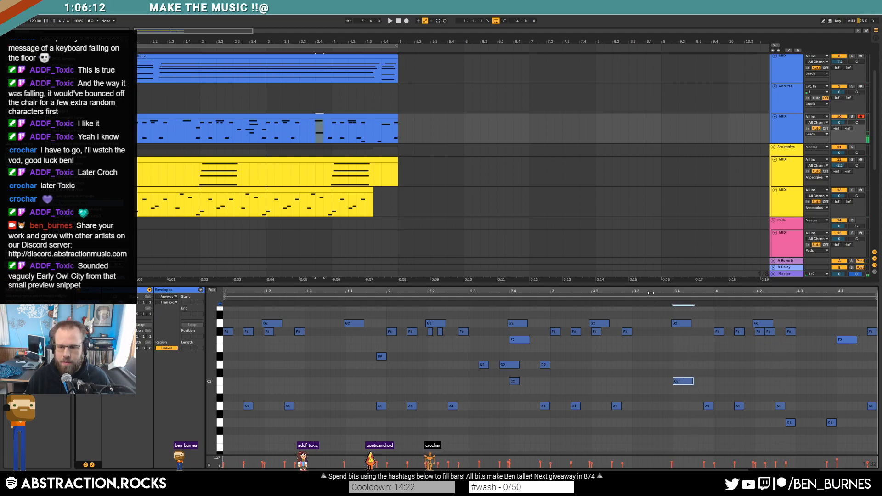
pyautogui.press('space')
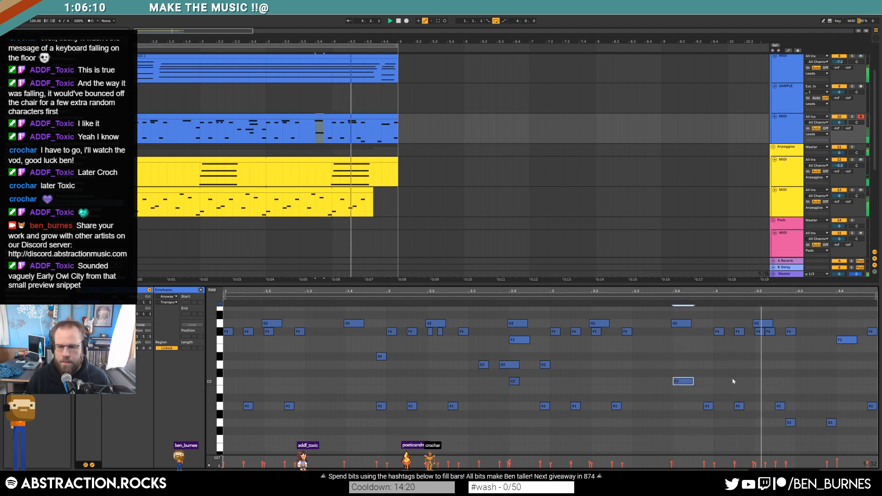
# Step: Add a C2 note on beat 3 of bar 4, as long as the bar 3 C2 note, and check it in playback
pyautogui.click(799, 381)
pyautogui.moveTo(799, 382); pyautogui.dragTo(816, 379)
pyautogui.press('space')
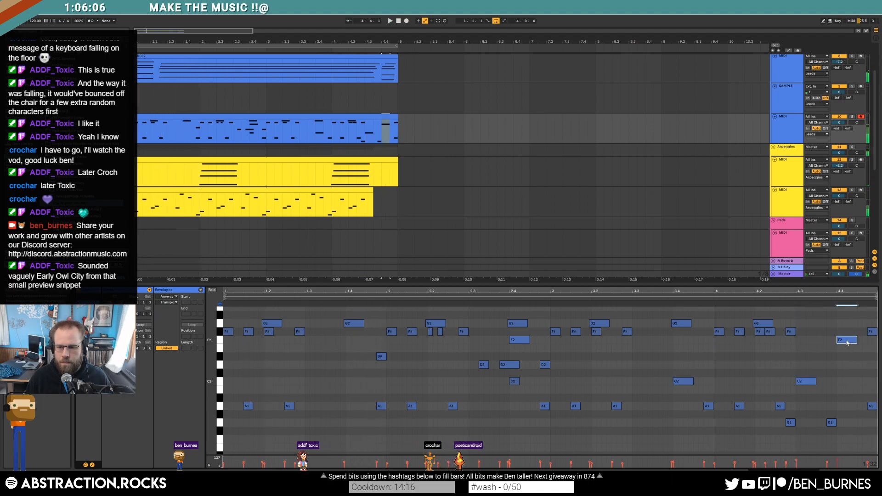
# Step: Move the last G1 note in bar 4 to beat 4 and double its length
pyautogui.click(846, 419)
pyautogui.scroll(2, 848, 409)
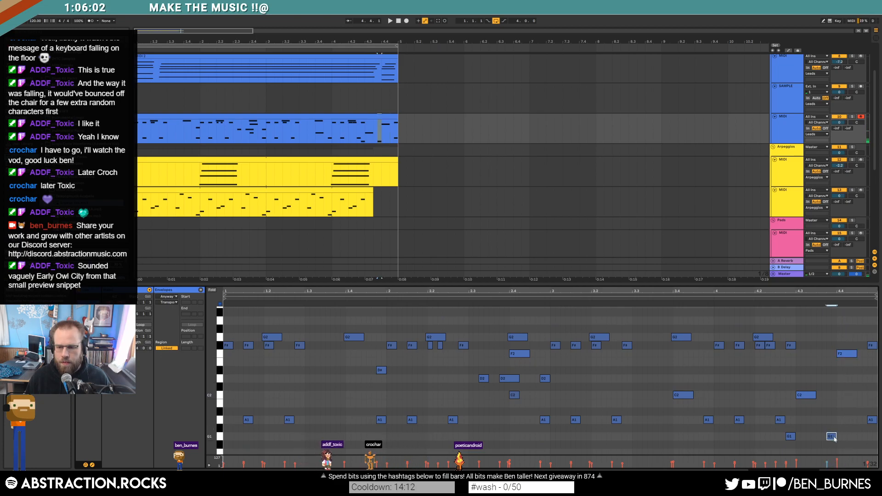
pyautogui.moveTo(832, 437); pyautogui.dragTo(858, 436)
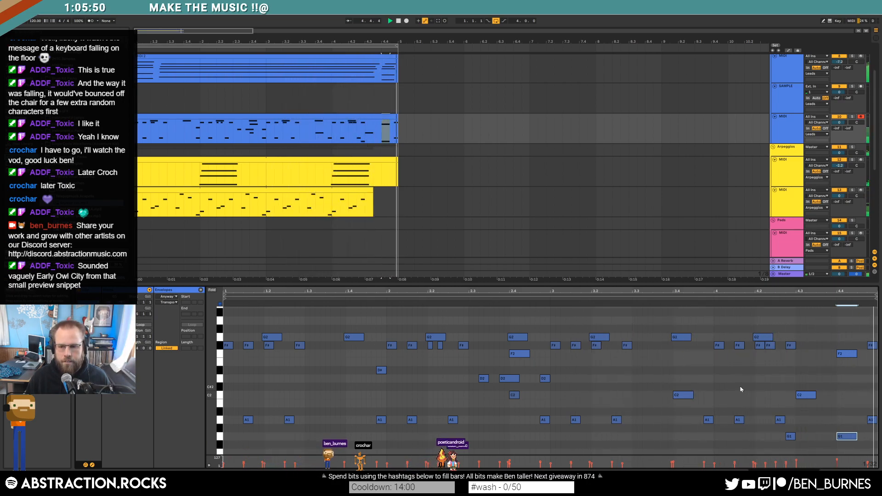
# Step: Leave the vocal clip's notes for the device view and reactivate the deactivated clip on the Bass group's MIDI track
pyautogui.click(805, 395)
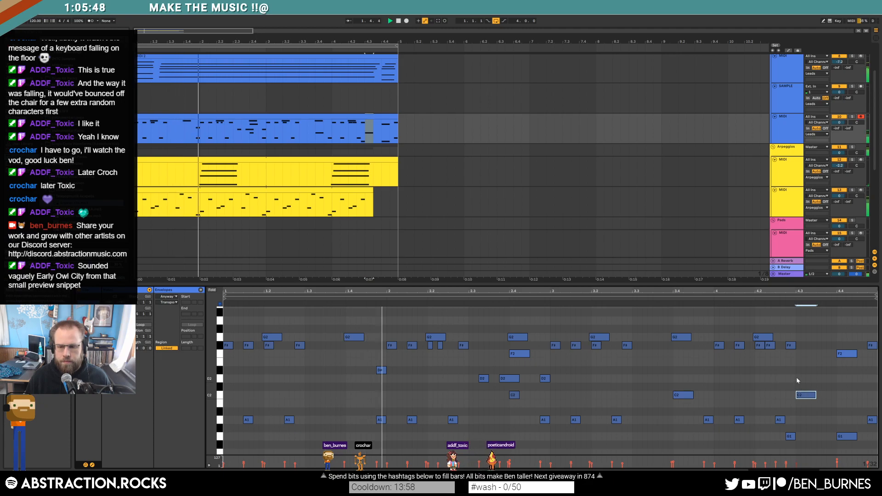
pyautogui.hotkey('shift', 'Tab')
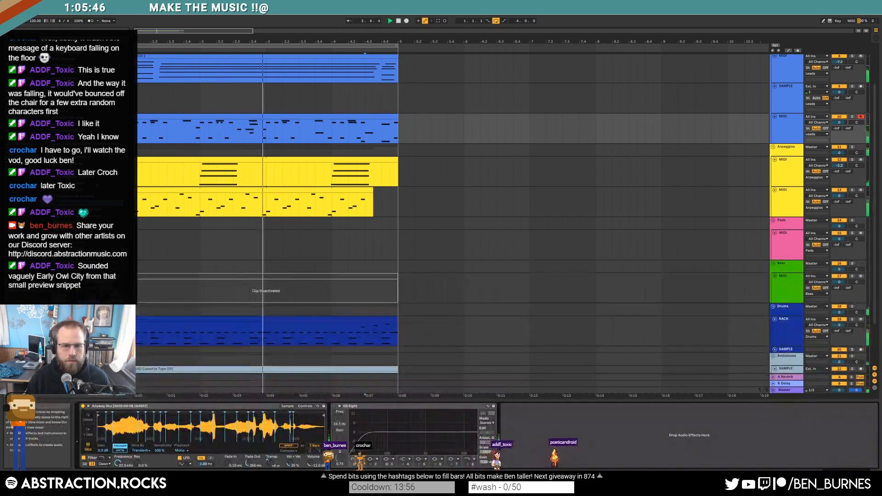
pyautogui.click(290, 274)
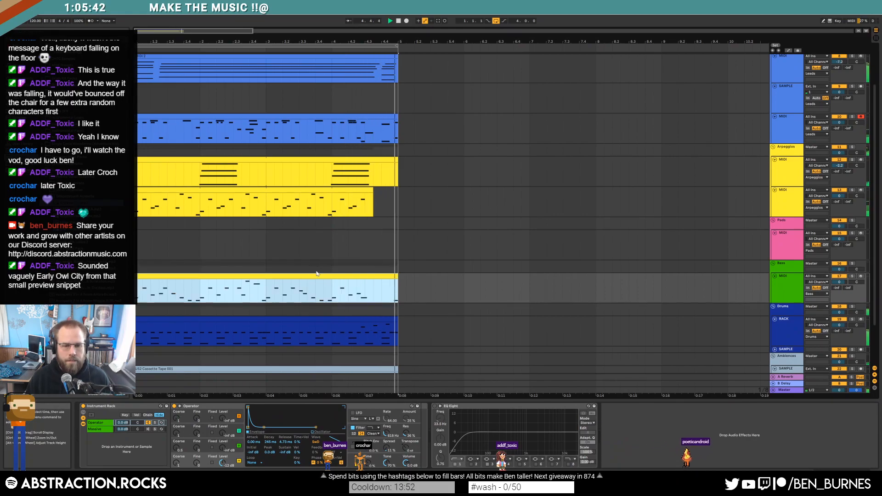
# Step: Move the existing bass clip to start at bar 5 and create an empty one-bar MIDI clip at bar 1 of the Bass track
pyautogui.press('0')
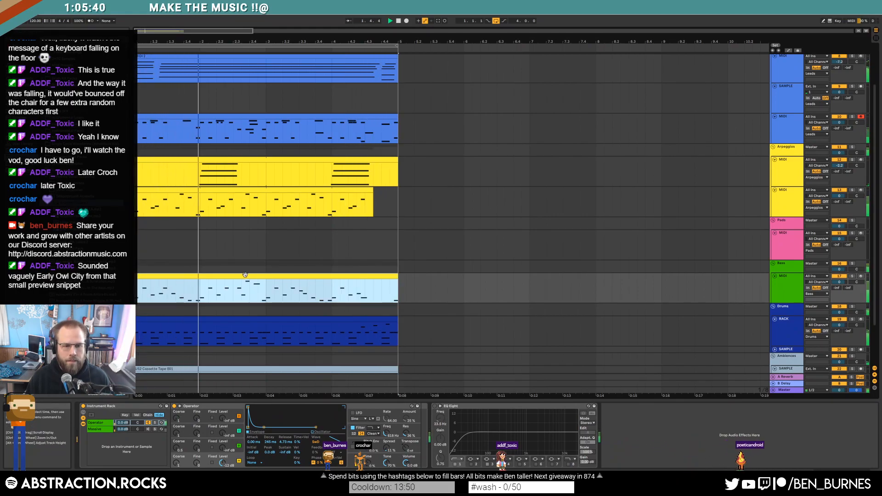
pyautogui.moveTo(259, 299); pyautogui.dragTo(506, 277)
pyautogui.click(139, 286)
pyautogui.moveTo(187, 288); pyautogui.dragTo(198, 287)
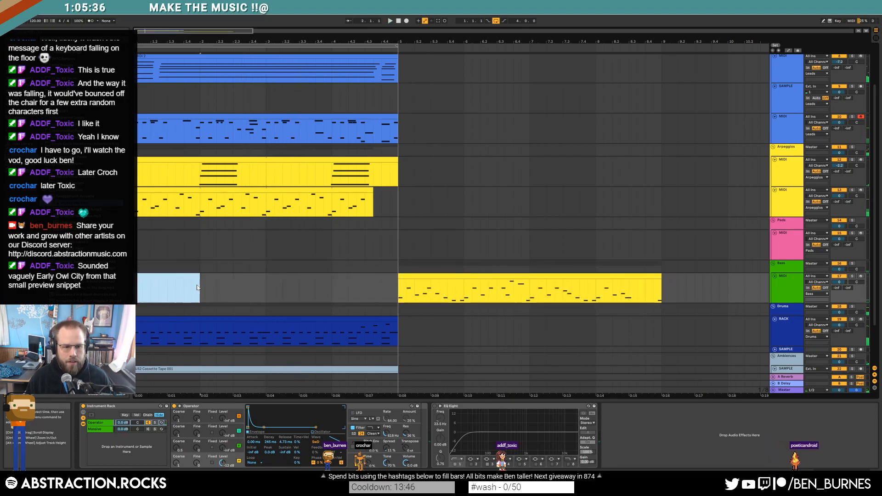
pyautogui.hotkey('ctrl', 'shift', 'm')
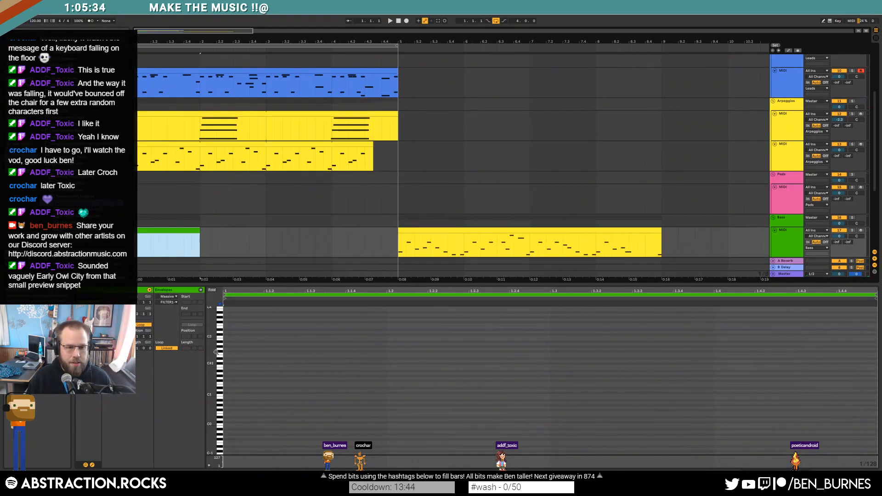
# Step: Copy a C1 note from the old bass clip into the empty clip and place it at 1.1.3
pyautogui.click(405, 236)
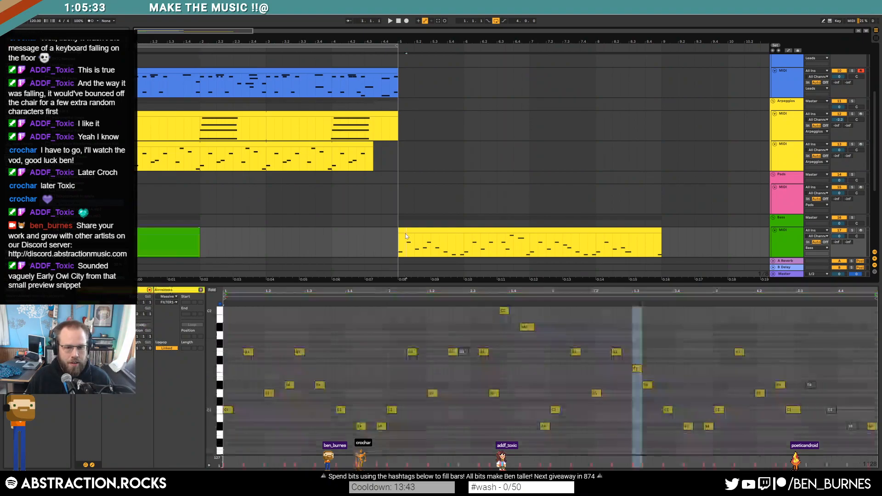
pyautogui.click(228, 410)
pyautogui.click(172, 228)
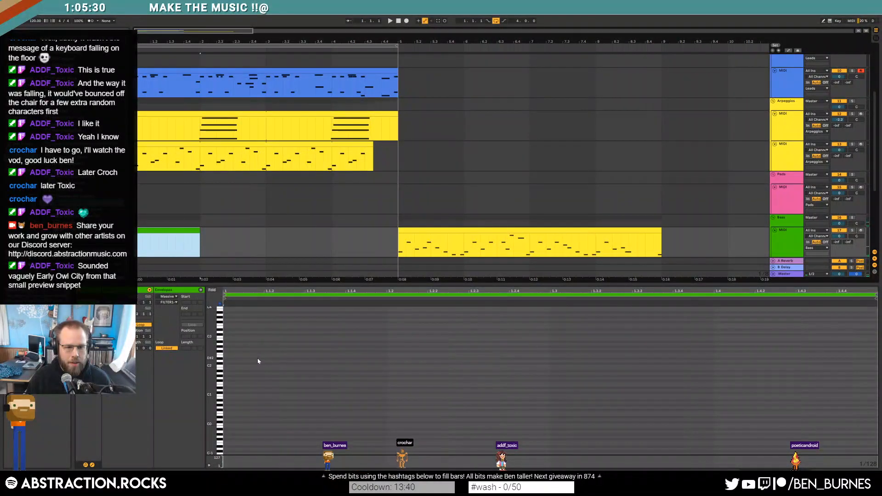
pyautogui.click(266, 360)
pyautogui.hotkey('ctrl', 'v')
pyautogui.press('space')
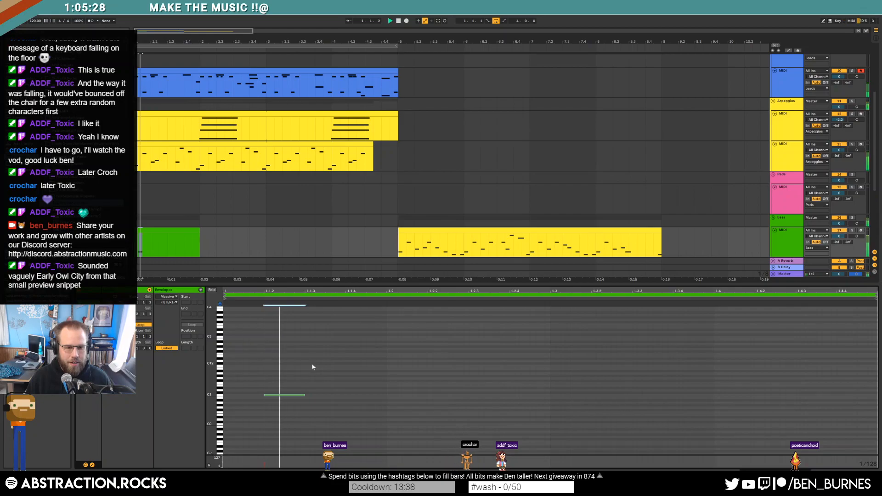
pyautogui.press('Right')
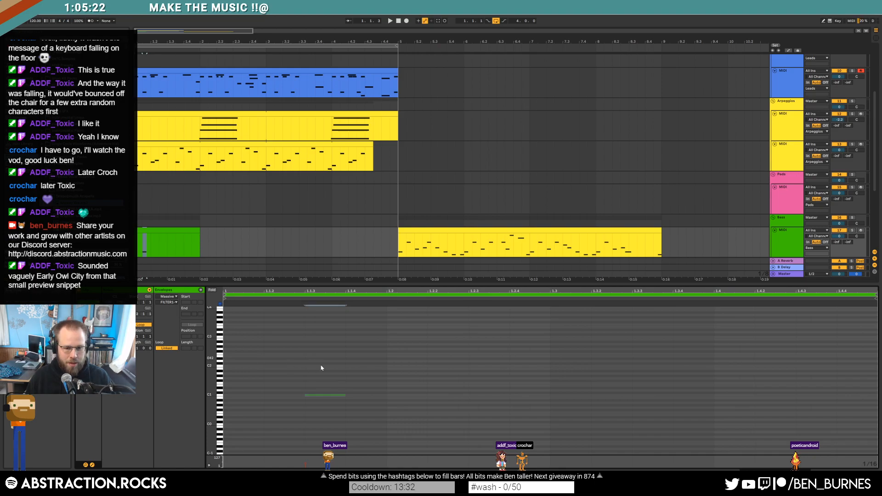
# Step: Duplicate the C1 note onto the remaining three beats and extend the new bass clip up to bar 5
pyautogui.hotkey('ctrl', 'd')
pyautogui.hotkey('ctrl', 'd')
pyautogui.hotkey('ctrl', 'd')
pyautogui.press('space')
pyautogui.moveTo(265, 235); pyautogui.dragTo(398, 236)
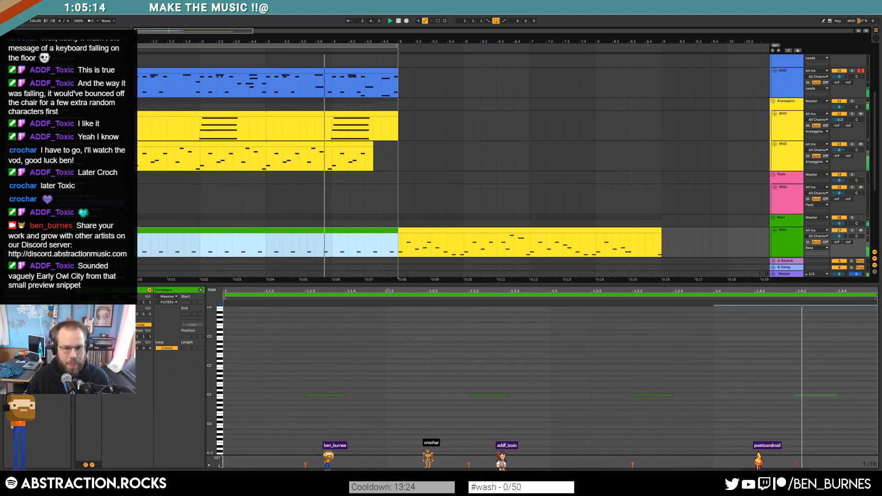
# Step: Copy the old bass clip's two-beat section from 7.3 to 8 onto the end of the new bass part at 4.3
pyautogui.moveTo(333, 252); pyautogui.dragTo(395, 247)
pyautogui.moveTo(562, 254)
pyautogui.mouseDown()
pyautogui.moveTo(594, 258)
pyautogui.moveTo(565, 238)
pyautogui.mouseUp()
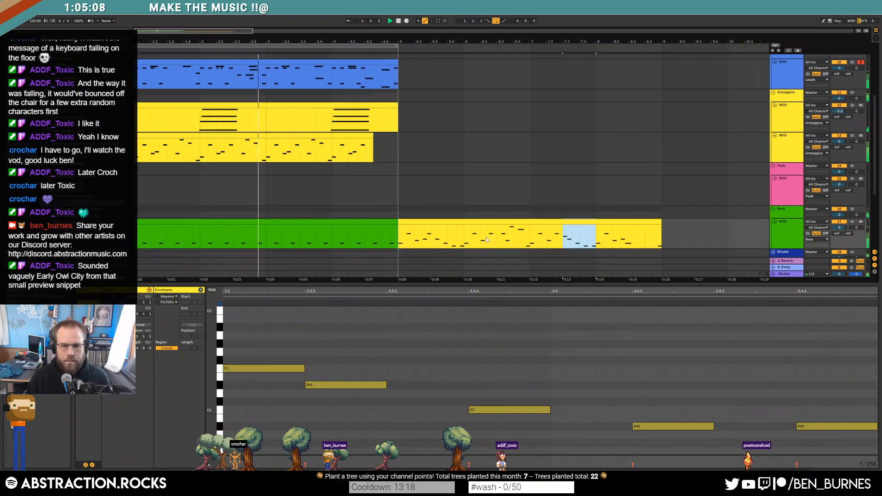
pyautogui.click(367, 237)
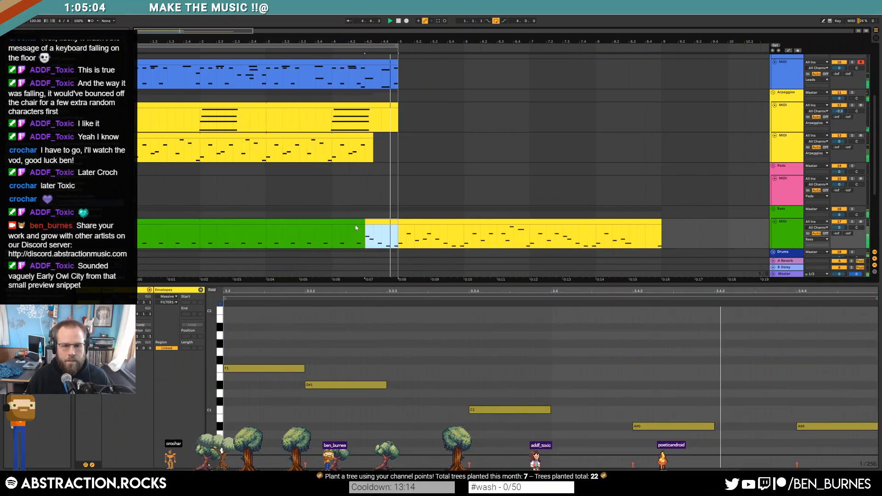
# Step: Move the old bass clip far along the timeline, well past the end of the four-bar loop
pyautogui.click(425, 221)
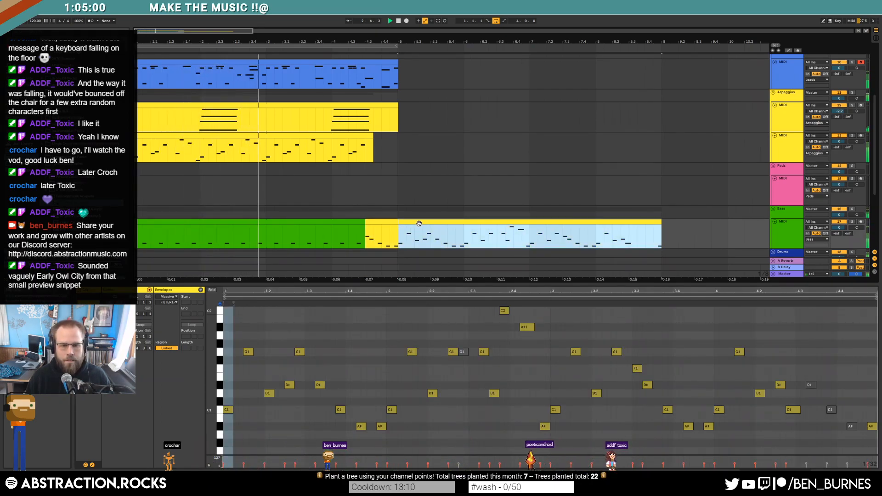
pyautogui.scroll(-5, 419, 223)
pyautogui.moveTo(212, 222); pyautogui.dragTo(600, 222)
pyautogui.moveTo(175, 41); pyautogui.dragTo(176, 136)
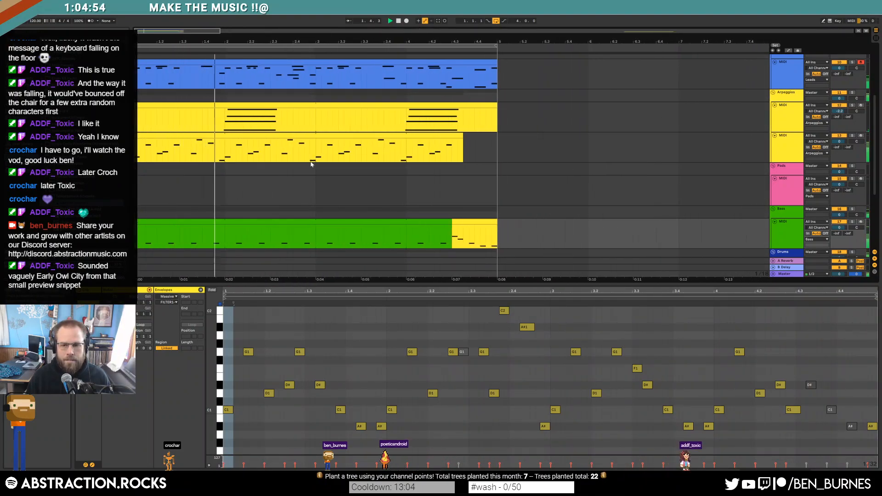
# Step: Open the lower lead clip's notes and shift the F2 note near 3.4 one note length to the right
pyautogui.hotkey('shift', 'Tab')
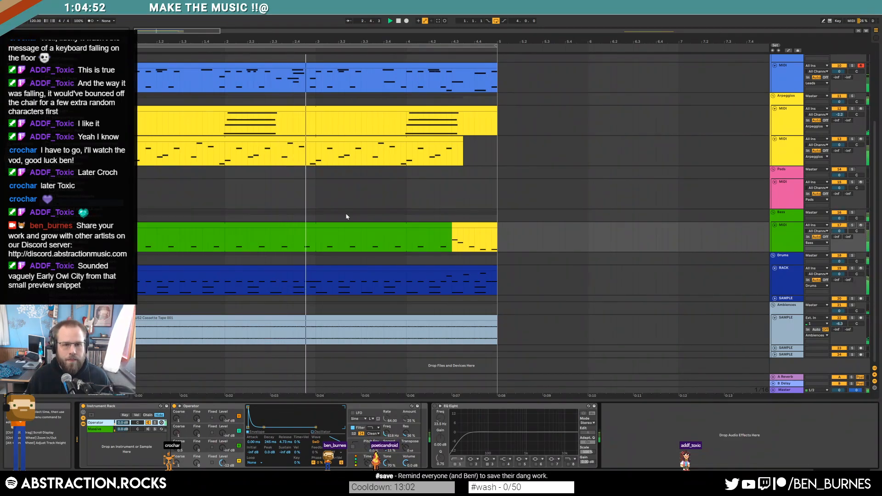
pyautogui.doubleClick(295, 66)
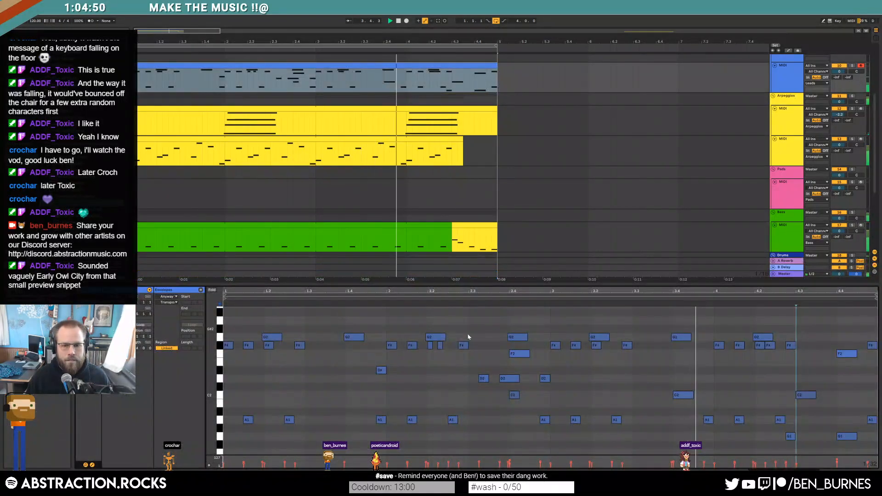
pyautogui.press('space')
pyautogui.click(528, 354)
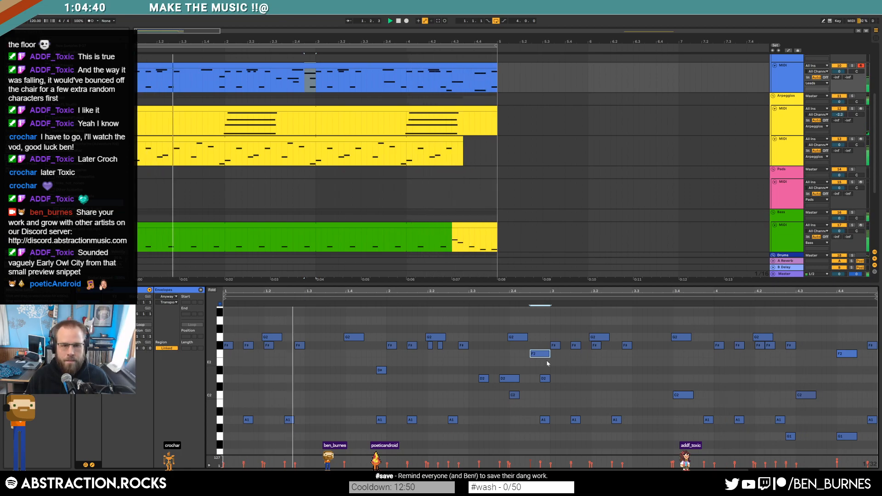
# Step: Assign the Bass MIDI track's green colour to all of its clips
pyautogui.hotkey('shift', 'Tab')
pyautogui.rightClick(777, 243)
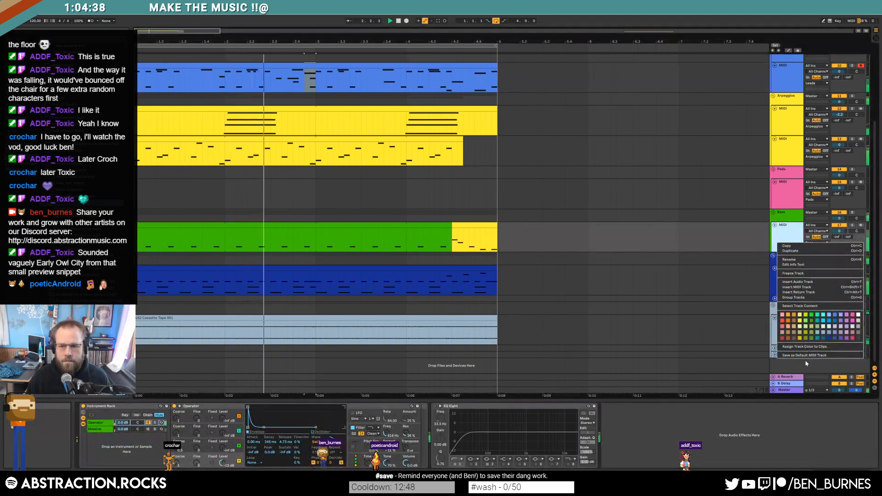
pyautogui.click(804, 347)
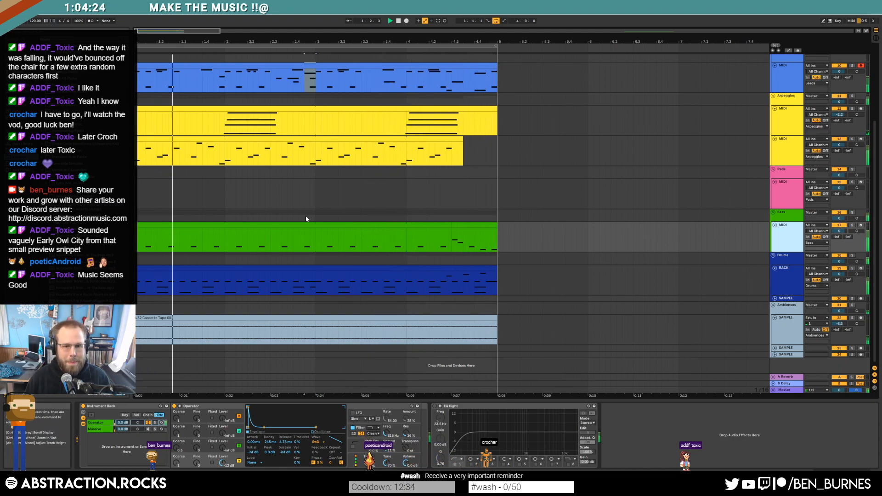
# Step: Open the drum rack clip to check its pattern, and return to the track's devices
pyautogui.scroll(-3, 306, 218)
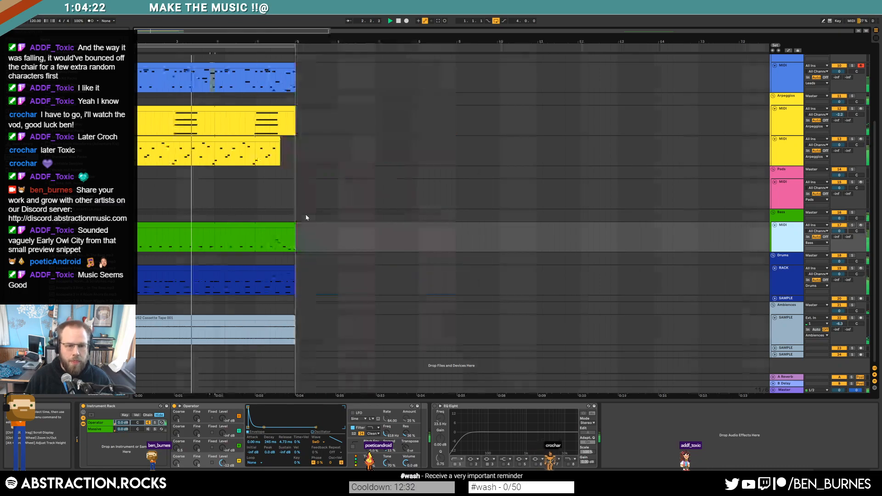
pyautogui.scroll(1, 298, 275)
pyautogui.click(227, 275)
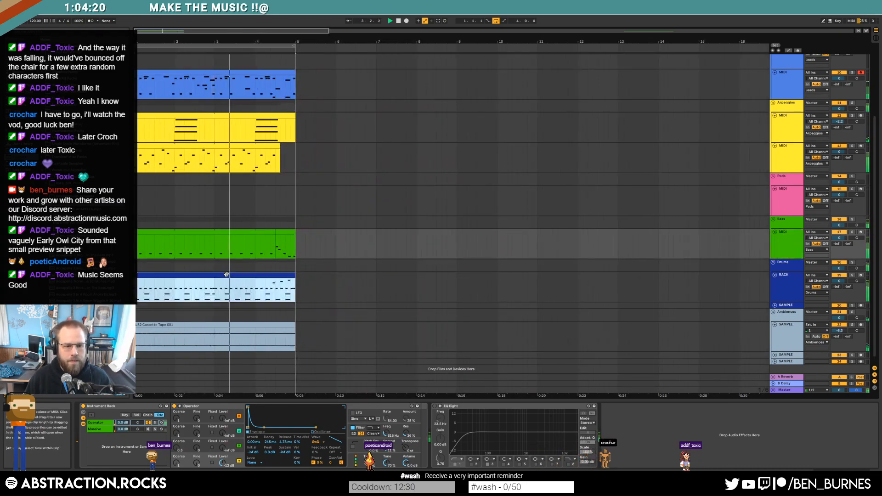
pyautogui.doubleClick(226, 274)
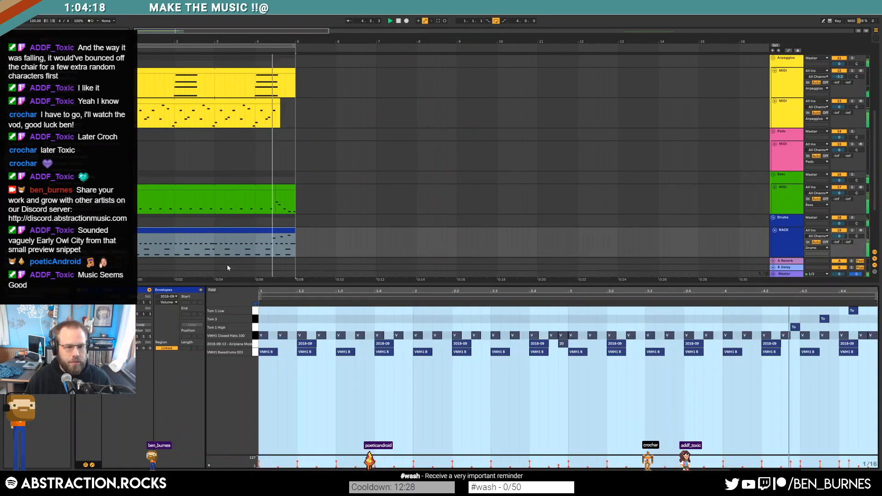
pyautogui.hotkey('shift', 'Tab')
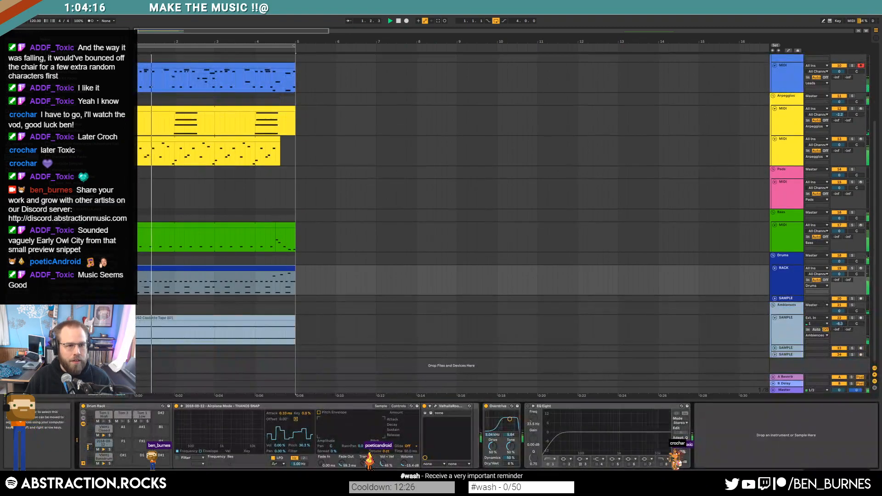
pyautogui.scroll(5, 199, 90)
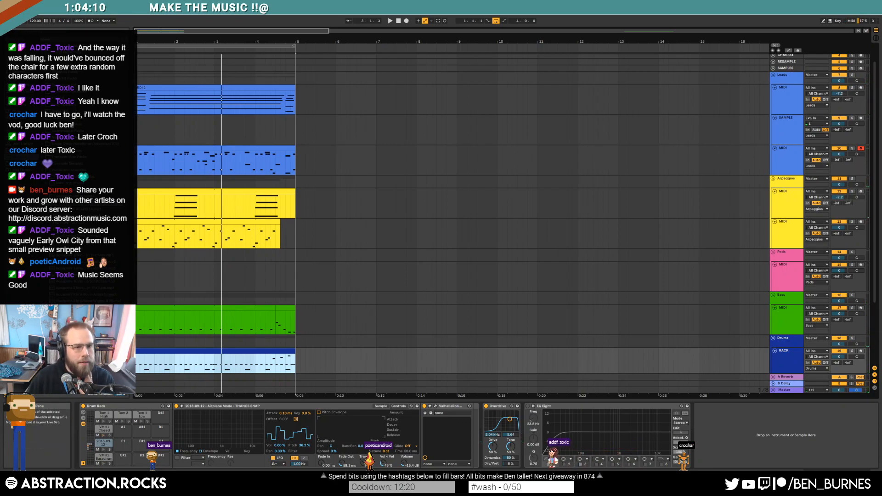
# Step: Delete the empty SAMPLE track from the Leads group
pyautogui.click(92, 170)
pyautogui.click(223, 85)
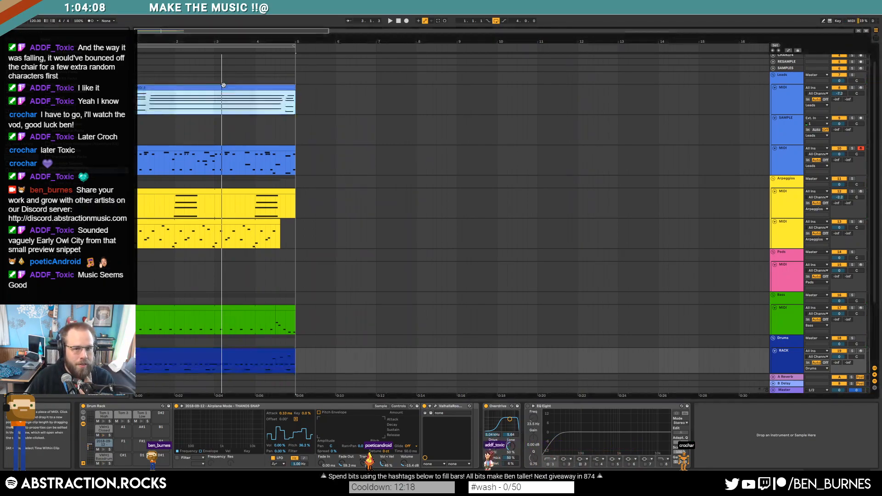
pyautogui.click(786, 132)
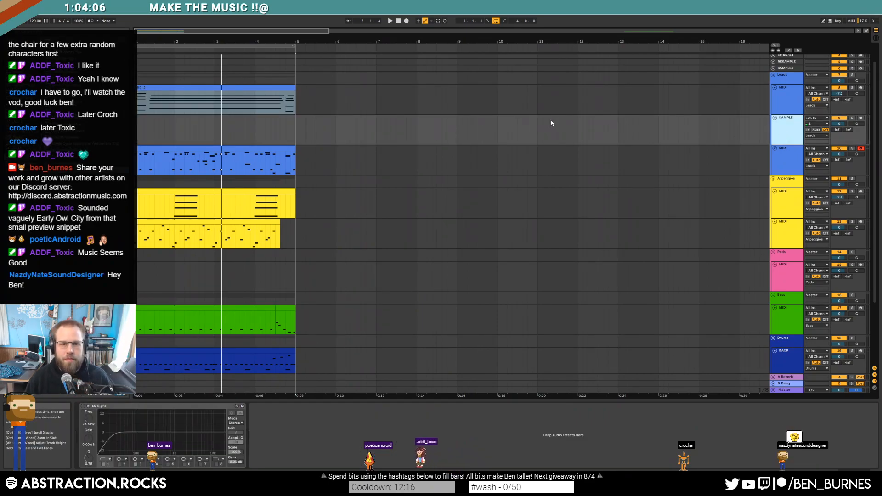
pyautogui.scroll(-4, 550, 124)
pyautogui.scroll(6, 551, 124)
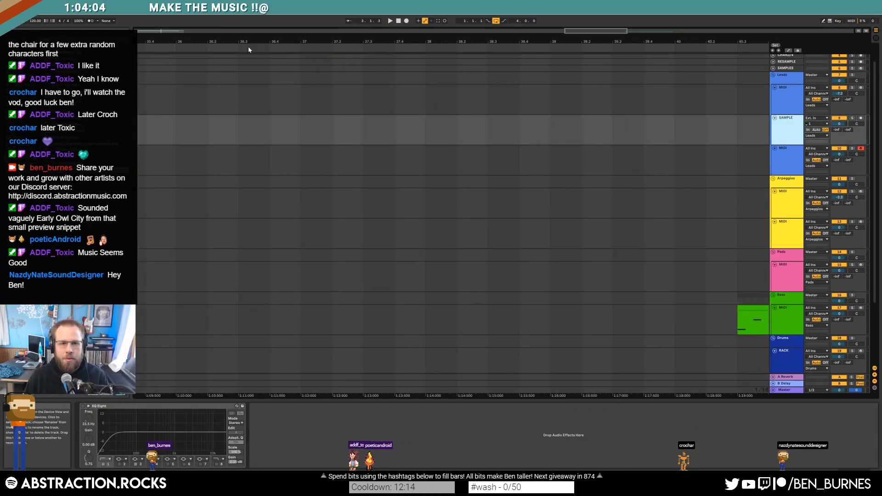
pyautogui.press('Delete')
pyautogui.moveTo(197, 32); pyautogui.dragTo(196, 23)
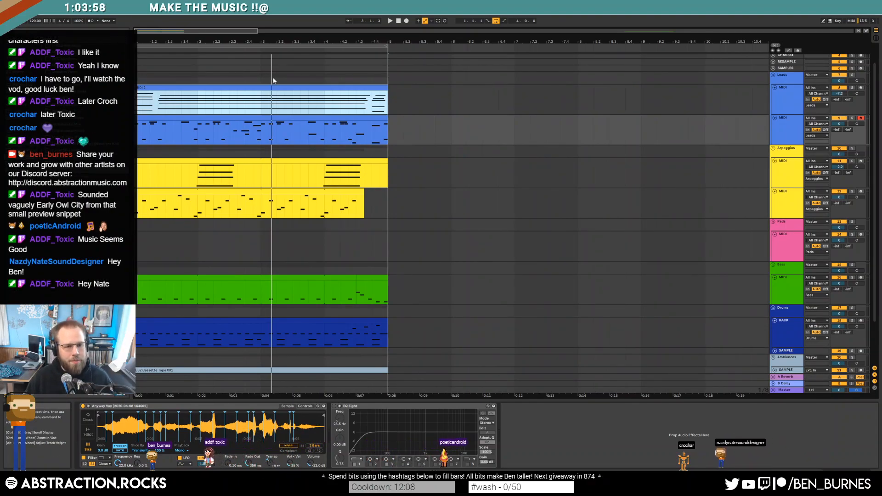
# Step: Duplicate the first MIDI track in the Leads group together with its chord clip
pyautogui.click(252, 162)
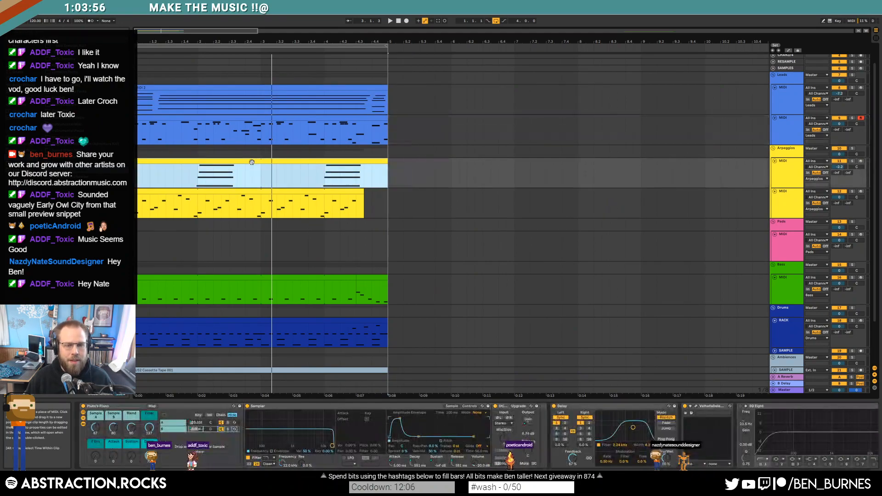
pyautogui.click(337, 89)
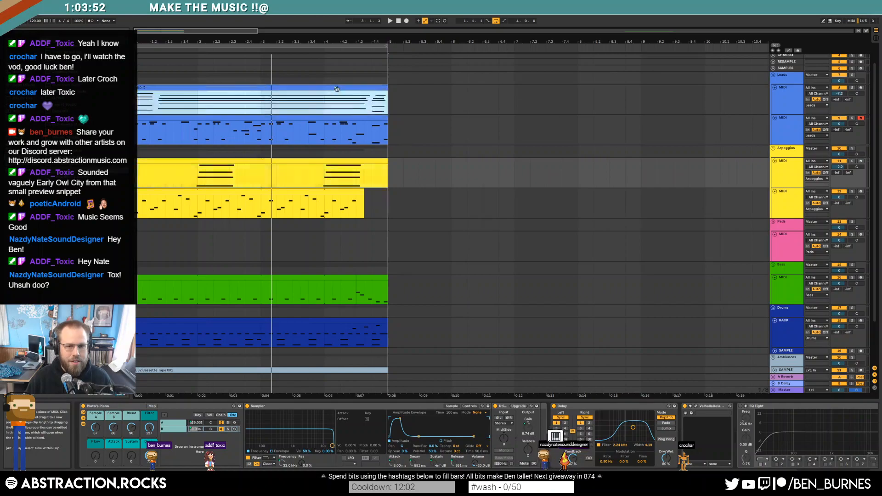
pyautogui.click(779, 98)
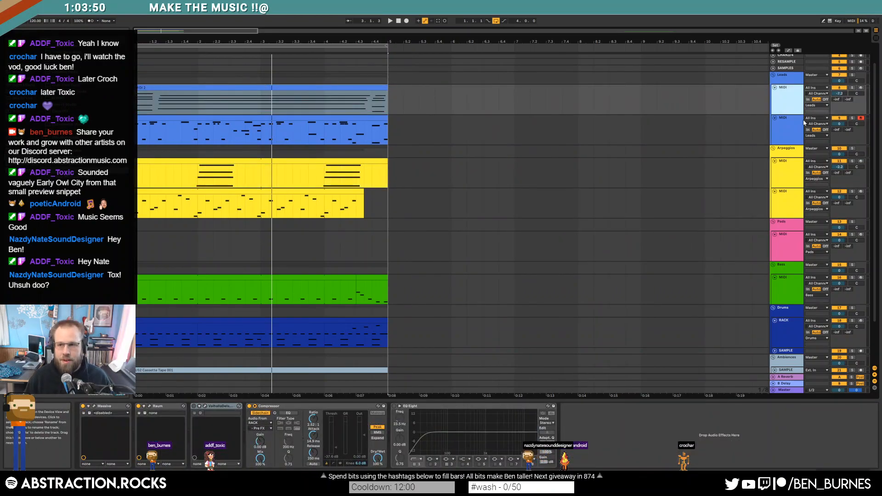
pyautogui.hotkey('ctrl', 'd')
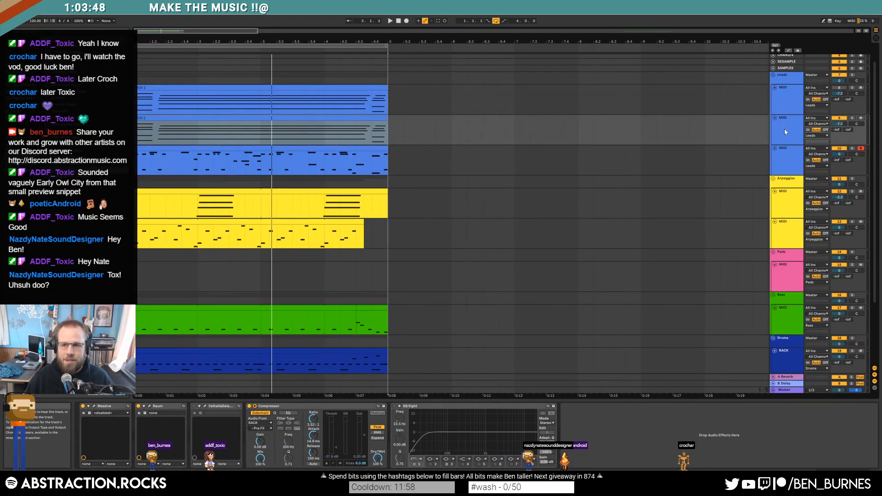
# Step: Enable the Valhalla delay on the duplicated lead track and compare its devices with the original track's
pyautogui.click(330, 120)
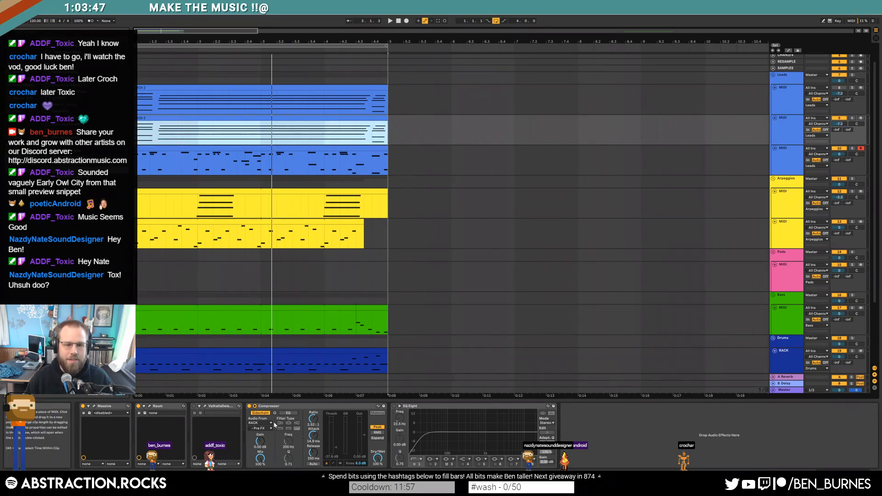
pyautogui.click(194, 406)
pyautogui.click(789, 102)
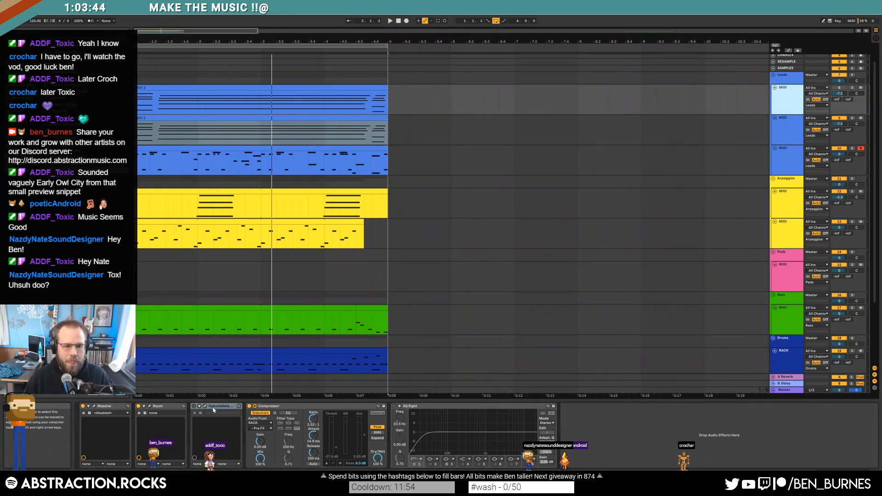
pyautogui.click(411, 130)
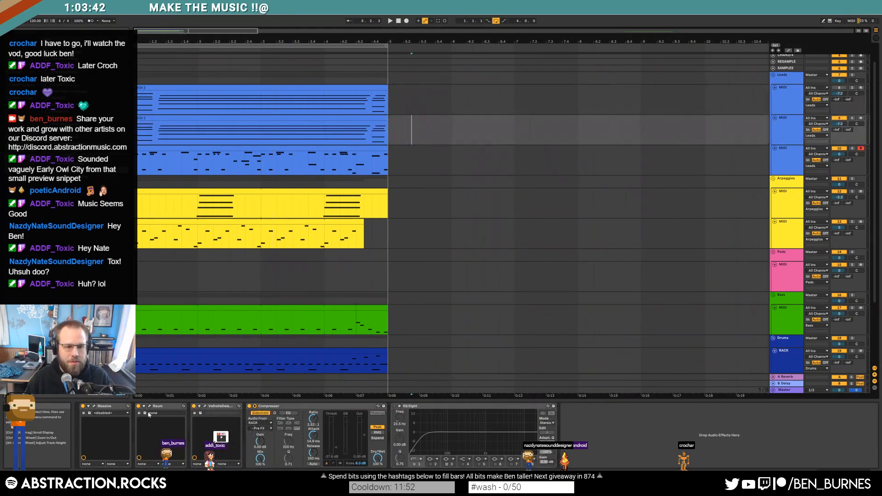
# Step: Inspect envelopes 4 and 3 and Filter 1 in the duplicated lead's Massive while playing the loop, then close the plug-in
pyautogui.click(95, 407)
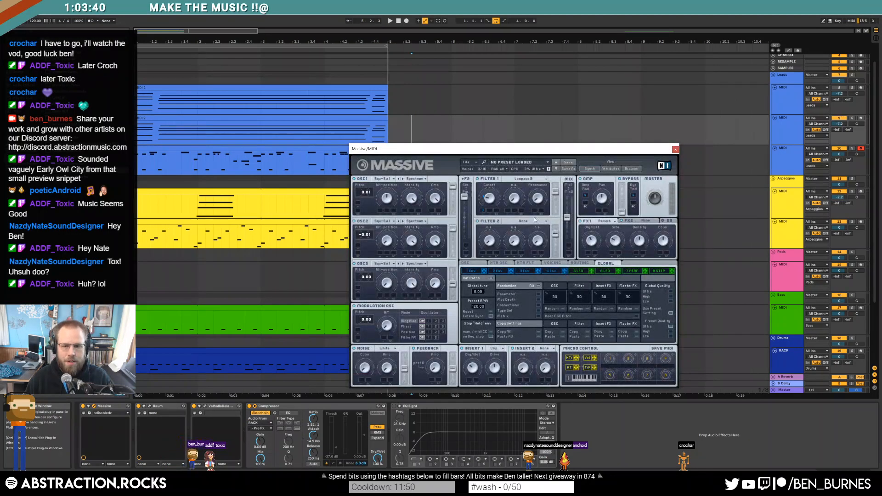
pyautogui.click(550, 271)
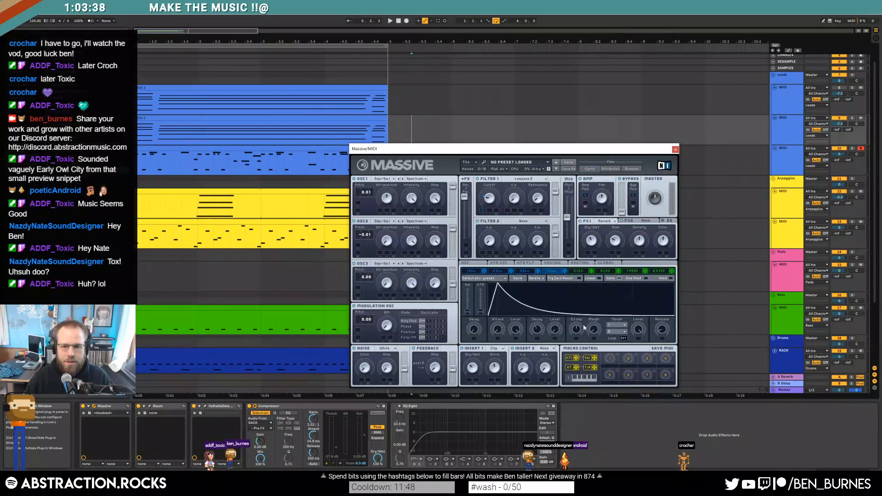
pyautogui.click(524, 273)
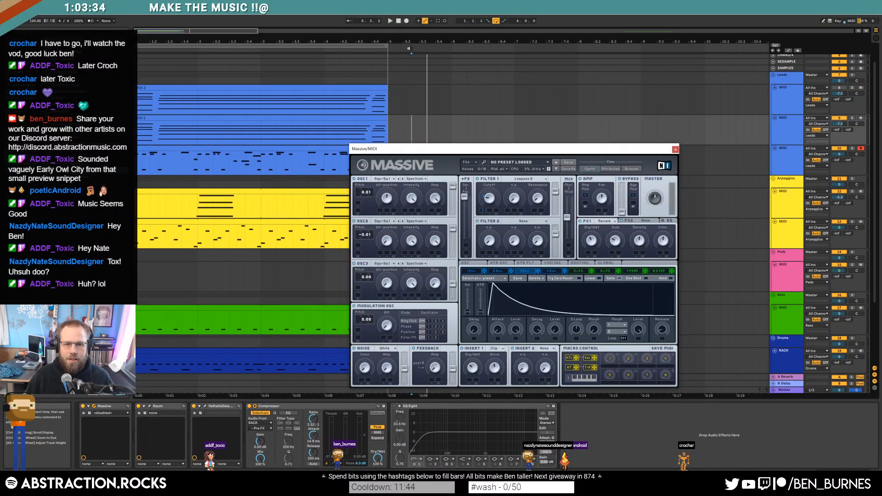
pyautogui.press('space')
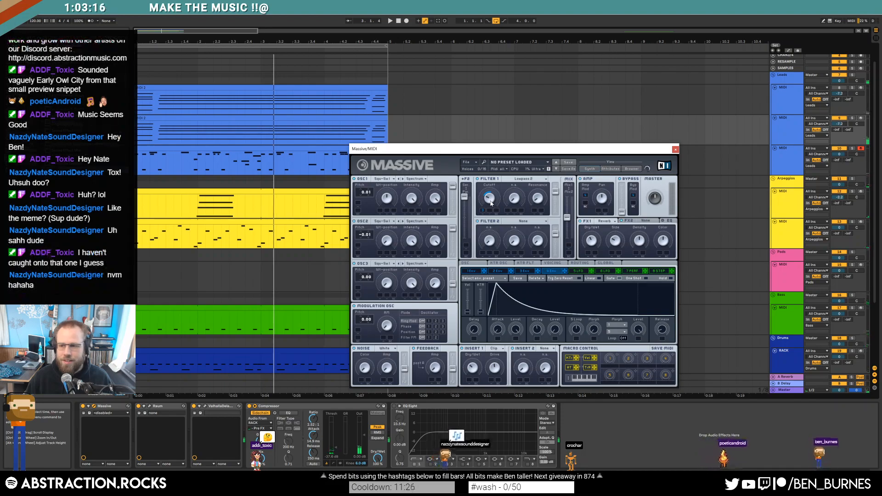
pyautogui.press('space')
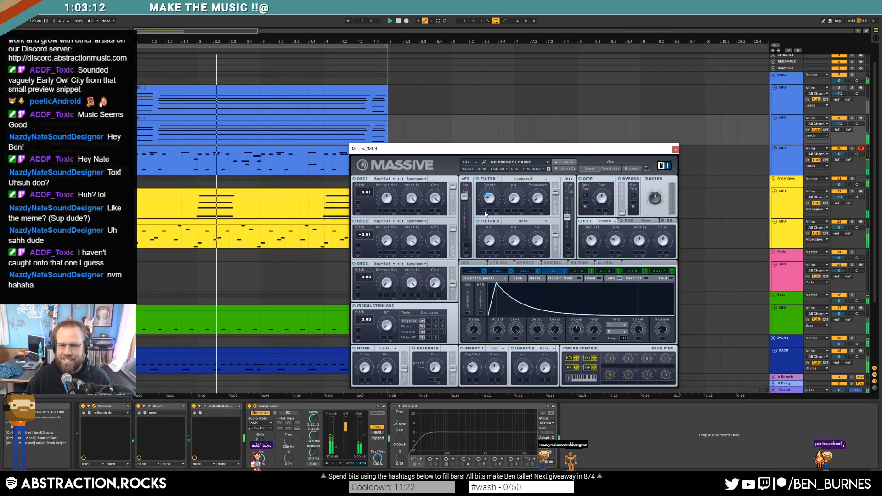
pyautogui.click(675, 150)
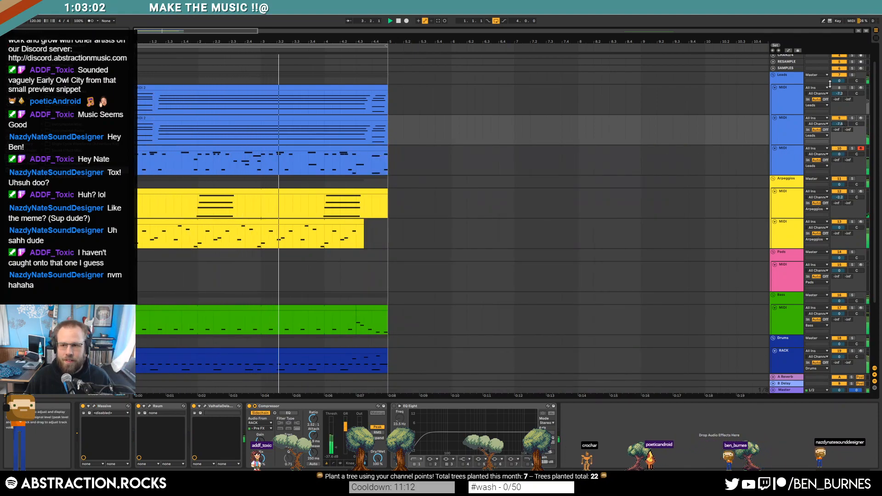
pyautogui.press('space')
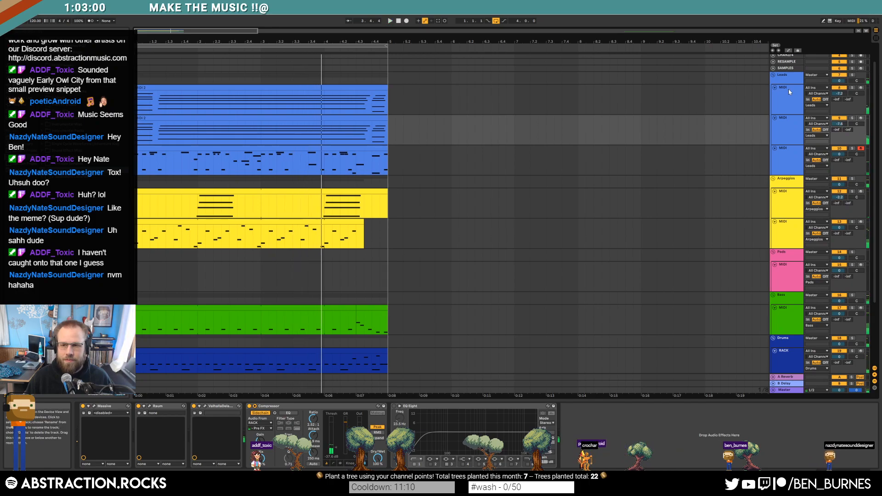
# Step: Reactivate the original lead track and check envelopes 4 and 3 in its Massive
pyautogui.click(839, 88)
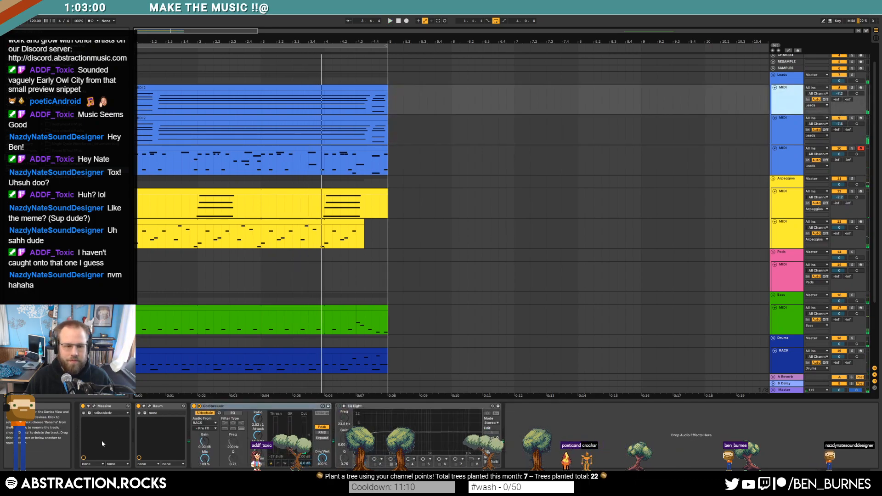
pyautogui.click(94, 406)
pyautogui.click(550, 271)
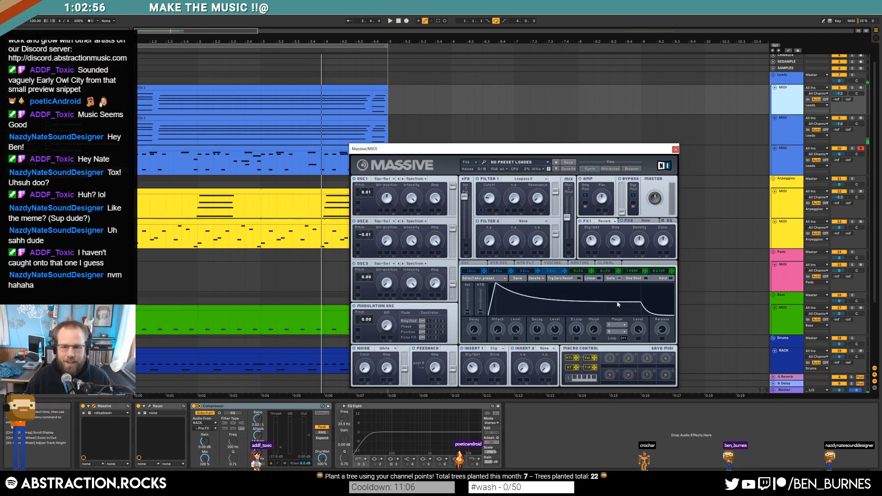
pyautogui.click(523, 272)
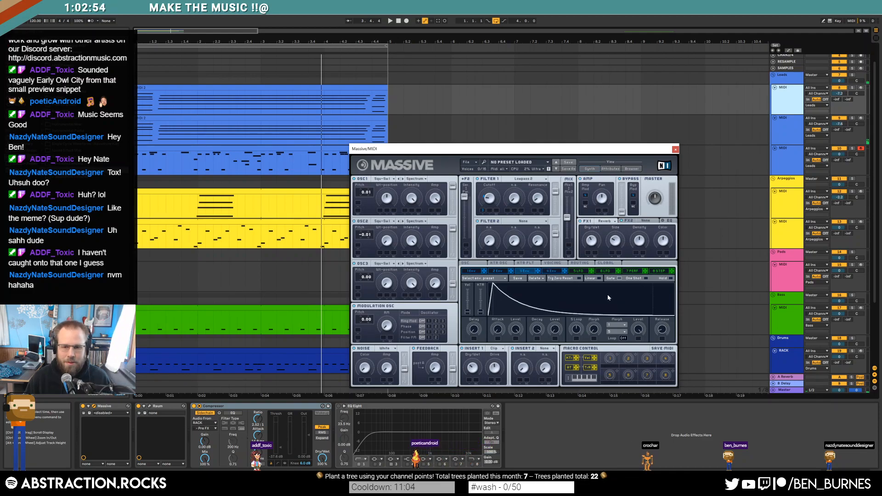
pyautogui.click(673, 151)
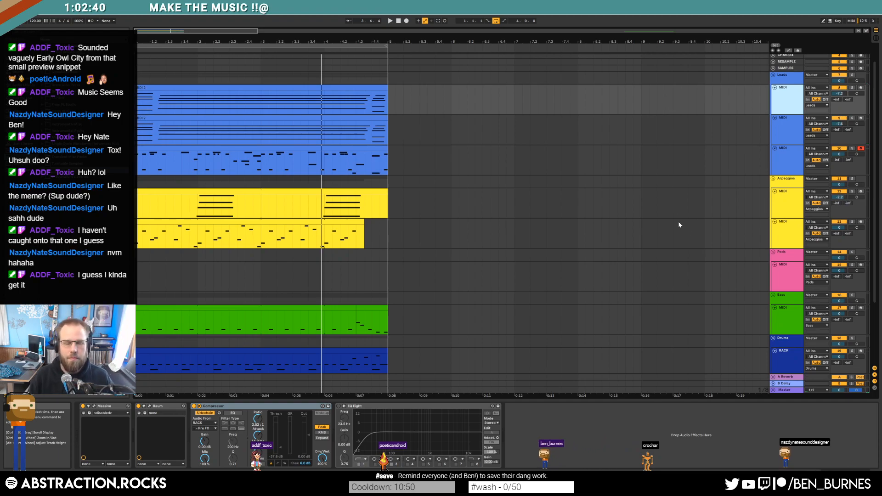
# Step: Arm the first Arpeggios track for recording and return the playhead to the start of the song
pyautogui.click(861, 192)
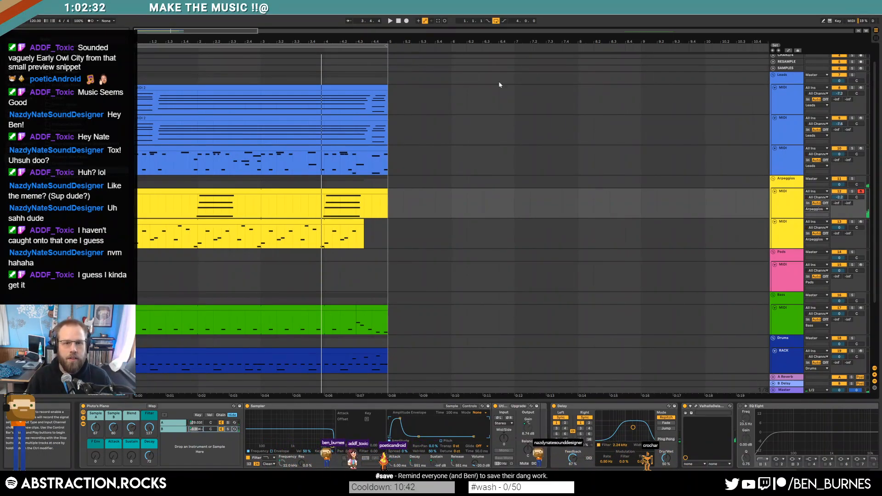
pyautogui.click(399, 21)
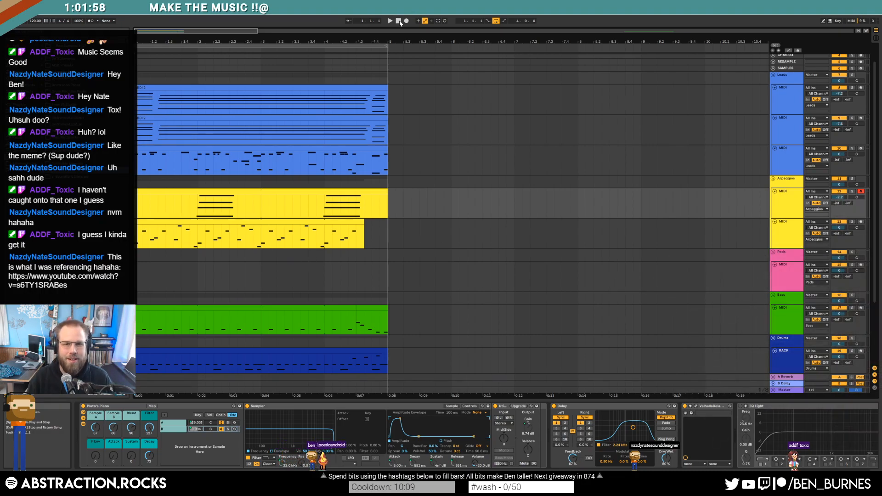
pyautogui.click(148, 88)
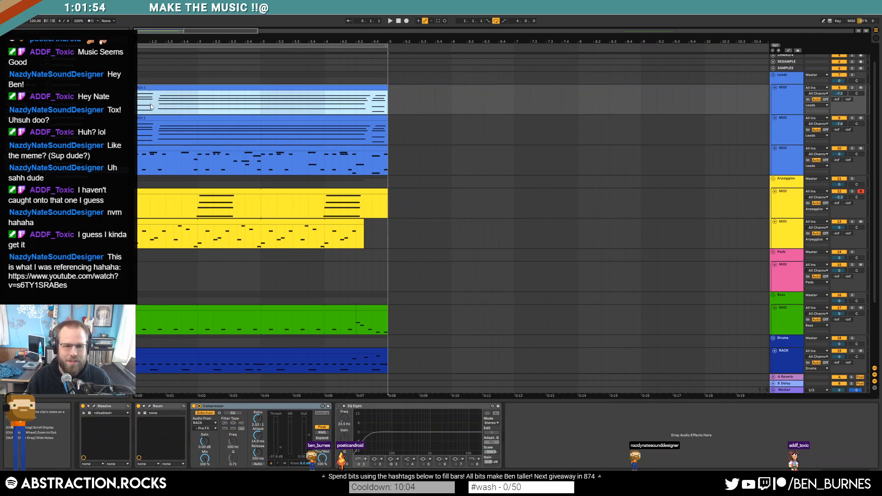
# Step: Shorten the oscillator A envelope decay in Operator on the second Arpeggios track to about 211 ms
pyautogui.click(184, 237)
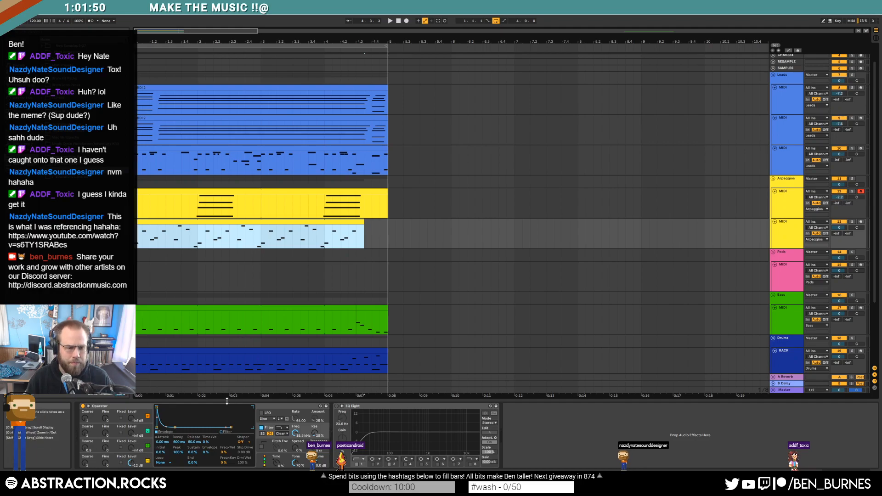
pyautogui.click(97, 462)
pyautogui.click(176, 432)
pyautogui.moveTo(175, 428); pyautogui.dragTo(173, 428)
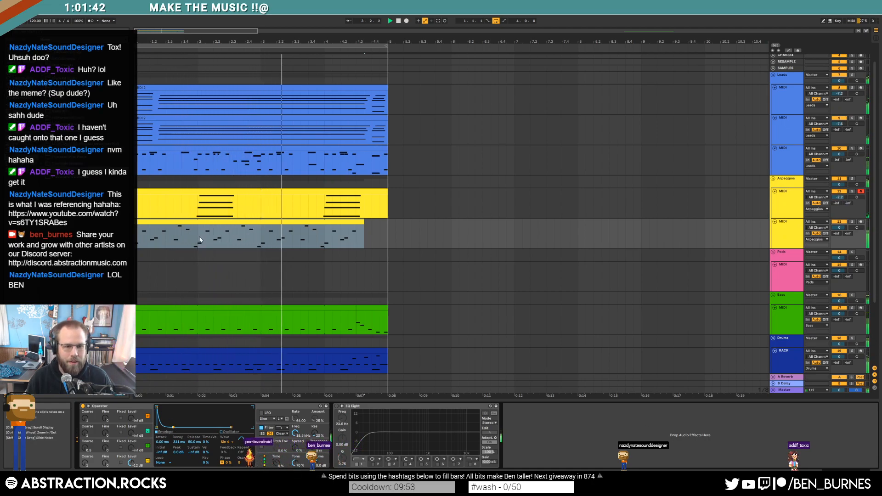
# Step: Open bar 2 of the second arpeggio part and lower the high notes near its end to A#2
pyautogui.moveTo(200, 239); pyautogui.dragTo(238, 241)
pyautogui.press('space')
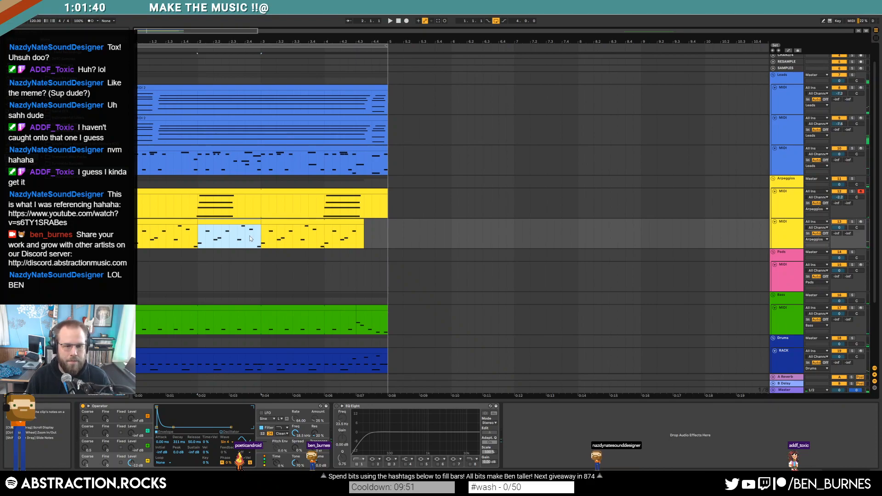
pyautogui.doubleClick(251, 240)
pyautogui.click(687, 377)
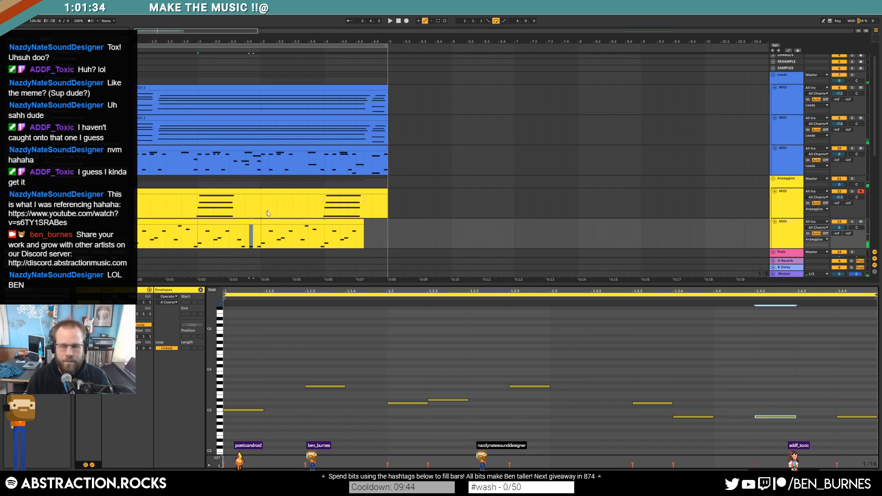
# Step: Consolidate the second arpeggio part into one clip reaching the end of bar 4, play it back, and return to the track's devices
pyautogui.doubleClick(170, 229)
pyautogui.keyDown('shift'); pyautogui.click(386, 228); pyautogui.keyUp('shift')
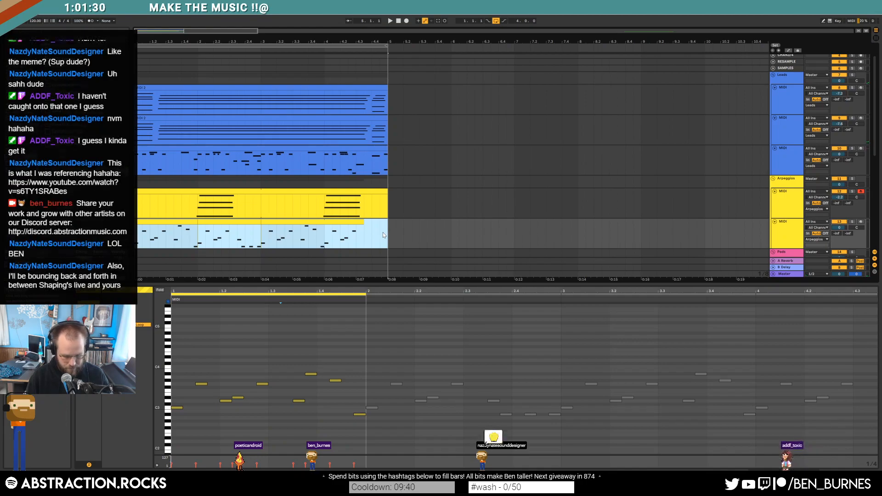
pyautogui.press('space')
pyautogui.click(337, 345)
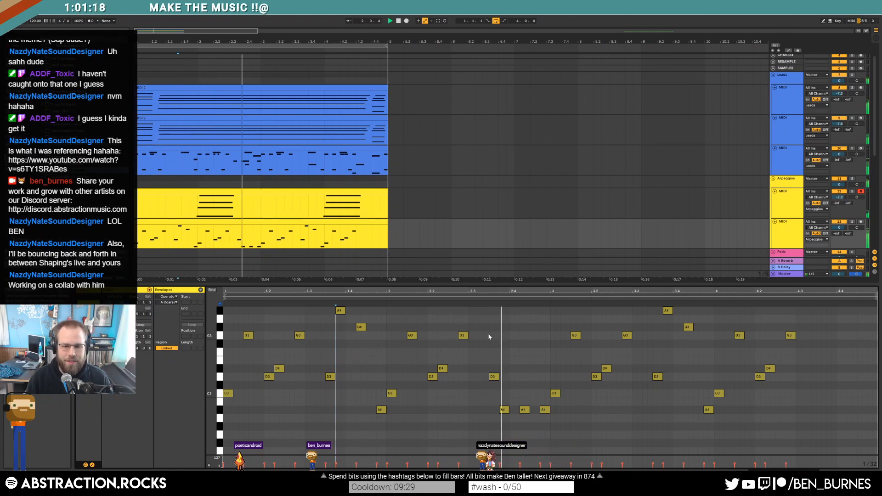
pyautogui.press('space')
pyautogui.hotkey('shift', 'Tab')
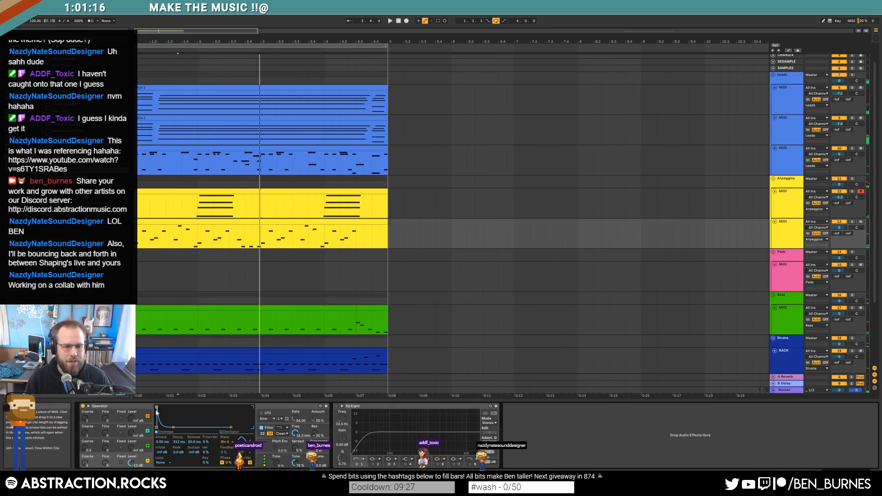
# Step: Set the oscillator A envelope decay in the arpeggio's Operator to about 217 ms
pyautogui.moveTo(173, 427); pyautogui.dragTo(172, 427)
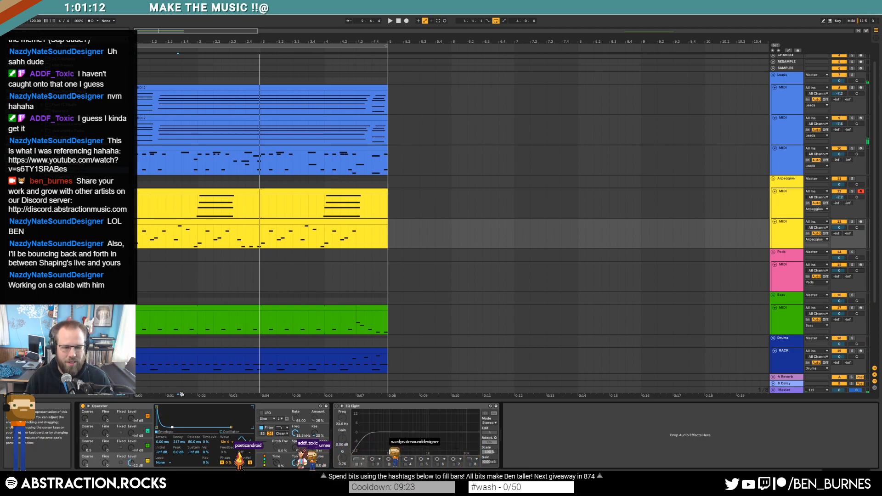
pyautogui.click(214, 222)
pyautogui.click(786, 229)
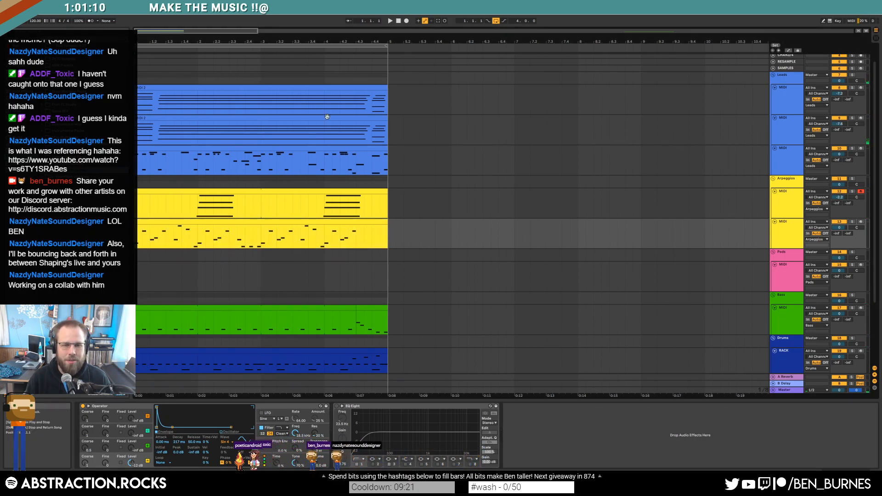
# Step: Load the 301-808-FCoh sample onto the empty Drum Rack pad beside the closed hat on the drums' RACK track
pyautogui.scroll(-5, 561, 271)
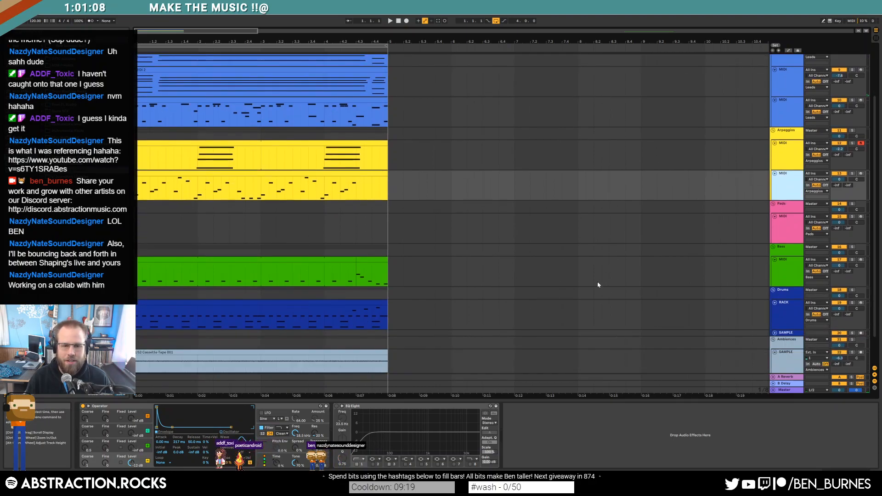
pyautogui.click(786, 275)
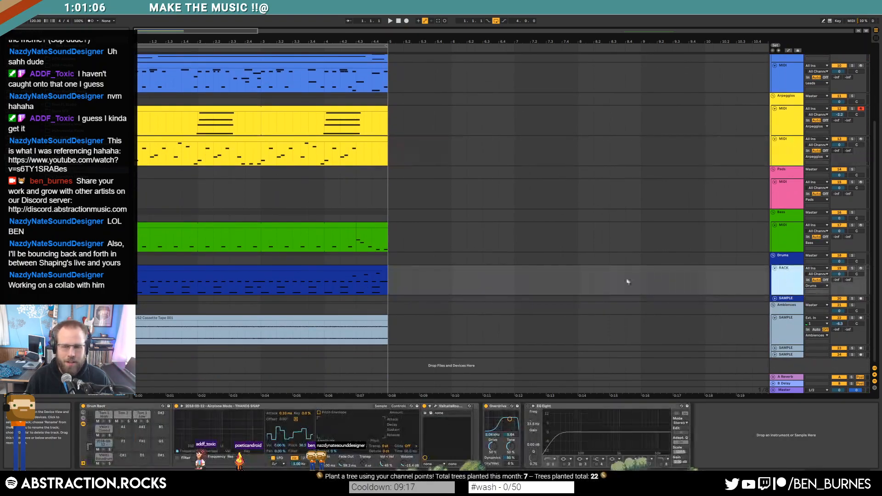
pyautogui.hotkey('shift', 'Tab')
pyautogui.hotkey('shift', 'Tab')
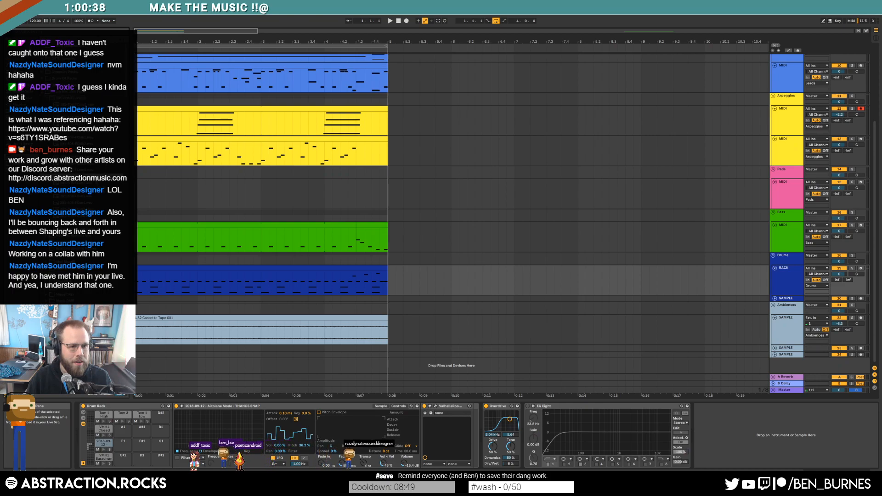
pyautogui.click(120, 428)
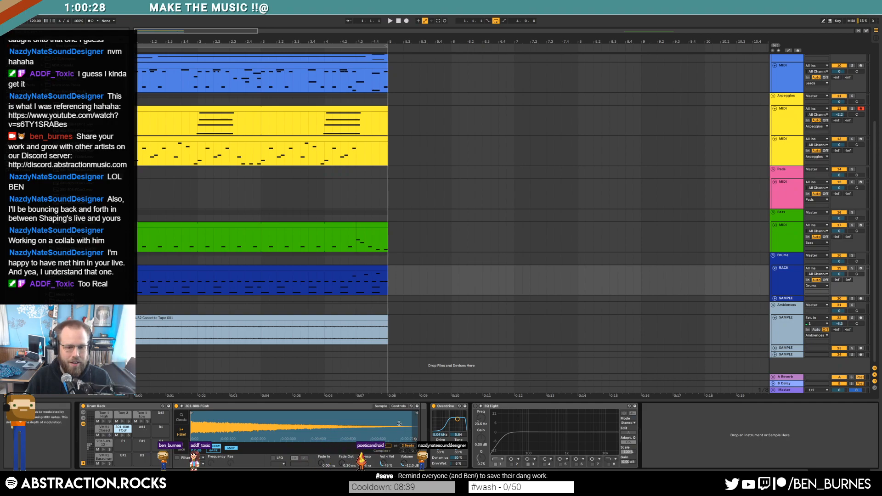
# Step: Check the 301-808-FCoh Simpler's control parameters and switch its playback mode to Classic
pyautogui.click(398, 406)
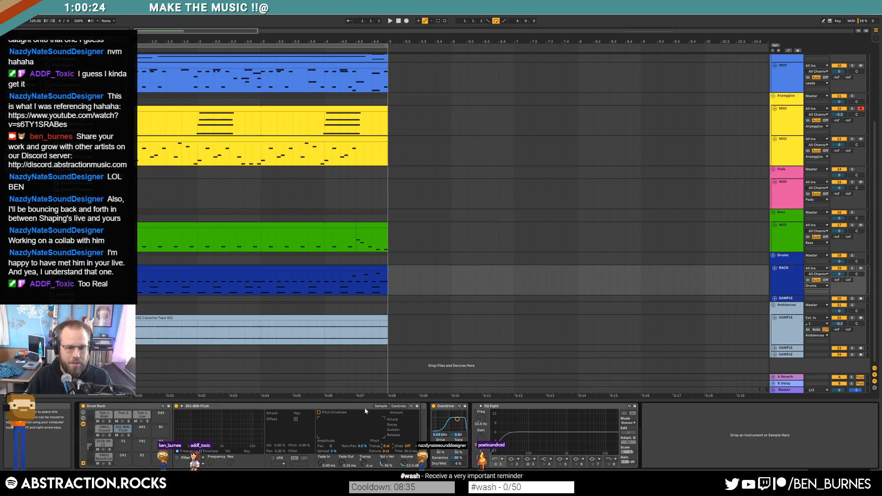
pyautogui.click(380, 406)
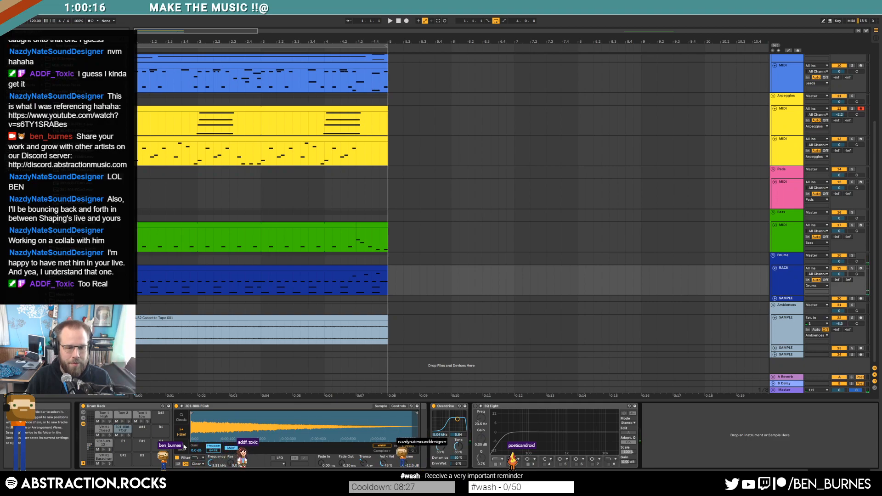
pyautogui.click(183, 419)
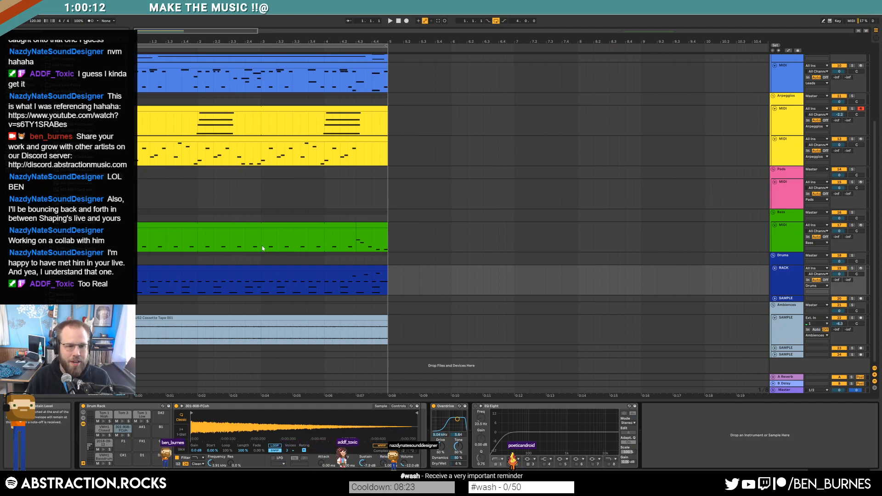
# Step: Add a 301-808-FCoh note on the first offbeat of bar 1 in the drum clip and select the first beat's range for that sound
pyautogui.doubleClick(271, 280)
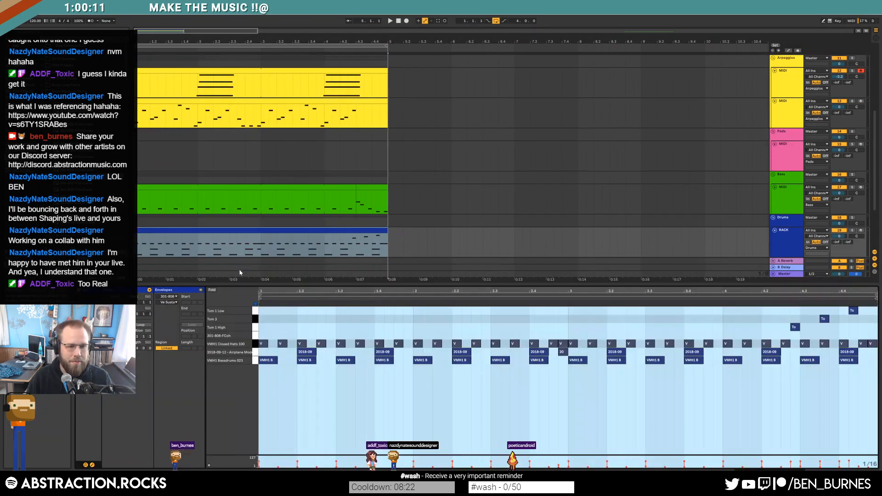
pyautogui.doubleClick(280, 336)
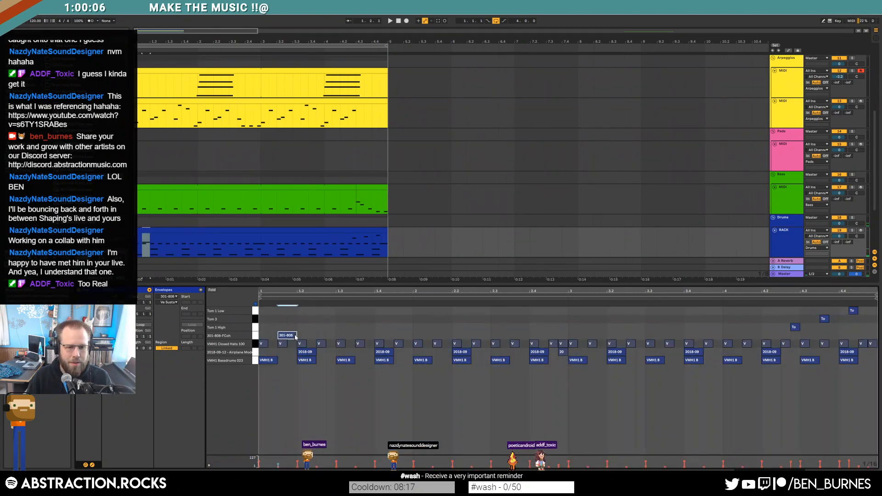
pyautogui.moveTo(294, 322); pyautogui.dragTo(261, 338)
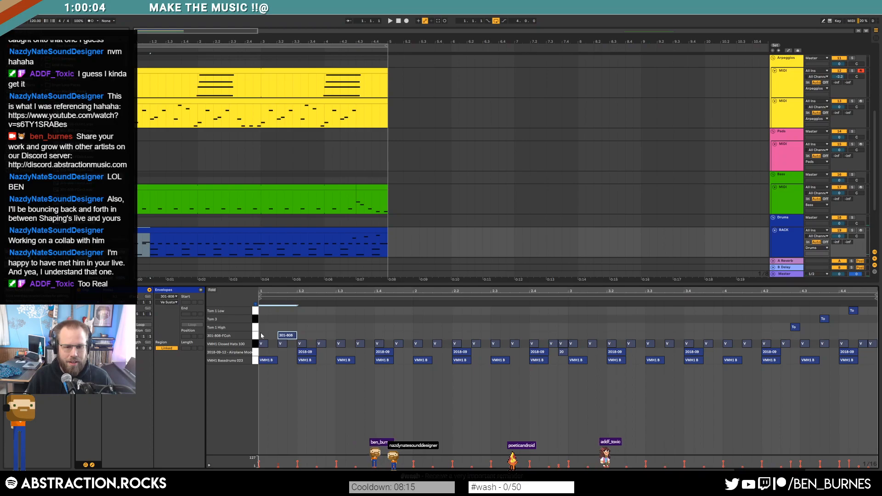
# Step: Duplicate the 301-808-FCoh offbeat note on every beat through the end of bar 4
pyautogui.hotkey('ctrl', 'd')
pyautogui.hotkey('ctrl', 'd')
pyautogui.hotkey('ctrl', 'd')
pyautogui.hotkey('ctrl', 'd')
pyautogui.hotkey('ctrl', 'd')
pyautogui.hotkey('ctrl', 'd')
pyautogui.hotkey('ctrl', 'd')
pyautogui.hotkey('ctrl', 'd')
pyautogui.hotkey('ctrl', 'd')
pyautogui.hotkey('ctrl', 'd')
pyautogui.hotkey('ctrl', 'd')
pyautogui.hotkey('ctrl', 'd')
pyautogui.hotkey('ctrl', 'd')
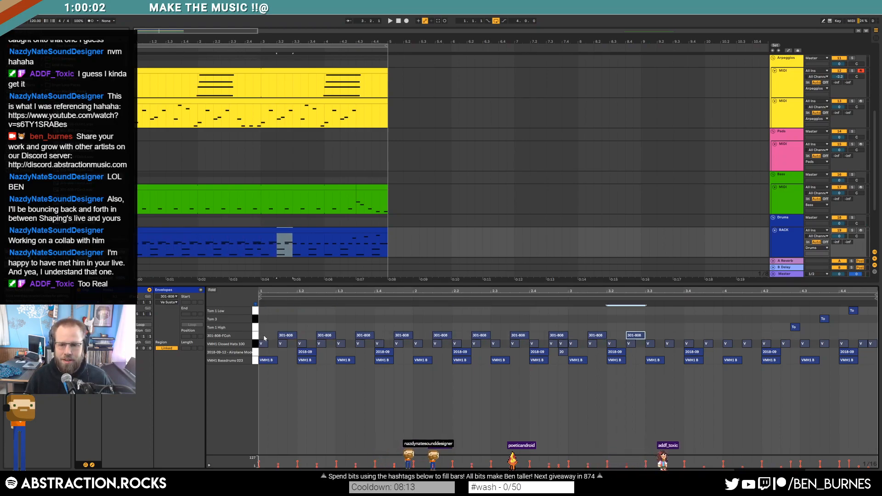
pyautogui.hotkey('ctrl', 'd')
pyautogui.hotkey('ctrl', 'd')
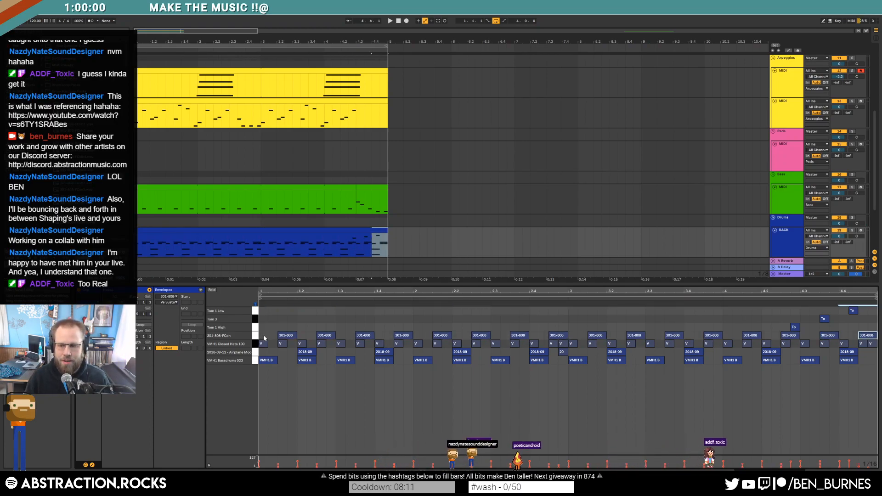
# Step: Play the loop and listen to the offbeat 301-808-FCoh notes, checking the sample's device settings against the drum clip
pyautogui.press('space')
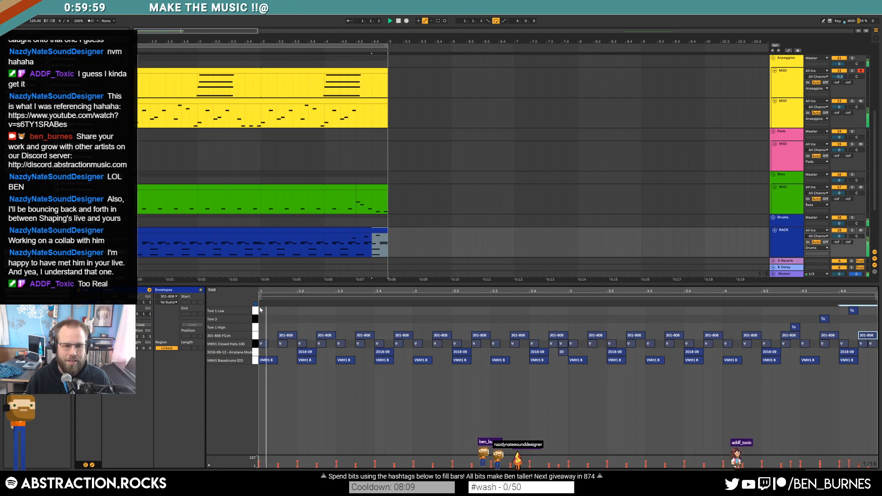
pyautogui.click(255, 336)
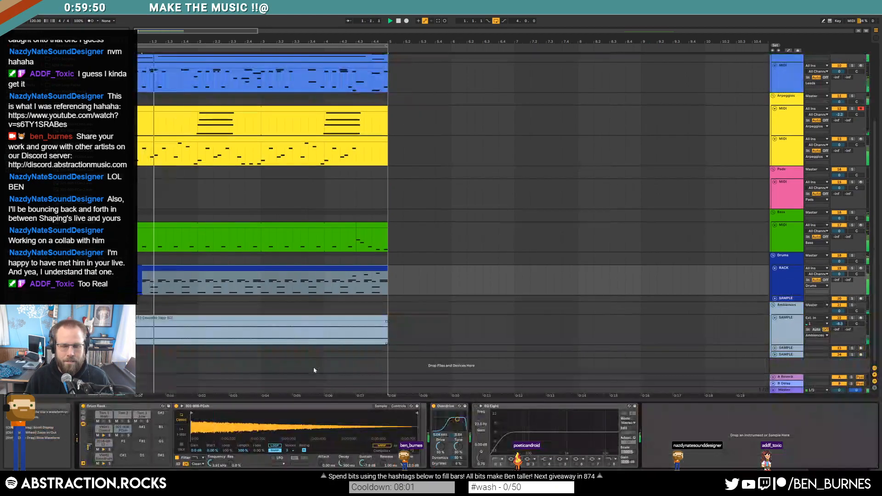
pyautogui.hotkey('shift', 'Tab')
pyautogui.press('space')
pyautogui.doubleClick(219, 272)
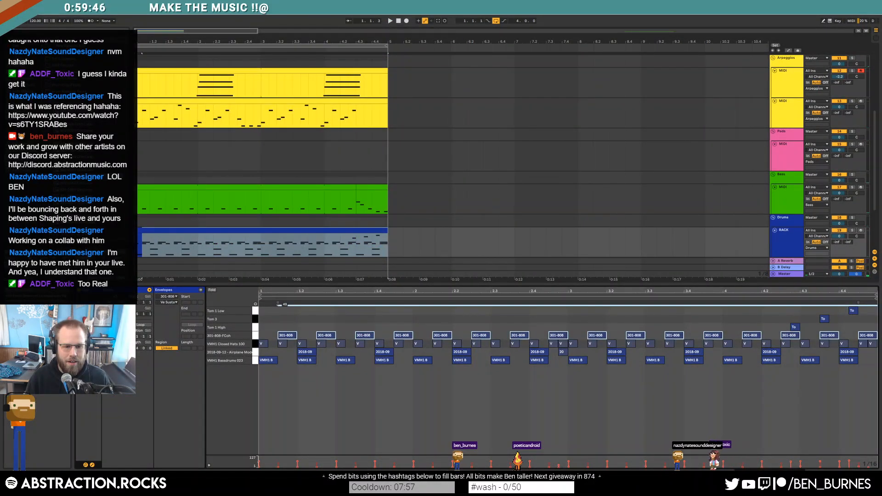
pyautogui.hotkey('shift', 'Tab')
# Step: Mute the second Leads MIDI track and move its MIDI 2 clip to start at bar 5
pyautogui.scroll(4, 441, 151)
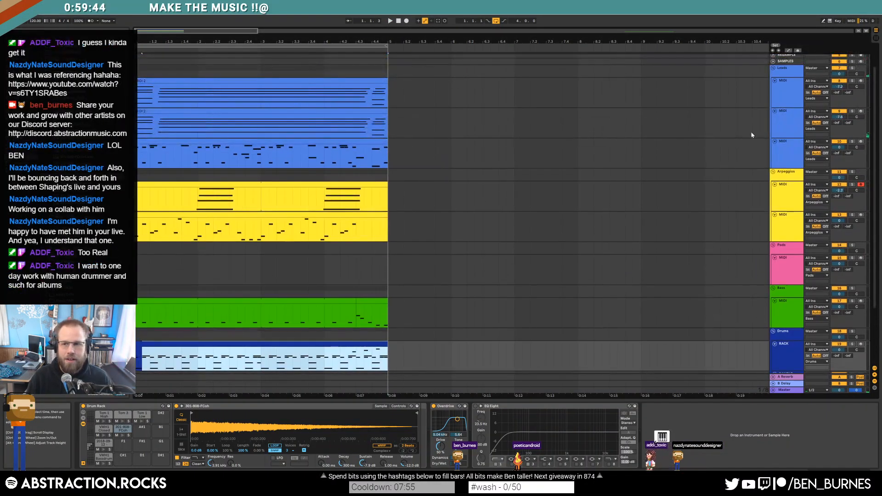
pyautogui.click(839, 112)
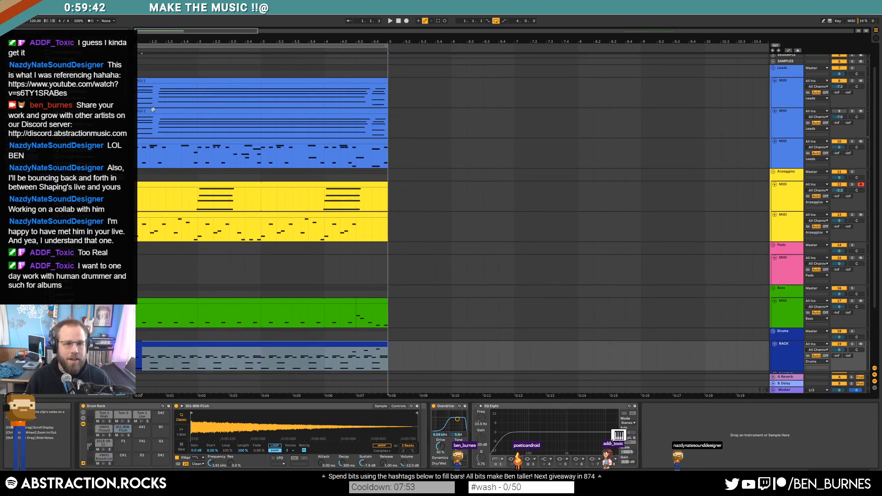
pyautogui.moveTo(156, 110); pyautogui.dragTo(407, 116)
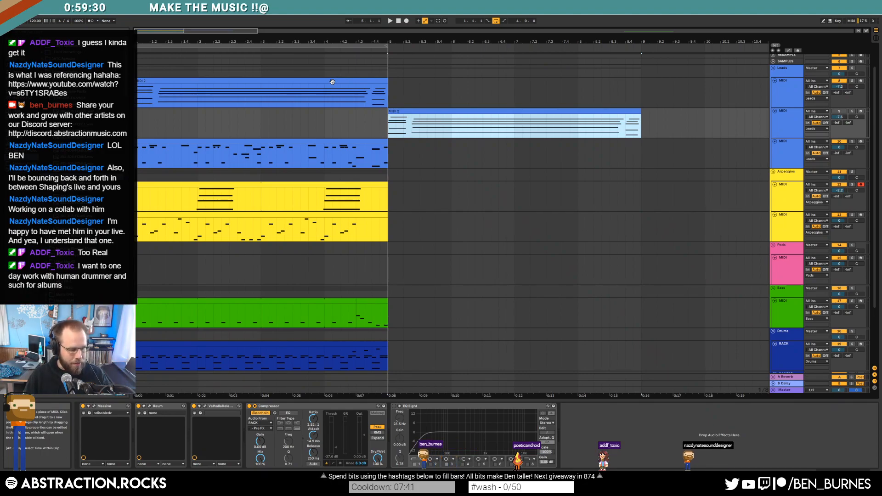
# Step: Play the loop and move the second Arpeggios track's clip to start at bar 5
pyautogui.click(390, 21)
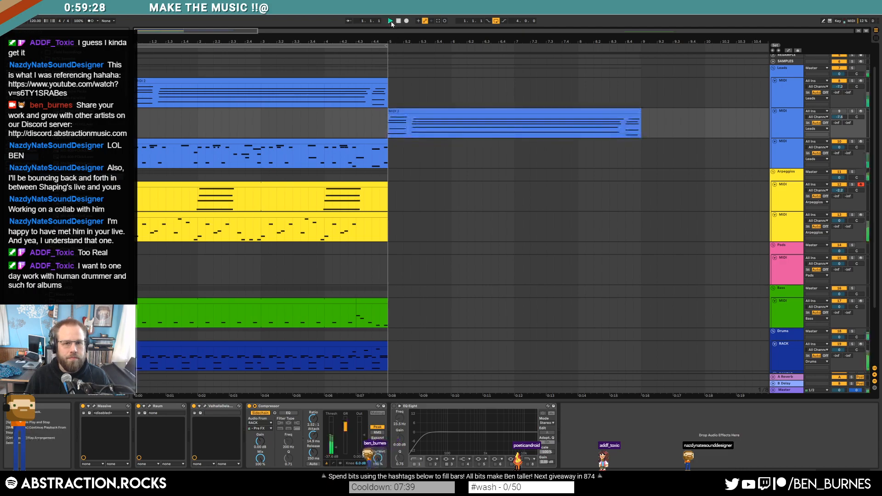
pyautogui.hotkey('shift', 'Tab')
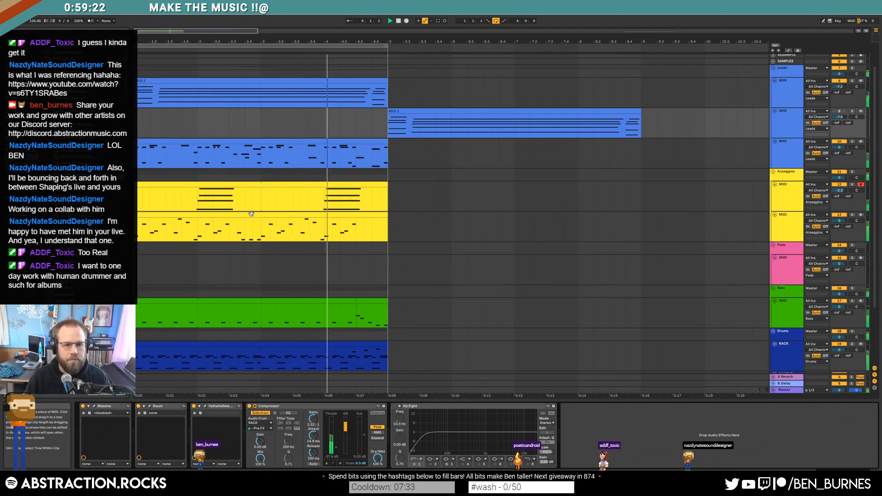
pyautogui.click(249, 224)
pyautogui.moveTo(248, 224); pyautogui.dragTo(407, 225)
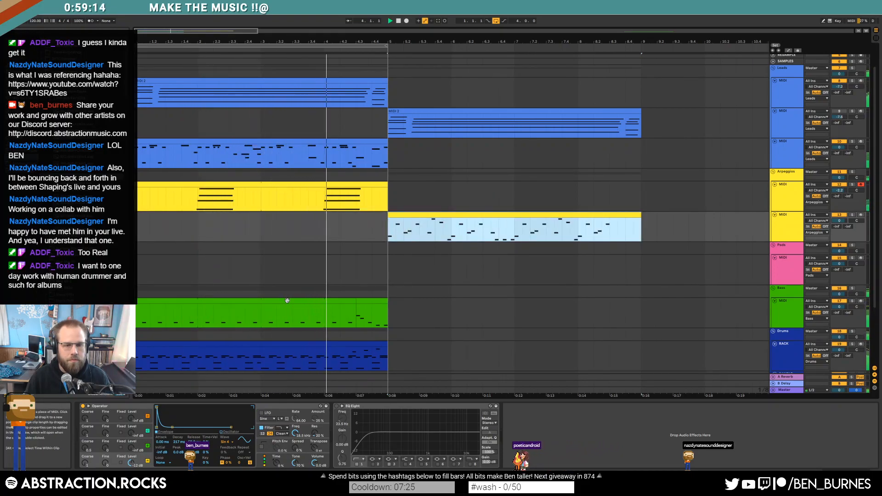
# Step: Move both adjoining Bass clips and the third Leads track's melody clip to start at bar 5
pyautogui.hscroll(1, 285, 300)
pyautogui.click(246, 303)
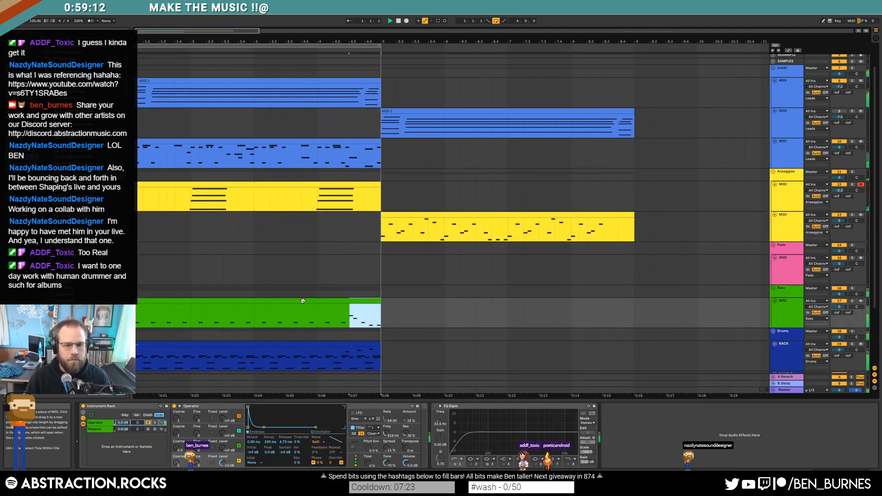
pyautogui.keyDown('shift'); pyautogui.click(261, 304); pyautogui.keyUp('shift')
pyautogui.hotkey('ctrl', 'j')
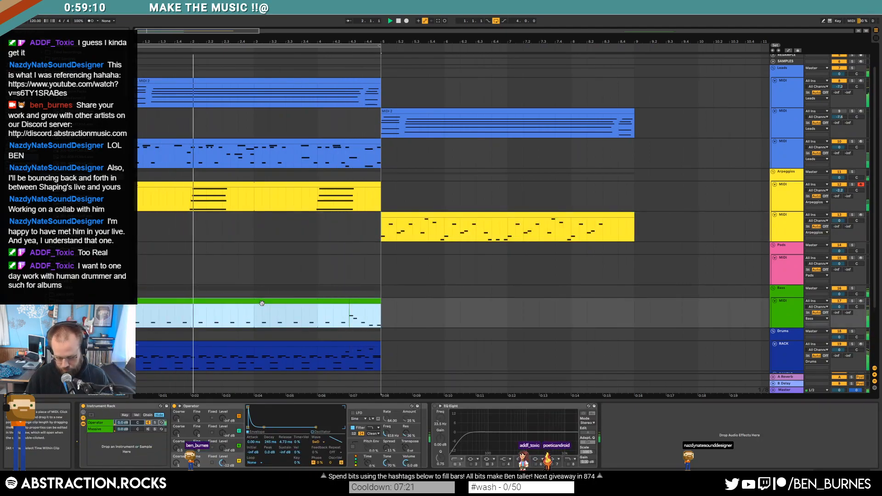
pyautogui.moveTo(368, 303); pyautogui.dragTo(619, 305)
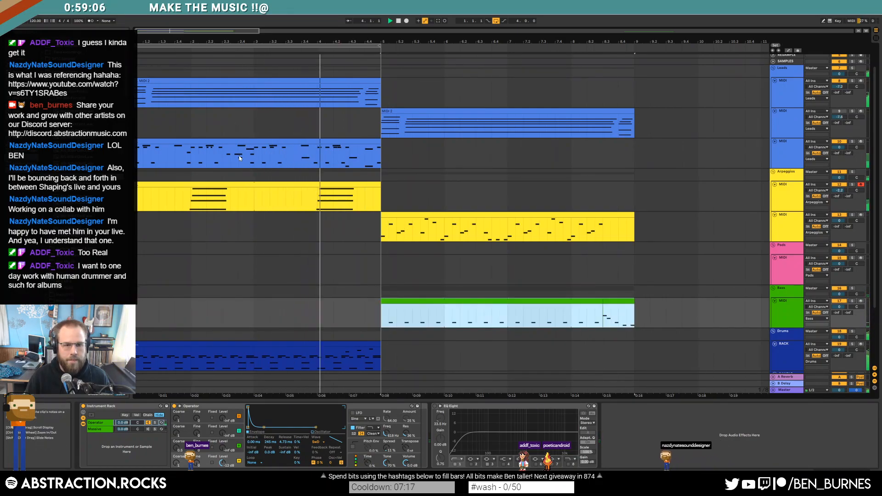
pyautogui.click(198, 146)
pyautogui.hotkey('ctrl', 'd')
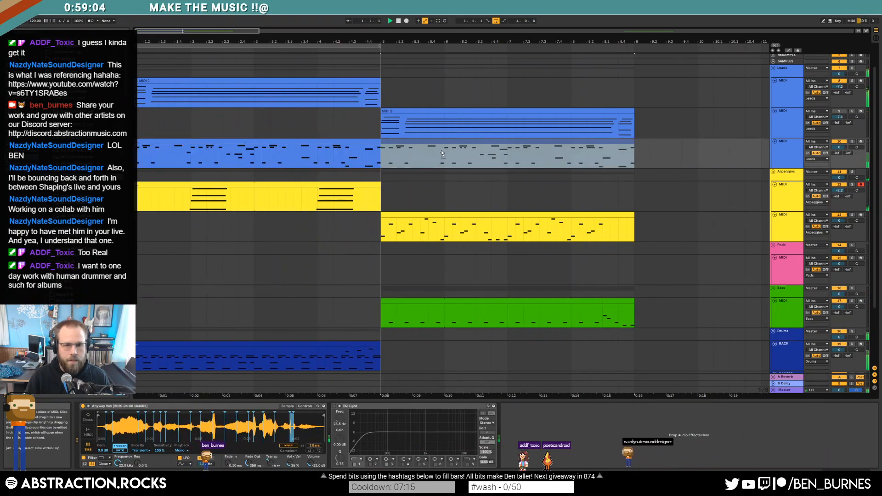
# Step: Listen to the remaining chord and lead parts, stop playback, and inspect the envelope in the first Leads track's Massive
pyautogui.click(197, 184)
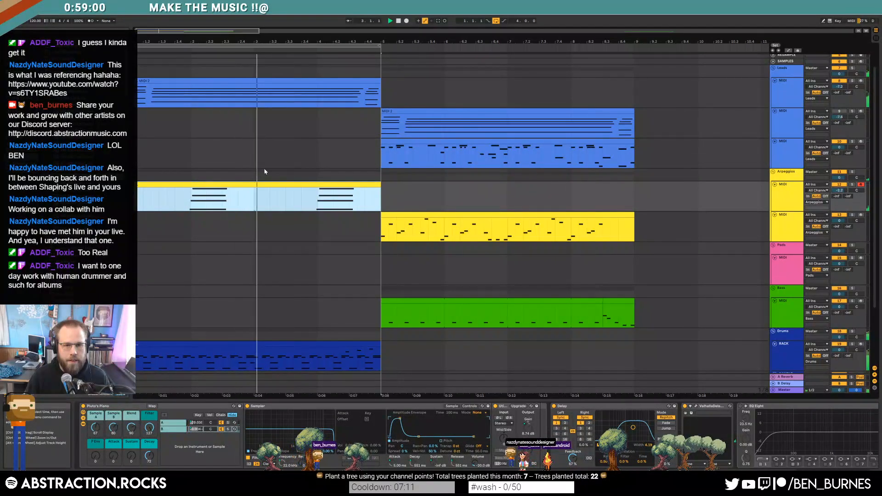
pyautogui.click(327, 106)
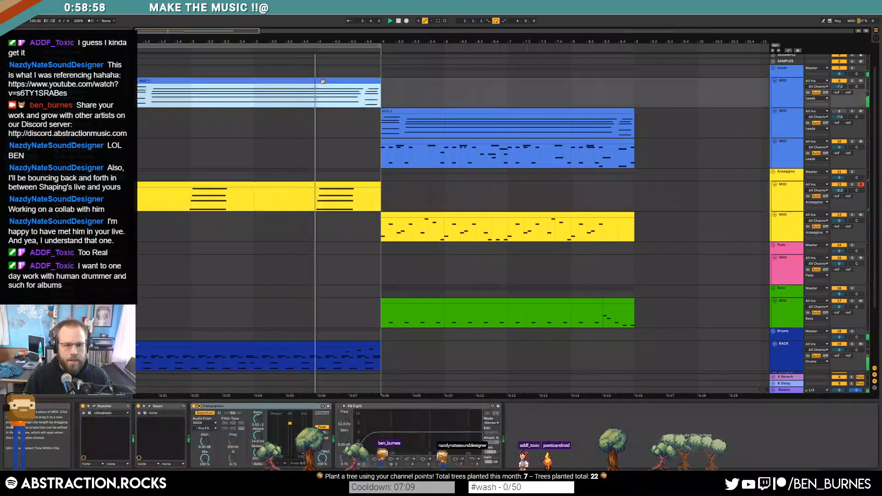
pyautogui.press('space')
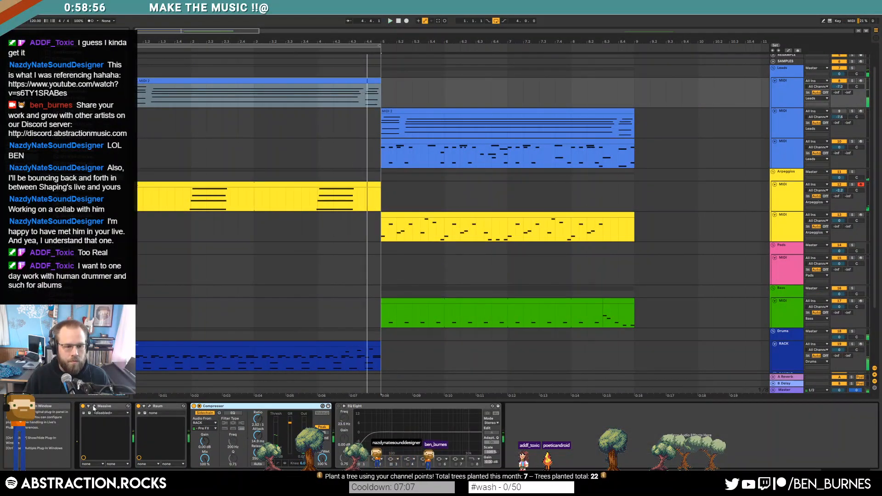
pyautogui.click(94, 406)
pyautogui.click(552, 271)
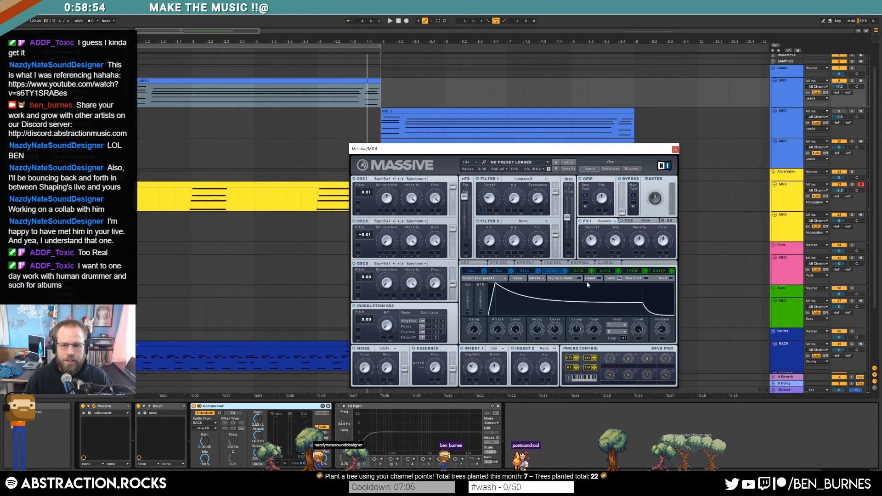
pyautogui.click(675, 149)
# Step: Move the bar 5 block of Leads, Arpeggios and Bass clips together to start at bar 13
pyautogui.click(221, 267)
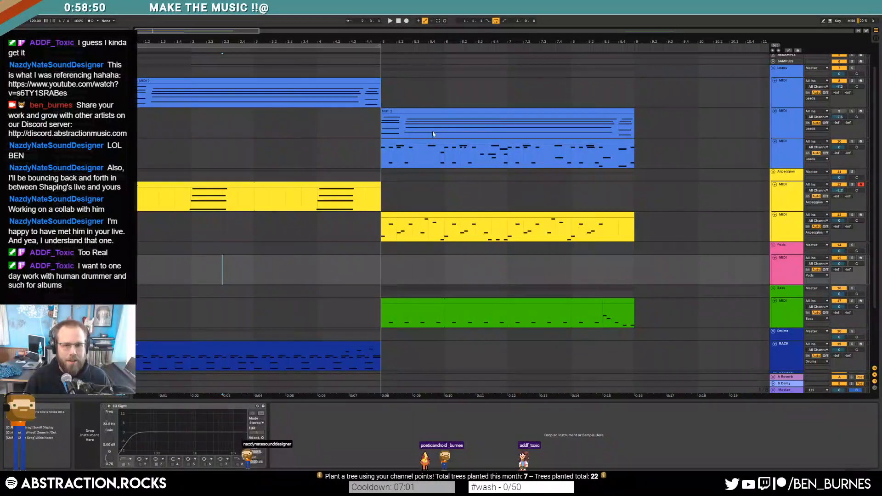
pyautogui.press('w')
pyautogui.click(201, 112)
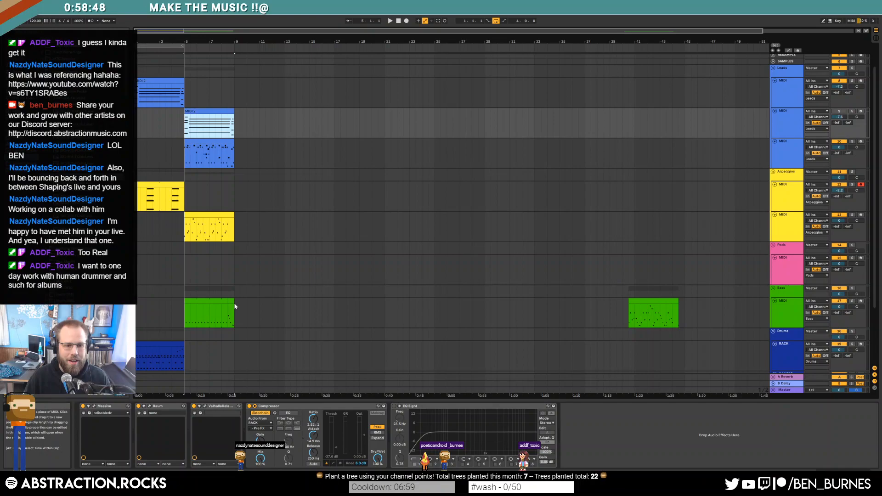
pyautogui.keyDown('shift'); pyautogui.click(211, 303); pyautogui.keyUp('shift')
pyautogui.moveTo(198, 110)
pyautogui.mouseDown()
pyautogui.moveTo(347, 115)
pyautogui.moveTo(300, 111)
pyautogui.mouseUp()
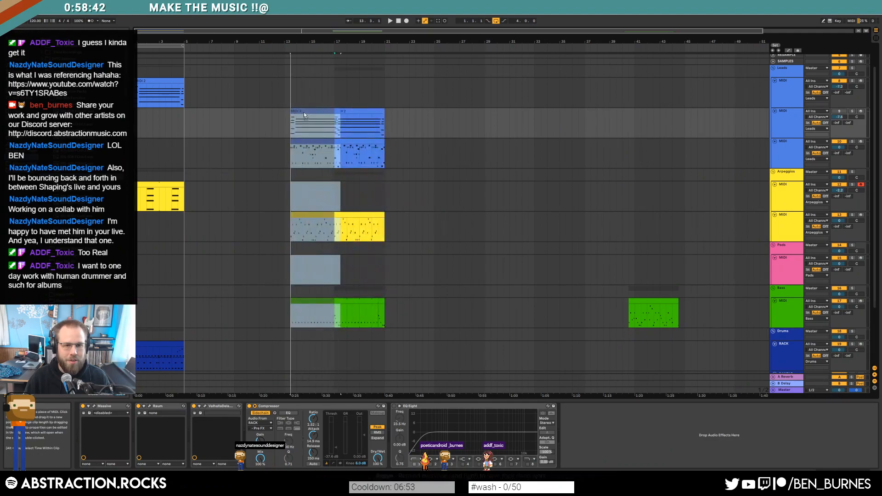
pyautogui.click(244, 123)
# Step: Duplicate the first Leads clip and the first Arpeggios track's clip repeatedly through the end of bar 12
pyautogui.click(168, 82)
pyautogui.hotkey('ctrl', 'd')
pyautogui.hotkey('ctrl', 'd')
pyautogui.click(167, 195)
pyautogui.hotkey('ctrl', 'd')
pyautogui.hotkey('ctrl', 'd')
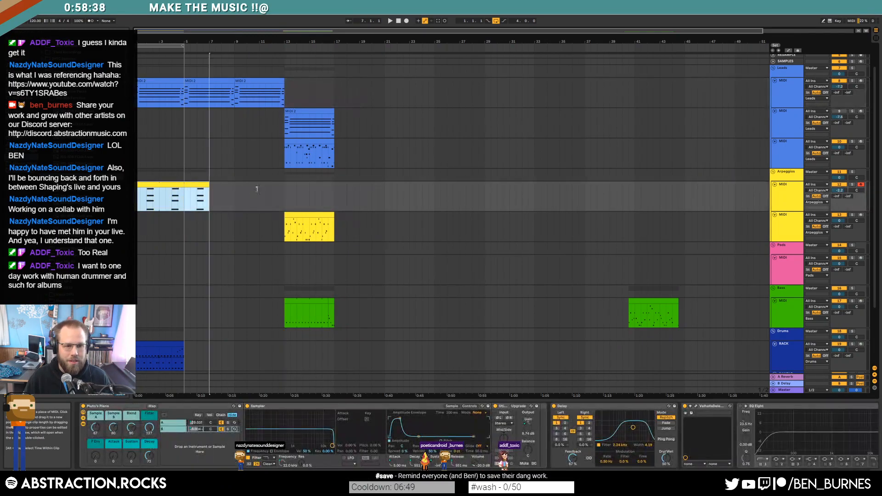
# Step: Duplicate the four-bar drum clip on the RACK track twice, through the end of bar 12
pyautogui.click(166, 344)
pyautogui.moveTo(183, 344)
pyautogui.mouseDown()
pyautogui.moveTo(234, 347)
pyautogui.moveTo(185, 348)
pyautogui.mouseUp()
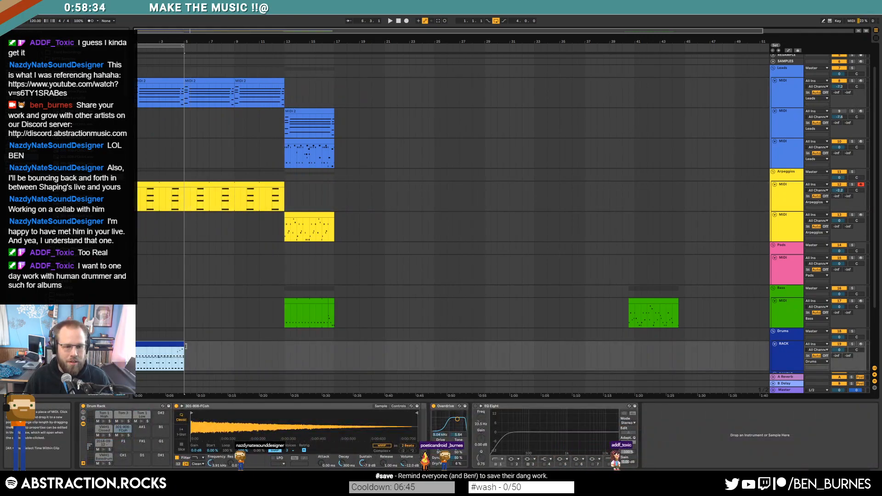
pyautogui.hotkey('ctrl', 'd')
pyautogui.hotkey('ctrl', 'd')
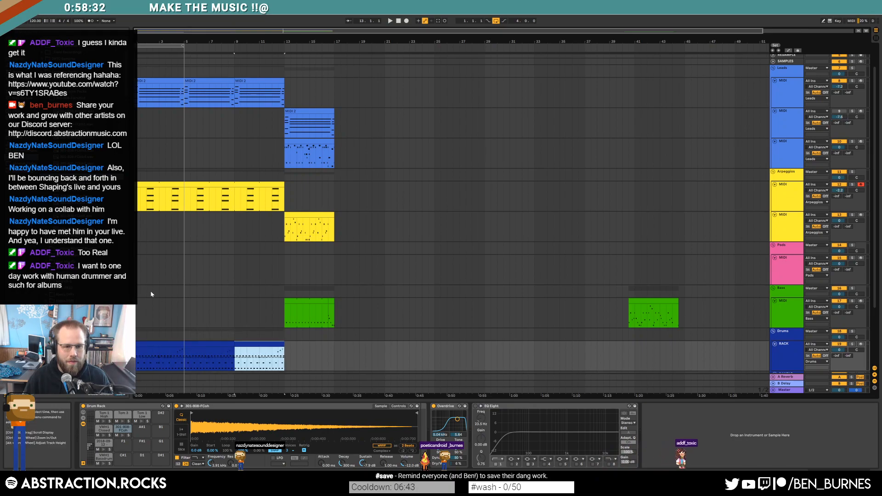
# Step: Open the first drum clip and select all of its 301-808-FCoh notes
pyautogui.scroll(6, 158, 340)
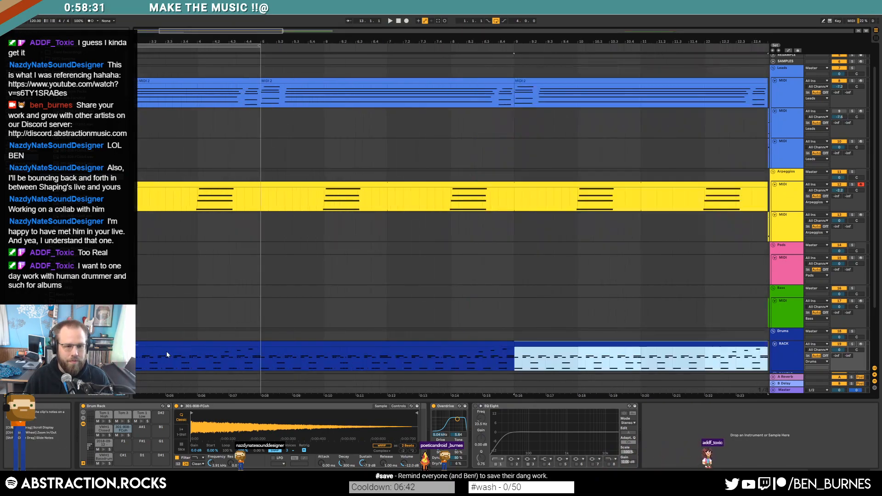
pyautogui.doubleClick(357, 359)
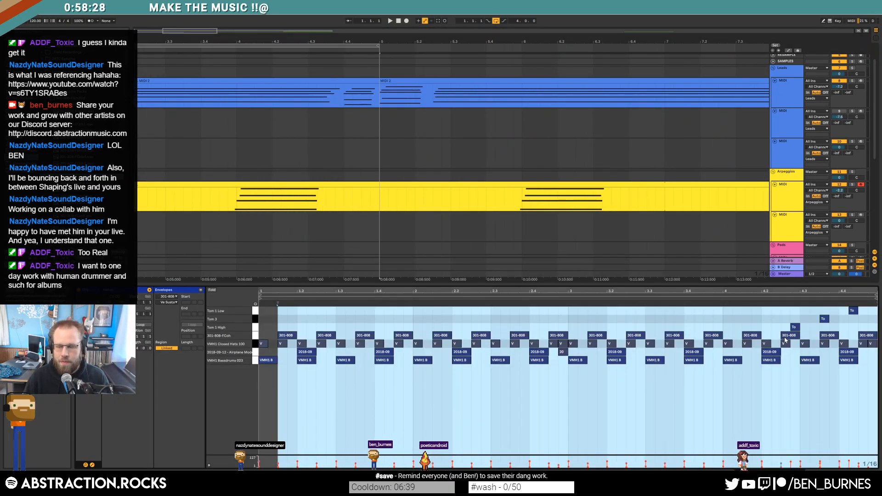
pyautogui.click(255, 339)
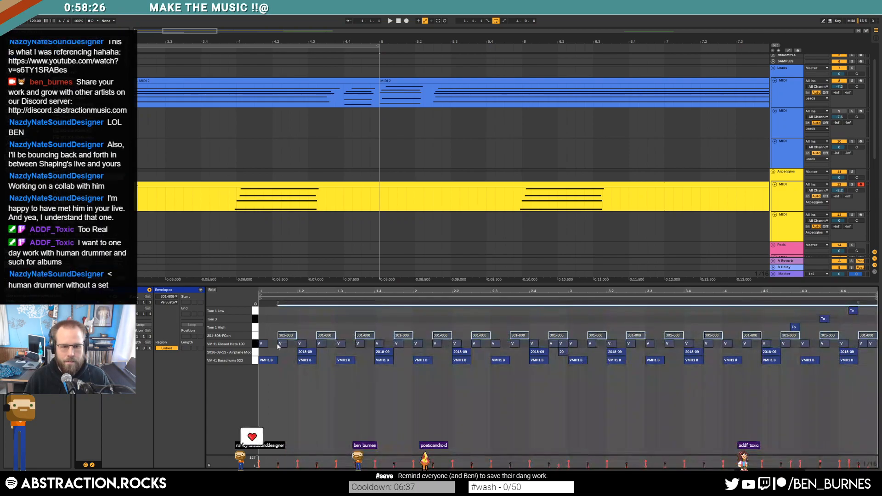
# Step: Deactivate all 301-808-FCoh notes in the second drum clip, which starts at bar 5
pyautogui.scroll(-3, 441, 220)
pyautogui.scroll(-2, 444, 221)
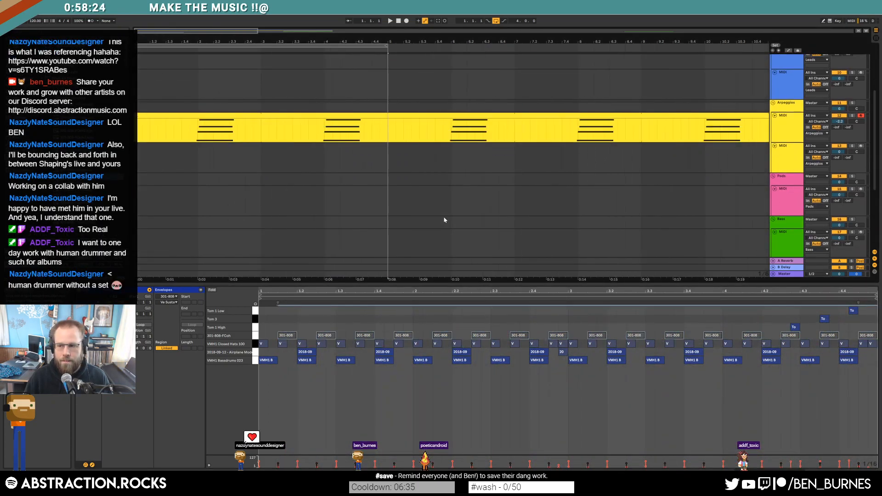
pyautogui.scroll(-3, 450, 220)
pyautogui.click(468, 199)
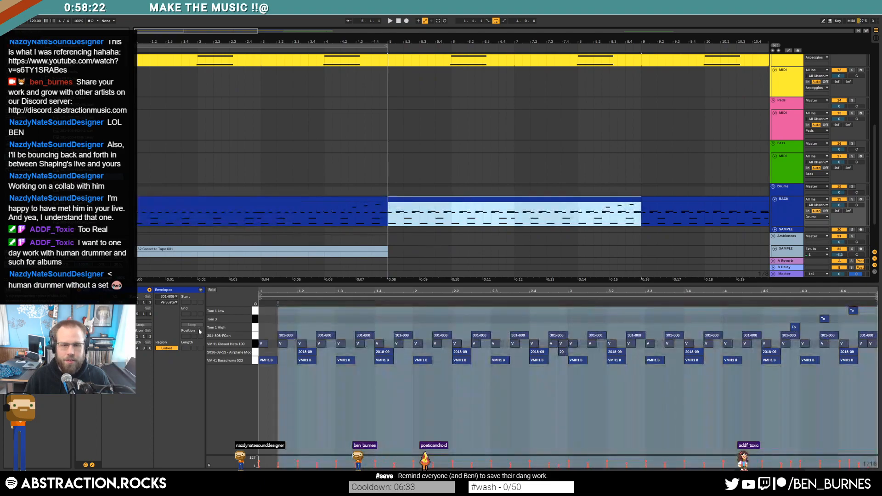
pyautogui.click(256, 339)
pyautogui.press('0')
# Step: Copy the third drum clip on the RACK track to start at bar 13
pyautogui.click(443, 200)
pyautogui.scroll(-2, 450, 212)
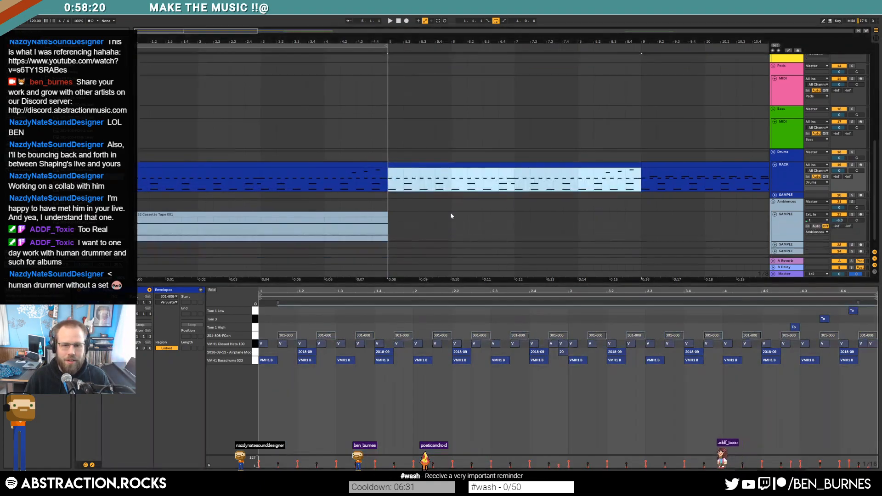
pyautogui.scroll(-5, 458, 212)
pyautogui.moveTo(250, 166); pyautogui.dragTo(278, 169)
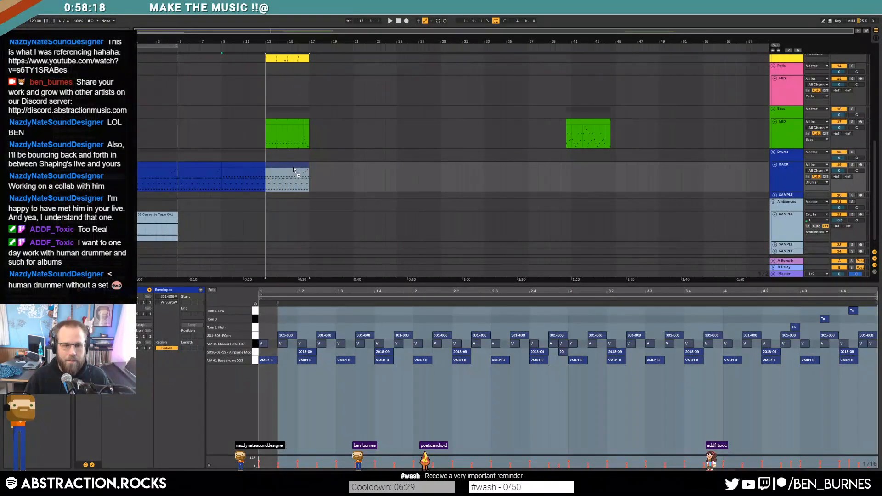
# Step: Duplicate the Cassette Tape 001 ambience clip three times, through the end of bar 16
pyautogui.click(169, 214)
pyautogui.hotkey('ctrl', 'd')
pyautogui.hotkey('ctrl', 'd')
pyautogui.hotkey('ctrl', 'd')
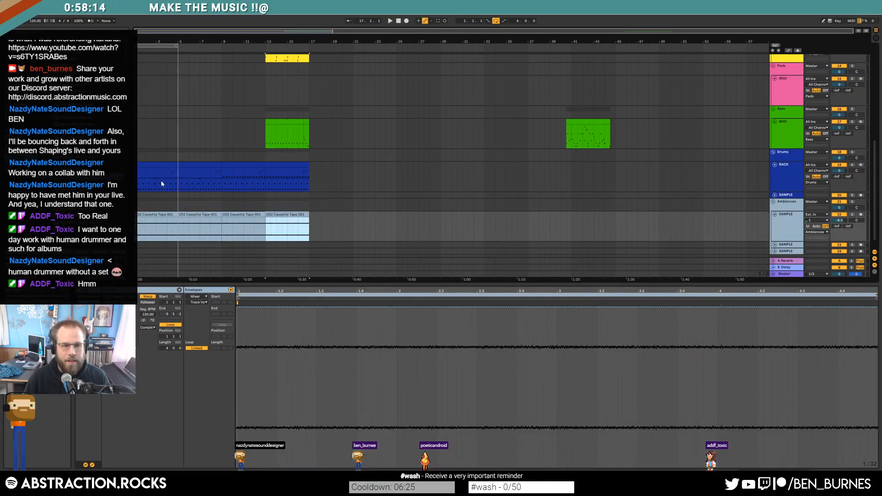
# Step: Deactivate the 2018-09-13 Airplane notes in the first drum clip and select its VMH1 Closed Hats 100 notes
pyautogui.click(162, 185)
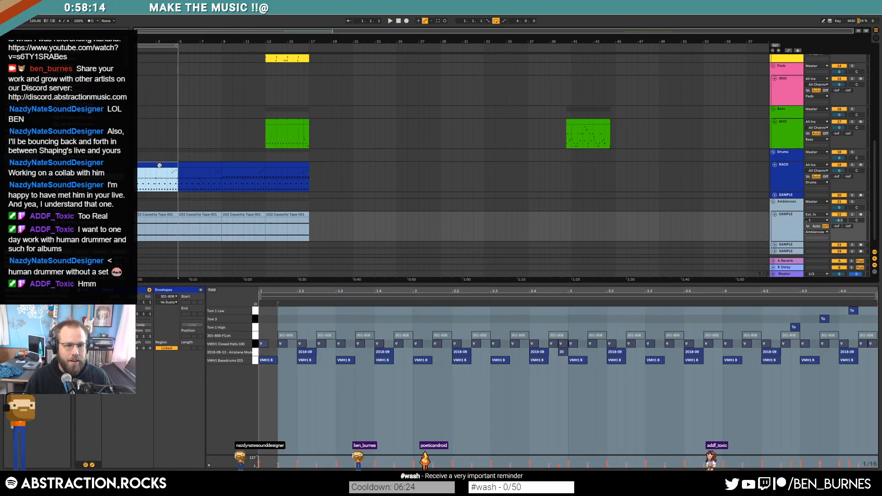
pyautogui.click(255, 352)
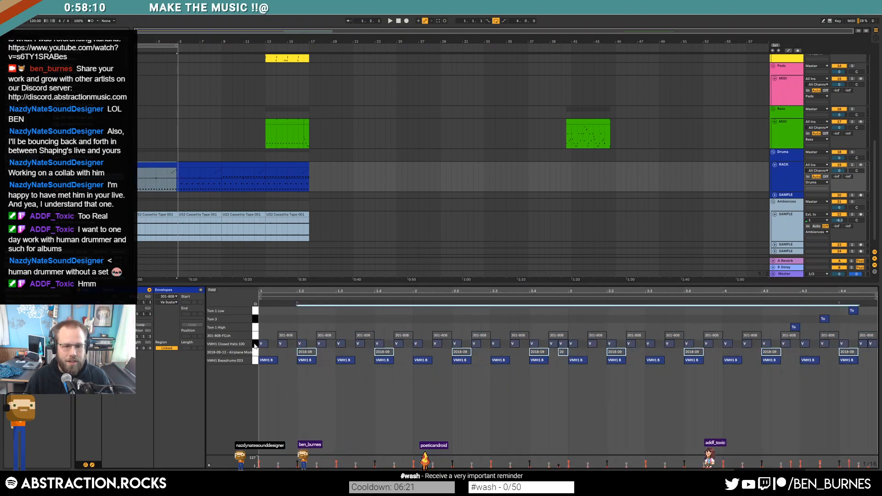
pyautogui.click(255, 345)
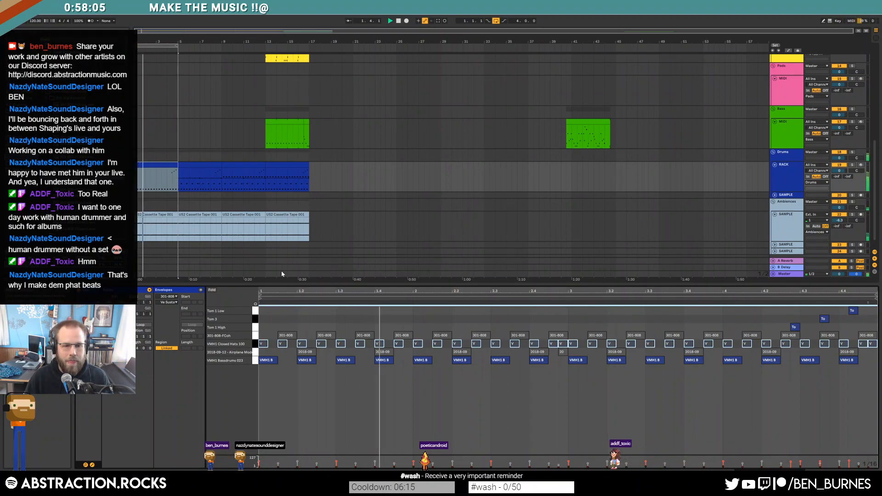
# Step: Select the second drum clip and shift the four-bar arrangement loop to start at bar 5
pyautogui.click(167, 164)
pyautogui.moveTo(157, 46); pyautogui.dragTo(200, 47)
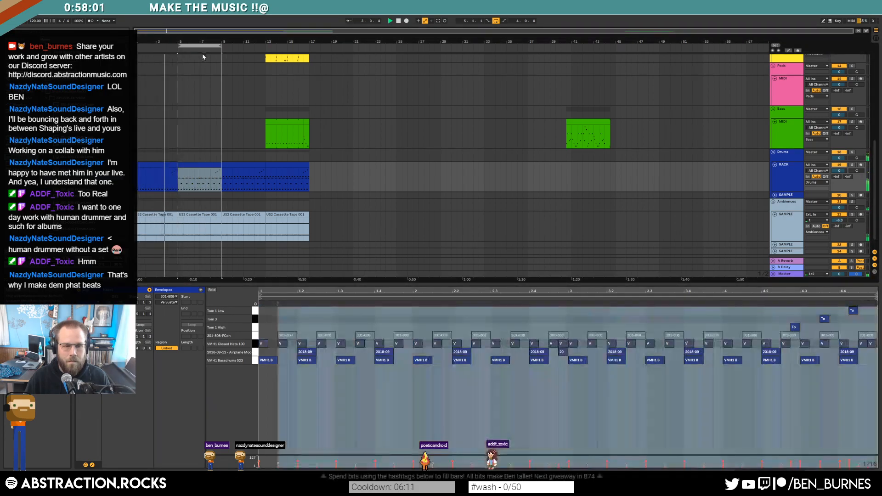
# Step: Extend the arrangement loop to eight bars, running from bar 5 to the start of bar 13
pyautogui.hotkey('shift', 'Tab')
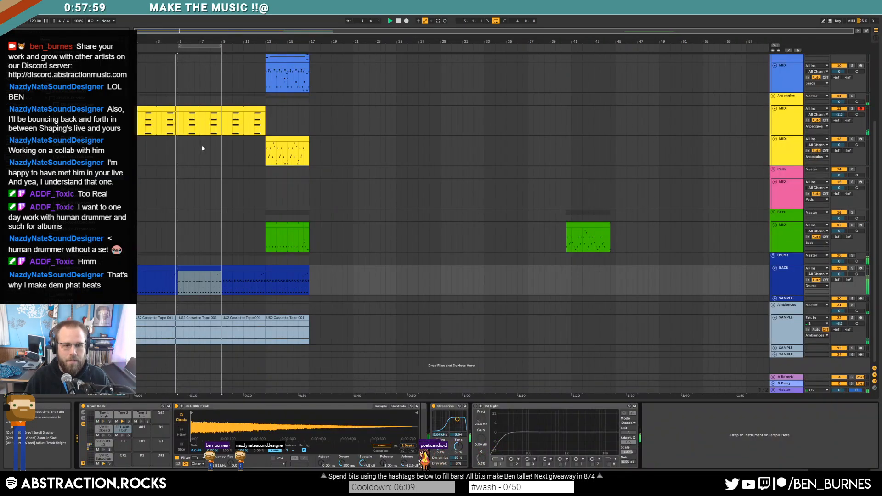
pyautogui.scroll(1, 222, 173)
pyautogui.scroll(5, 223, 174)
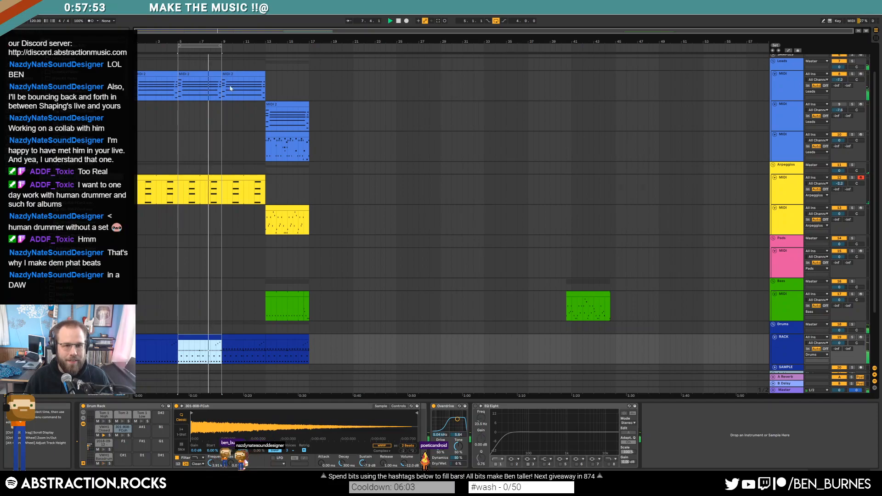
pyautogui.moveTo(225, 46); pyautogui.dragTo(266, 50)
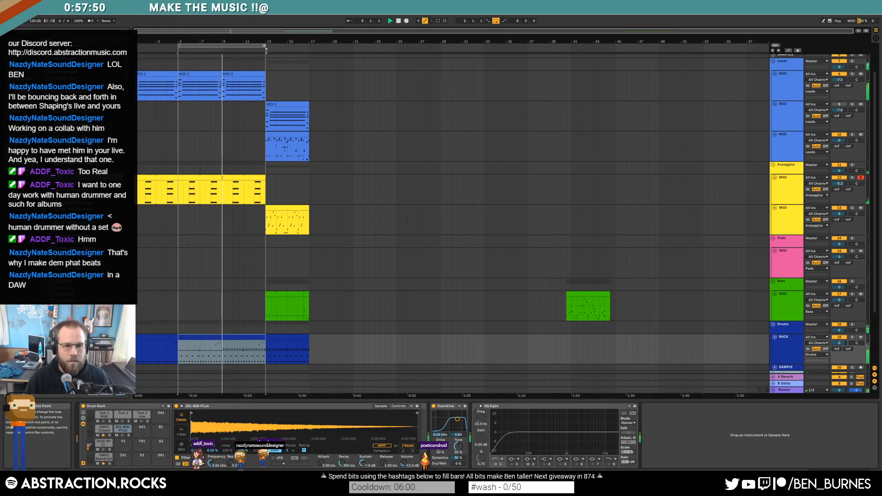
# Step: Deactivate the 301-808-FCuh notes in the third drum clip and select the second drum clip
pyautogui.doubleClick(227, 343)
pyautogui.click(398, 311)
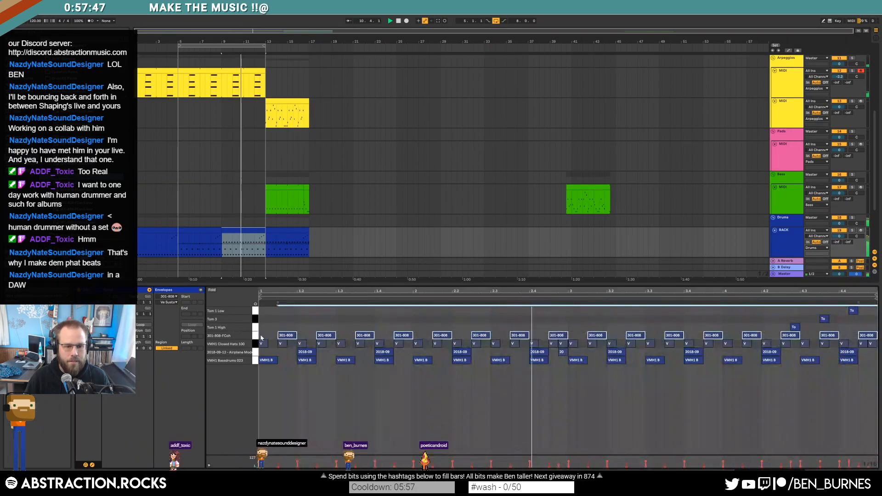
pyautogui.hotkey('shift', 'Tab')
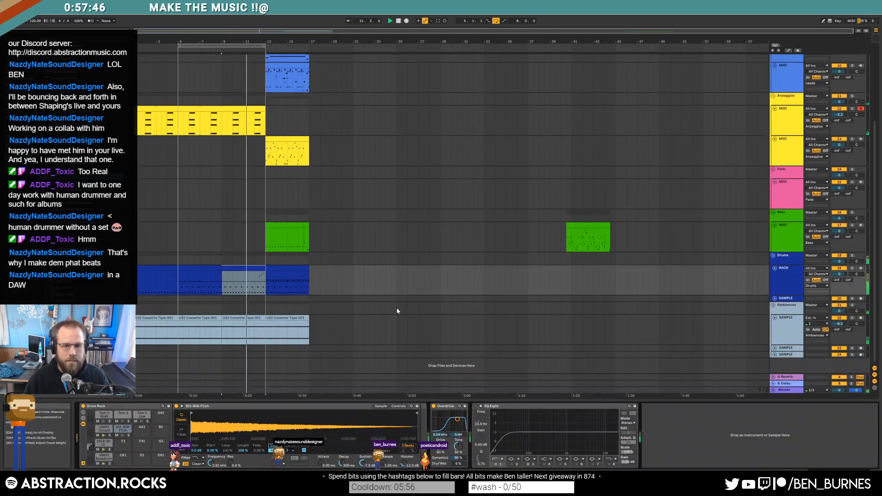
pyautogui.click(214, 269)
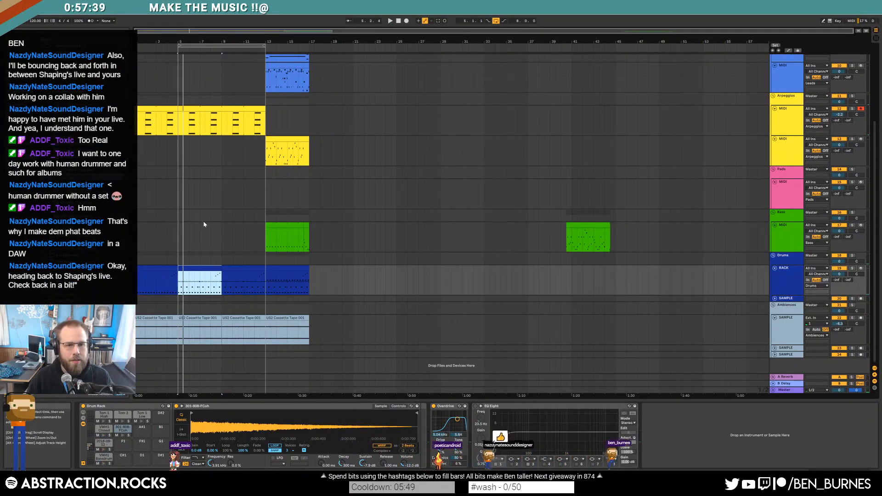
# Step: Move all the lead, arpeggio, bass, drum and ambience clips at bar 13 four bars on, to start at bar 17
pyautogui.scroll(3, 202, 220)
pyautogui.scroll(2, 202, 220)
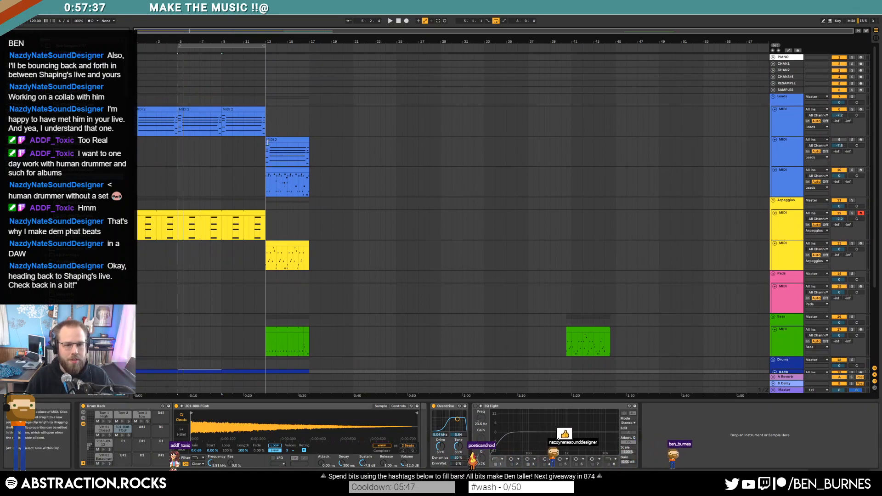
pyautogui.click(287, 140)
pyautogui.scroll(-4, 301, 217)
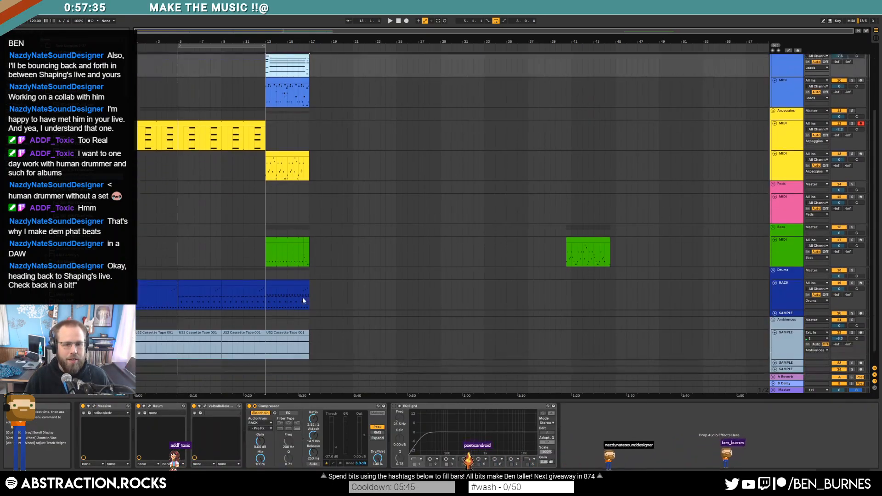
pyautogui.keyDown('shift'); pyautogui.click(300, 334); pyautogui.keyUp('shift')
pyautogui.scroll(2, 334, 152)
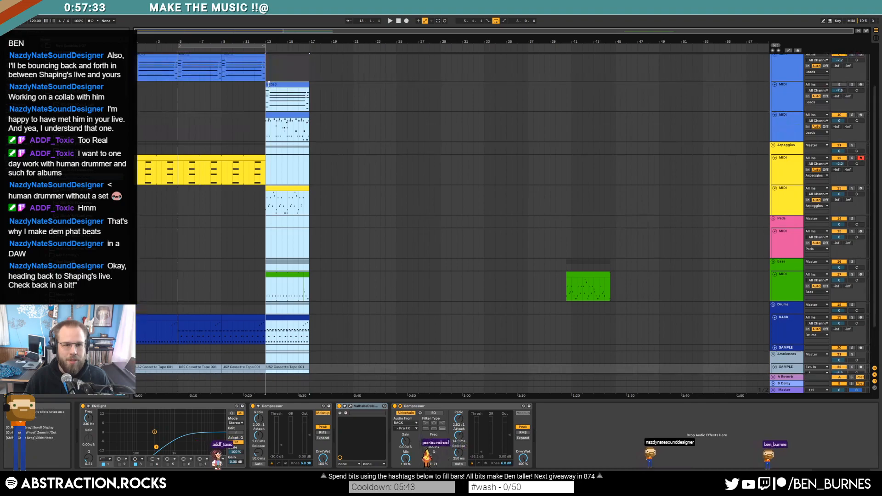
pyautogui.moveTo(272, 85); pyautogui.dragTo(316, 85)
pyautogui.click(280, 84)
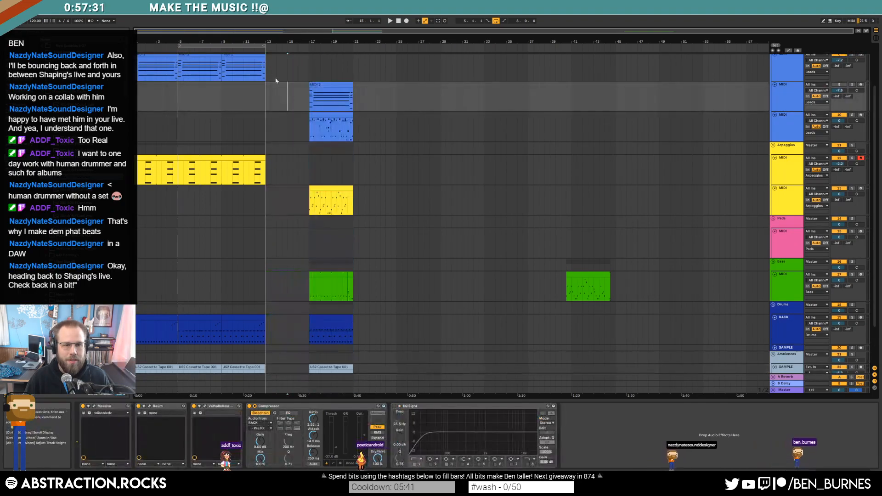
# Step: Duplicate the third chord clip on the first Leads track to bar 13 and extend the upper arpeggio clip through bar 16
pyautogui.scroll(1, 245, 80)
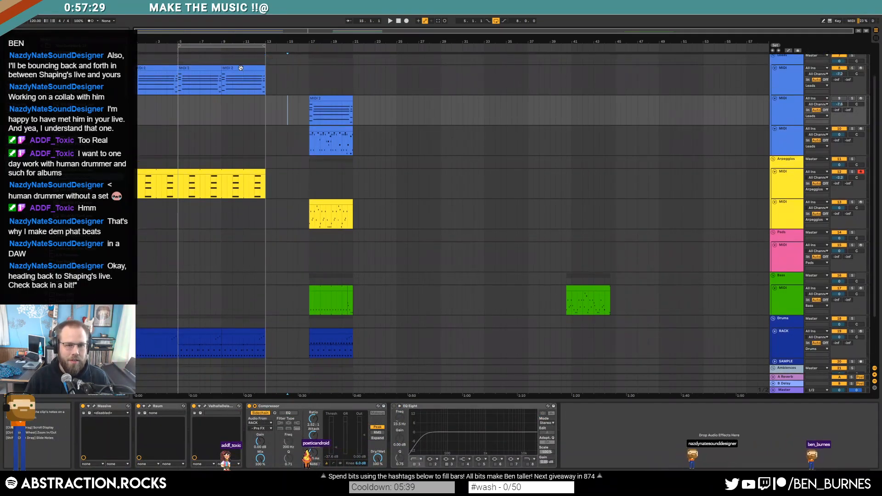
pyautogui.click(240, 68)
pyautogui.hotkey('ctrl', 'd')
pyautogui.moveTo(262, 172); pyautogui.dragTo(299, 171)
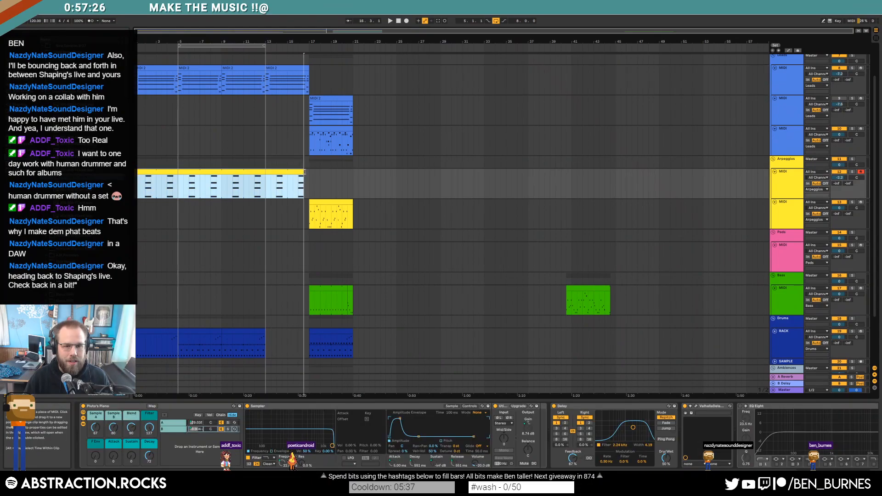
pyautogui.scroll(-2, 242, 288)
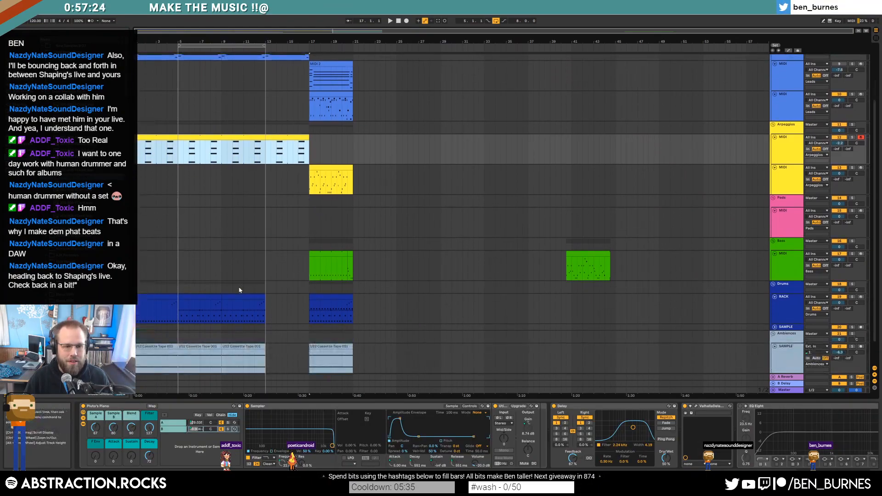
# Step: Fill bars 13 to 16 with duplicates of the preceding drum clip and Cassette Tape 001 ambience clip
pyautogui.click(242, 295)
pyautogui.hotkey('ctrl', 'd')
pyautogui.scroll(-2, 229, 280)
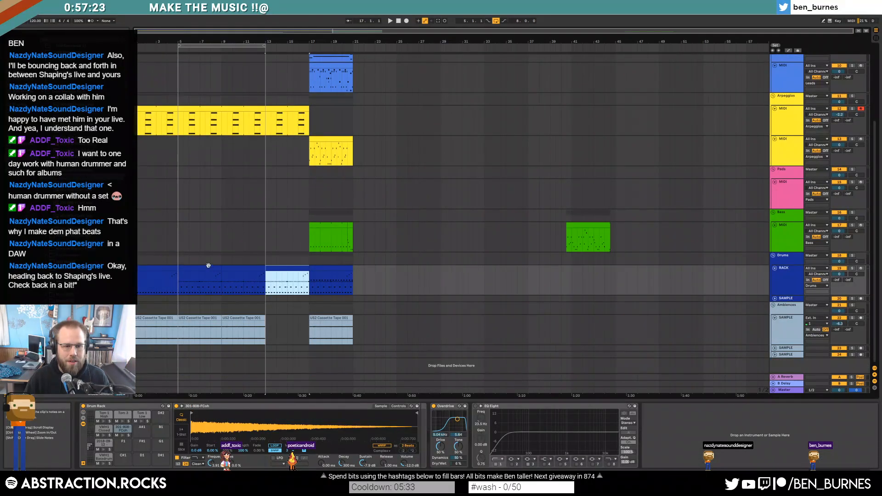
pyautogui.click(170, 268)
pyautogui.click(248, 323)
pyautogui.hotkey('ctrl', 'd')
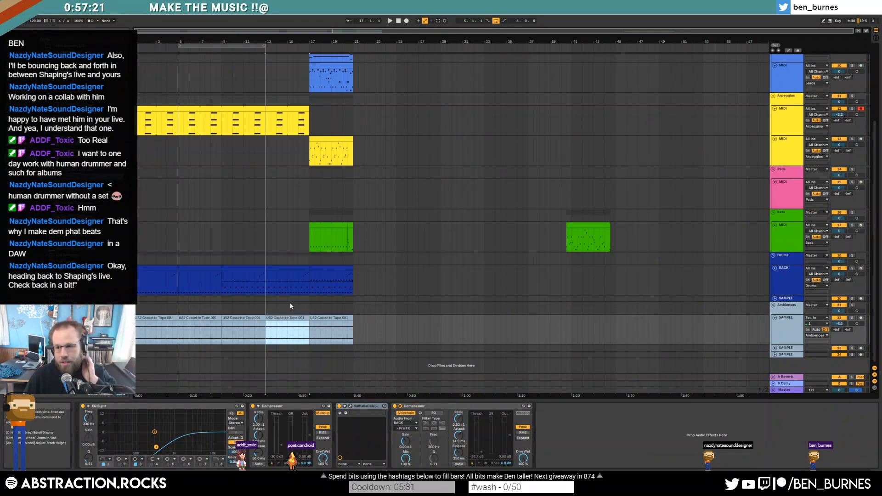
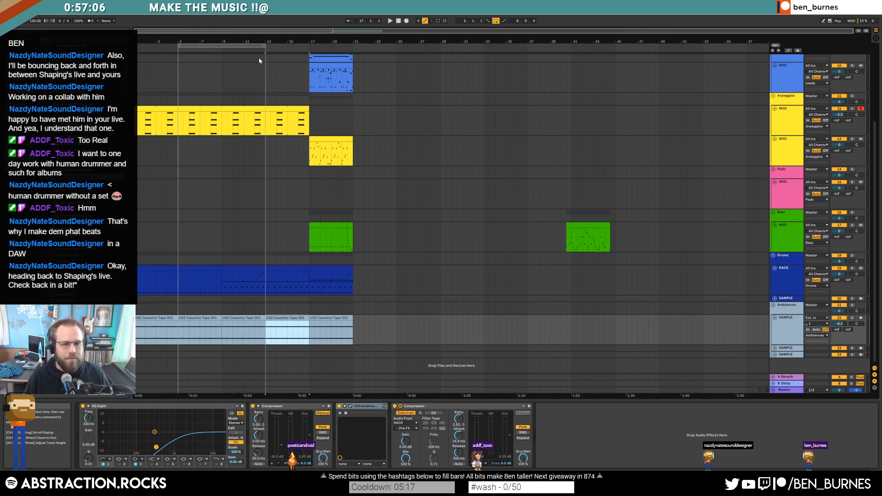
# Step: Widen the arrangement loop to cover bars 1 to 16 and select the first clip on the top Leads track
pyautogui.scroll(5, 232, 116)
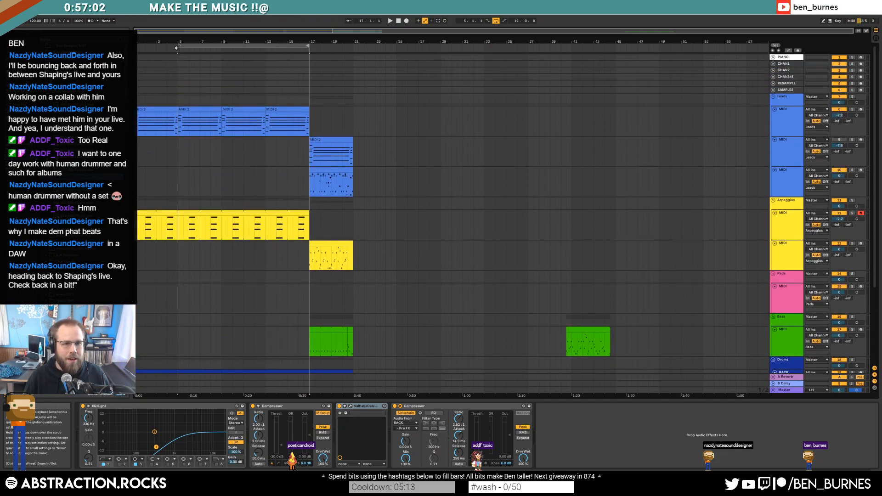
pyautogui.click(182, 118)
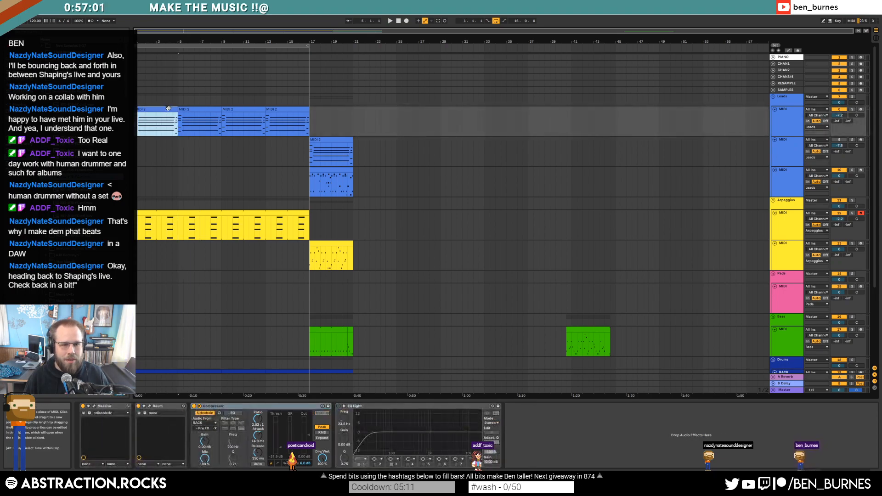
pyautogui.hotkey('shift', 'Tab')
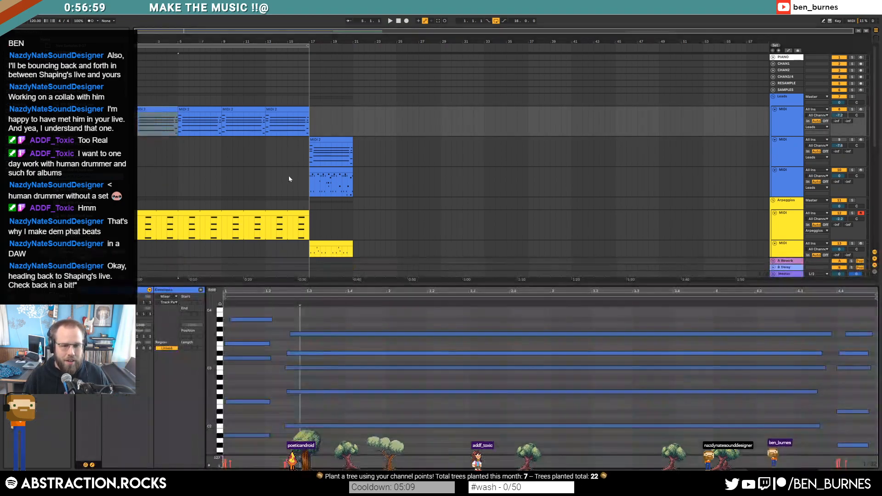
pyautogui.hotkey('shift', 'Tab')
# Step: Open the top Leads track's Massive synth, place its window clear of the clips, and show its Filter 1 cutoff automation lane
pyautogui.hotkey('ctrl', 'alt', 'p')
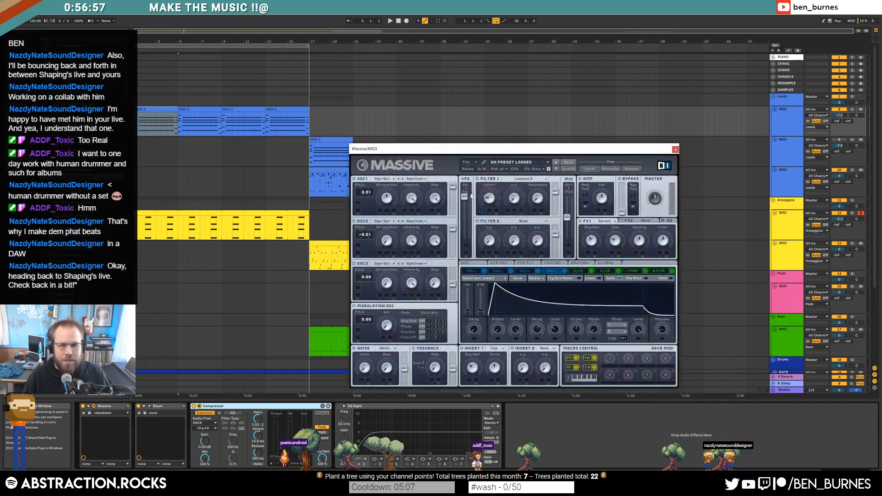
pyautogui.moveTo(492, 150); pyautogui.dragTo(536, 132)
pyautogui.keyDown('shift'); pyautogui.click(271, 122); pyautogui.keyUp('shift')
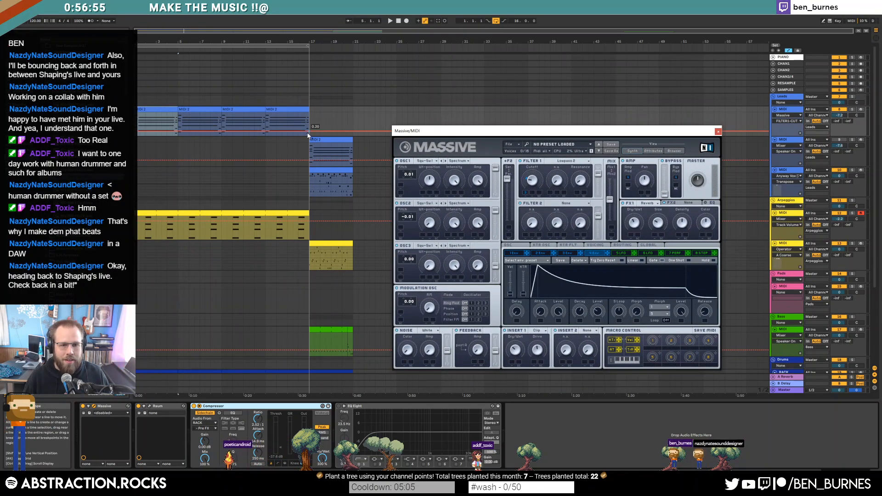
pyautogui.press('a')
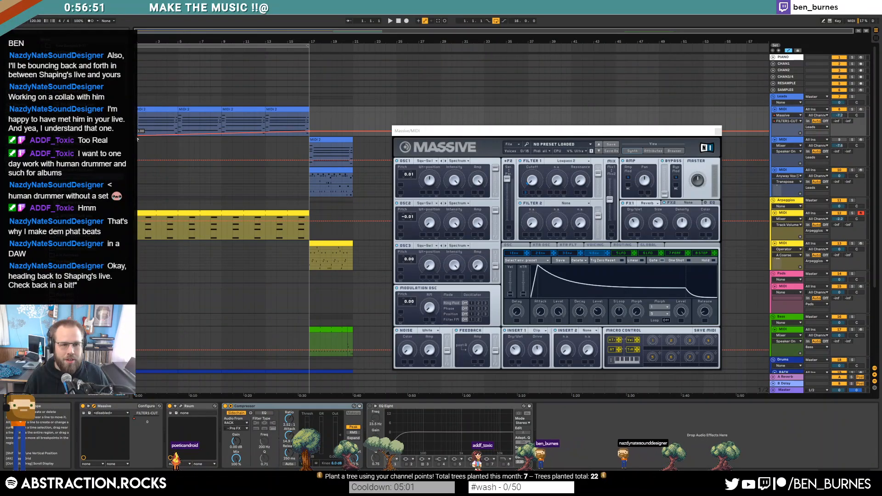
# Step: Shape the Filter 1 cutoff automation into a curve that rises gradually from bar 1 to the end of bar 16
pyautogui.click(232, 127)
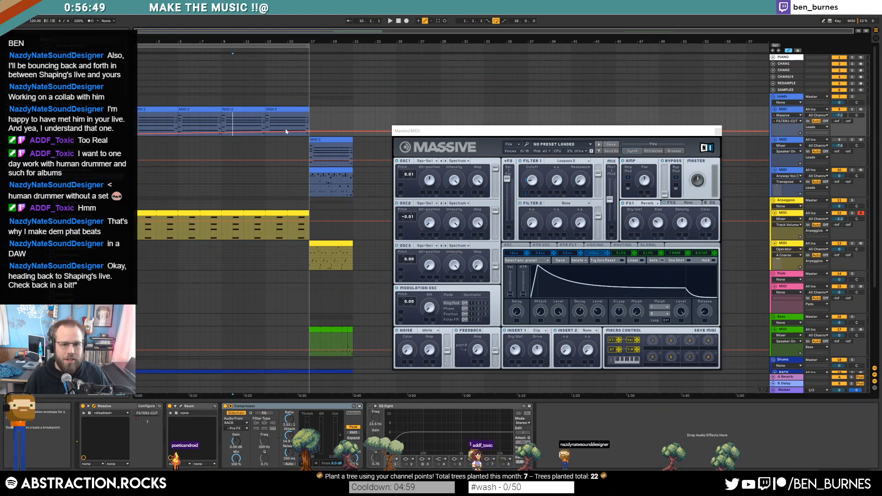
pyautogui.moveTo(303, 134); pyautogui.dragTo(307, 125)
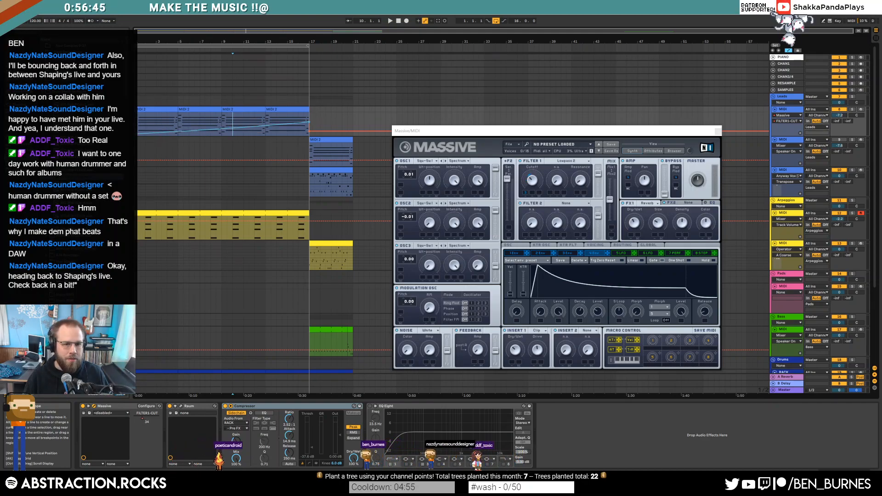
pyautogui.click(315, 129)
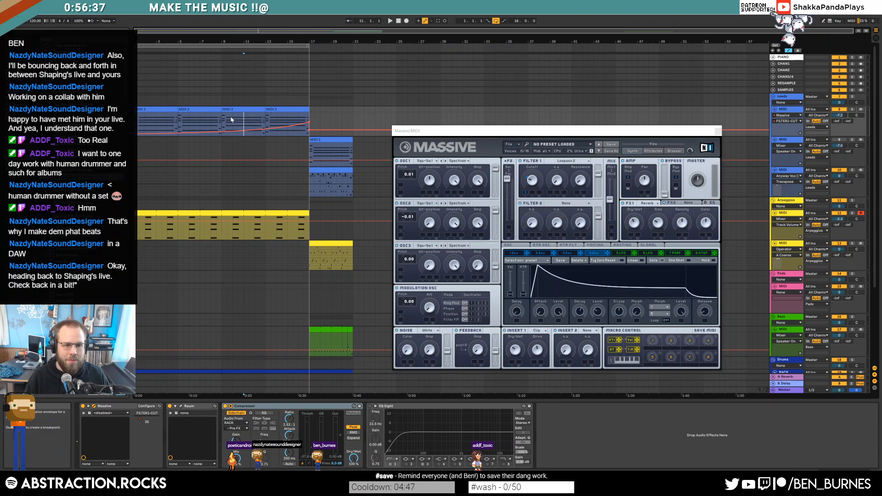
# Step: Play the filter sweep from the start of the arrangement and close the Massive window
pyautogui.click(162, 109)
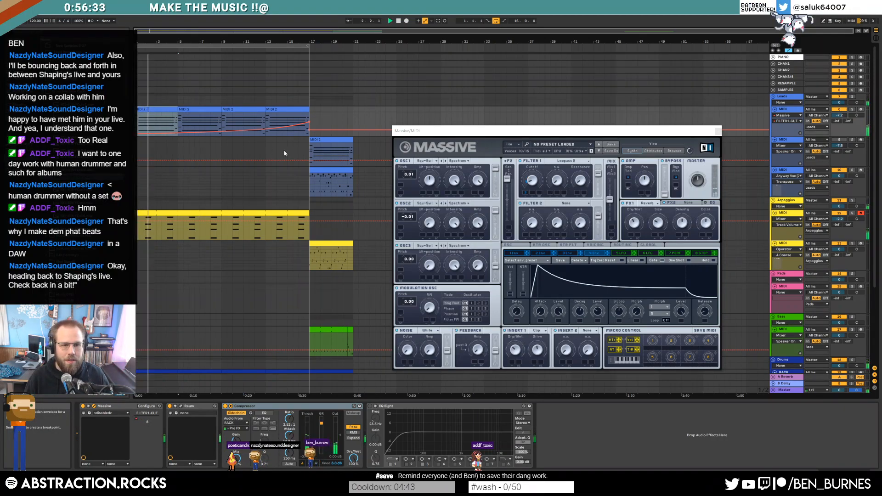
pyautogui.doubleClick(320, 147)
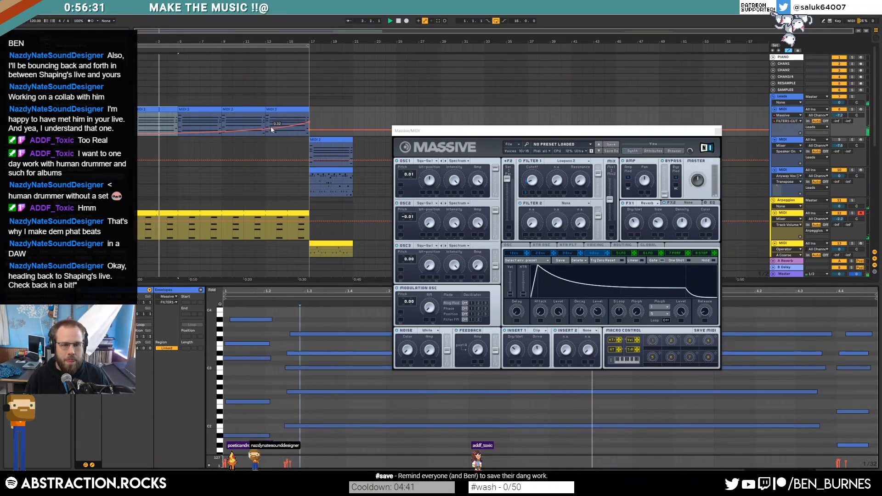
pyautogui.click(718, 131)
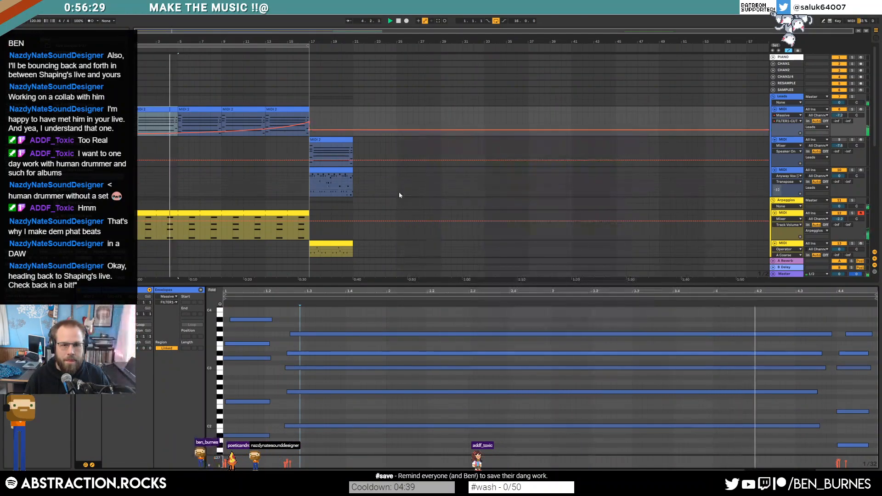
pyautogui.click(430, 190)
pyautogui.click(386, 191)
# Step: Remove bars 1–2, 5–6, 9–10 and 13–14 from the upper arpeggio clip and hide the automation lanes
pyautogui.scroll(-5, 384, 193)
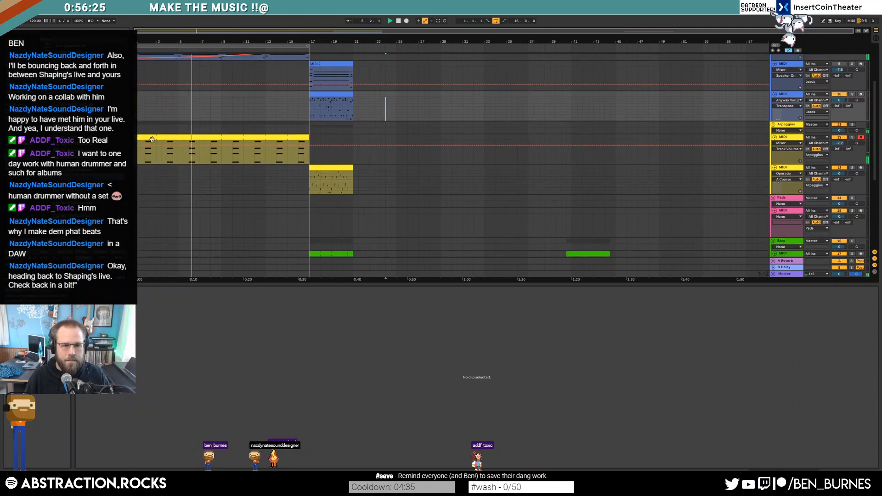
pyautogui.click(168, 146)
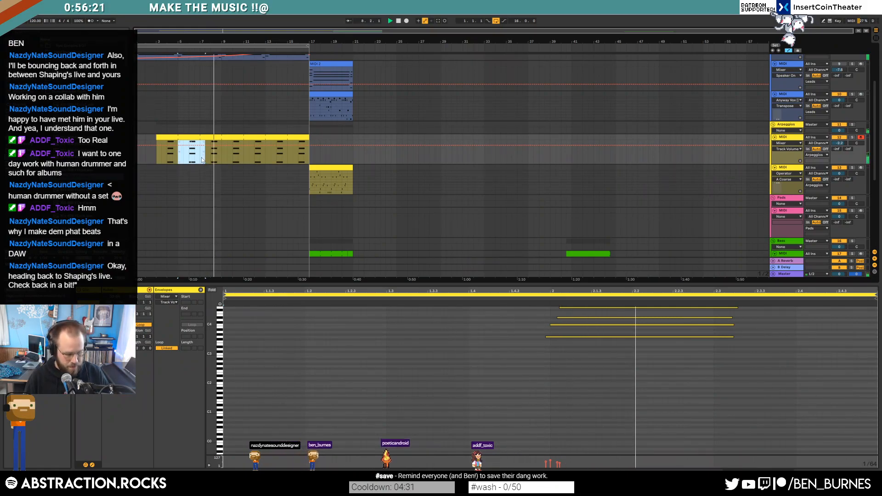
pyautogui.press('a')
pyautogui.moveTo(179, 159); pyautogui.dragTo(284, 160)
pyautogui.press('Delete')
pyautogui.press('Delete')
pyautogui.hotkey('shift', 'Tab')
# Step: In the bar 13 drum clip, deactivate the closed hat, Airplane and bass drum notes from 4.2 to the end, and stop playback
pyautogui.scroll(-2, 295, 194)
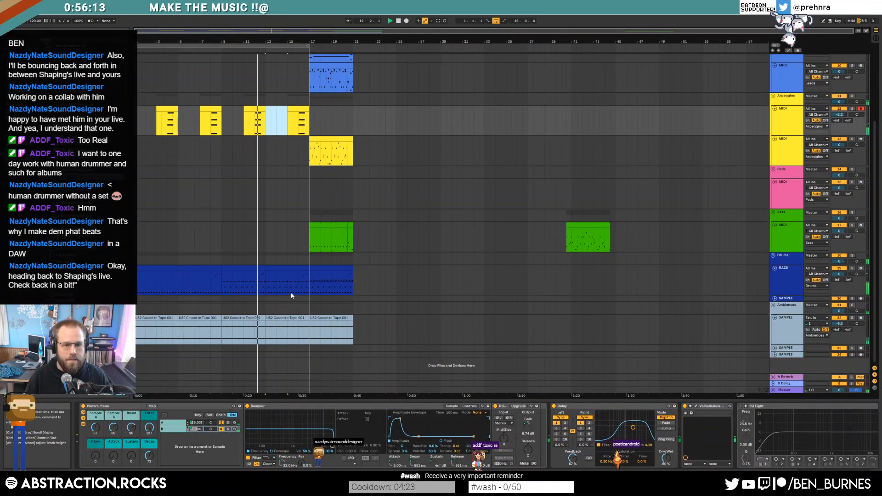
pyautogui.scroll(3, 304, 270)
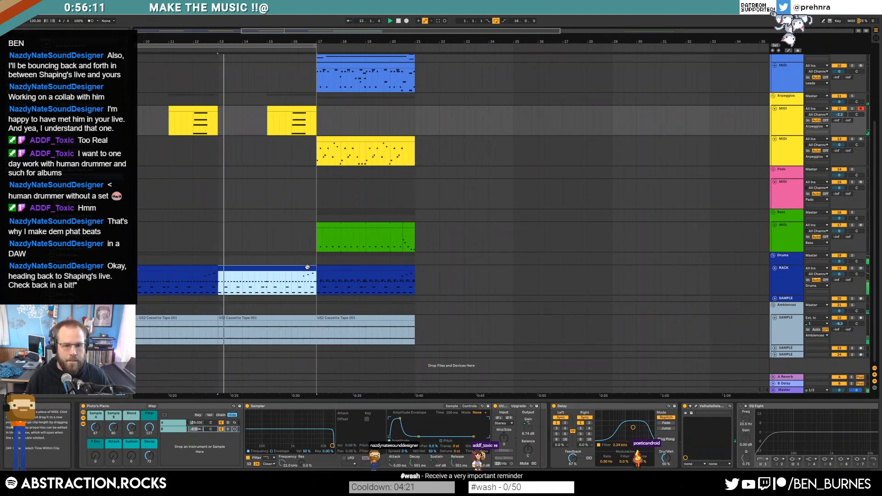
pyautogui.doubleClick(305, 267)
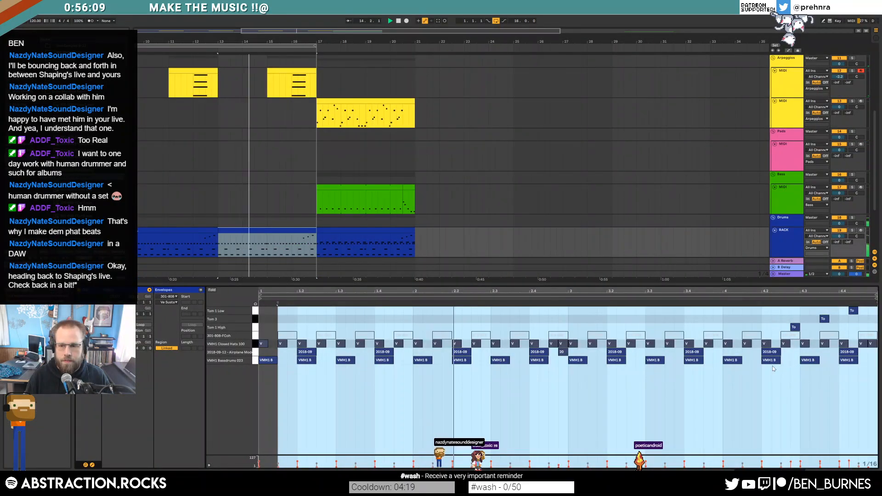
pyautogui.moveTo(723, 340); pyautogui.dragTo(855, 355)
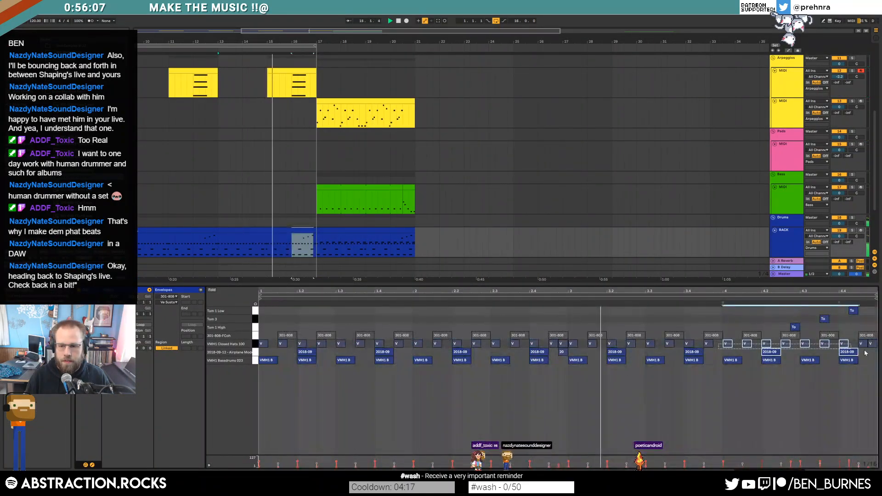
pyautogui.moveTo(751, 360); pyautogui.dragTo(846, 377)
pyautogui.press('0')
pyautogui.press('space')
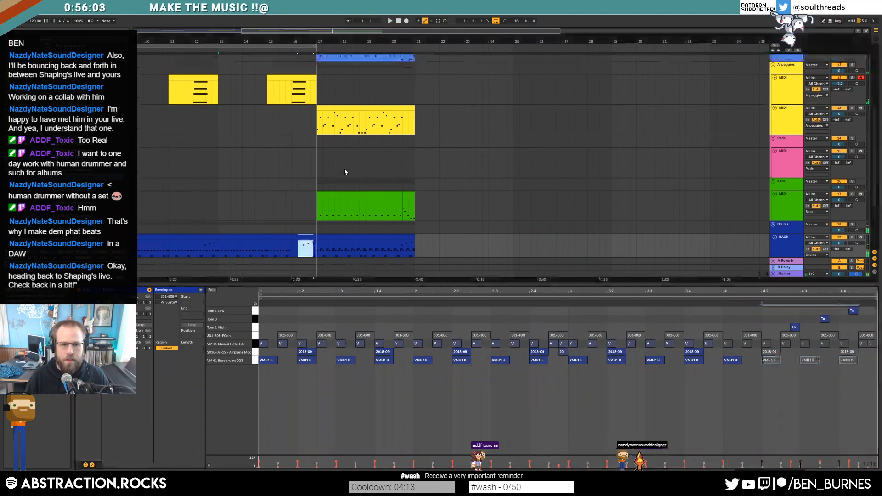
# Step: Lower the end point of the lead's Filter 1 cutoff automation near the end of bar 16 and listen from bar 13
pyautogui.scroll(6, 342, 167)
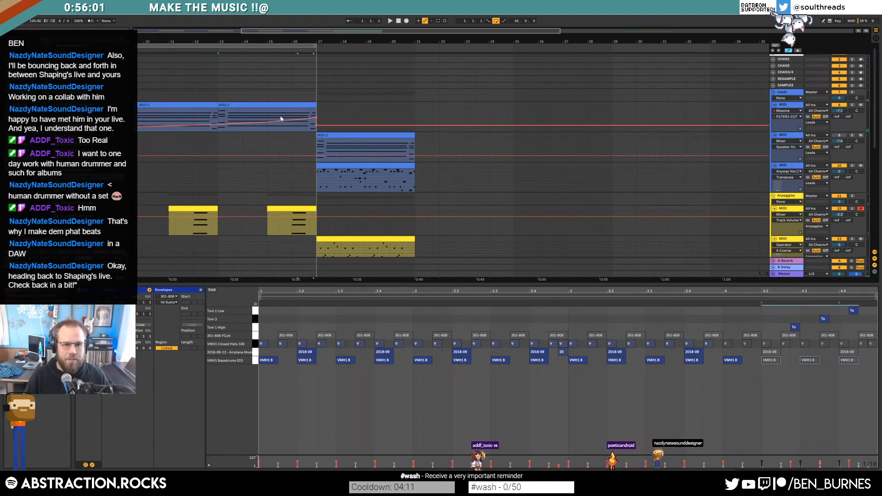
pyautogui.click(280, 118)
pyautogui.moveTo(257, 30); pyautogui.dragTo(160, 31)
pyautogui.moveTo(375, 116); pyautogui.dragTo(377, 122)
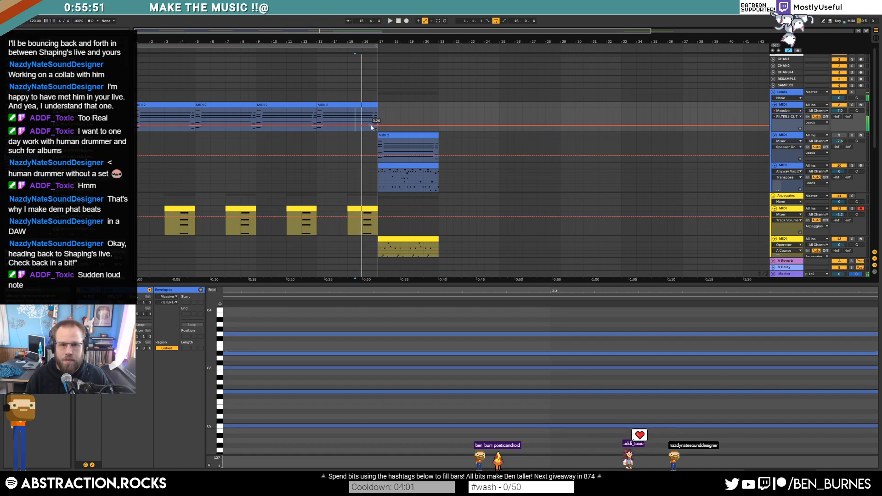
pyautogui.click(316, 118)
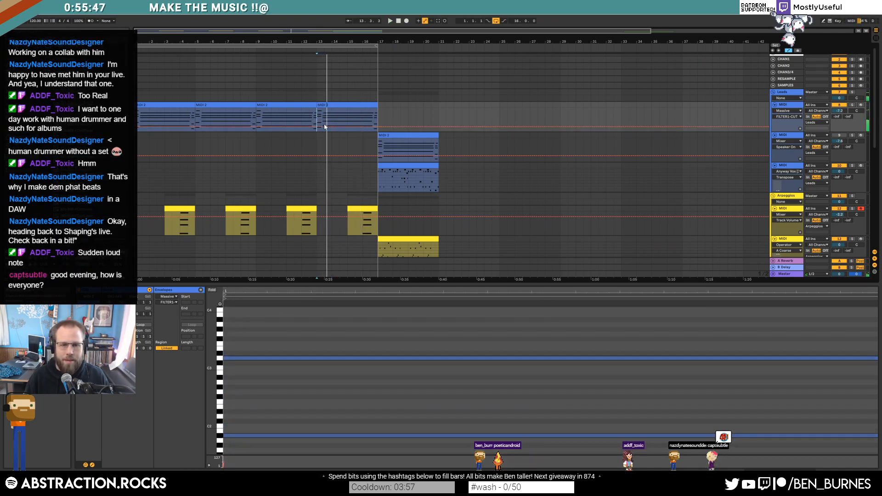
# Step: Open the lead's Raum reverb and automate its Mix to fall gradually from the start to about bar 16
pyautogui.hotkey('shift', 'Tab')
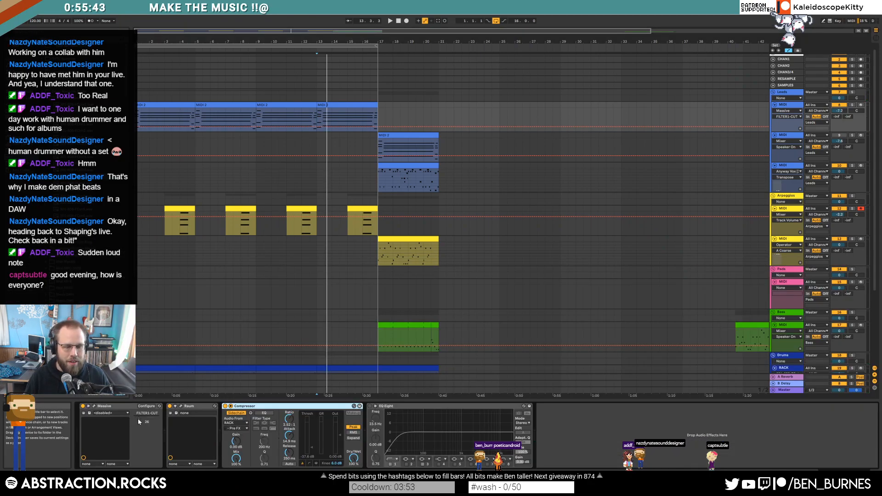
pyautogui.click(94, 407)
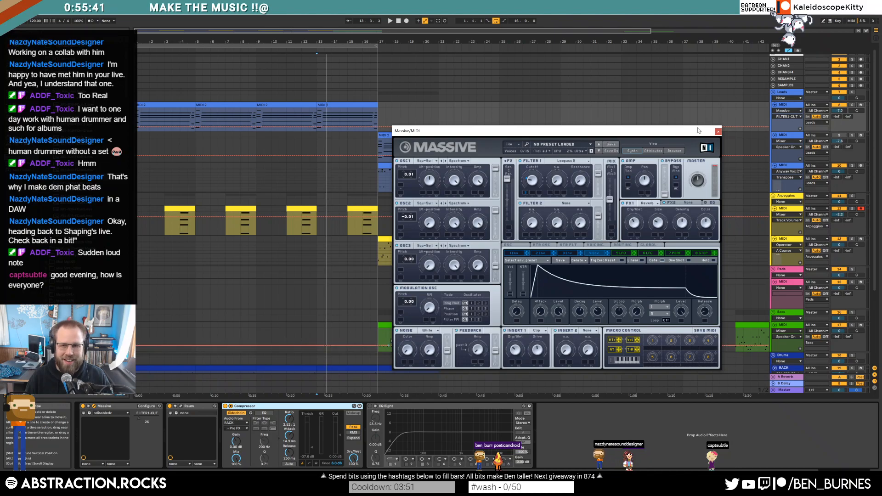
pyautogui.click(718, 132)
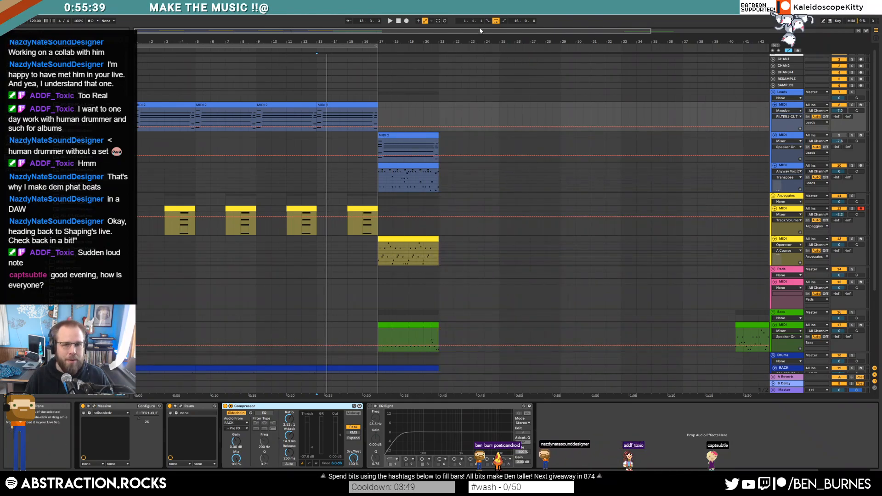
pyautogui.click(179, 406)
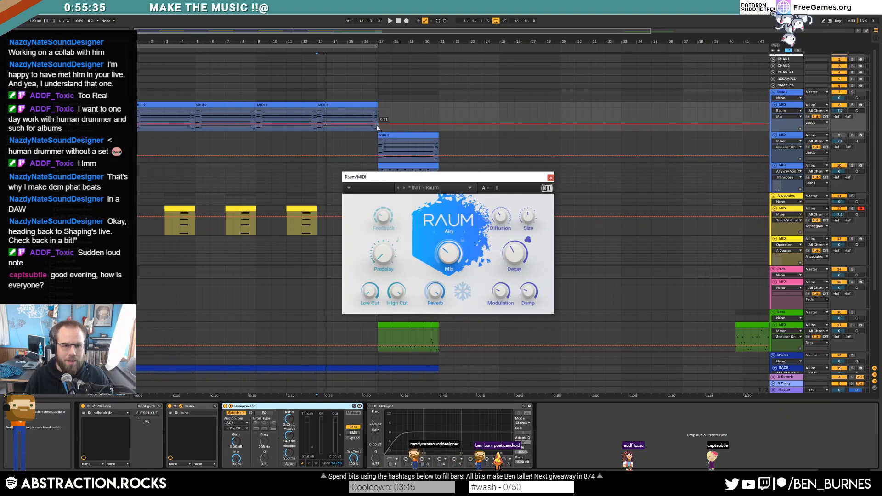
pyautogui.click(365, 124)
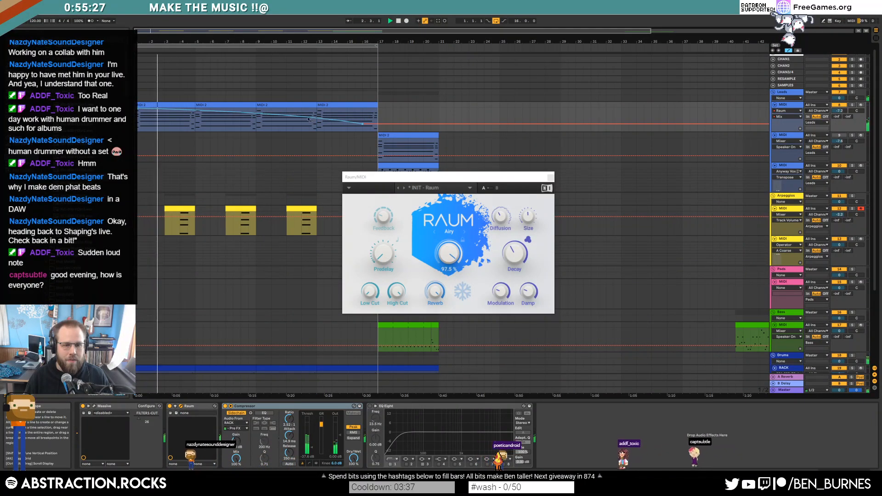
# Step: Automate the Raum Decay to start at about 4 s and fall gradually across the intro
pyautogui.click(515, 262)
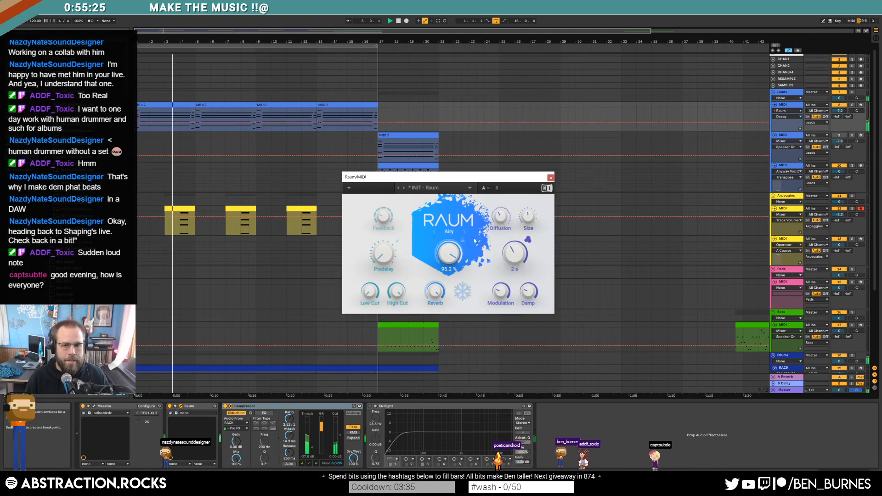
pyautogui.moveTo(142, 122); pyautogui.dragTo(142, 116)
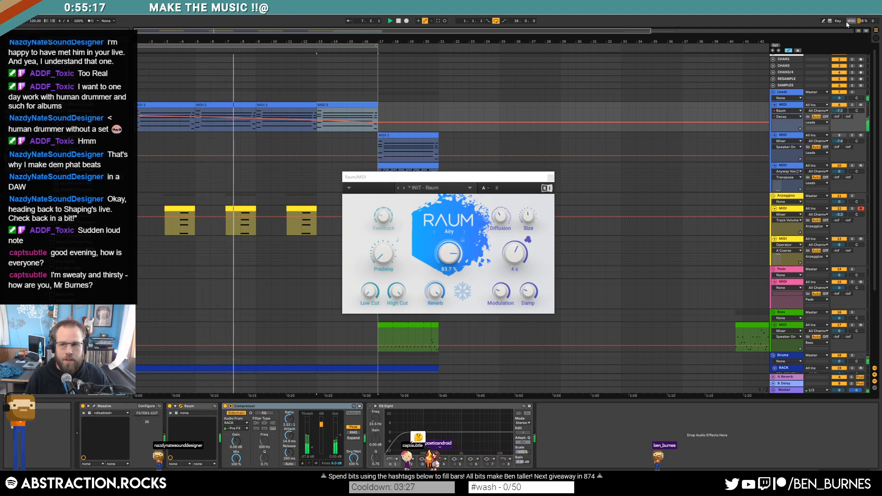
# Step: Duplicate the lead clip at bar 13 to bar 17 while the automation envelopes are locked in place
pyautogui.click(797, 50)
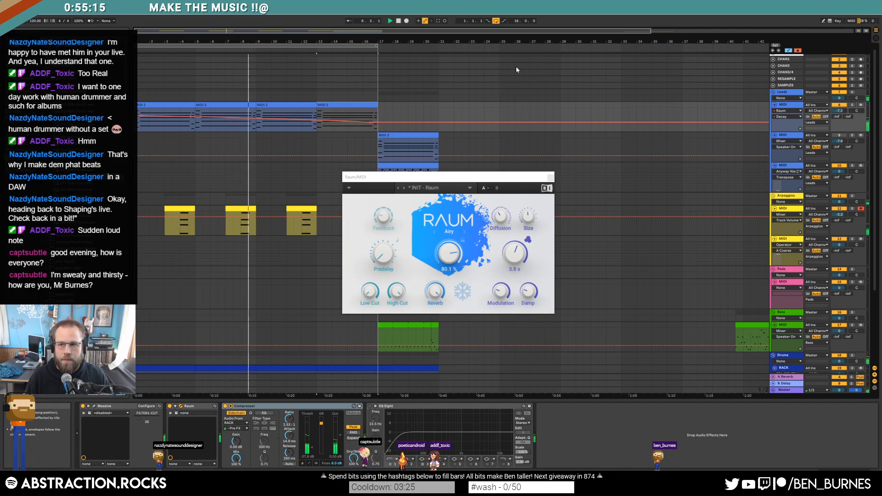
pyautogui.hotkey('ctrl', 'd')
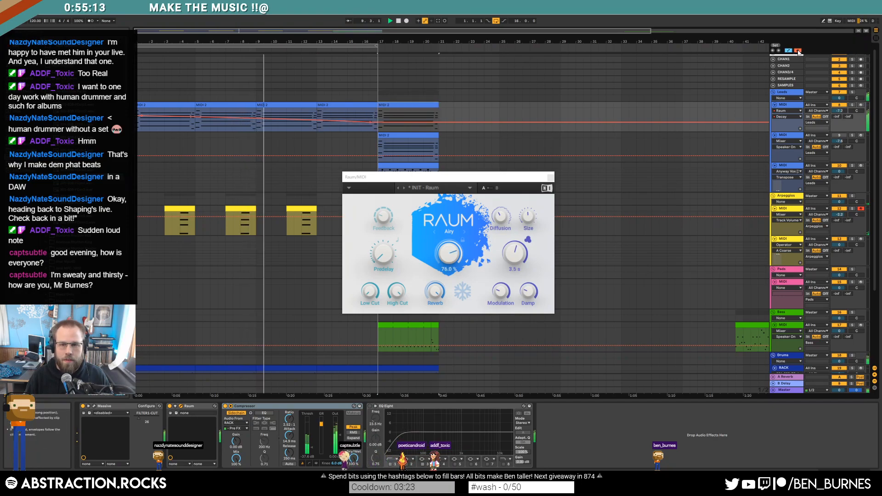
pyautogui.click(798, 50)
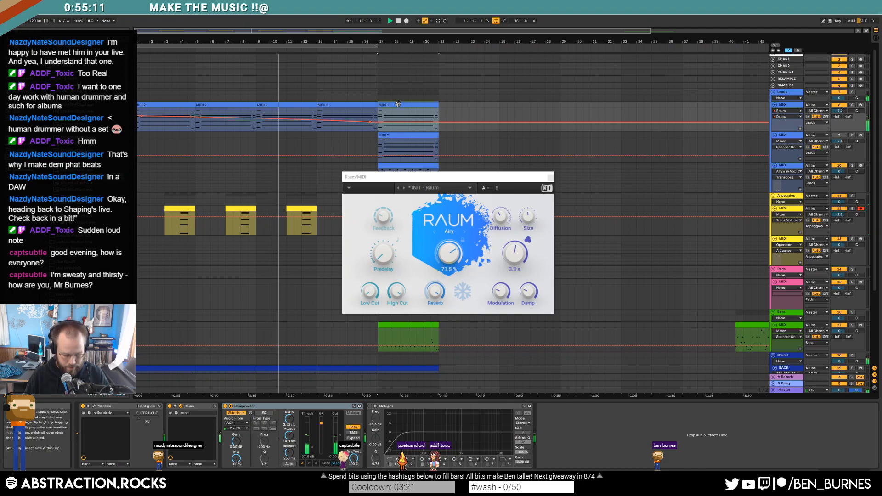
# Step: Set the loop to bars 17–20 and close the Raum window
pyautogui.hotkey('ctrl', 'l')
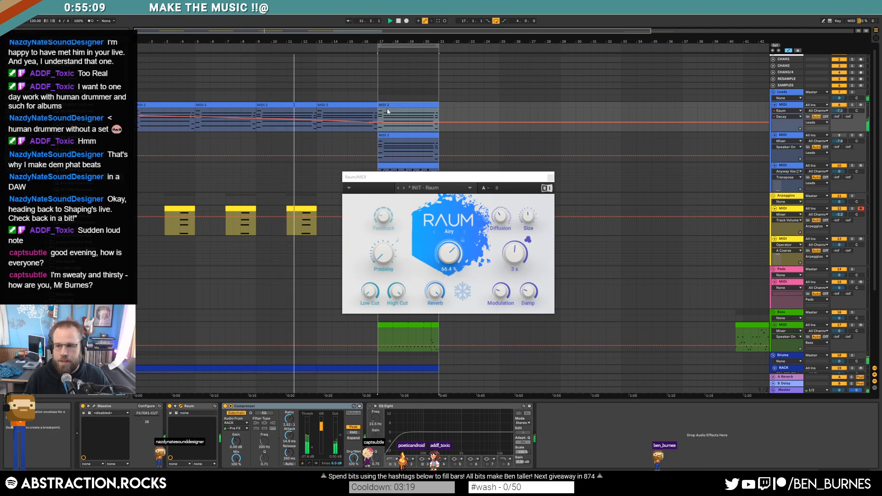
pyautogui.moveTo(380, 182); pyautogui.dragTo(512, 183)
pyautogui.click(680, 181)
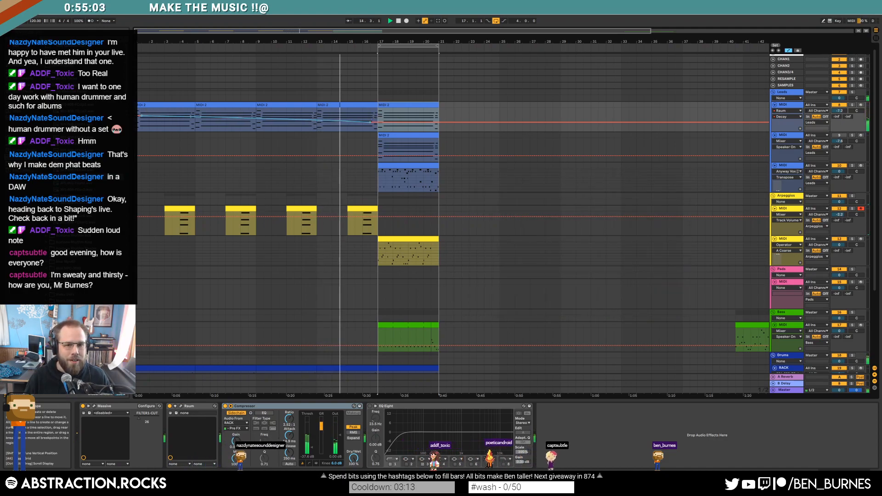
# Step: Deactivate the three-note tom fills at the end of the drum clips that start at bars 1 and 9
pyautogui.scroll(-5, 264, 250)
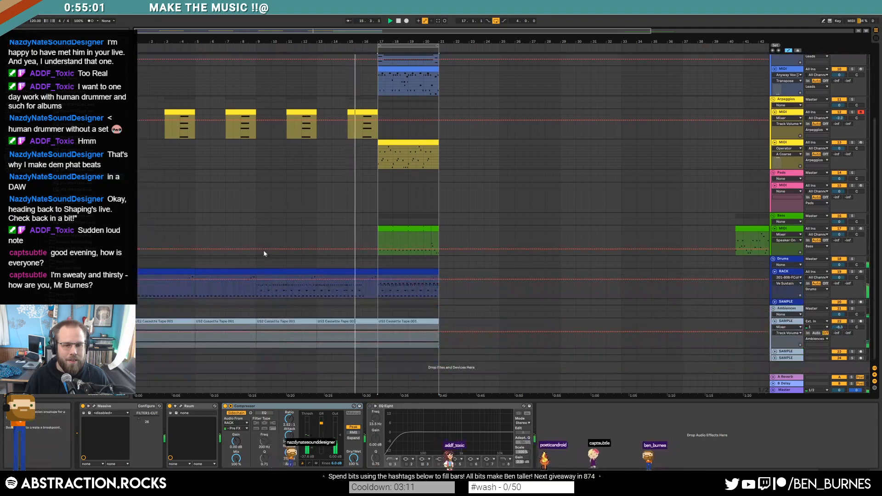
pyautogui.click(191, 267)
pyautogui.doubleClick(191, 267)
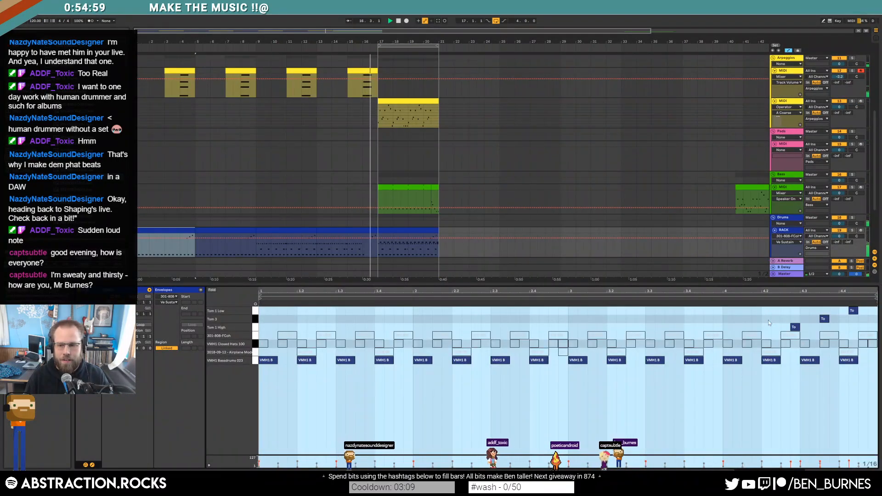
pyautogui.press('0')
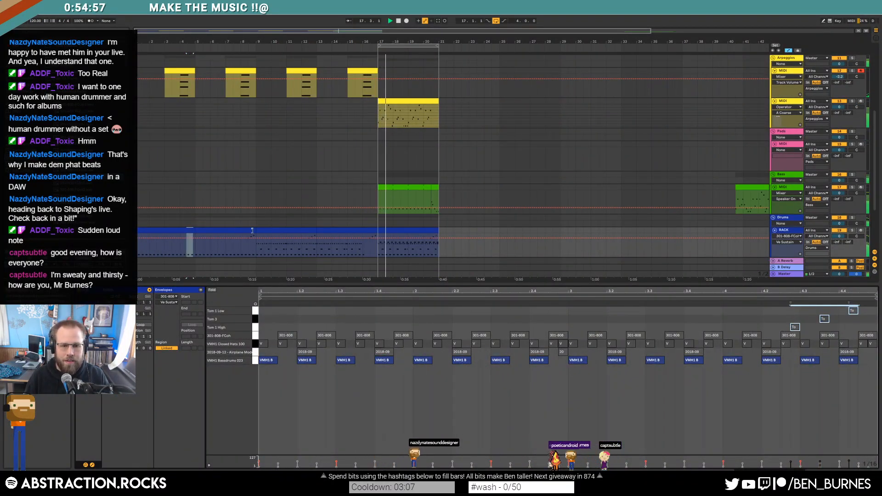
pyautogui.click(271, 231)
pyautogui.moveTo(783, 328); pyautogui.dragTo(861, 310)
pyautogui.press('0')
pyautogui.hotkey('shift', 'Tab')
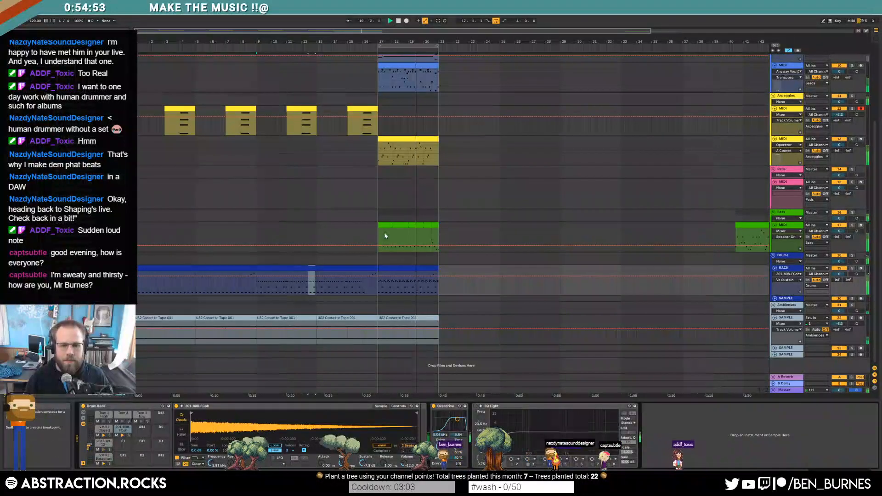
pyautogui.click(364, 109)
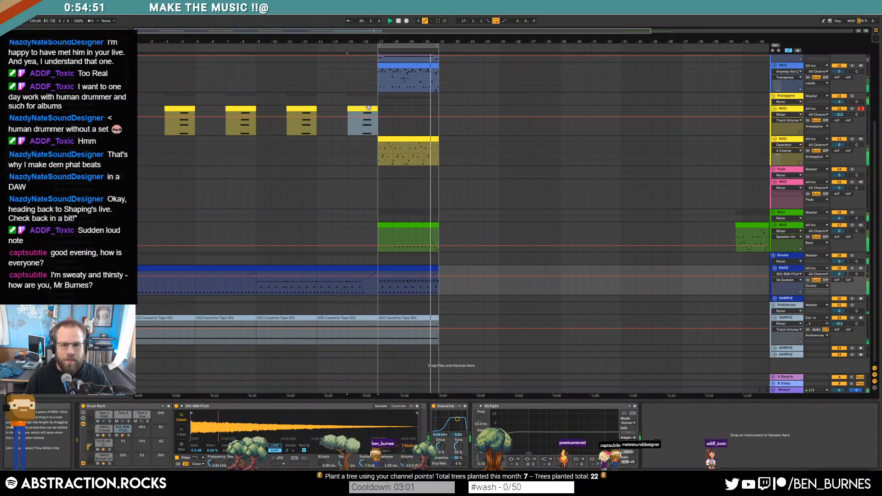
pyautogui.moveTo(377, 109); pyautogui.dragTo(438, 111)
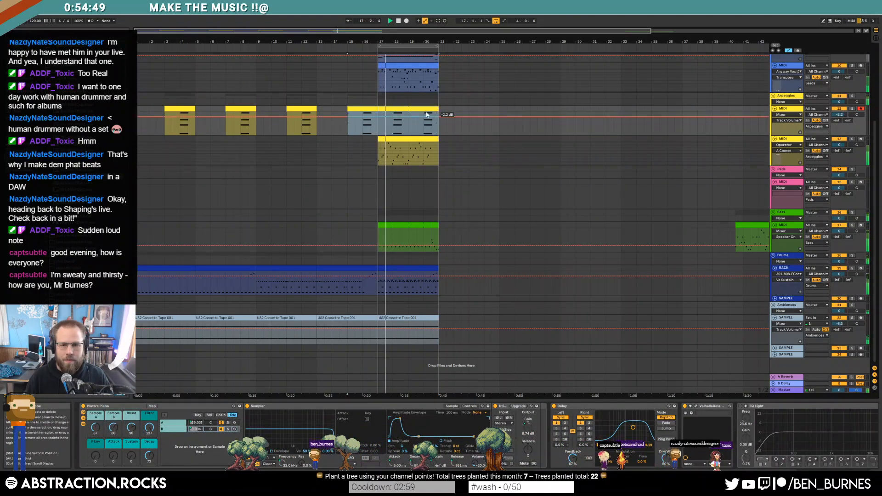
pyautogui.hotkey('ctrl', 'z')
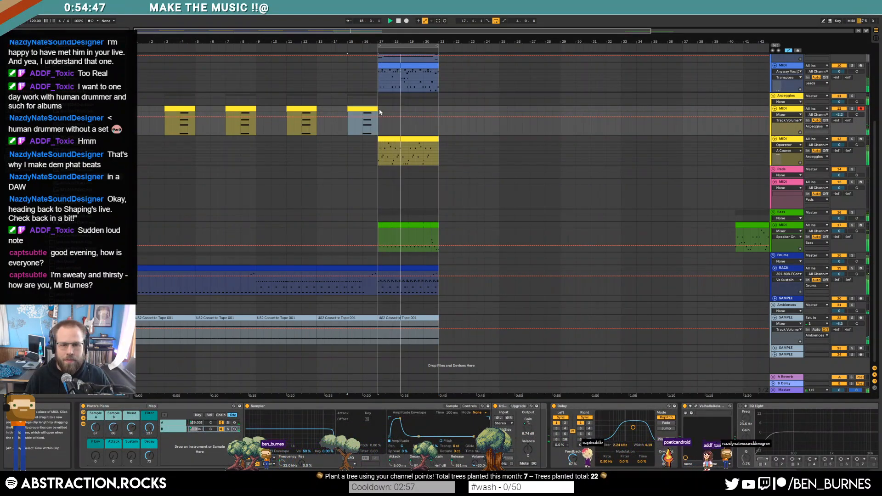
# Step: Paste a copy of the bar 15 upper arpeggio clip at bar 19 and play the arrangement from the start
pyautogui.click(412, 113)
pyautogui.hotkey('ctrl', 'v')
pyautogui.press('a')
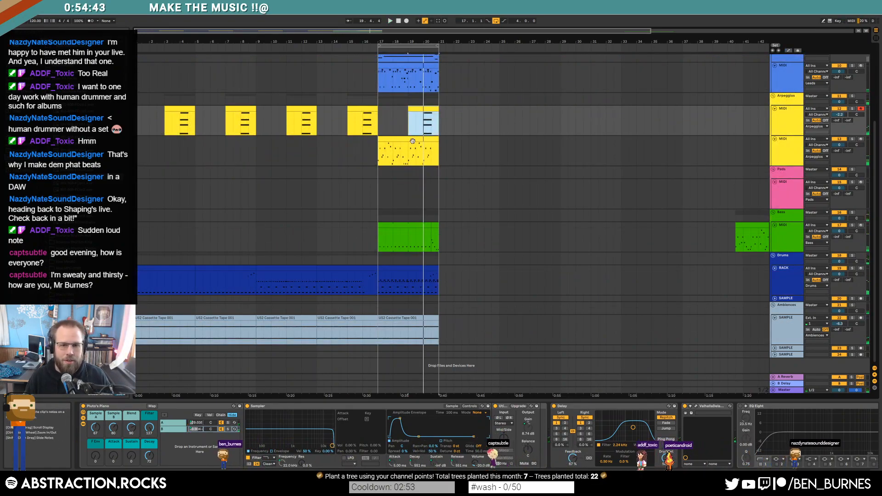
pyautogui.click(401, 158)
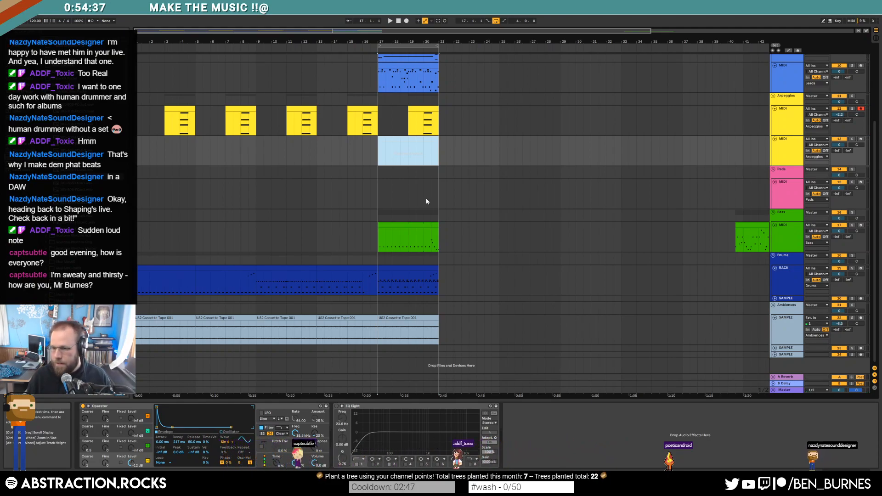
pyautogui.hotkey('ctrl', 'v')
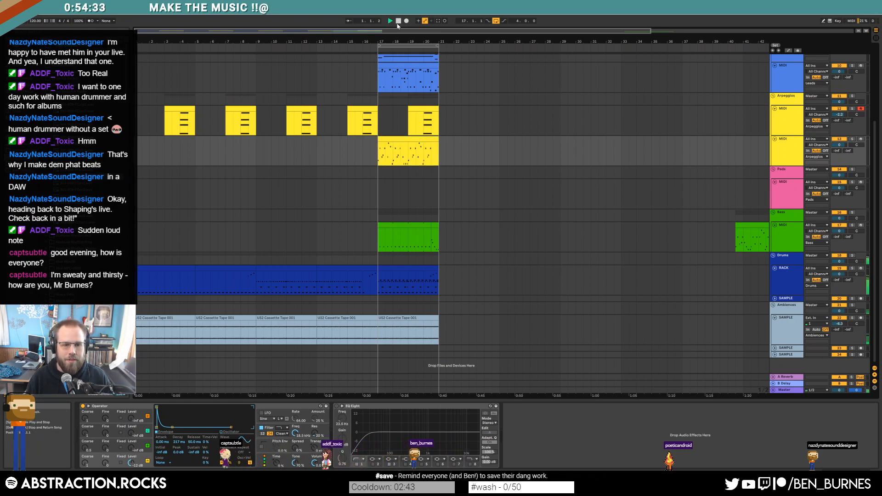
# Step: Automate the Compressor Release on the first lead track to start higher and fall gradually through the intro
pyautogui.scroll(1, 234, 262)
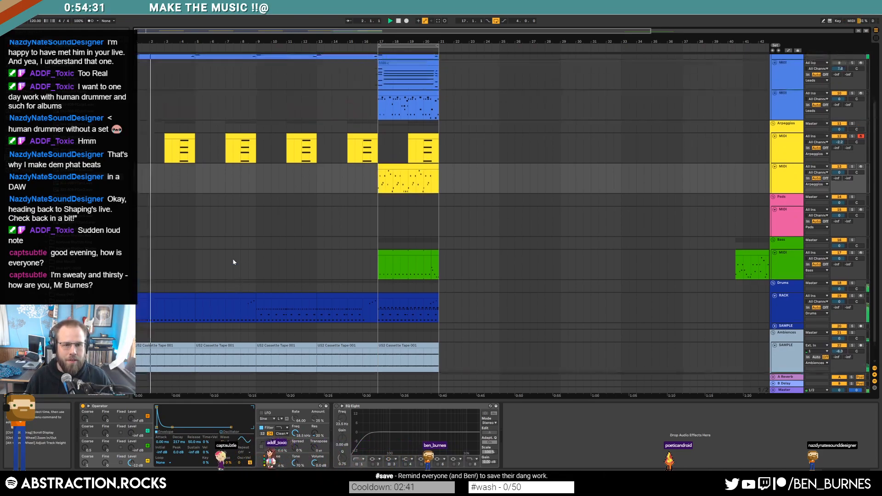
pyautogui.scroll(3, 233, 260)
pyautogui.click(186, 113)
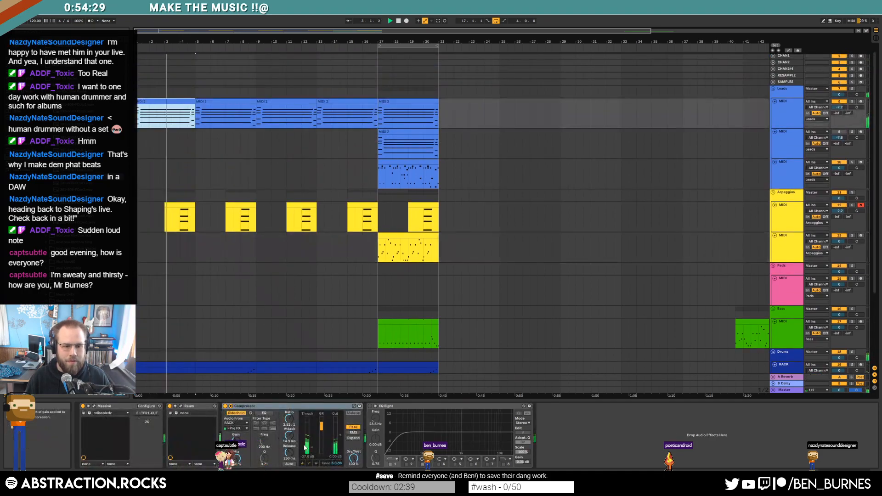
pyautogui.press('a')
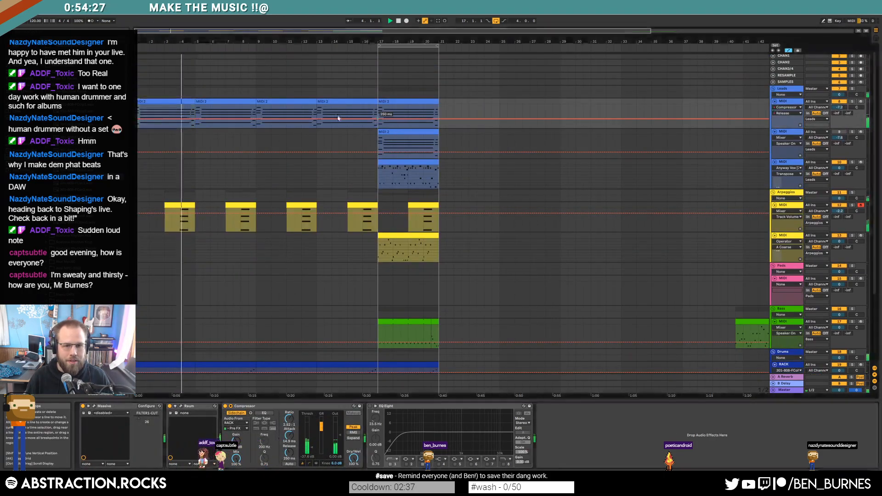
pyautogui.moveTo(137, 120); pyautogui.dragTo(137, 116)
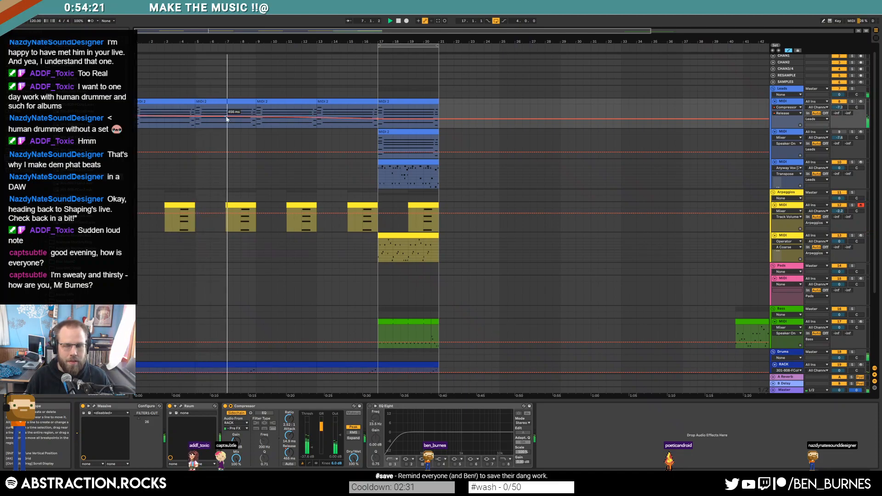
pyautogui.press('a')
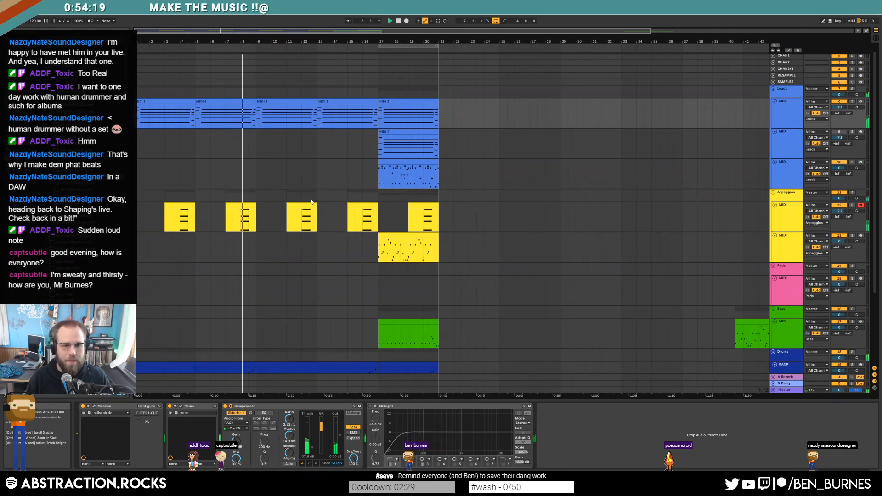
# Step: Automate the Pluto's Piano Filter macro on the upper arpeggio track as a curve rising gradually from about bar 2 to about bar 15
pyautogui.click(241, 216)
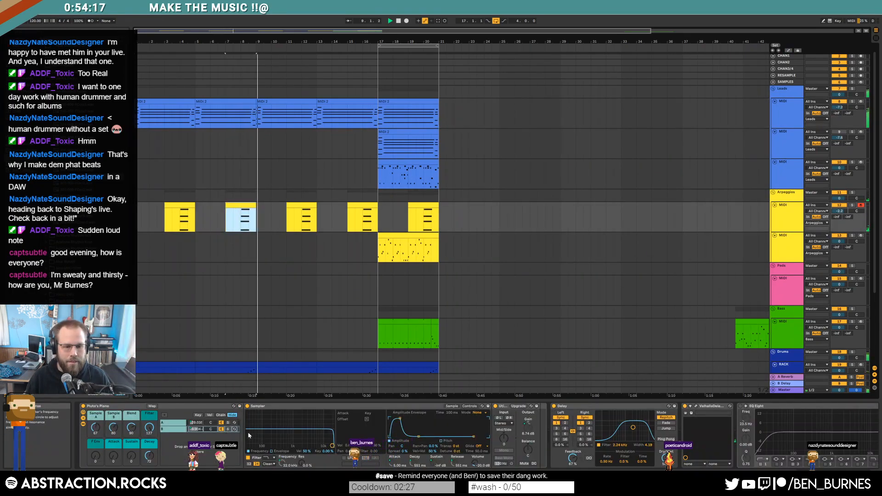
pyautogui.press('a')
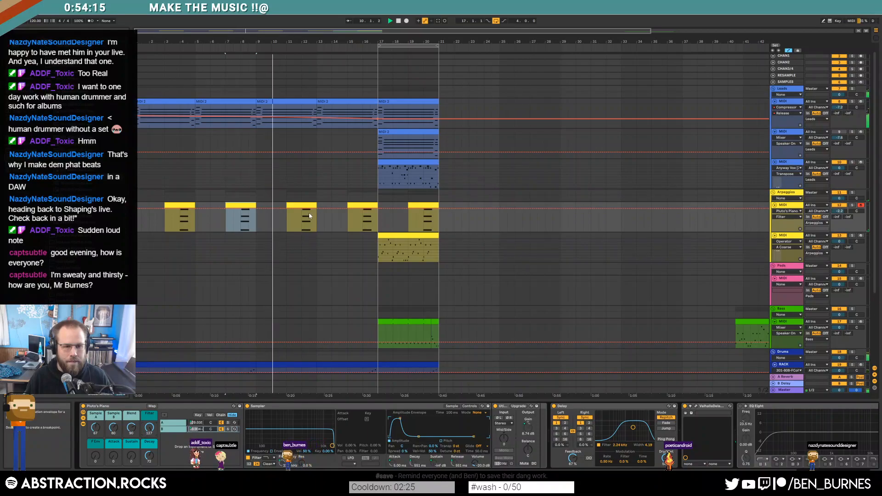
pyautogui.click(345, 209)
pyautogui.moveTo(157, 208); pyautogui.dragTo(158, 225)
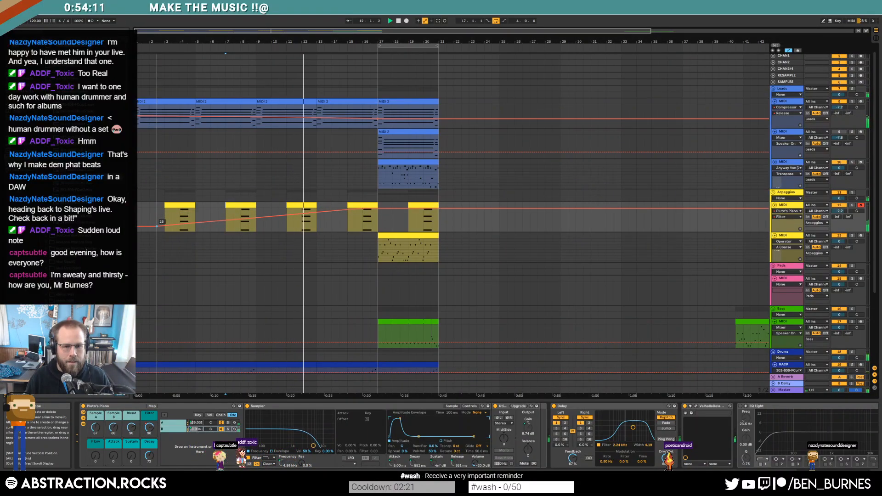
pyautogui.moveTo(272, 218); pyautogui.dragTo(271, 222)
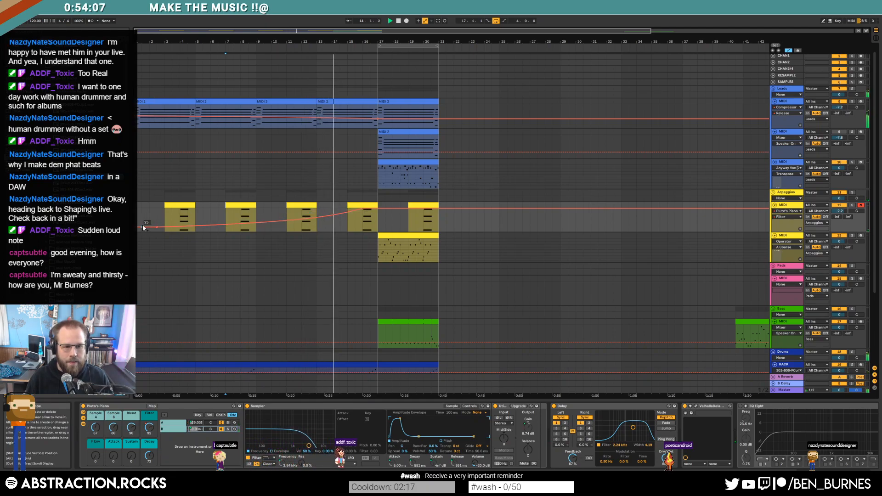
pyautogui.moveTo(143, 227); pyautogui.dragTo(143, 220)
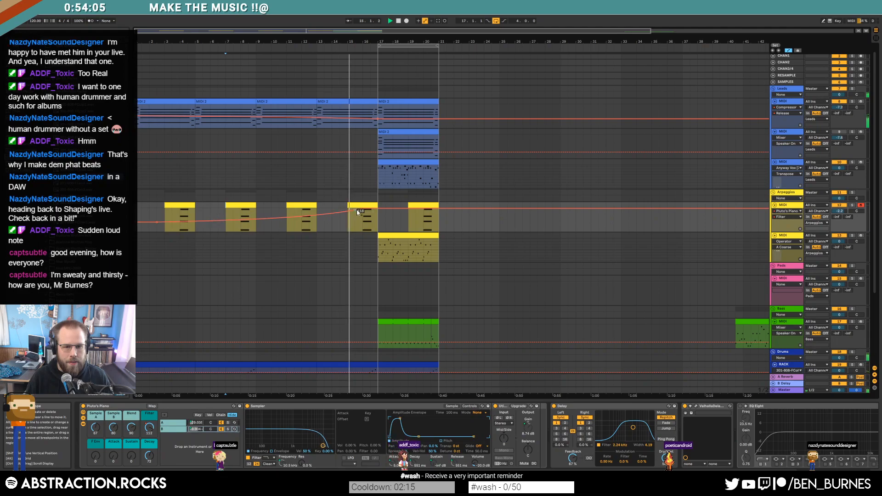
# Step: Adjust the end of the rising Filter automation on the upper arpeggio track so it peaks at bar 17, and hide the automation
pyautogui.moveTo(362, 212); pyautogui.dragTo(363, 215)
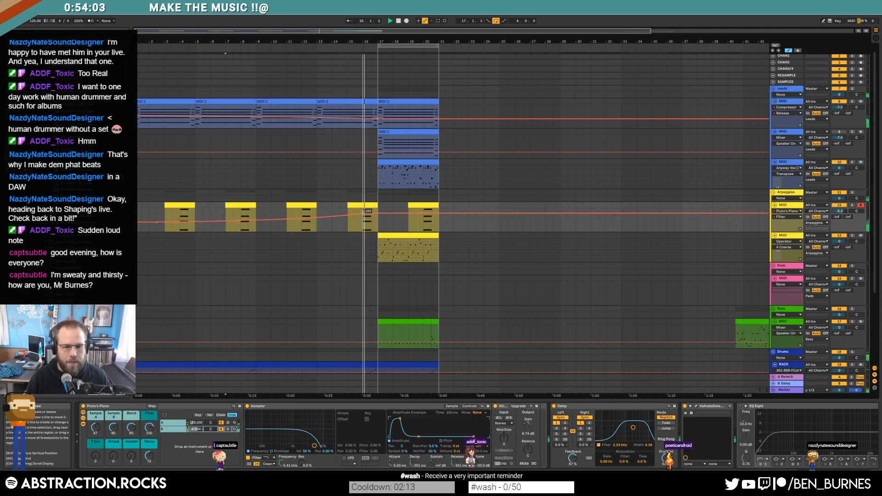
pyautogui.moveTo(379, 214); pyautogui.dragTo(379, 208)
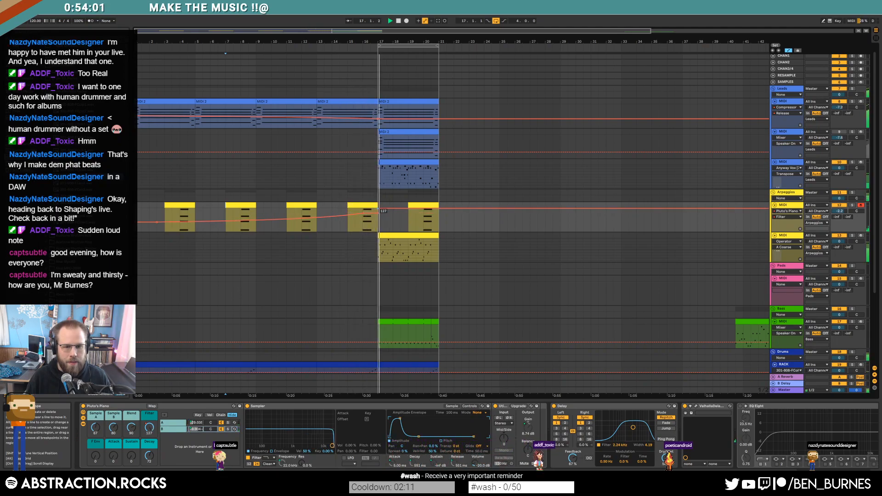
pyautogui.click(366, 102)
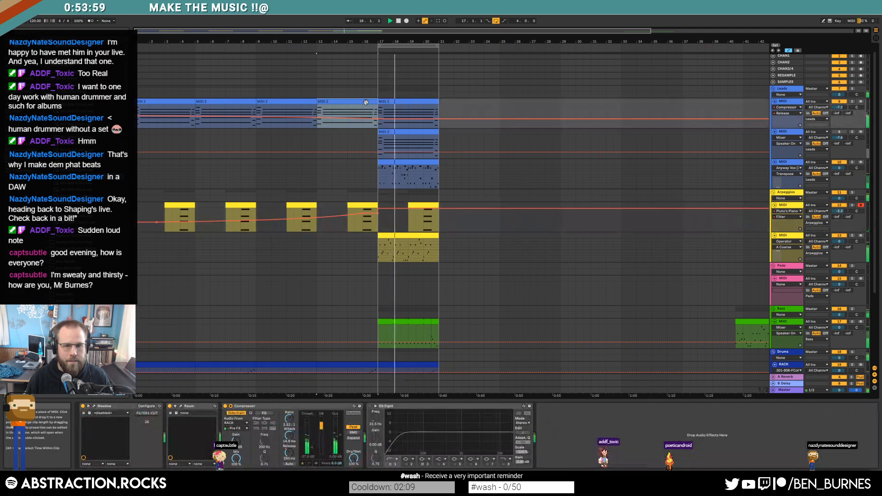
pyautogui.press('a')
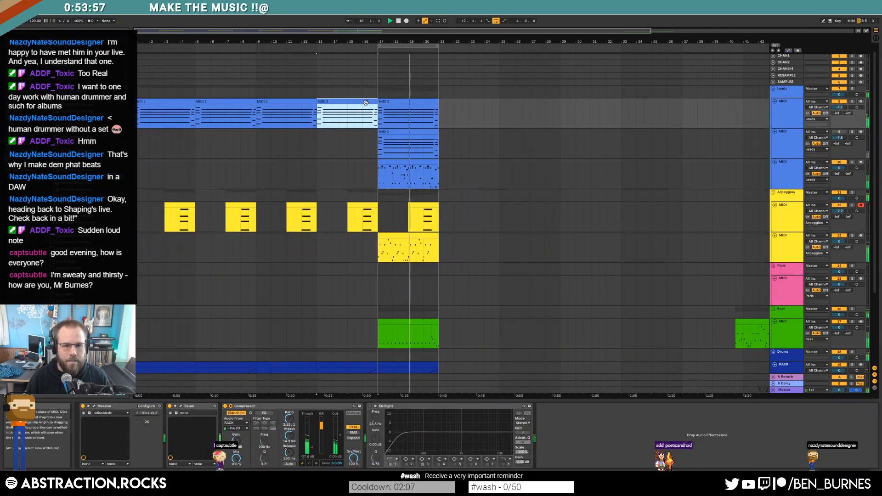
# Step: Open the vocal chop clip at bar 17 on the third lead track, stop playback and audition its G2 note at 1.4
pyautogui.doubleClick(421, 171)
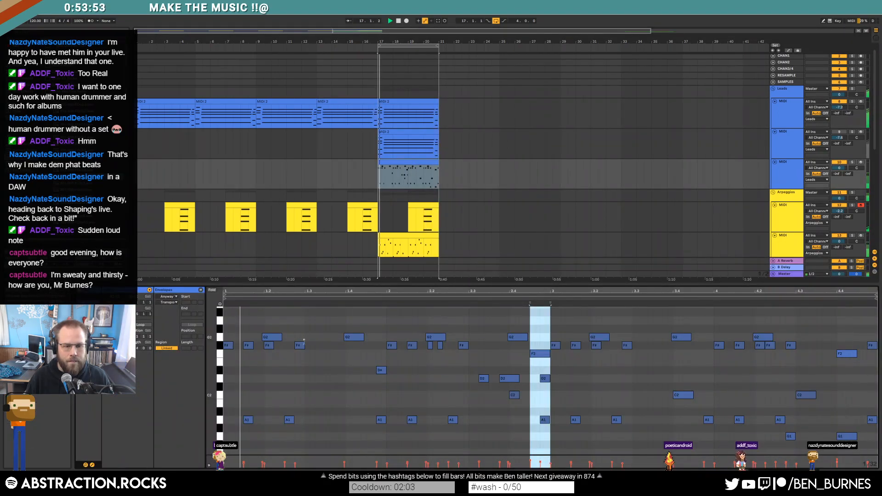
pyautogui.scroll(-3, 322, 359)
pyautogui.scroll(4, 331, 363)
pyautogui.press('space')
pyautogui.click(354, 352)
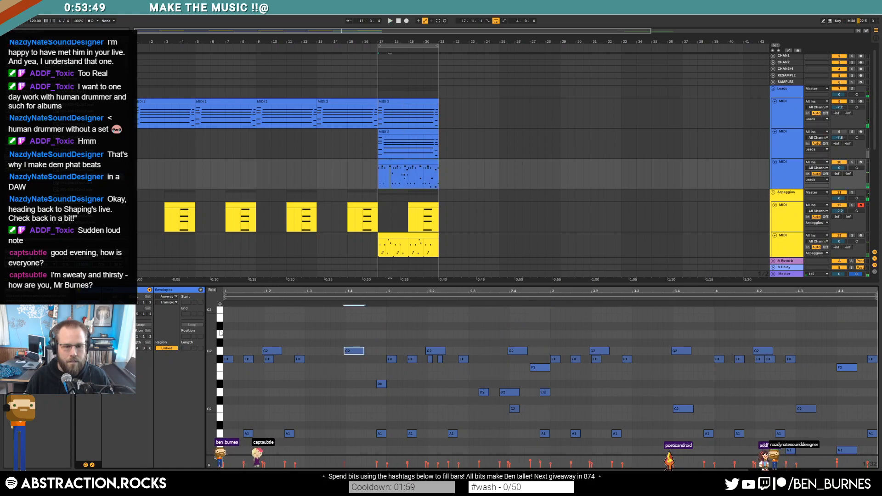
# Step: Examine the Anyway Vox Simpler's controls and sliced sample alongside the vocal chop clip's notes
pyautogui.click(160, 419)
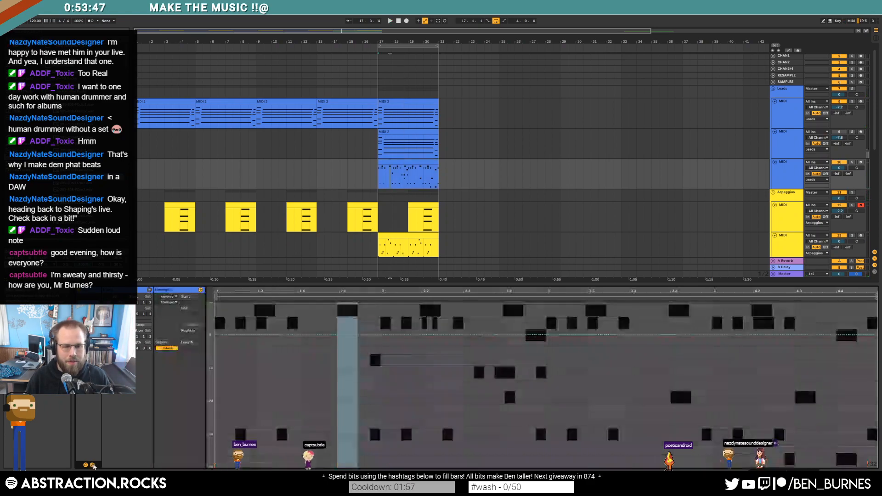
pyautogui.hotkey('shift', 'Tab')
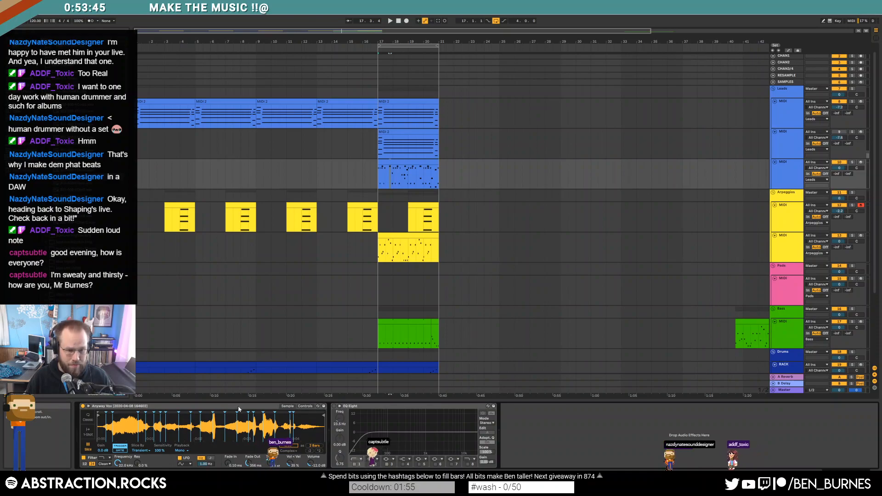
pyautogui.click(306, 406)
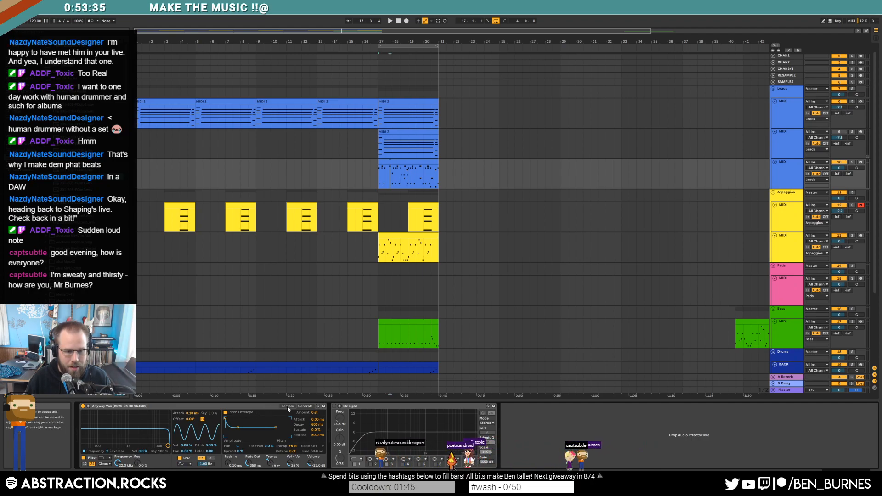
pyautogui.doubleClick(406, 162)
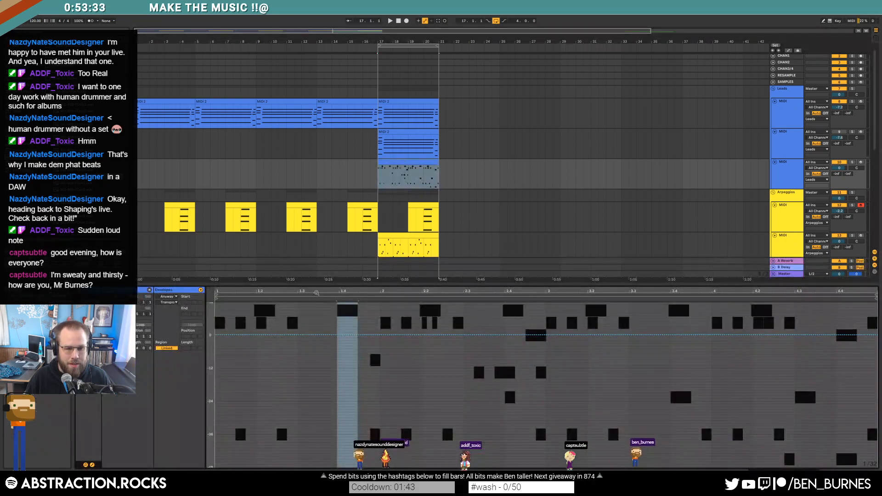
pyautogui.click(93, 465)
pyautogui.click(287, 340)
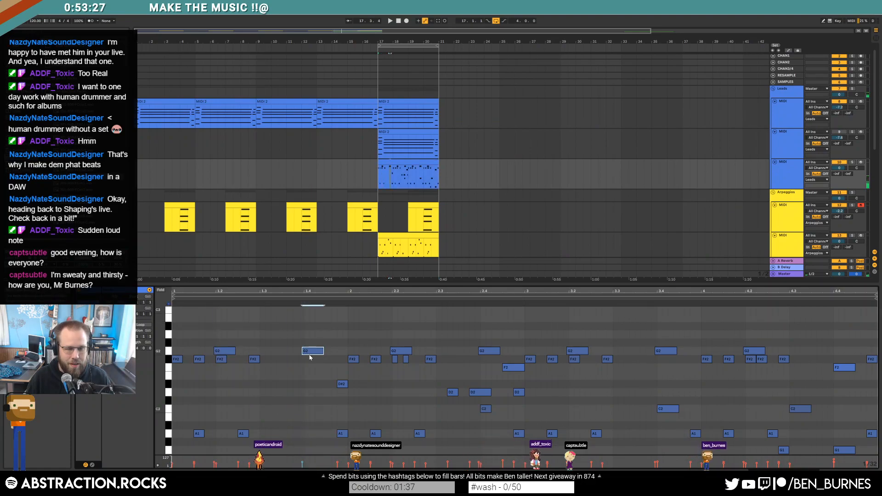
pyautogui.hotkey('shift', 'Tab')
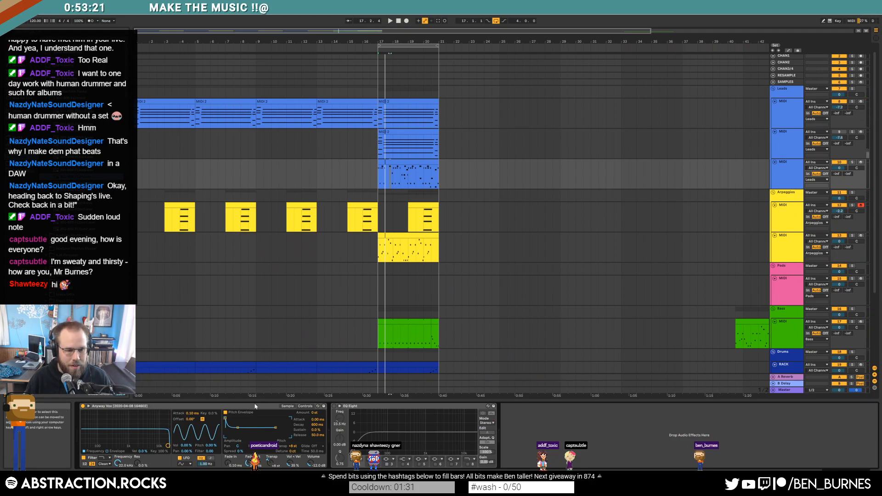
pyautogui.click(292, 406)
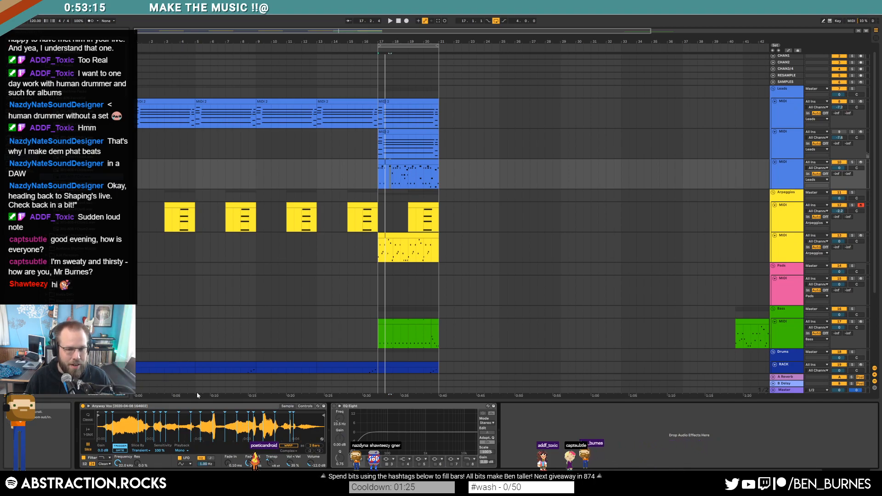
# Step: Deactivate the G2 notes at 1.2, 2.2 and 2.4 in the vocal chop clip while playing the loop
pyautogui.doubleClick(393, 162)
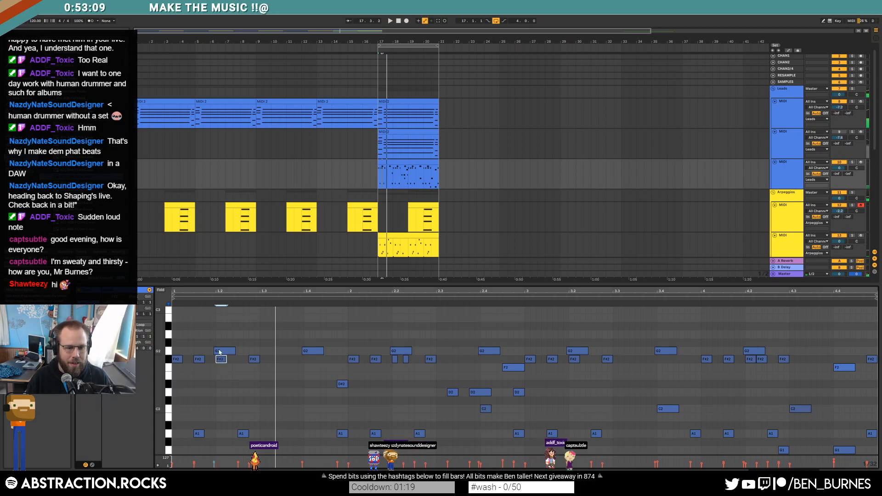
pyautogui.click(394, 359)
pyautogui.click(393, 364)
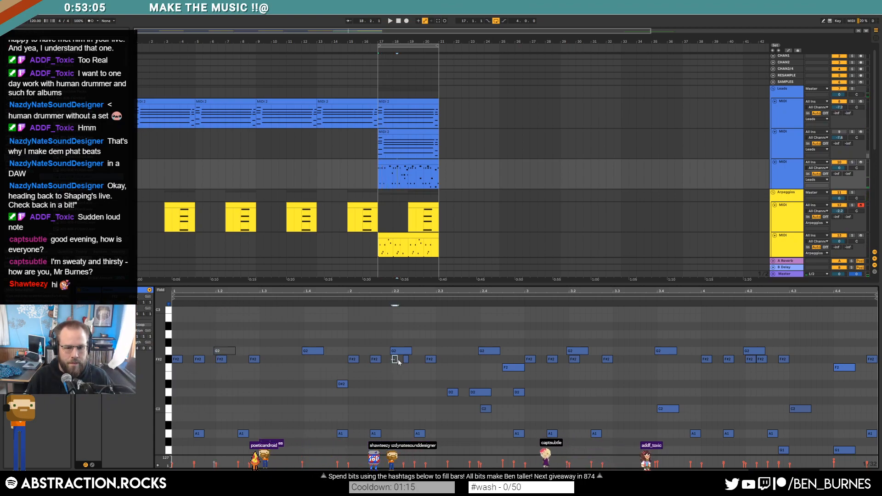
pyautogui.press('space')
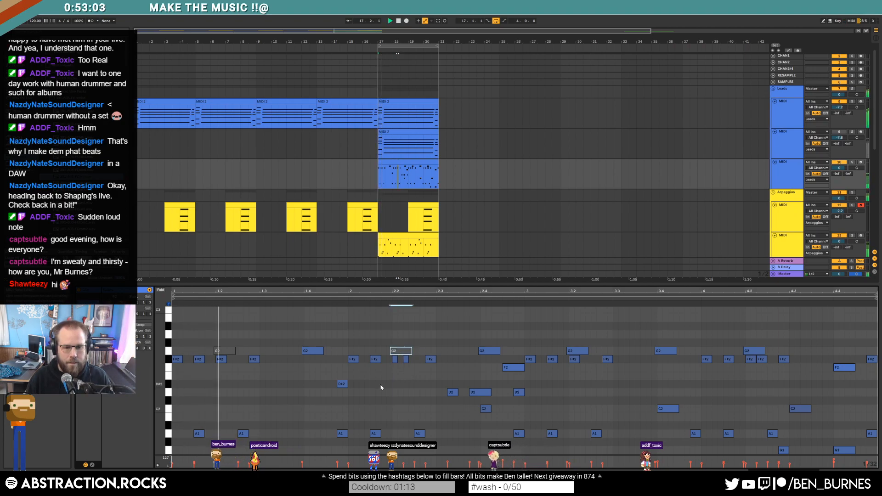
pyautogui.click(488, 352)
pyautogui.press('0')
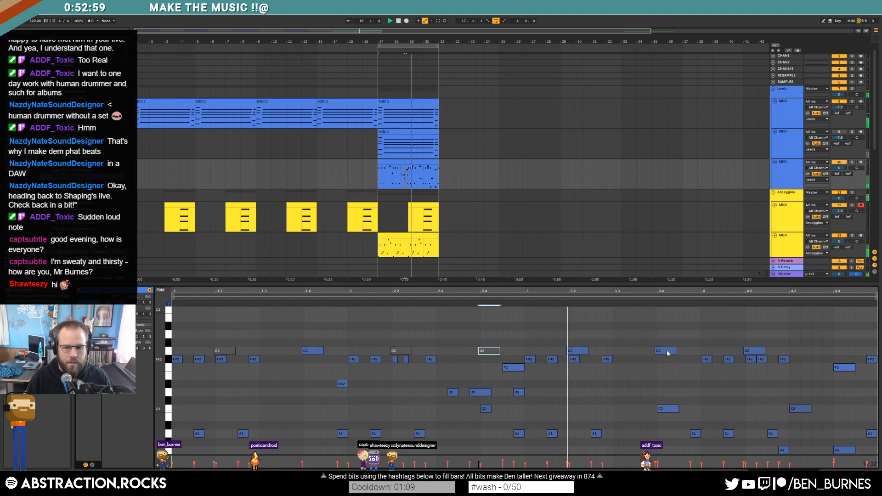
pyautogui.press('space')
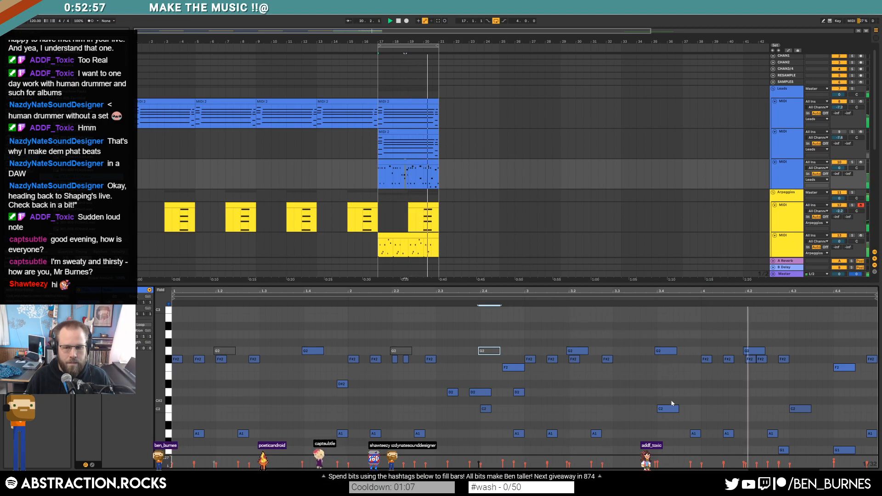
# Step: Shift the C2 notes near 3.4 and 4.3 and the F2 note at 4.4 about a sixteenth note later in the vocal chop clip
pyautogui.moveTo(662, 409); pyautogui.dragTo(678, 411)
pyautogui.click(615, 298)
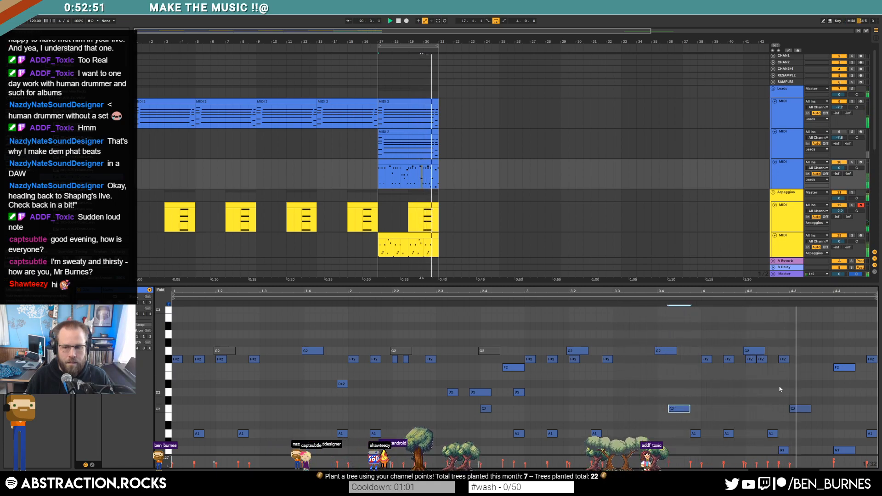
pyautogui.click(844, 368)
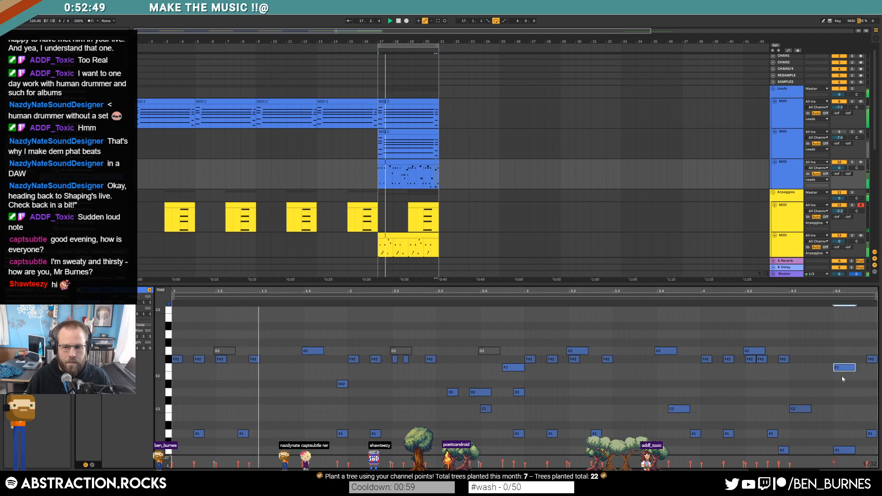
pyautogui.moveTo(838, 371); pyautogui.dragTo(869, 373)
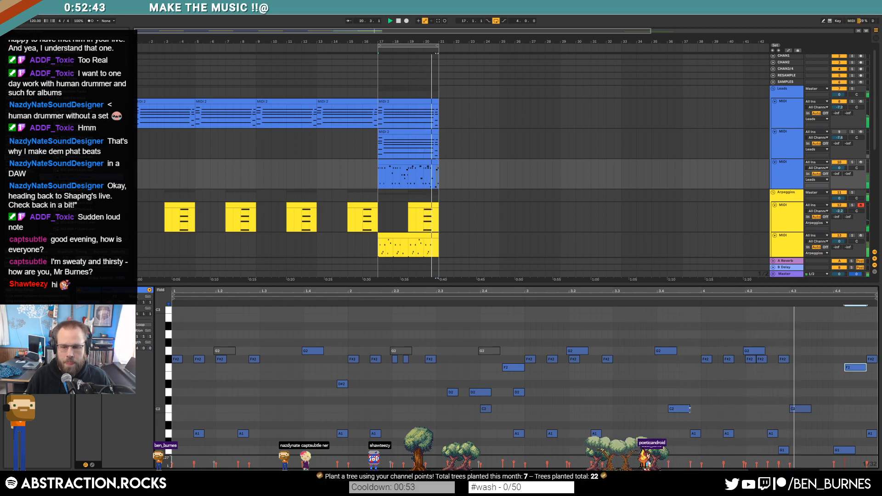
pyautogui.moveTo(794, 409); pyautogui.dragTo(805, 409)
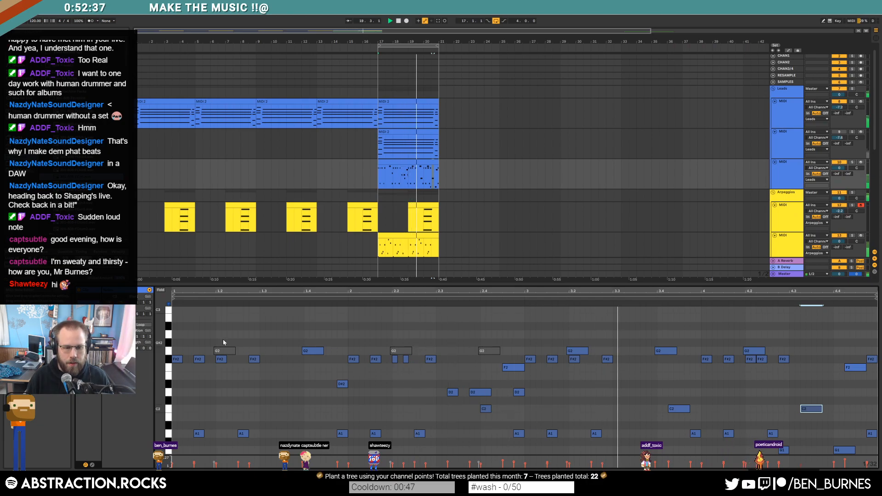
# Step: Delete the G2 notes at 1.2, 2.2 and 2.4 from the vocal chop clip
pyautogui.moveTo(210, 325); pyautogui.dragTo(232, 348)
pyautogui.press('Delete')
pyautogui.click(404, 351)
pyautogui.keyDown('shift'); pyautogui.click(484, 351); pyautogui.keyUp('shift')
pyautogui.press('Delete')
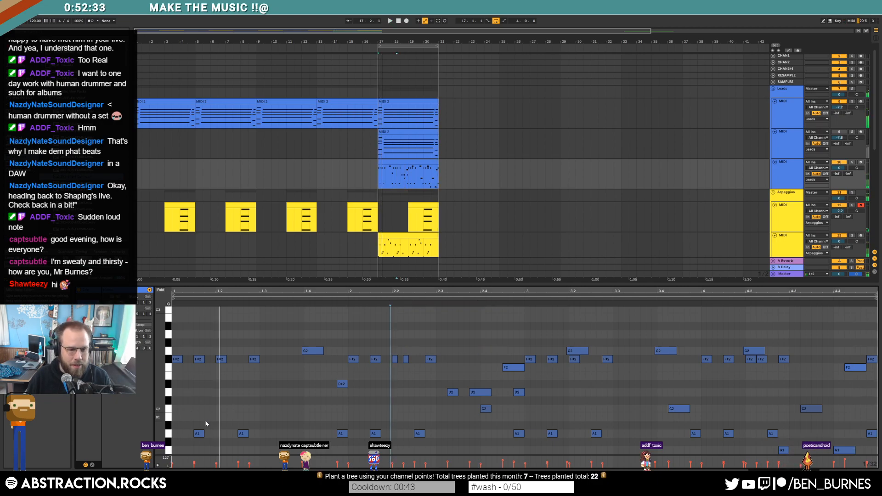
# Step: Move the first A1 note about a sixteenth later, and delete the D2 note just before bar 3 and the F#2 note at 3.1.3
pyautogui.moveTo(202, 438); pyautogui.dragTo(213, 439)
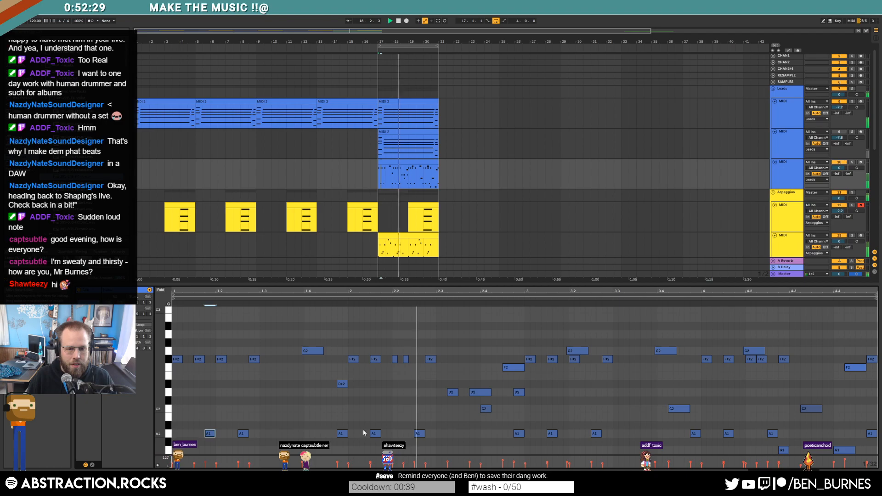
pyautogui.click(516, 391)
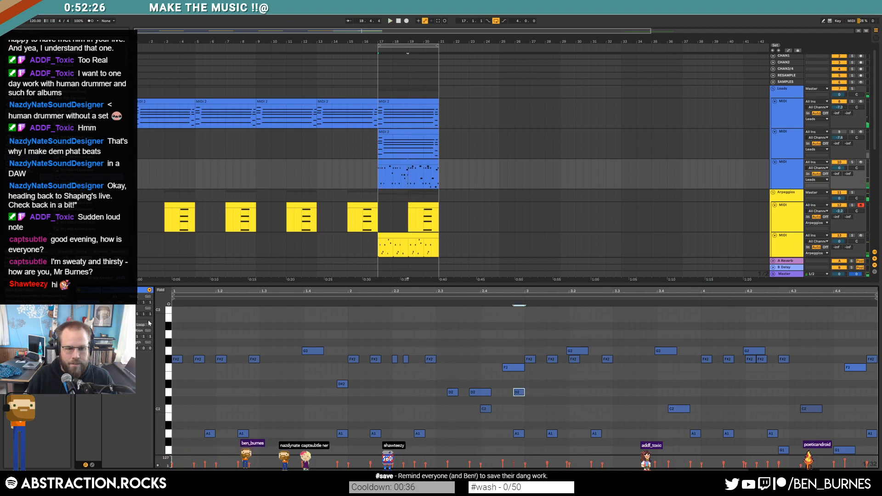
pyautogui.click(517, 392)
pyautogui.press('Delete')
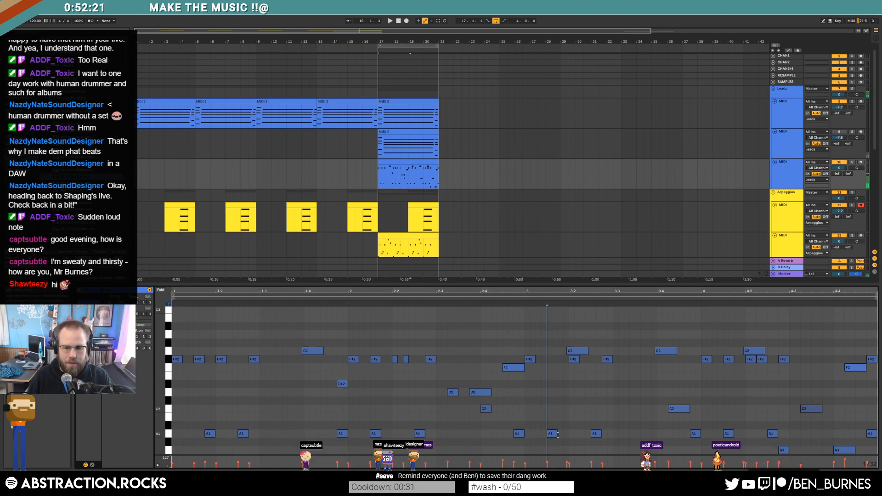
# Step: Select all the A1 notes in the vocal chop clip and play the loop to hear the edited pattern
pyautogui.moveTo(509, 425); pyautogui.dragTo(609, 441)
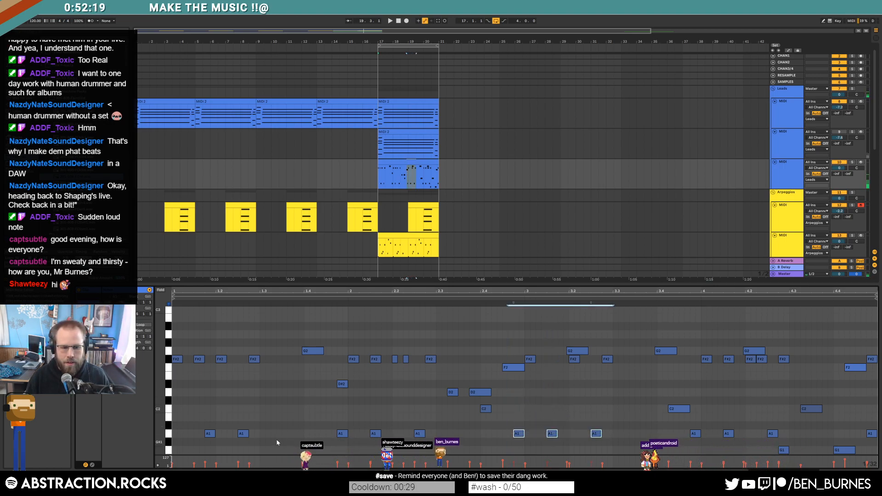
pyautogui.click(169, 433)
pyautogui.press('space')
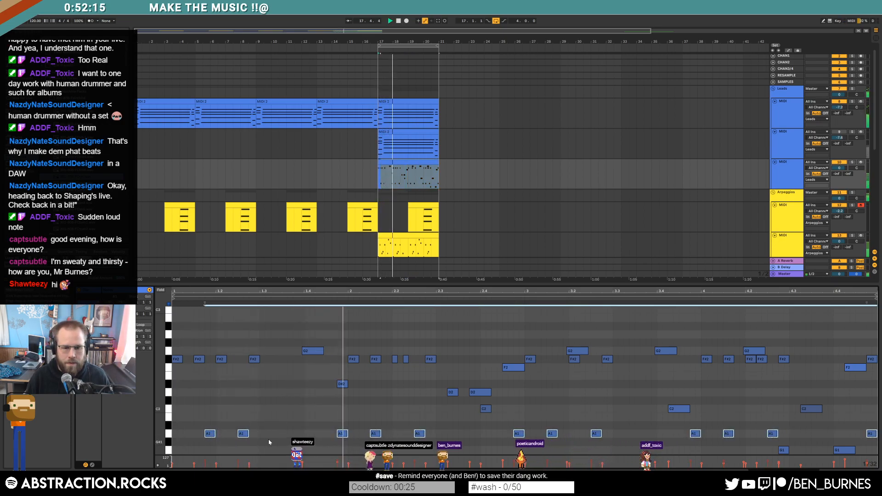
# Step: Move the D#2 note before bar 2 about a sixteenth earlier, add a D#2 note at 2.1.2, and deactivate the F#2 note beside it
pyautogui.moveTo(345, 387); pyautogui.dragTo(334, 387)
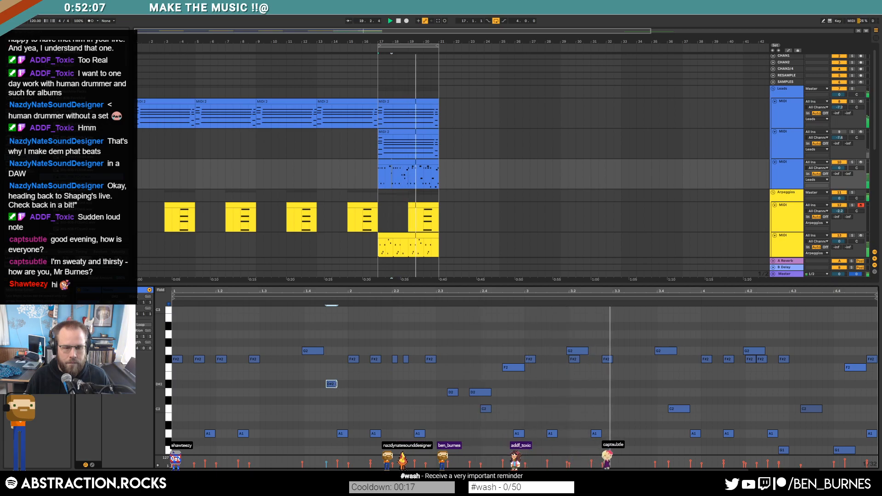
pyautogui.doubleClick(366, 384)
pyautogui.click(371, 361)
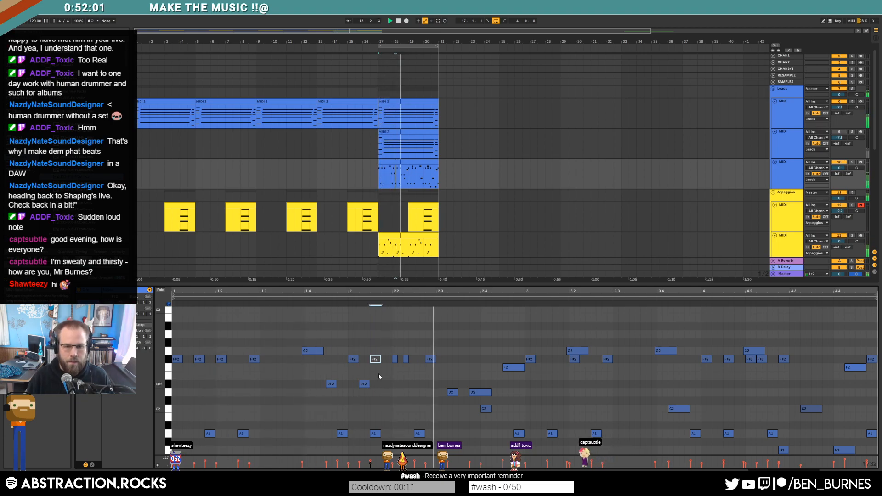
# Step: Move the second lead track's clip from bar 17 to bar 33 and reopen the vocal chop clip
pyautogui.moveTo(432, 134); pyautogui.dragTo(650, 132)
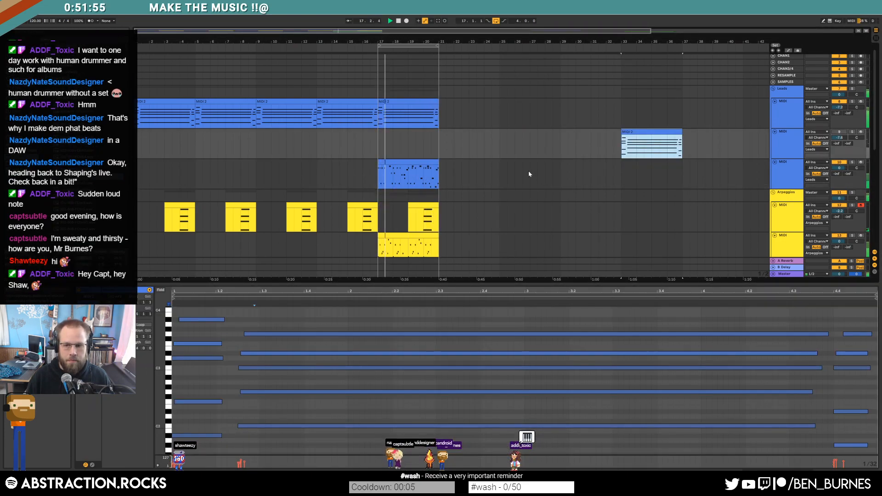
pyautogui.click(429, 171)
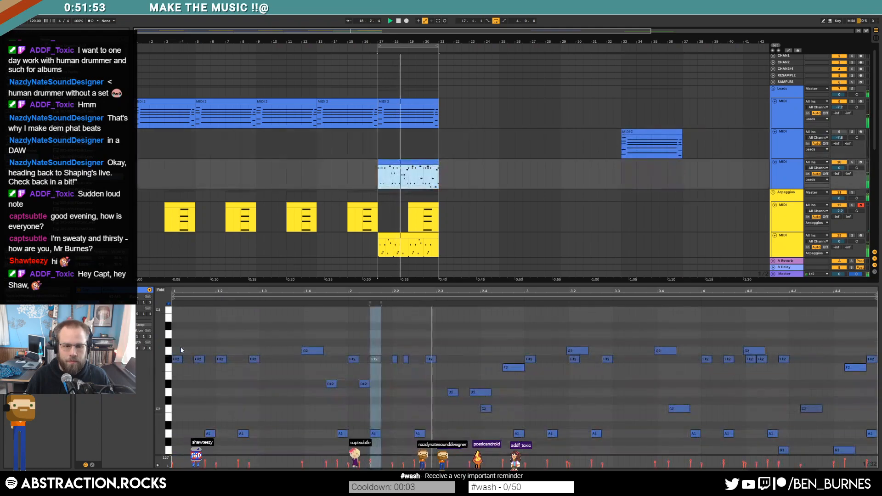
# Step: Check the Anyway Vox Simpler's sliced sample, stop playback and audition the vocal chop clip's F#2 note at 4.2
pyautogui.hotkey('shift', 'Tab')
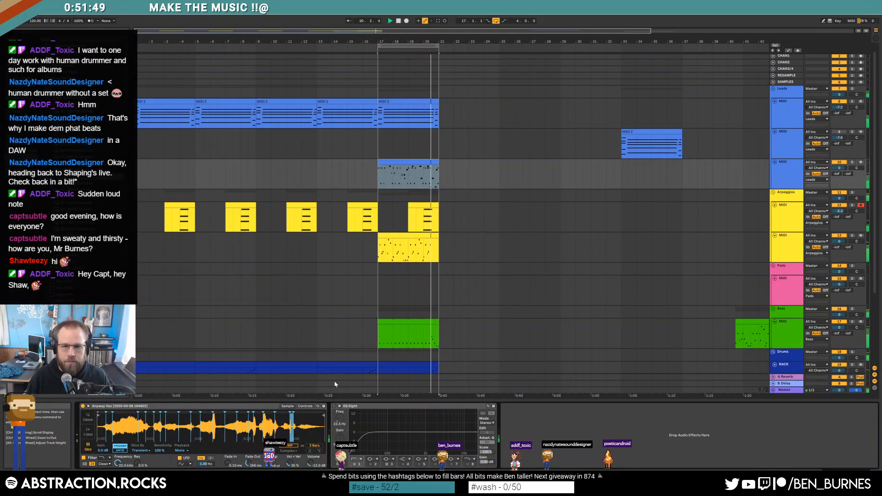
pyautogui.click(433, 163)
pyautogui.press('space')
pyautogui.hotkey('shift', 'Tab')
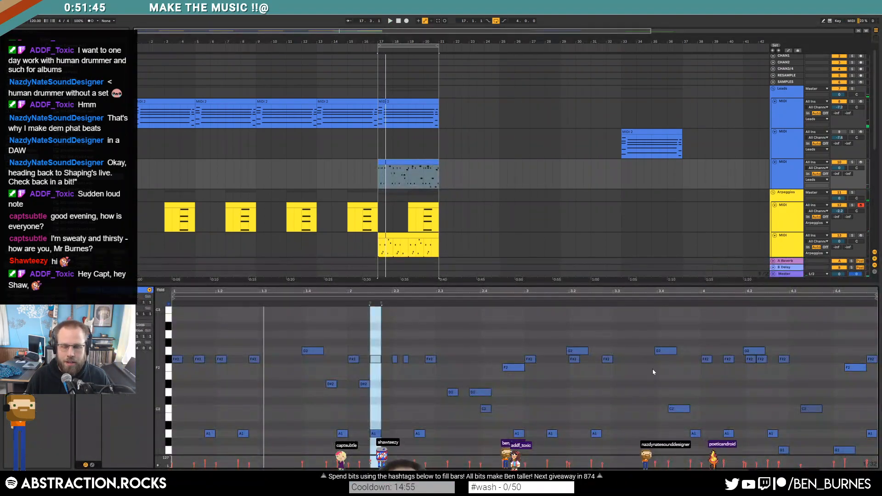
pyautogui.click(749, 360)
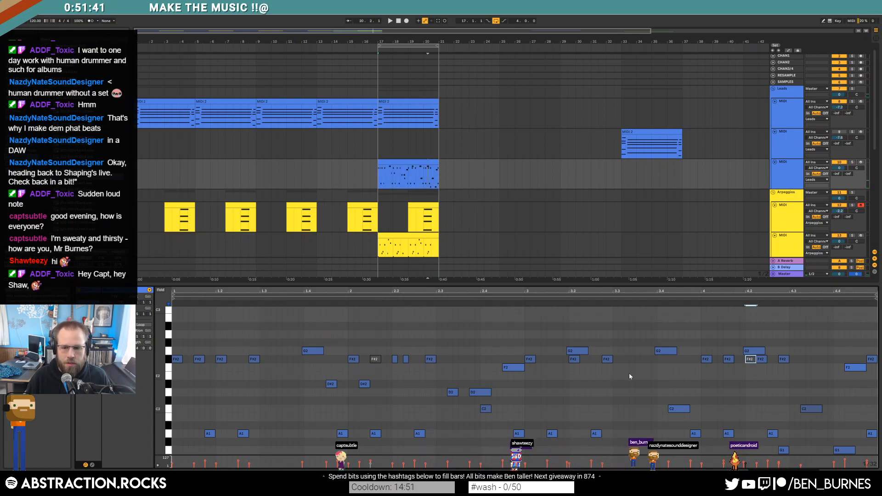
# Step: Move the outlying bass clip back so it starts at bar 33 and start playback there
pyautogui.press('space')
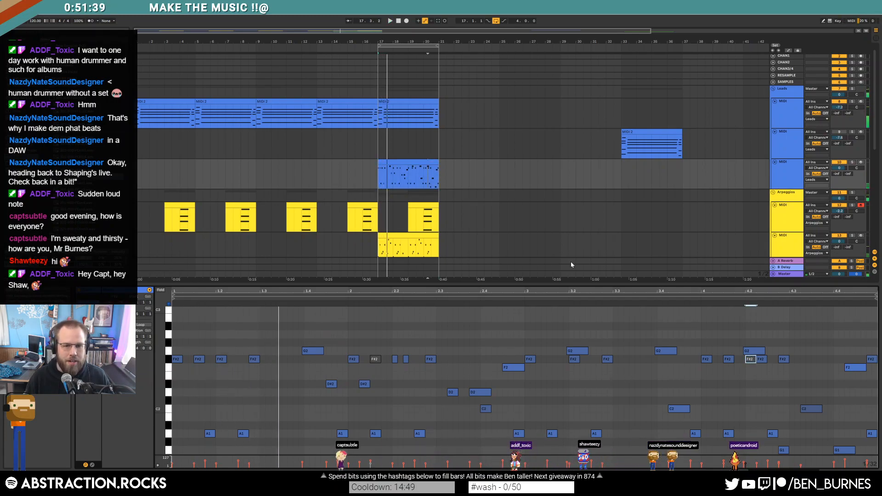
pyautogui.scroll(-2, 484, 179)
pyautogui.scroll(-5, 469, 188)
pyautogui.hotkey('shift', 'Tab')
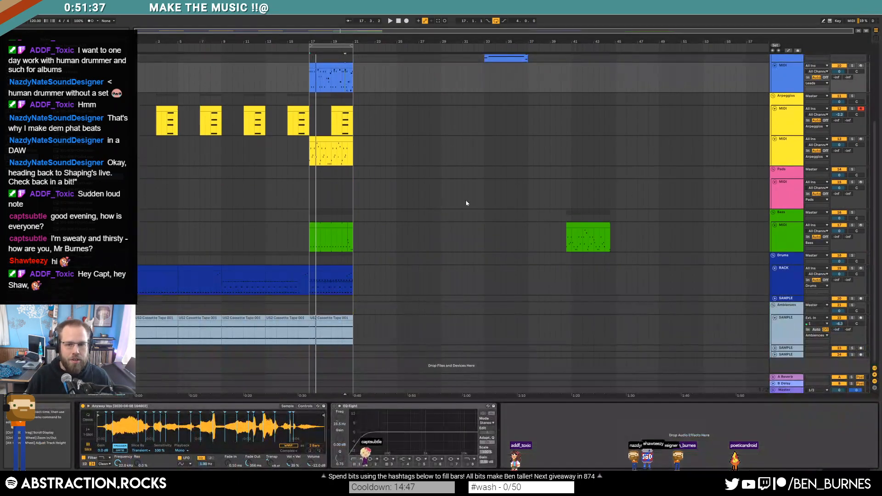
pyautogui.press('space')
pyautogui.moveTo(593, 226); pyautogui.dragTo(509, 229)
pyautogui.press('space')
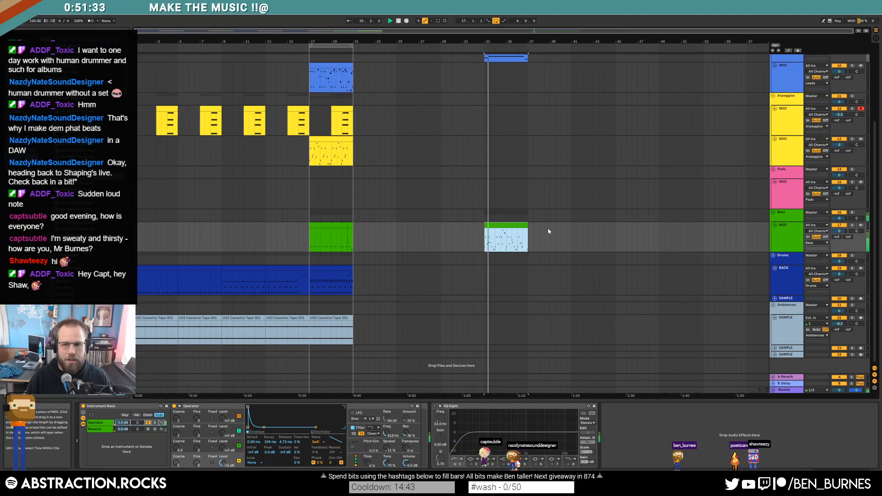
# Step: Loop the four bars from 33 to 37 spanned by the moved bass clip
pyautogui.scroll(3, 508, 229)
pyautogui.click(839, 76)
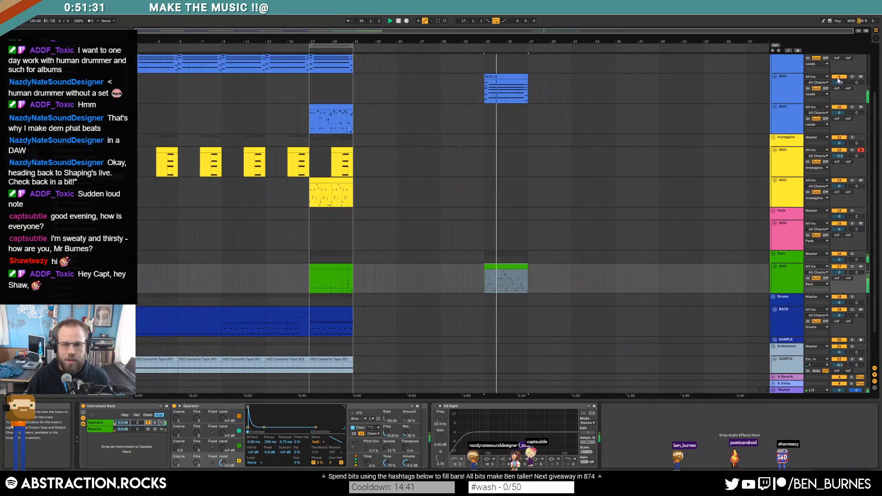
pyautogui.click(501, 265)
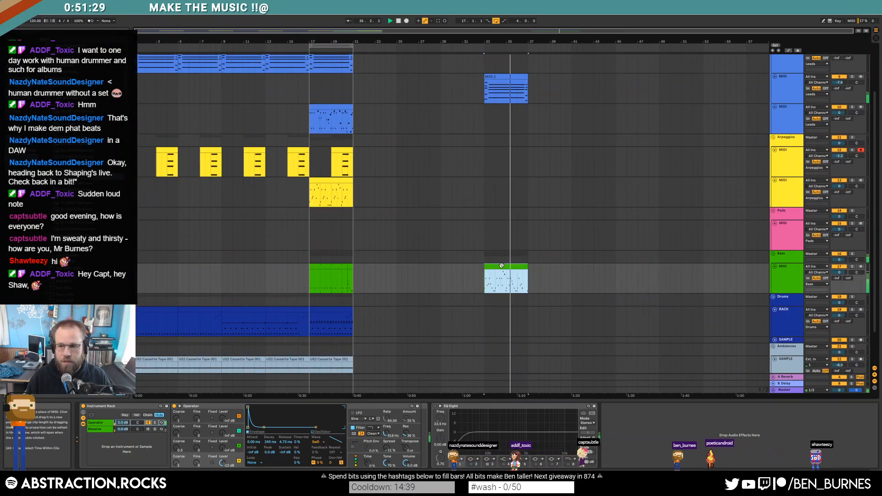
pyautogui.hotkey('ctrl', 'l')
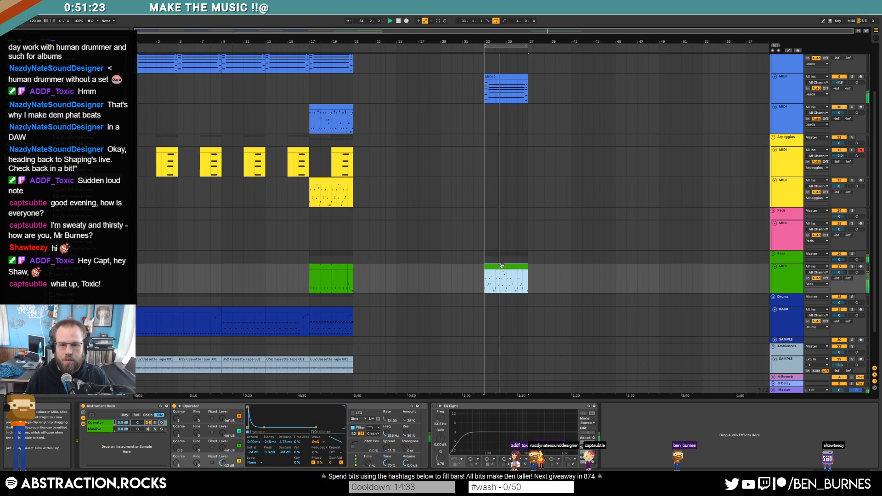
# Step: Check the ValhallaDelay settings on the second lead track and close the plug-in window
pyautogui.click(519, 77)
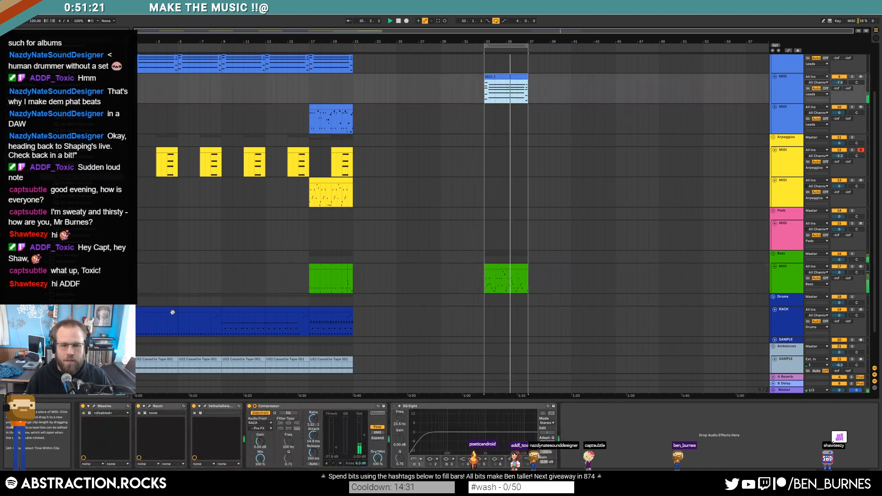
pyautogui.click(204, 406)
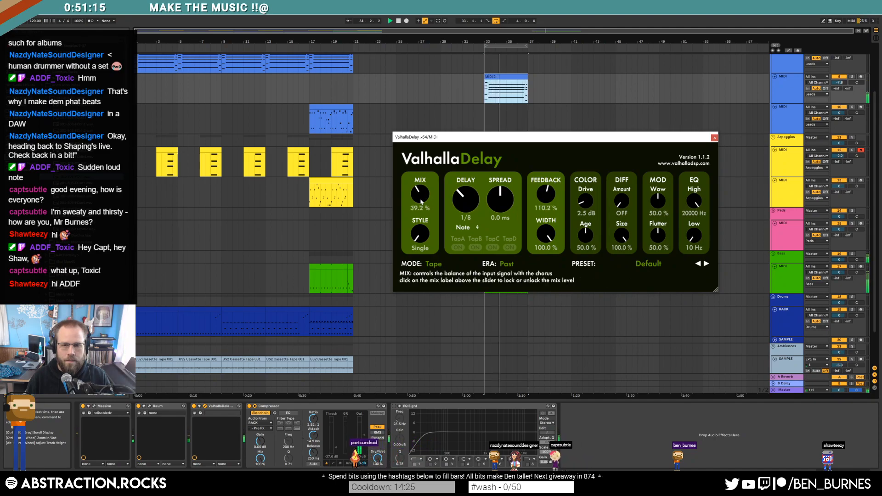
pyautogui.click(714, 138)
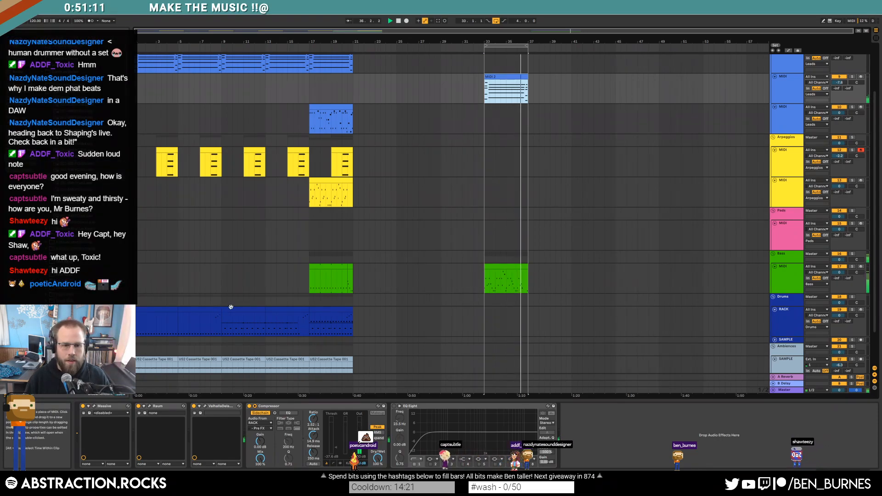
# Step: Paste the copied four-bar drum clip at bar 33 on the drum rack track and stop playback
pyautogui.click(487, 318)
pyautogui.hotkey('ctrl', 'v')
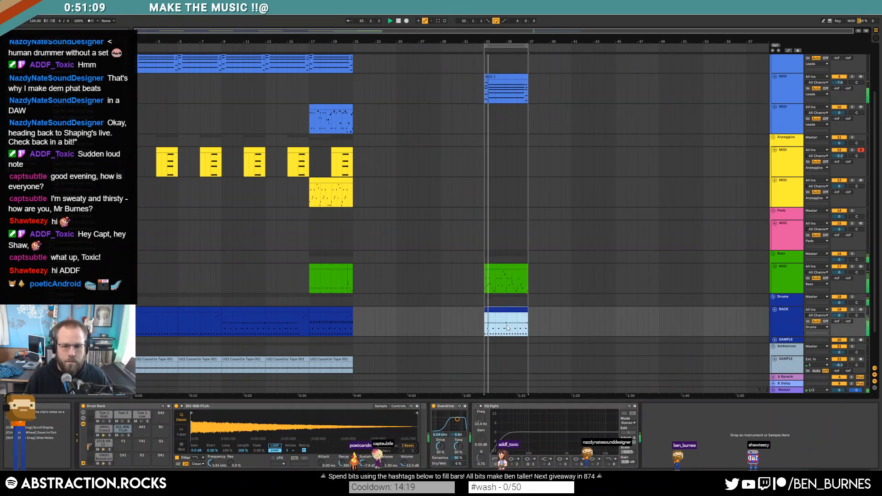
pyautogui.press('space')
# Step: Duplicate the lead and vocal chop clips at bar 17 three times so they run to bar 33
pyautogui.click(357, 99)
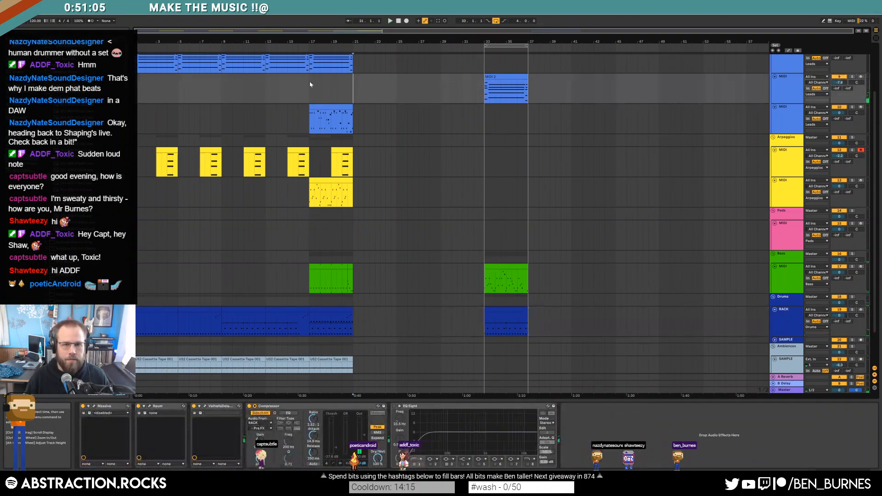
pyautogui.scroll(1, 345, 117)
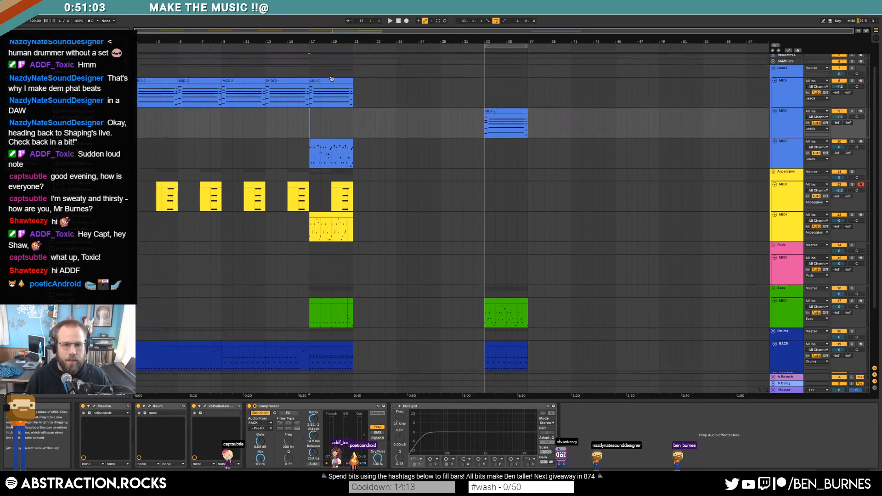
pyautogui.click(332, 81)
pyautogui.keyDown('shift'); pyautogui.click(330, 141); pyautogui.keyUp('shift')
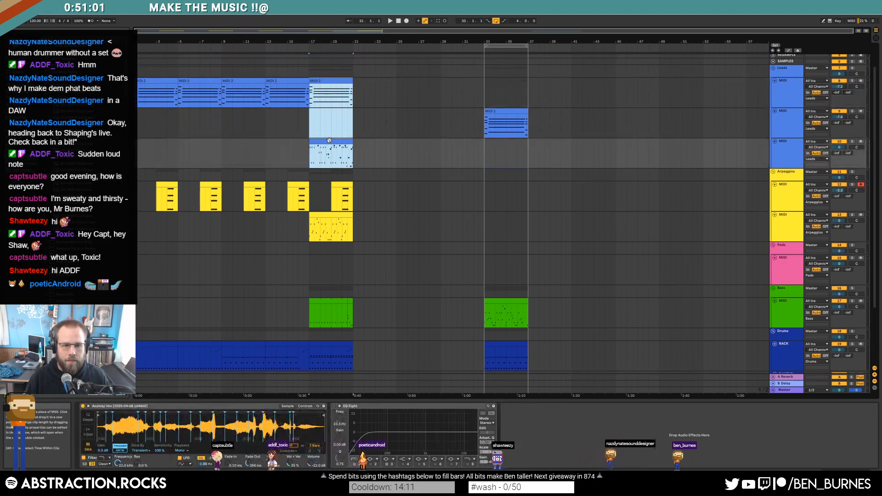
pyautogui.hotkey('ctrl', 'd')
pyautogui.hotkey('ctrl', 'd')
pyautogui.hotkey('ctrl', 'd')
pyautogui.scroll(-1, 315, 177)
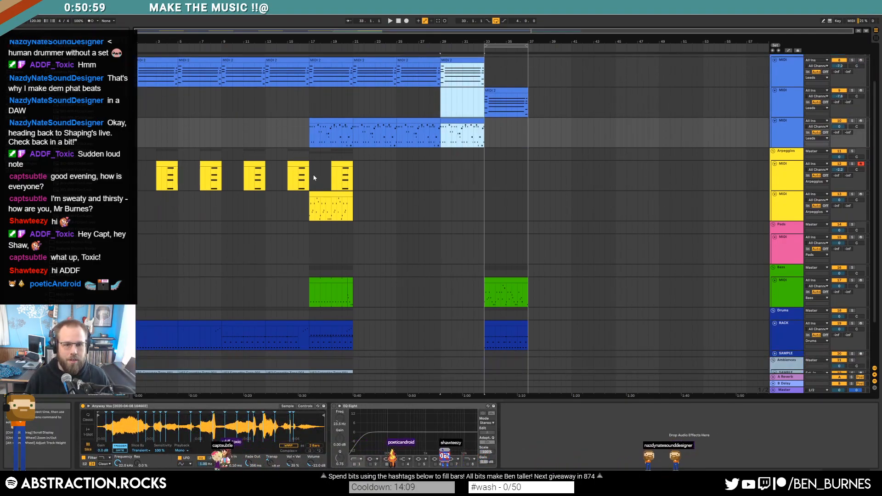
# Step: Duplicate bars 17 to 21 of both arpeggio tracks three times to fill up to bar 33
pyautogui.moveTo(310, 174); pyautogui.dragTo(350, 216)
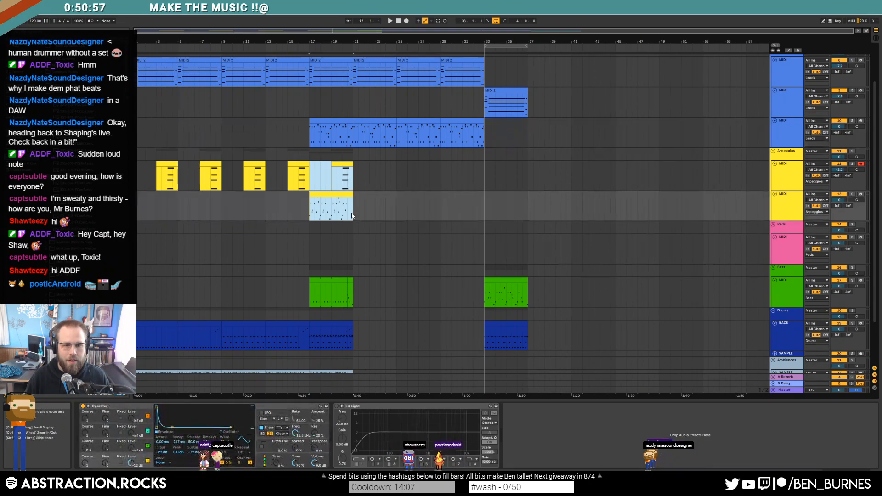
pyautogui.hotkey('ctrl', 'd')
pyautogui.hotkey('ctrl', 'd')
pyautogui.hotkey('ctrl', 'd')
# Step: Duplicate the bass and drum clips at bar 17 three times each so they run to bar 33
pyautogui.click(331, 279)
pyautogui.hotkey('ctrl', 'd')
pyautogui.hotkey('ctrl', 'd')
pyautogui.hotkey('ctrl', 'd')
pyautogui.scroll(-2, 330, 283)
pyautogui.click(330, 288)
pyautogui.hotkey('ctrl', 'd')
pyautogui.hotkey('ctrl', 'd')
pyautogui.hotkey('ctrl', 'd')
# Step: Duplicate the last cassette tape ambience clip four times so the ambience extends to bar 37
pyautogui.click(349, 342)
pyautogui.hotkey('ctrl', 'd')
pyautogui.hotkey('ctrl', 'd')
pyautogui.hotkey('ctrl', 'd')
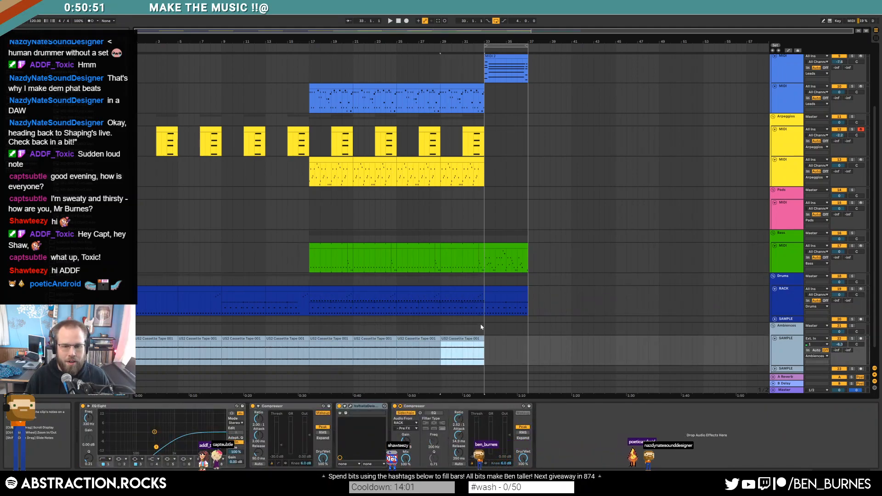
pyautogui.hotkey('ctrl', 'd')
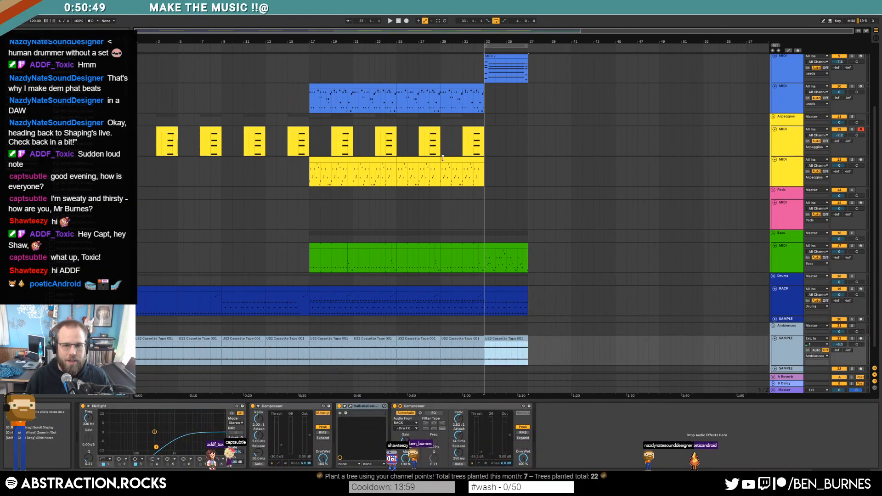
# Step: Copy the bass clip at bar 17 to bar 33 on the second arpeggio track and assign the track color to its clips
pyautogui.click(451, 160)
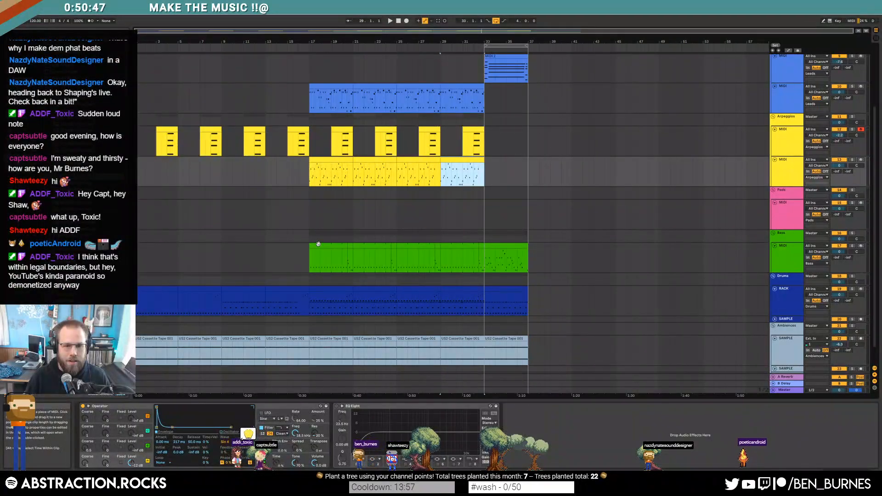
pyautogui.moveTo(310, 246); pyautogui.dragTo(354, 246)
pyautogui.hotkey('ctrl', 'c')
pyautogui.click(486, 174)
pyautogui.hotkey('ctrl', 'v')
pyautogui.rightClick(783, 172)
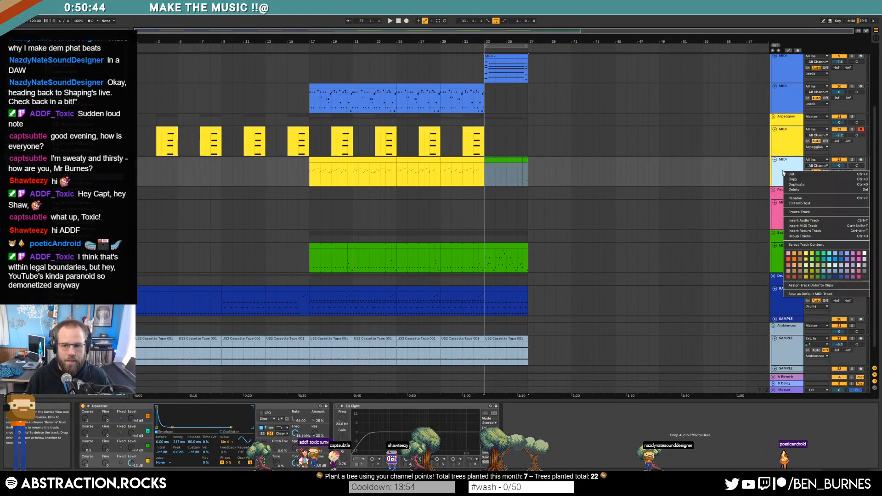
pyautogui.click(813, 286)
pyautogui.click(515, 160)
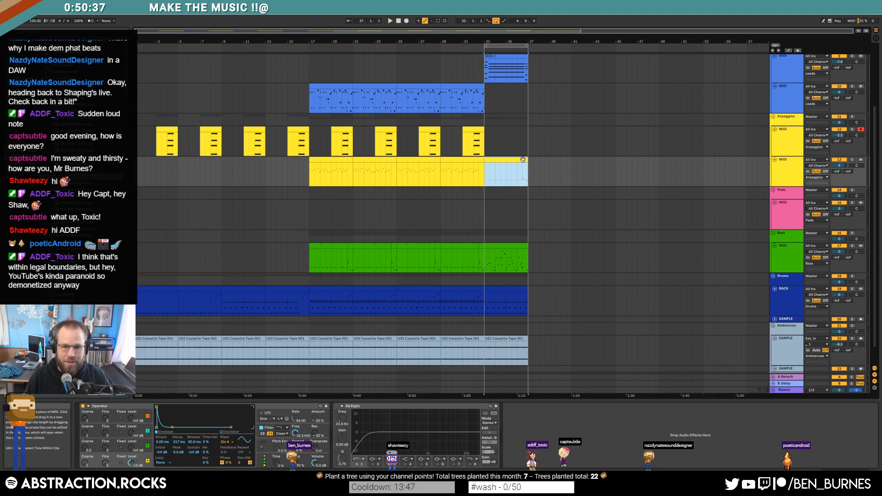
# Step: Transpose all notes in the second arpeggio track's bar 33 clip up two octaves, auditioning a third octave during playback
pyautogui.doubleClick(526, 159)
pyautogui.hotkey('ctrl', 'a')
pyautogui.hotkey('shift', 'Up')
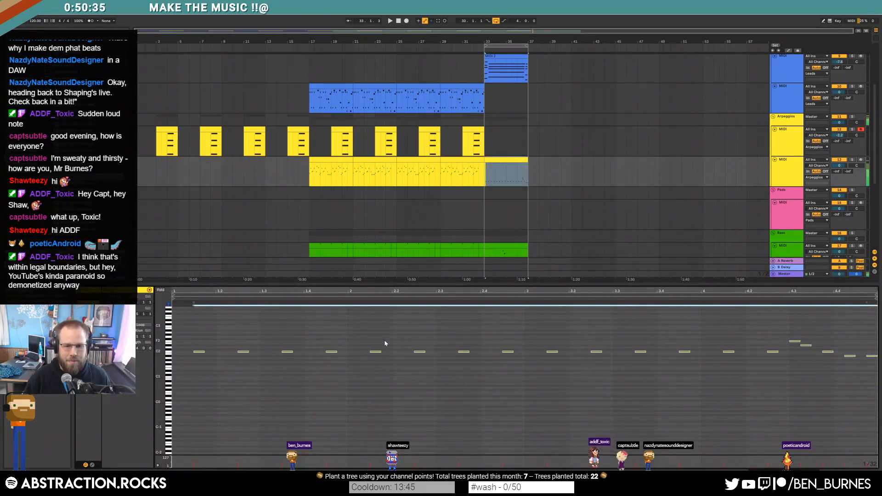
pyautogui.hotkey('shift', 'Up')
pyautogui.press('space')
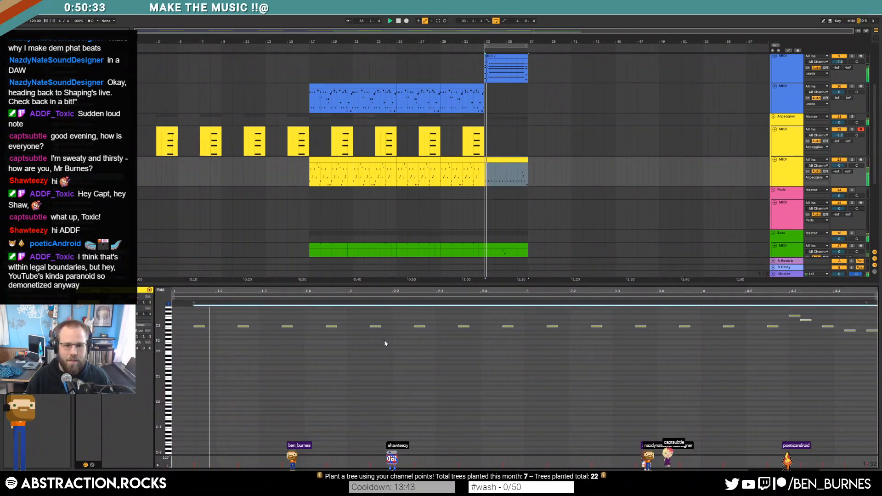
pyautogui.hotkey('shift', 'Up')
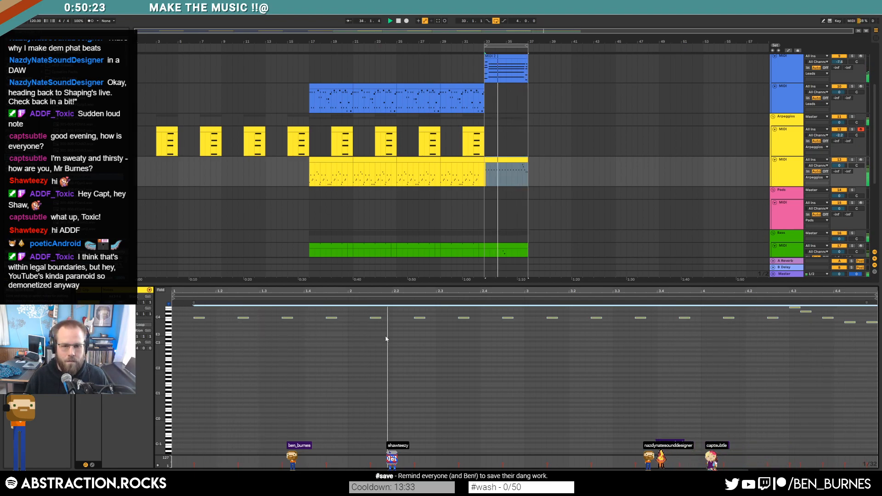
pyautogui.hotkey('shift', 'Down')
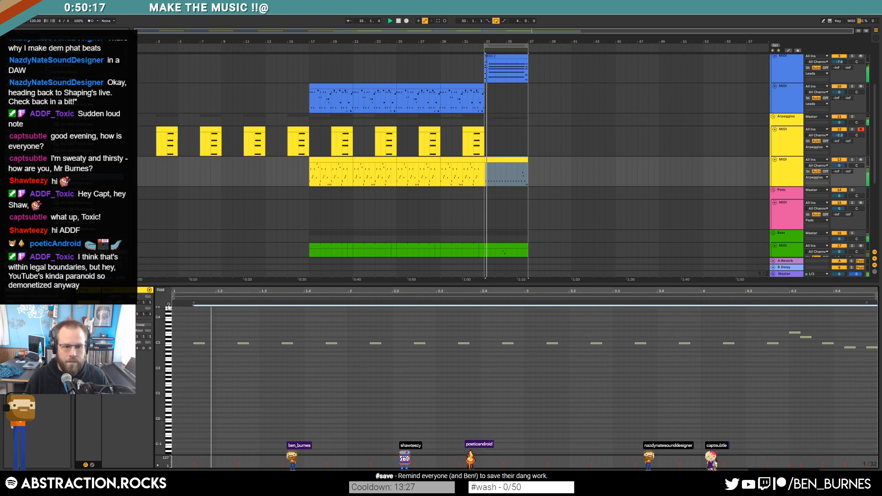
# Step: Stop playback and extend the first arpeggio track's last clip to bar 37
pyautogui.hotkey('shift', 'Tab')
pyautogui.click(498, 244)
pyautogui.press('space')
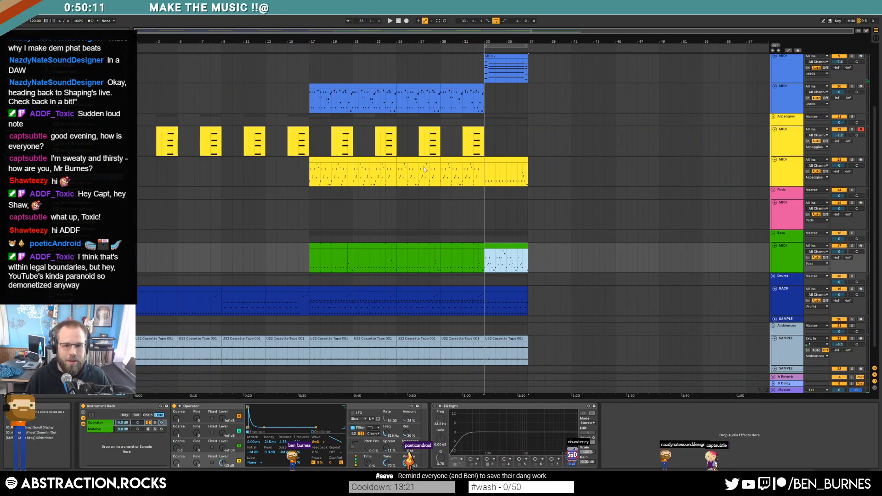
pyautogui.click(482, 130)
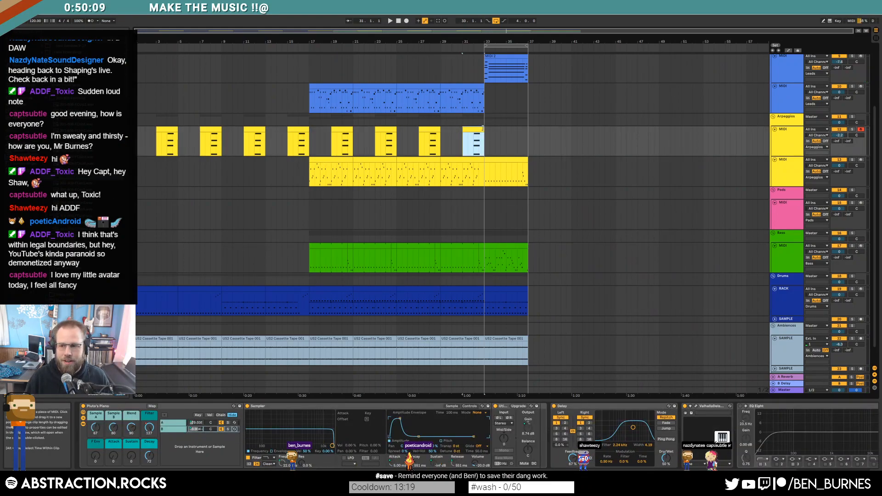
pyautogui.moveTo(482, 130); pyautogui.dragTo(524, 132)
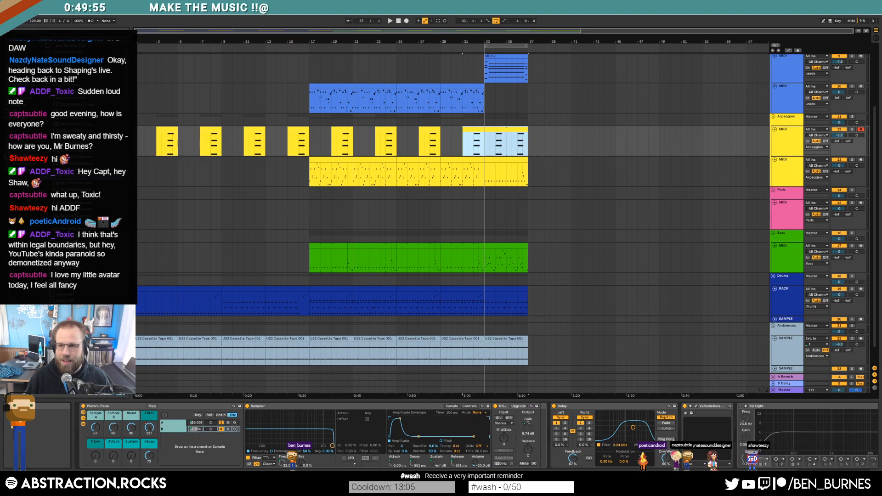
pyautogui.hotkey('alt', 'Tab')
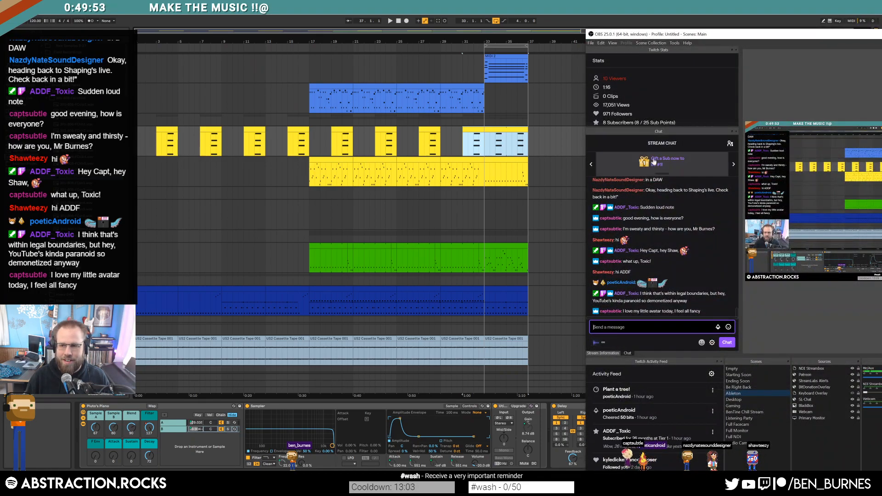
pyautogui.hotkey('alt', 'Tab')
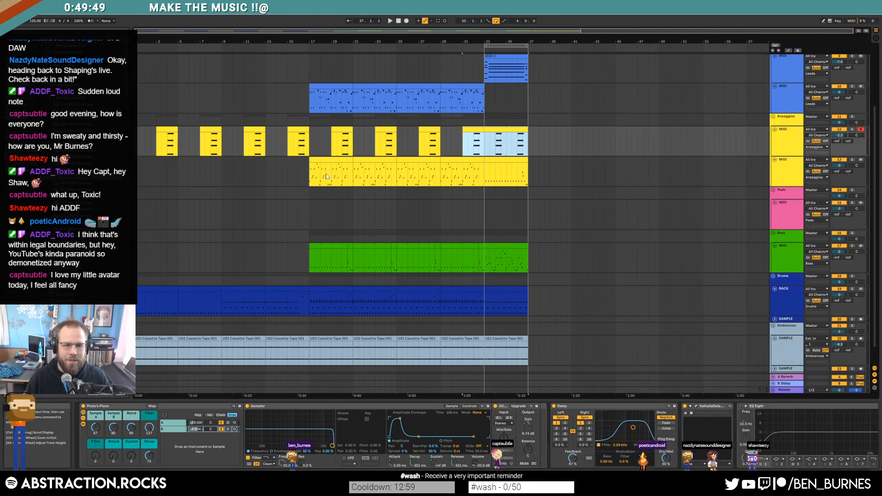
# Step: Play the arrangement from bar 17 and open the first vocal chop clip there for editing
pyautogui.click(310, 170)
pyautogui.press('space')
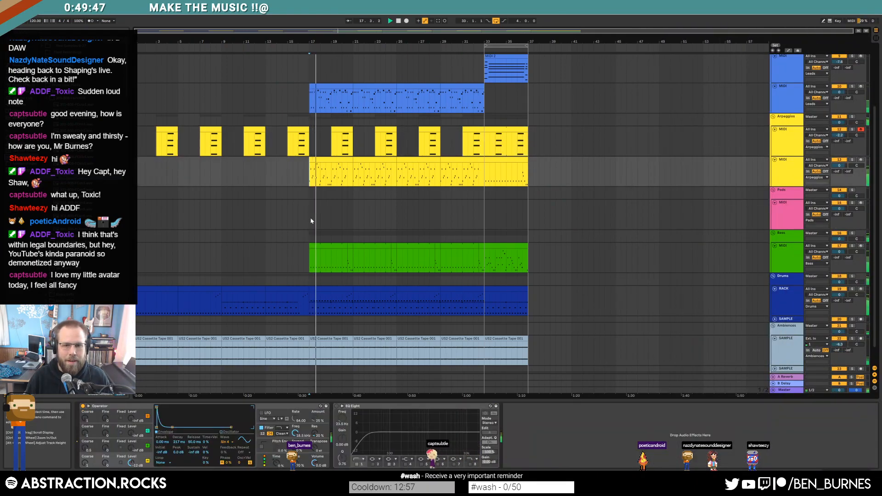
pyautogui.scroll(3, 420, 277)
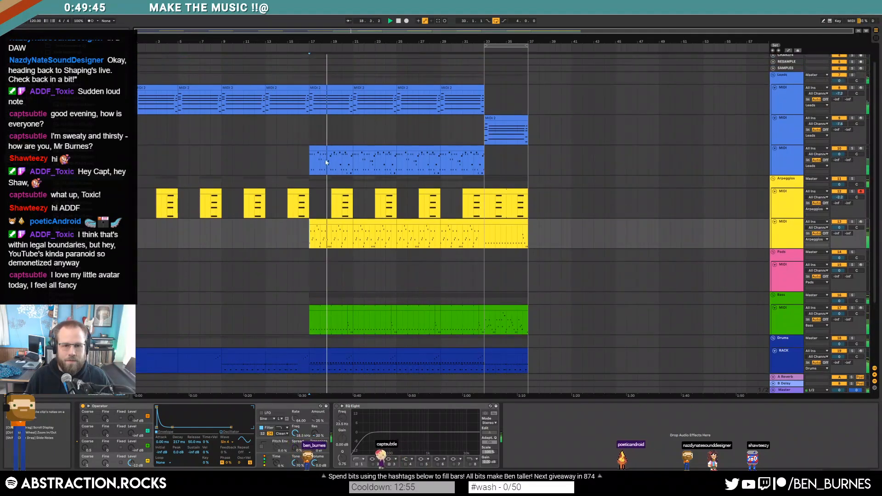
pyautogui.doubleClick(324, 162)
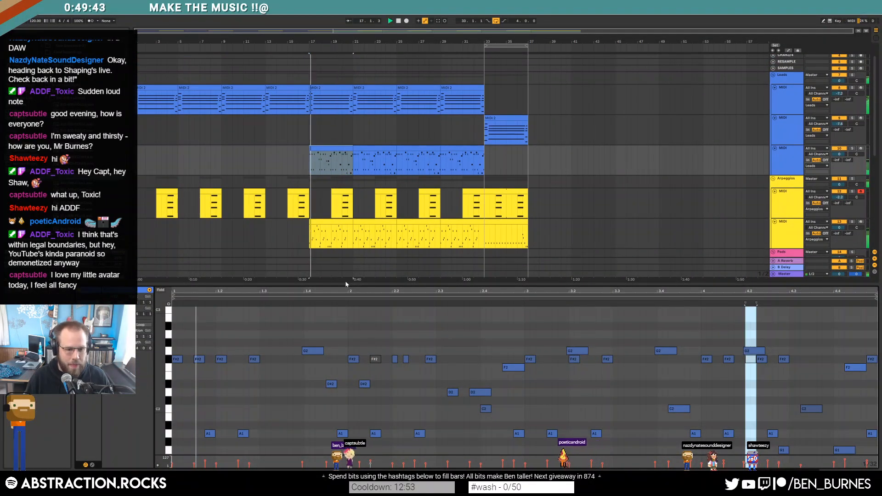
# Step: Delete the D#2 vocal chop note at 1.4.3, replace the A1 note at 1.4.4 with D#2, and select it with the D#2 at 2.1.2
pyautogui.click(330, 384)
pyautogui.press('space')
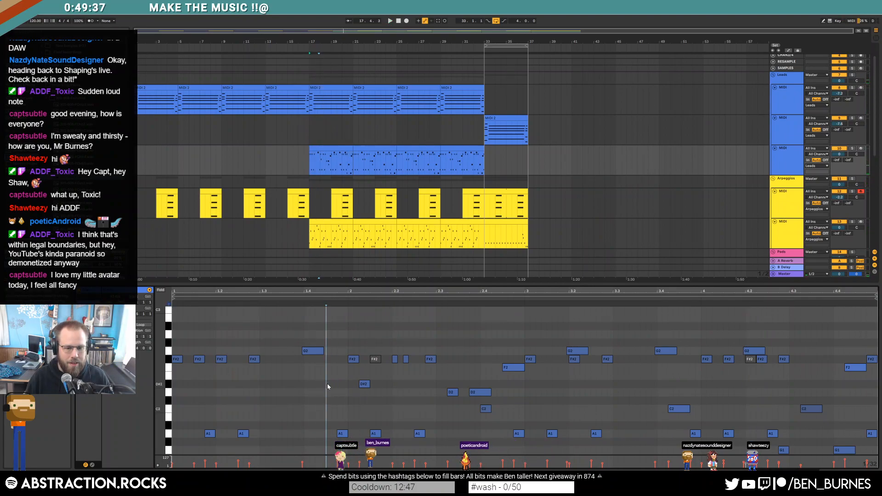
pyautogui.click(339, 384)
pyautogui.press('space')
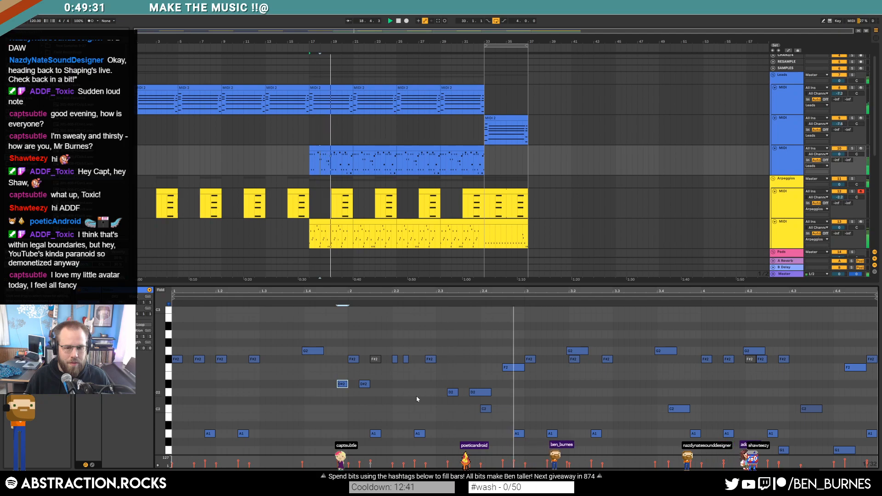
pyautogui.click(364, 384)
pyautogui.press('space')
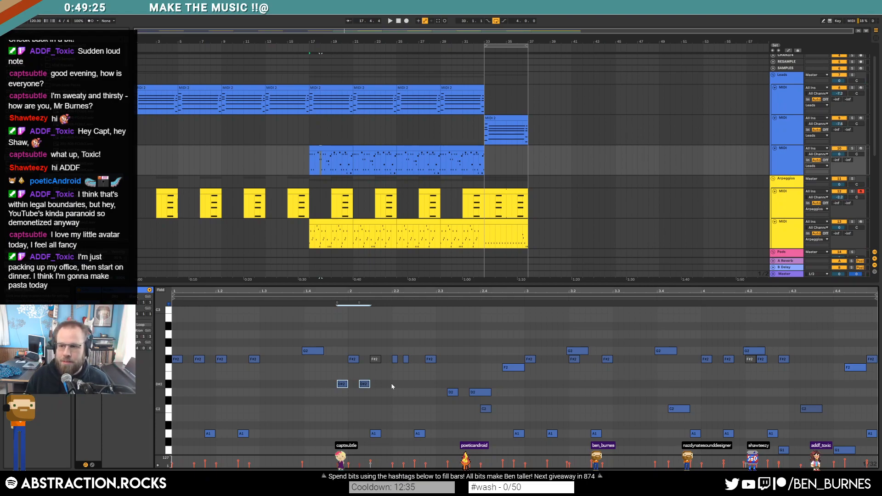
# Step: Play the arrangement from bar 17 onward to check the edited vocal chops, selecting and deselecting the D2 and C2 notes
pyautogui.moveTo(451, 379); pyautogui.dragTo(469, 409)
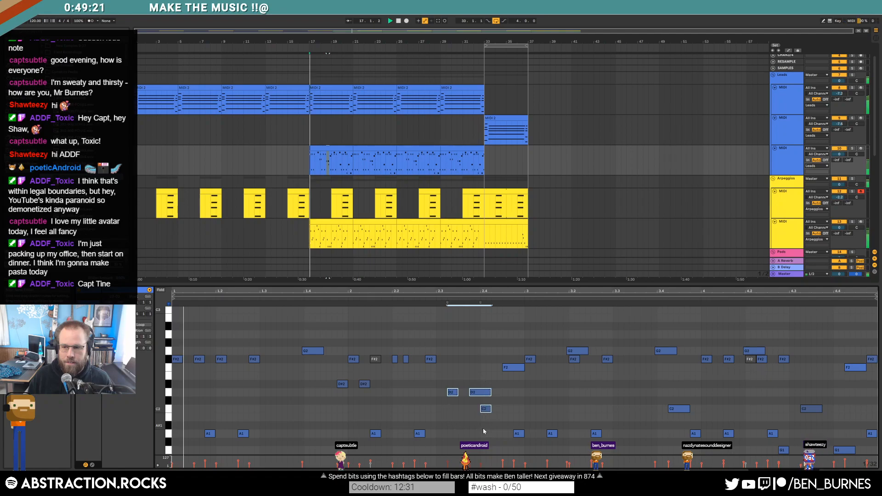
pyautogui.click(474, 429)
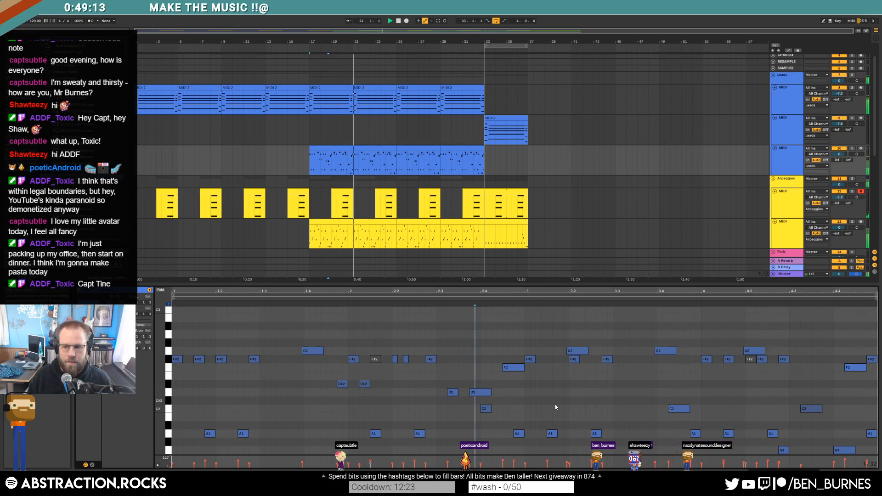
pyautogui.hotkey('shift', 'Tab')
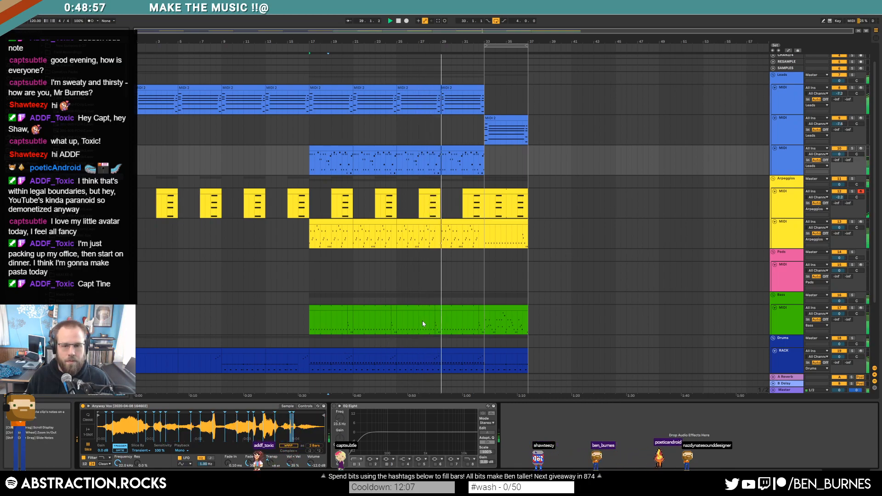
# Step: Move the bass clip at bar 33 out to bar 49 and duplicate the bar 29 bass clip into bar 33
pyautogui.scroll(-2, 422, 321)
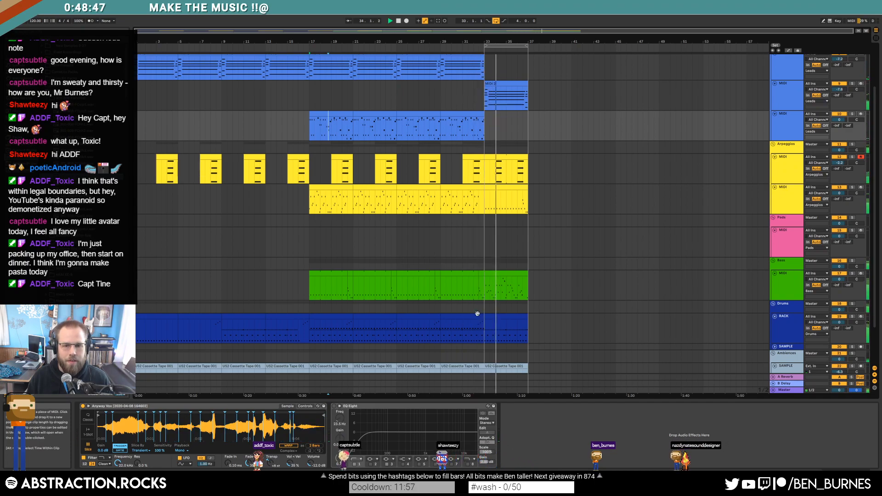
pyautogui.click(460, 274)
pyautogui.moveTo(514, 275); pyautogui.dragTo(687, 281)
pyautogui.click(456, 278)
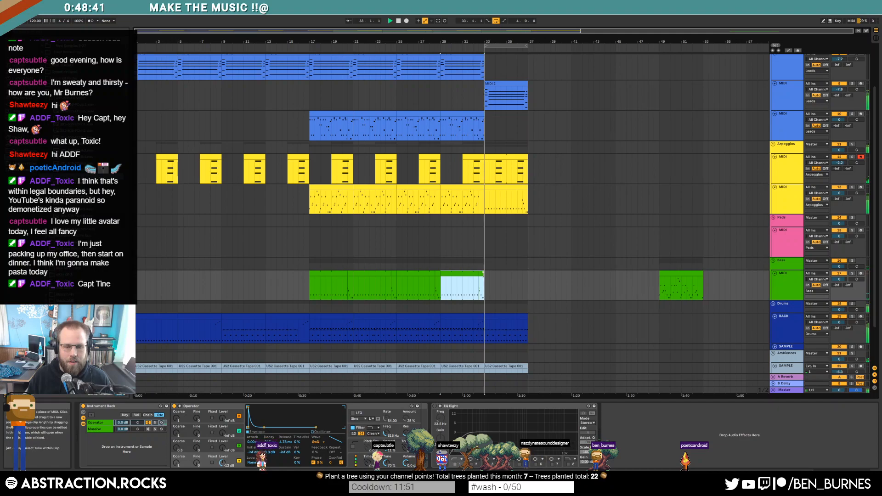
pyautogui.hotkey('ctrl', 'd')
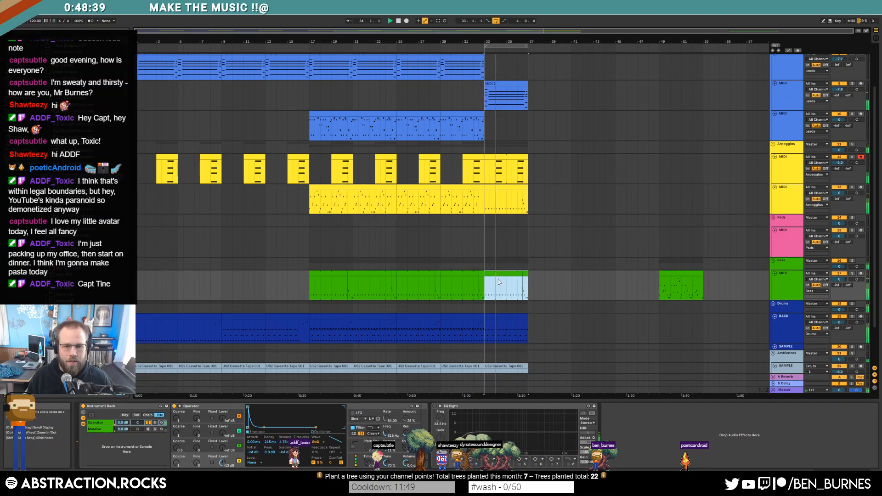
# Step: In the bar 33 bass clip, add a C1 note at 1.4.2 and transpose the 1.4.3 note up one octave
pyautogui.doubleClick(498, 279)
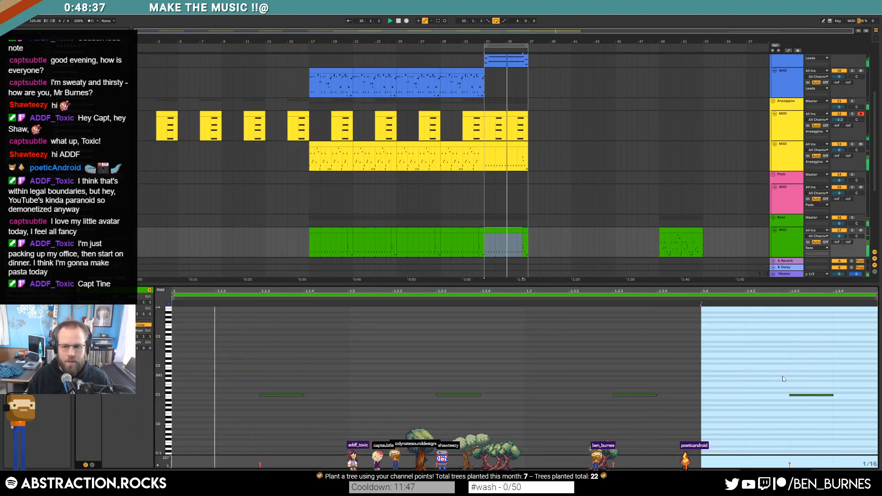
pyautogui.click(752, 396)
pyautogui.moveTo(810, 386); pyautogui.dragTo(817, 418)
pyautogui.hotkey('shift', 'Up')
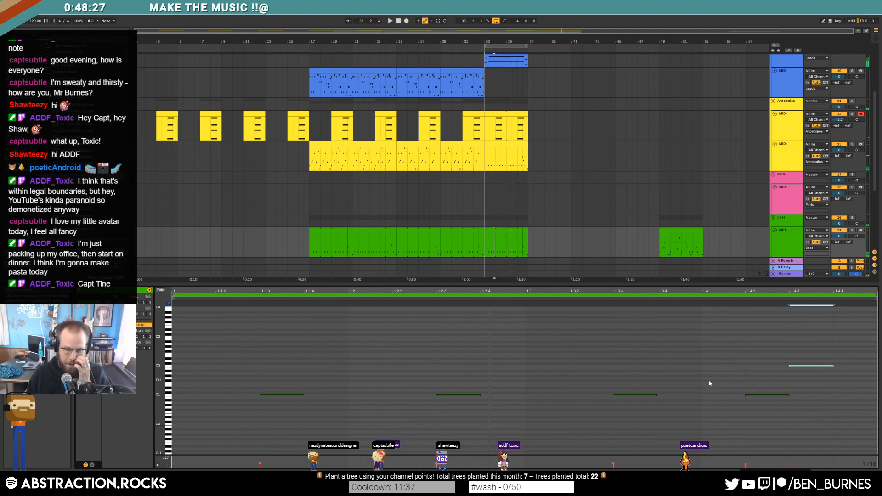
# Step: Add a C2 bass note at 1.3.4 and replace the 1.4.3 note with a C1 at 1.4.4 while playing the section
pyautogui.doubleClick(707, 367)
pyautogui.press('Left')
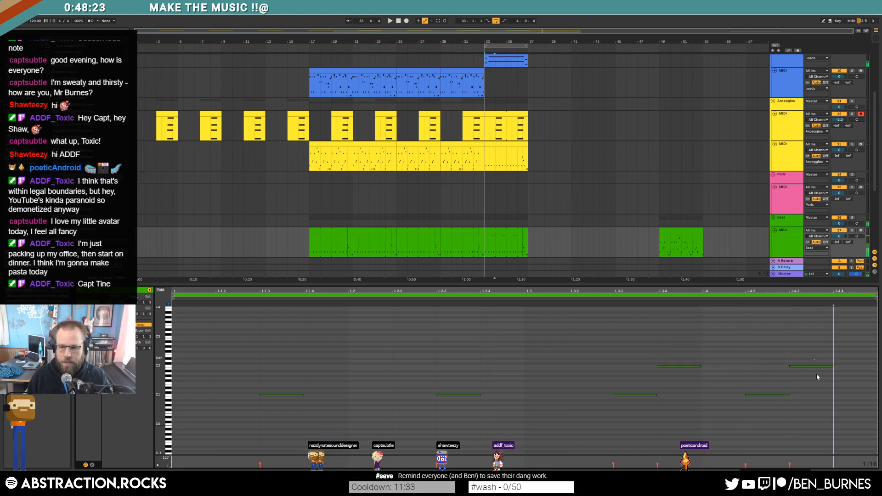
pyautogui.press('space')
pyautogui.doubleClick(837, 395)
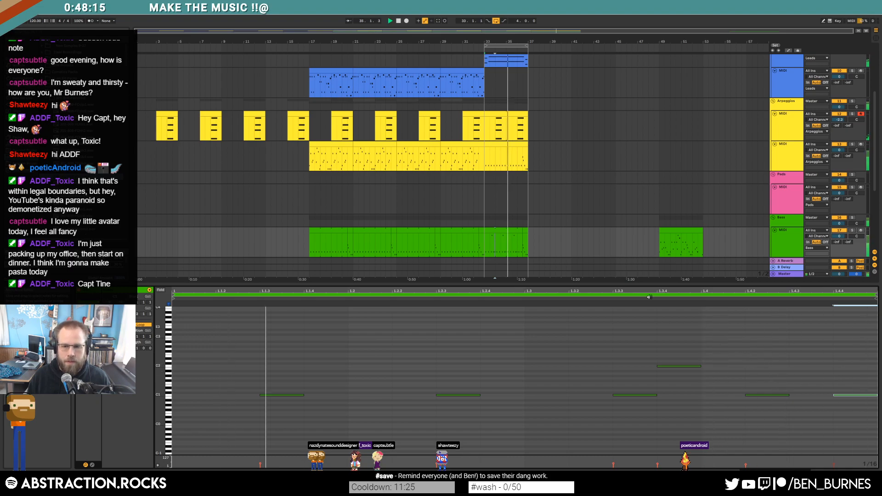
# Step: Extend the bar 33 bass clip to bar 37 over the short clip at its end, and stop playback
pyautogui.click(525, 230)
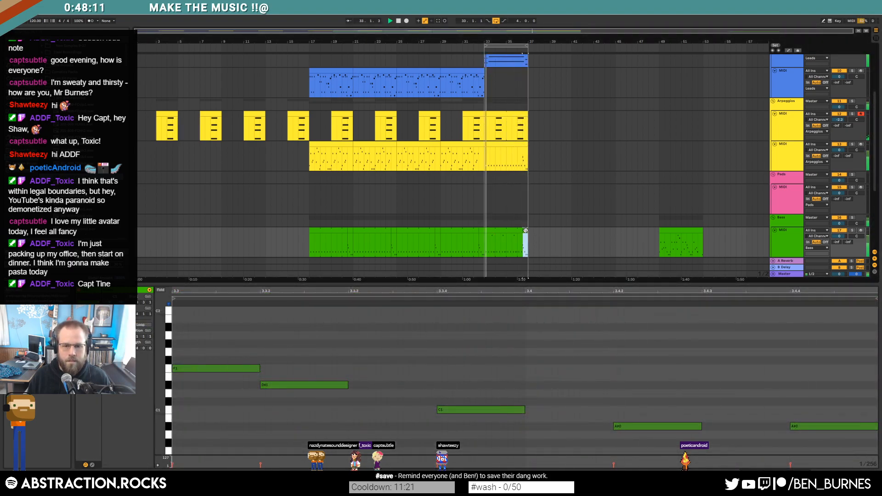
pyautogui.click(513, 231)
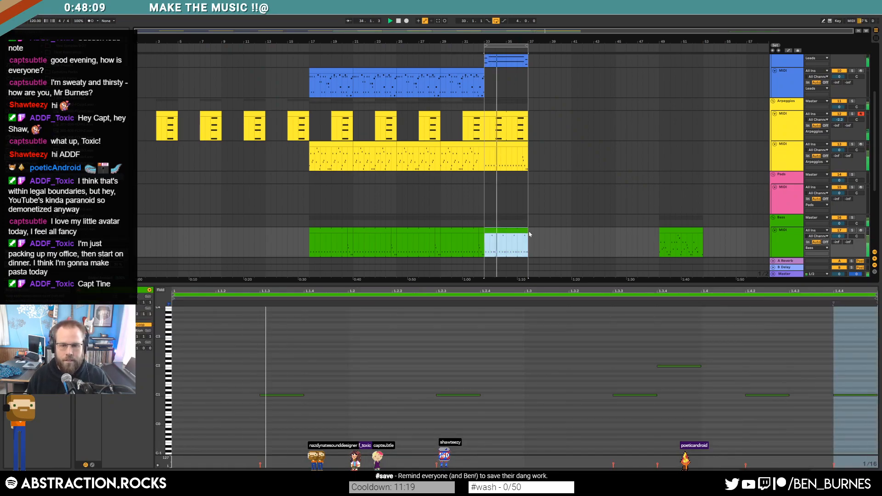
pyautogui.hotkey('shift', 'Tab')
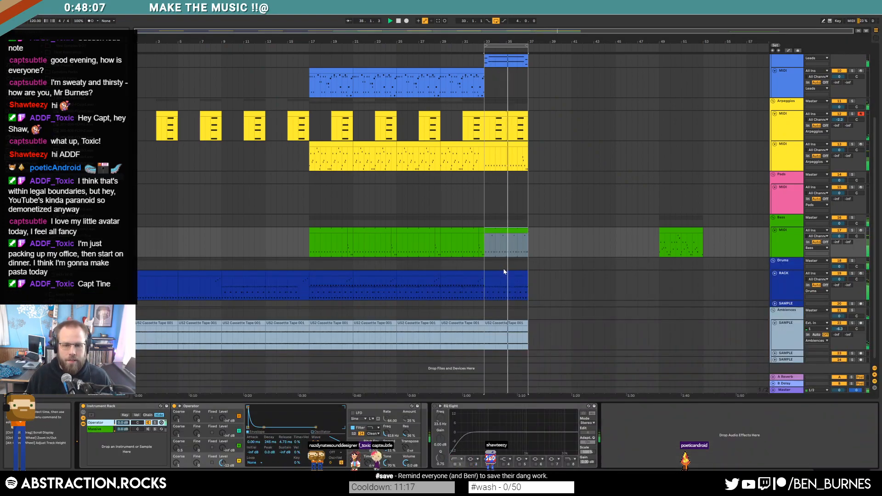
pyautogui.press('space')
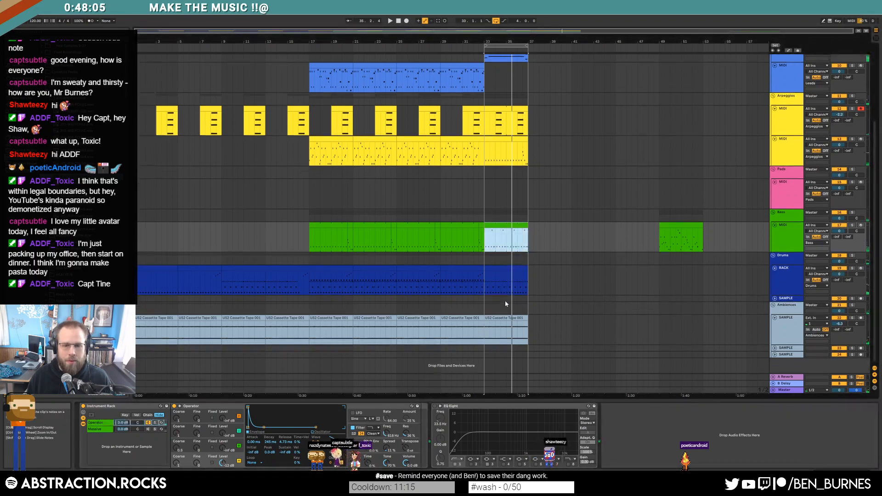
# Step: Arm the CHAN3/4 track for recording and play the looped section from bar 33
pyautogui.scroll(3, 510, 317)
pyautogui.scroll(2, 511, 315)
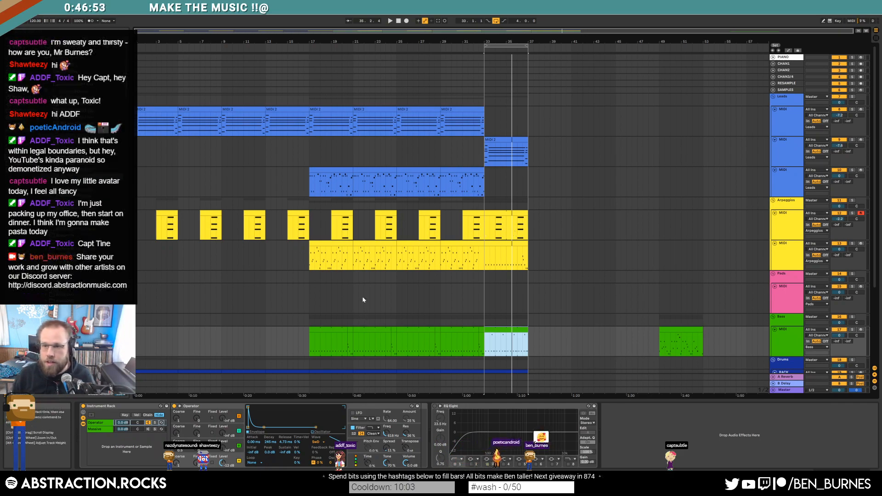
pyautogui.click(861, 78)
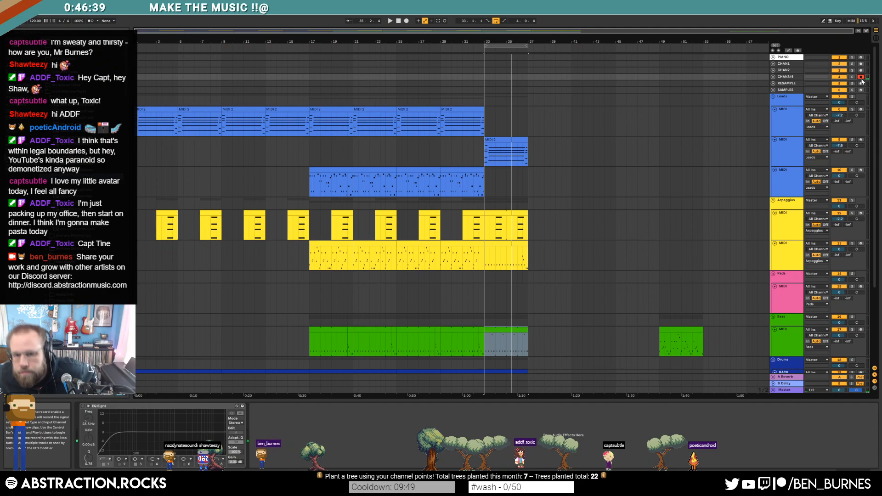
pyautogui.click(463, 47)
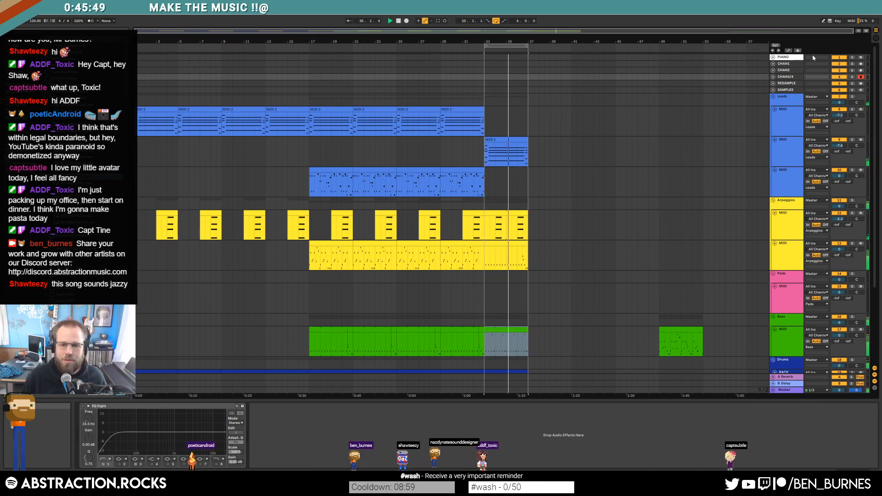
# Step: Duplicate the bar 33 lead, arpeggio and bass clips three times and extend the loop to bar 49
pyautogui.click(506, 139)
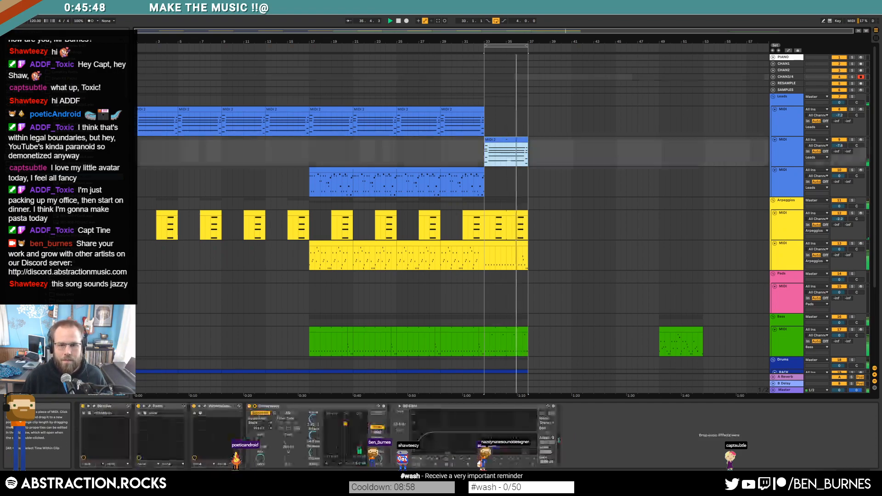
pyautogui.keyDown('shift'); pyautogui.click(526, 336); pyautogui.keyUp('shift')
pyautogui.hotkey('ctrl', 'd')
pyautogui.hotkey('ctrl', 'd')
pyautogui.hotkey('ctrl', 'd')
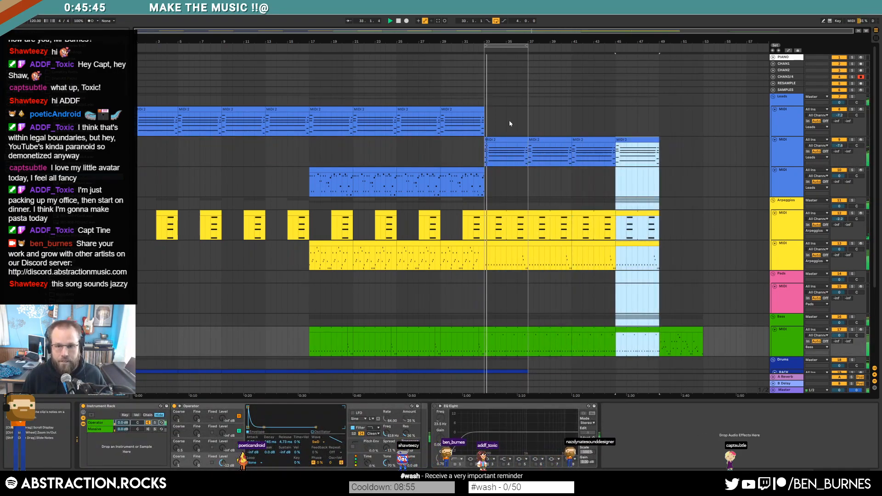
pyautogui.moveTo(526, 45); pyautogui.dragTo(659, 46)
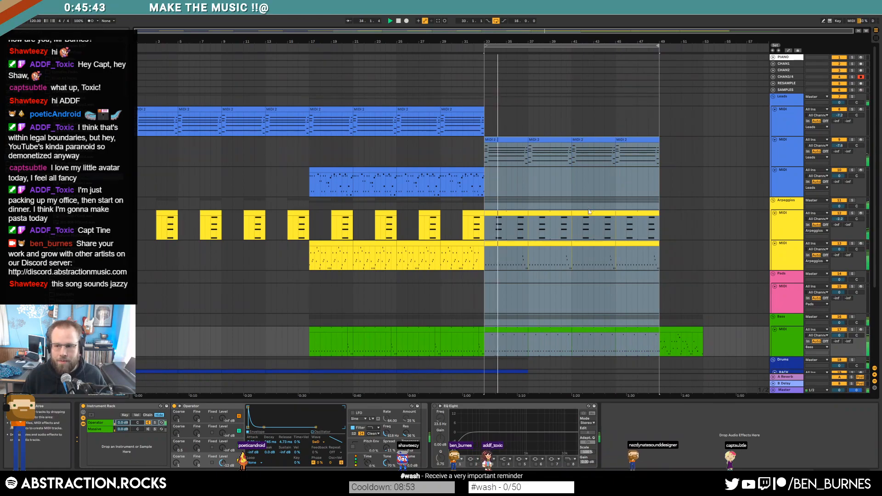
# Step: Duplicate the bar 33 section of the drum rack and cassette tape clips three times, up to bar 49
pyautogui.click(673, 329)
pyautogui.scroll(-3, 557, 357)
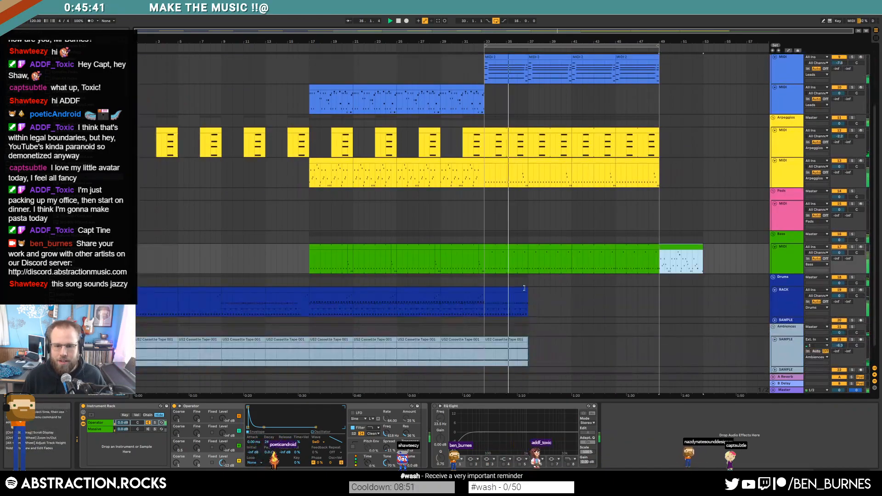
pyautogui.click(524, 288)
pyautogui.keyDown('shift'); pyautogui.click(522, 339); pyautogui.keyUp('shift')
pyautogui.hotkey('ctrl', 'd')
pyautogui.hotkey('ctrl', 'd')
pyautogui.hotkey('ctrl', 'd')
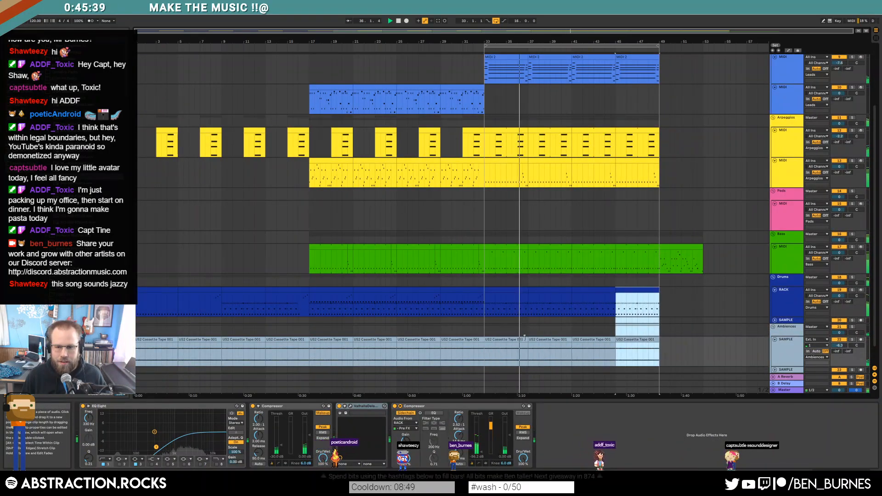
pyautogui.click(679, 259)
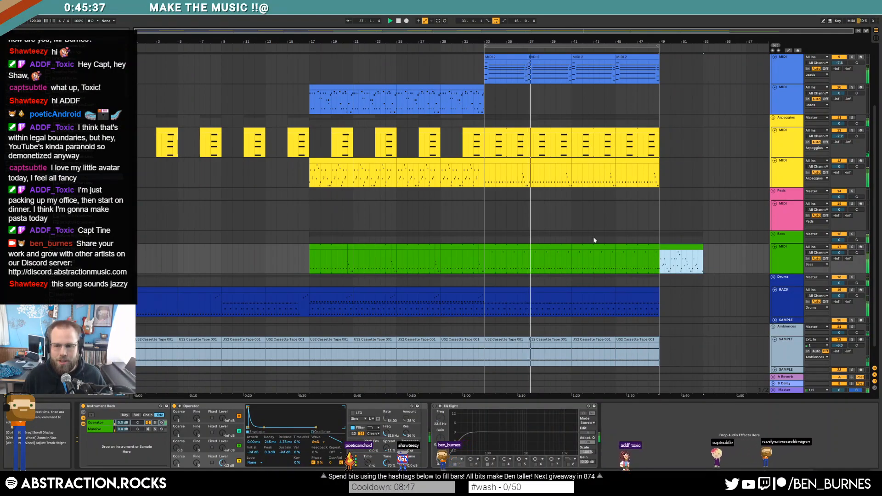
# Step: Unfold the CHAN3/4 track and play the arrangement from bar 33 on it
pyautogui.scroll(1, 574, 258)
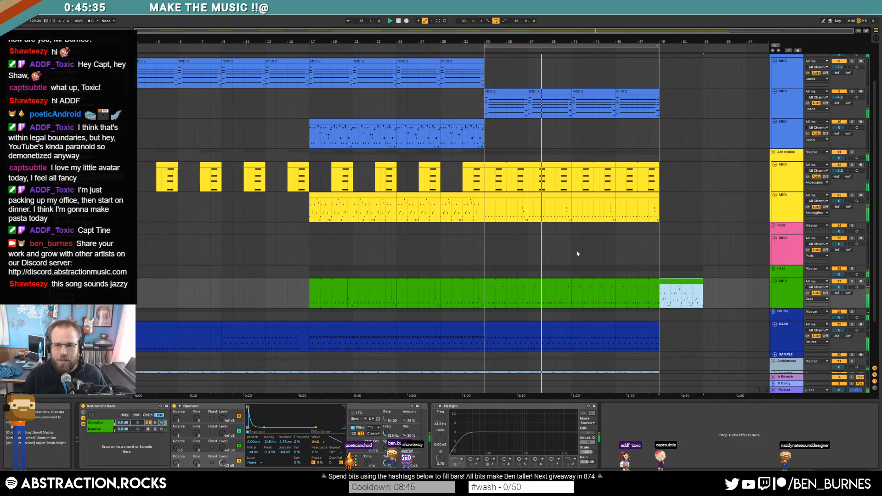
pyautogui.scroll(2, 666, 152)
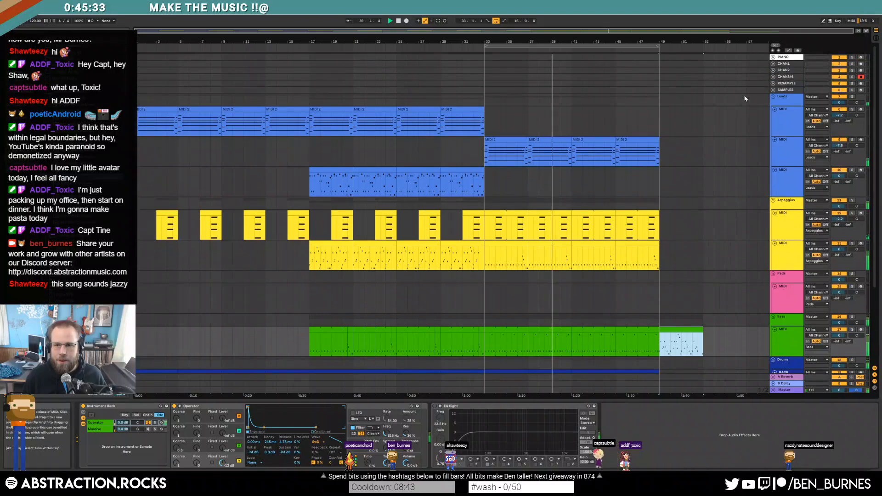
pyautogui.click(773, 77)
pyautogui.click(784, 82)
pyautogui.click(485, 95)
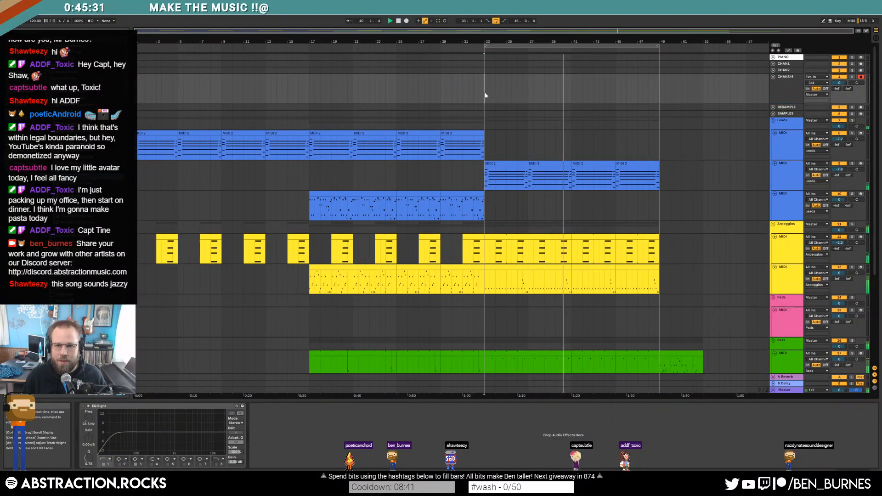
pyautogui.press('space')
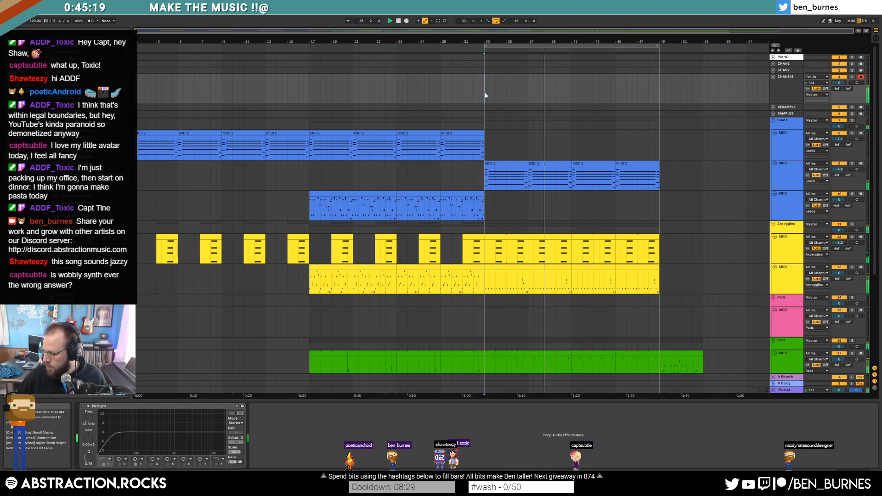
# Step: Try recording a short take on the CHAN3/4 track from bar 33, and delete the recorded clip
pyautogui.press('space')
pyautogui.press('F9')
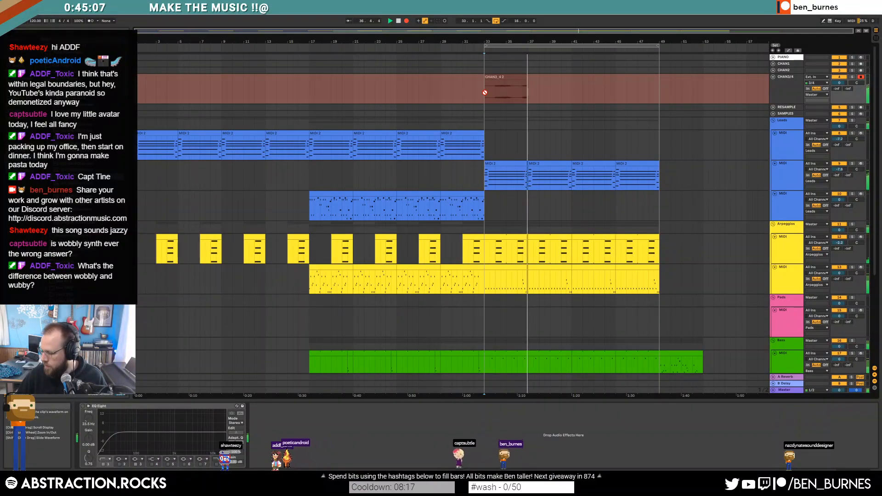
pyautogui.press('space')
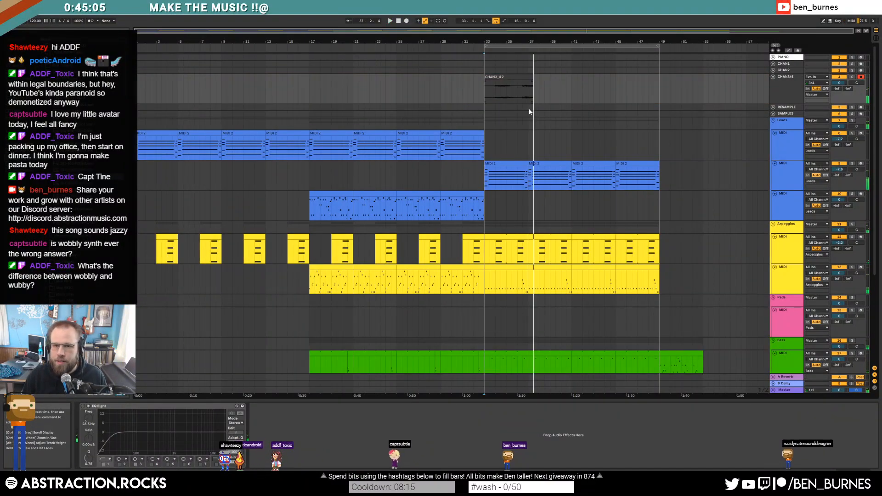
pyautogui.click(504, 76)
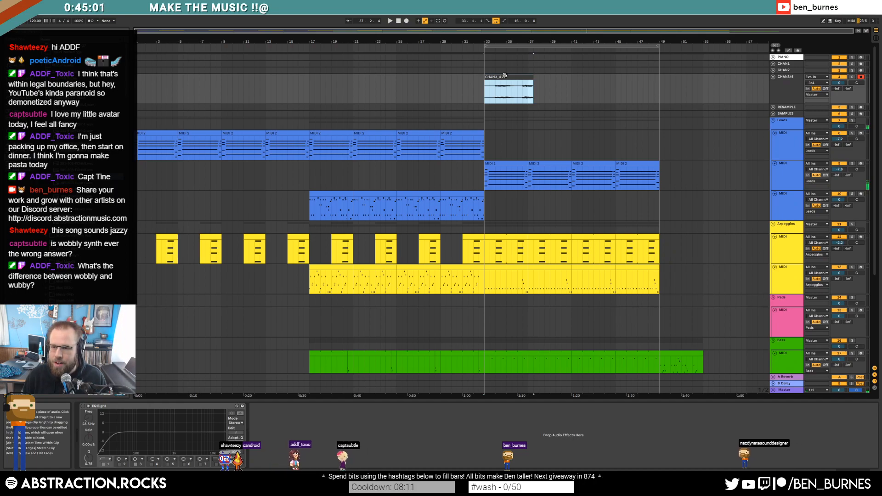
pyautogui.press('Delete')
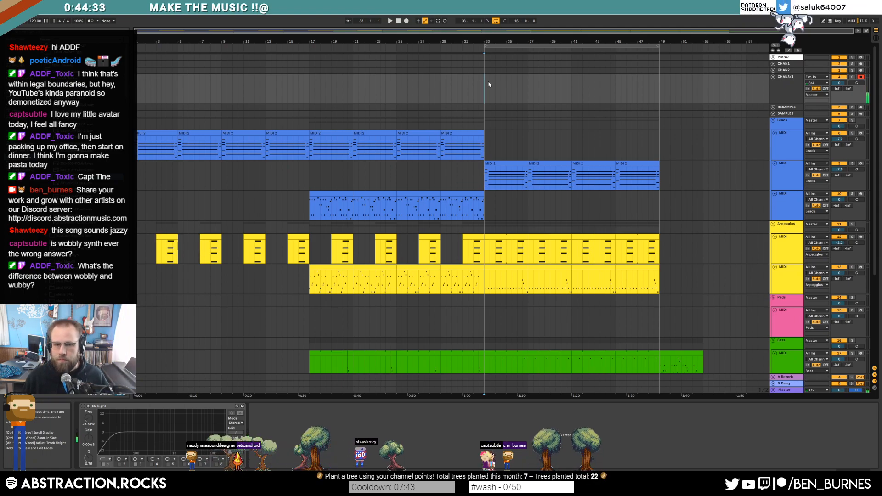
# Step: Record a new looped take on the CHAN3/4 track from bar 33 and stop the recording
pyautogui.press('F9')
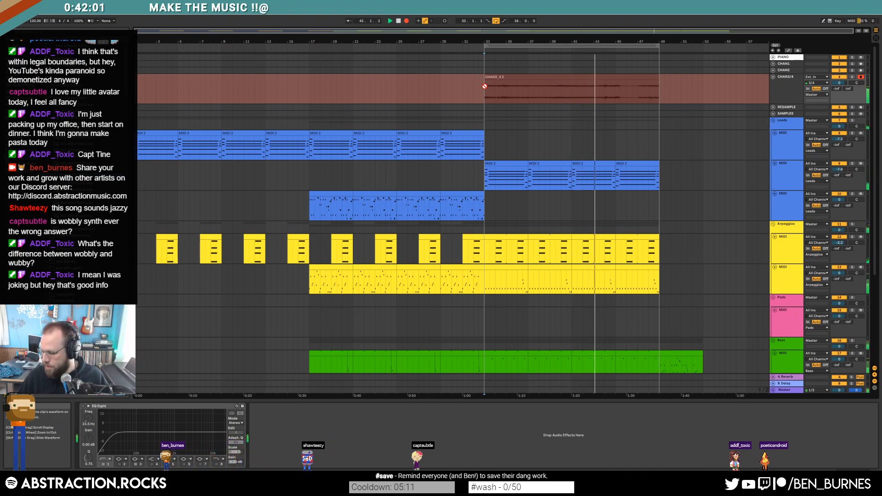
pyautogui.press('space')
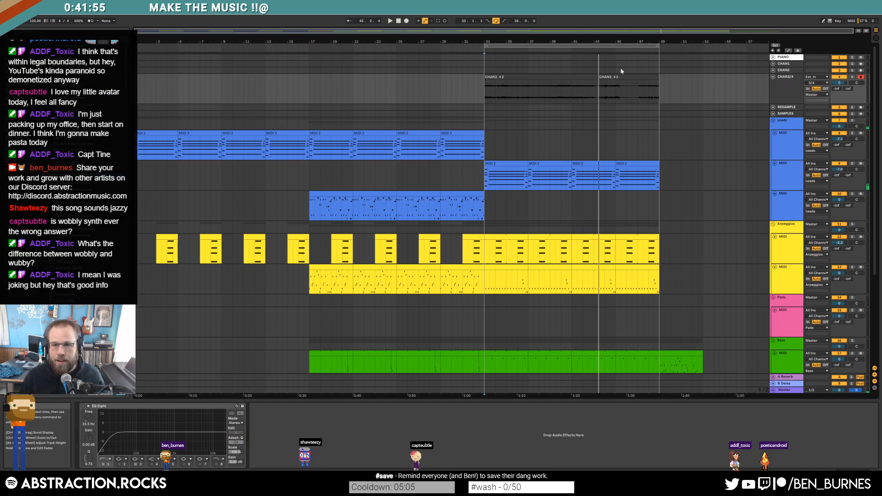
# Step: Move the first recorded CHAN3/4 clip to bar 1 on a new audio track in the Leads group and unfold that track
pyautogui.click(538, 90)
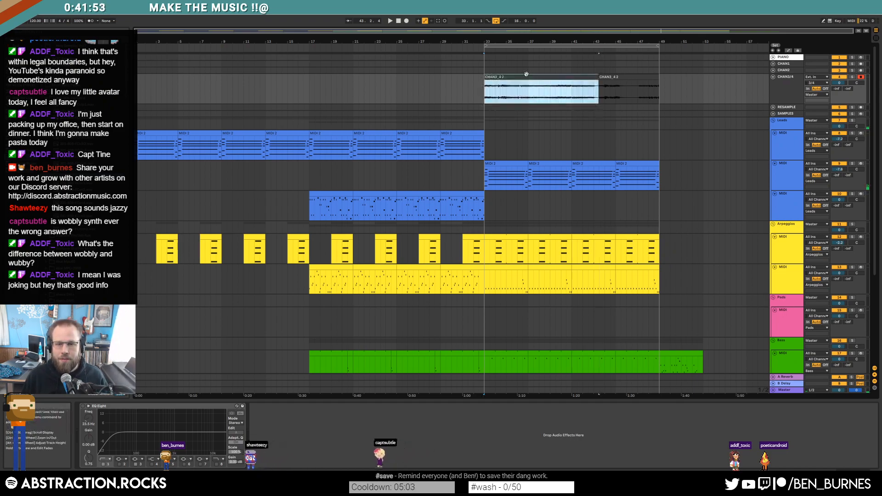
pyautogui.moveTo(537, 90); pyautogui.dragTo(138, 232)
pyautogui.click(787, 214)
pyautogui.hotkey('ctrl', 't')
pyautogui.click(774, 224)
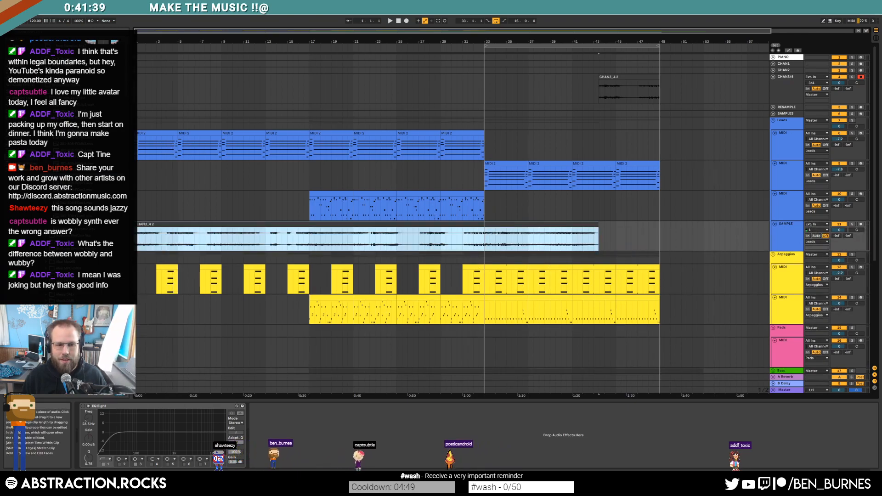
# Step: Delete the remaining recorded clip between bars 43 and 49 on the CHAN3/4 track
pyautogui.click(628, 79)
pyautogui.click(779, 74)
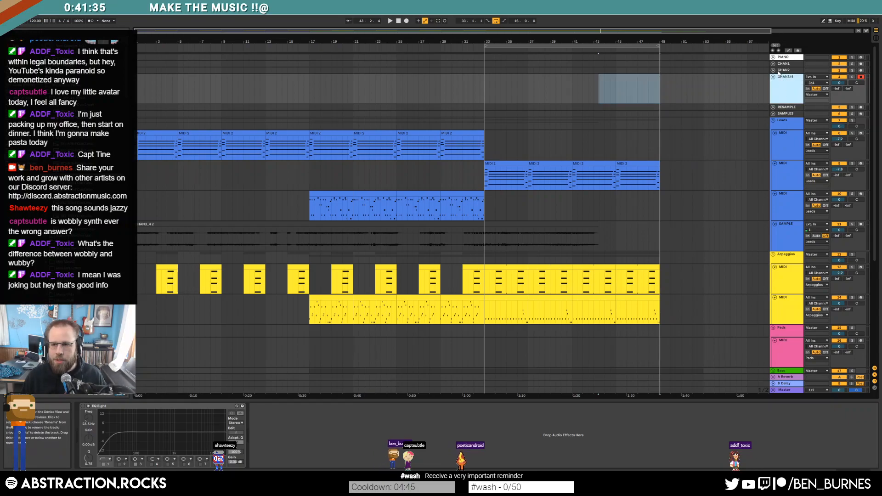
# Step: Unfold the CHAN2 and CHAN1 tracks, leave CHAN2 disarmed and set CHAN1's monitoring to In
pyautogui.click(774, 71)
pyautogui.click(861, 70)
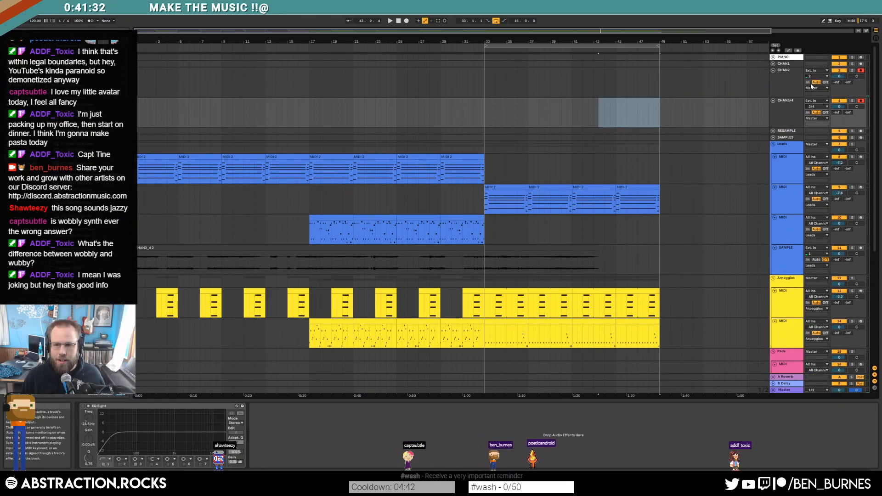
pyautogui.click(777, 71)
pyautogui.click(773, 71)
pyautogui.click(774, 71)
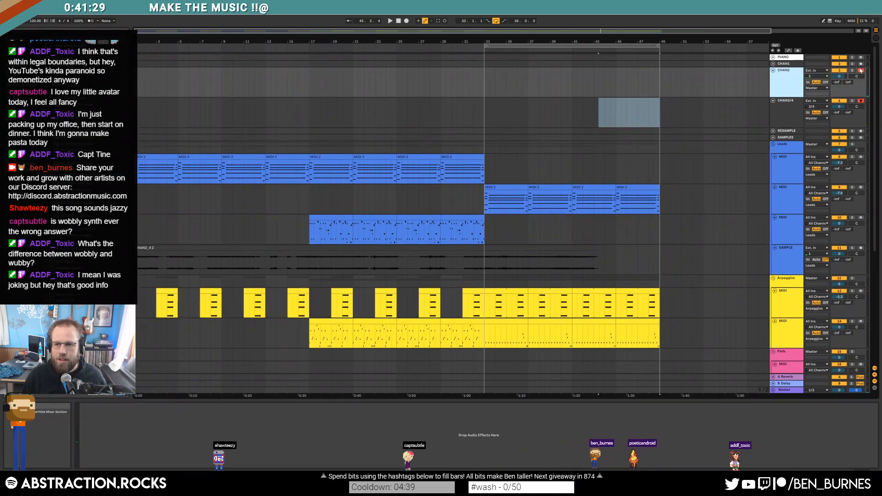
pyautogui.click(861, 70)
pyautogui.click(773, 64)
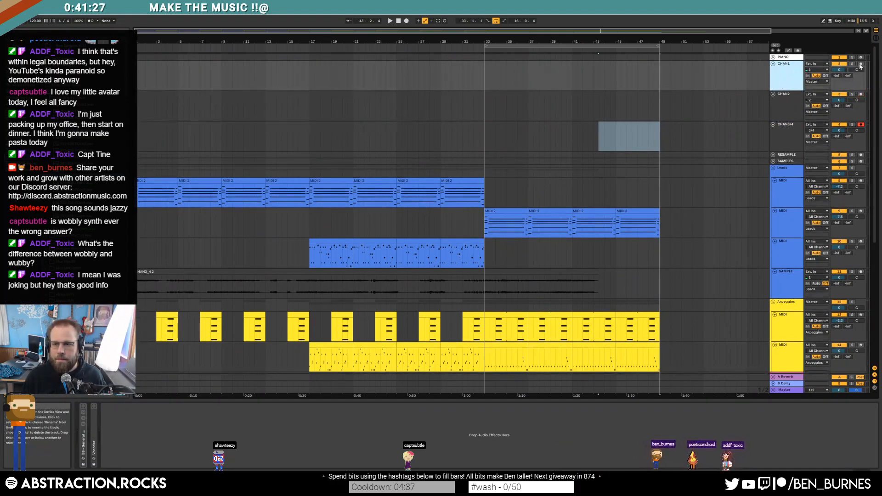
pyautogui.click(807, 76)
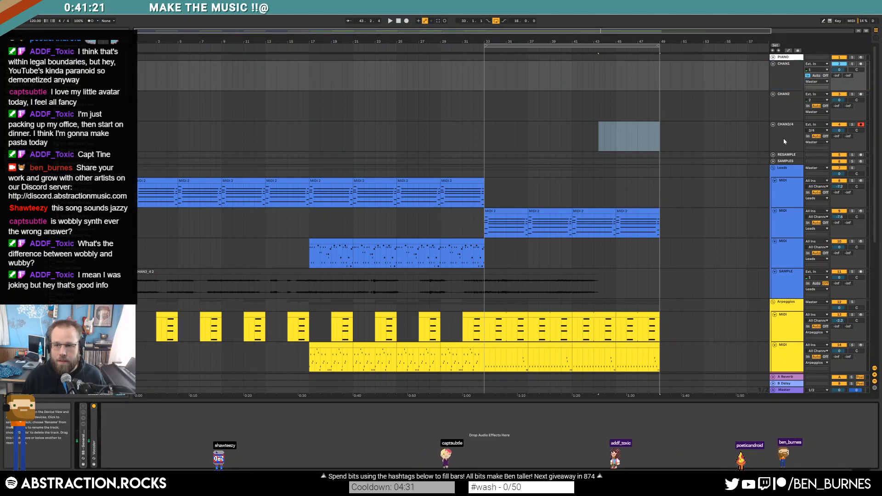
# Step: Keep CHAN3/4's input on Ext. In, route its output to Sends Only and place the insert marker at bar 33 on the track
pyautogui.click(814, 125)
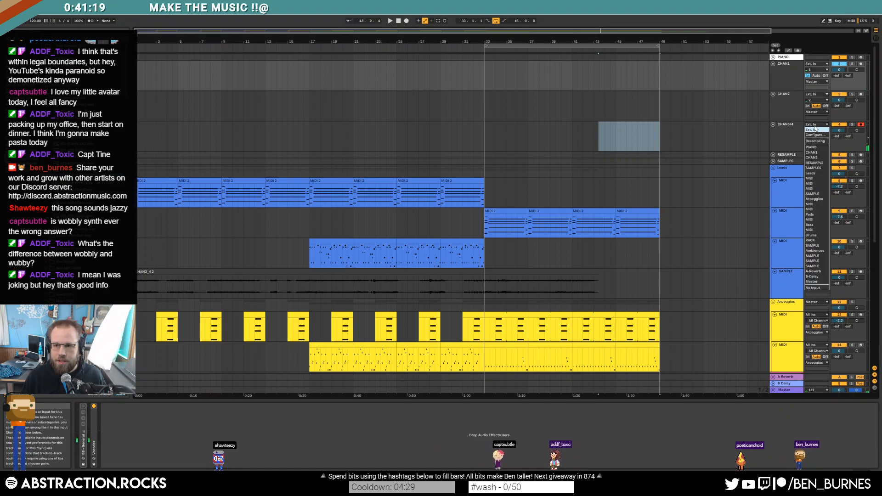
pyautogui.click(814, 130)
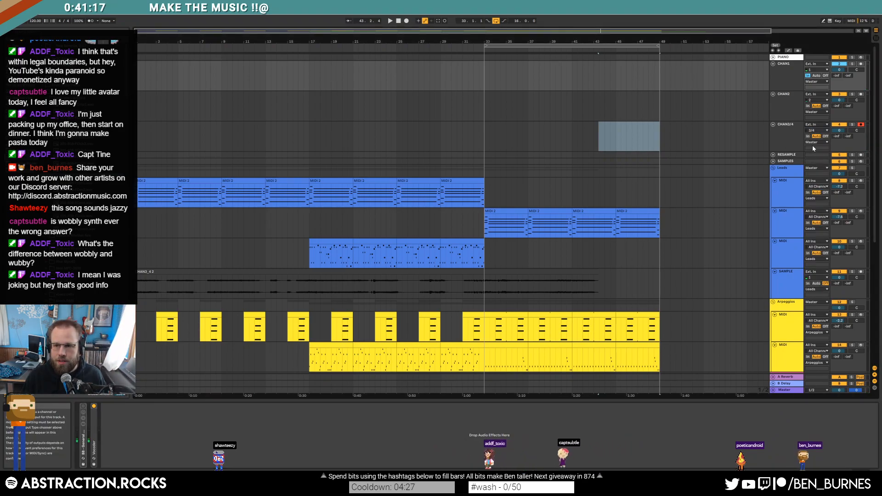
pyautogui.click(816, 142)
pyautogui.click(816, 207)
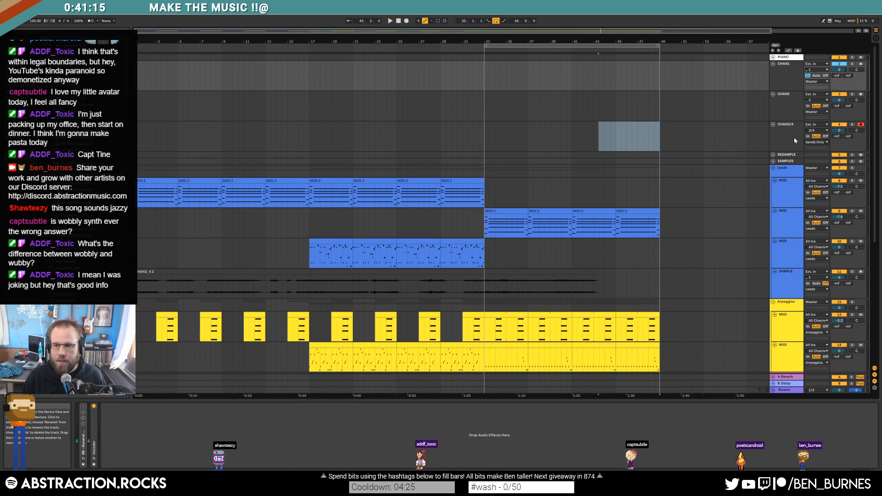
pyautogui.click(794, 137)
pyautogui.click(486, 136)
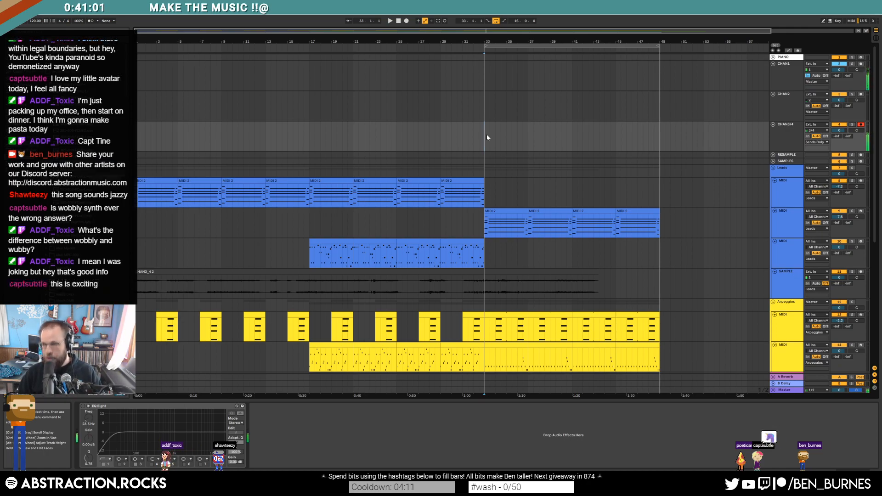
# Step: Select the CHAN1 track to show its devices and play the arrangement through the bar 33 section with the live input
pyautogui.click(766, 81)
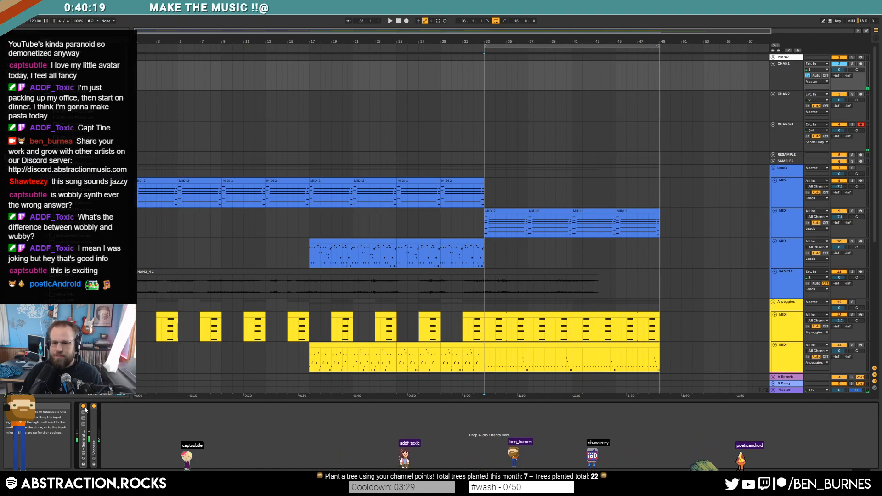
pyautogui.click(393, 49)
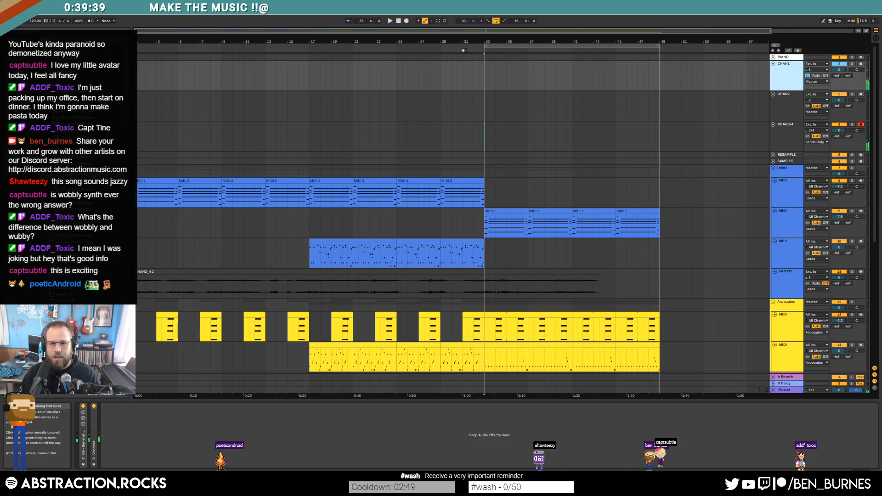
pyautogui.click(439, 47)
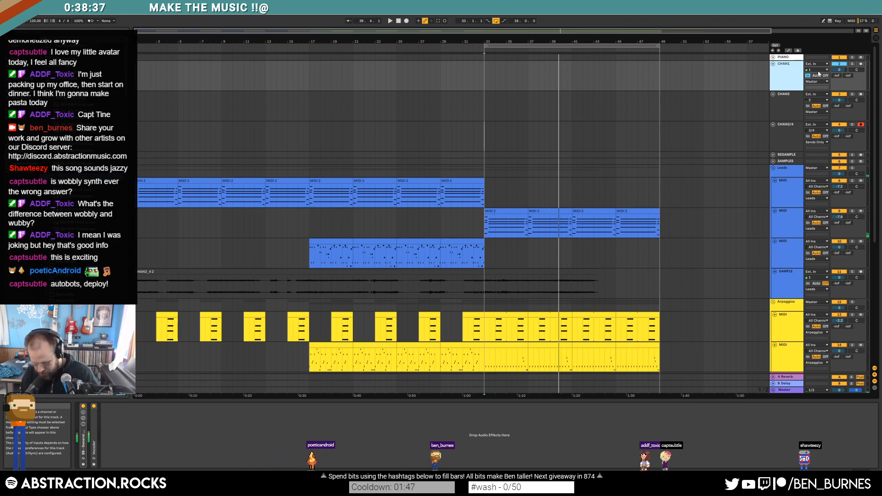
# Step: Arm CHAN1 and record a short test take on CHAN1 and CHAN3/4 from just before bar 31 to past bar 34
pyautogui.click(862, 65)
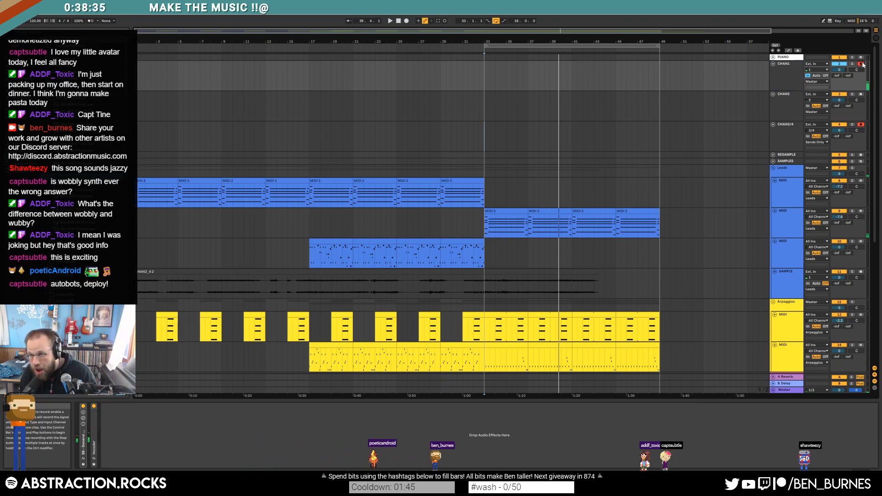
pyautogui.click(452, 50)
pyautogui.click(406, 21)
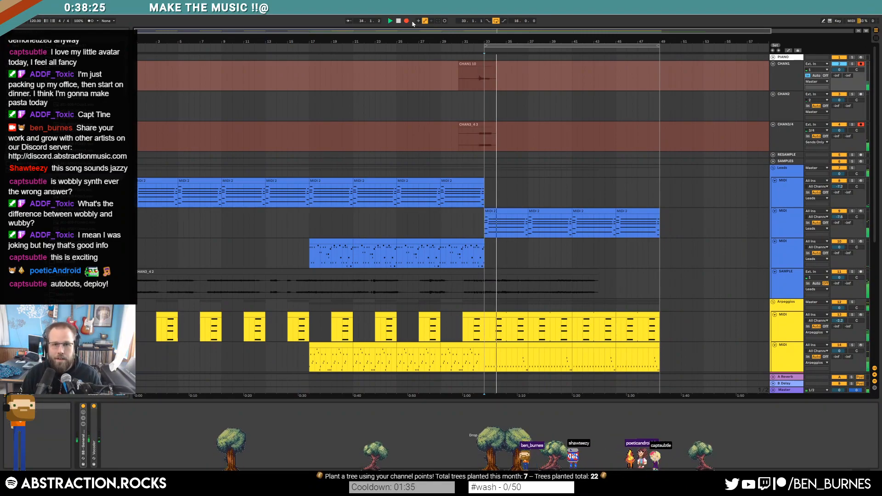
pyautogui.click(398, 21)
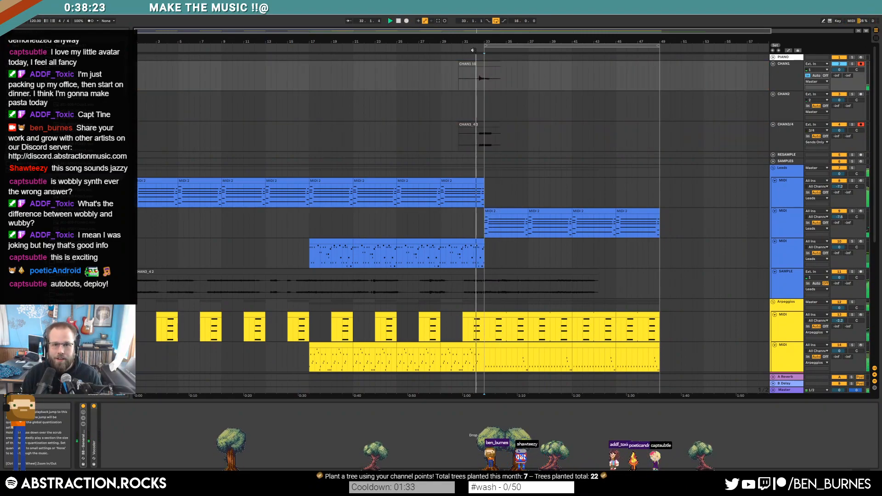
pyautogui.click(398, 21)
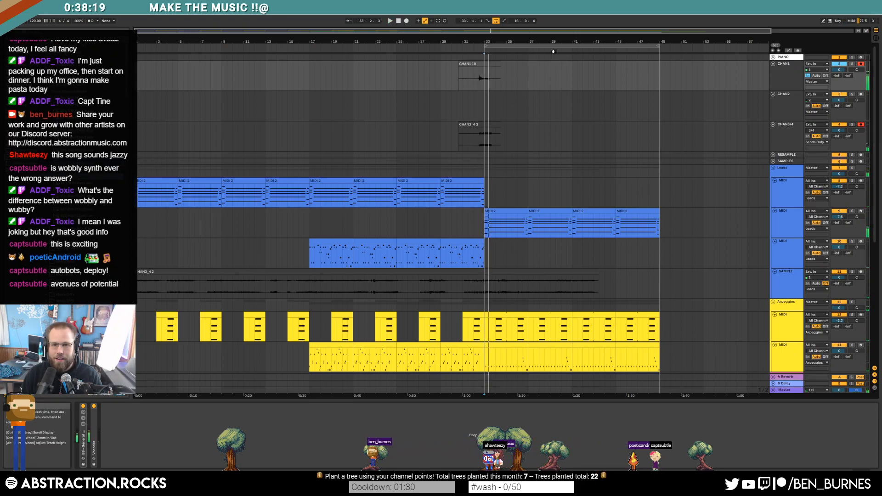
# Step: Try recording a looped take on CHAN1 and CHAN3/4 from about bar 39, and undo it
pyautogui.click(406, 21)
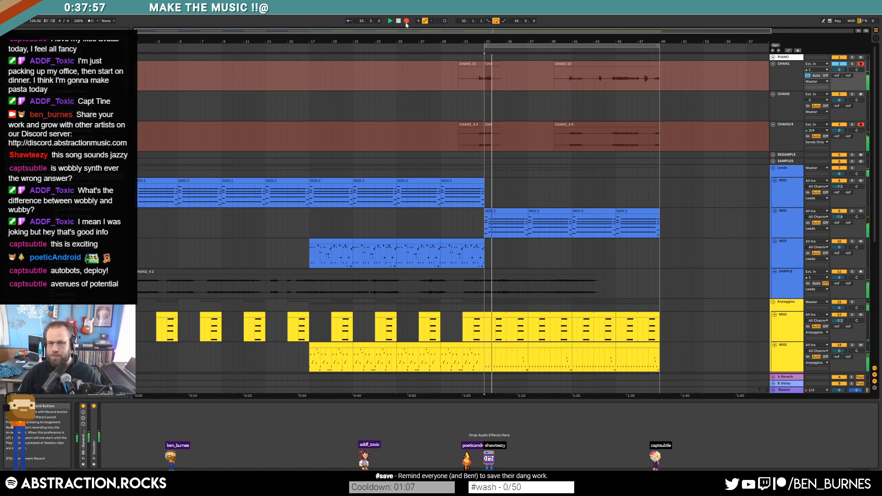
pyautogui.click(406, 21)
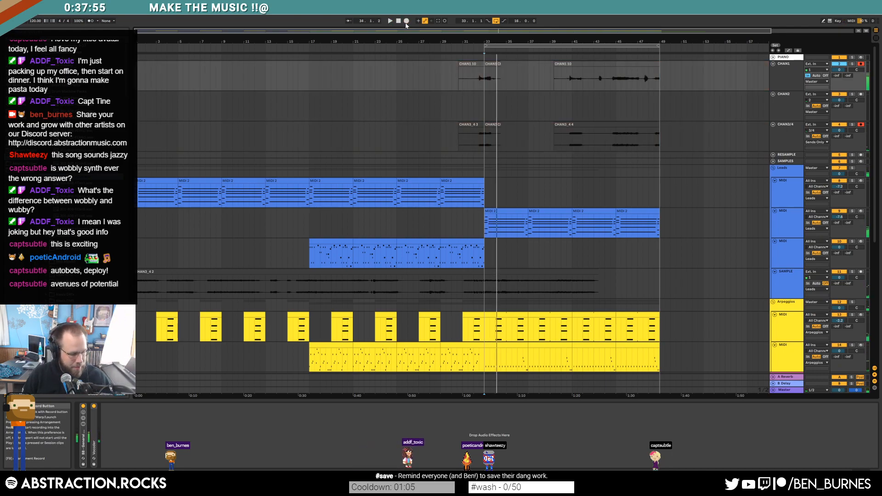
pyautogui.hotkey('ctrl', 'z')
pyautogui.click(470, 47)
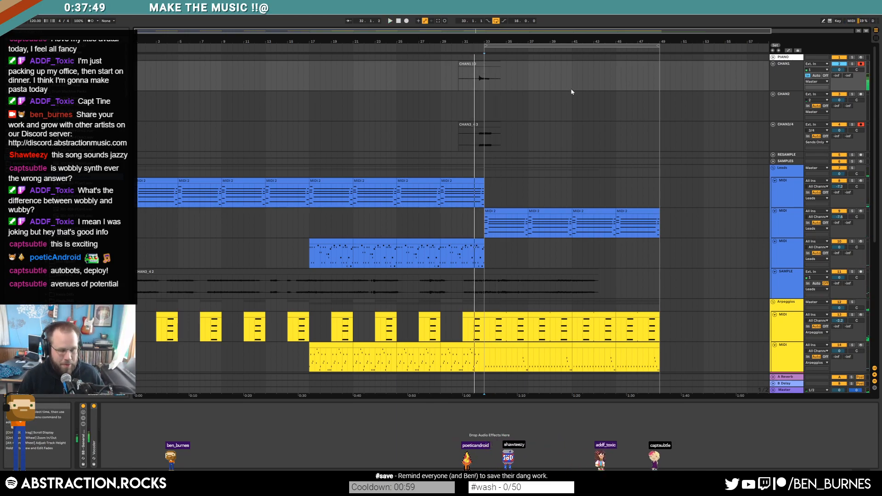
# Step: Set CHAN1's monitoring to Auto and play back the short test take from about bar 32
pyautogui.click(478, 64)
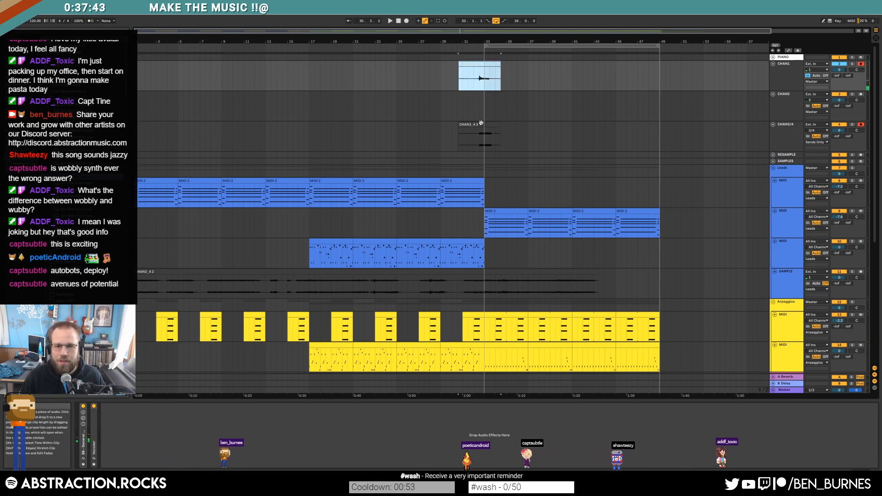
pyautogui.click(816, 75)
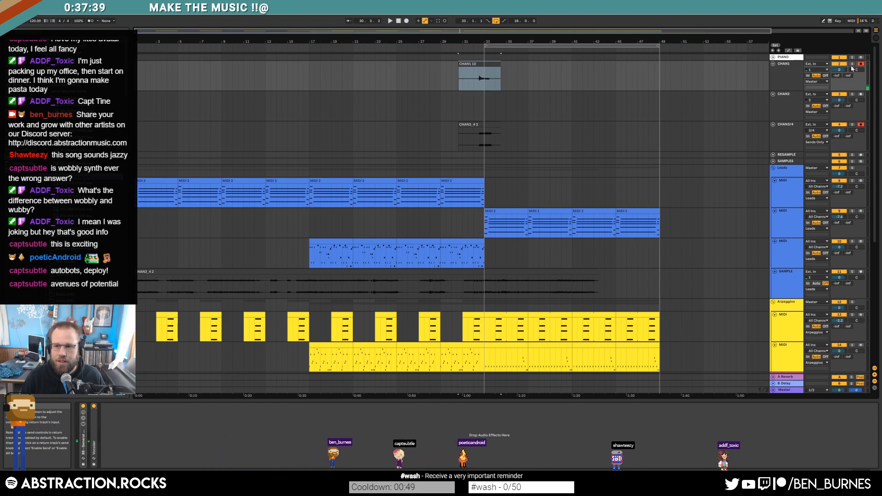
pyautogui.click(474, 77)
pyautogui.click(475, 77)
pyautogui.press('space')
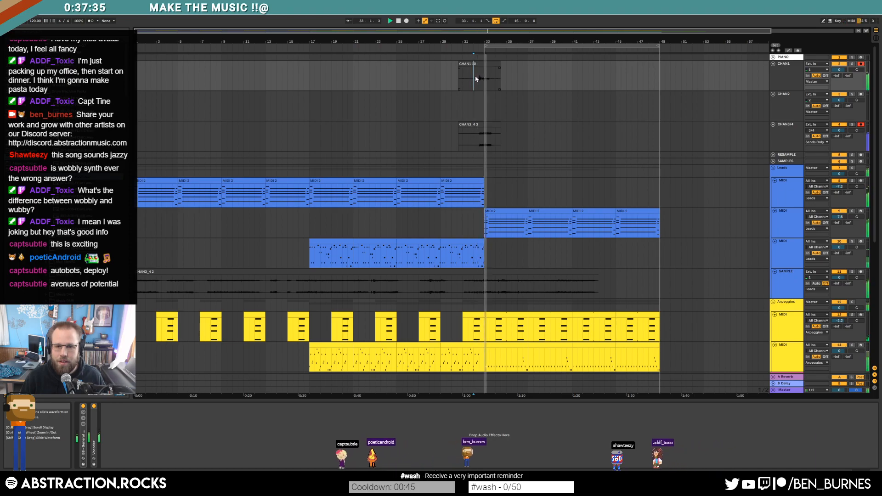
pyautogui.press('space')
# Step: Delete the short test takes on CHAN1 and CHAN3/4 and set CHAN1's monitoring to In
pyautogui.click(476, 64)
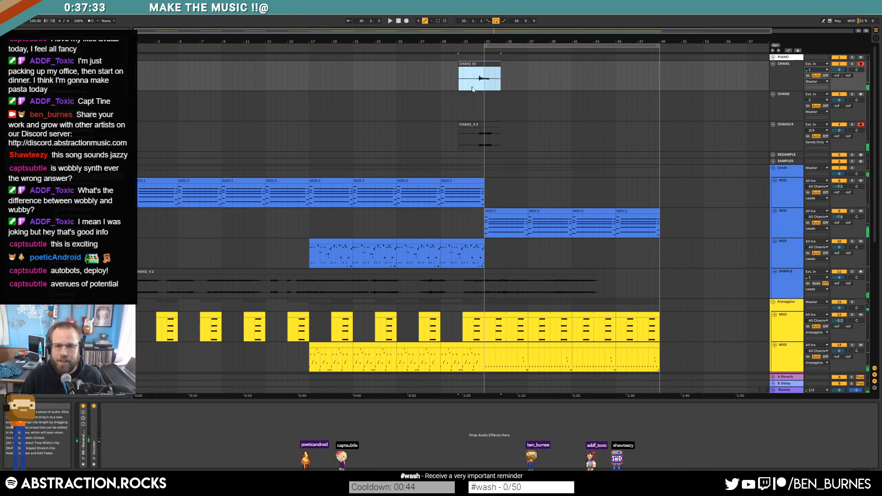
pyautogui.keyDown('shift'); pyautogui.click(477, 124); pyautogui.keyUp('shift')
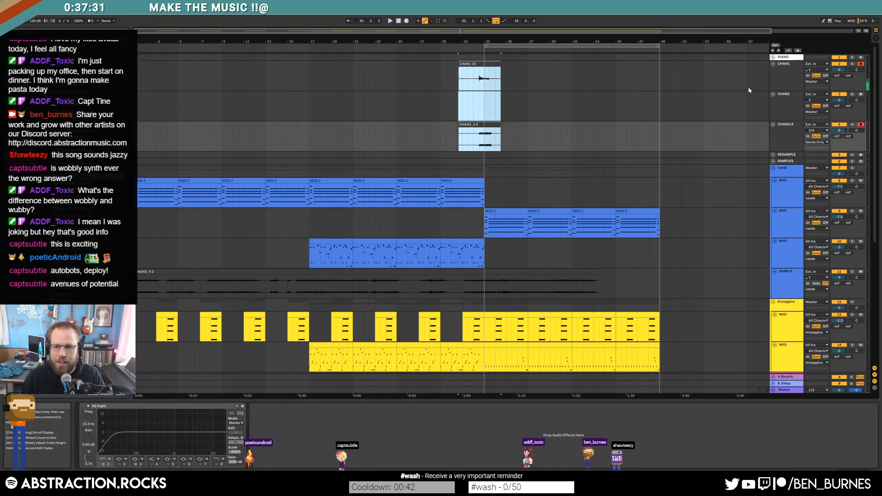
pyautogui.press('Delete')
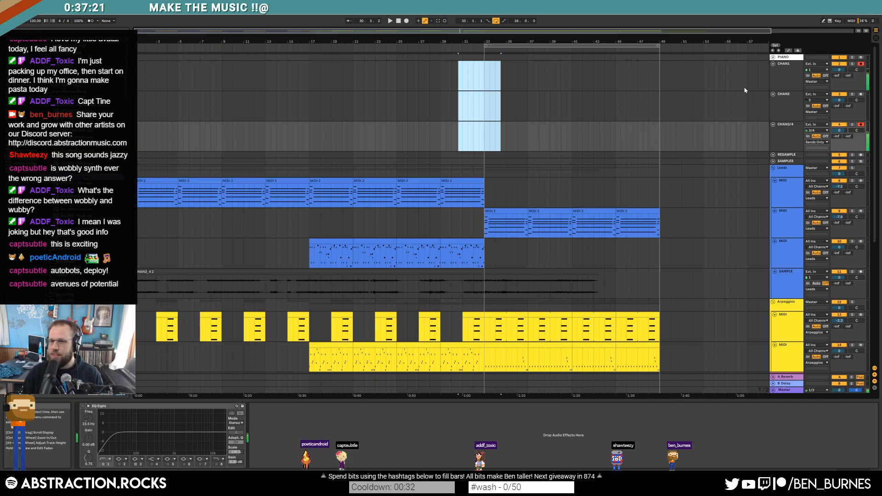
pyautogui.click(808, 76)
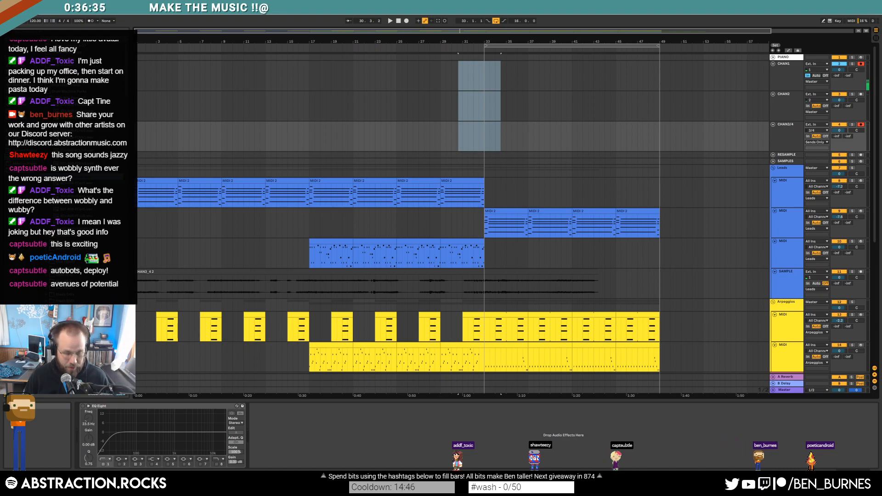
# Step: Save the Live Set as "2020-04-08 Lo-Fi Loafing" in the 2 Hour Tracks 2020 folder and delete the temporary recording files
pyautogui.hotkey('ctrl', 's')
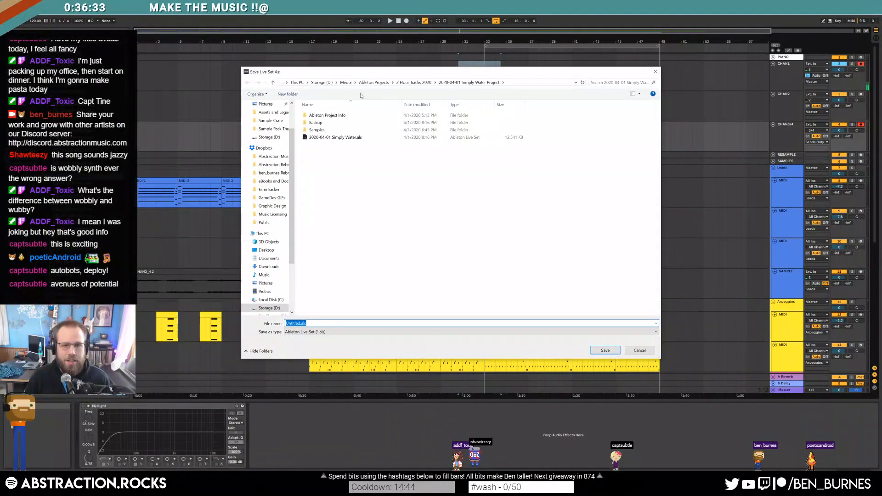
pyautogui.click(415, 83)
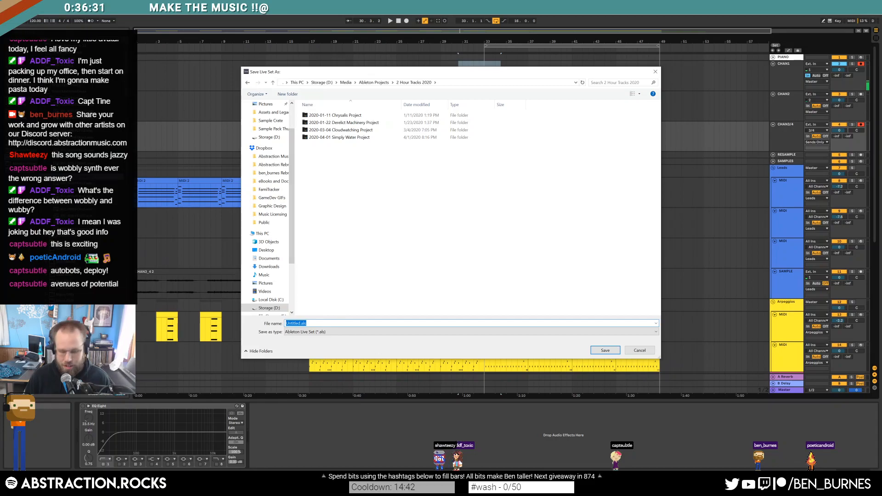
pyautogui.write('2020-')
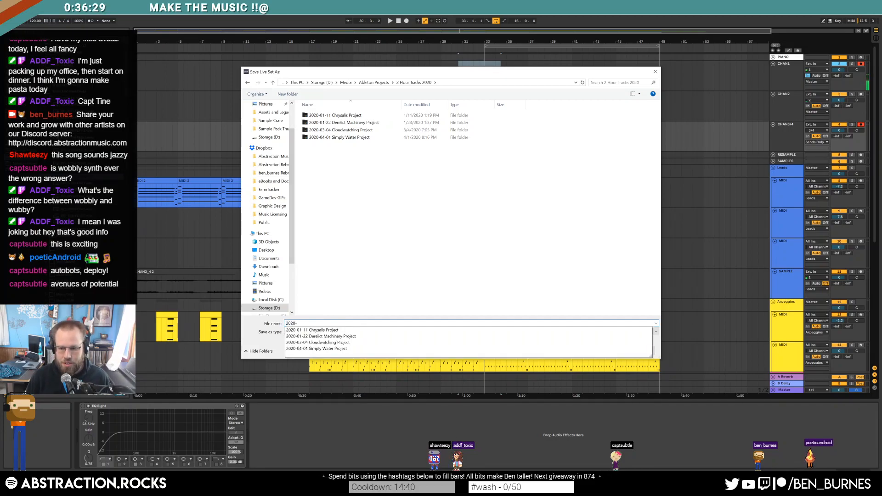
pyautogui.write('04-08 Lo-Fi Loafing')
pyautogui.press('Return')
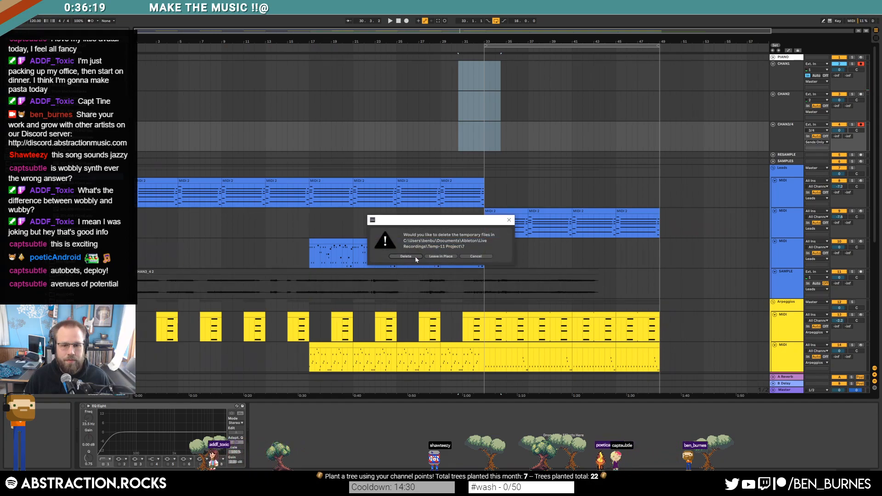
pyautogui.click(415, 258)
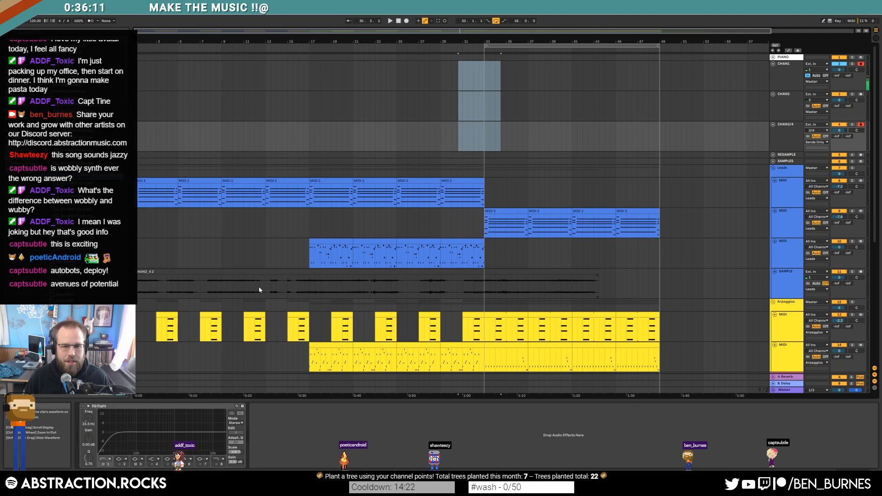
# Step: Split the recorded clip on the Leads SAMPLE track at bar 31 and deactivate the part before it
pyautogui.click(451, 289)
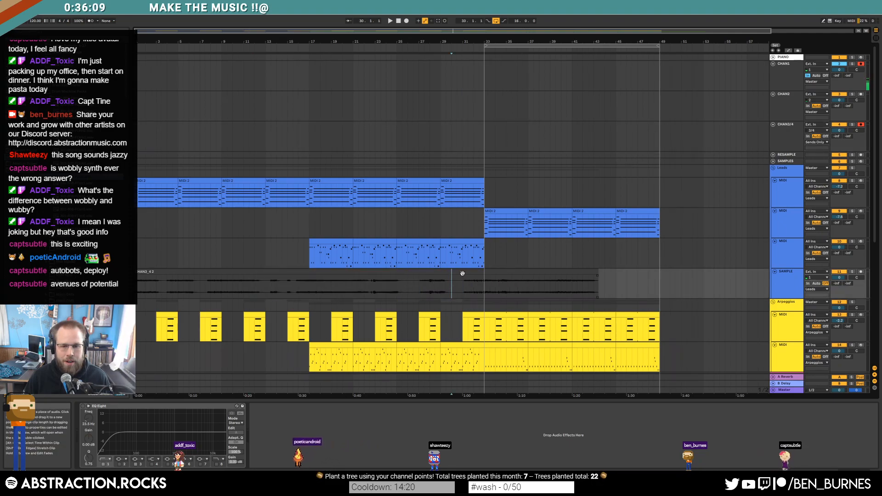
pyautogui.moveTo(461, 283); pyautogui.dragTo(140, 284)
pyautogui.hotkey('ctrl', 'e')
pyautogui.press('0')
# Step: Play the section from bar 31 and shorten the end of the remaining active SAMPLE clip to about bar 38.3
pyautogui.press('space')
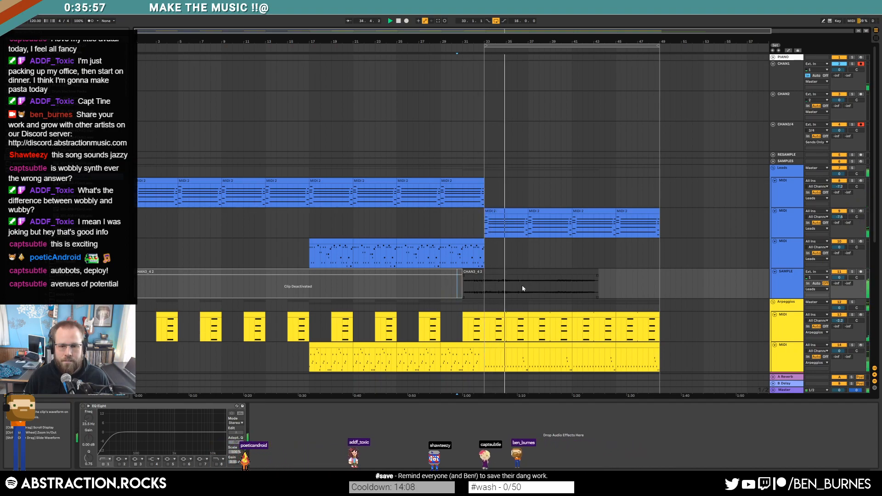
pyautogui.scroll(3, 524, 289)
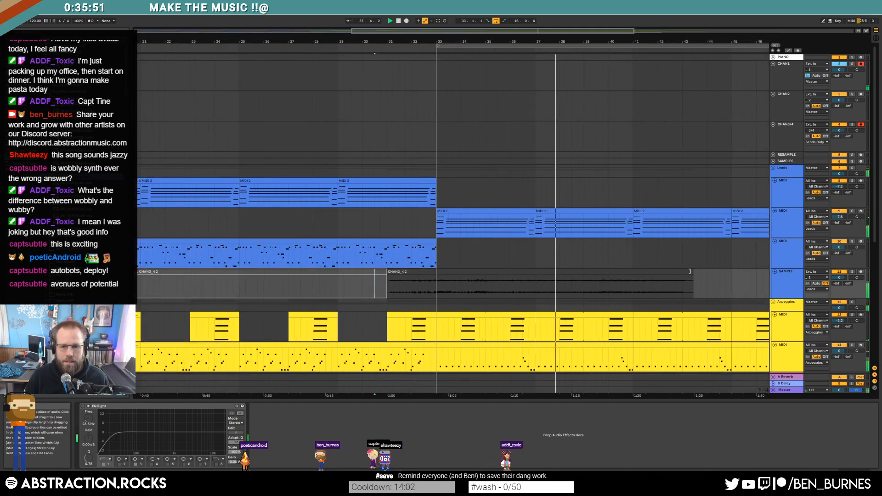
pyautogui.press('space')
pyautogui.moveTo(690, 271); pyautogui.dragTo(571, 270)
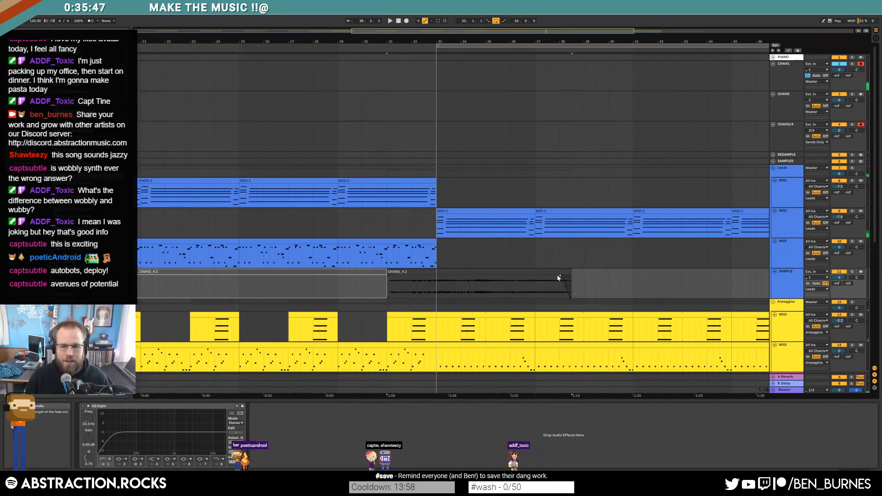
# Step: Delete a very short slice of the active SAMPLE clip just after bar 36
pyautogui.scroll(3, 510, 289)
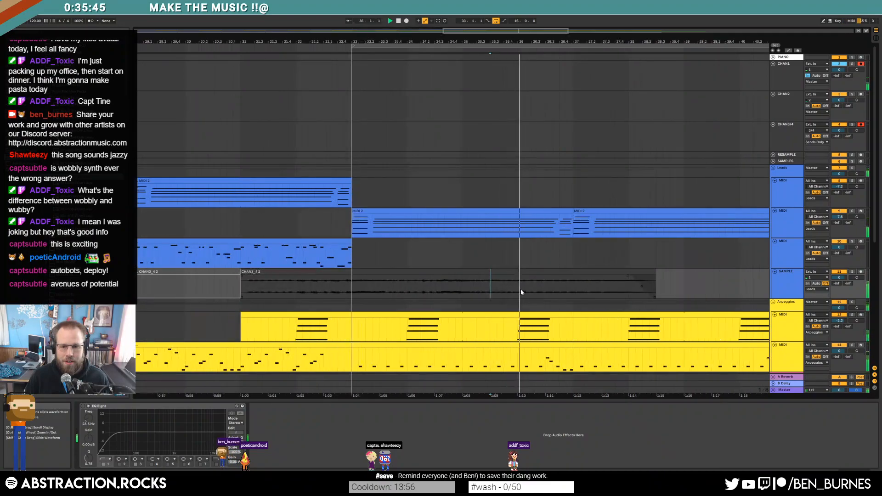
pyautogui.scroll(3, 531, 288)
pyautogui.press('space')
pyautogui.moveTo(509, 288); pyautogui.dragTo(524, 289)
pyautogui.press('Delete')
# Step: Audition the SAMPLE clip around bar 35 and fill the gap after bar 36 with a short slice copied from about bar 35.4
pyautogui.click(469, 288)
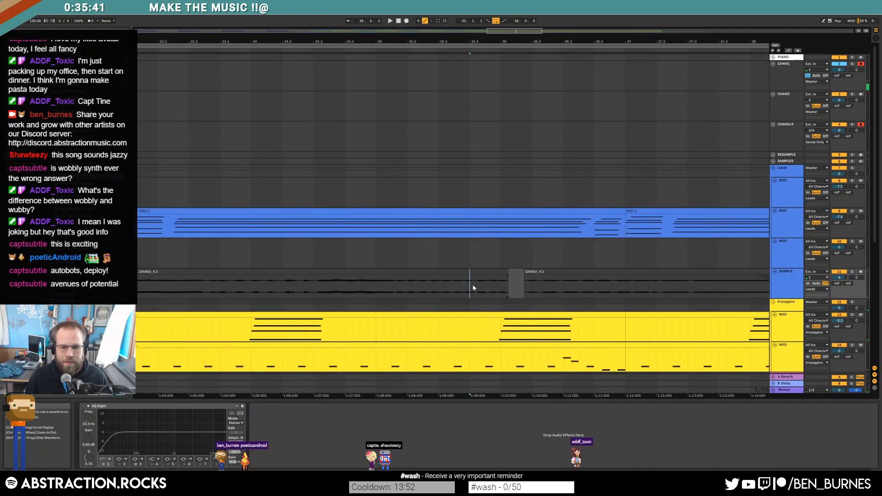
pyautogui.press('space')
pyautogui.click(438, 287)
pyautogui.press('space')
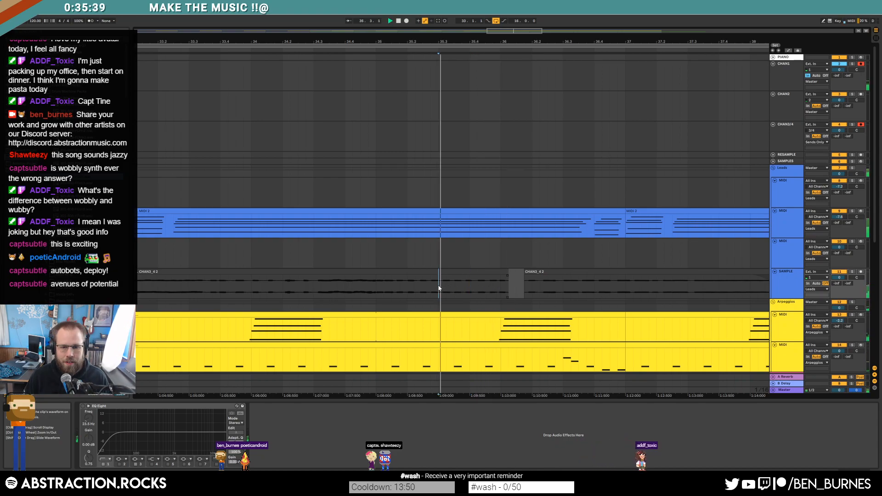
pyautogui.press('space')
pyautogui.click(415, 290)
pyautogui.press('space')
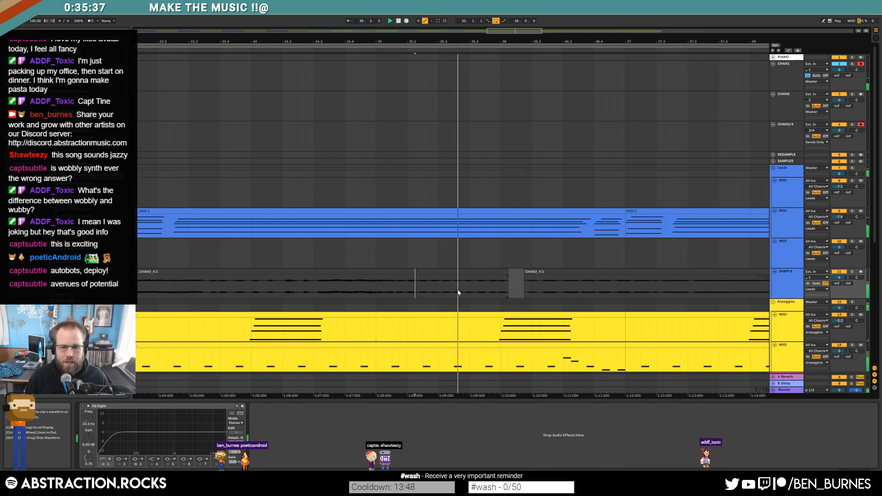
pyautogui.press('space')
pyautogui.moveTo(462, 287); pyautogui.dragTo(474, 288)
pyautogui.click(512, 288)
pyautogui.click(454, 288)
pyautogui.press('space')
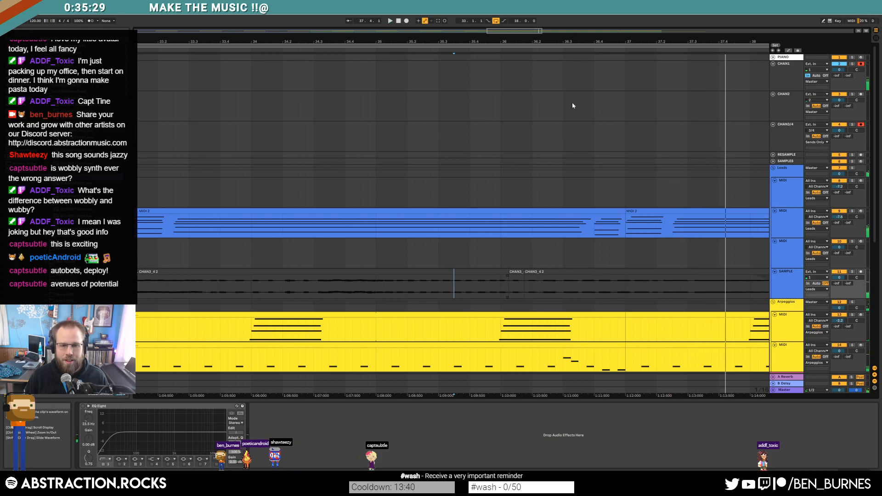
# Step: Reactivate the long SAMPLE clip before bar 31, move it to start at bar 49, and play it from bar 52
pyautogui.moveTo(501, 32); pyautogui.dragTo(501, 11)
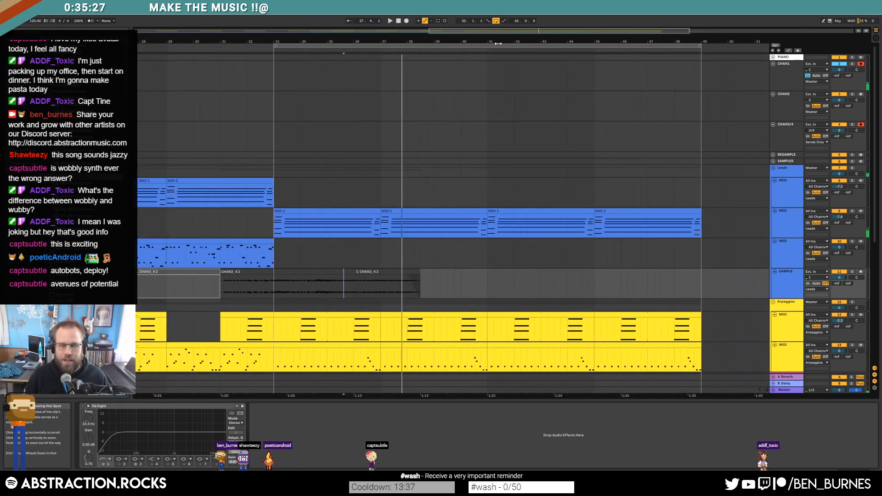
pyautogui.click(256, 271)
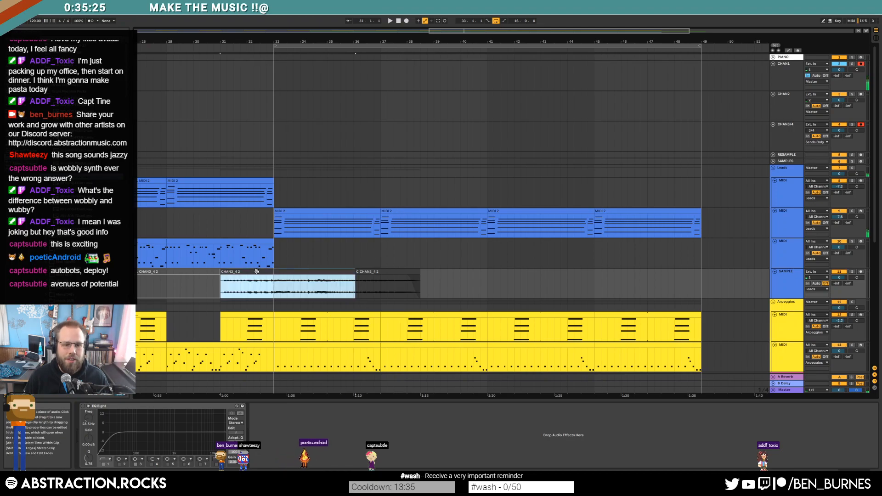
pyautogui.click(195, 273)
pyautogui.doubleClick(274, 30)
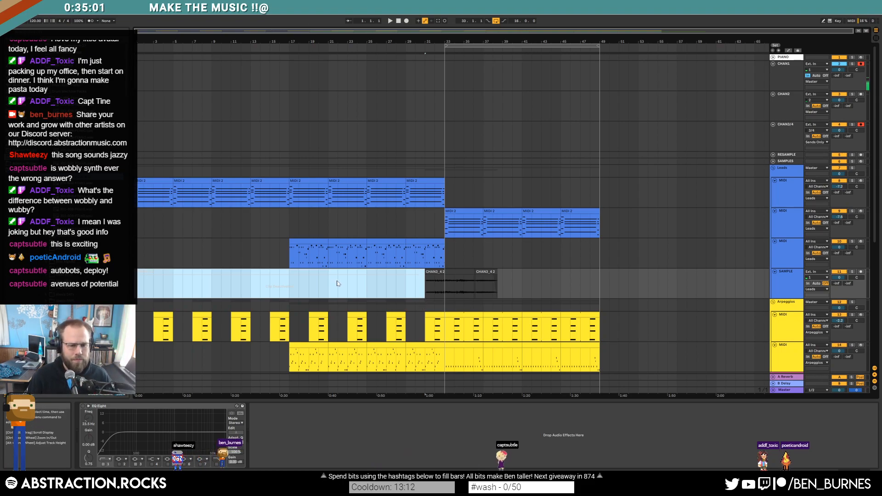
pyautogui.press('0')
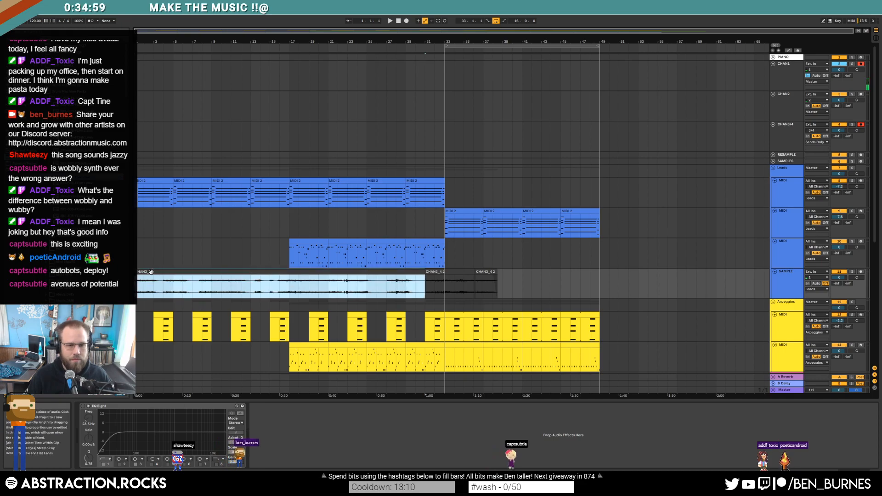
pyautogui.press('0')
pyautogui.moveTo(259, 287); pyautogui.dragTo(628, 290)
pyautogui.click(628, 291)
pyautogui.press('space')
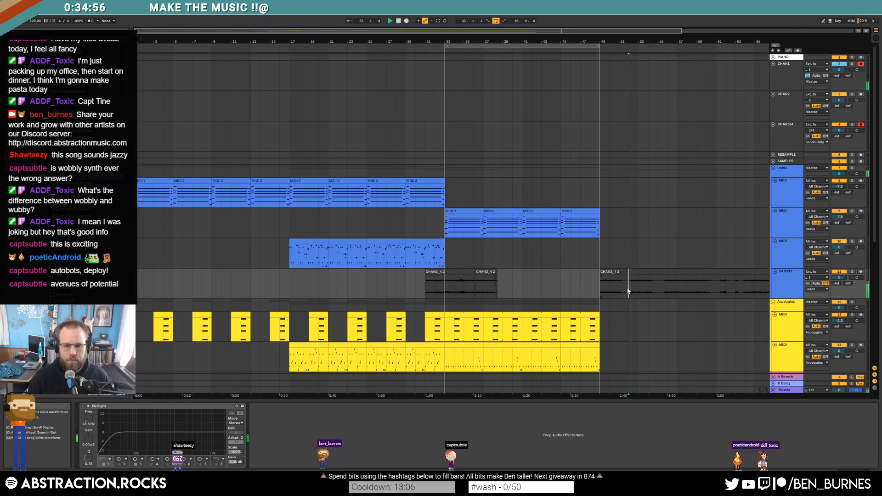
# Step: Move the three-bar piece of the SAMPLE clip at bar 52 to bar 44 and play it with the section
pyautogui.moveTo(628, 290); pyautogui.dragTo(568, 272)
pyautogui.press('space')
pyautogui.press('space')
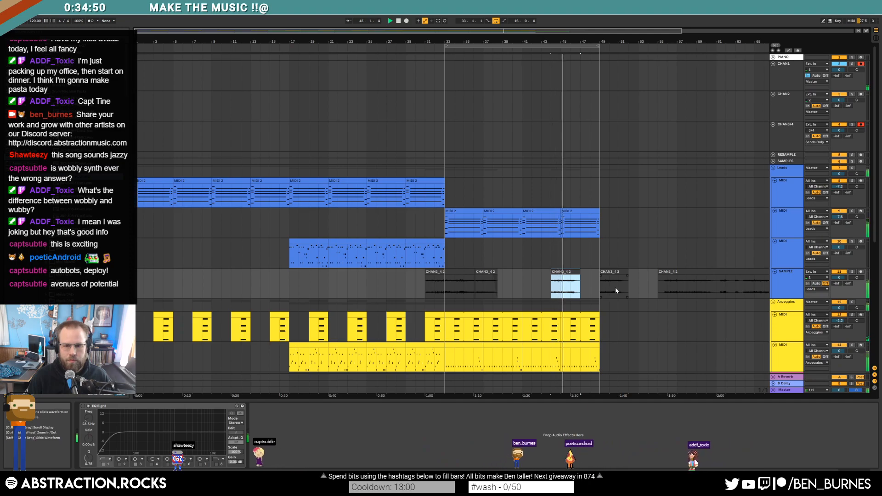
# Step: Stop playback and move the bars 63–69 section of the recorded CHAN3_4 audio on the Leads SAMPLE track to bar 47
pyautogui.hscroll(5, 578, 279)
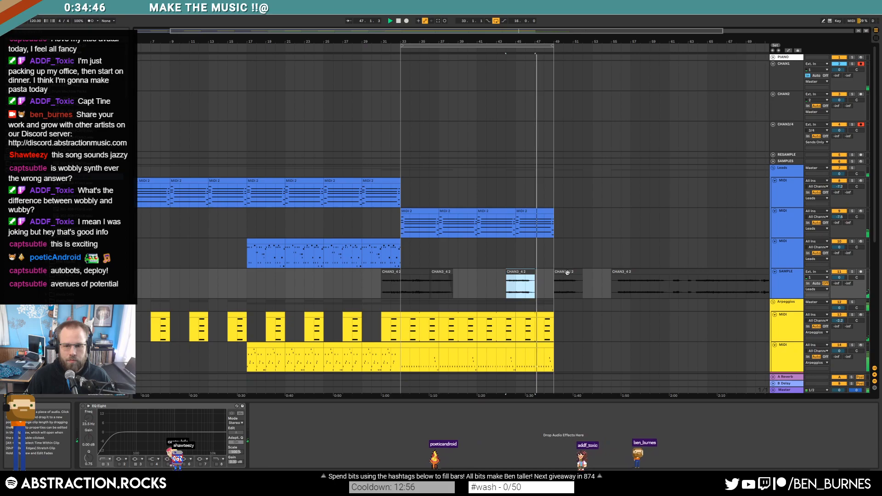
pyautogui.press('space')
pyautogui.moveTo(672, 288); pyautogui.dragTo(705, 286)
pyautogui.click(695, 286)
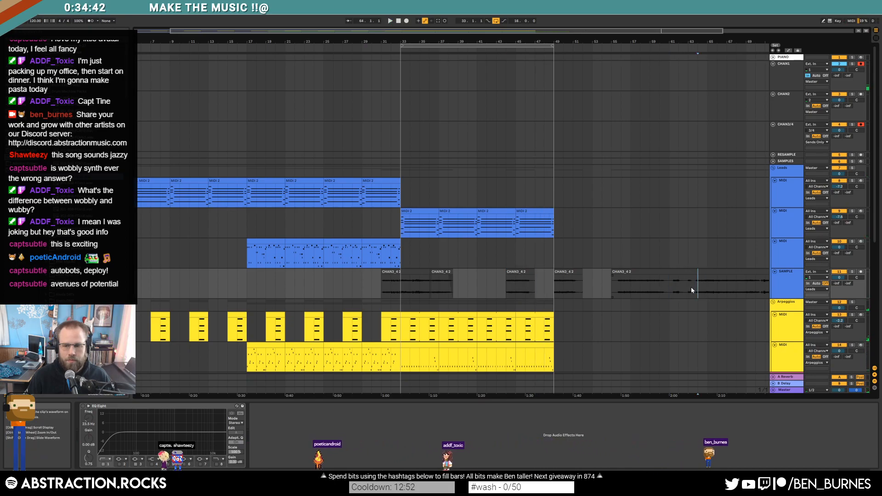
pyautogui.scroll(3, 692, 291)
pyautogui.moveTo(698, 292)
pyautogui.mouseDown()
pyautogui.moveTo(797, 291)
pyautogui.moveTo(744, 289)
pyautogui.mouseUp()
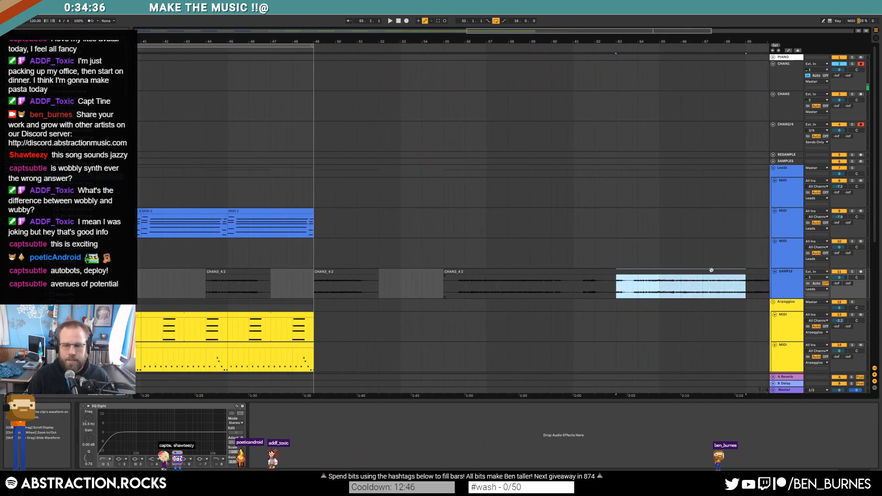
pyautogui.moveTo(689, 271); pyautogui.dragTo(343, 271)
# Step: Copy the bars 57–61 portion of the recorded audio on the SAMPLE track to bar 39
pyautogui.scroll(-2, 514, 279)
pyautogui.click(500, 272)
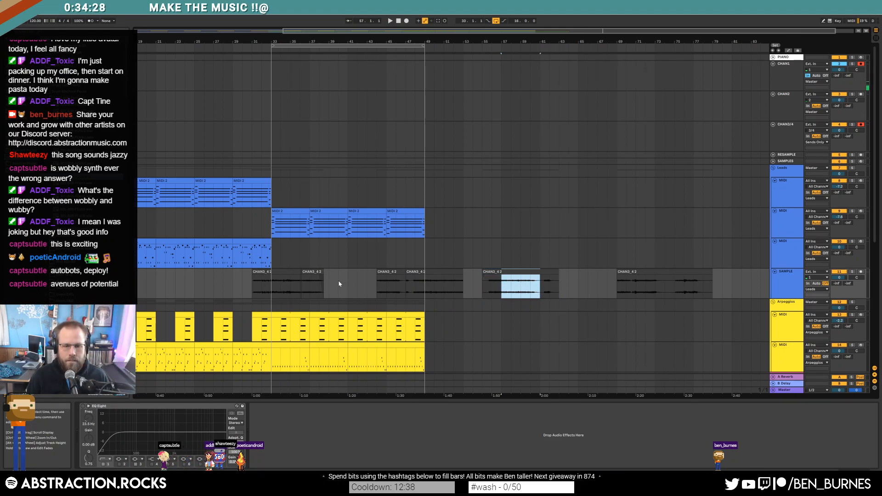
pyautogui.moveTo(519, 284); pyautogui.dragTo(333, 287)
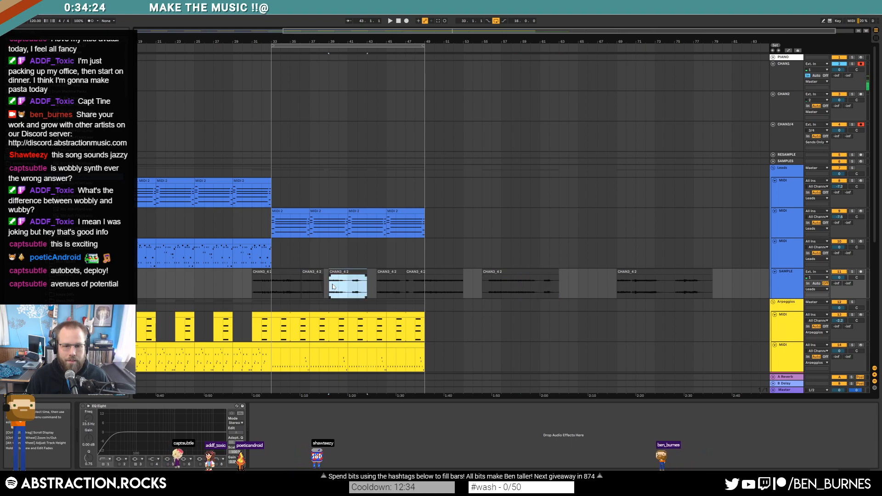
# Step: Play the arrangement from bar 30 and delete the last recorded audio clip, at bars 69–79 on the SAMPLE track
pyautogui.click(242, 286)
pyautogui.press('space')
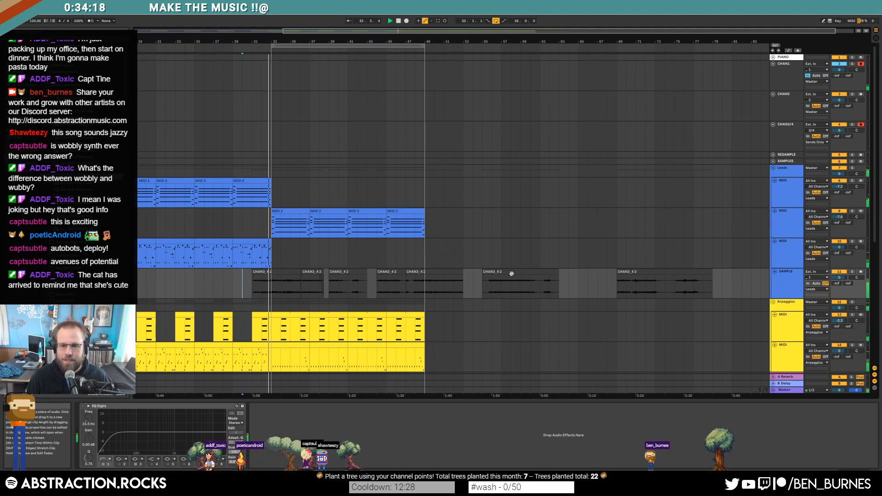
pyautogui.click(511, 274)
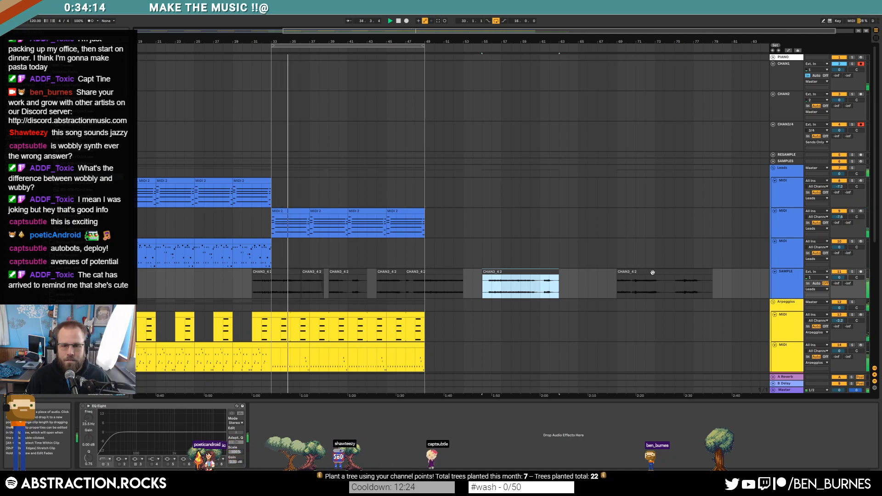
pyautogui.click(652, 273)
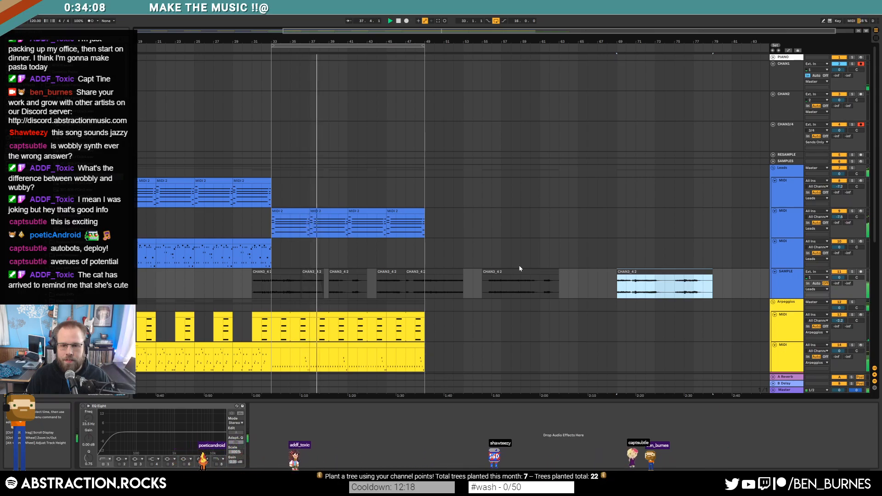
pyautogui.press('Delete')
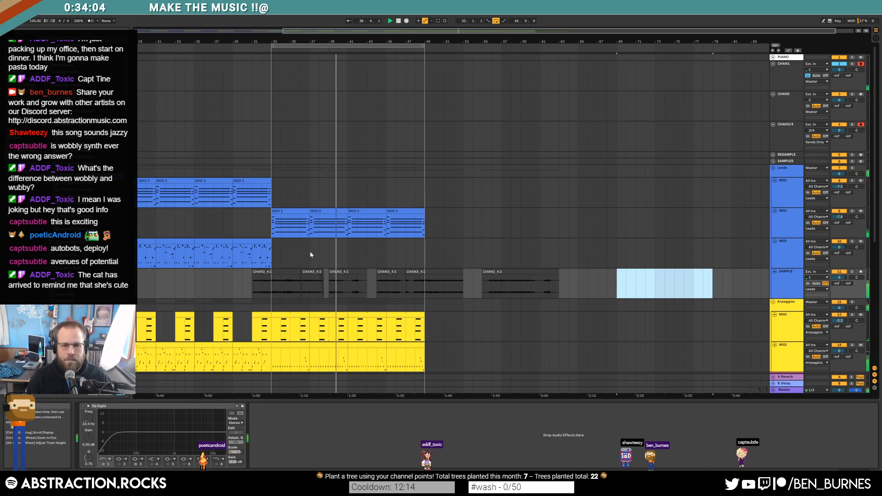
# Step: Trim the start of the copied audio clip at bar 39 to bar 41, and delete the clip
pyautogui.moveTo(330, 271); pyautogui.dragTo(346, 276)
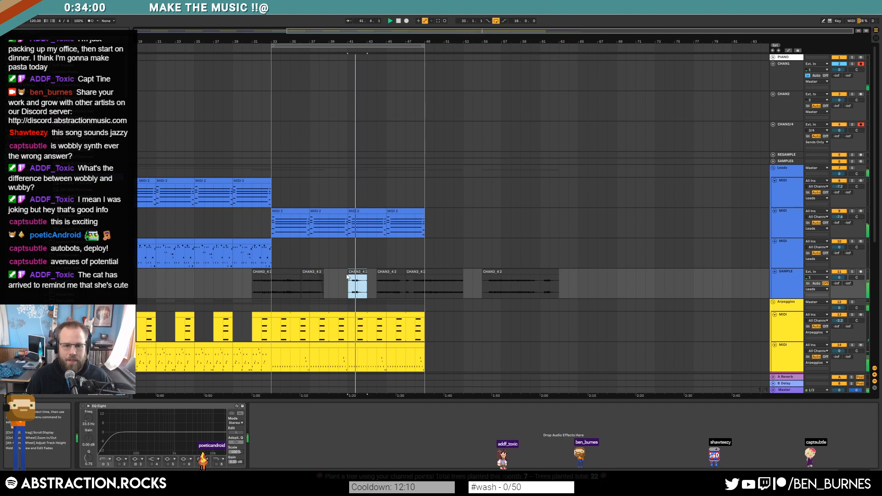
pyautogui.press('Delete')
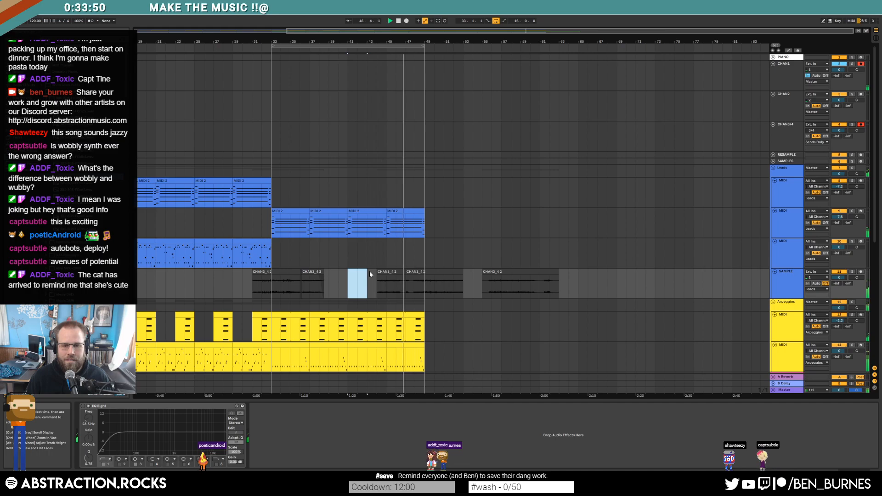
# Step: Stop playback and trim about half a bar off the start of the audio clip at bar 47 on the SAMPLE track
pyautogui.moveTo(406, 278); pyautogui.dragTo(461, 278)
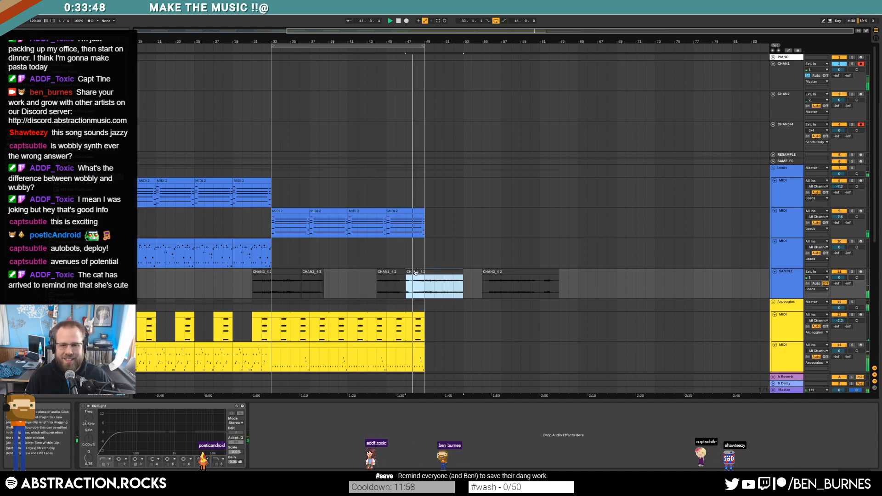
pyautogui.hotkey('ctrl', 'v')
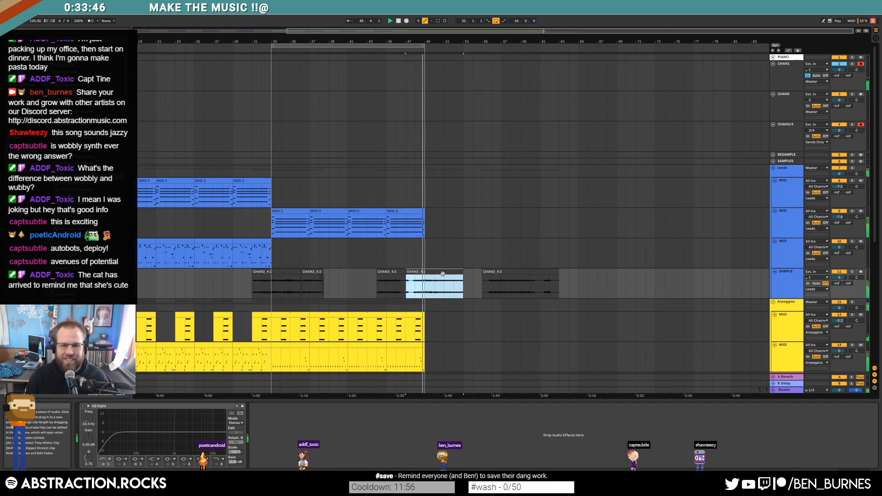
pyautogui.scroll(3, 411, 274)
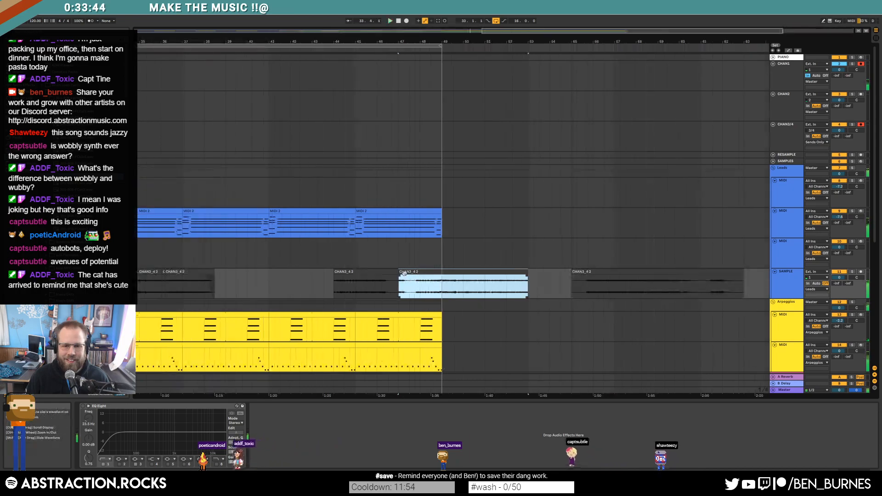
pyautogui.press('space')
pyautogui.moveTo(400, 273); pyautogui.dragTo(411, 273)
pyautogui.click(458, 284)
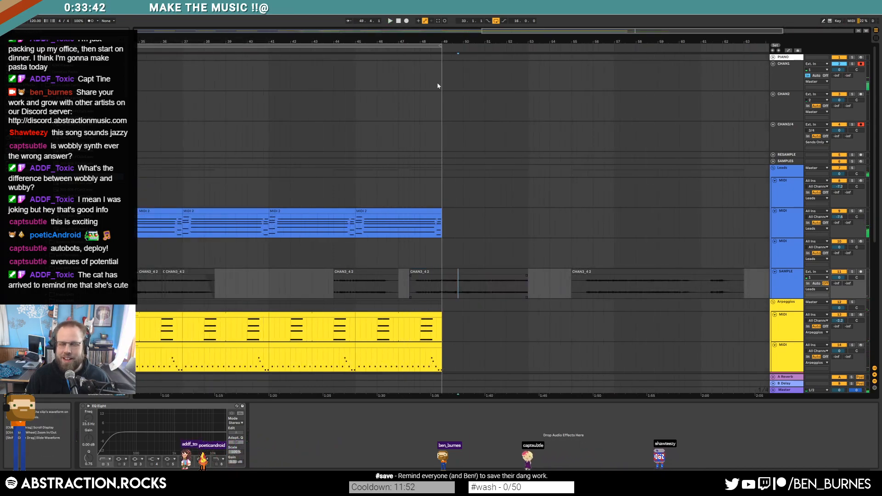
# Step: Move the audio clip at bar 44 and the trimmed clip after it four bars earlier on the SAMPLE track
pyautogui.click(346, 271)
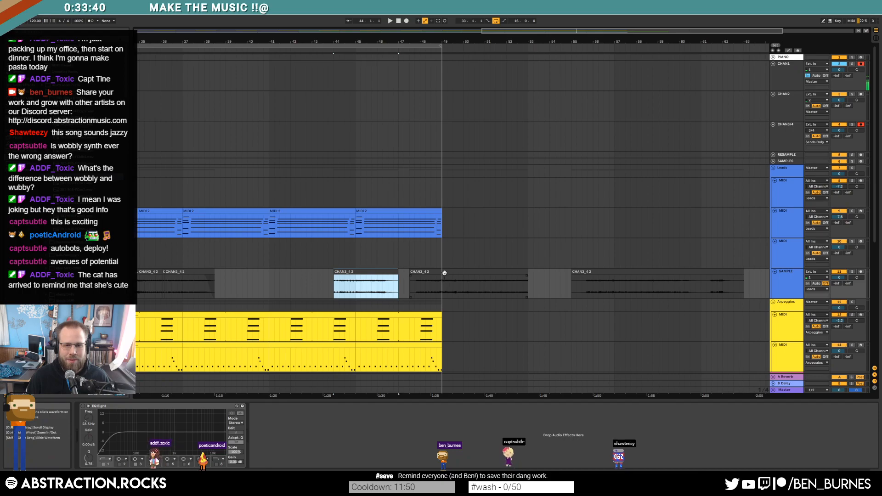
pyautogui.keyDown('shift'); pyautogui.click(443, 272); pyautogui.keyUp('shift')
pyautogui.moveTo(362, 272); pyautogui.dragTo(274, 275)
pyautogui.click(474, 275)
# Step: Extend the end of the audio clip that runs up to bar 49 on the SAMPLE track to bar 50.3
pyautogui.scroll(-3, 199, 227)
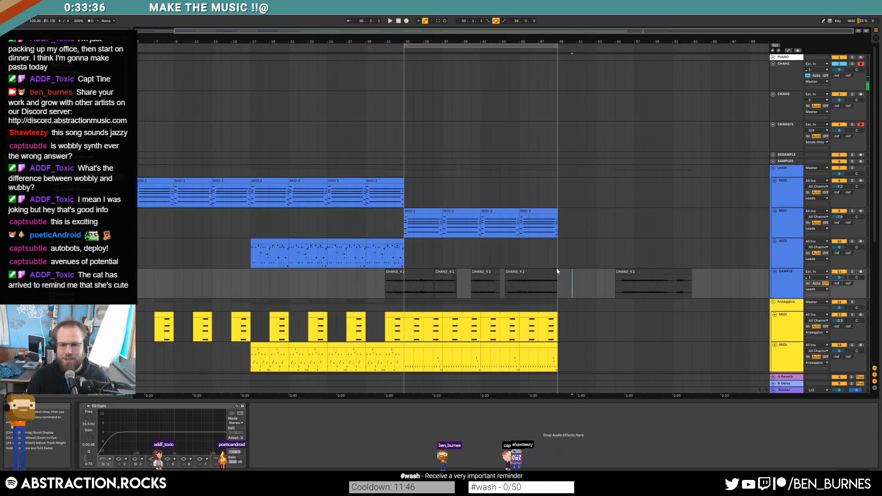
pyautogui.moveTo(555, 274); pyautogui.dragTo(574, 273)
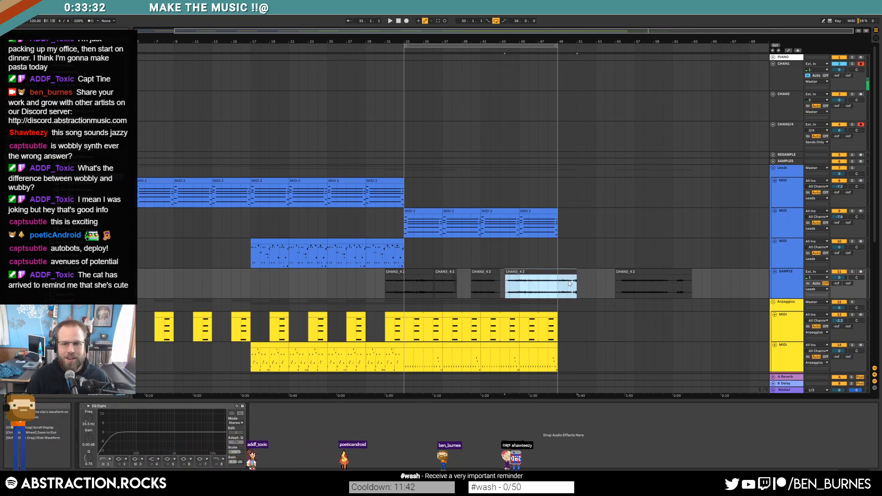
pyautogui.scroll(3, 574, 273)
pyautogui.moveTo(587, 272); pyautogui.dragTo(577, 273)
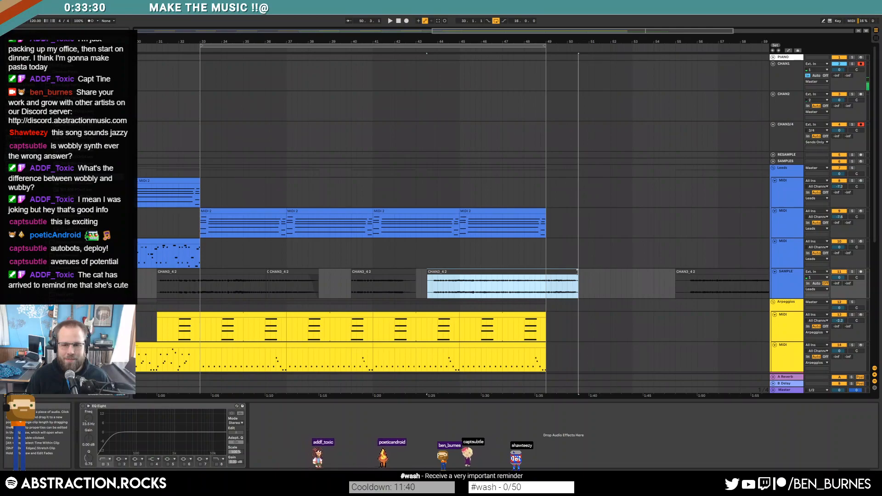
# Step: Turn off the arrangement loop and play the transition from just before bar 49
pyautogui.click(542, 285)
pyautogui.press('space')
pyautogui.click(495, 21)
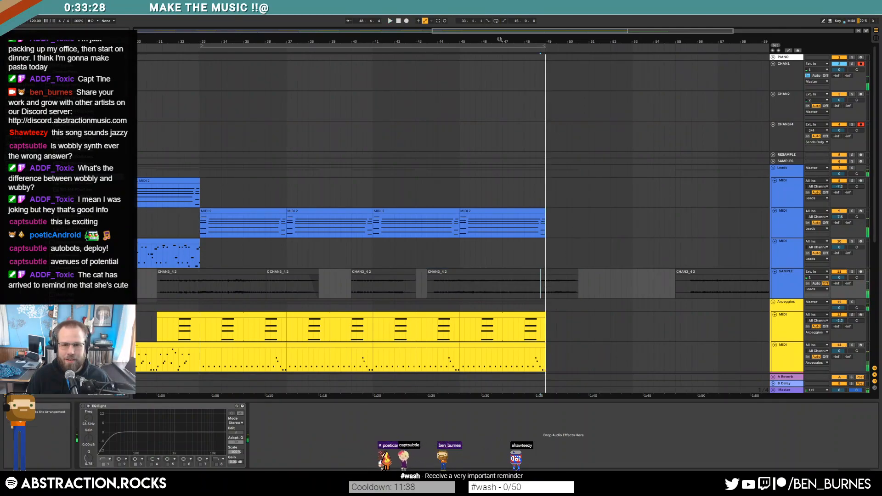
pyautogui.press('space')
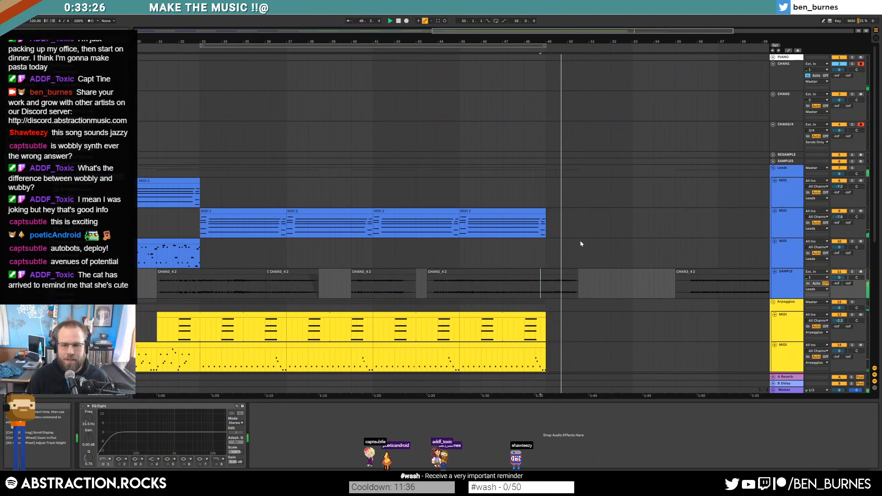
# Step: Copy the Drums RACK clips from bars 17–33 to bar 49
pyautogui.keyDown('ctrl'); pyautogui.scroll(-3, 582, 245); pyautogui.keyUp('ctrl')
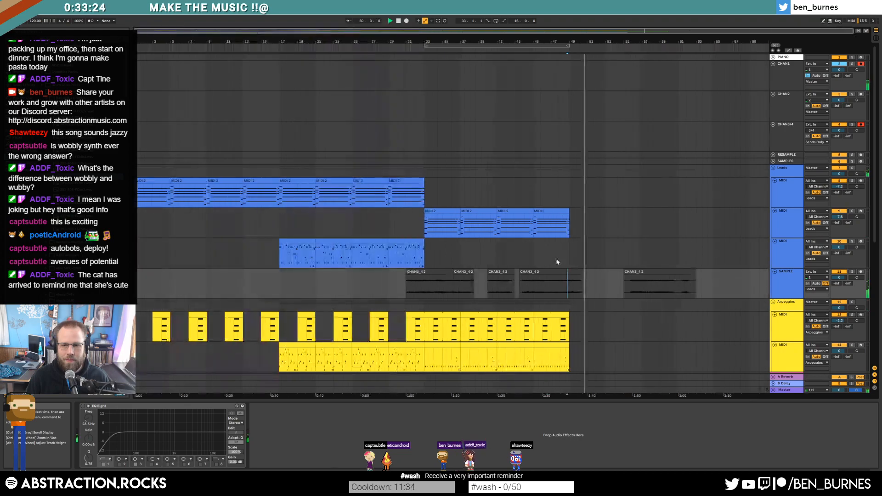
pyautogui.scroll(-5, 556, 258)
pyautogui.click(585, 294)
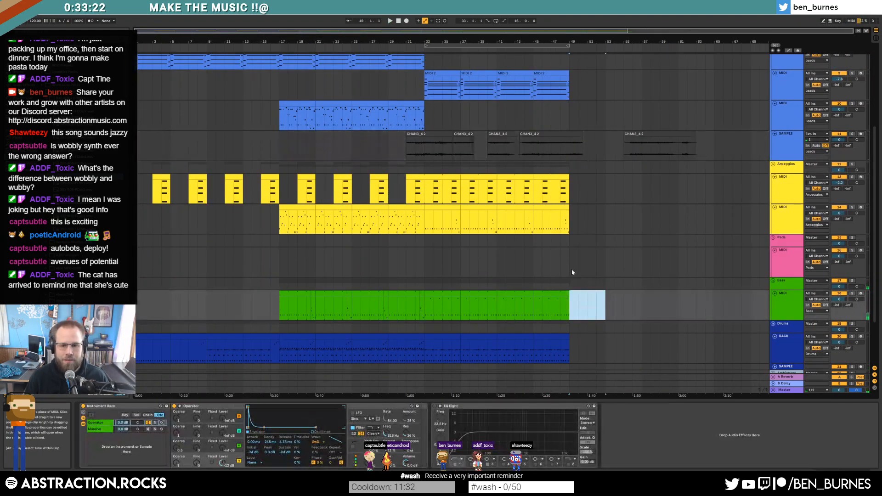
pyautogui.scroll(-1, 272, 294)
pyautogui.click(281, 308)
pyautogui.keyDown('shift'); pyautogui.click(394, 309); pyautogui.keyUp('shift')
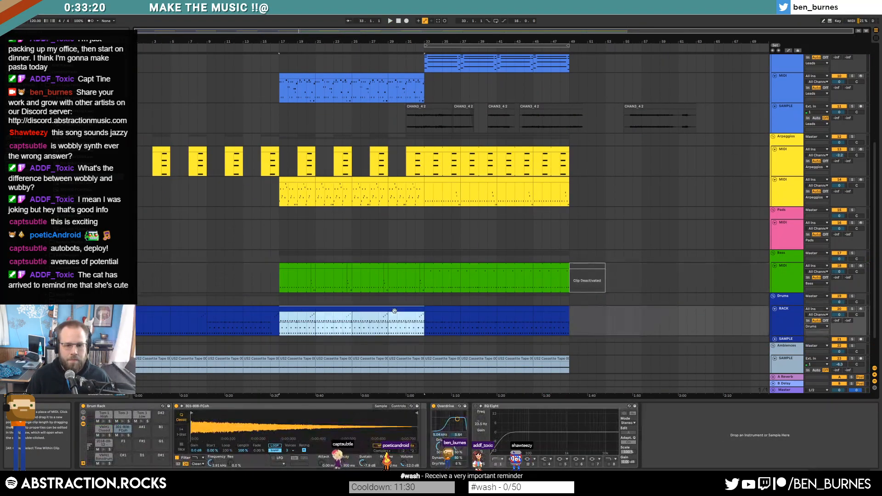
pyautogui.click(571, 317)
pyautogui.hotkey('ctrl', 'v')
# Step: Copy the cassette tape clips on the Ambiences SAMPLE track to bar 49, continuing them to bar 81
pyautogui.scroll(-2, 572, 317)
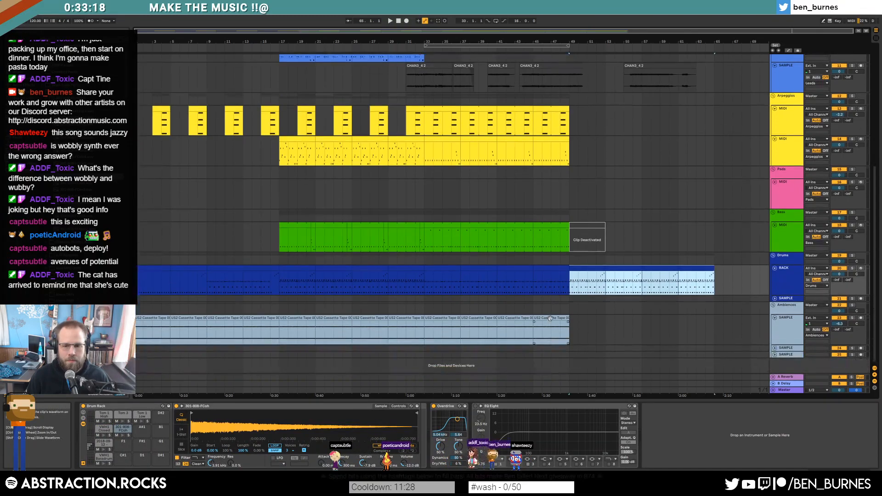
pyautogui.click(292, 319)
pyautogui.scroll(8, 446, 270)
# Step: Delete the leftover recorded audio clip at bars 55–63 on the Leads SAMPLE track
pyautogui.hscroll(8, 447, 270)
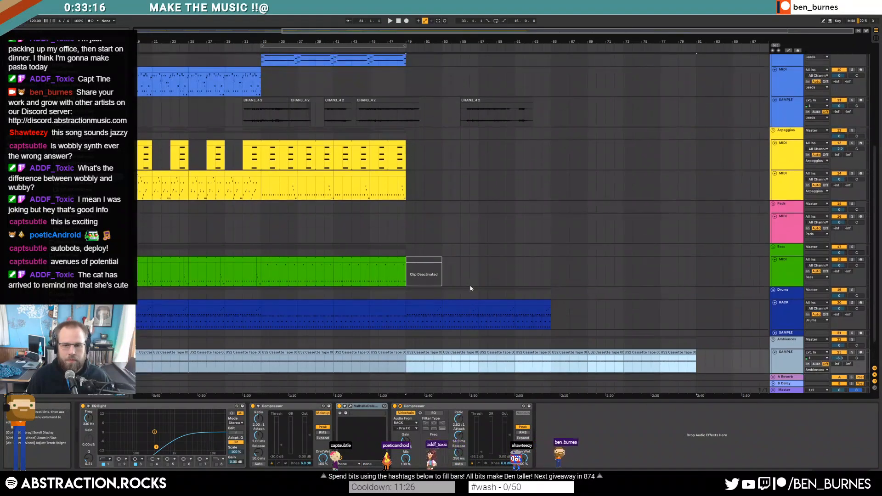
pyautogui.click(477, 224)
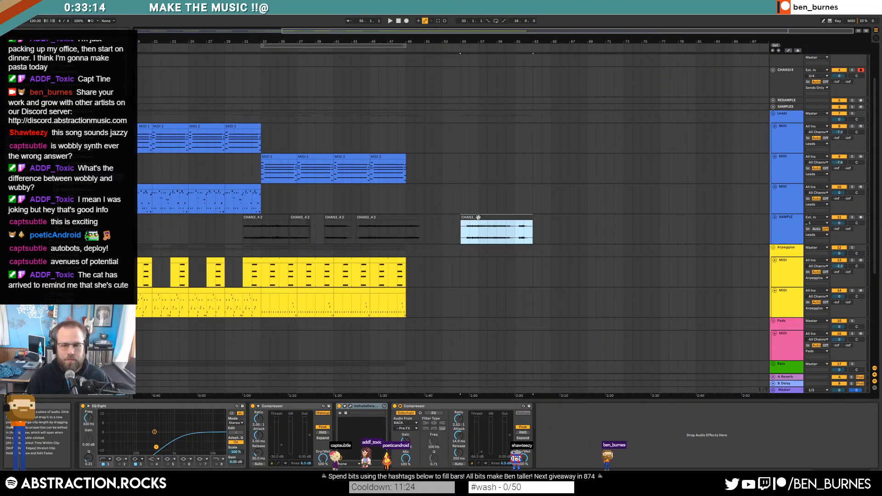
pyautogui.press('Delete')
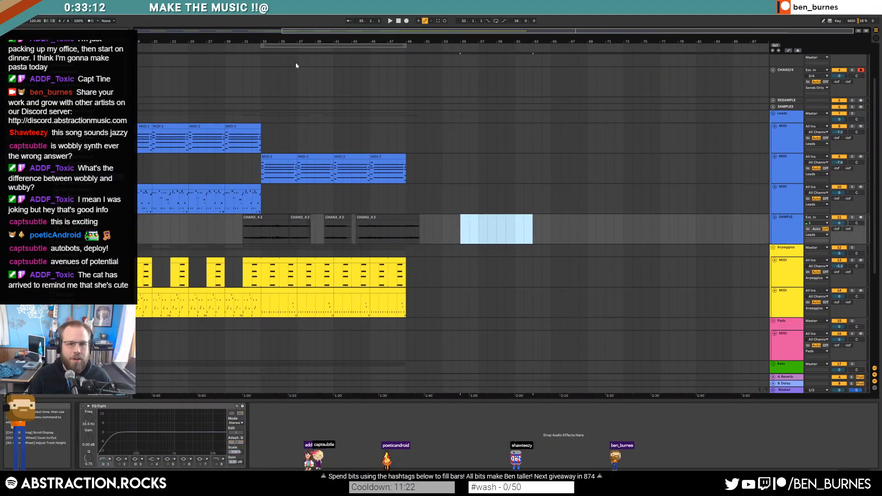
# Step: Copy the four clips at bars 17–33 on the first Leads MIDI track to bar 49
pyautogui.moveTo(334, 32); pyautogui.dragTo(185, 33)
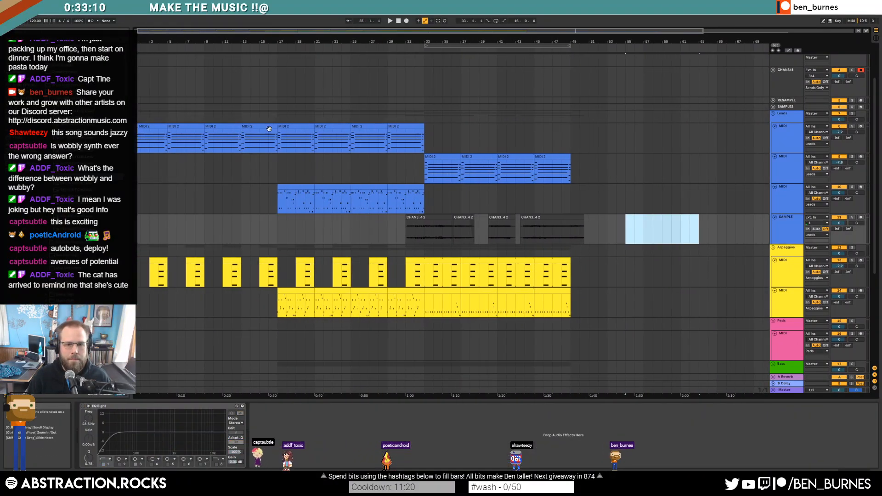
pyautogui.click(292, 127)
pyautogui.keyDown('shift'); pyautogui.click(411, 127); pyautogui.keyUp('shift')
pyautogui.hotkey('ctrl', 'c')
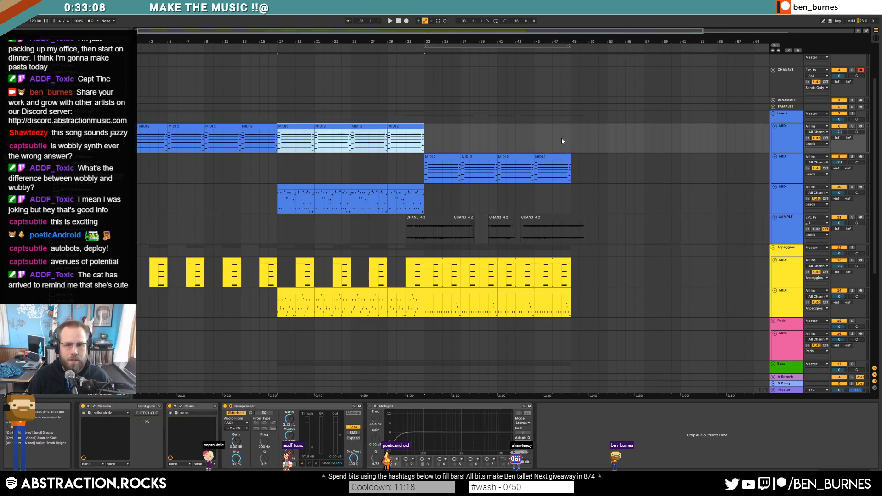
pyautogui.click(564, 142)
pyautogui.hotkey('ctrl', 'v')
# Step: Copy the bars 17–33 clip on the third Leads MIDI track to bar 49
pyautogui.click(315, 184)
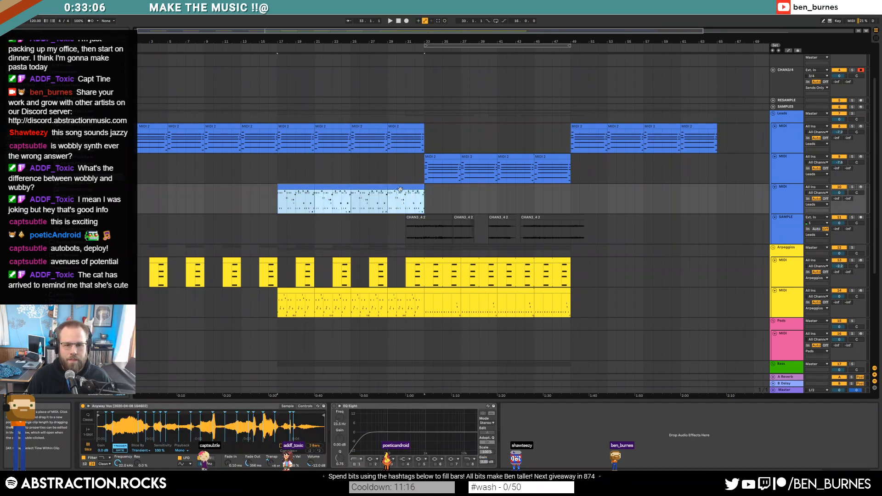
pyautogui.hotkey('ctrl', 'c')
pyautogui.click(571, 201)
pyautogui.hotkey('ctrl', 'v')
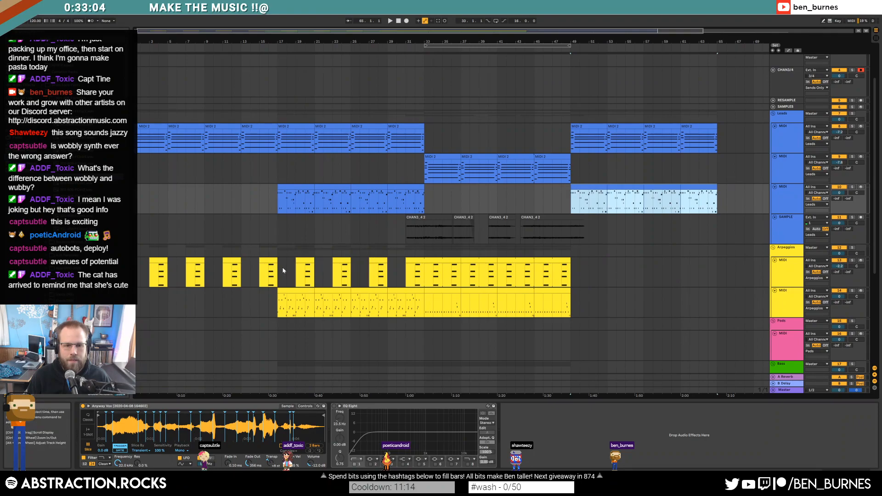
# Step: Copy bars 17–33 of the first Arpeggios MIDI track, gaps included, to bar 49
pyautogui.moveTo(283, 271); pyautogui.dragTo(342, 274)
pyautogui.moveTo(427, 274); pyautogui.dragTo(429, 275)
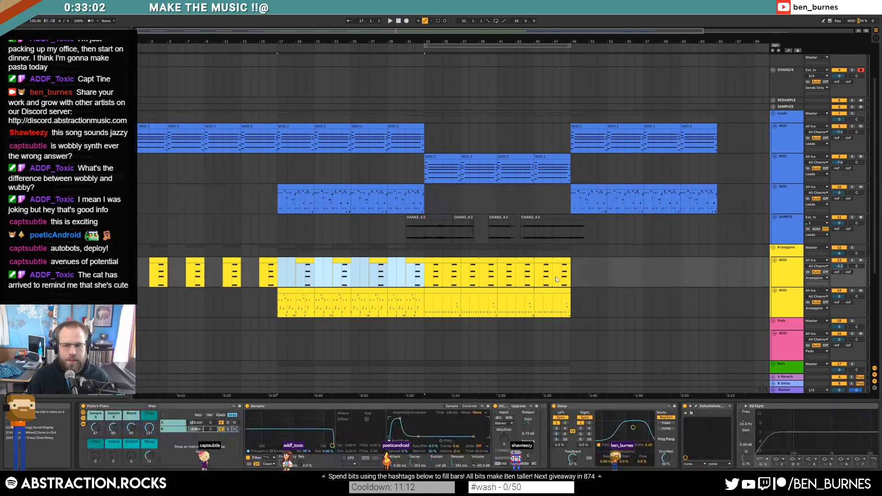
pyautogui.hotkey('ctrl', 'c')
pyautogui.click(570, 277)
pyautogui.hotkey('ctrl', 'v')
# Step: Copy the clips at bars 17–33 on the second Arpeggios MIDI track to bar 49
pyautogui.click(312, 294)
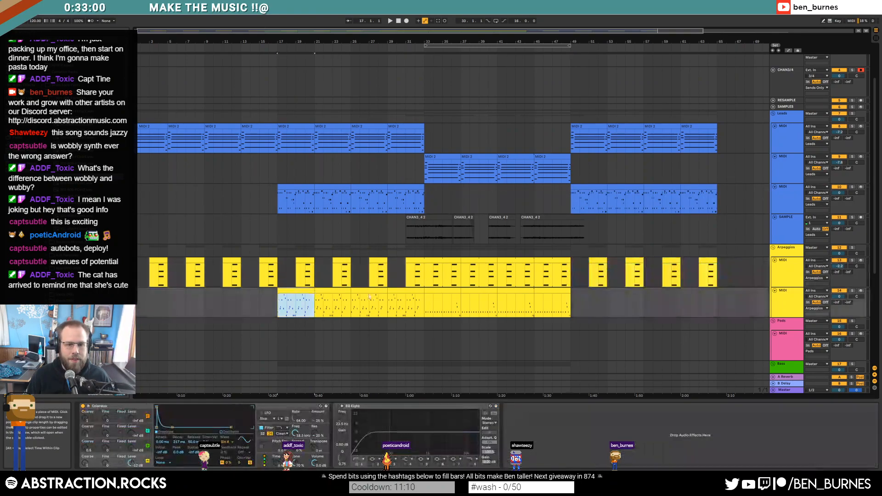
pyautogui.click(571, 309)
pyautogui.hotkey('ctrl', 'v')
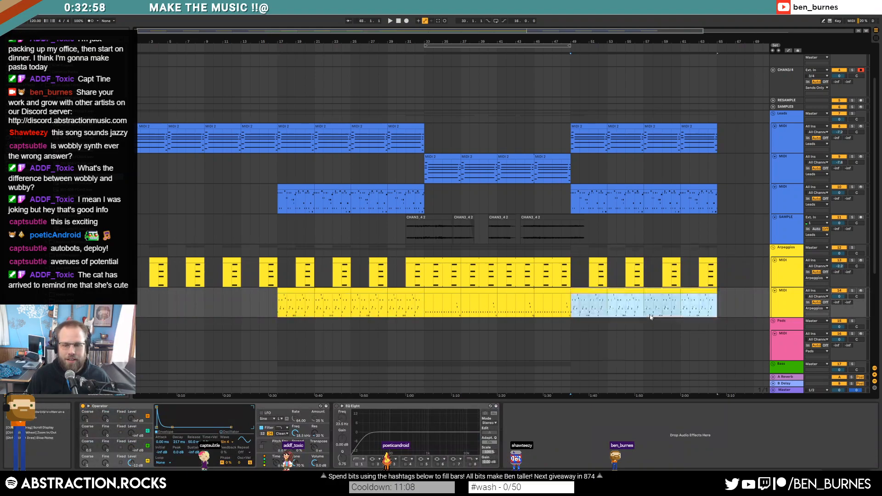
# Step: Add a short fade-out at the end of the last audio phrase on the Leads SAMPLE track
pyautogui.keyDown('ctrl'); pyautogui.scroll(5, 591, 221); pyautogui.keyUp('ctrl')
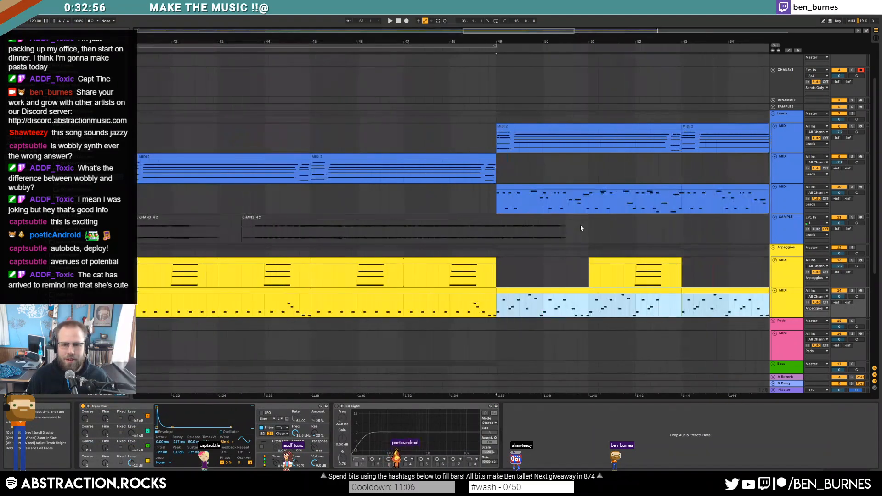
pyautogui.moveTo(565, 224); pyautogui.dragTo(548, 224)
pyautogui.keyDown('ctrl'); pyautogui.scroll(-6, 565, 233); pyautogui.keyUp('ctrl')
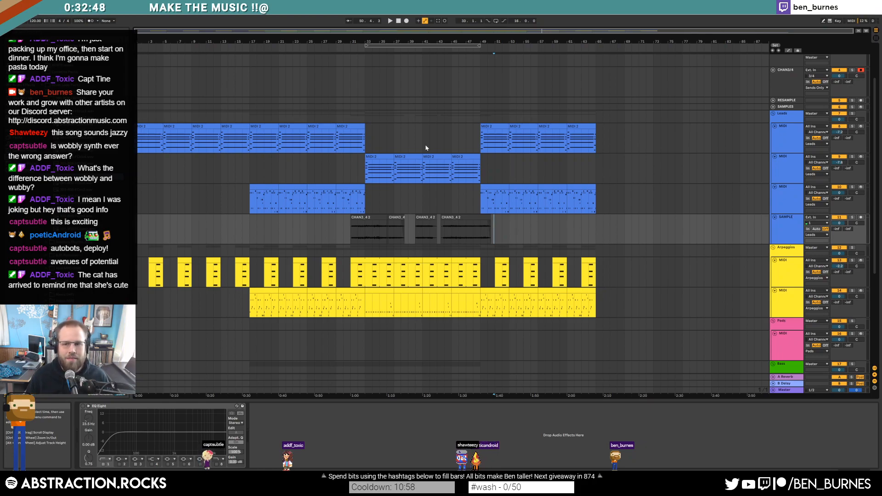
# Step: Unfold the RESAMPLE track, route its output to CHAN1 and arm it for recording
pyautogui.scroll(3, 571, 125)
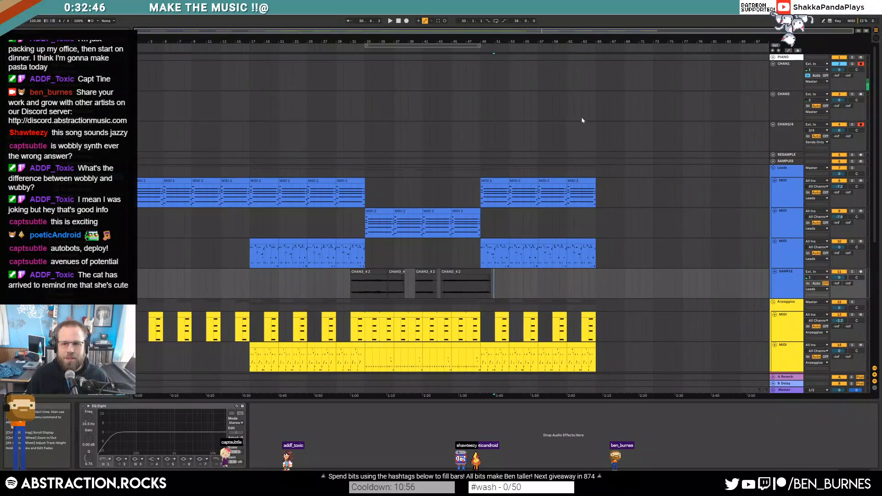
pyautogui.click(773, 155)
pyautogui.click(793, 164)
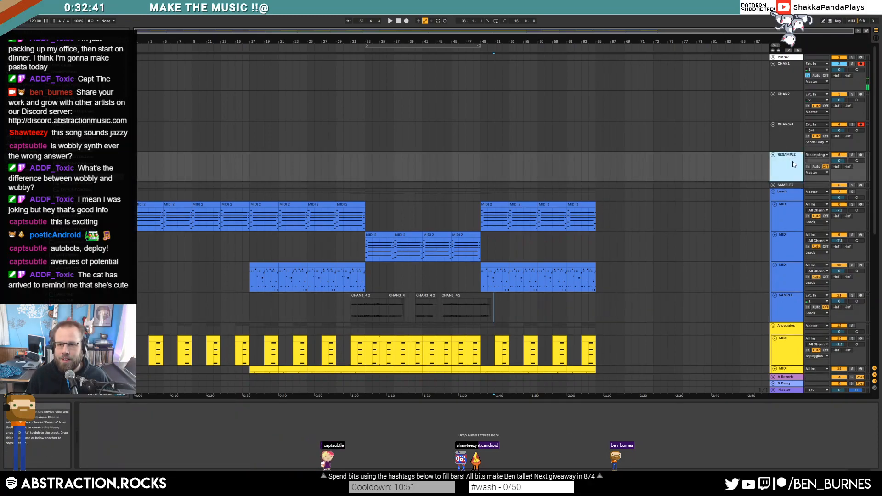
pyautogui.click(817, 173)
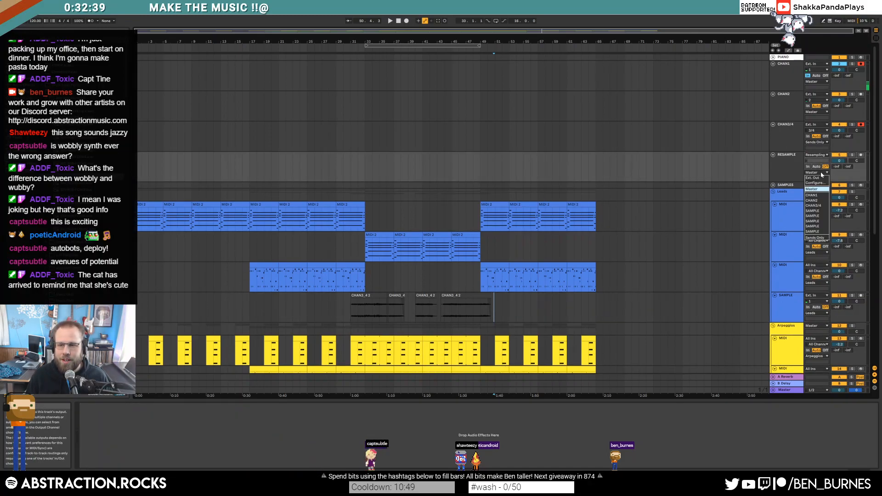
pyautogui.click(820, 196)
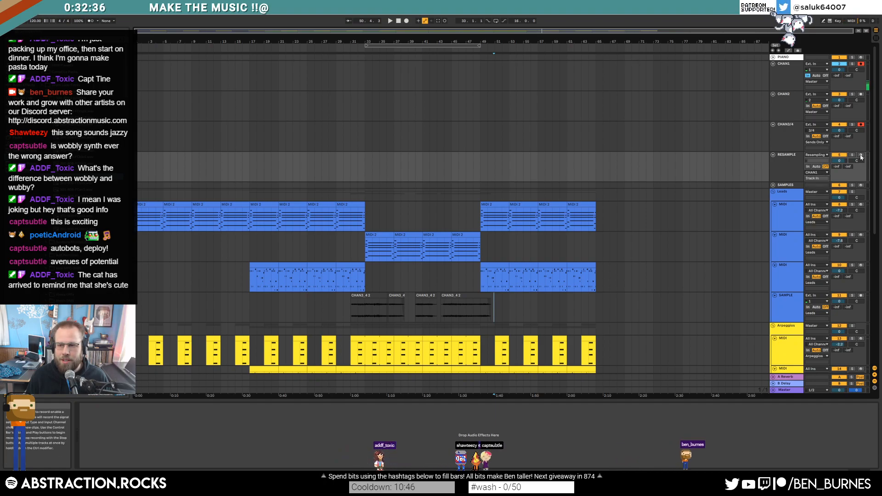
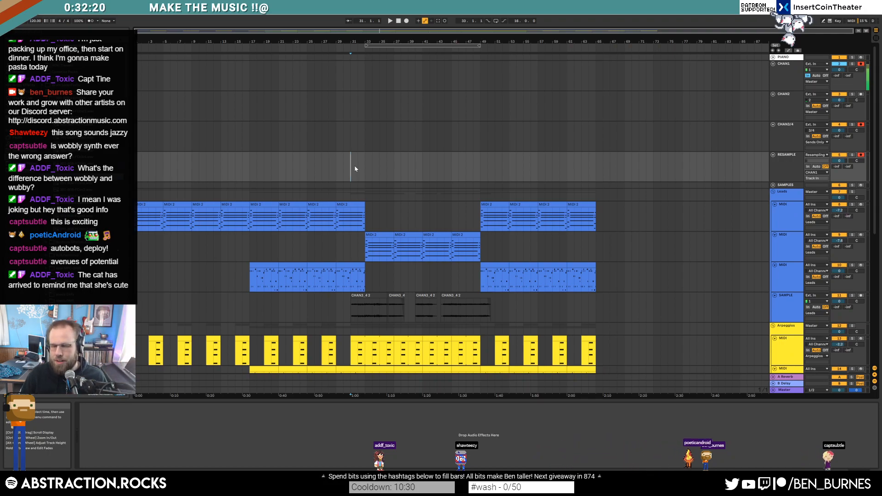
# Step: During playback, copy the bars 21–25 clip on the third Leads MIDI track to bar 33 and open its notes
pyautogui.click(329, 46)
pyautogui.scroll(-3, 289, 196)
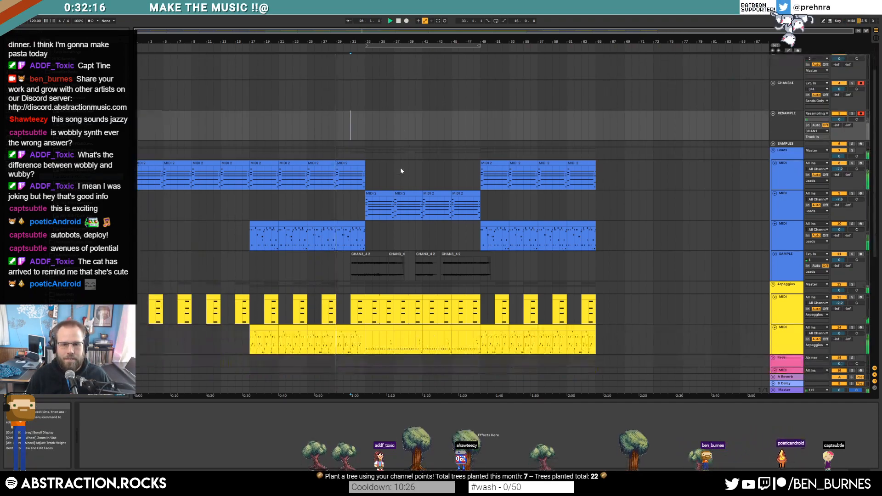
pyautogui.click(289, 197)
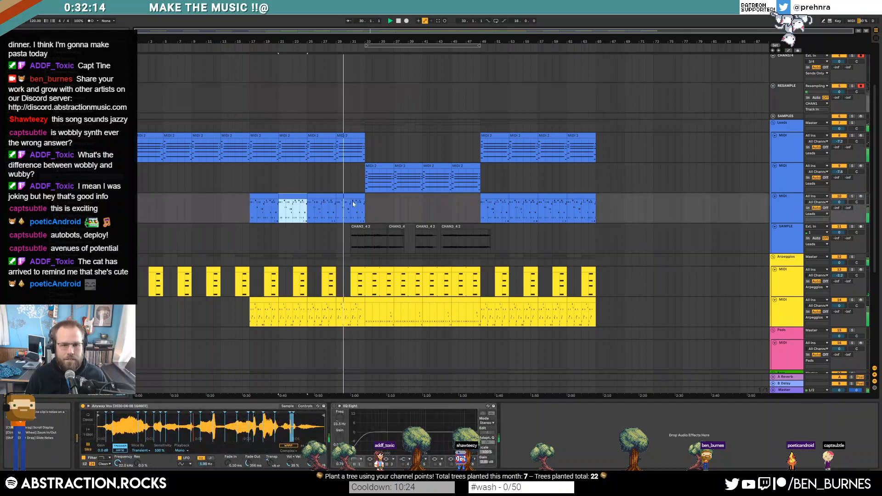
pyautogui.click(367, 206)
pyautogui.hotkey('ctrl', 'v')
pyautogui.doubleClick(384, 197)
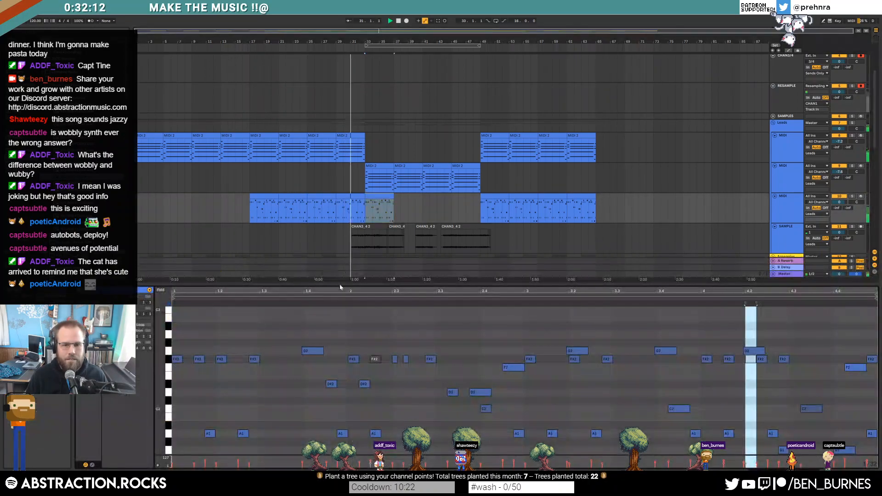
# Step: Extend the pasted clip from bar 33 to bar 49 and turn on looping so its four-bar pattern repeats
pyautogui.scroll(-2, 212, 411)
pyautogui.moveTo(264, 420); pyautogui.dragTo(200, 383)
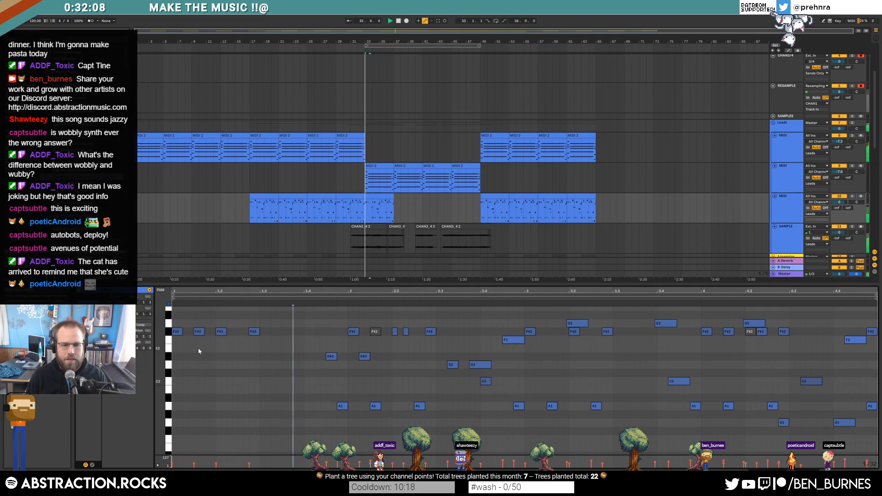
pyautogui.moveTo(367, 207); pyautogui.dragTo(480, 204)
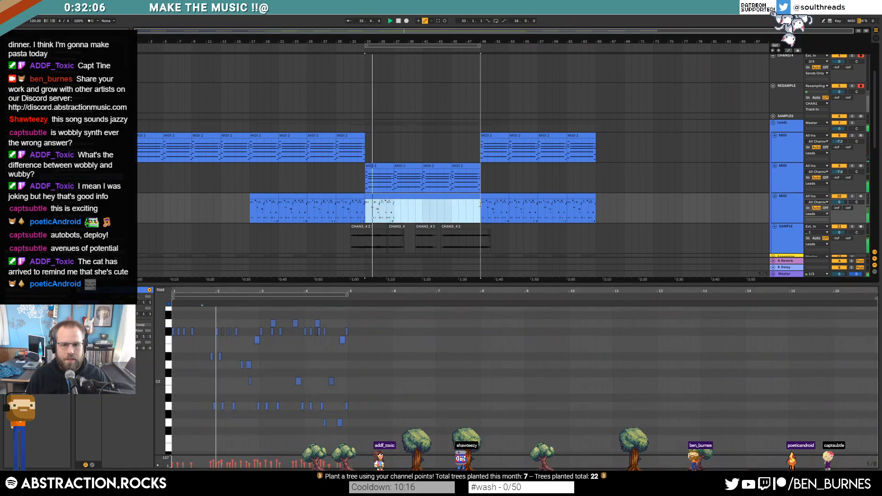
pyautogui.click(141, 325)
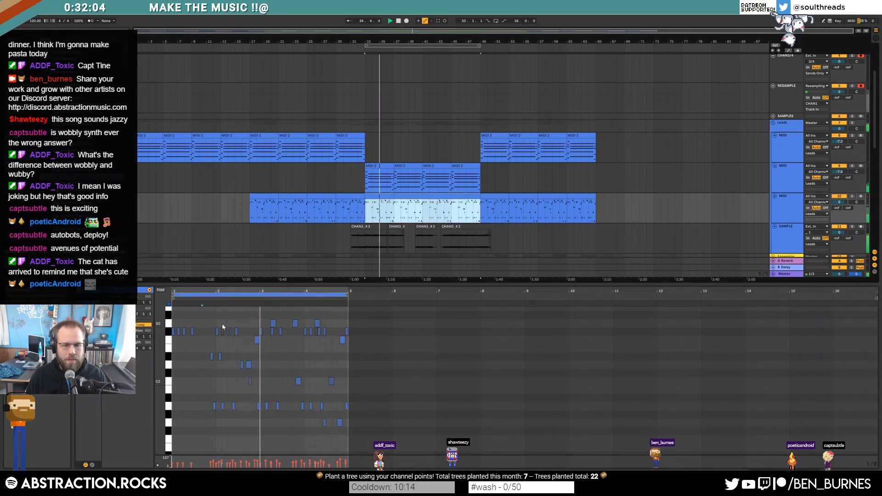
# Step: Deactivate the upper notes in bars 2 and 3 of the looped clip, plus the three low notes in bar 3
pyautogui.moveTo(205, 321); pyautogui.dragTo(242, 366)
pyautogui.press('0')
pyautogui.click(252, 387)
pyautogui.click(250, 381)
pyautogui.moveTo(251, 321); pyautogui.dragTo(288, 349)
pyautogui.press('0')
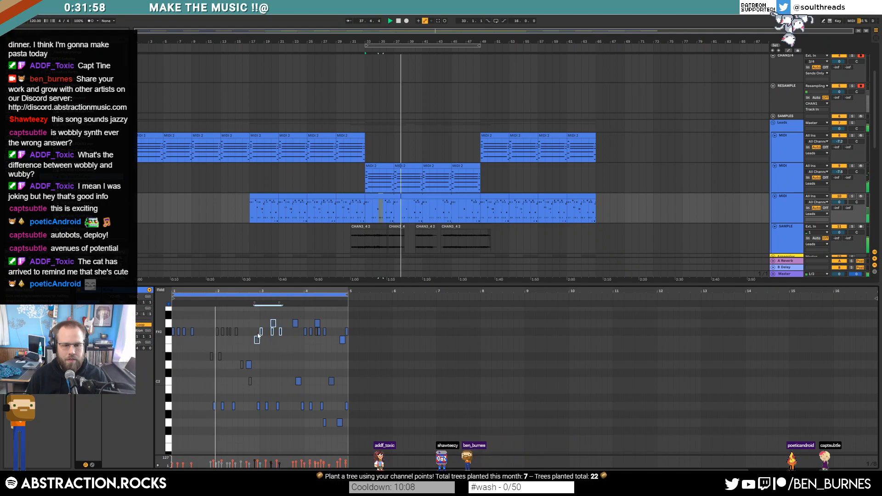
pyautogui.moveTo(253, 398); pyautogui.dragTo(286, 415)
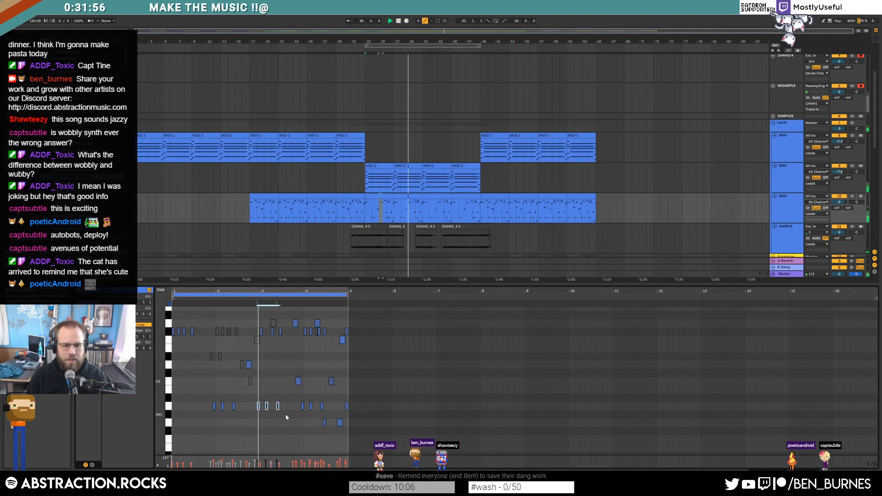
# Step: Deactivate the high note before bar 4, the F#3 group in bar 4 and the three low notes beneath it
pyautogui.click(295, 323)
pyautogui.press('0')
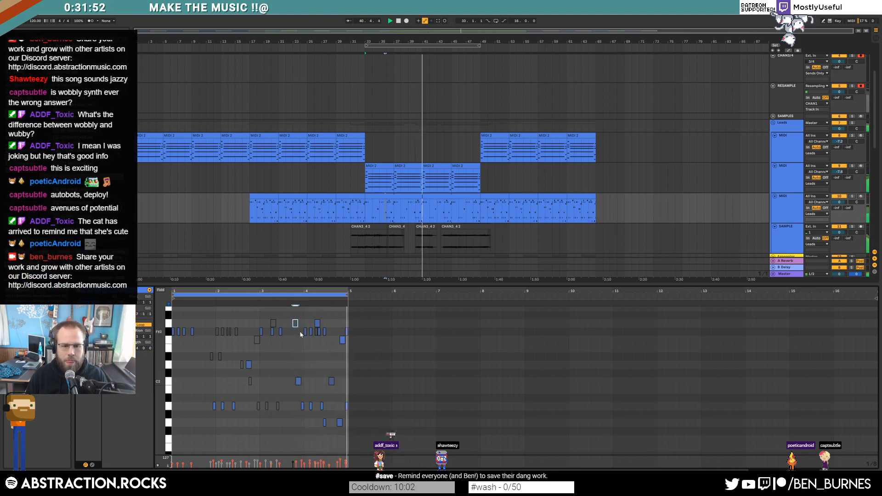
pyautogui.click(301, 335)
pyautogui.moveTo(320, 336); pyautogui.dragTo(327, 339)
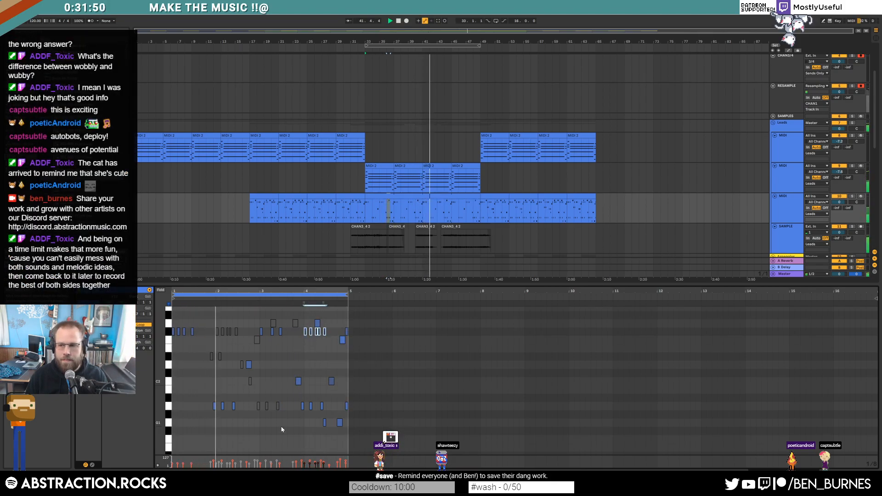
pyautogui.moveTo(298, 408); pyautogui.dragTo(322, 406)
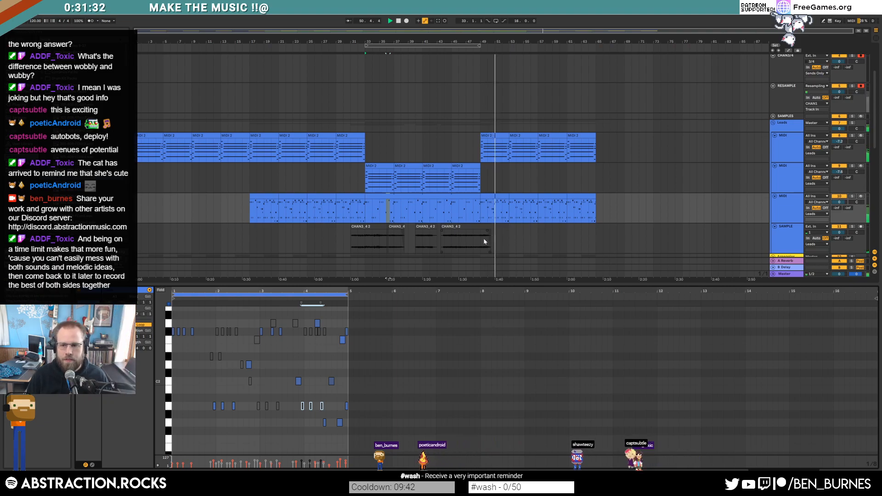
# Step: Automate the SAMPLE track's A-Reverb send to rise at about bar 50 and drop back just after the last phrase ends
pyautogui.click(500, 247)
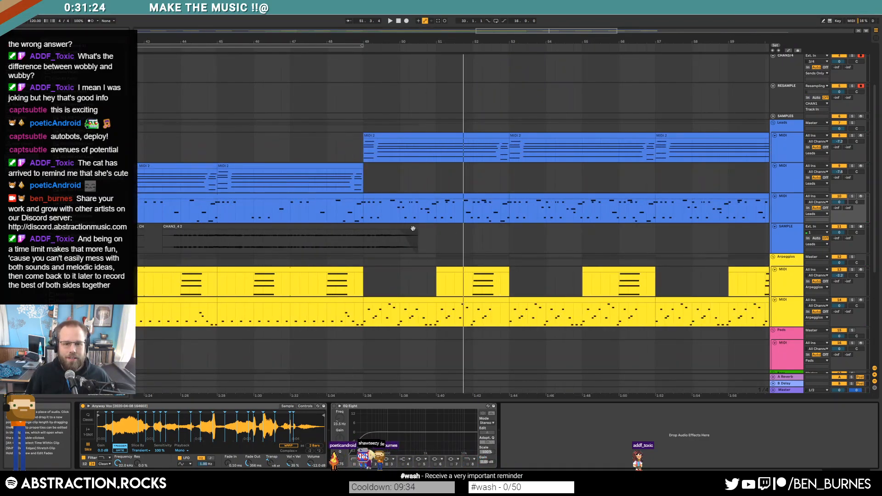
pyautogui.moveTo(417, 227)
pyautogui.mouseDown()
pyautogui.moveTo(427, 232)
pyautogui.moveTo(417, 227)
pyautogui.mouseUp()
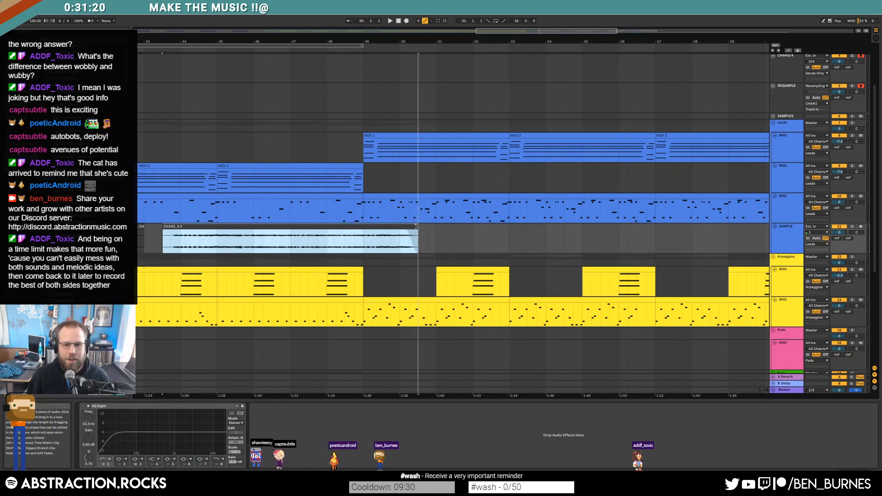
pyautogui.click(839, 239)
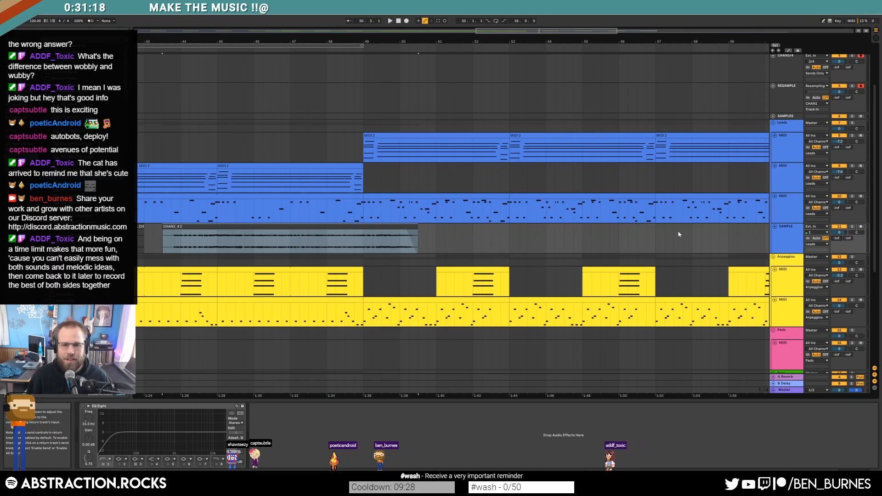
pyautogui.press('a')
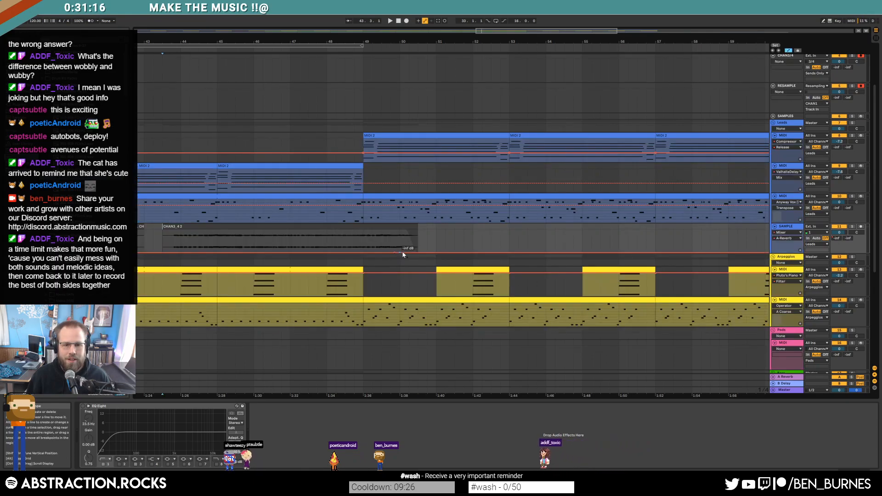
pyautogui.moveTo(403, 251)
pyautogui.mouseDown()
pyautogui.moveTo(419, 233)
pyautogui.moveTo(413, 244)
pyautogui.mouseUp()
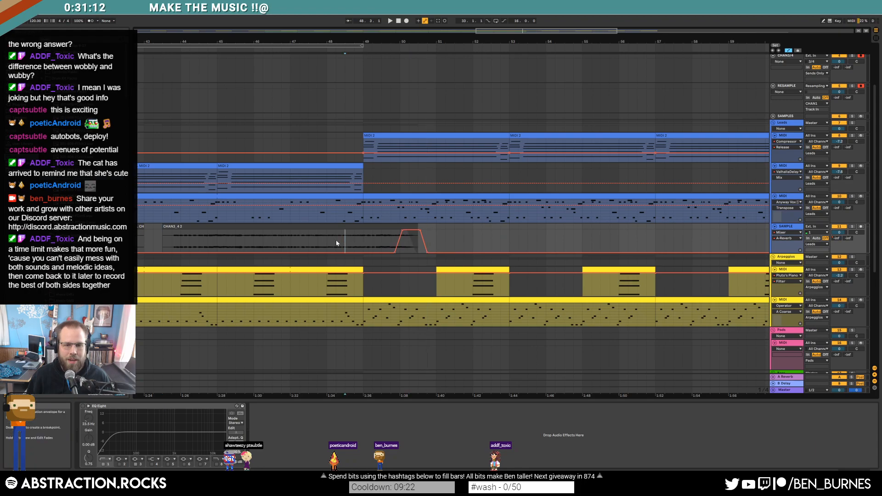
# Step: Play the end of the last audio phrase from just before bar 49 to check the reverb send
pyautogui.moveTo(499, 33); pyautogui.dragTo(529, 112)
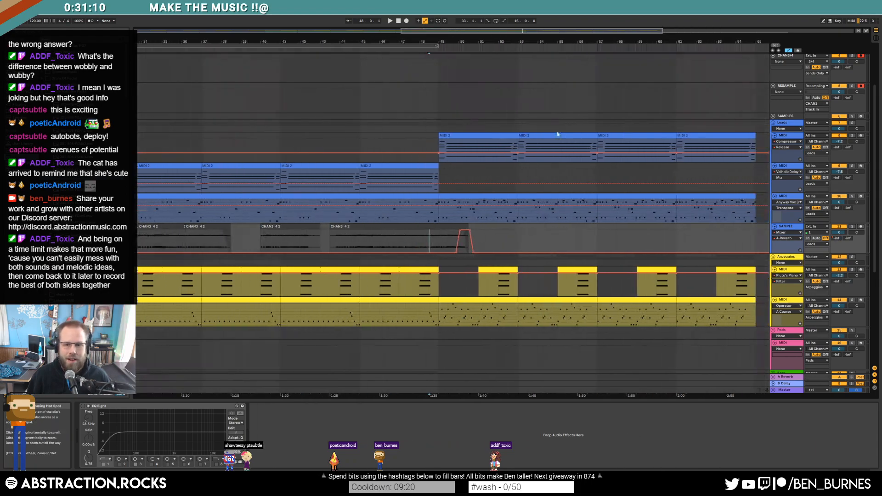
pyautogui.press('a')
pyautogui.click(430, 52)
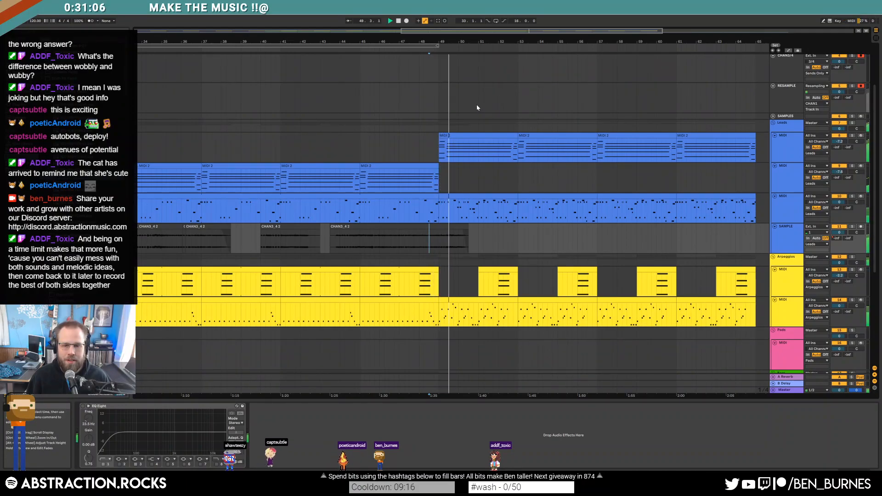
pyautogui.press('space')
# Step: Automate the SAMPLE track's B-Delay send to rise from about bar 49.5 to bar 50 and drop back at about bar 51.5
pyautogui.press('a')
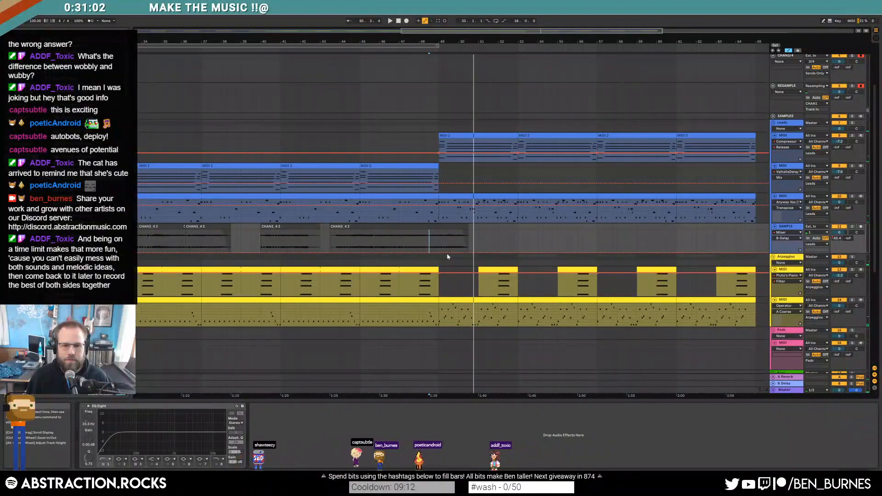
pyautogui.moveTo(450, 252); pyautogui.dragTo(450, 230)
pyautogui.press('space')
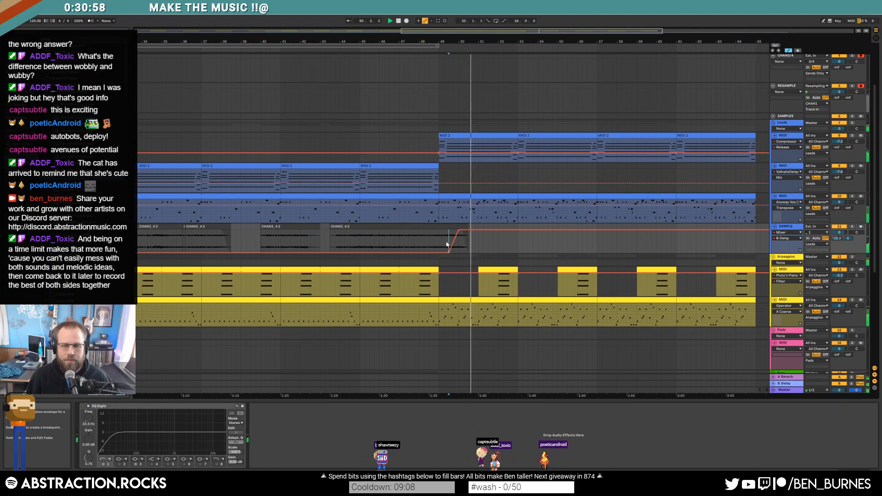
pyautogui.press('a')
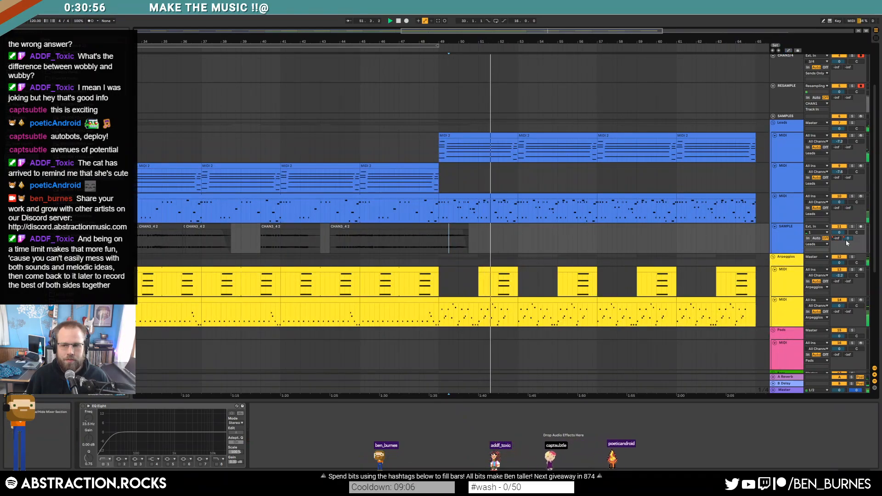
pyautogui.press('a')
pyautogui.click(489, 230)
pyautogui.moveTo(493, 231); pyautogui.dragTo(493, 252)
pyautogui.click(508, 242)
# Step: Hide the automation and listen to the last audio phrase on the SAMPLE track from about bars 46.5 and 44.5
pyautogui.moveTo(456, 33); pyautogui.dragTo(357, 33)
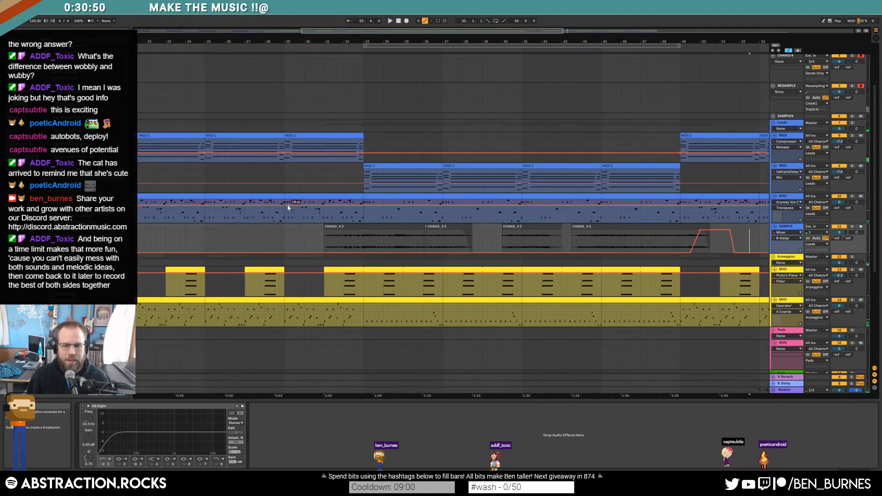
pyautogui.hotkey('shift', 'Tab')
pyautogui.hotkey('shift', 'Tab')
pyautogui.press('w')
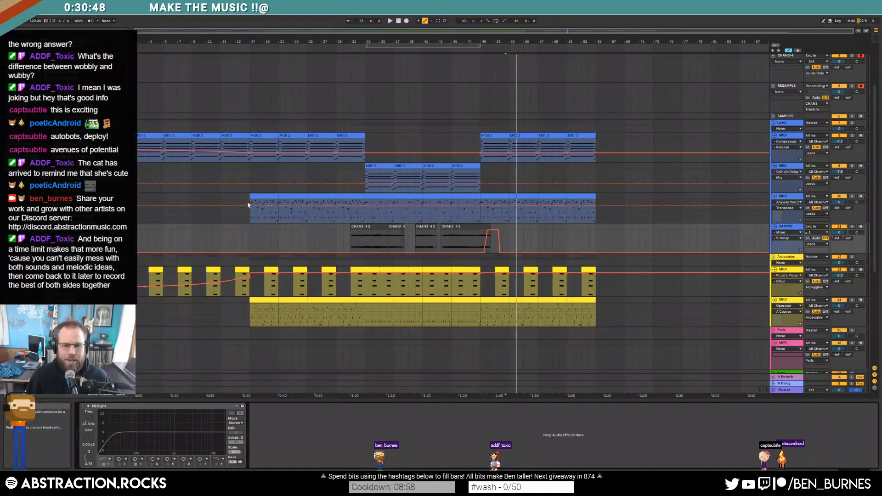
pyautogui.scroll(5, 220, 221)
pyautogui.press('a')
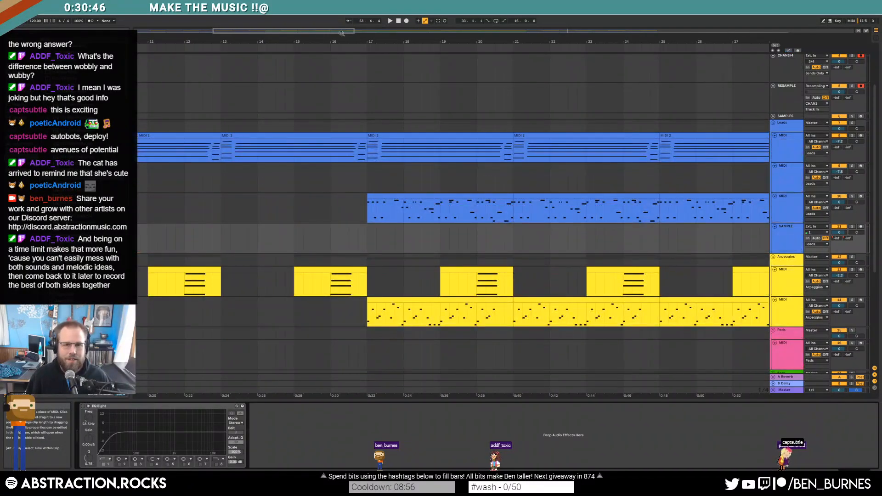
pyautogui.moveTo(271, 33); pyautogui.dragTo(419, 30)
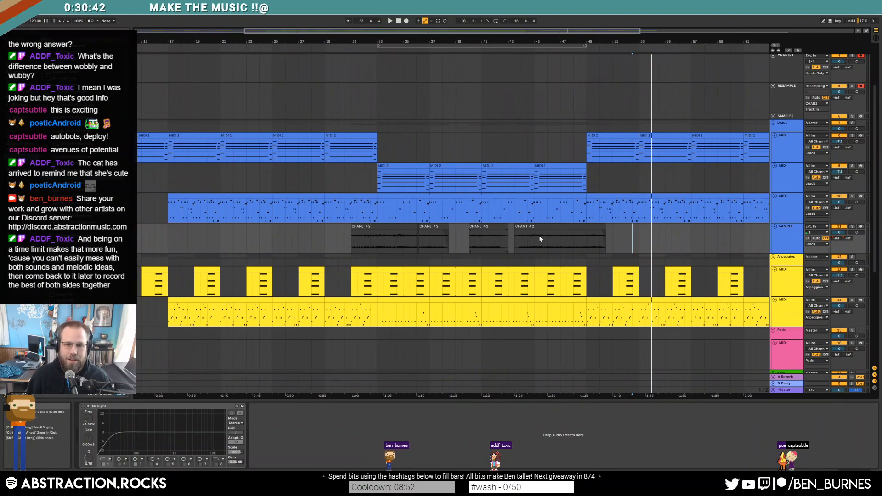
pyautogui.scroll(4, 560, 242)
pyautogui.moveTo(495, 31); pyautogui.dragTo(513, 32)
pyautogui.click(384, 246)
pyautogui.press('space')
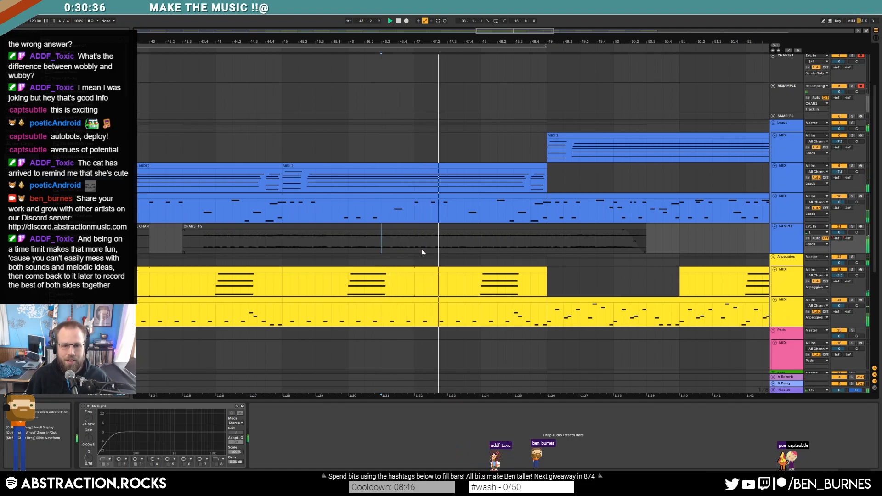
pyautogui.press('space')
pyautogui.click(258, 239)
pyautogui.press('space')
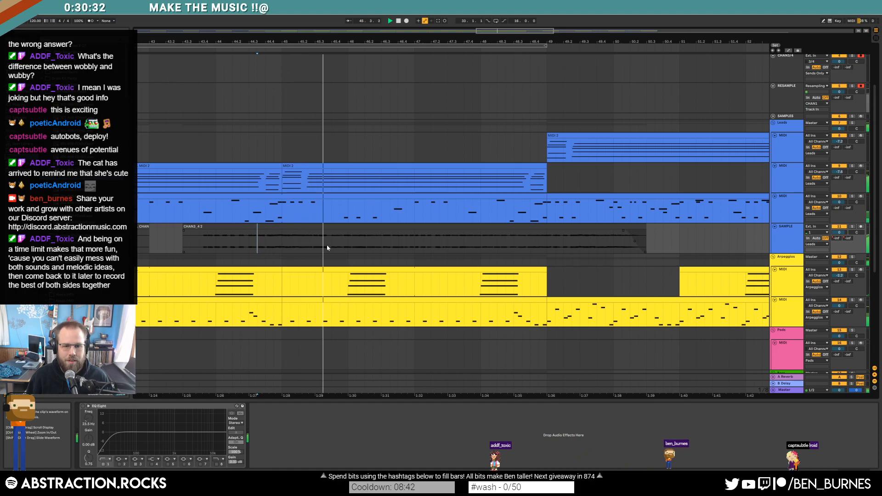
# Step: Play the last SAMPLE phrase around bars 45.3 to 46 and examine its waveform up close
pyautogui.scroll(3, 322, 244)
pyautogui.press('space')
pyautogui.click(370, 239)
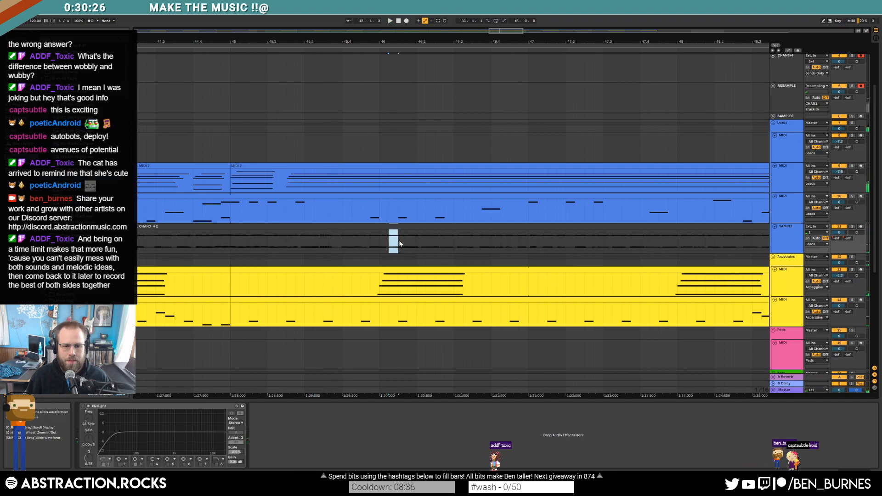
pyautogui.scroll(3, 400, 244)
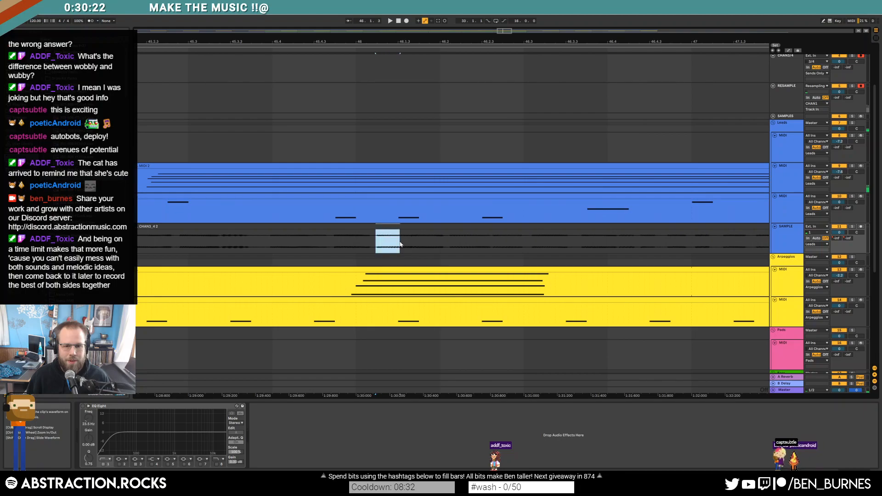
pyautogui.click(207, 247)
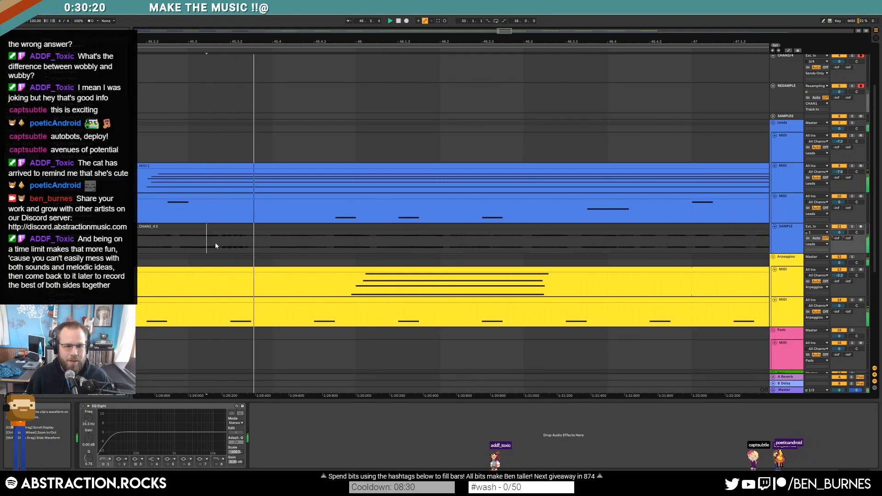
# Step: Split out a short section of the last SAMPLE phrase at about bar 45.3 and play across the cuts
pyautogui.moveTo(221, 245); pyautogui.dragTo(251, 245)
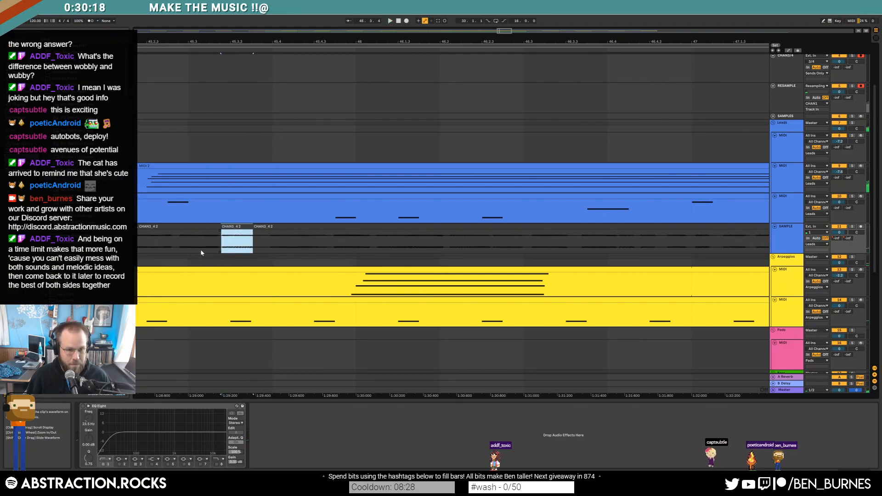
pyautogui.hotkey('ctrl', 'e')
pyautogui.click(166, 245)
pyautogui.press('space')
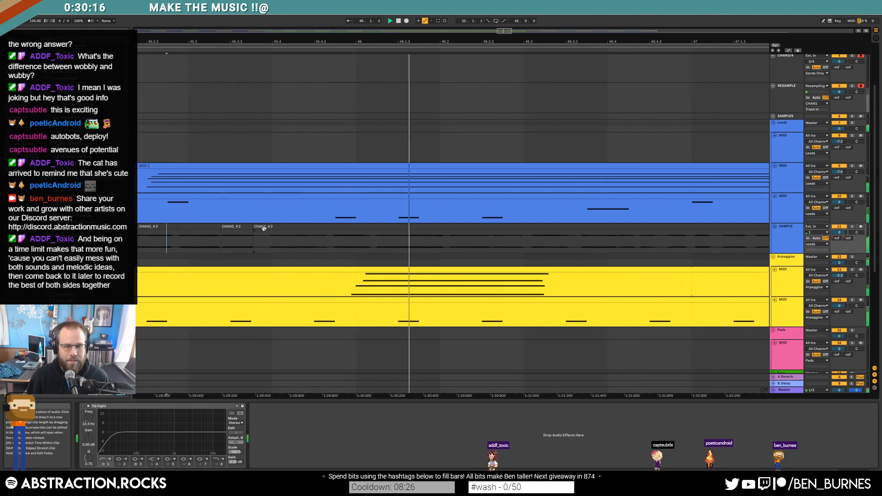
# Step: Lower the peak of the SAMPLE track's A-Reverb send automation at about bar 50 to about -9 dB, leaving the automation hidden
pyautogui.scroll(-5, 319, 248)
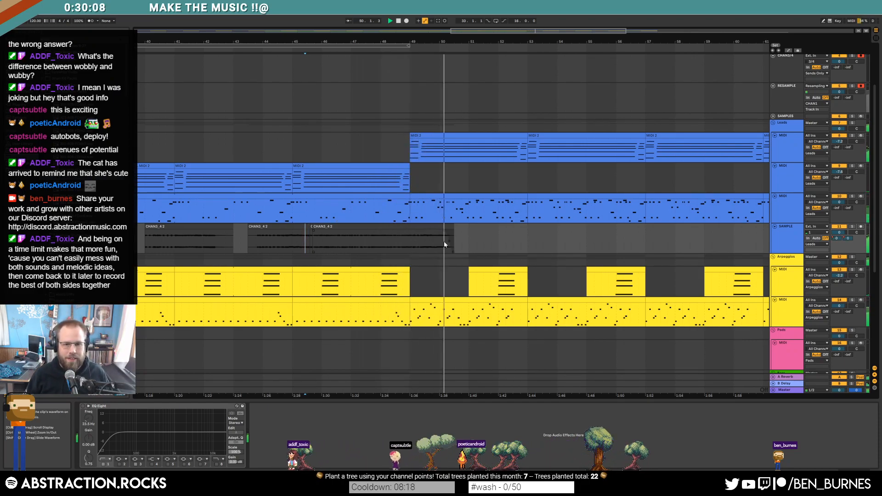
pyautogui.press('a')
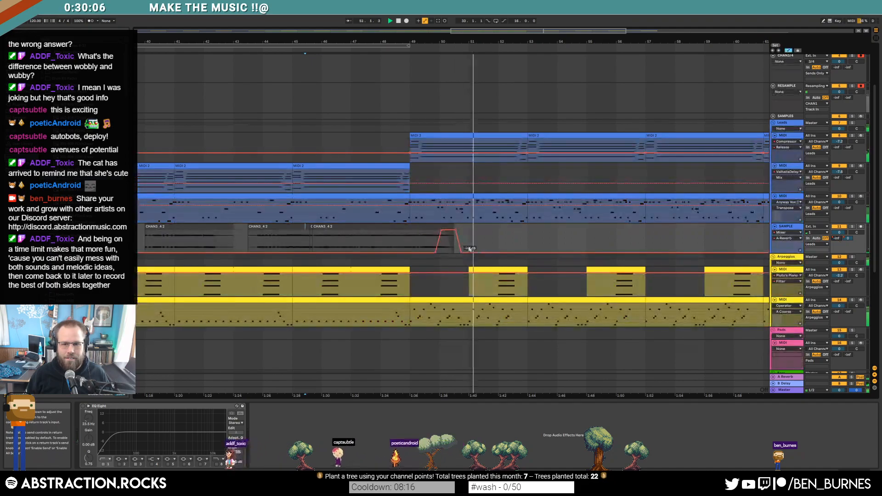
pyautogui.moveTo(447, 233); pyautogui.dragTo(450, 235)
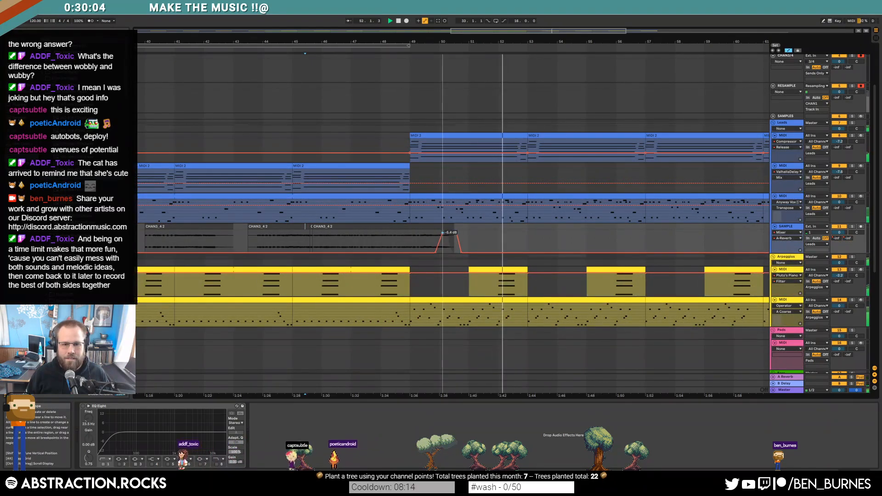
pyautogui.press('a')
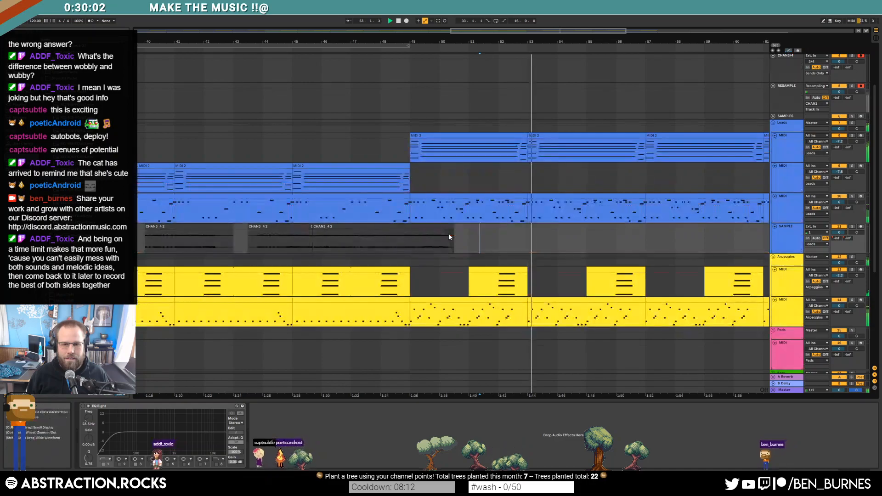
pyautogui.press('a')
pyautogui.moveTo(448, 234); pyautogui.dragTo(447, 232)
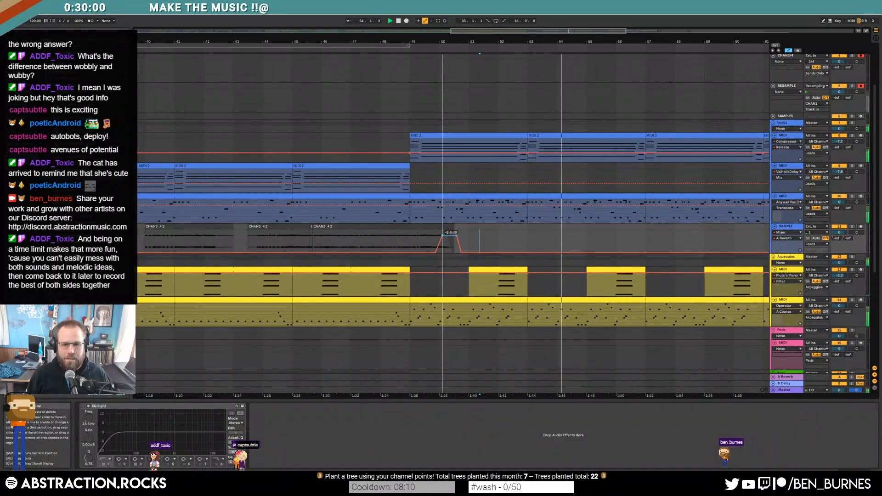
pyautogui.press('a')
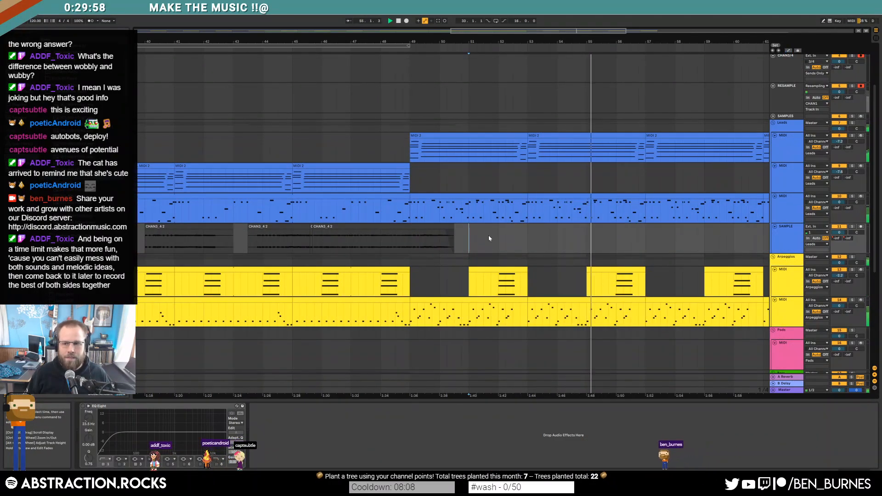
# Step: Show the whole arrangement and examine the notes of the upper Leads MIDI clip at bar 49
pyautogui.moveTo(508, 30); pyautogui.dragTo(459, 7)
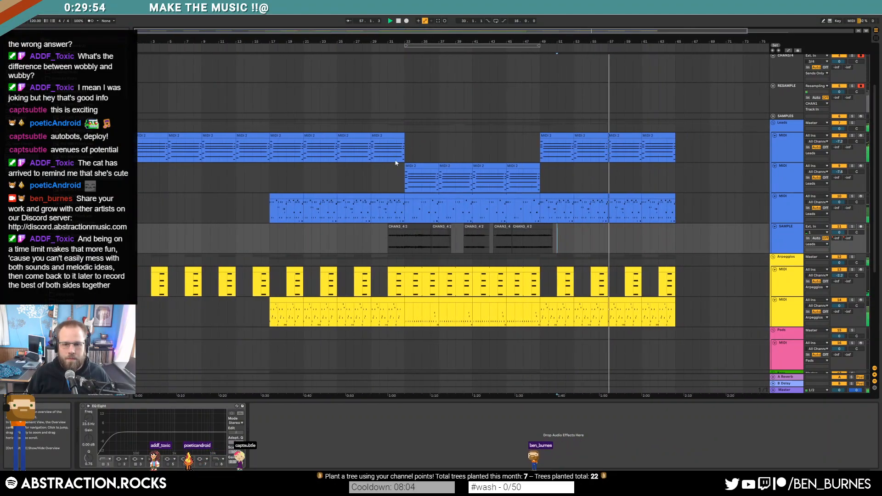
pyautogui.scroll(-2, 389, 158)
pyautogui.hotkey('shift', 'Tab')
pyautogui.hotkey('shift', 'Tab')
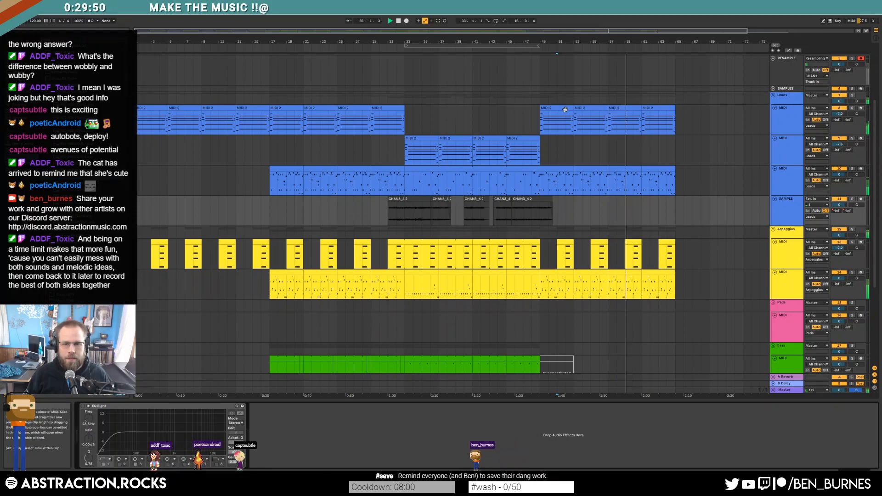
pyautogui.doubleClick(562, 109)
pyautogui.click(203, 435)
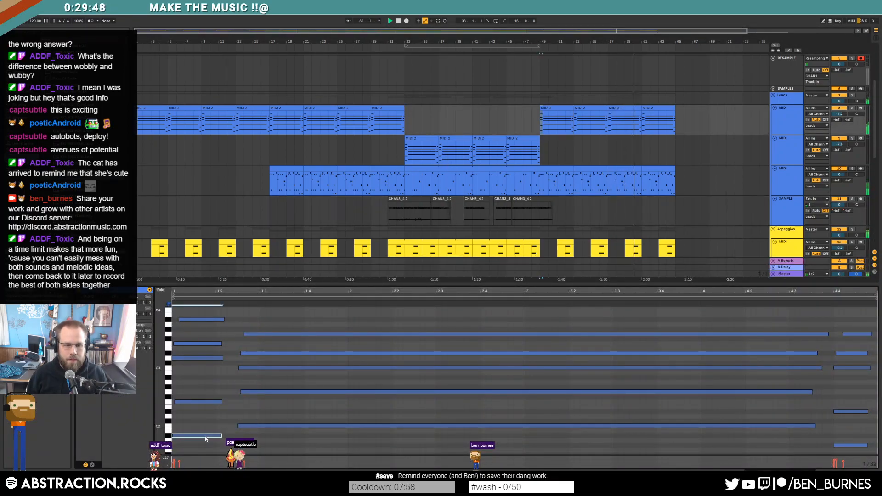
pyautogui.scroll(-1, 205, 435)
pyautogui.scroll(1, 240, 422)
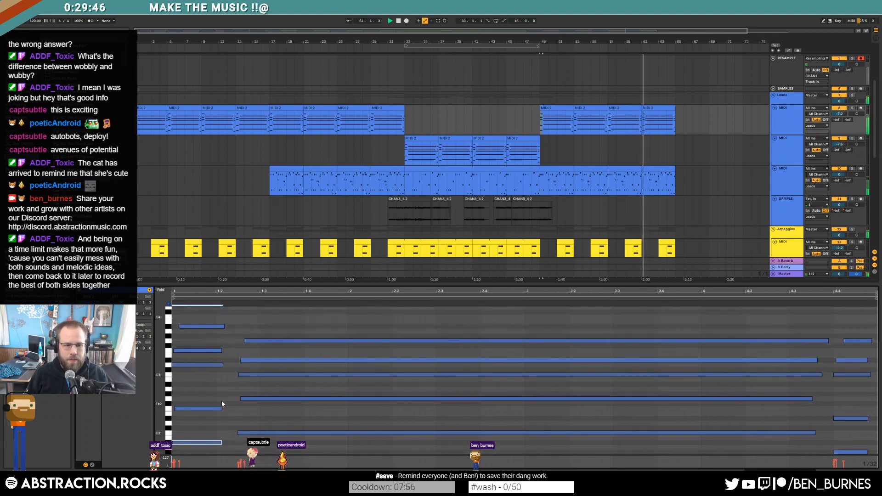
# Step: Return from the note view to the full arrangement and play the song from the start
pyautogui.moveTo(381, 32); pyautogui.dragTo(404, 33)
pyautogui.hotkey('shift', 'Tab')
pyautogui.press('space')
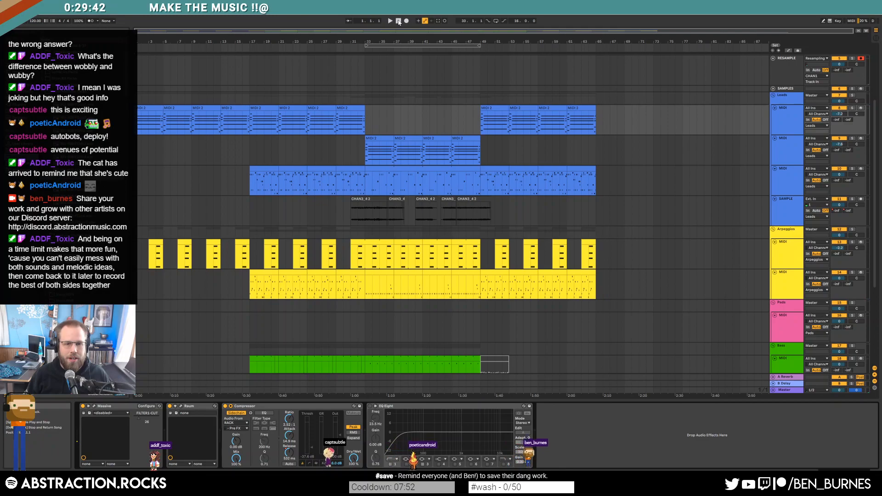
pyautogui.press('space')
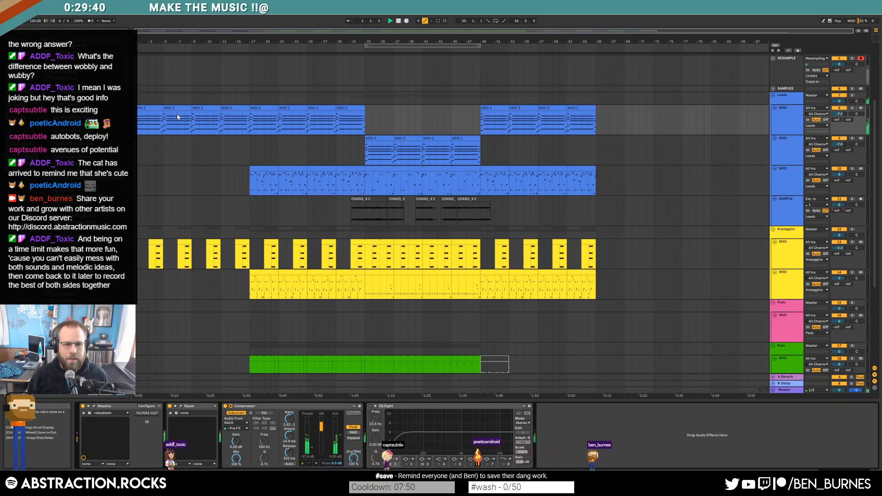
pyautogui.scroll(-5, 546, 263)
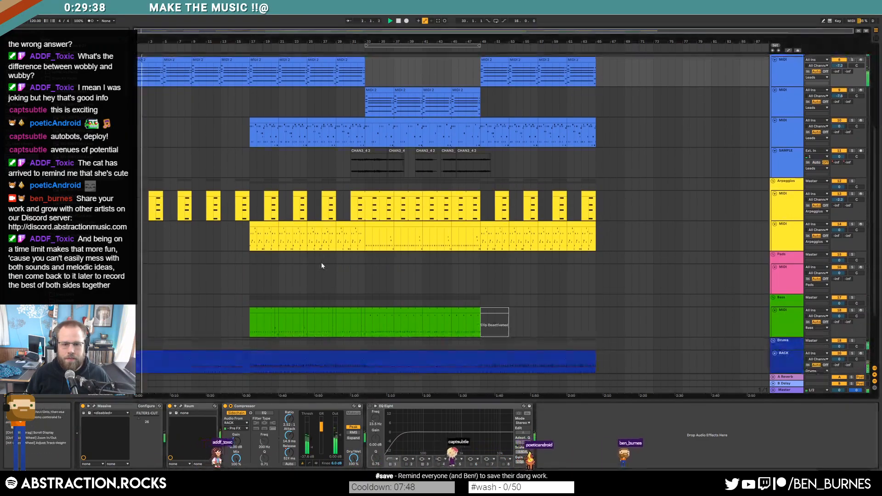
pyautogui.scroll(4, 546, 263)
# Step: Move all Leads and Arpeggios MIDI clips that start at bar 49 eight bars later, to bar 57
pyautogui.click(496, 101)
pyautogui.press('space')
pyautogui.keyDown('shift'); pyautogui.click(593, 175); pyautogui.keyUp('shift')
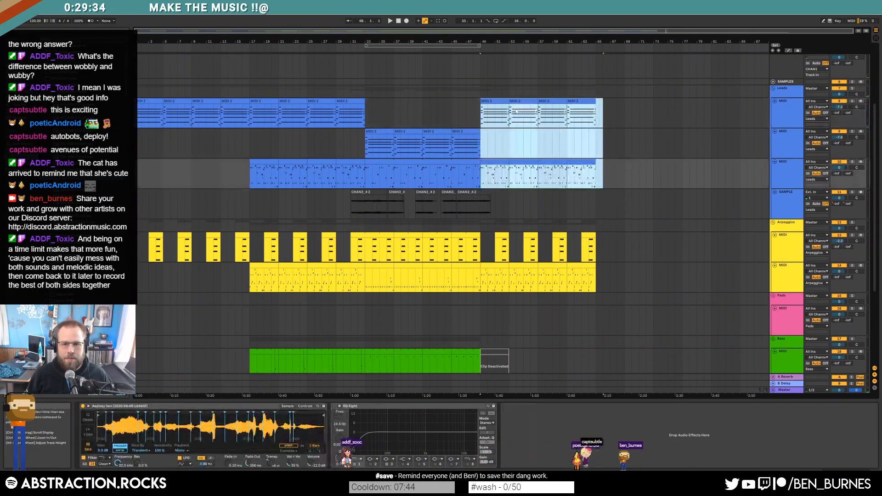
pyautogui.moveTo(498, 99); pyautogui.dragTo(555, 103)
pyautogui.moveTo(483, 245); pyautogui.dragTo(649, 267)
pyautogui.scroll(-5, 165, 322)
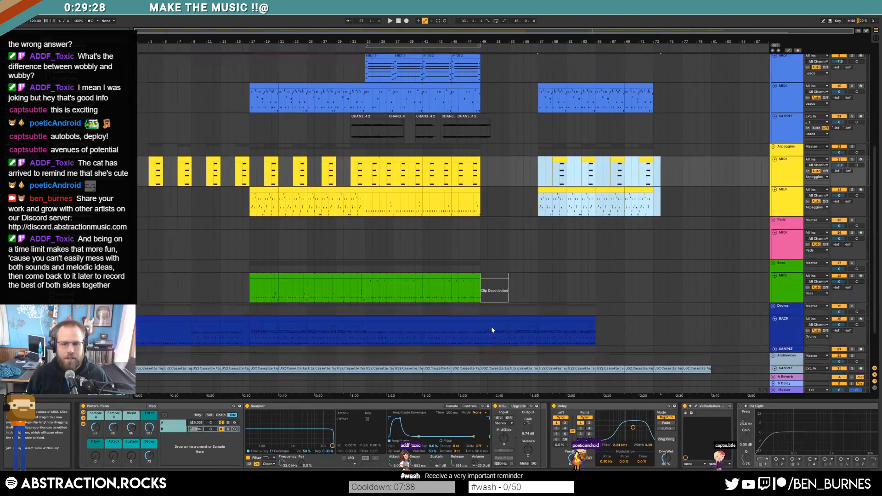
# Step: Move the drum RACK clips from bar 49 to bar 57 and fill the gap with a copy of the opening eight bars of drums
pyautogui.click(180, 286)
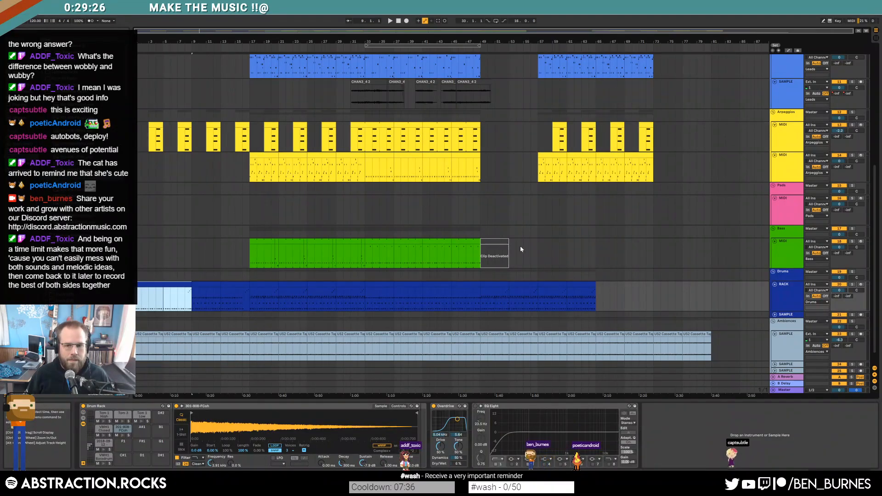
pyautogui.click(483, 288)
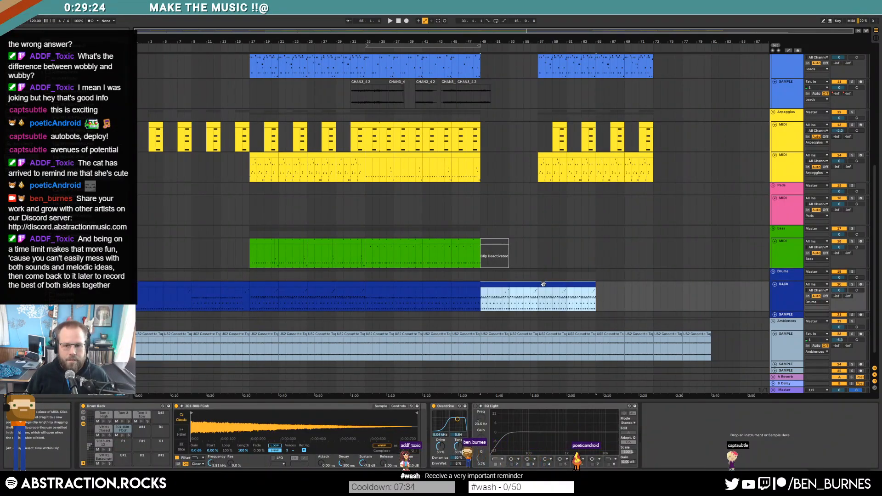
pyautogui.moveTo(504, 284); pyautogui.dragTo(561, 285)
pyautogui.click(481, 290)
pyautogui.moveTo(482, 292); pyautogui.dragTo(537, 296)
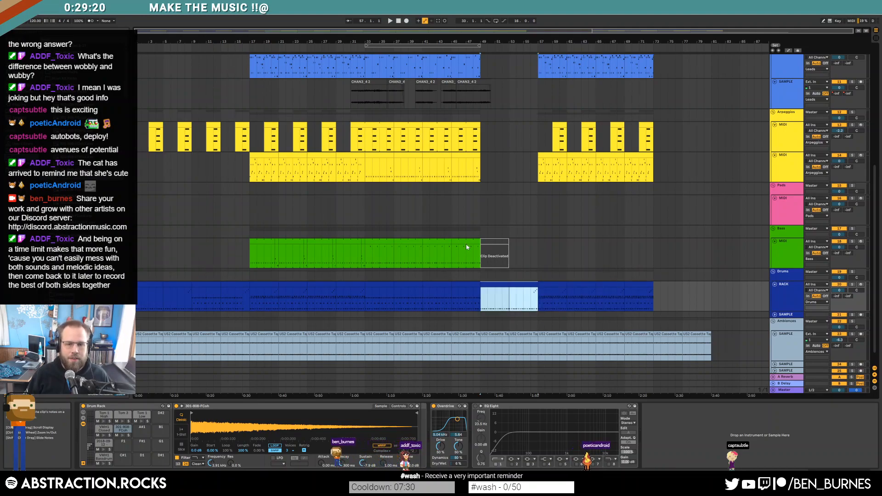
# Step: Replace the deactivated Bass clip at bar 49 with copies of the Bass clip from bar 33, filling up to bar 57
pyautogui.click(495, 253)
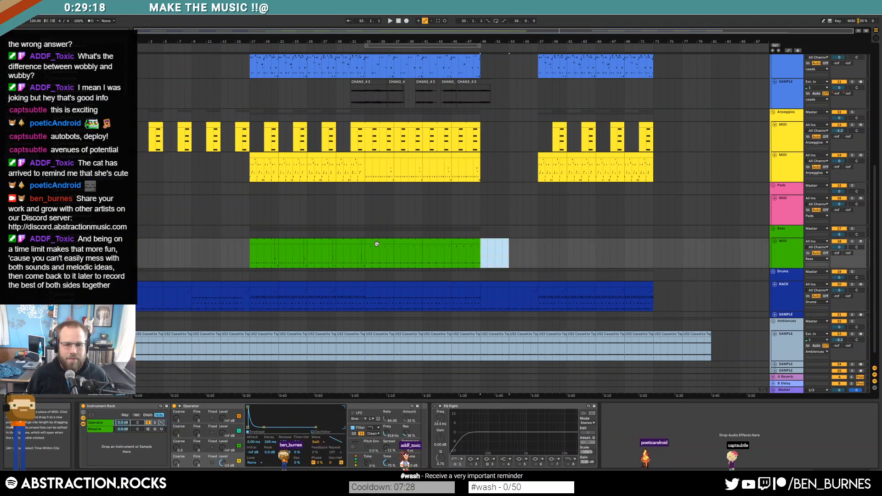
pyautogui.moveTo(373, 252); pyautogui.dragTo(402, 251)
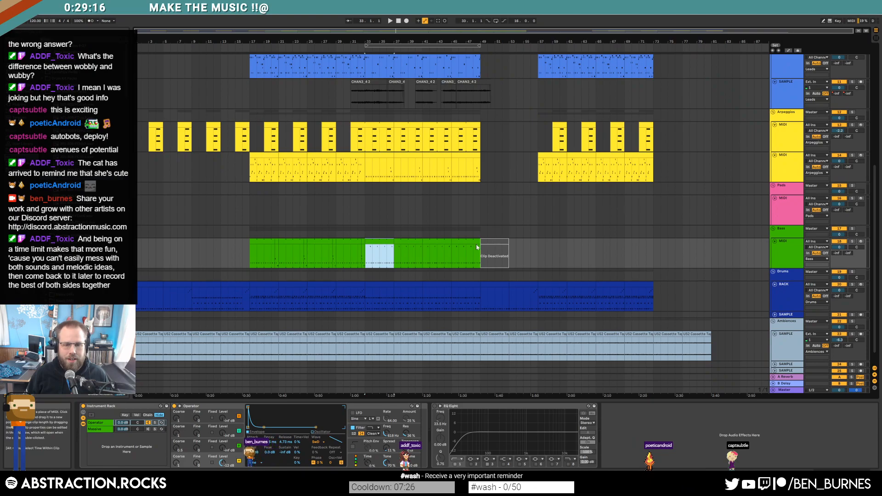
pyautogui.keyDown('shift'); pyautogui.click(536, 260); pyautogui.keyUp('shift')
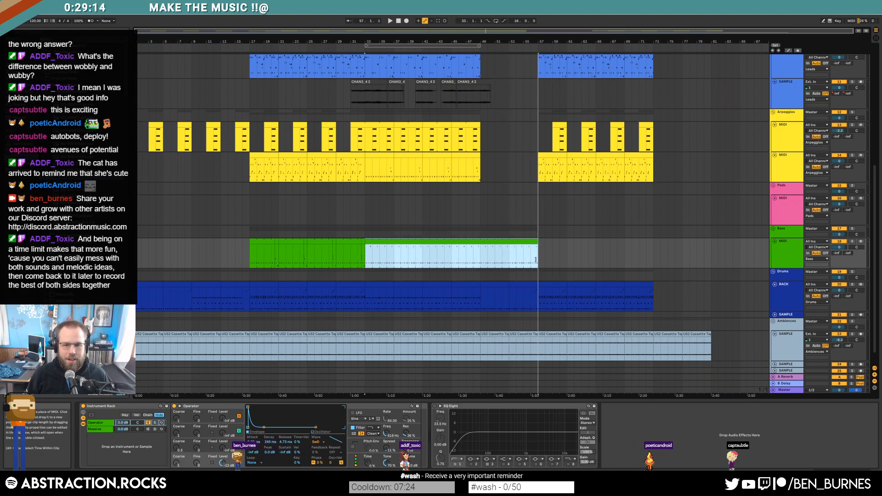
# Step: Copy the Bass clips of bars 17 to 33 to bar 57 and start playback from bar 45
pyautogui.click(256, 241)
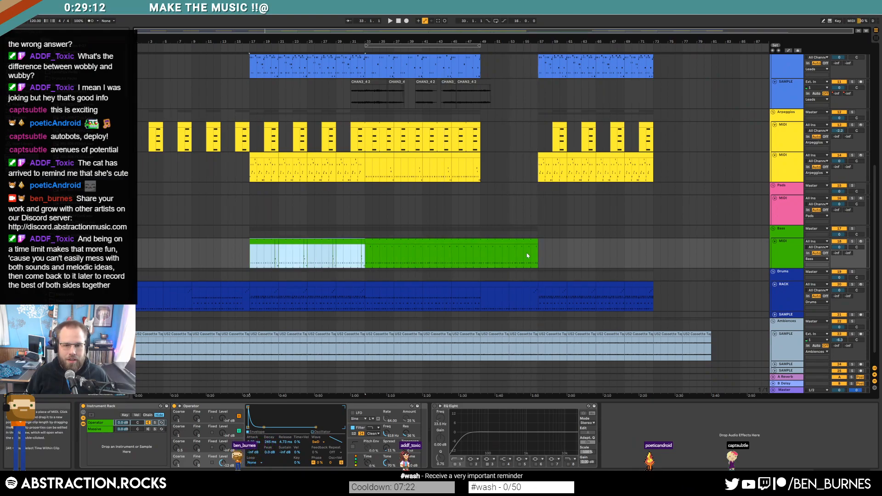
pyautogui.click(540, 251)
pyautogui.hotkey('ctrl', 'v')
pyautogui.click(450, 257)
pyautogui.press('space')
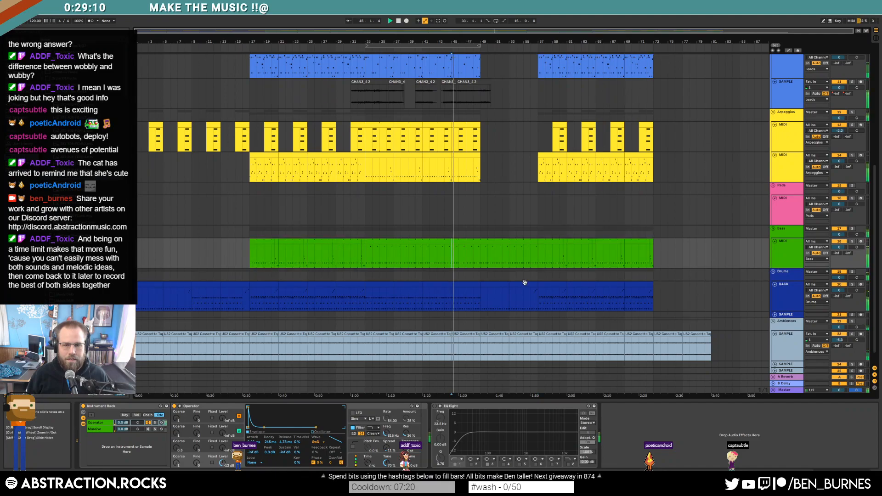
# Step: Copy the upper Leads track's two MIDI clips from bars 9 to 17 into the gap from bar 49 to bar 57
pyautogui.scroll(2, 507, 269)
pyautogui.scroll(3, 507, 271)
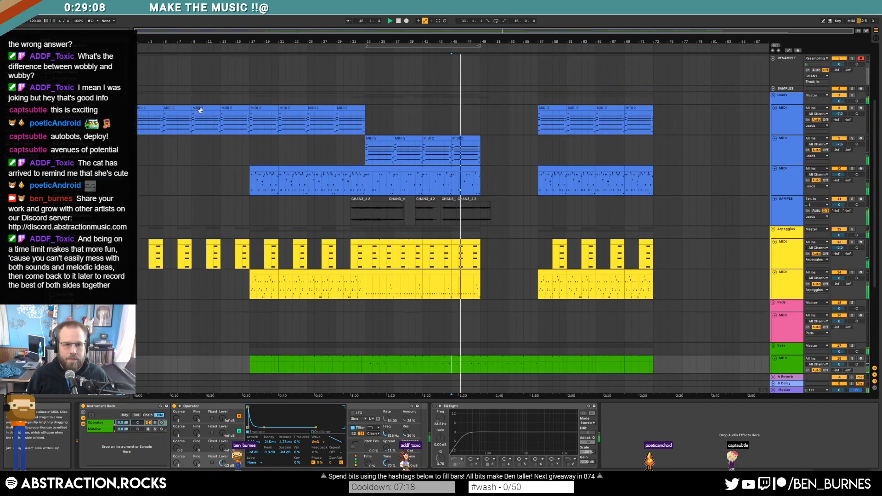
pyautogui.click(200, 109)
pyautogui.keyDown('shift'); pyautogui.click(223, 108); pyautogui.keyUp('shift')
pyautogui.click(223, 108)
pyautogui.hotkey('ctrl', 'c')
pyautogui.click(481, 119)
pyautogui.hotkey('ctrl', 'v')
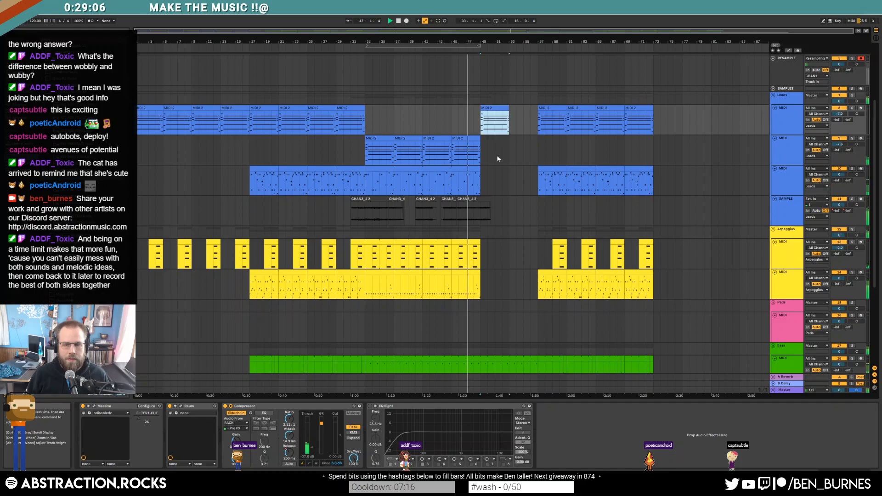
pyautogui.click(204, 106)
pyautogui.hotkey('ctrl', 'c')
pyautogui.click(481, 120)
pyautogui.hotkey('ctrl', 'v')
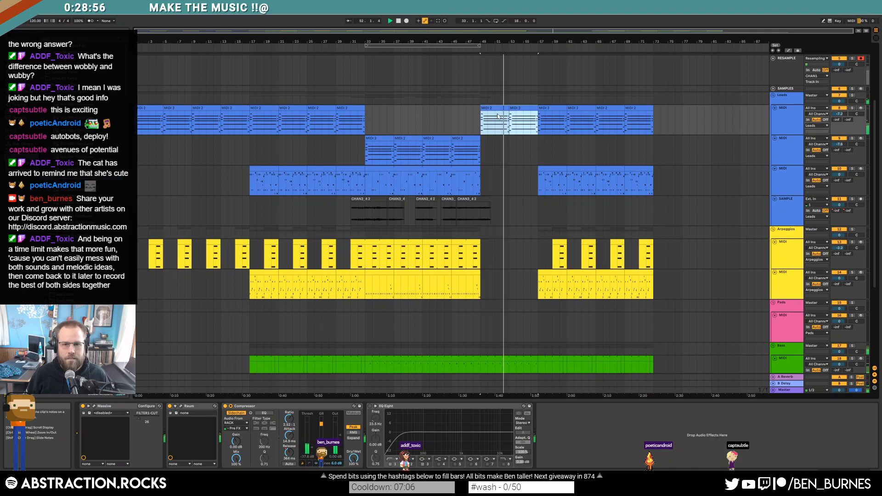
# Step: Reactivate the closed hi-hat notes in the last bar of the drum RACK clip that ends at bar 57
pyautogui.click(514, 109)
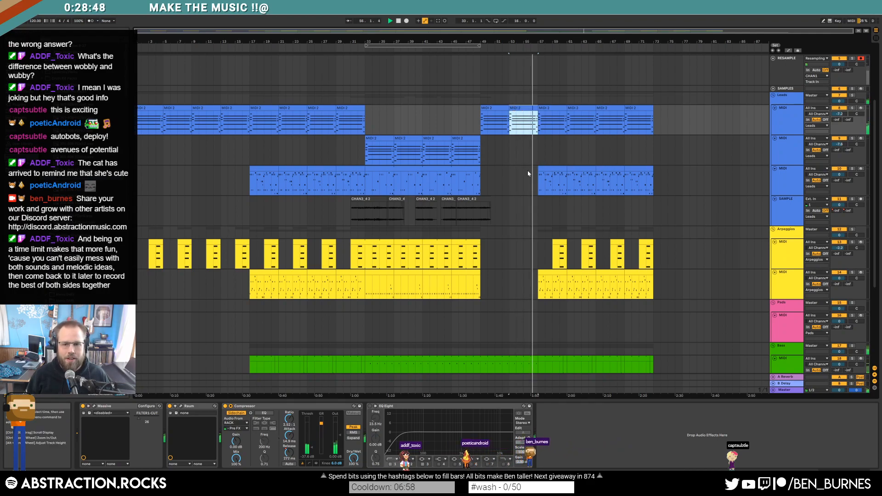
pyautogui.scroll(-5, 529, 183)
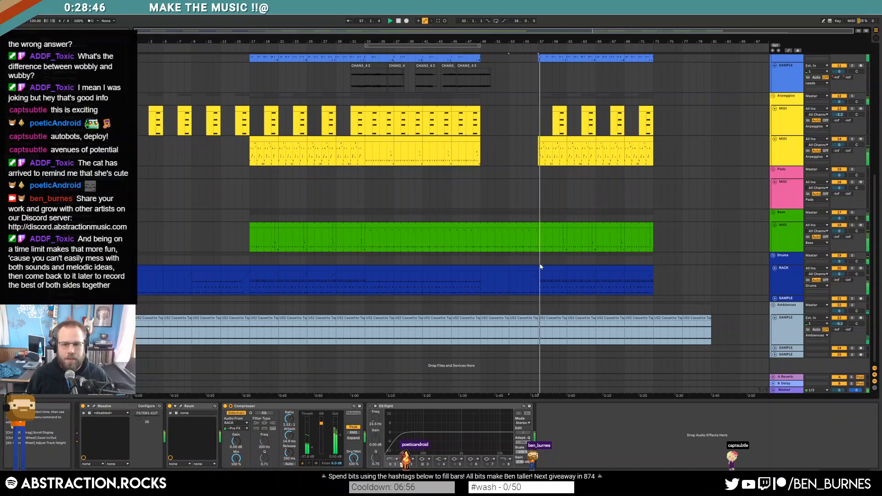
pyautogui.doubleClick(528, 280)
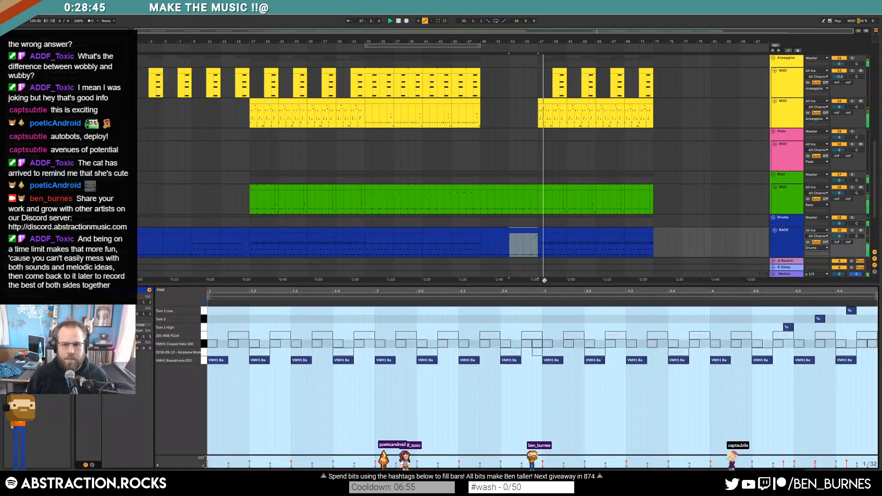
pyautogui.click(798, 345)
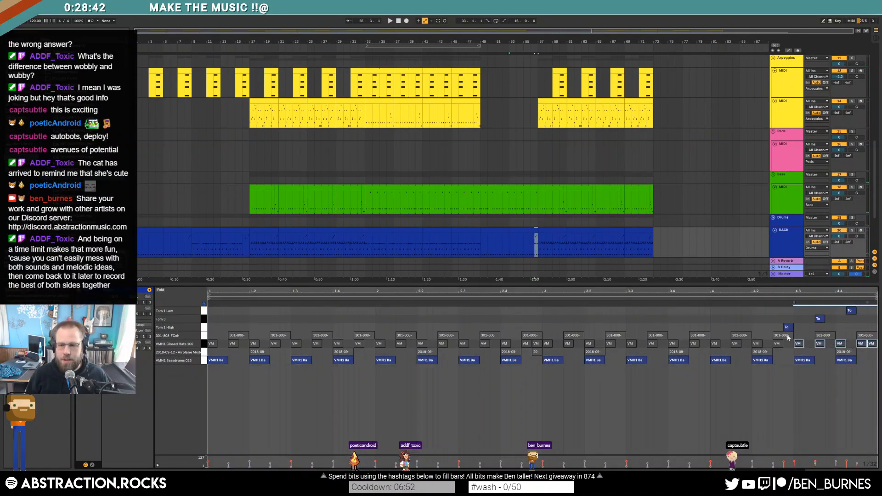
pyautogui.moveTo(701, 345); pyautogui.dragTo(782, 346)
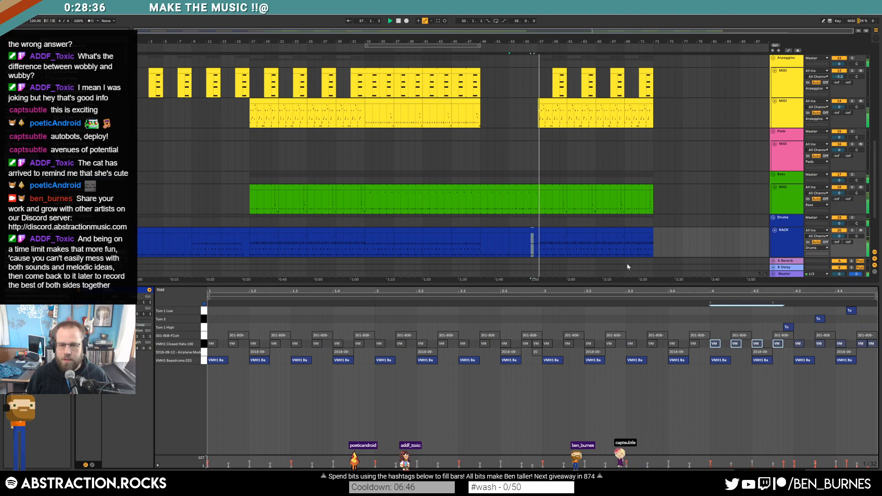
# Step: Play back the new section and load the Cymatics Home Depot 37 sample onto an empty Drum Rack pad
pyautogui.hotkey('shift', 'Tab')
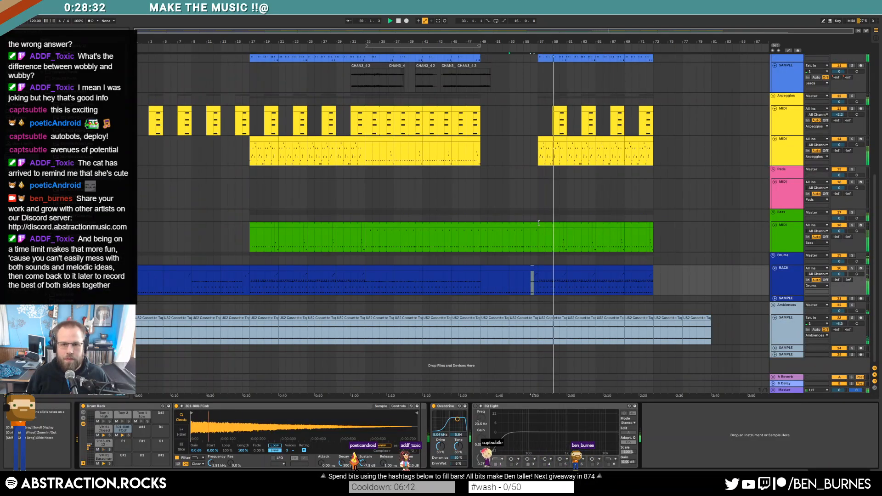
pyautogui.scroll(5, 480, 222)
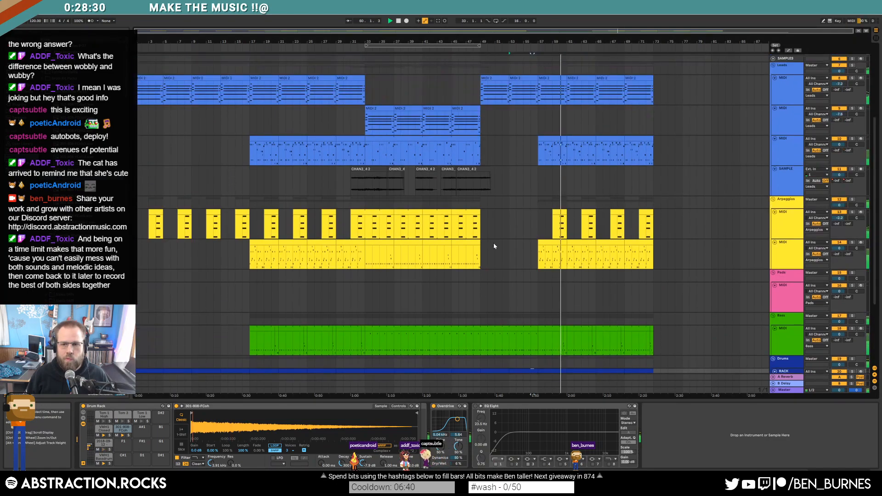
pyautogui.scroll(-3, 600, 260)
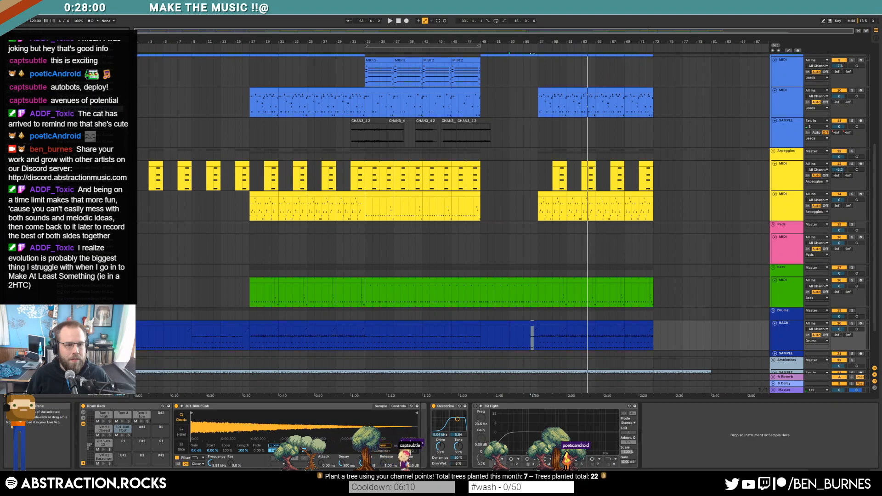
pyautogui.moveTo(145, 439); pyautogui.dragTo(142, 442)
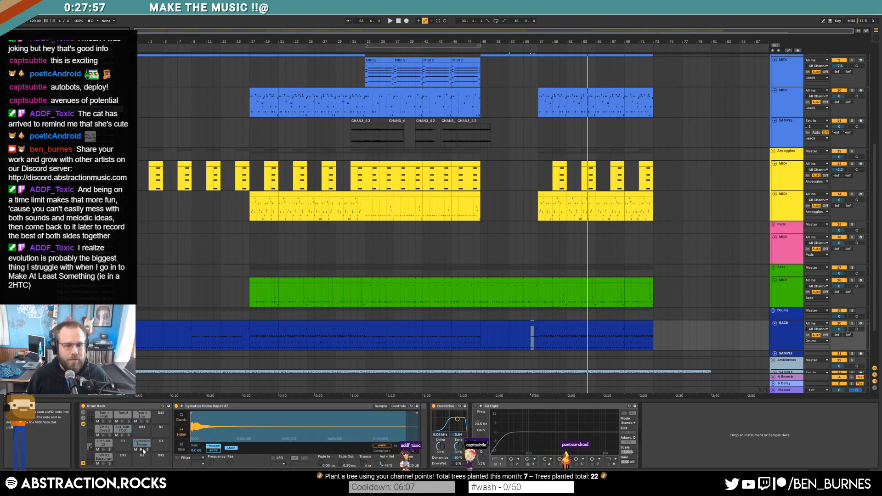
# Step: Add Cymatics Home Depot 37 hits at 1.1.3 and 2.1.3 in the drum clip at bar 57 and audition them
pyautogui.doubleClick(552, 325)
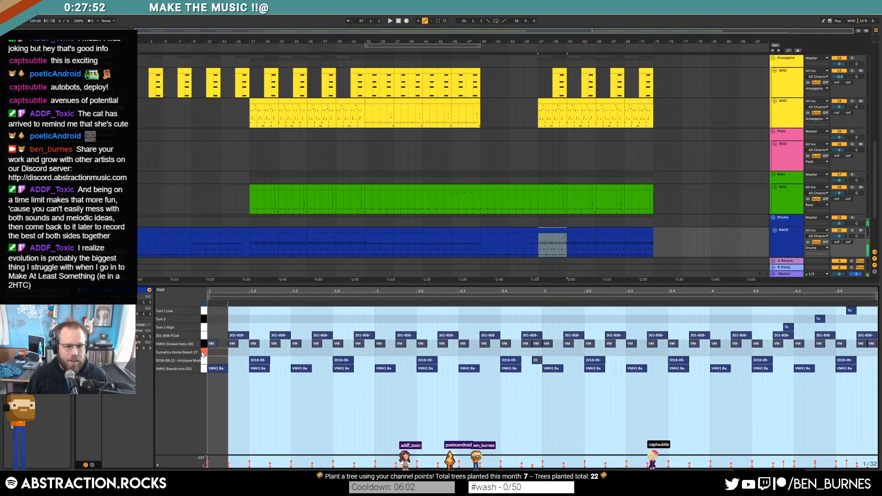
pyautogui.click(218, 351)
pyautogui.click(230, 352)
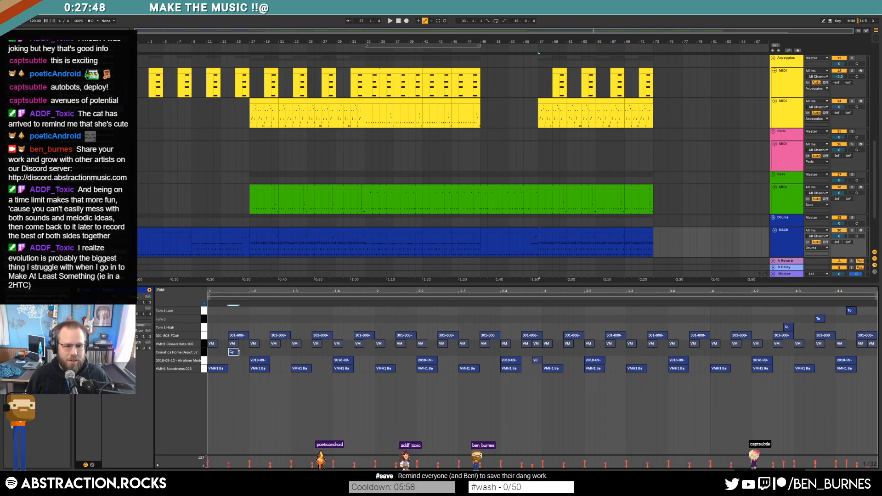
pyautogui.press('space')
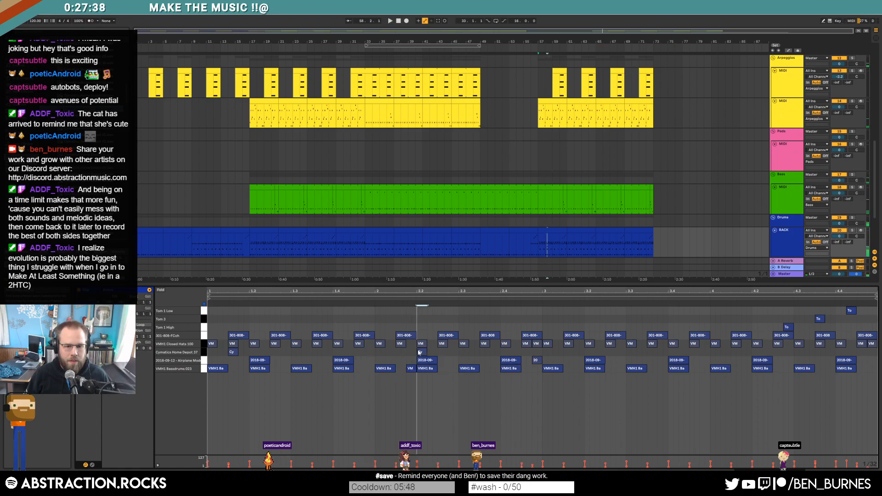
pyautogui.press('space')
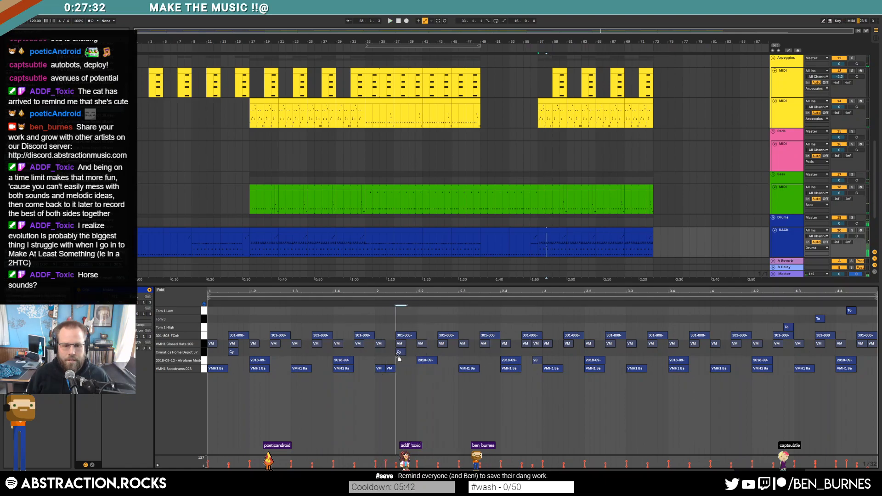
pyautogui.press('space')
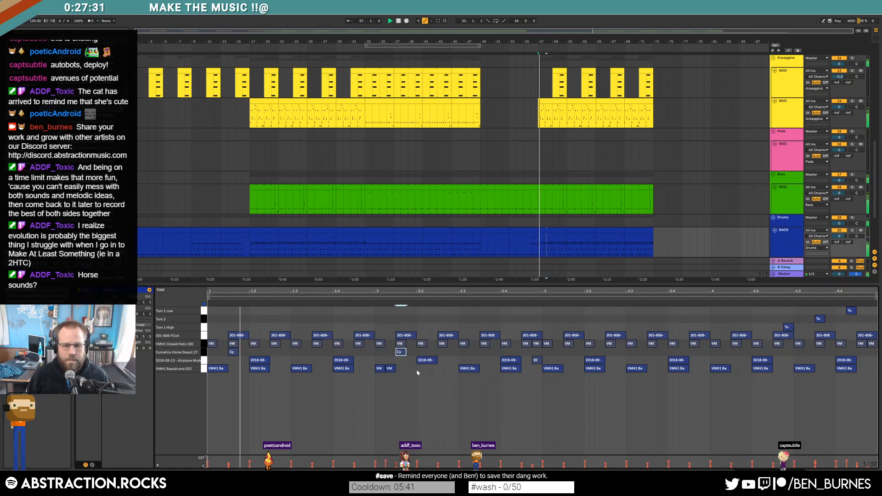
# Step: Vary the bar-57 drum clip's kicks with hits at 2.2, around 3.3 and at 4.2.3, and deactivate its three tom notes
pyautogui.click(389, 368)
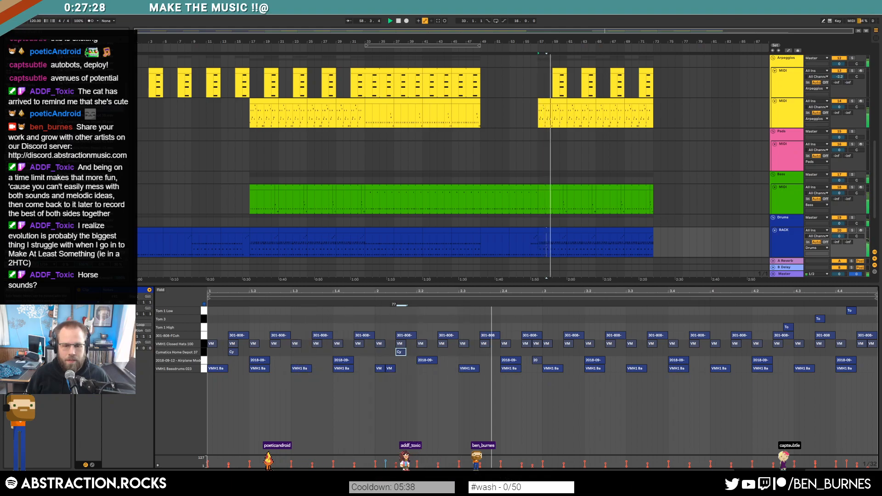
pyautogui.doubleClick(420, 368)
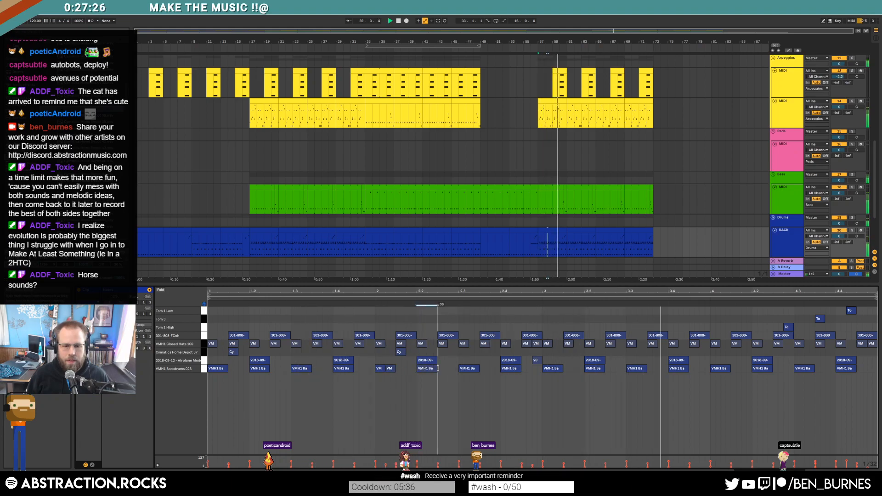
pyautogui.press('space')
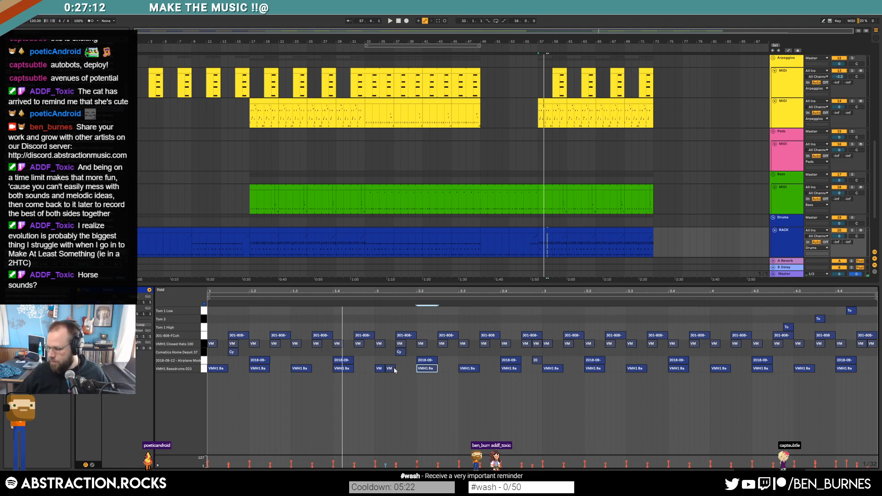
pyautogui.click(395, 398)
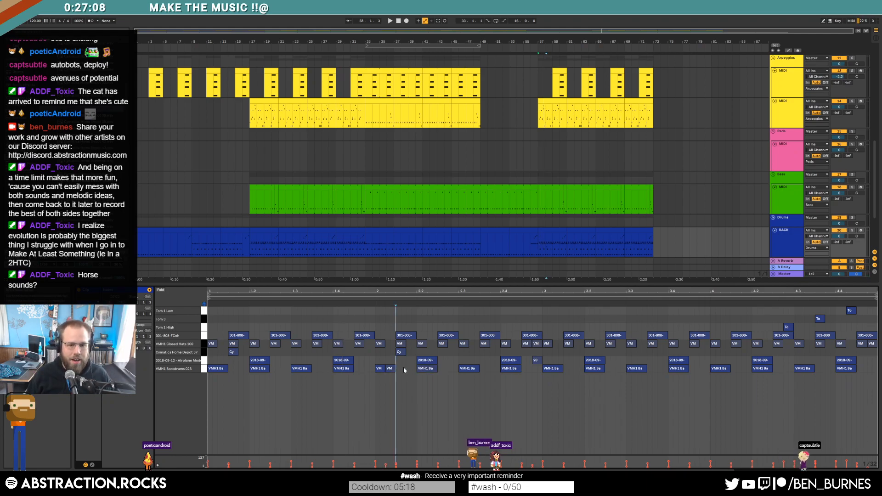
pyautogui.moveTo(645, 368); pyautogui.dragTo(668, 368)
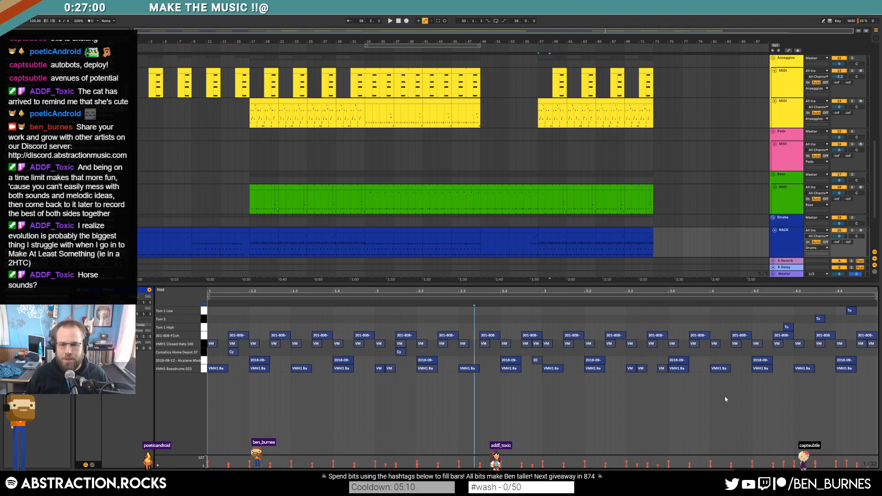
pyautogui.moveTo(775, 371); pyautogui.dragTo(794, 368)
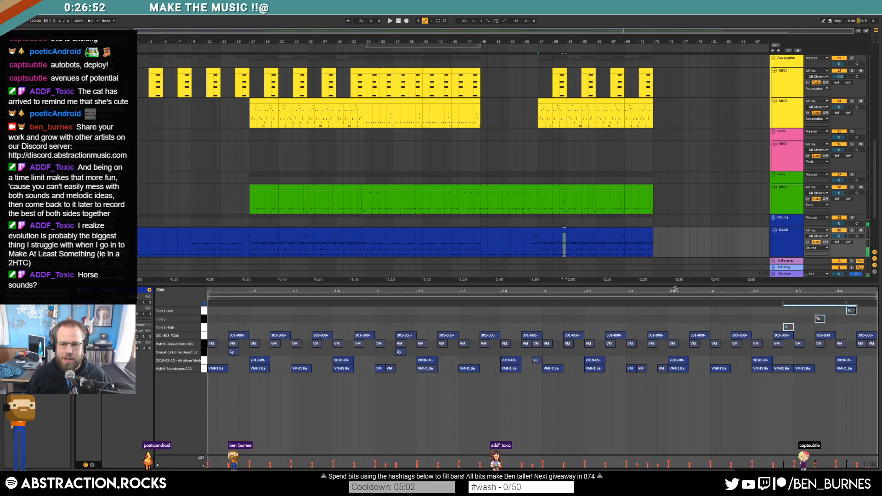
# Step: Duplicate the bar-57 drum clip to bar 61, reactivate its tom fill there, and copy the pair of clips to bar 65
pyautogui.click(559, 231)
pyautogui.click(580, 232)
pyautogui.moveTo(778, 328); pyautogui.dragTo(848, 308)
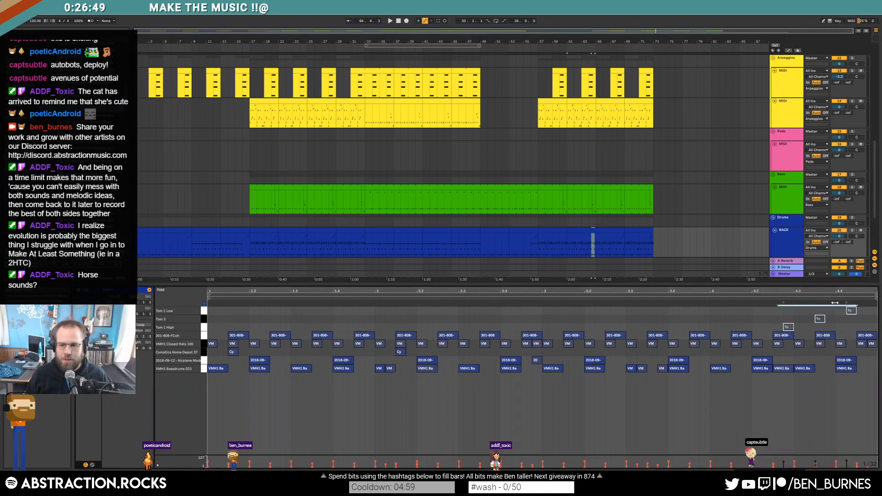
pyautogui.click(551, 228)
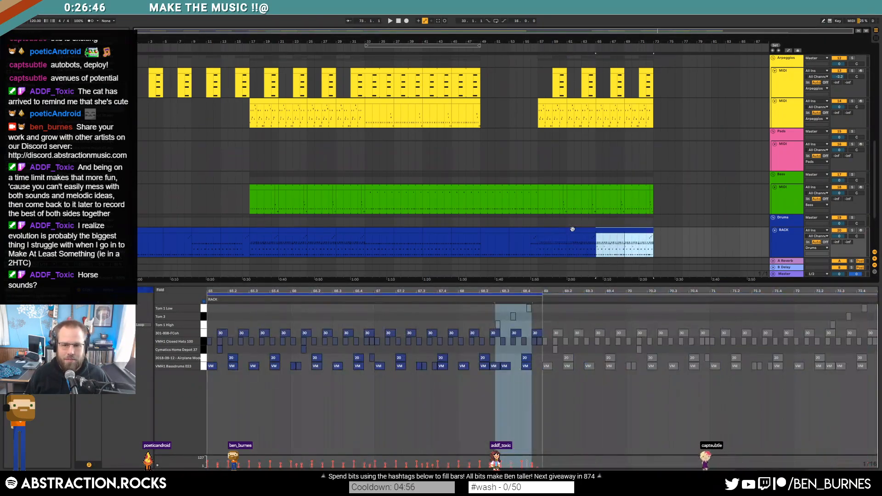
# Step: Remove the short kick notes at 2.1.1 and 3.3.1 from the bar-57 drum clip and replay it from bar 57
pyautogui.press('space')
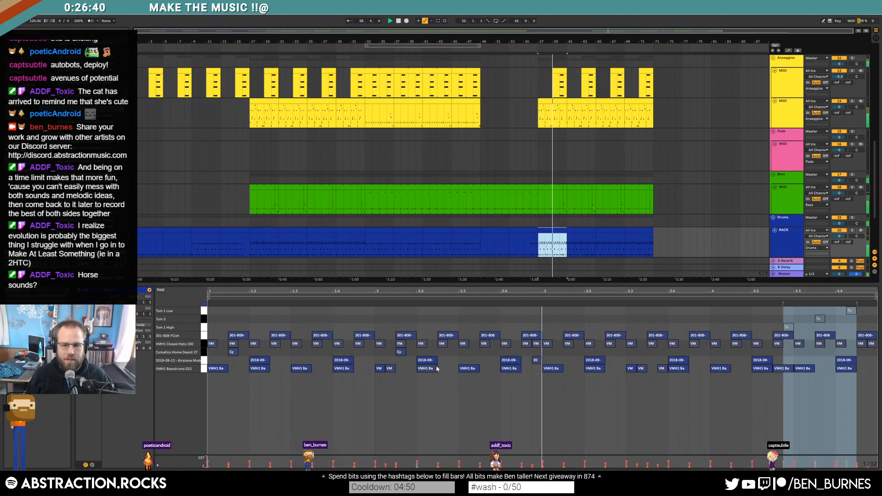
pyautogui.click(389, 369)
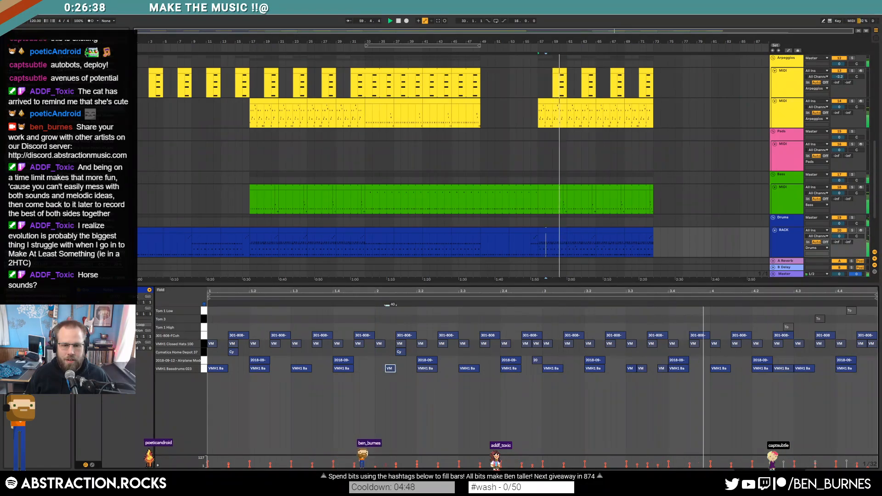
pyautogui.doubleClick(631, 370)
pyautogui.press('space')
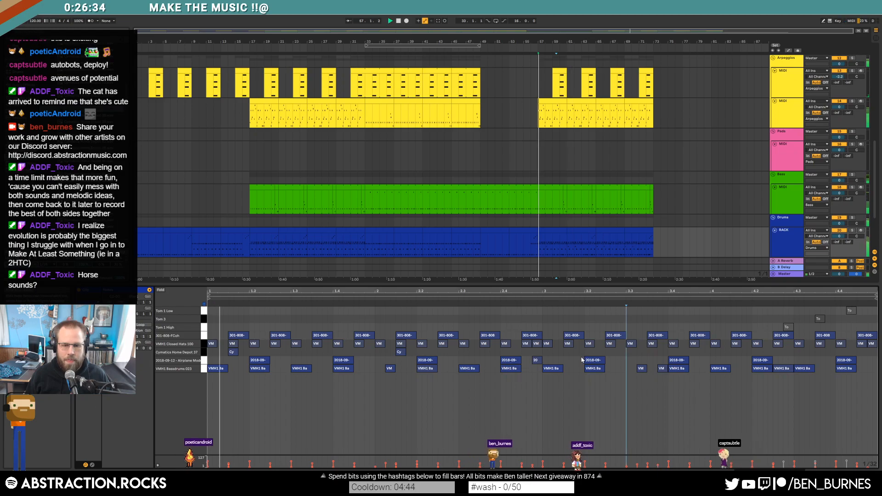
# Step: Remove the short kick at 3.3.4 and lengthen the kick at 3.3.2 to an eighth note
pyautogui.press('space')
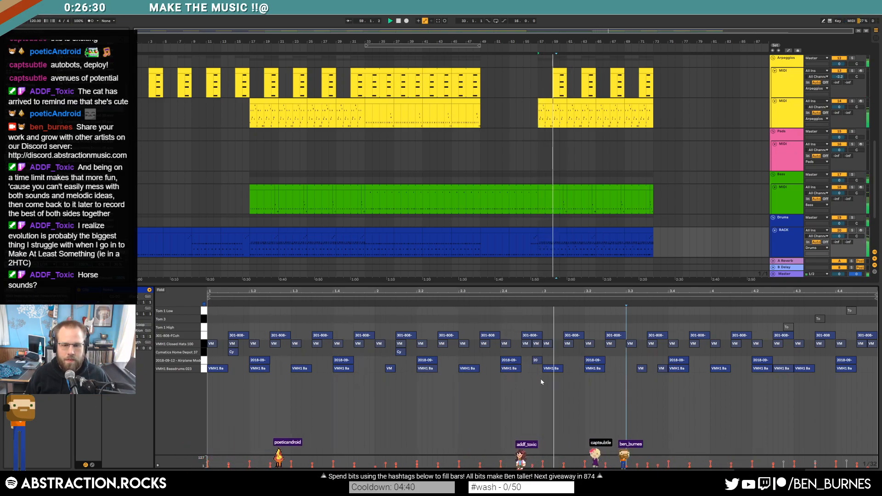
pyautogui.doubleClick(662, 371)
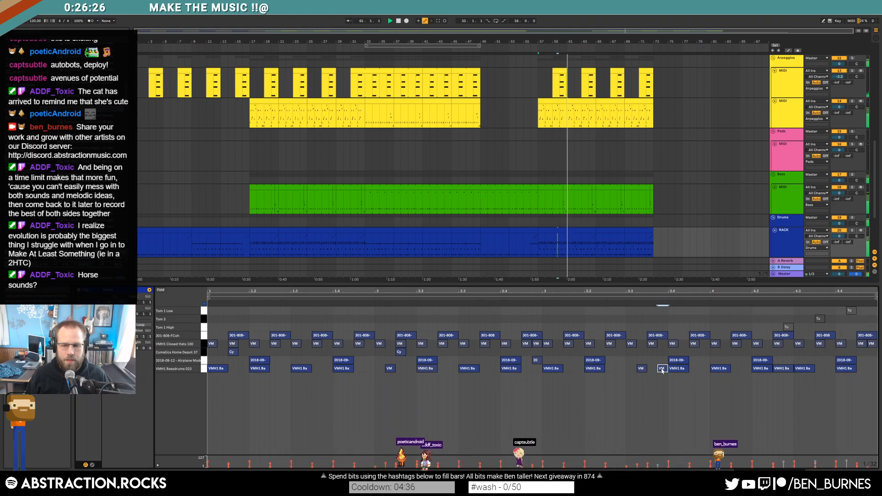
pyautogui.moveTo(646, 370)
pyautogui.mouseDown()
pyautogui.moveTo(657, 370)
pyautogui.moveTo(636, 360)
pyautogui.mouseUp()
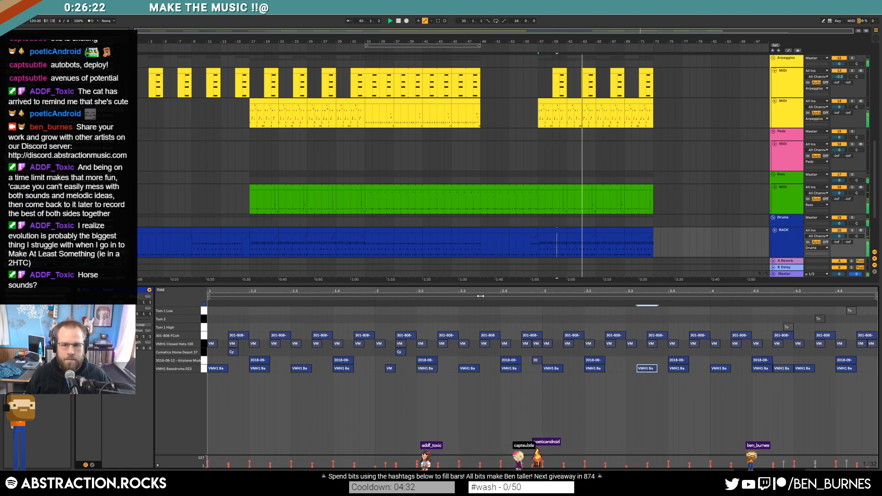
# Step: Refill bars 61 to 73 with duplicates of the edited bar-57 drum clip, reactivating the tom fill, and loop bars 57 to 73
pyautogui.click(549, 230)
pyautogui.press('space')
pyautogui.hotkey('ctrl', 'd')
pyautogui.moveTo(773, 329); pyautogui.dragTo(875, 309)
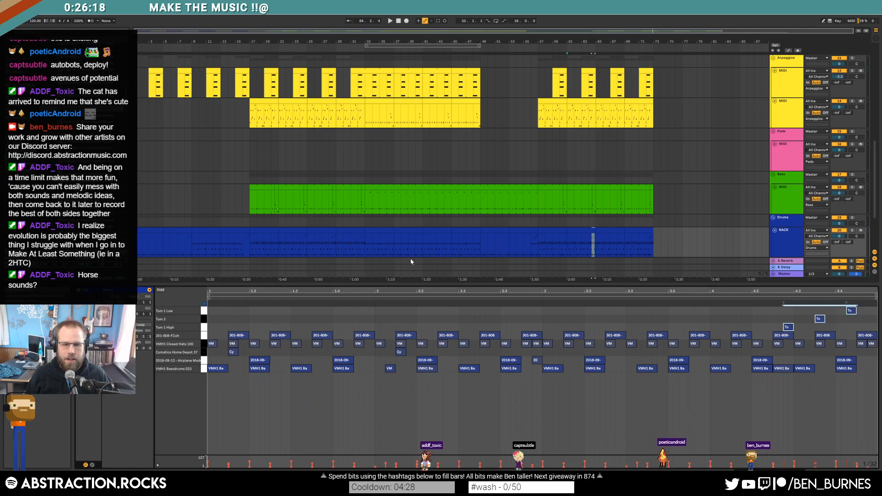
pyautogui.click(550, 228)
pyautogui.click(644, 230)
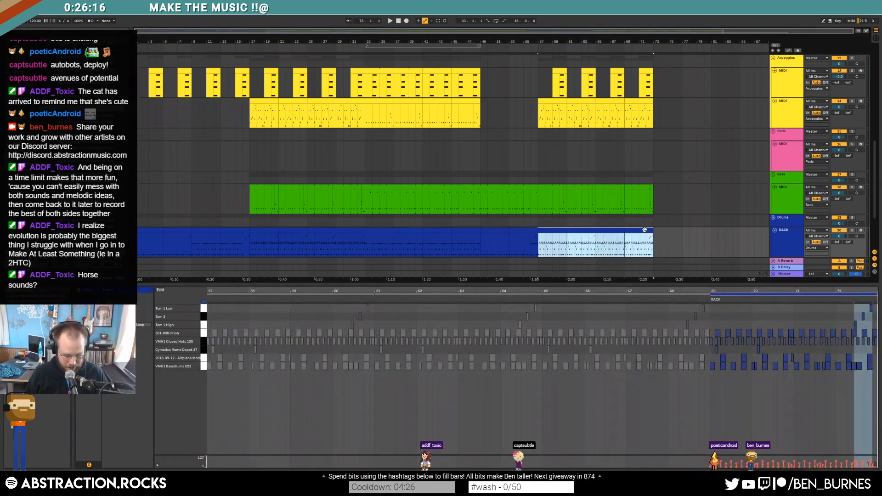
pyautogui.hotkey('ctrl', 'l')
# Step: Duplicate the two Cymatics Home Depot 37 hits into the second half of the bar-57 drum clip and start playback
pyautogui.click(547, 229)
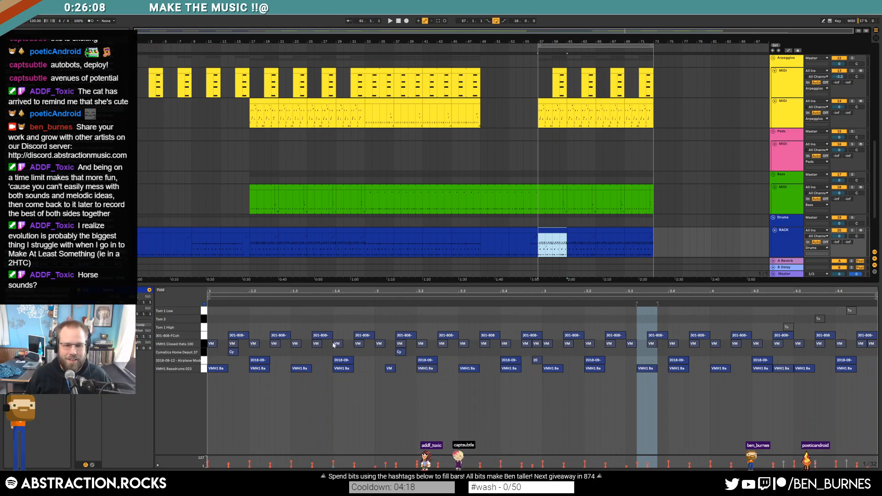
pyautogui.moveTo(420, 353); pyautogui.dragTo(261, 342)
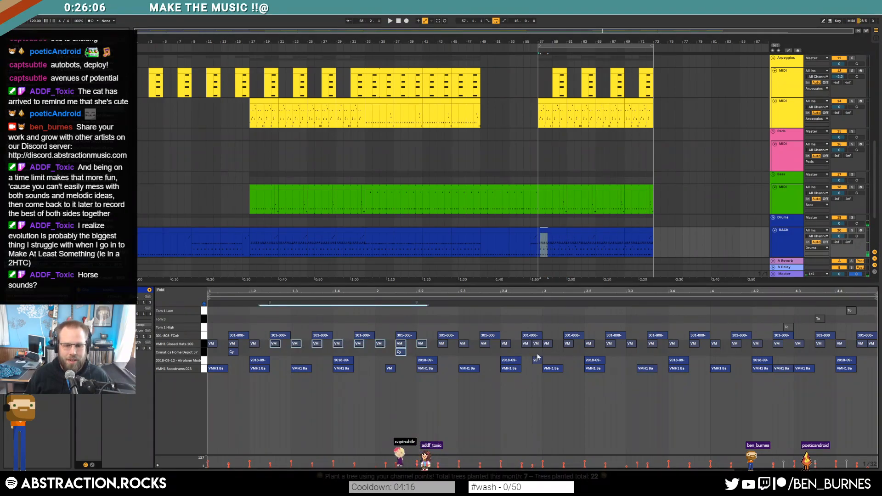
pyautogui.moveTo(542, 352); pyautogui.dragTo(209, 357)
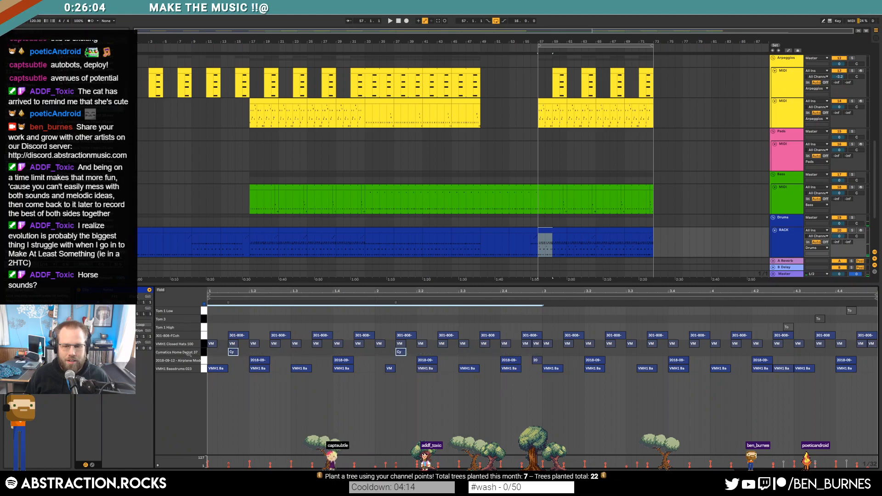
pyautogui.hotkey('ctrl', 'd')
pyautogui.hotkey('shift', 'Tab')
pyautogui.press('space')
# Step: Duplicate the updated bar-57 drum clip to bar 61 and reactivate the three tom notes at its end
pyautogui.click(558, 268)
pyautogui.hotkey('ctrl', 'd')
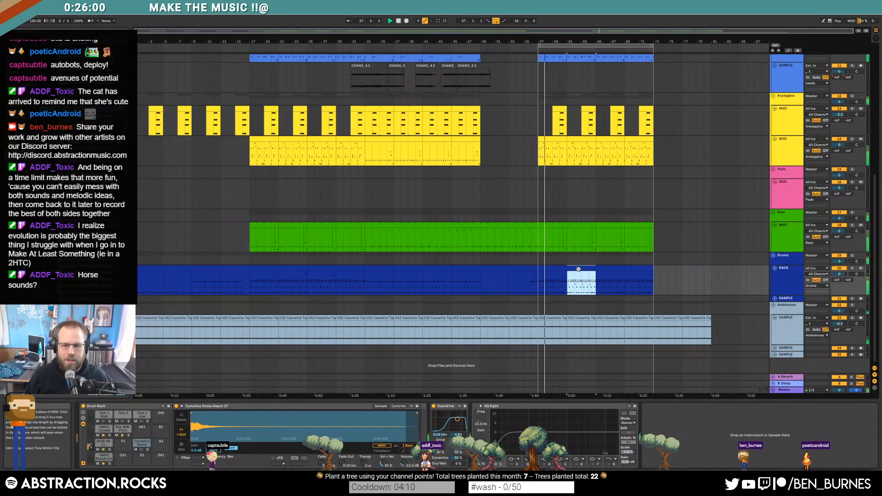
pyautogui.doubleClick(579, 269)
pyautogui.moveTo(777, 326); pyautogui.dragTo(871, 296)
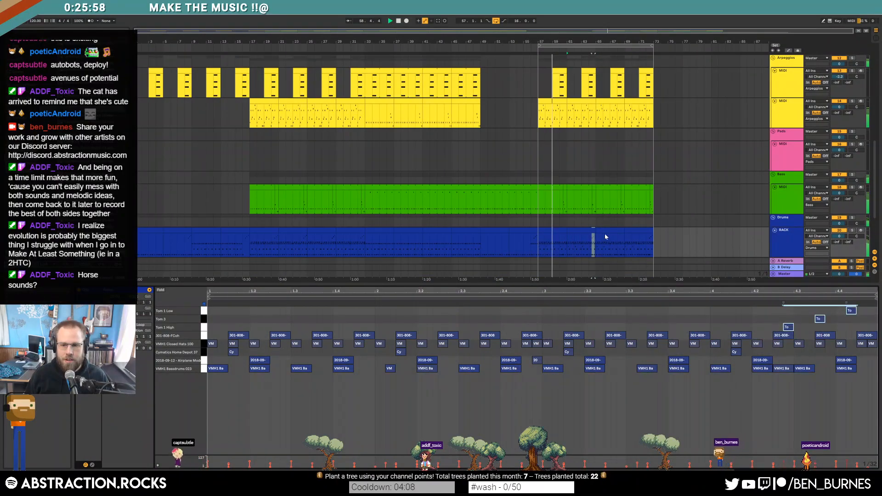
# Step: Duplicate the two drum clips at bars 57 and 61 onto bars 65 to 73
pyautogui.click(575, 231)
pyautogui.keyDown('shift'); pyautogui.click(554, 231); pyautogui.keyUp('shift')
pyautogui.hotkey('ctrl', 'd')
pyautogui.hotkey('shift', 'Tab')
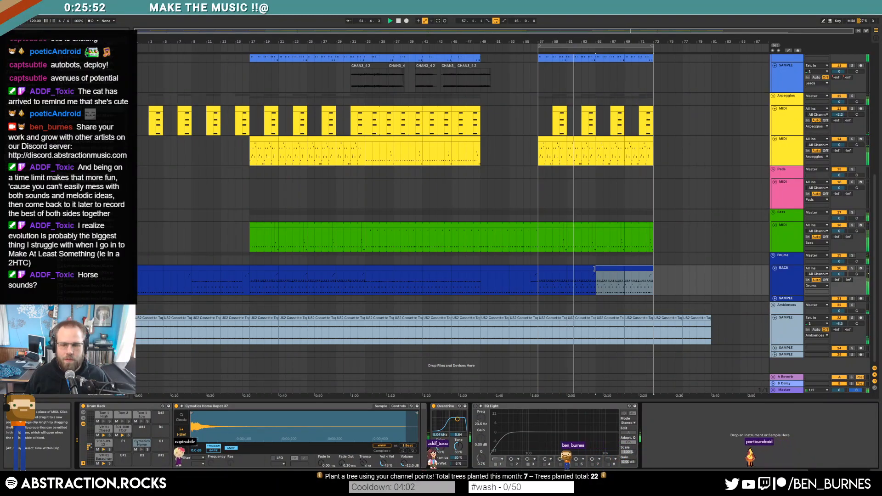
# Step: In the bar-61 drum clip, move the short kick at 2.1.2 to 2.1.1 and add sixteenth-note kicks at 1.4.4 and 2.1.3
pyautogui.doubleClick(589, 267)
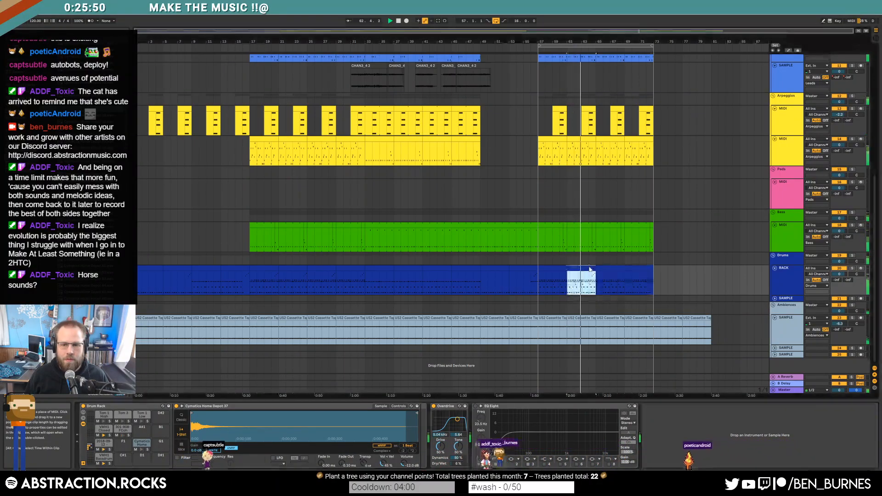
pyautogui.moveTo(390, 371); pyautogui.dragTo(375, 381)
pyautogui.doubleClick(367, 370)
pyautogui.press('space')
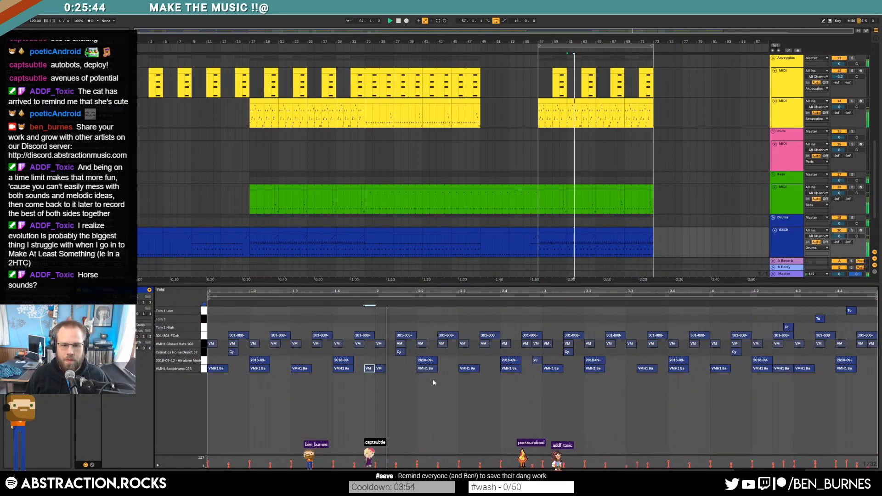
pyautogui.press('space')
pyautogui.doubleClick(401, 368)
pyautogui.press('space')
# Step: Remove the closed hat at 3.3.1 and turn the kick there into a sixteenth-note kick at 3.3.2
pyautogui.moveTo(647, 369); pyautogui.dragTo(654, 366)
pyautogui.doubleClick(629, 343)
pyautogui.click(205, 304)
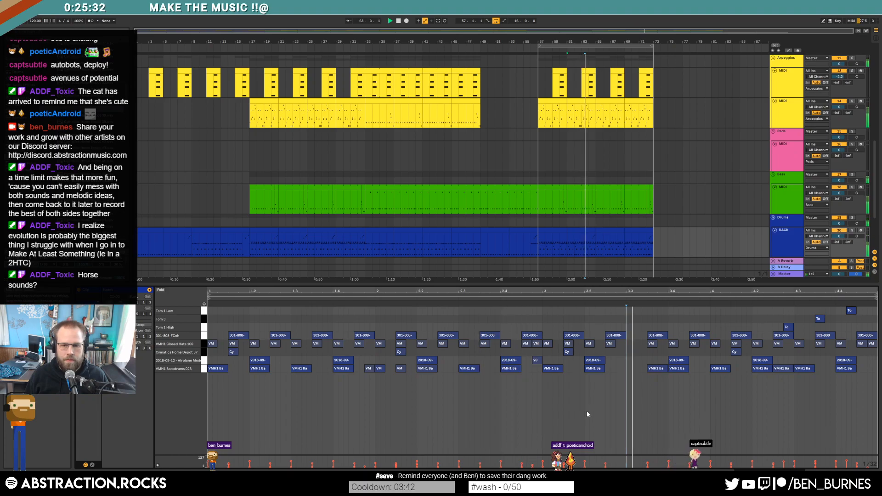
pyautogui.moveTo(665, 367); pyautogui.dragTo(656, 370)
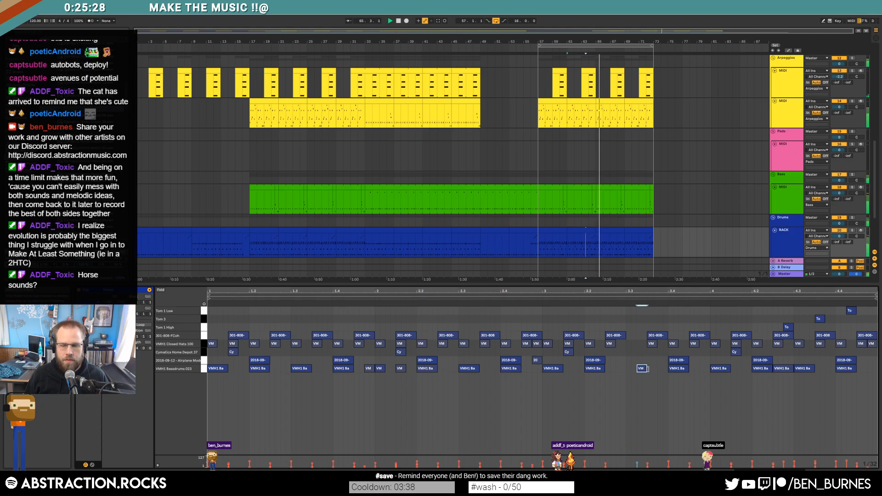
# Step: Paste a copy of the edited bar-61 drum clip over the drum clip at bar 69 and play it back
pyautogui.click(589, 231)
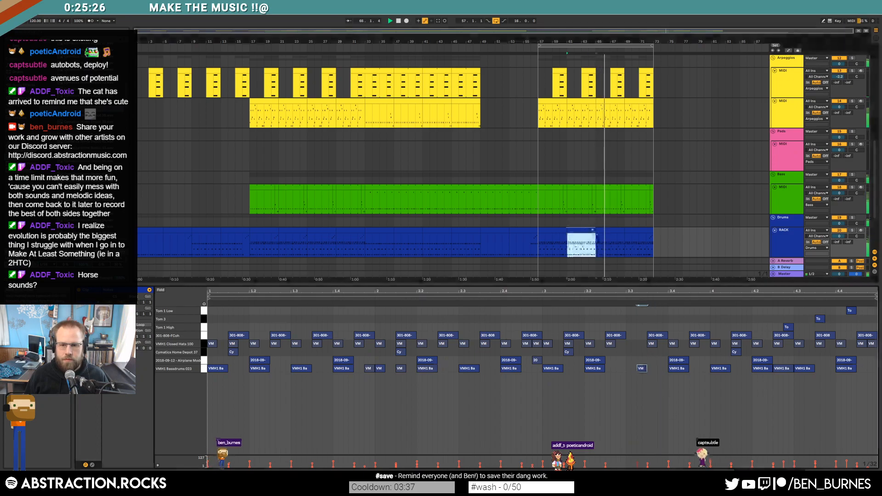
pyautogui.click(632, 230)
pyautogui.hotkey('ctrl', 'v')
pyautogui.press('space')
pyautogui.scroll(3, 609, 229)
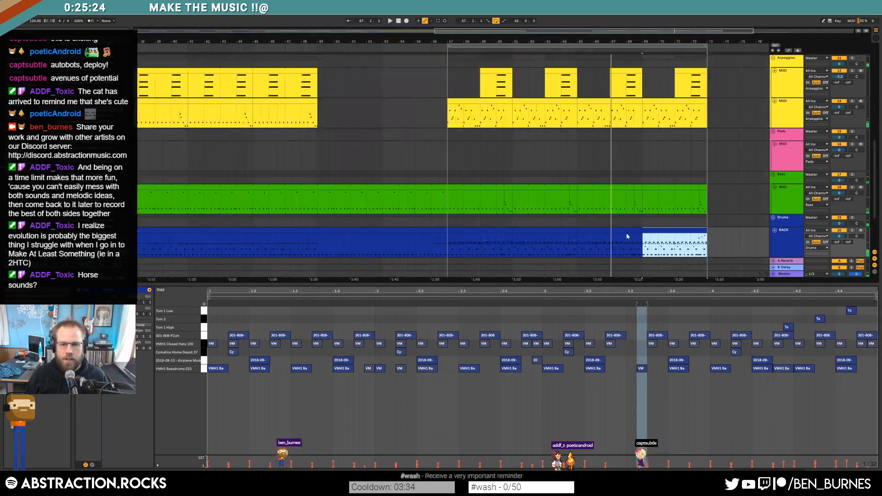
pyautogui.scroll(4, 629, 234)
pyautogui.scroll(-1, 653, 225)
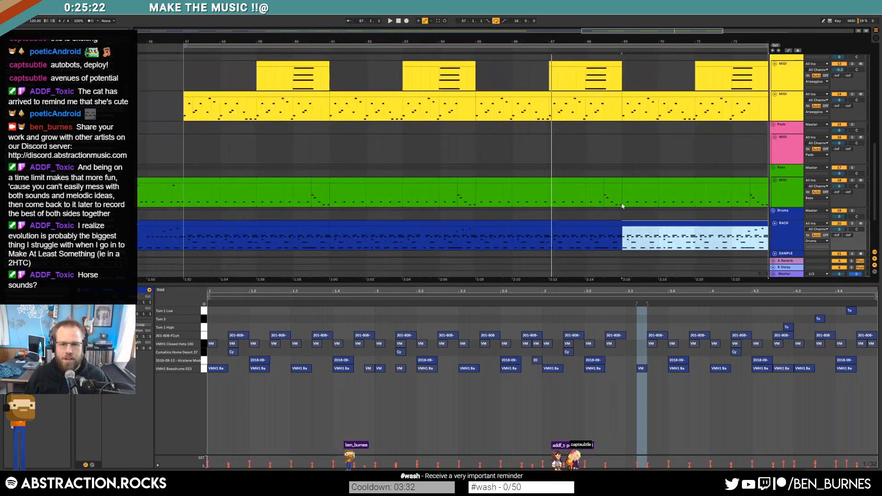
pyautogui.moveTo(434, 41); pyautogui.dragTo(388, 40)
pyautogui.moveTo(649, 31); pyautogui.dragTo(647, 32)
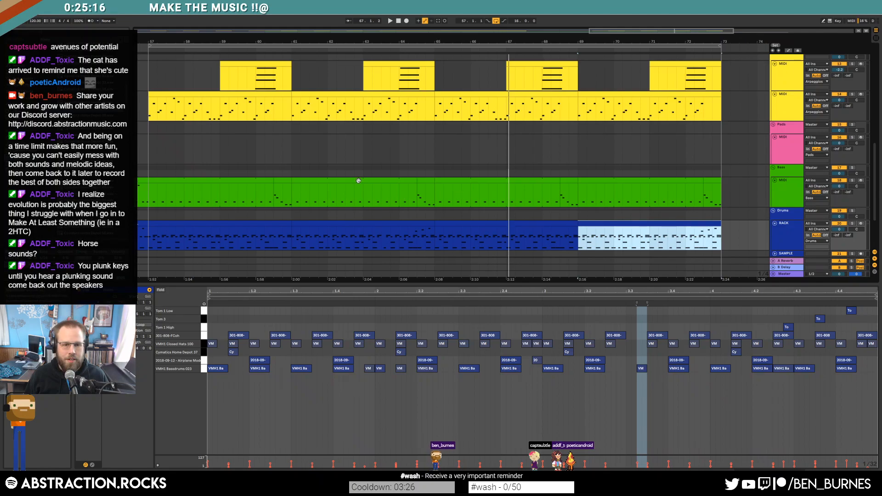
pyautogui.press('space')
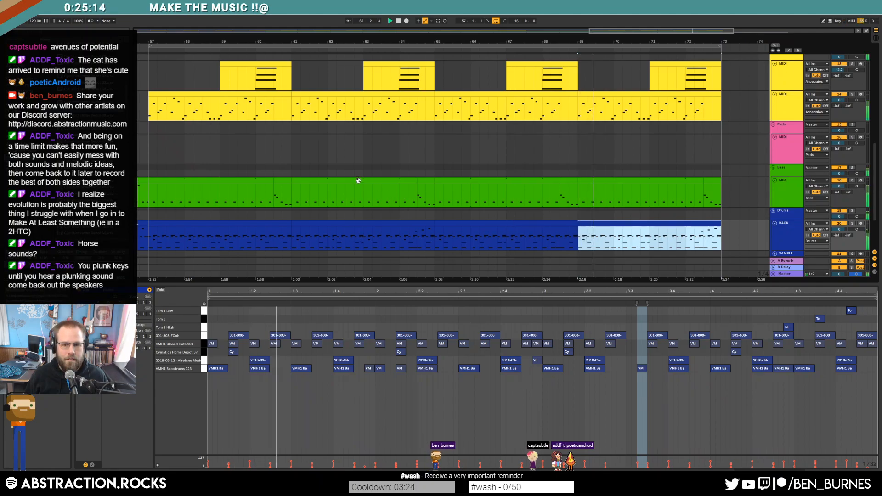
pyautogui.press('x')
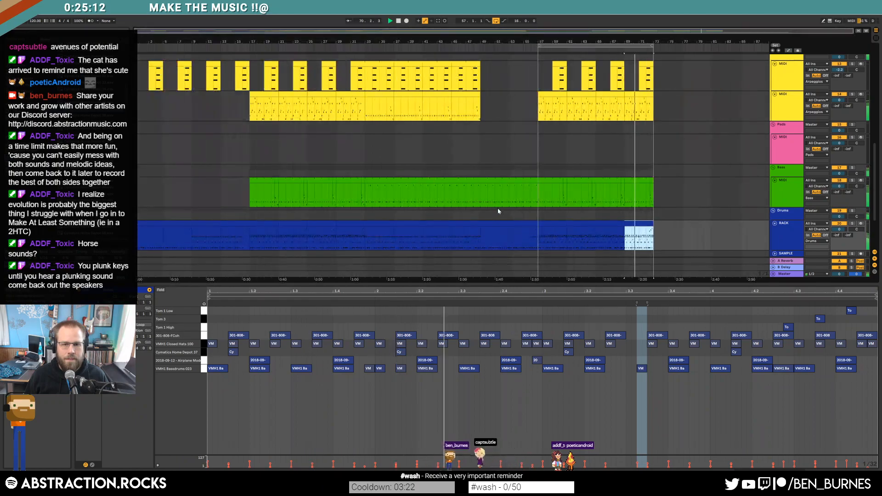
# Step: Examine the bar-57 arpeggio clip's notes and instrument, the Pads MIDI track and the lead tracks
pyautogui.click(552, 94)
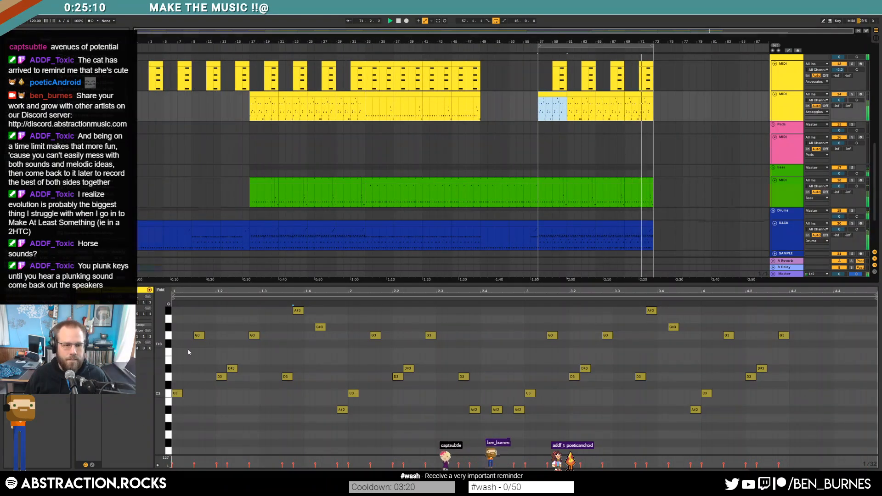
pyautogui.hotkey('shift', 'Tab')
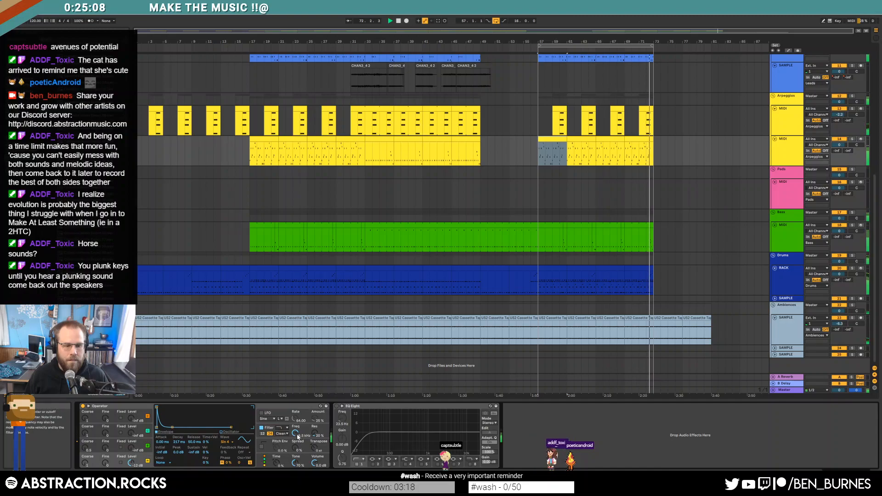
pyautogui.click(548, 195)
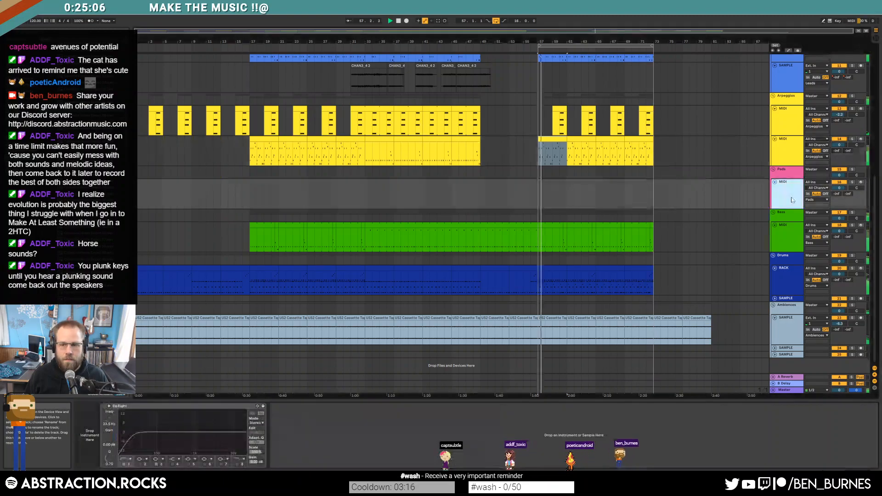
pyautogui.scroll(6, 669, 213)
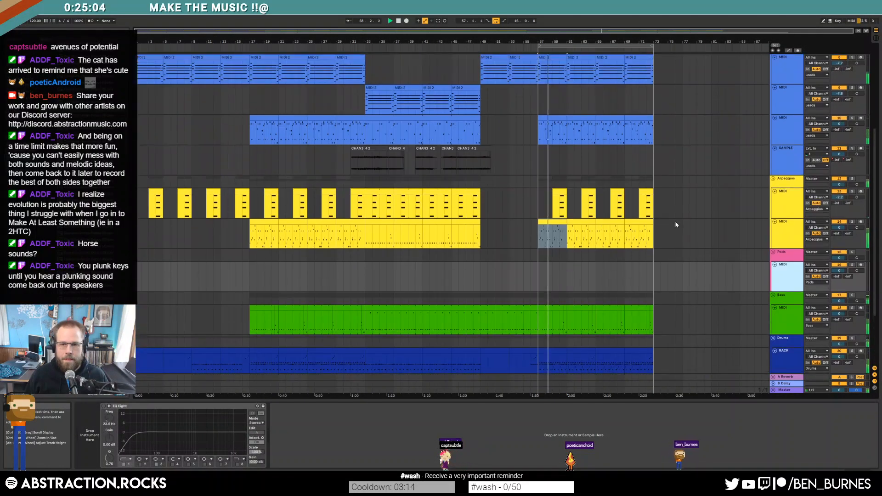
pyautogui.scroll(-3, 693, 225)
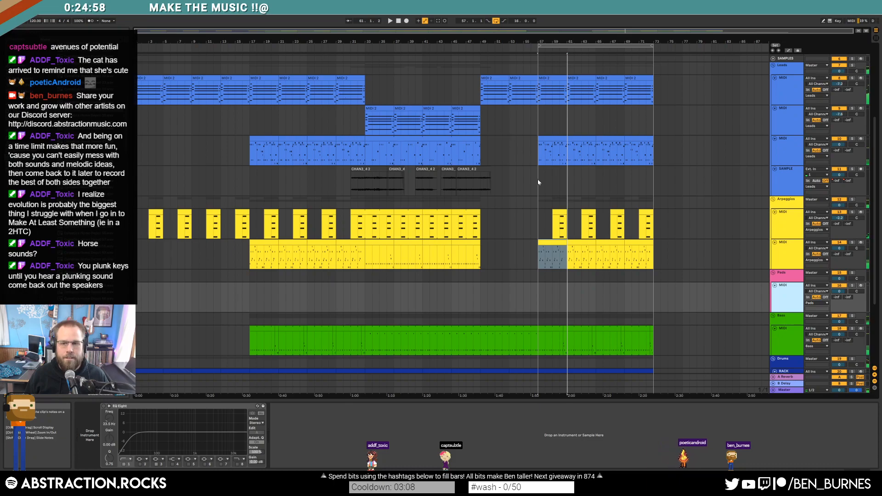
pyautogui.scroll(5, 553, 189)
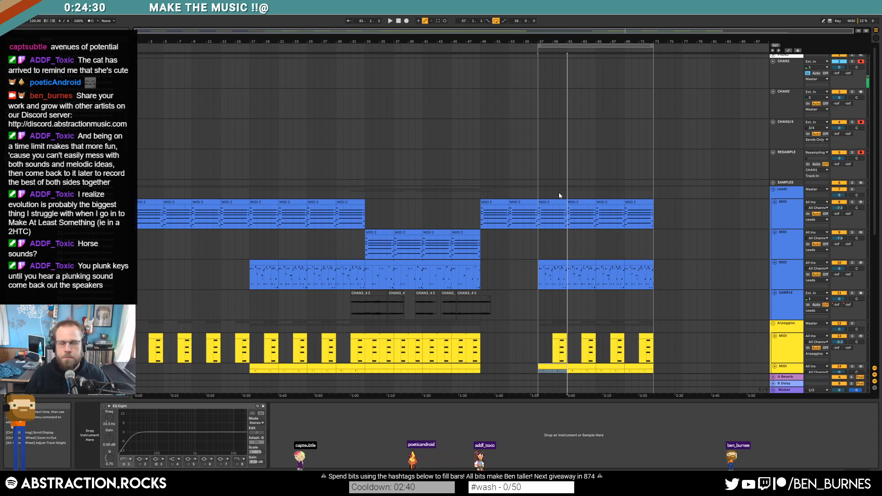
# Step: Insert a MIDI track below the second Leads MIDI track and move the four chord clips from bars 57 to 73 onto it
pyautogui.click(792, 241)
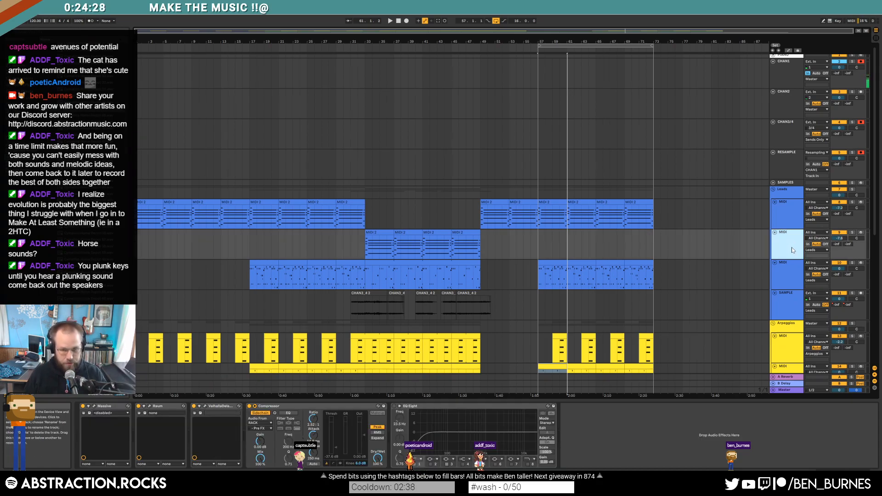
pyautogui.hotkey('ctrl', 'shift', 't')
pyautogui.click(553, 202)
pyautogui.keyDown('shift'); pyautogui.click(638, 202); pyautogui.keyUp('shift')
pyautogui.moveTo(550, 202); pyautogui.dragTo(547, 260)
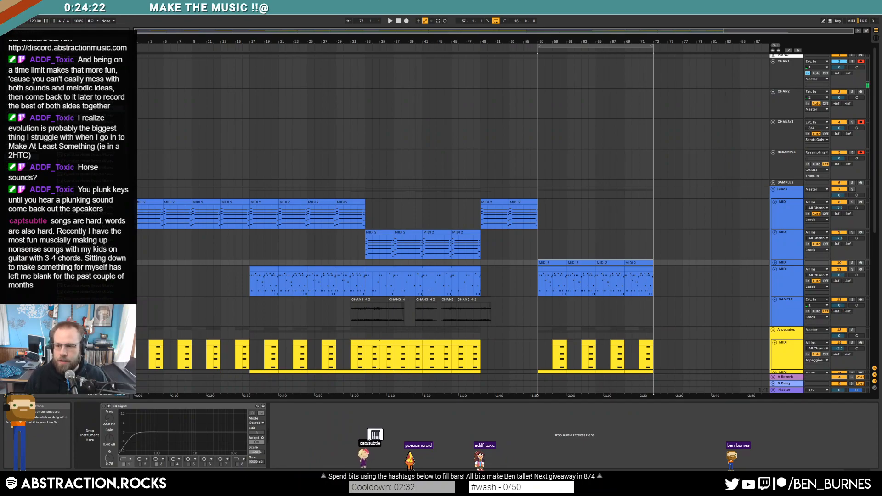
pyautogui.click(774, 263)
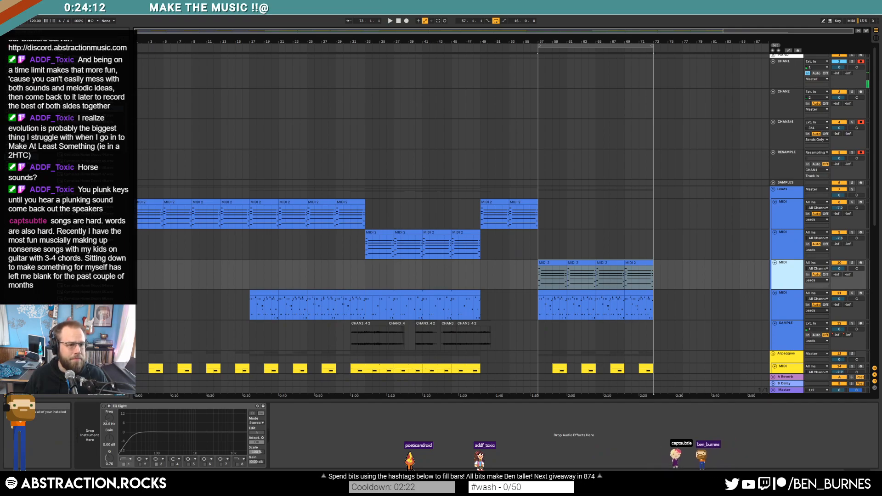
# Step: Add Kontakt to the new Leads track, load Scarbee Mark I from Scarbee Vintage Keys, and play the chords from bar 57
pyautogui.click(21, 109)
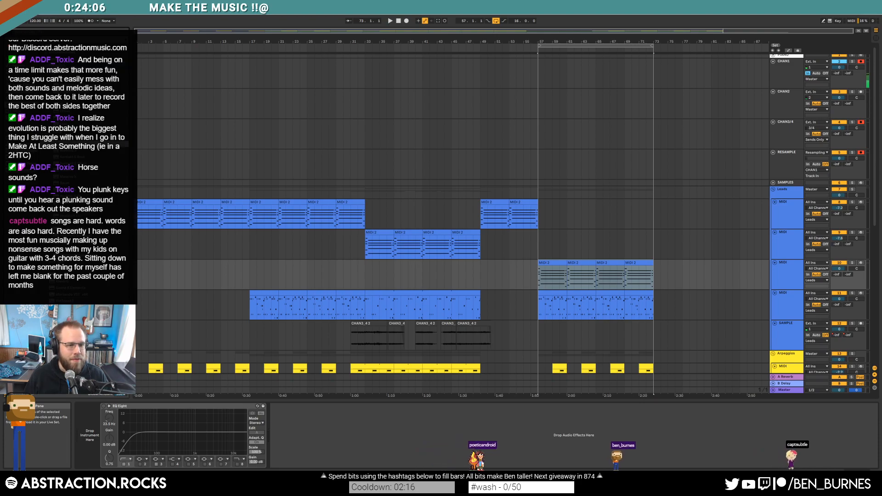
pyautogui.moveTo(69, 144); pyautogui.dragTo(91, 431)
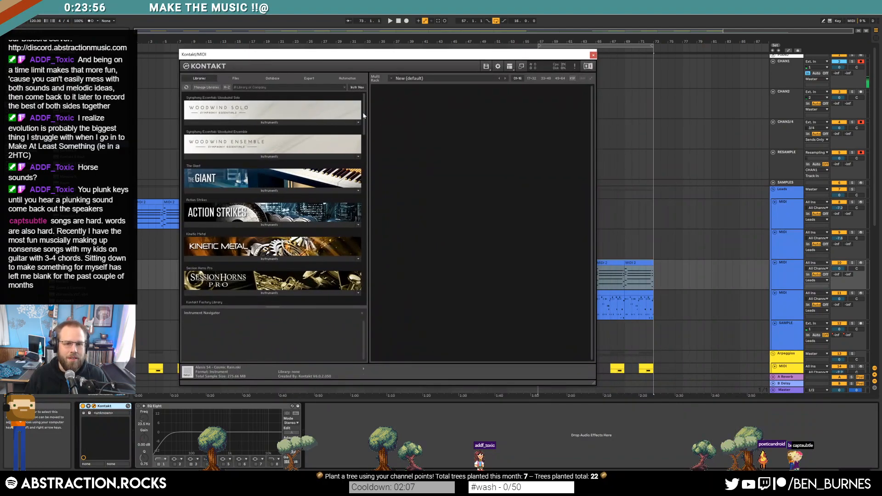
pyautogui.moveTo(363, 114); pyautogui.dragTo(371, 160)
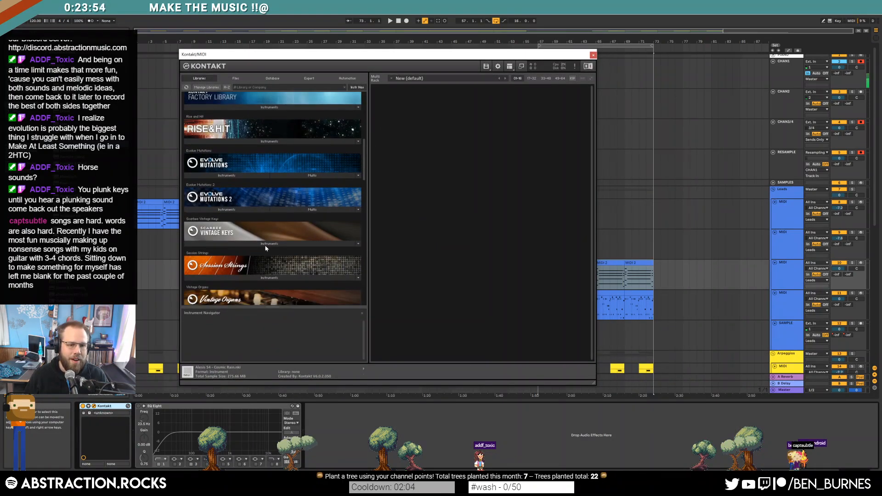
pyautogui.click(265, 246)
pyautogui.doubleClick(232, 287)
pyautogui.click(593, 55)
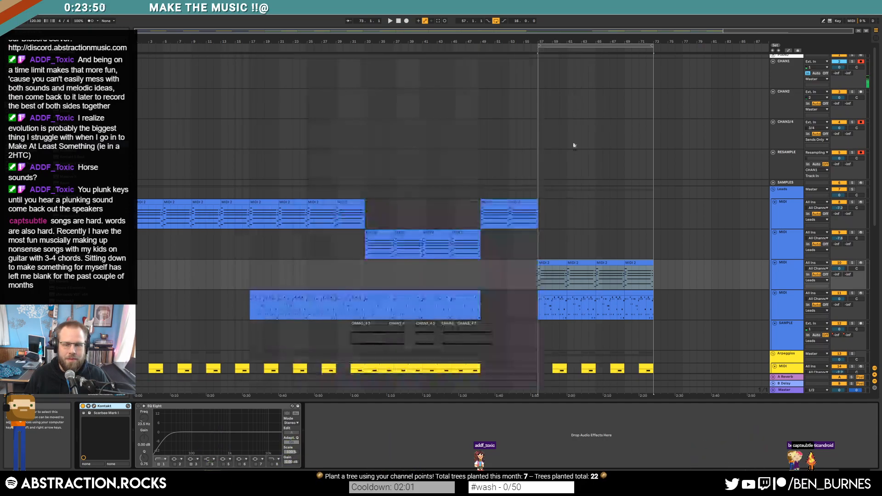
pyautogui.click(550, 263)
pyautogui.press('space')
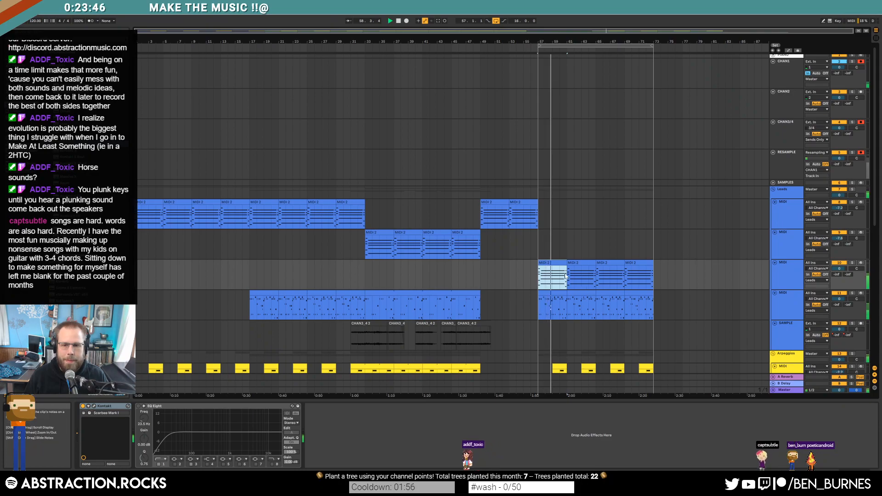
# Step: Copy the sidechained Compressor from the first Leads MIDI track to the Kontakt track, placing it before EQ Eight
pyautogui.click(552, 222)
pyautogui.click(272, 406)
pyautogui.press('space')
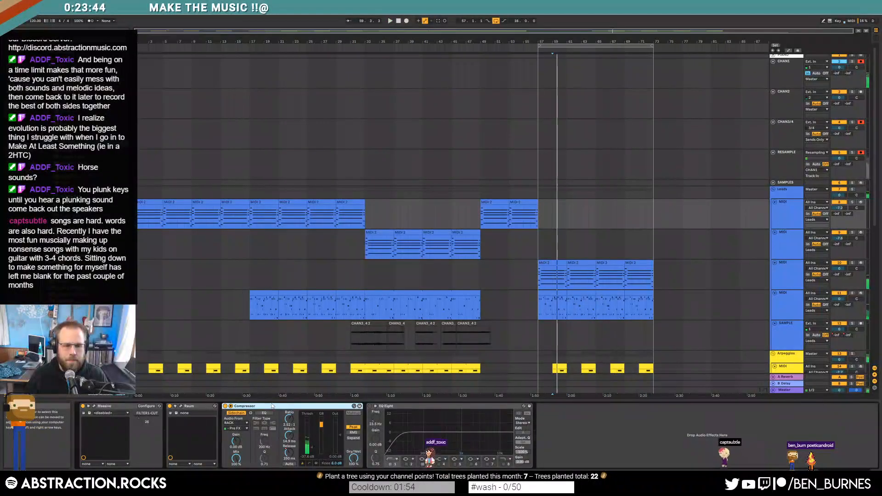
pyautogui.click(565, 277)
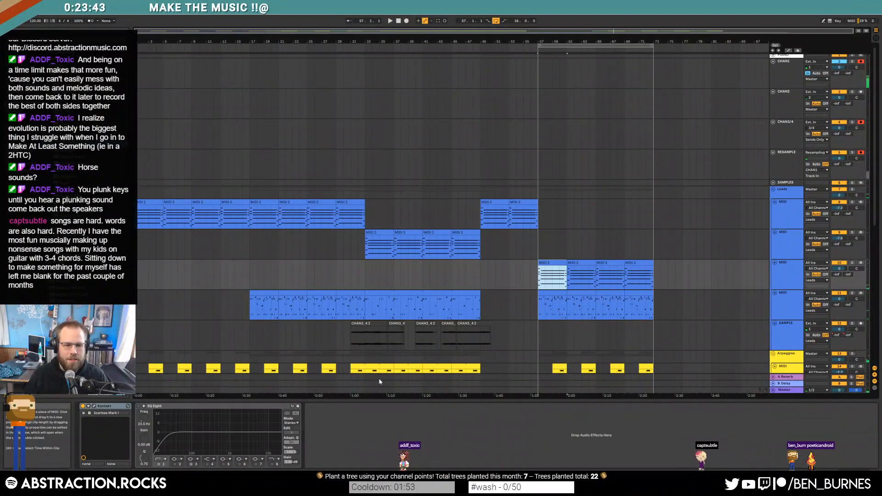
pyautogui.click(199, 408)
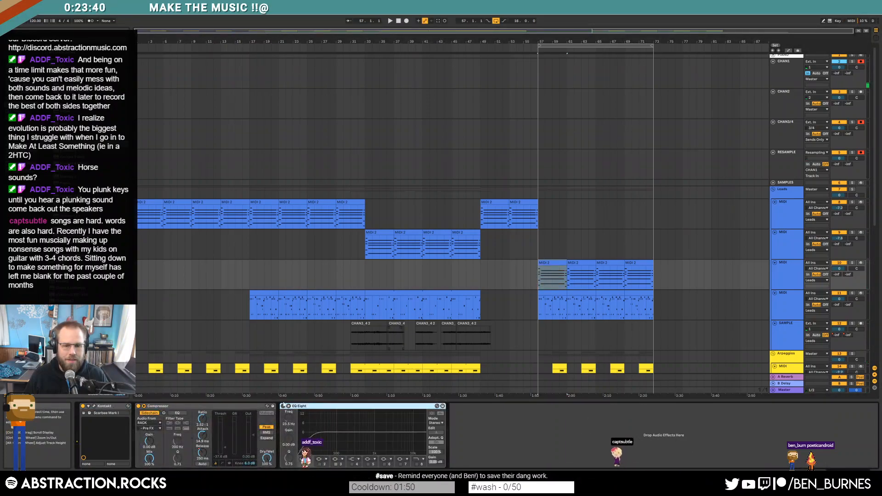
pyautogui.click(226, 407)
# Step: Copy the Raum reverb from the first Leads MIDI track to between Kontakt and the Compressor, and start playback
pyautogui.click(536, 276)
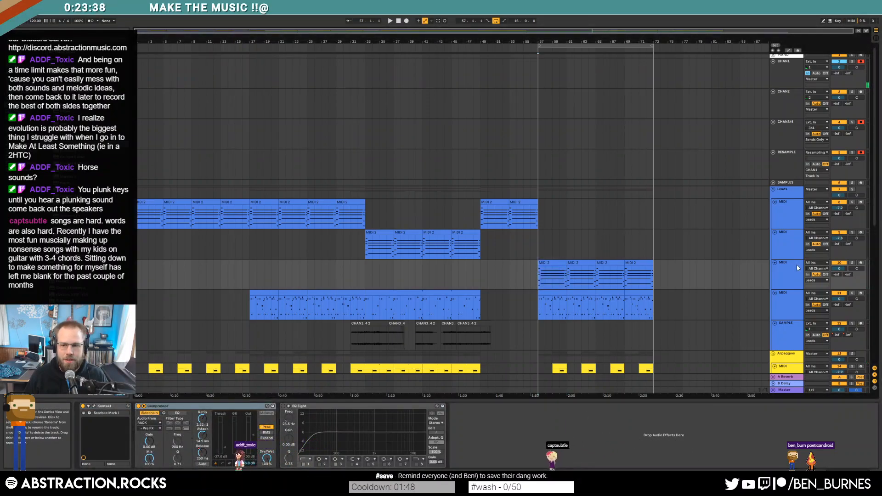
pyautogui.click(538, 299)
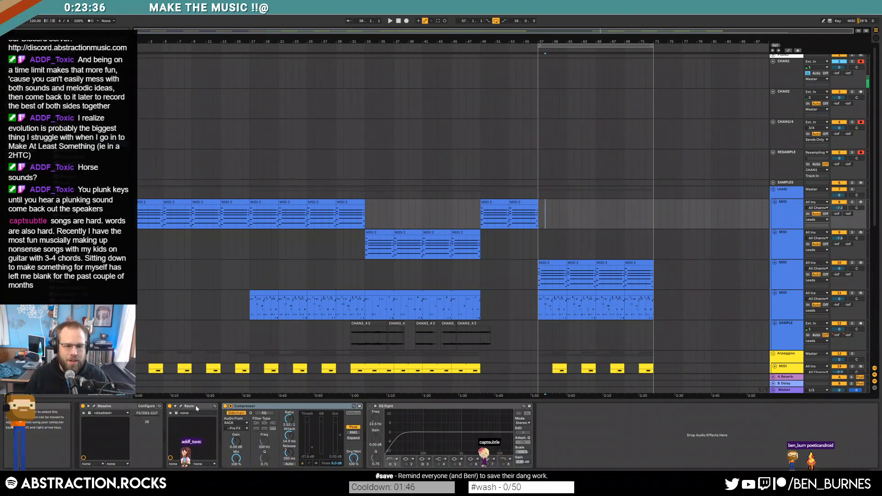
pyautogui.click(539, 284)
pyautogui.moveTo(439, 415); pyautogui.dragTo(148, 410)
pyautogui.press('space')
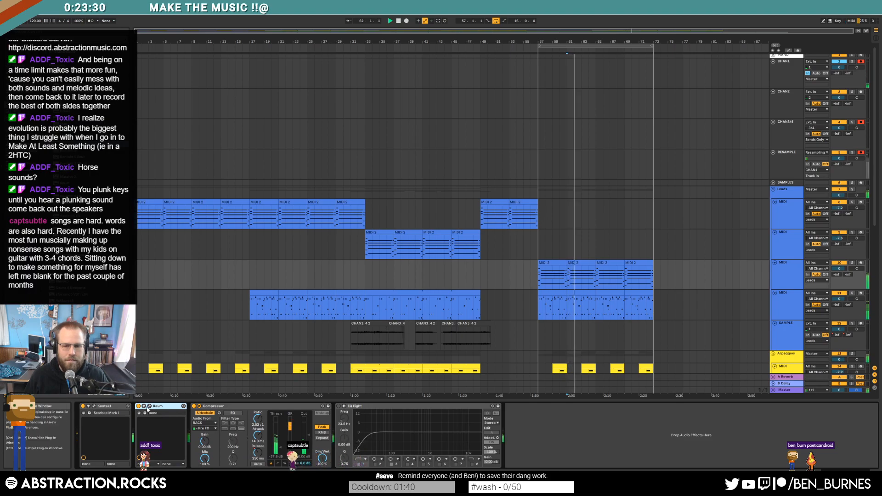
# Step: Trim the end of the bass clip starting at bar 33 back to bar 56, leaving a one-bar gap before bar 57
pyautogui.click(530, 214)
pyautogui.scroll(-5, 545, 263)
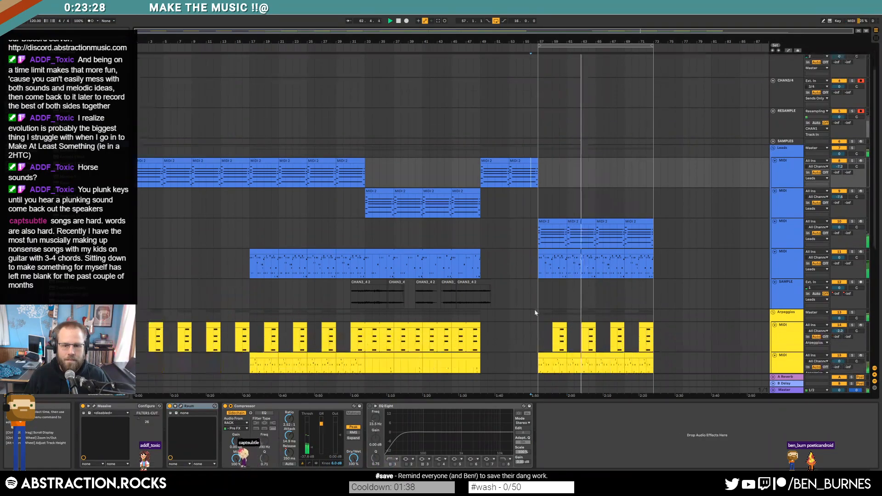
pyautogui.scroll(-2, 532, 322)
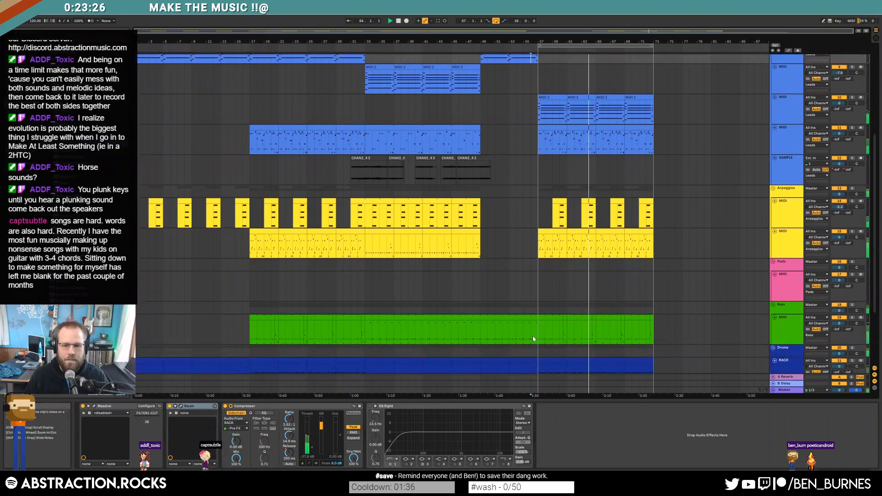
pyautogui.click(532, 337)
pyautogui.scroll(-2, 532, 338)
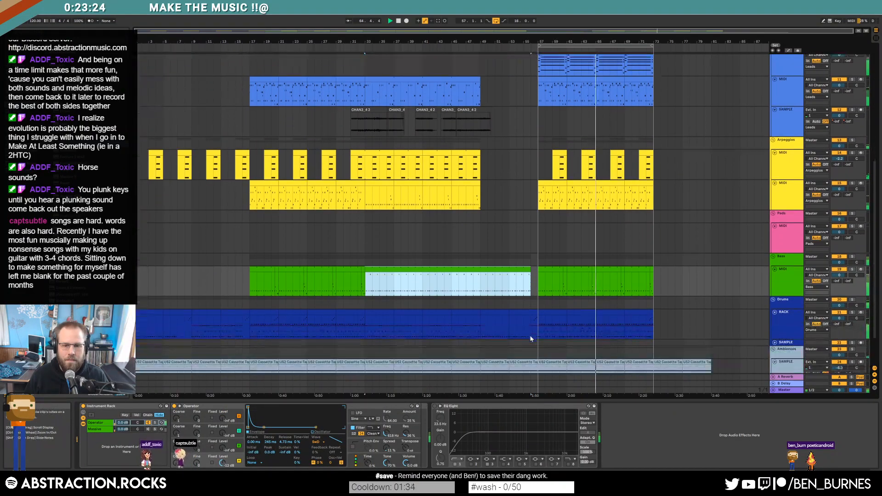
# Step: Clear the four bass drum hits from bar 56 in the drum rack clip, leaving the tom fill
pyautogui.doubleClick(534, 307)
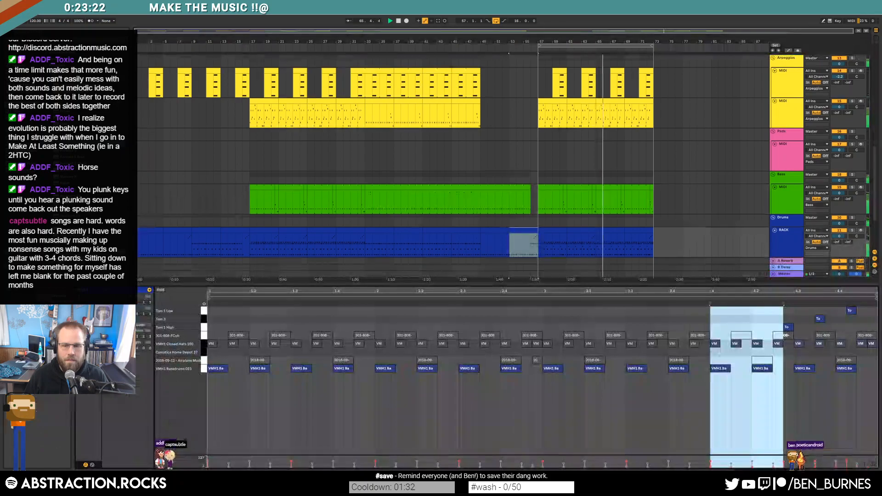
pyautogui.moveTo(702, 372); pyautogui.dragTo(843, 374)
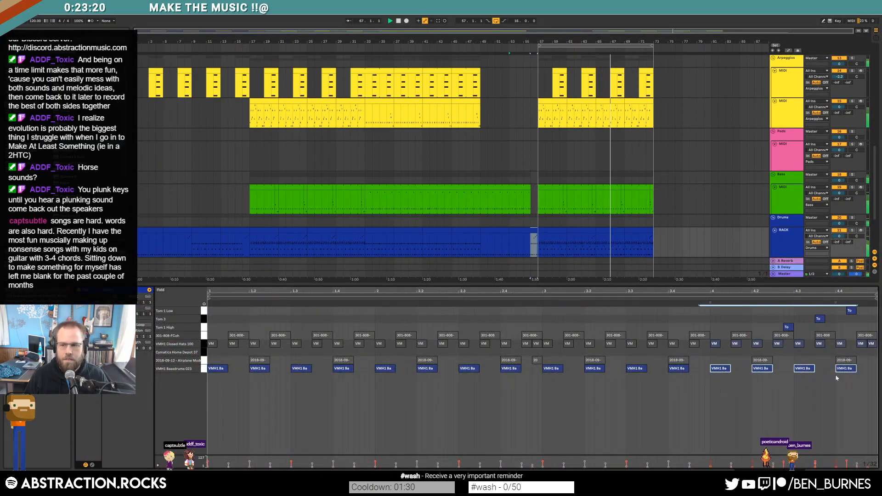
pyautogui.hotkey('shift', 'Tab')
# Step: In the cassette tape clip starting at bar 53, raise the end point of the Transposition envelope to about +8 st and play it back
pyautogui.scroll(3, 560, 146)
pyautogui.scroll(-3, 539, 191)
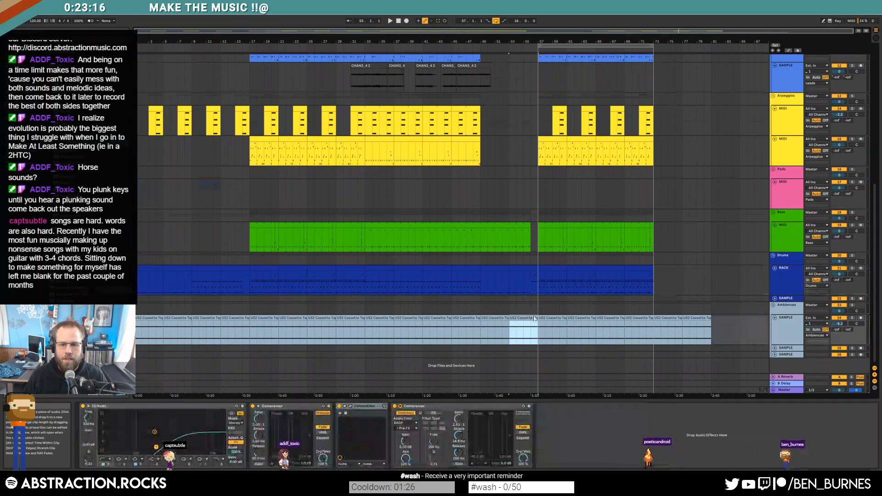
pyautogui.doubleClick(533, 316)
pyautogui.scroll(5, 516, 248)
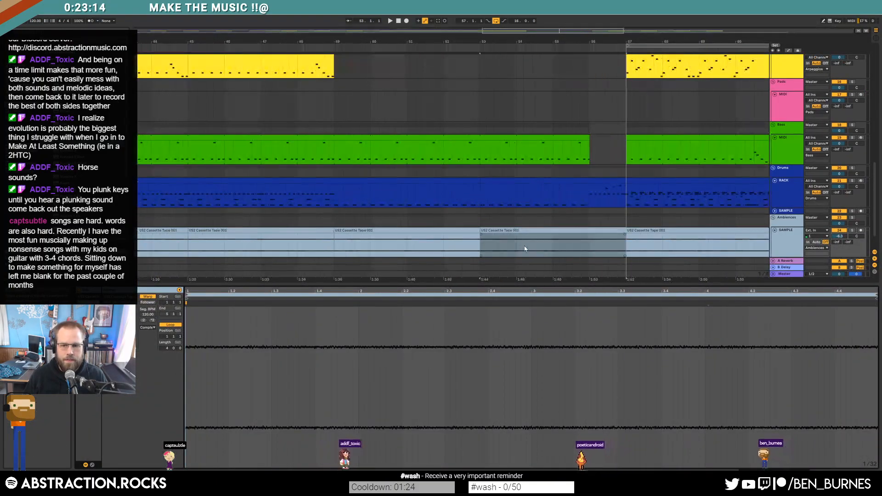
pyautogui.press('a')
pyautogui.press('a')
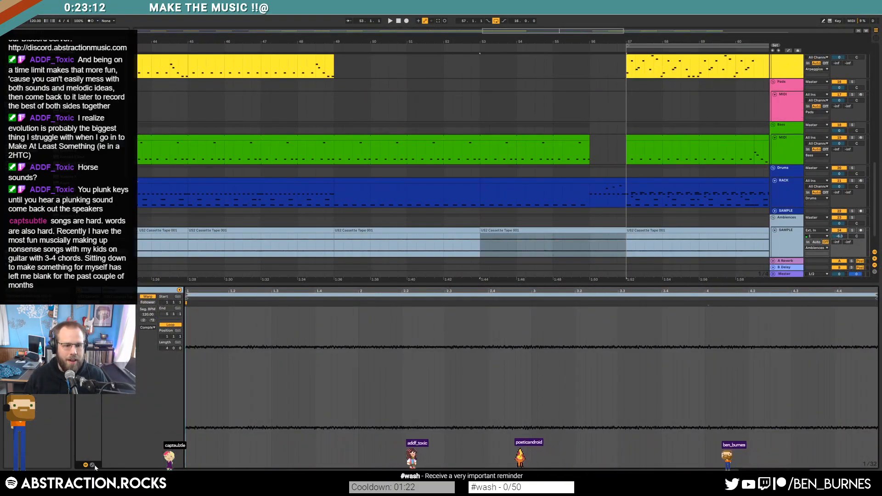
pyautogui.click(179, 290)
pyautogui.click(195, 296)
pyautogui.click(193, 301)
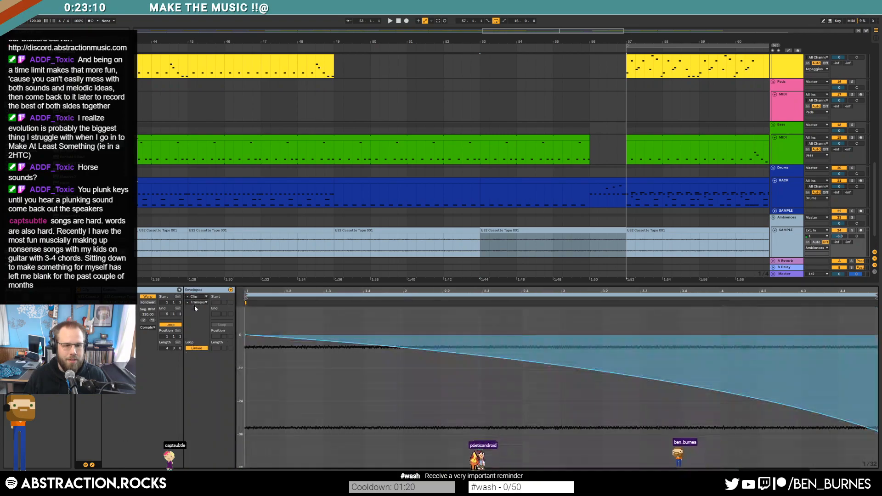
pyautogui.moveTo(804, 293); pyautogui.dragTo(563, 301)
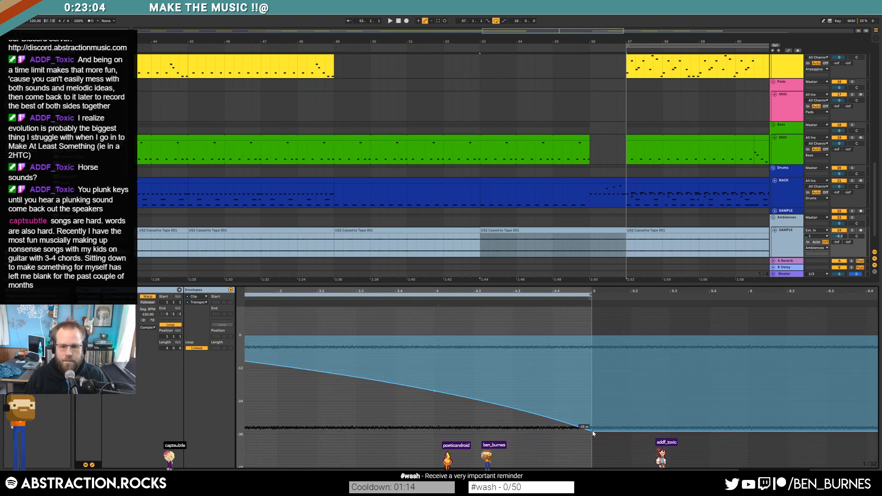
pyautogui.moveTo(591, 431); pyautogui.dragTo(593, 314)
pyautogui.press('space')
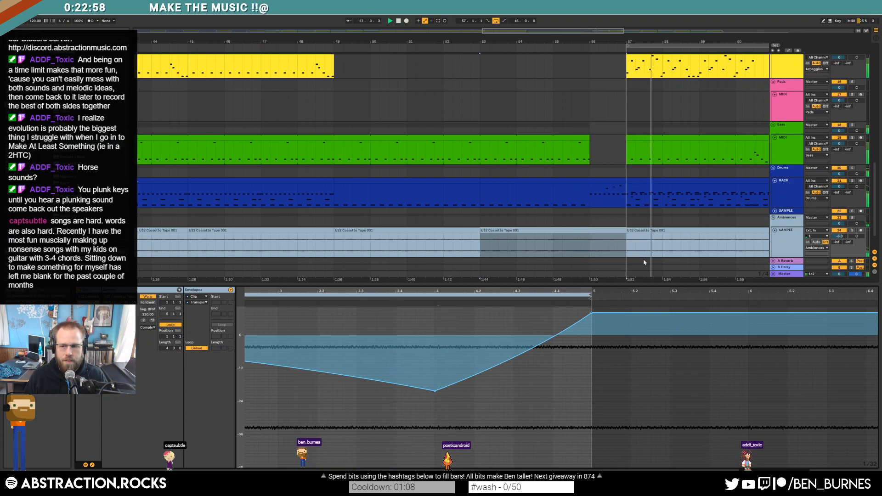
pyautogui.press('w')
pyautogui.hotkey('shift', 'Tab')
# Step: Trim the first Leads MIDI track's last clip to just before bar 57, and ramp up its A-Reverb send from about bar 55
pyautogui.scroll(2, 585, 159)
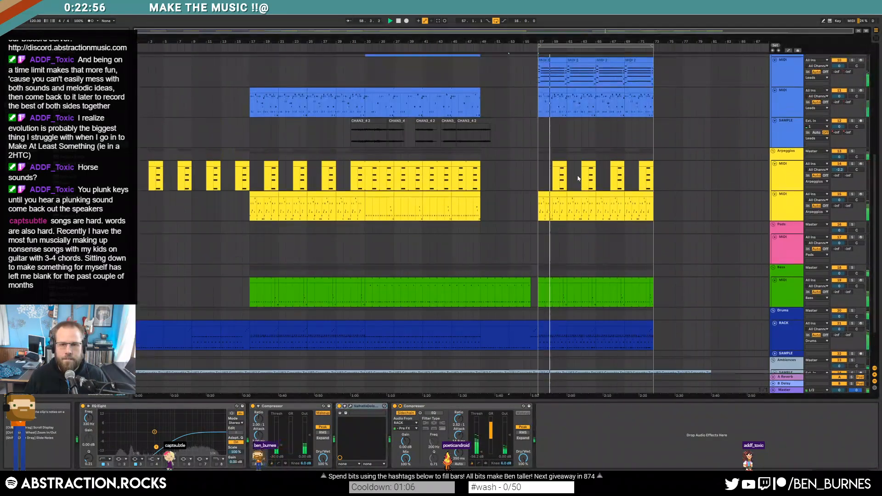
pyautogui.scroll(3, 578, 179)
pyautogui.click(523, 121)
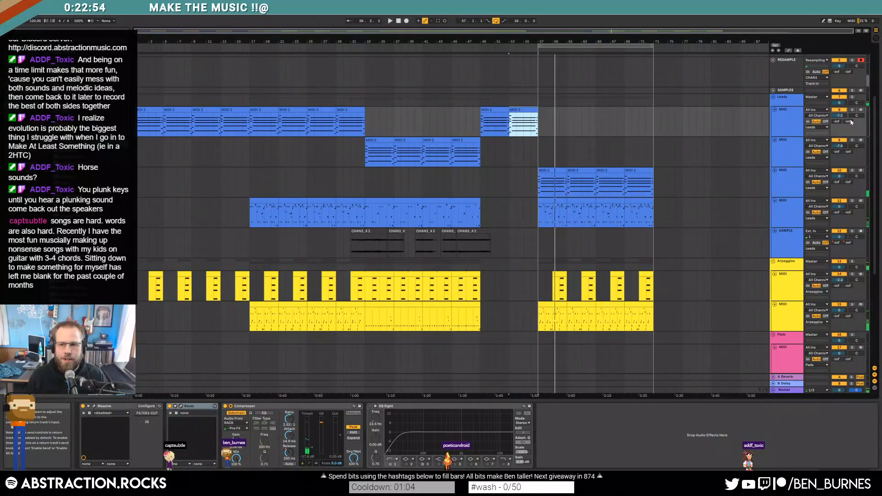
pyautogui.scroll(4, 581, 124)
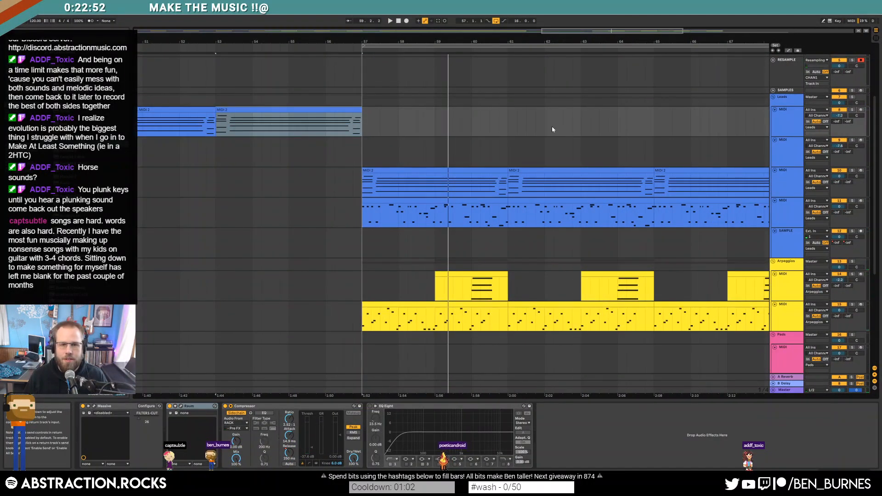
pyautogui.press('a')
pyautogui.click(362, 137)
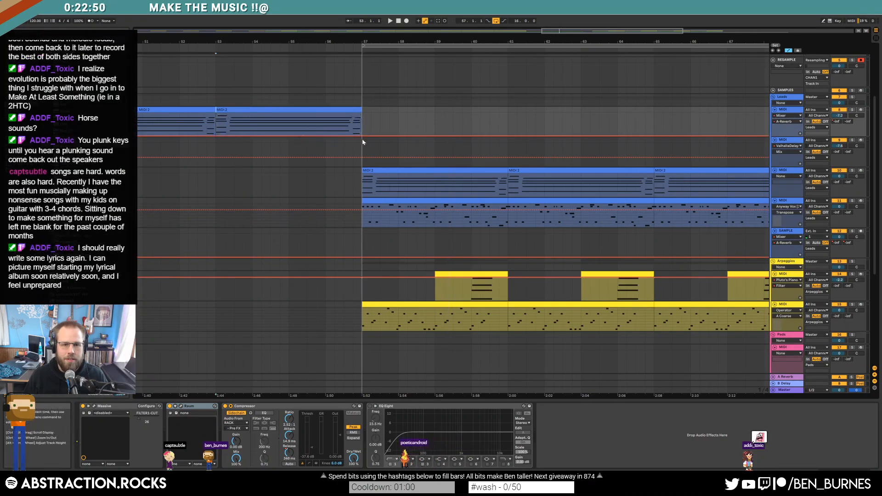
pyautogui.moveTo(355, 138); pyautogui.dragTo(353, 110)
pyautogui.click(299, 123)
pyautogui.press('space')
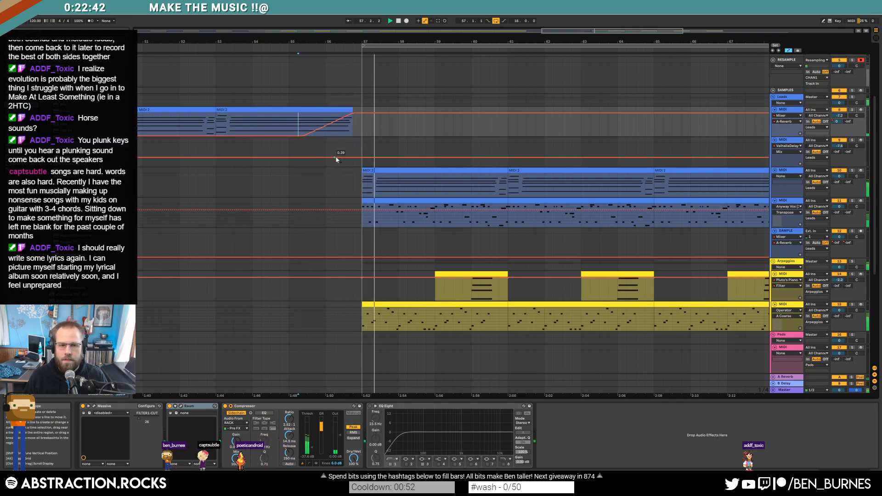
pyautogui.press('a')
pyautogui.press('w')
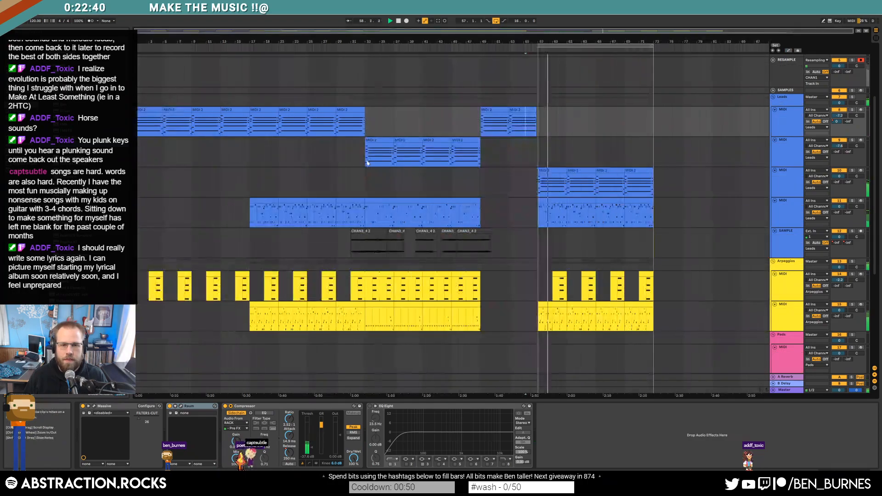
# Step: Listen through the section from bar 57, and restart playback from the beginning of the song
pyautogui.click(537, 83)
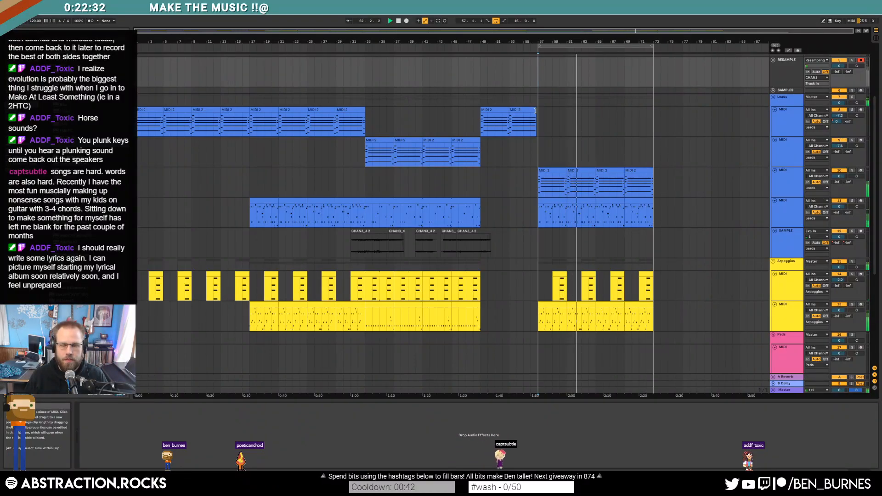
pyautogui.moveTo(643, 31); pyautogui.dragTo(676, 46)
pyautogui.scroll(4, 633, 105)
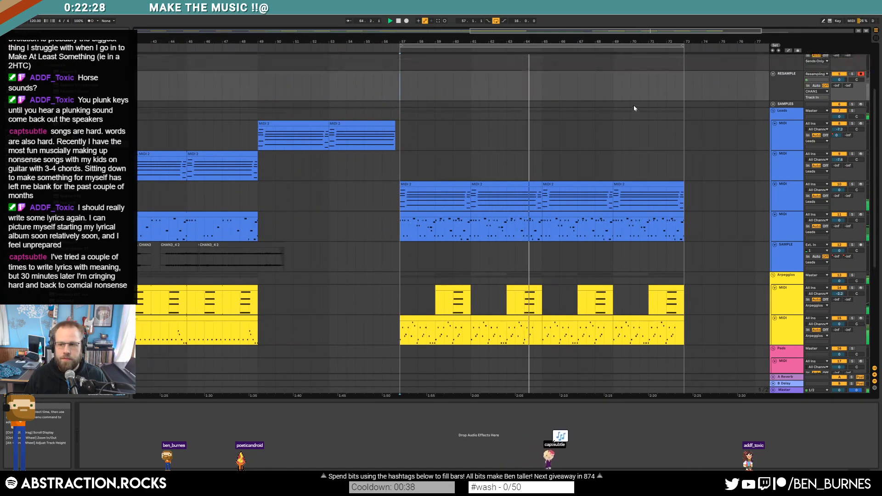
pyautogui.scroll(1, 633, 112)
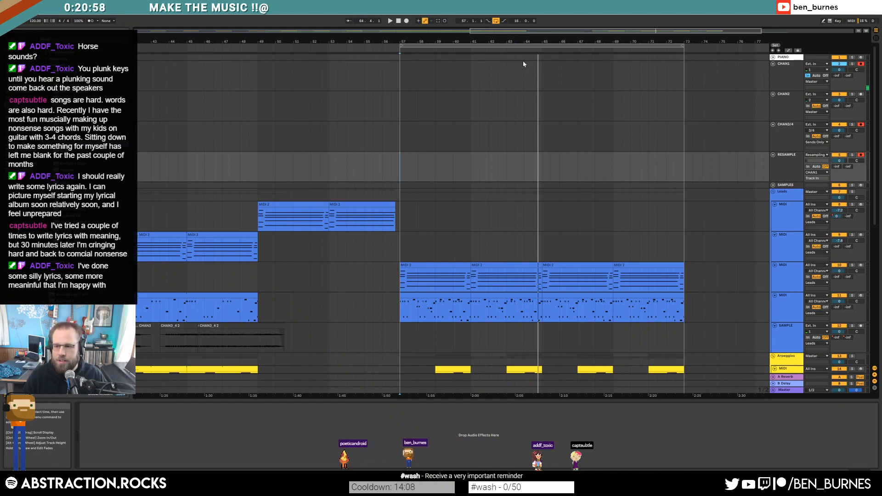
pyautogui.moveTo(501, 33); pyautogui.dragTo(502, 11)
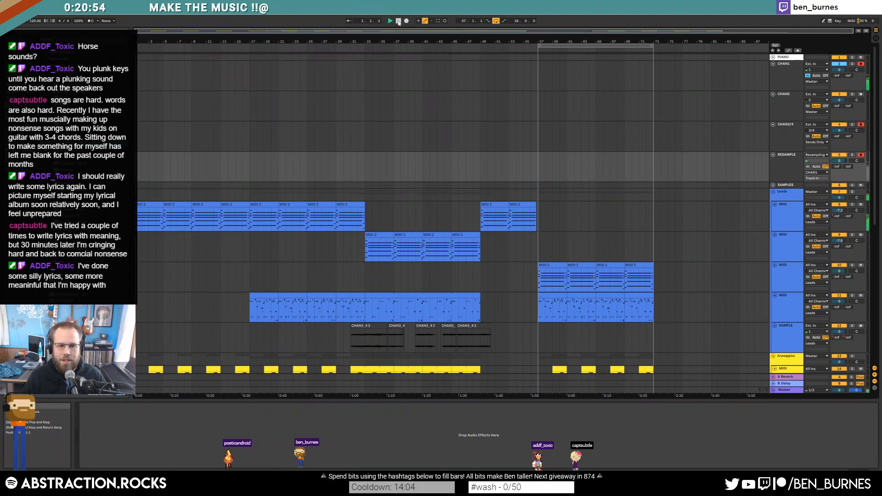
# Step: In the Leads chord clip at bar 13, raise the long chord's upper three notes to A#3, G3 and D#3
pyautogui.doubleClick(229, 205)
pyautogui.moveTo(212, 366); pyautogui.dragTo(199, 368)
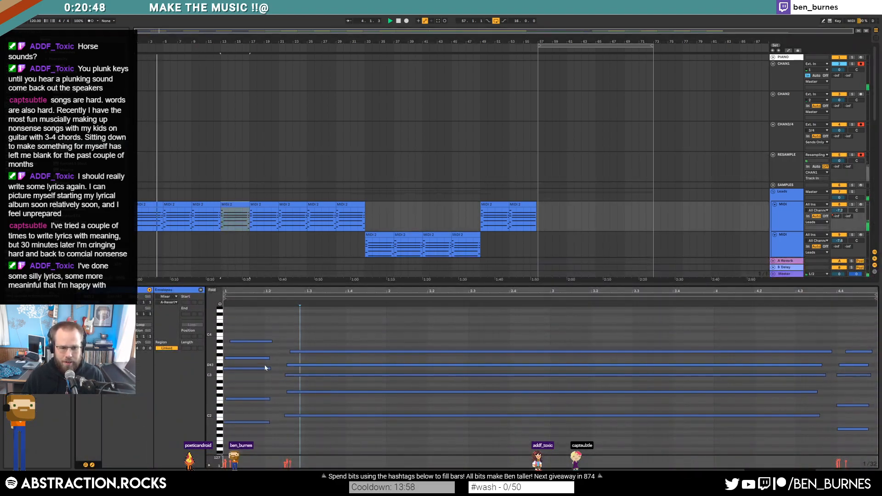
pyautogui.click(321, 353)
pyautogui.press('Up')
pyautogui.press('Up')
pyautogui.press('Up')
pyautogui.click(321, 365)
pyautogui.press('Up')
pyautogui.press('Up')
pyautogui.press('Up')
pyautogui.press('Up')
pyautogui.click(320, 375)
pyautogui.press('Up')
pyautogui.press('Up')
pyautogui.press('Up')
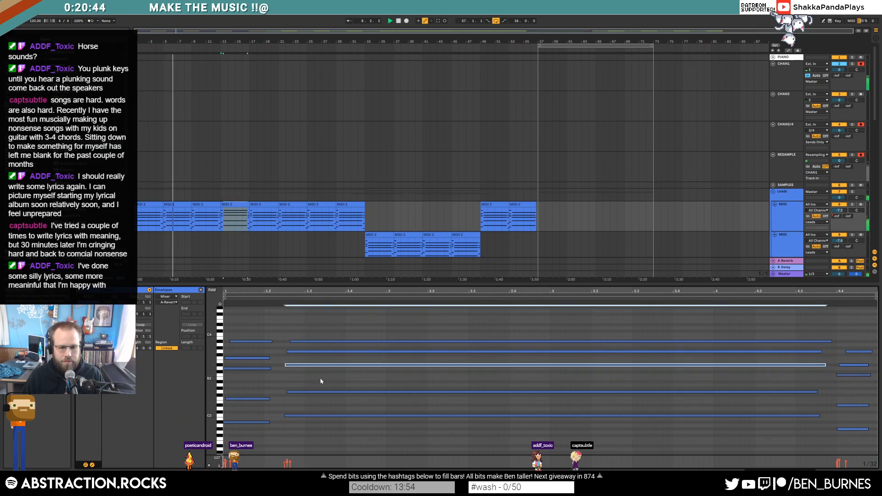
# Step: Raise the long chord's top note to D4 and add a long C3 note beneath the D#3
pyautogui.click(316, 341)
pyautogui.press('Up')
pyautogui.press('Up')
pyautogui.press('Up')
pyautogui.press('Up')
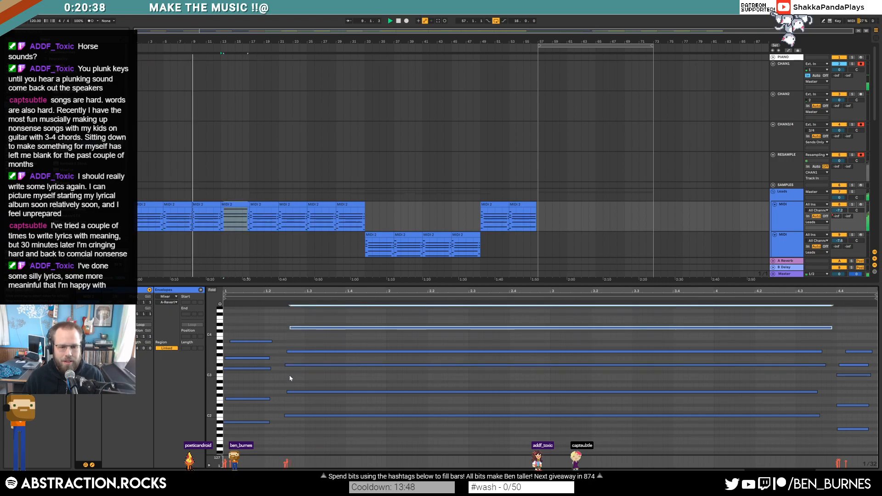
pyautogui.moveTo(286, 376)
pyautogui.mouseDown()
pyautogui.moveTo(825, 376)
pyautogui.moveTo(823, 363)
pyautogui.mouseUp()
pyautogui.click(234, 205)
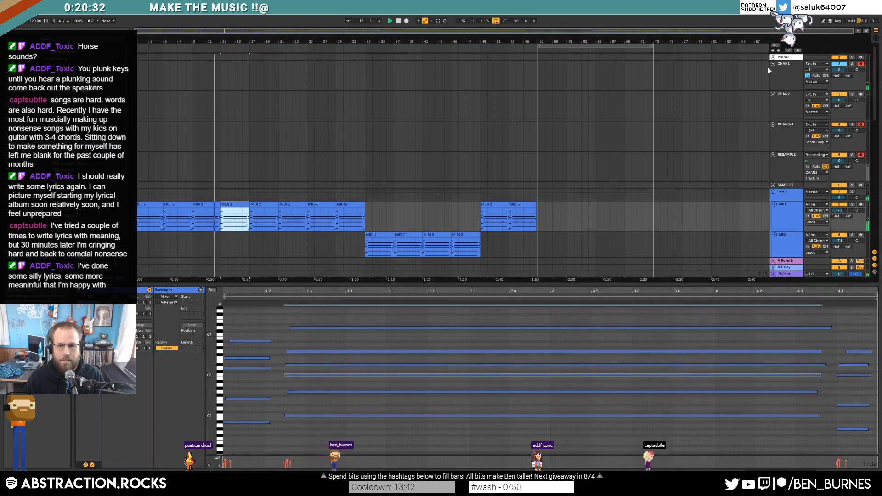
# Step: Turn on Lock Envelopes, and lower the top long note of the bar-13 chord clip to C4
pyautogui.click(798, 50)
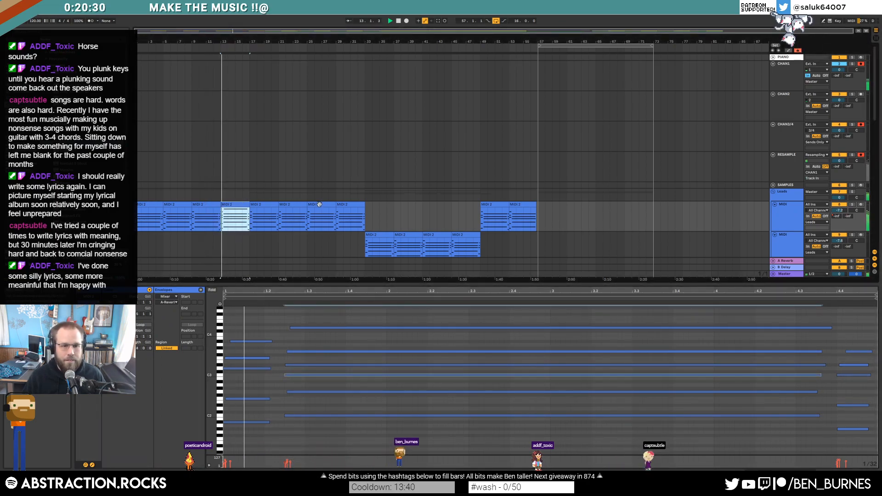
pyautogui.click(343, 205)
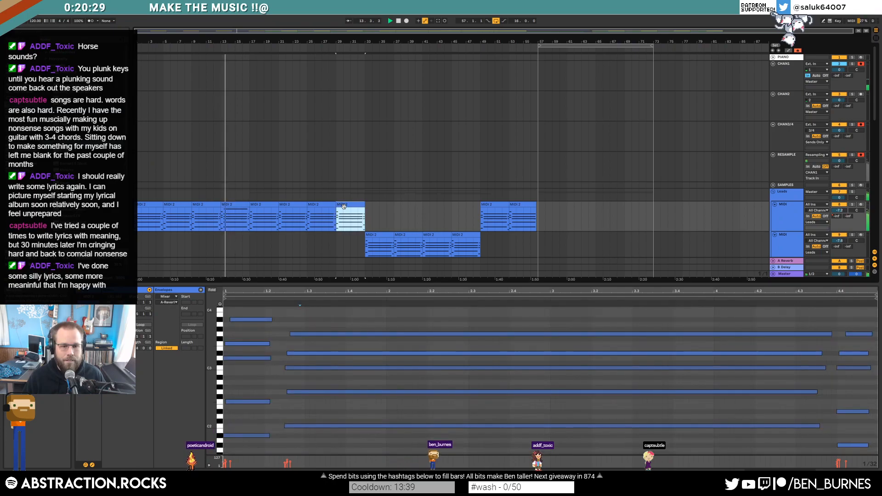
pyautogui.click(230, 205)
pyautogui.click(309, 327)
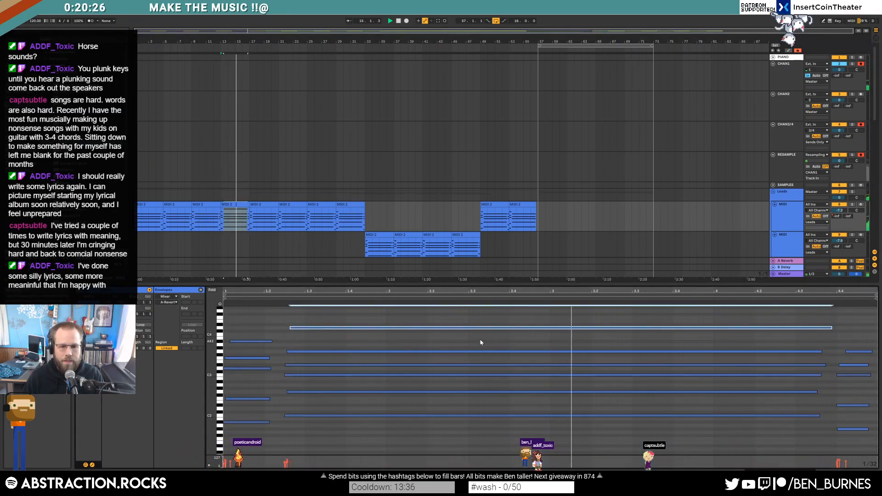
pyautogui.press('Down')
pyautogui.press('Down')
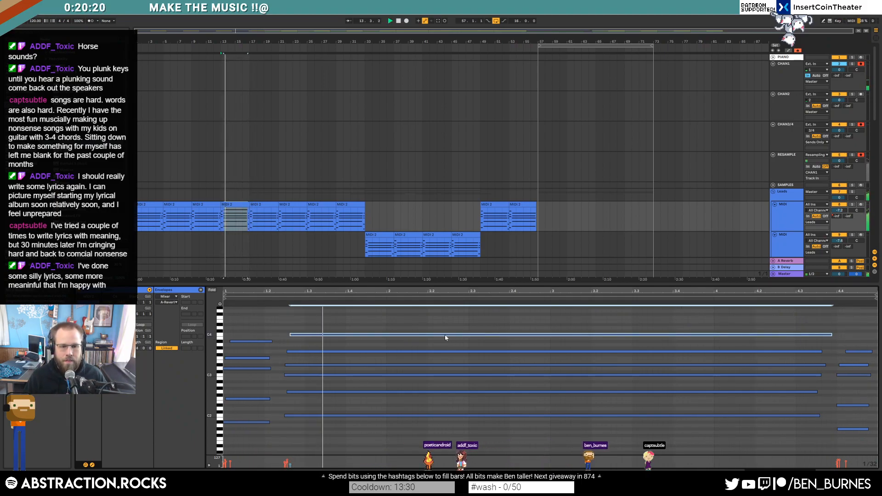
# Step: Copy the edited bar-13 chord clip over the Leads chord clips at bars 29, 45 and 69
pyautogui.moveTo(240, 205); pyautogui.dragTo(357, 205)
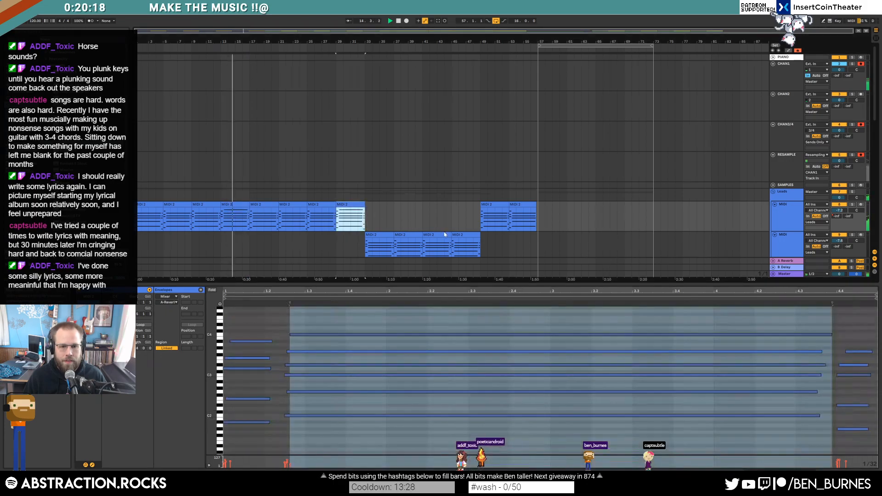
pyautogui.click(462, 236)
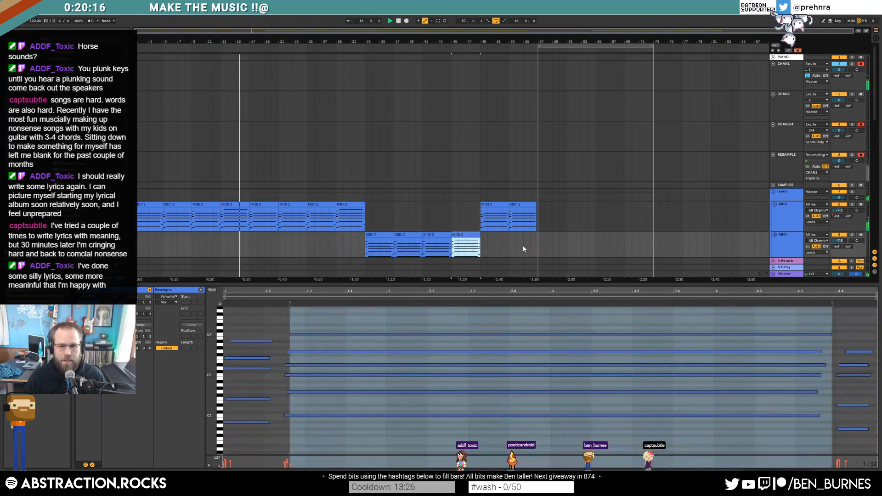
pyautogui.moveTo(524, 205); pyautogui.dragTo(561, 231)
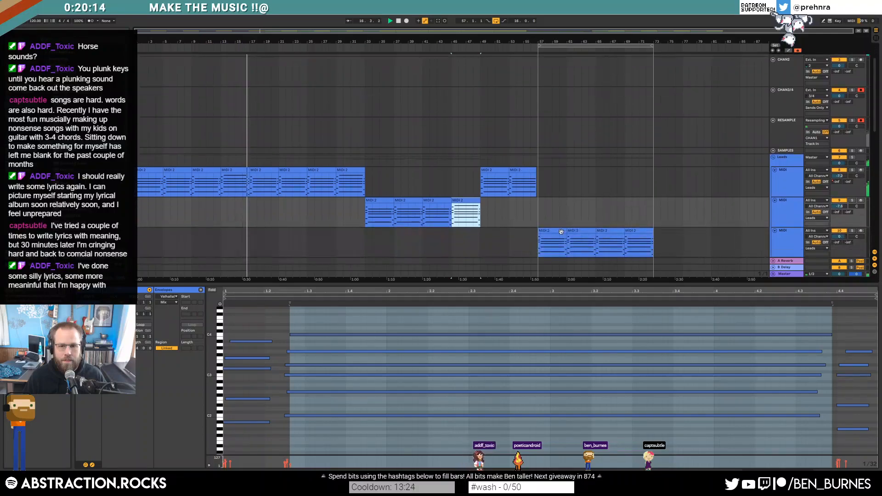
pyautogui.click(649, 233)
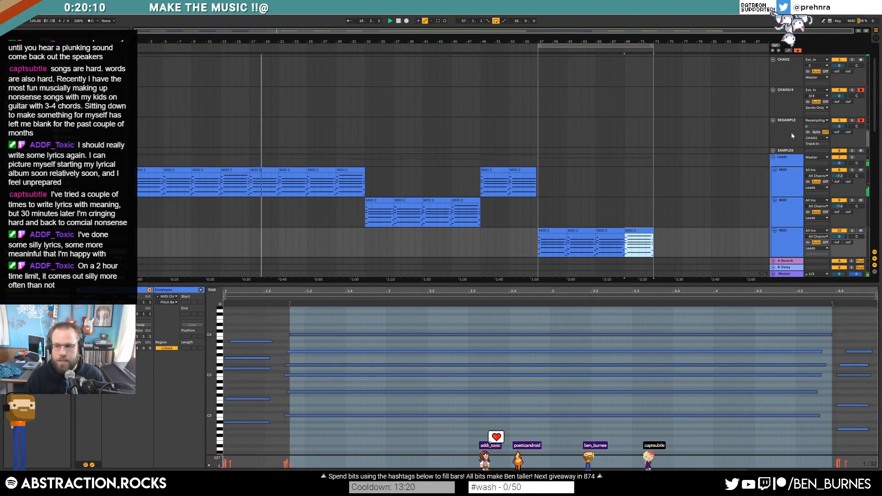
pyautogui.hotkey('shift', 'Tab')
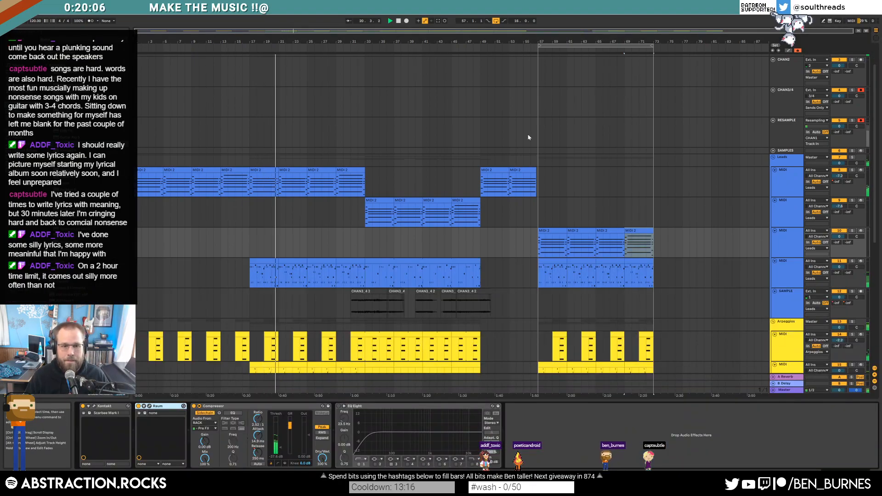
# Step: Add a Compressor before Wider on the Anyway Vox track in the Leads group
pyautogui.scroll(-2, 544, 120)
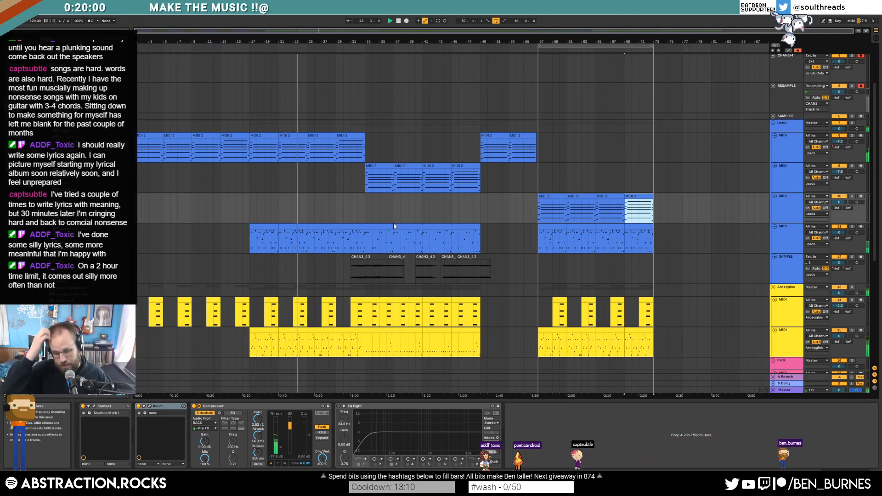
pyautogui.click(781, 231)
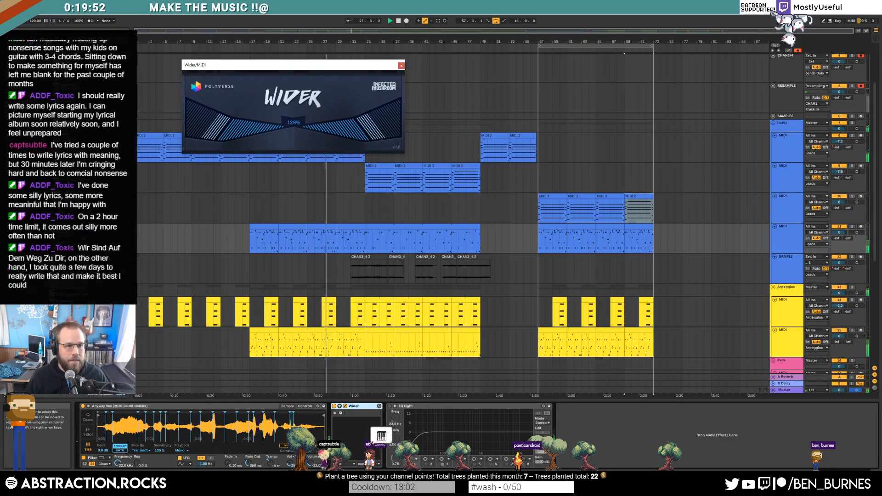
pyautogui.click(21, 85)
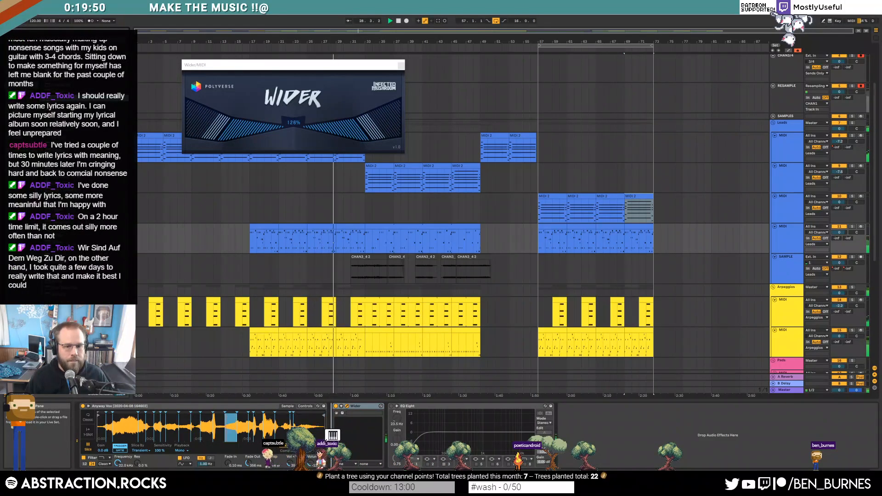
pyautogui.moveTo(333, 430); pyautogui.dragTo(364, 441)
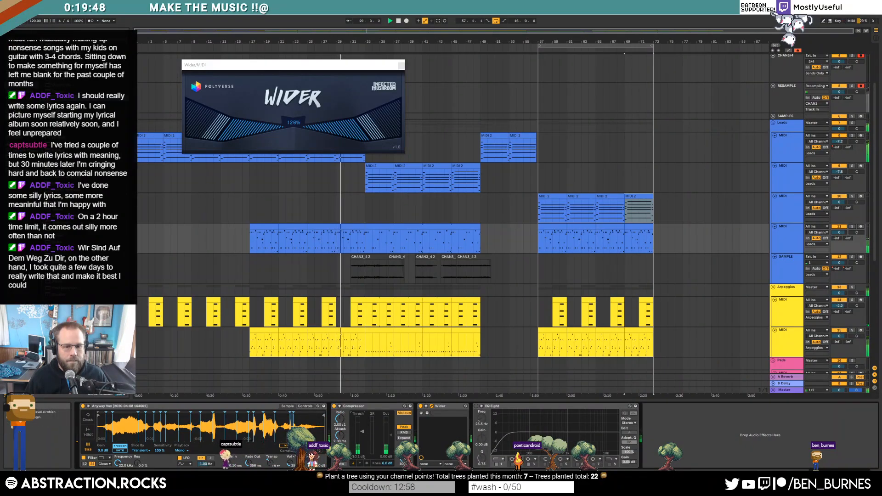
# Step: Set Wider's width to 40% on the Anyway Vox track and lower the track volume to -3.3 dB
pyautogui.moveTo(350, 138); pyautogui.dragTo(310, 166)
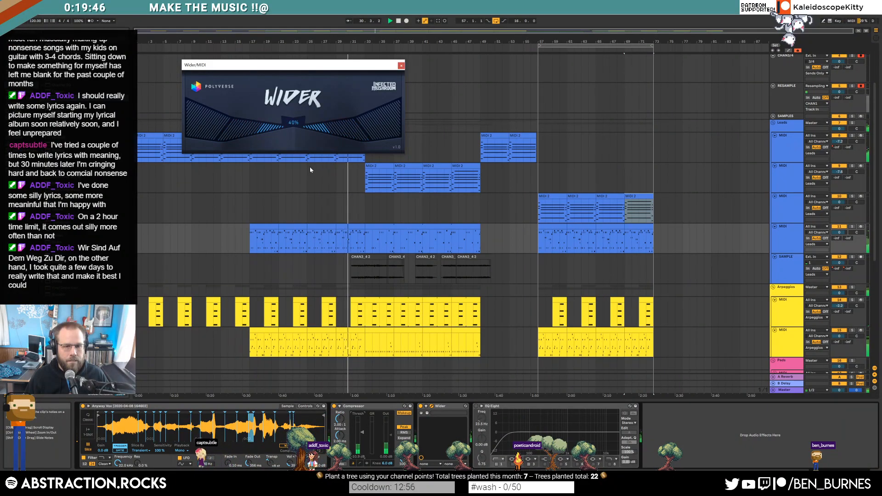
pyautogui.moveTo(362, 433); pyautogui.dragTo(362, 429)
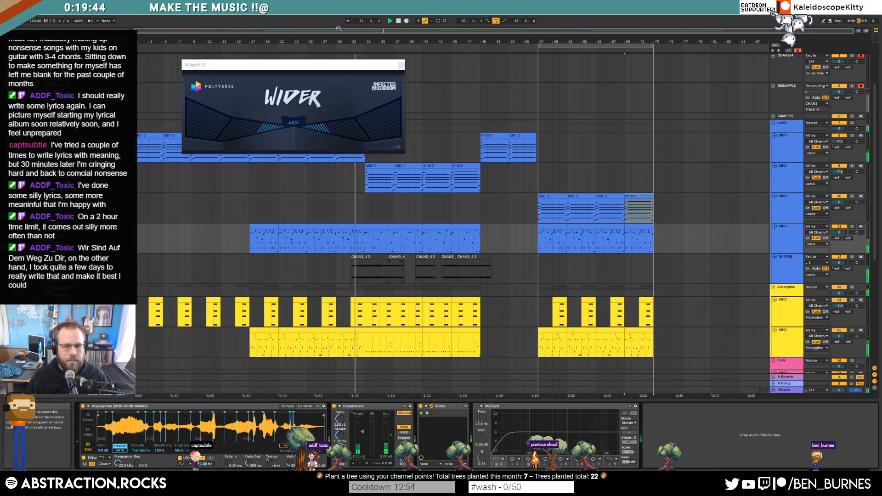
pyautogui.click(401, 65)
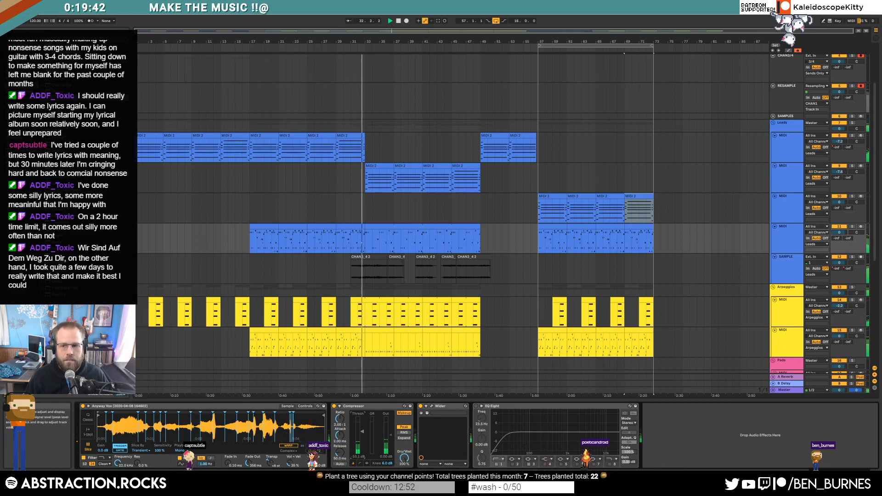
pyautogui.moveTo(840, 233); pyautogui.dragTo(837, 233)
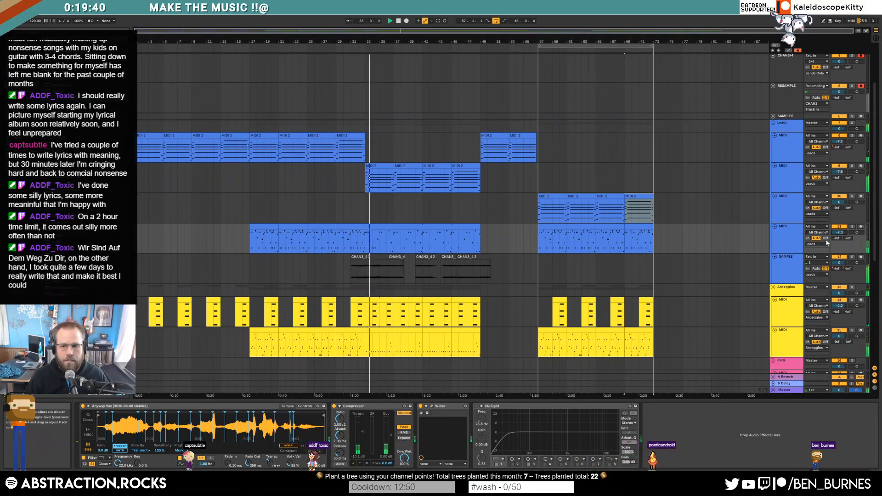
# Step: Add a fade-in to the SAMPLE track's clip at bar 31 and a fade-out to the clip ending near bar 38
pyautogui.click(583, 261)
pyautogui.click(368, 258)
pyautogui.moveTo(352, 262); pyautogui.dragTo(361, 263)
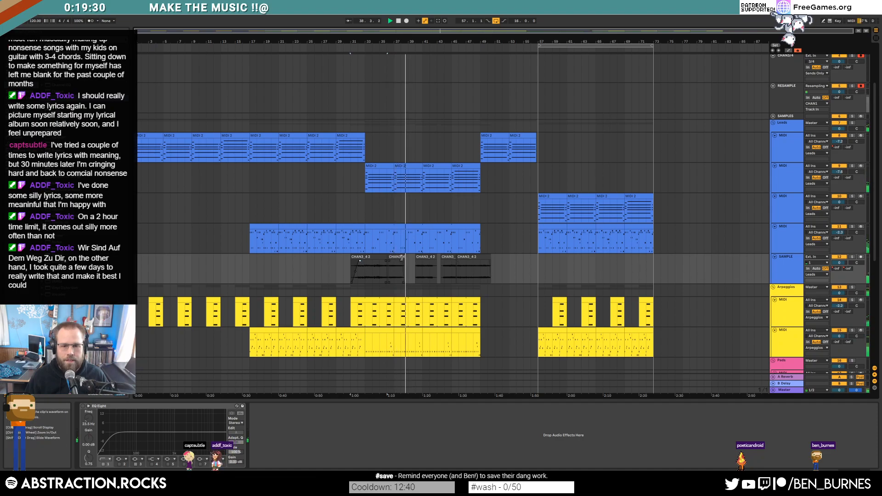
pyautogui.press('space')
# Step: Draw an A-Reverb send bump on the SAMPLE track, rising at about bar 38 and dropping out by bar 39
pyautogui.scroll(5, 401, 262)
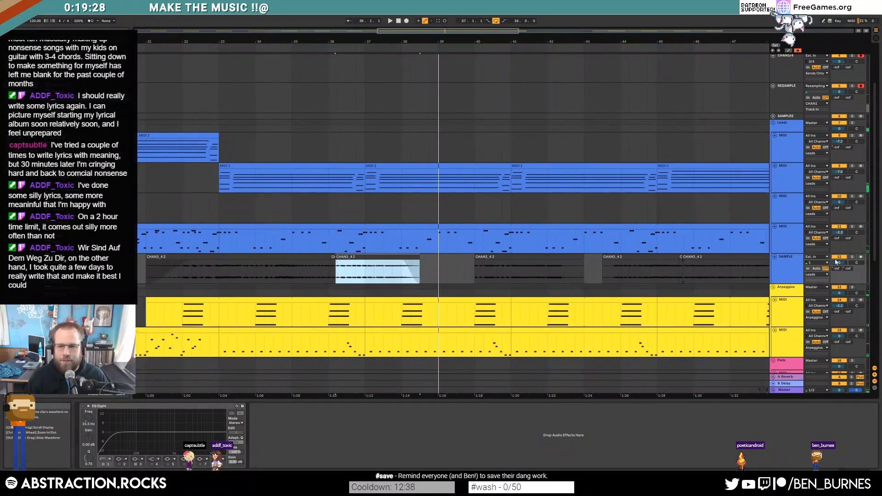
pyautogui.press('a')
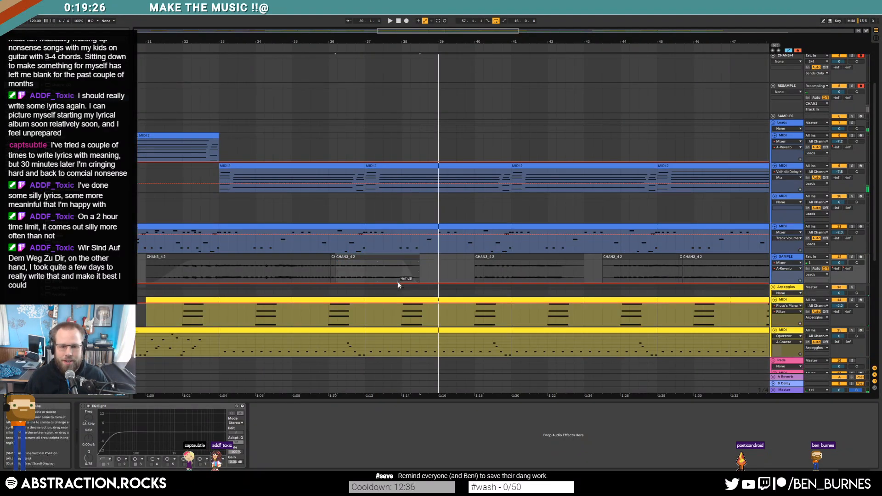
pyautogui.moveTo(406, 284); pyautogui.dragTo(438, 283)
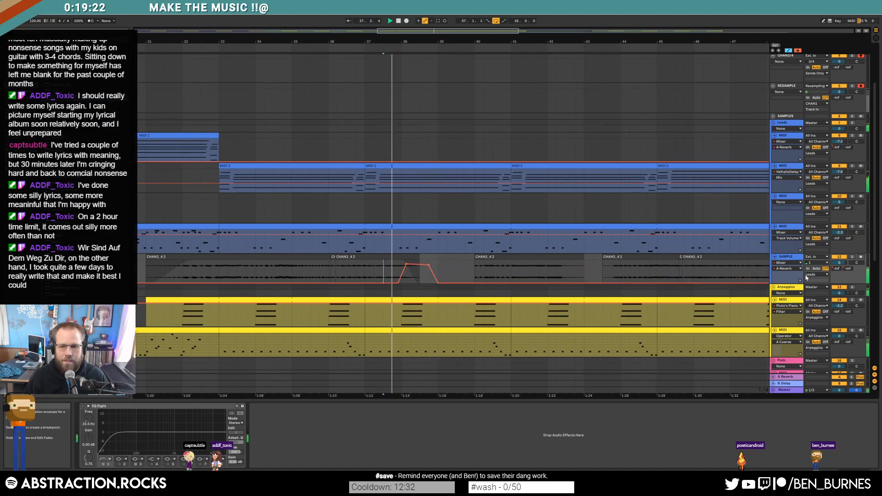
# Step: Automate the SAMPLE track's B-Delay send to ramp up from mid-bar 37 and cut off where the faded clip ends
pyautogui.click(847, 269)
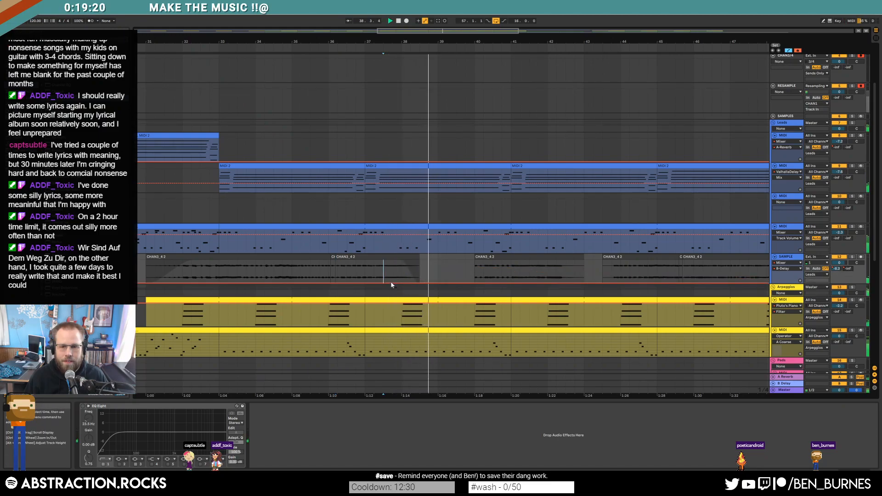
pyautogui.moveTo(393, 282); pyautogui.dragTo(420, 264)
pyautogui.click(365, 274)
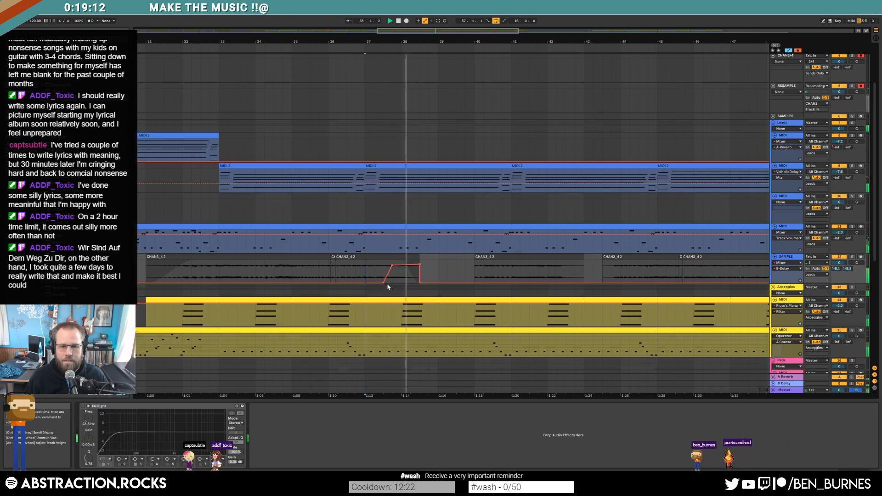
pyautogui.click(439, 286)
pyautogui.moveTo(420, 265); pyautogui.dragTo(420, 260)
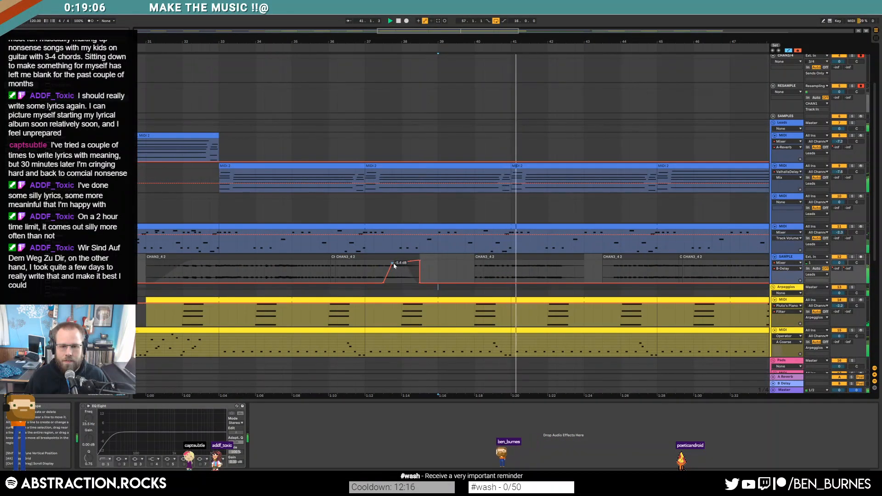
pyautogui.moveTo(393, 262); pyautogui.dragTo(401, 263)
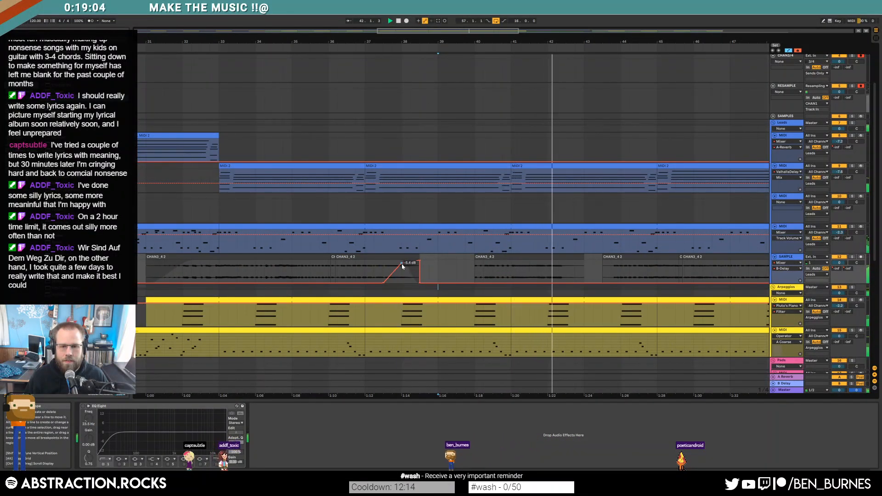
# Step: Play the arrangement from bar 31 and listen to the sample clips and the transition after bar 49
pyautogui.click(199, 257)
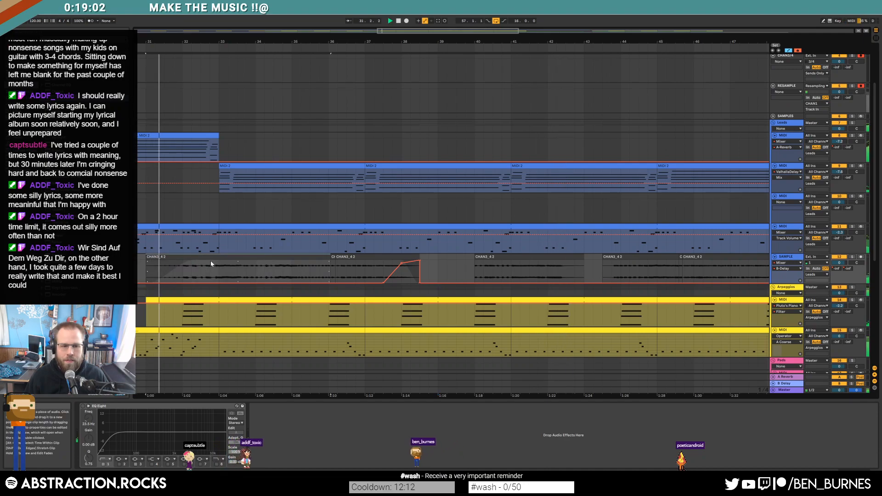
pyautogui.press('a')
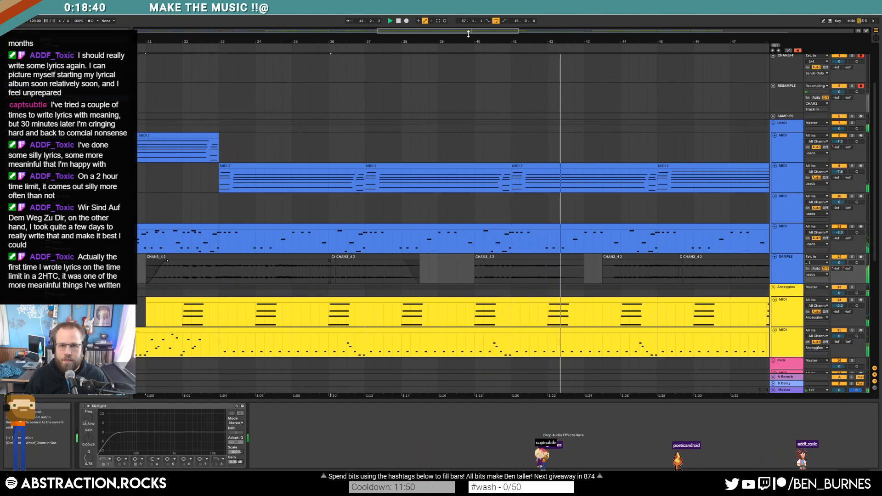
pyautogui.moveTo(498, 31); pyautogui.dragTo(498, 22)
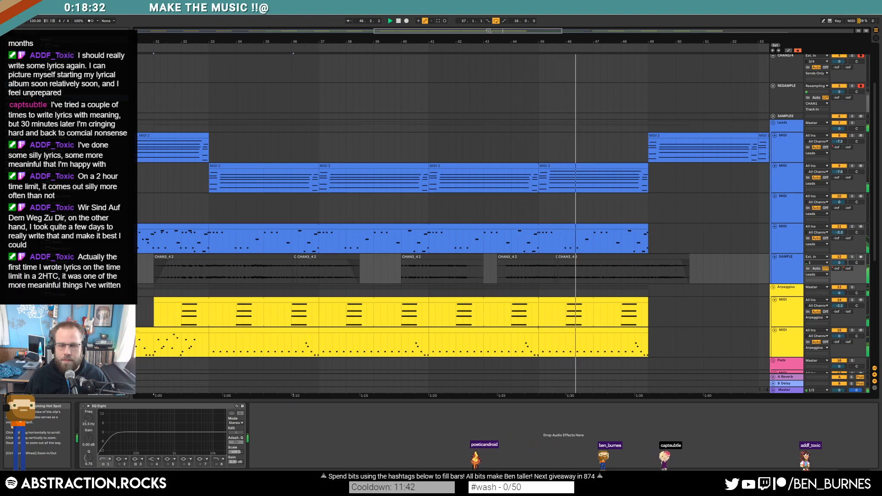
pyautogui.moveTo(486, 29); pyautogui.dragTo(500, 34)
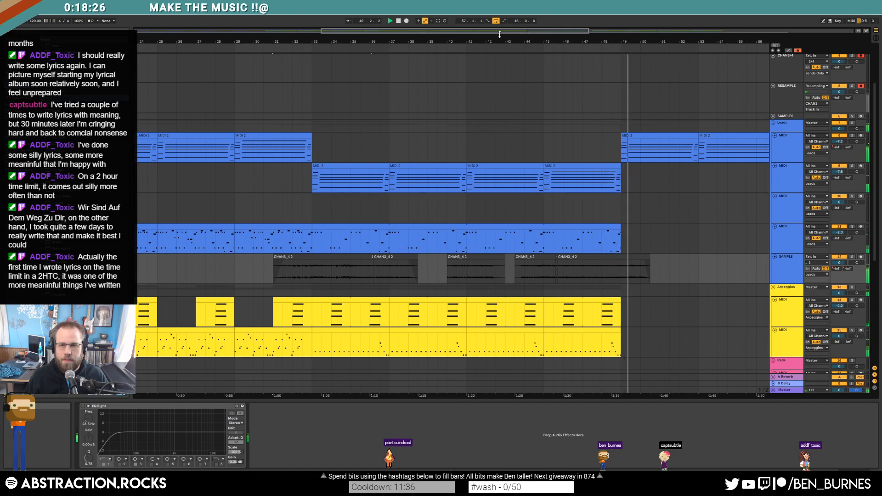
pyautogui.moveTo(499, 33); pyautogui.dragTo(547, 32)
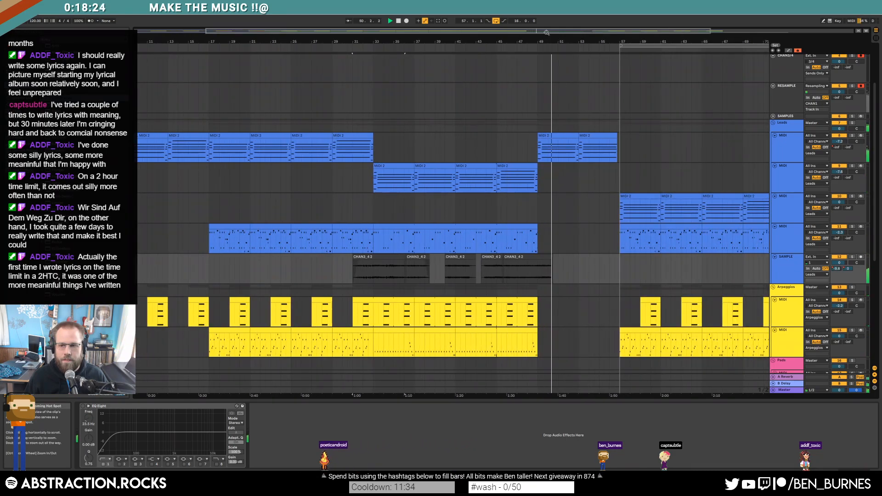
pyautogui.click(790, 104)
pyautogui.moveTo(757, 42); pyautogui.dragTo(643, 41)
pyautogui.click(643, 95)
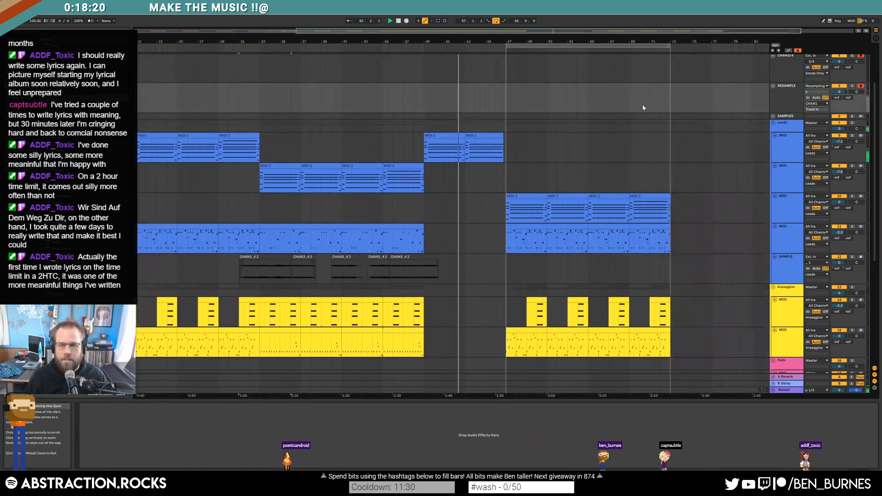
pyautogui.scroll(3, 633, 156)
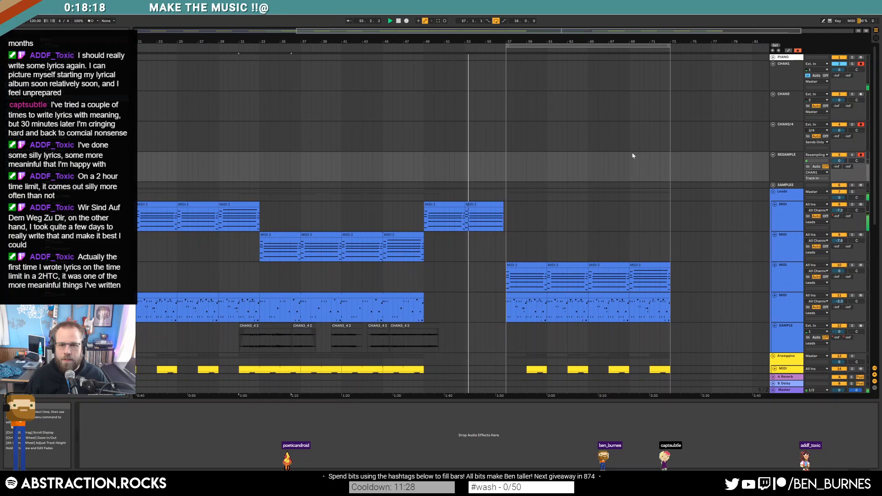
# Step: Shape Massive's FILTER1-CUT automation on the first Leads MIDI track into a curved rise leading up to bar 57
pyautogui.click(493, 205)
pyautogui.press('space')
pyautogui.press('a')
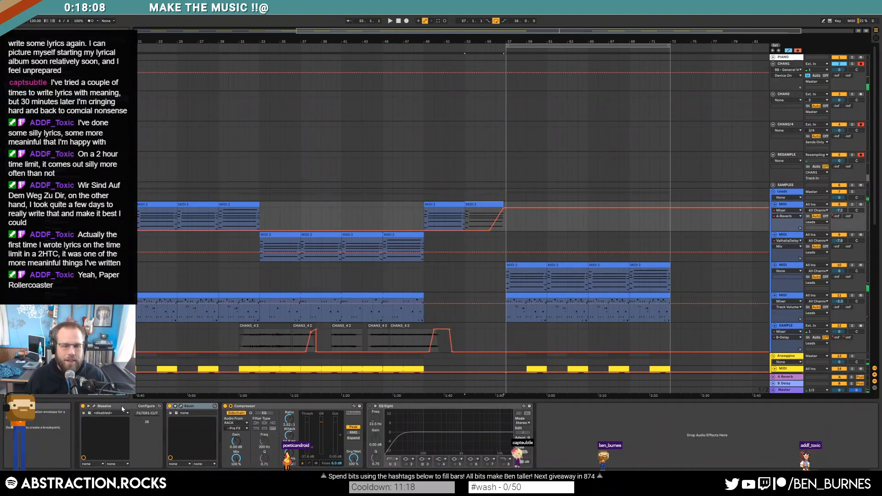
pyautogui.click(143, 416)
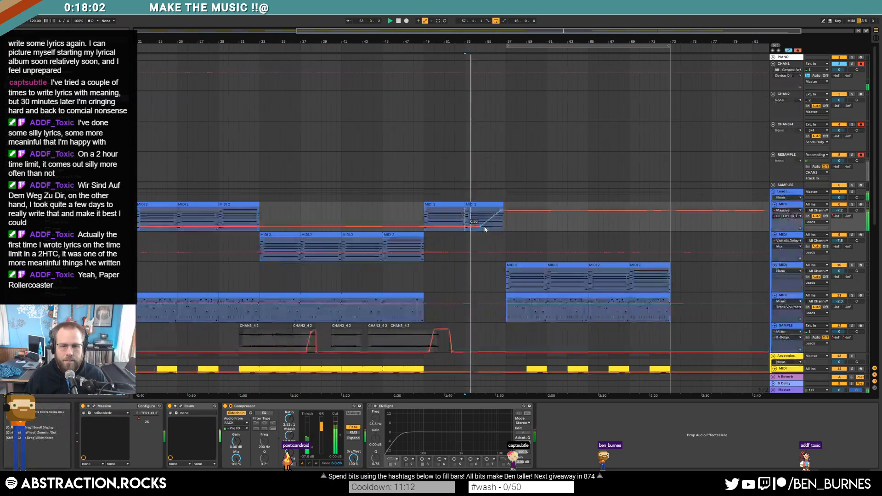
pyautogui.moveTo(491, 219); pyautogui.dragTo(494, 223)
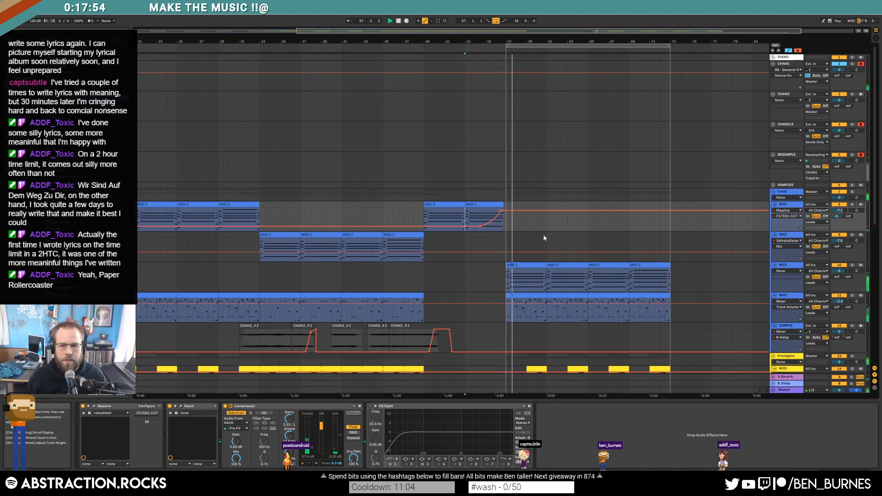
pyautogui.press('a')
# Step: Deactivate the long F2 note at the end of bar 2 in the vocal chop clip at bar 57
pyautogui.scroll(-3, 564, 236)
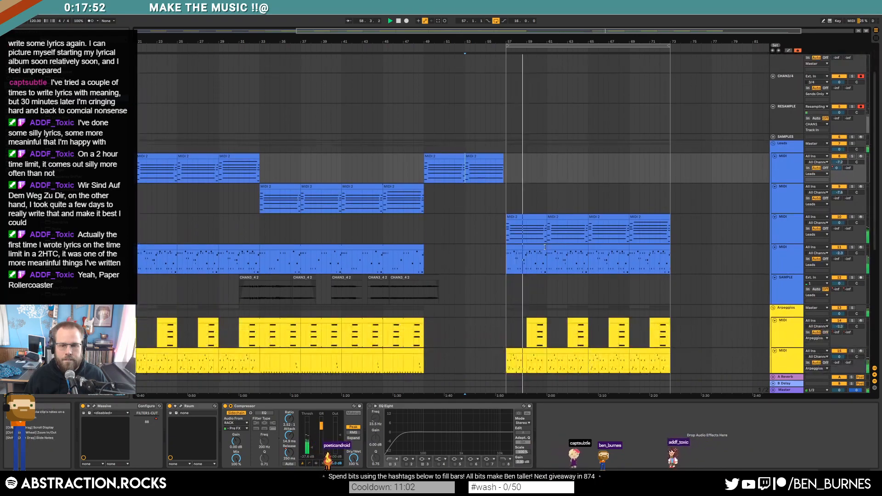
pyautogui.click(535, 249)
pyautogui.press('space')
pyautogui.doubleClick(535, 251)
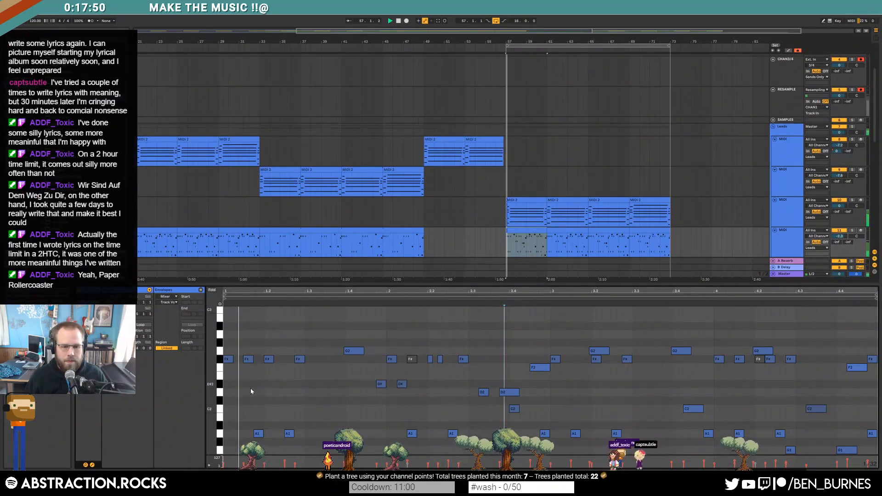
pyautogui.press('space')
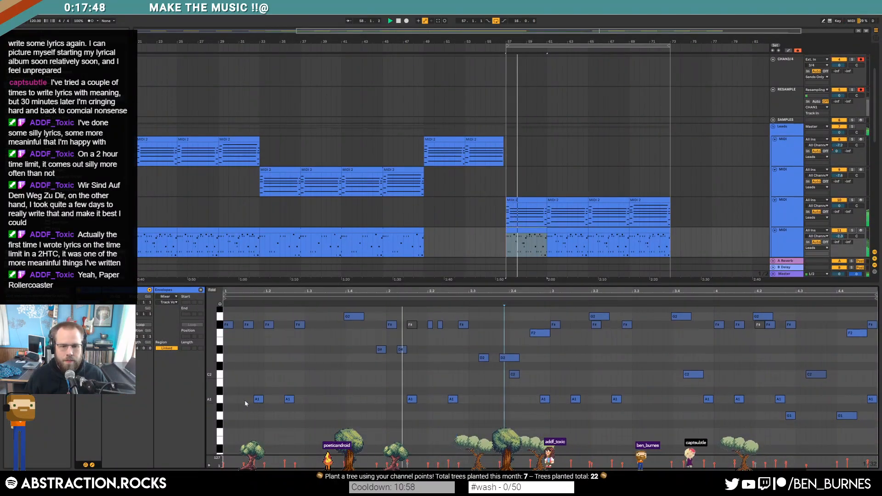
pyautogui.click(540, 332)
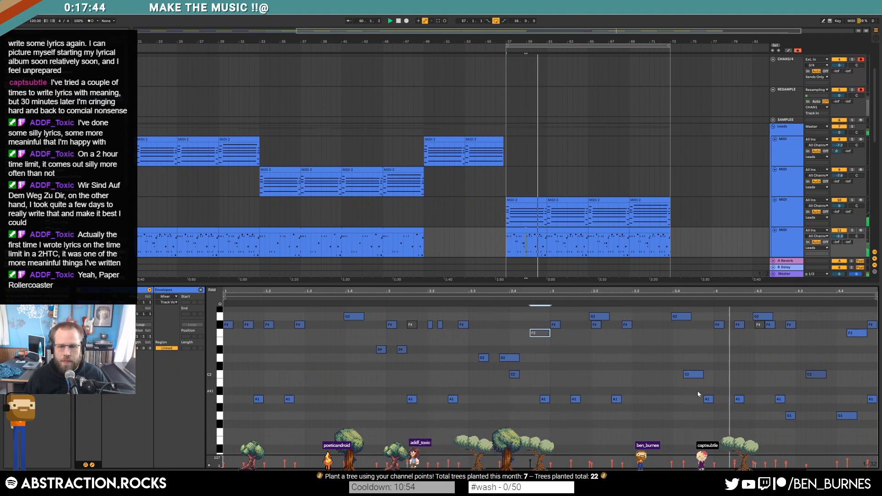
# Step: Extend the edited bar-57 vocal chop clip as a loop to bar 73, replacing the clips after it
pyautogui.moveTo(546, 229); pyautogui.dragTo(670, 230)
pyautogui.press('space')
pyautogui.click(142, 325)
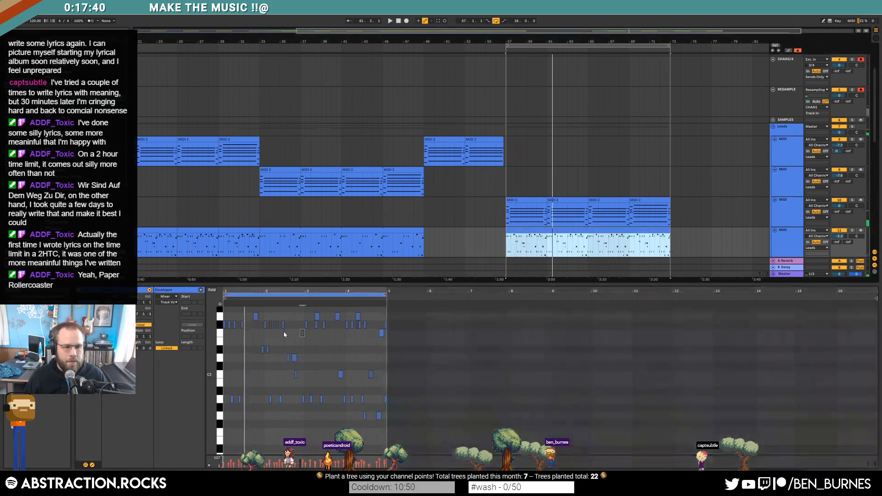
# Step: Deactivate the three G2 notes in bars 3 and 4 of the looped vocal chop clip
pyautogui.doubleClick(534, 232)
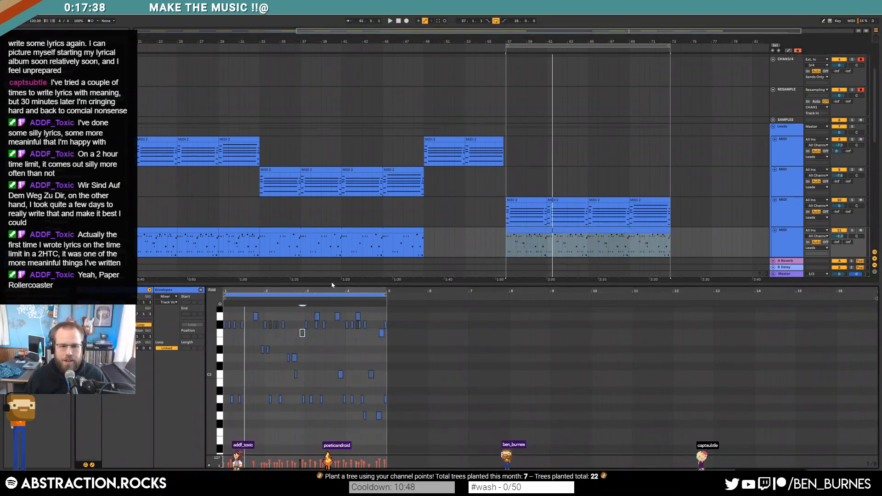
pyautogui.moveTo(330, 291); pyautogui.dragTo(587, 343)
pyautogui.click(590, 354)
pyautogui.press('space')
pyautogui.click(545, 363)
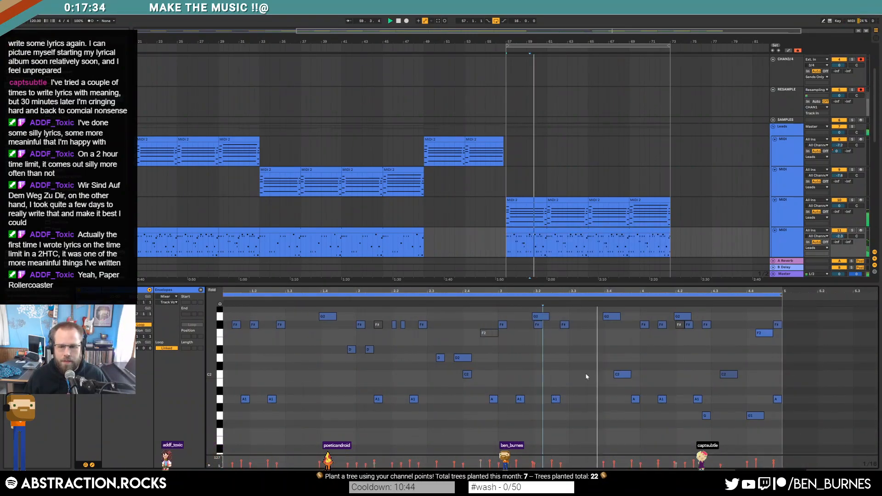
pyautogui.press('space')
pyautogui.click(619, 373)
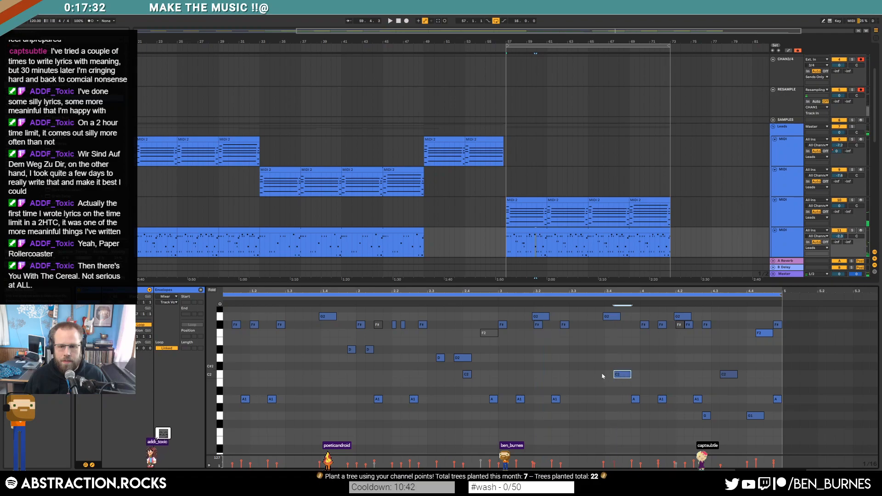
pyautogui.click(593, 303)
pyautogui.press('space')
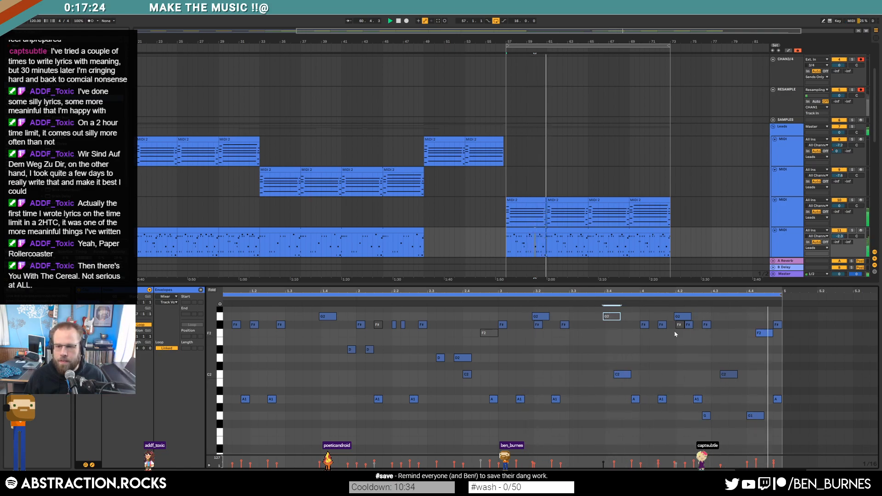
pyautogui.click(679, 319)
pyautogui.click(541, 319)
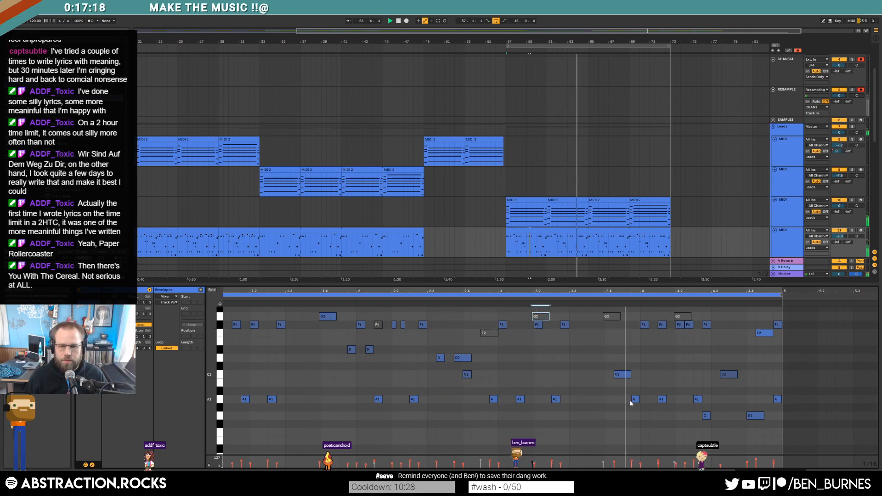
# Step: Consolidate the four chord clips from bar 57 to 73 on the third Leads MIDI track and open the merged clip's notes
pyautogui.hotkey('shift', 'Tab')
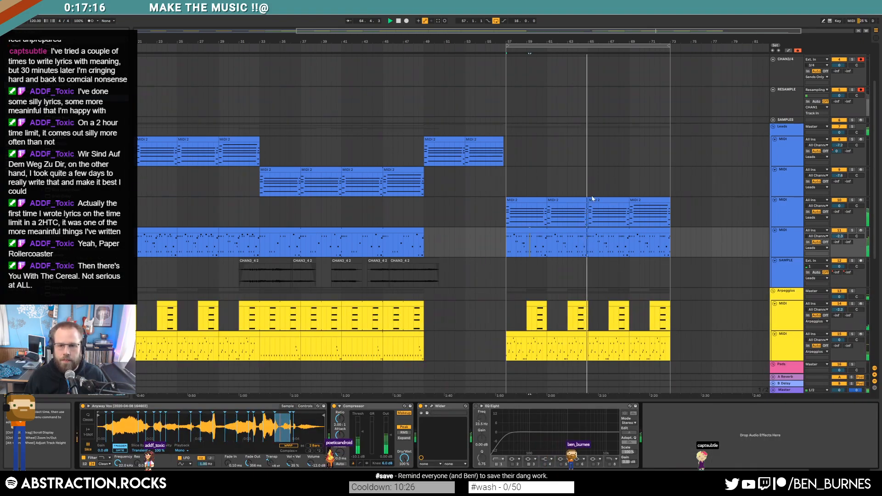
pyautogui.click(540, 202)
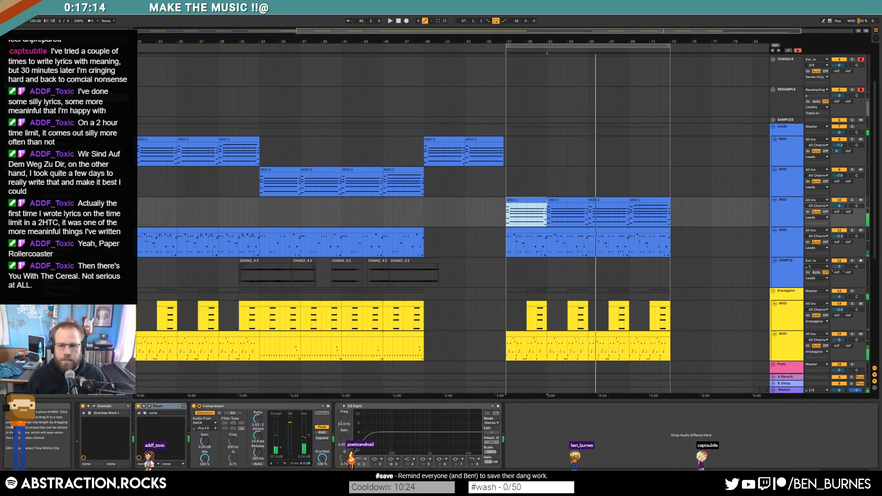
pyautogui.keyDown('shift'); pyautogui.click(657, 200); pyautogui.keyUp('shift')
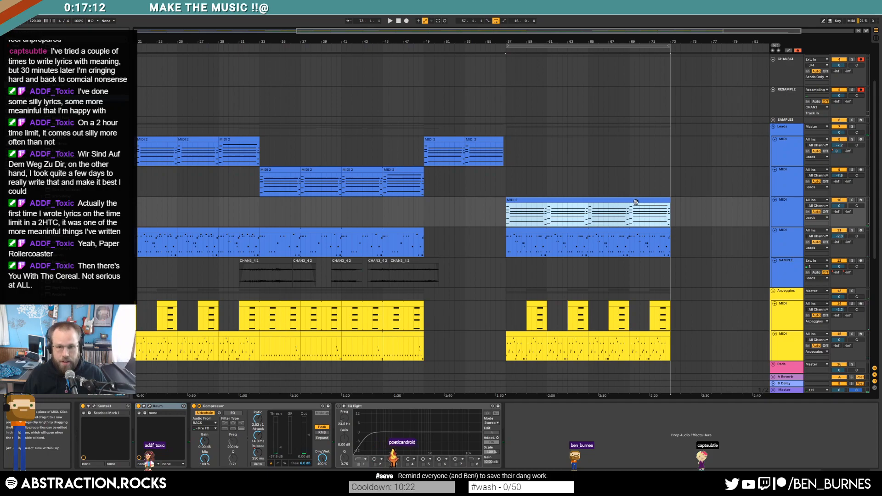
pyautogui.doubleClick(637, 203)
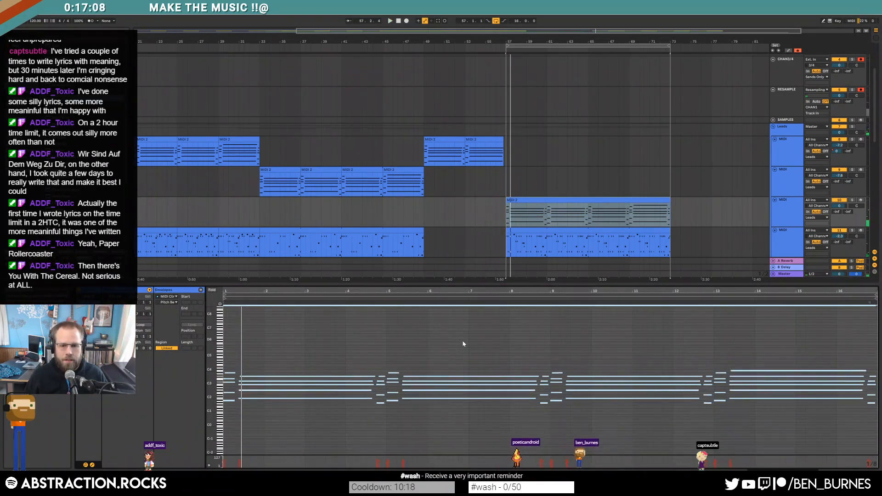
# Step: Record a take from bar 57 to about bar 63 on the armed CHAN1, CHAN3/4 and RESAMPLE tracks
pyautogui.hotkey('shift', 'Tab')
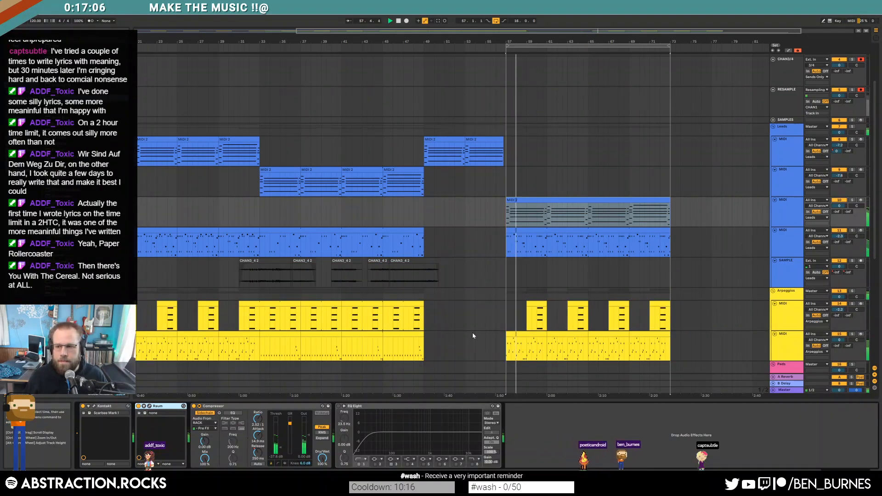
pyautogui.scroll(-5, 569, 330)
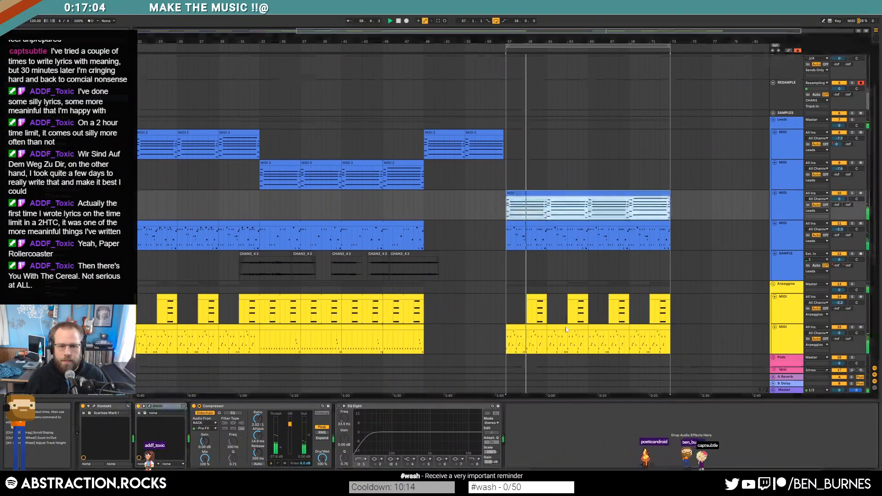
pyautogui.scroll(-2, 571, 333)
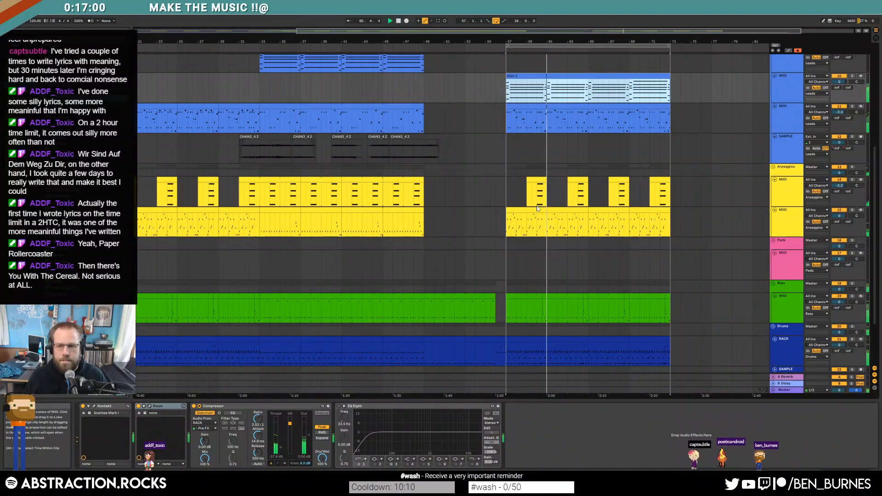
pyautogui.scroll(6, 538, 197)
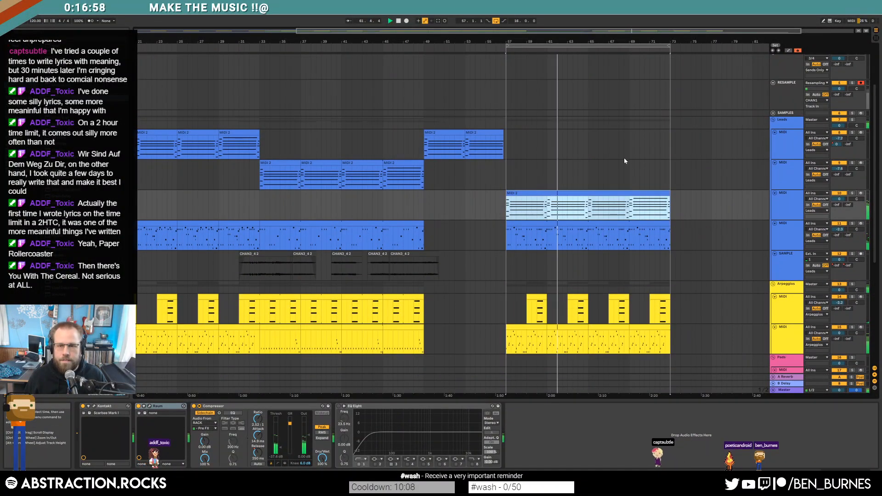
pyautogui.scroll(3, 610, 178)
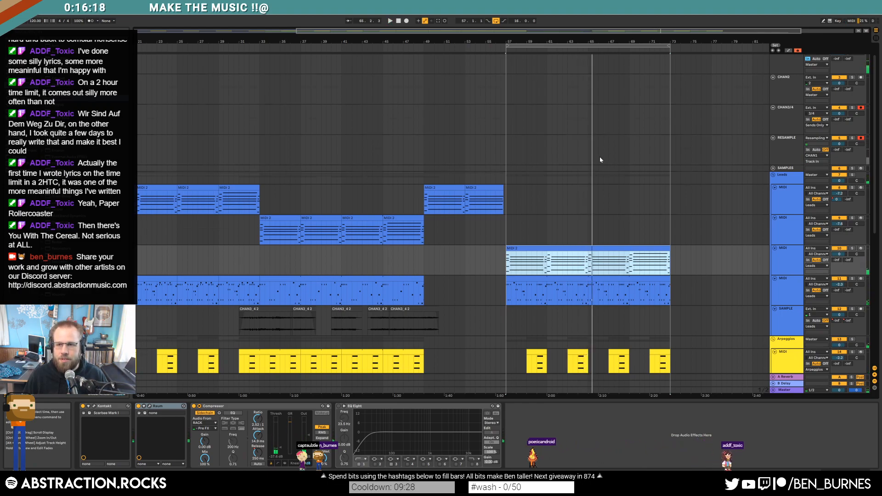
pyautogui.scroll(1, 492, 133)
pyautogui.click(506, 113)
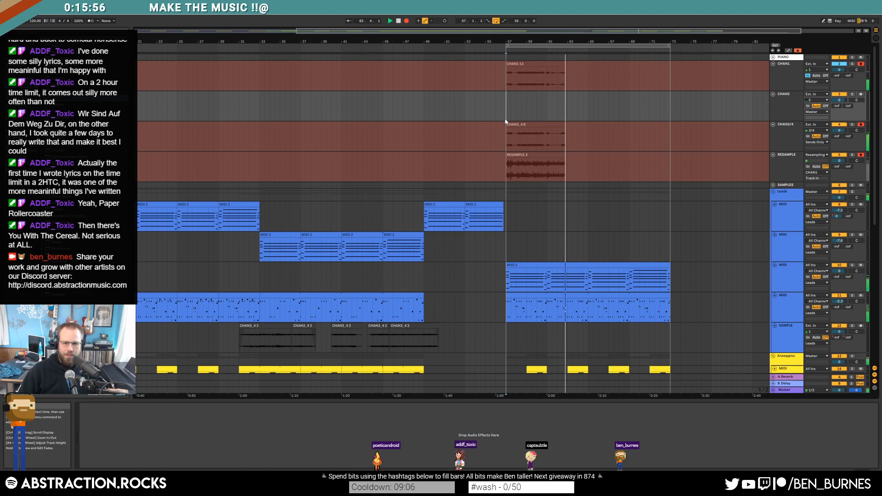
pyautogui.press('space')
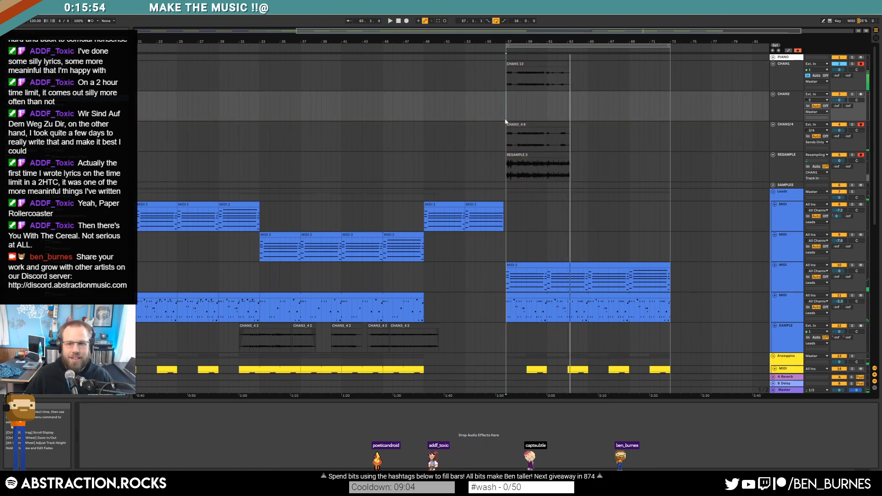
# Step: Route the RESAMPLE track's input from CHAN1 and its output to Sends Only
pyautogui.click(557, 161)
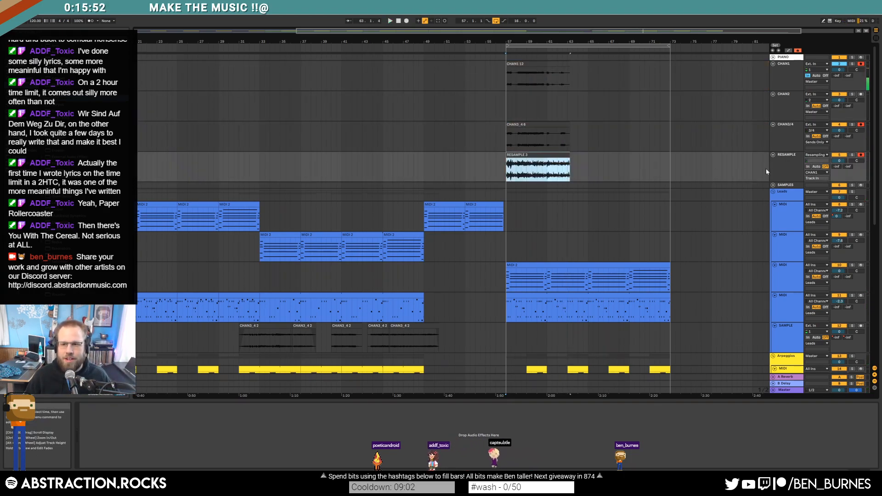
pyautogui.click(820, 155)
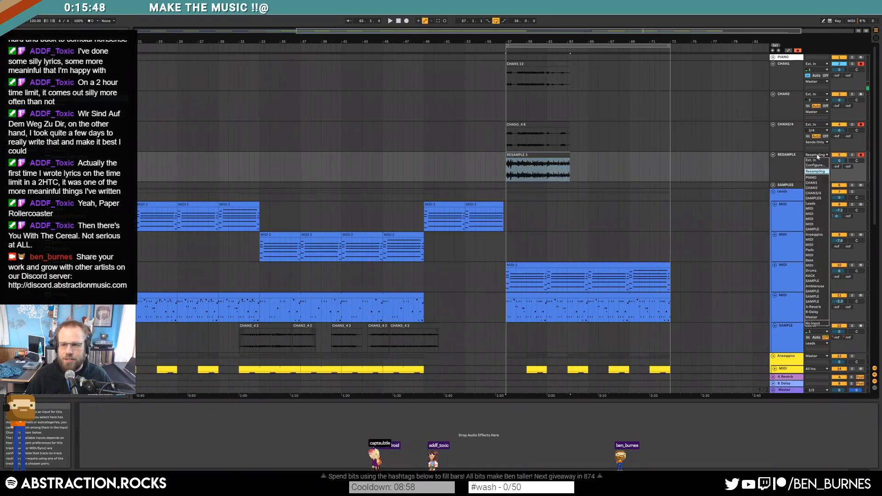
pyautogui.click(820, 183)
pyautogui.click(820, 173)
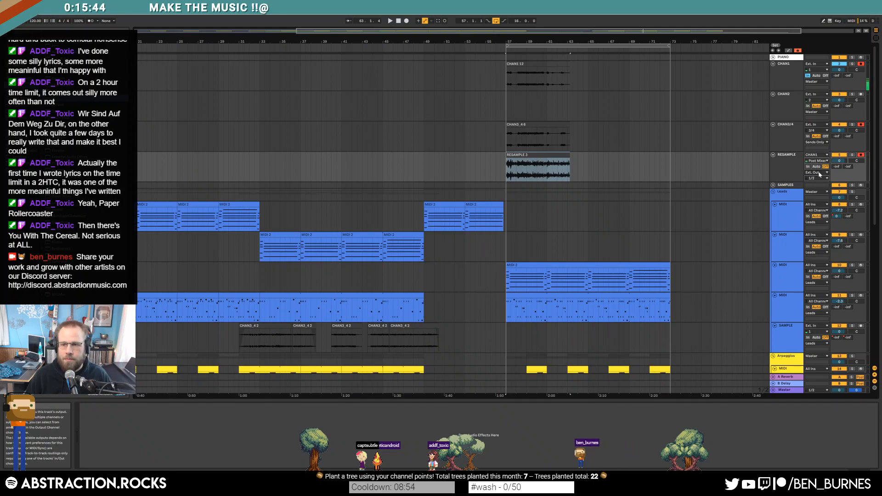
pyautogui.click(825, 174)
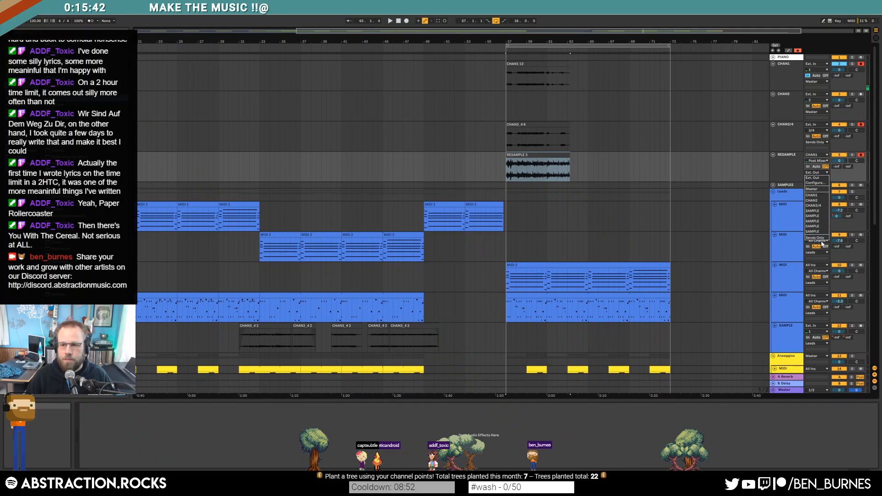
pyautogui.click(786, 217)
# Step: Delete the recorded takes at bar 57 on the CHAN1, CHAN3/4 and RESAMPLE tracks
pyautogui.click(561, 157)
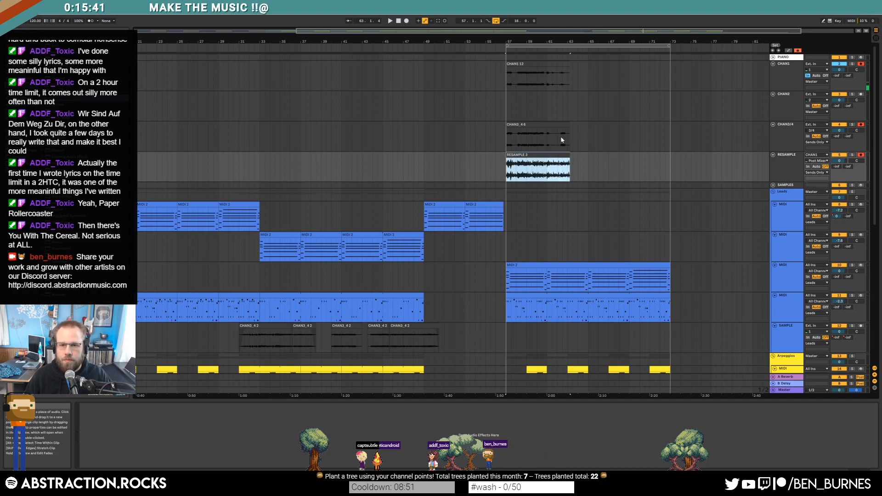
pyautogui.keyDown('shift'); pyautogui.click(550, 65); pyautogui.keyUp('shift')
pyautogui.press('Delete')
# Step: Record a new vocal take from bar 57 to about bar 66 on the armed tracks, with RESAMPLE capturing CHAN1 Post Mixer
pyautogui.click(506, 72)
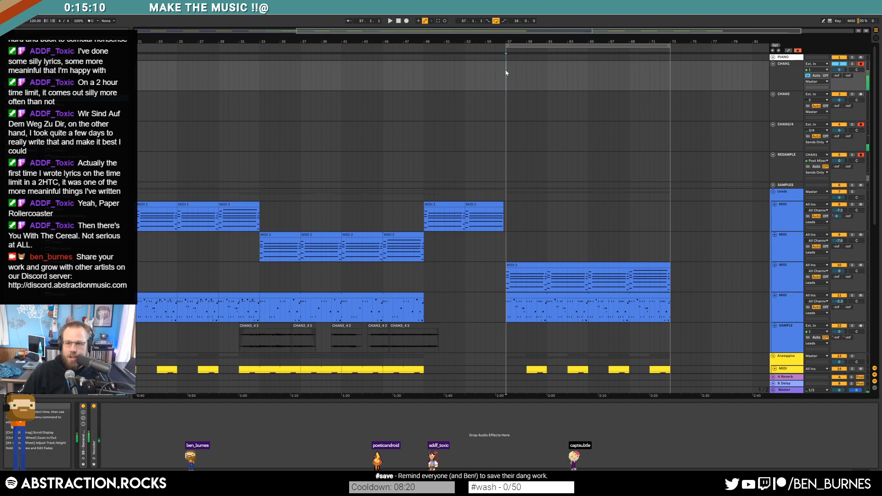
pyautogui.click(814, 161)
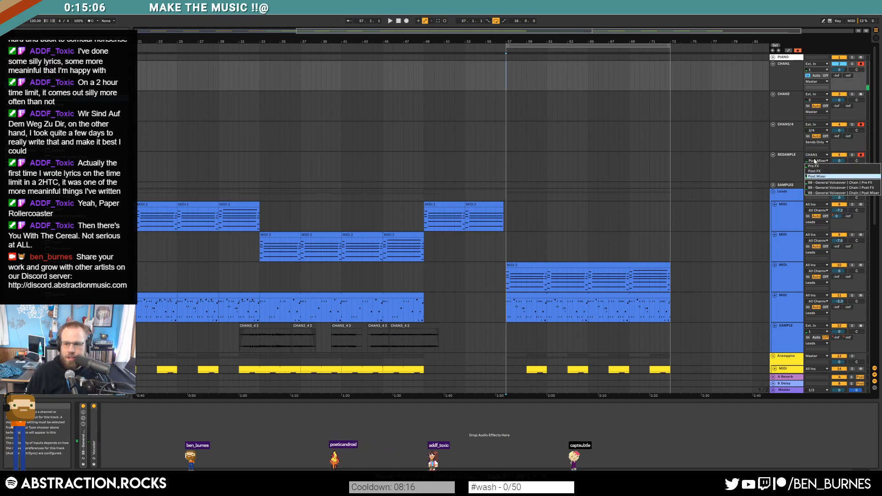
pyautogui.click(814, 161)
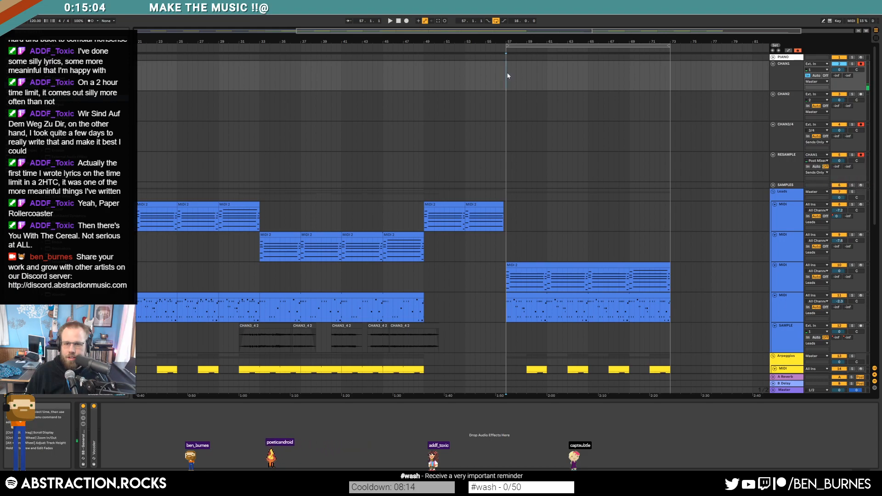
pyautogui.press('F9')
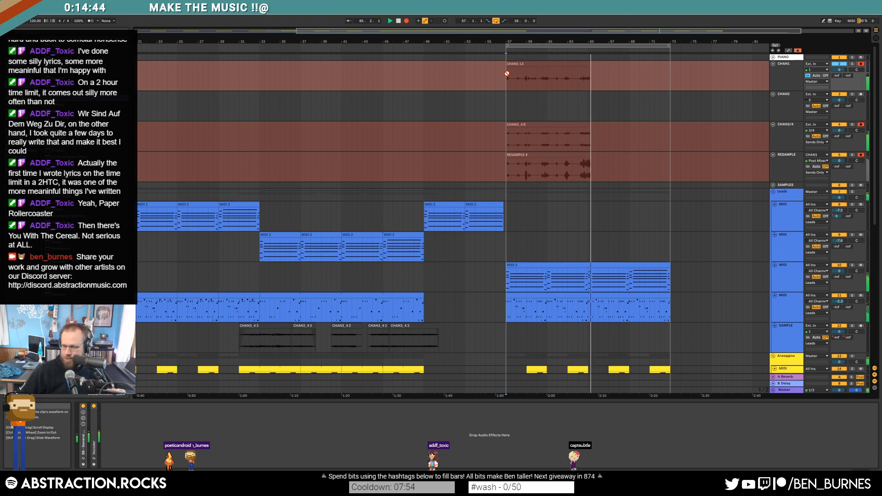
pyautogui.press('space')
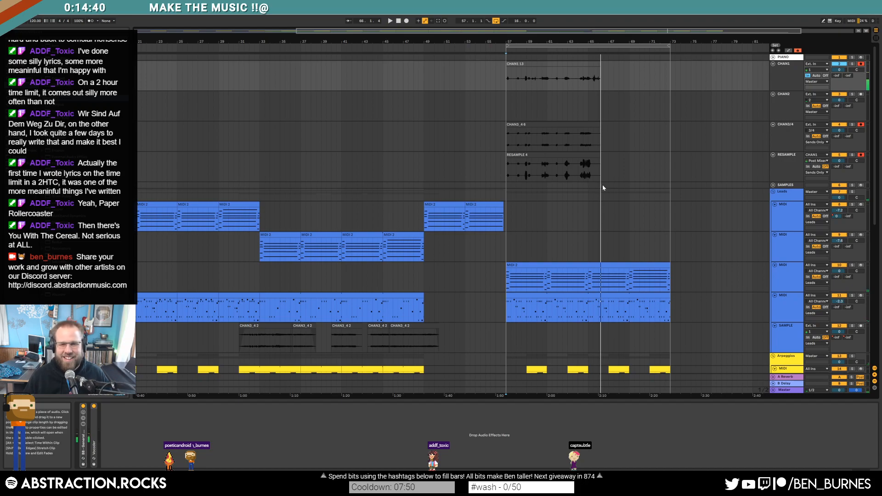
# Step: Delete the new takes on the CHAN1 and CHAN3/4 tracks, keeping only the RESAMPLE recording
pyautogui.scroll(5, 561, 184)
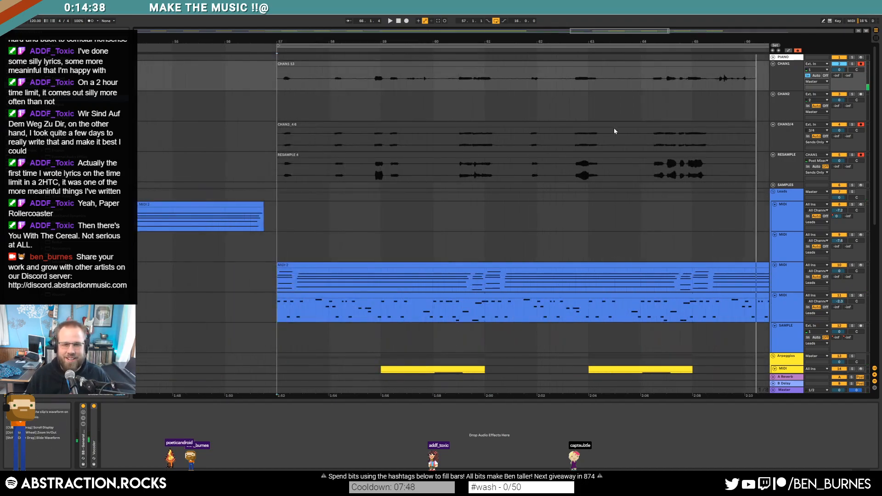
pyautogui.scroll(-2, 592, 49)
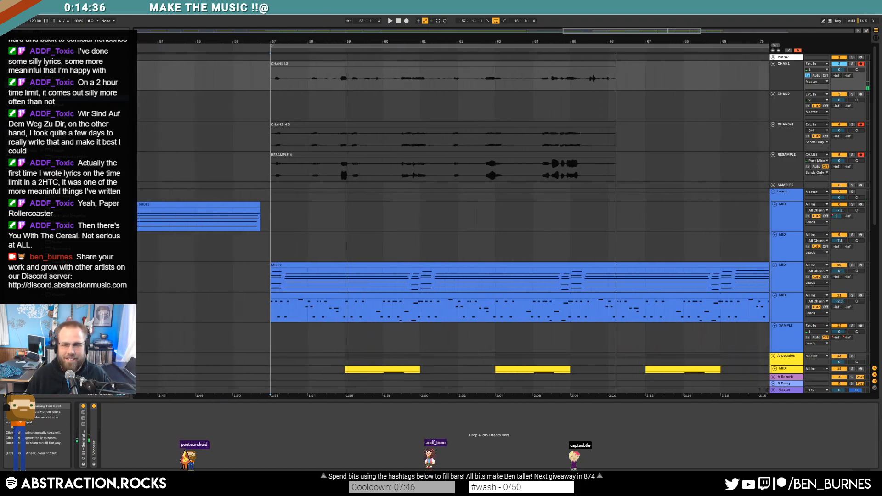
pyautogui.click(594, 64)
pyautogui.press('Delete')
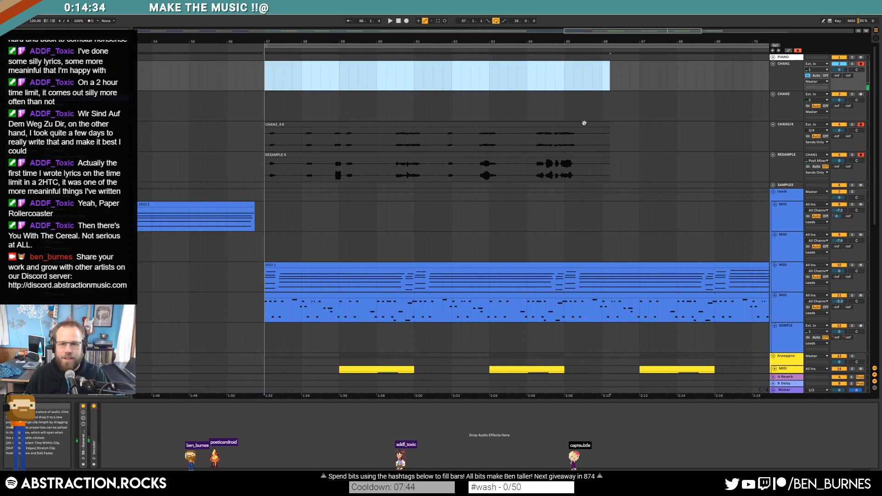
pyautogui.click(583, 124)
pyautogui.press('Delete')
# Step: Add a second SAMPLE track to the Leads group, move the RESAMPLE take onto it at bar 57, and play it back
pyautogui.click(793, 335)
pyautogui.moveTo(400, 155); pyautogui.dragTo(399, 362)
pyautogui.scroll(-1, 572, 305)
pyautogui.press('space')
# Step: Lower the new SAMPLE track's volume to -4.8 dB and enable its EQ Eight with a low cut at about 121 Hz
pyautogui.click(774, 320)
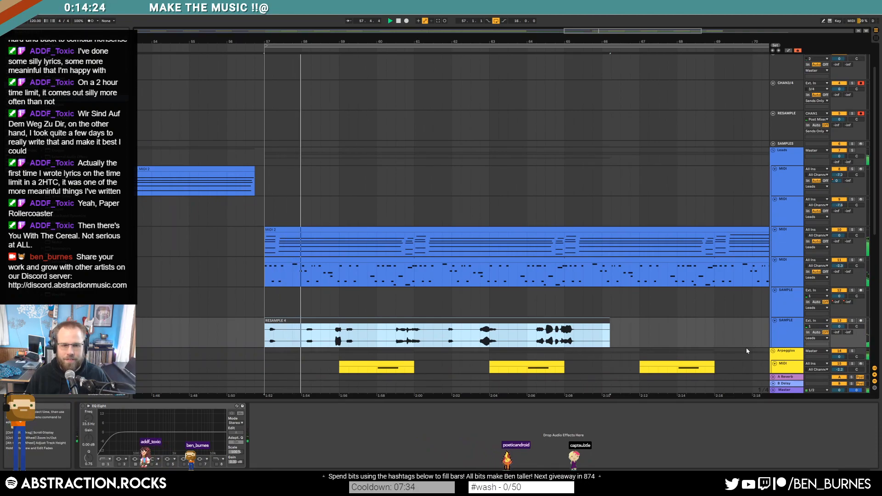
pyautogui.moveTo(839, 326); pyautogui.dragTo(840, 338)
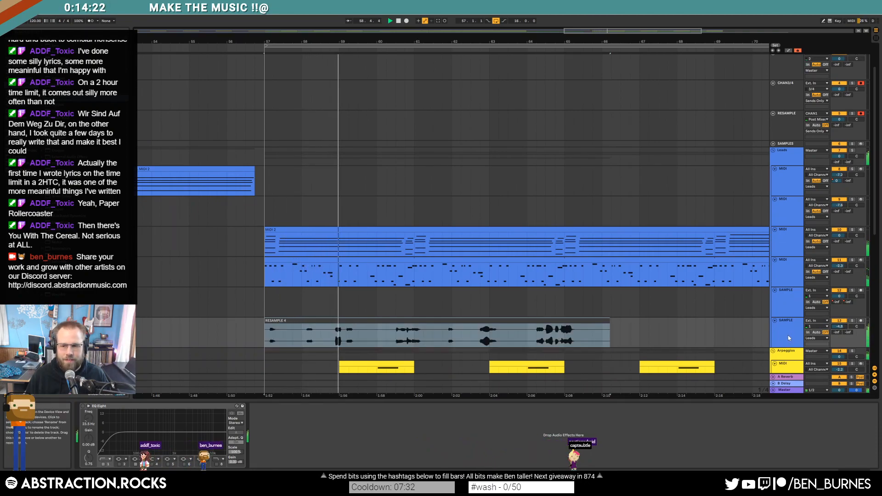
pyautogui.click(789, 338)
pyautogui.click(83, 406)
pyautogui.moveTo(112, 435); pyautogui.dragTo(140, 439)
# Step: Cut two unwanted sections out of the vocal take, one leading into bar 59 and one across bars 60 to 61
pyautogui.moveTo(335, 338)
pyautogui.mouseDown()
pyautogui.moveTo(346, 339)
pyautogui.moveTo(328, 340)
pyautogui.mouseUp()
pyautogui.hotkey('ctrl', '4')
pyautogui.press('Delete')
pyautogui.click(323, 342)
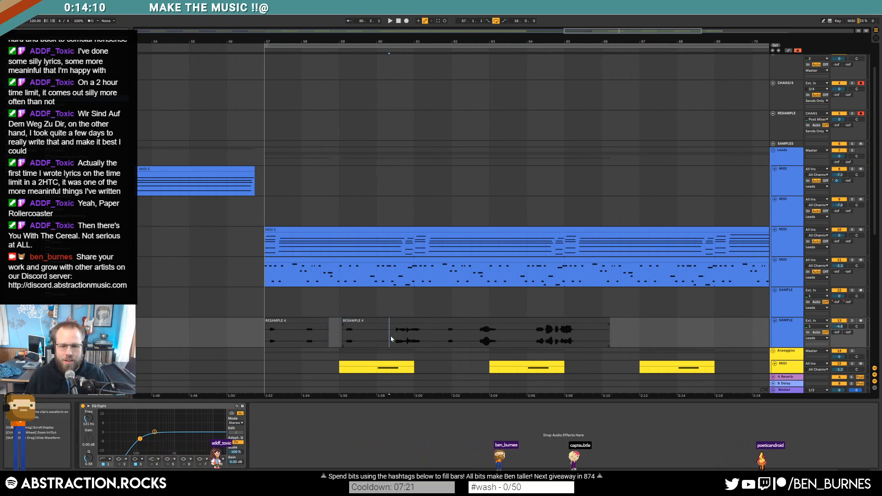
pyautogui.press('Delete')
# Step: Audition the rest of the vocal take and delete its tail from the last beat of bar 63 onward
pyautogui.click(438, 343)
pyautogui.press('space')
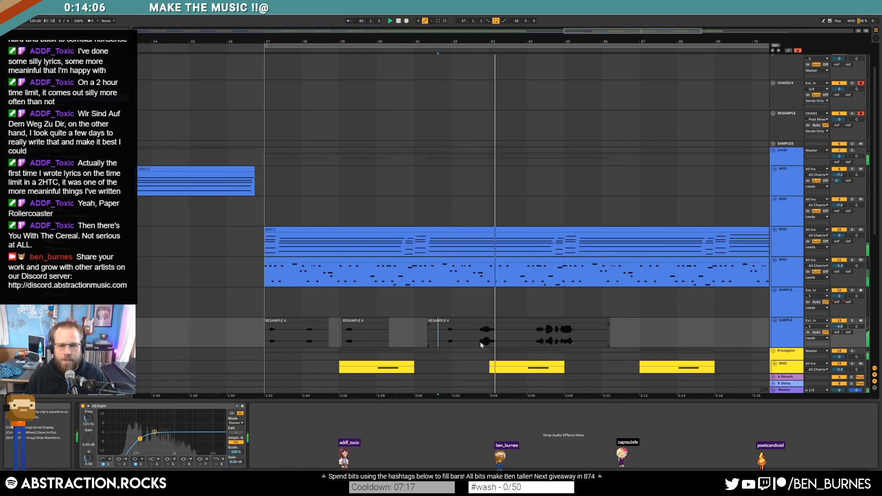
pyautogui.moveTo(471, 337); pyautogui.dragTo(508, 340)
pyautogui.click(527, 335)
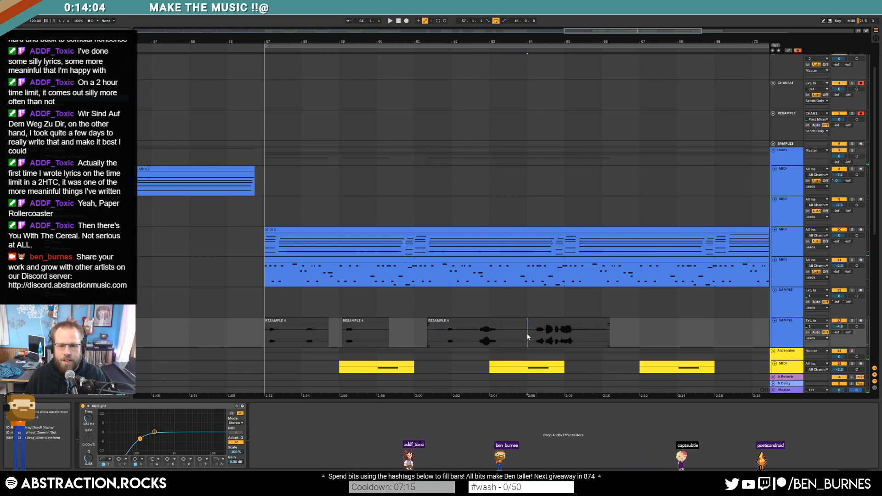
pyautogui.press('space')
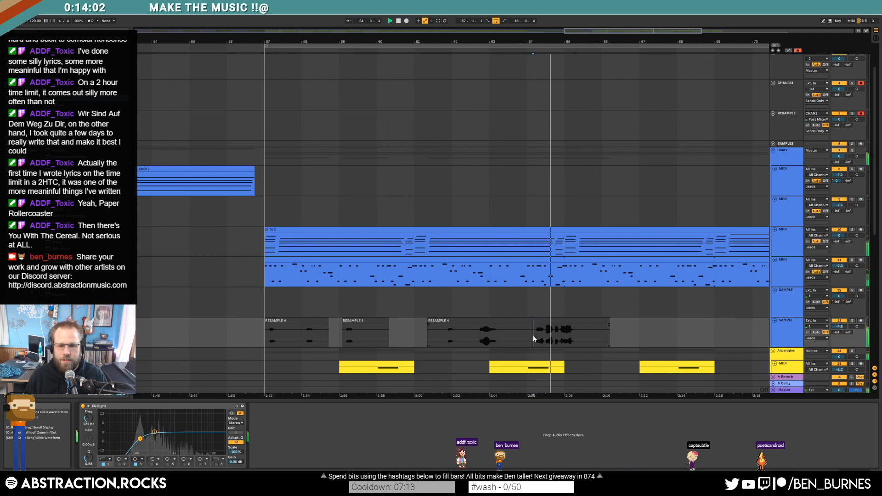
pyautogui.press('space')
pyautogui.moveTo(523, 336); pyautogui.dragTo(698, 353)
pyautogui.click(612, 334)
pyautogui.moveTo(643, 332); pyautogui.dragTo(520, 338)
pyautogui.press('Delete')
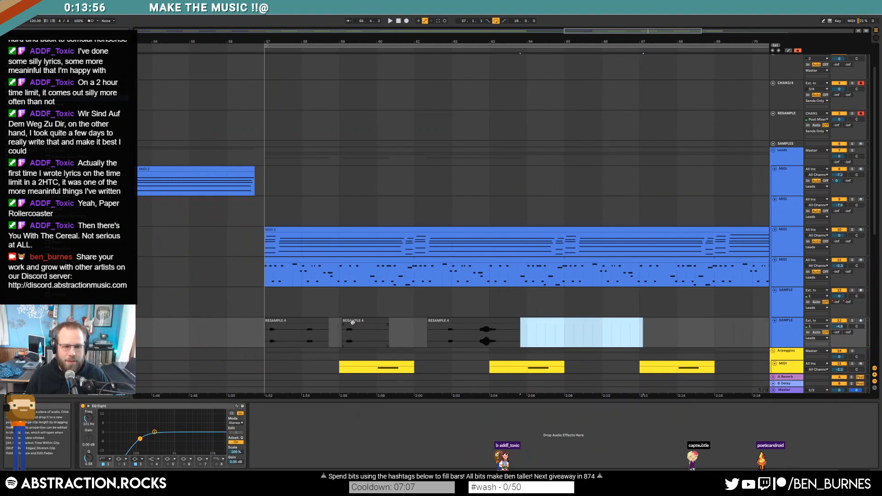
# Step: Move the second vocal clip slightly earlier so that it starts exactly at bar 59
pyautogui.scroll(3, 272, 323)
pyautogui.click(282, 320)
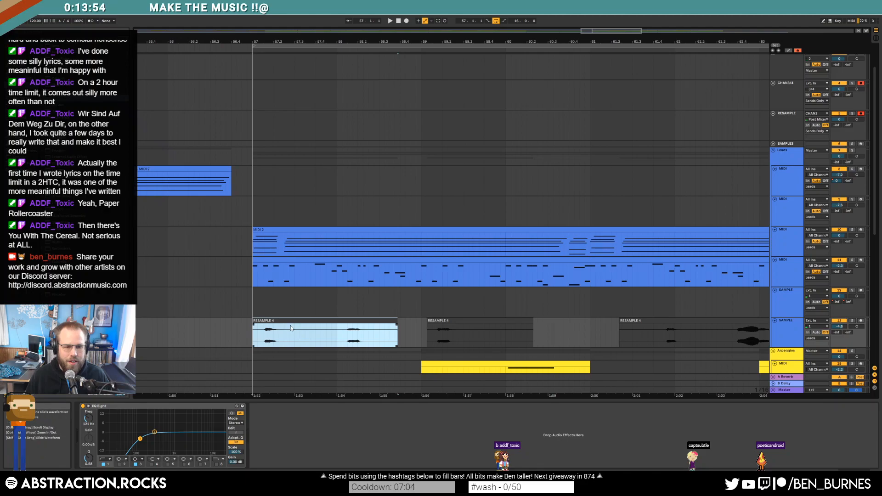
pyautogui.click(430, 322)
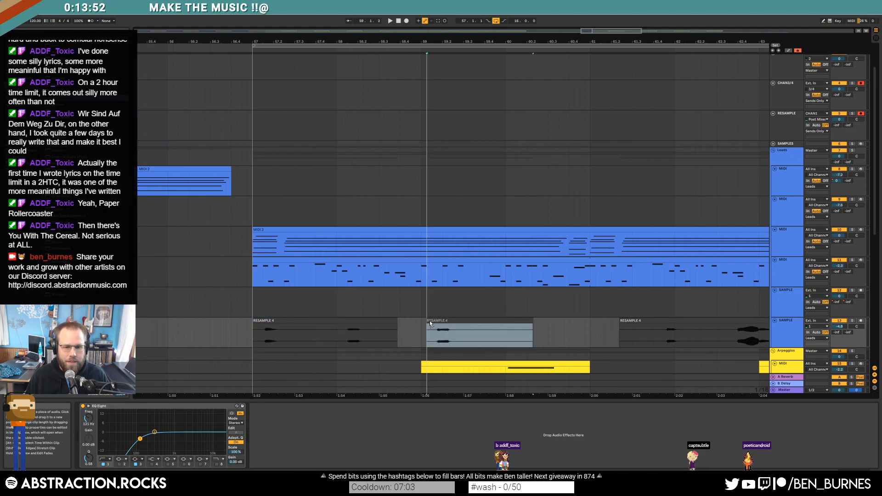
pyautogui.moveTo(427, 320); pyautogui.dragTo(426, 320)
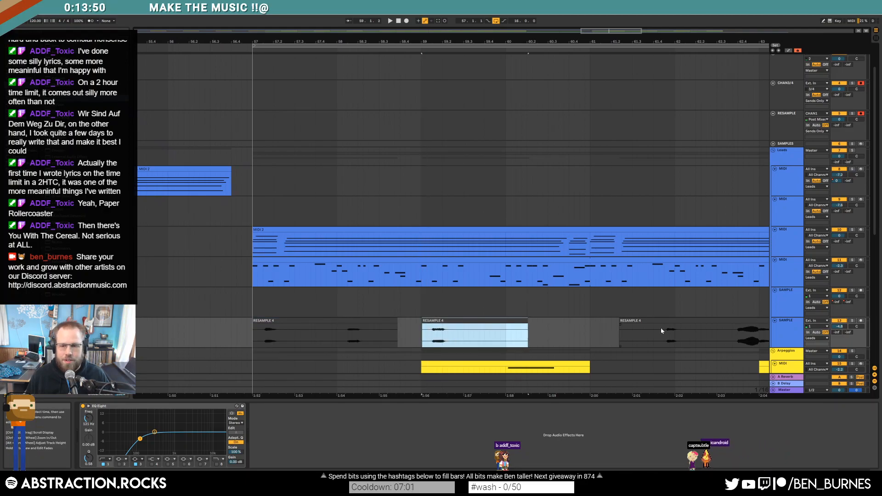
# Step: Move a short vocal piece from late in bar 61 to just after the bar's start, and delete the remaining pieces after it
pyautogui.moveTo(662, 339); pyautogui.dragTo(611, 328)
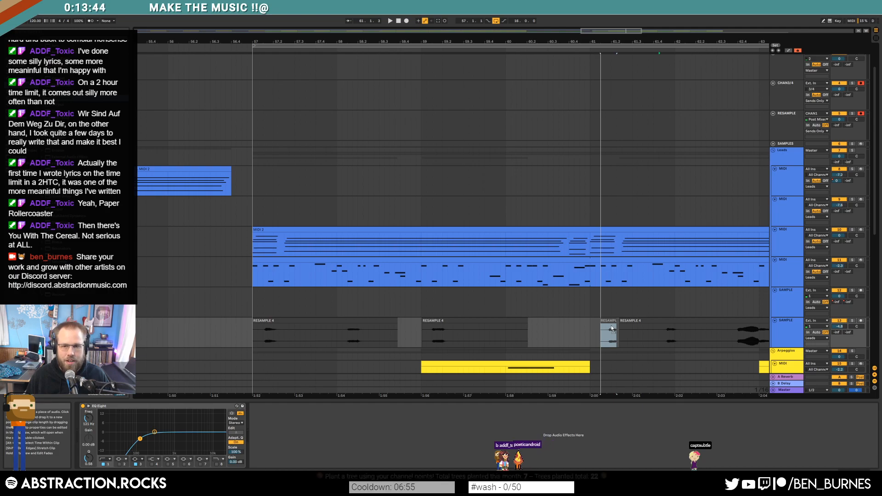
pyautogui.moveTo(612, 328); pyautogui.dragTo(611, 327)
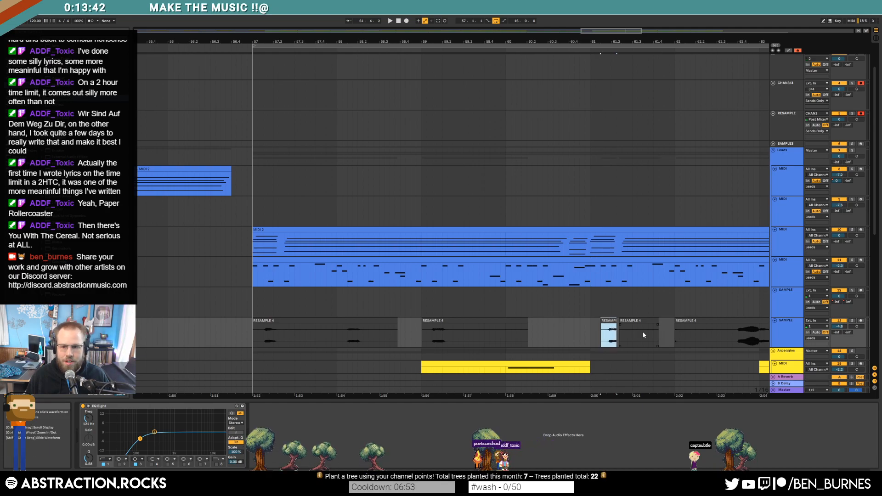
pyautogui.click(642, 327)
pyautogui.press('Delete')
pyautogui.click(683, 321)
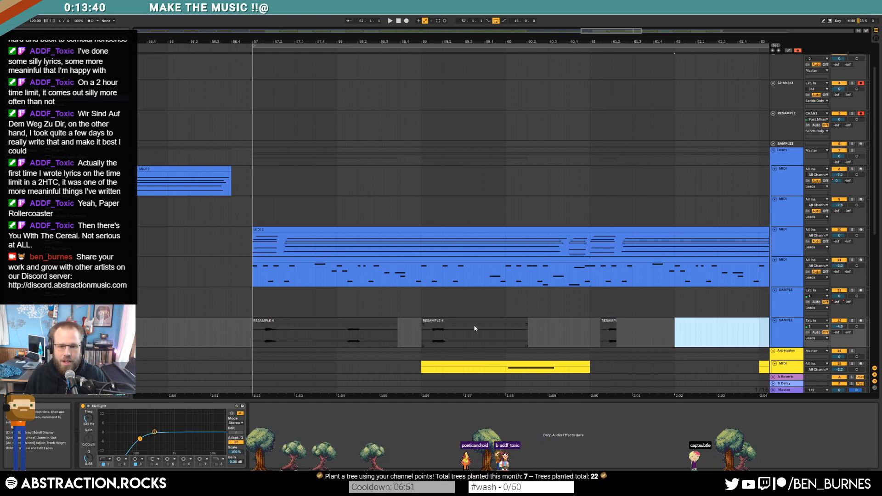
# Step: Trim the vocal take into half-bar clips at bars 57, 58 and 59, removing the silence between the phrases
pyautogui.moveTo(527, 318); pyautogui.dragTo(460, 328)
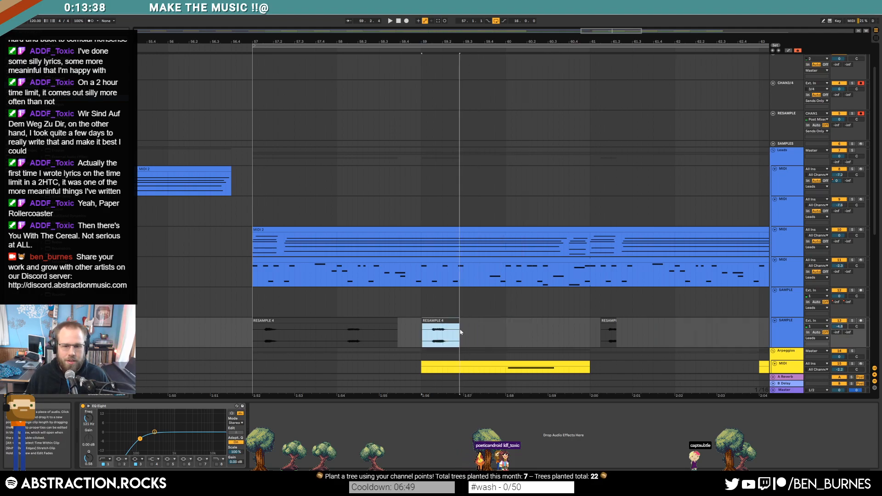
pyautogui.moveTo(294, 339); pyautogui.dragTo(338, 338)
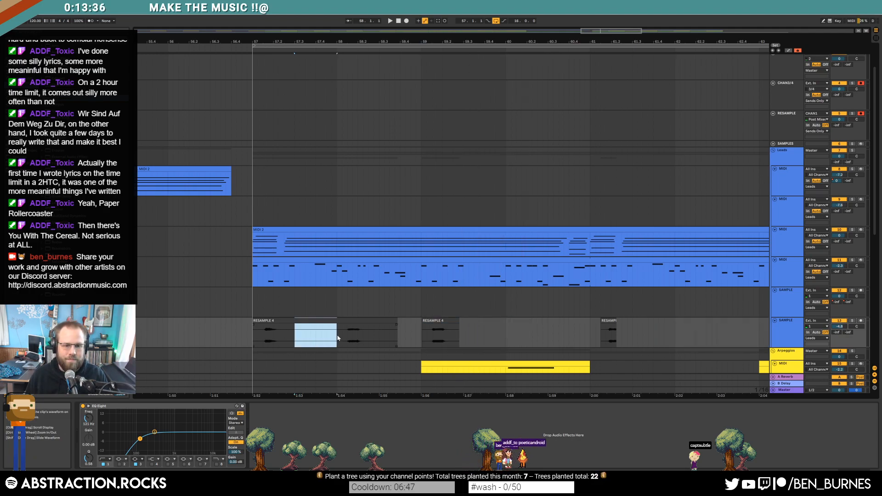
pyautogui.click(390, 323)
pyautogui.moveTo(395, 323); pyautogui.dragTo(379, 322)
pyautogui.click(441, 320)
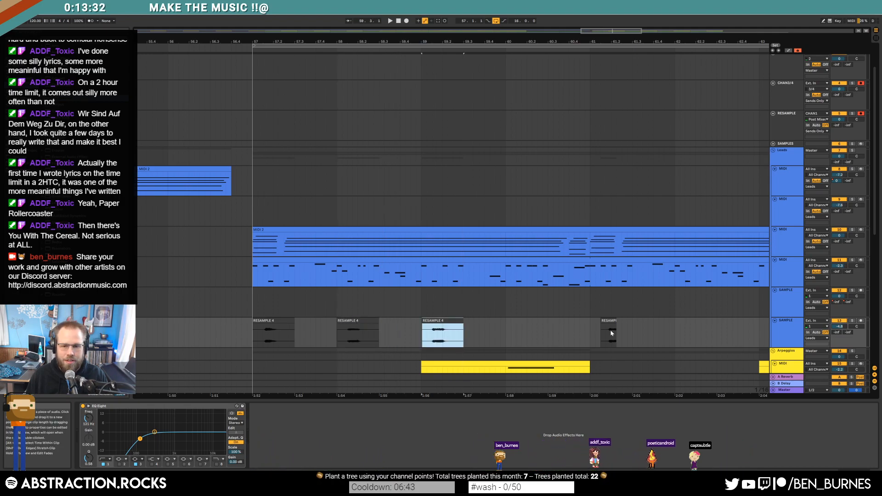
# Step: Extend the short fourth vocal piece to a half-bar clip starting at bar 61, with its phrase shifted earlier inside the clip
pyautogui.moveTo(602, 321); pyautogui.dragTo(626, 323)
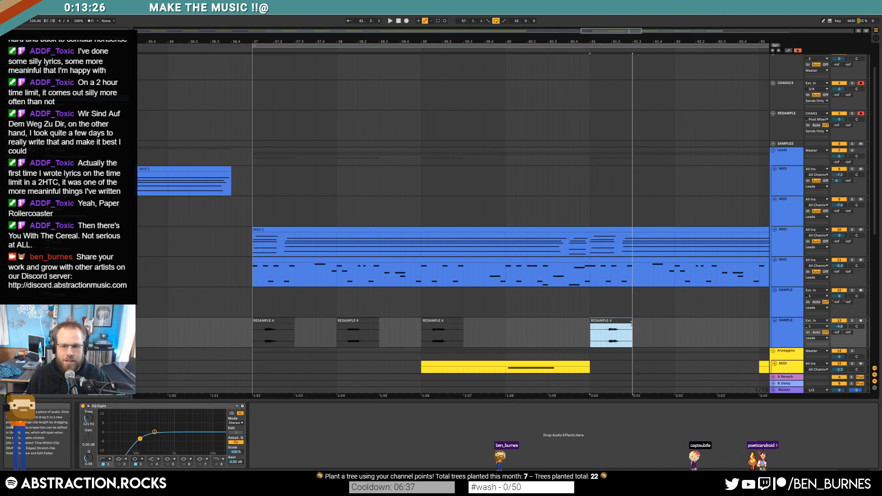
pyautogui.moveTo(619, 325); pyautogui.dragTo(611, 325)
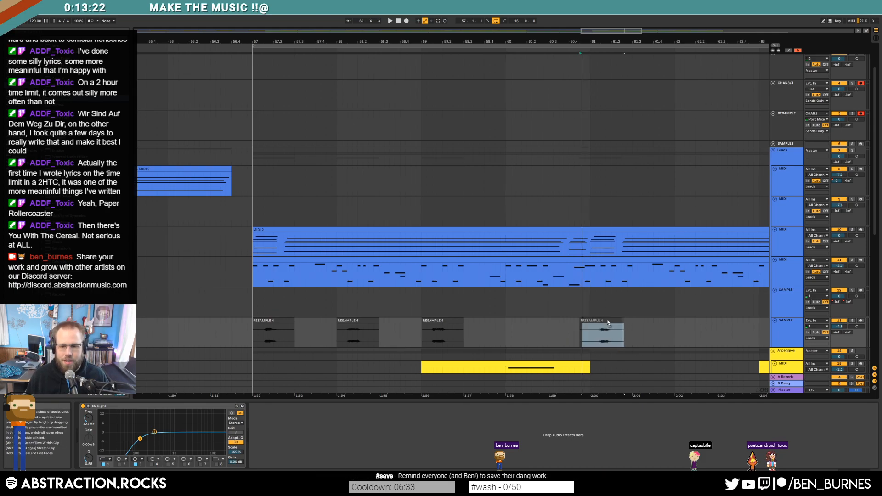
pyautogui.click(607, 320)
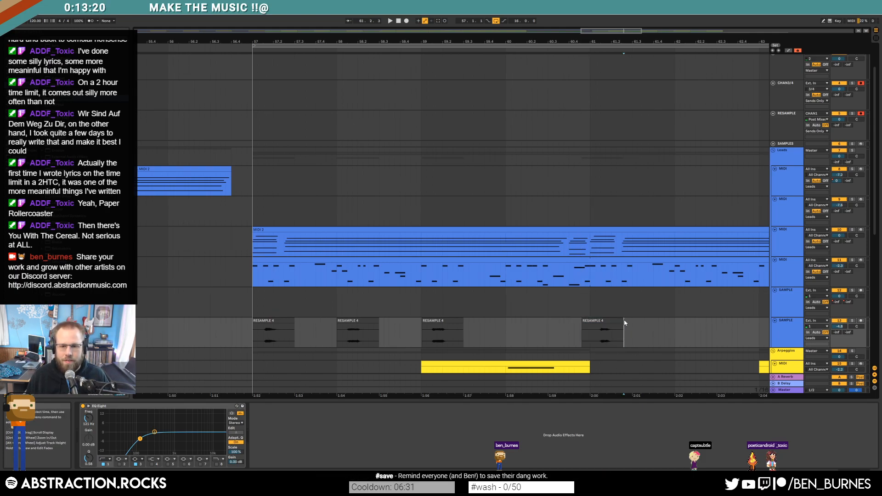
pyautogui.moveTo(622, 320); pyautogui.dragTo(629, 320)
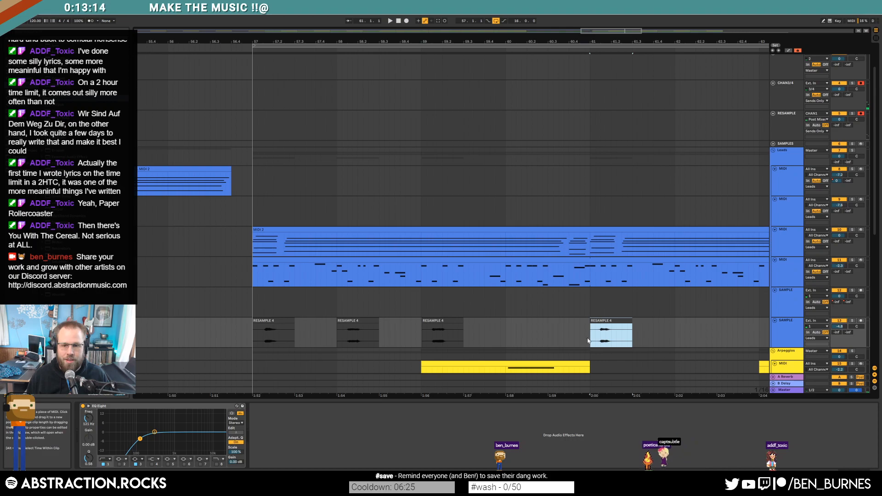
# Step: Copy the half-bar vocal clips into the empty bars 60, 62, 63 and 64
pyautogui.click(352, 320)
pyautogui.click(505, 329)
pyautogui.hotkey('ctrl', 'v')
pyautogui.scroll(-3, 642, 332)
pyautogui.moveTo(592, 41)
pyautogui.mouseDown()
pyautogui.moveTo(404, 43)
pyautogui.moveTo(295, 32)
pyautogui.mouseUp()
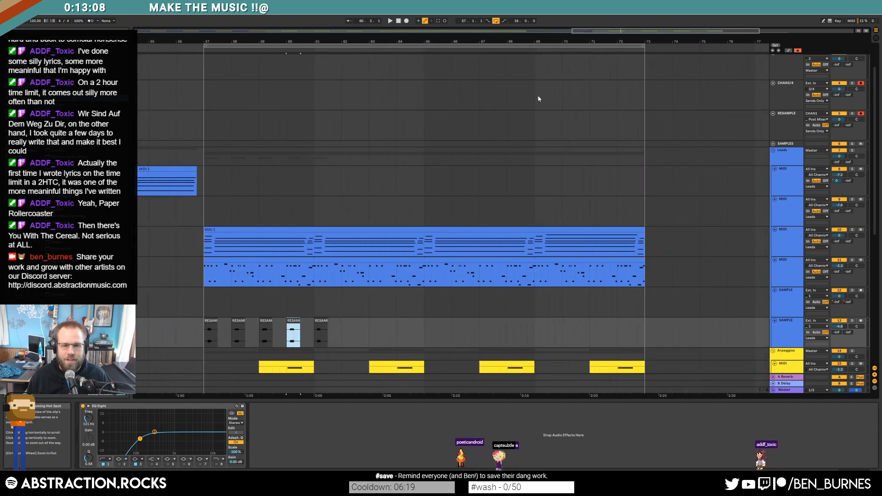
pyautogui.click(341, 336)
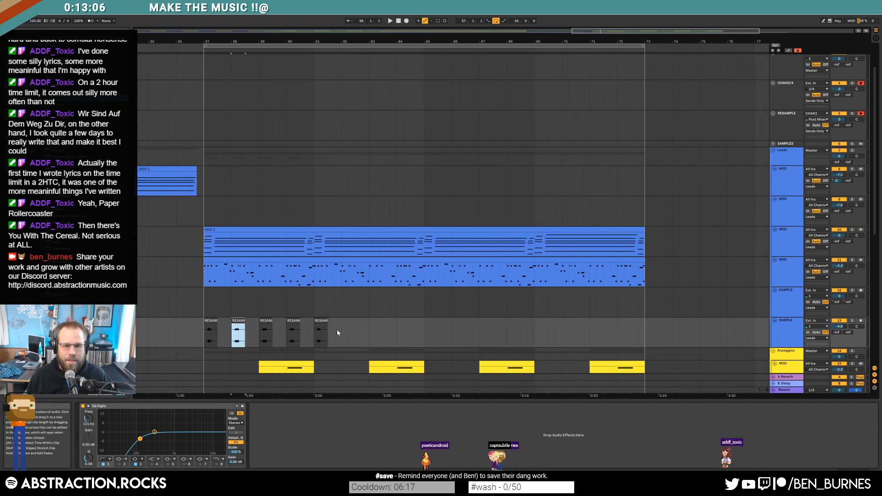
pyautogui.hotkey('ctrl', 'v')
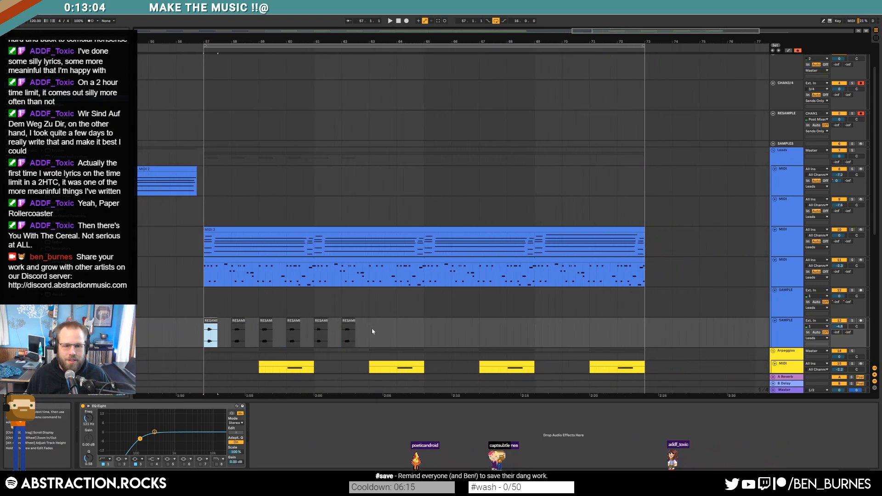
pyautogui.hotkey('ctrl', 'v')
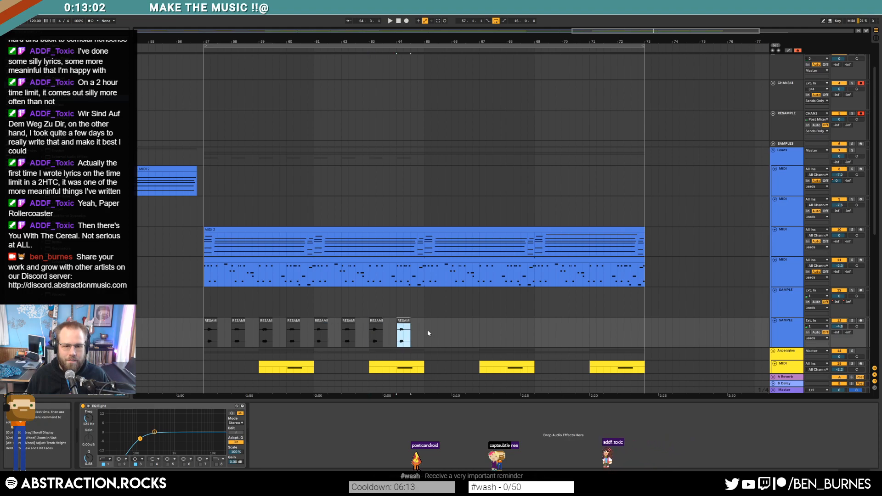
# Step: Duplicate the eight-bar vocal pattern to bar 65, start playback, and assign the track's colour to its clips
pyautogui.moveTo(423, 333); pyautogui.dragTo(212, 334)
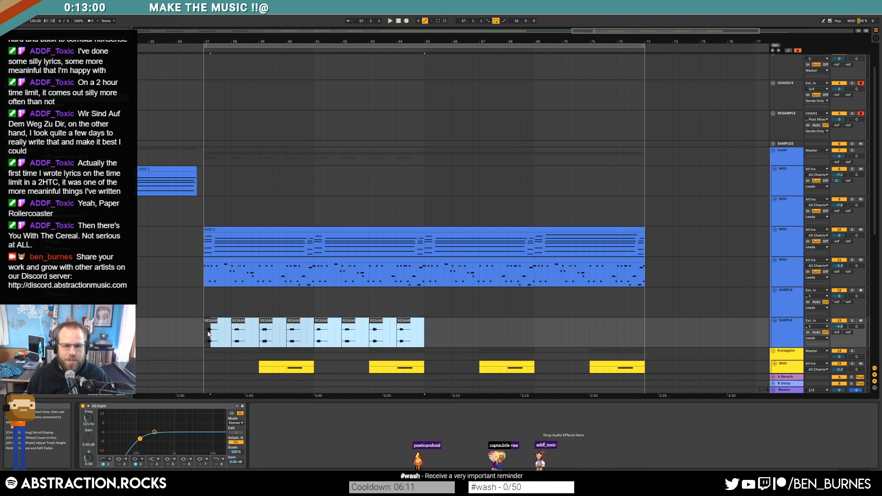
pyautogui.hotkey('ctrl', 'd')
pyautogui.press('space')
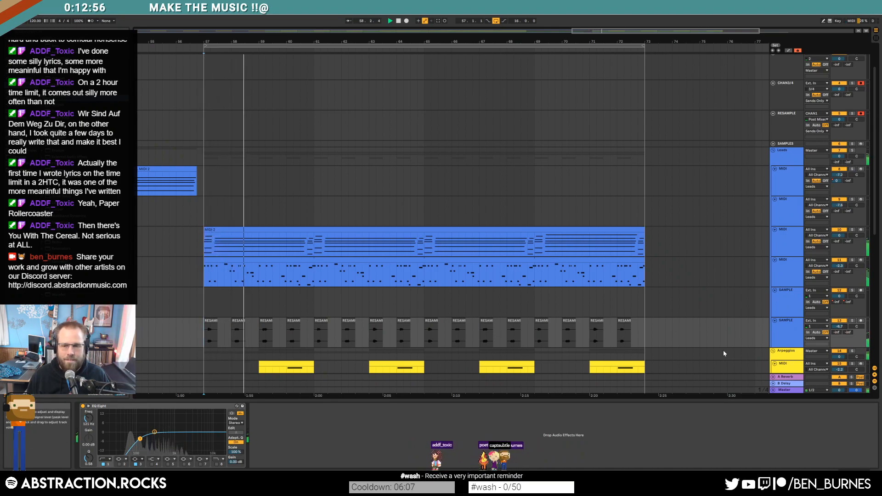
pyautogui.rightClick(785, 333)
pyautogui.click(830, 449)
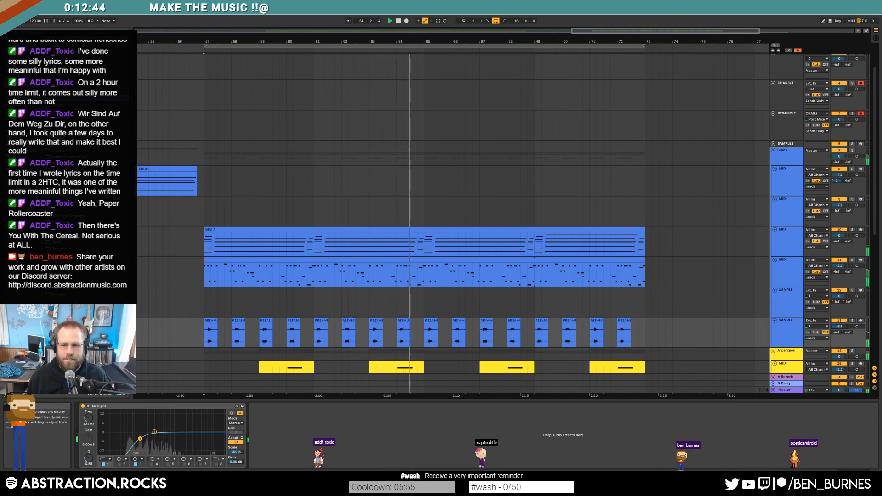
# Step: Lower the vocal SAMPLE track's volume to about -7.2 dB and its EQ Eight low cut to about 107 Hz
pyautogui.moveTo(839, 326); pyautogui.dragTo(839, 329)
pyautogui.moveTo(140, 438); pyautogui.dragTo(138, 438)
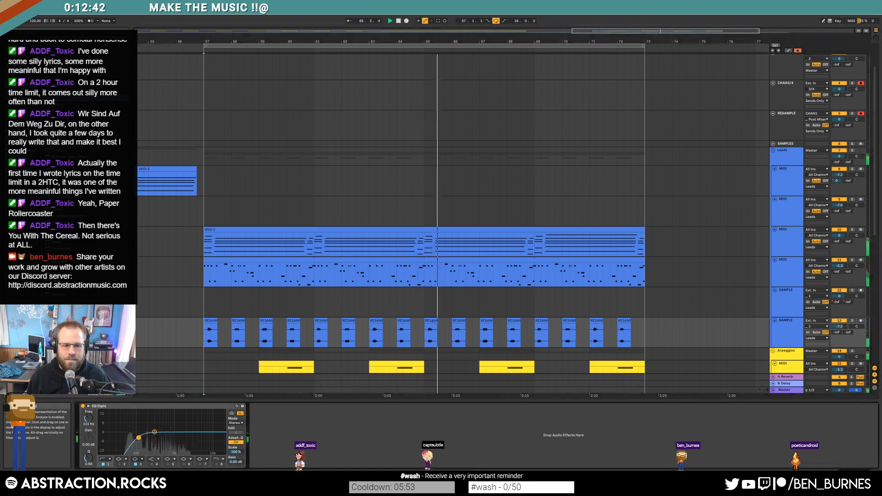
pyautogui.scroll(-5, 400, 353)
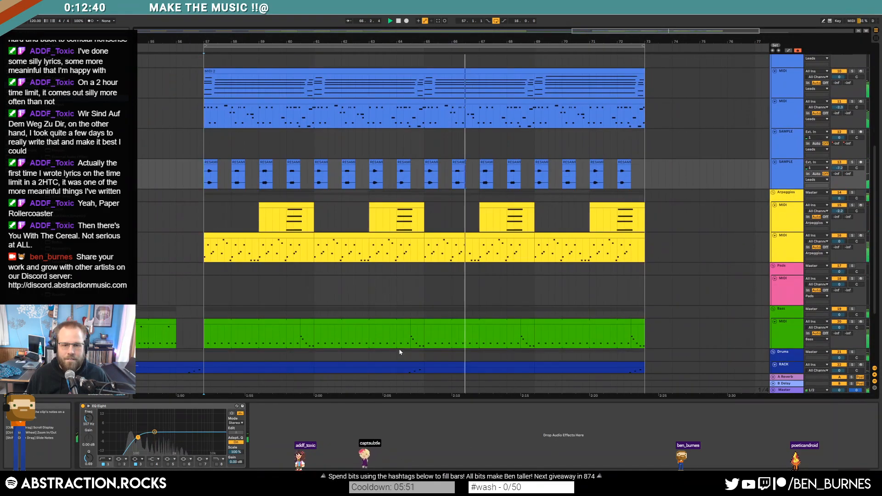
pyautogui.scroll(-2, 399, 353)
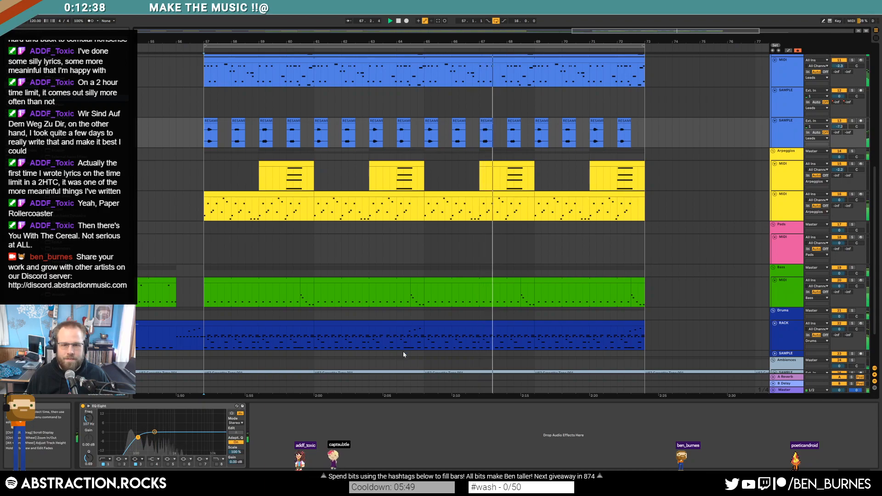
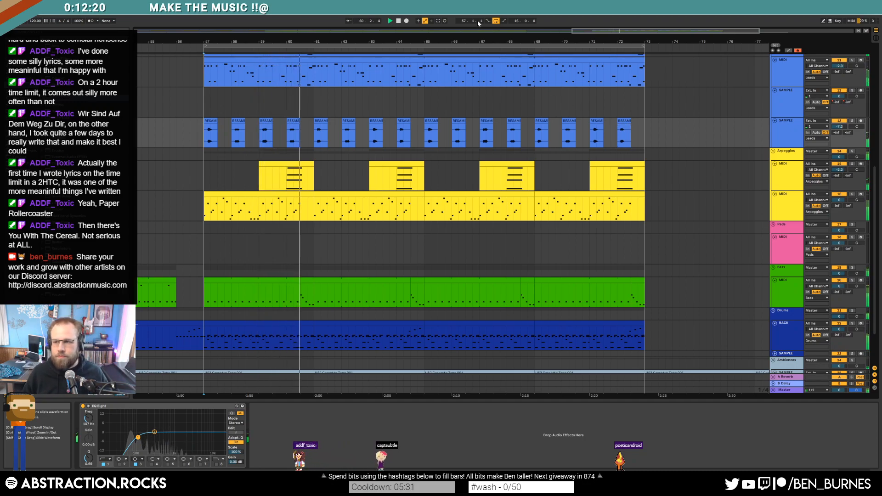
# Step: Review the whole arrangement across all track groups while the section from bar 57 plays
pyautogui.scroll(-5, 429, 155)
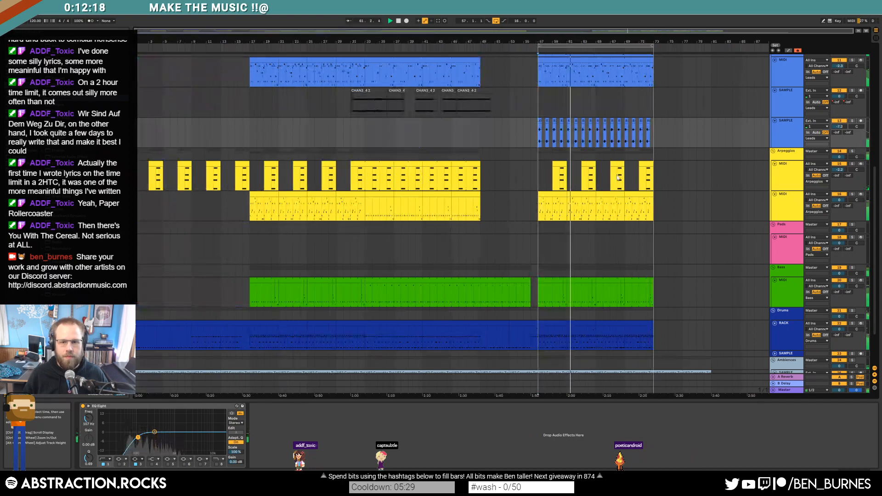
pyautogui.scroll(1, 640, 194)
pyautogui.scroll(1, 639, 194)
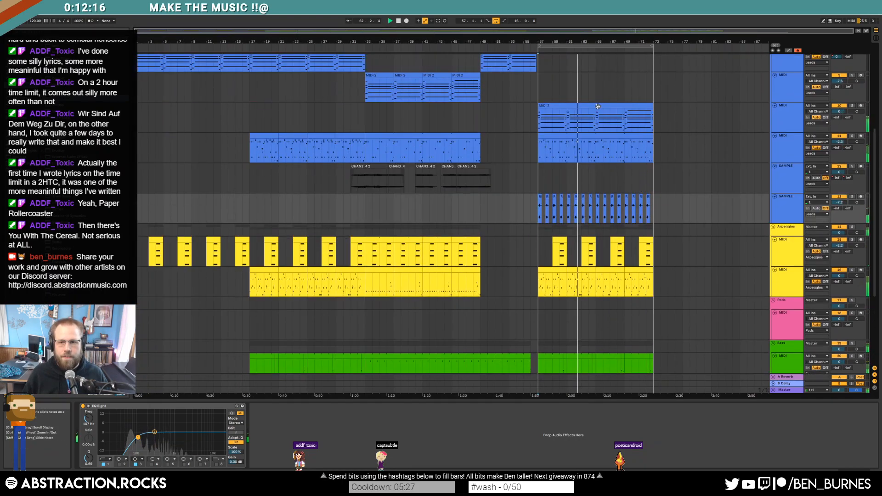
pyautogui.click(666, 120)
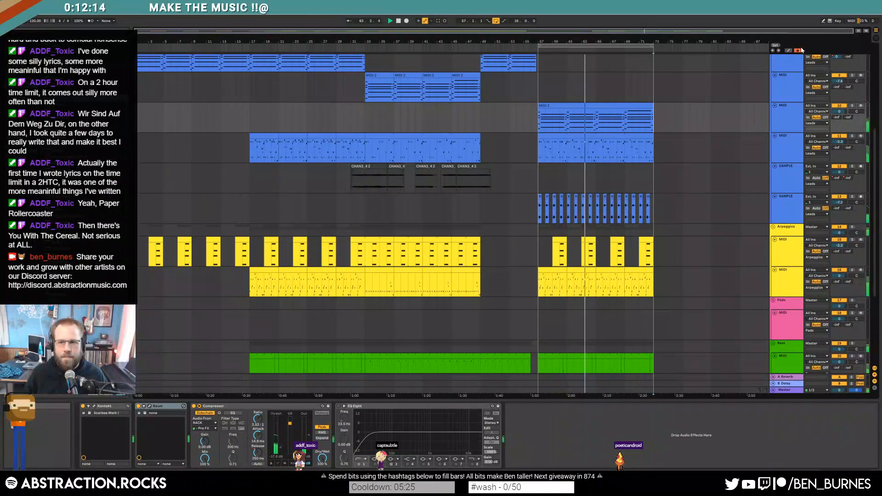
pyautogui.scroll(-4, 620, 207)
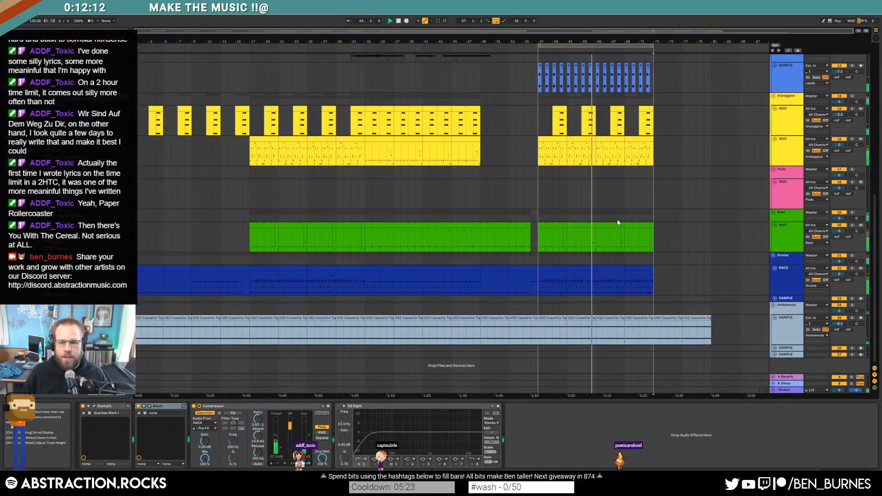
pyautogui.scroll(2, 638, 140)
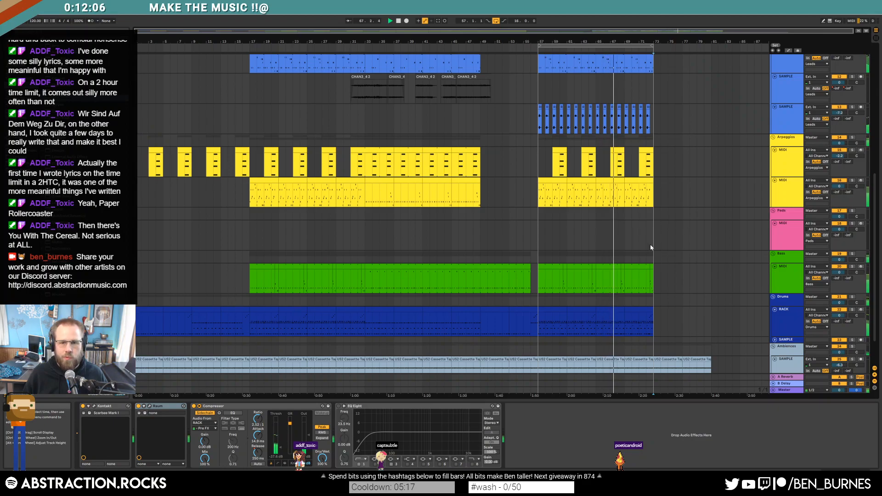
pyautogui.scroll(3, 650, 248)
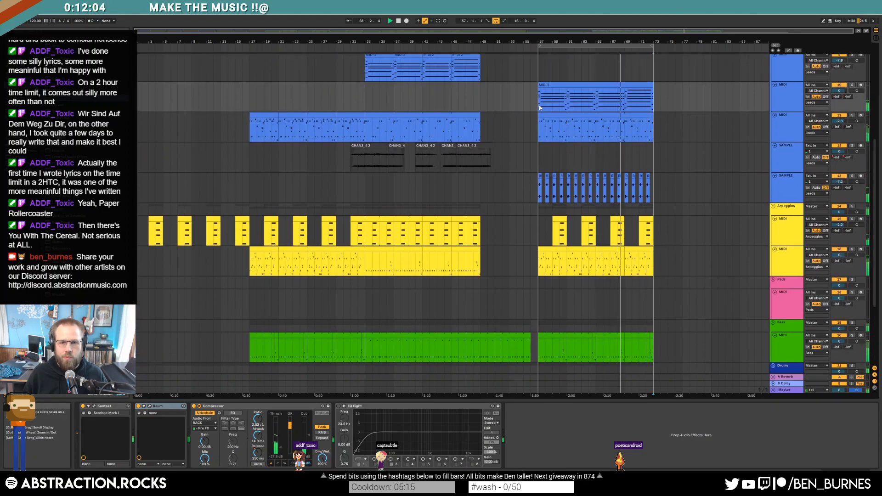
# Step: Fold the lower two MIDI and both SAMPLE tracks in Leads, and assign the track colour to the first SAMPLE track's clips
pyautogui.click(775, 85)
pyautogui.click(774, 91)
pyautogui.click(774, 98)
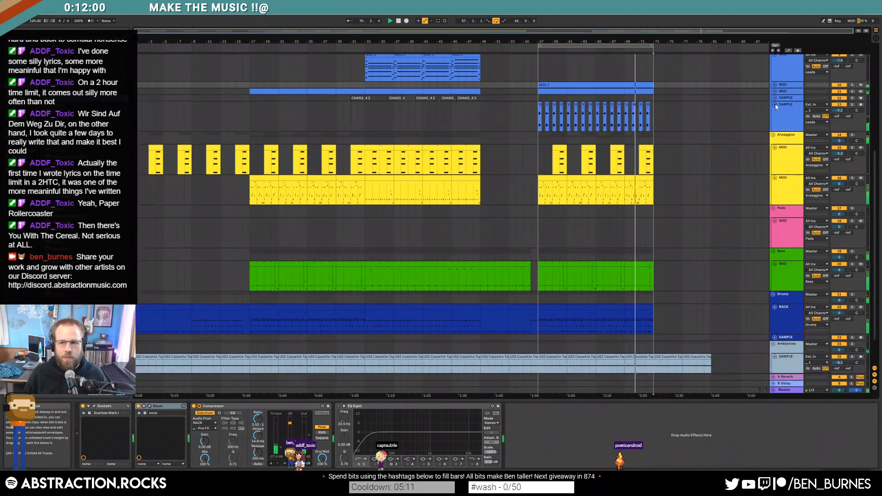
pyautogui.click(775, 105)
pyautogui.rightClick(786, 98)
pyautogui.click(817, 212)
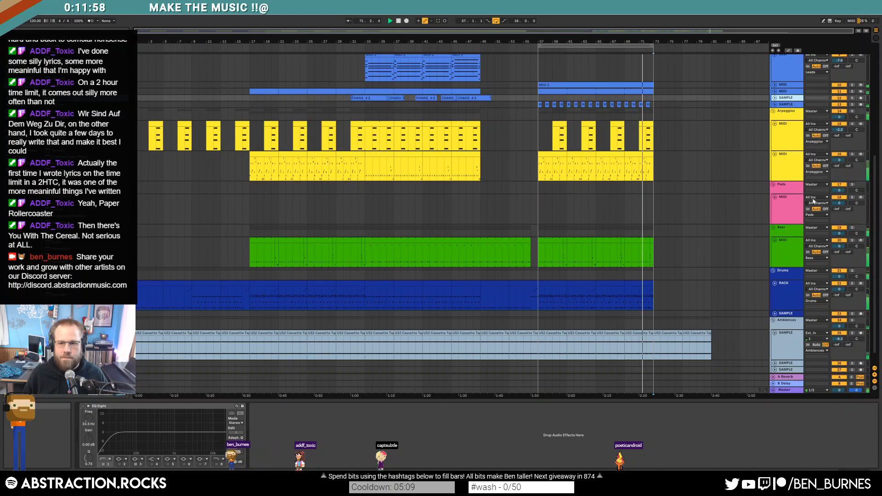
# Step: Fold both Arpeggios MIDI tracks, the Bass MIDI track, the Drums RACK and the first Ambiences SAMPLE track
pyautogui.click(774, 124)
pyautogui.click(774, 130)
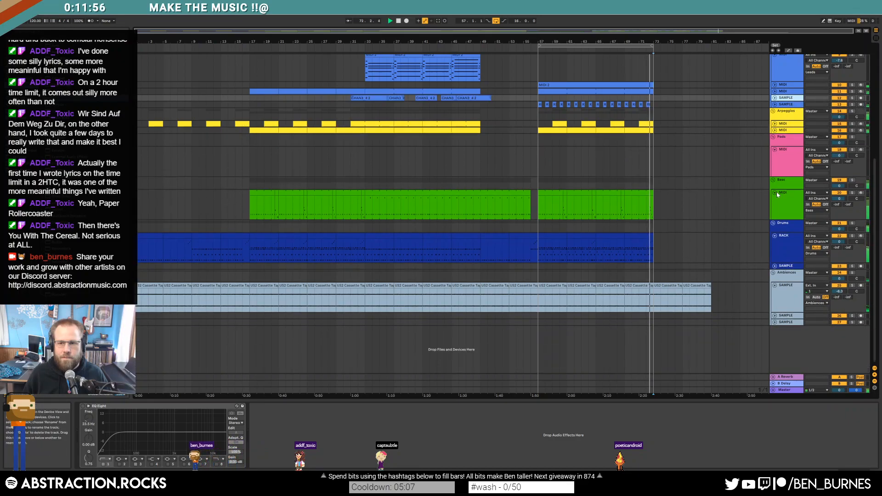
pyautogui.click(775, 193)
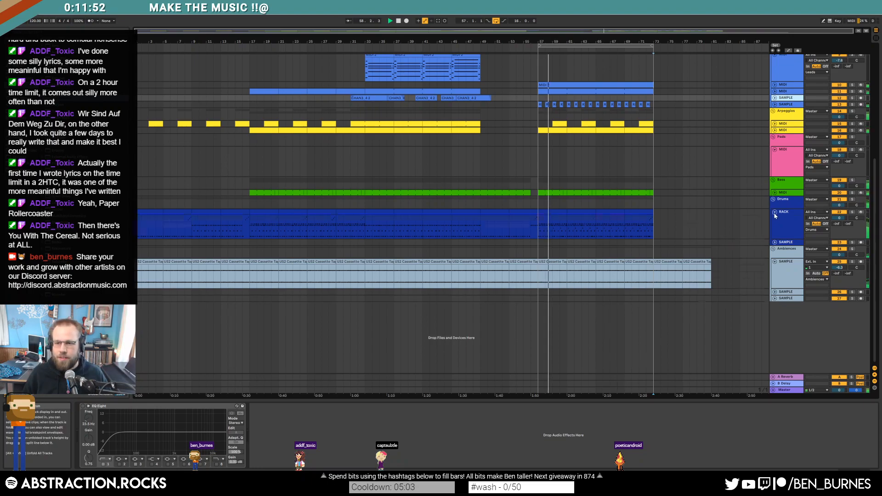
pyautogui.click(774, 212)
pyautogui.click(775, 237)
pyautogui.scroll(3, 761, 155)
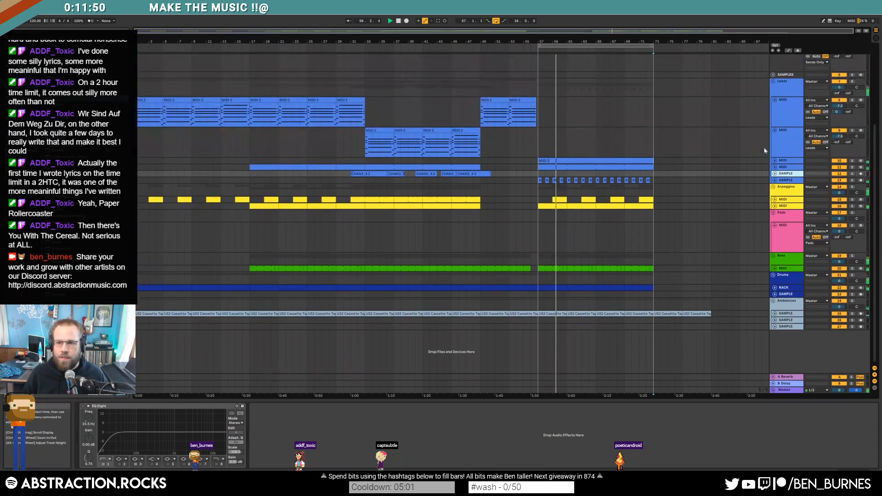
# Step: Fold the upper two Leads MIDI tracks and the RESAMPLE, CHAN3/4 and CHAN2 tracks
pyautogui.click(774, 99)
pyautogui.click(774, 106)
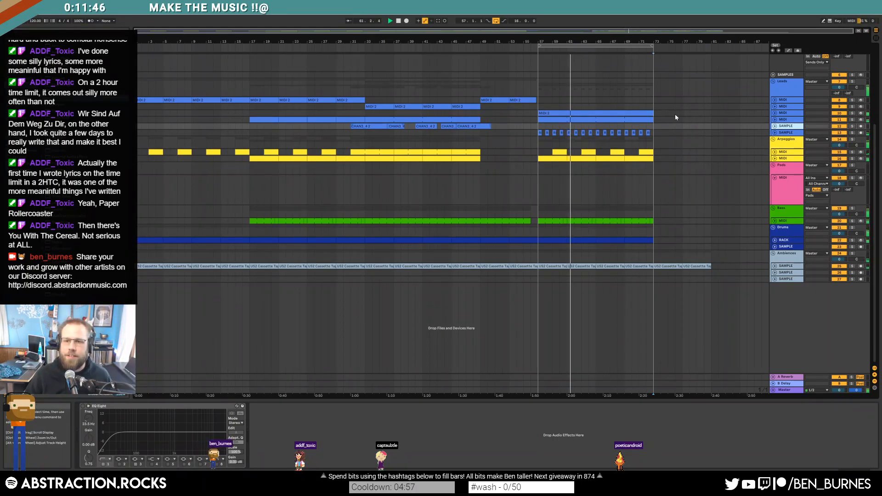
pyautogui.scroll(5, 742, 144)
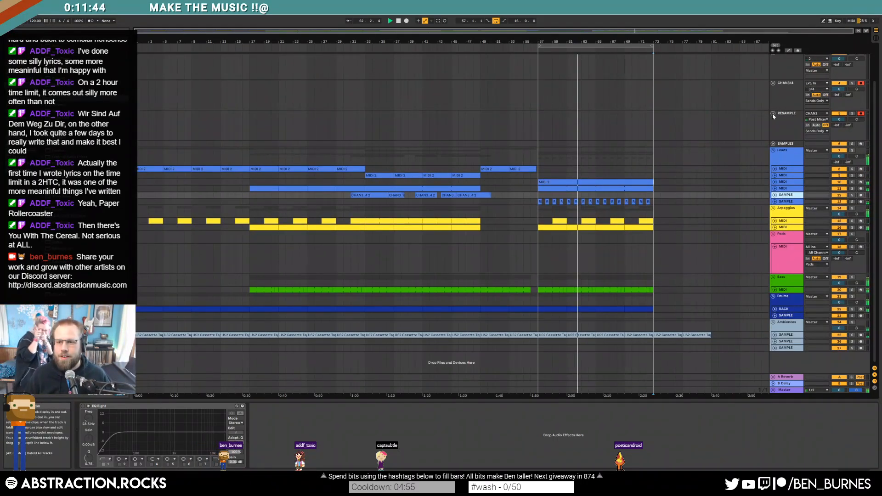
pyautogui.click(773, 114)
pyautogui.click(772, 83)
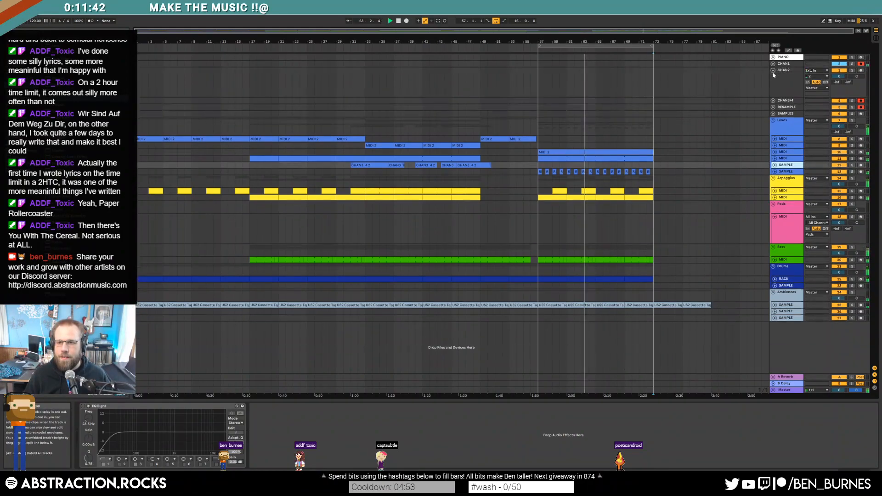
pyautogui.click(773, 70)
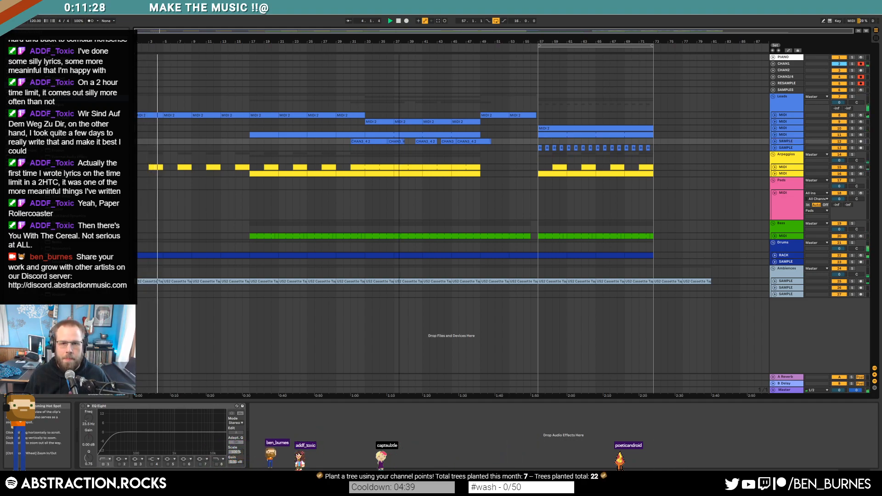
# Step: Unfold the third Leads MIDI track, copy the first eight bars of its bar 57 clip to bar 73, and trim the copy's end slightly before bar 81
pyautogui.click(368, 121)
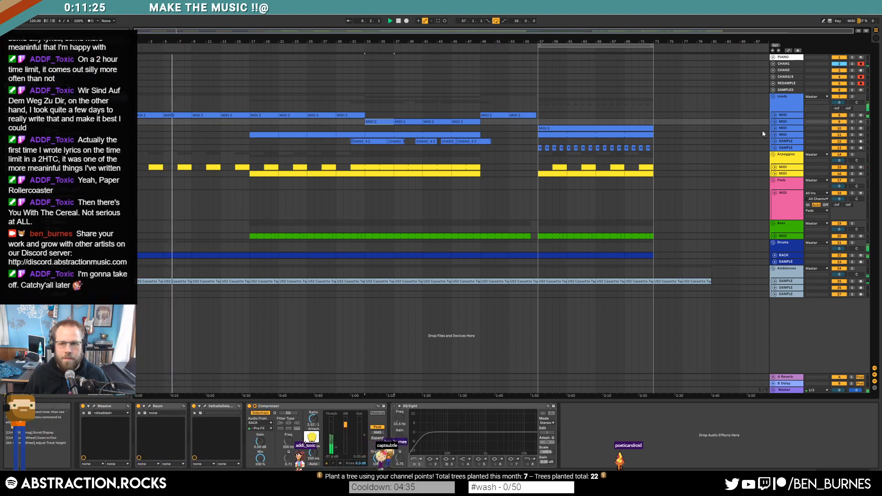
pyautogui.click(774, 128)
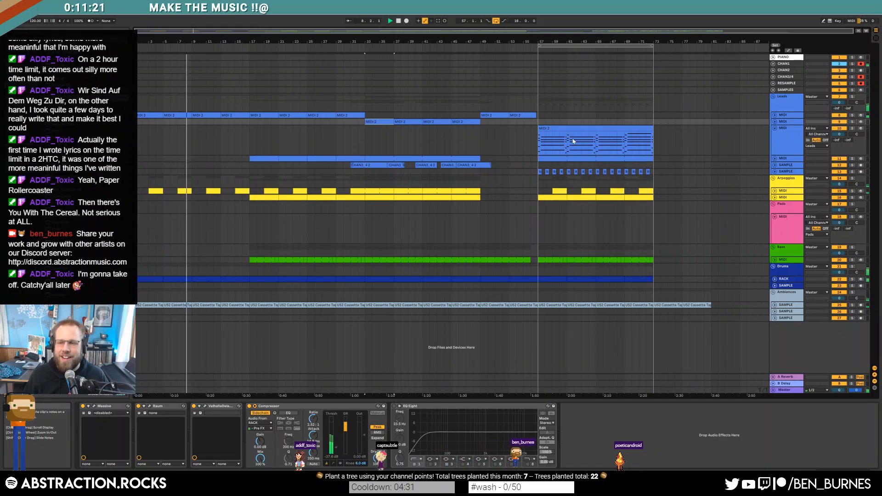
pyautogui.moveTo(546, 144); pyautogui.dragTo(597, 145)
pyautogui.hotkey('ctrl', 'c')
pyautogui.click(654, 137)
pyautogui.hotkey('ctrl', 'v')
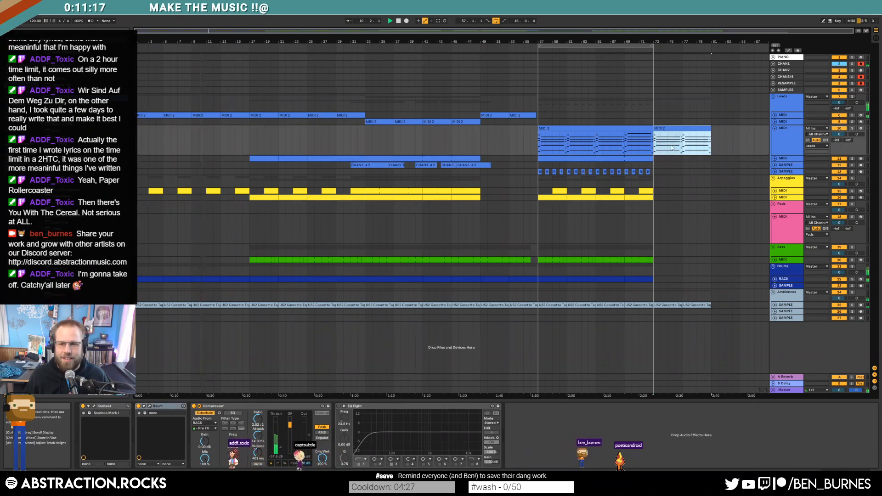
pyautogui.scroll(3, 711, 133)
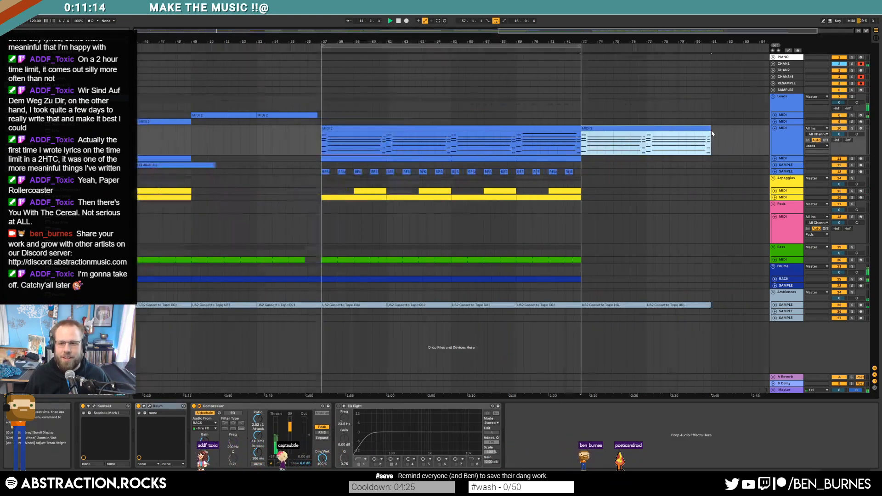
pyautogui.click(711, 136)
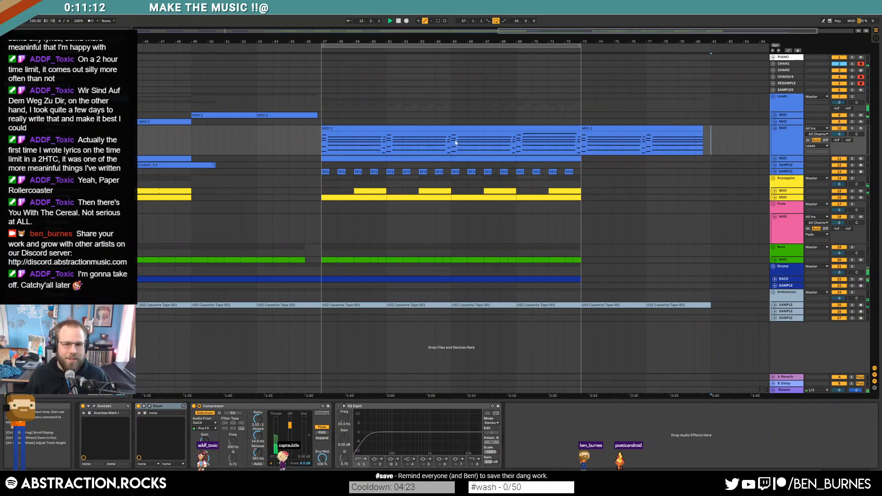
# Step: Extend the first Arpeggios MIDI track's final clip to bar 81, and unfold that track and the fourth Leads MIDI track
pyautogui.moveTo(536, 35); pyautogui.dragTo(351, 33)
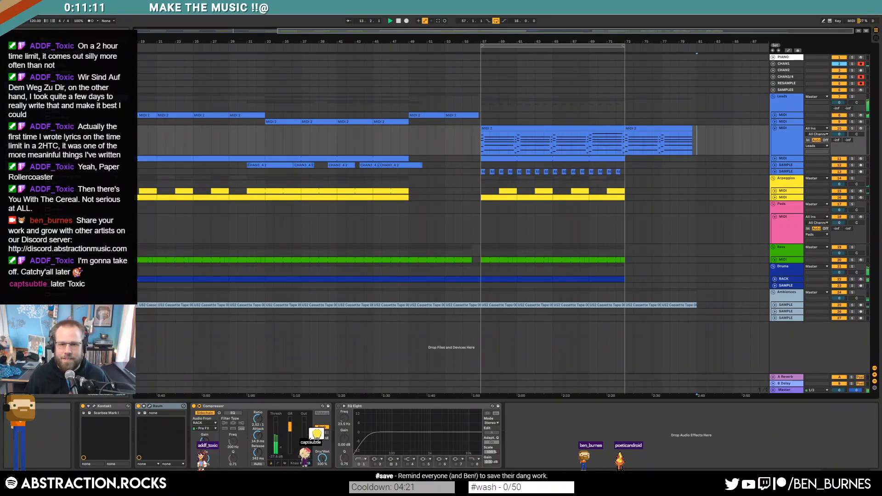
pyautogui.click(265, 192)
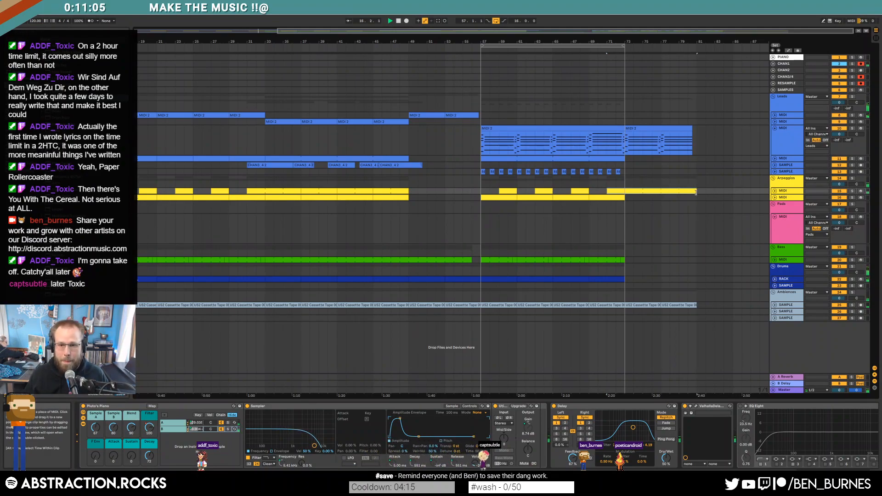
pyautogui.click(774, 191)
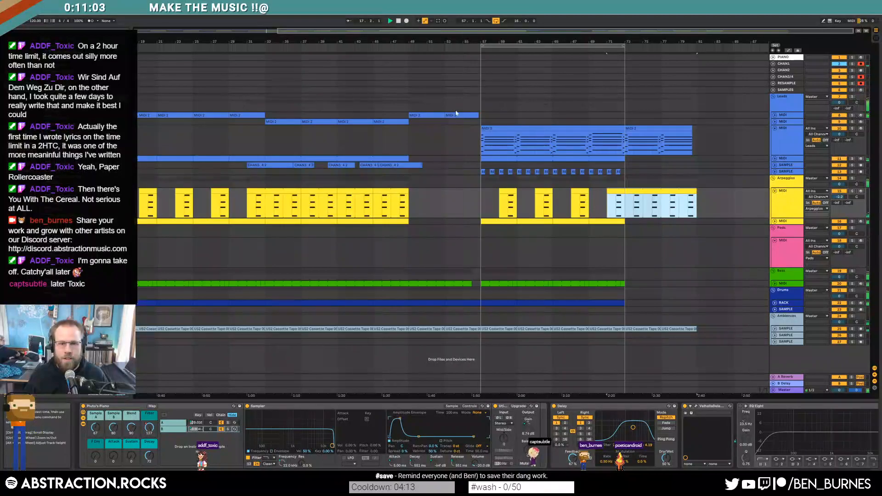
pyautogui.moveTo(421, 31); pyautogui.dragTo(416, 17)
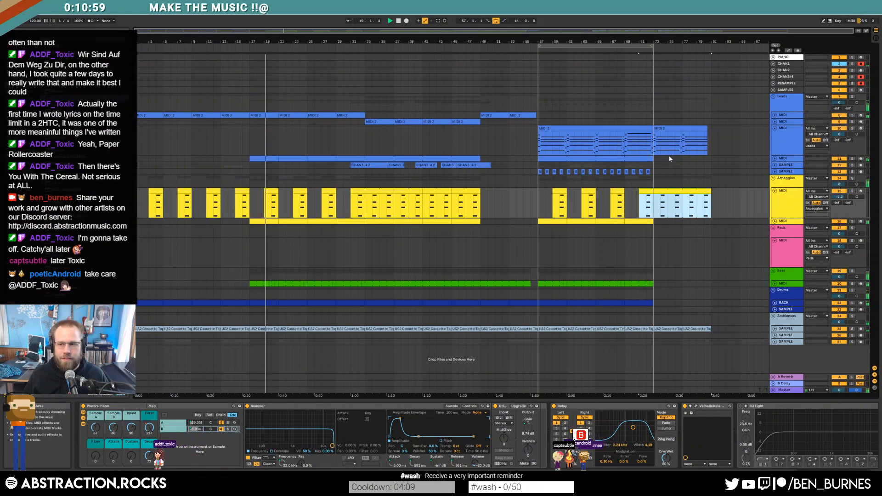
pyautogui.click(775, 159)
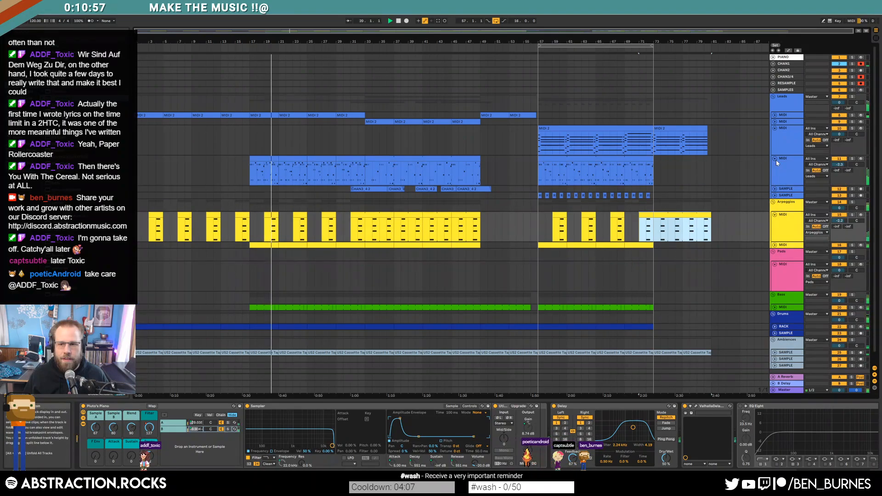
pyautogui.click(685, 144)
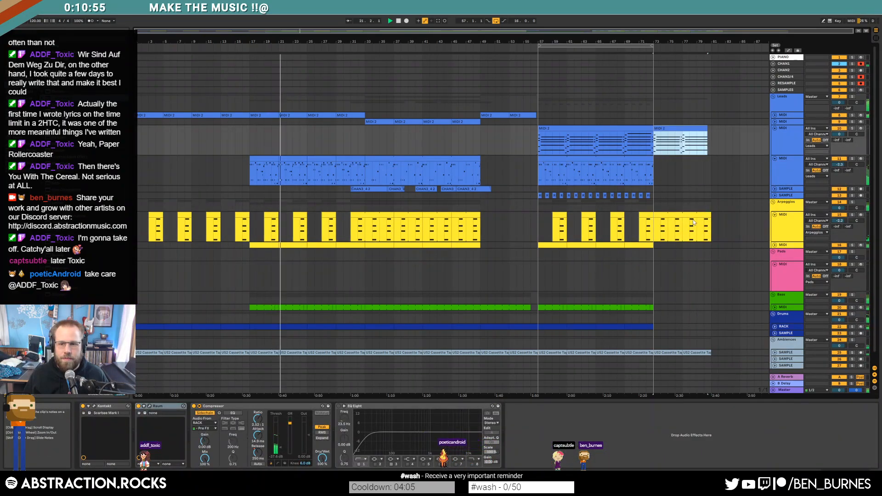
# Step: Replace the last two cassette tape clips in Ambiences with a single unlooped clip running from bar 73 to 81
pyautogui.scroll(-1, 697, 214)
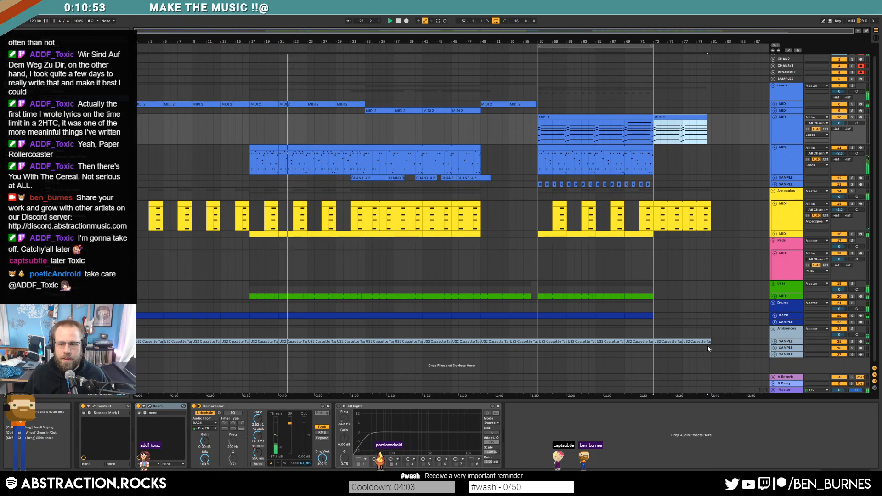
pyautogui.click(691, 342)
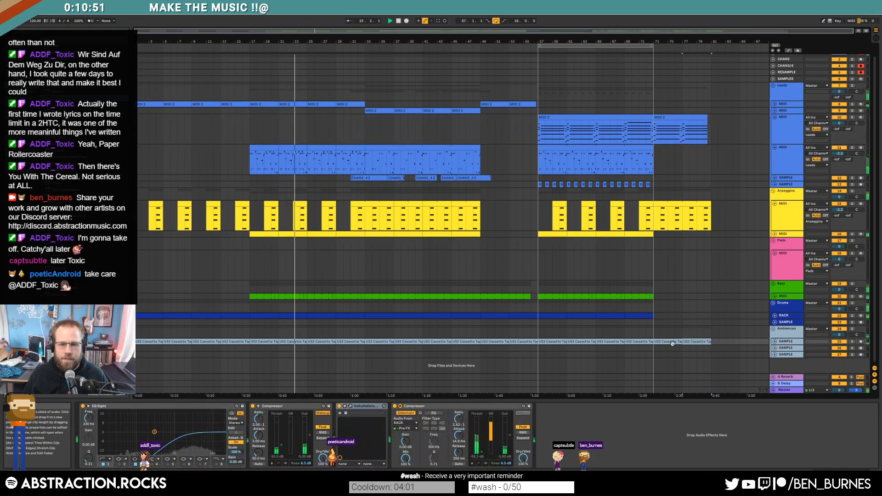
pyautogui.moveTo(682, 344); pyautogui.dragTo(711, 344)
pyautogui.doubleClick(693, 342)
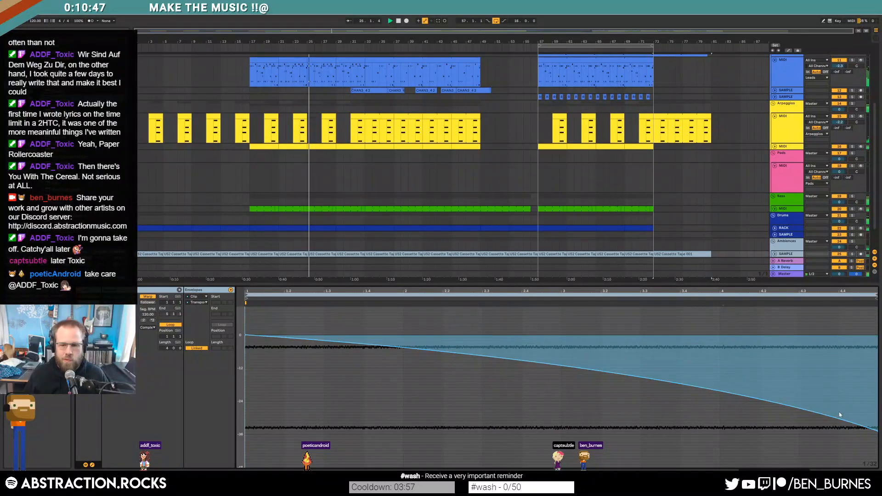
pyautogui.scroll(-4, 373, 374)
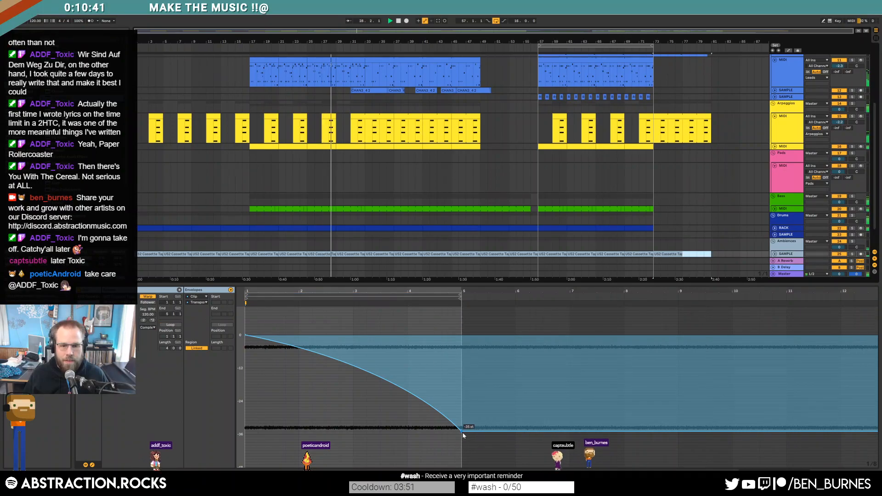
pyautogui.click(698, 254)
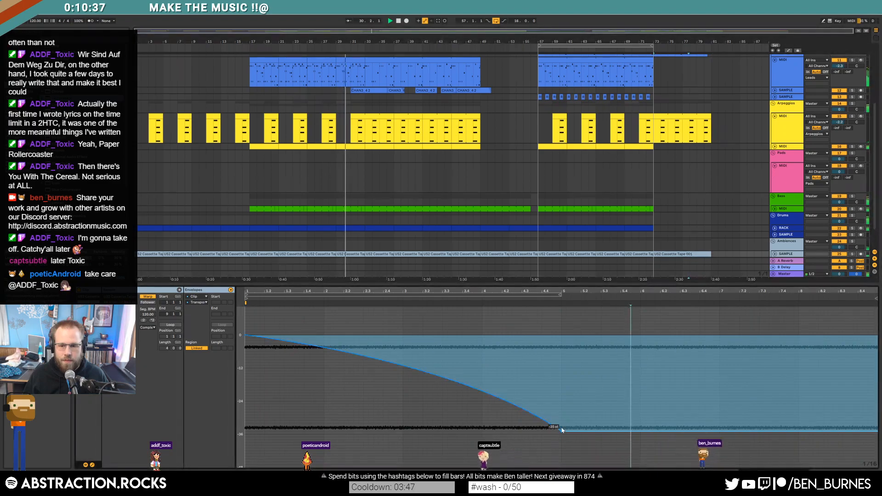
# Step: Stretch the cassette tape clip's downward transposition envelope to end at bar 9 of the clip and adjust its curve
pyautogui.moveTo(561, 431); pyautogui.dragTo(846, 430)
pyautogui.keyDown('alt'); pyautogui.moveTo(637, 385); pyautogui.dragTo(638, 373); pyautogui.keyUp('alt')
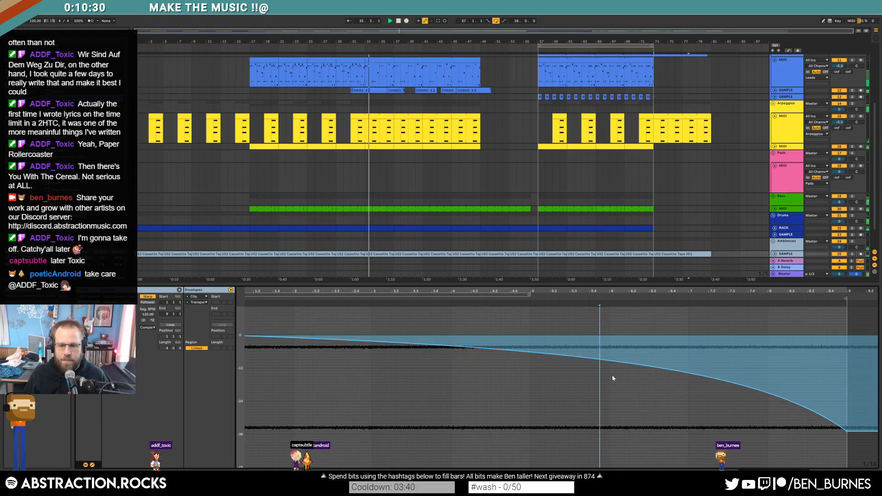
# Step: Unfold the first Ambiences sample track and add a fade-out to the end of its last cassette tape clip
pyautogui.click(775, 254)
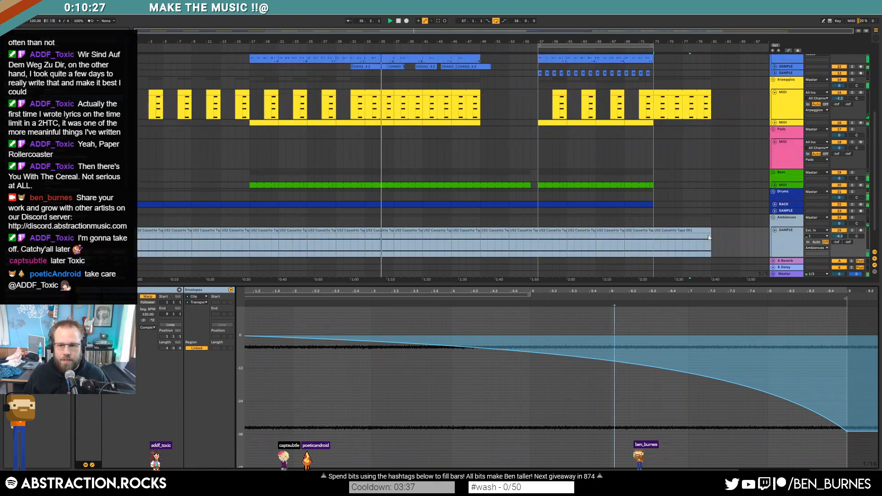
pyautogui.moveTo(709, 237); pyautogui.dragTo(692, 237)
pyautogui.click(712, 213)
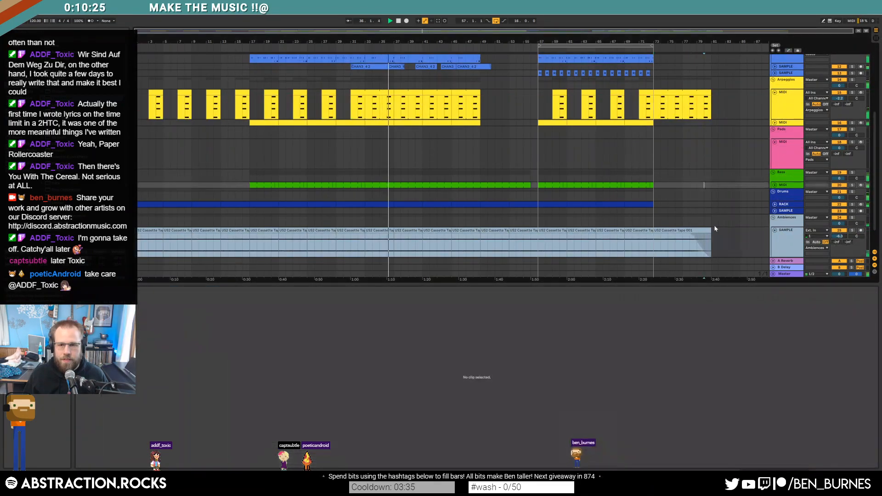
# Step: Unfold the upper audio sample track in the Leads group, play it from around bar 36, and lower its volume
pyautogui.scroll(4, 397, 150)
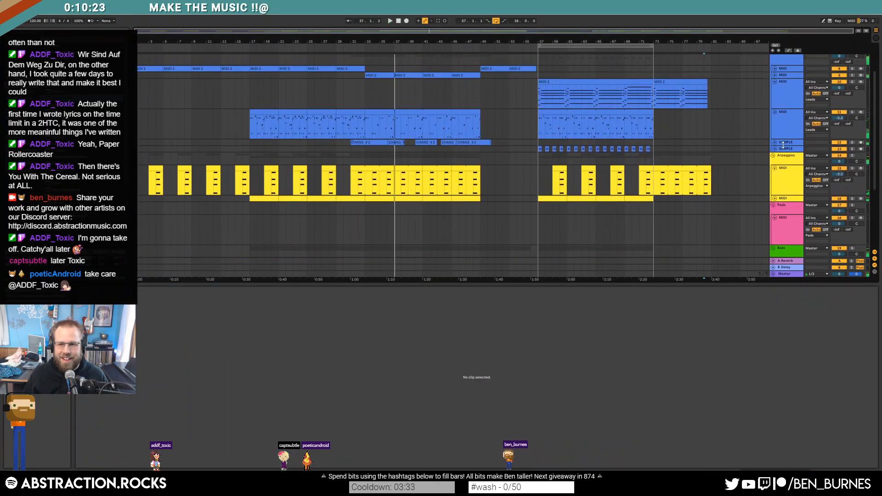
pyautogui.click(775, 143)
pyautogui.scroll(5, 382, 152)
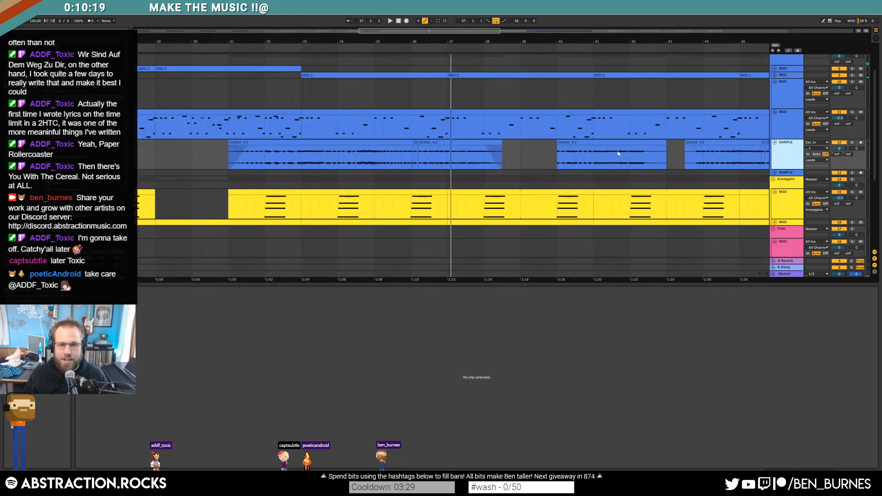
pyautogui.click(408, 157)
pyautogui.press('space')
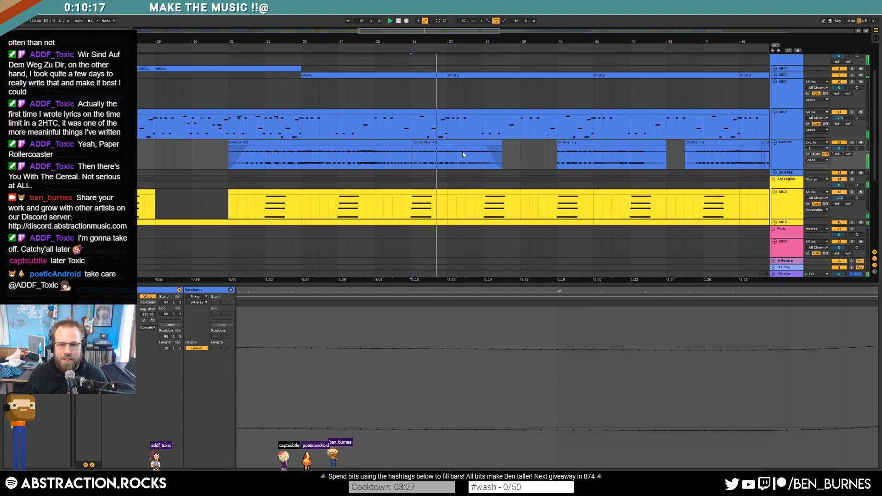
pyautogui.click(840, 151)
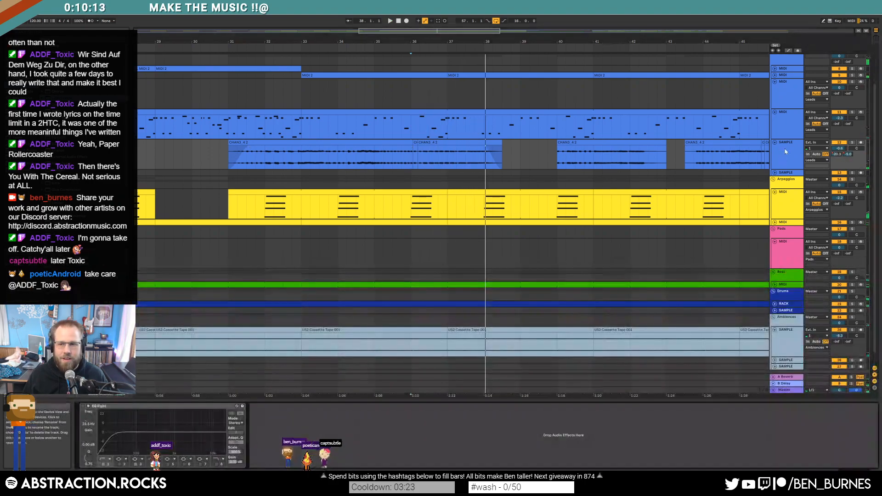
# Step: Enable the sample track's EQ Eight, cut about 4.34 dB at 774 Hz, and play the part from bar 31
pyautogui.click(83, 406)
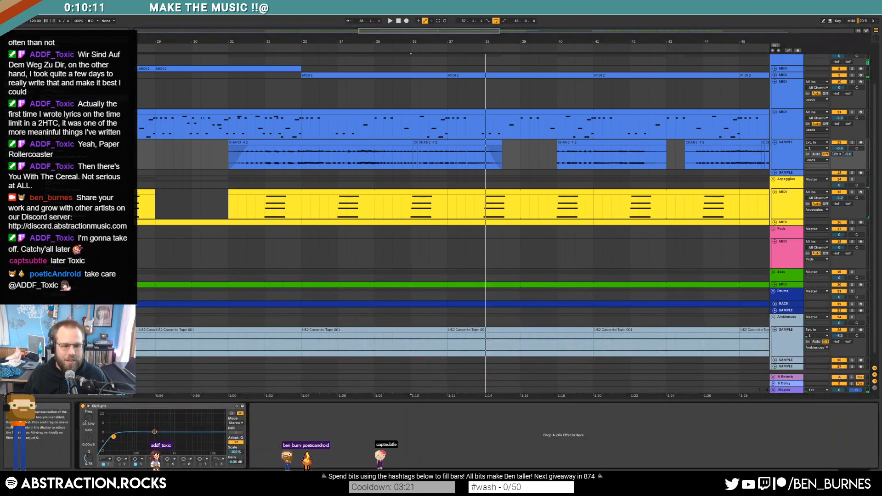
pyautogui.moveTo(151, 432); pyautogui.dragTo(160, 433)
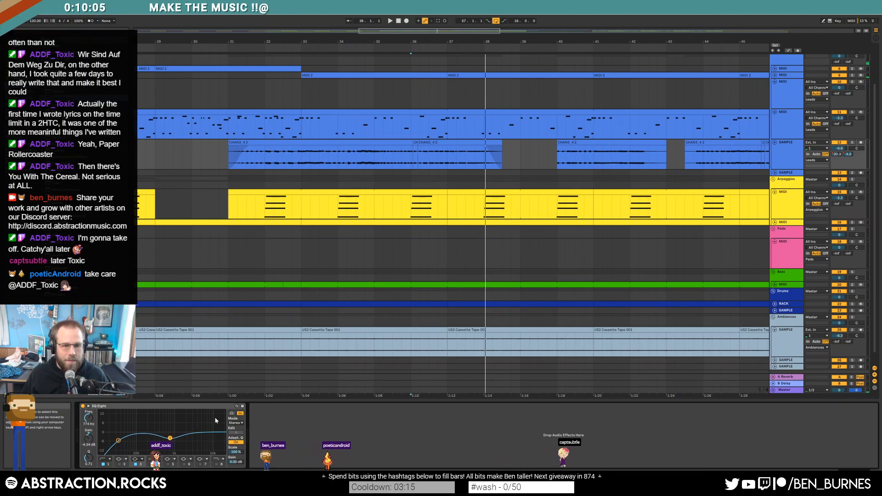
pyautogui.click(227, 154)
pyautogui.press('space')
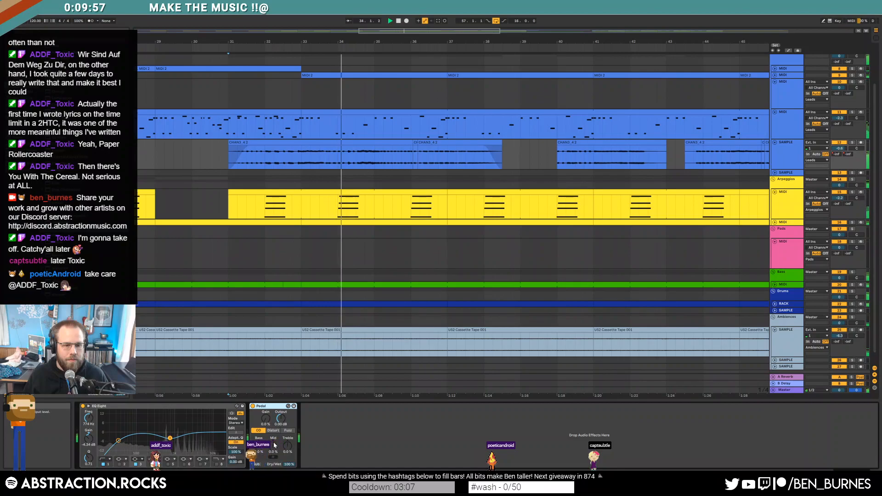
# Step: Adjust the Pedal effect's tone controls on the sample track, compare its distortion modes, and choose OD
pyautogui.moveTo(273, 446)
pyautogui.mouseDown()
pyautogui.moveTo(273, 434)
pyautogui.moveTo(288, 452)
pyautogui.mouseUp()
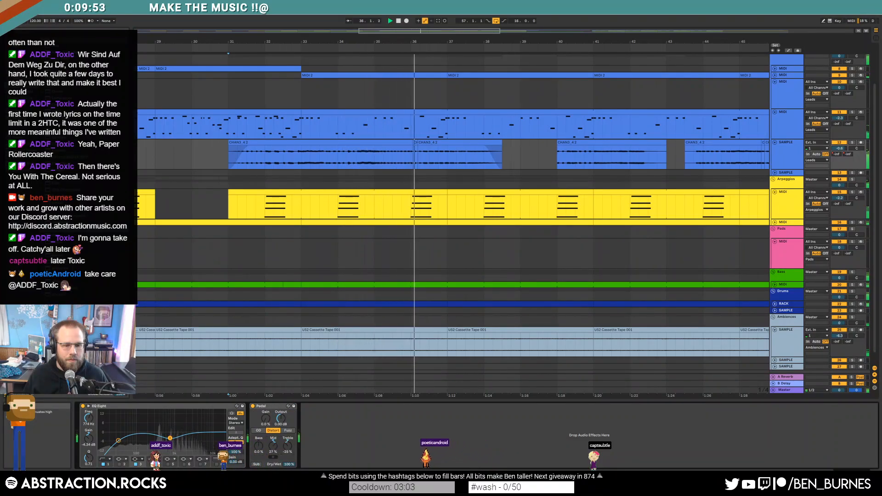
pyautogui.click(288, 430)
pyautogui.click(273, 431)
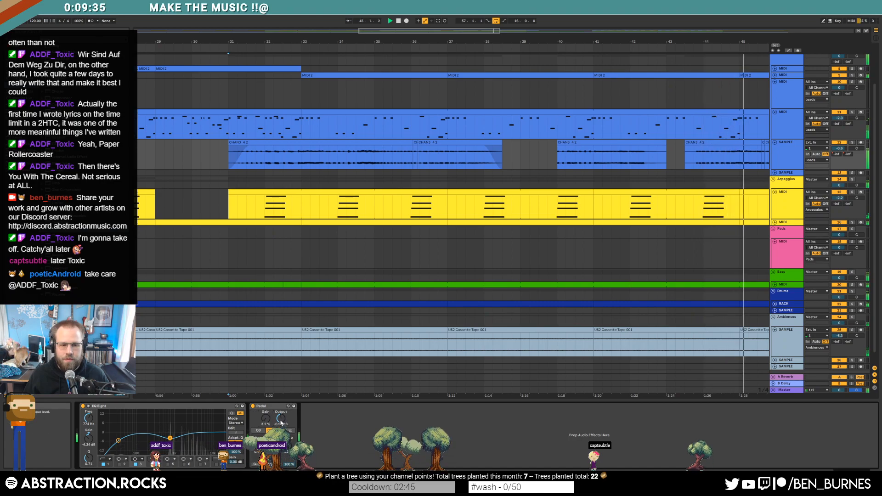
pyautogui.click(260, 431)
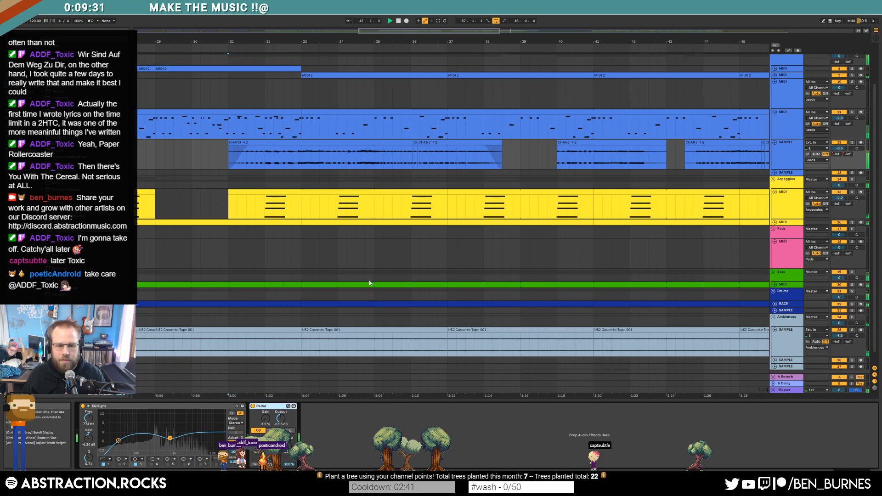
# Step: Compare the sample track without the Pedal by deleting and restoring it, and raise the track volume to -4.2 dB
pyautogui.press('Delete')
pyautogui.hotkey('ctrl', 'z')
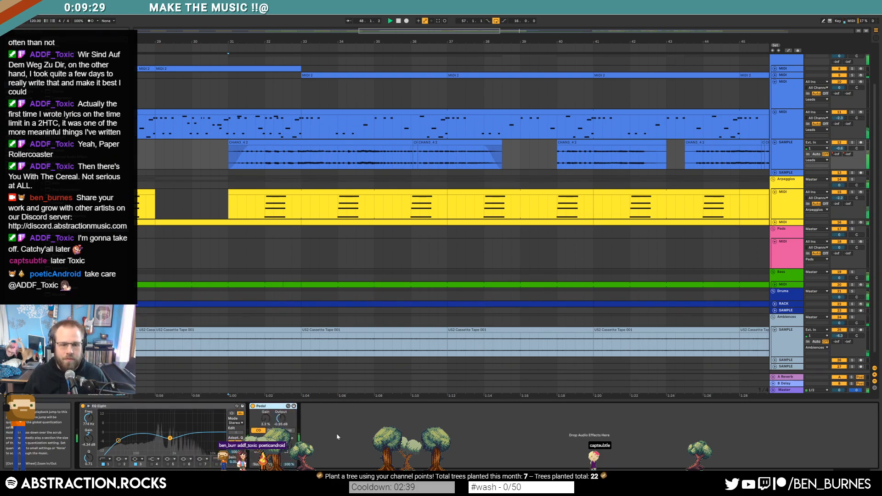
pyautogui.moveTo(839, 150); pyautogui.dragTo(834, 149)
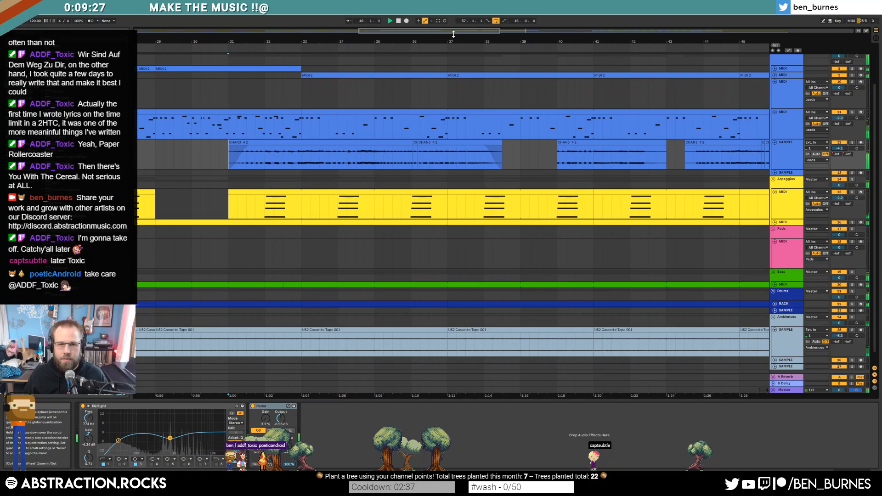
# Step: Turn off looping and automate a curved A-Reverb send rise on the Leads chord track from bar 73 to its clip's end
pyautogui.moveTo(458, 31); pyautogui.dragTo(656, 28)
pyautogui.click(495, 21)
pyautogui.click(780, 93)
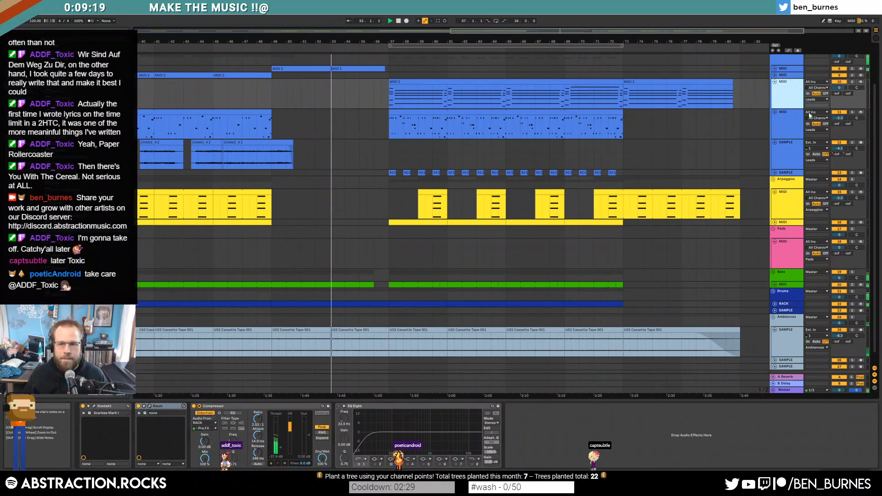
pyautogui.click(740, 102)
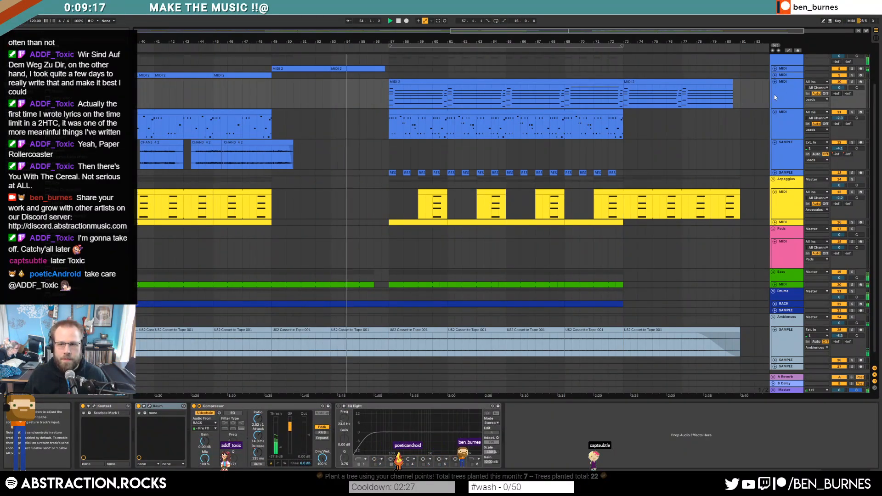
pyautogui.press('a')
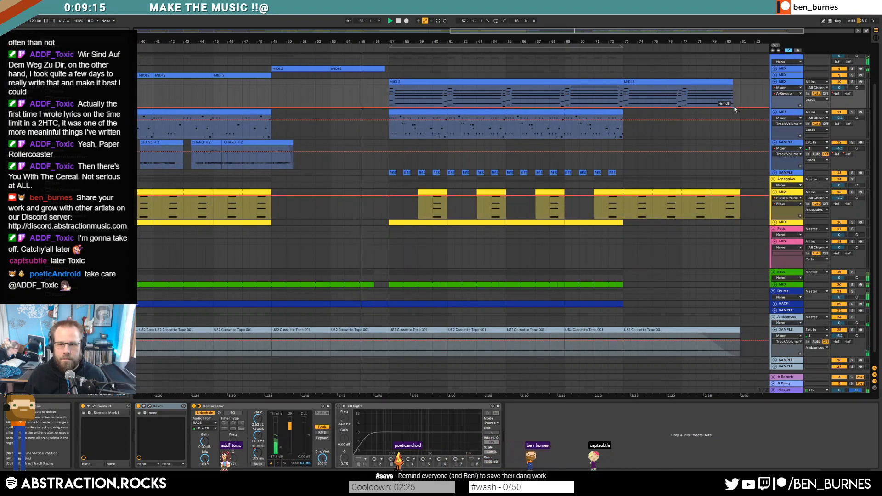
pyautogui.moveTo(734, 109); pyautogui.dragTo(741, 85)
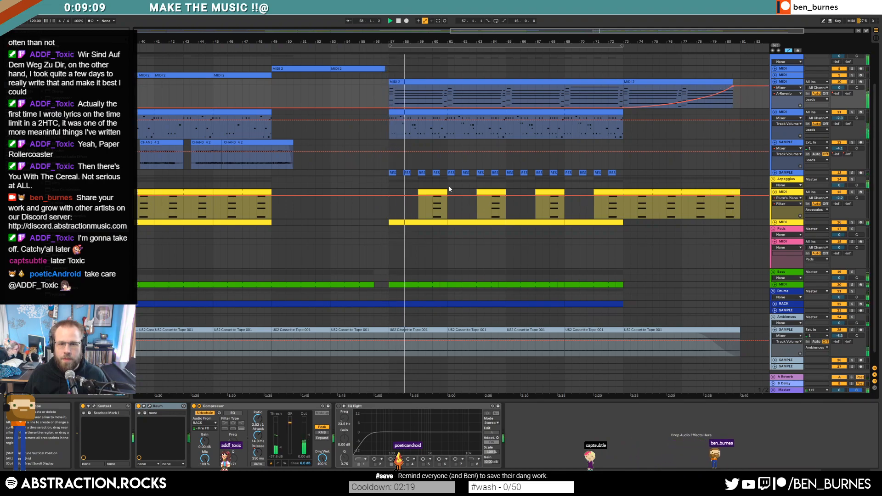
# Step: Select bars 65 to 73 of the sliced vocal part and unfold the lower arpeggio and drum rack tracks
pyautogui.moveTo(734, 41); pyautogui.dragTo(643, 70)
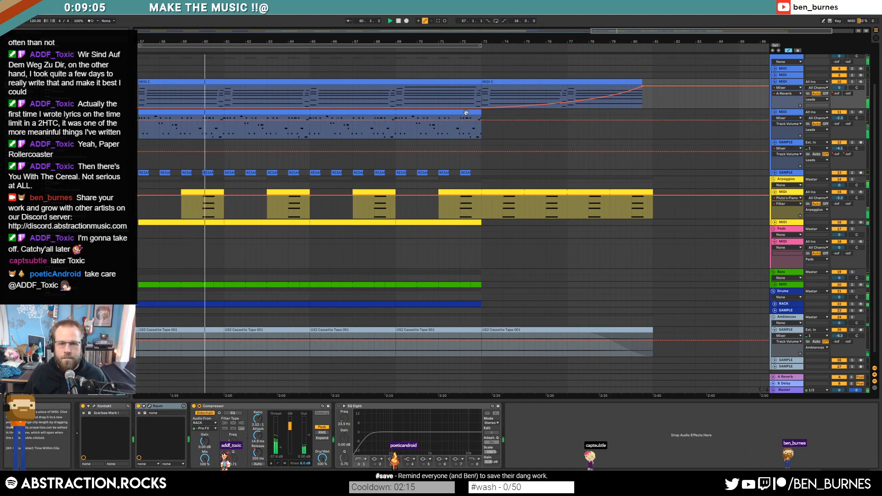
pyautogui.click(419, 138)
pyautogui.moveTo(309, 128); pyautogui.dragTo(478, 123)
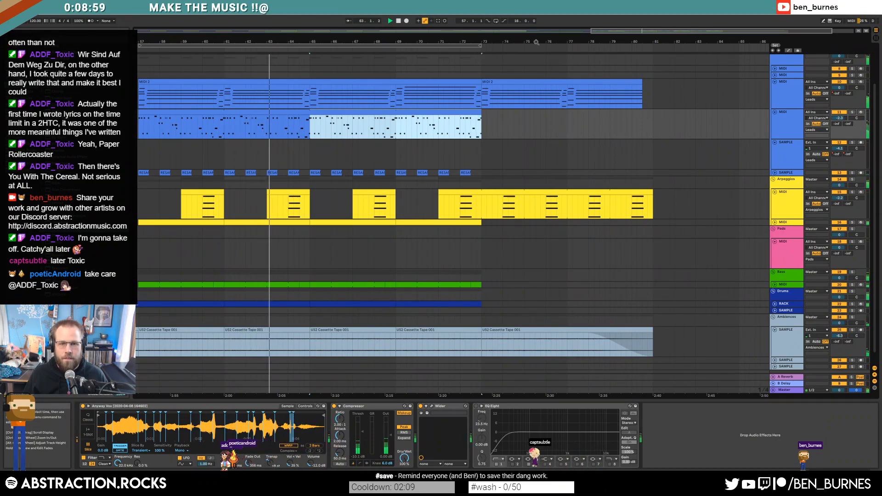
pyautogui.moveTo(546, 42); pyautogui.dragTo(552, 29)
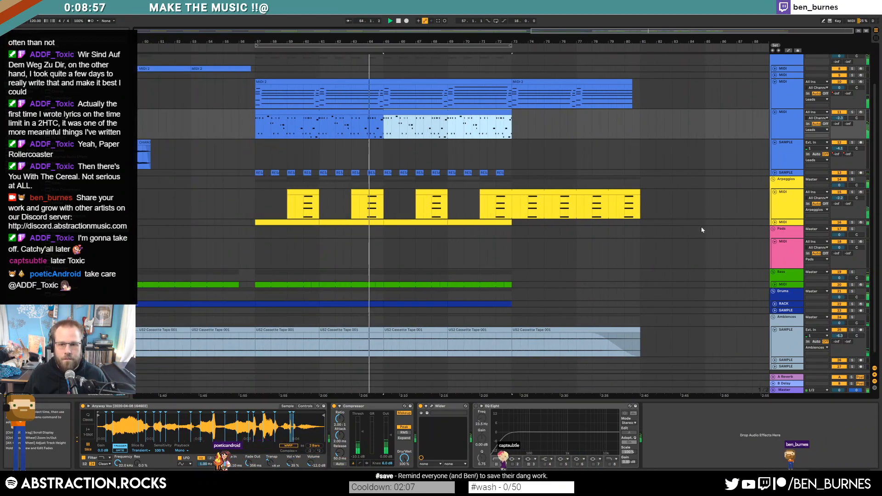
pyautogui.click(774, 222)
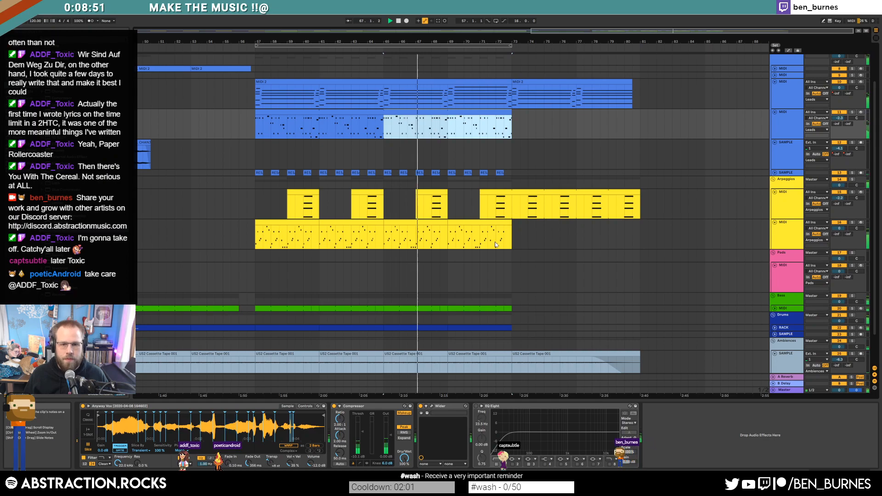
pyautogui.click(775, 327)
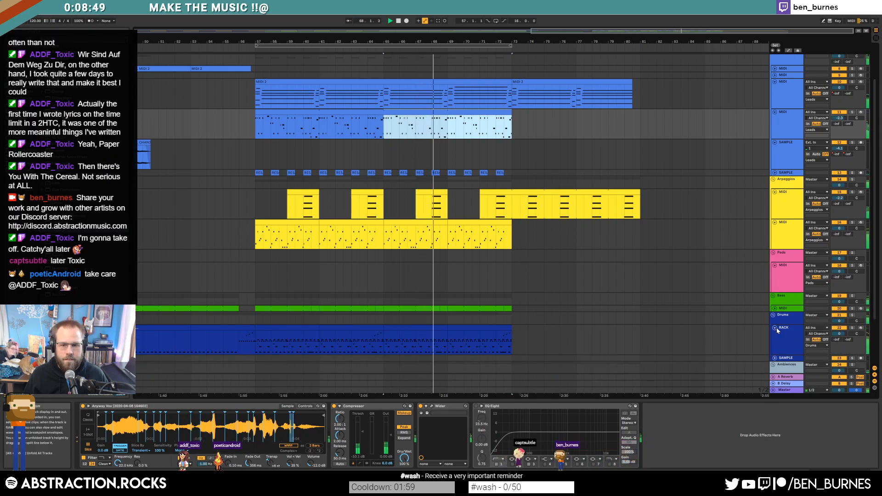
# Step: Copy two four-bar drum rack clips from the last section and paste them at bar 73
pyautogui.scroll(-3, 703, 321)
pyautogui.moveTo(305, 287); pyautogui.dragTo(367, 288)
pyautogui.click(513, 301)
pyautogui.hotkey('ctrl', 'v')
# Step: Select the closed hat and Cymatics Home Depot notes in both drum clips after bar 73
pyautogui.doubleClick(532, 286)
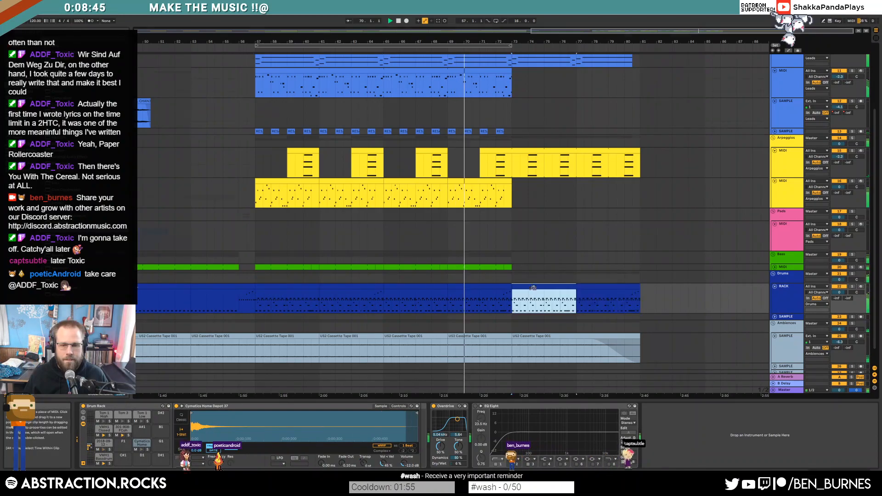
pyautogui.click(254, 336)
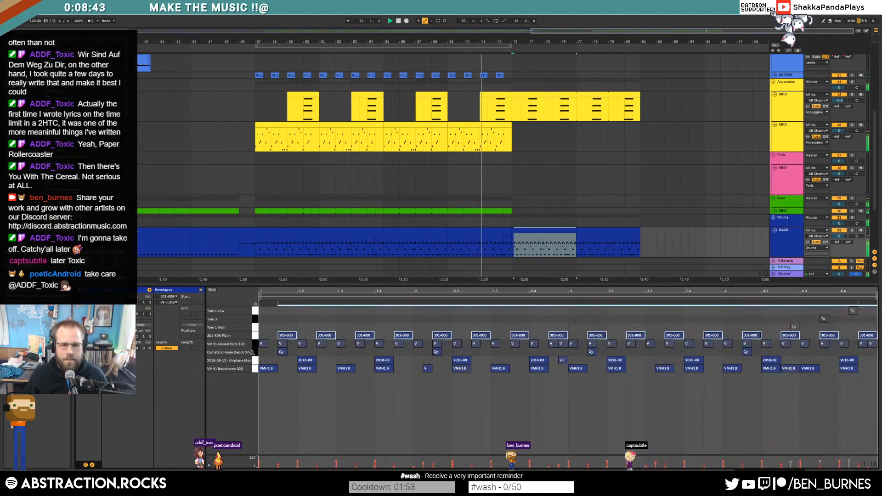
pyautogui.moveTo(254, 347); pyautogui.dragTo(254, 355)
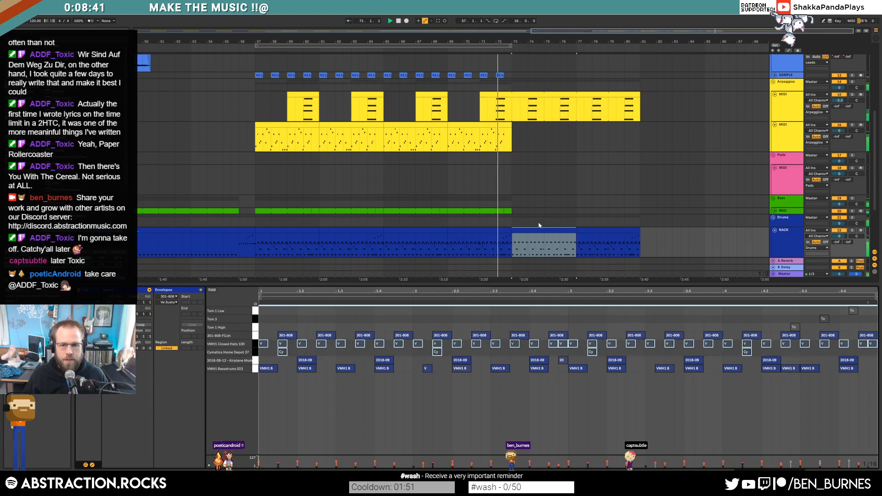
pyautogui.click(591, 232)
pyautogui.click(256, 347)
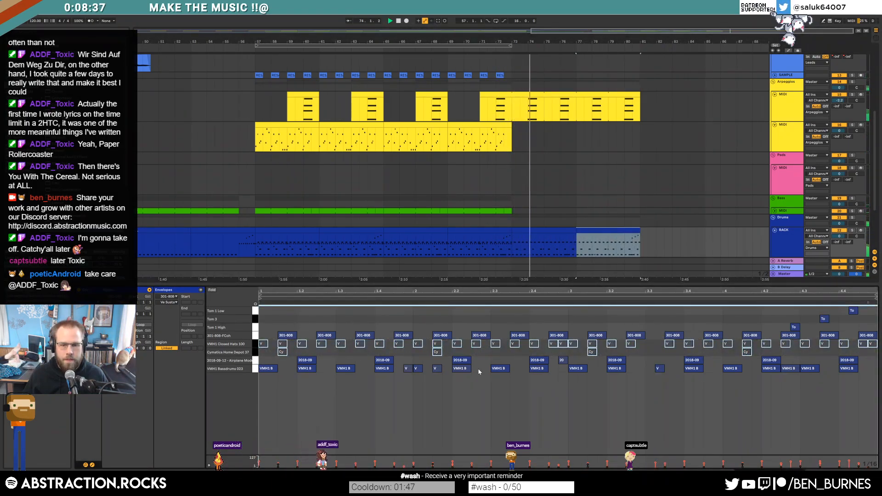
# Step: Copy the opening kick-only drum clip over the outro, pasting it twice to fill bars 73 to 81
pyautogui.scroll(-4, 539, 230)
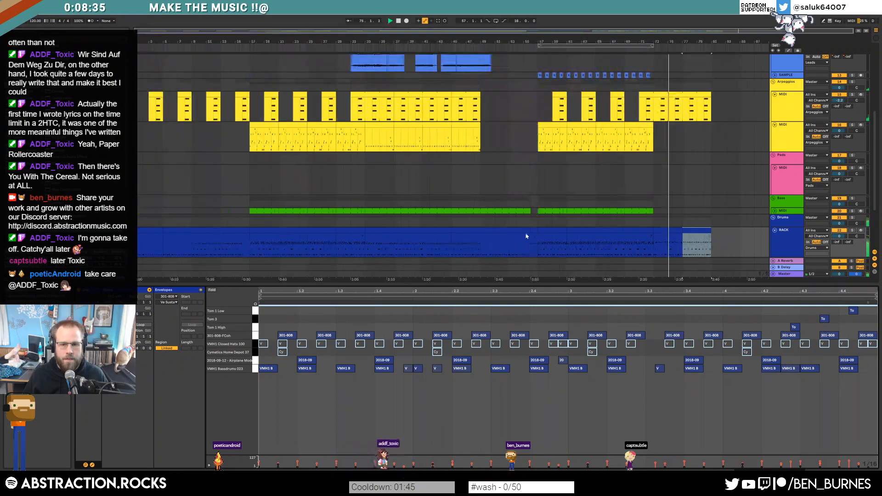
pyautogui.click(157, 230)
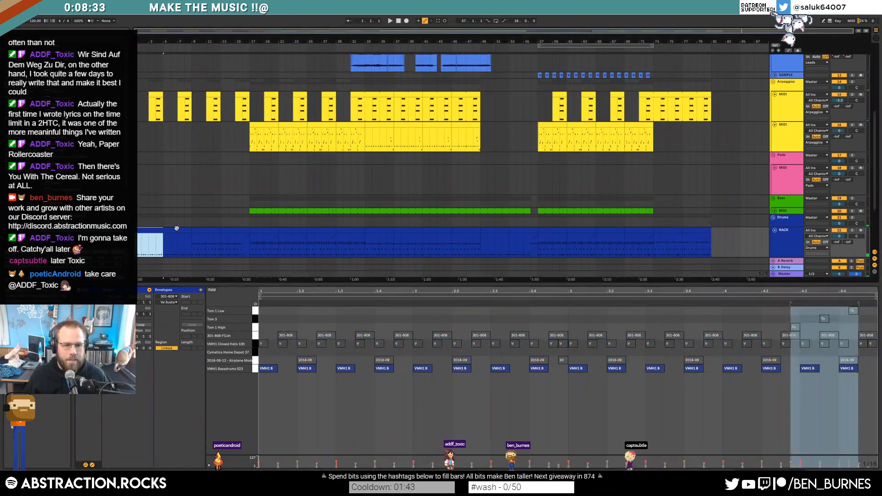
pyautogui.click(667, 230)
pyautogui.hotkey('ctrl', 'v')
pyautogui.hotkey('ctrl', 'v')
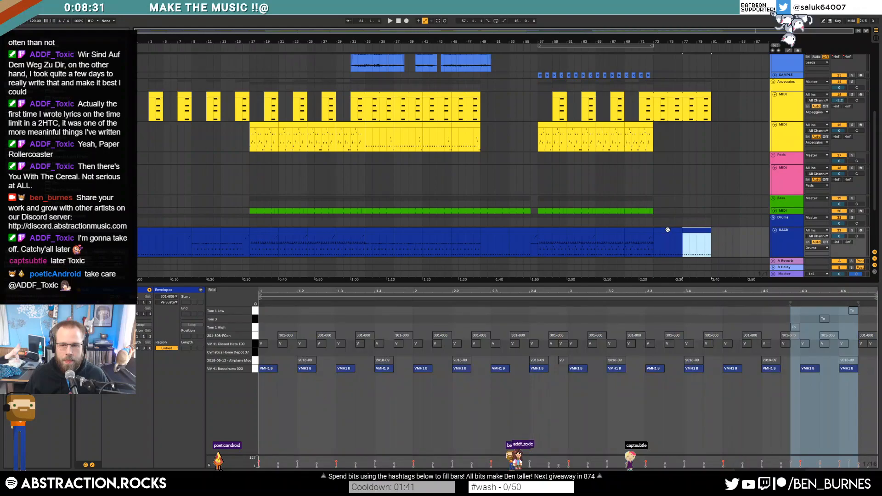
# Step: Play the outro from bar 73 and check the fade on the last cassette tape clip
pyautogui.click(665, 230)
pyautogui.press('space')
pyautogui.press('space')
pyautogui.hotkey('shift', 'Tab')
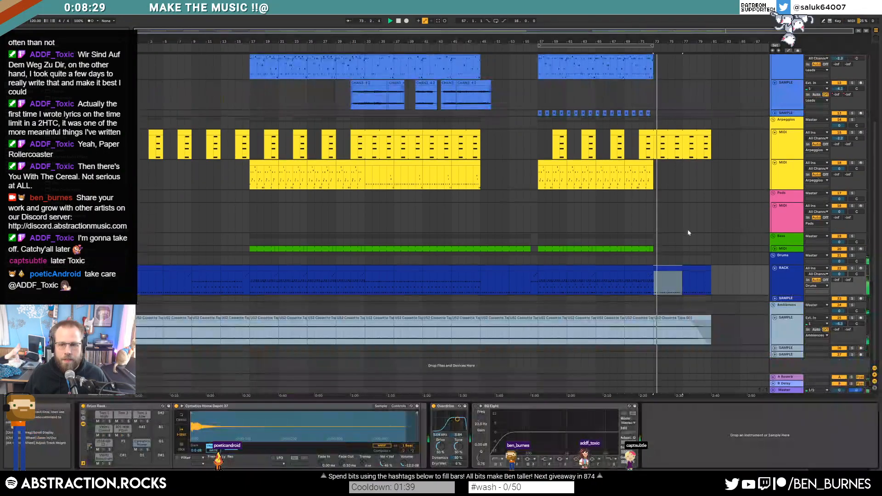
pyautogui.click(689, 323)
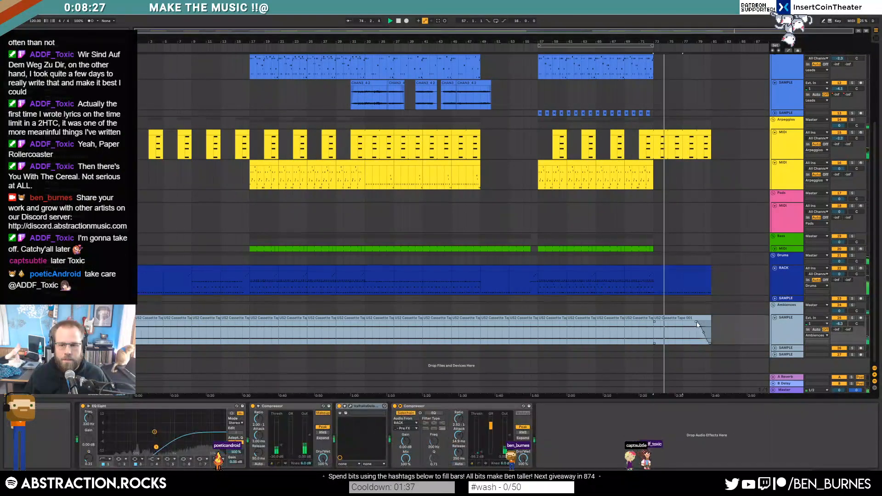
pyautogui.click(725, 285)
# Step: Shorten the upper arpeggio track's final clips so that they end at bar 79
pyautogui.scroll(3, 721, 270)
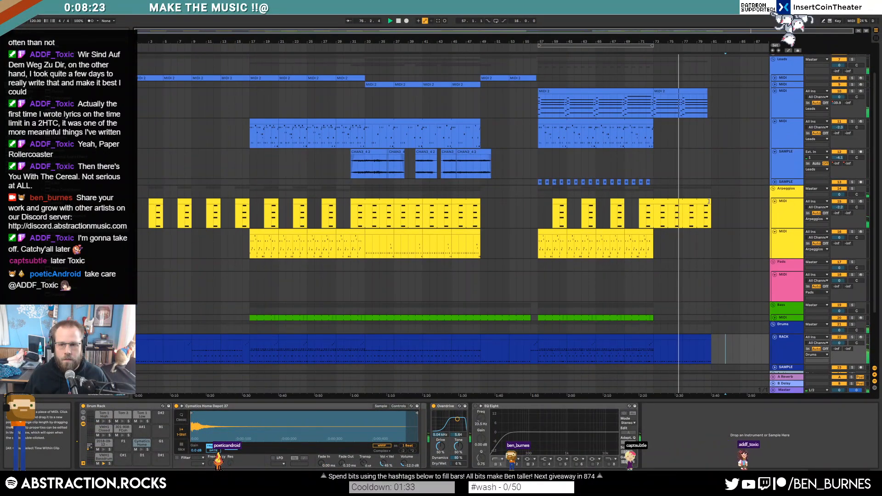
pyautogui.click(702, 214)
pyautogui.moveTo(699, 201); pyautogui.dragTo(697, 201)
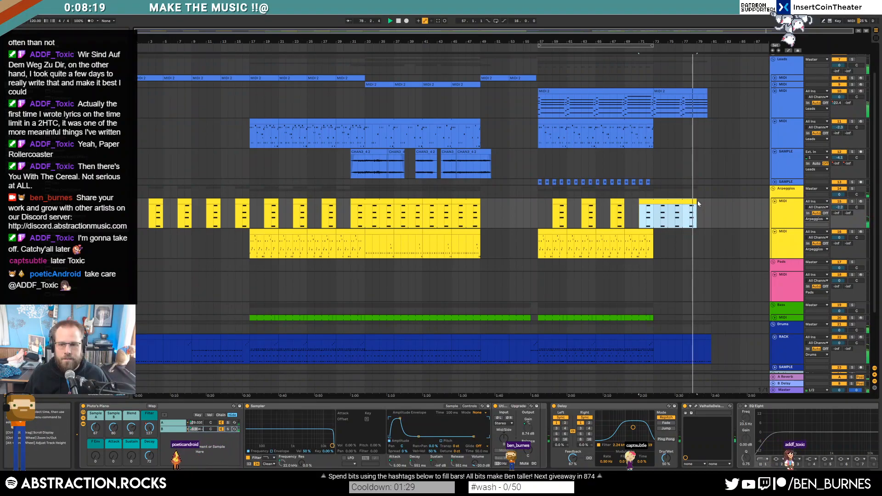
pyautogui.moveTo(540, 103)
pyautogui.mouseDown()
pyautogui.moveTo(602, 295)
pyautogui.moveTo(654, 342)
pyautogui.mouseUp()
pyautogui.click(688, 243)
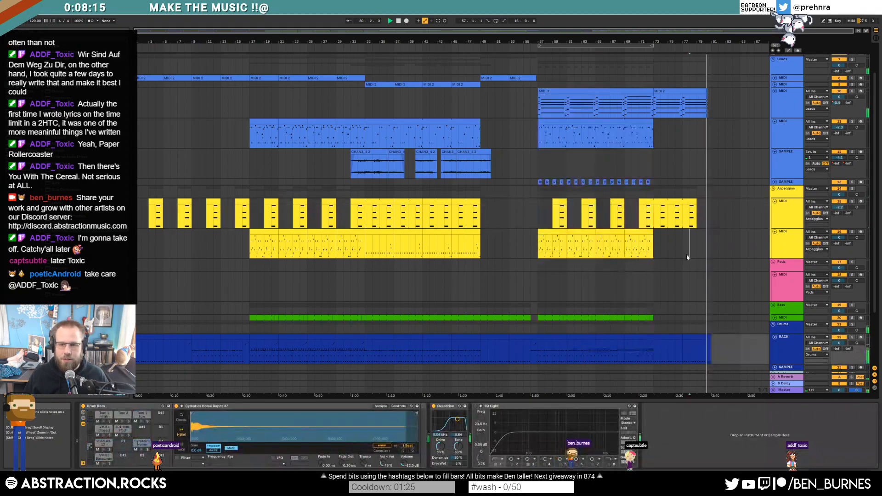
# Step: Automate the chord lead track's B-Delay send to ramp up to a high level near the end of its last clip
pyautogui.press('space')
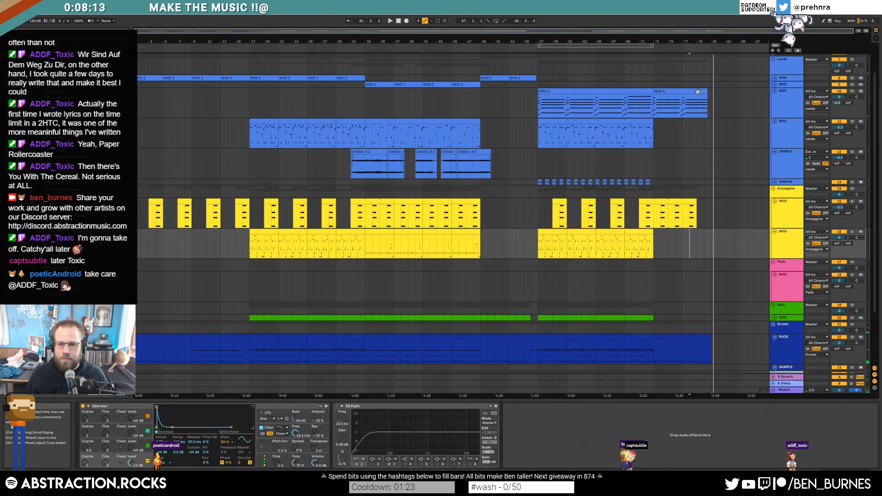
pyautogui.click(698, 92)
pyautogui.press('a')
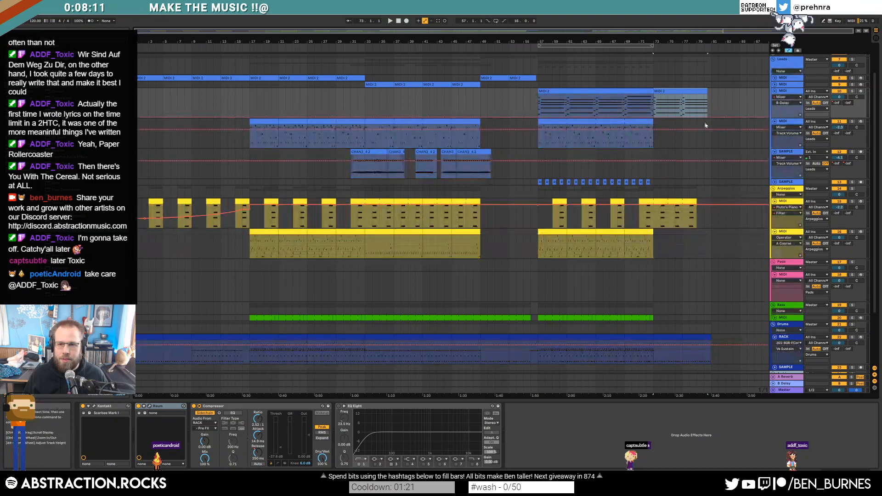
pyautogui.moveTo(704, 118); pyautogui.dragTo(704, 95)
pyautogui.click(717, 105)
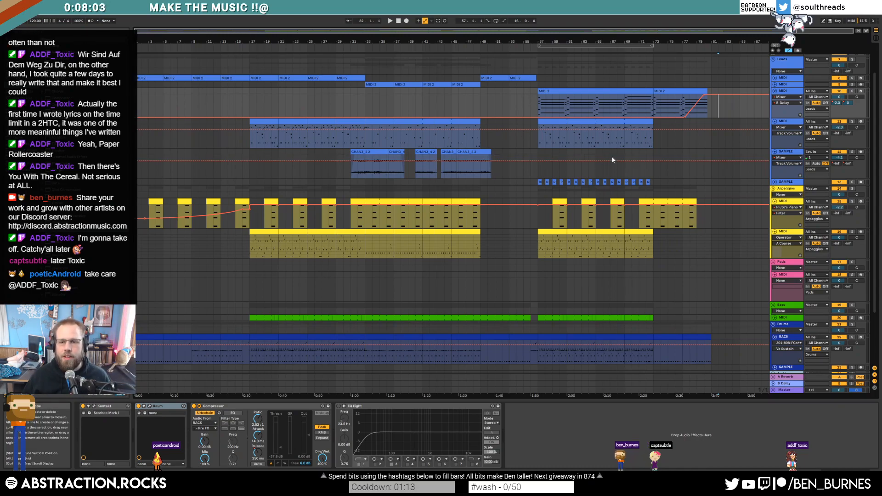
pyautogui.press('a')
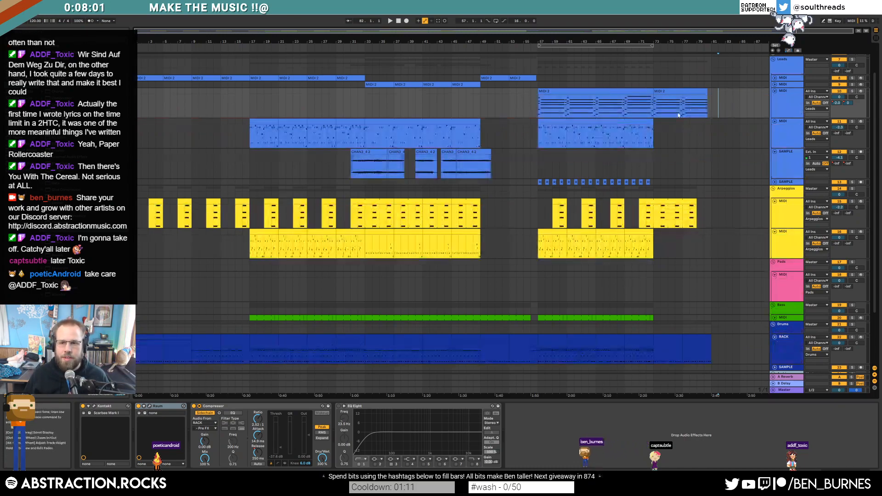
# Step: Move the outro section of all tracks from bar 73 to bar 89, leaving a 16-bar gap
pyautogui.moveTo(654, 106); pyautogui.dragTo(721, 420)
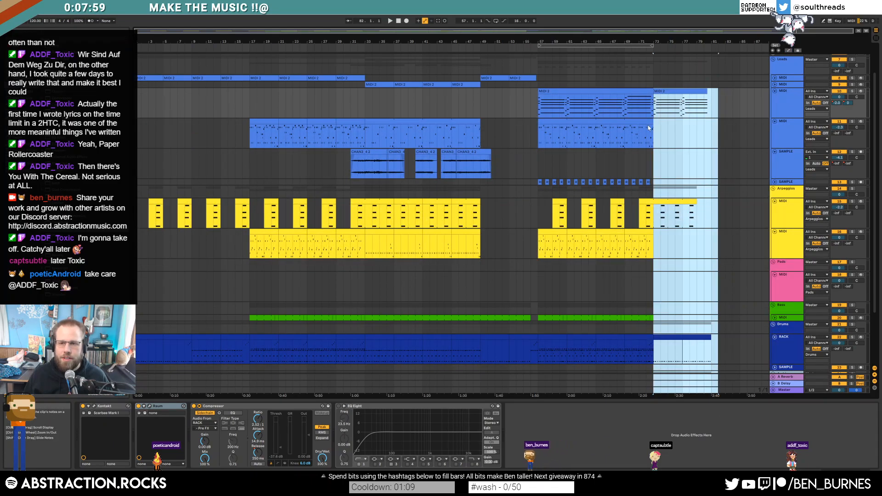
pyautogui.moveTo(613, 43); pyautogui.dragTo(551, 100)
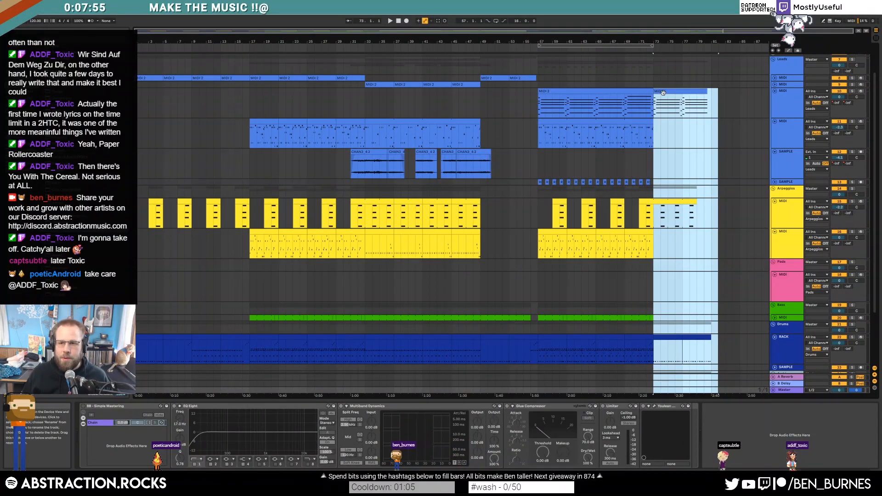
pyautogui.moveTo(661, 93); pyautogui.dragTo(763, 94)
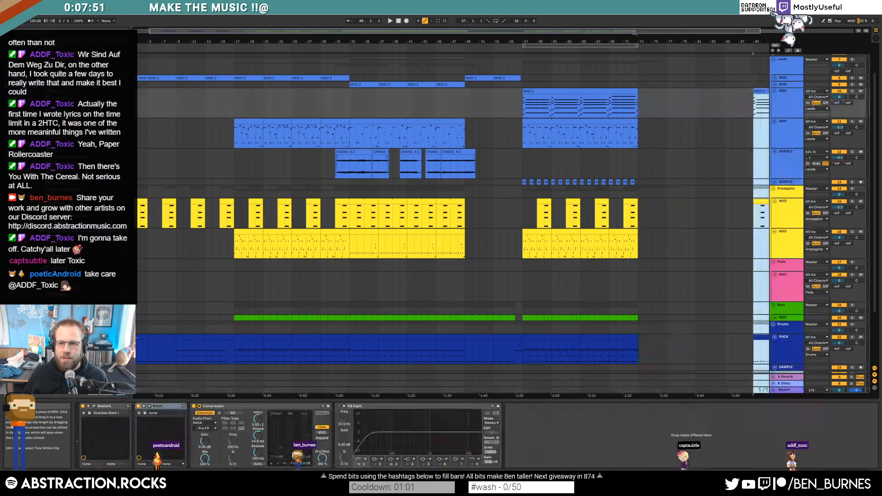
pyautogui.moveTo(681, 34); pyautogui.dragTo(680, 23)
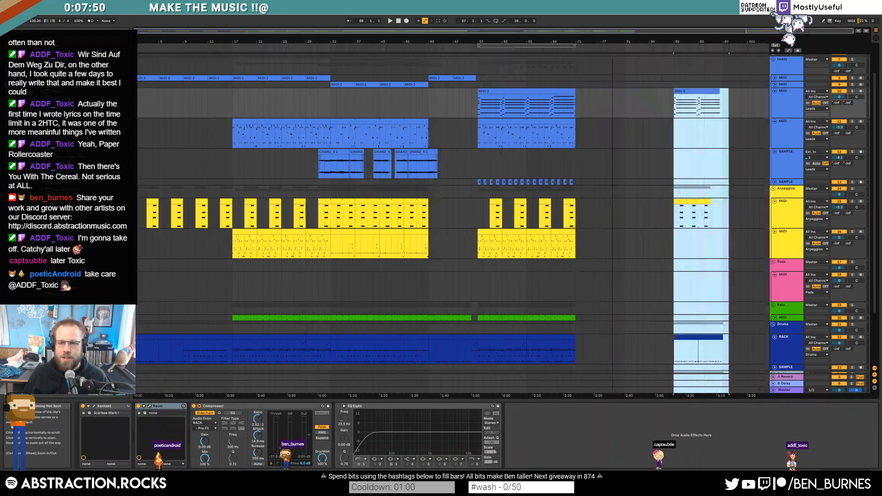
# Step: Duplicate the chord lead clip at bars 57 to 73 so that it fills bars 73 to 89
pyautogui.click(593, 164)
pyautogui.click(560, 93)
pyautogui.hotkey('ctrl', 'd')
pyautogui.click(613, 172)
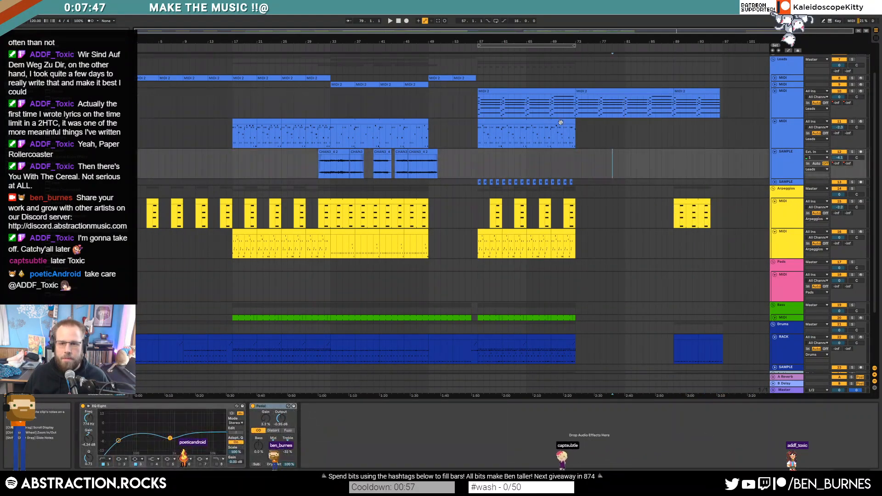
# Step: Copy the sliced vocal lead clip from bars 33 to 49 and paste it at bar 73
pyautogui.click(559, 122)
pyautogui.moveTo(575, 126)
pyautogui.mouseDown()
pyautogui.moveTo(667, 126)
pyautogui.moveTo(575, 129)
pyautogui.mouseUp()
pyautogui.click(417, 122)
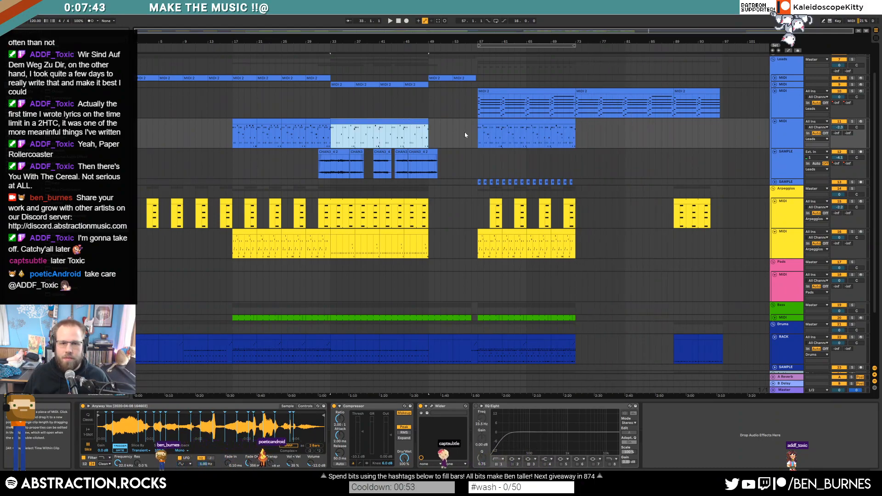
pyautogui.click(576, 132)
pyautogui.hotkey('ctrl', 'v')
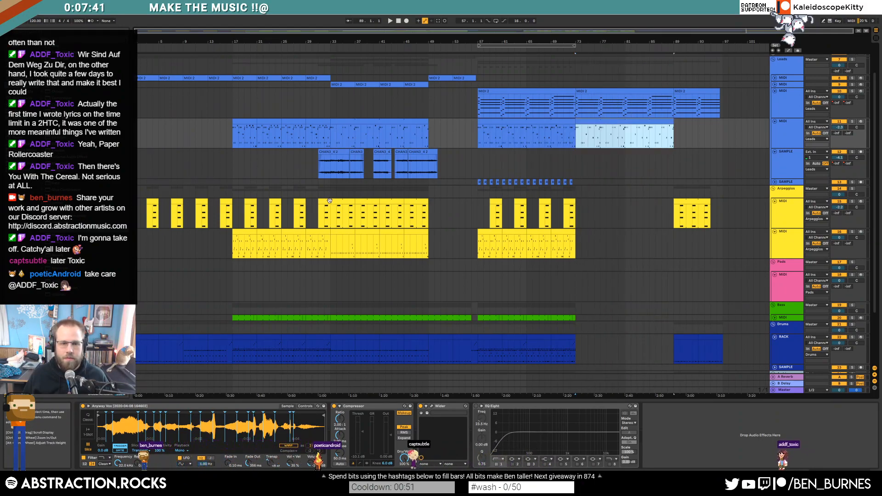
# Step: Duplicate the resampled lead clips and both arpeggio tracks' clips from bars 57 to 73 into bars 73 to 89
pyautogui.moveTo(476, 212)
pyautogui.mouseDown()
pyautogui.moveTo(575, 212)
pyautogui.moveTo(475, 181)
pyautogui.mouseUp()
pyautogui.hotkey('ctrl', 'd')
pyautogui.hotkey('ctrl', 'd')
pyautogui.click(575, 267)
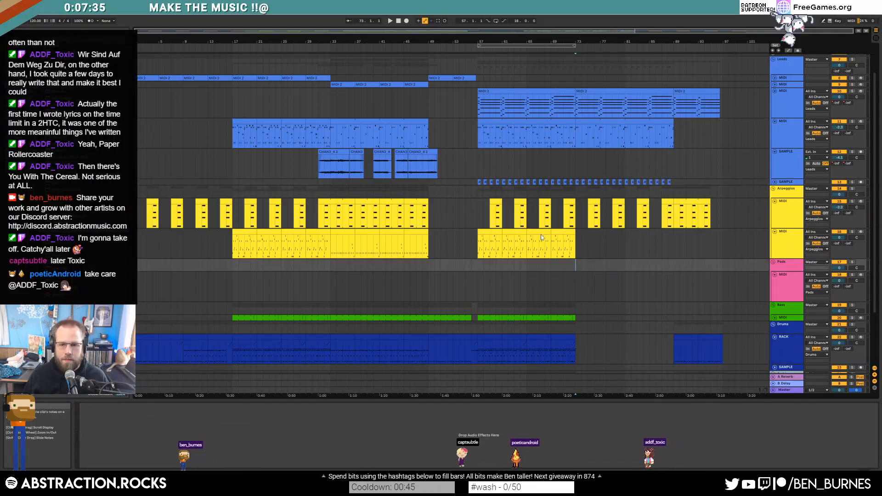
pyautogui.click(541, 238)
pyautogui.hotkey('ctrl', 'd')
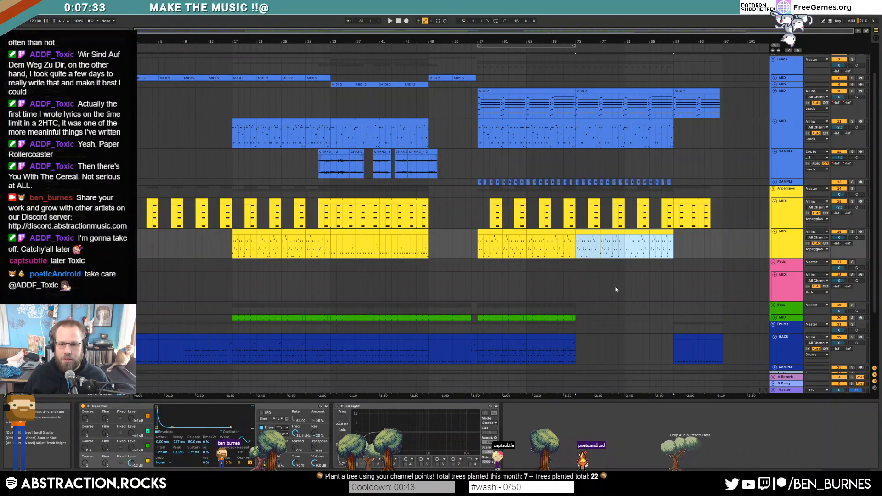
# Step: Copy the earlier bass clip, paste it at bar 73 and trim its end to bar 89
pyautogui.click(594, 311)
pyautogui.click(492, 317)
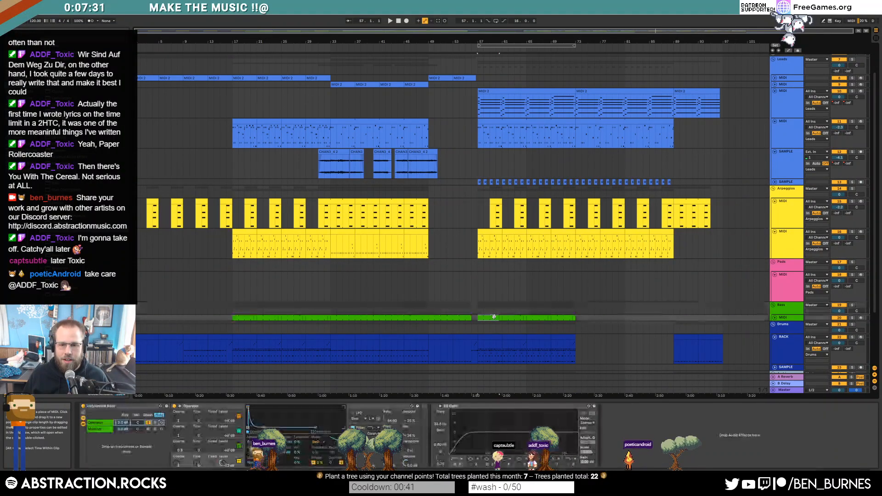
pyautogui.click(774, 317)
pyautogui.scroll(-1, 575, 317)
pyautogui.click(447, 317)
pyautogui.hotkey('ctrl', 'c')
pyautogui.click(577, 320)
pyautogui.hotkey('ctrl', 'v')
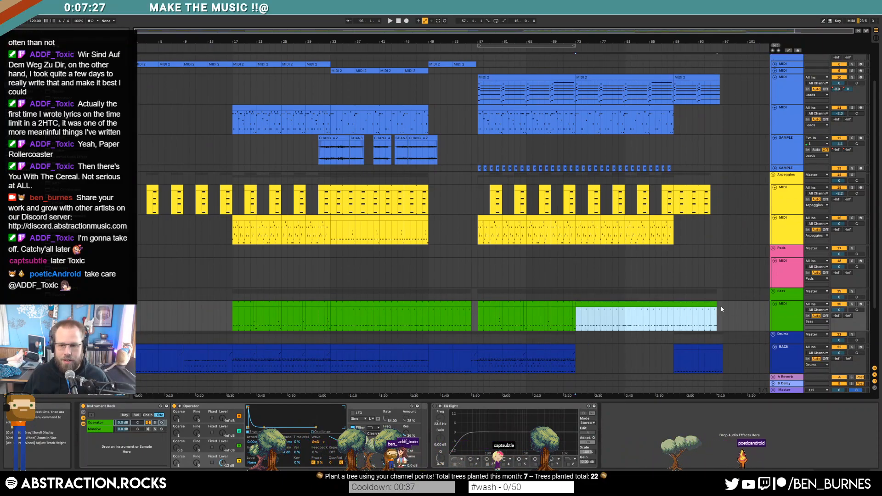
pyautogui.moveTo(716, 317); pyautogui.dragTo(674, 317)
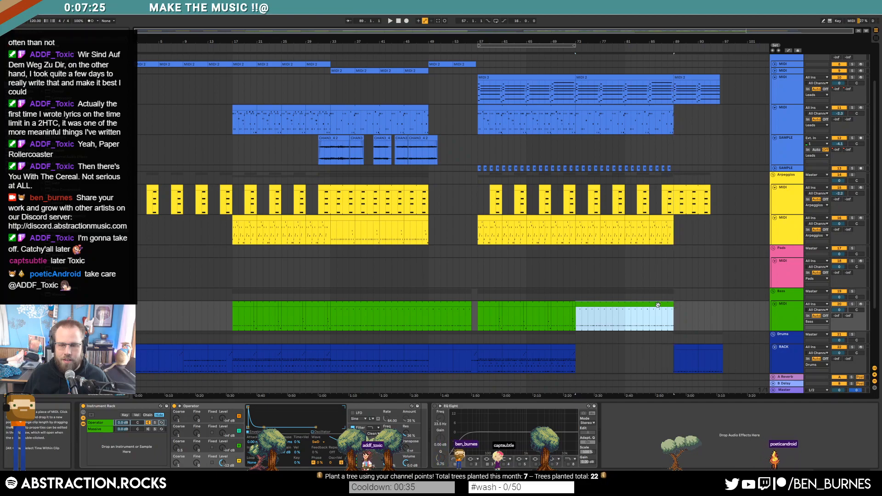
# Step: Duplicate the cassette tape clips at bars 57 to 73 so that they fill bars 73 to 89
pyautogui.scroll(-3, 629, 318)
pyautogui.scroll(-2, 629, 318)
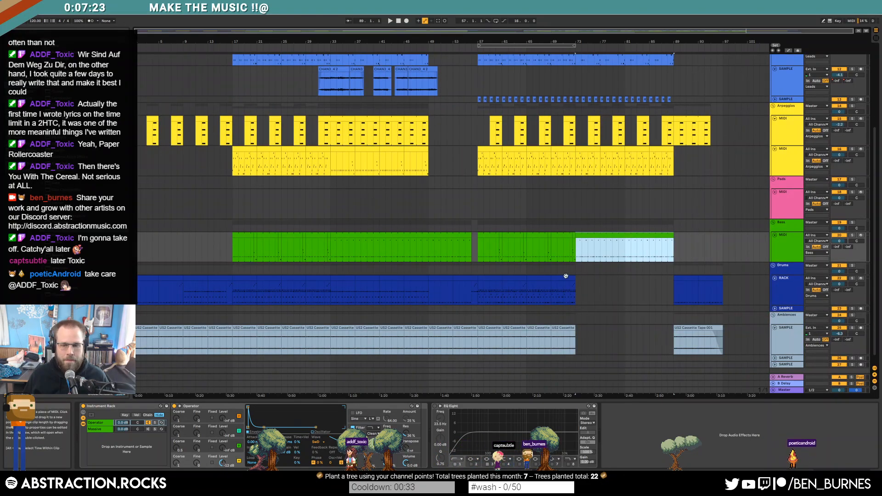
pyautogui.click(567, 327)
pyautogui.keyDown('shift'); pyautogui.click(494, 328); pyautogui.keyUp('shift')
pyautogui.hotkey('ctrl', 'd')
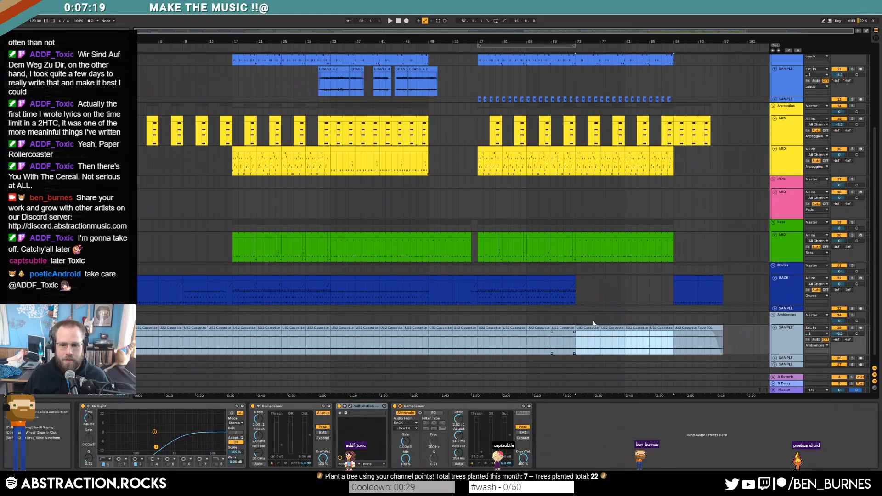
# Step: Duplicate the drum rack clips from bars 57 to 73 into the gap at bar 73 and play from bar 57
pyautogui.click(567, 278)
pyautogui.keyDown('shift'); pyautogui.click(495, 277); pyautogui.keyUp('shift')
pyautogui.hotkey('ctrl', 'd')
pyautogui.click(476, 292)
pyautogui.press('space')
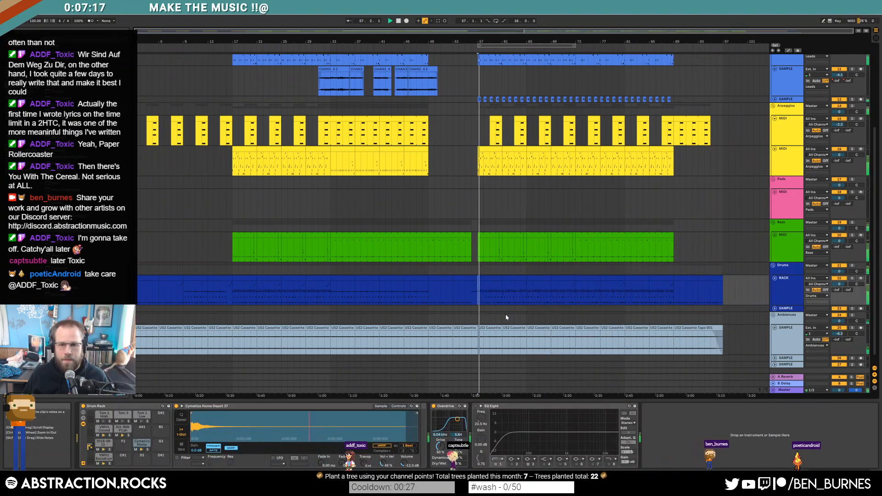
# Step: Unfold and arm the first lead track, and automate its Massive FILTER1-CUT to ramp down to a low level by bar 73
pyautogui.scroll(2, 598, 311)
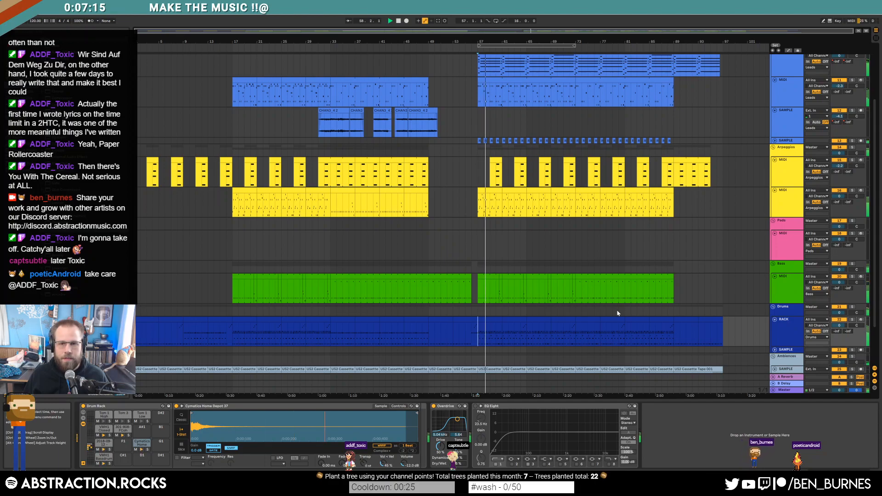
pyautogui.scroll(4, 617, 312)
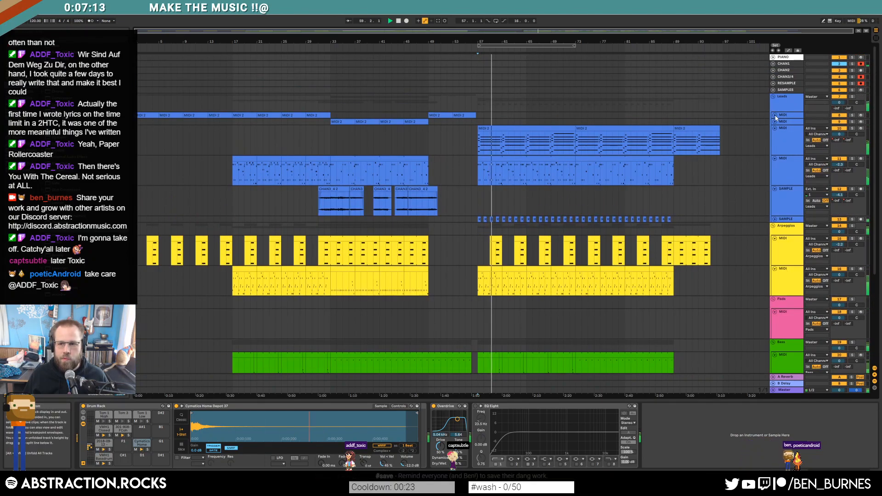
pyautogui.click(774, 115)
pyautogui.click(861, 115)
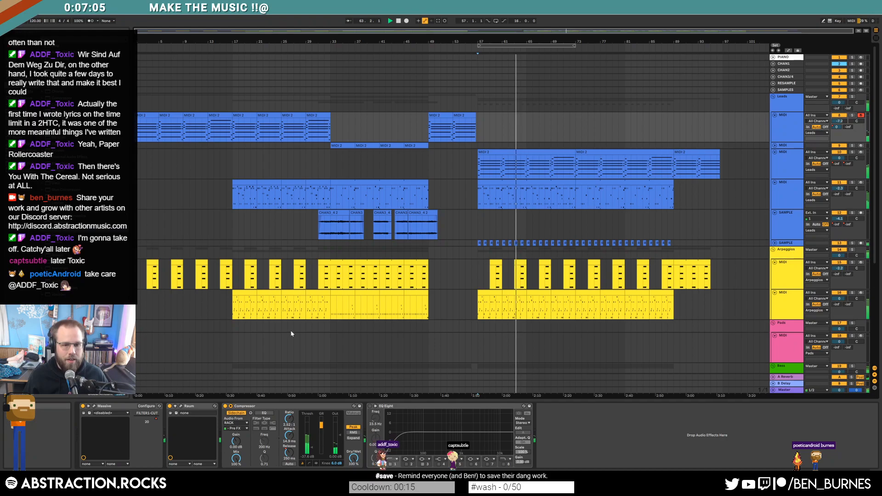
pyautogui.press('a')
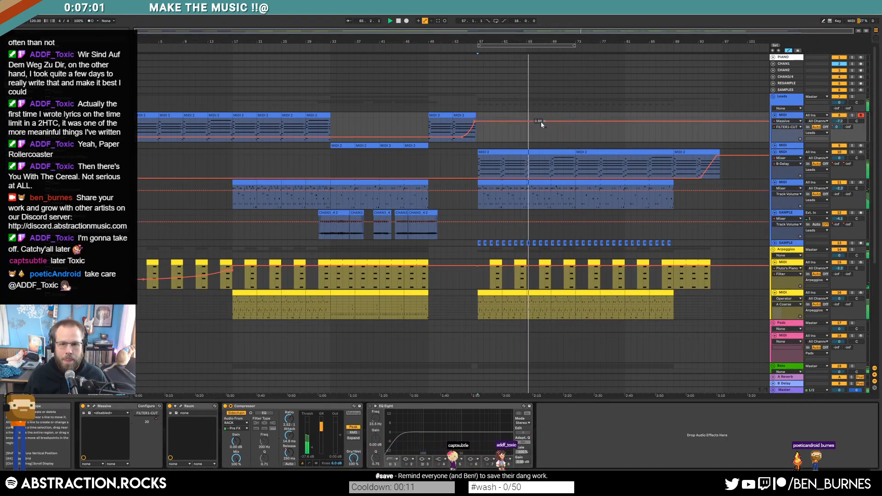
pyautogui.moveTo(576, 122); pyautogui.dragTo(575, 139)
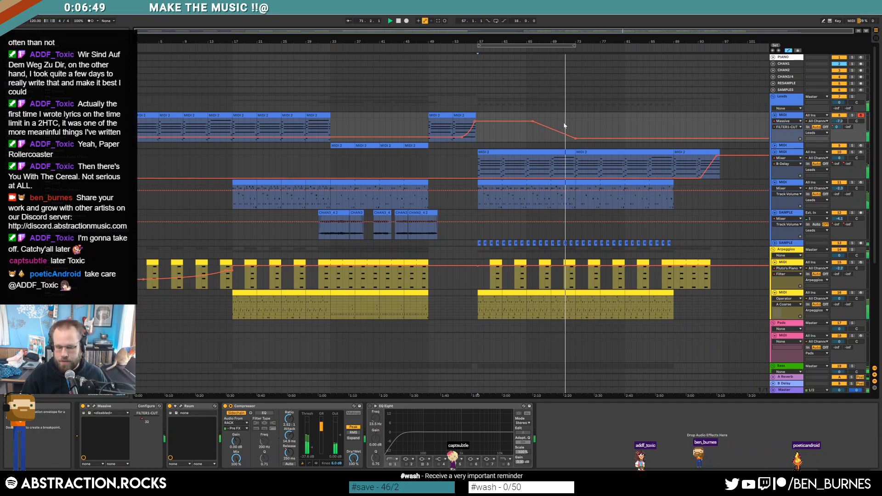
pyautogui.press('F9')
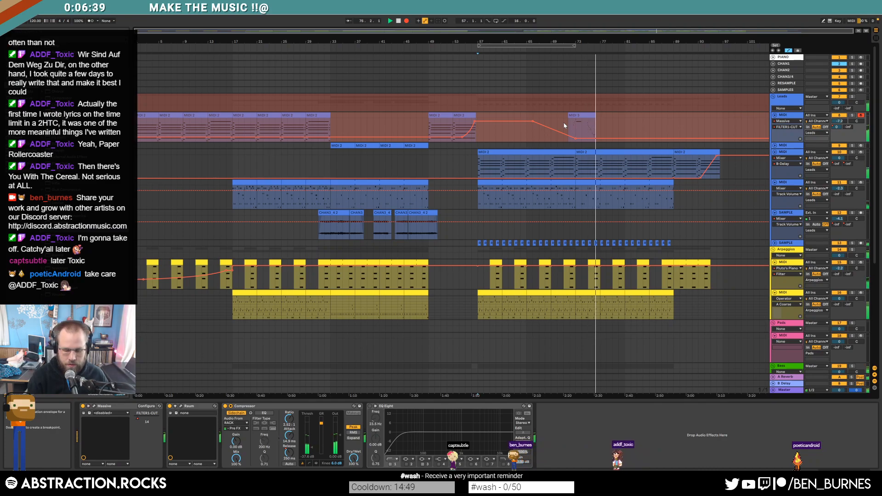
pyautogui.press('space')
pyautogui.hotkey('ctrl', 'z')
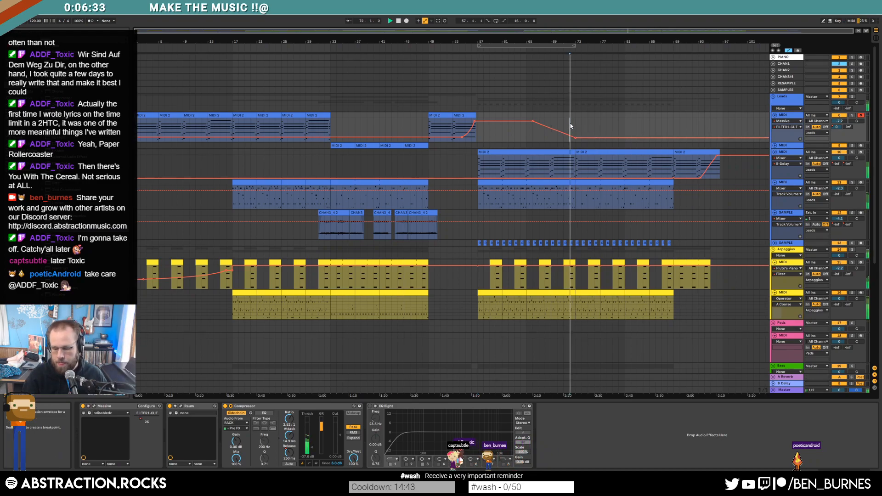
# Step: Record a MIDI melody on the armed Massive lead track from about bar 72 to bar 97
pyautogui.press('F9')
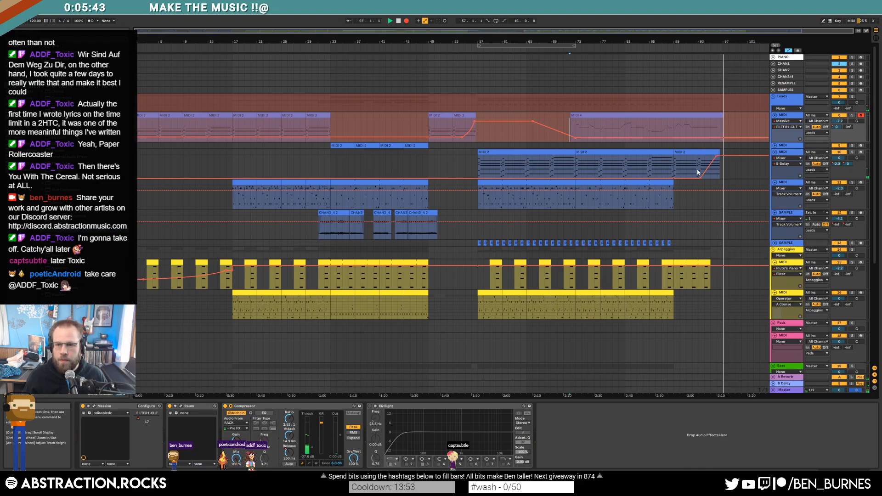
pyautogui.press('space')
# Step: Trim the end of the final drum rack clip to before bar 97 and play the last beats to check it
pyautogui.scroll(-5, 739, 285)
pyautogui.scroll(5, 723, 304)
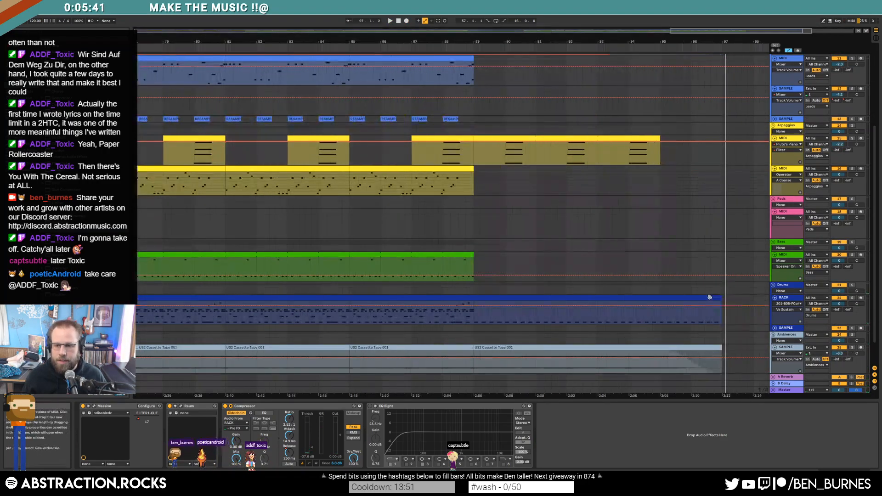
pyautogui.click(719, 299)
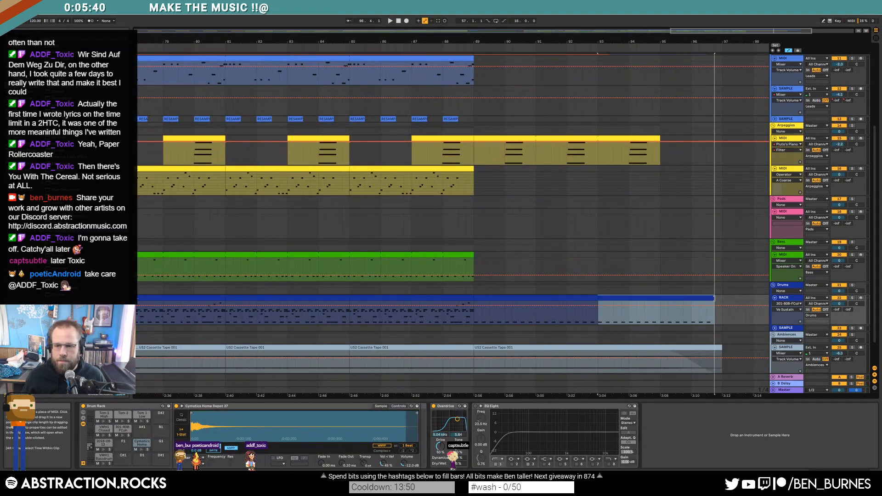
pyautogui.click(683, 315)
pyautogui.press('space')
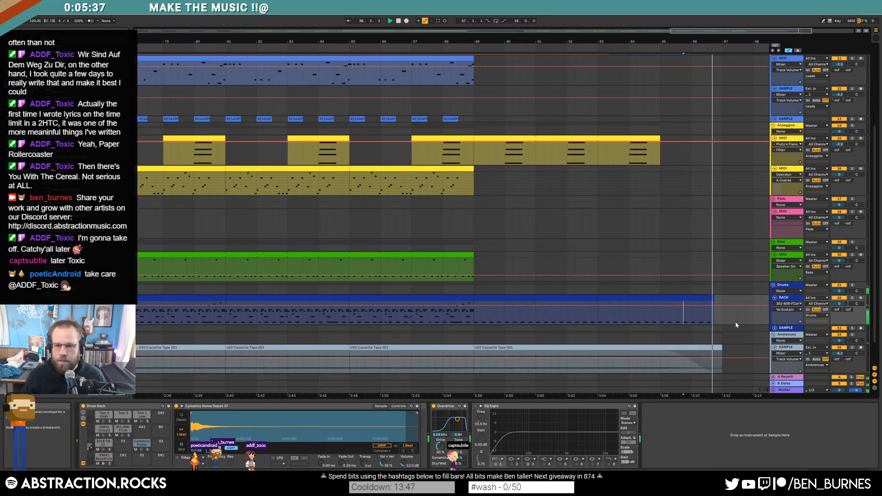
pyautogui.scroll(-2, 733, 318)
pyautogui.press('space')
# Step: Trim the final drum rack clip slightly further so it ends just before 96.4, and replay the ending
pyautogui.scroll(5, 734, 303)
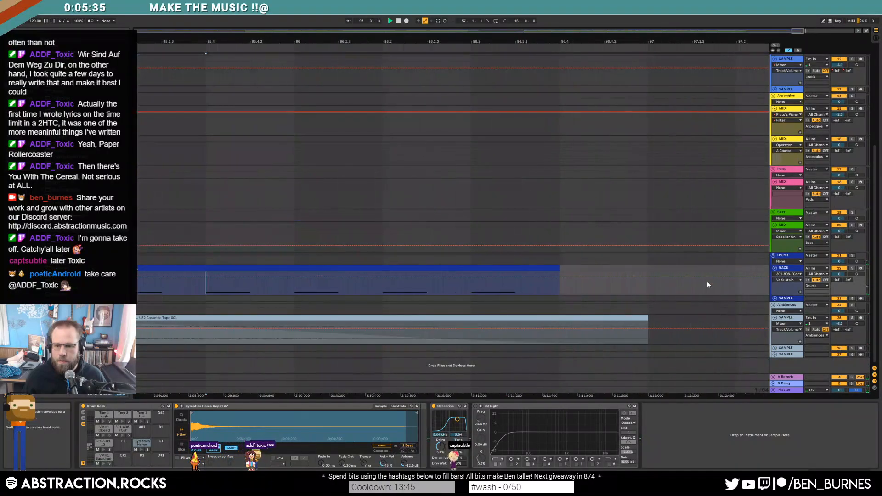
pyautogui.moveTo(556, 269); pyautogui.dragTo(548, 269)
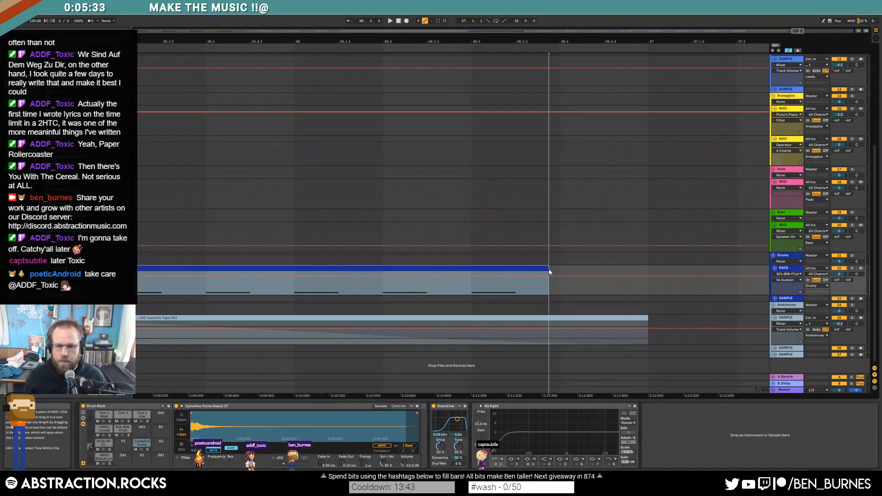
pyautogui.click(260, 285)
pyautogui.press('space')
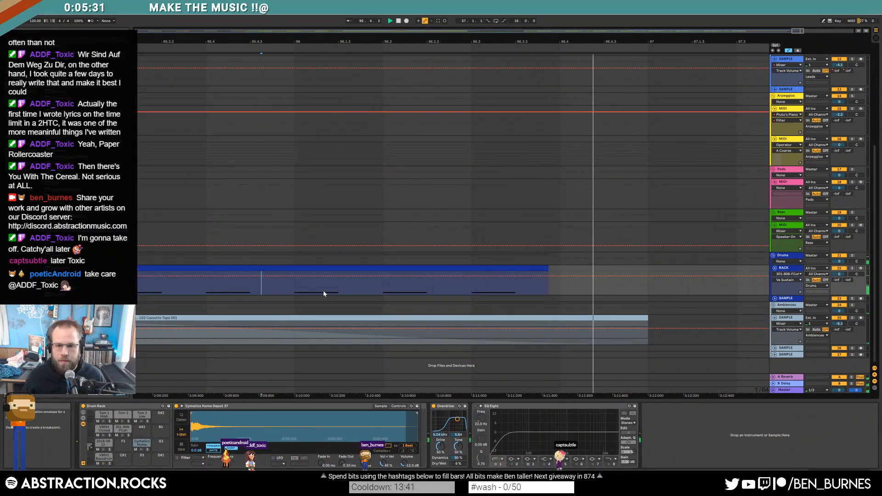
# Step: Open the chord lead track's last clip and shorten the notes of its final chord
pyautogui.scroll(-5, 590, 274)
pyautogui.scroll(10, 668, 213)
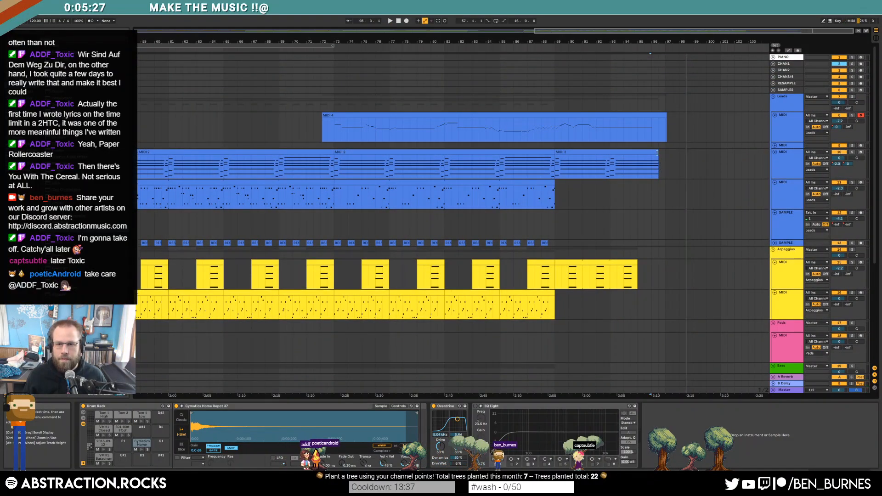
pyautogui.doubleClick(656, 153)
pyautogui.moveTo(834, 361); pyautogui.dragTo(843, 434)
pyautogui.hotkey('shift', 'Left')
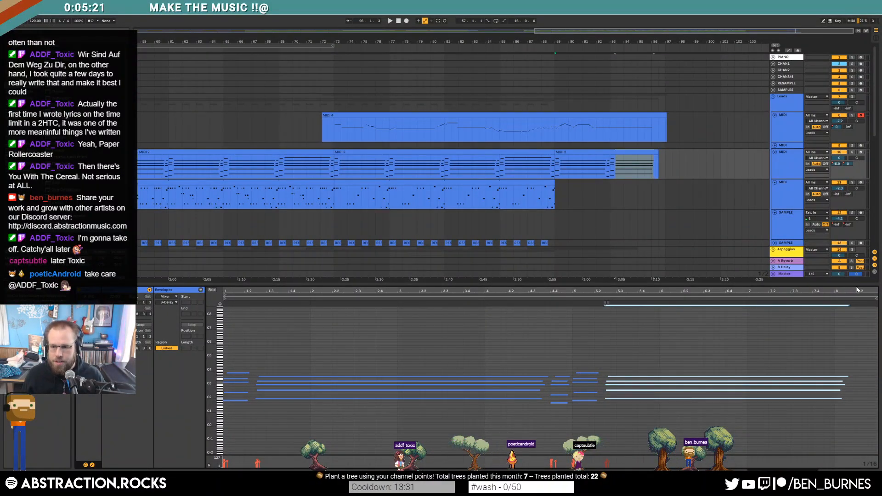
# Step: Duplicate the final chord at the end of the chord lead clip, delete the stray notes after it, and play the ending
pyautogui.hotkey('ctrl', 'd')
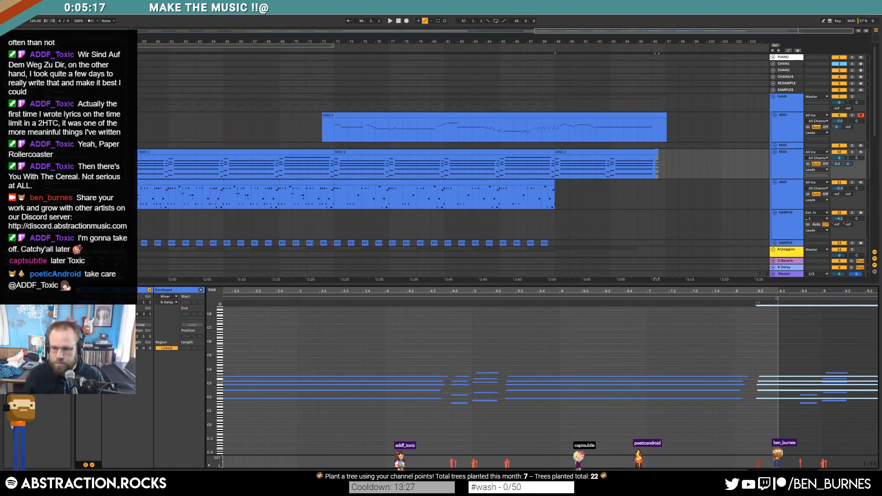
pyautogui.hotkey('ctrl', 'z')
pyautogui.moveTo(872, 436); pyautogui.dragTo(801, 356)
pyautogui.press('Delete')
pyautogui.click(695, 301)
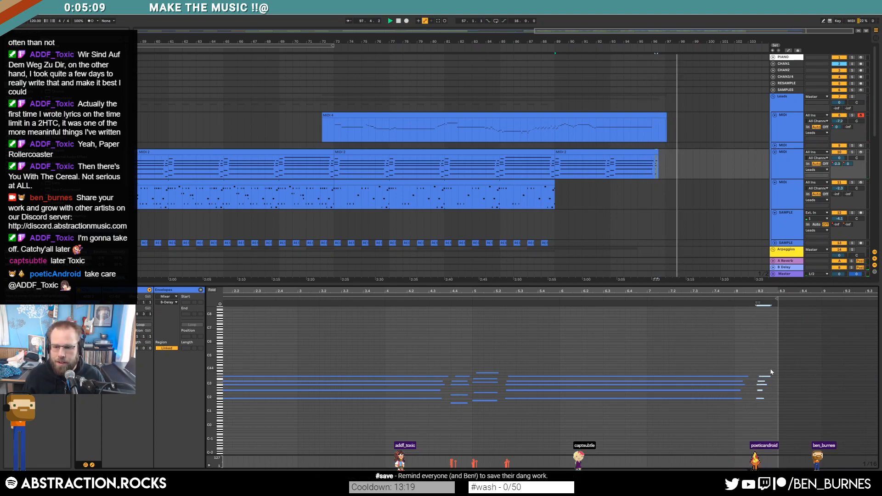
# Step: Fine-tune the note lengths of the short closing chord at the clip's end
pyautogui.scroll(5, 772, 378)
pyautogui.click(756, 372)
pyautogui.moveTo(759, 376); pyautogui.dragTo(757, 377)
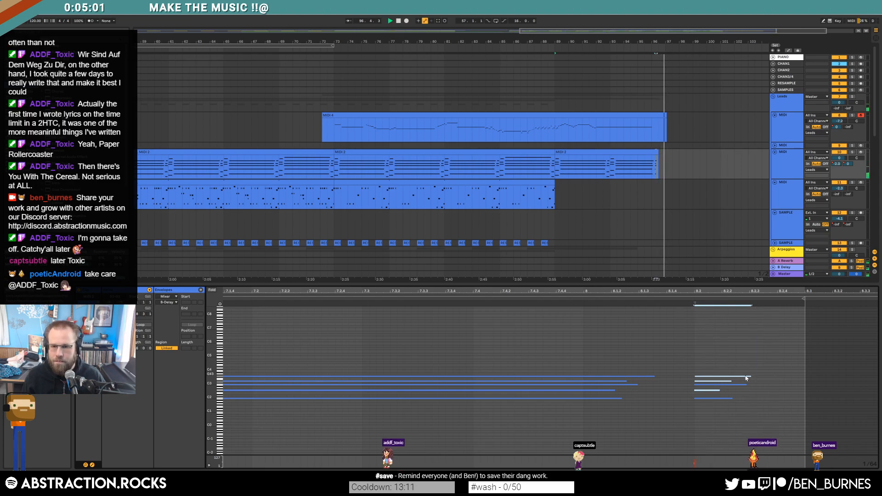
pyautogui.scroll(-3, 695, 363)
pyautogui.hotkey('shift', 'Tab')
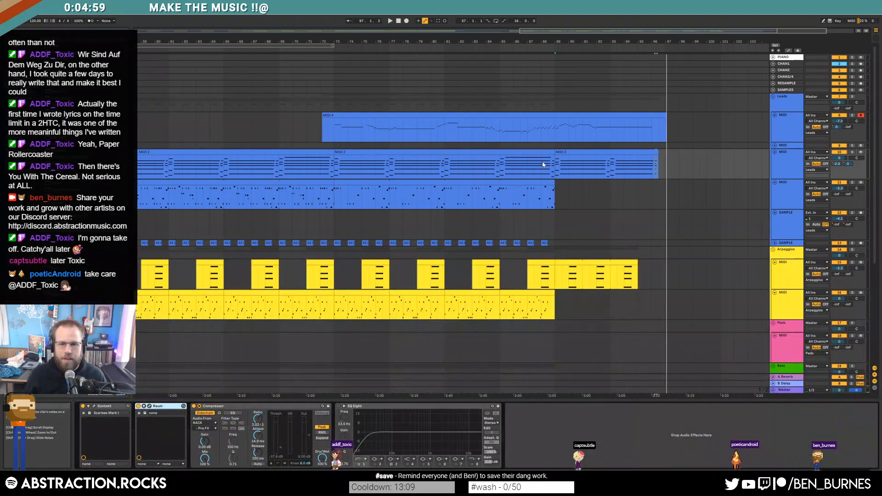
# Step: Show automation and shape the lead track's Massive filter cutoff curve with small rises and dips from bar 73 to about bar 96
pyautogui.moveTo(559, 31); pyautogui.dragTo(559, 9)
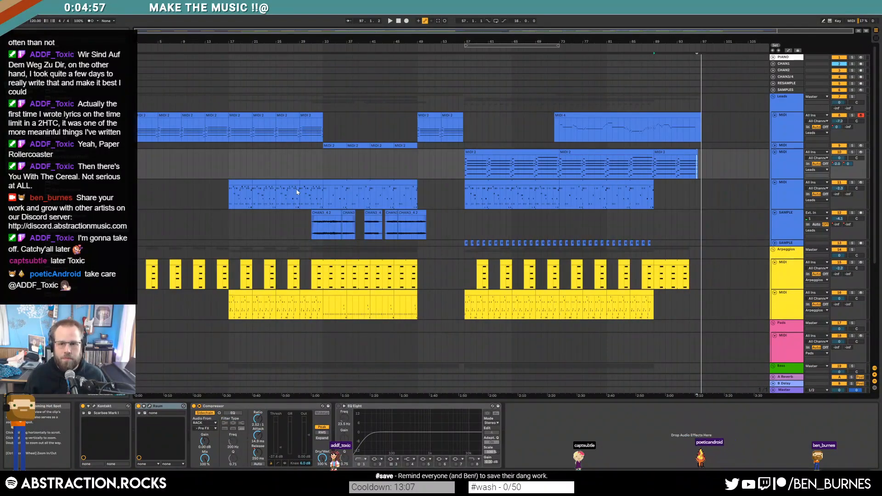
pyautogui.click(555, 128)
pyautogui.press('space')
pyautogui.press('a')
pyautogui.click(572, 132)
pyautogui.click(588, 136)
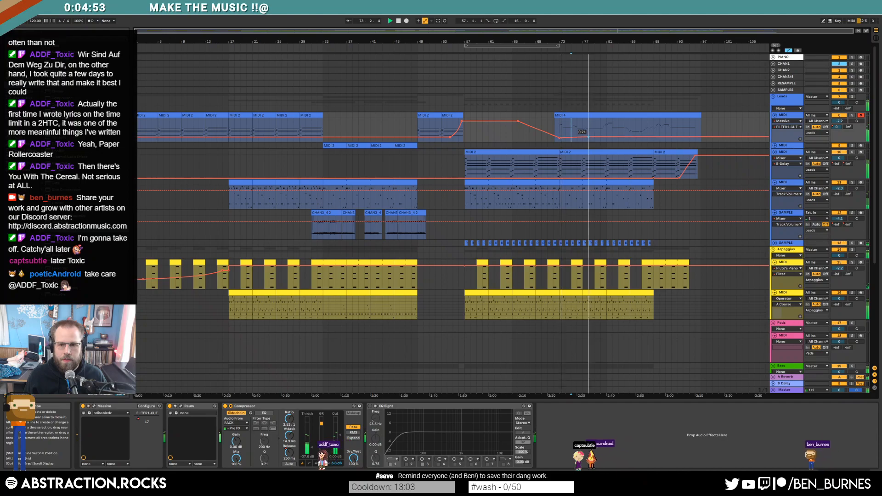
pyautogui.click(618, 137)
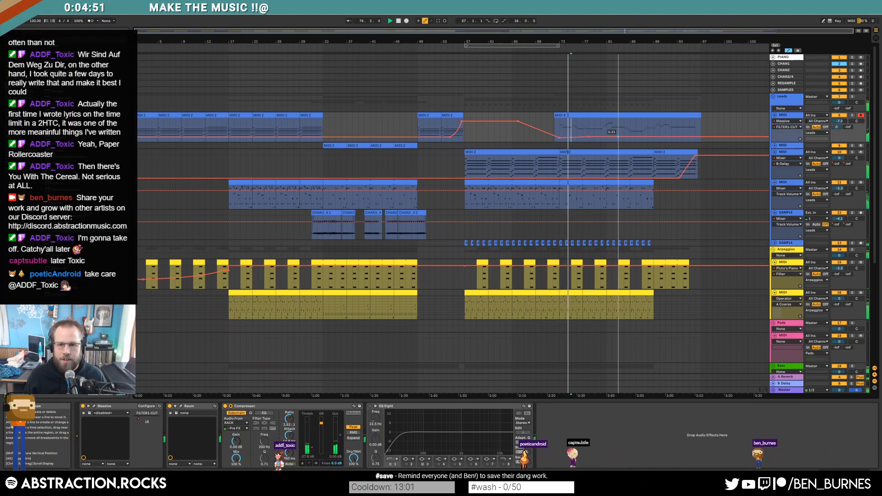
pyautogui.moveTo(618, 138); pyautogui.dragTo(618, 137)
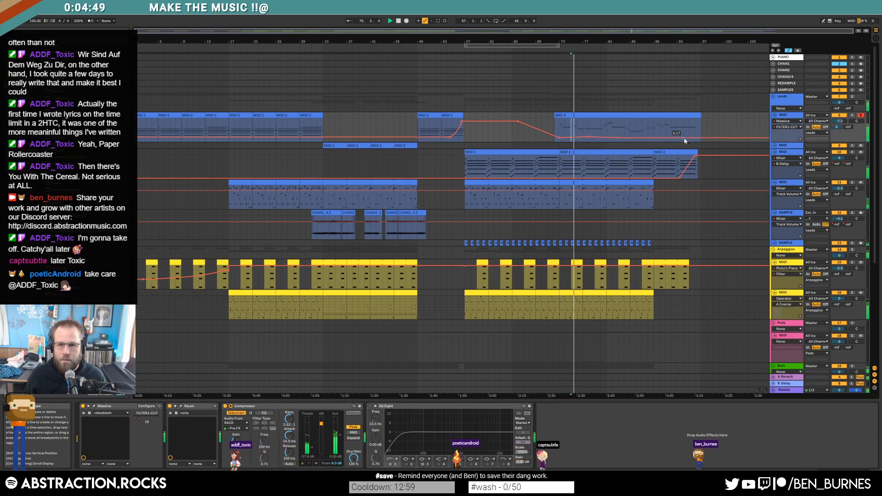
pyautogui.click(654, 137)
pyautogui.moveTo(654, 137); pyautogui.dragTo(654, 136)
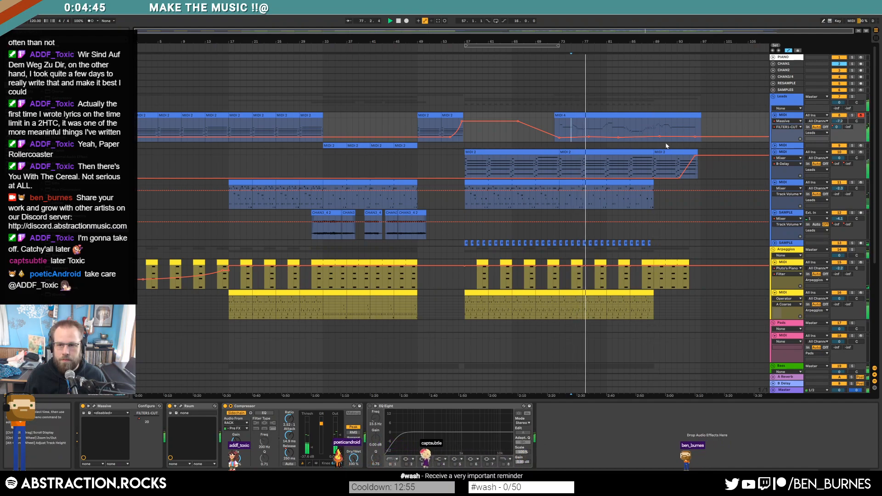
pyautogui.moveTo(703, 136); pyautogui.dragTo(703, 138)
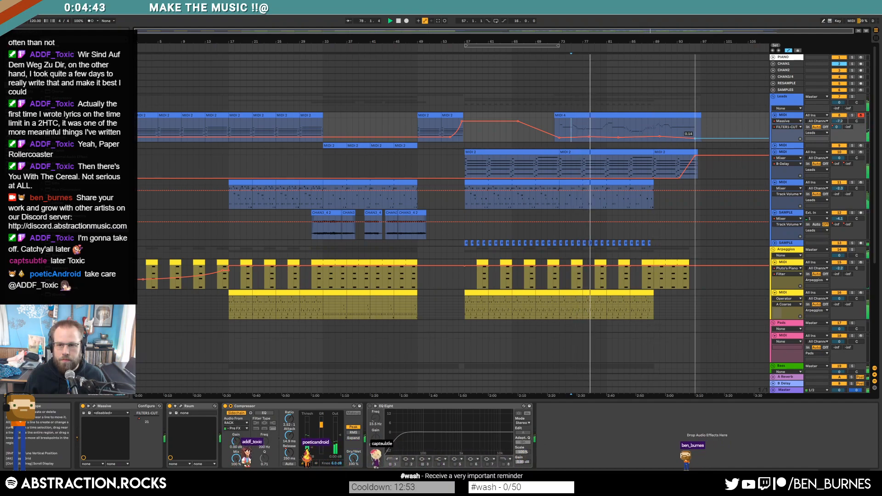
# Step: Open the MIDI 4 melody clip and nudge its second note, the long C4, slightly earlier
pyautogui.doubleClick(658, 115)
pyautogui.press('space')
pyautogui.click(252, 333)
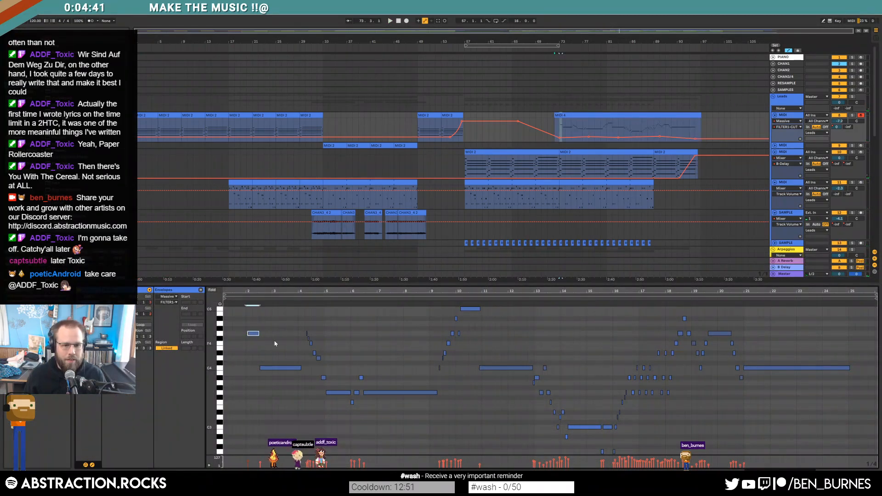
pyautogui.scroll(3, 265, 359)
pyautogui.click(283, 377)
pyautogui.click(285, 368)
pyautogui.press('space')
pyautogui.moveTo(351, 289); pyautogui.dragTo(410, 289)
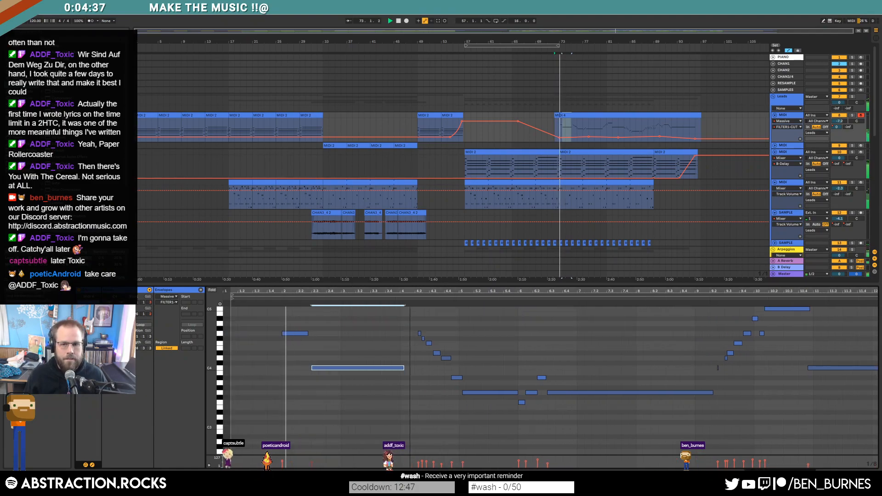
pyautogui.press('space')
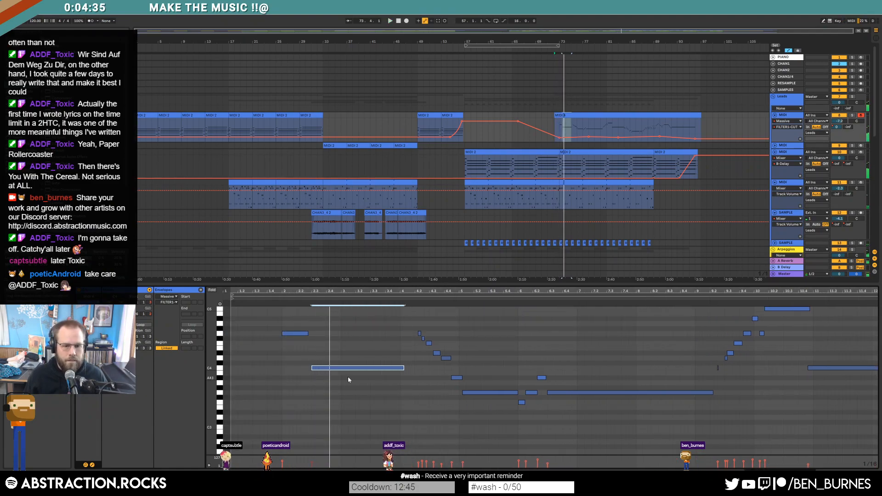
pyautogui.press('Left')
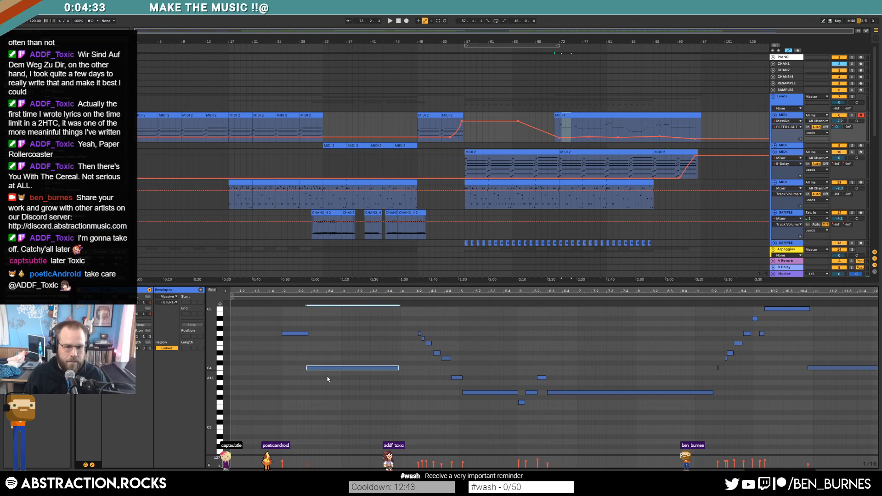
# Step: Replay the opening of the melody and shorten its first note so it ends before the long C4 starts
pyautogui.press('space')
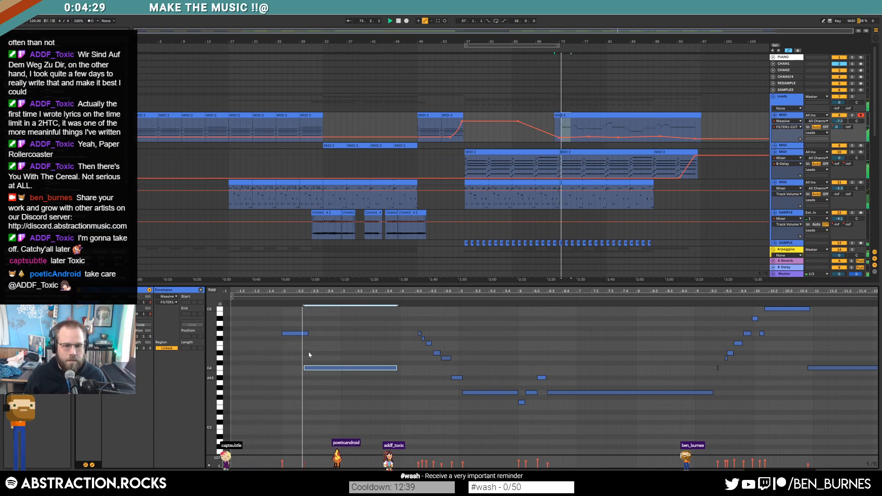
pyautogui.moveTo(307, 334); pyautogui.dragTo(297, 335)
pyautogui.click(326, 339)
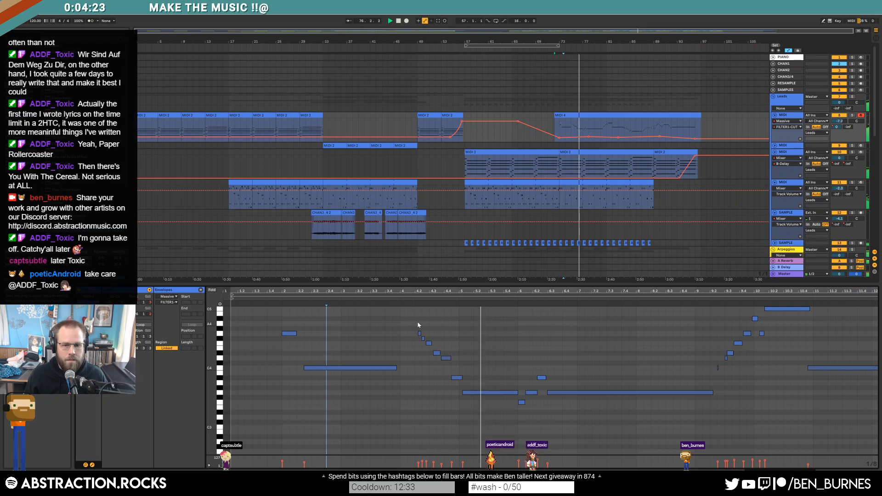
# Step: Shift the descending run around bar 4 of the melody clip and the longer note after it slightly earlier, and replay them
pyautogui.press('space')
pyautogui.moveTo(415, 322); pyautogui.dragTo(443, 367)
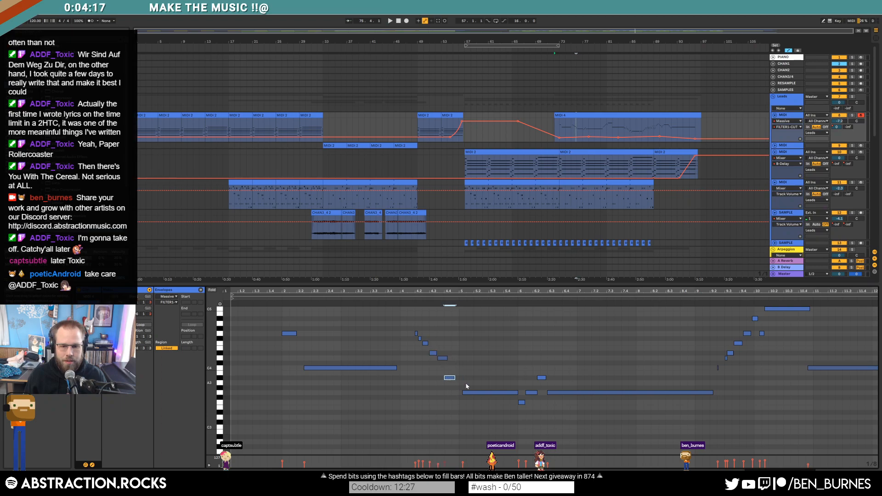
pyautogui.click(391, 297)
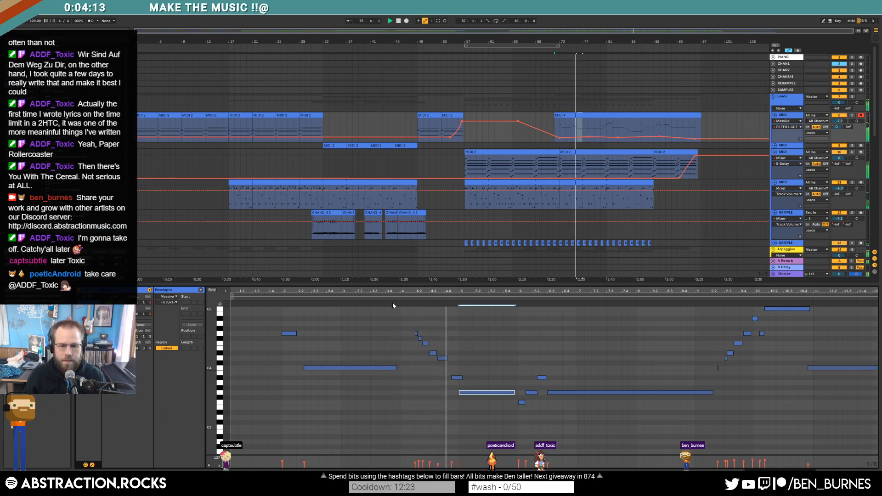
pyautogui.click(457, 378)
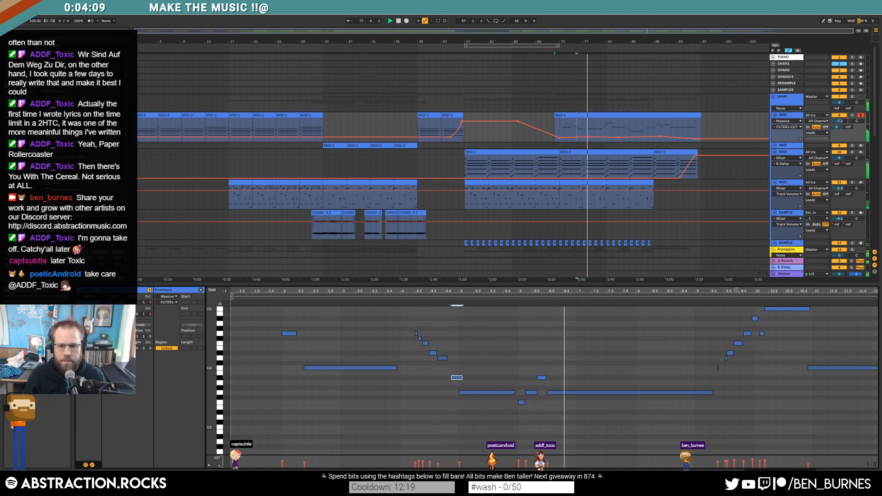
# Step: Move the long C4 after the rising run slightly earlier and shorten the high C5 note so it ends before that C4
pyautogui.moveTo(736, 290); pyautogui.dragTo(474, 298)
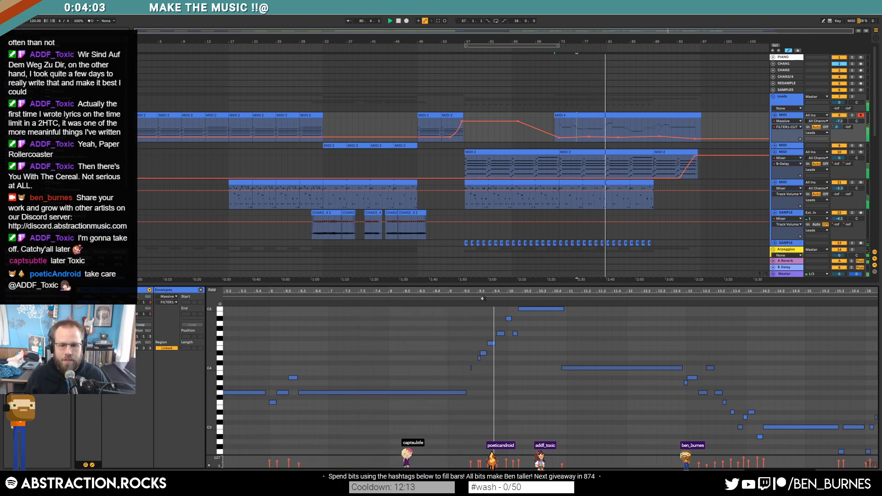
pyautogui.scroll(3, 569, 358)
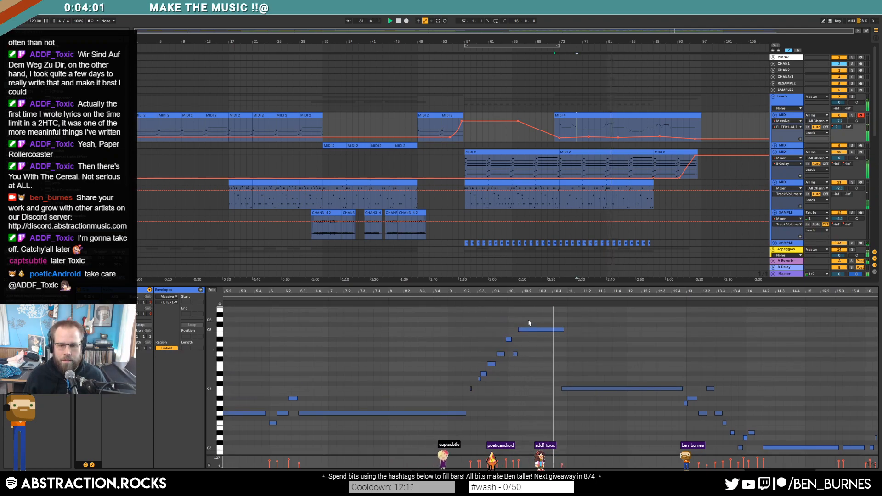
pyautogui.press('space')
pyautogui.moveTo(568, 390); pyautogui.dragTo(561, 390)
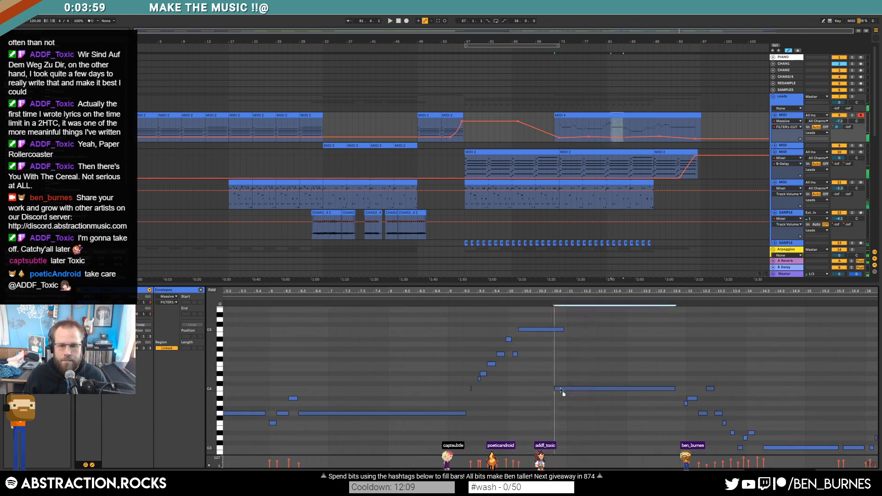
pyautogui.moveTo(562, 329); pyautogui.dragTo(550, 330)
pyautogui.click(585, 389)
pyautogui.click(626, 356)
# Step: Raise the short grace note opening the next descending phrase by two semitones and nudge the note after it slightly earlier
pyautogui.moveTo(686, 290); pyautogui.dragTo(531, 292)
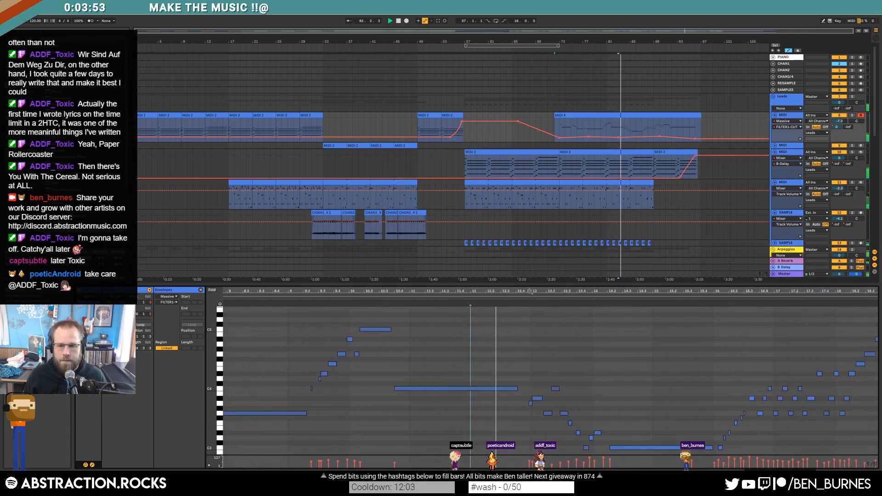
pyautogui.click(530, 404)
pyautogui.press('Up')
pyautogui.press('Up')
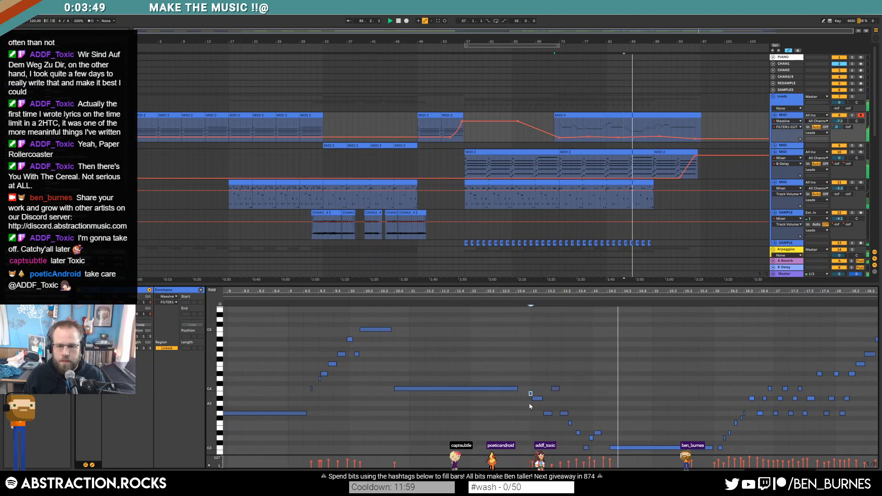
pyautogui.click(536, 399)
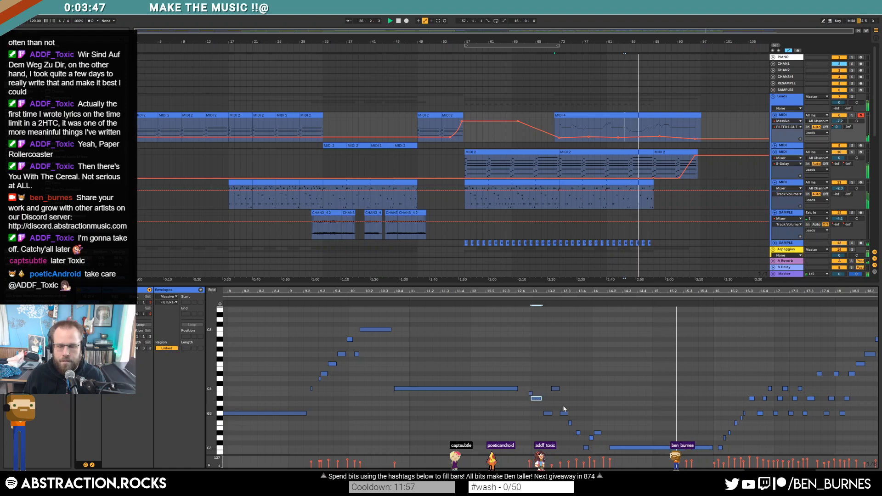
# Step: Play through the remaining phrases of the melody clip and check their notes
pyautogui.moveTo(760, 291); pyautogui.dragTo(636, 293)
pyautogui.scroll(-3, 637, 367)
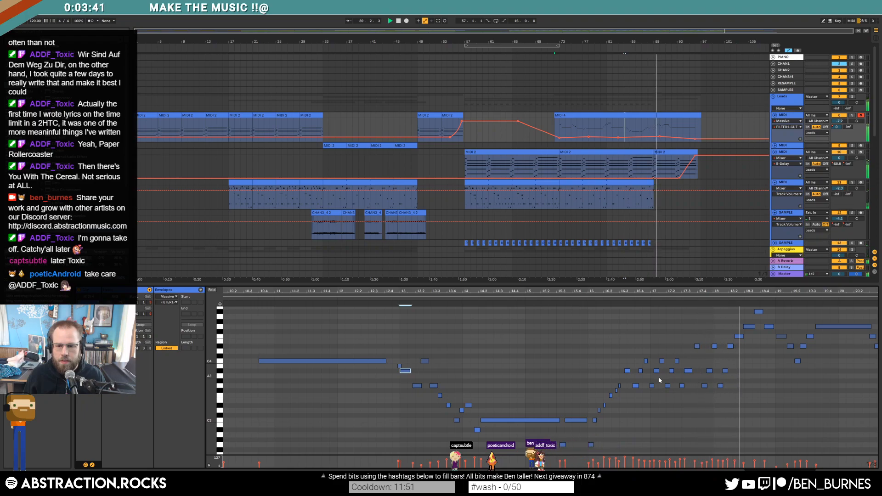
pyautogui.moveTo(808, 290); pyautogui.dragTo(584, 294)
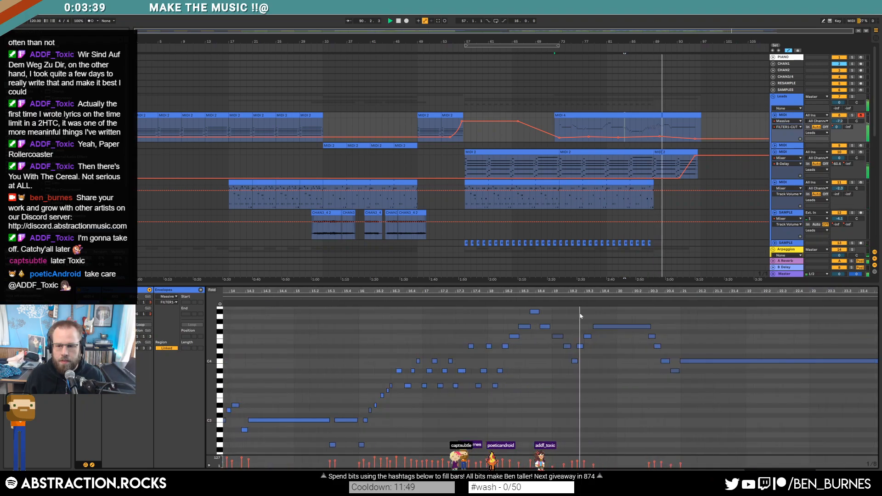
pyautogui.moveTo(558, 336); pyautogui.dragTo(558, 334)
pyautogui.click(569, 330)
# Step: Add breakpoints to the lead's Massive filter cutoff automation so that it rises over the last held note, up to about bar 96
pyautogui.click(674, 139)
pyautogui.click(684, 138)
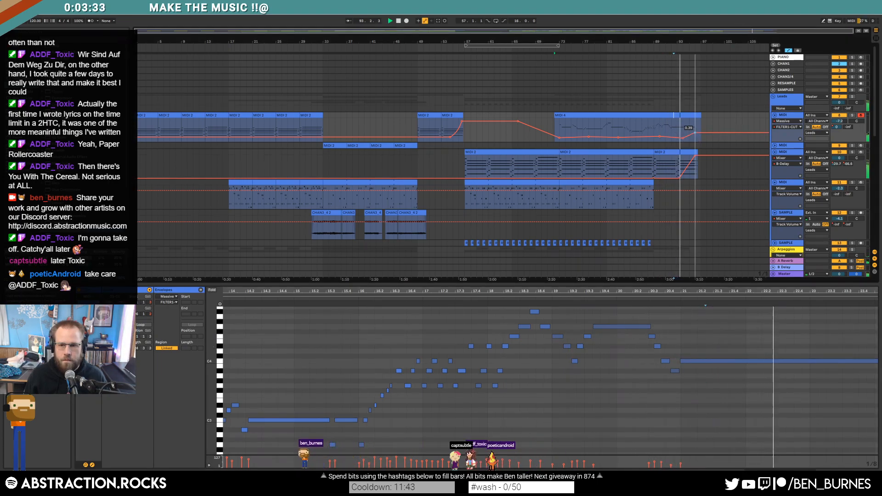
pyautogui.moveTo(695, 140); pyautogui.dragTo(693, 132)
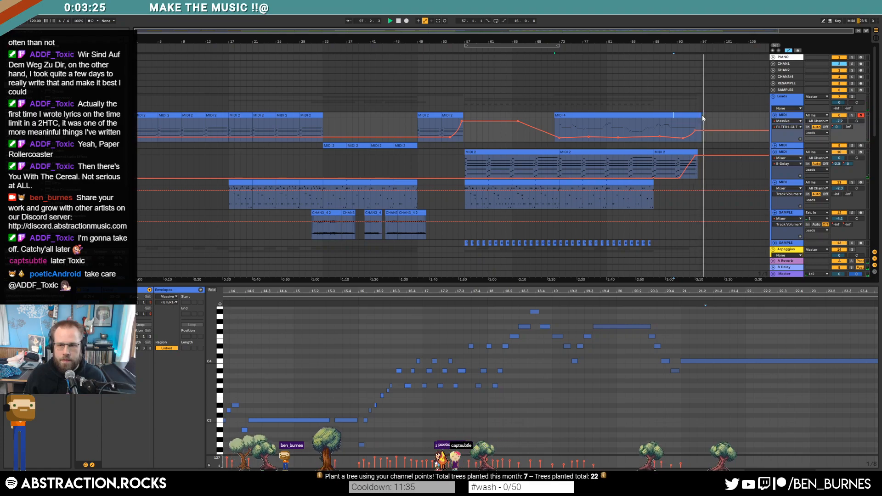
# Step: Trim the end of the lead melody clip to bar 97 and hide the automation lanes
pyautogui.scroll(3, 705, 120)
pyautogui.moveTo(701, 115); pyautogui.dragTo(699, 115)
pyautogui.click(709, 129)
pyautogui.press('a')
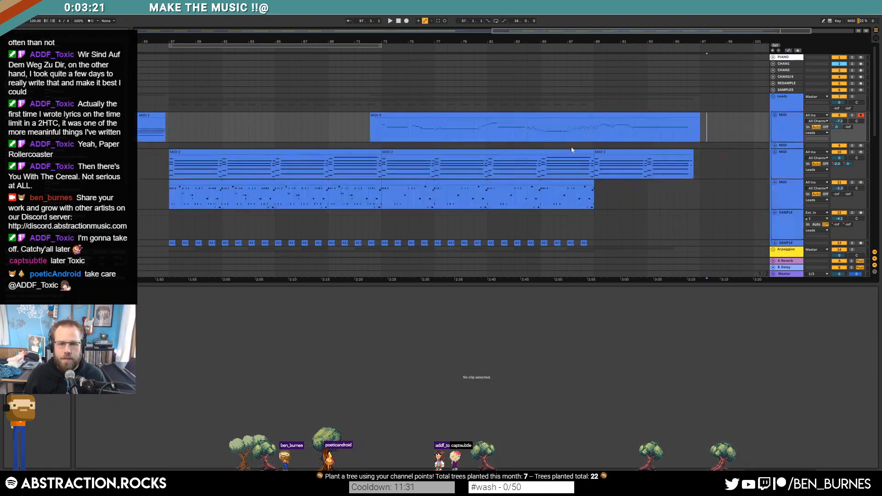
# Step: Select the drum rack clips from bar 57 to bar 73 and duplicate them over bars 73 to 89
pyautogui.scroll(-1, 604, 155)
pyautogui.scroll(-3, 603, 154)
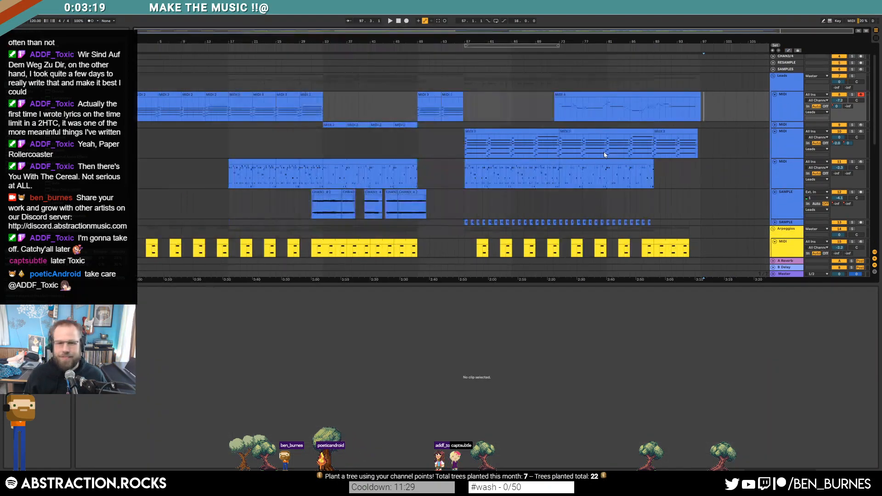
pyautogui.hotkey('shift', 'Tab')
pyautogui.scroll(-3, 564, 182)
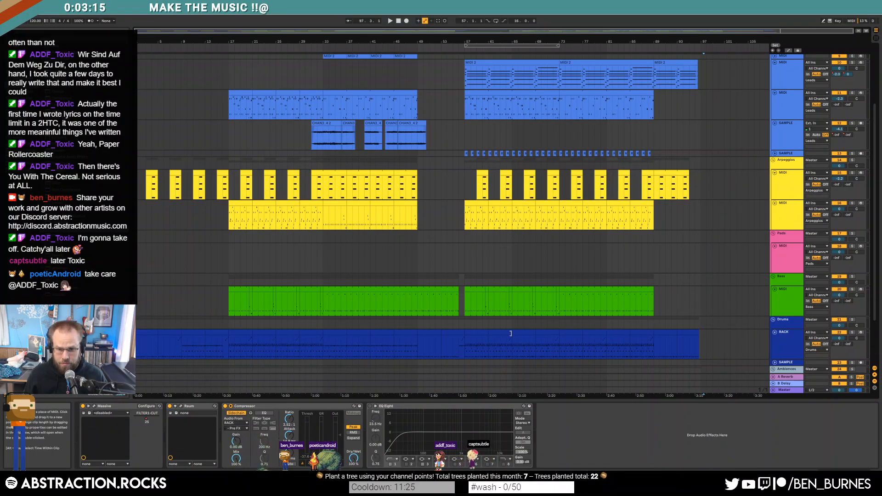
pyautogui.moveTo(475, 340); pyautogui.dragTo(546, 331)
pyautogui.click(547, 331)
pyautogui.keyDown('shift'); pyautogui.click(475, 332); pyautogui.keyUp('shift')
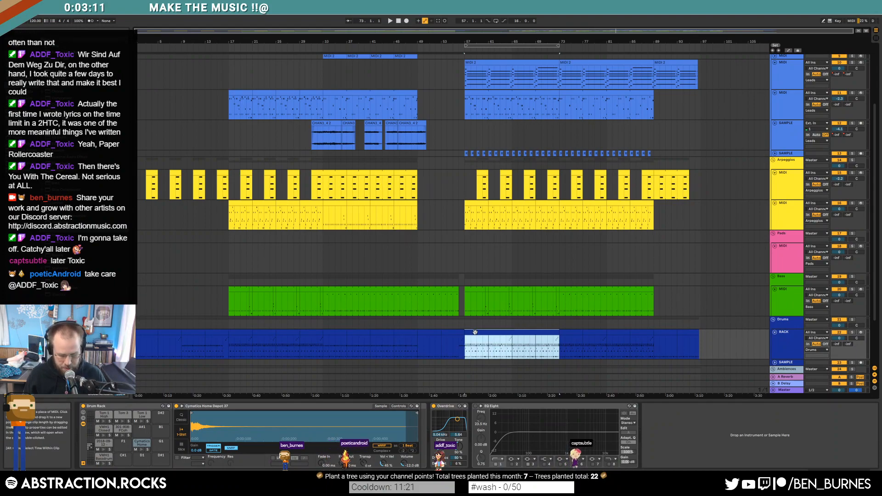
pyautogui.hotkey('ctrl', 'd')
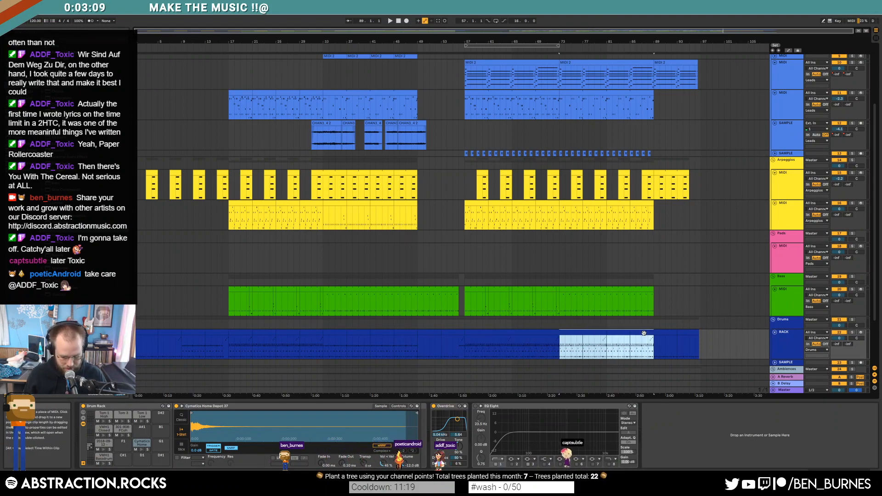
pyautogui.click(644, 332)
pyautogui.click(663, 335)
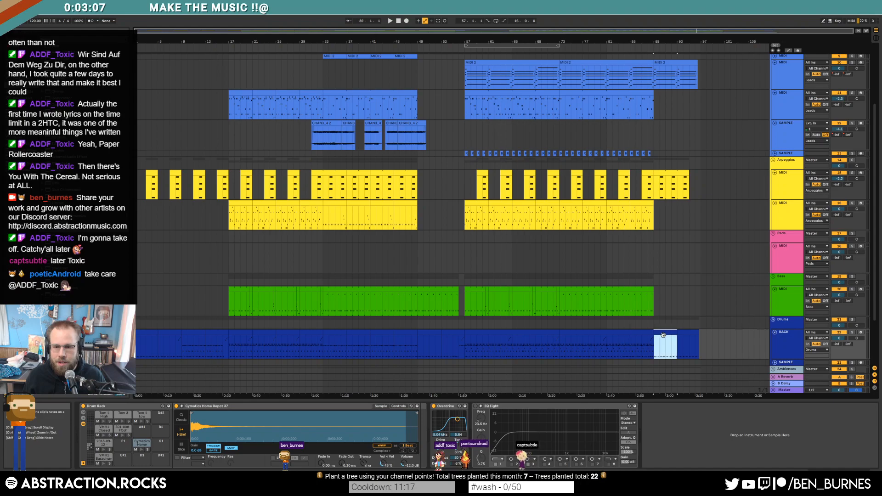
pyautogui.scroll(-3, 698, 328)
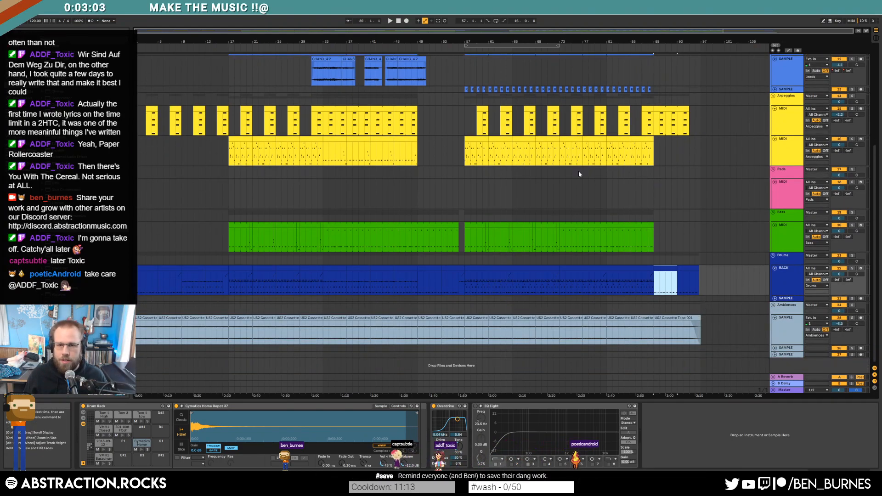
pyautogui.hotkey('shift', 'Tab')
pyautogui.hotkey('shift', 'Tab')
pyautogui.scroll(1, 553, 146)
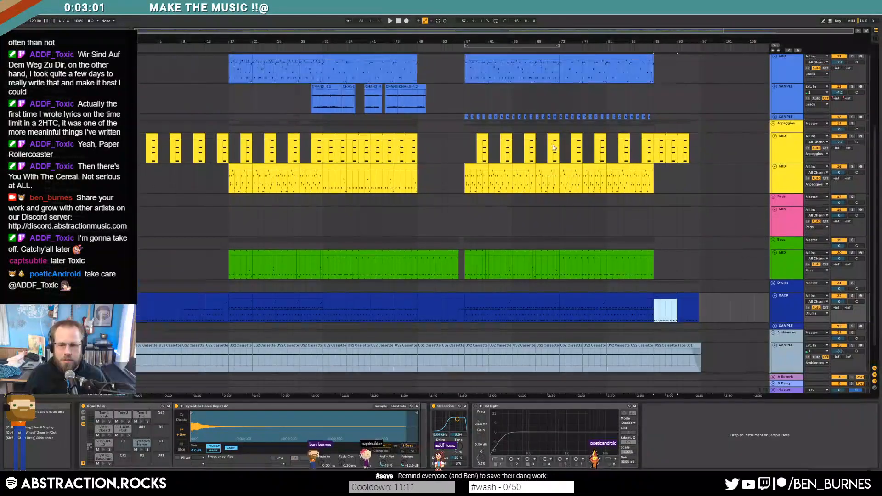
# Step: Fold the open lead, arpeggio, bass, drum and ambience tracks to compact the arrangement
pyautogui.scroll(4, 553, 146)
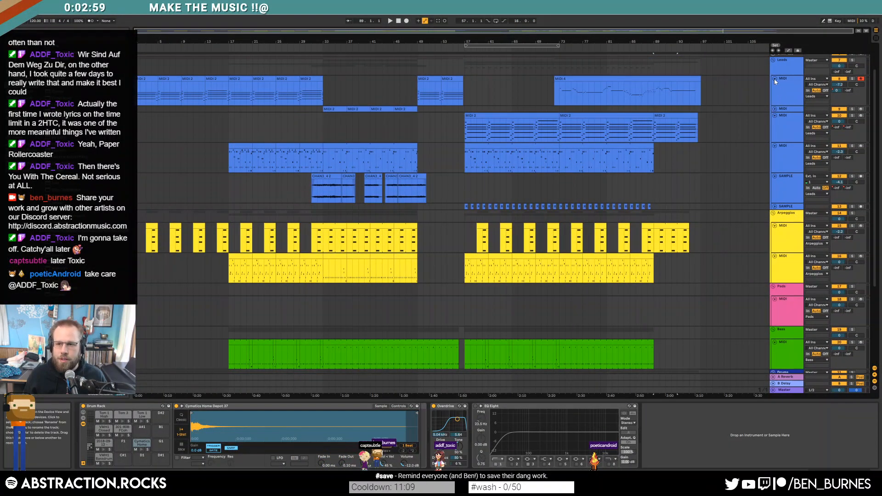
pyautogui.click(774, 79)
pyautogui.click(774, 92)
pyautogui.click(773, 97)
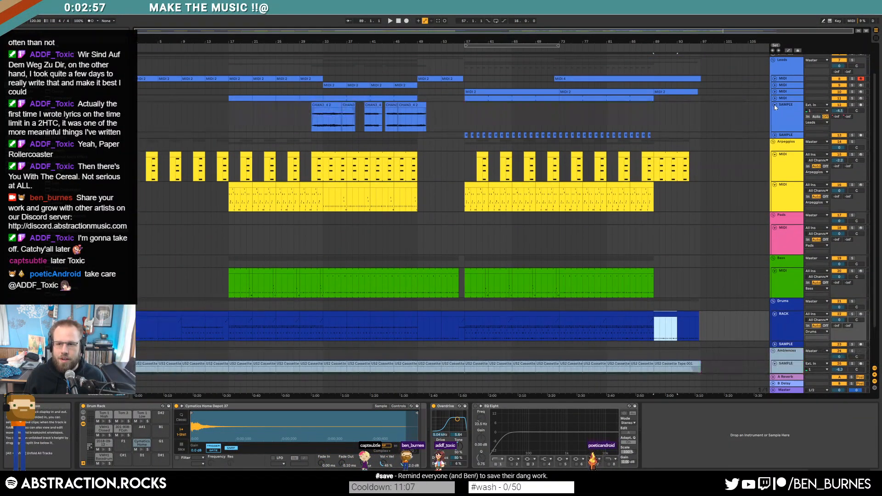
pyautogui.click(774, 105)
pyautogui.click(774, 131)
pyautogui.click(774, 137)
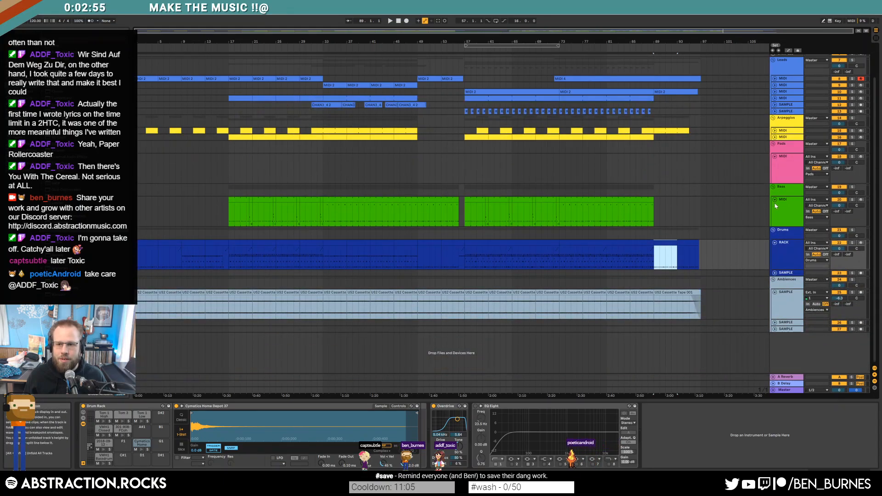
pyautogui.click(775, 202)
pyautogui.click(775, 256)
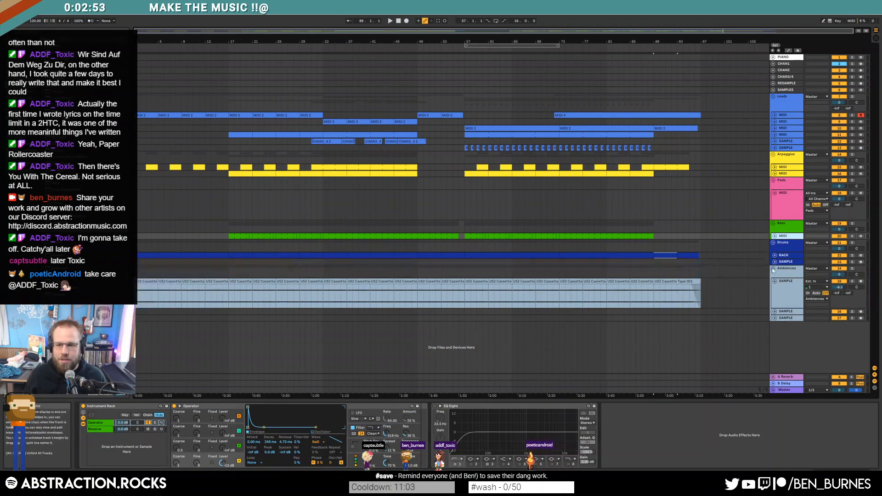
pyautogui.click(775, 282)
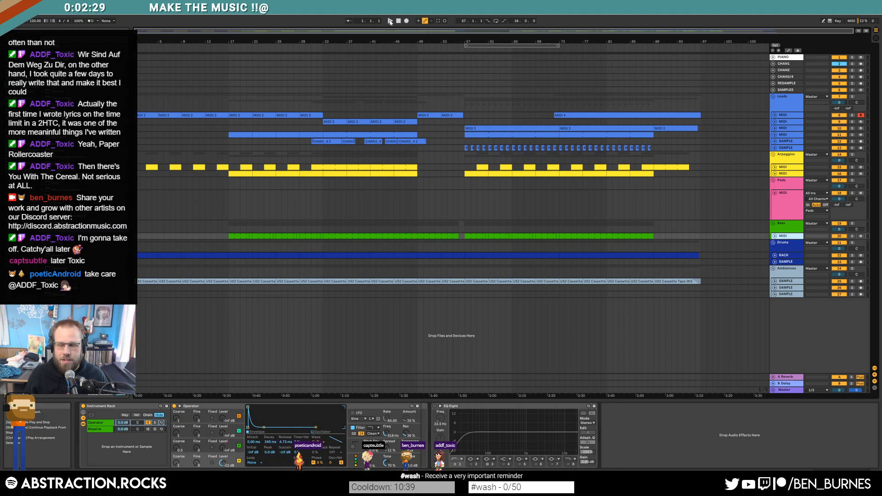
# Step: Unfold the Master track, activate its Simple Mastering rack and shape the EQ Eight curve with a boost around 1.47 kHz
pyautogui.click(773, 388)
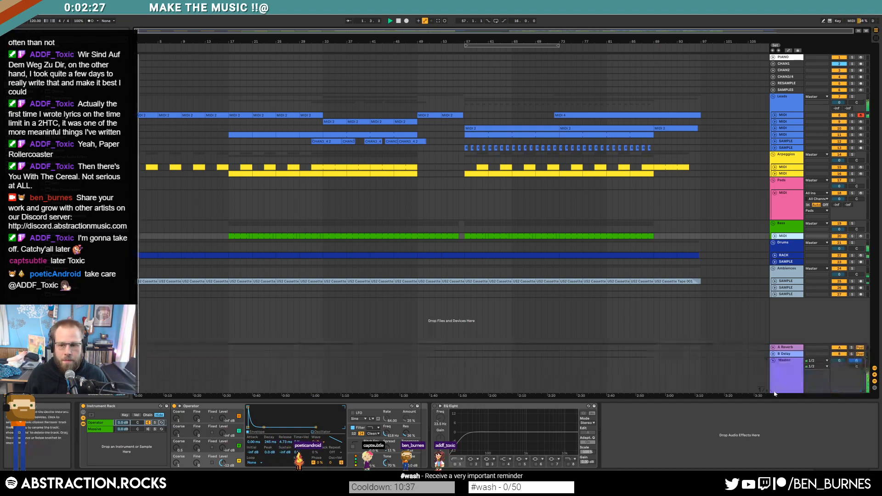
pyautogui.click(776, 371)
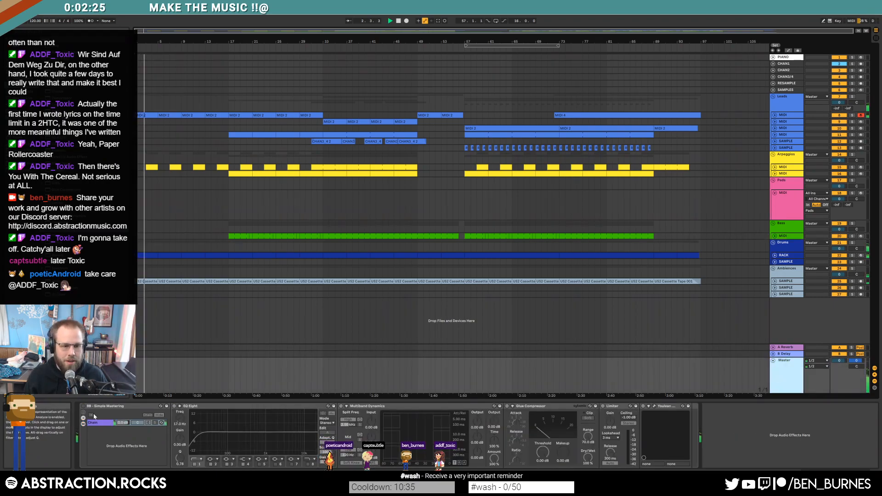
pyautogui.click(83, 406)
pyautogui.moveTo(200, 436); pyautogui.dragTo(271, 429)
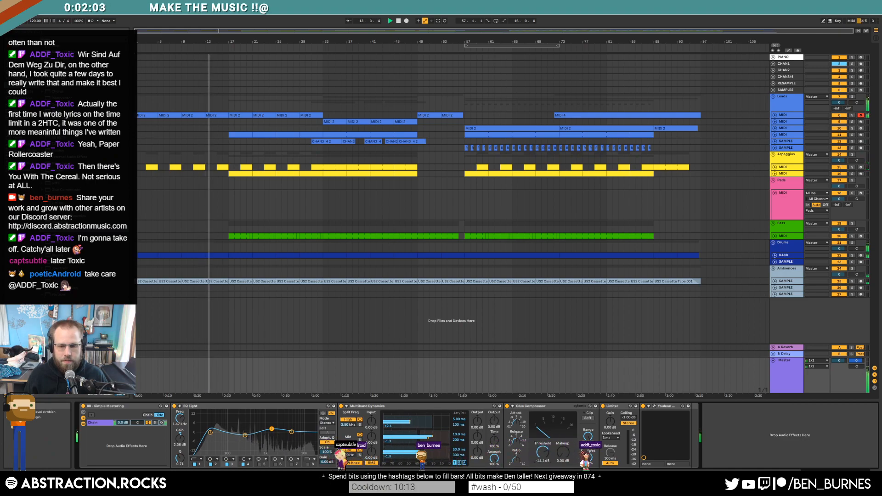
# Step: Set the Glue Compressor's threshold to -13.0 dB and makeup to 7.30 dB while checking levels in the Youlean Loudness Meter
pyautogui.click(654, 406)
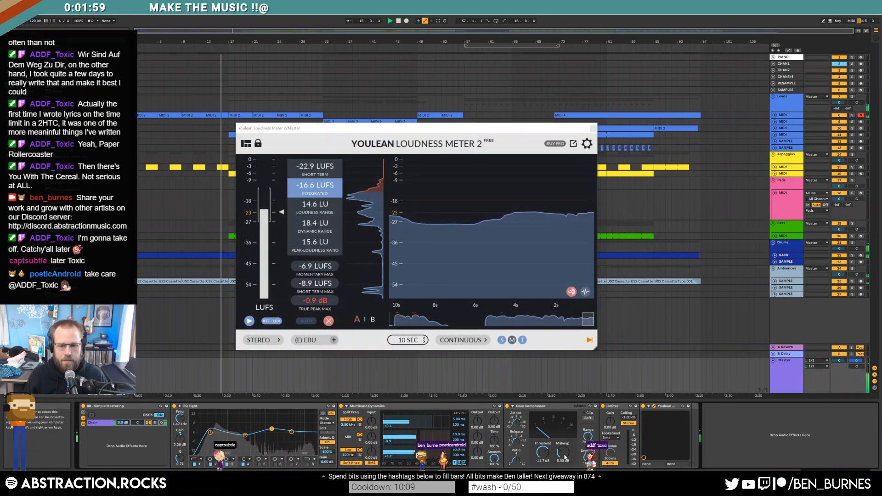
pyautogui.moveTo(418, 131); pyautogui.dragTo(567, 119)
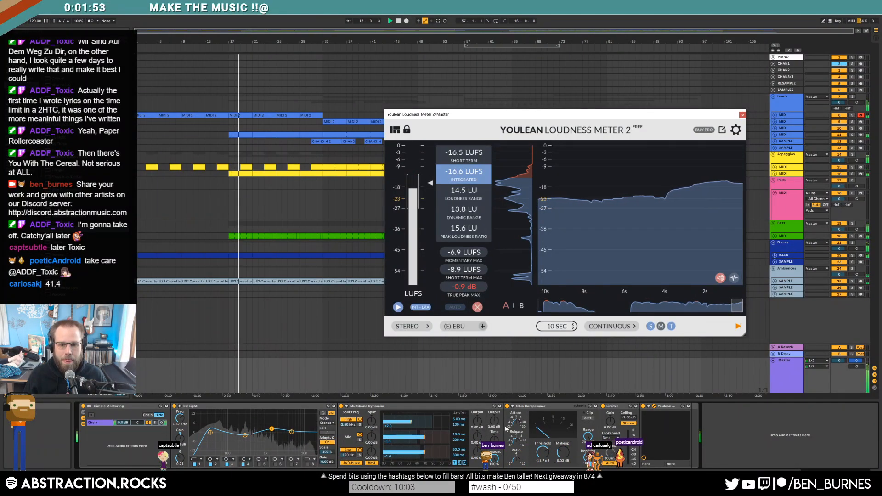
pyautogui.click(547, 454)
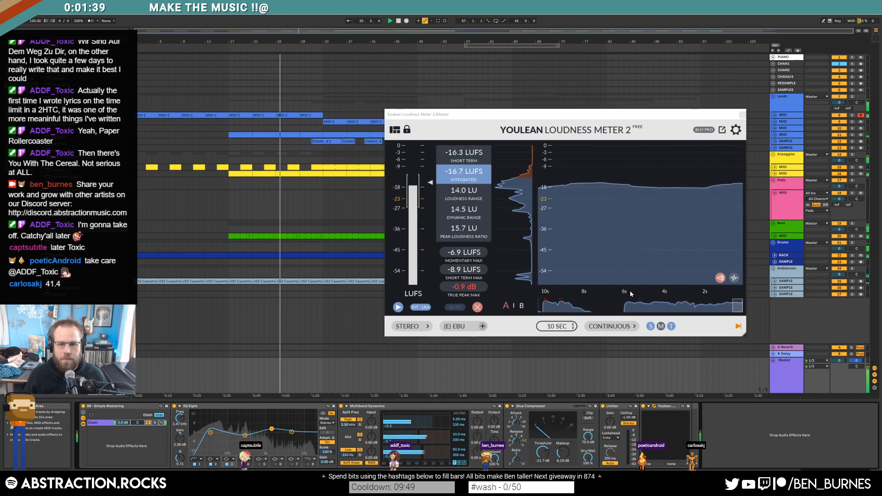
pyautogui.moveTo(543, 454); pyautogui.dragTo(563, 451)
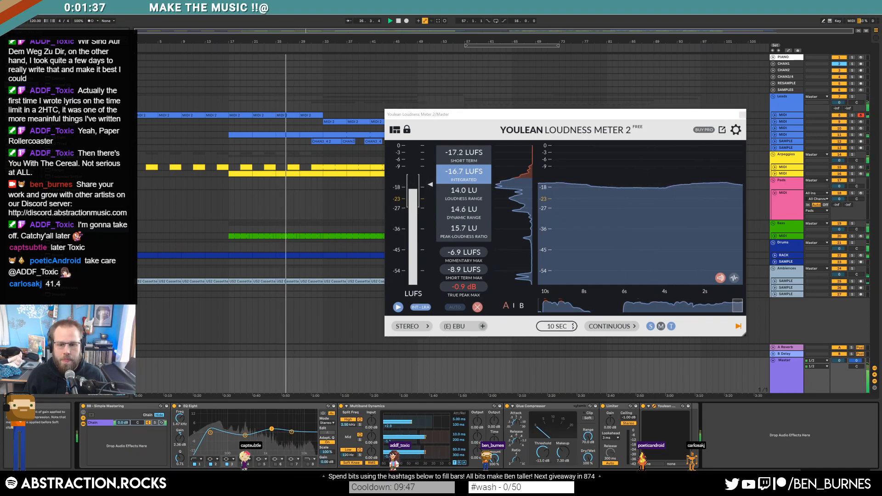
pyautogui.click(741, 114)
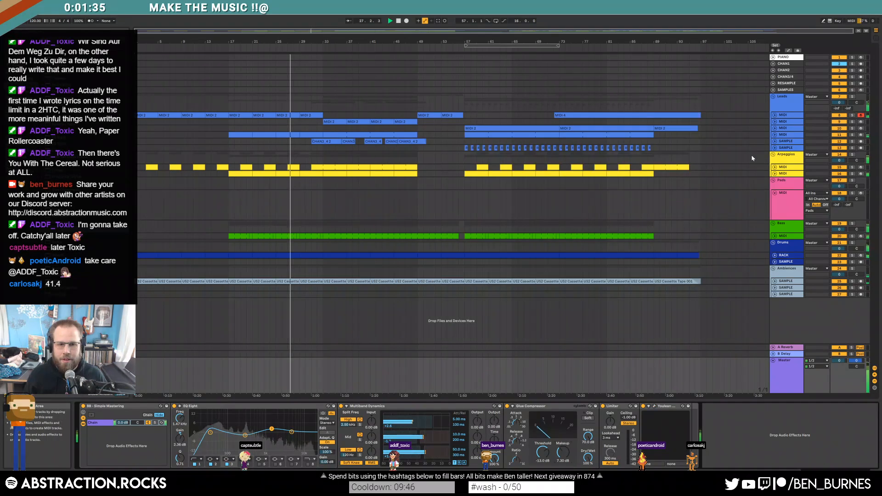
# Step: Unfold the fourth lead track to check its devices, then reselect the Master track and return playback to the song's start
pyautogui.click(774, 135)
pyautogui.click(788, 139)
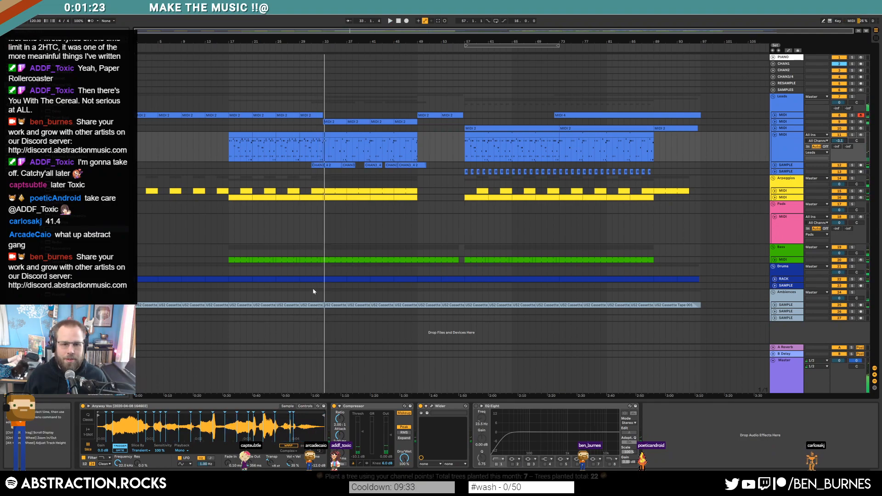
pyautogui.click(790, 370)
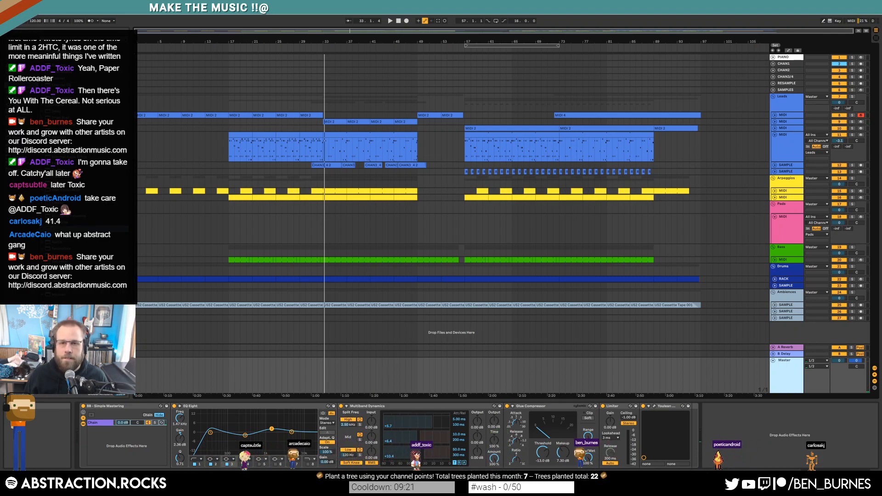
pyautogui.click(398, 21)
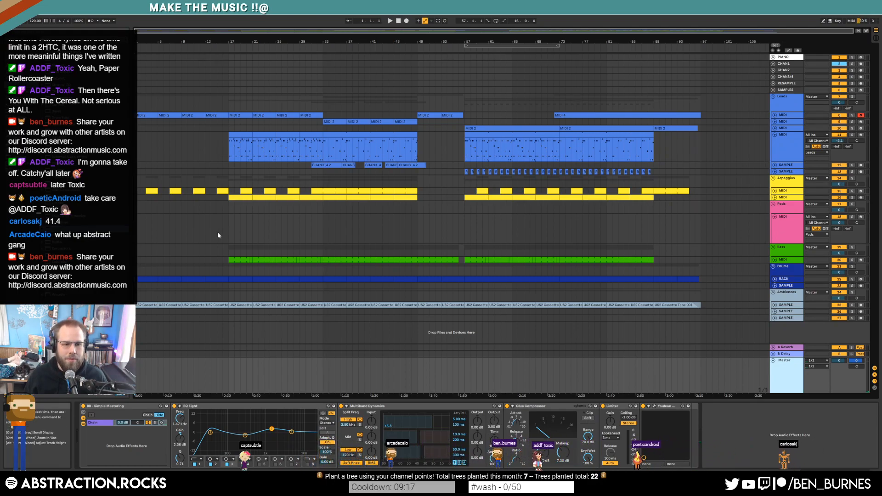
# Step: Unfold the drum rack and first arpeggio track, and open ValhallaDelay from the arpeggio clip at bar 15
pyautogui.click(774, 280)
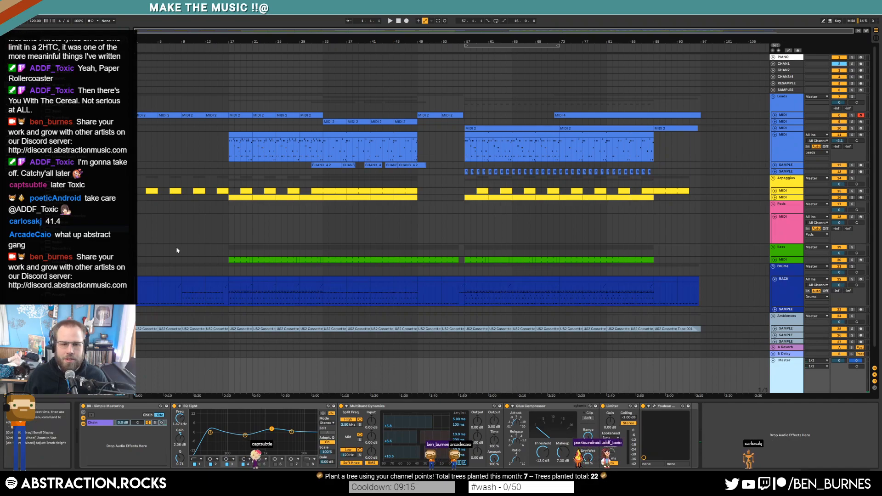
pyautogui.scroll(3, 200, 267)
pyautogui.scroll(3, 200, 266)
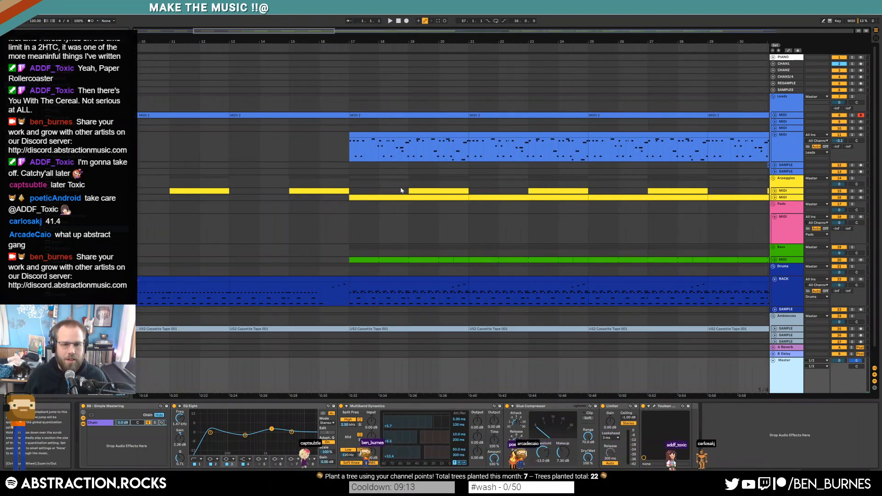
pyautogui.click(774, 191)
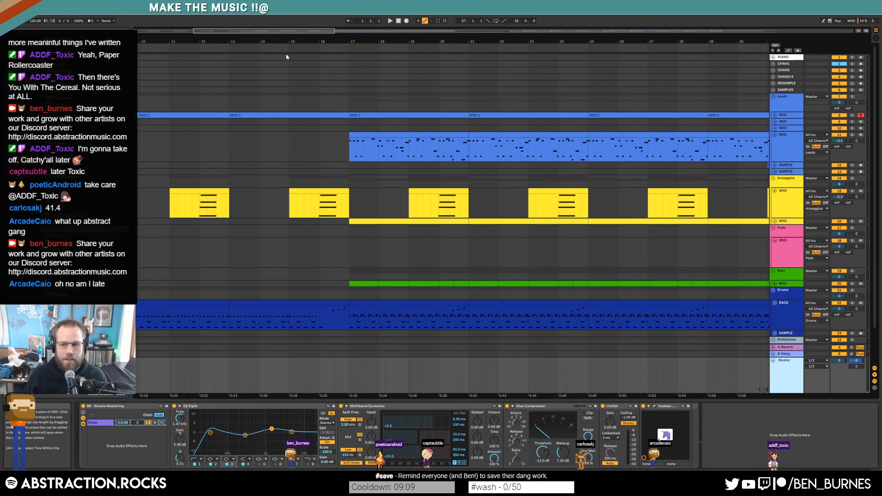
pyautogui.click(341, 197)
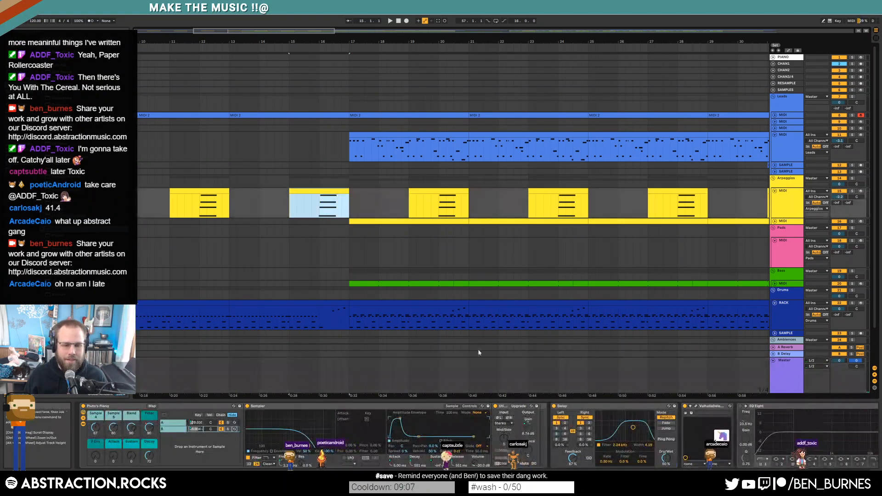
pyautogui.click(696, 407)
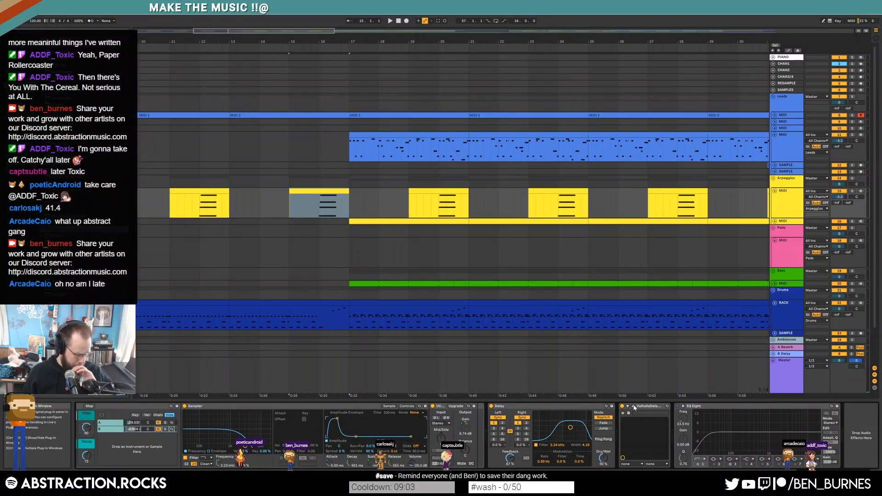
pyautogui.click(633, 407)
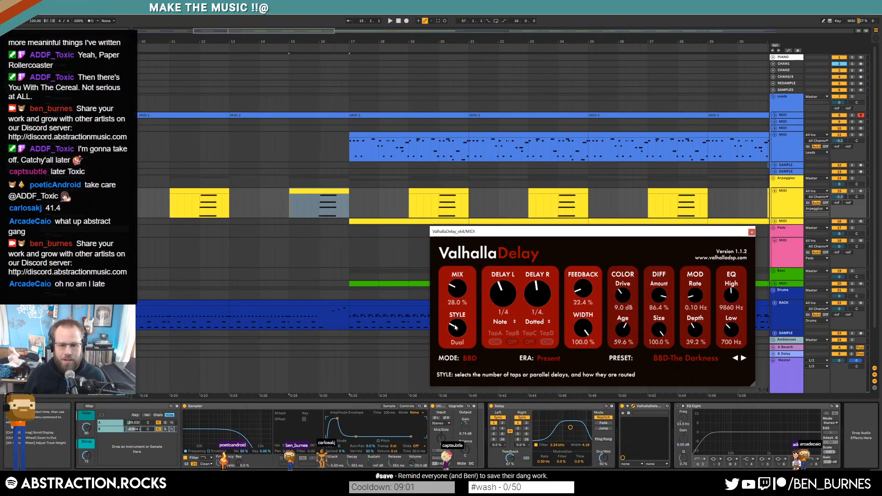
# Step: Automate the arpeggio's ValhallaDelay mix to drop to 0 after bar 16 and rise back by bar 19, then play the transition
pyautogui.press('a')
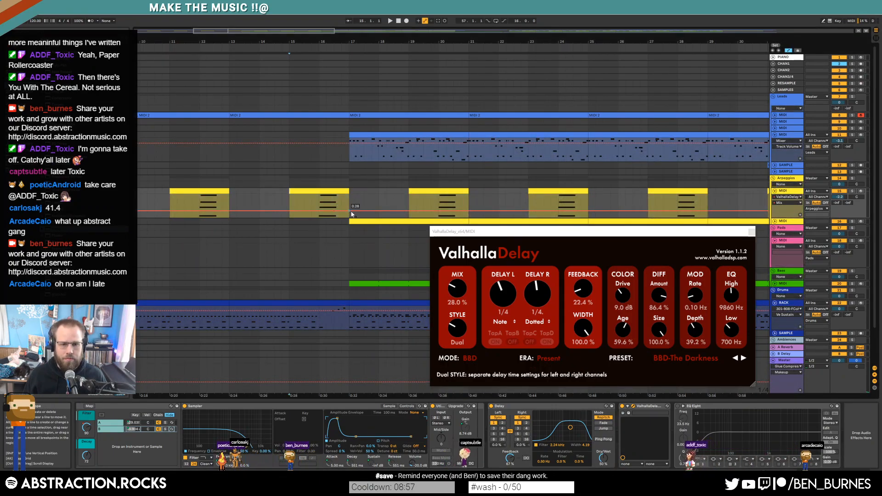
pyautogui.click(366, 211)
pyautogui.moveTo(353, 211); pyautogui.dragTo(379, 217)
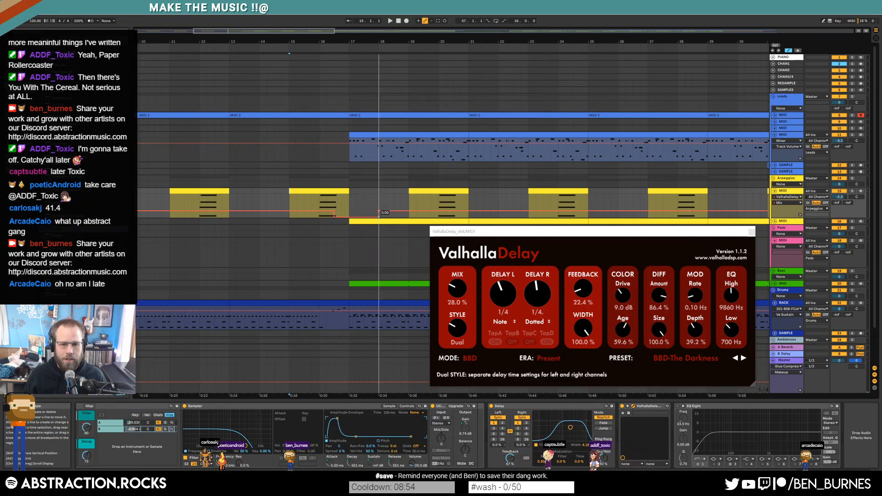
pyautogui.click(380, 213)
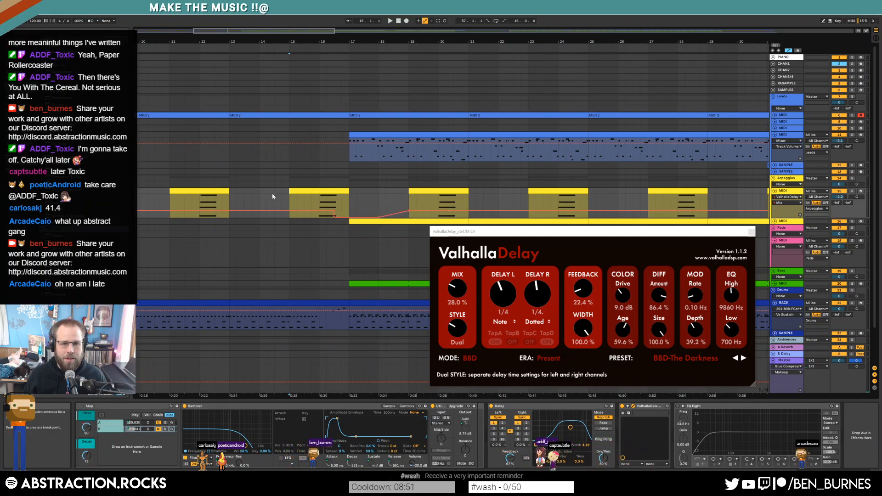
pyautogui.click(327, 212)
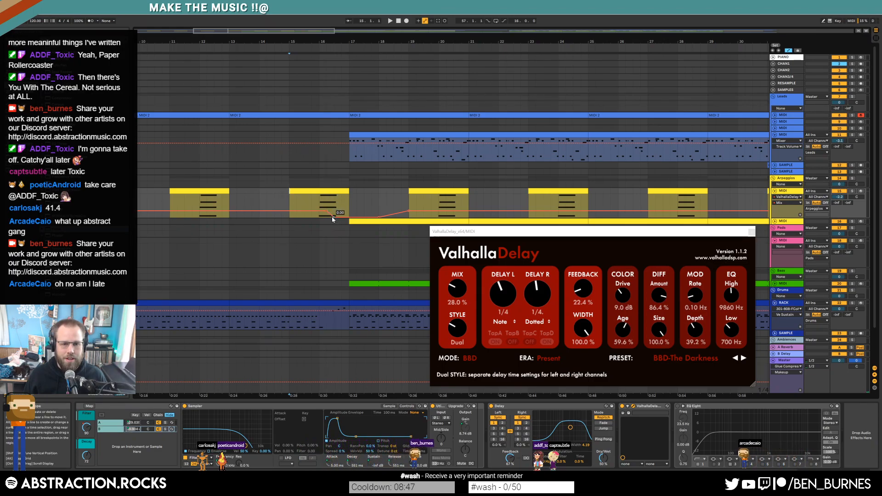
pyautogui.moveTo(326, 221); pyautogui.dragTo(334, 220)
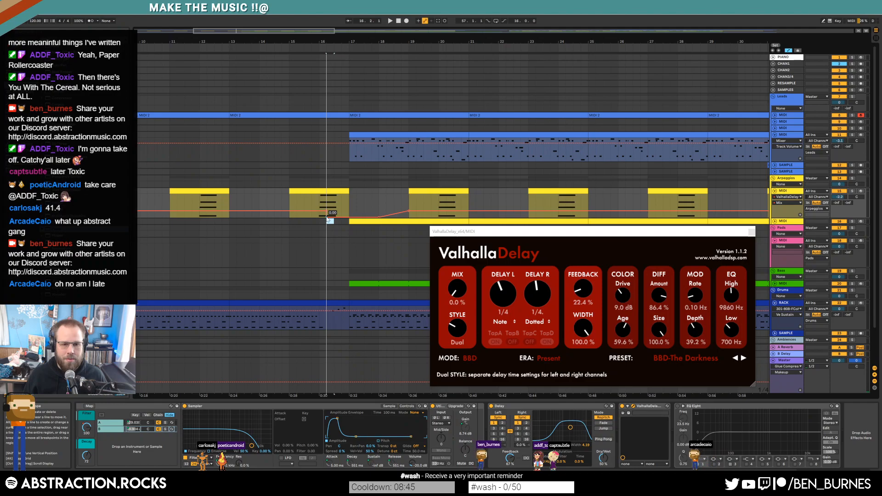
pyautogui.click(266, 199)
pyautogui.press('space')
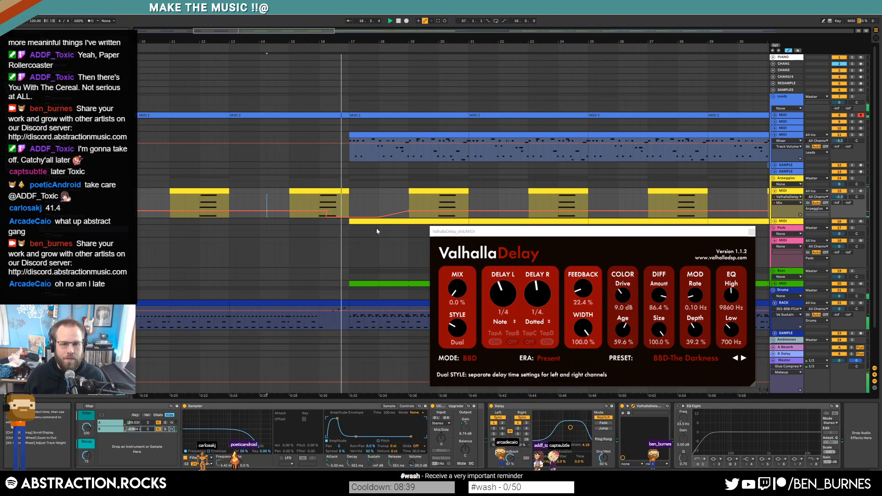
# Step: Shorten the long sustained chord notes in the lead clip at bar 13 to end around bar 16, and play the transition
pyautogui.click(774, 115)
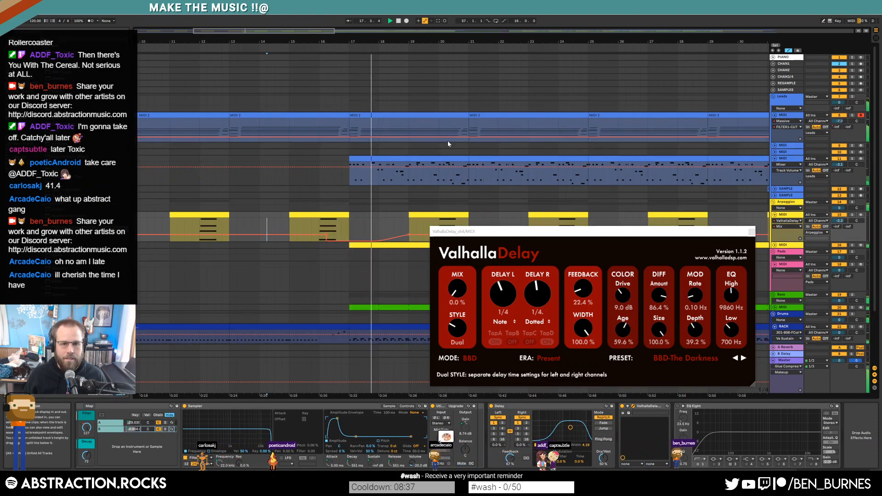
pyautogui.doubleClick(321, 115)
pyautogui.press('space')
pyautogui.moveTo(751, 322); pyautogui.dragTo(800, 422)
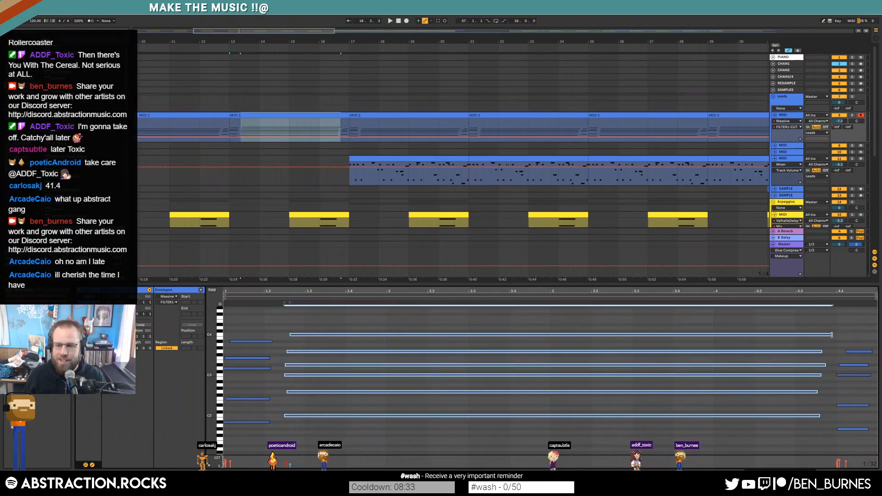
pyautogui.moveTo(832, 335); pyautogui.dragTo(734, 335)
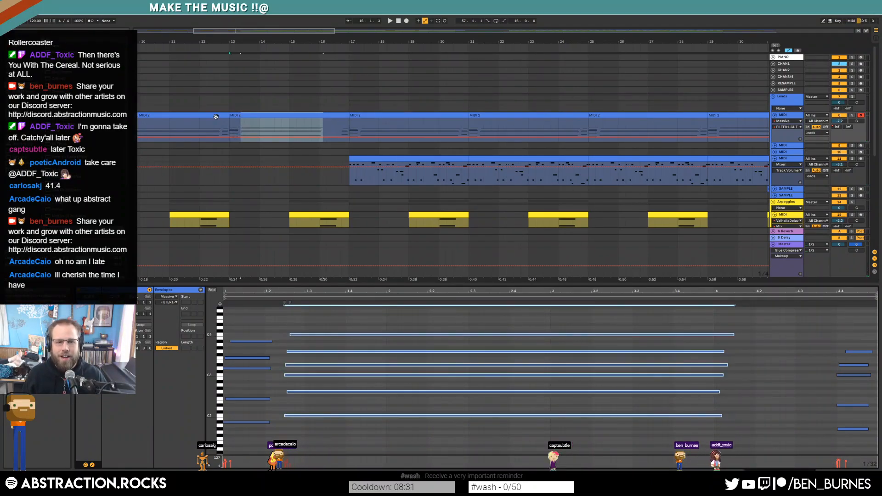
pyautogui.click(304, 46)
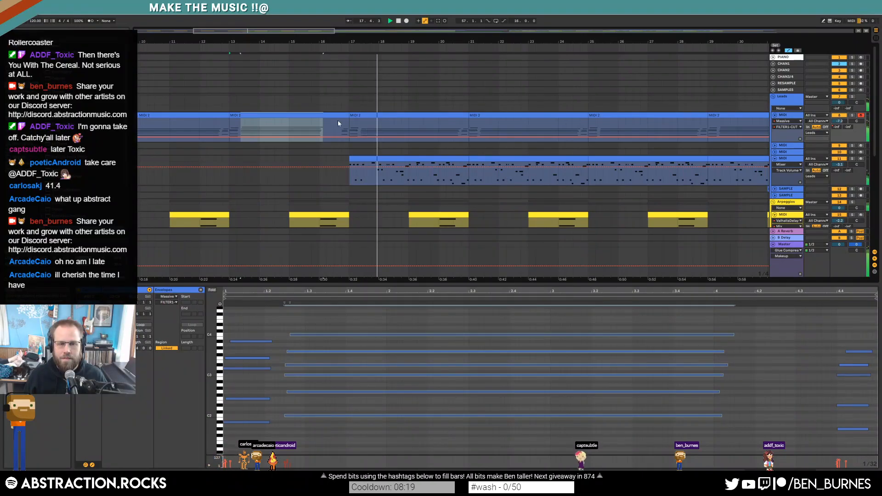
# Step: Add a second Tom 1 High hit right after the existing one near beat 4.2 of the drum clip at bar 21, and play the fill
pyautogui.scroll(-3, 366, 190)
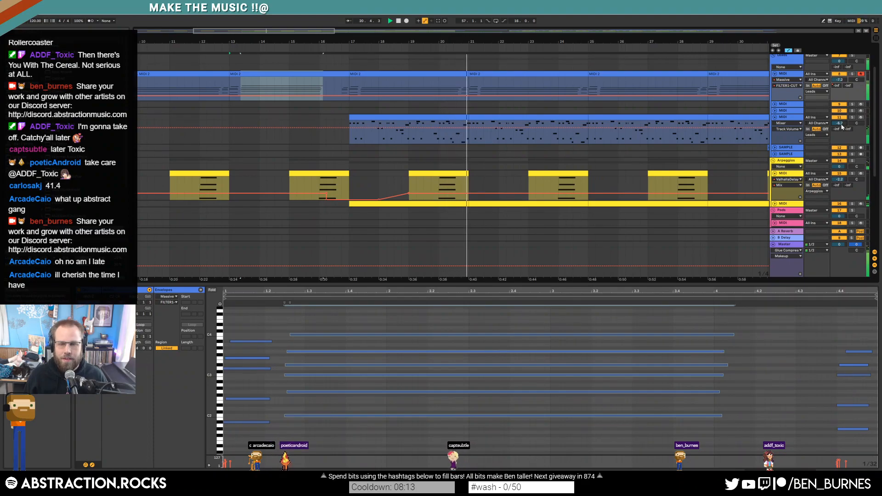
pyautogui.press('a')
pyautogui.moveTo(308, 32); pyautogui.dragTo(353, 32)
pyautogui.scroll(-3, 371, 158)
pyautogui.scroll(-3, 363, 166)
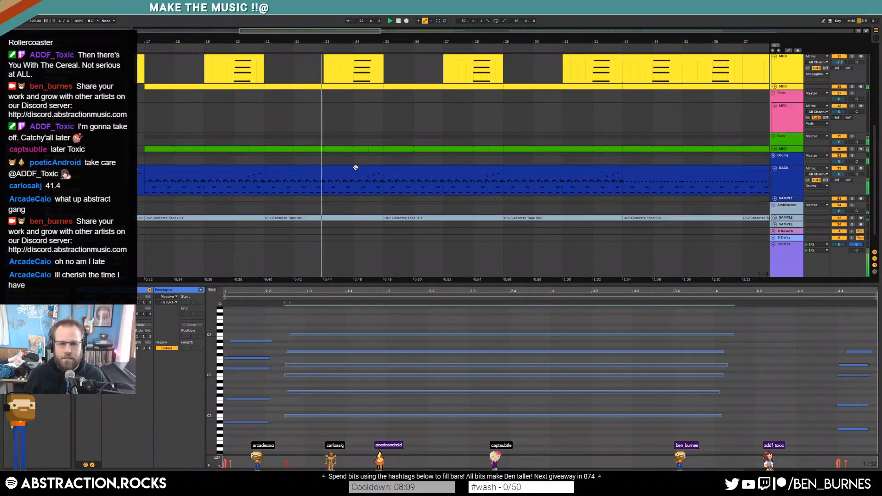
pyautogui.click(366, 166)
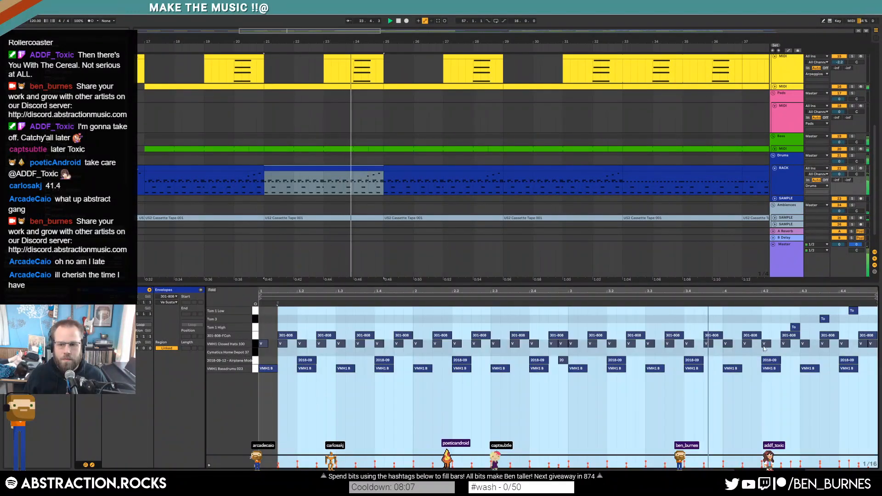
pyautogui.click(775, 329)
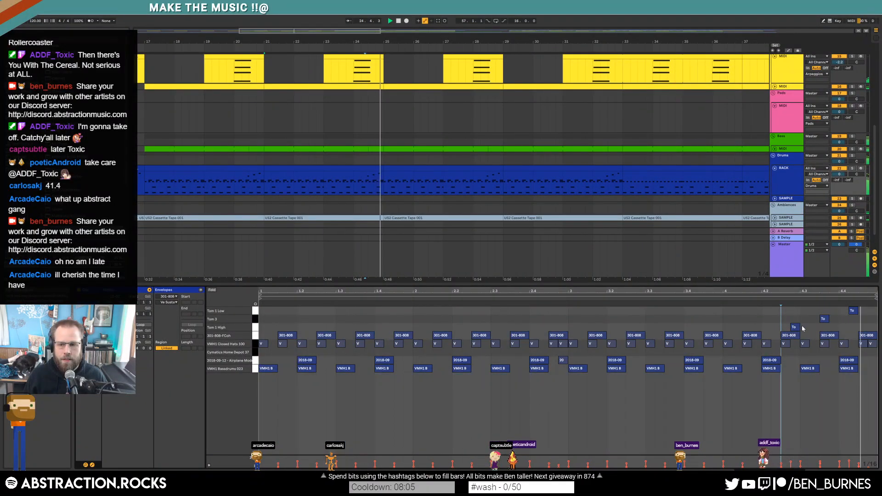
pyautogui.doubleClick(804, 327)
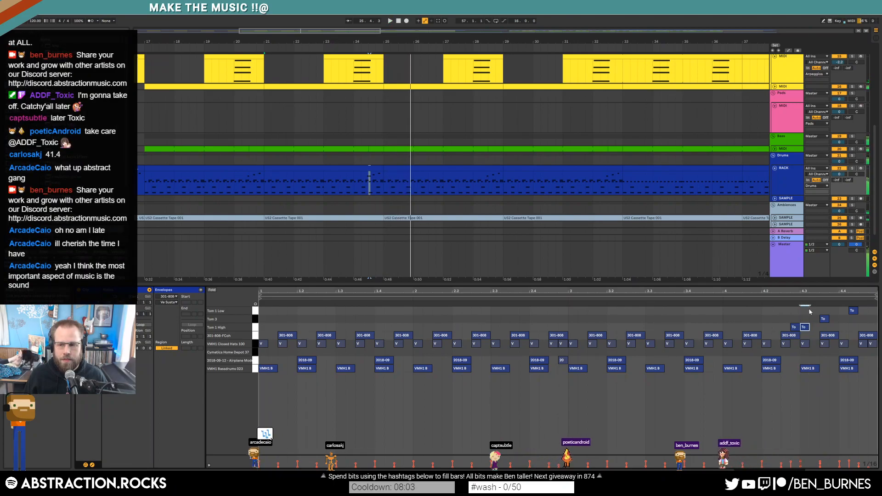
pyautogui.press('space')
pyautogui.click(795, 327)
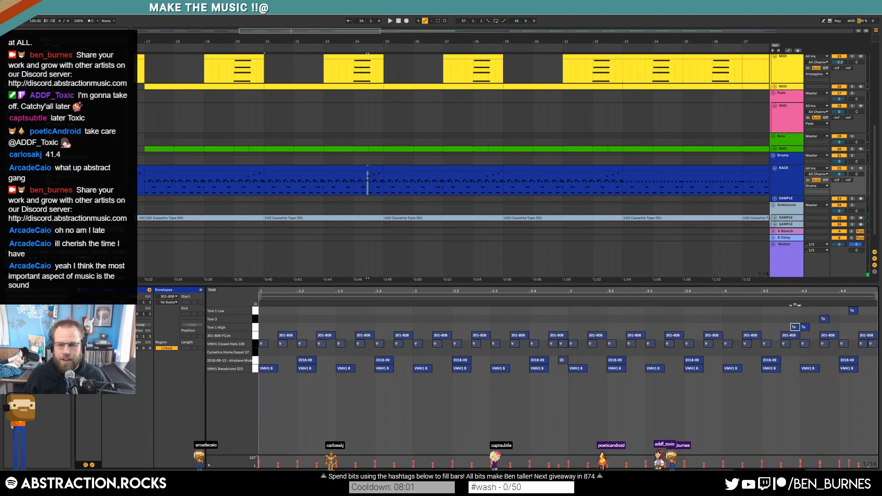
pyautogui.click(804, 327)
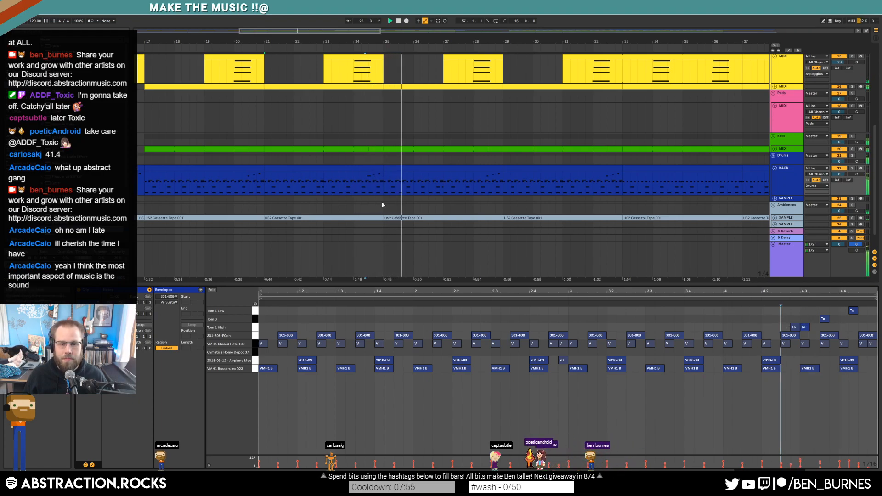
# Step: Try lengthening the second short chord stab at the start of the lead clip at bar 25, and play the passage
pyautogui.scroll(5, 382, 205)
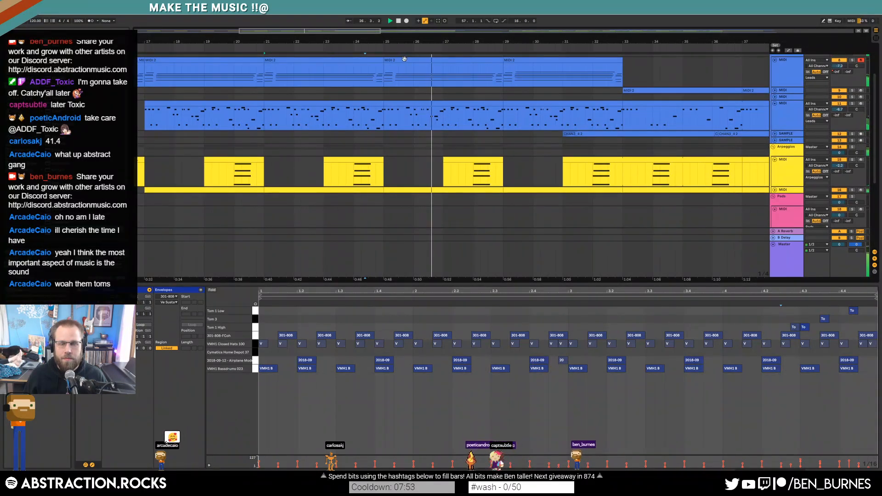
pyautogui.click(404, 59)
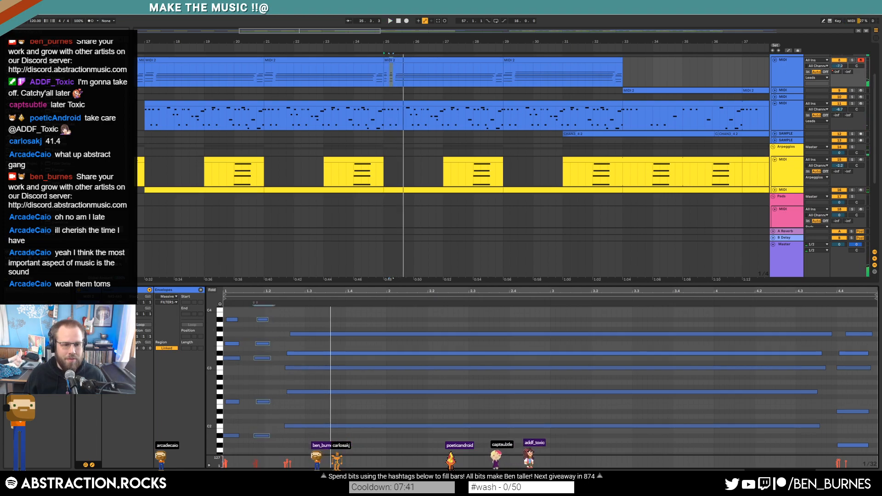
pyautogui.click(270, 319)
pyautogui.moveTo(264, 314)
pyautogui.mouseDown()
pyautogui.moveTo(270, 453)
pyautogui.moveTo(272, 436)
pyautogui.mouseUp()
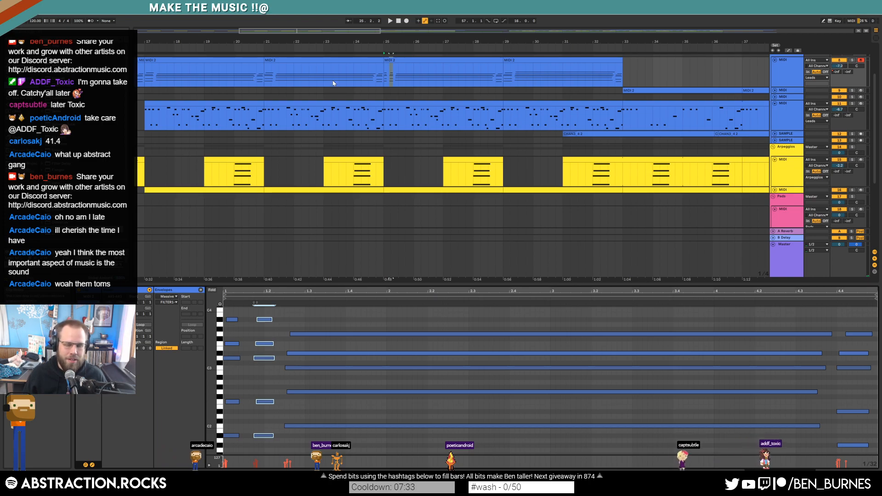
pyautogui.click(369, 80)
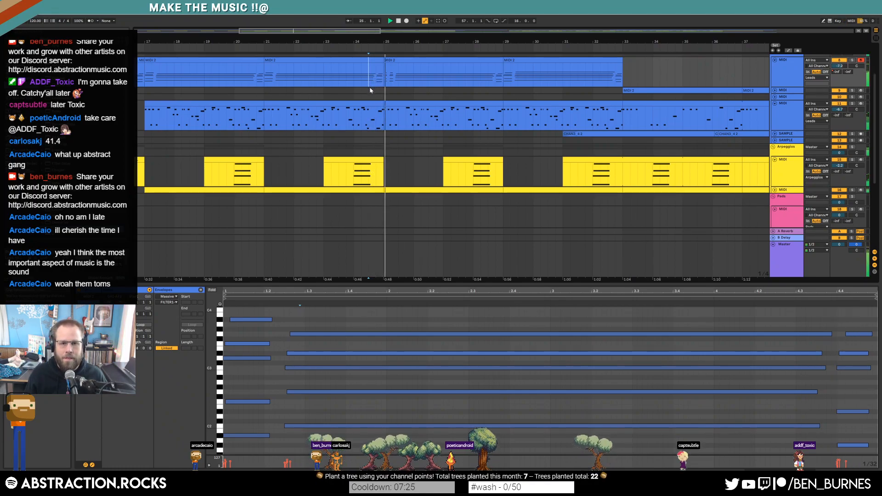
# Step: Try nudging the second chord stab in the bar 25 lead clip earlier, shortening the first stab and lengthening the second, and play it
pyautogui.click(410, 59)
pyautogui.moveTo(255, 313); pyautogui.dragTo(269, 467)
pyautogui.press('Left')
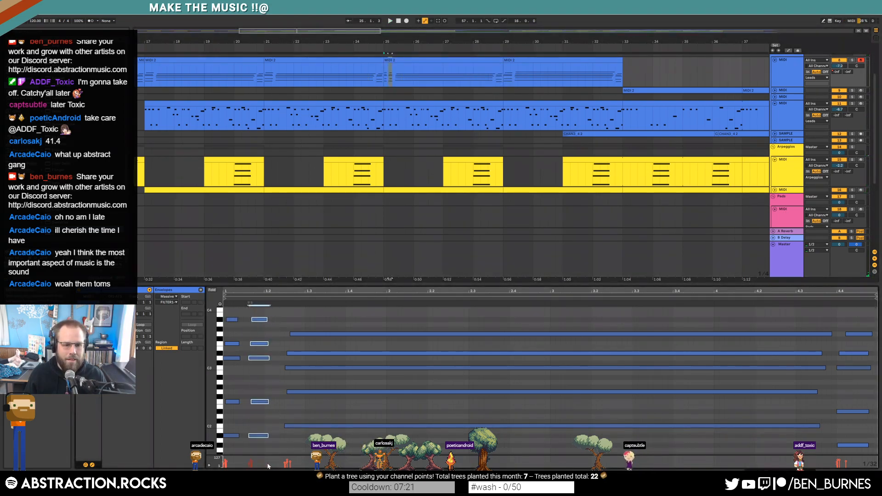
pyautogui.press('Left')
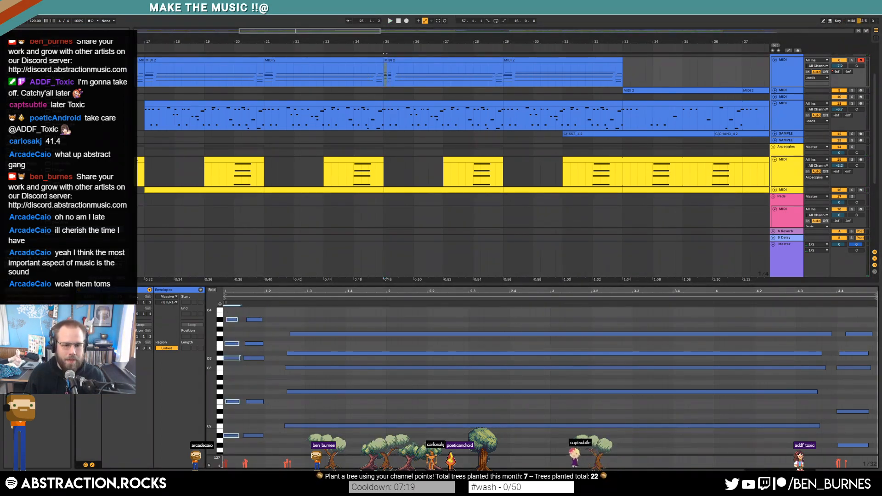
pyautogui.moveTo(256, 312); pyautogui.dragTo(254, 441)
pyautogui.hotkey('shift', 'Right')
pyautogui.press('space')
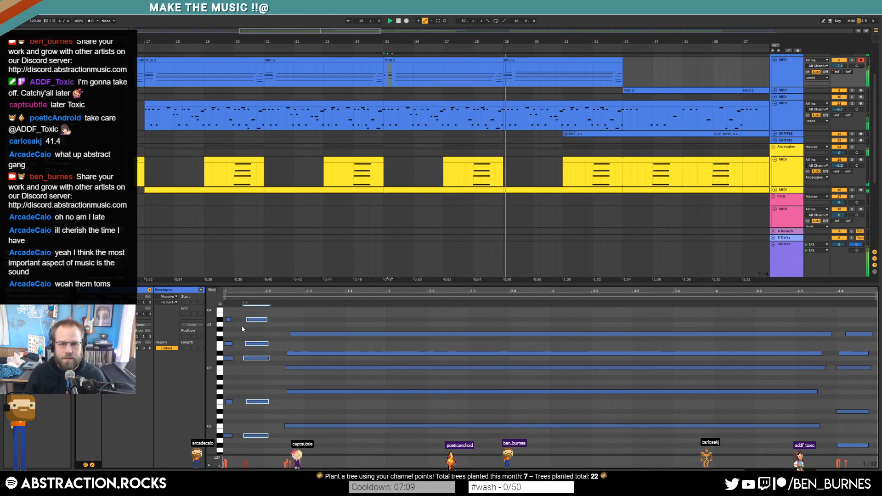
# Step: Extend the first chord stab in the bar 25 lead clip over the second stab, making one chord that ends just before beat 1.2
pyautogui.moveTo(226, 314); pyautogui.dragTo(235, 451)
pyautogui.hotkey('shift', 'Right')
pyautogui.hotkey('shift', 'Right')
pyautogui.hotkey('shift', 'Right')
pyautogui.hotkey('shift', 'Right')
pyautogui.hotkey('shift', 'Right')
pyautogui.hotkey('shift', 'Right')
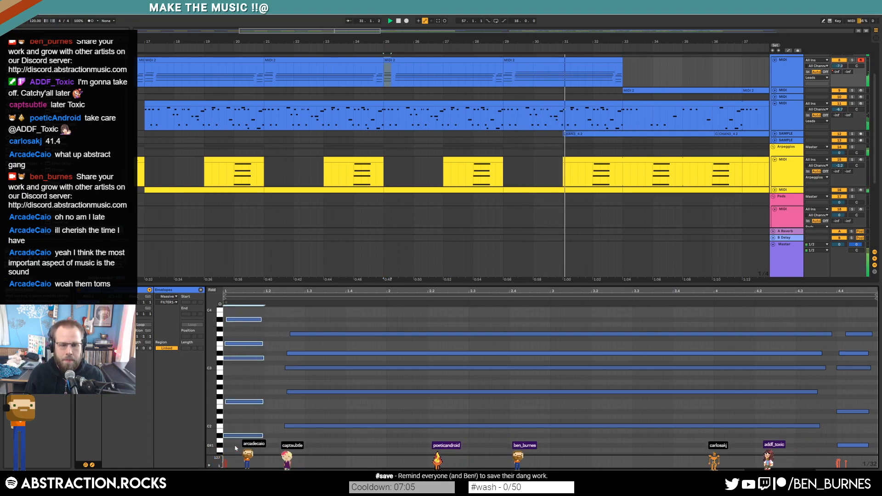
# Step: Deactivate the drum notes in the last bar of the drum clip at bar 29, keeping the downbeat kick, and play the break
pyautogui.hotkey('shift', 'Tab')
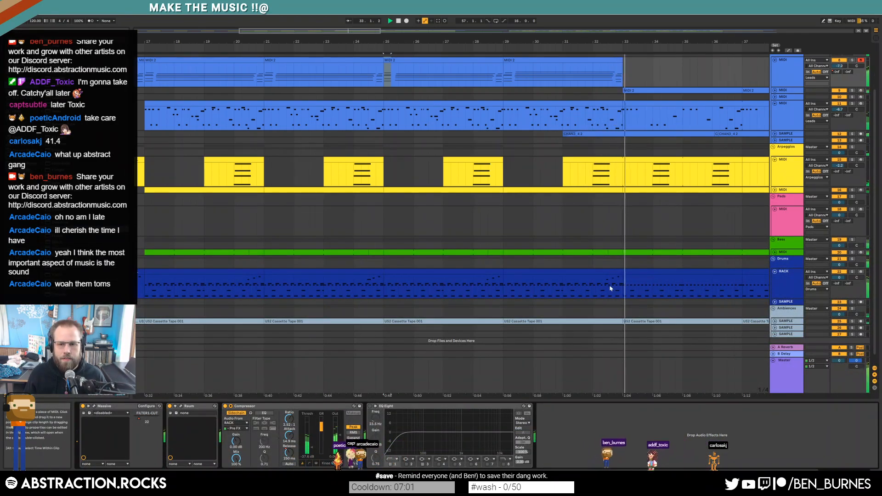
pyautogui.press('space')
pyautogui.doubleClick(597, 271)
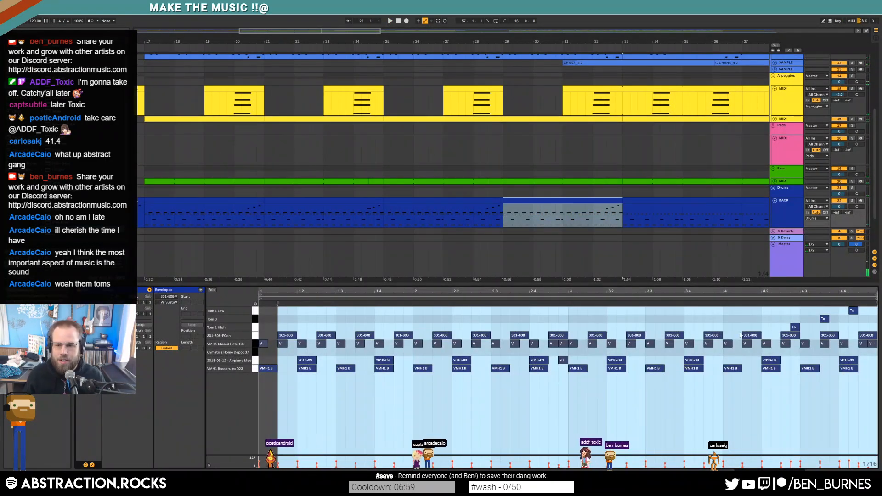
pyautogui.click(725, 336)
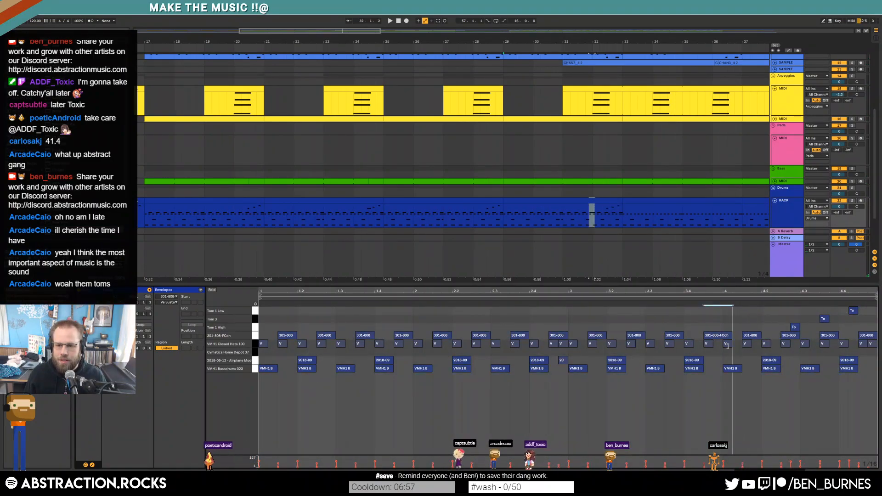
pyautogui.moveTo(722, 344); pyautogui.dragTo(875, 365)
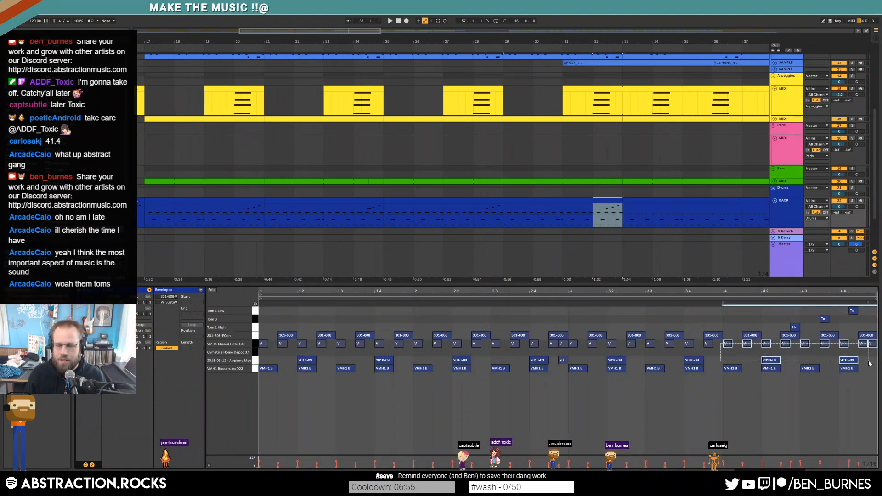
pyautogui.moveTo(764, 330); pyautogui.dragTo(856, 307)
pyautogui.moveTo(758, 371); pyautogui.dragTo(849, 370)
pyautogui.press('0')
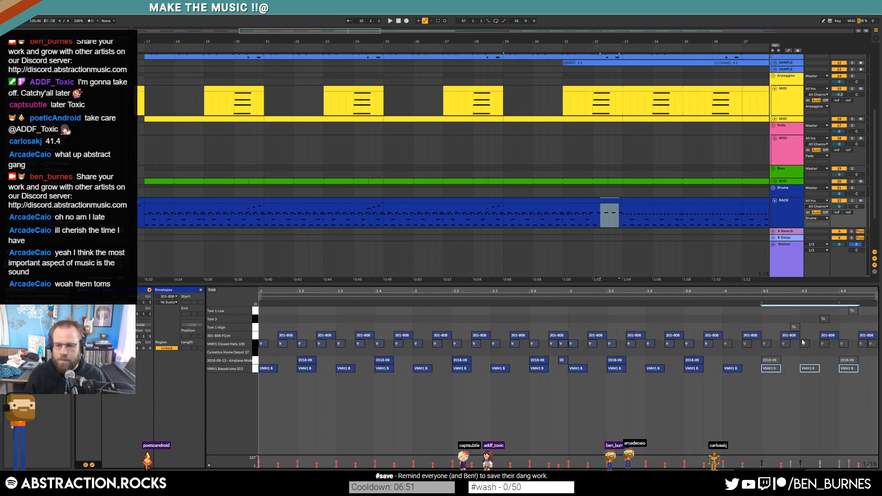
pyautogui.moveTo(741, 335); pyautogui.dragTo(876, 342)
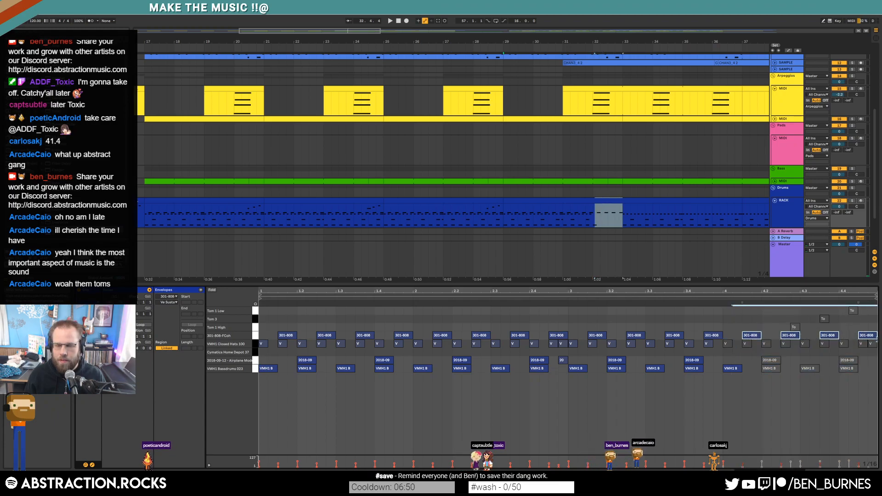
pyautogui.click(555, 223)
pyautogui.press('space')
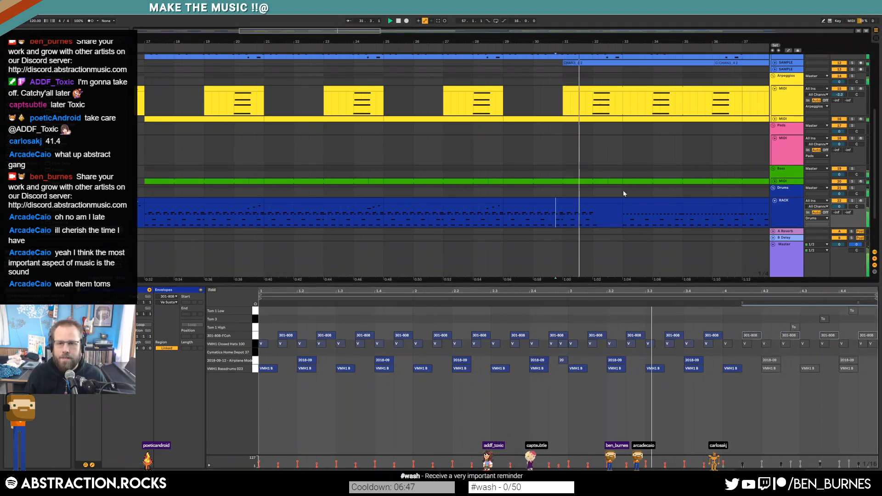
# Step: Clear bar 32 from the melody on the fourth lead track, leaving a one-bar gap before bar 33
pyautogui.scroll(3, 625, 196)
pyautogui.moveTo(624, 94); pyautogui.dragTo(592, 97)
pyautogui.scroll(-3, 624, 135)
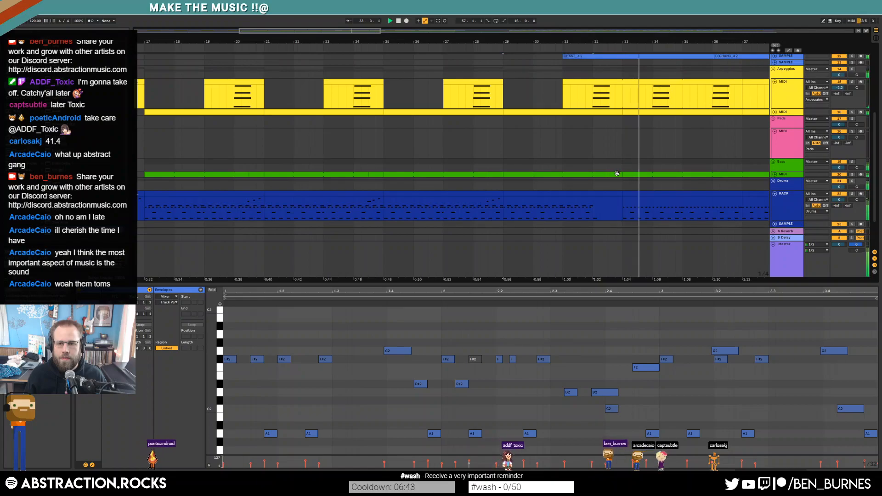
# Step: Unfold the bass track and delete its part in bar 32, leaving a one-bar gap before bar 33
pyautogui.click(775, 174)
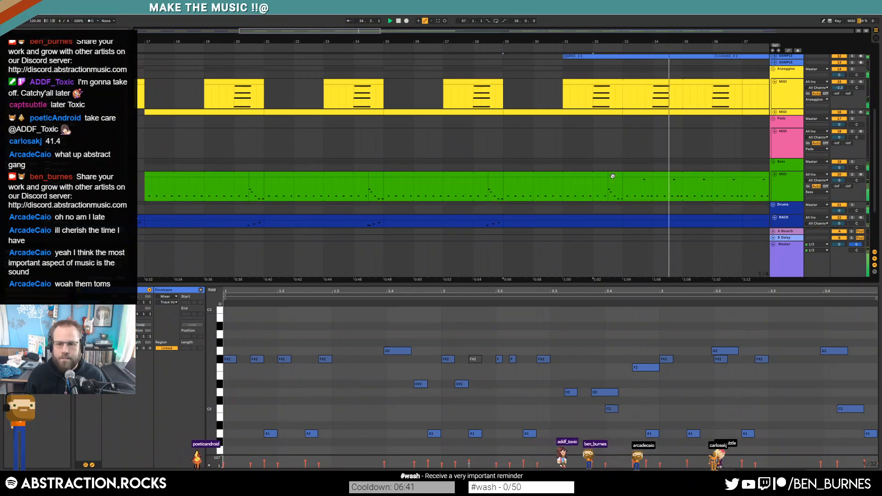
pyautogui.click(607, 175)
pyautogui.press('Delete')
pyautogui.moveTo(608, 175); pyautogui.dragTo(592, 175)
pyautogui.click(608, 183)
pyautogui.moveTo(369, 32); pyautogui.dragTo(434, 31)
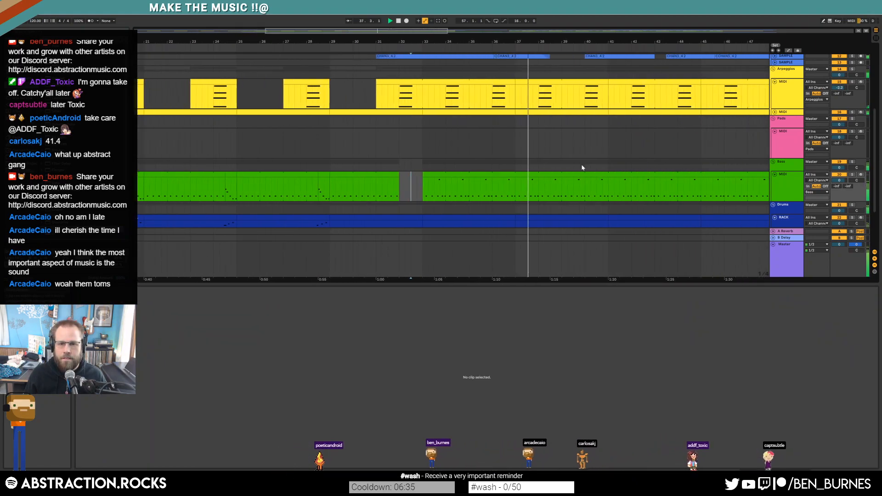
# Step: Show the device chains, check the drum clip at bar 29, and place the playback start at bar 33
pyautogui.scroll(1, 583, 167)
pyautogui.hotkey('shift', 'Tab')
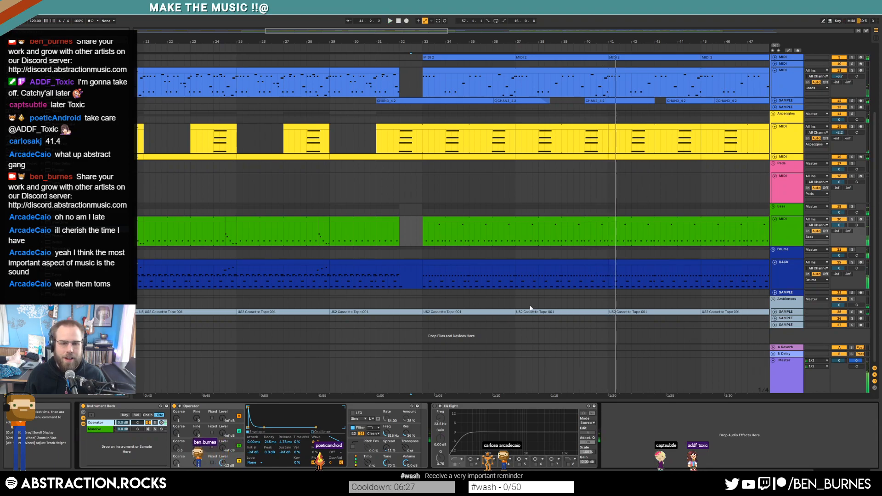
pyautogui.click(414, 263)
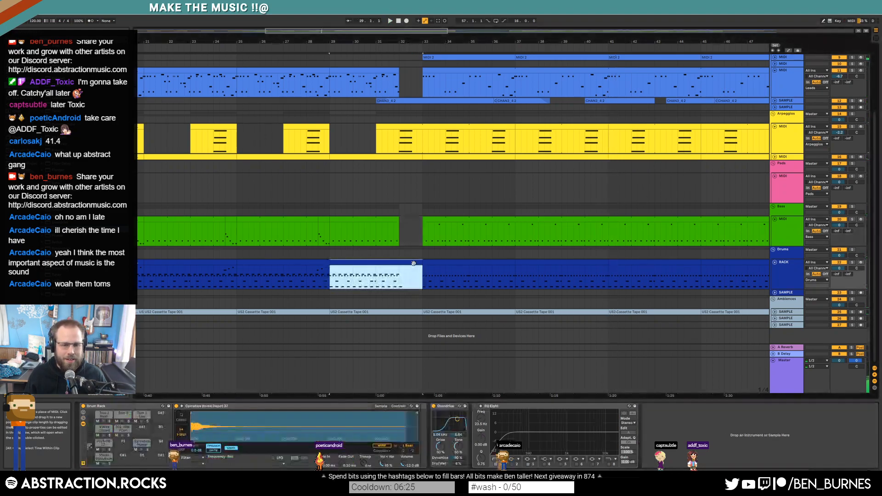
pyautogui.click(23, 165)
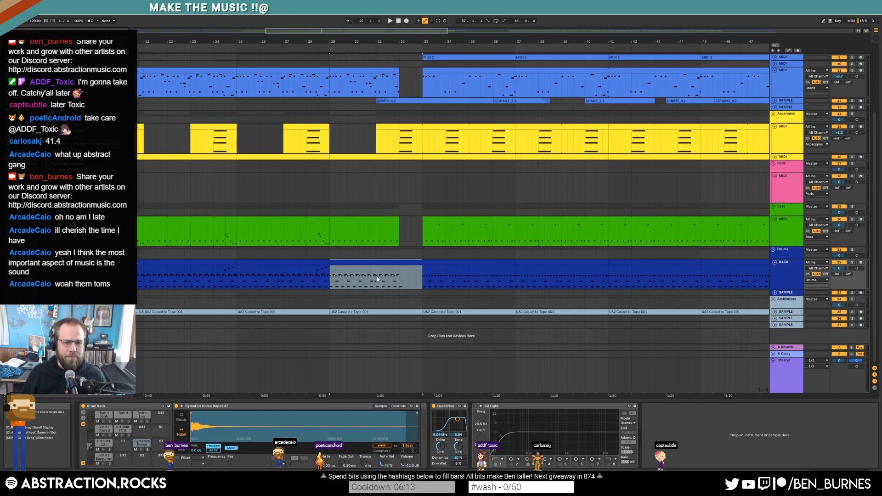
pyautogui.click(396, 278)
pyautogui.click(424, 283)
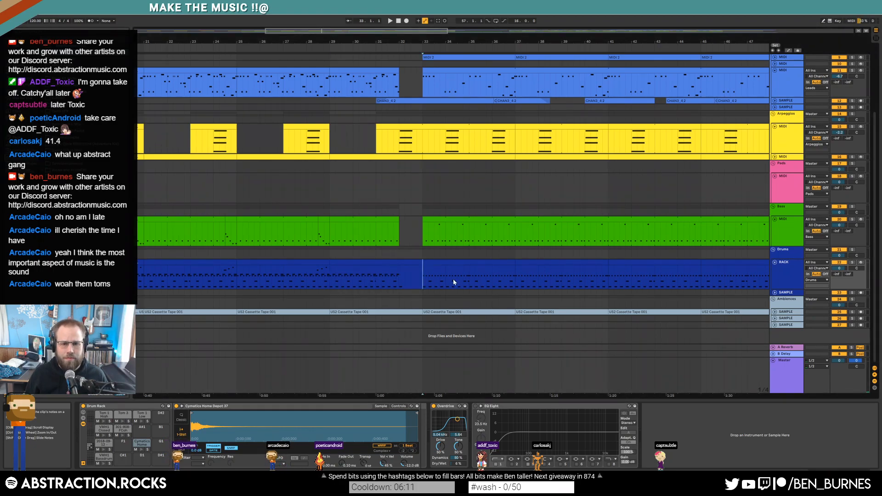
# Step: Unfold the second arpeggio track, and automate the bass Operator's Filter Freq to rise from about bar 49 to bar 56 and drop back by bar 57
pyautogui.scroll(3, 543, 278)
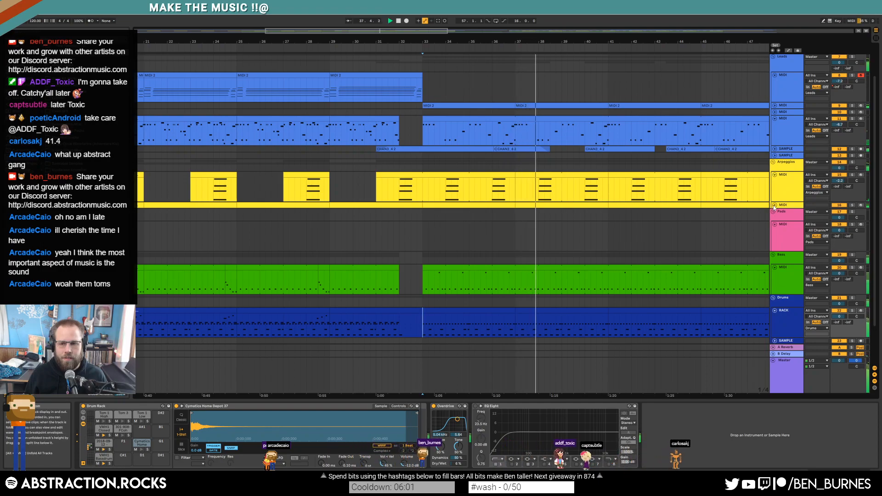
pyautogui.click(775, 205)
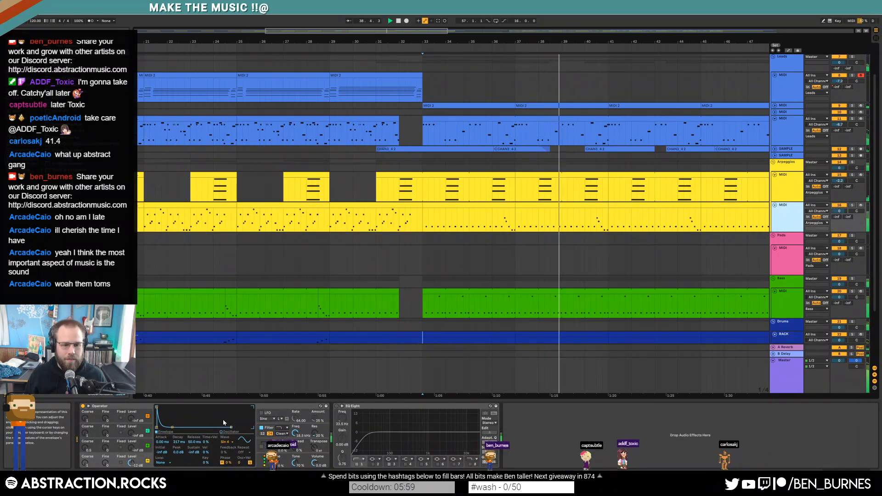
pyautogui.click(776, 298)
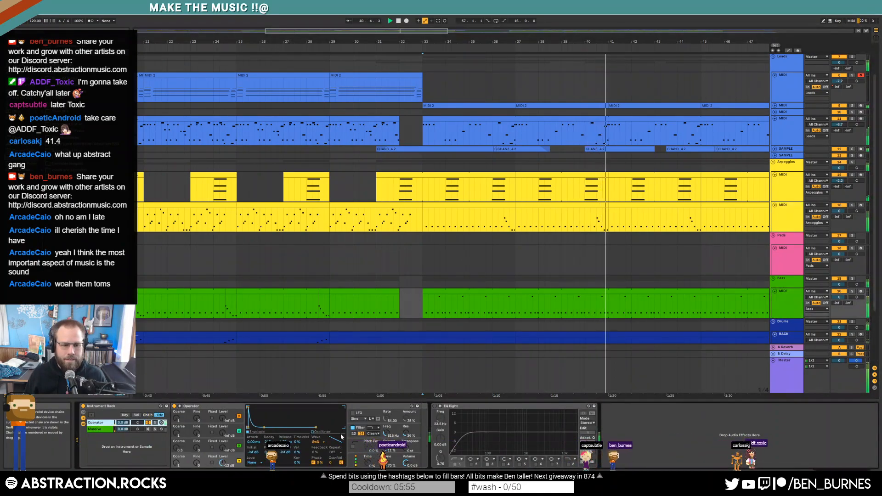
pyautogui.press('a')
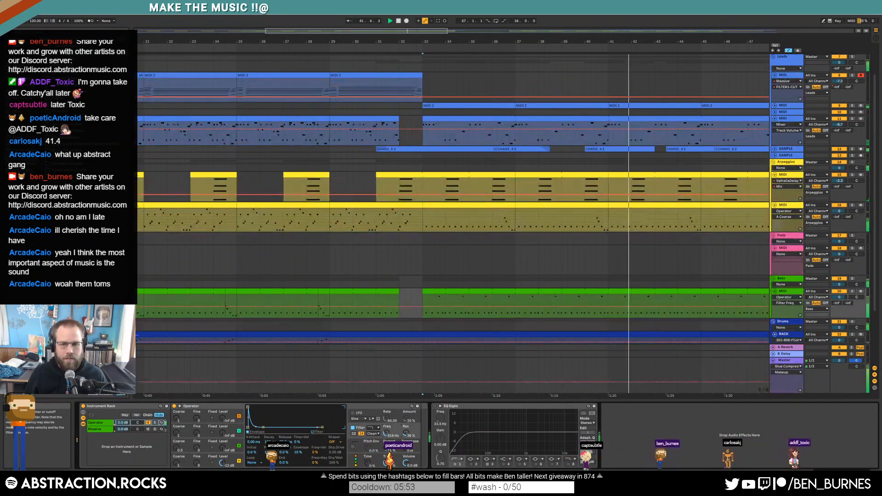
pyautogui.moveTo(356, 31); pyautogui.dragTo(430, 31)
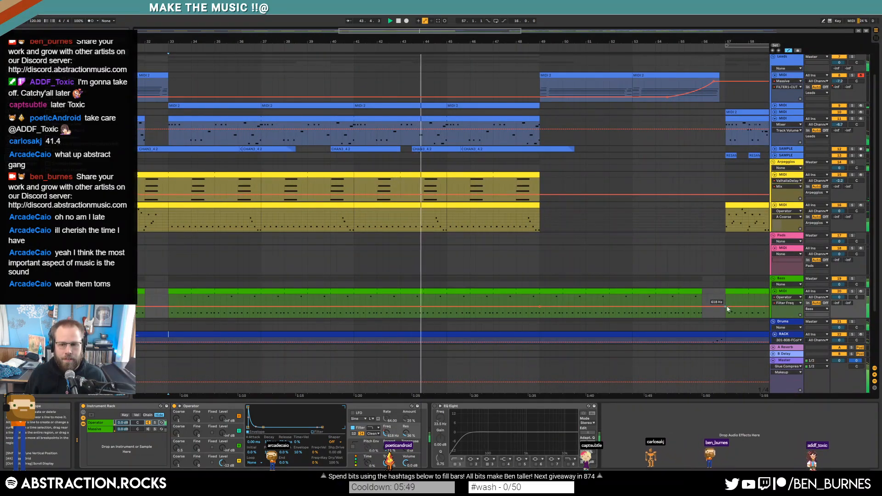
pyautogui.moveTo(700, 306); pyautogui.dragTo(702, 300)
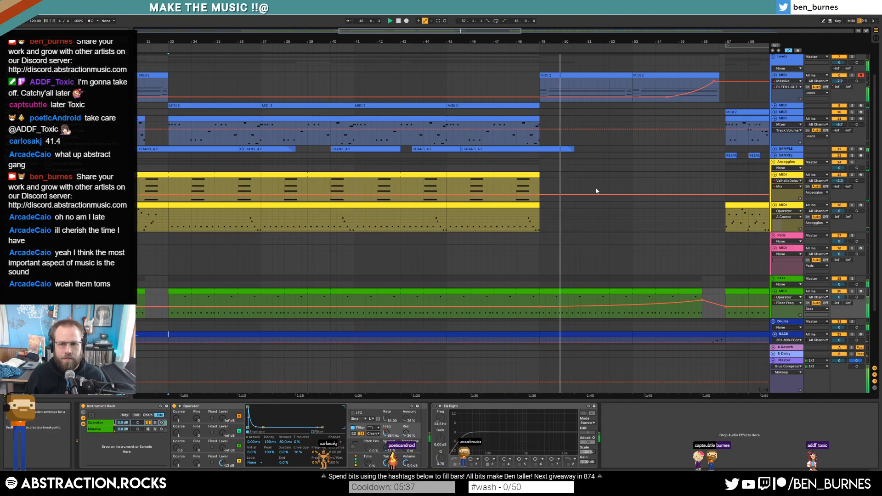
# Step: On the second lead track, activate the EQ Eight and shape it with a low cut and a mid-frequency dip around 840 Hz
pyautogui.click(784, 109)
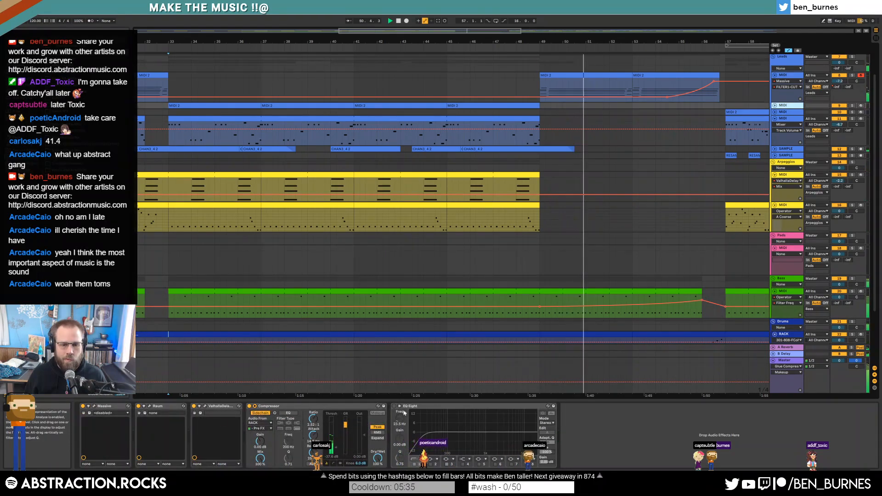
pyautogui.moveTo(465, 433); pyautogui.dragTo(488, 446)
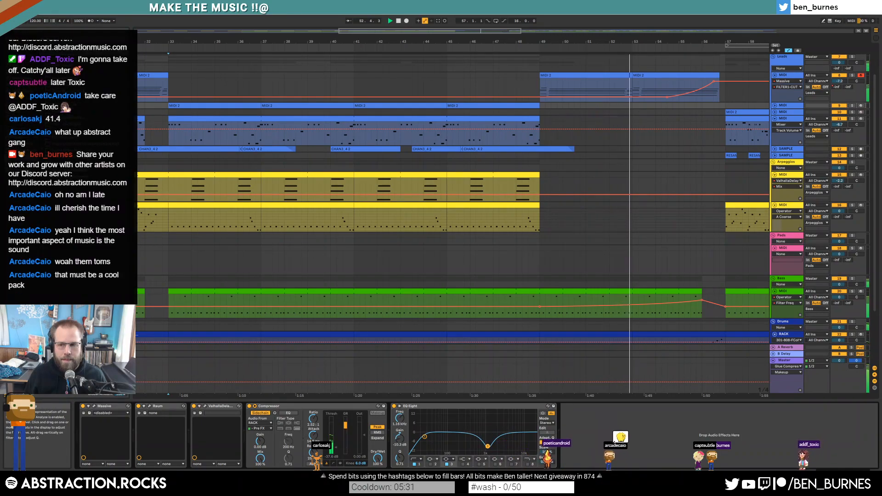
pyautogui.moveTo(399, 458); pyautogui.dragTo(400, 470)
pyautogui.moveTo(487, 447); pyautogui.dragTo(483, 448)
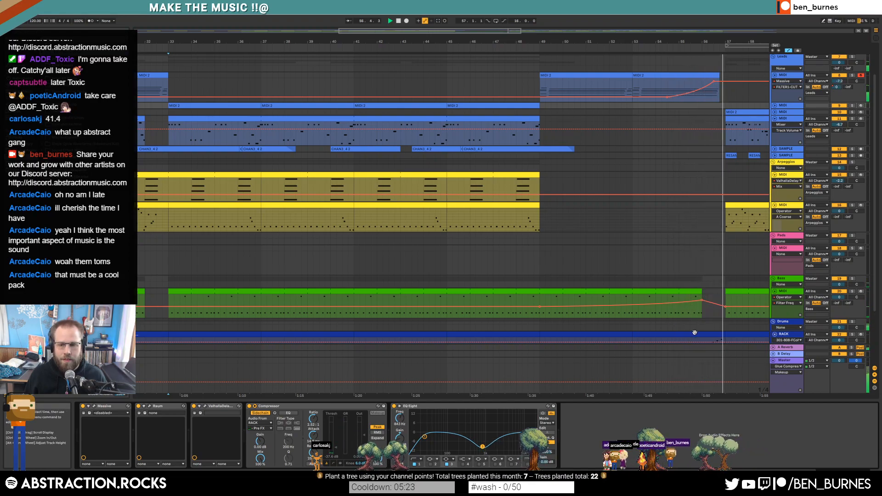
# Step: Add a Chorus before the EQ Eight on the second arpeggio track and adjust its modulation amount and rate
pyautogui.scroll(2, 684, 297)
pyautogui.scroll(-2, 702, 292)
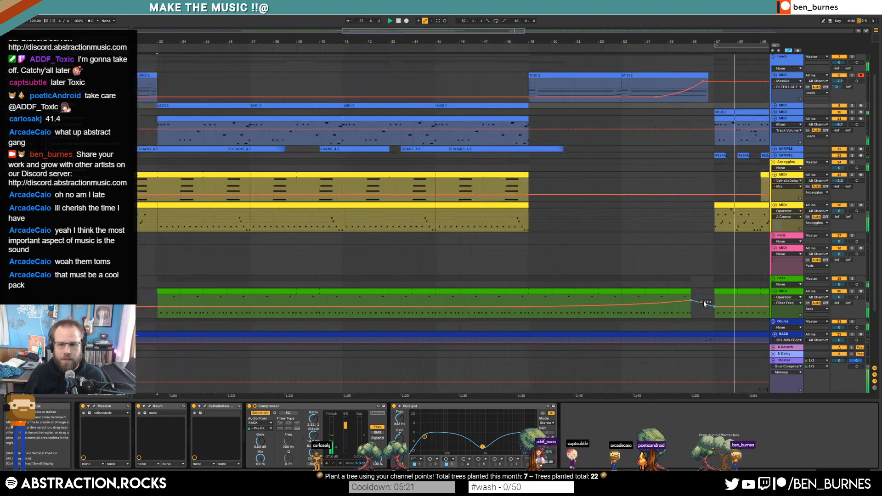
pyautogui.moveTo(702, 42); pyautogui.dragTo(480, 32)
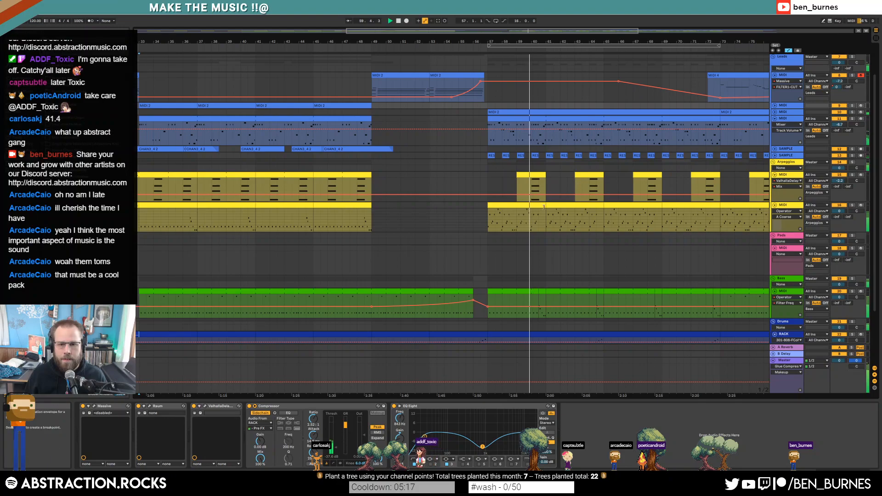
pyautogui.click(512, 205)
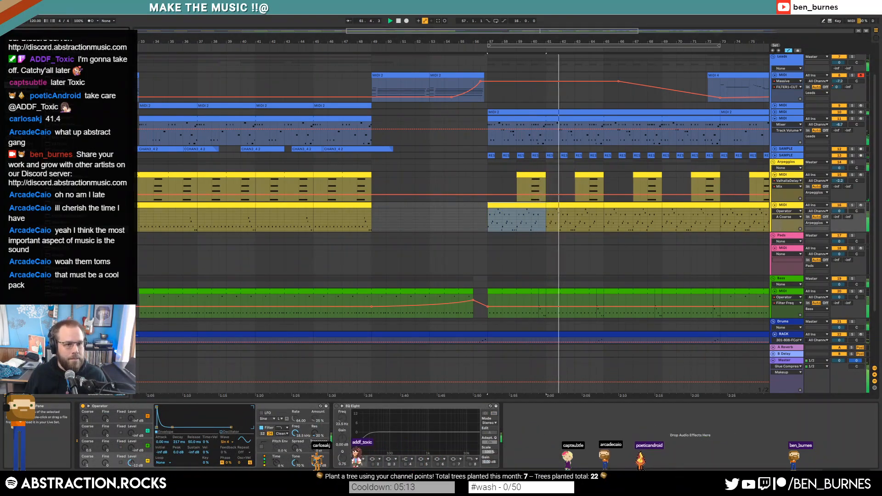
pyautogui.moveTo(334, 434); pyautogui.dragTo(426, 421)
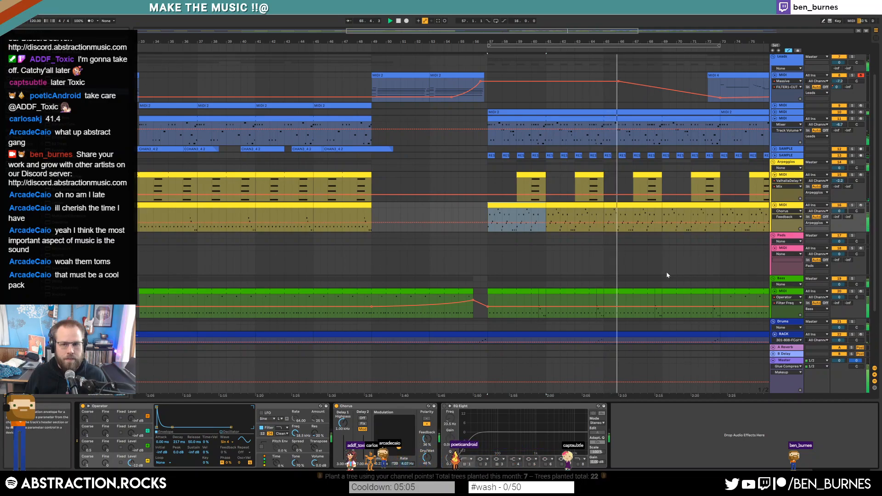
pyautogui.moveTo(528, 31); pyautogui.dragTo(583, 31)
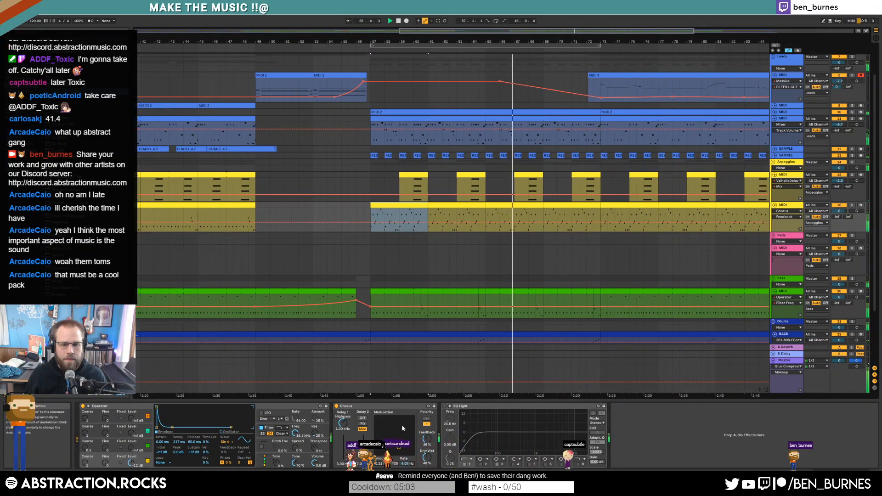
pyautogui.moveTo(399, 447); pyautogui.dragTo(395, 446)
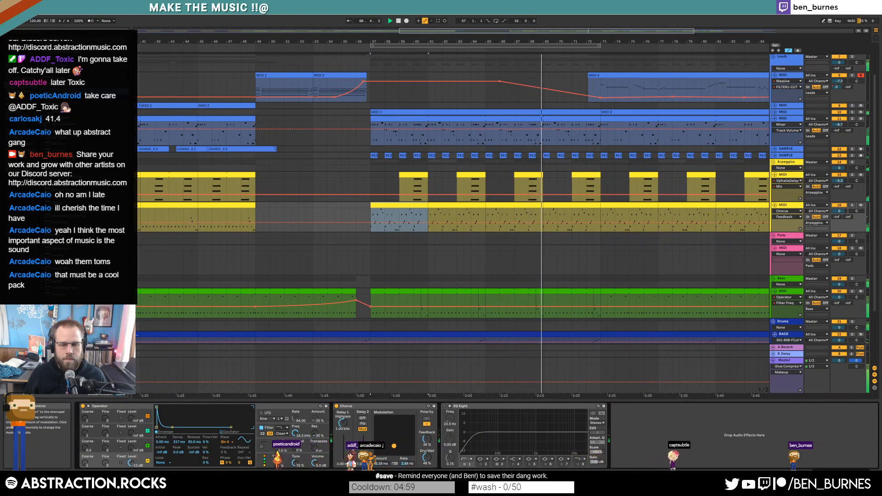
# Step: Automate the second arpeggio track's Chorus Device On to stay off and switch on just before bar 57, and stop playback
pyautogui.click(337, 406)
pyautogui.press('a')
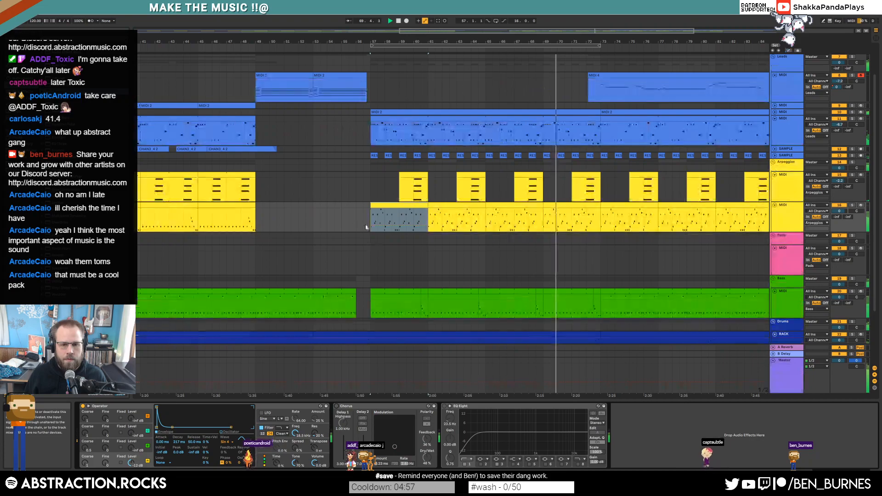
pyautogui.press('a')
pyautogui.click(363, 224)
pyautogui.moveTo(366, 224); pyautogui.dragTo(363, 214)
pyautogui.press('a')
pyautogui.press('a')
pyautogui.moveTo(388, 30); pyautogui.dragTo(478, 31)
pyautogui.press('space')
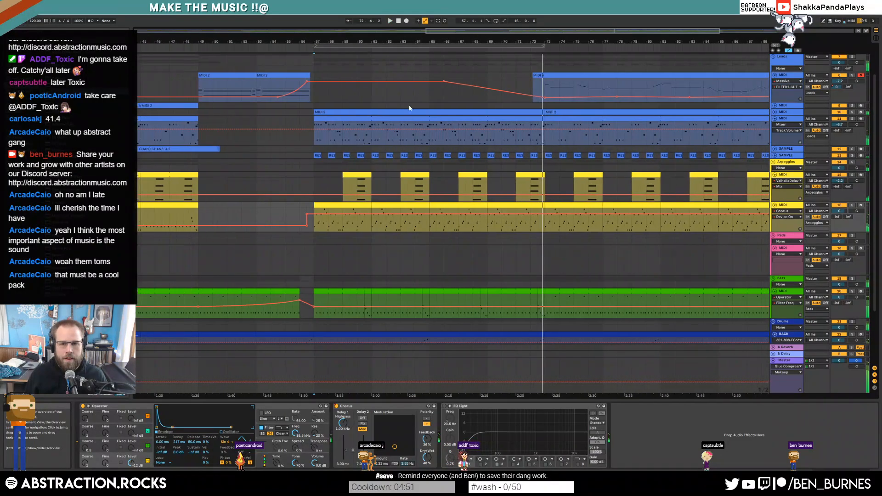
# Step: Fold the empty MIDI track in the Pads group and delete the whole Pads group
pyautogui.moveTo(315, 136); pyautogui.dragTo(545, 329)
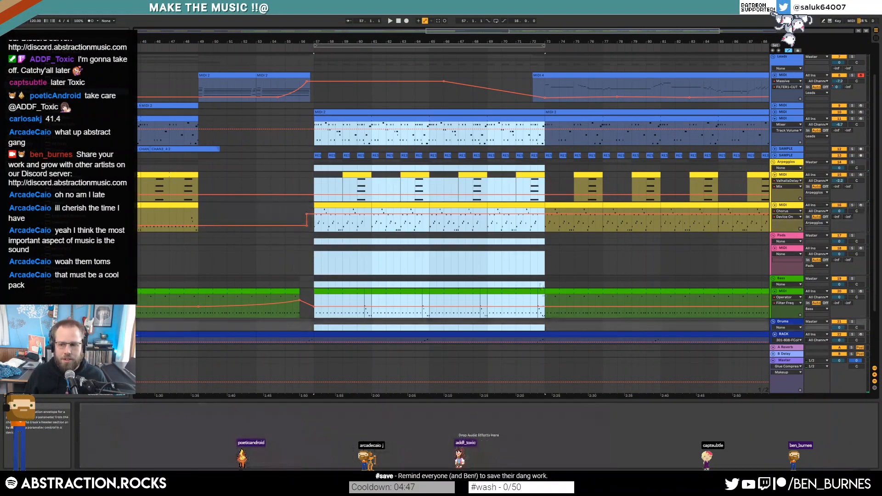
pyautogui.click(531, 258)
pyautogui.scroll(-1, 515, 257)
pyautogui.scroll(-2, 514, 257)
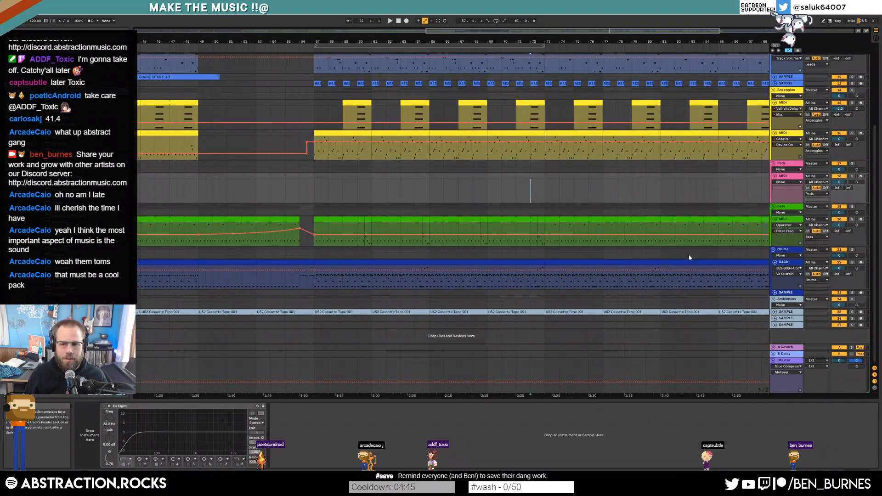
pyautogui.click(774, 176)
pyautogui.click(782, 164)
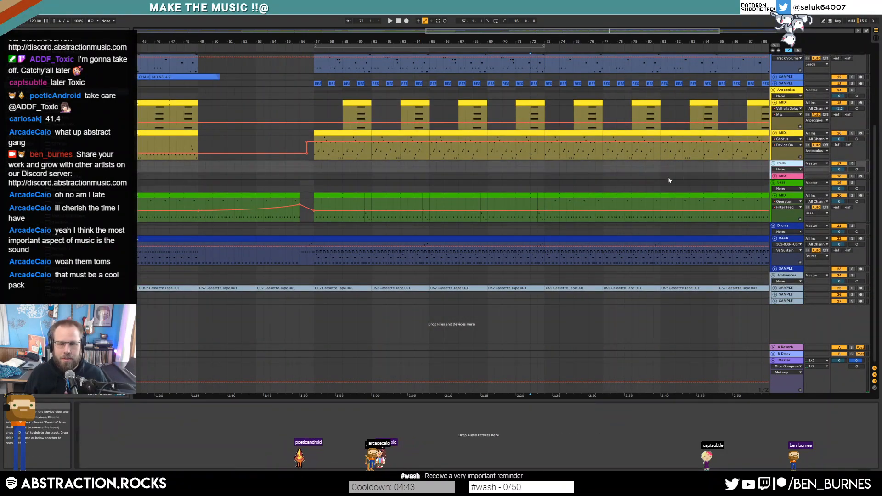
pyautogui.press('Delete')
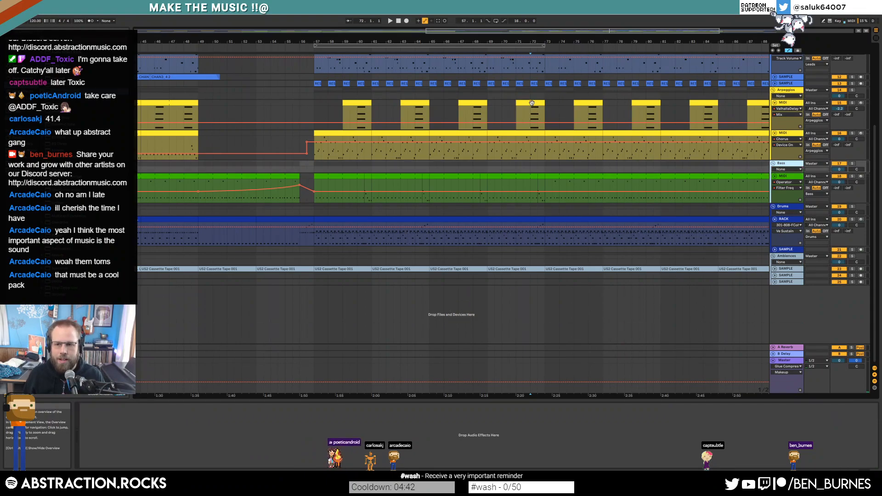
# Step: Group the tracks from CHAN1 through SAMPLES, fold the group and rename it INPUTS
pyautogui.click(786, 282)
pyautogui.scroll(5, 745, 231)
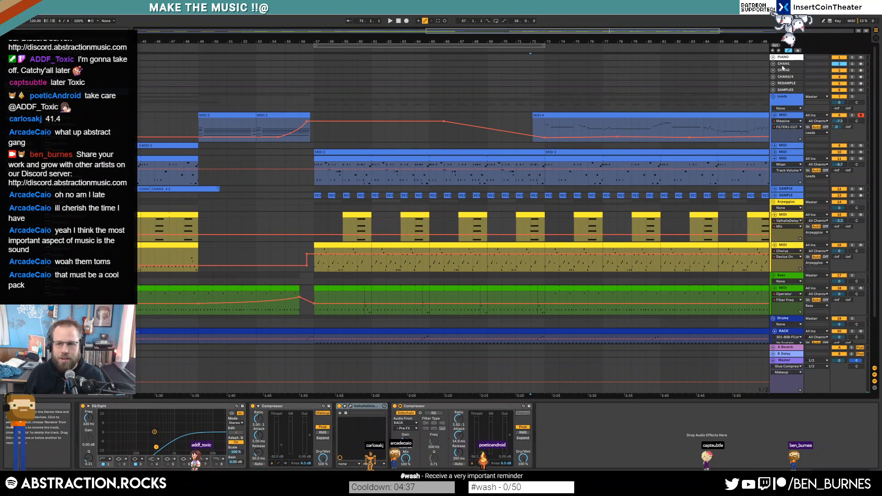
pyautogui.click(782, 68)
pyautogui.keyDown('shift'); pyautogui.click(781, 91); pyautogui.keyUp('shift')
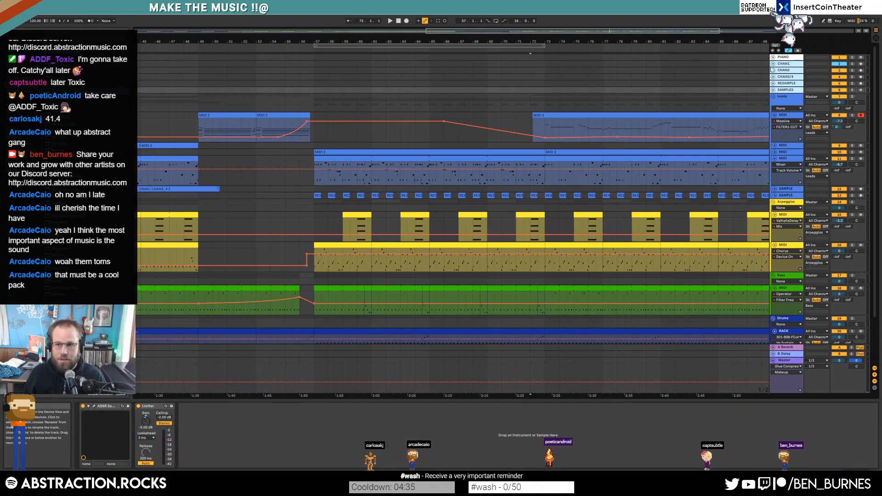
pyautogui.hotkey('ctrl', 'g')
pyautogui.press('Left')
pyautogui.hotkey('ctrl', 'r')
pyautogui.write('INPUT')
pyautogui.press('Return')
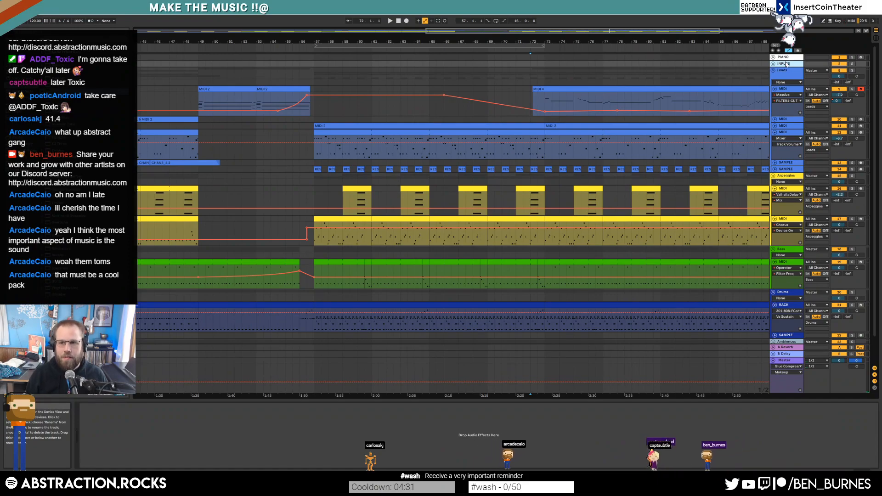
# Step: Hide the automation, unfold the third lead track, and split its chord clip at bars 61 and 65
pyautogui.moveTo(624, 31); pyautogui.dragTo(502, 30)
pyautogui.keyDown('ctrl'); pyautogui.scroll(3, 400, 167); pyautogui.keyUp('ctrl')
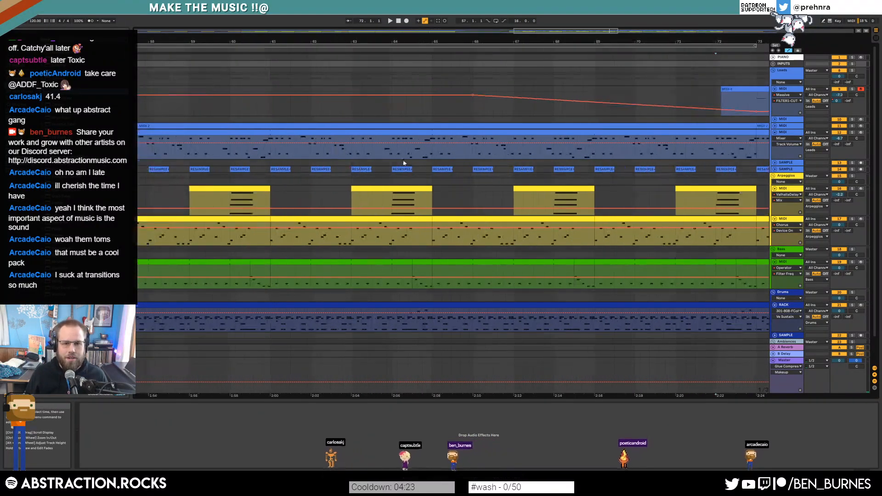
pyautogui.moveTo(432, 150); pyautogui.dragTo(392, 153)
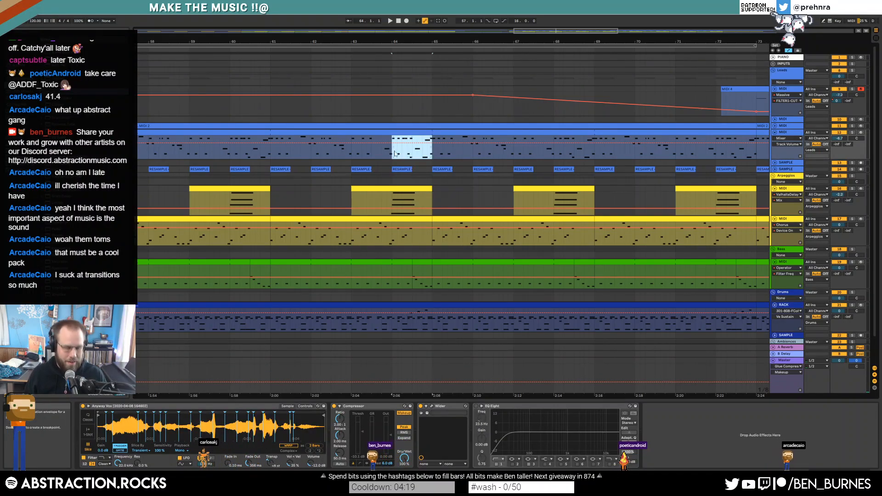
pyautogui.press('a')
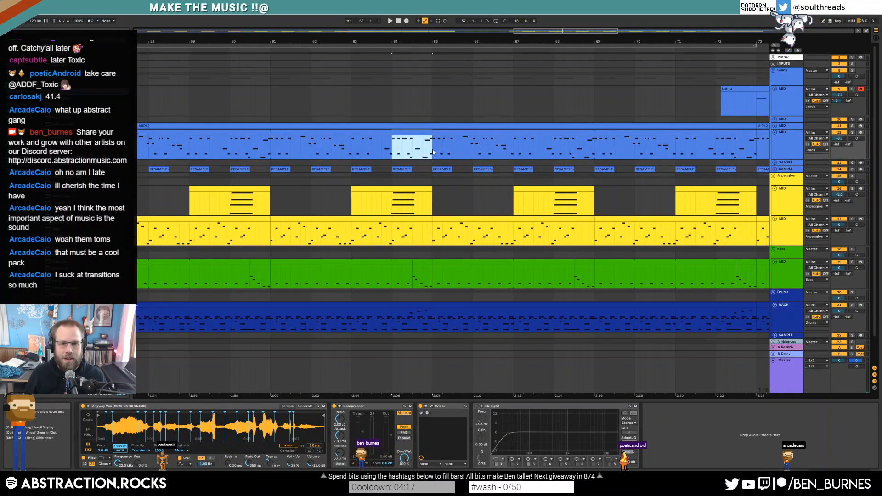
pyautogui.moveTo(554, 38); pyautogui.dragTo(600, 35)
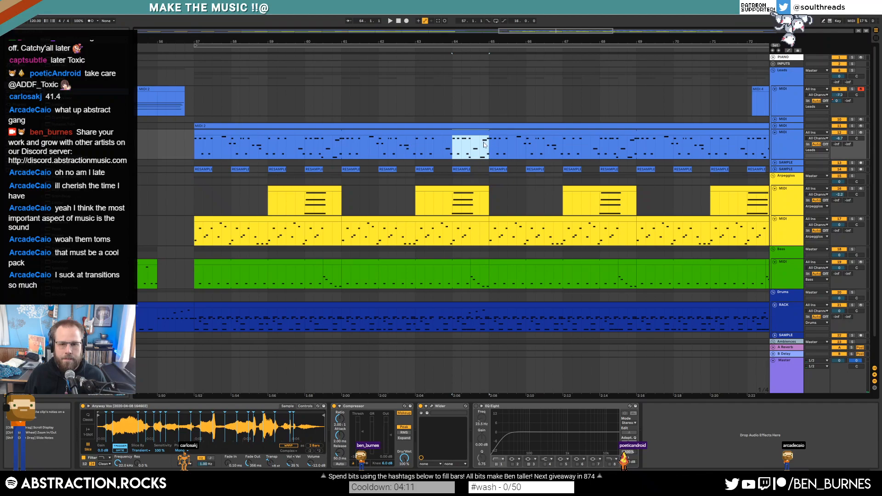
pyautogui.click(776, 127)
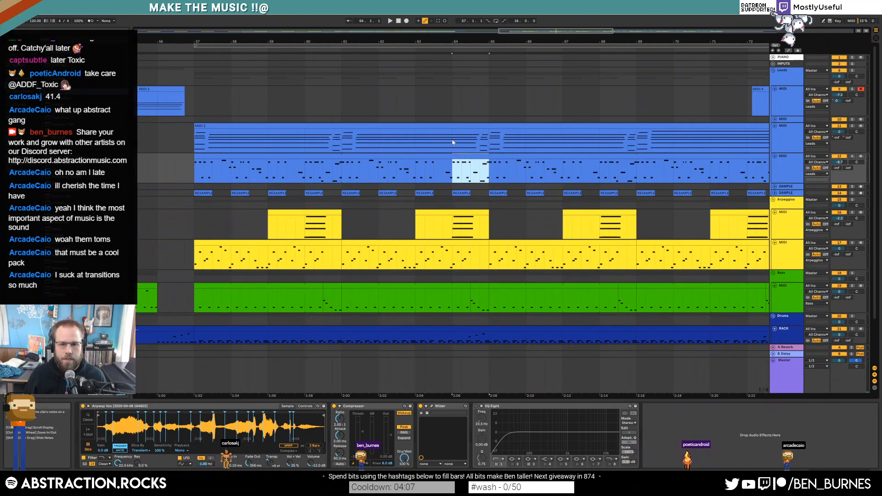
pyautogui.click(457, 124)
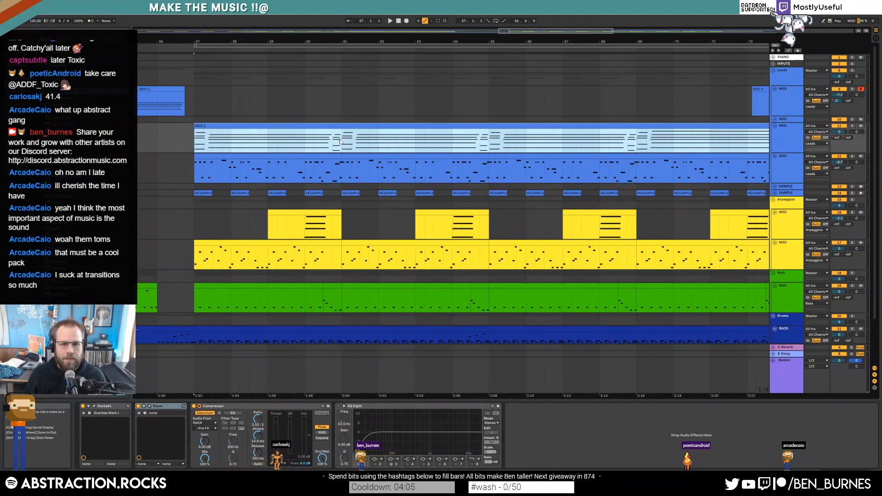
pyautogui.moveTo(340, 142); pyautogui.dragTo(406, 145)
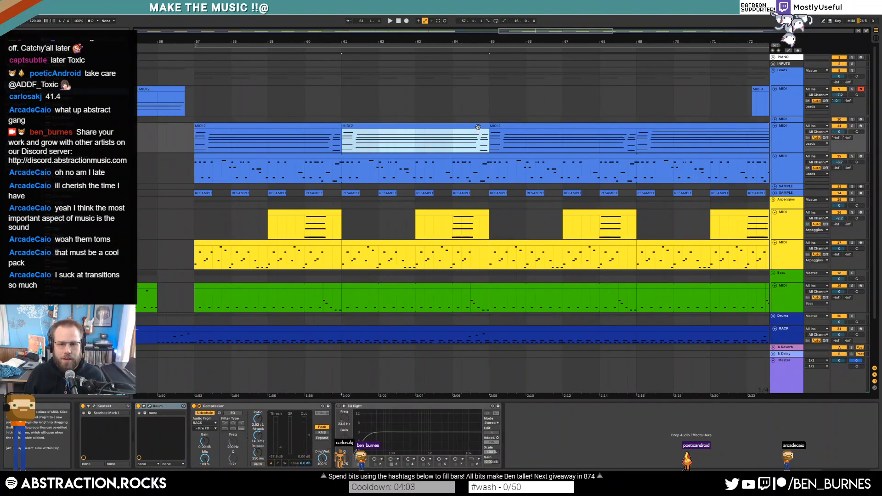
# Step: In the third lead track's clip at bar 61, cut off the held chord so it ends before bar 64
pyautogui.doubleClick(472, 148)
pyautogui.moveTo(787, 353); pyautogui.dragTo(716, 379)
pyautogui.click(717, 405)
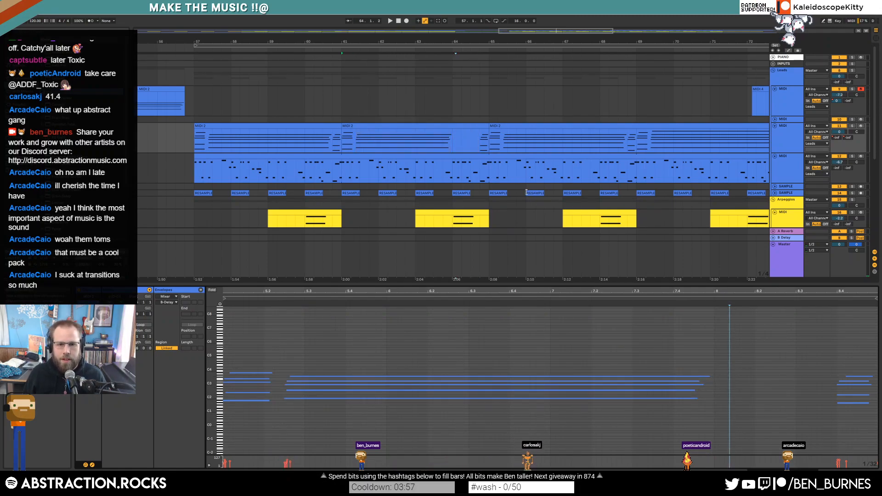
# Step: In the drum rack's part from bar 61 to 65, clear hats, snares and cymbals from bar 64 and rework the kicks under the tom fill
pyautogui.click(459, 165)
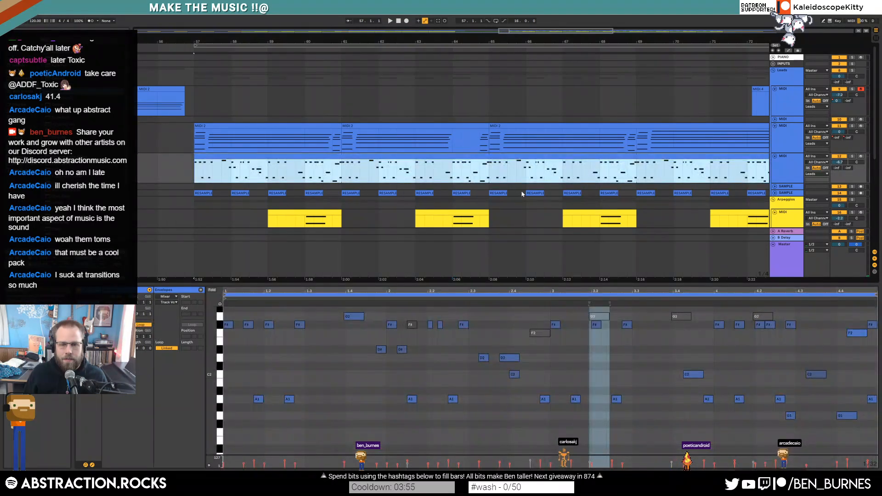
pyautogui.scroll(-3, 484, 127)
pyautogui.moveTo(488, 128); pyautogui.dragTo(337, 129)
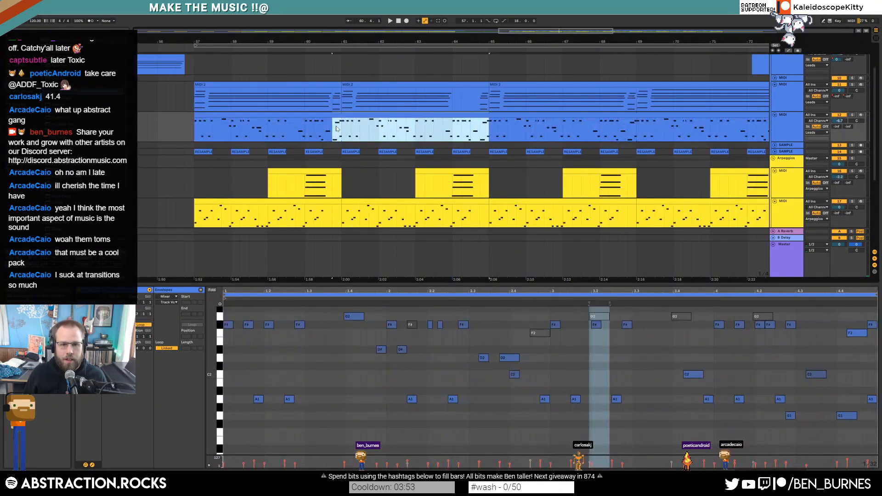
pyautogui.scroll(-6, 488, 202)
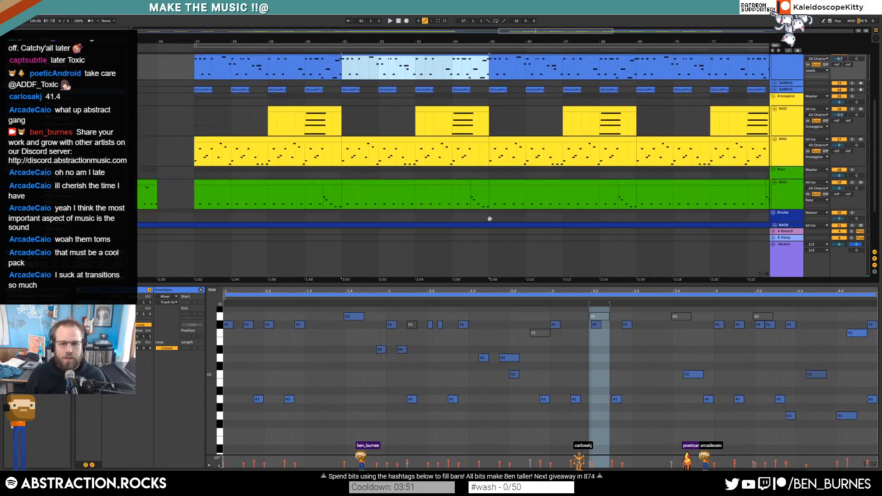
pyautogui.moveTo(491, 204); pyautogui.dragTo(342, 207)
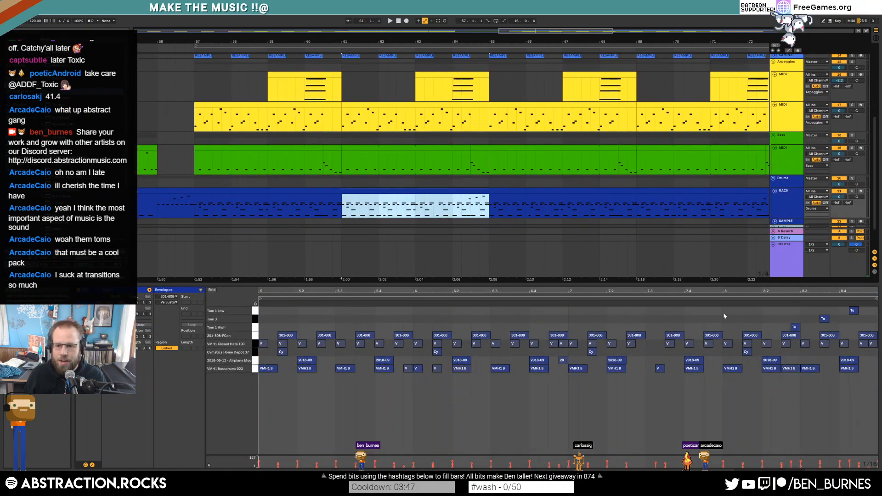
pyautogui.moveTo(725, 333); pyautogui.dragTo(876, 361)
pyautogui.press('Delete')
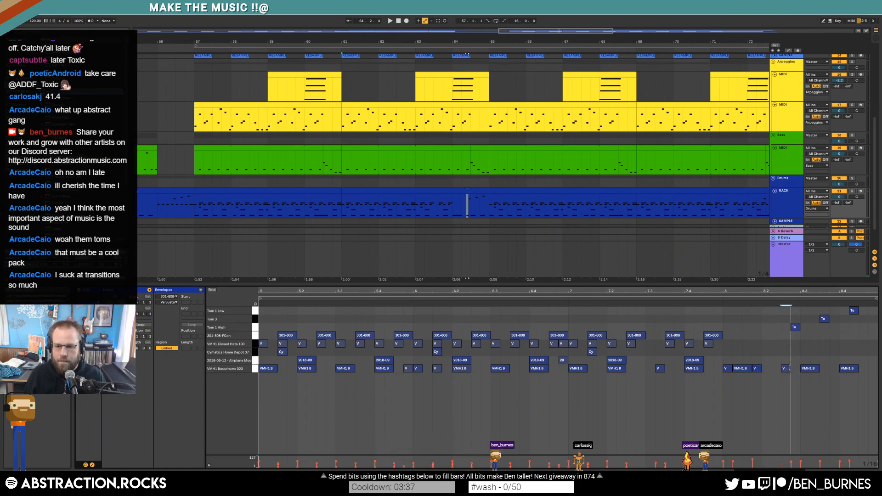
pyautogui.click(433, 205)
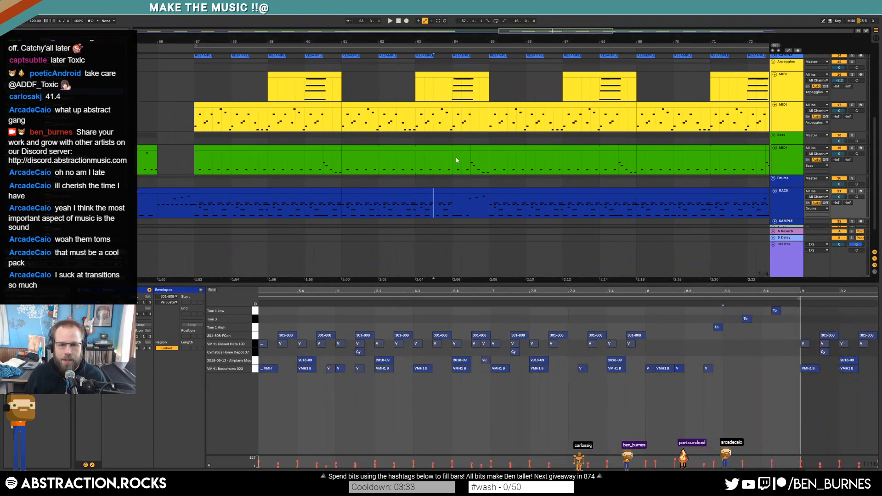
# Step: In the bass part, isolate bar 64 as its own clip and move its F1 note one sixteenth earlier to 1.2.4
pyautogui.moveTo(453, 160); pyautogui.dragTo(488, 161)
pyautogui.scroll(2, 488, 184)
pyautogui.scroll(2, 488, 184)
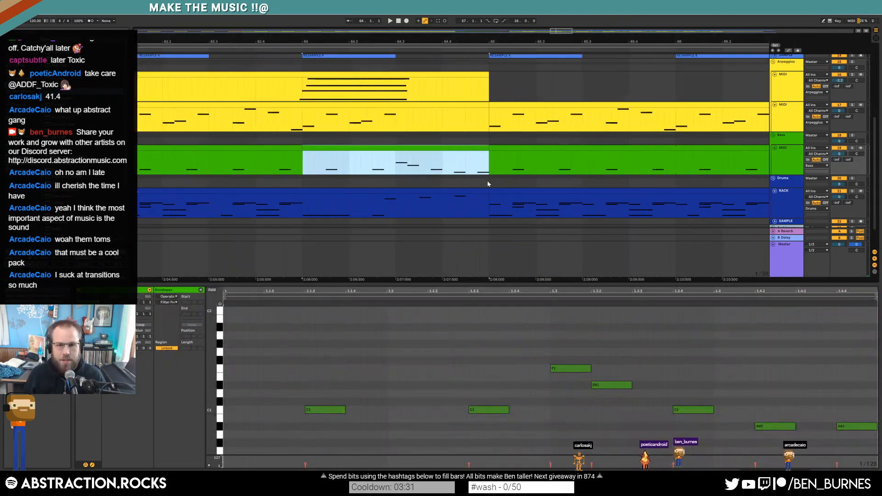
pyautogui.doubleClick(415, 150)
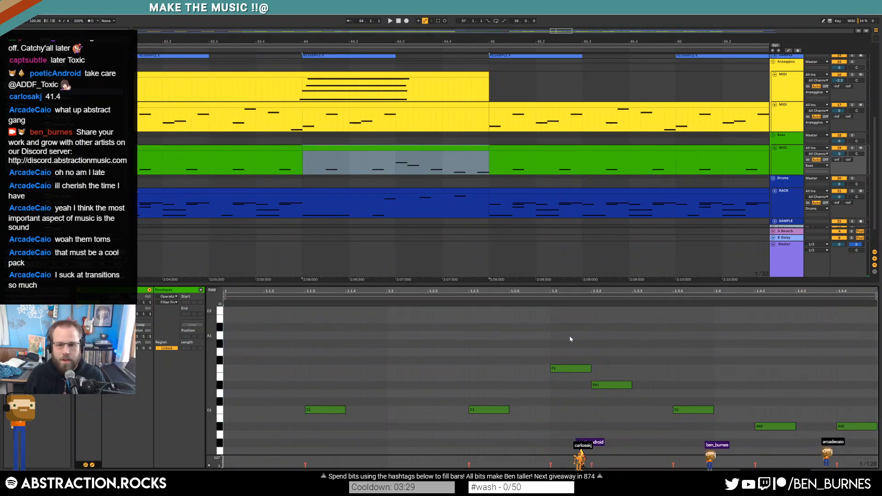
pyautogui.moveTo(571, 337); pyautogui.dragTo(571, 389)
pyautogui.press('Left')
pyautogui.press('Left')
pyautogui.press('Left')
pyautogui.press('Left')
pyautogui.press('Left')
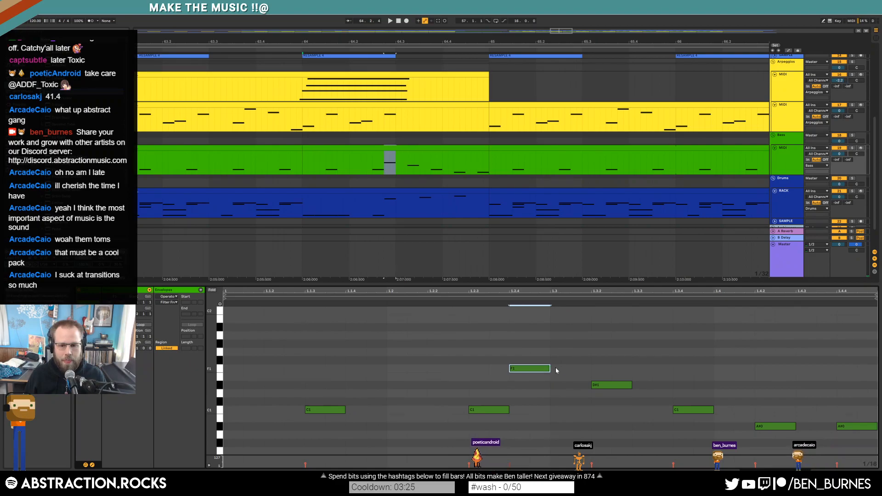
# Step: In the bass's bar 64 clip, move the D#1 to 1.3.3, the following C1 to 1.4.2 and the first A#0 to 1.4.3
pyautogui.moveTo(600, 365); pyautogui.dragTo(606, 393)
pyautogui.press('Right')
pyautogui.press('Right')
pyautogui.press('Right')
pyautogui.press('Right')
pyautogui.press('Right')
pyautogui.press('Right')
pyautogui.press('Right')
pyautogui.press('Right')
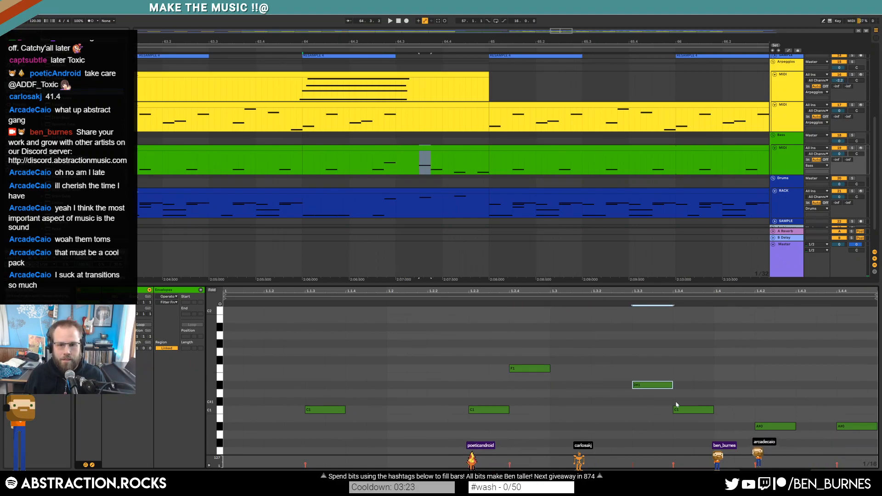
pyautogui.moveTo(706, 396); pyautogui.dragTo(699, 417)
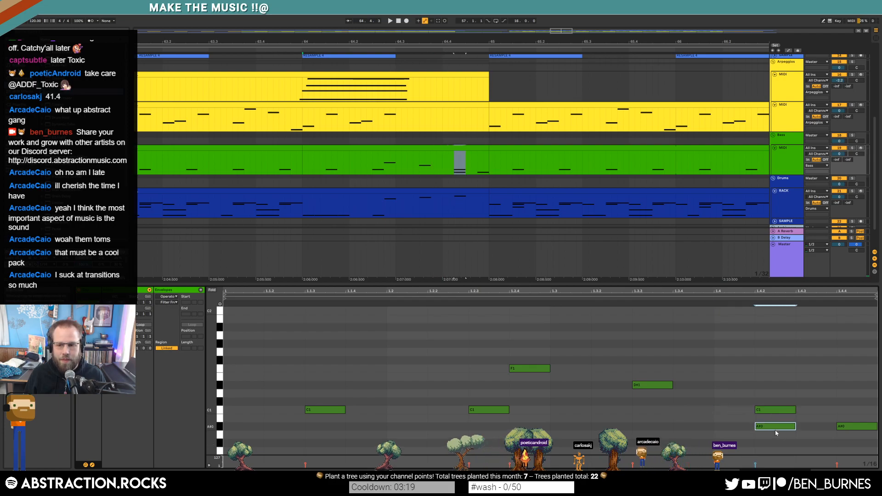
pyautogui.press('Right')
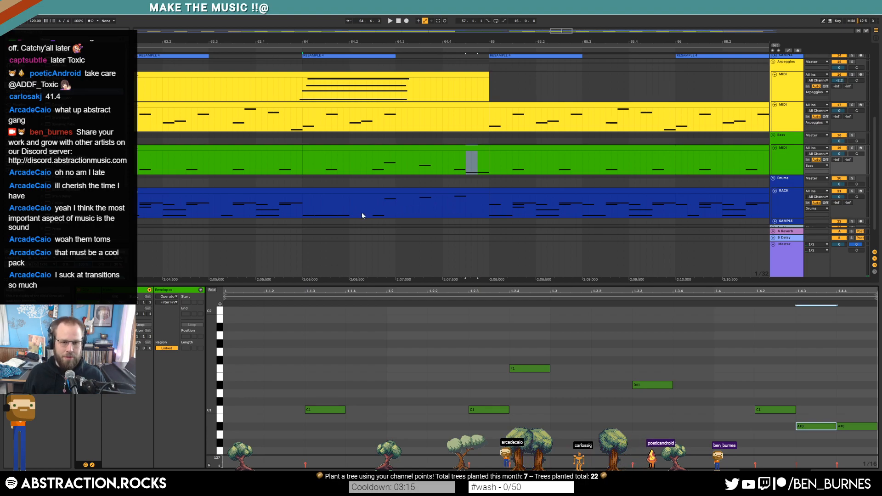
# Step: Check the kick pattern in the drum rack part and move the bass clip's first C1 note one sixteenth later to 1.1.4
pyautogui.moveTo(328, 368); pyautogui.dragTo(338, 413)
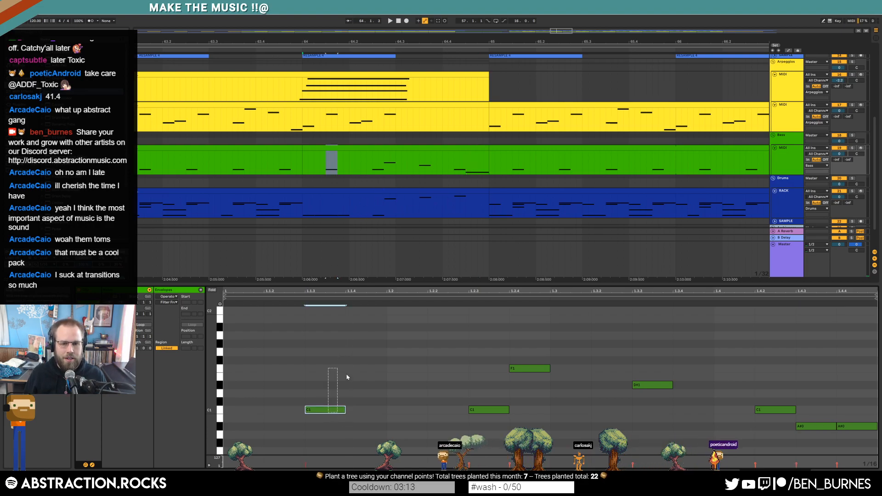
pyautogui.click(361, 193)
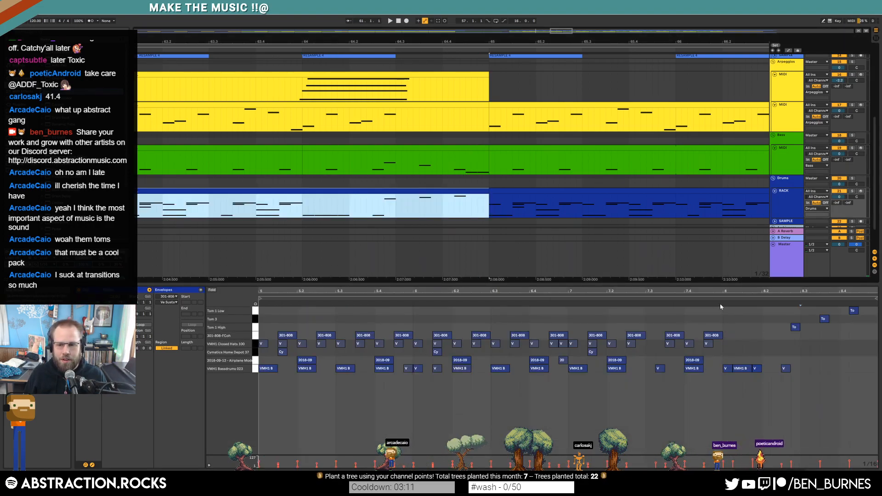
pyautogui.click(753, 368)
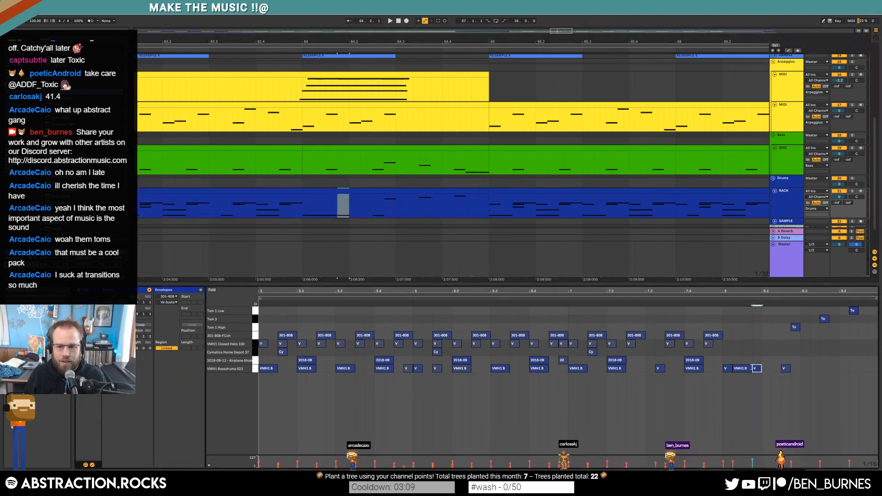
pyautogui.click(339, 147)
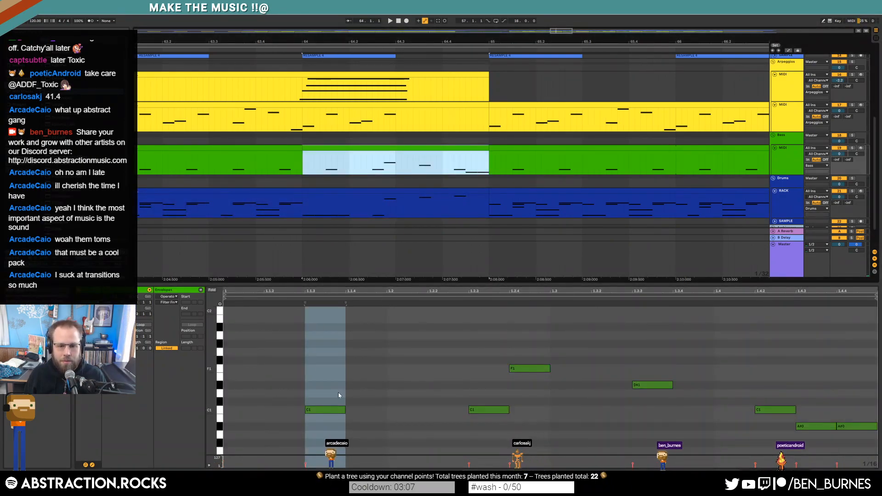
pyautogui.moveTo(337, 409); pyautogui.dragTo(379, 410)
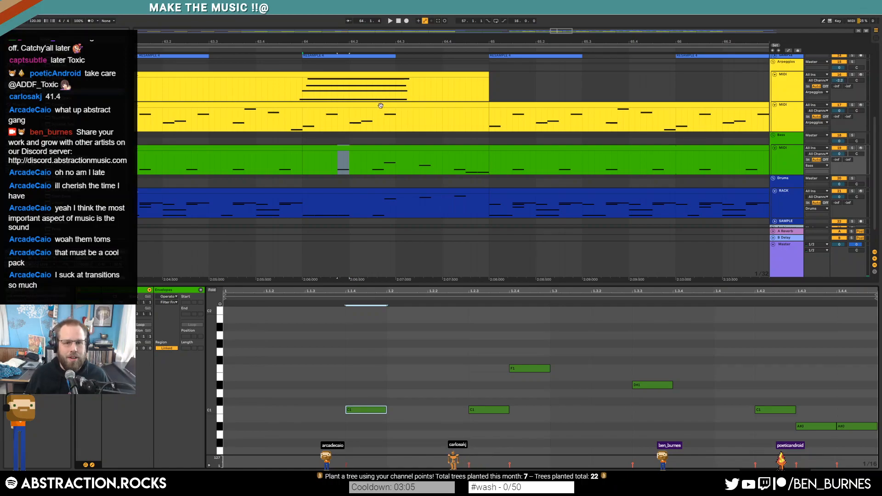
# Step: In the lower arpeggio's clip at bar 61, shift the final bar's G3, D3, D#3 and last G3 later to follow the bass rhythm
pyautogui.click(380, 105)
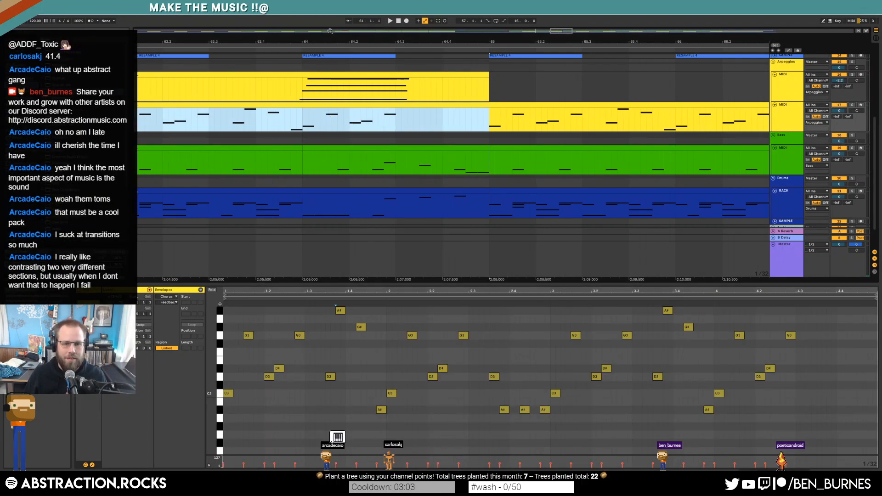
pyautogui.moveTo(448, 42); pyautogui.dragTo(544, 22)
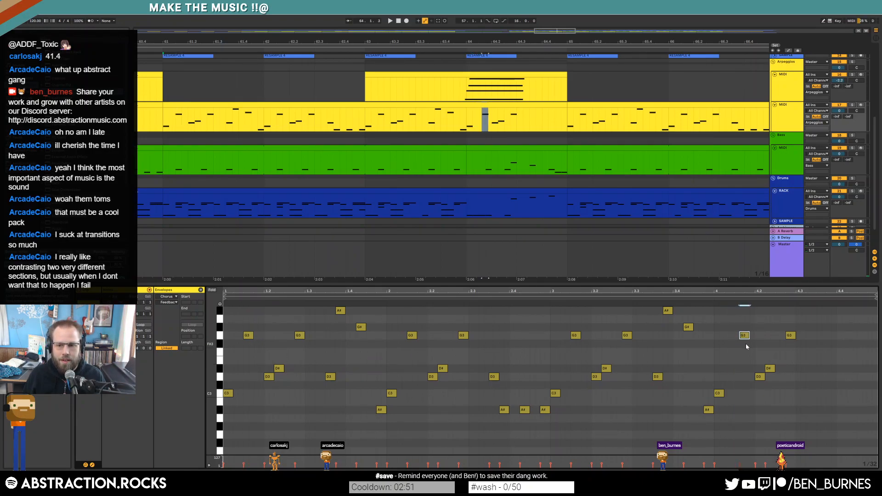
pyautogui.moveTo(754, 363); pyautogui.dragTo(771, 387)
pyautogui.press('Right')
pyautogui.press('Right')
pyautogui.click(784, 343)
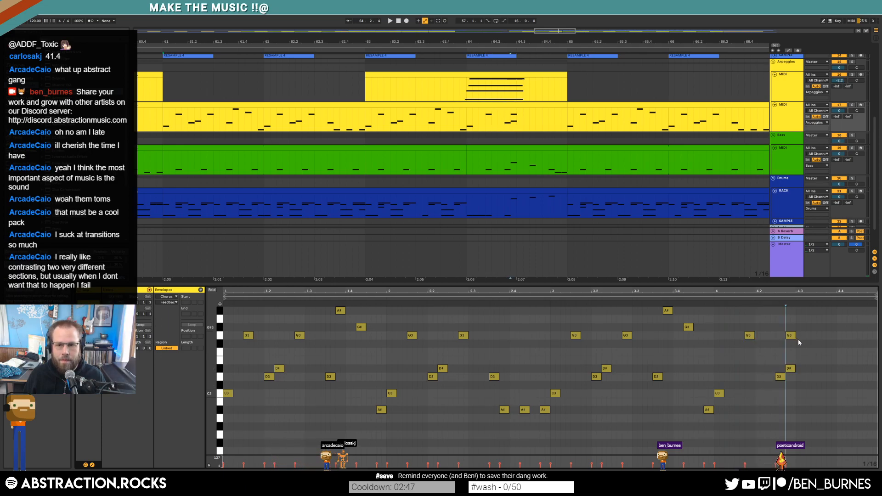
pyautogui.press('Right')
pyautogui.press('Right')
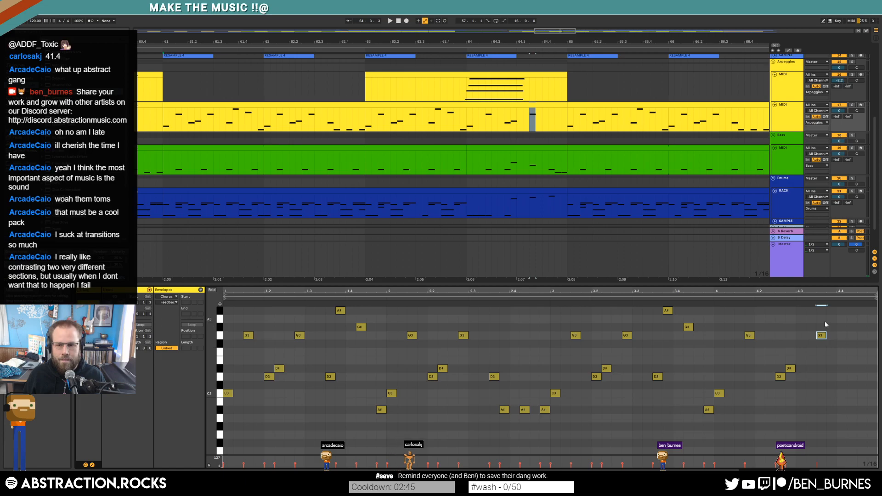
# Step: Duplicate the final G3 in the lower arpeggio clip to add G3 notes at 4.4.2 and 4.4.3
pyautogui.hotkey('ctrl', 'd')
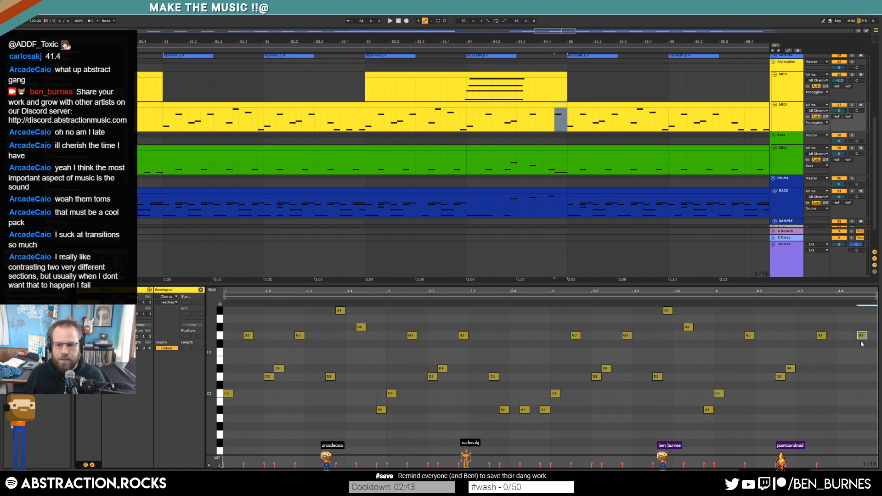
pyautogui.hotkey('ctrl', 'd')
pyautogui.press('Left')
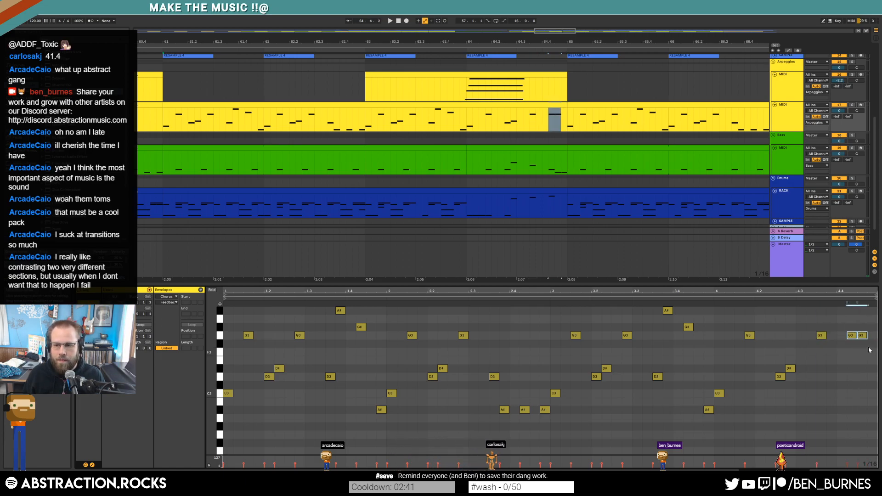
pyautogui.click(862, 335)
# Step: Play the transition into bar 65 and deactivate the upper arpeggio's chord clip spanning bars 63 and 64
pyautogui.press('space')
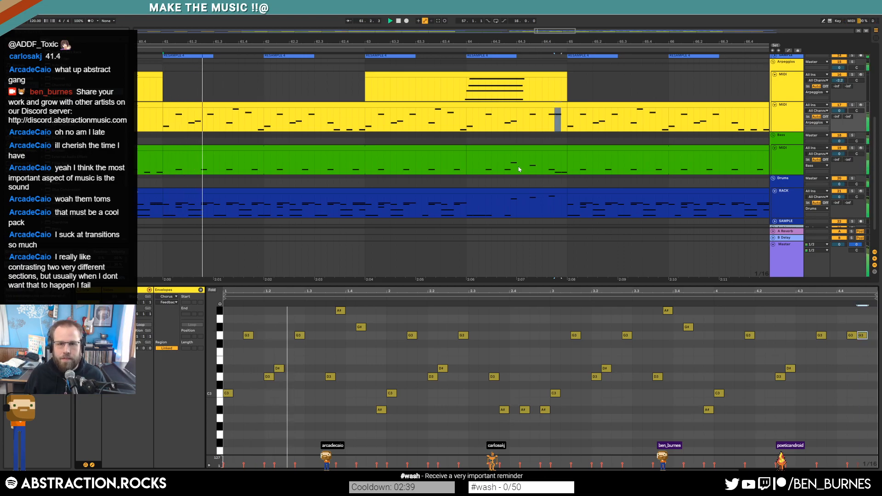
pyautogui.scroll(2, 527, 127)
pyautogui.click(527, 127)
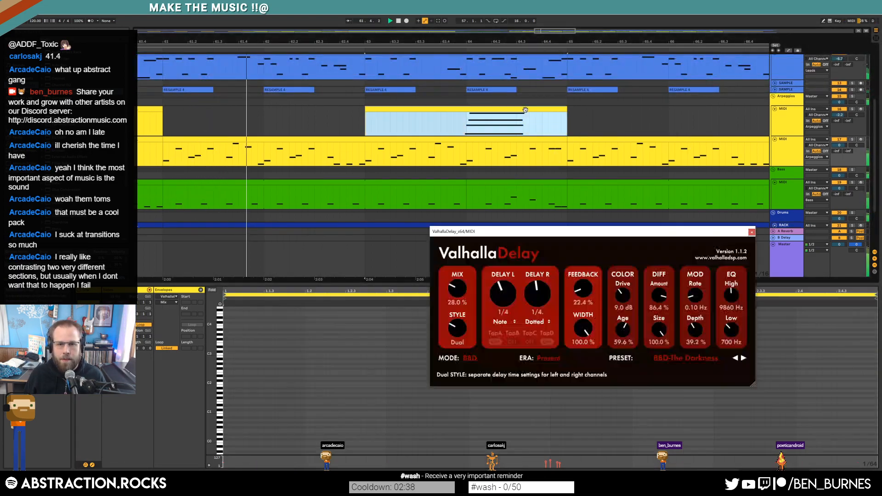
pyautogui.click(751, 233)
pyautogui.scroll(2, 530, 156)
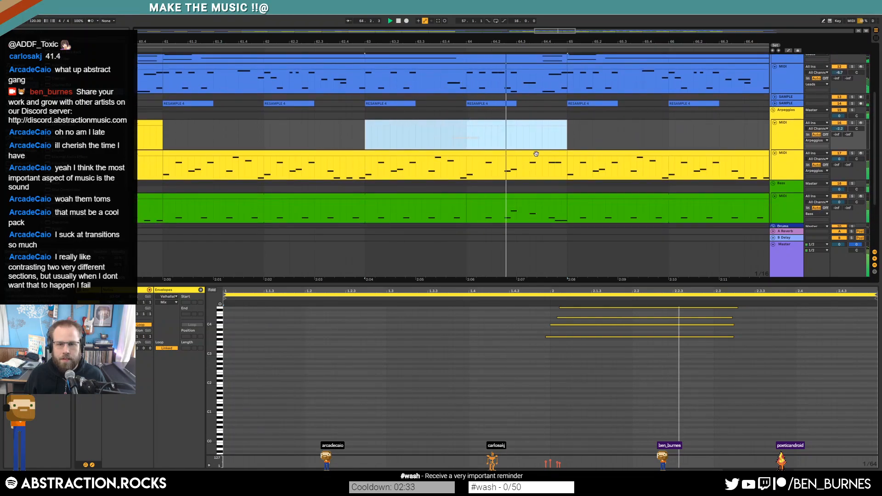
pyautogui.scroll(-5, 536, 153)
pyautogui.press('space')
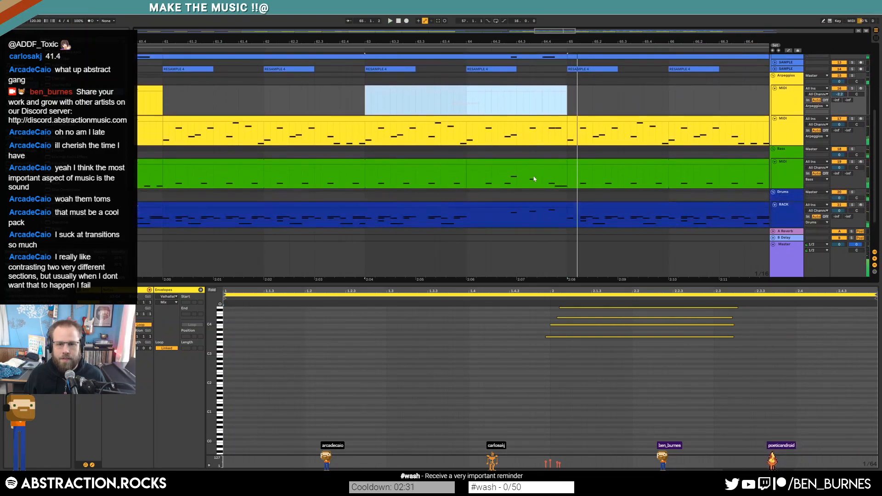
# Step: In the drum rack part's last bar, rework the kicks into short hits spaced every two sixteenths before the toms
pyautogui.click(513, 169)
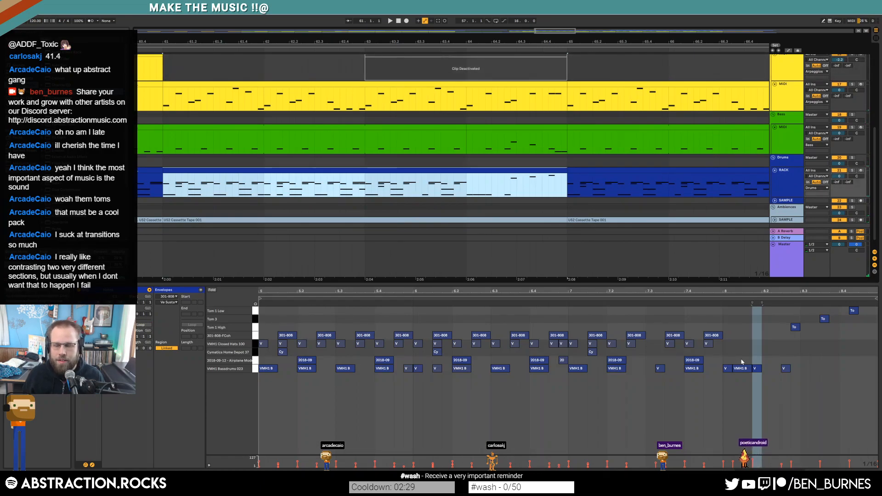
pyautogui.moveTo(744, 369)
pyautogui.mouseDown()
pyautogui.moveTo(757, 376)
pyautogui.moveTo(752, 370)
pyautogui.mouseUp()
pyautogui.doubleClick(765, 370)
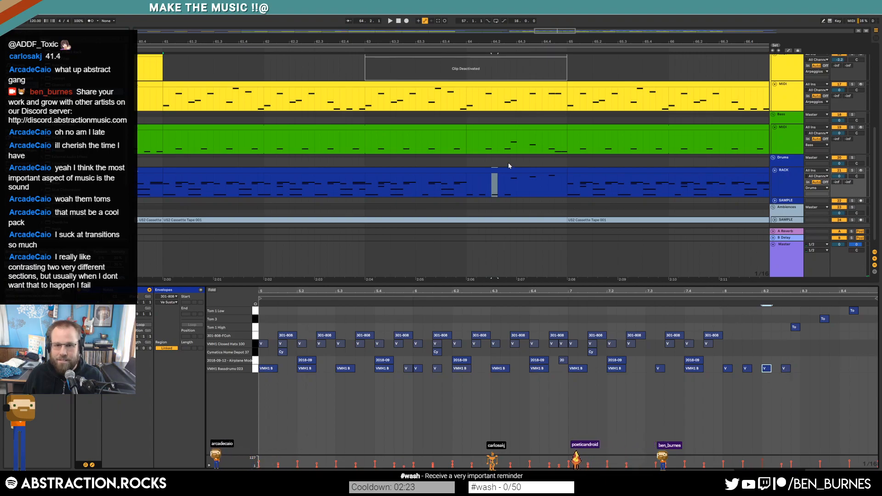
# Step: Rework the start of the bass's bar 64 clip into C1 notes at 1.1, 1.1.3 and 1.2 and a B0 at 1.2.3
pyautogui.click(508, 138)
pyautogui.press('Left')
pyautogui.press('Left')
pyautogui.press('Left')
pyautogui.click(514, 410)
pyautogui.press('Left')
pyautogui.press('Left')
pyautogui.press('Left')
pyautogui.press('Left')
pyautogui.doubleClick(443, 410)
pyautogui.doubleClick(514, 419)
# Step: Lower the bass clip's F1 note at 1.2.4 by five semitones to C1
pyautogui.click(562, 368)
pyautogui.press('Down')
pyautogui.press('Down')
pyautogui.press('Down')
pyautogui.press('Down')
pyautogui.press('Down')
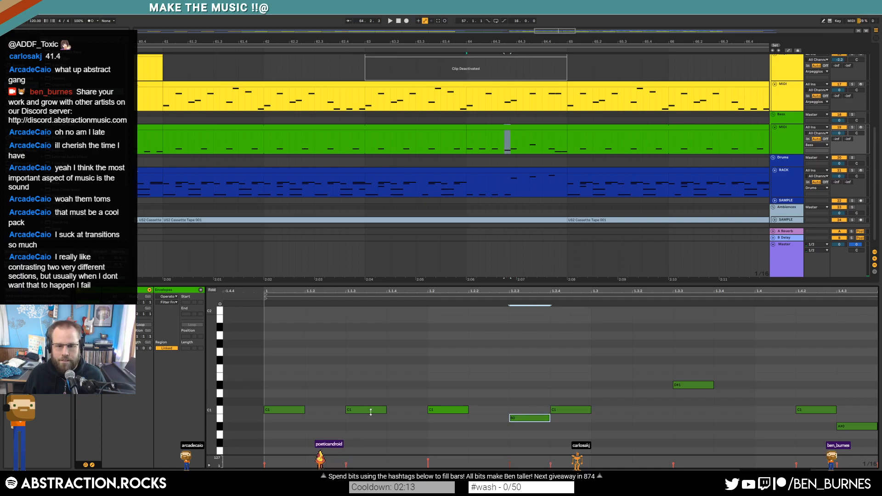
# Step: Deactivate the first two tom notes of the fill in the drum rack part's last bar
pyautogui.click(527, 172)
pyautogui.moveTo(784, 317); pyautogui.dragTo(828, 335)
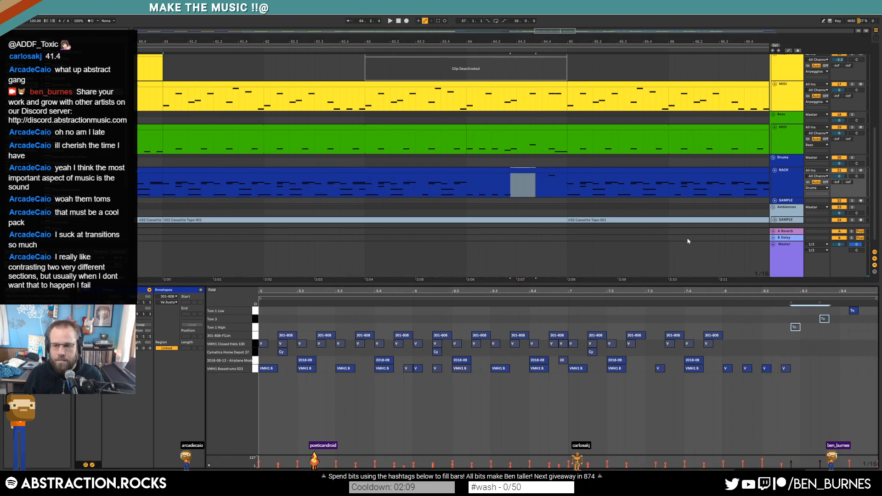
# Step: In the lower arpeggio clip's last bar, change the first G3 and the D3 to C3 notes at 4.1.3 and 4.2
pyautogui.click(517, 84)
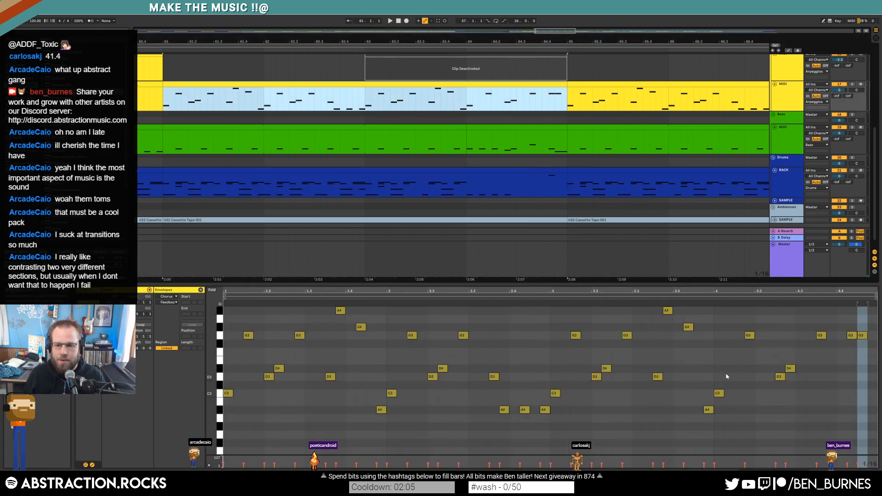
pyautogui.moveTo(720, 371); pyautogui.dragTo(725, 404)
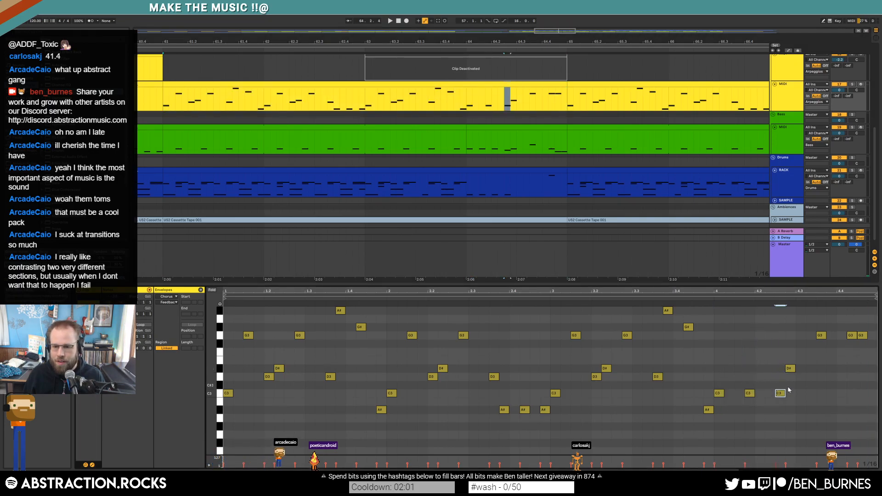
pyautogui.moveTo(767, 384); pyautogui.dragTo(772, 406)
pyautogui.press('Left')
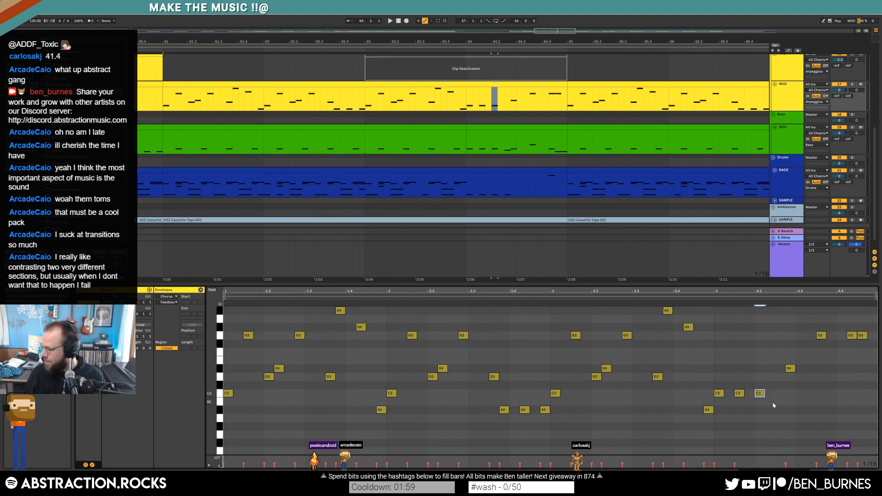
# Step: Replace the lower arpeggio clip's last D#3 with an A#2 at 4.2.2 and a C3 at 4.2.3
pyautogui.click(790, 369)
pyautogui.press('Left')
pyautogui.press('Down')
pyautogui.press('Down')
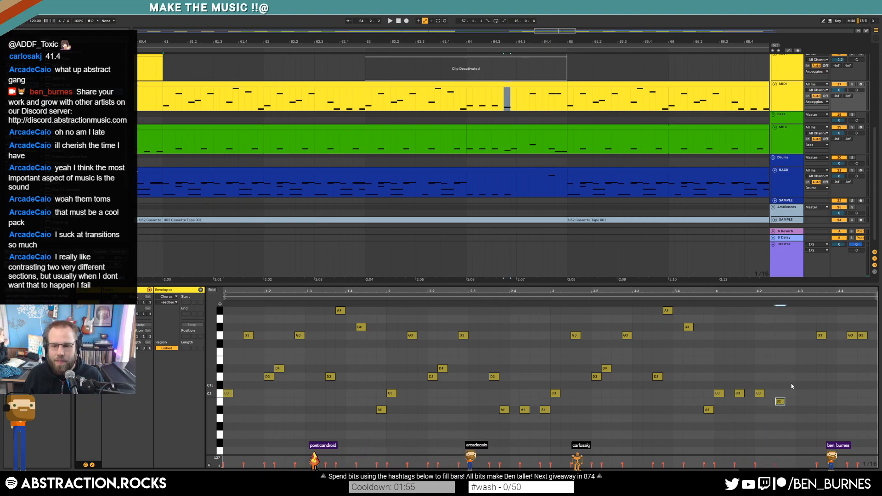
pyautogui.press('Left')
pyautogui.press('Left')
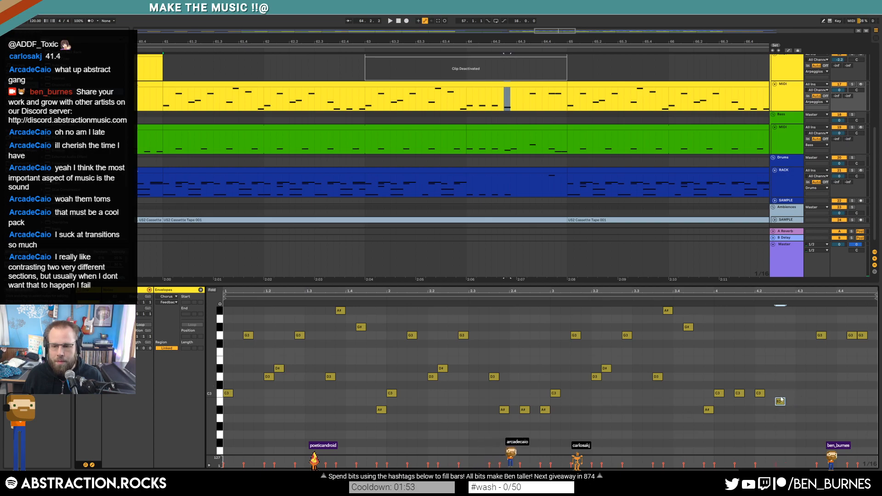
pyautogui.doubleClick(780, 393)
pyautogui.click(771, 401)
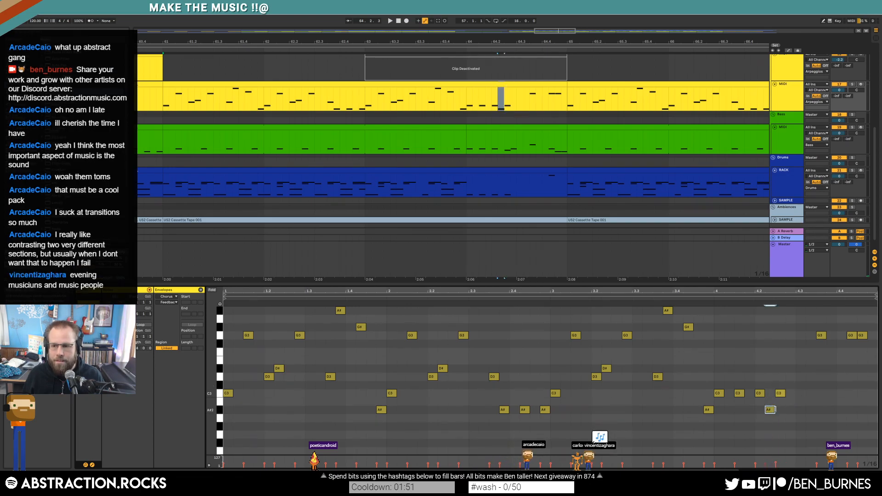
# Step: In bar 64, move the bass's B0 and following C1 and the last kick one sixteenth earlier, and add a snare after that kick
pyautogui.click(523, 131)
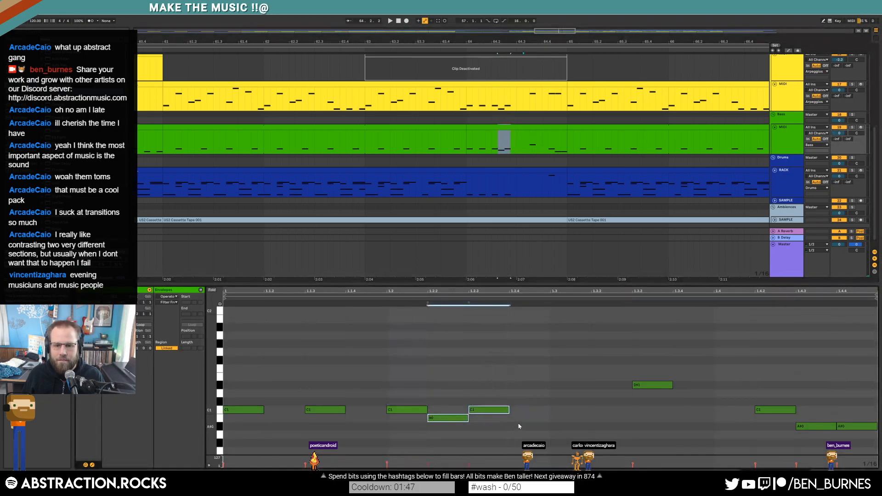
pyautogui.doubleClick(513, 184)
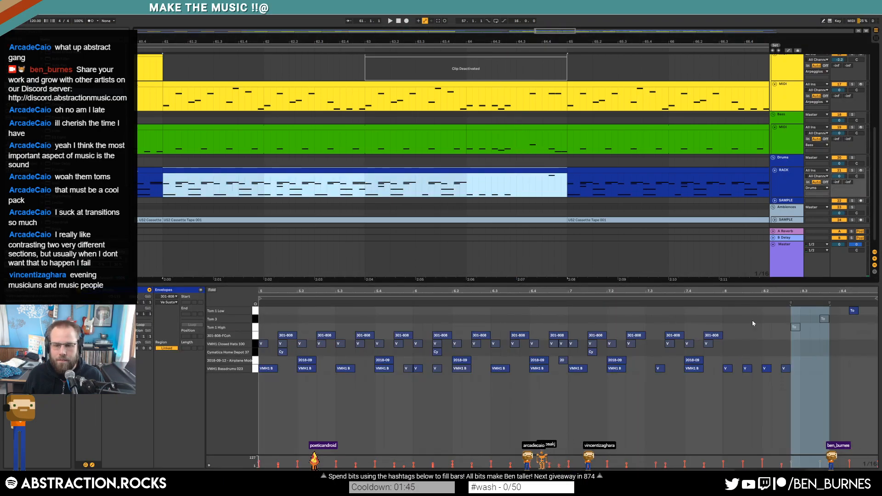
pyautogui.moveTo(786, 366); pyautogui.dragTo(777, 367)
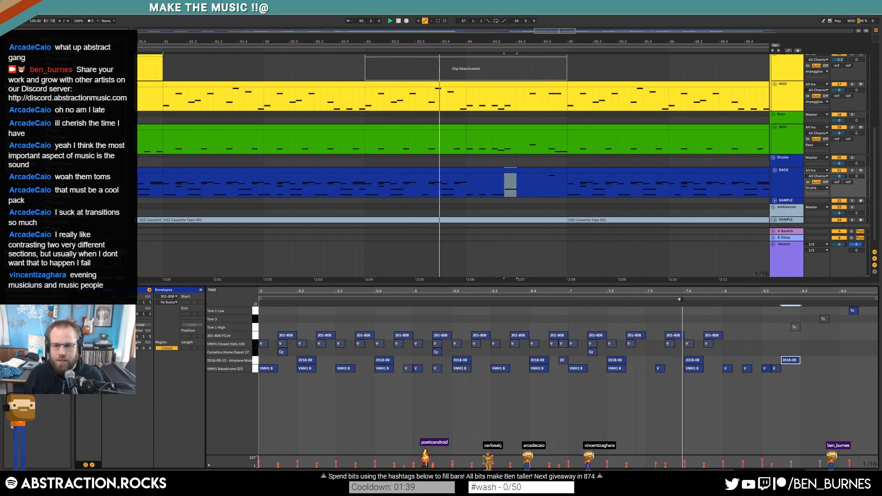
# Step: Play back the fill and shift its last kick and the added snare one sixteenth later
pyautogui.press('space')
pyautogui.press('space')
pyautogui.moveTo(778, 361); pyautogui.dragTo(786, 368)
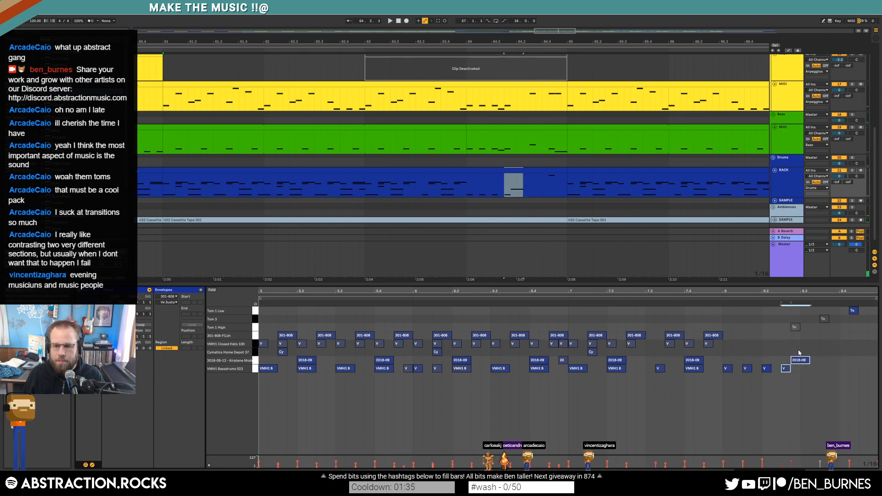
# Step: In bar 64's bass clip, move the B0 and following C1 one sixteenth later and delete the later notes except the final A#0
pyautogui.click(525, 132)
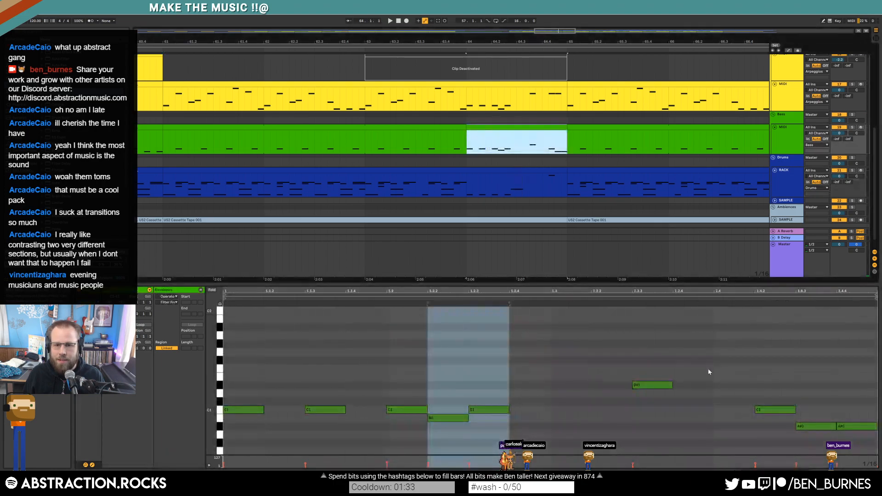
pyautogui.moveTo(509, 377); pyautogui.dragTo(495, 445)
pyautogui.press('Right')
pyautogui.moveTo(652, 348); pyautogui.dragTo(804, 434)
pyautogui.press('Delete')
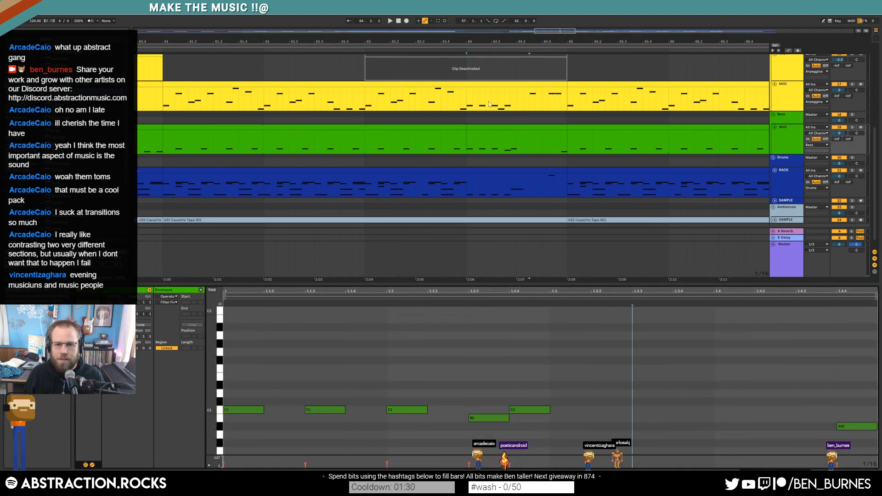
# Step: In the lower arpeggio clip's last bar, shift the final A#2 and C3 one sixteenth later and leave only one G3, at 4.4.4
pyautogui.click(515, 85)
pyautogui.moveTo(758, 384); pyautogui.dragTo(788, 416)
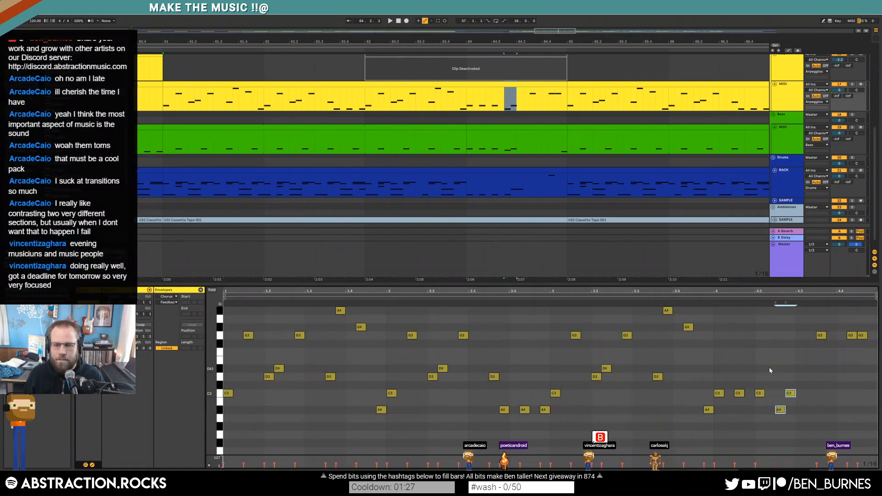
pyautogui.doubleClick(863, 334)
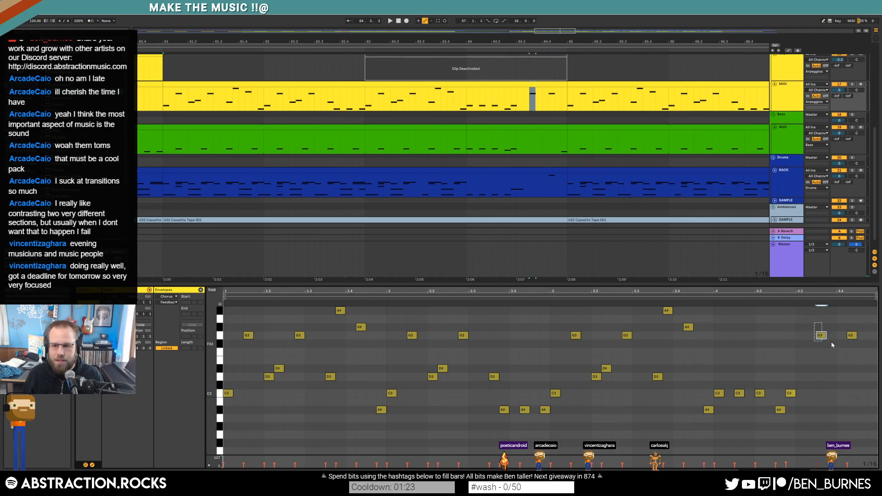
pyautogui.moveTo(829, 342); pyautogui.dragTo(832, 345)
pyautogui.press('Delete')
pyautogui.moveTo(850, 325); pyautogui.dragTo(864, 350)
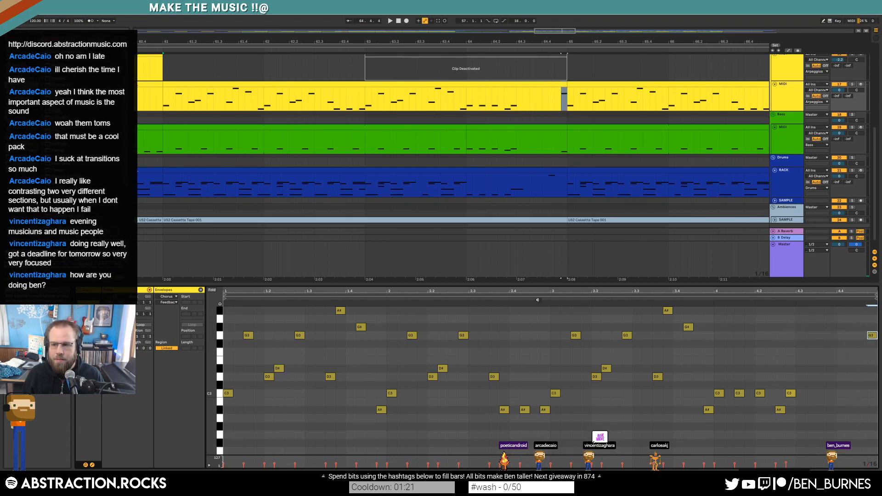
# Step: Trim the Anyway Vox lead clip that starts at bar 61 so it ends halfway through bar 64
pyautogui.click(463, 84)
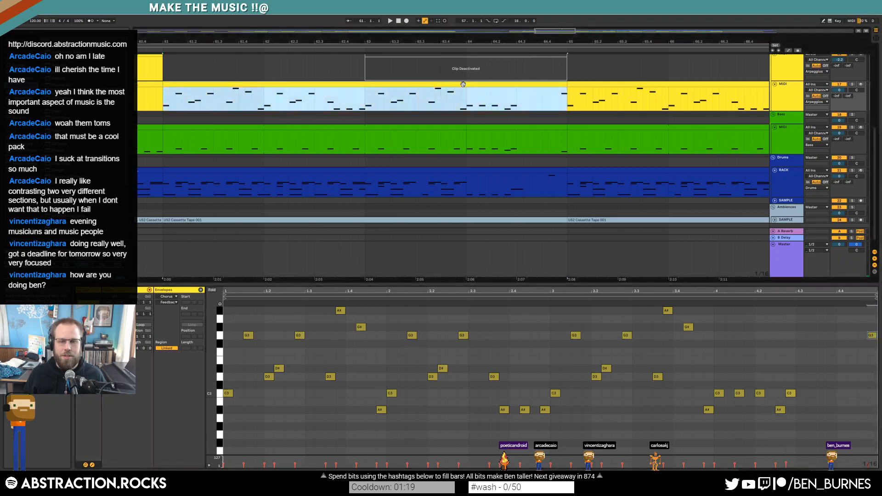
pyautogui.scroll(-5, 541, 140)
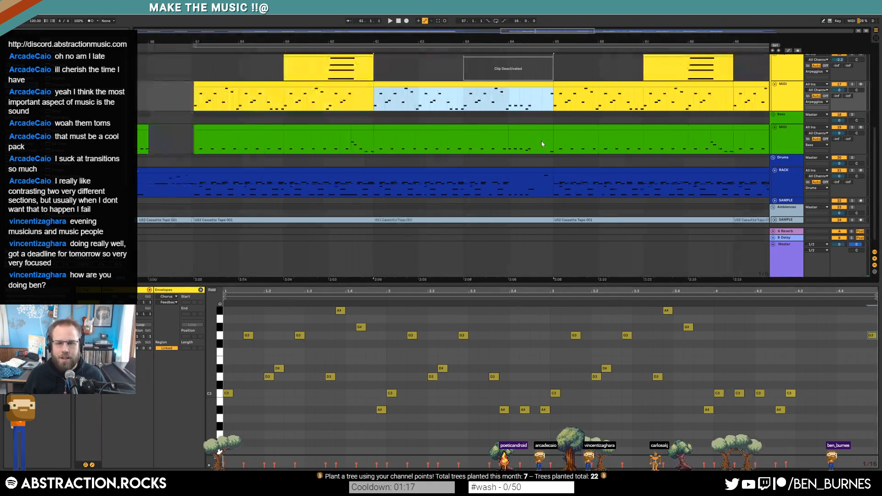
pyautogui.scroll(5, 541, 141)
pyautogui.scroll(4, 540, 108)
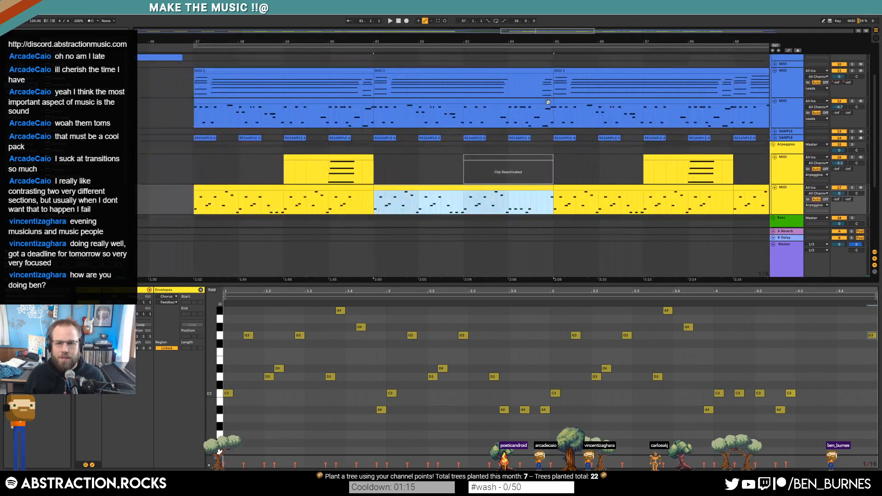
pyautogui.moveTo(551, 102); pyautogui.dragTo(532, 100)
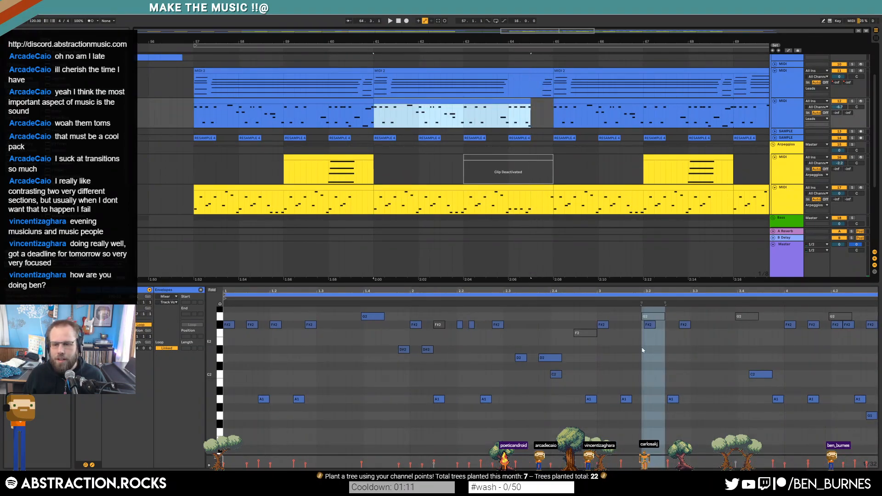
# Step: In the Vox clip's last bar, delete the A1 at 4.1.3 and the G1 at 4.2.4, and move the second-to-last F#2 to 4.2.3
pyautogui.click(682, 350)
pyautogui.moveTo(723, 290); pyautogui.dragTo(631, 293)
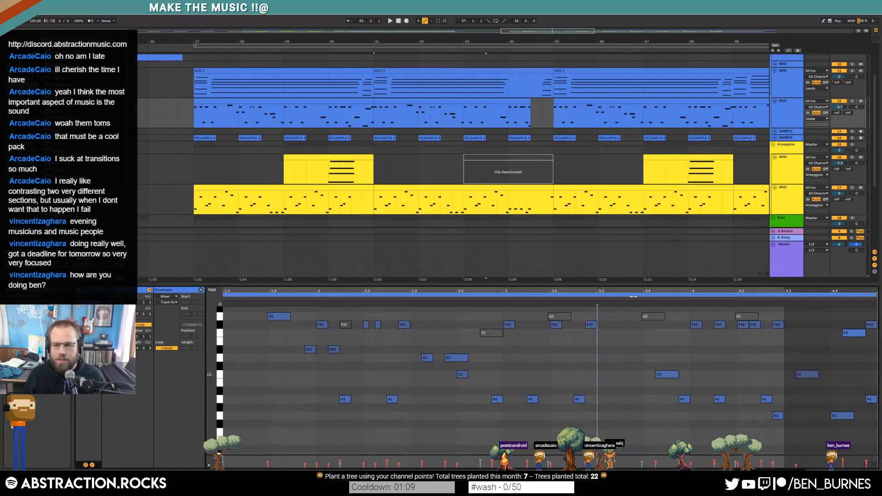
pyautogui.doubleClick(719, 398)
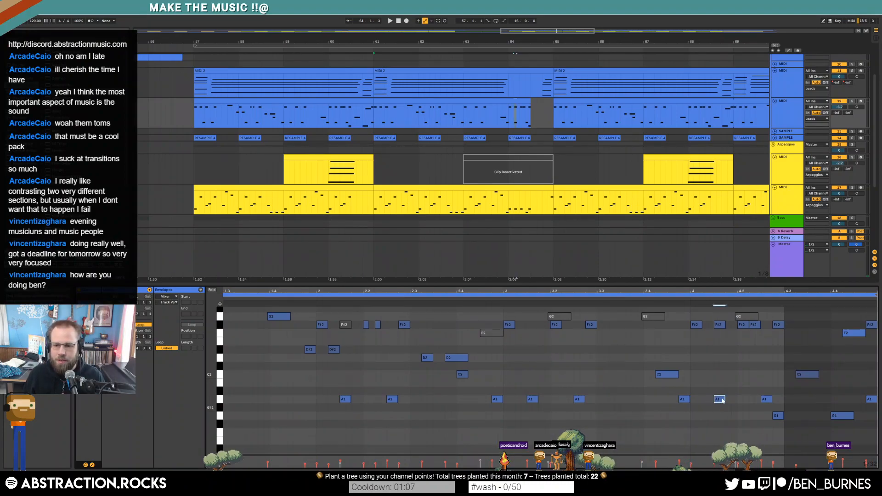
pyautogui.moveTo(754, 326); pyautogui.dragTo(766, 328)
pyautogui.moveTo(781, 403); pyautogui.dragTo(778, 429)
pyautogui.press('Delete')
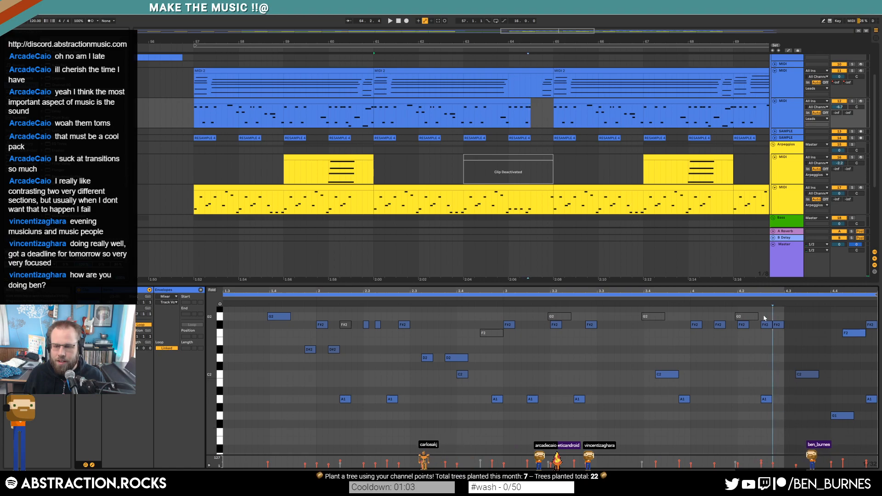
# Step: Play back the edited section and its transition from bar 61
pyautogui.hotkey('shift', 'Tab')
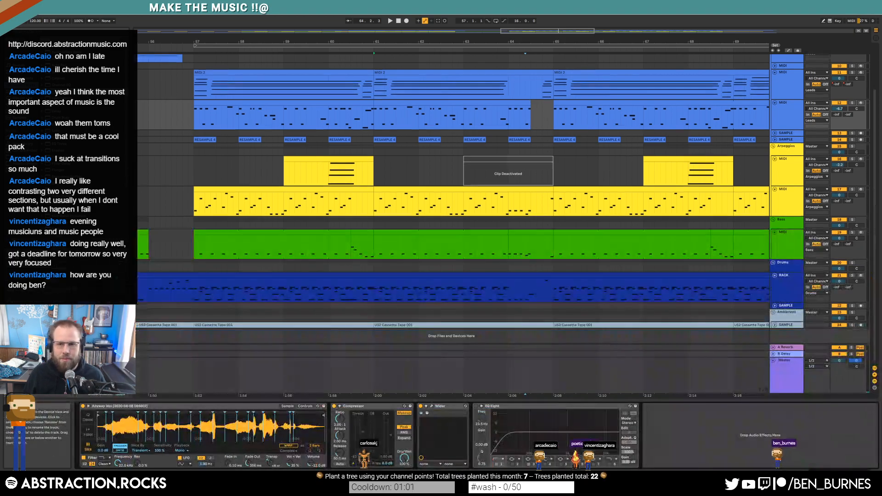
pyautogui.click(408, 103)
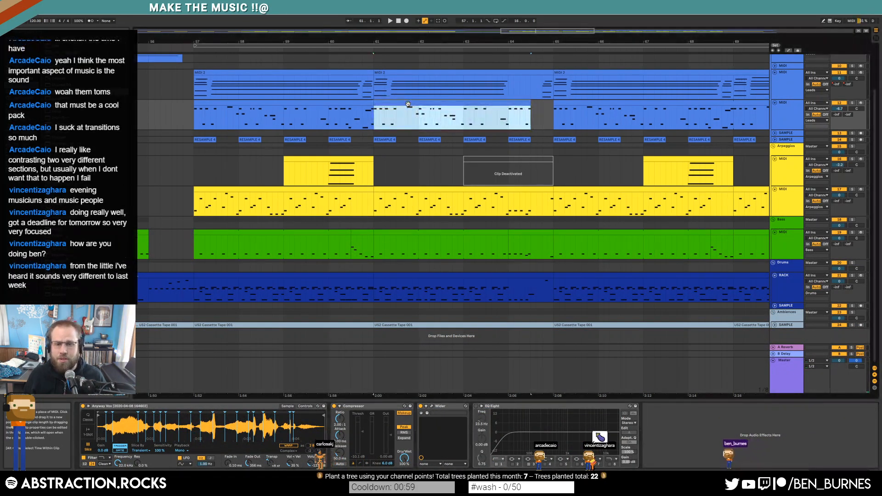
pyautogui.press('space')
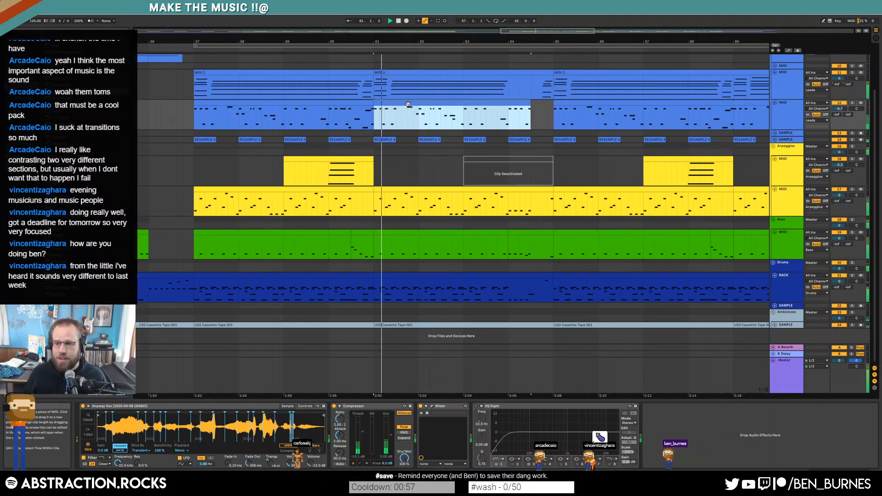
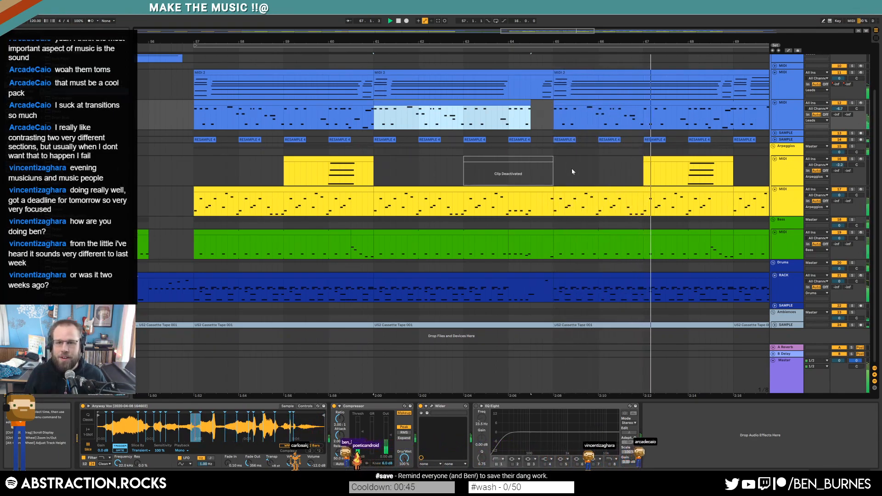
# Step: Copy the lower arpeggio and bass clips of bars 61 to 64 and paste them at bar 69
pyautogui.moveTo(535, 31); pyautogui.dragTo(554, 29)
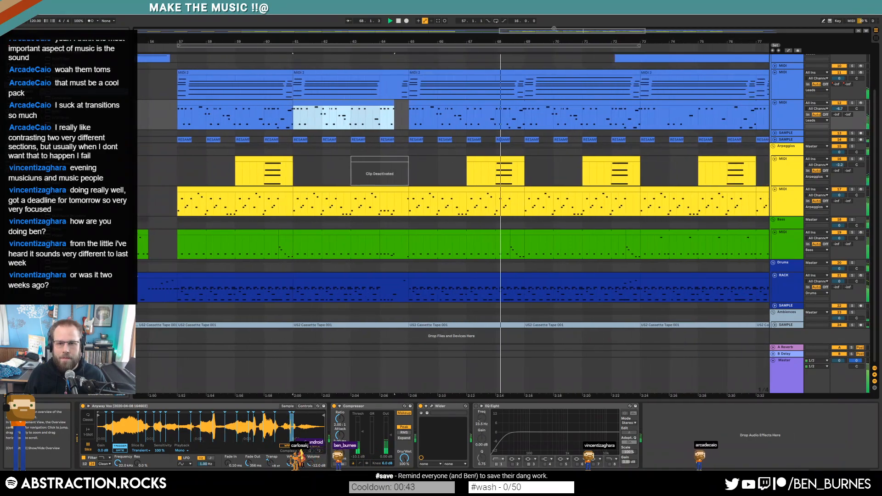
pyautogui.click(527, 118)
pyautogui.click(394, 202)
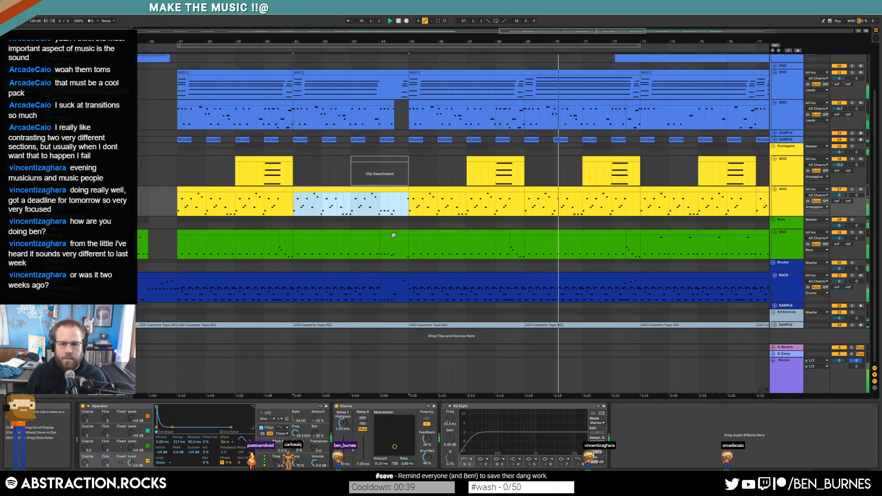
pyautogui.keyDown('shift'); pyautogui.click(394, 235); pyautogui.keyUp('shift')
pyautogui.hotkey('ctrl', 'c')
pyautogui.click(527, 203)
pyautogui.hotkey('ctrl', 'v')
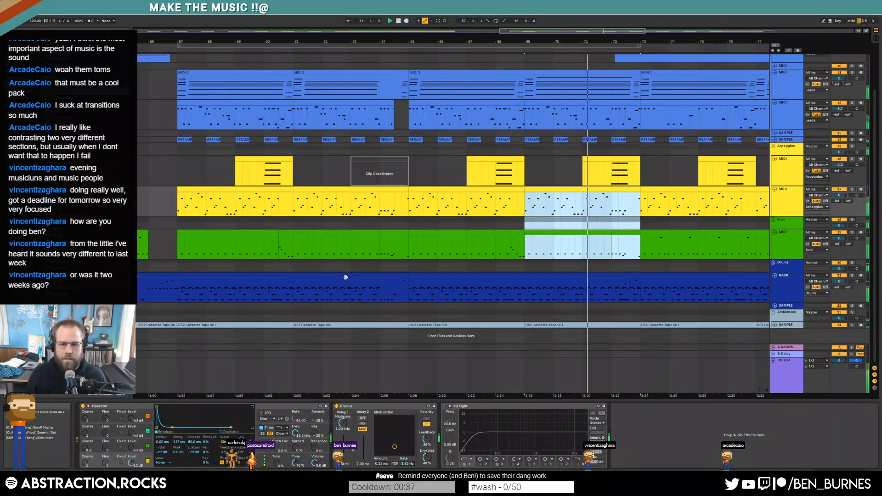
# Step: Copy the drum rack clip of bars 61 to 64 and paste it at bar 69
pyautogui.click(346, 277)
pyautogui.hotkey('ctrl', 'c')
pyautogui.click(526, 294)
pyautogui.hotkey('ctrl', 'v')
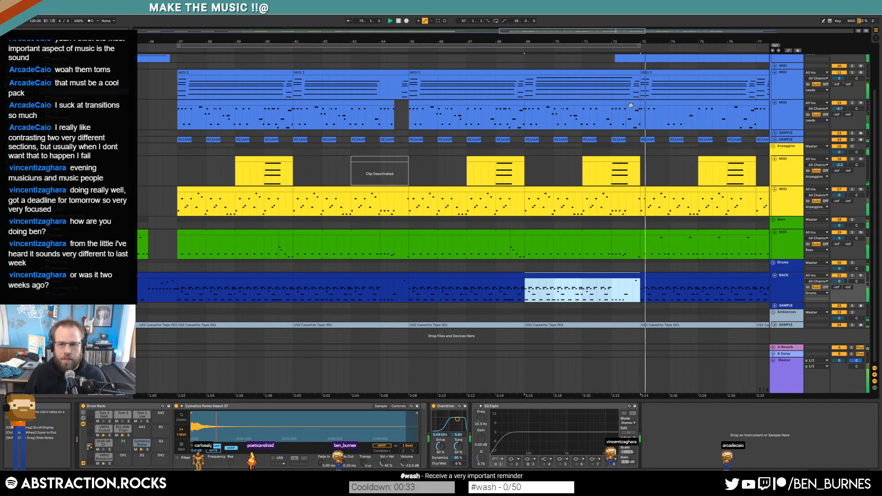
# Step: Clear the Vox lead's half bar before bar 73, copy the shortened bar 69 clip to bar 85, and clear the half bar before bar 89
pyautogui.moveTo(626, 114); pyautogui.dragTo(640, 117)
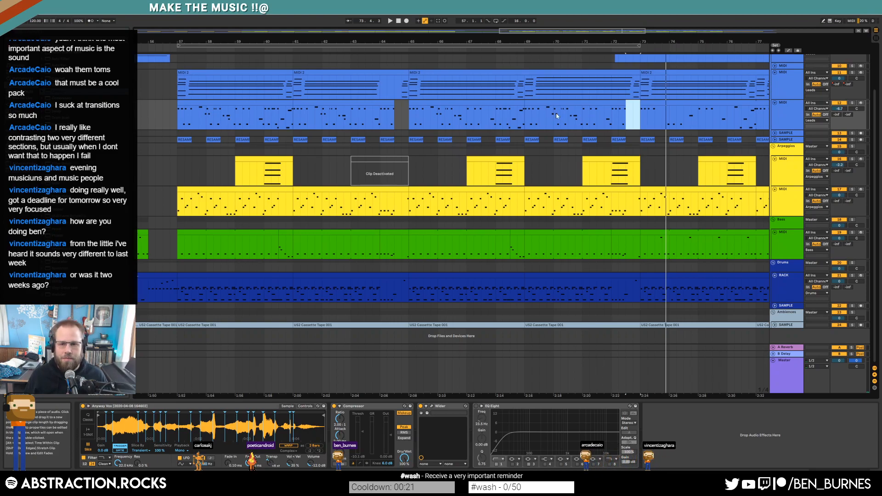
pyautogui.moveTo(538, 107); pyautogui.dragTo(626, 111)
pyautogui.moveTo(577, 33); pyautogui.dragTo(648, 19)
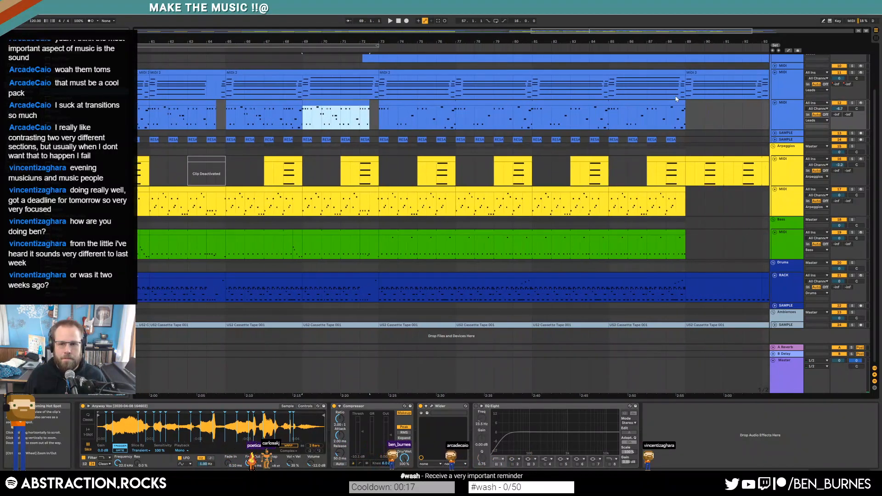
pyautogui.click(613, 115)
pyautogui.hotkey('ctrl', 'v')
pyautogui.moveTo(677, 117); pyautogui.dragTo(684, 118)
pyautogui.press('Delete')
# Step: Copy the lower arpeggio and bass clips of bars 69 to 72 to bar 85
pyautogui.click(340, 190)
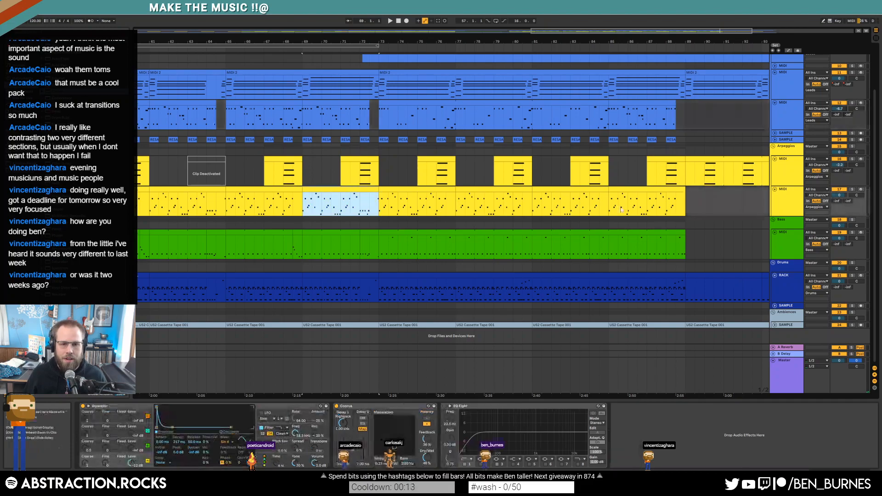
pyautogui.click(627, 190)
pyautogui.click(342, 231)
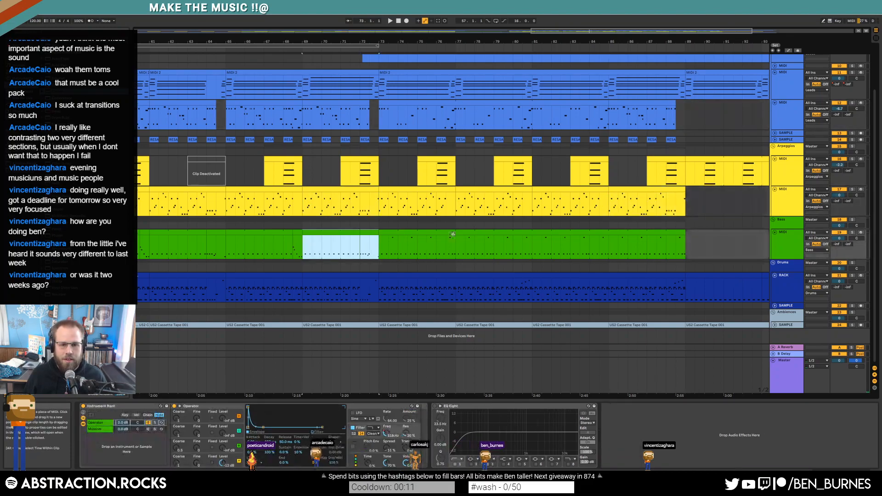
pyautogui.click(652, 232)
pyautogui.click(607, 249)
pyautogui.hotkey('ctrl', 'v')
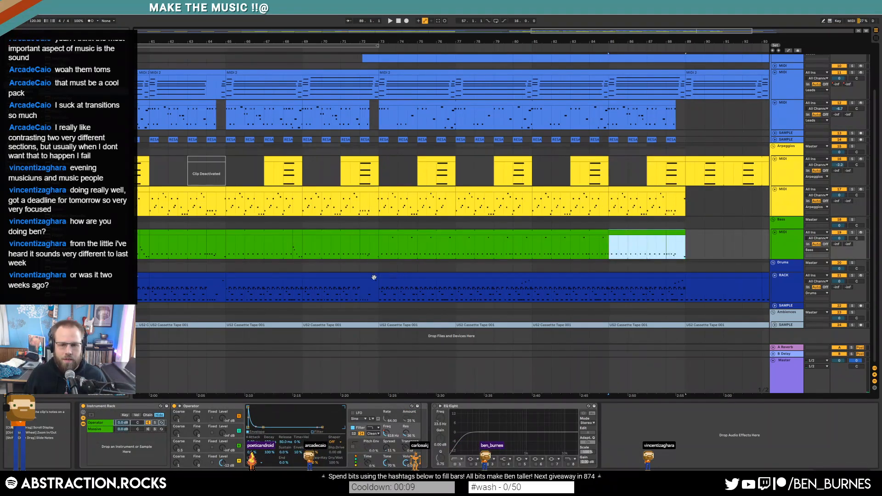
# Step: Copy the drum rack clip of bars 69 to 72 and paste it at bar 85
pyautogui.click(344, 276)
pyautogui.hotkey('ctrl', 'c')
pyautogui.click(611, 290)
pyautogui.hotkey('ctrl', 'v')
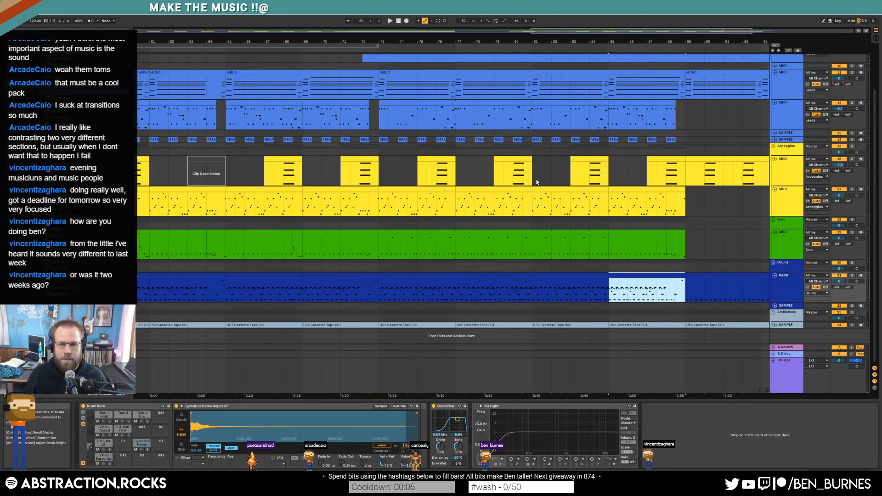
# Step: Play the whole arrangement from the beginning
pyautogui.scroll(-5, 494, 157)
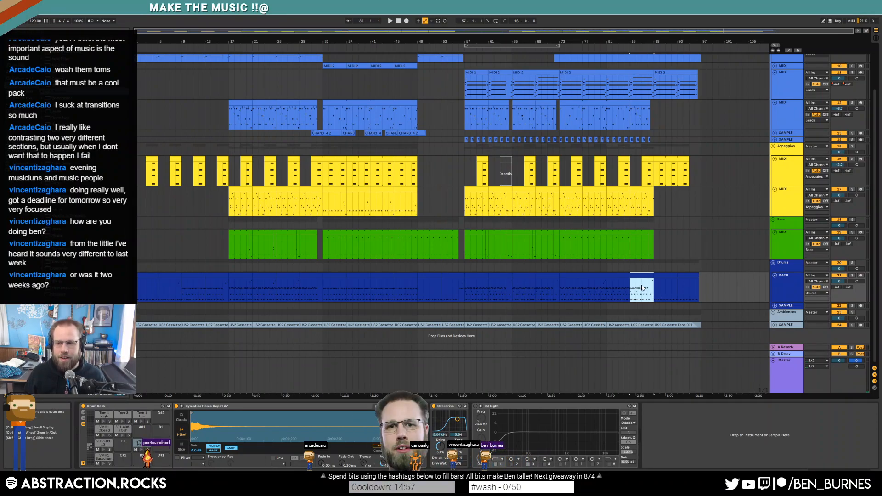
pyautogui.click(398, 22)
pyautogui.press('space')
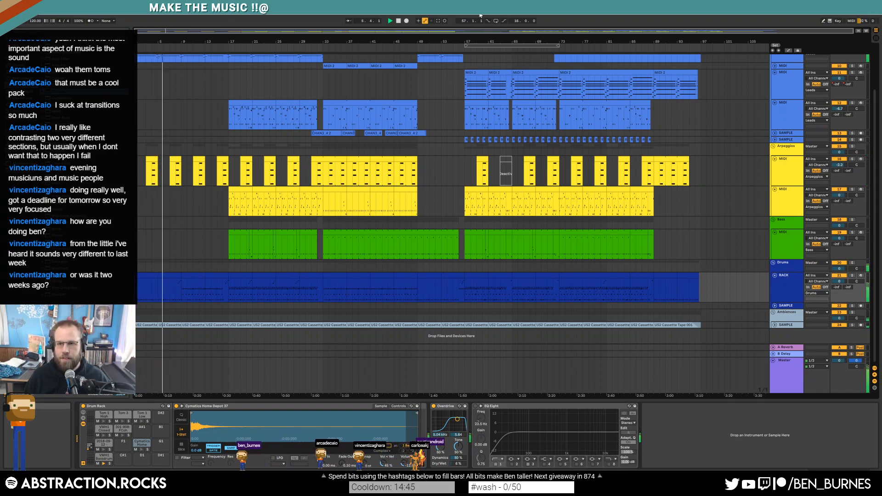
# Step: Expand the INPUTS group and arm the CHAN1 and CHAN3/4 tracks for recording
pyautogui.scroll(3, 553, 82)
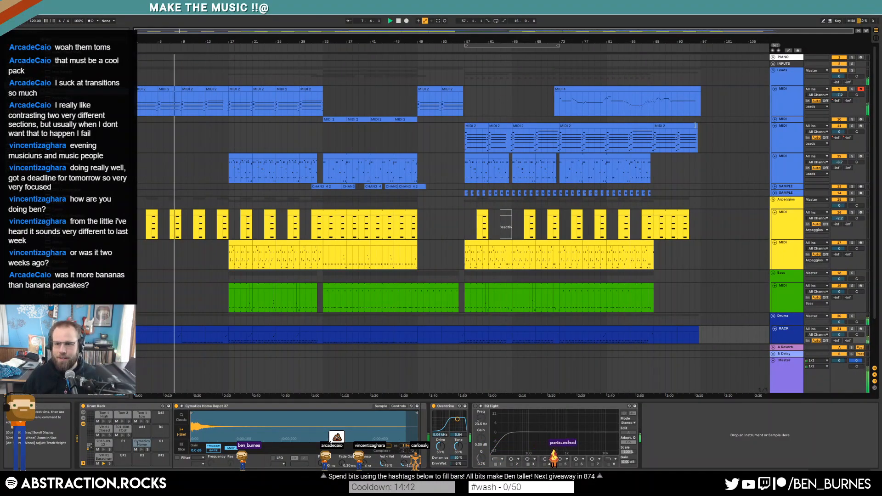
pyautogui.click(773, 63)
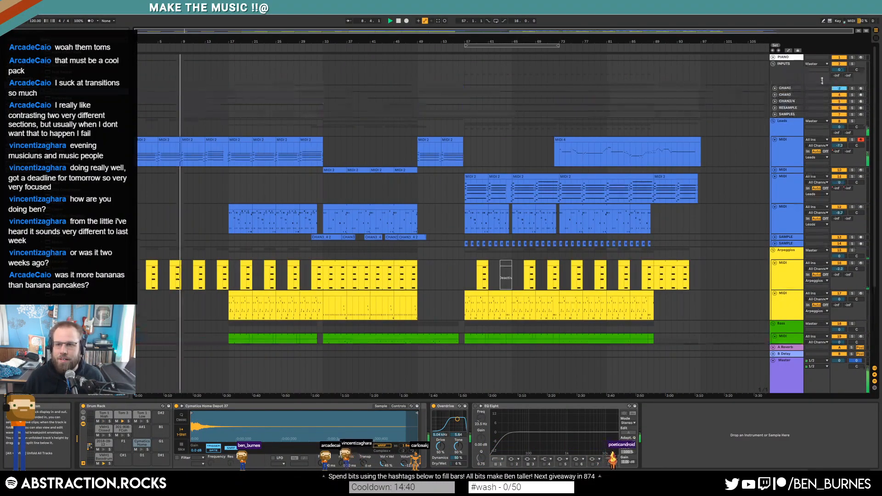
pyautogui.click(861, 88)
pyautogui.click(860, 101)
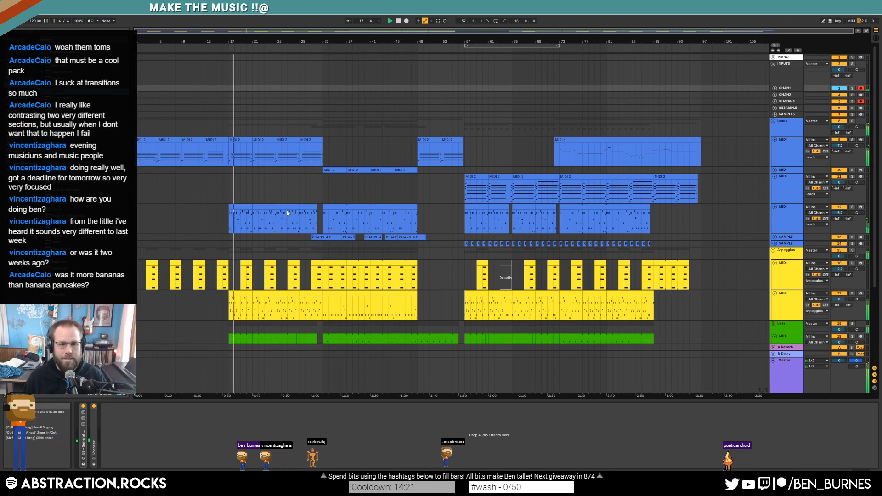
# Step: Inspect the notes of the first lead chord clip starting at bar 17
pyautogui.doubleClick(232, 141)
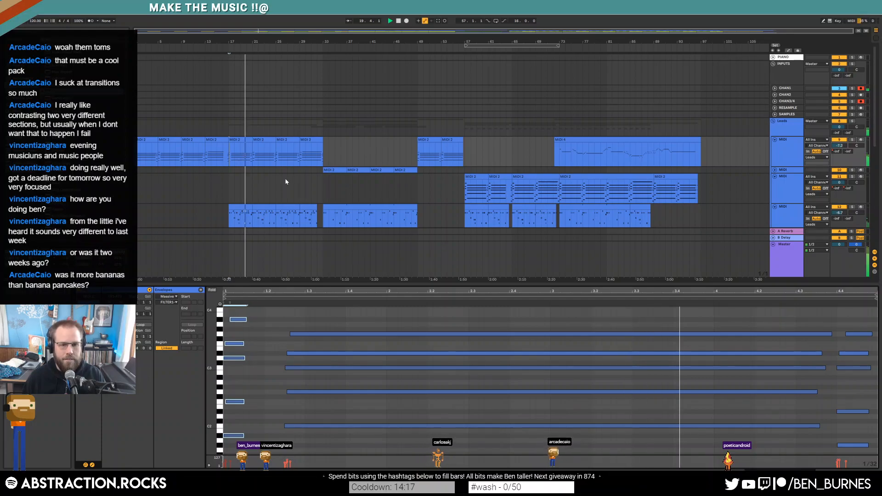
pyautogui.hotkey('shift', 'Tab')
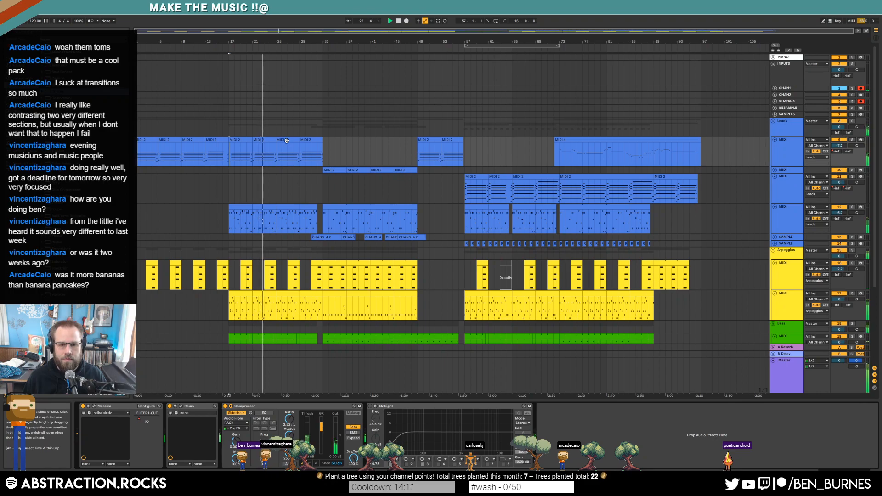
# Step: Try a lower level on the Anyway Vox lead track and set the second arpeggio MIDI track's volume to -5.1 dB
pyautogui.scroll(-5, 466, 230)
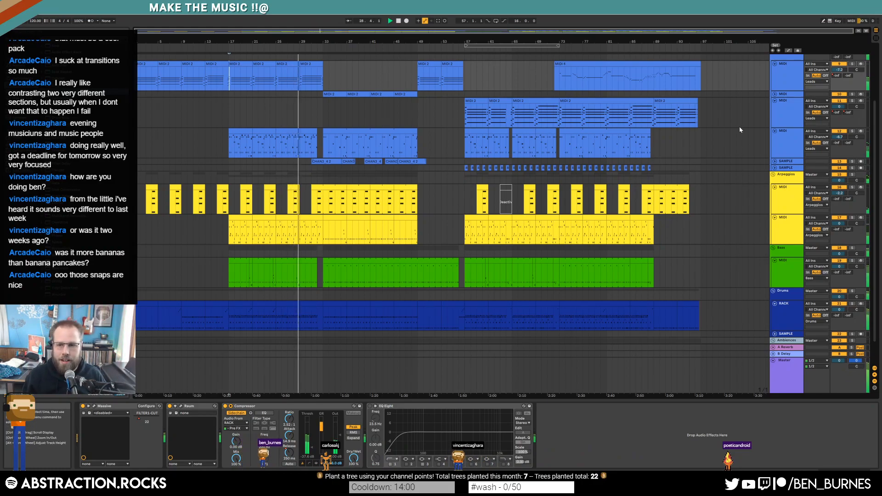
pyautogui.click(683, 154)
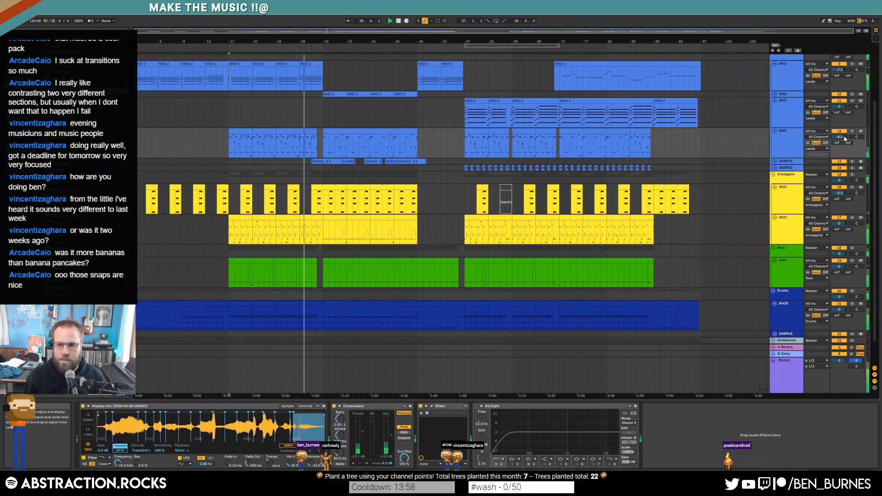
pyautogui.click(788, 141)
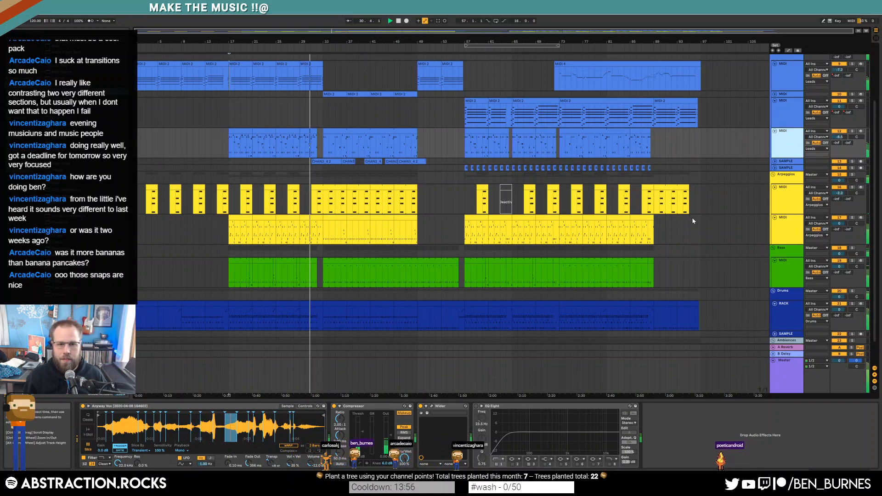
pyautogui.click(793, 226)
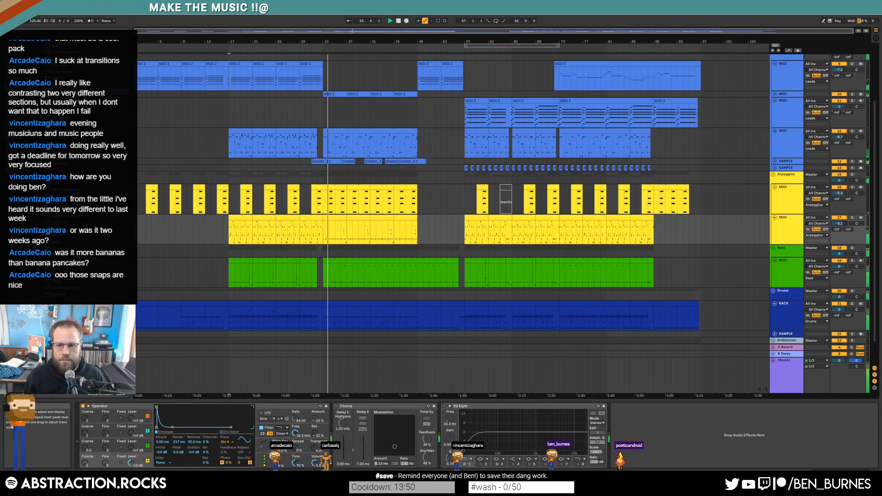
pyautogui.click(801, 235)
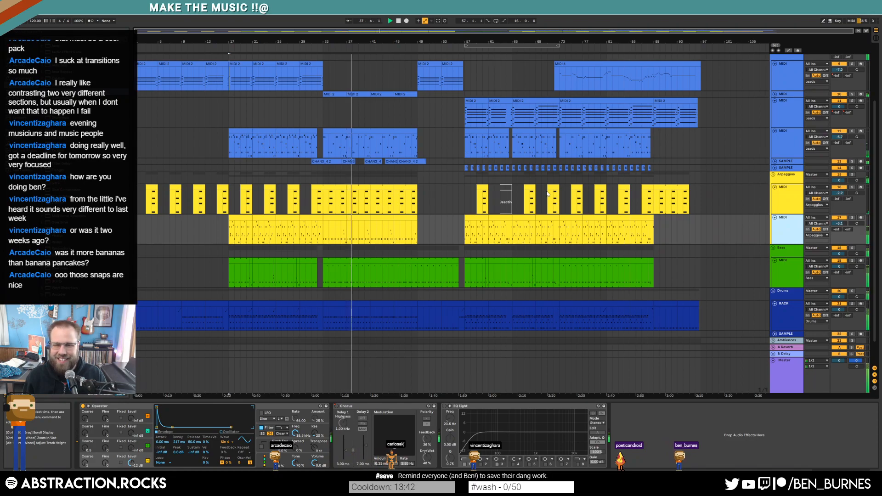
# Step: Try a different EQ Eight curve and a shorter Operator envelope decay on the bass track, and undo these changes
pyautogui.click(415, 261)
pyautogui.moveTo(465, 436); pyautogui.dragTo(510, 441)
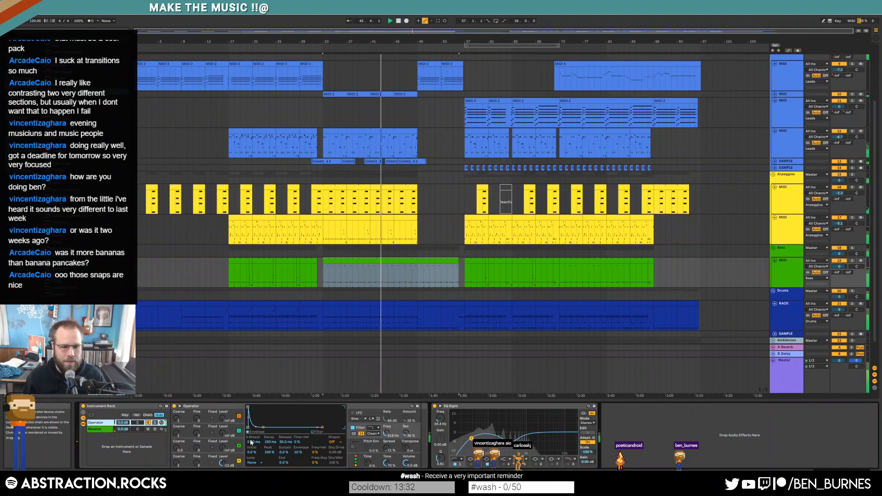
pyautogui.moveTo(263, 427); pyautogui.dragTo(262, 427)
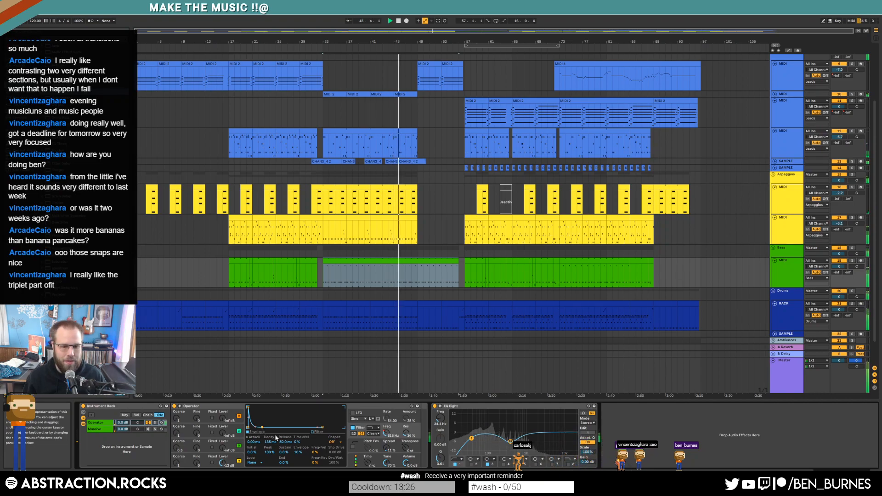
pyautogui.moveTo(262, 427); pyautogui.dragTo(260, 428)
pyautogui.hotkey('ctrl', 'z')
pyautogui.hotkey('ctrl', 'z')
pyautogui.hotkey('ctrl', 'z')
pyautogui.hotkey('ctrl', 'z')
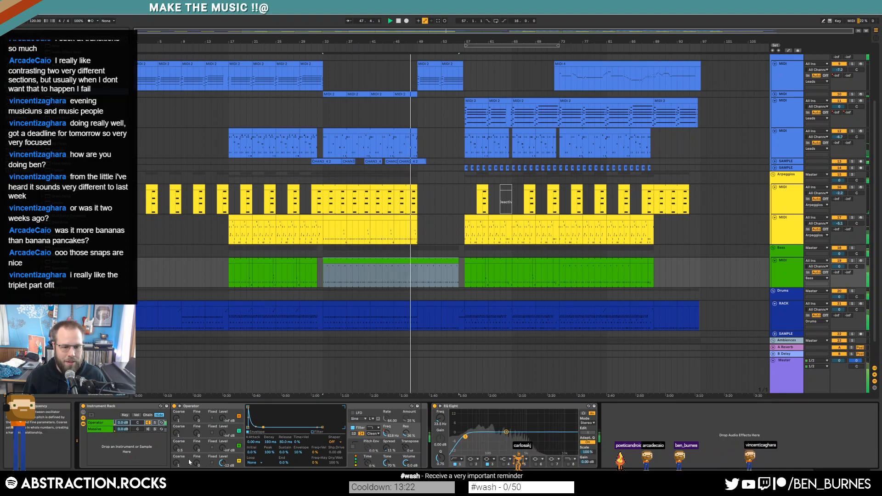
# Step: Select the lowest oscillator in the bass track's Operator and set its envelope decay to 171 ms
pyautogui.click(189, 461)
pyautogui.moveTo(261, 427); pyautogui.dragTo(263, 428)
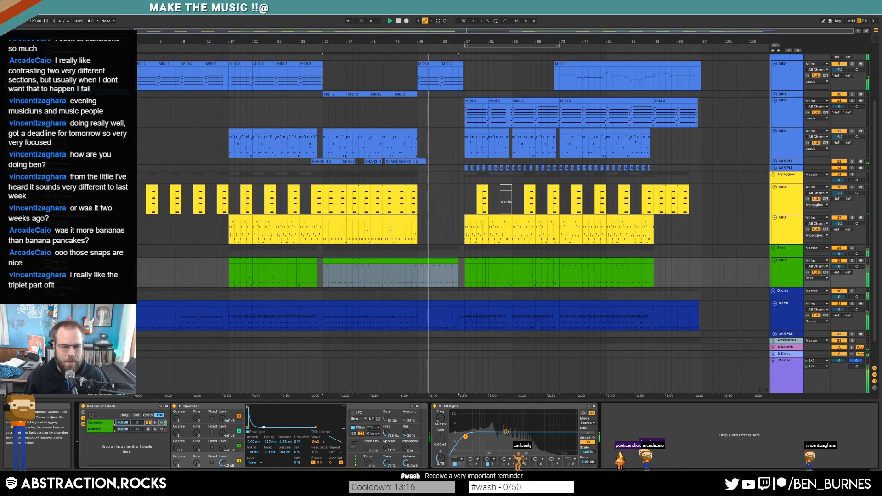
pyautogui.moveTo(263, 427); pyautogui.dragTo(262, 427)
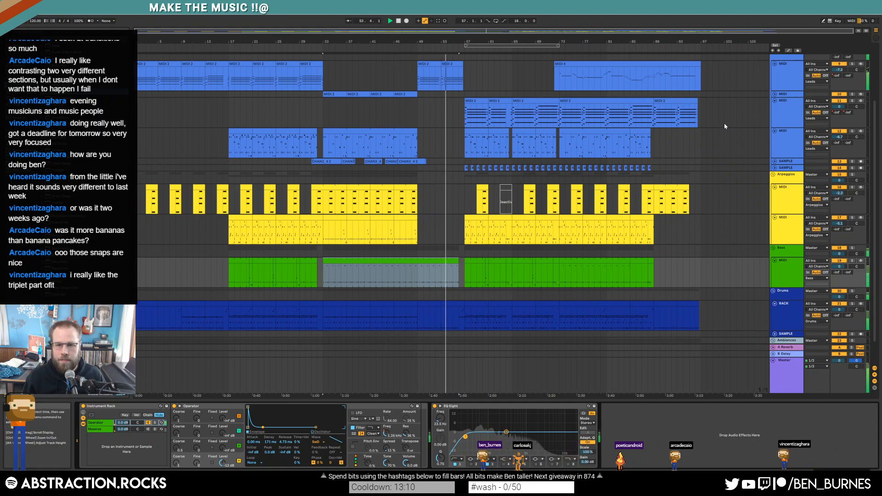
# Step: Collapse the vocal lead, arpeggio, bass and drum rack tracks while keeping the Kontakt lead track expanded
pyautogui.scroll(1, 735, 131)
pyautogui.click(790, 119)
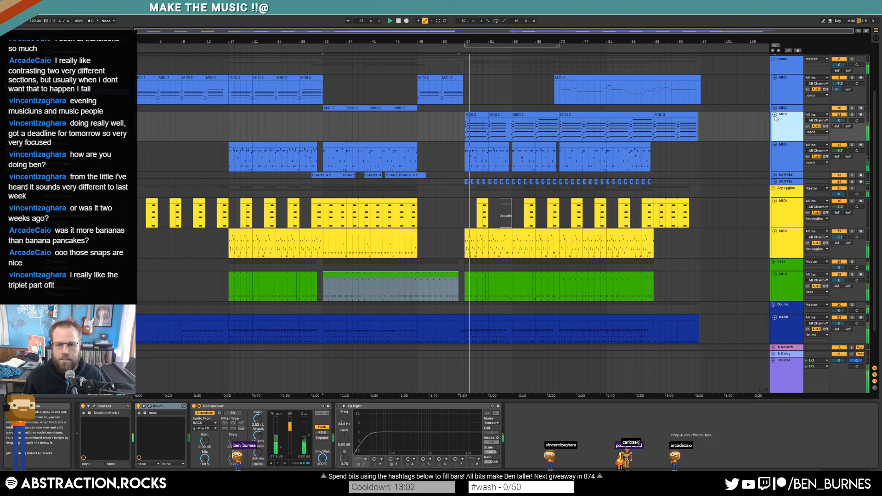
pyautogui.click(774, 115)
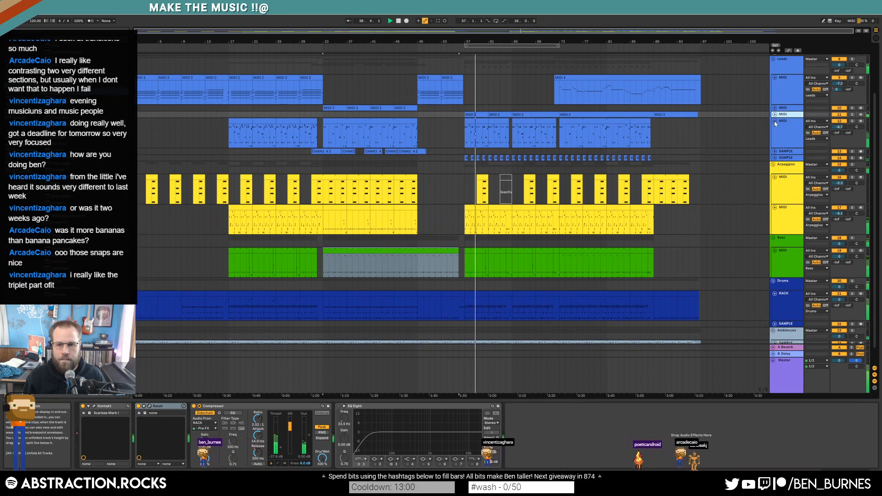
pyautogui.click(774, 120)
pyautogui.click(775, 153)
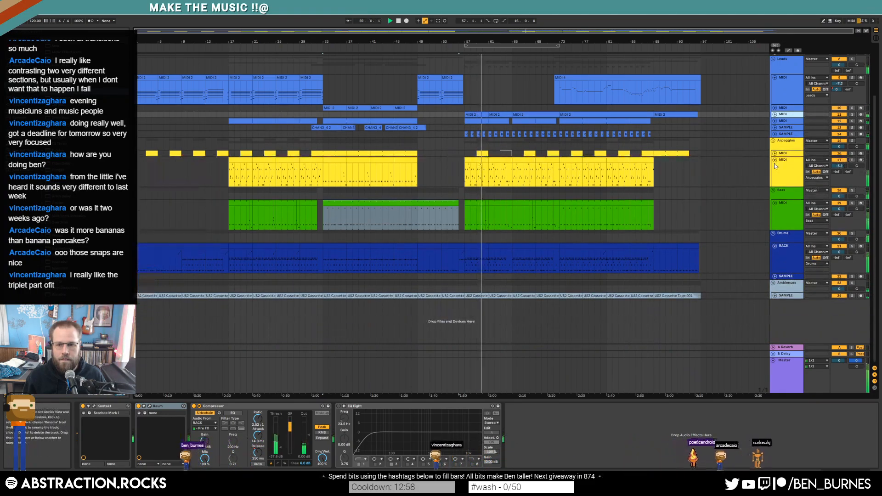
pyautogui.click(775, 161)
pyautogui.click(775, 160)
pyautogui.click(773, 178)
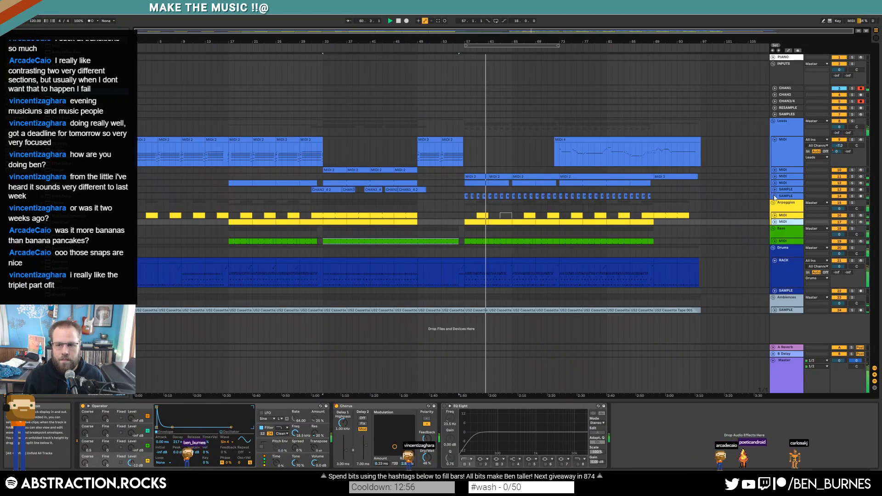
pyautogui.click(774, 260)
pyautogui.click(786, 176)
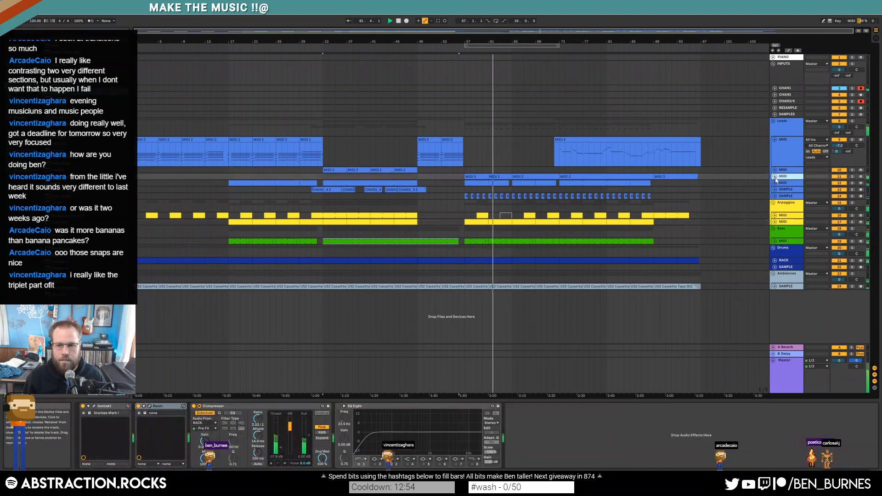
pyautogui.click(774, 176)
# Step: Expand the ambience sample track, compare the mix with it switched off, and set its volume to about -10 dB
pyautogui.click(775, 310)
pyautogui.click(790, 311)
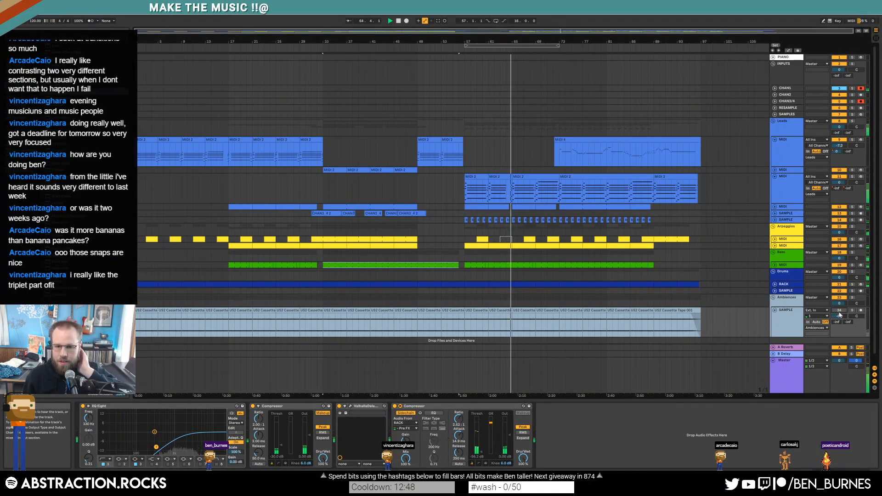
pyautogui.click(839, 311)
pyautogui.moveTo(839, 316); pyautogui.dragTo(839, 322)
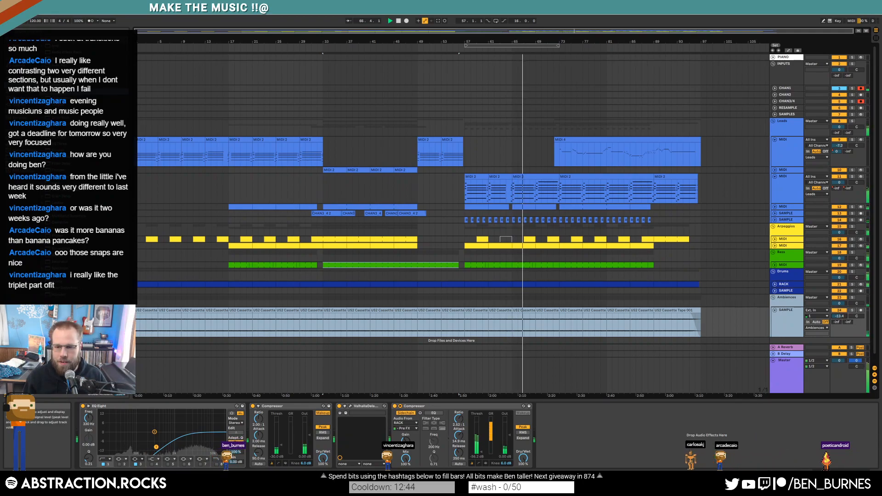
pyautogui.moveTo(839, 316); pyautogui.dragTo(839, 318)
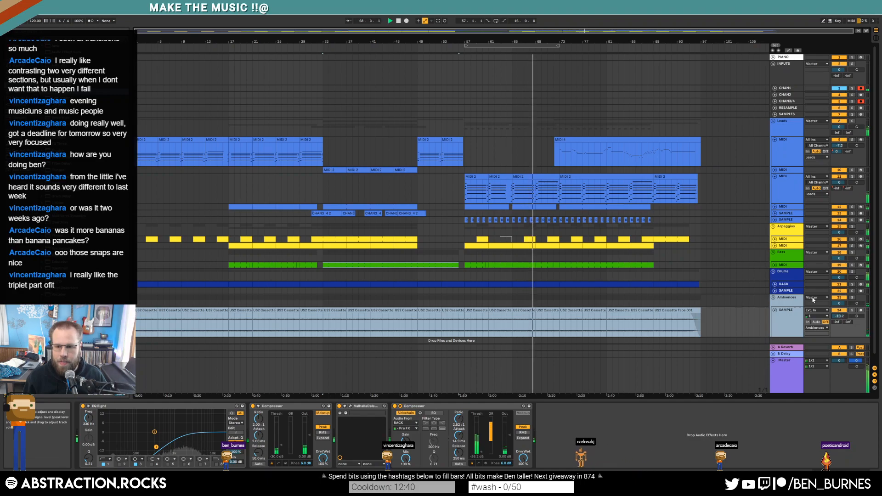
# Step: Check the 301-808 pad in the drum rack and set the ambience sample track's volume to -8.5 dB
pyautogui.click(785, 285)
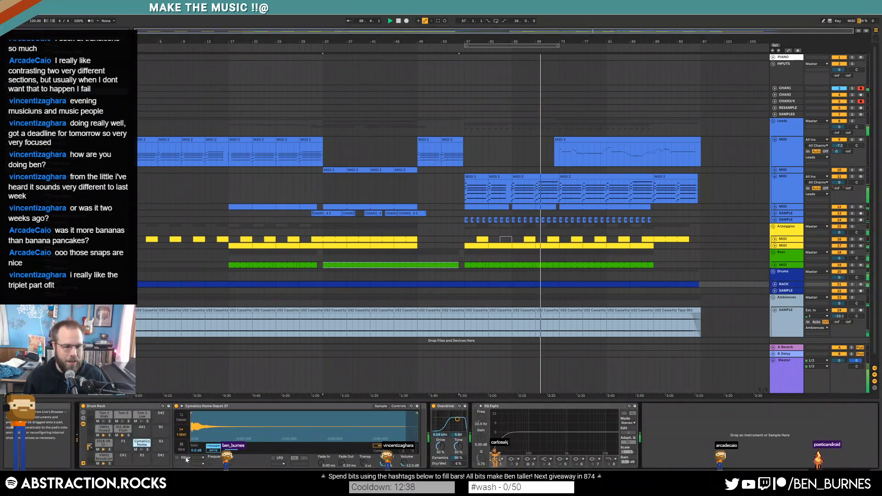
pyautogui.click(104, 442)
pyautogui.click(121, 432)
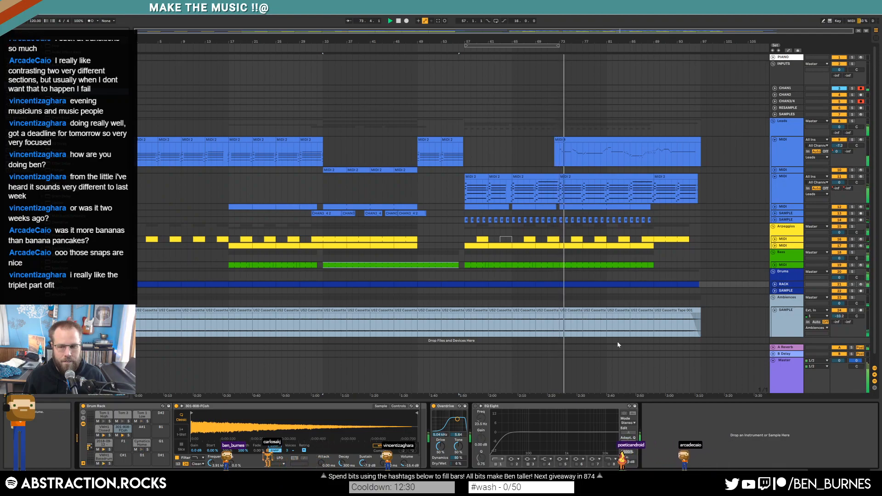
pyautogui.moveTo(839, 316); pyautogui.dragTo(839, 326)
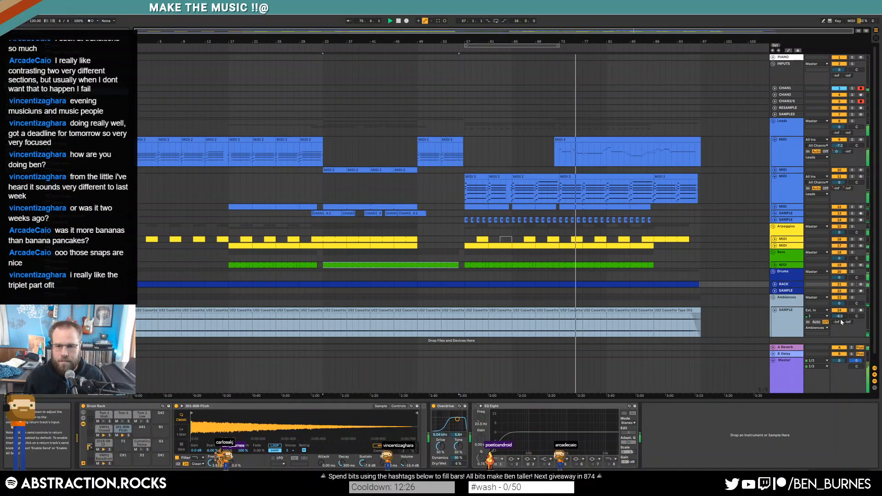
# Step: Insert a Utility device between Massive and Raum on the first lead MIDI track
pyautogui.click(792, 155)
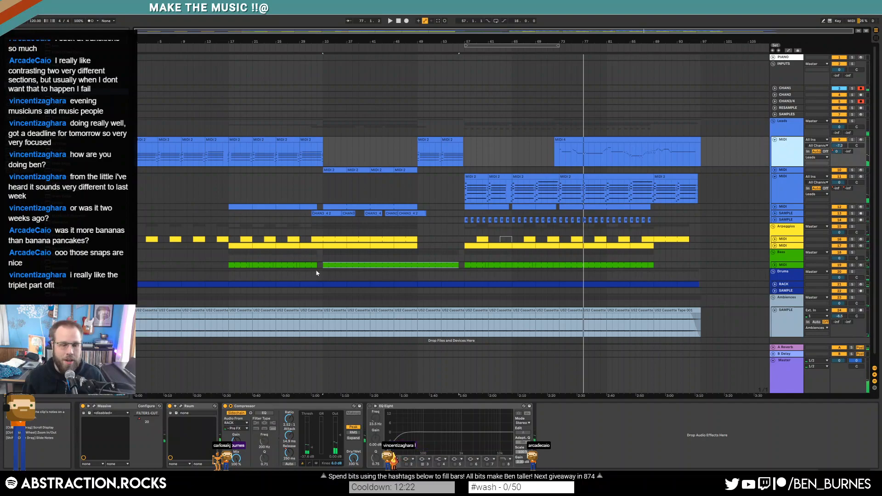
pyautogui.click(94, 406)
pyautogui.click(717, 131)
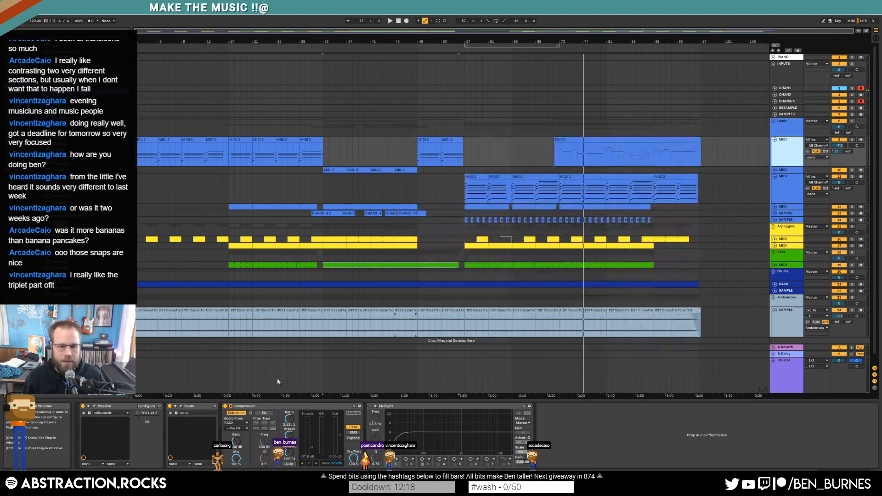
pyautogui.moveTo(57, 283); pyautogui.dragTo(232, 436)
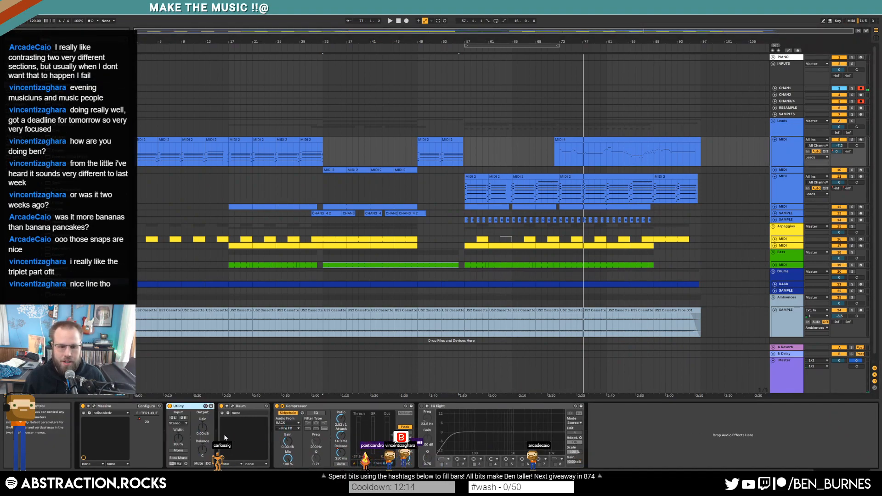
# Step: Play from bar 72 and automate the lead track's Utility gain down to about -8 dB just before the MIDI 4 clip
pyautogui.click(552, 157)
pyautogui.press('space')
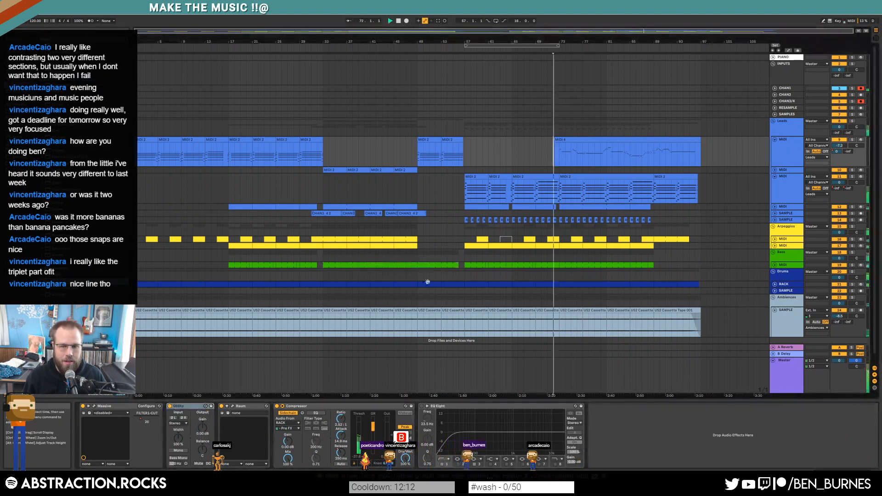
pyautogui.press('a')
pyautogui.moveTo(548, 156); pyautogui.dragTo(547, 158)
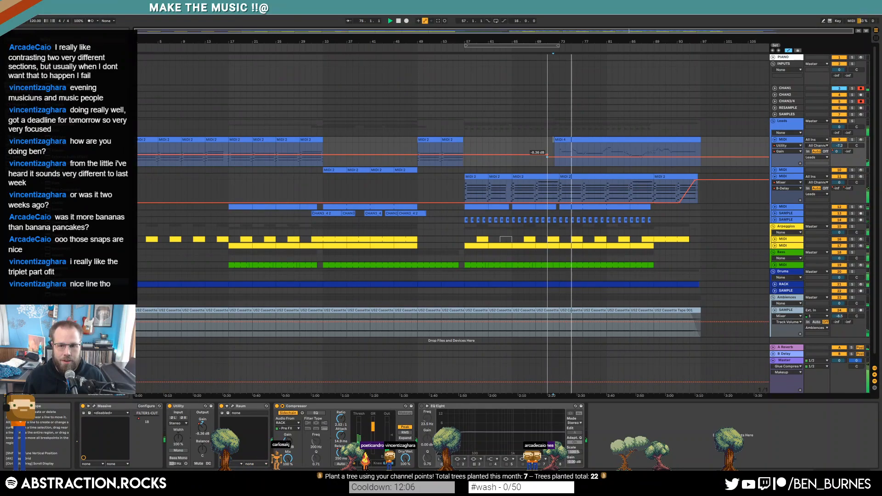
# Step: Move the five descending notes in bar 4 of the MIDI 4 lead clip about half a beat later and audition the line
pyautogui.doubleClick(577, 139)
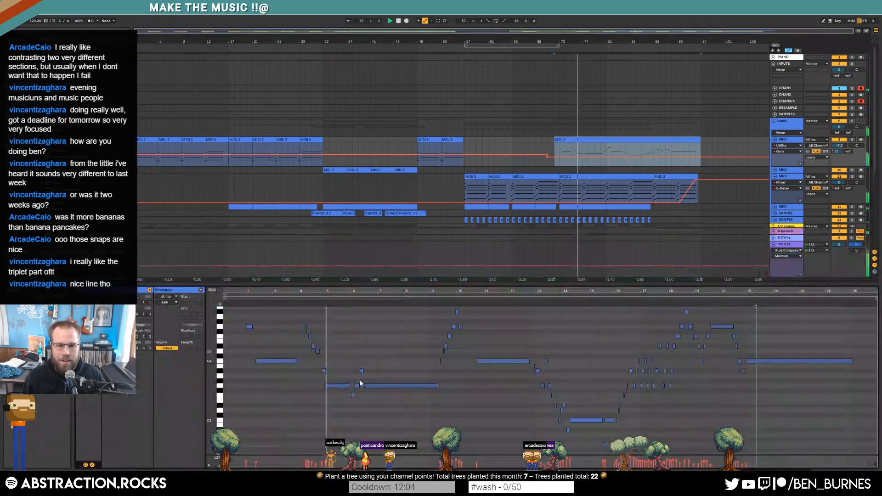
pyautogui.scroll(5, 316, 328)
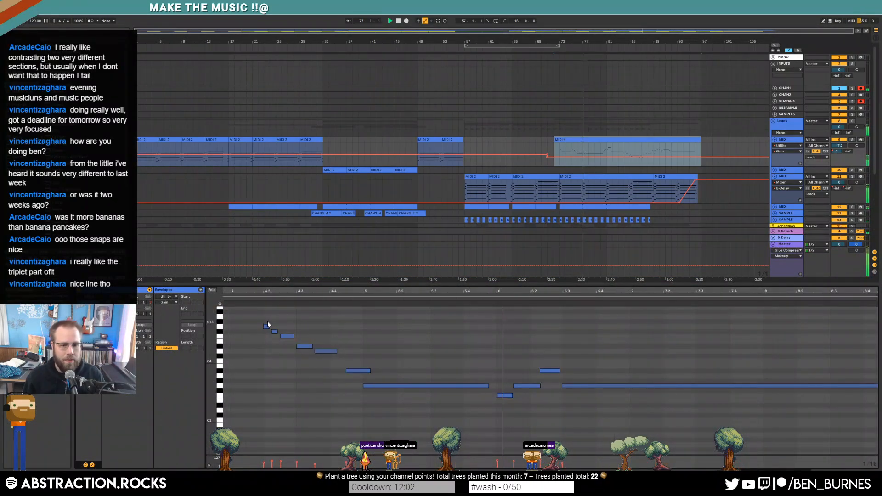
pyautogui.moveTo(262, 315); pyautogui.dragTo(338, 373)
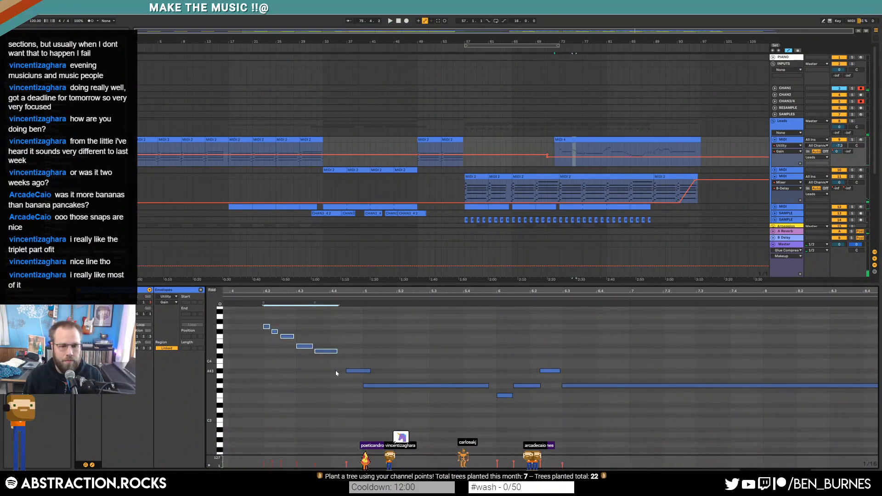
pyautogui.moveTo(274, 331); pyautogui.dragTo(290, 332)
pyautogui.click(239, 296)
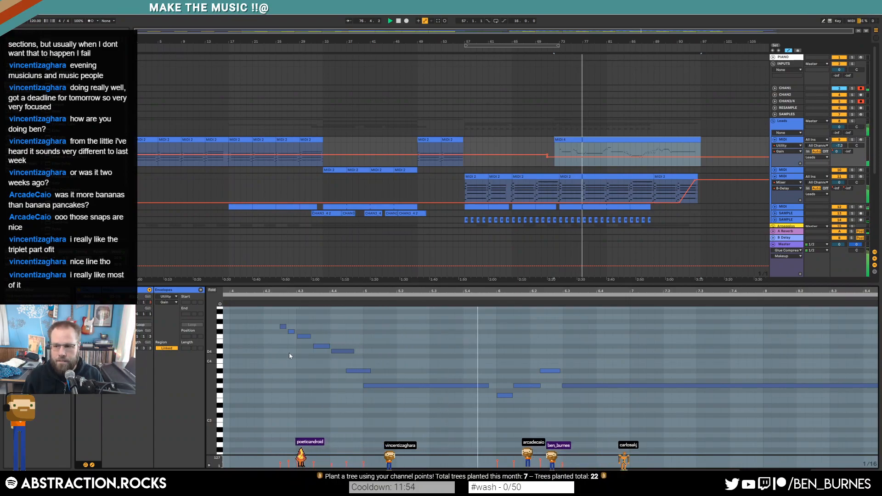
pyautogui.hotkey('ctrl', 'a')
pyautogui.click(413, 324)
pyautogui.moveTo(450, 291); pyautogui.dragTo(347, 291)
pyautogui.hotkey('shift', 'Tab')
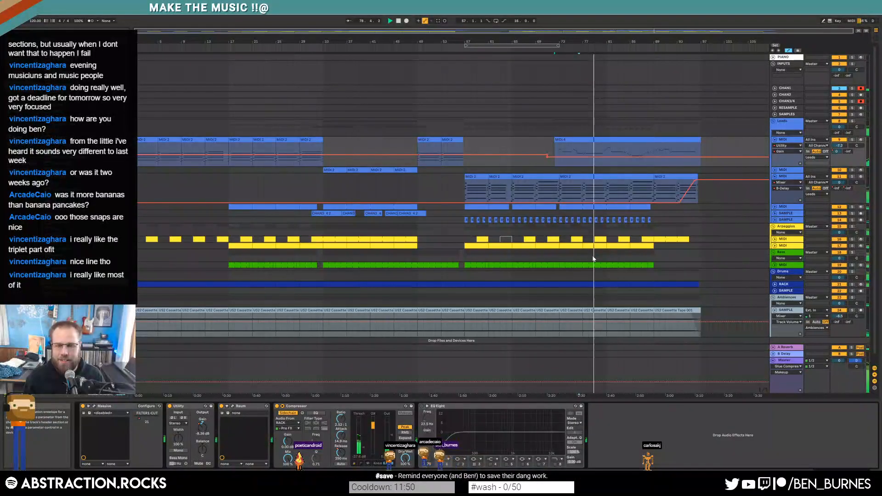
# Step: Raise the lead track's Utility gain automation over the MIDI 4 clip to -6.27 dB
pyautogui.moveTo(555, 157); pyautogui.dragTo(555, 155)
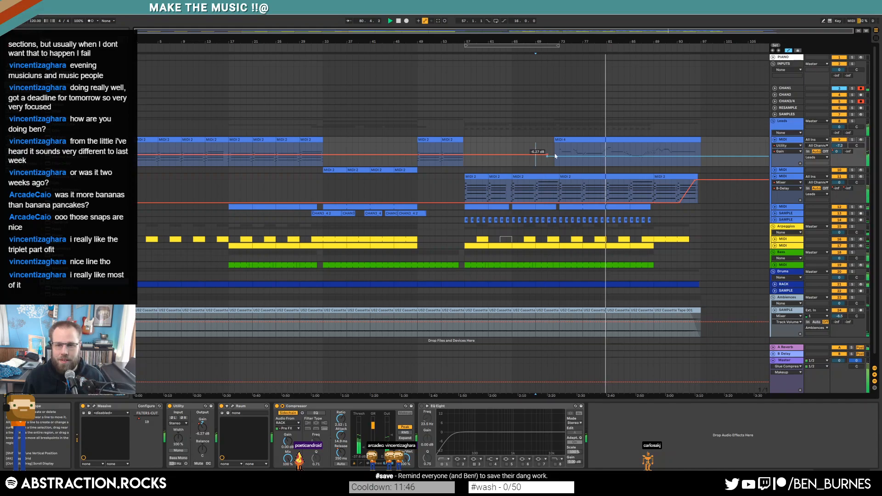
pyautogui.click(566, 163)
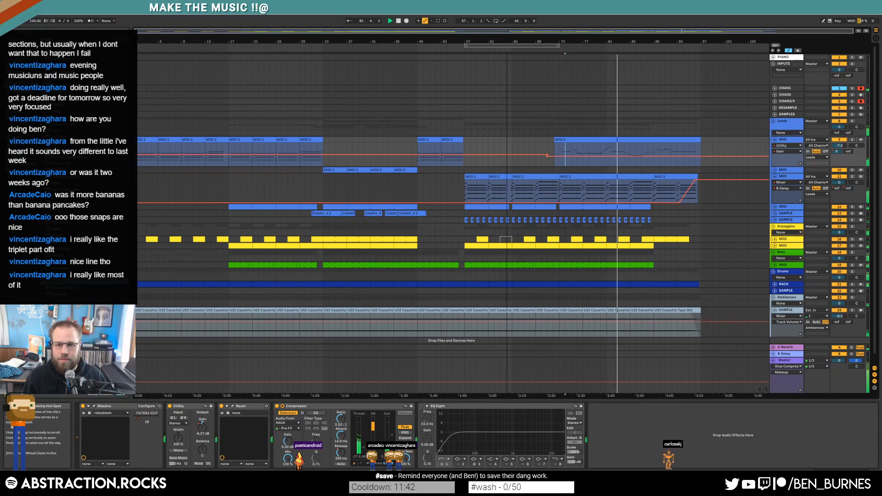
# Step: Expand the bass MIDI track and lower the filter resonance of its Operator
pyautogui.click(774, 265)
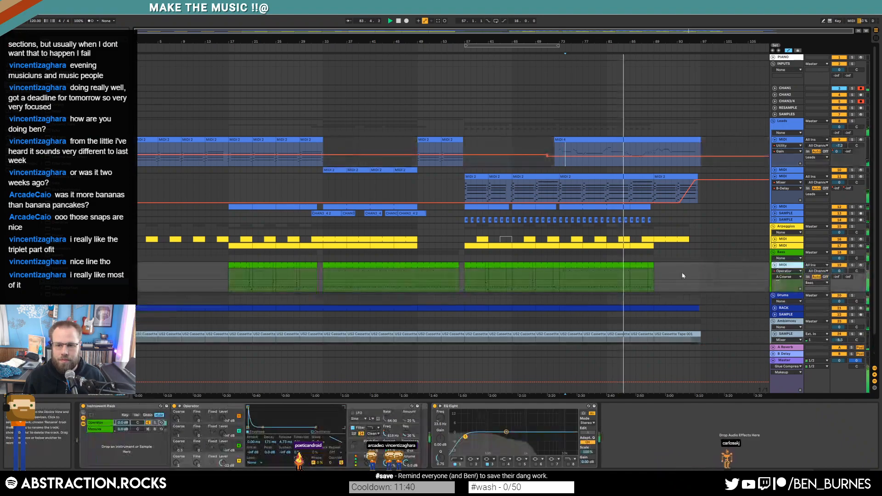
pyautogui.moveTo(406, 433); pyautogui.dragTo(406, 446)
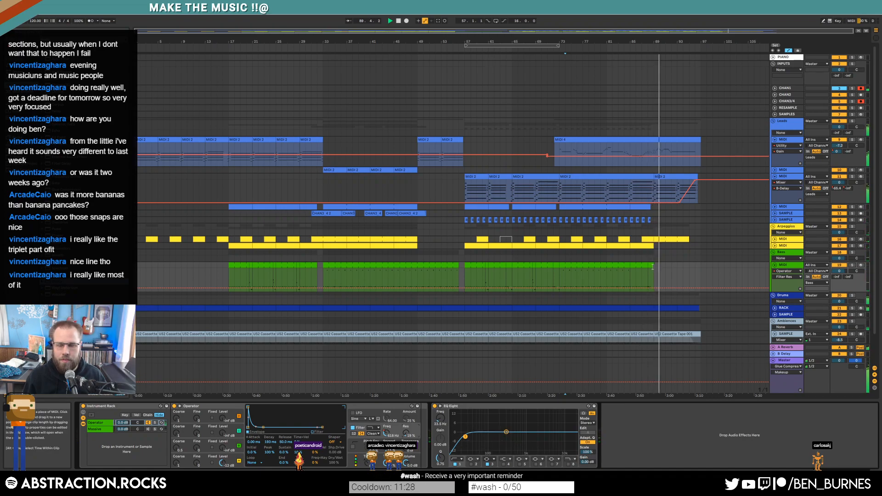
# Step: Open the drum rack's MIDI clip around bars 85 to 88 and copy the bass drum hit after 8.2 to the end of bar 8
pyautogui.doubleClick(651, 308)
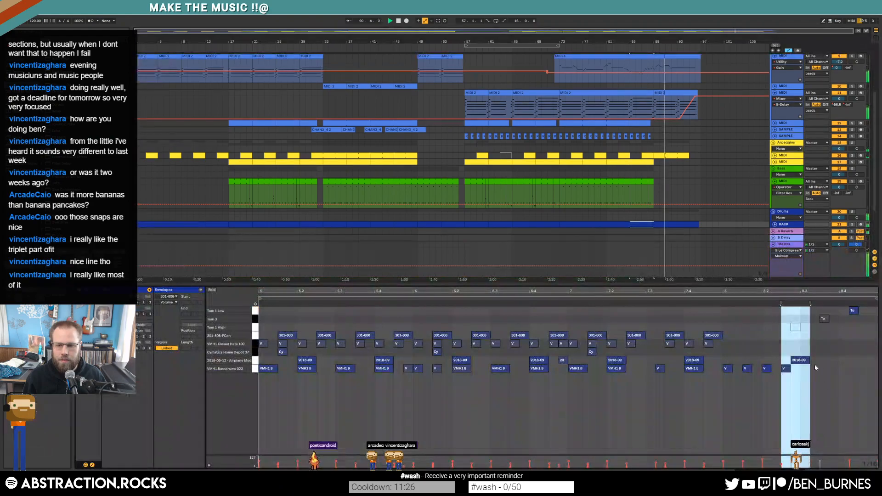
pyautogui.click(785, 369)
pyautogui.hotkey('ctrl', 'c')
pyautogui.click(871, 369)
pyautogui.hotkey('ctrl', 'v')
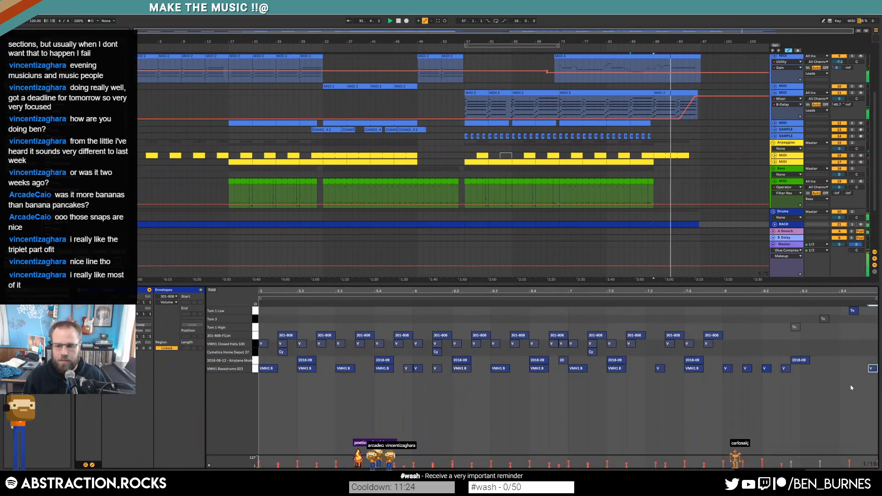
pyautogui.click(851, 378)
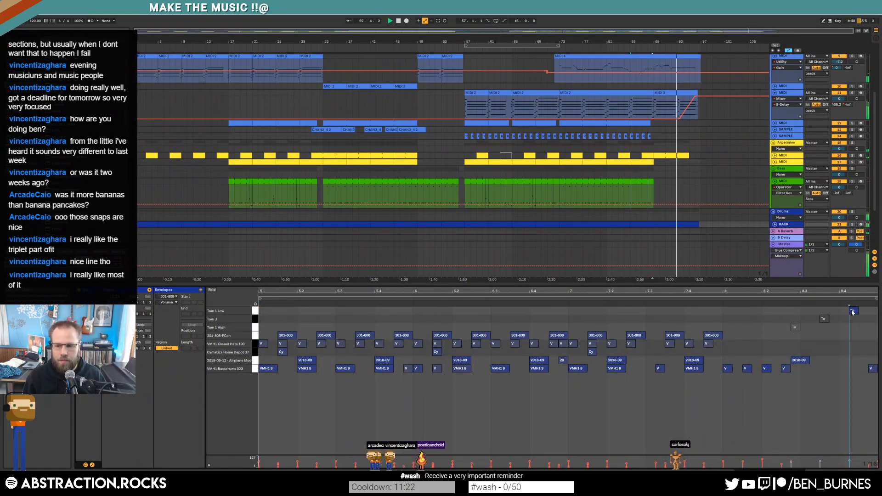
# Step: Delete the block of drum notes at the end of the drum clip and return to the device view
pyautogui.moveTo(876, 291); pyautogui.dragTo(762, 293)
pyautogui.moveTo(766, 329); pyautogui.dragTo(862, 383)
pyautogui.press('Delete')
pyautogui.hotkey('shift', 'Tab')
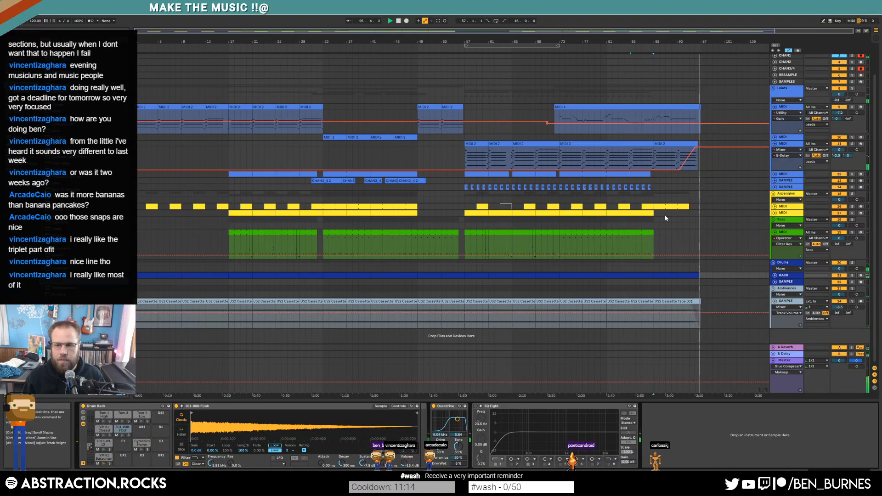
# Step: Stop playback and hide the automation across the arrangement
pyautogui.click(692, 145)
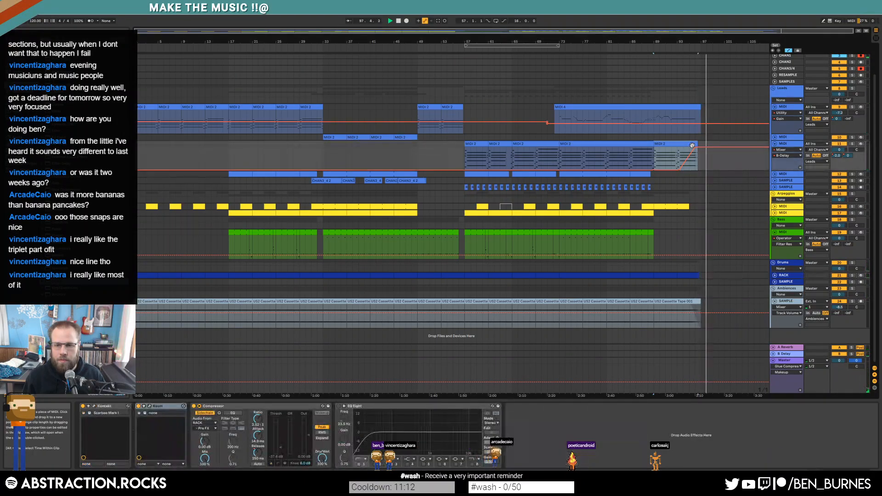
pyautogui.press('space')
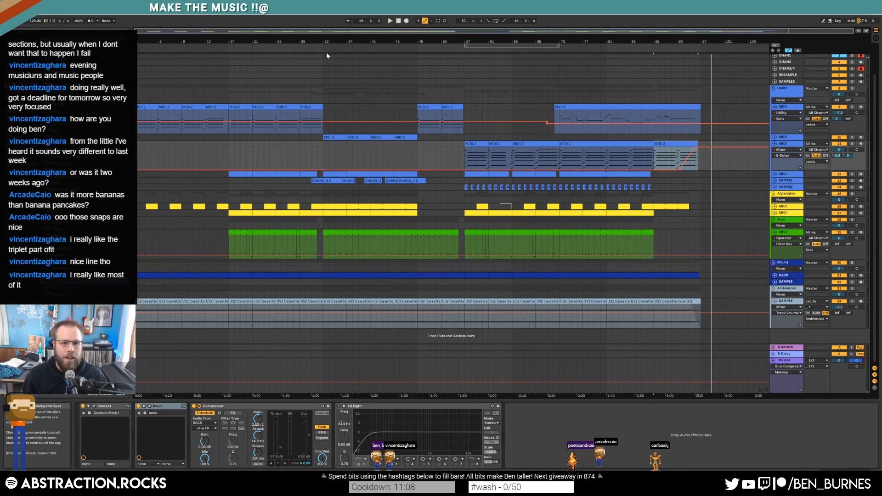
pyautogui.click(358, 81)
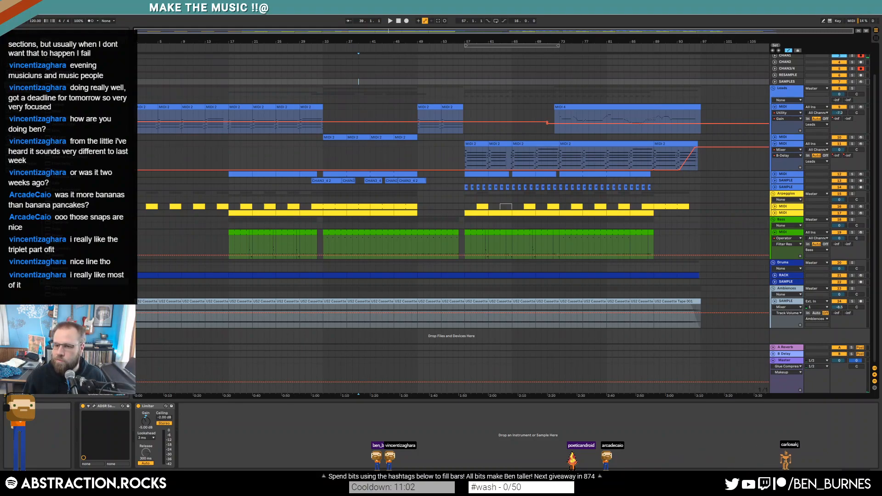
pyautogui.click(394, 121)
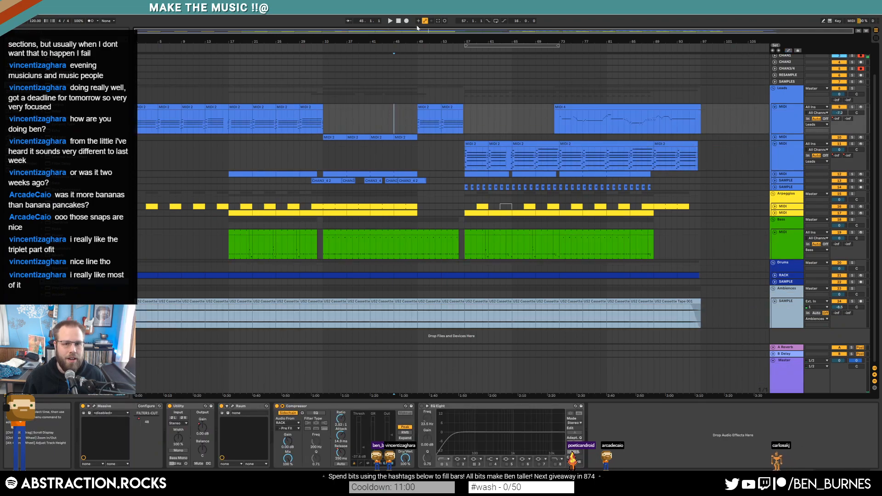
# Step: Collapse the expanded lead, bass and ambience tracks and fold the INPUTS group
pyautogui.click(775, 108)
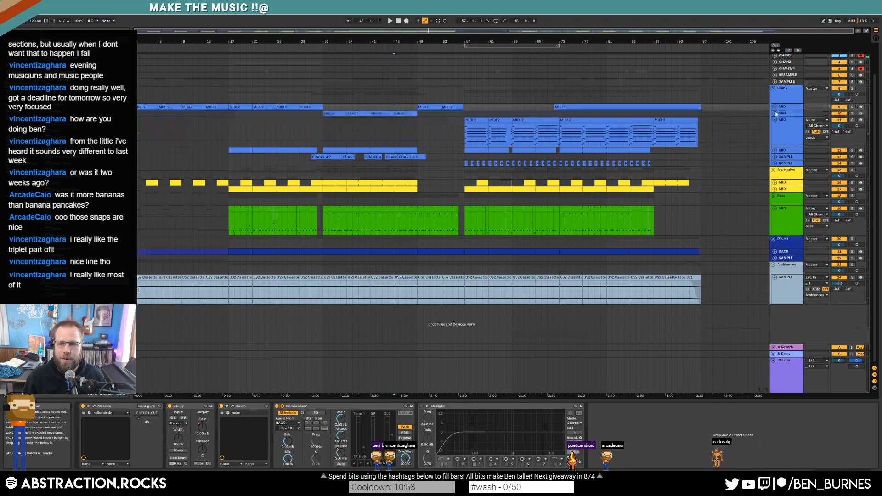
pyautogui.click(774, 120)
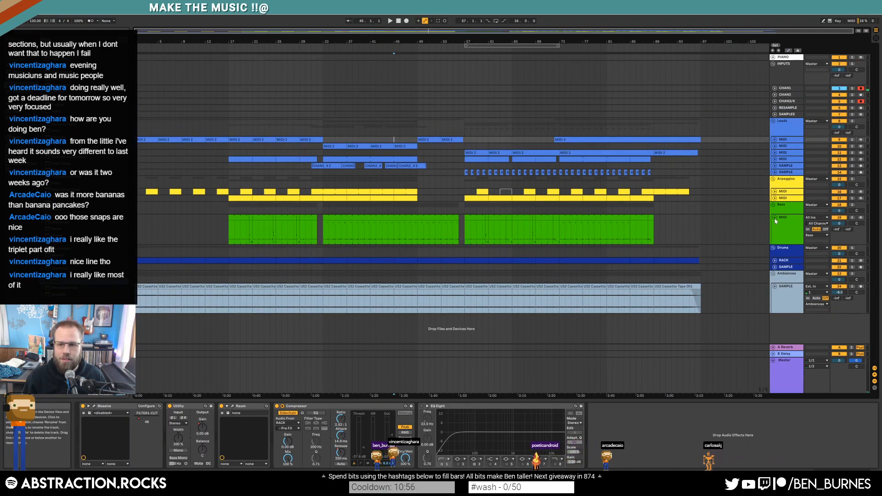
pyautogui.click(774, 218)
pyautogui.click(773, 263)
pyautogui.click(725, 263)
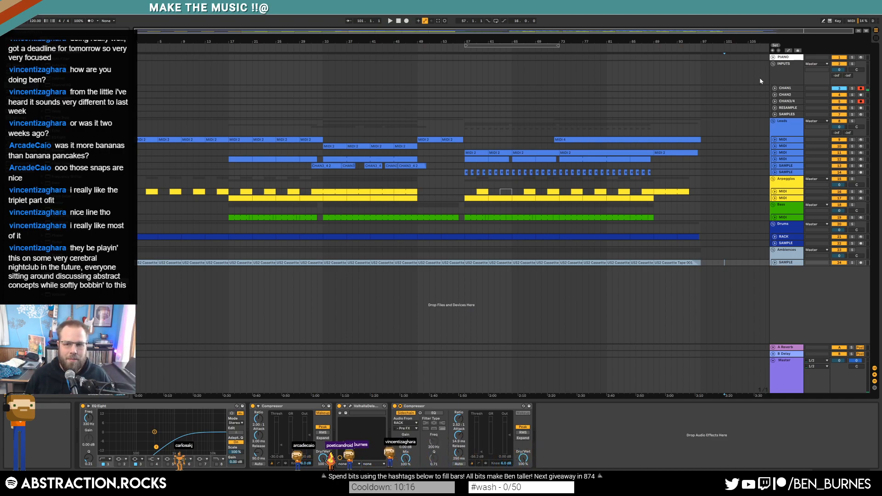
pyautogui.click(666, 119)
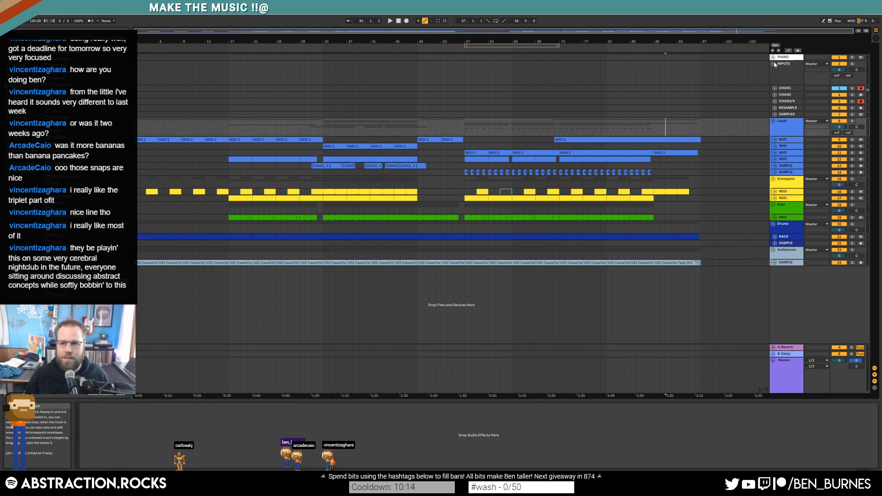
pyautogui.click(773, 63)
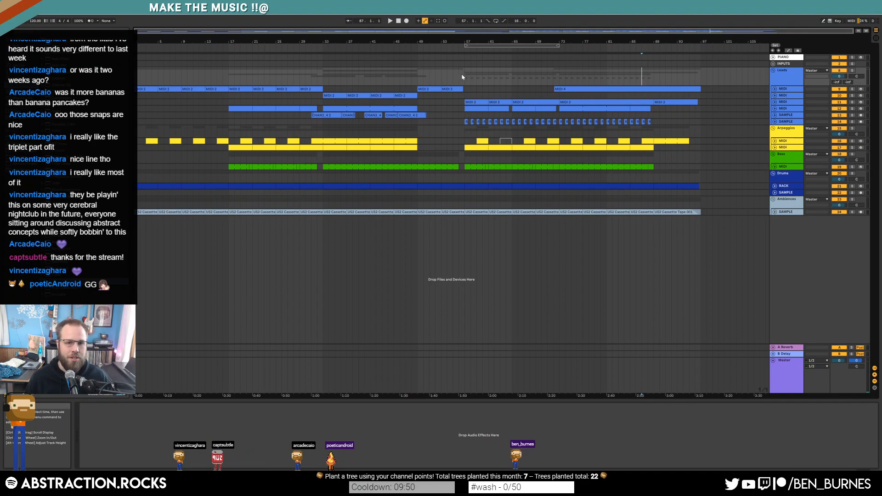
# Step: Select the whole song from bar 1 to about bar 97 across the Leads through Ambiences tracks
pyautogui.click(144, 73)
pyautogui.moveTo(218, 80); pyautogui.dragTo(702, 221)
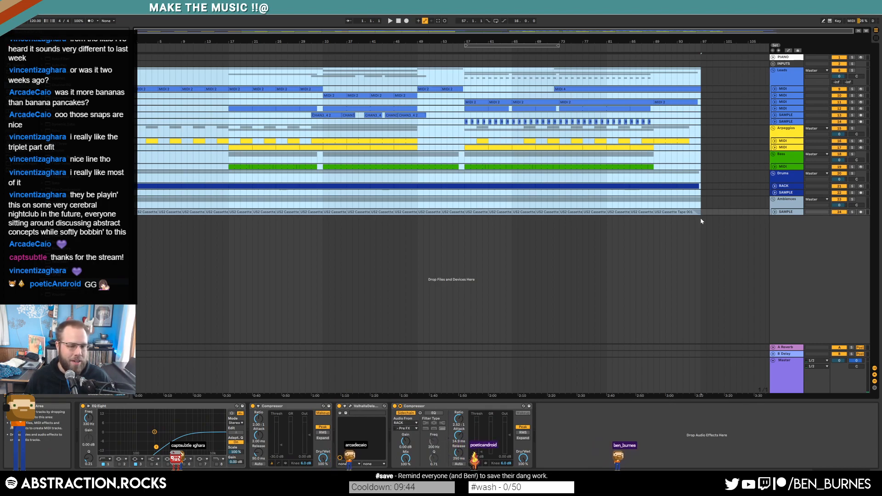